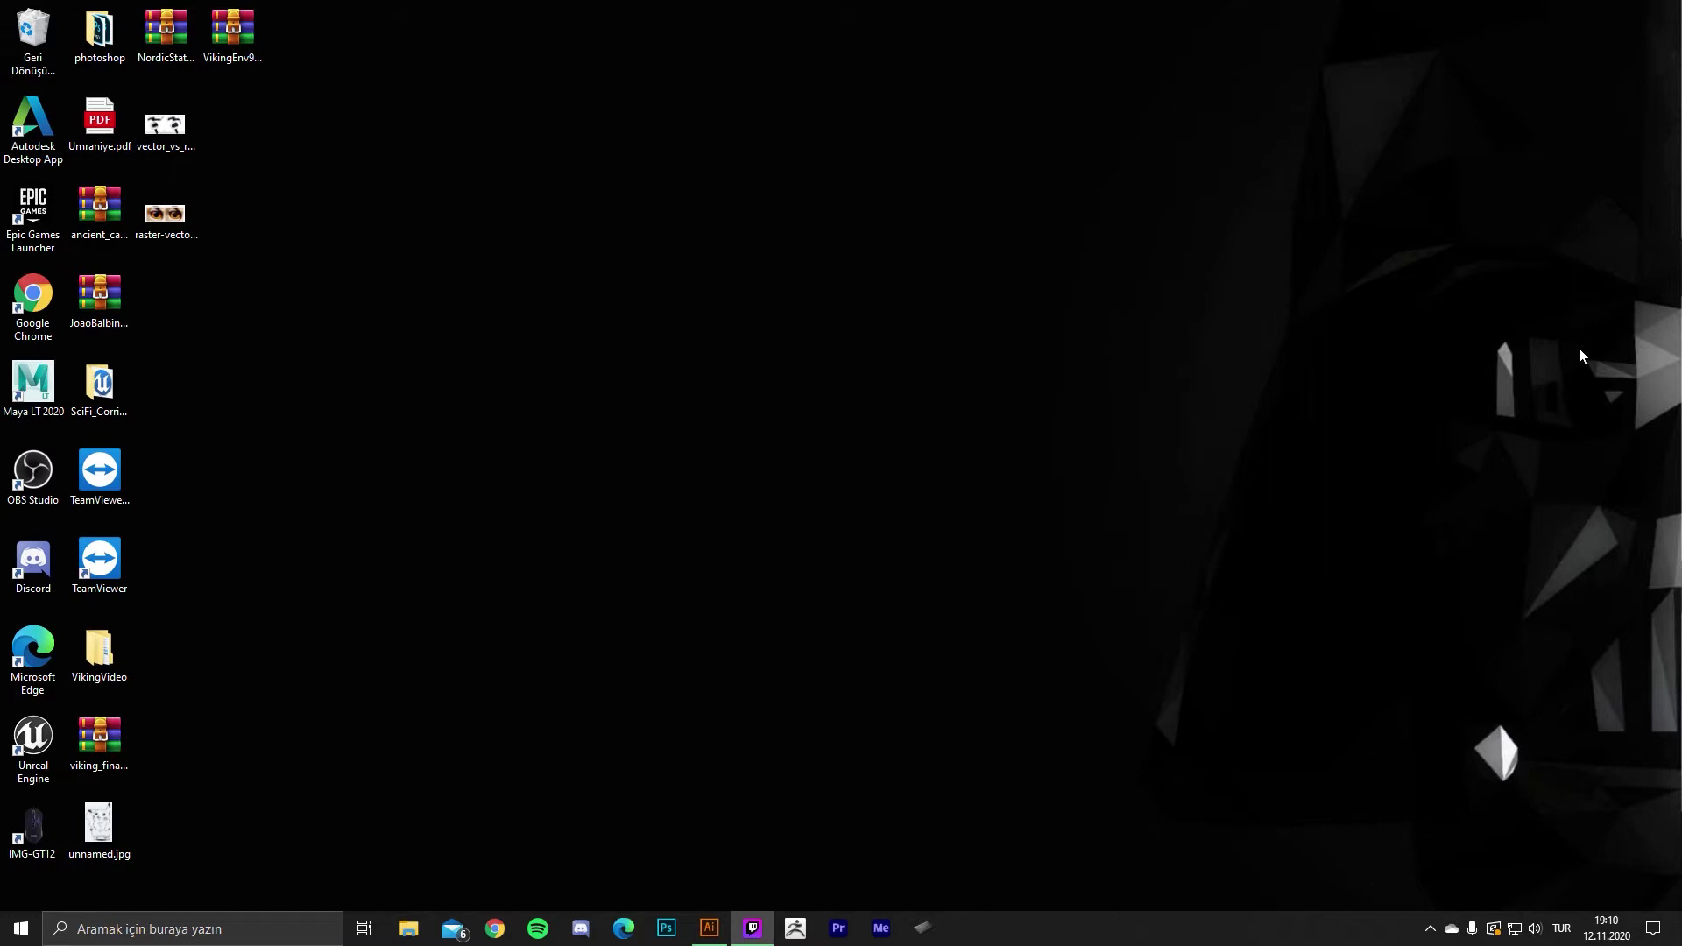
- Launch vector_vs_raster.jpg from the desktop so it opens in Photos
{"action": "left_click", "coordinate": [173, 142]}
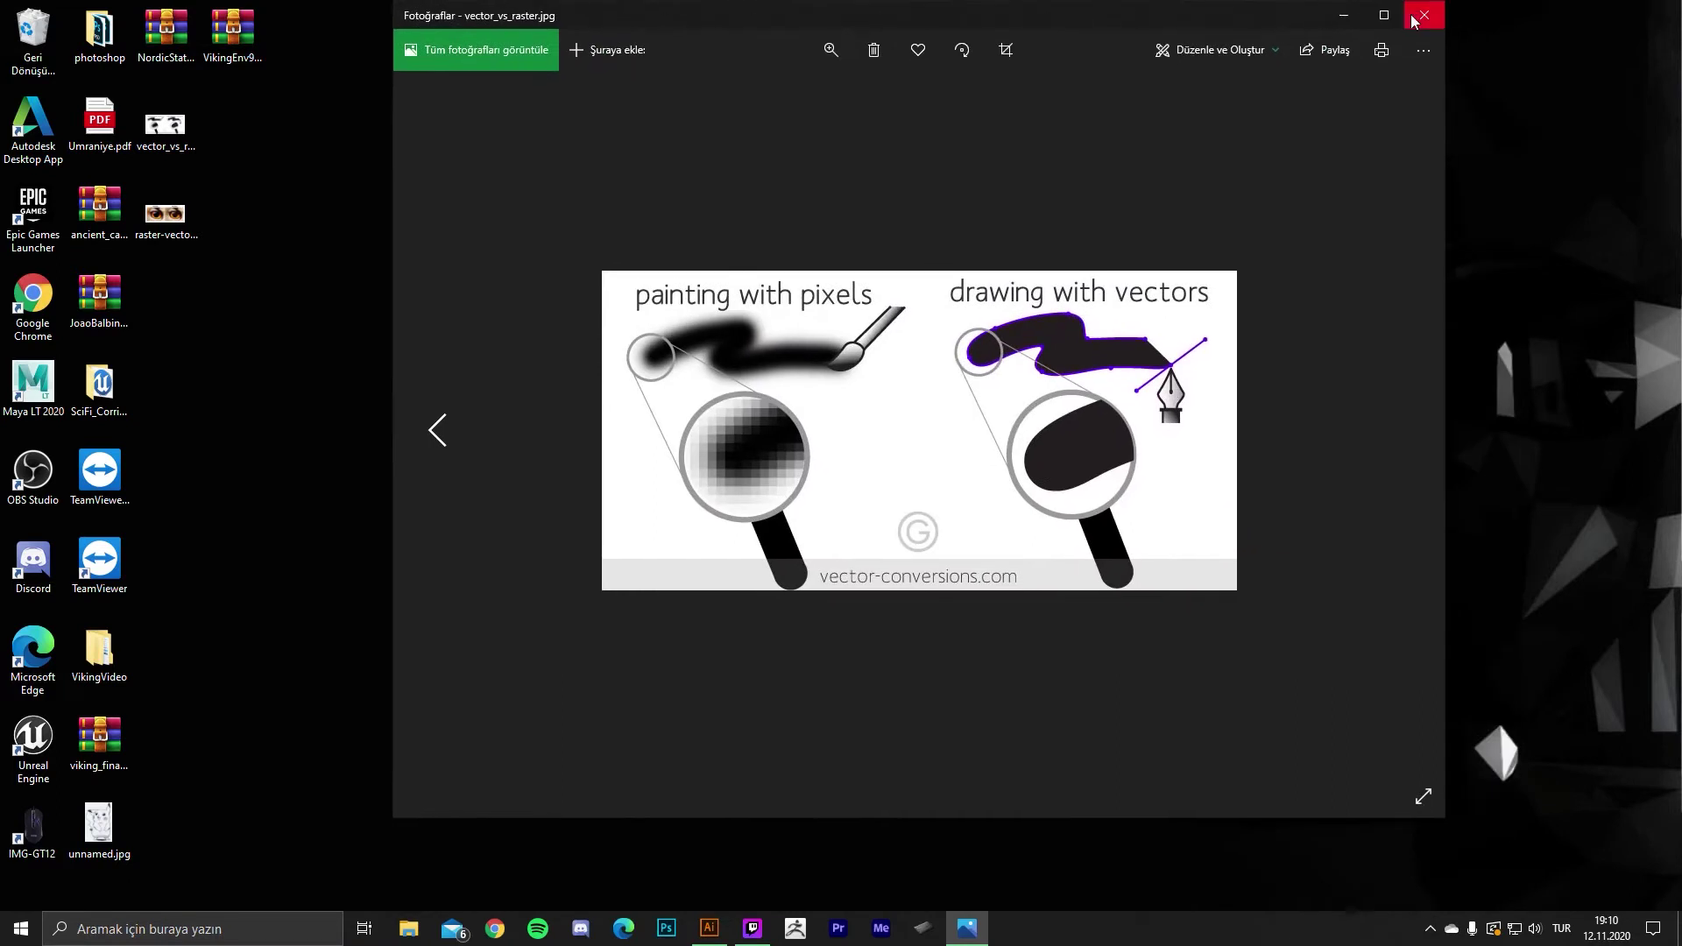
- View vector_vs_raster.jpg maximized in Photos, then close it
{"action": "left_click", "coordinate": [1386, 15]}
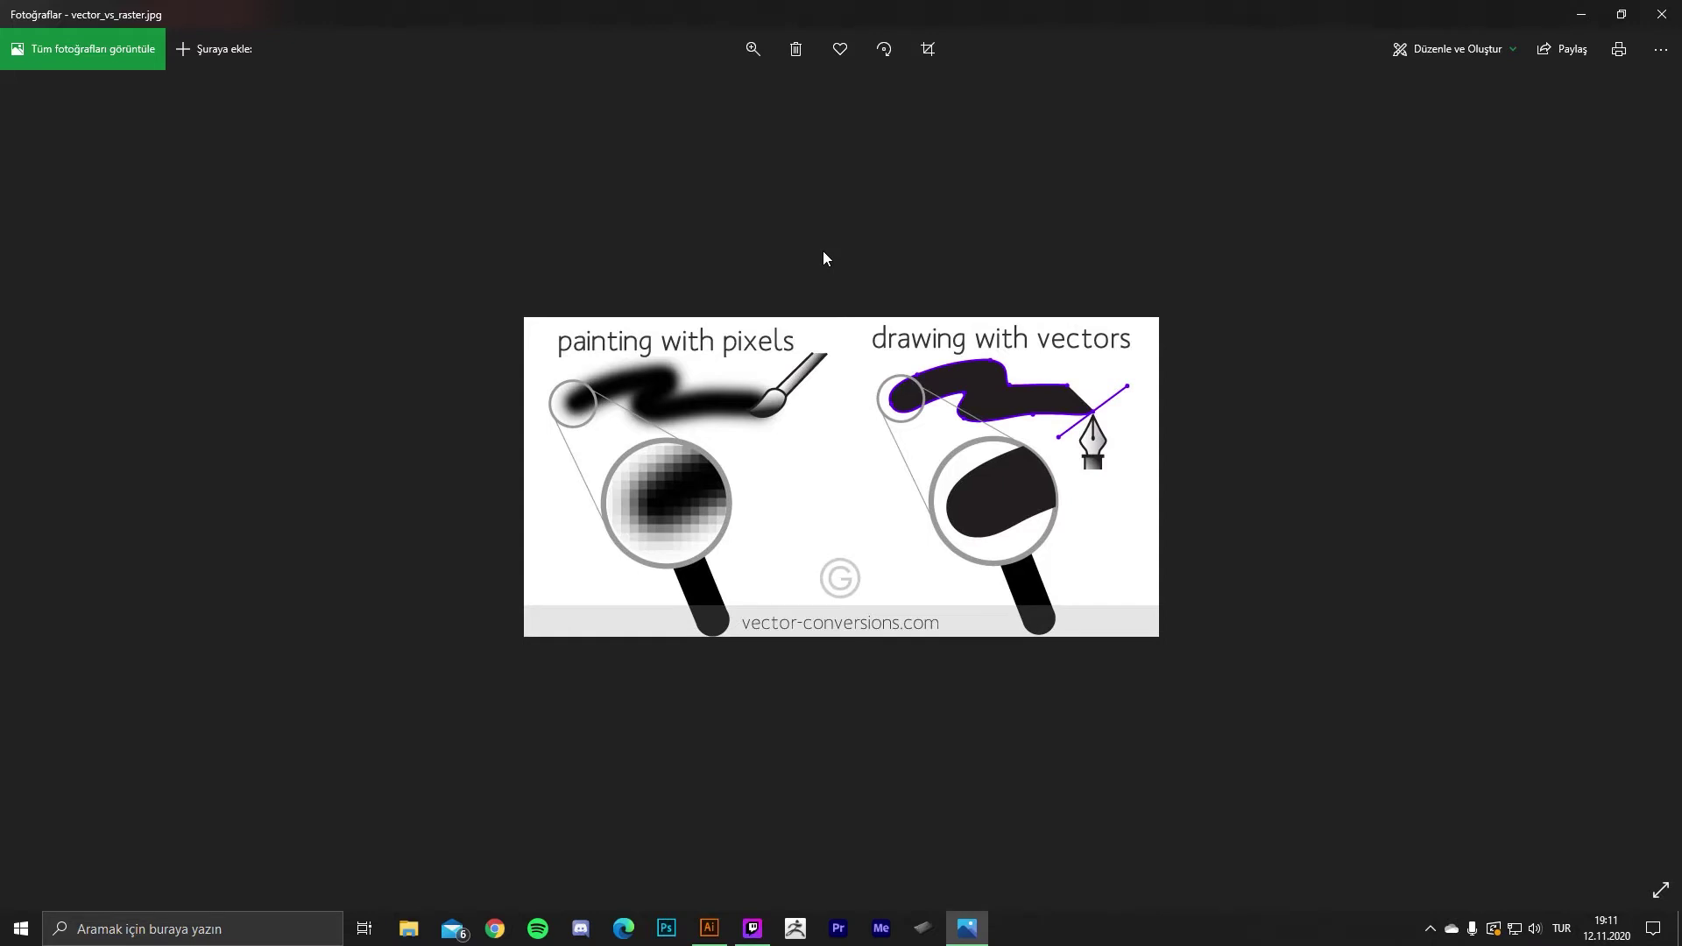
{"action": "left_click", "coordinate": [1662, 14]}
{"action": "double_click", "coordinate": [197, 226]}
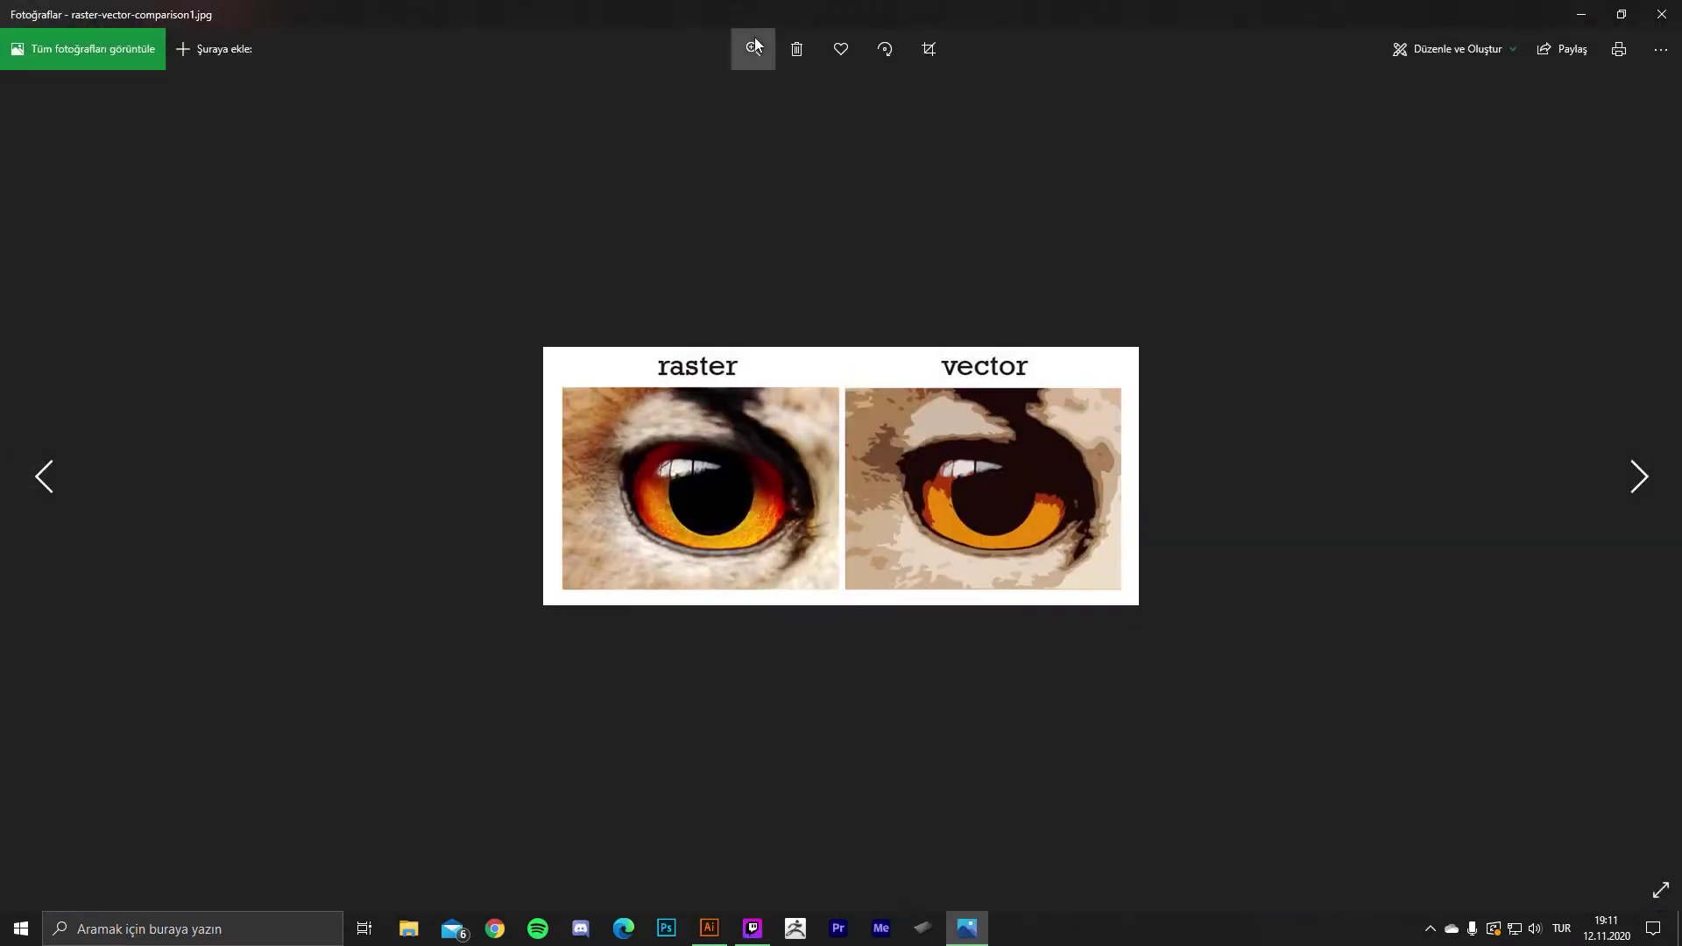
{"action": "left_click", "coordinate": [753, 45]}
{"action": "left_click", "coordinate": [717, 94]}
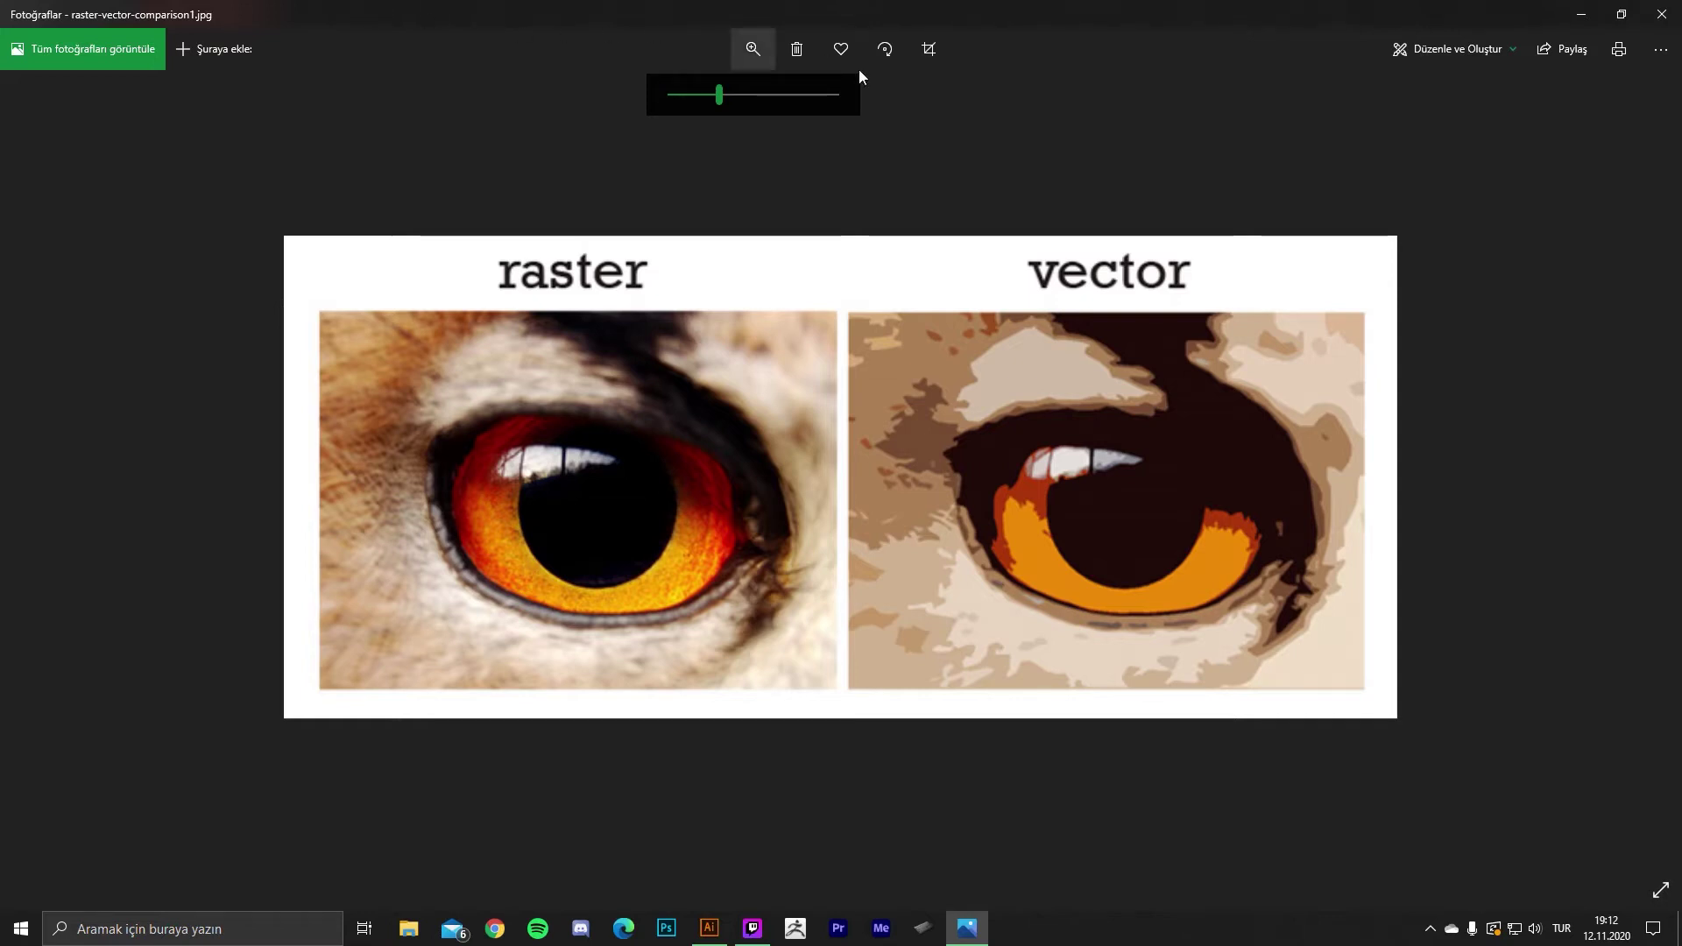
{"action": "left_click", "coordinate": [1657, 16]}
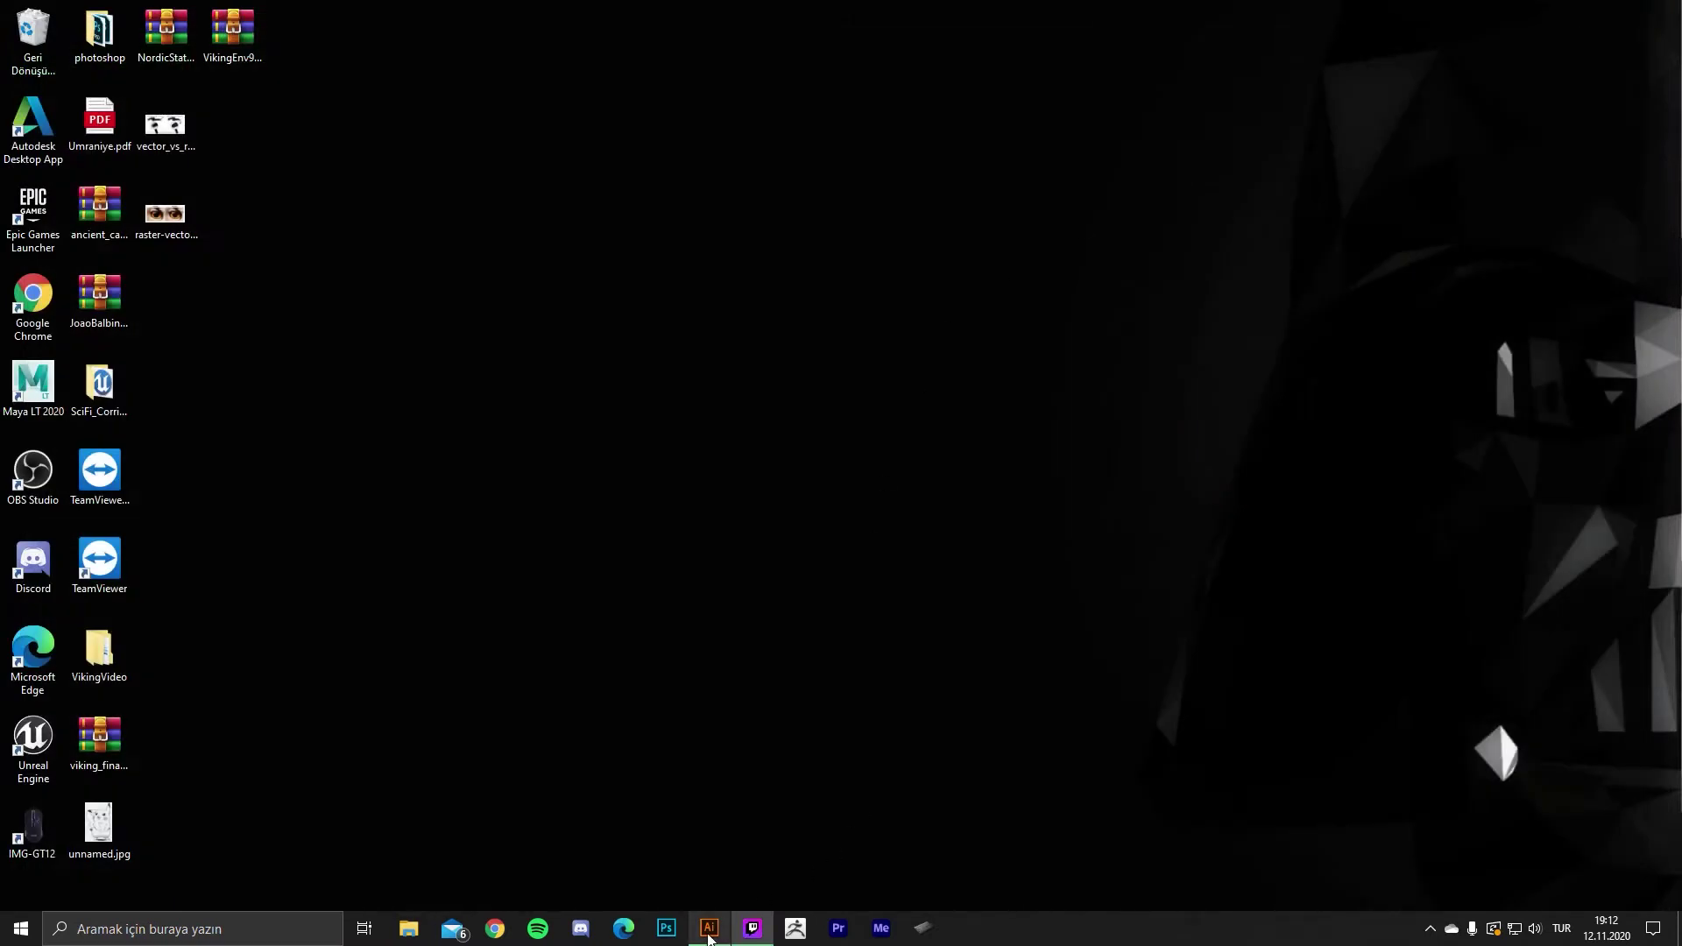
- Bring Illustrator's start screen forward and open the New Document dialog
{"action": "left_click", "coordinate": [709, 931]}
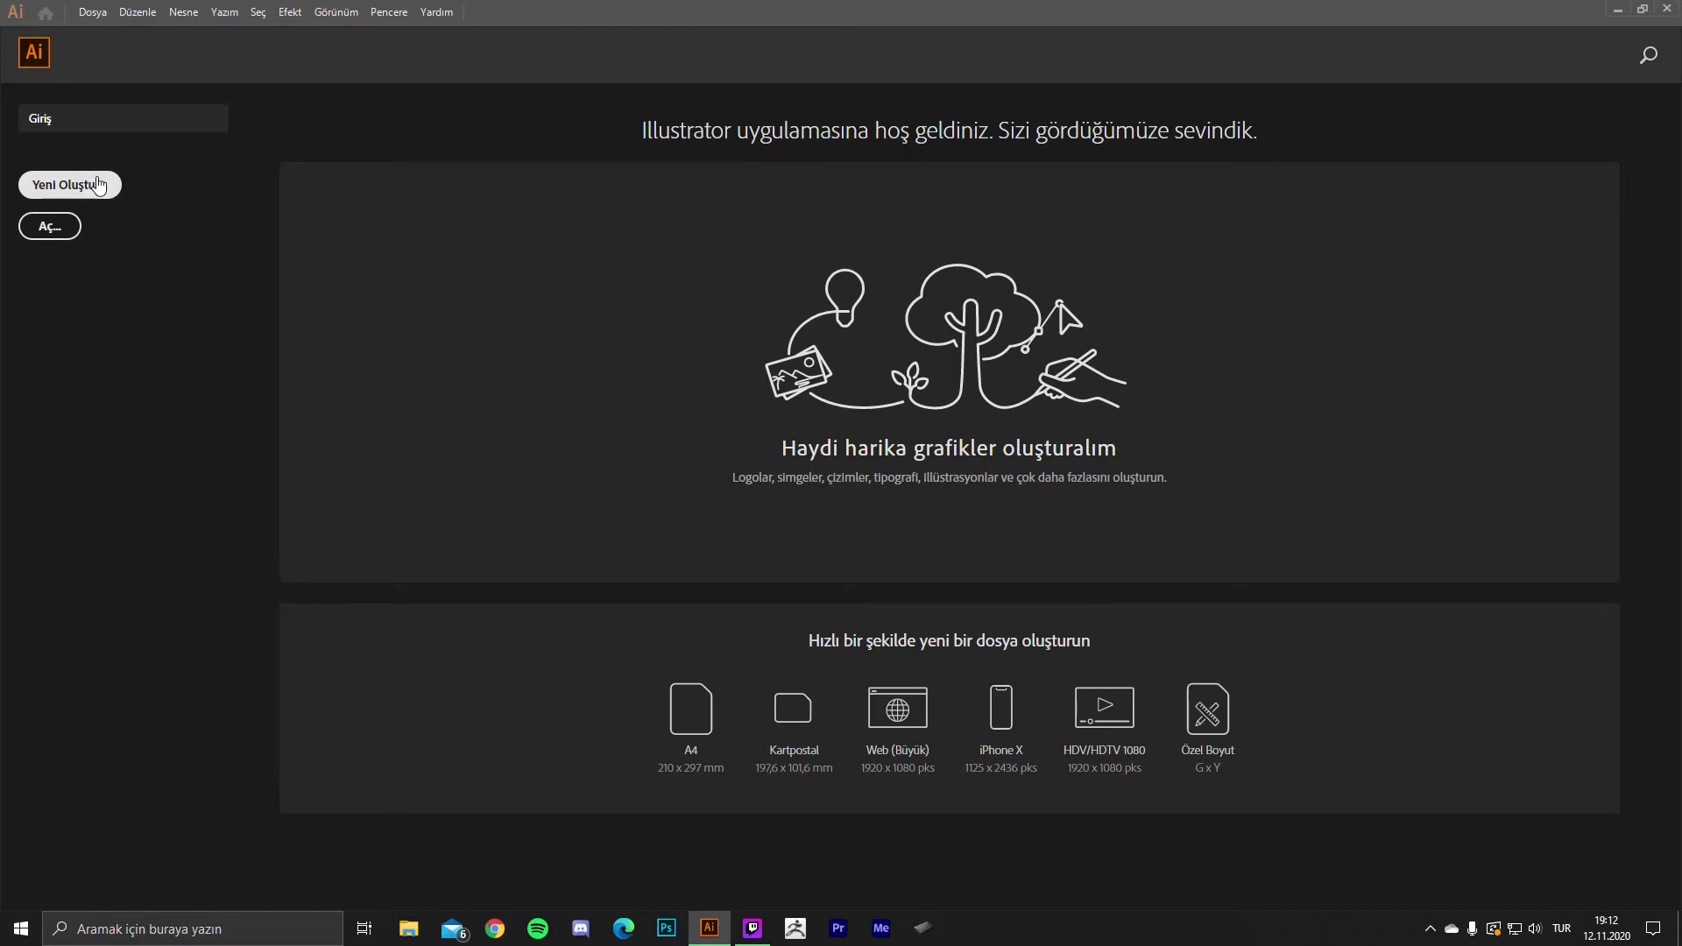
{"action": "left_click", "coordinate": [99, 184]}
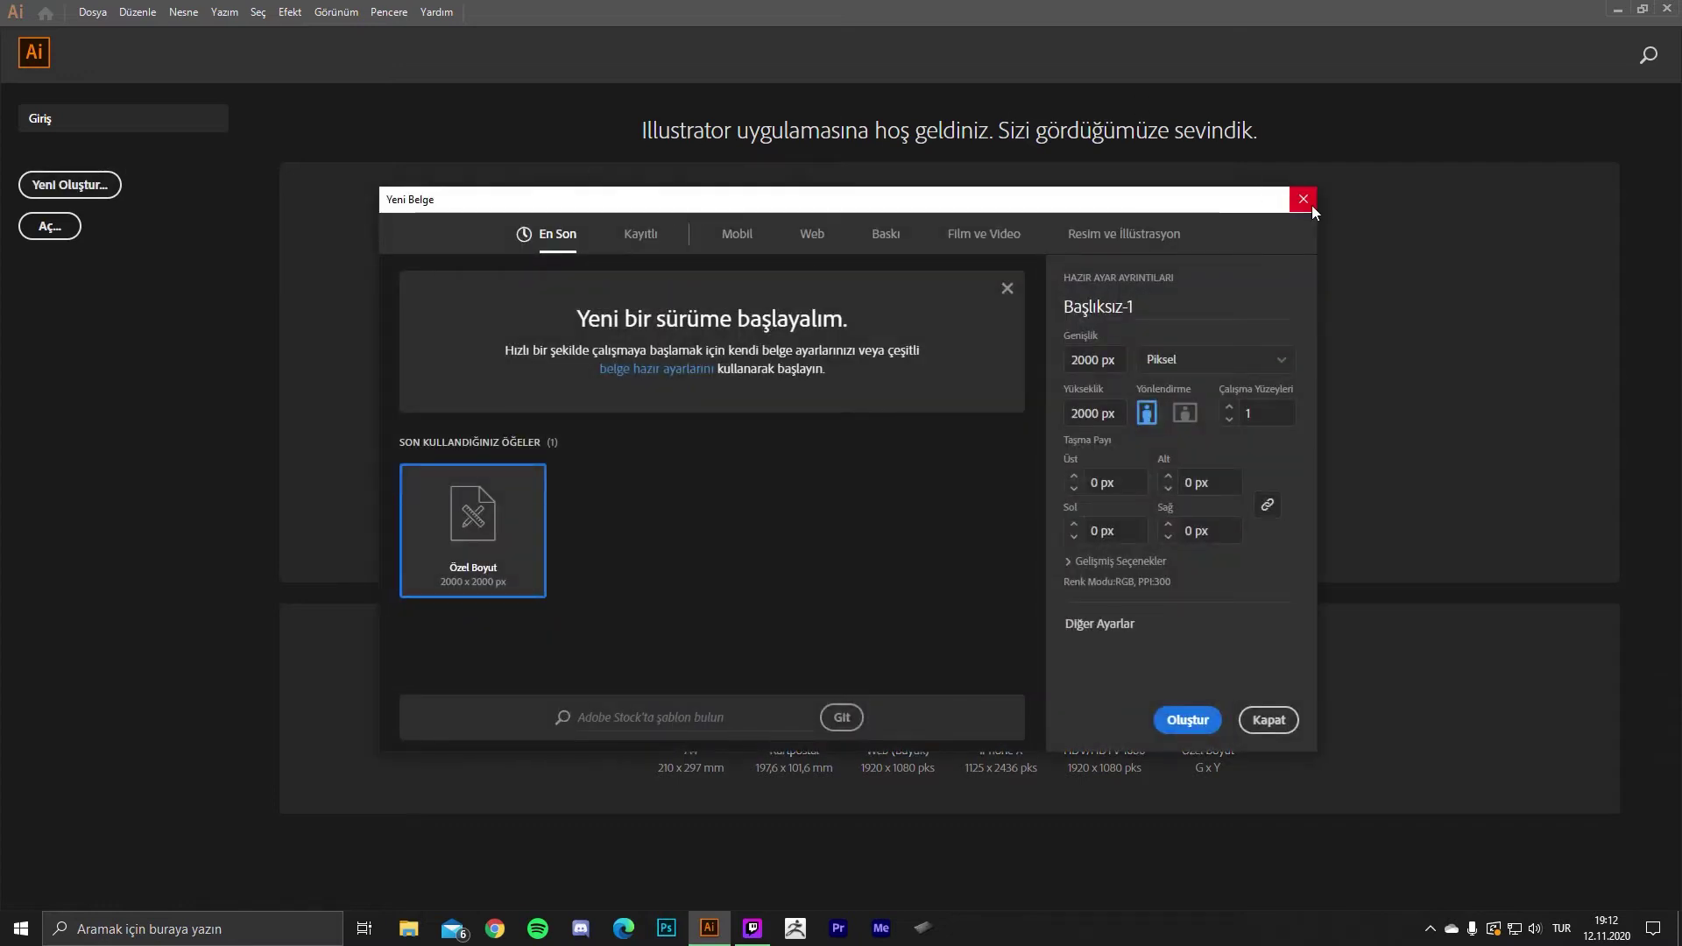
- Reopen New Document via Dosya > Yeni and browse the Mobil, Web and Baskı presets
{"action": "left_click", "coordinate": [1308, 196]}
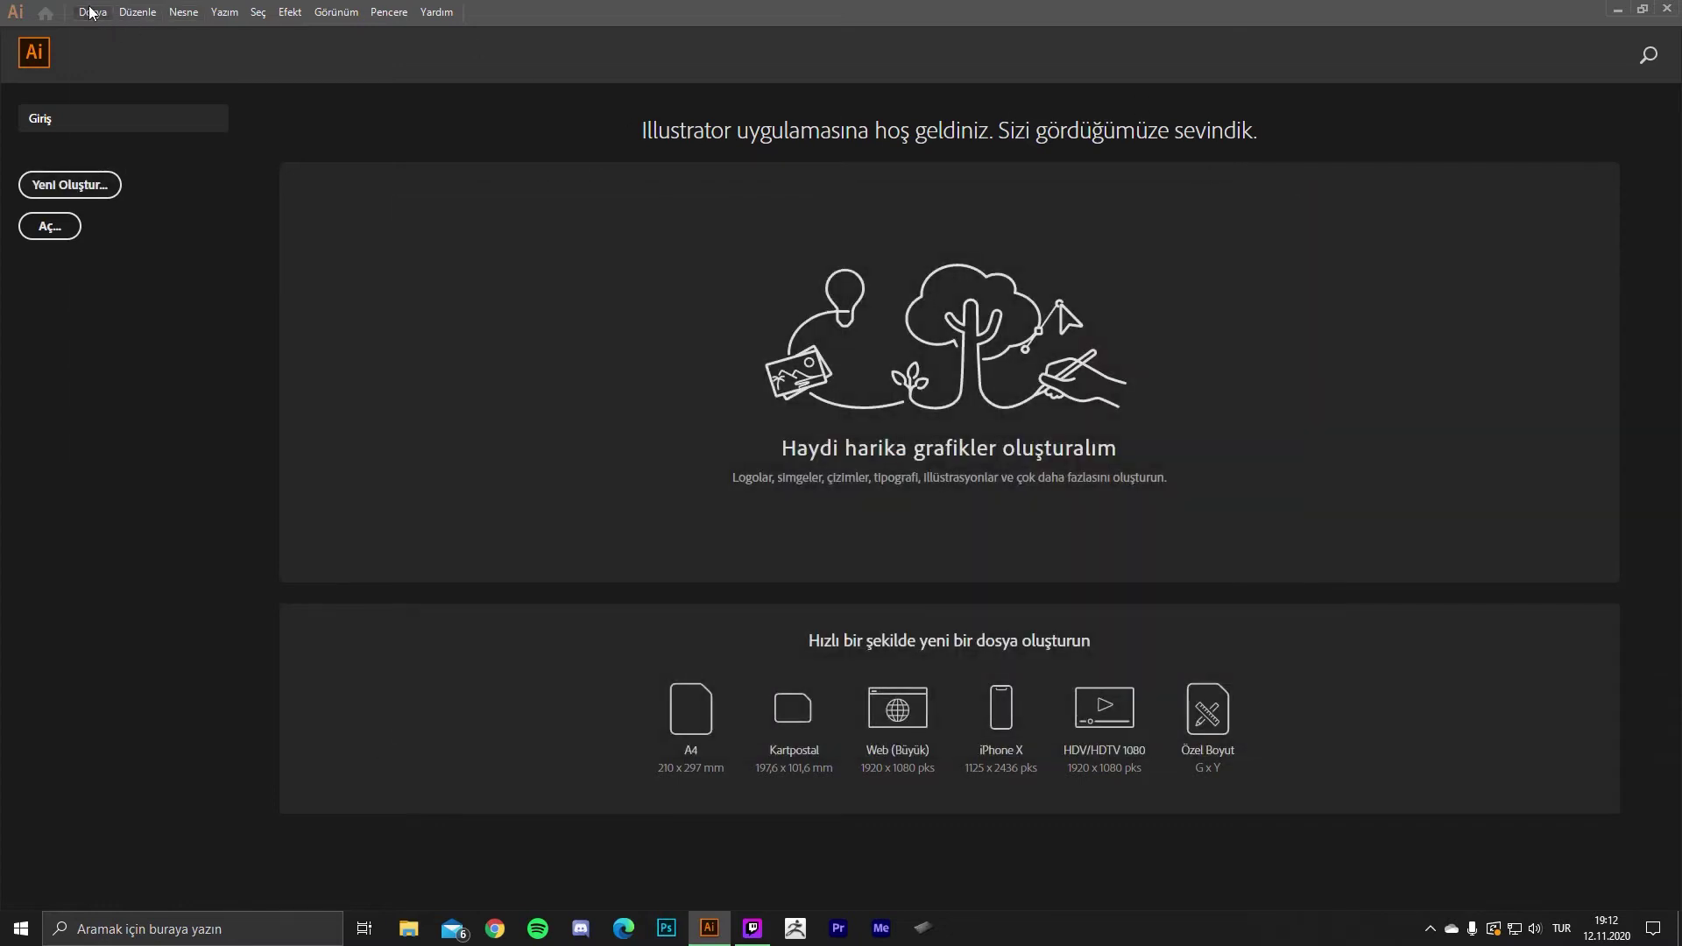
{"action": "left_click", "coordinate": [97, 13]}
{"action": "left_click", "coordinate": [114, 33]}
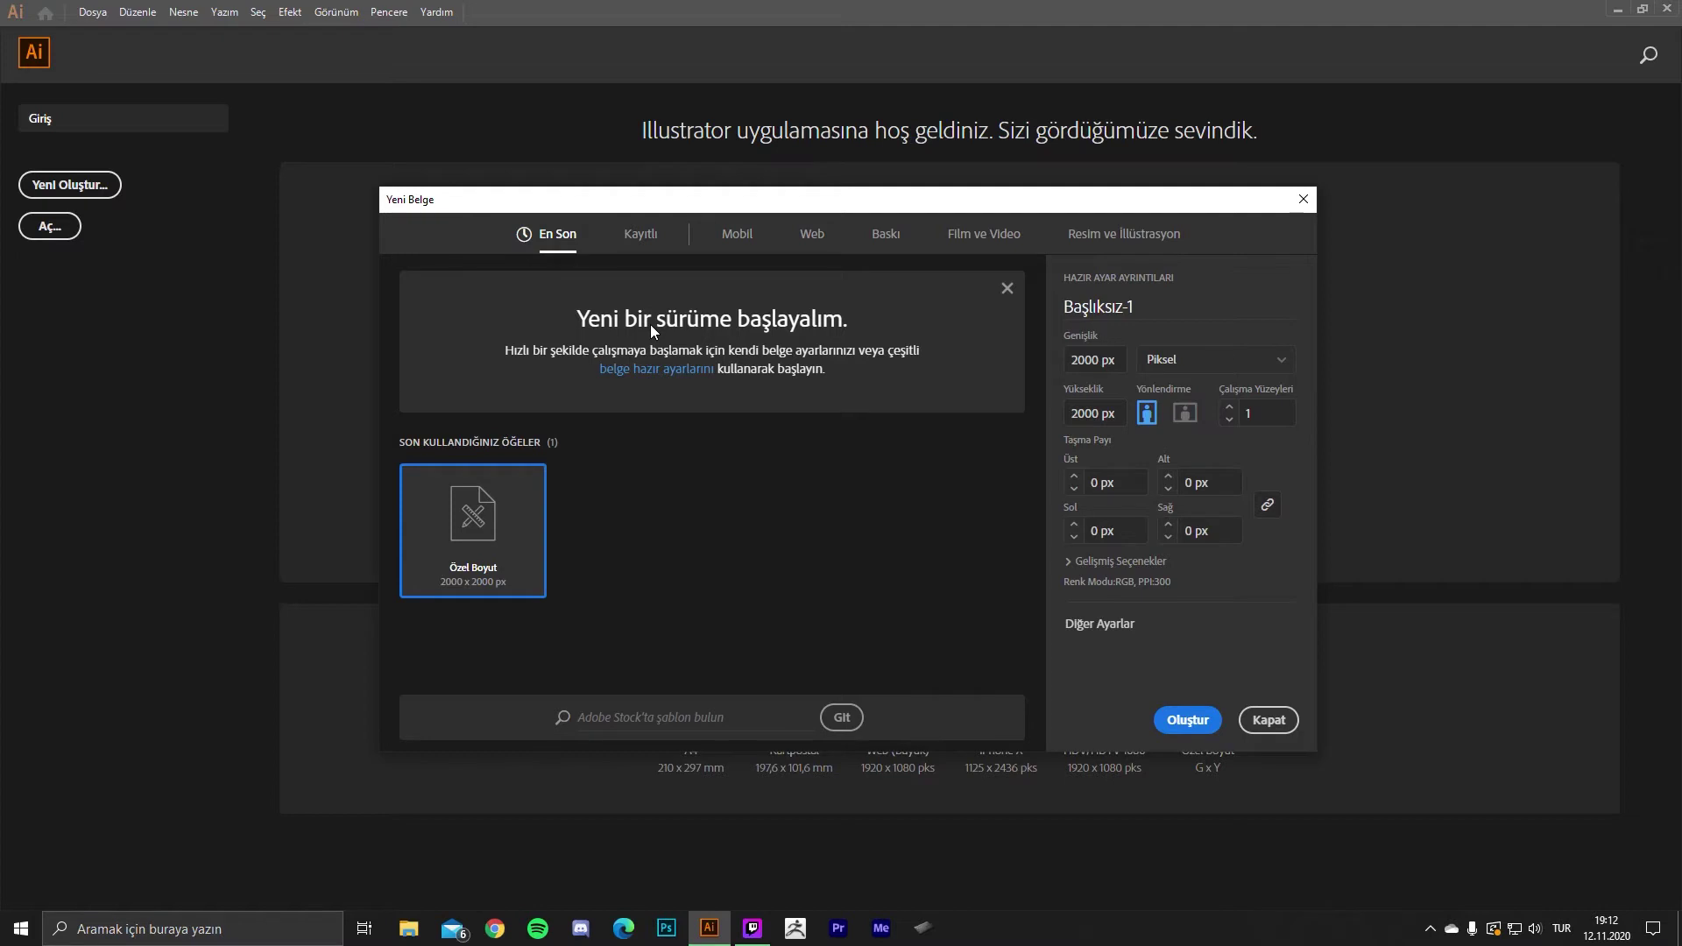
{"action": "left_click", "coordinate": [759, 234]}
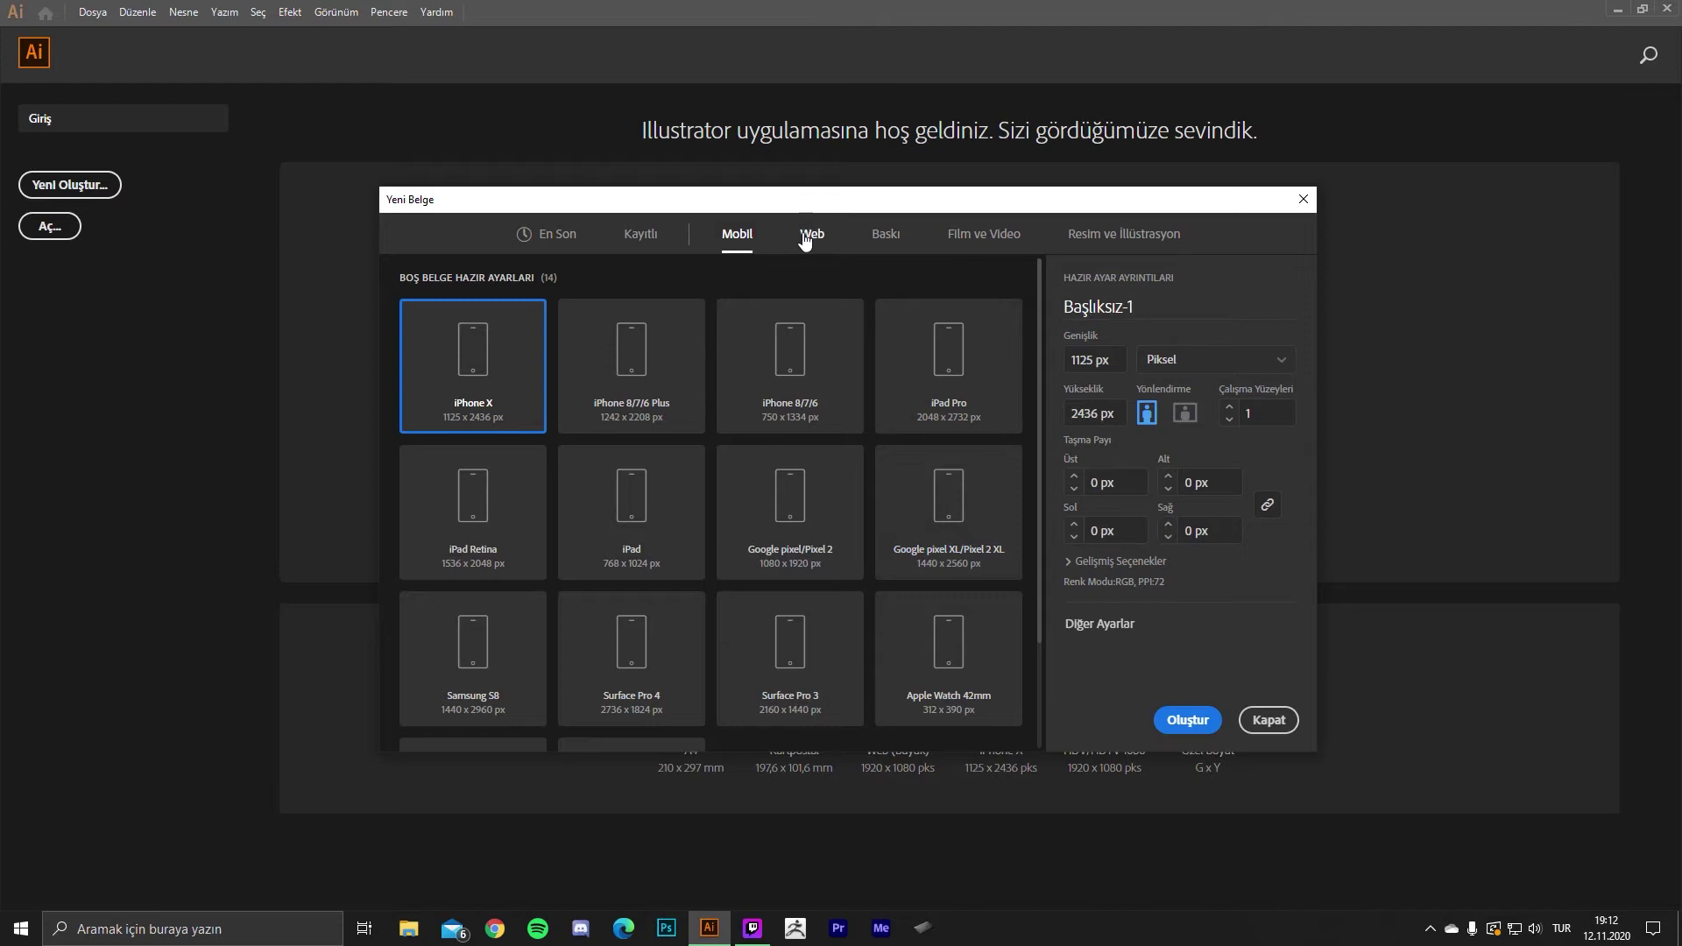
{"action": "left_click", "coordinate": [811, 238]}
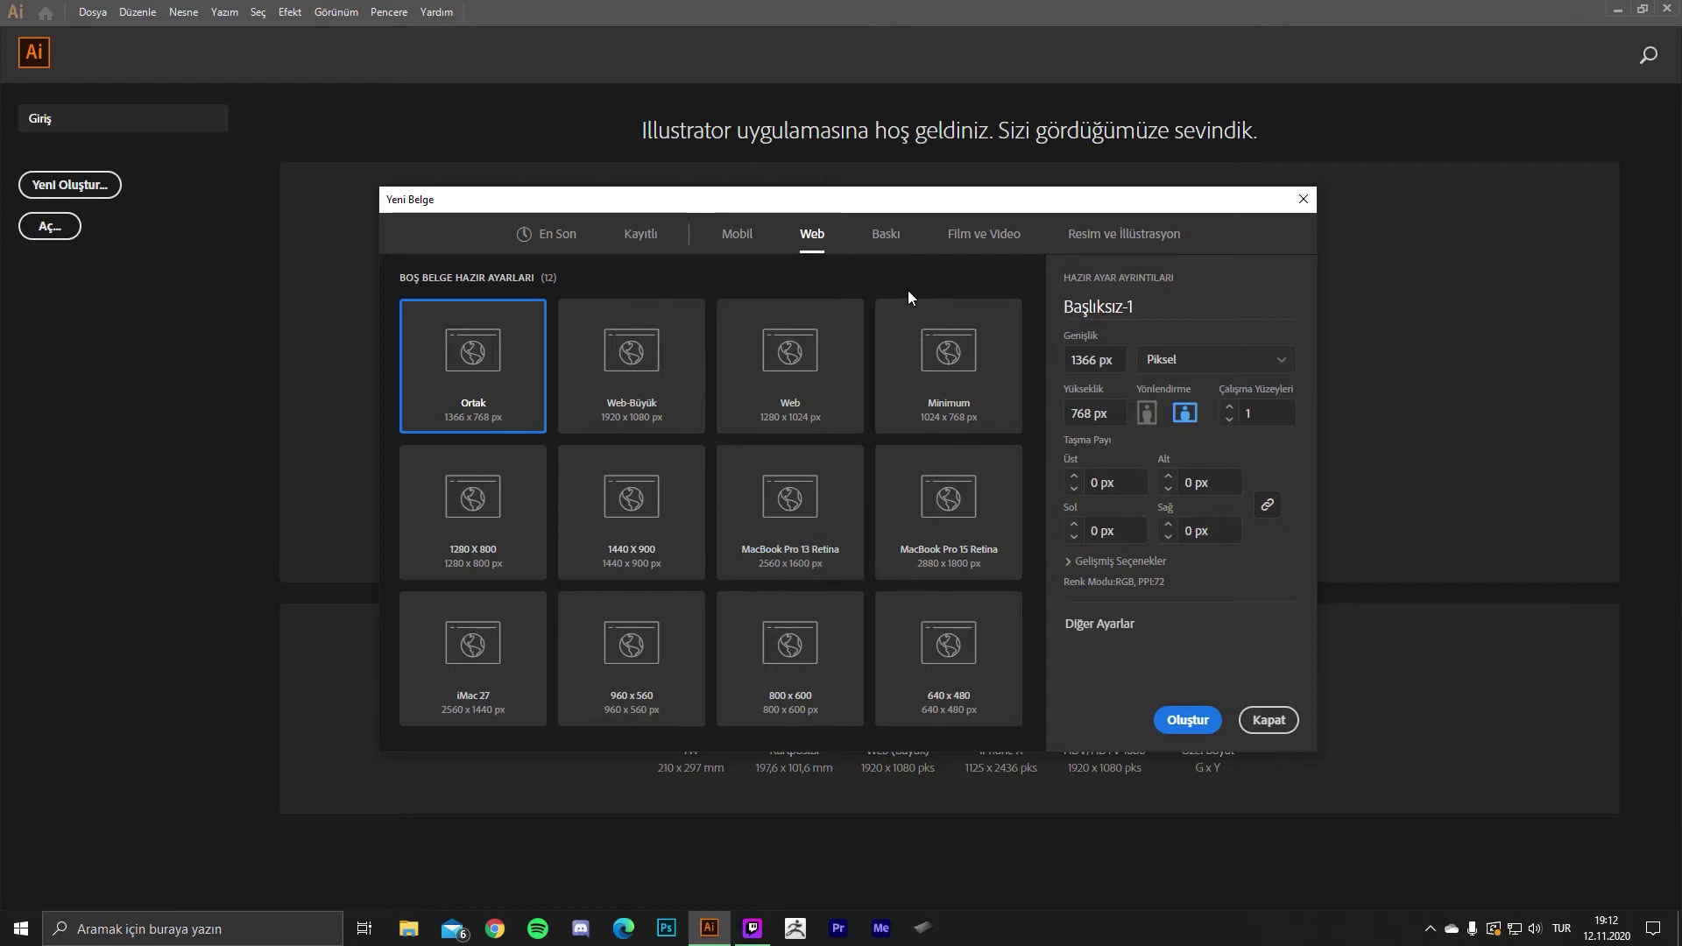
{"action": "left_click", "coordinate": [882, 253]}
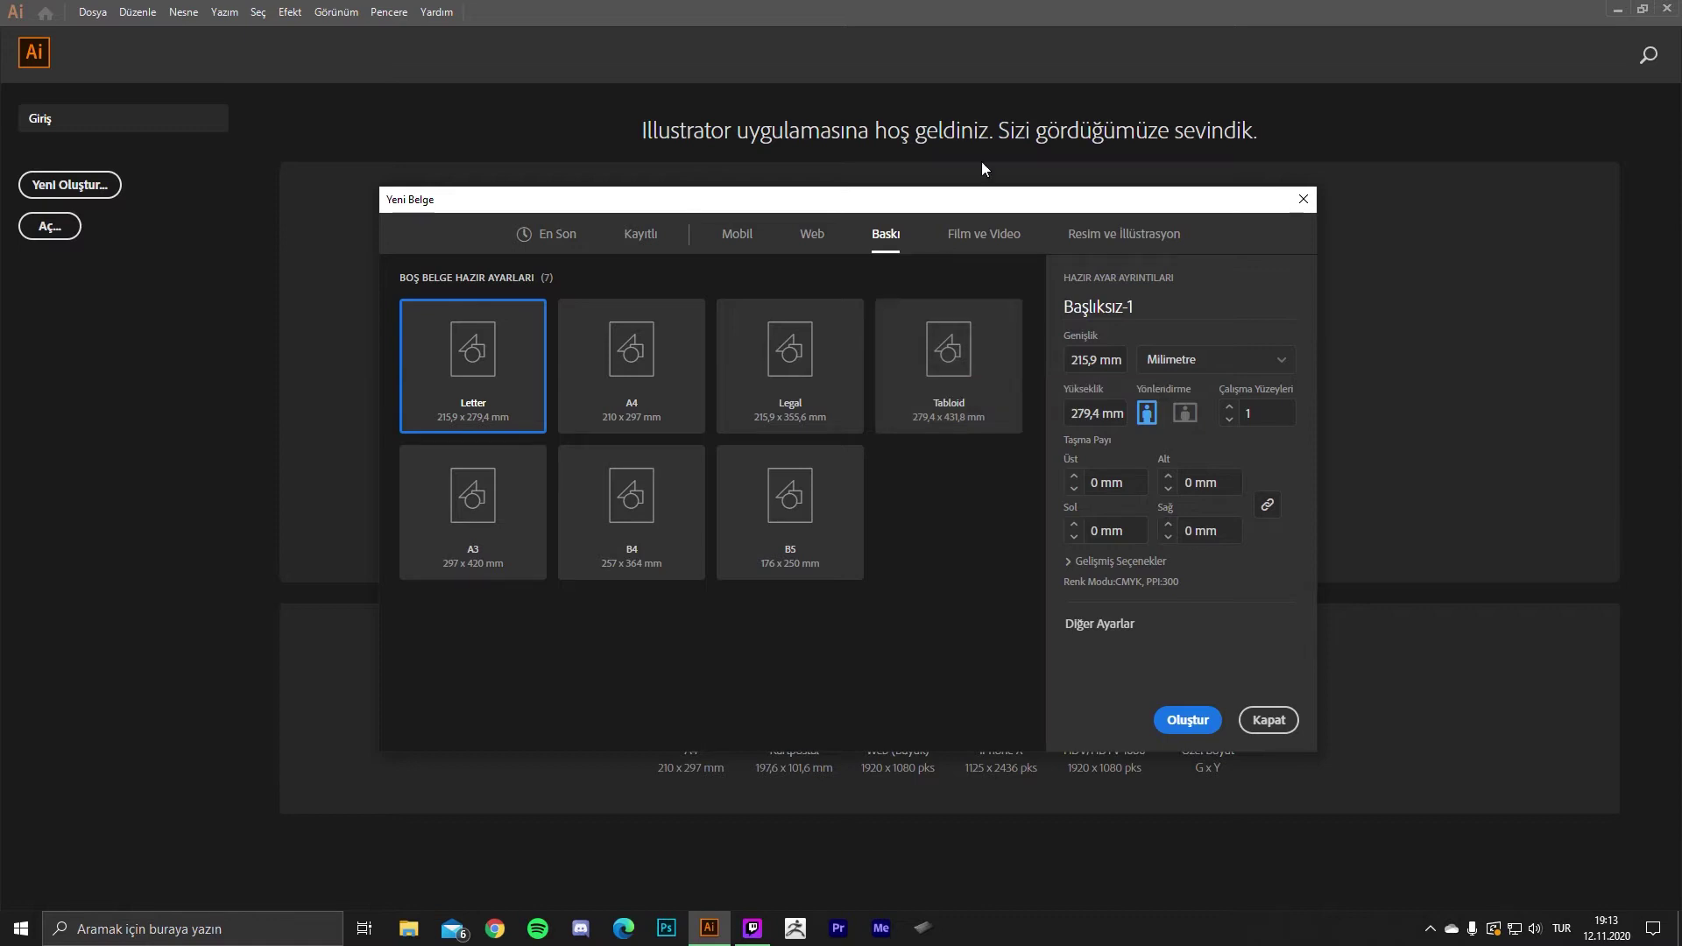
{"action": "left_click", "coordinate": [738, 235]}
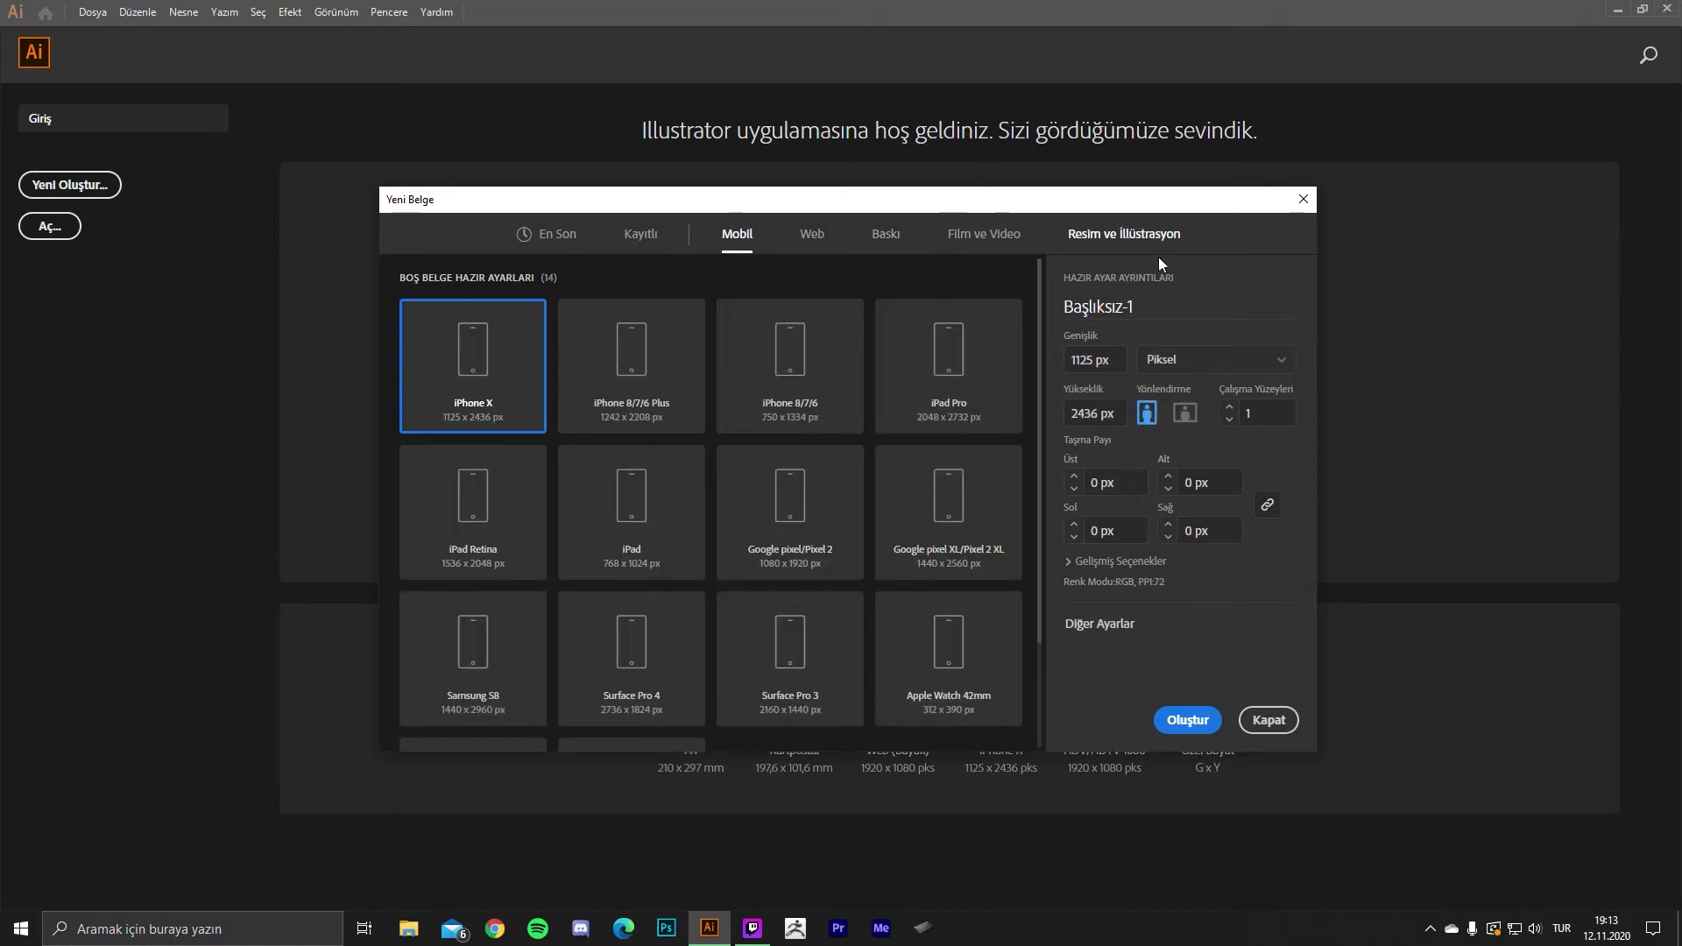
- Set the new document width to 2000 px
{"action": "left_click", "coordinate": [1125, 352]}
{"action": "type", "text": "2000"}
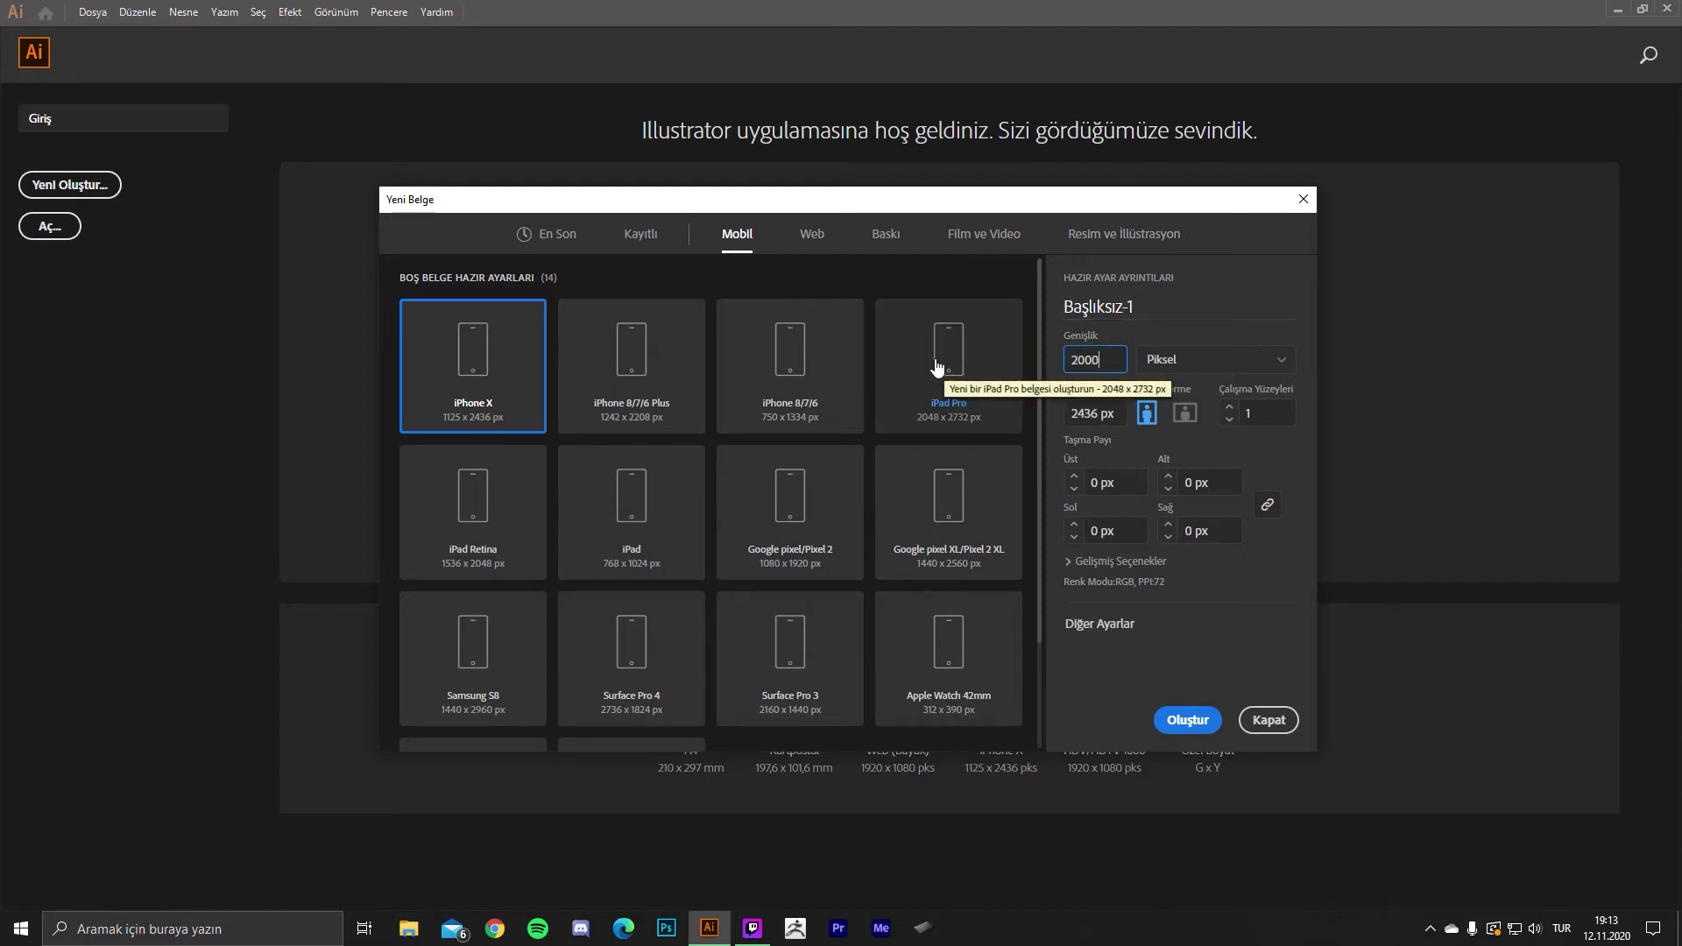
{"action": "left_click", "coordinate": [1120, 415]}
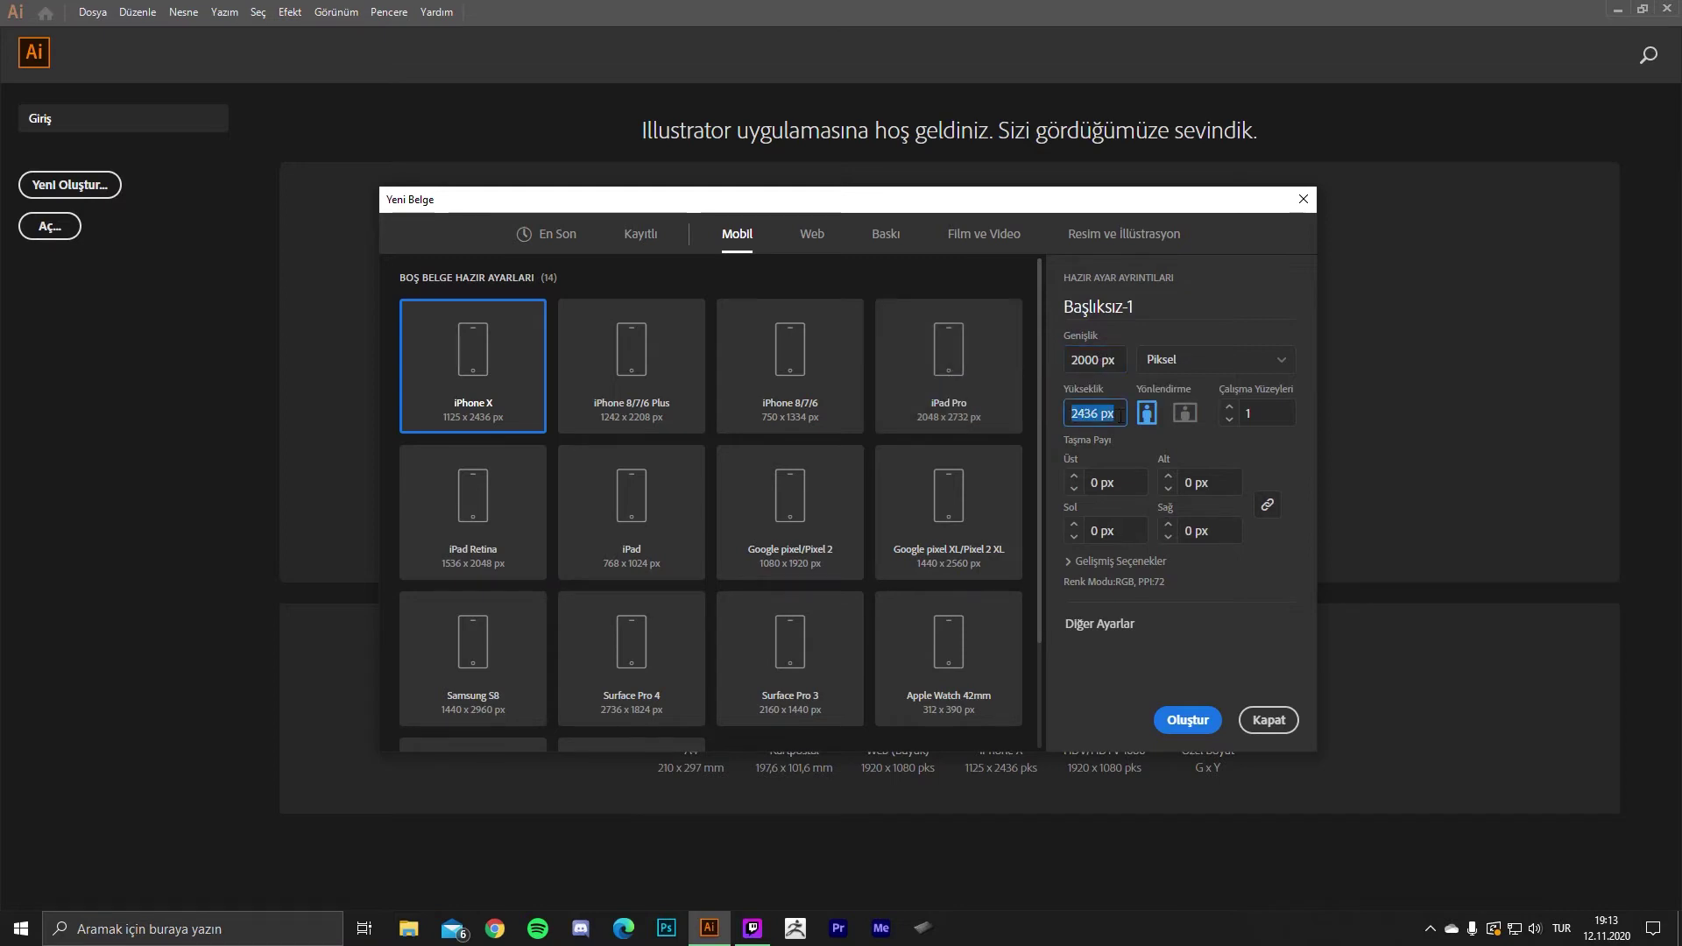
- Set height 2000 px, raster effects High (300 ppi), RGB colour, and create the document
{"action": "type", "text": "2000"}
{"action": "left_click", "coordinate": [1226, 467]}
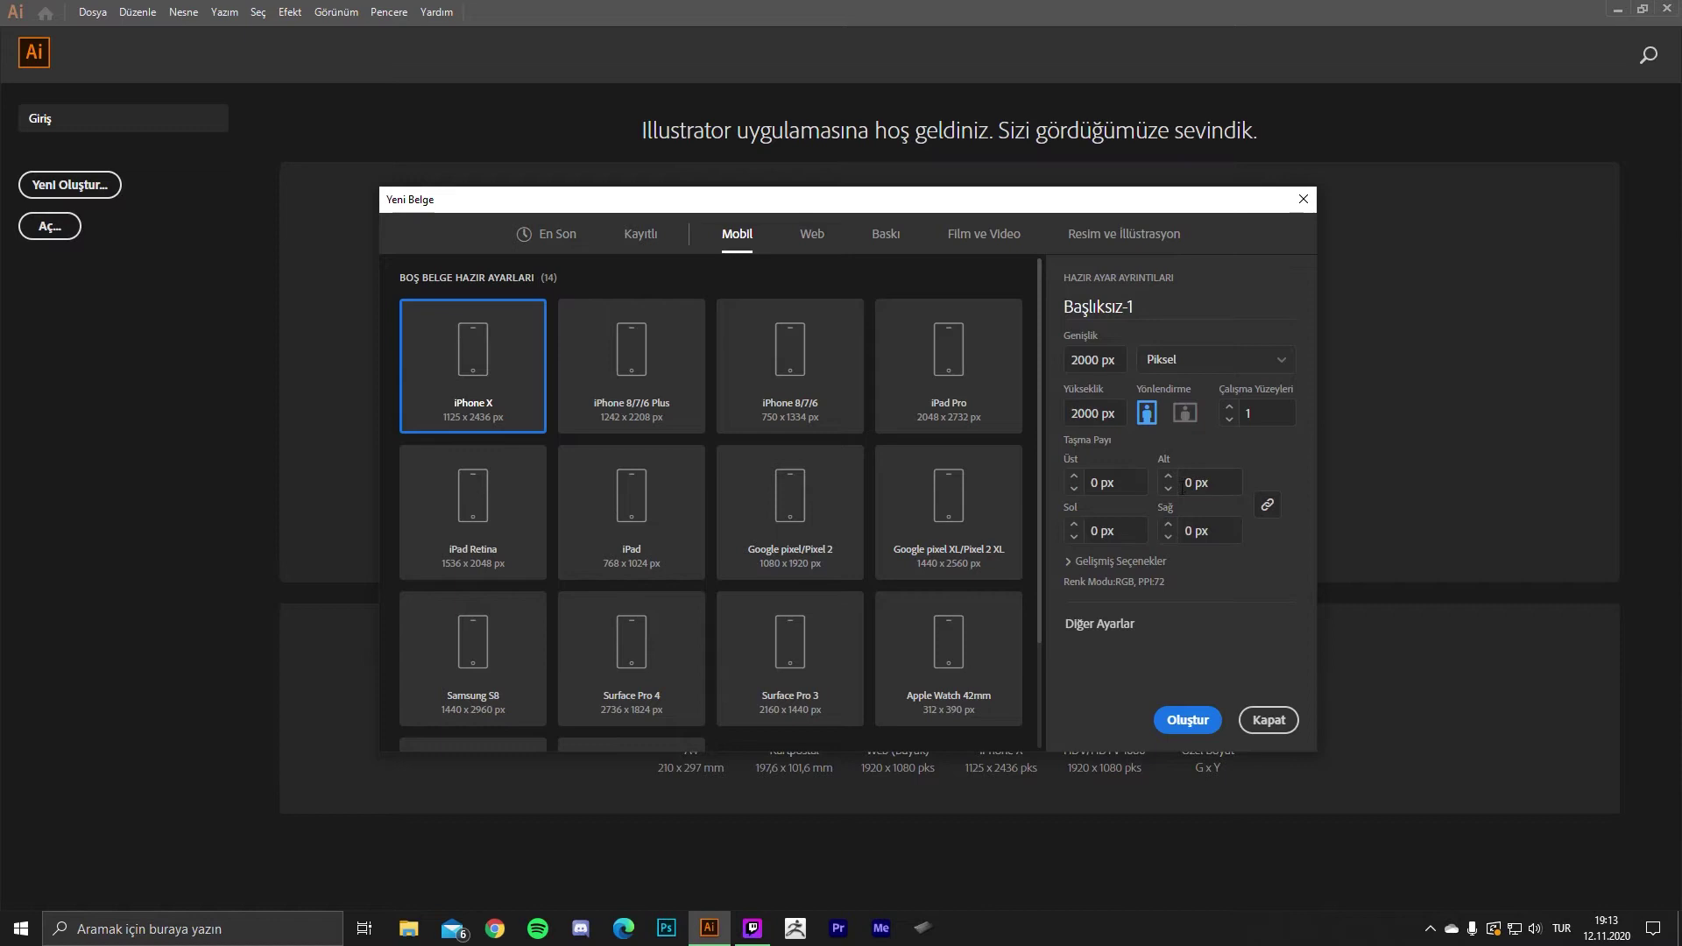
{"action": "left_click", "coordinate": [1130, 561]}
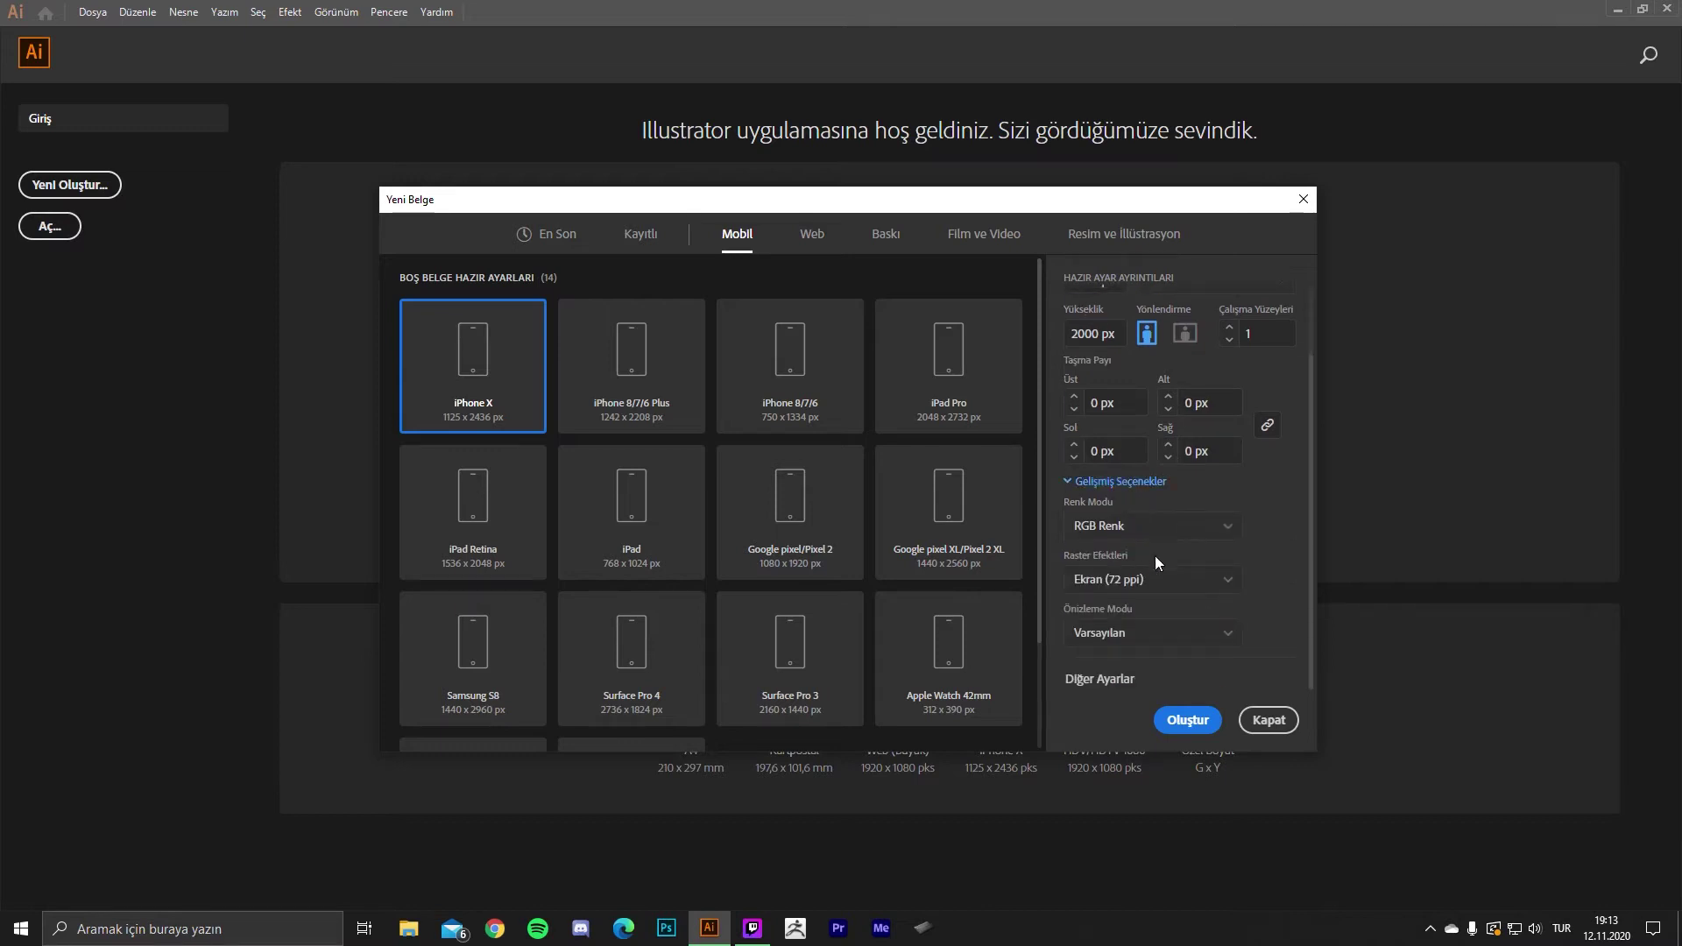
{"action": "left_click", "coordinate": [1158, 581]}
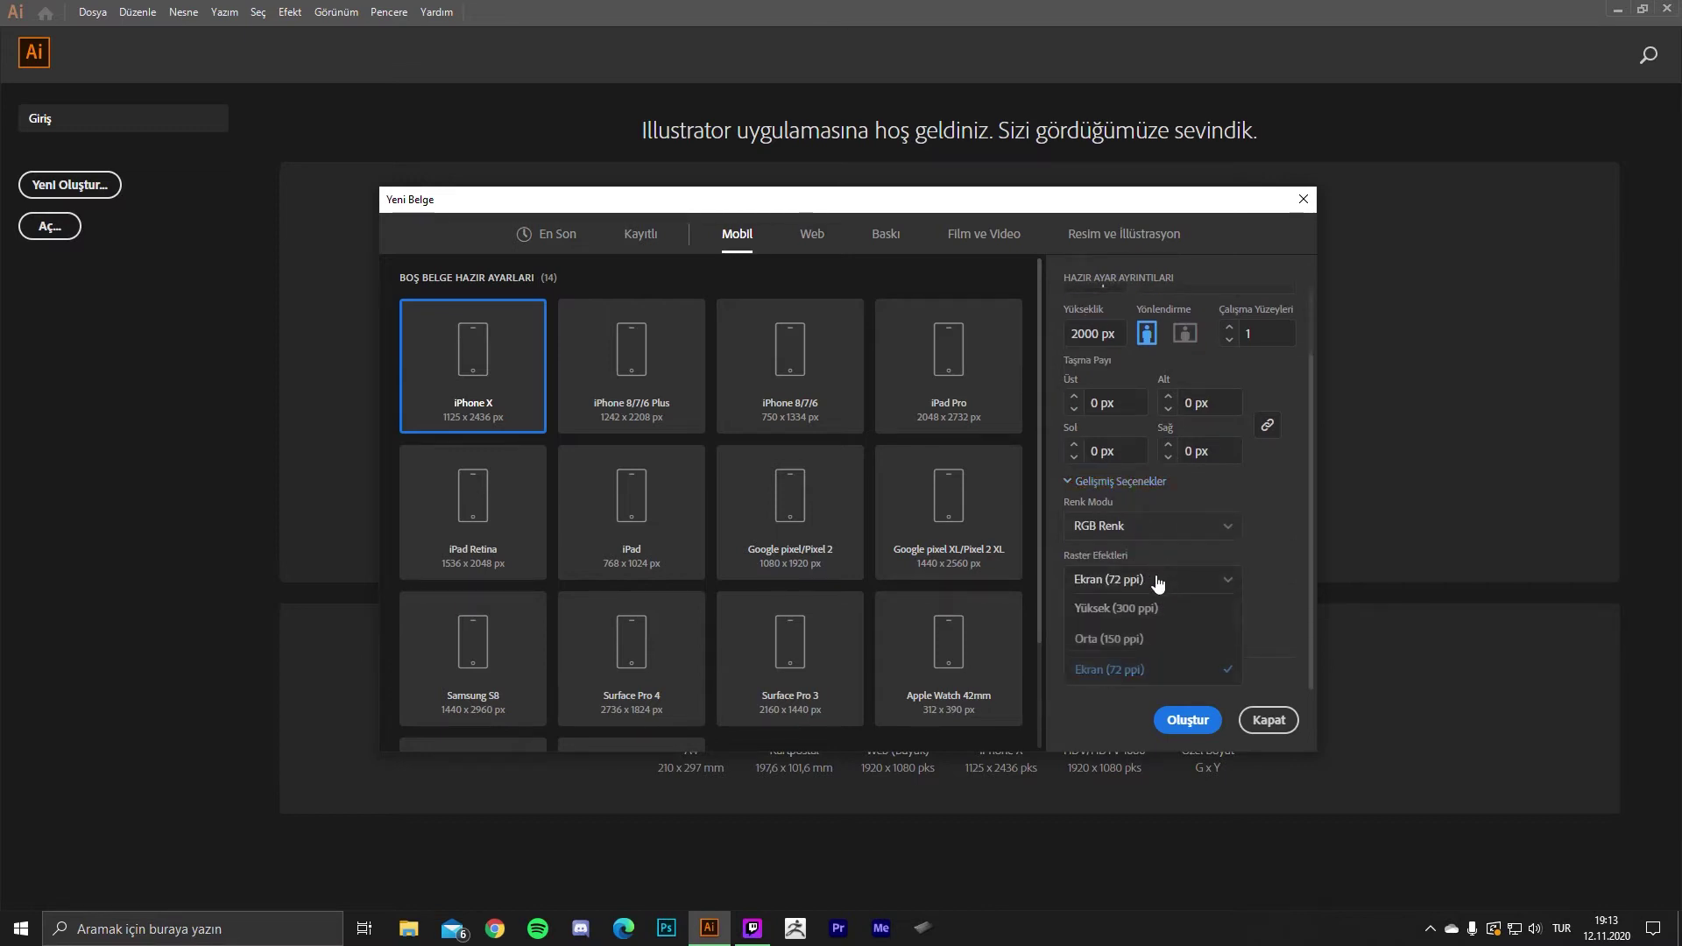
{"action": "left_click", "coordinate": [1160, 635]}
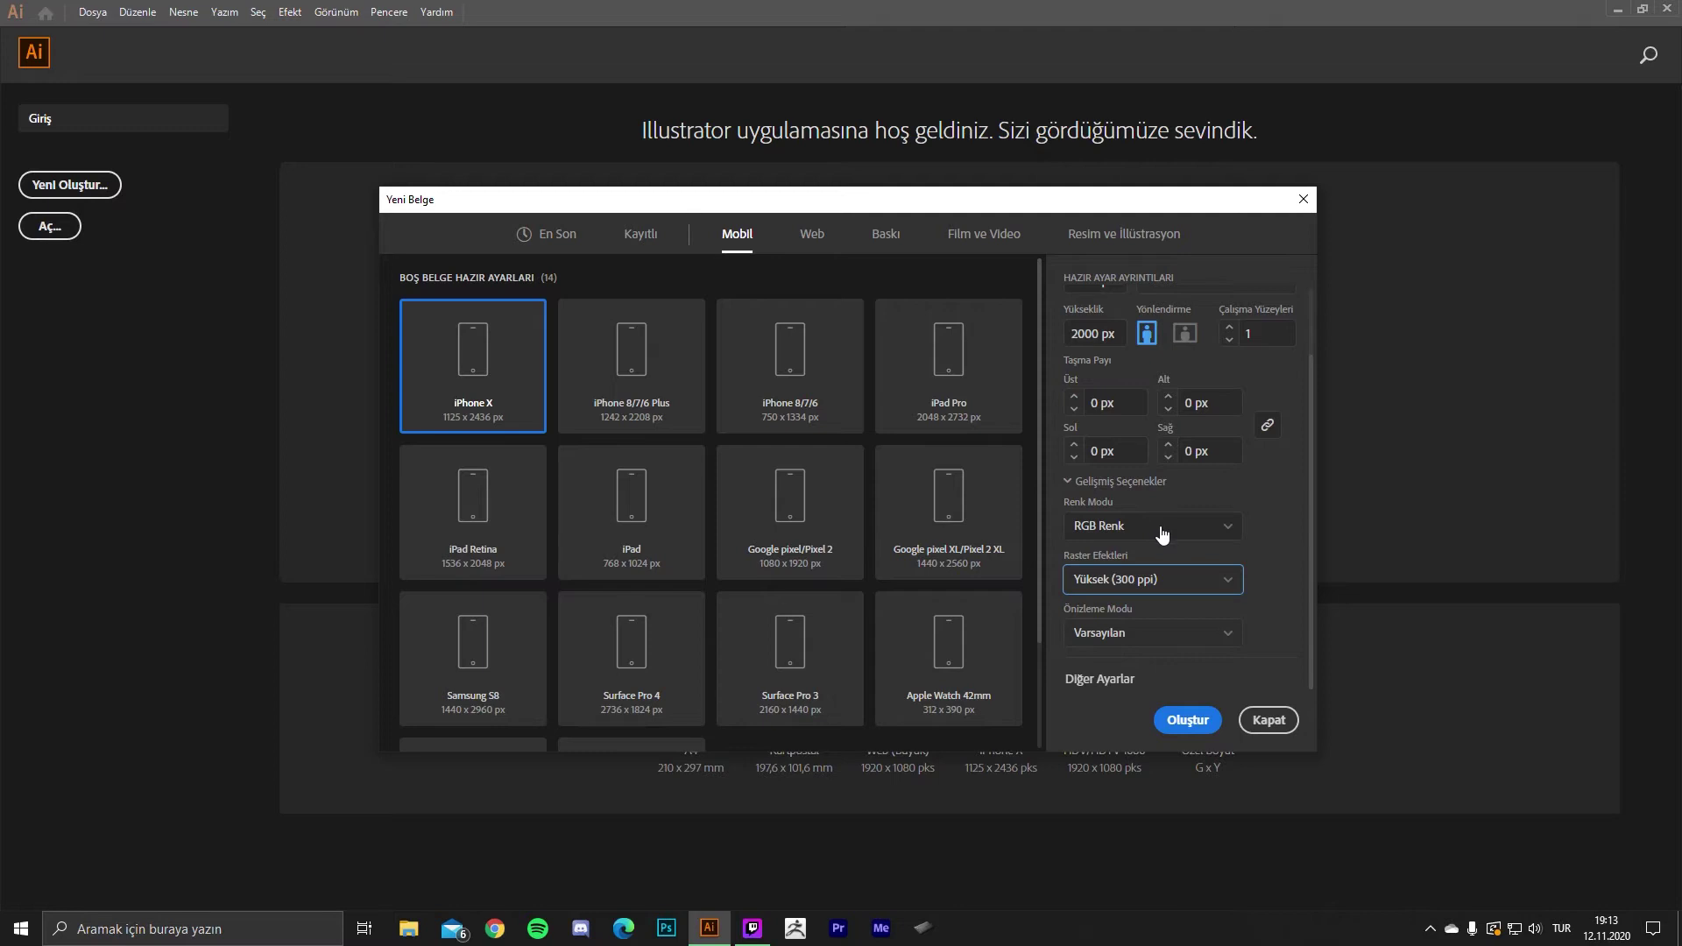
{"action": "left_click", "coordinate": [1156, 529]}
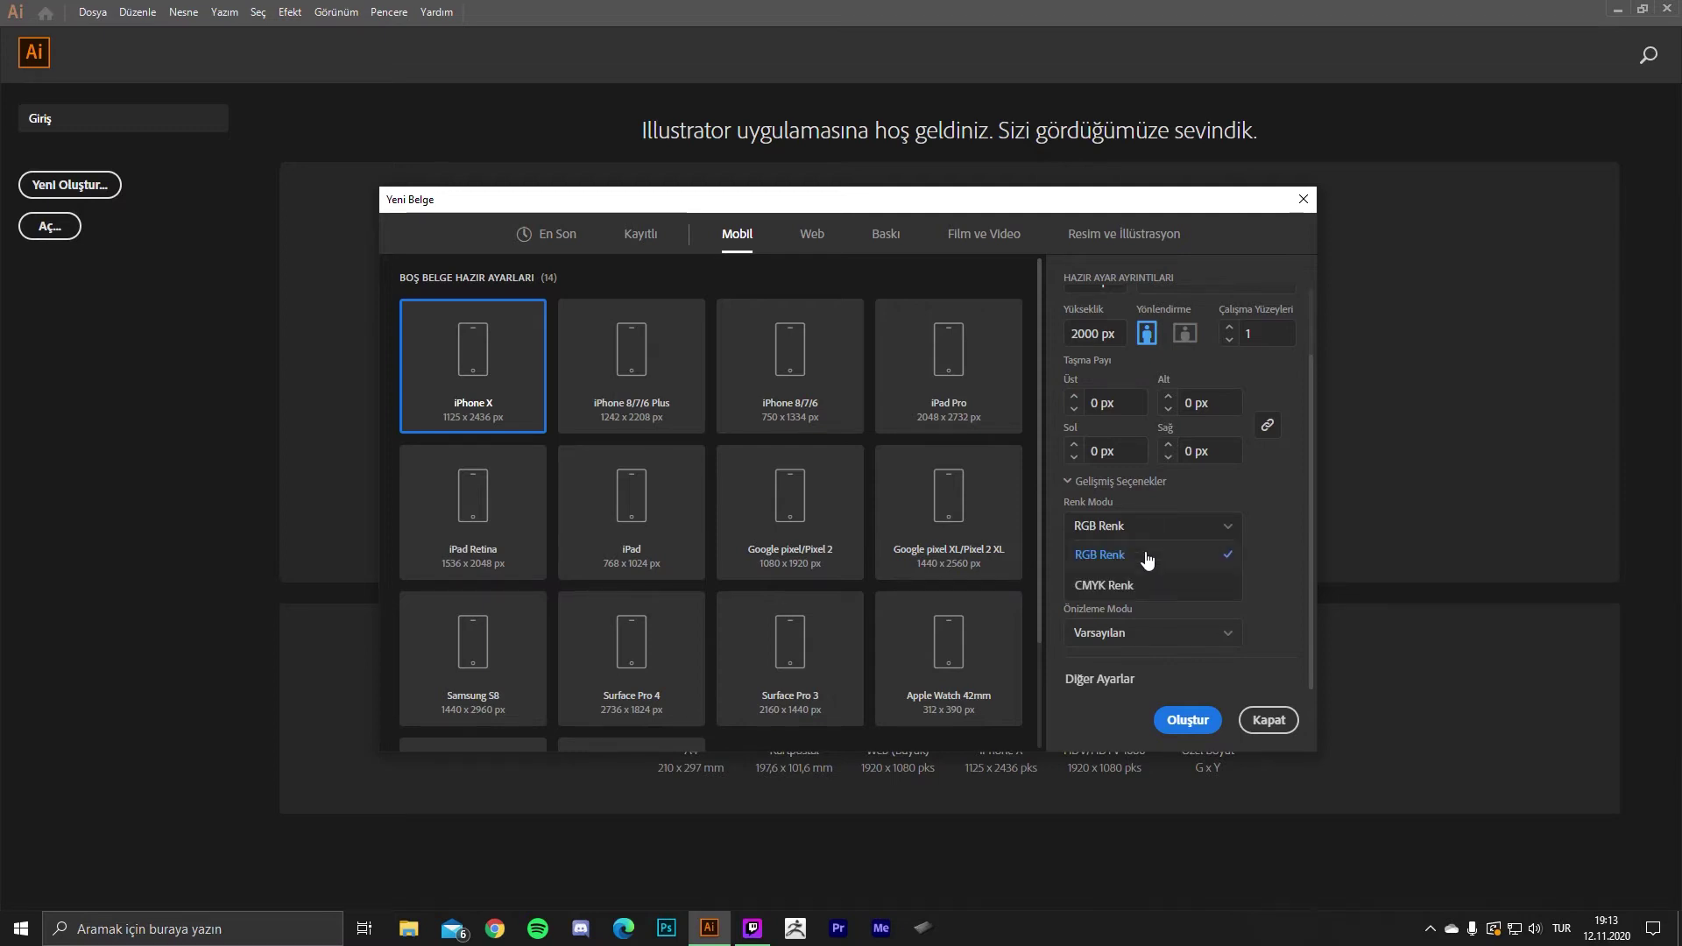
{"action": "left_click", "coordinate": [1148, 558]}
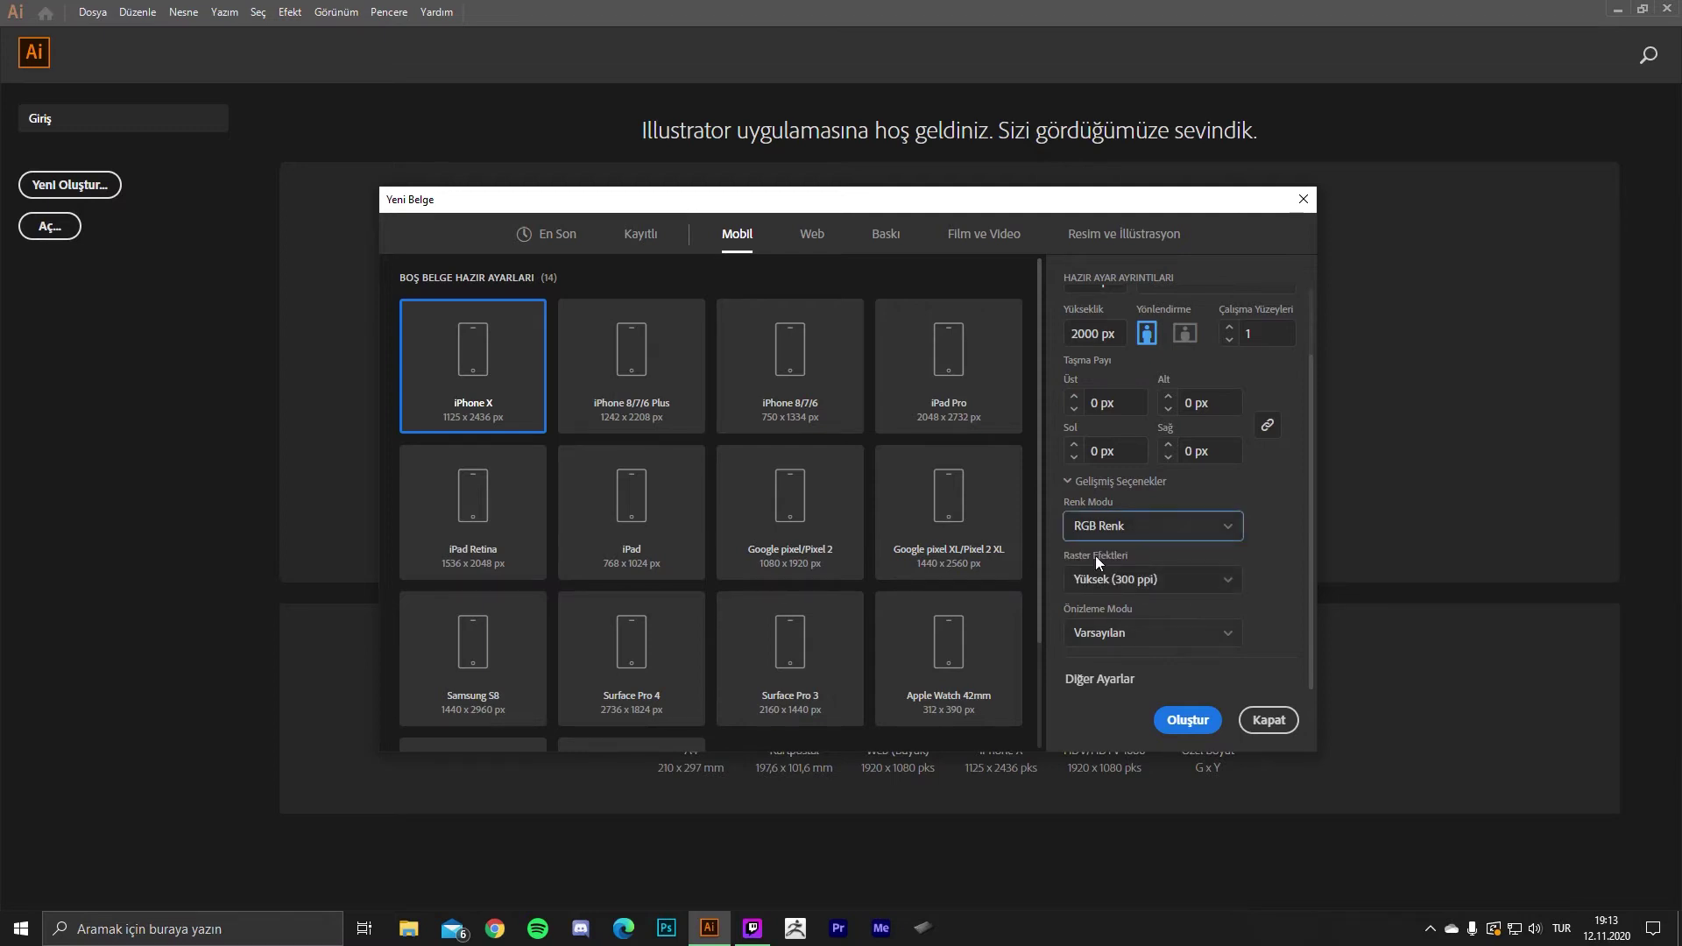
{"action": "left_click", "coordinate": [1199, 720]}
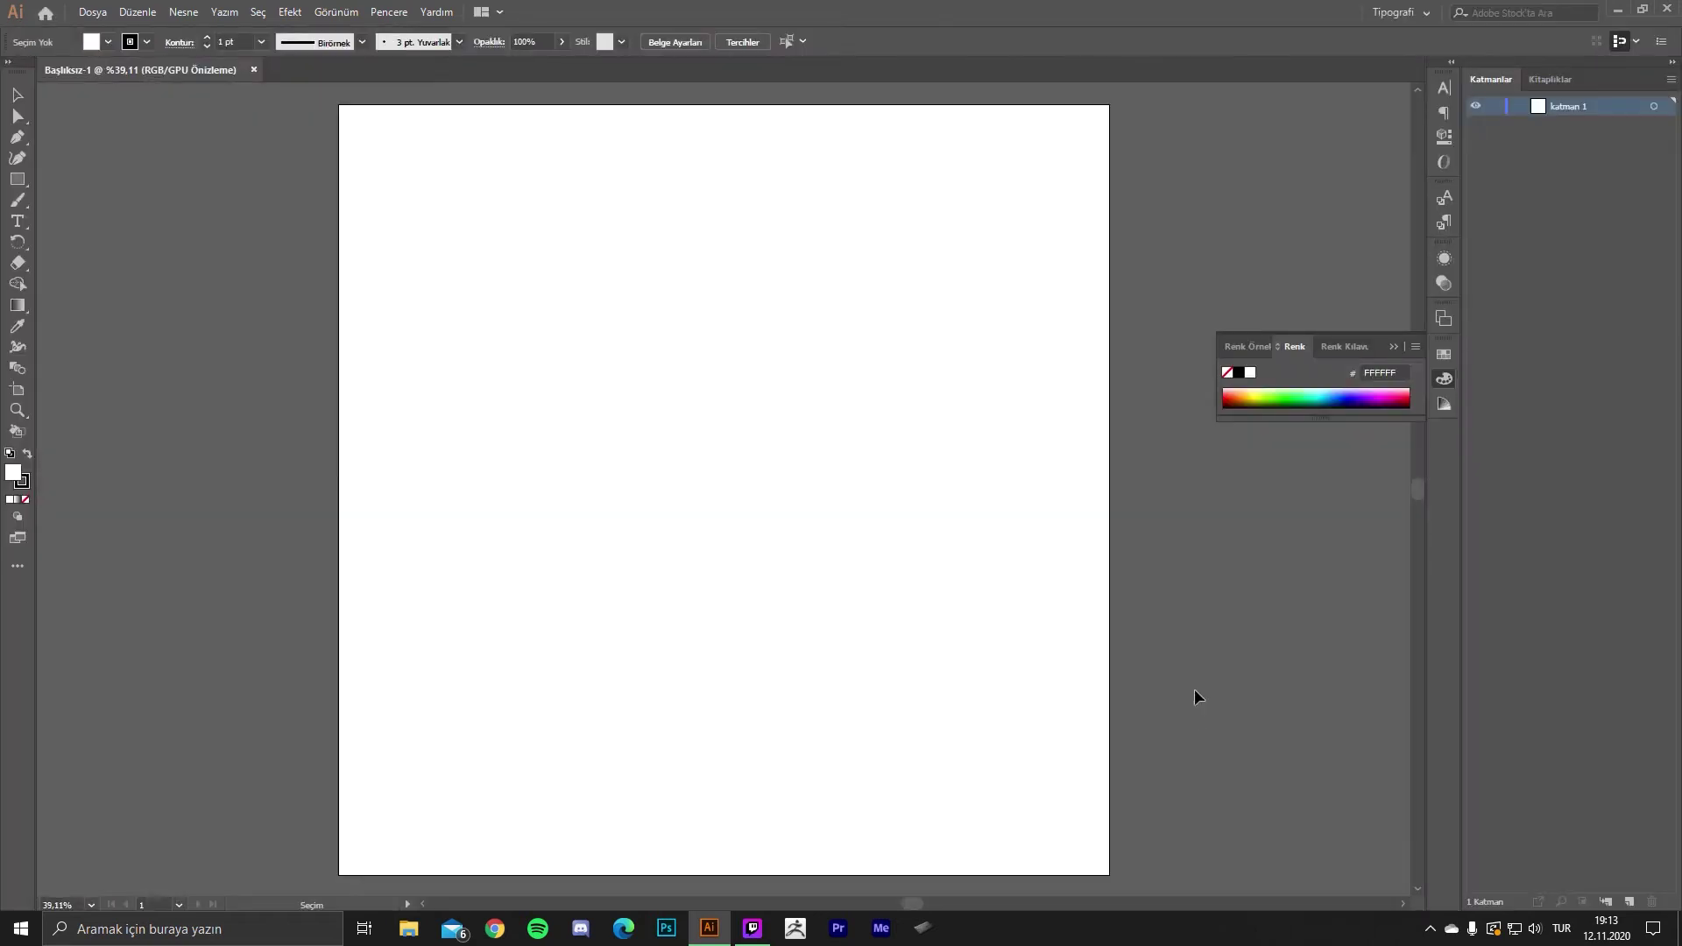
- Collapse the Colour panel, reset the Typography workspace, then switch to Essentials (Esaslar)
{"action": "left_click", "coordinate": [1398, 347]}
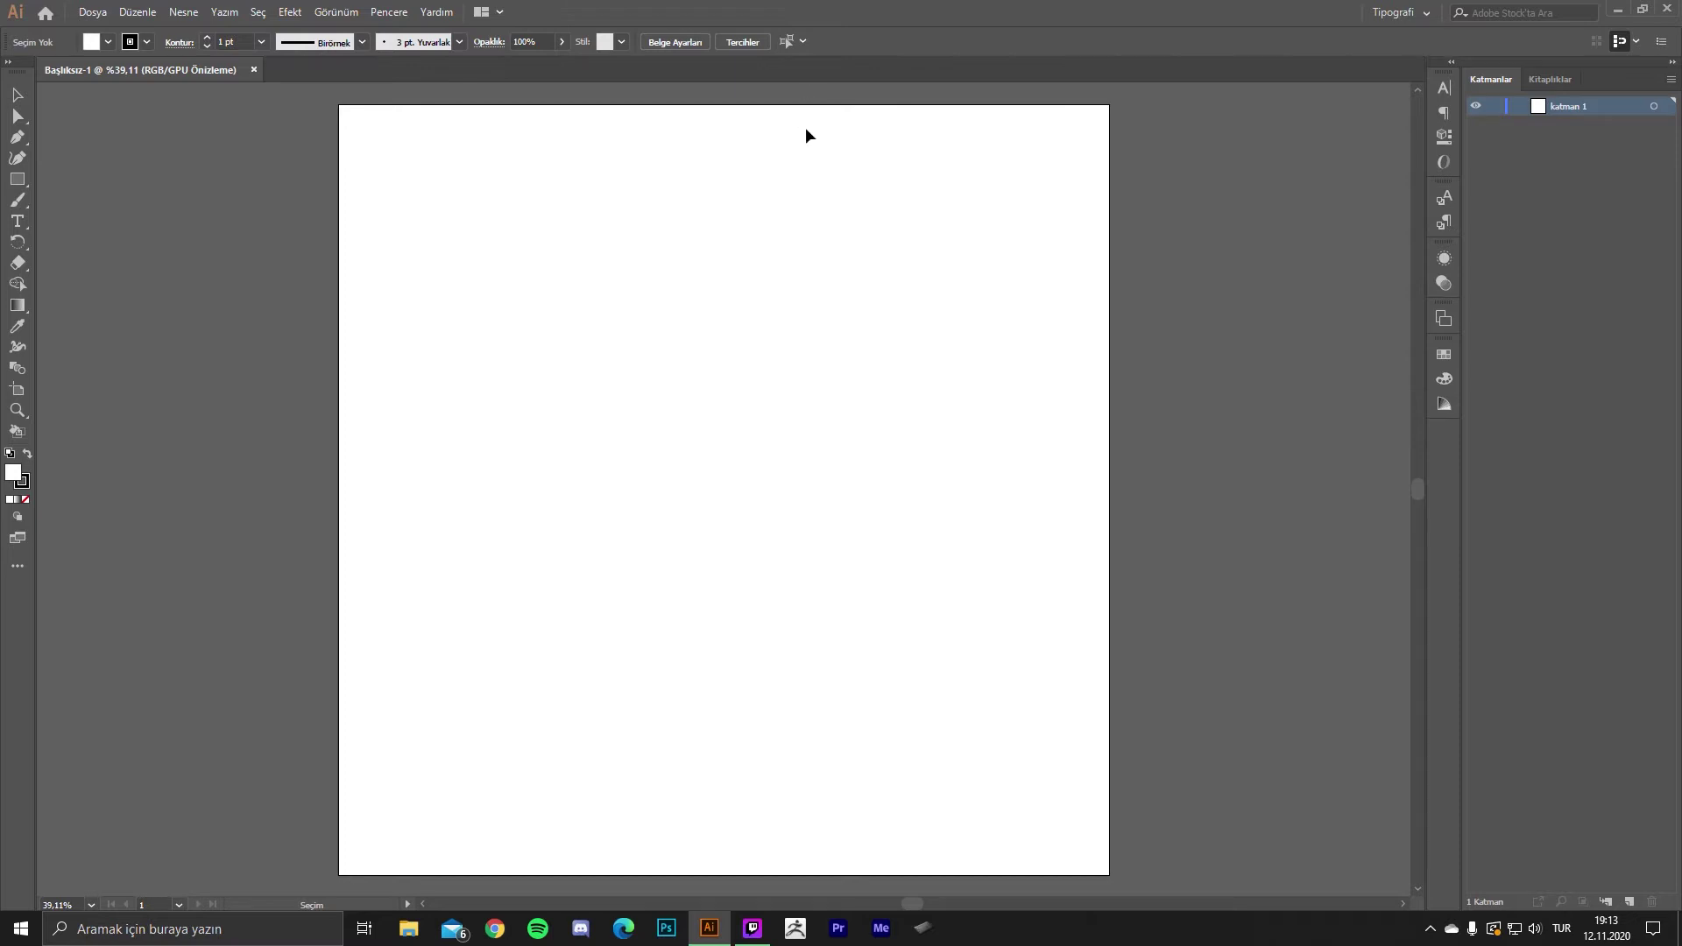
{"action": "left_click", "coordinate": [380, 10]}
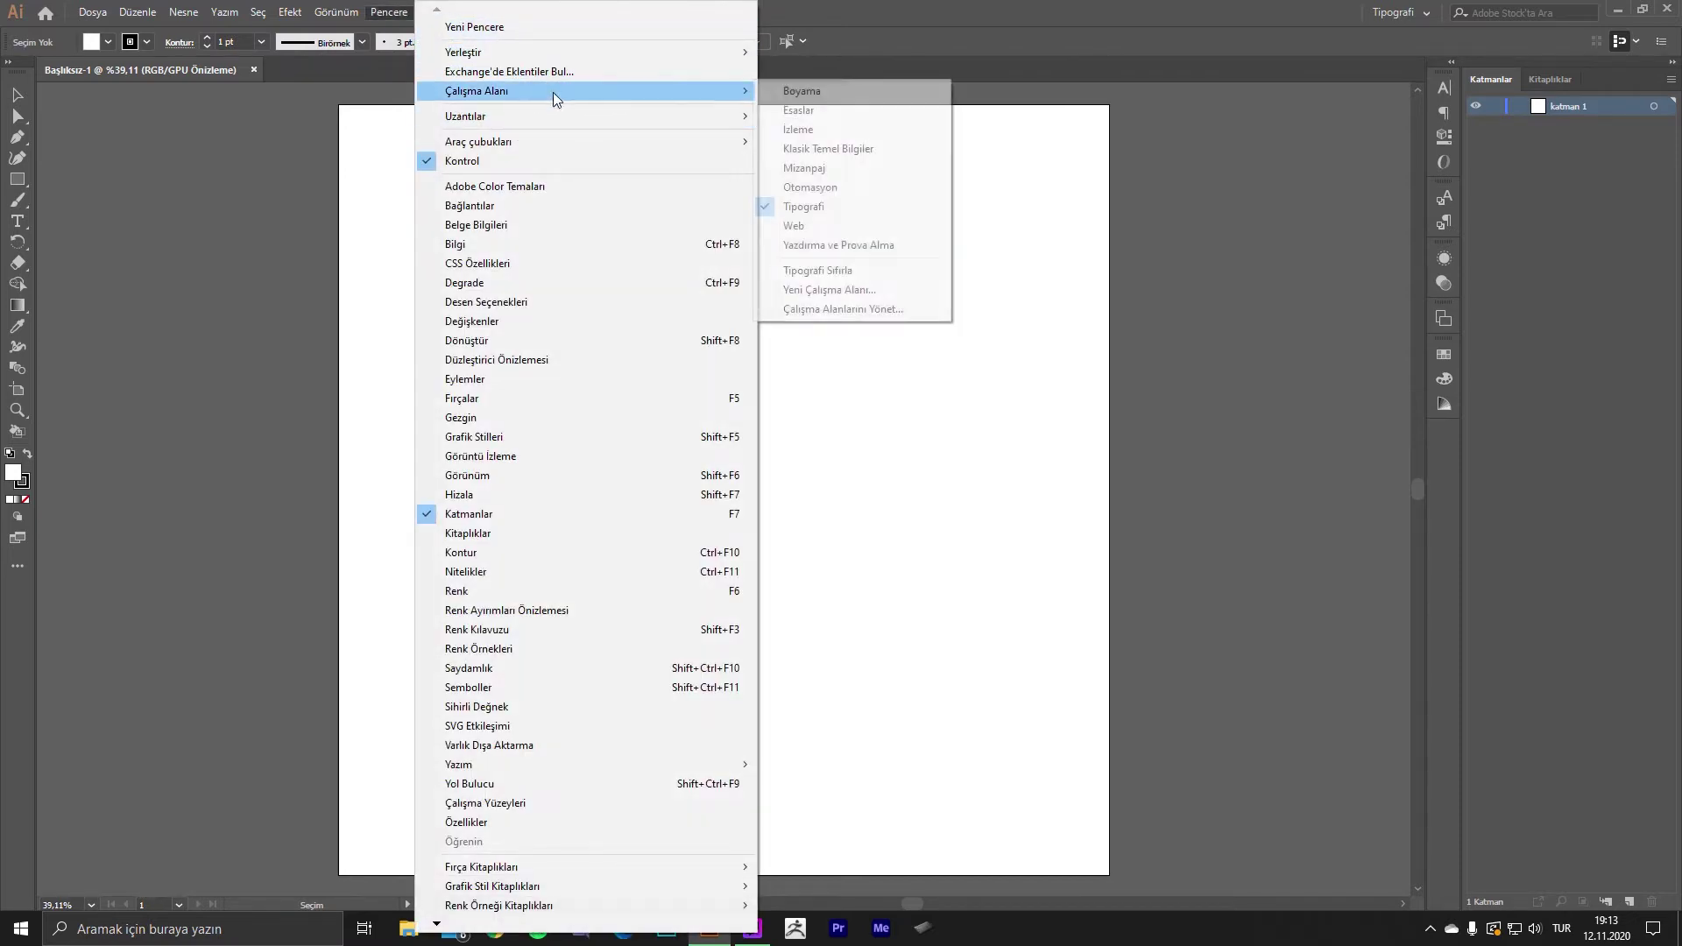
{"action": "mouse_move", "coordinate": [476, 91]}
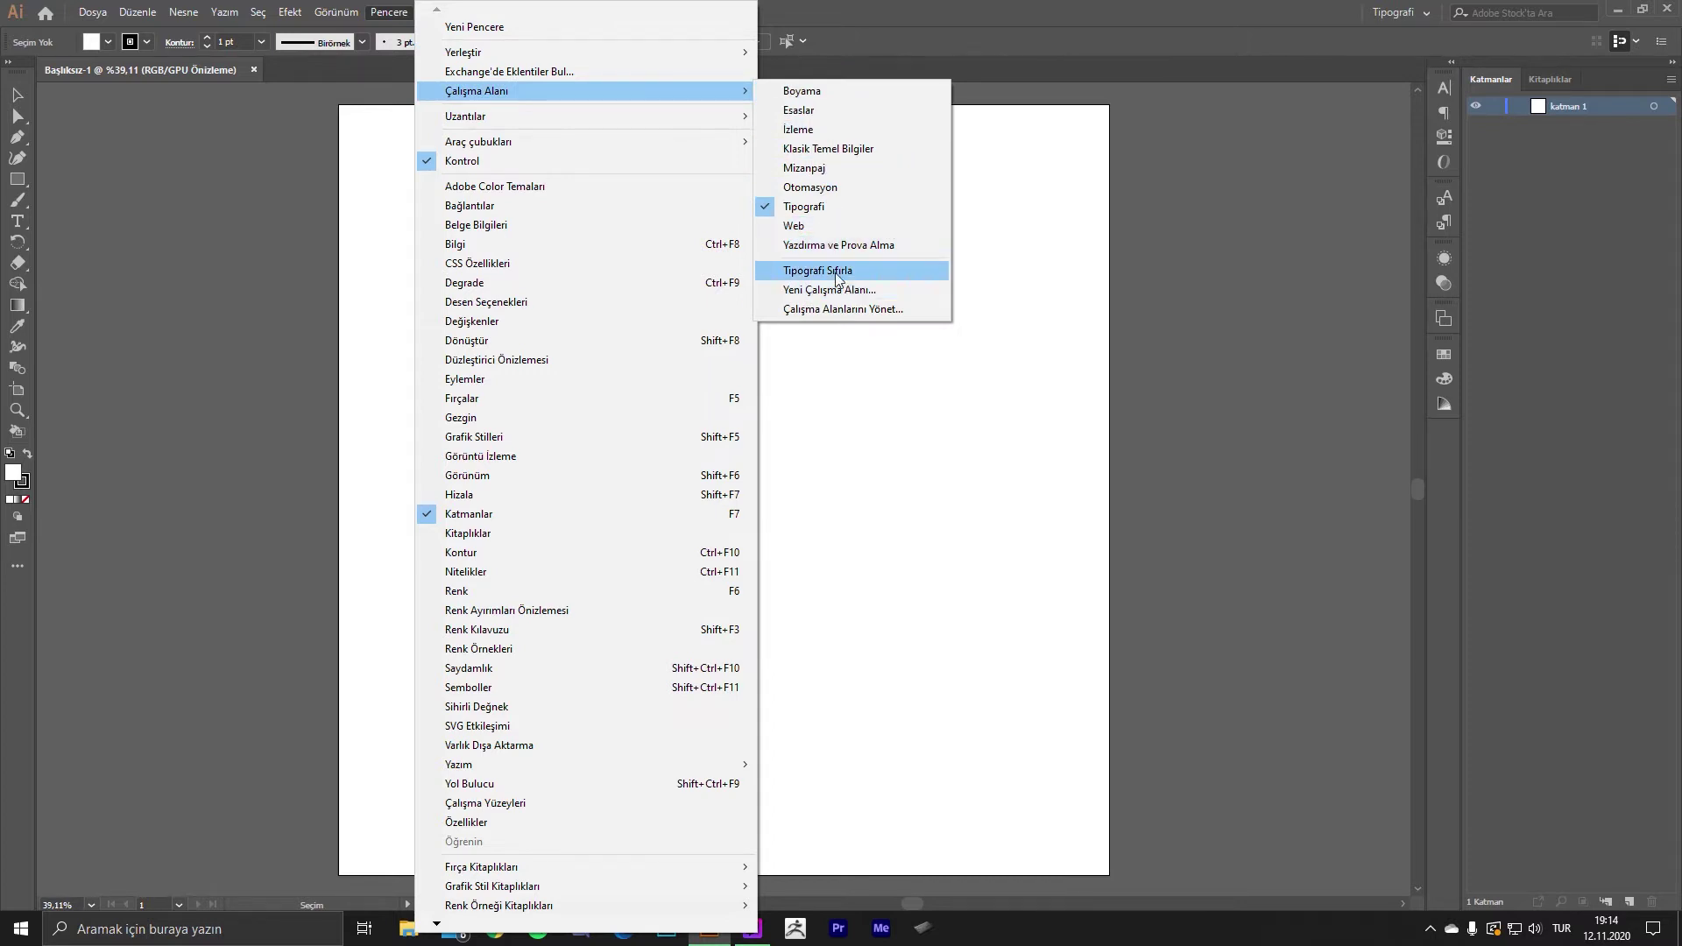
{"action": "left_click", "coordinate": [836, 272]}
{"action": "left_click", "coordinate": [398, 14]}
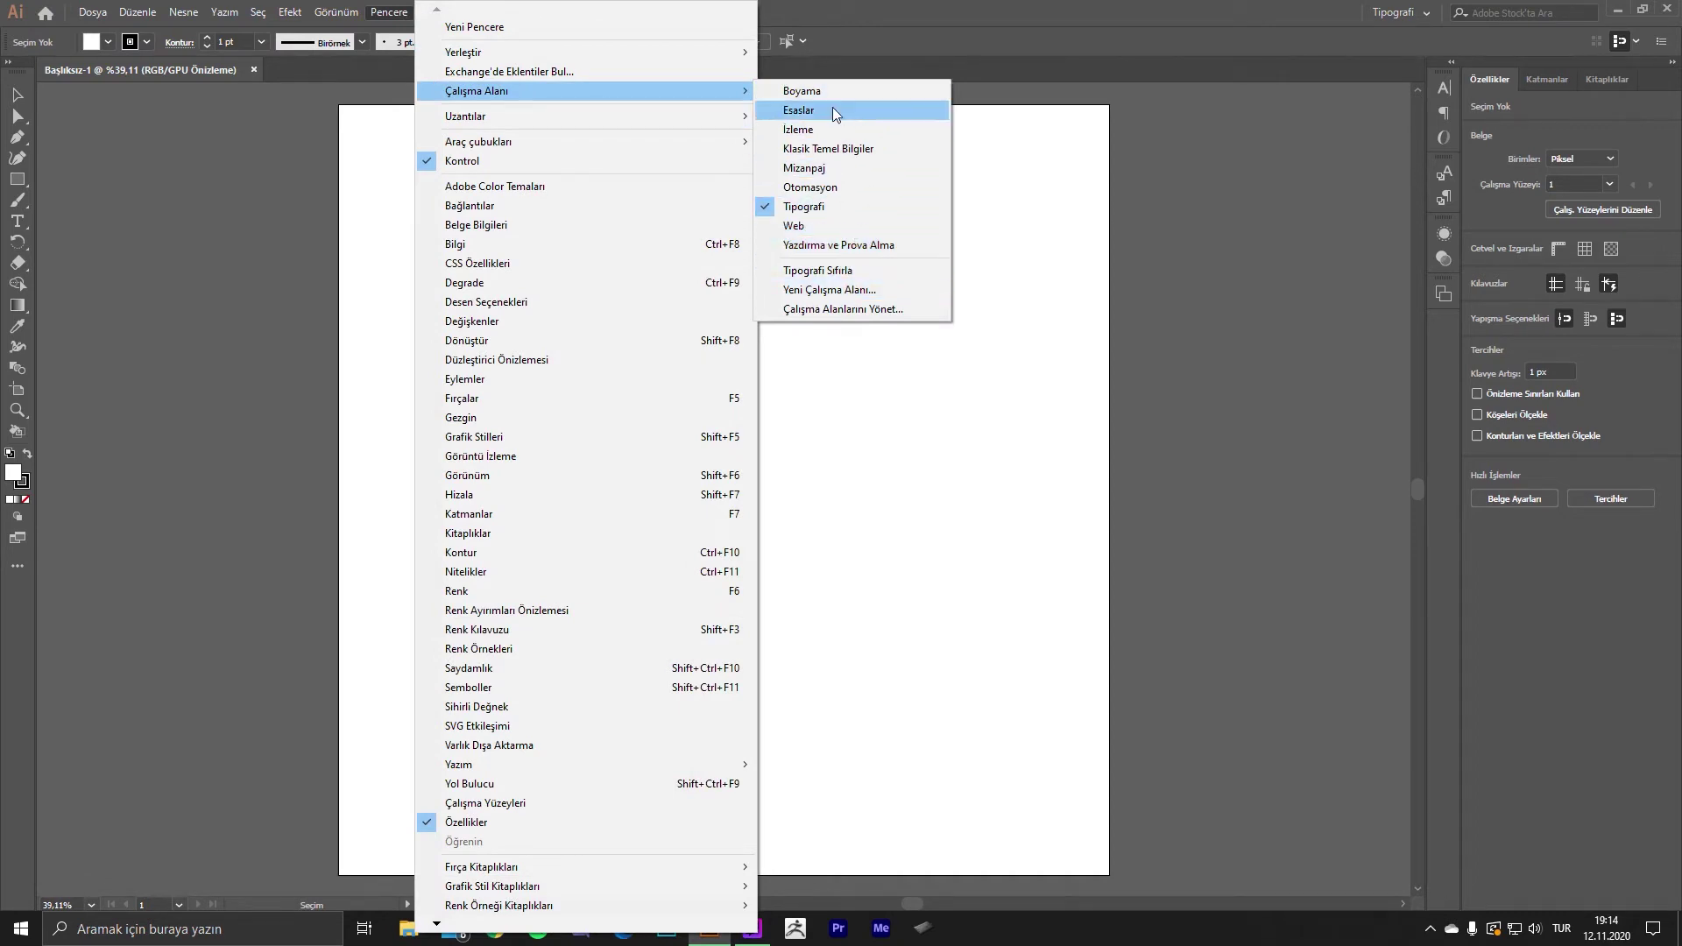
{"action": "left_click", "coordinate": [843, 110]}
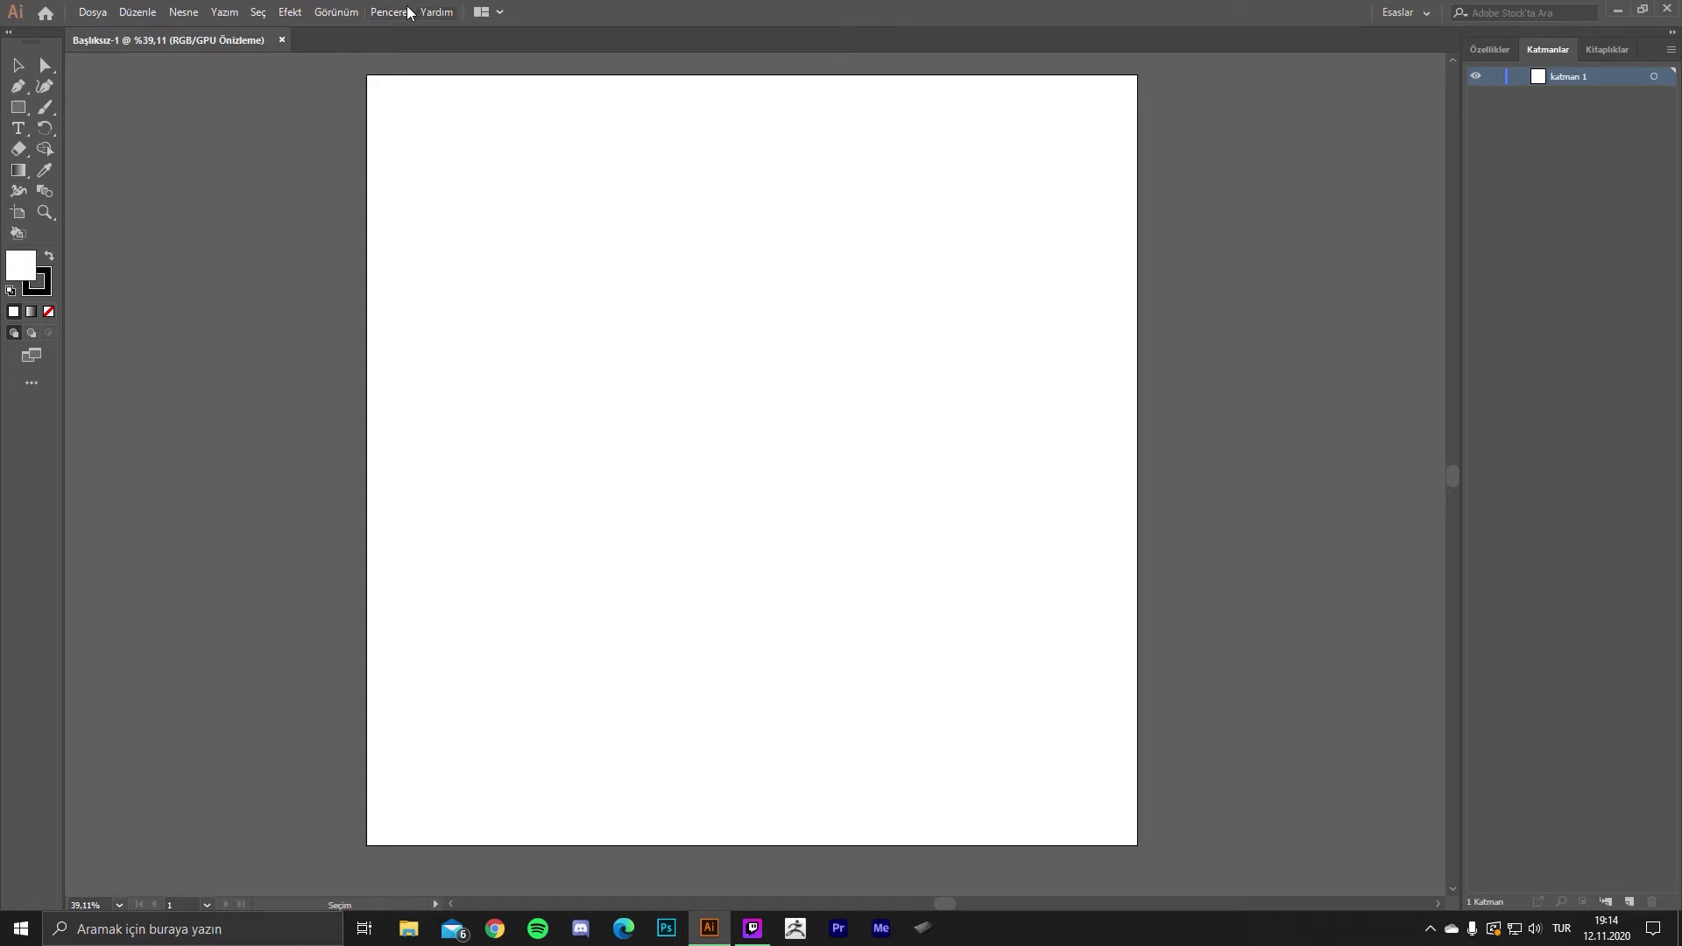
- Switch back to the Typography workspace and show the Layers panel with Katman 1
{"action": "left_click", "coordinate": [383, 9]}
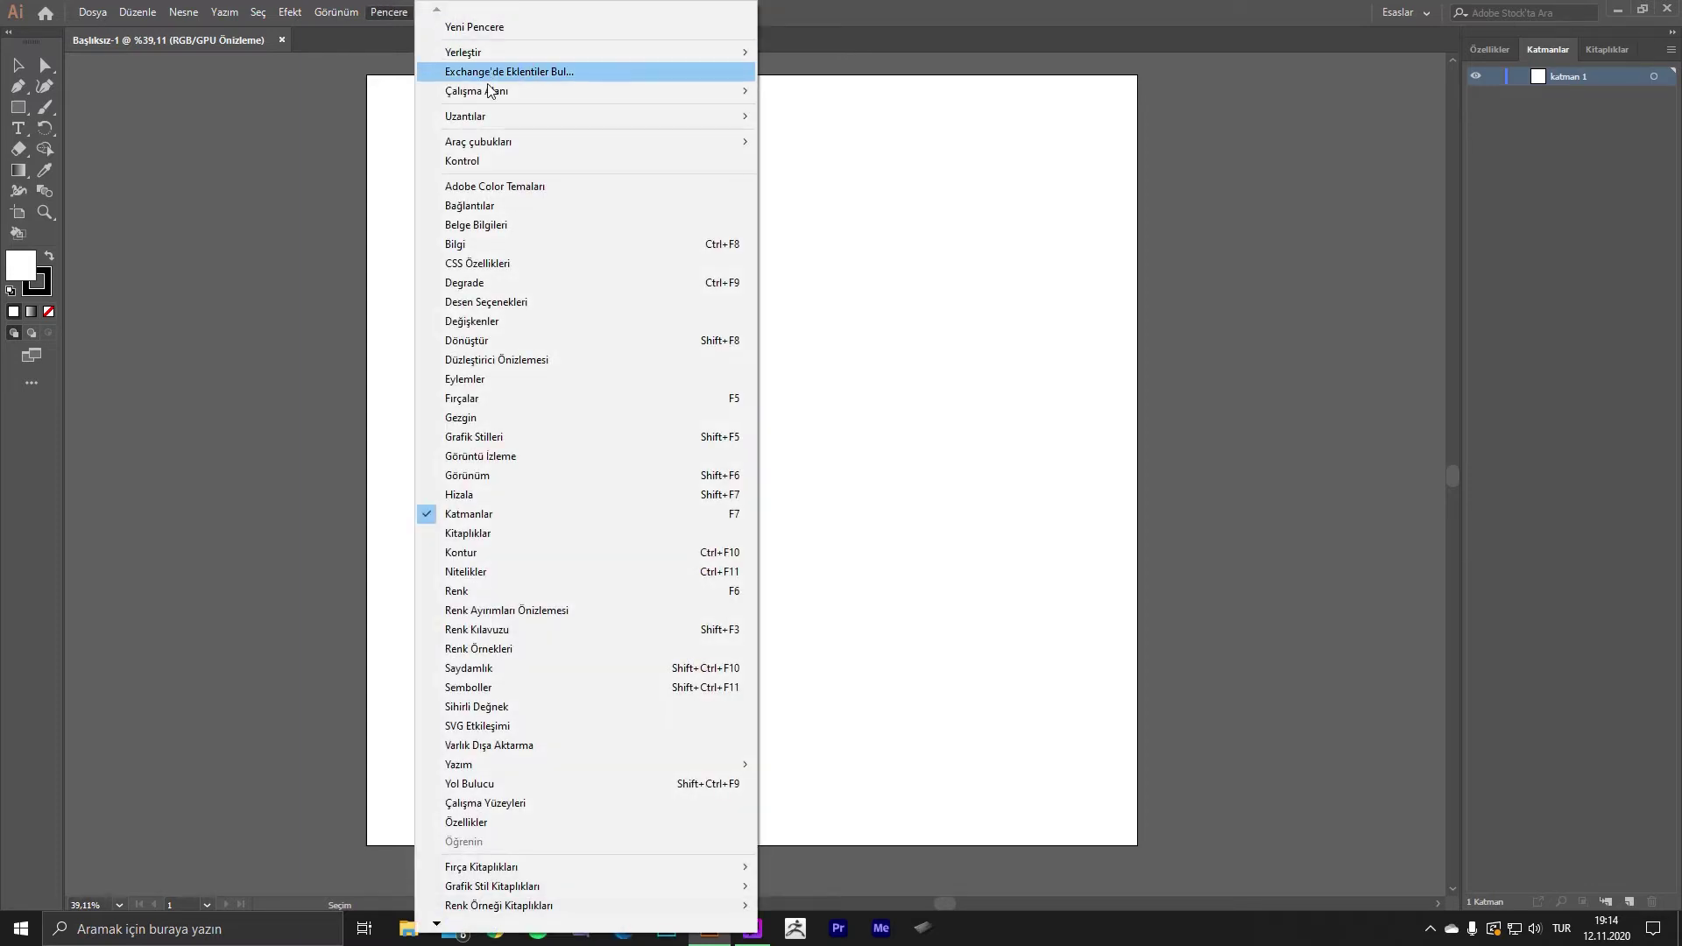
{"action": "mouse_move", "coordinate": [476, 92]}
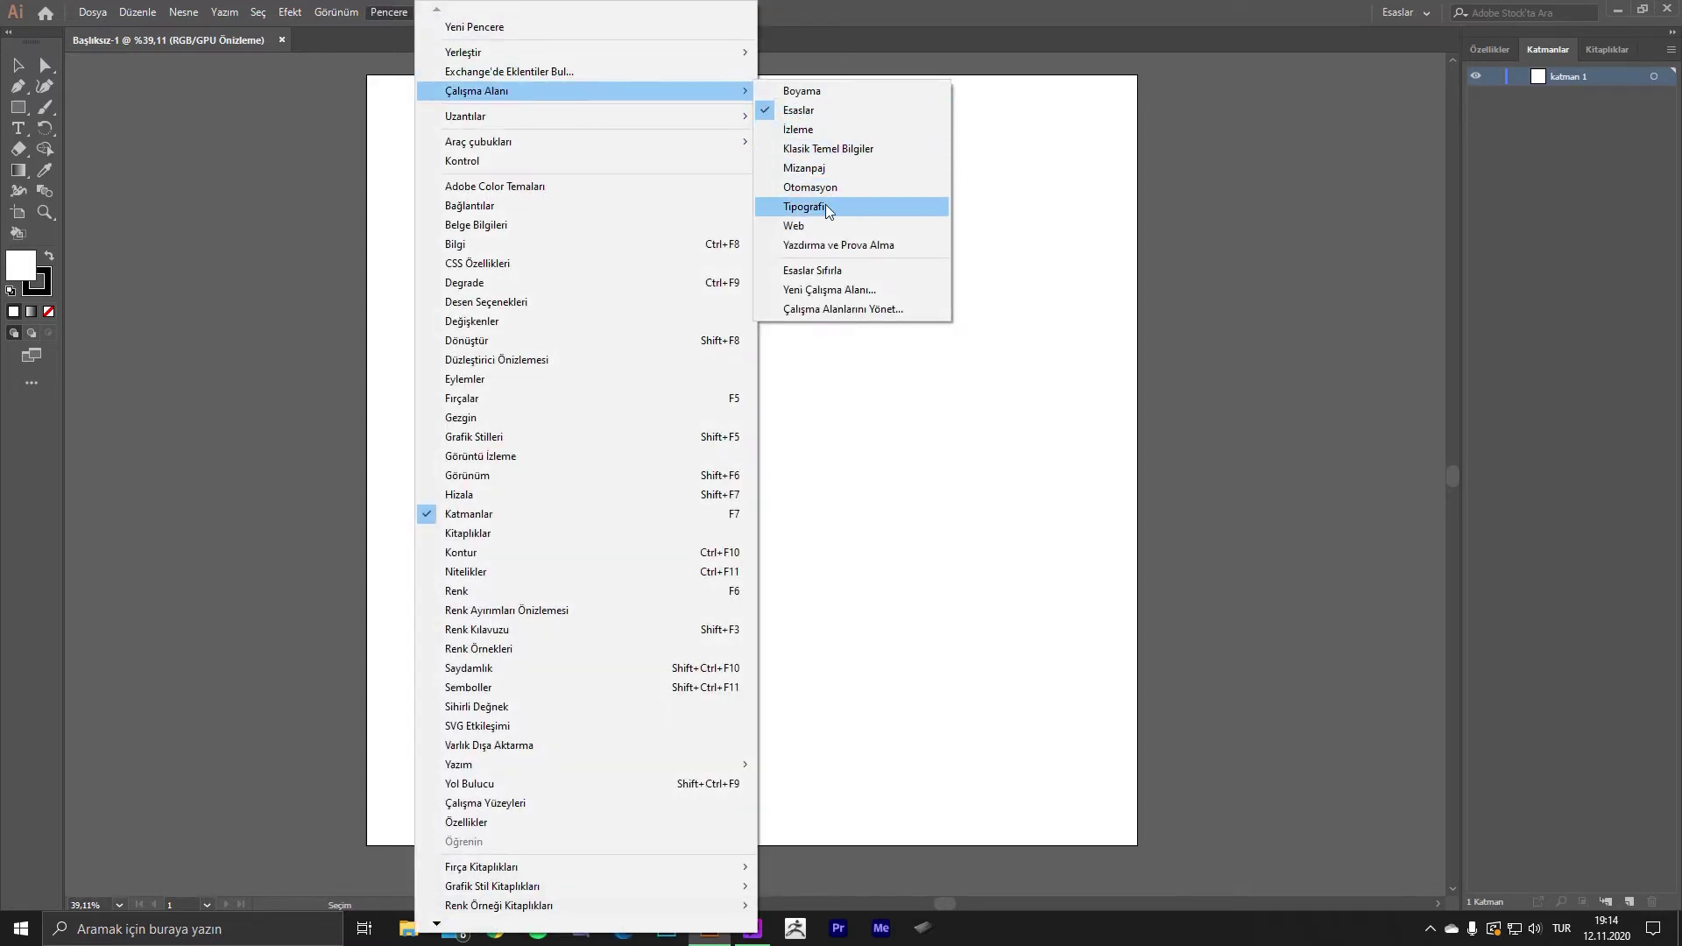
{"action": "left_click", "coordinate": [804, 207]}
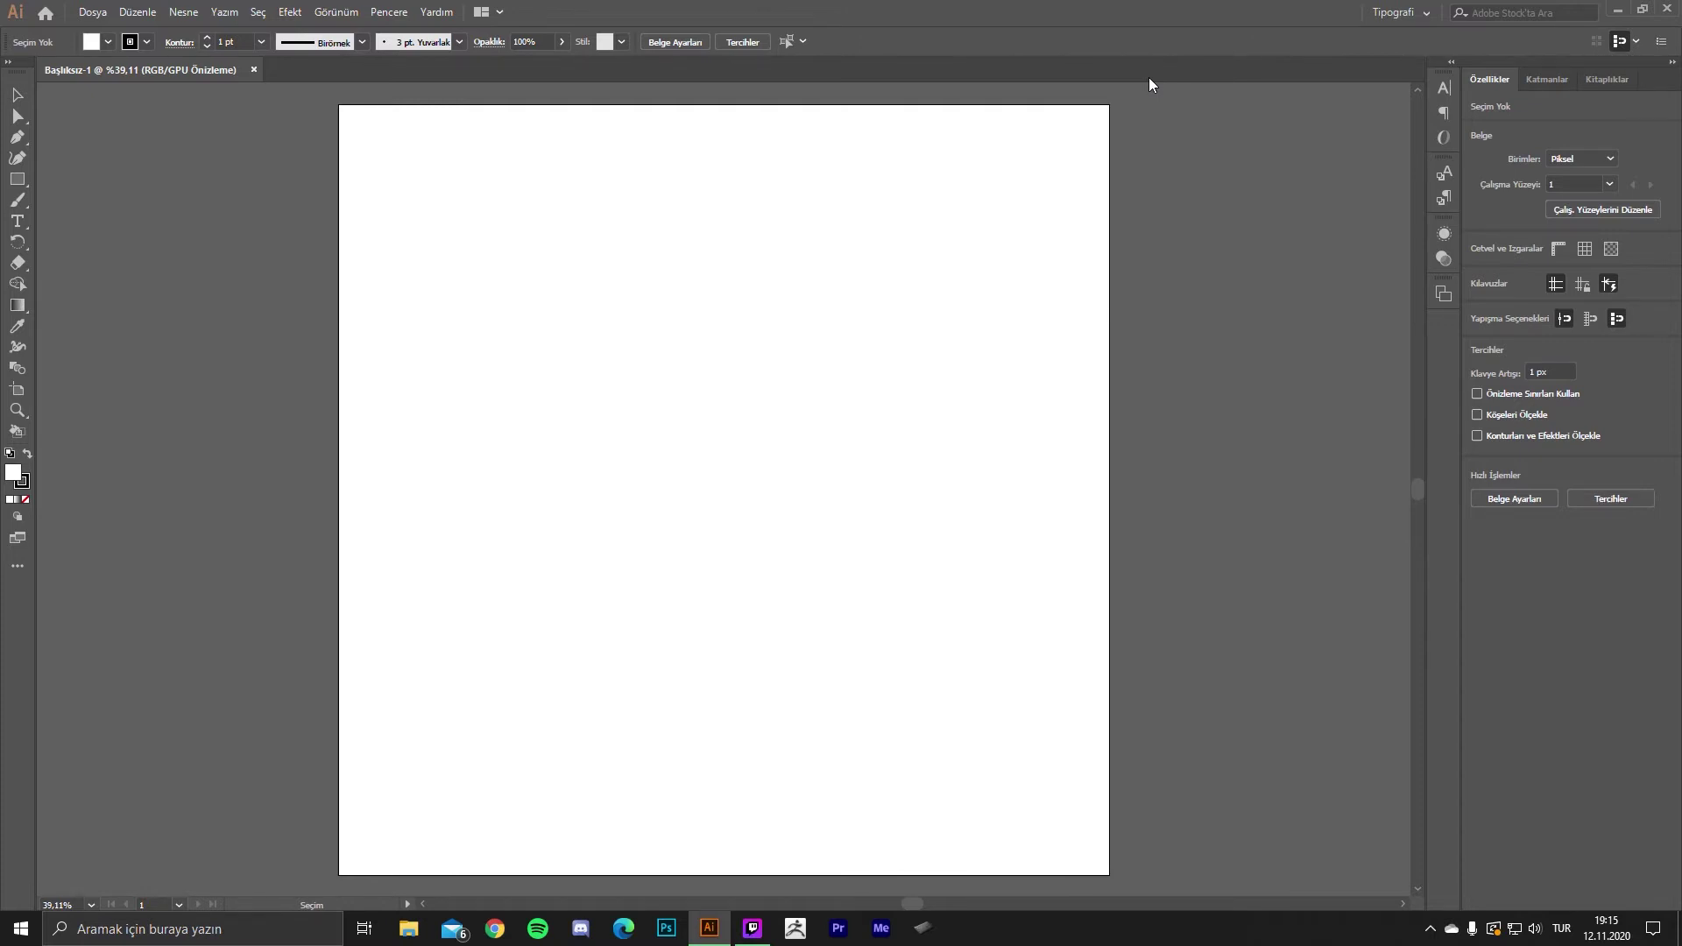
{"action": "left_click", "coordinate": [1548, 81]}
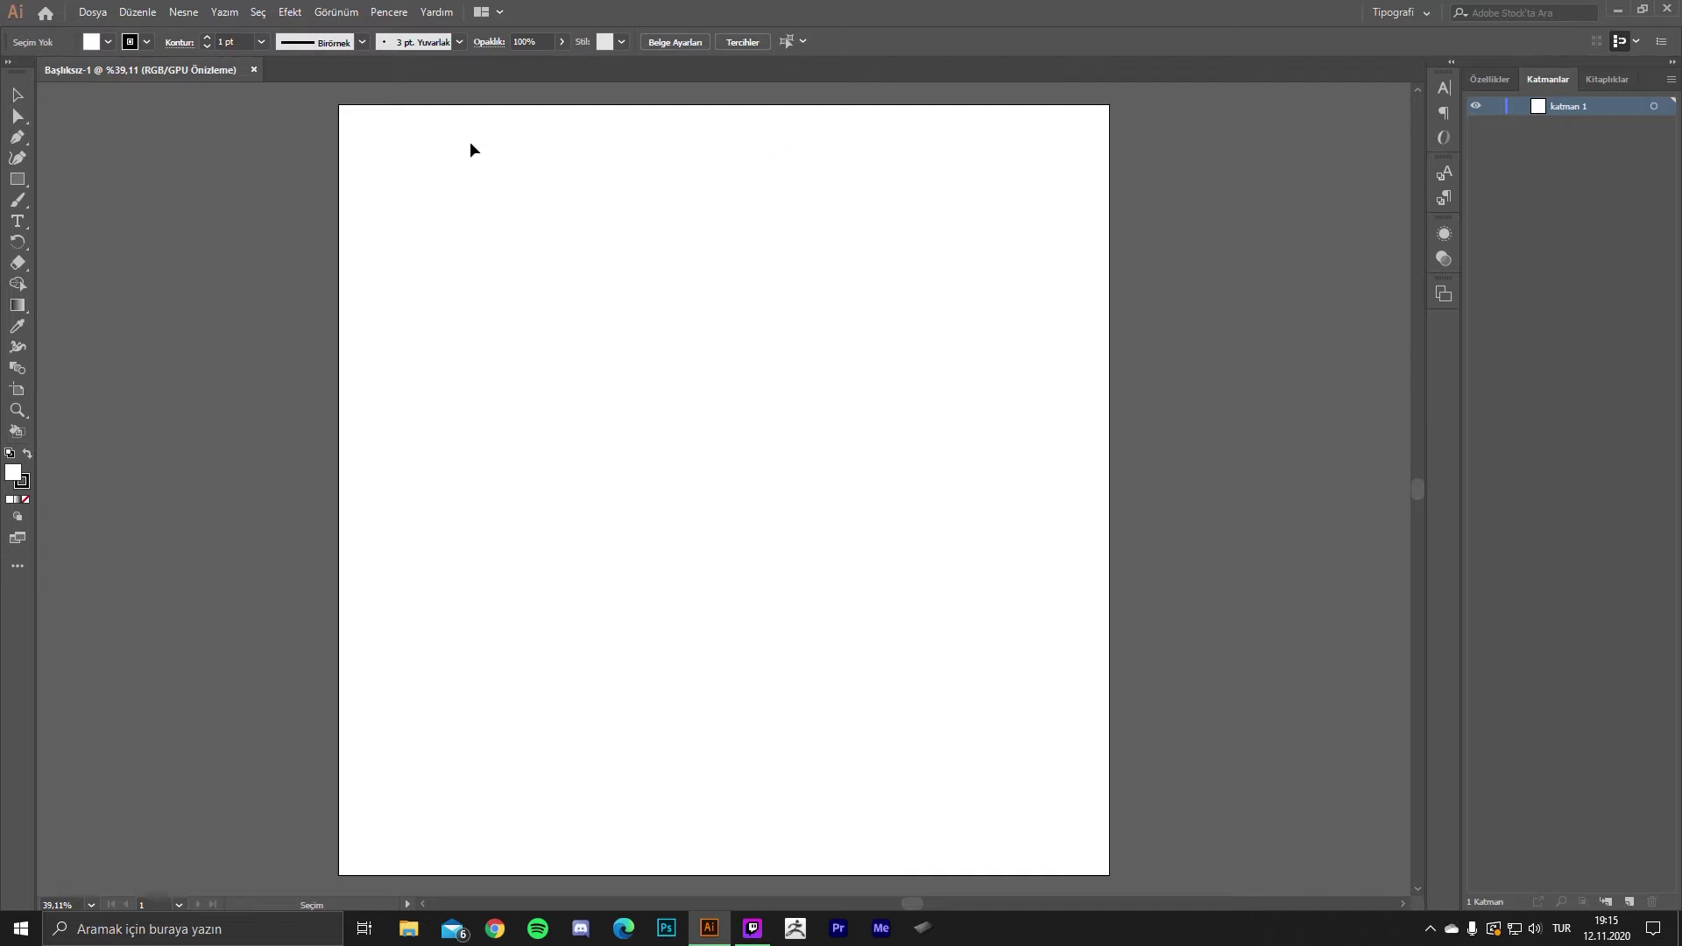
- Choose the Rectangle tool and set the fill colour to blue #0071C6
{"action": "left_click", "coordinate": [21, 180]}
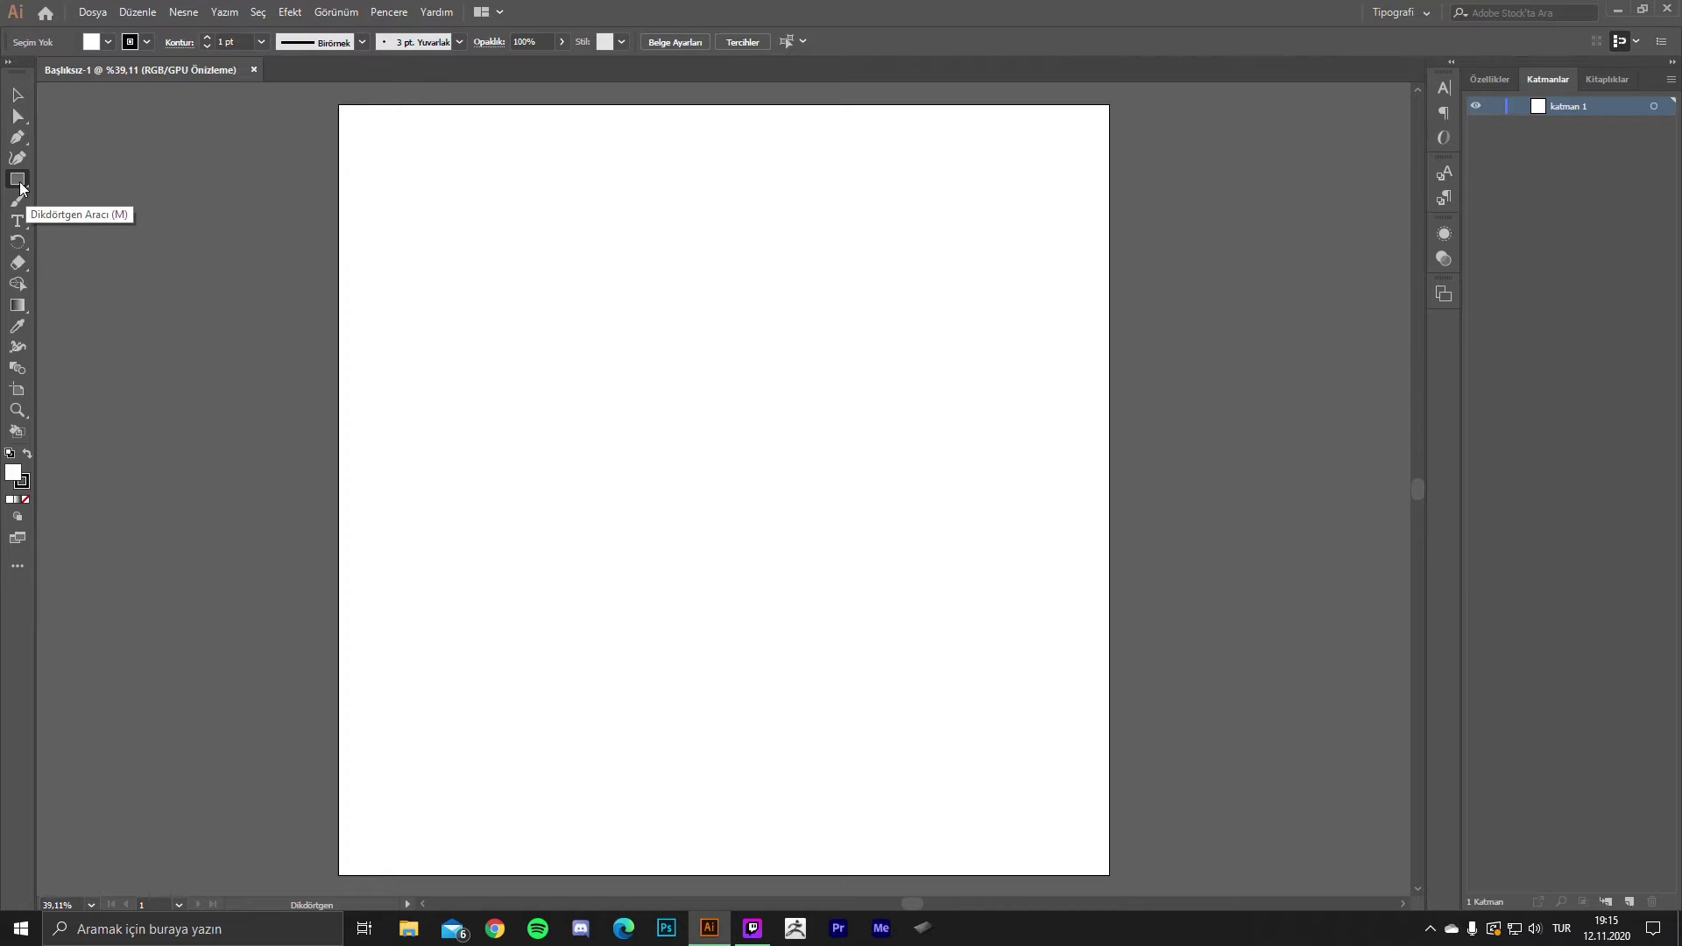
{"action": "right_click", "coordinate": [20, 184]}
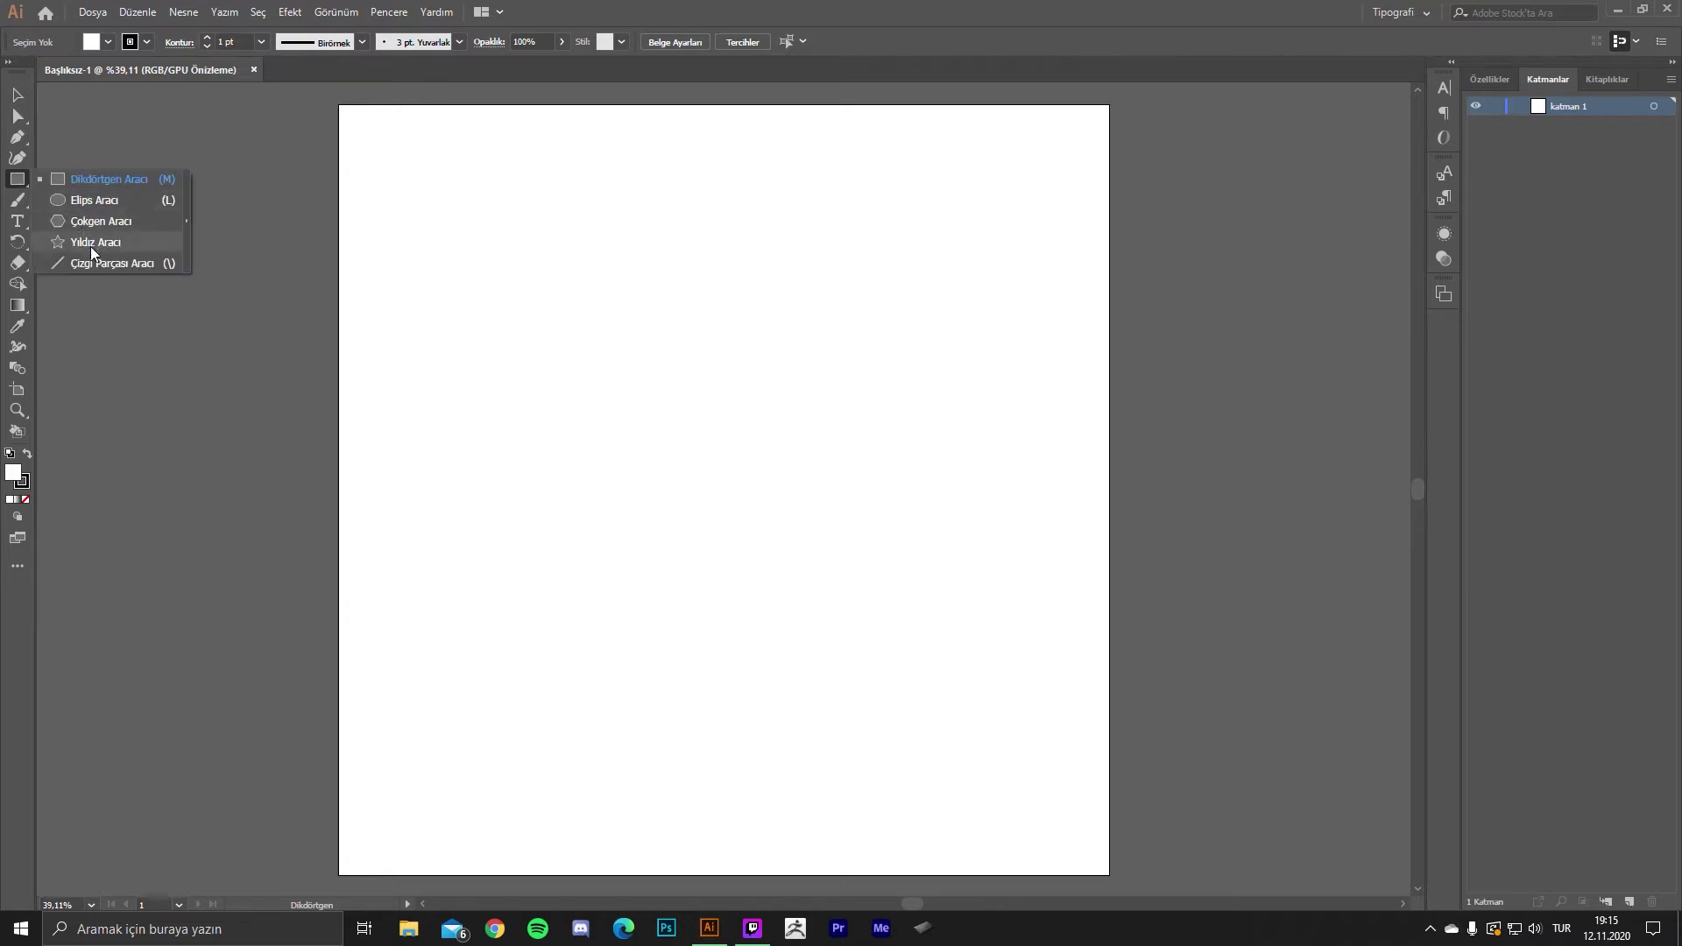
{"action": "left_click", "coordinate": [96, 179]}
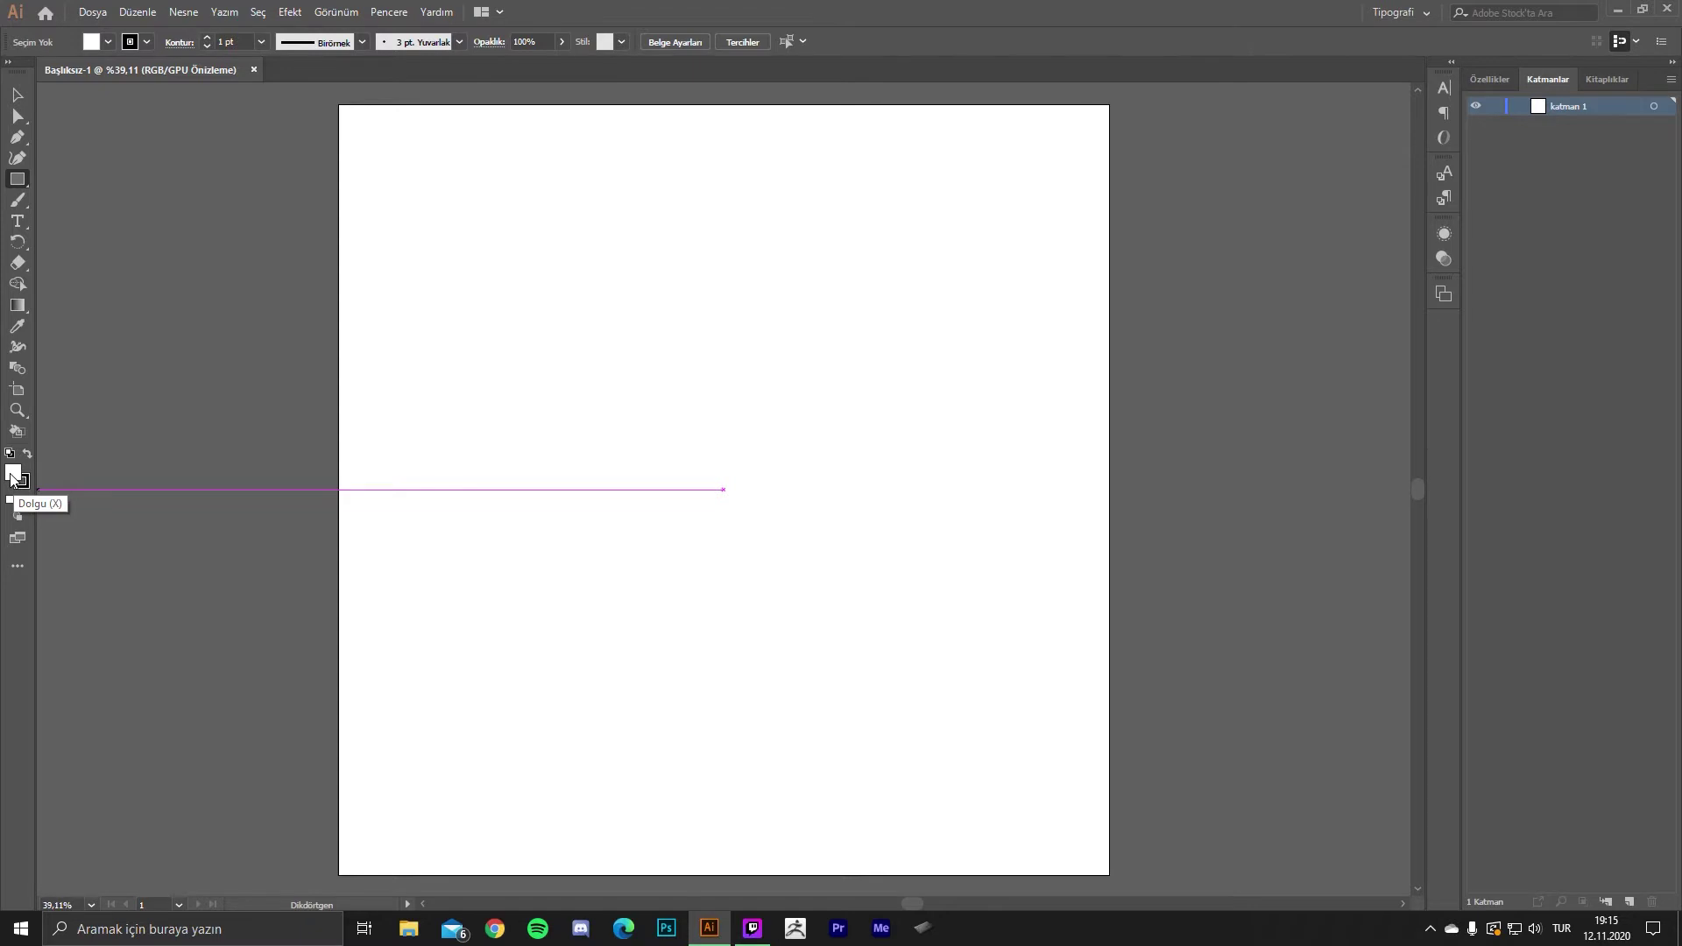
{"action": "double_click", "coordinate": [13, 474]}
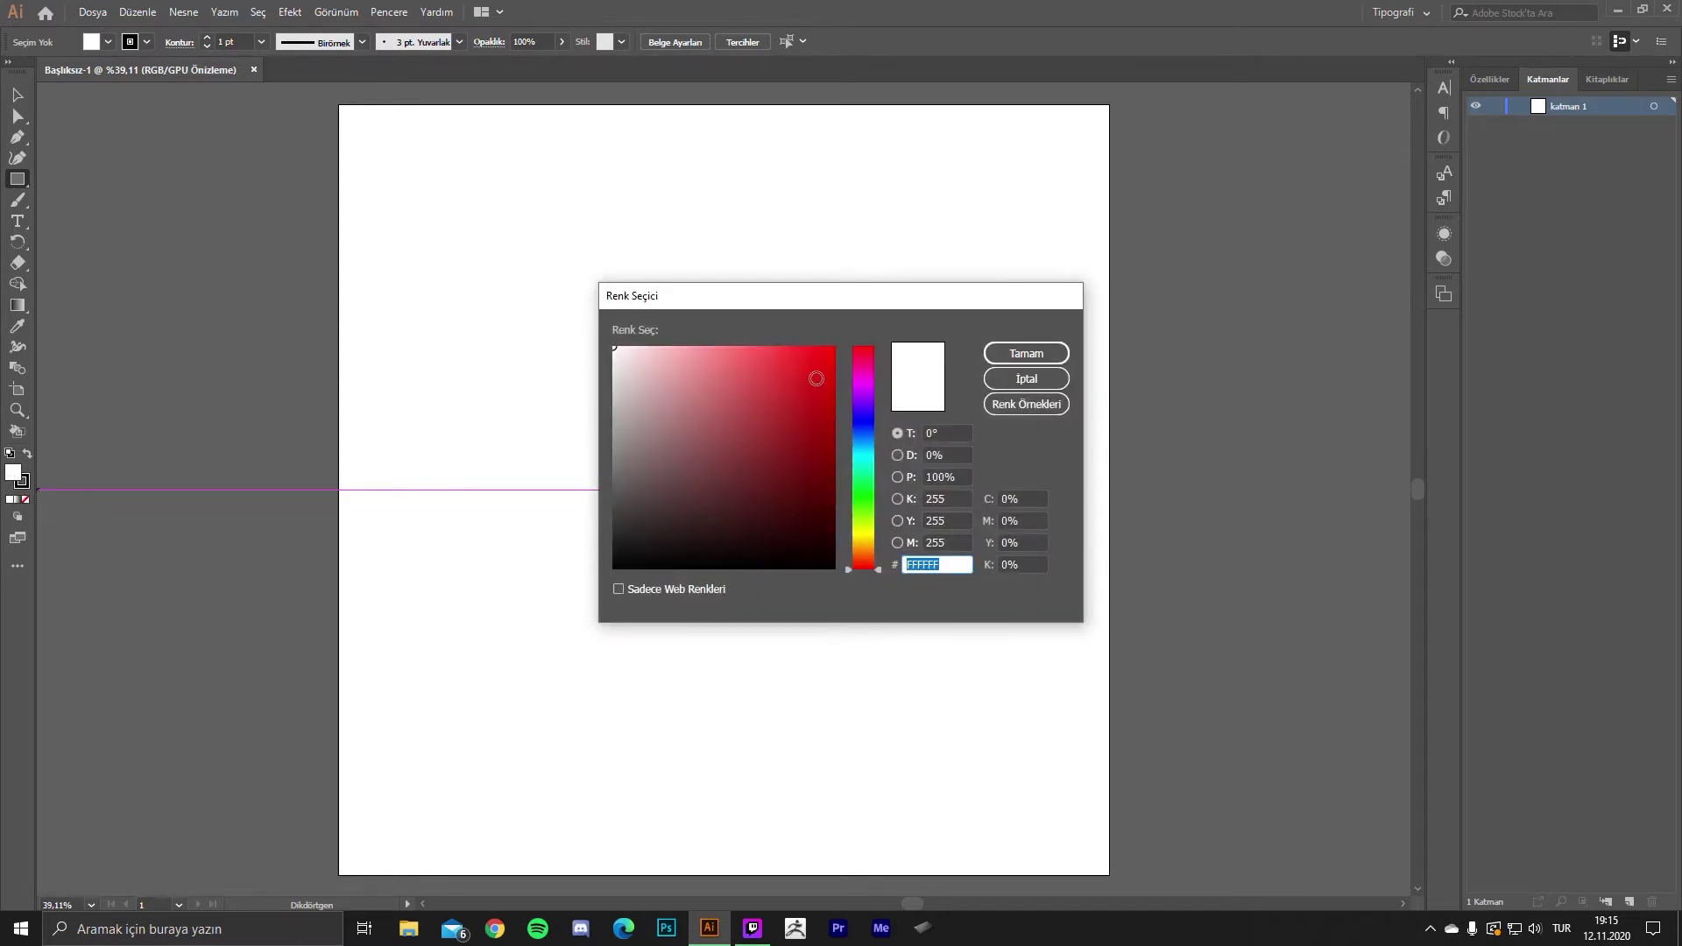
{"action": "left_click", "coordinate": [860, 449]}
{"action": "left_click", "coordinate": [833, 396]}
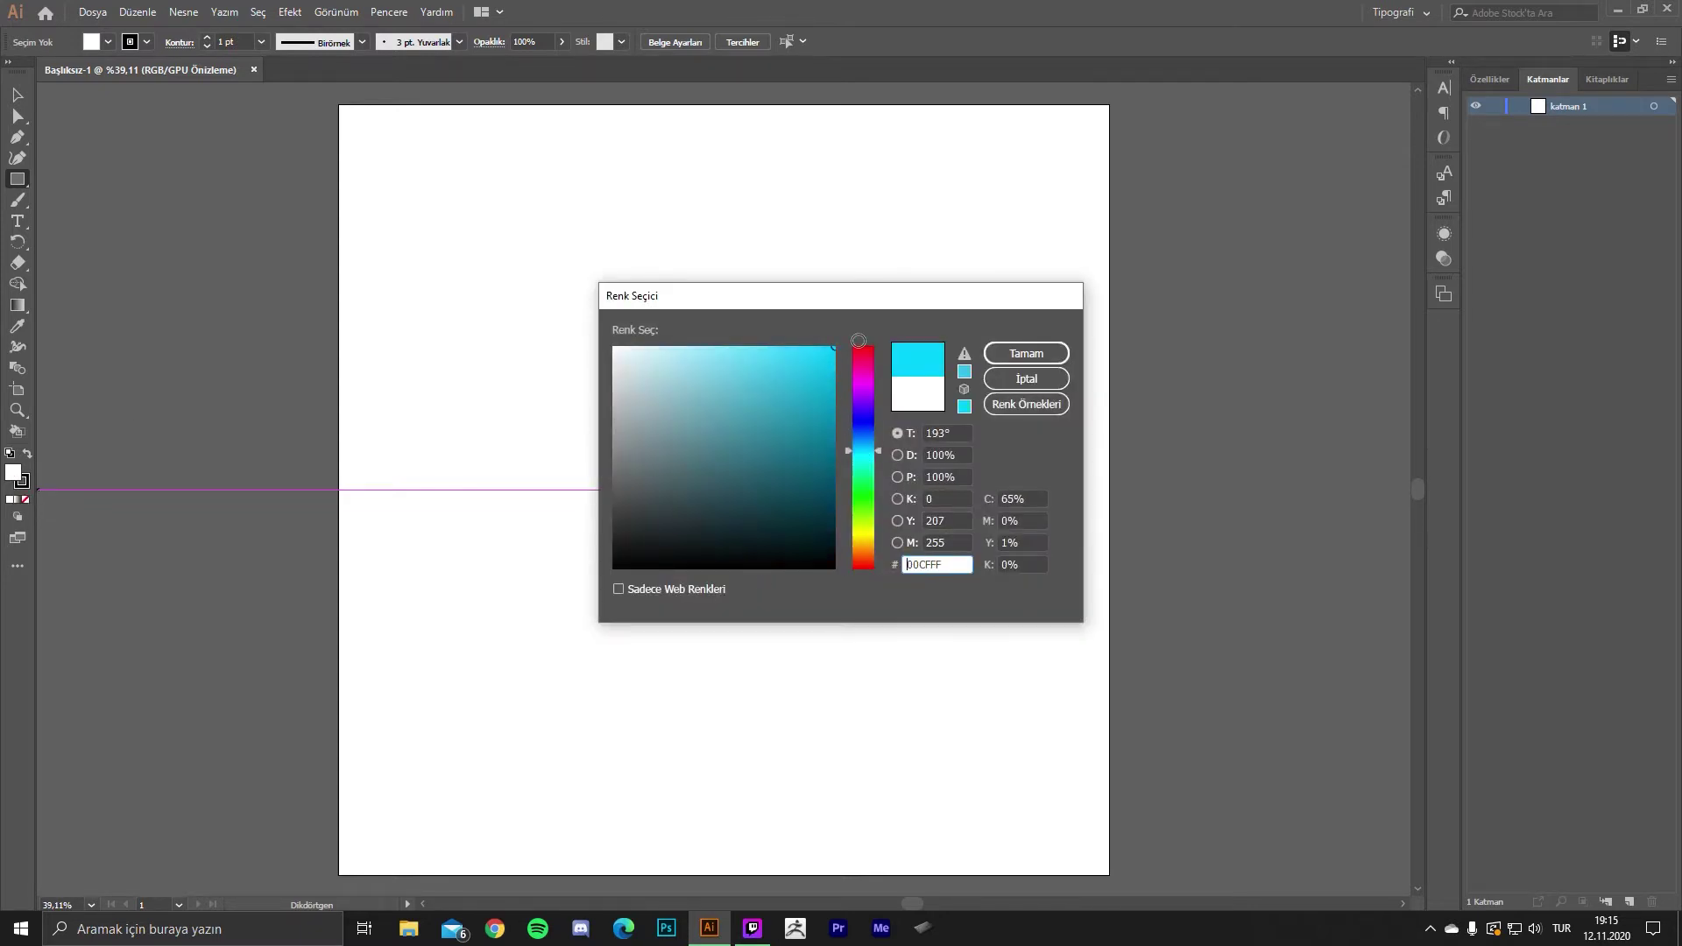
{"action": "left_click", "coordinate": [869, 440]}
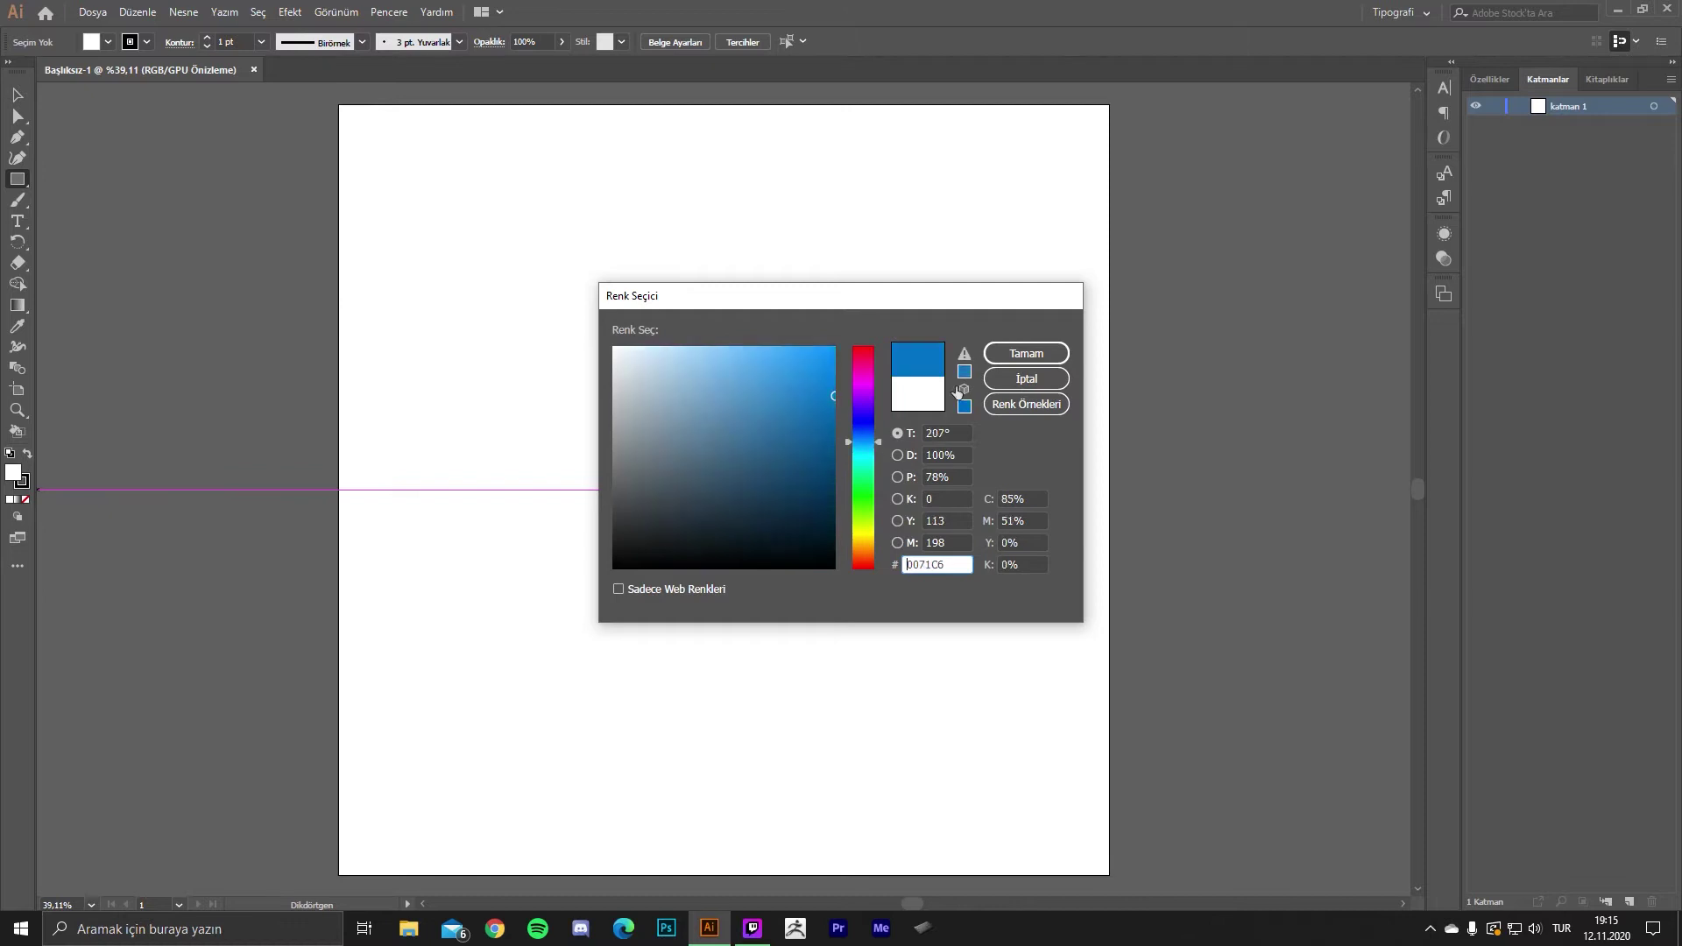
{"action": "key", "text": "Return"}
- Draw a blue rectangle in the upper middle of the artboard
{"action": "left_click_drag", "start_coordinate": [525, 288], "coordinate": [946, 586]}
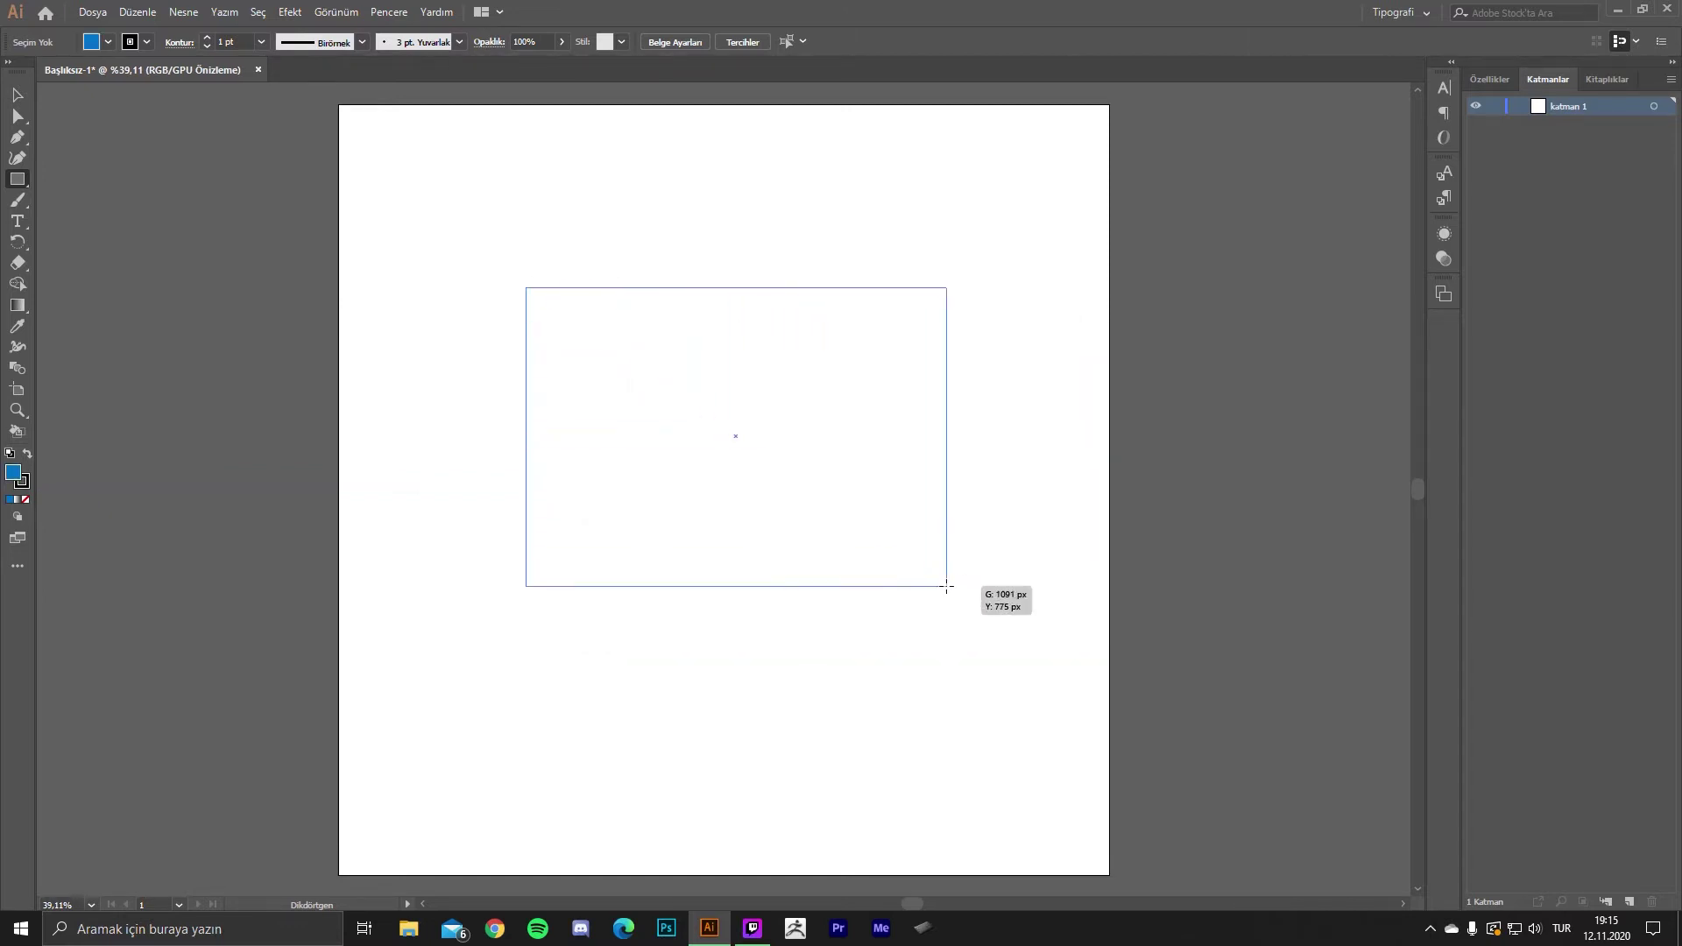
{"action": "left_click_drag", "start_coordinate": [946, 586], "coordinate": [924, 559]}
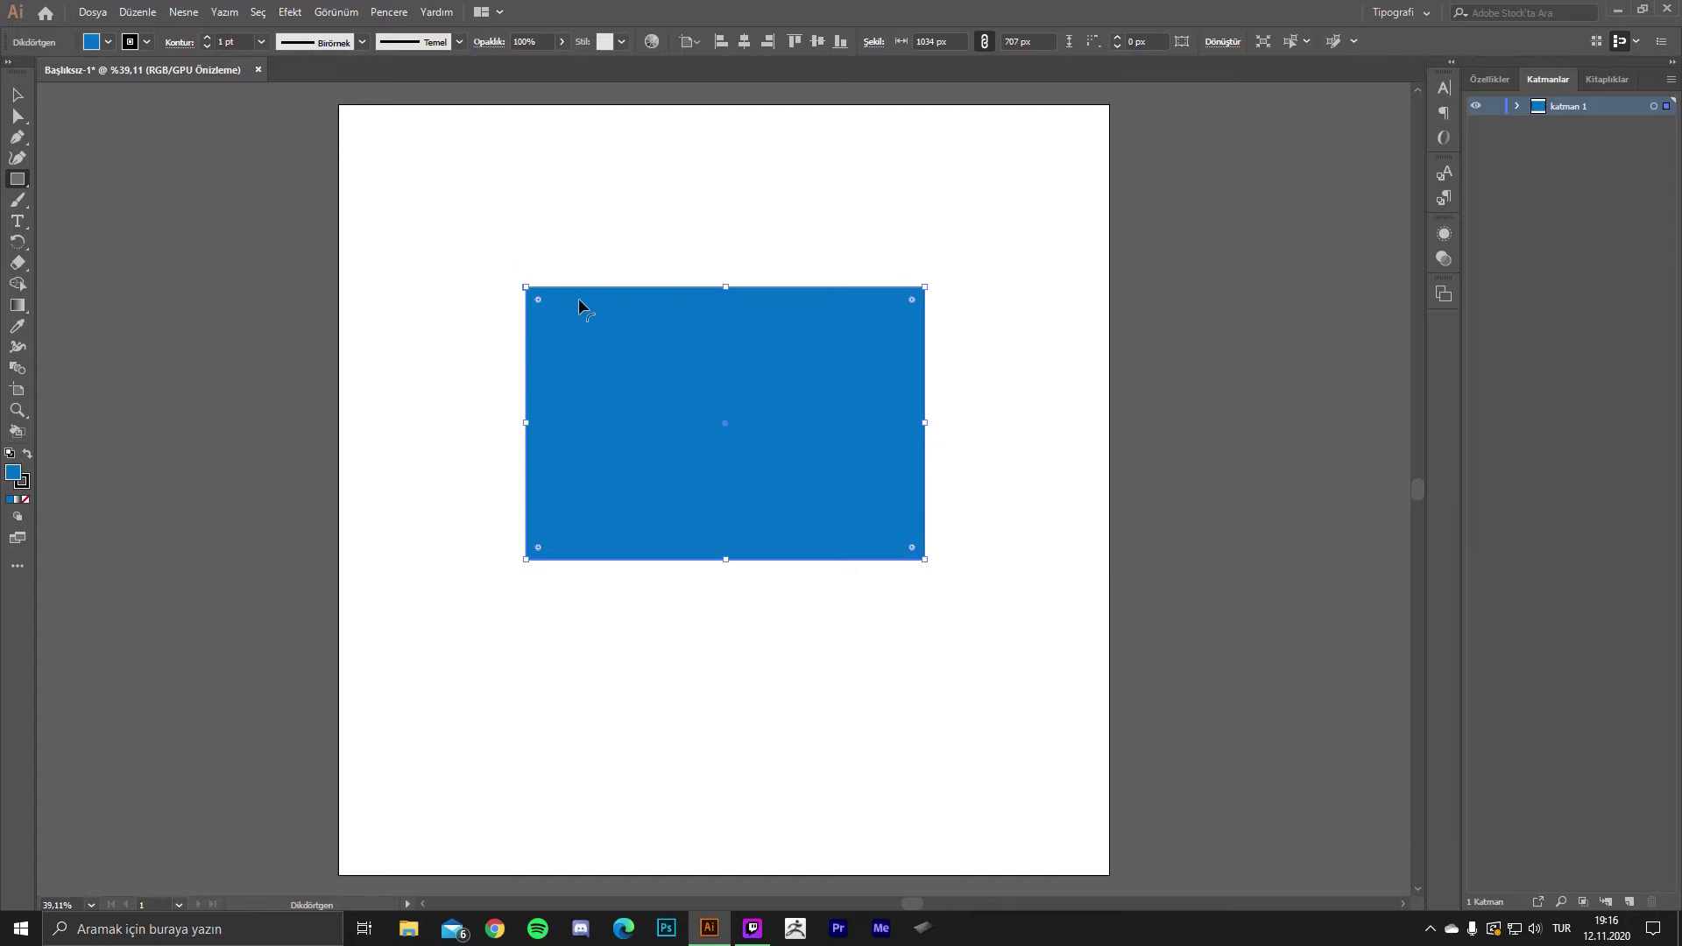
{"action": "key", "text": "v"}
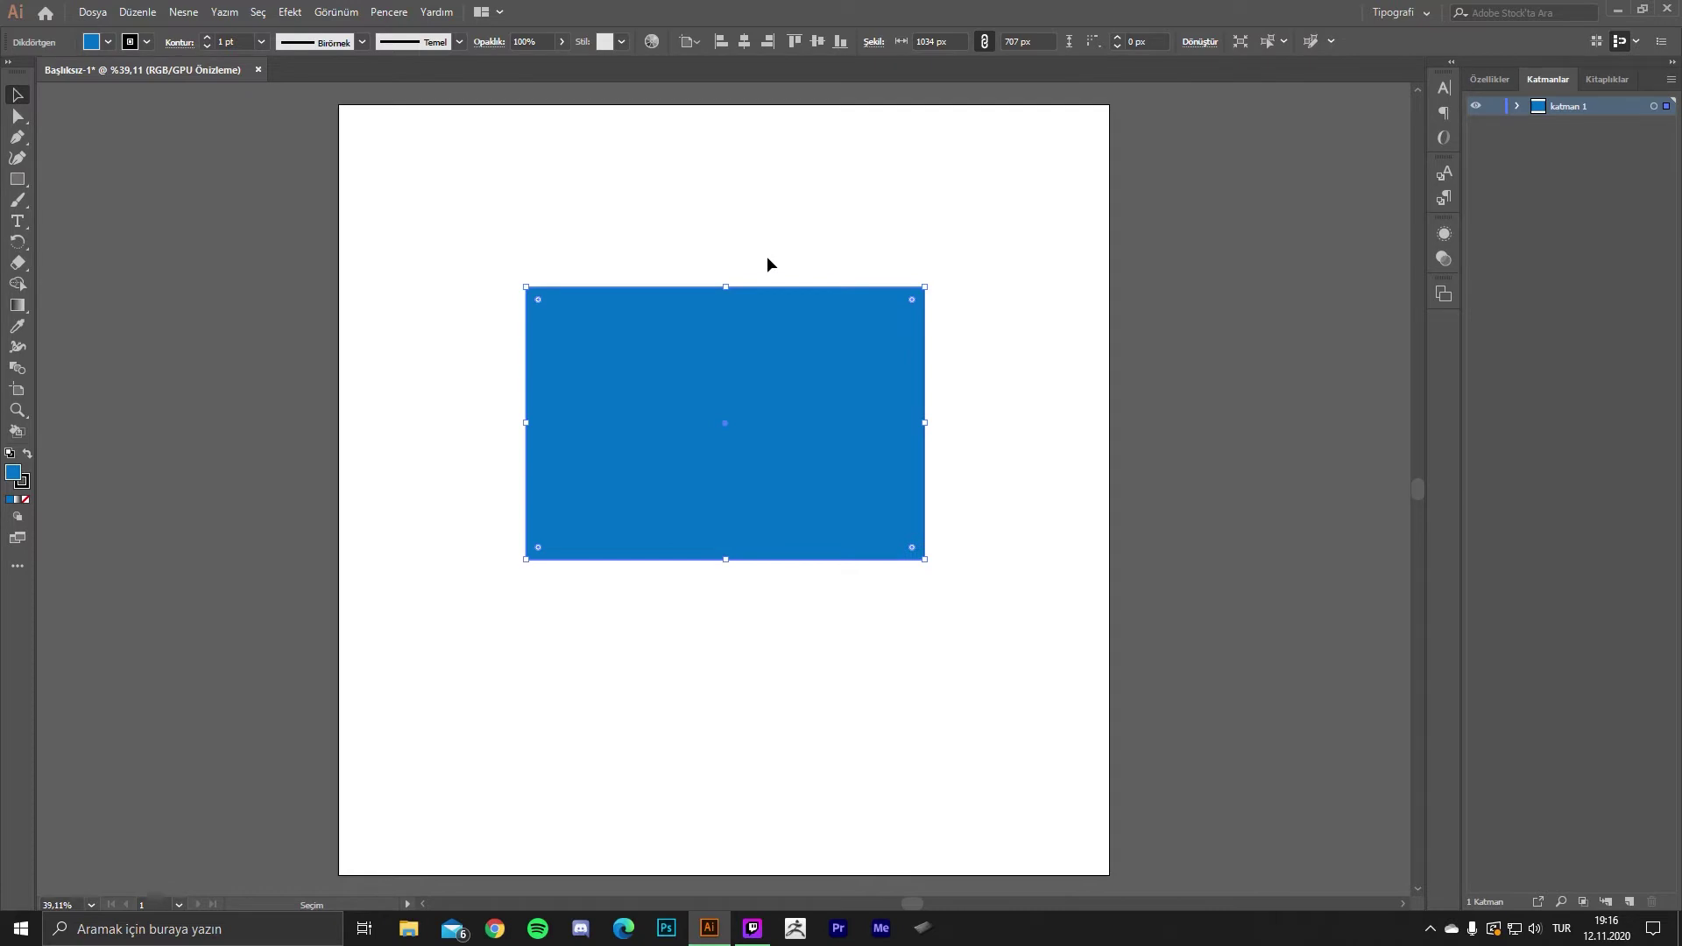
{"action": "left_click", "coordinate": [17, 178]}
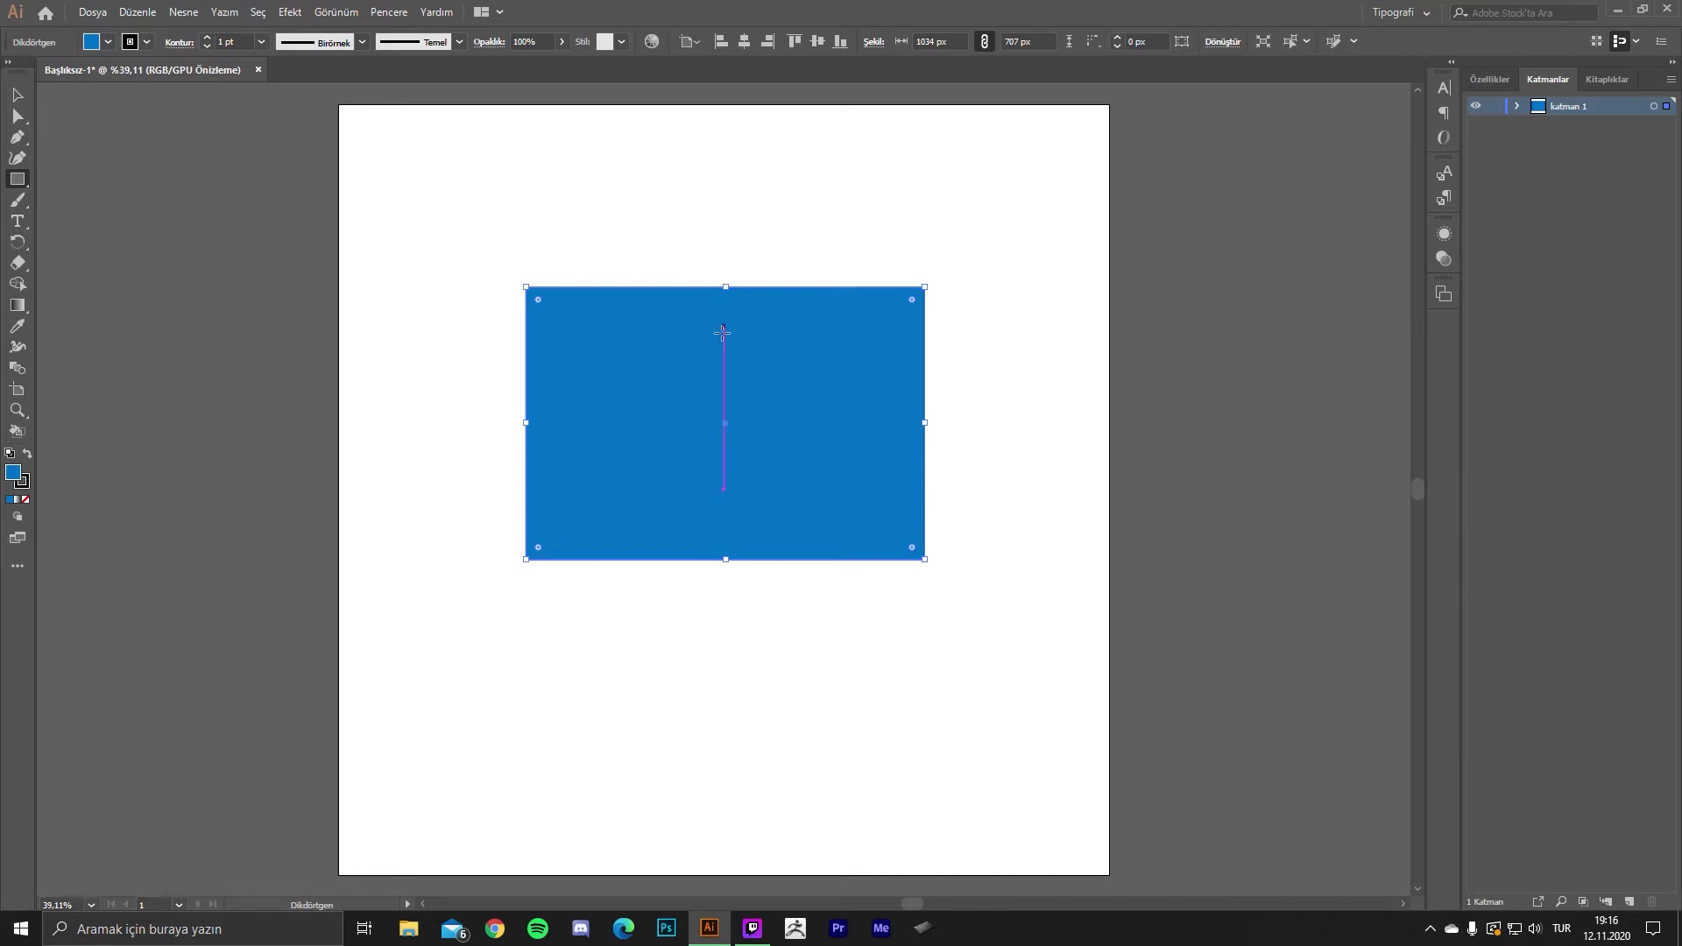
{"action": "key", "text": "ctrl+t"}
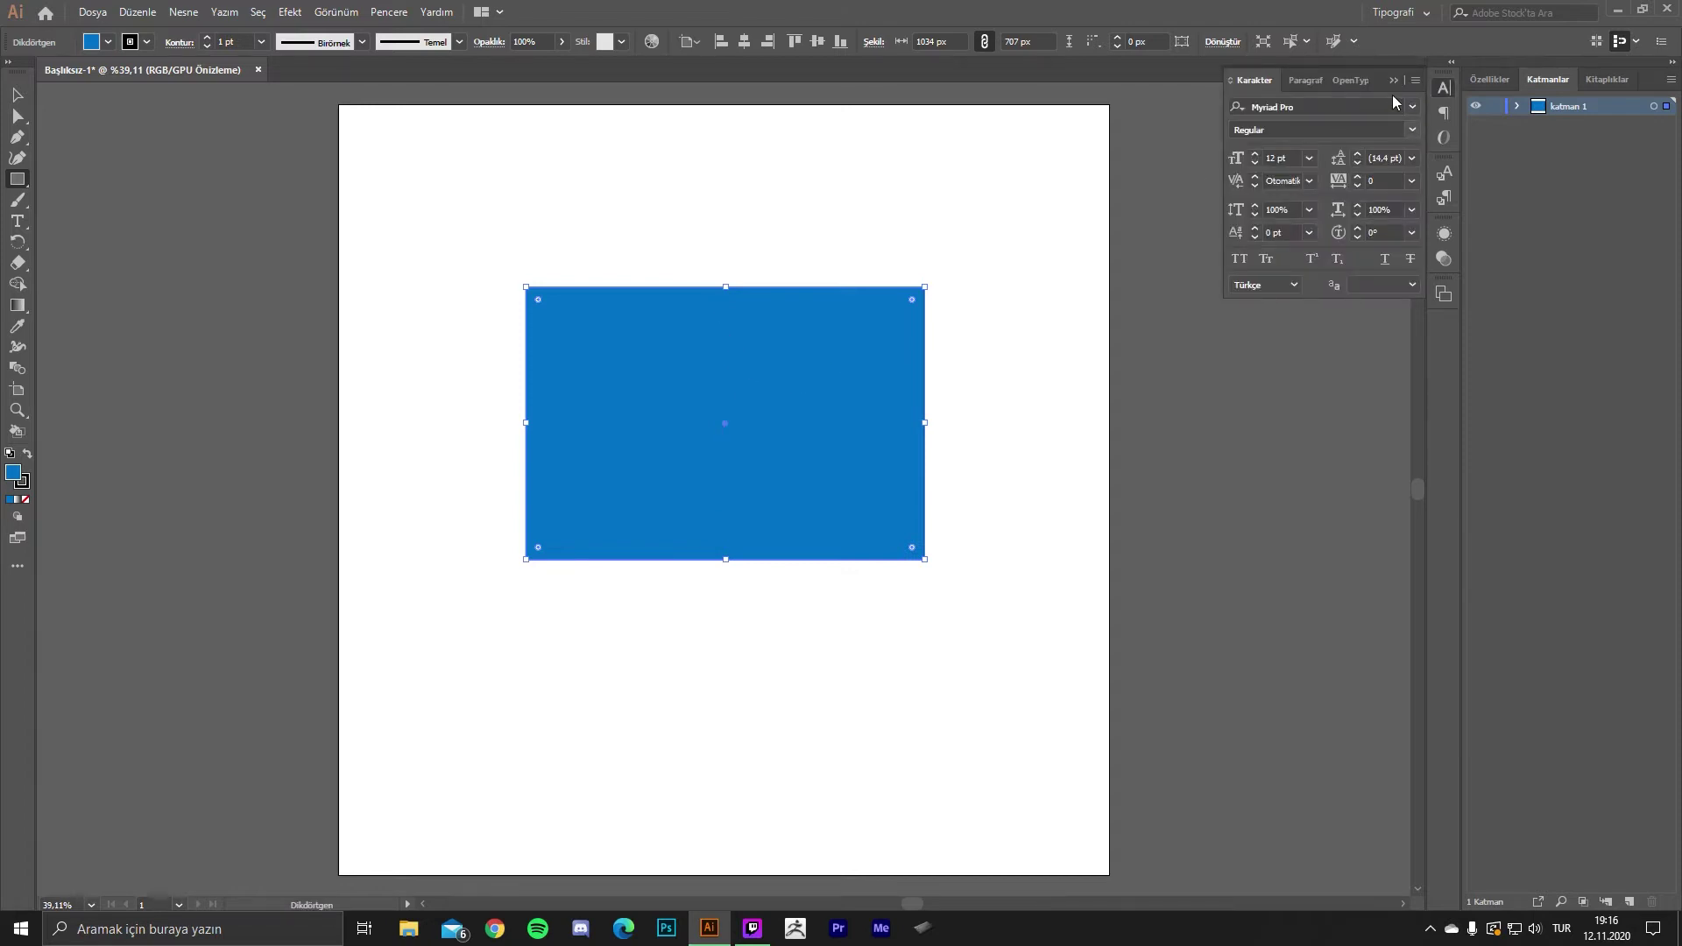
{"action": "left_click", "coordinate": [1445, 87]}
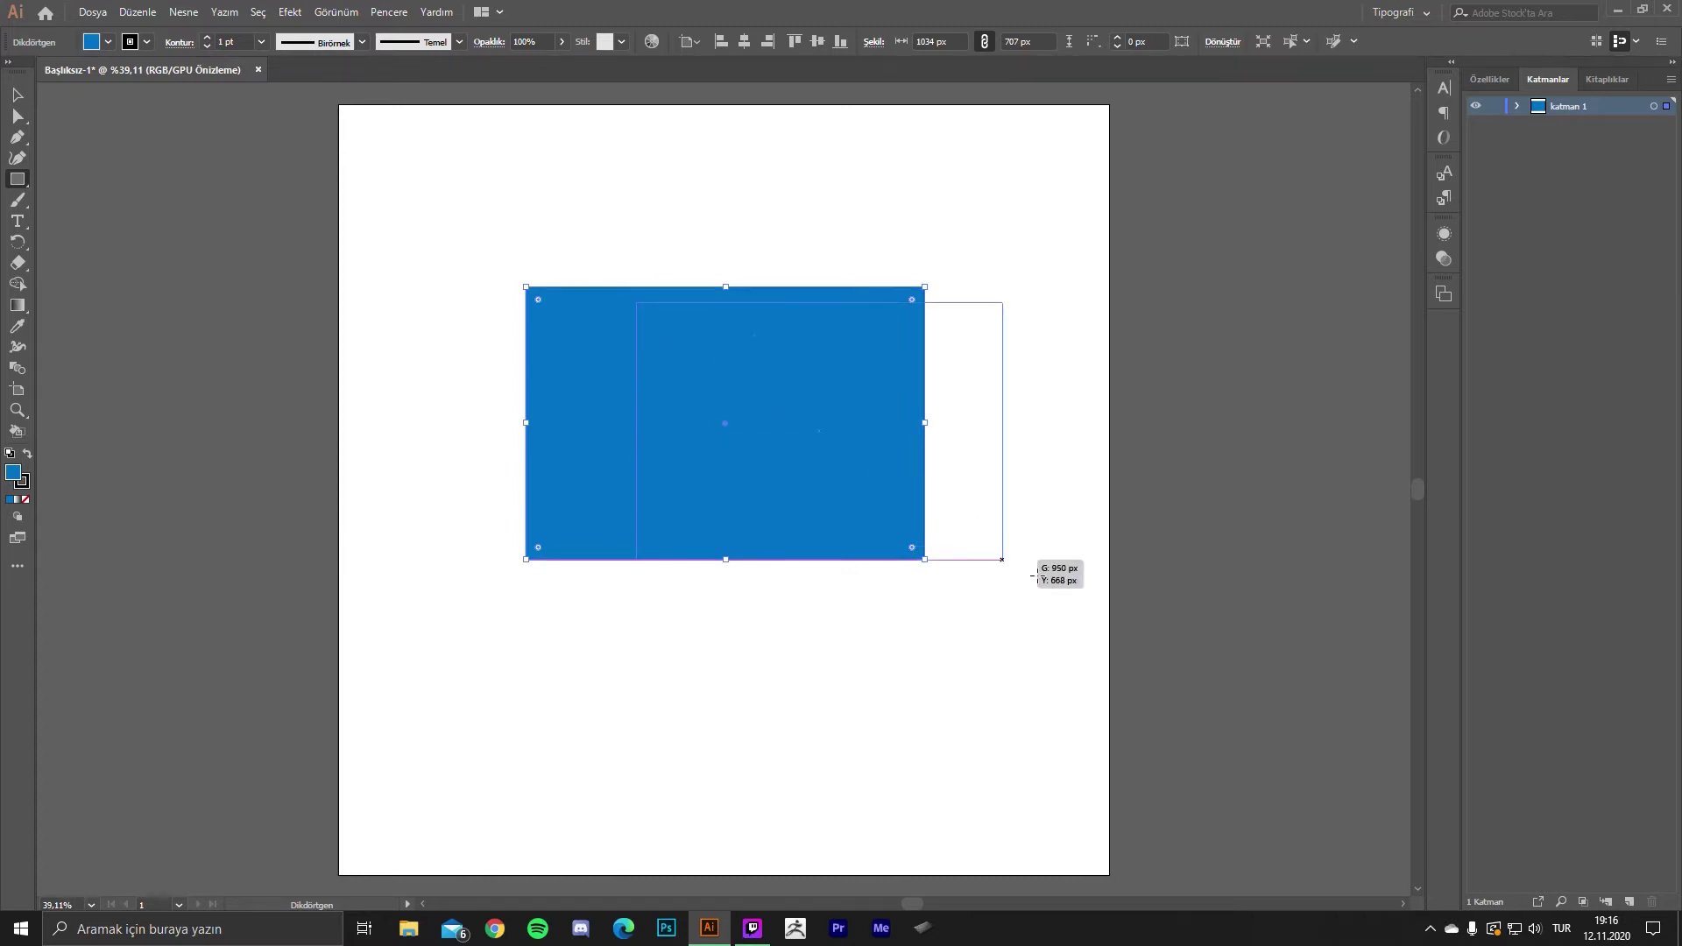
- Undo a stray second rectangle and nudge the 1034 x 707 px rectangle into place
{"action": "left_click_drag", "start_coordinate": [730, 377], "coordinate": [1042, 577]}
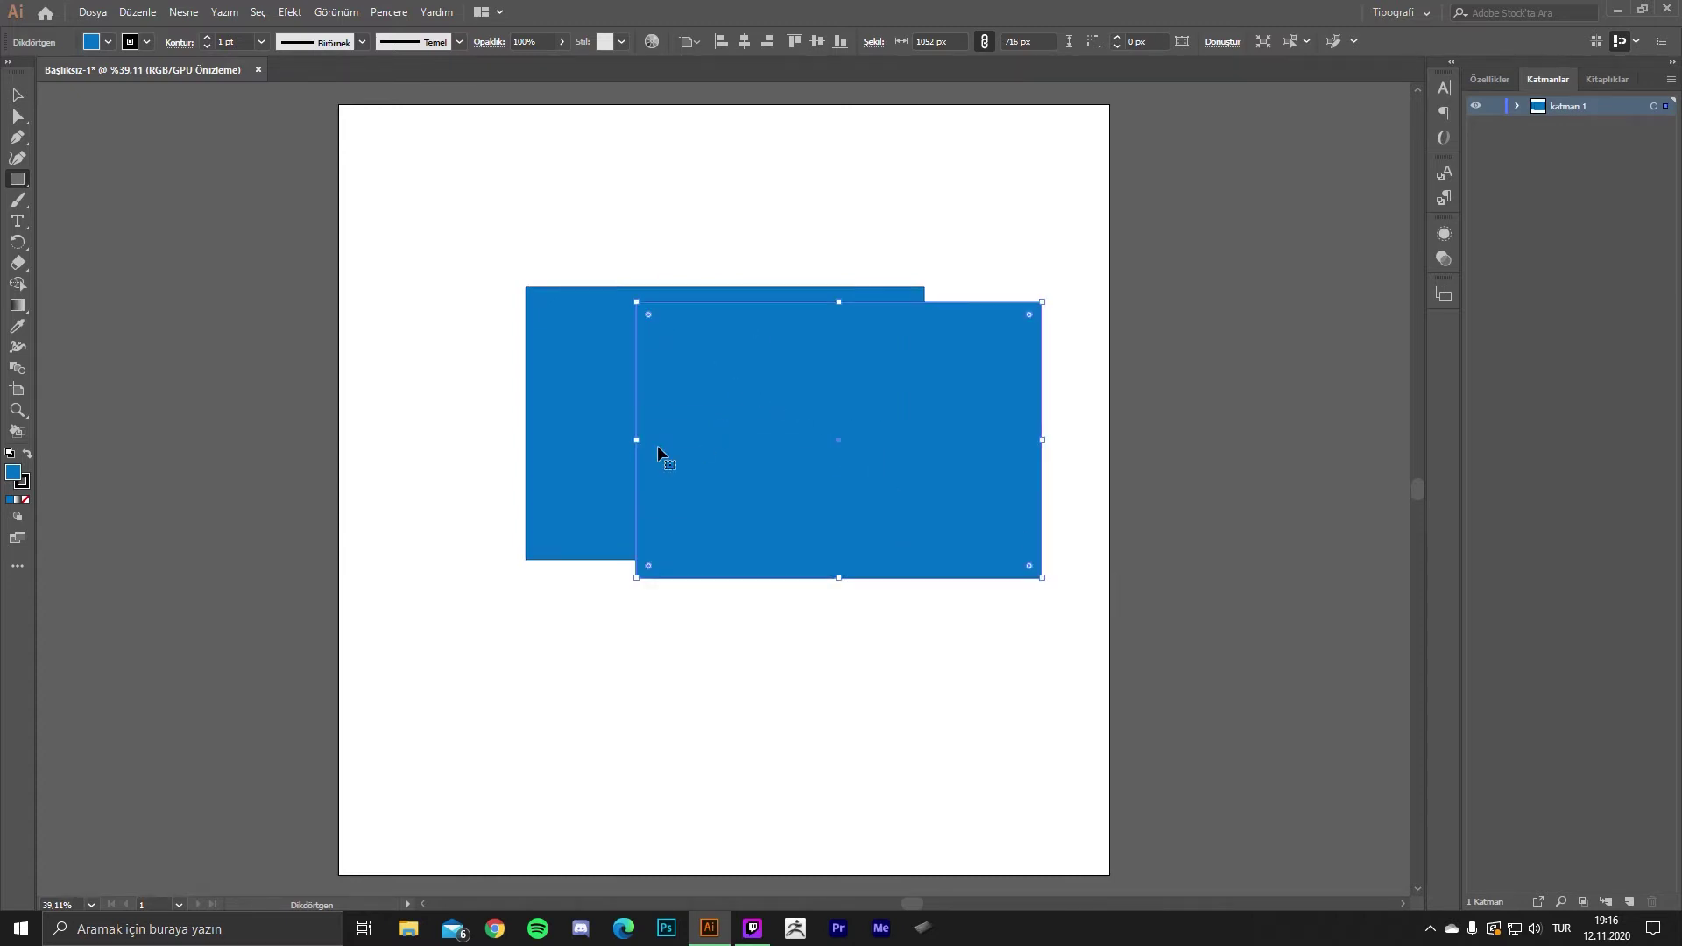
{"action": "key", "text": "ctrl+z"}
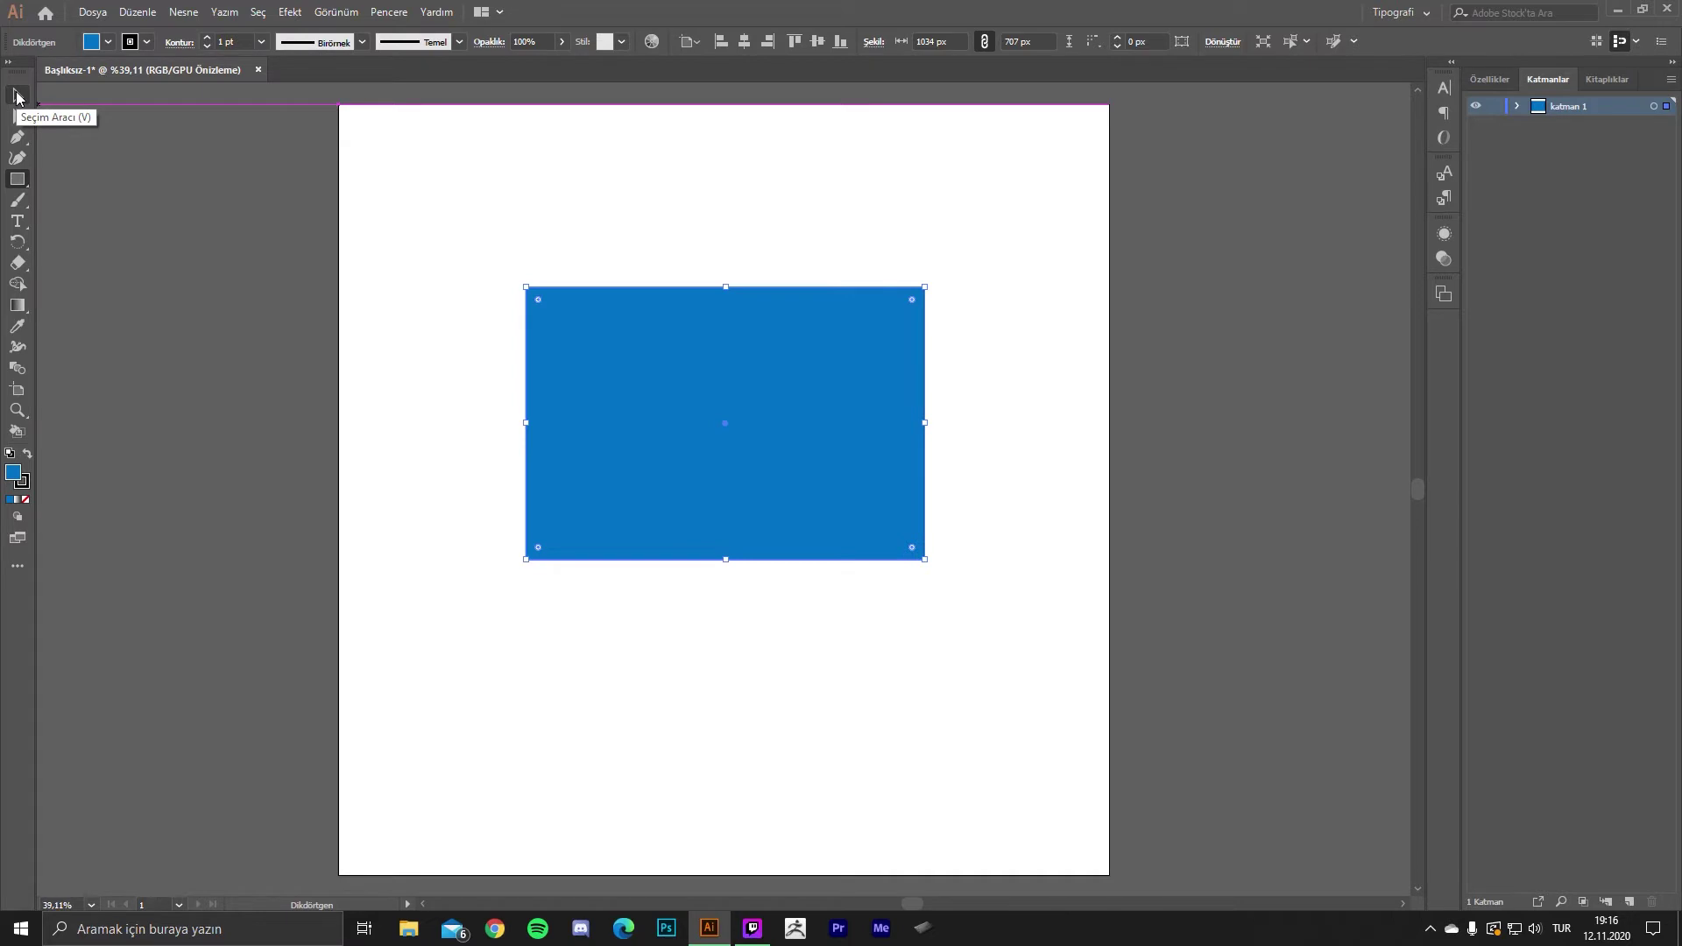
{"action": "left_click", "coordinate": [17, 96]}
{"action": "mouse_move", "coordinate": [739, 406]}
{"action": "left_mouse_down"}
{"action": "mouse_move", "coordinate": [685, 380]}
{"action": "mouse_move", "coordinate": [787, 452]}
{"action": "mouse_move", "coordinate": [741, 422]}
{"action": "left_mouse_up"}
{"action": "scroll", "coordinate": [779, 411], "scroll_direction": "down", "scroll_amount": 2}
{"action": "scroll", "coordinate": [776, 406], "scroll_direction": "up", "scroll_amount": 3}
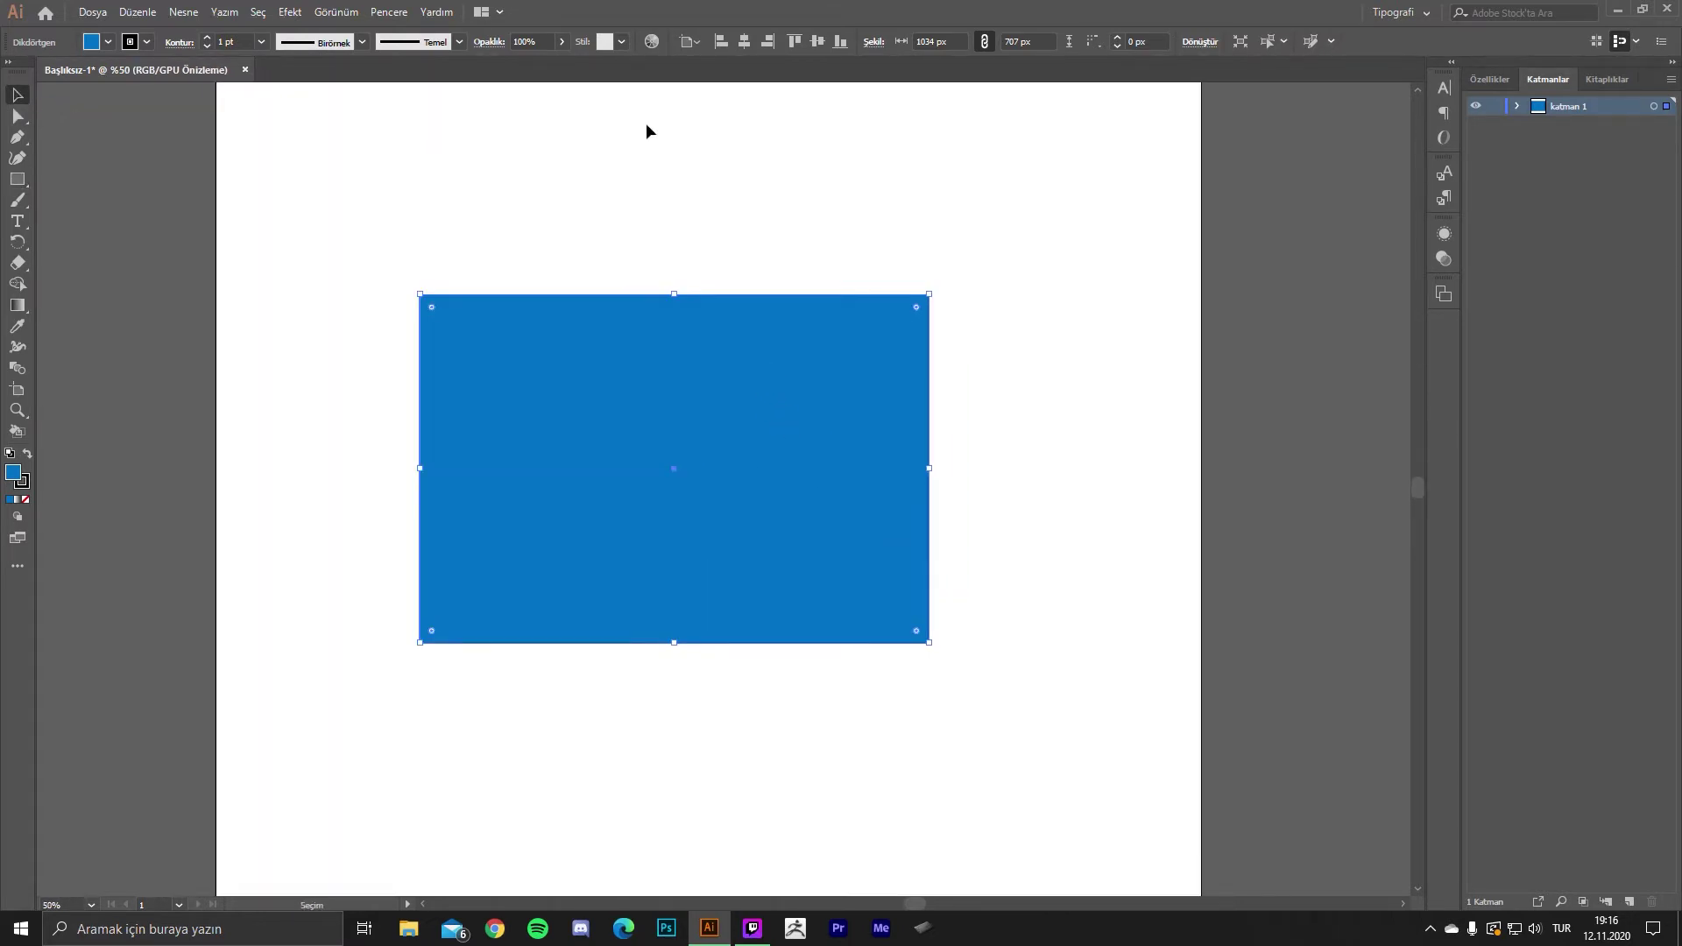
{"action": "left_click_drag", "start_coordinate": [724, 355], "coordinate": [741, 377]}
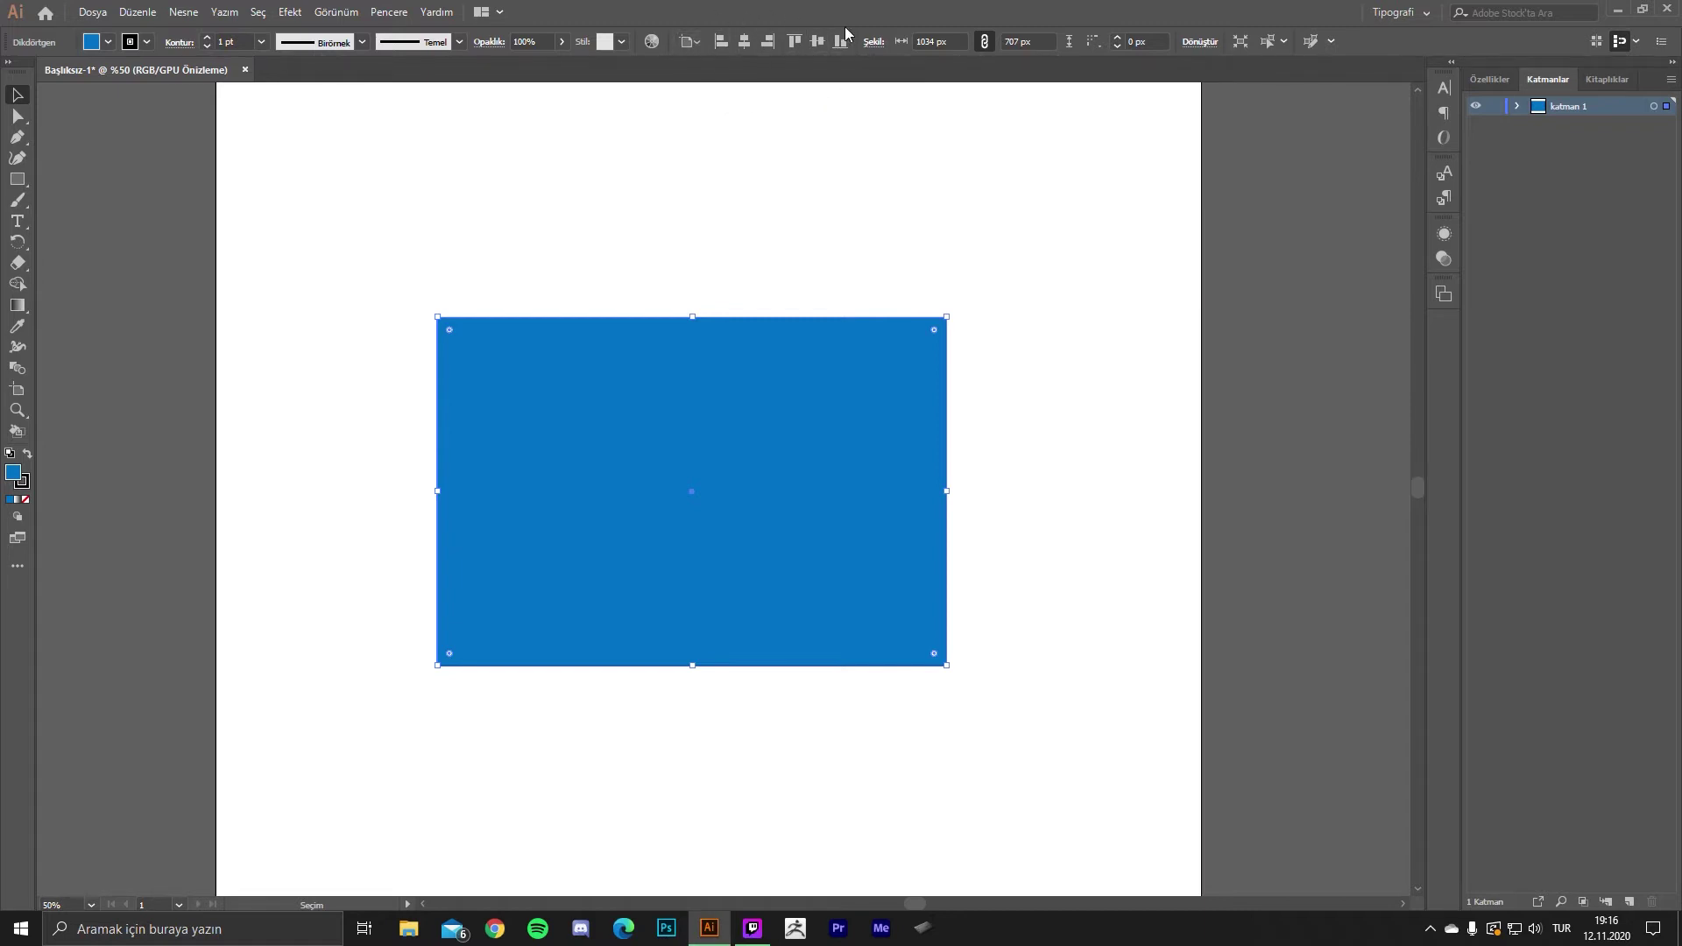
- Open the Align (Hizala) panel and dock it in the right-hand panel stack
{"action": "left_click", "coordinate": [387, 12]}
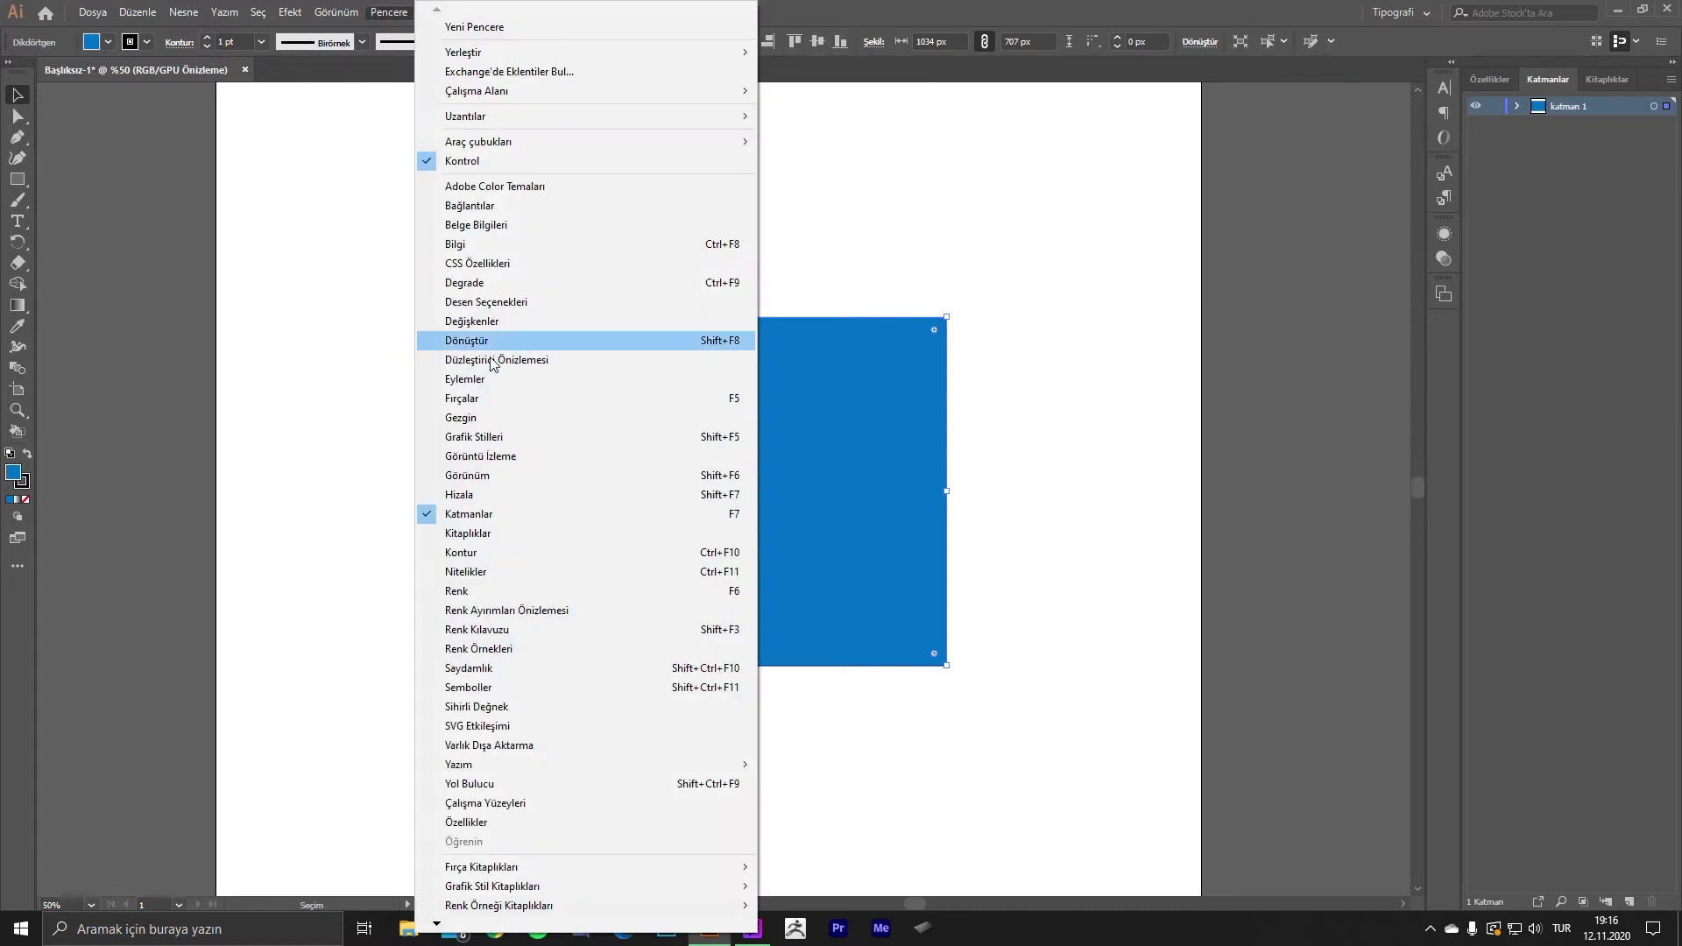
{"action": "left_click", "coordinate": [505, 495]}
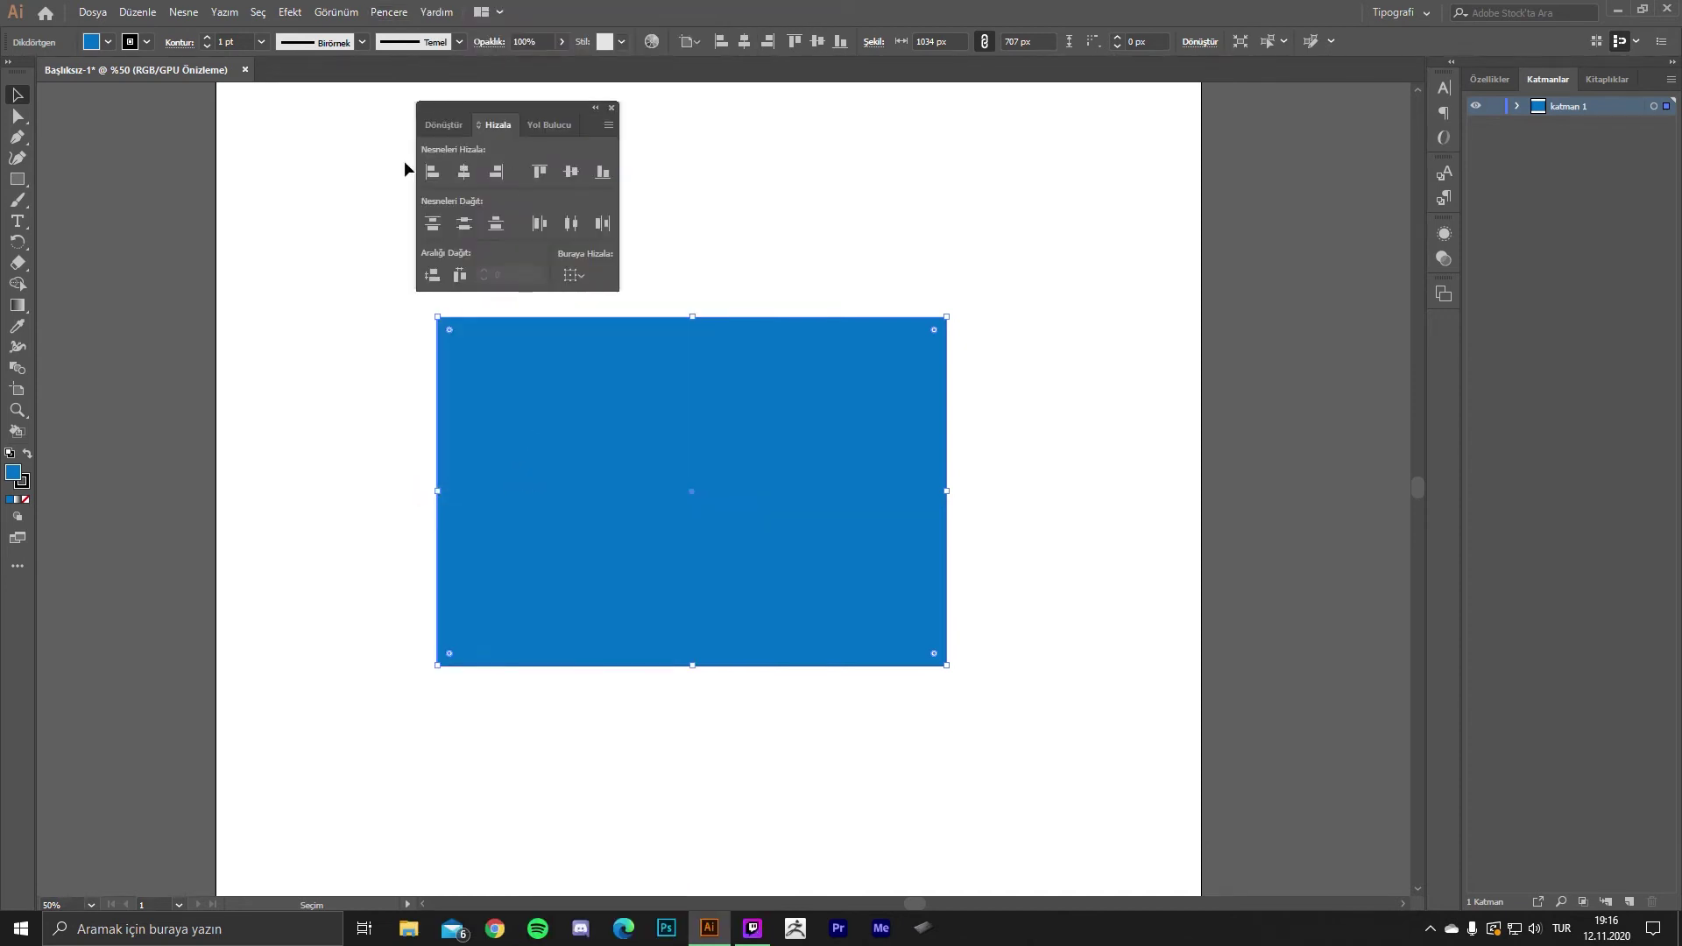
{"action": "left_click_drag", "start_coordinate": [504, 133], "coordinate": [1441, 333]}
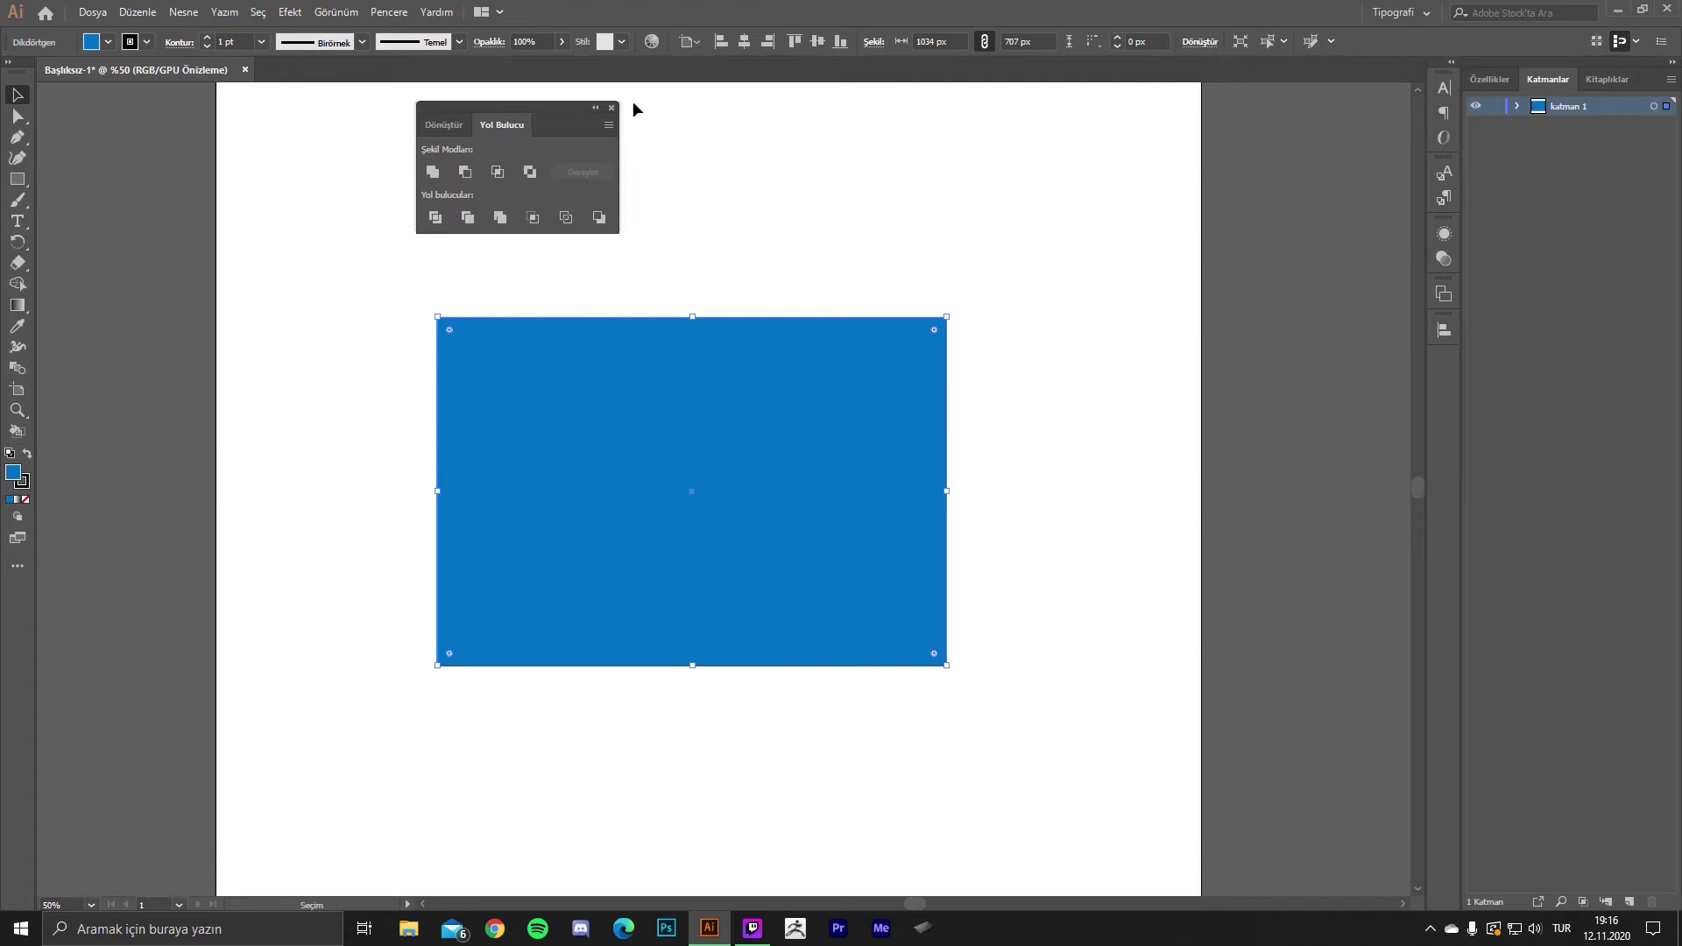
{"action": "left_click", "coordinate": [611, 107]}
{"action": "left_click", "coordinate": [1444, 330]}
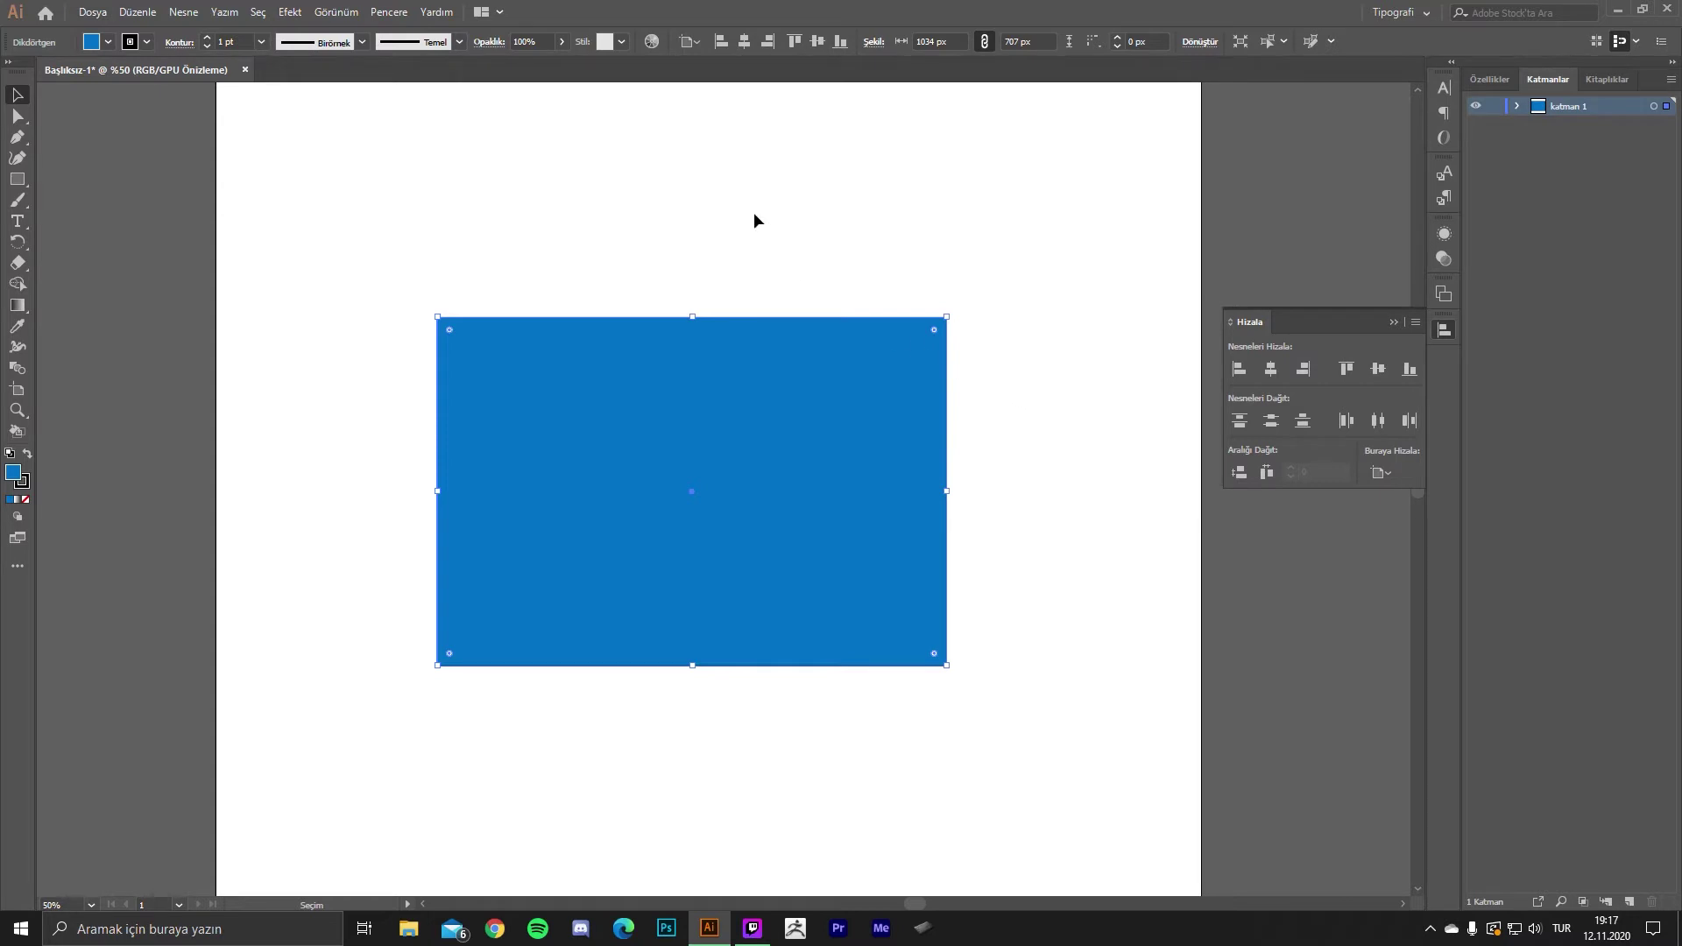
{"action": "scroll", "coordinate": [892, 275], "scroll_direction": "down", "scroll_amount": 2}
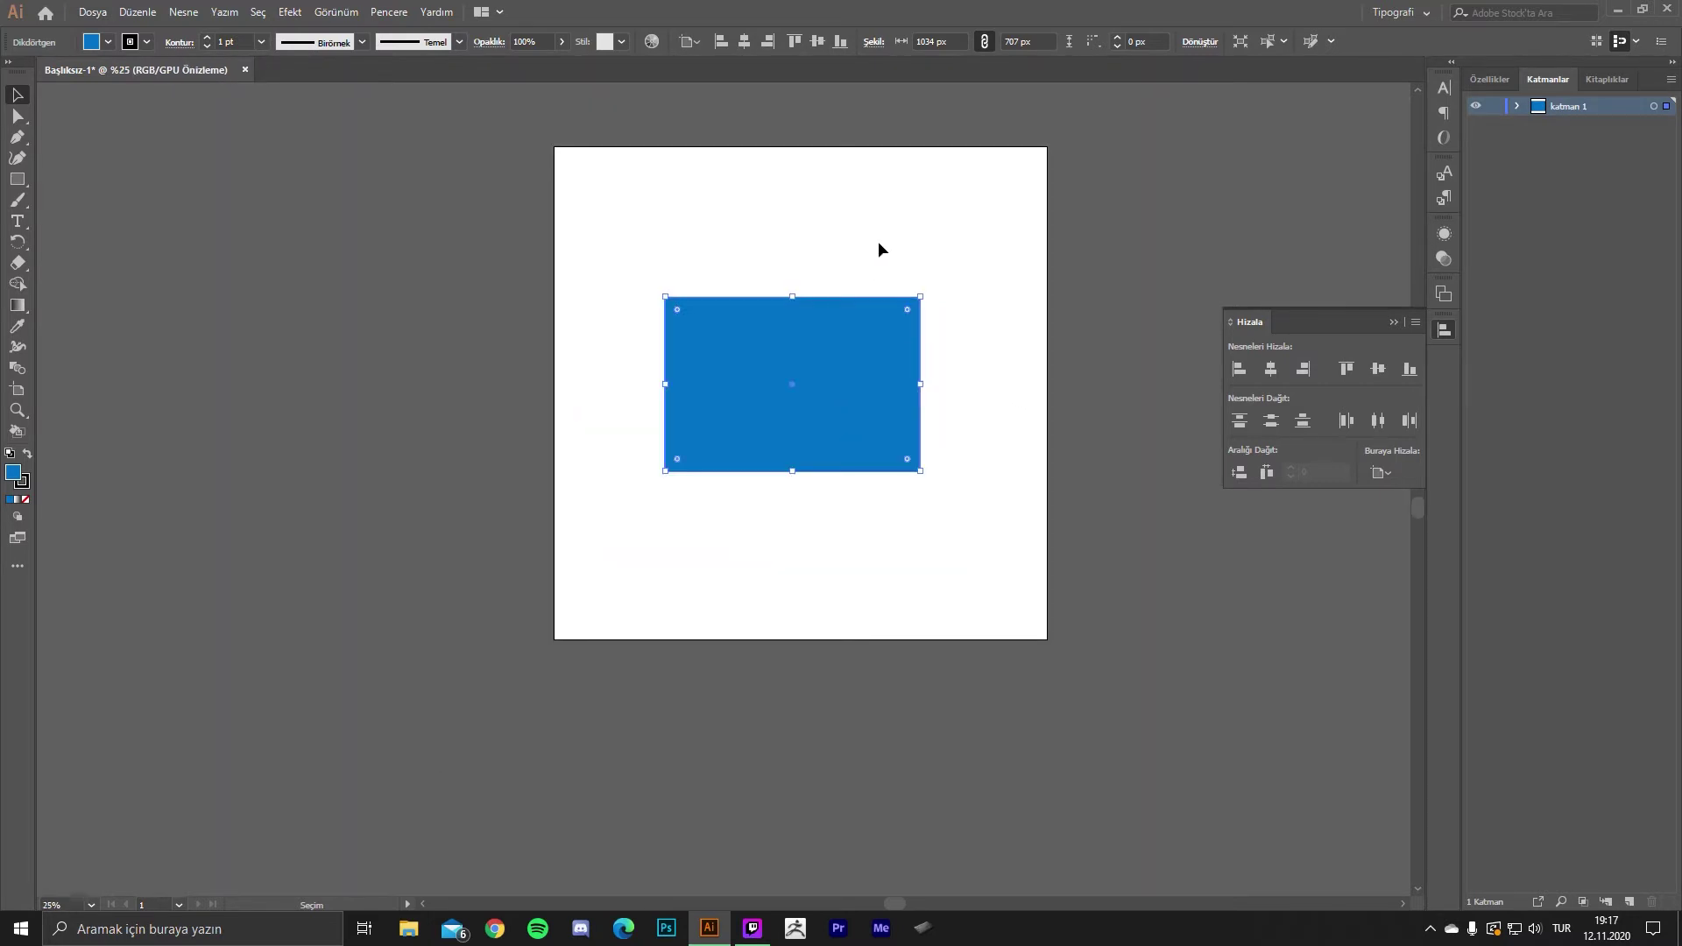
- Centre the 1034 x 707 px blue rectangle on the artboard and reselect it in Katman 1
{"action": "left_click_drag", "start_coordinate": [831, 214], "coordinate": [821, 285]}
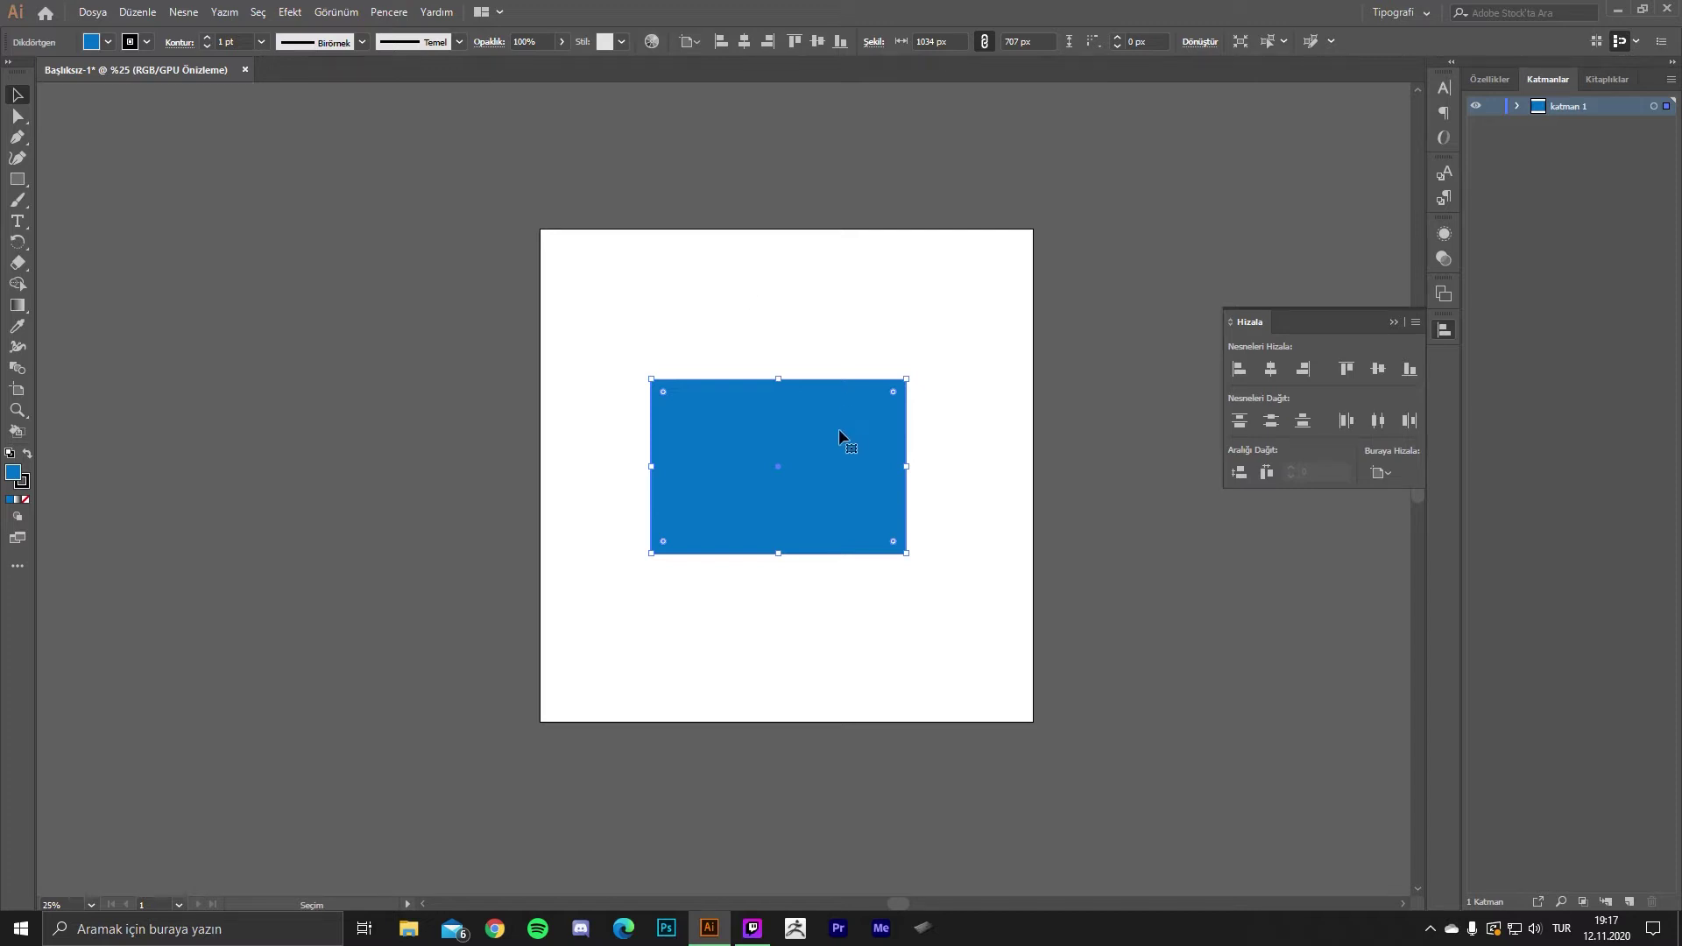
{"action": "left_click", "coordinate": [1272, 370]}
{"action": "left_click", "coordinate": [1377, 369]}
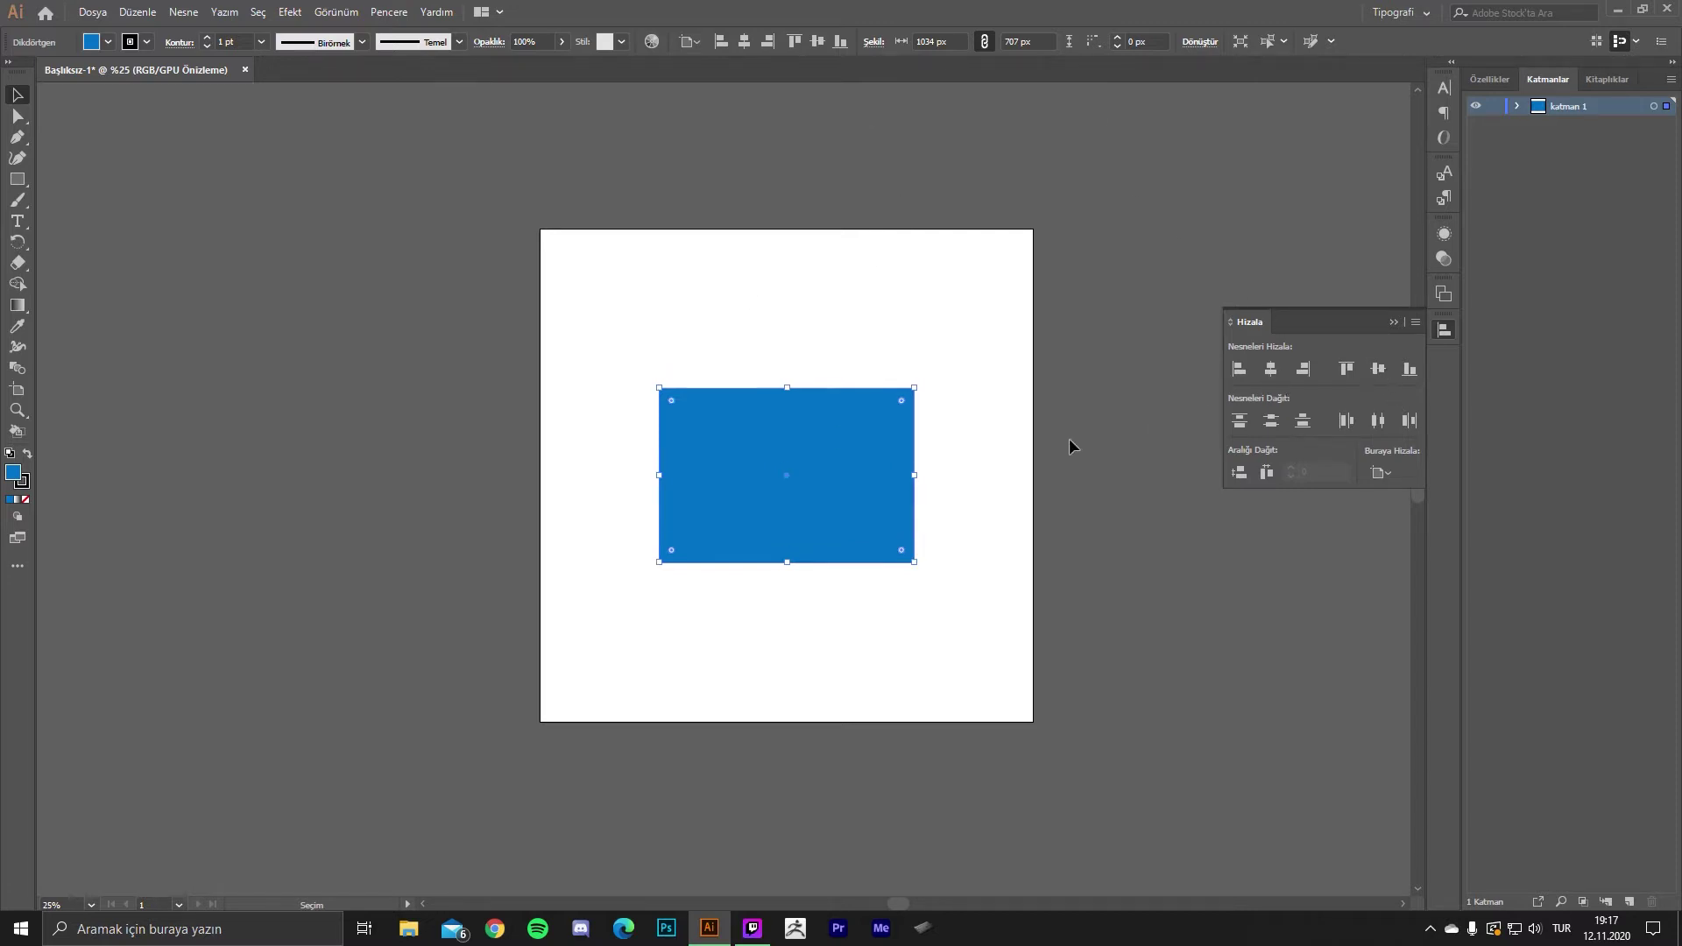
{"action": "left_click", "coordinate": [986, 477]}
{"action": "scroll", "coordinate": [922, 406], "scroll_direction": "up", "scroll_amount": 1}
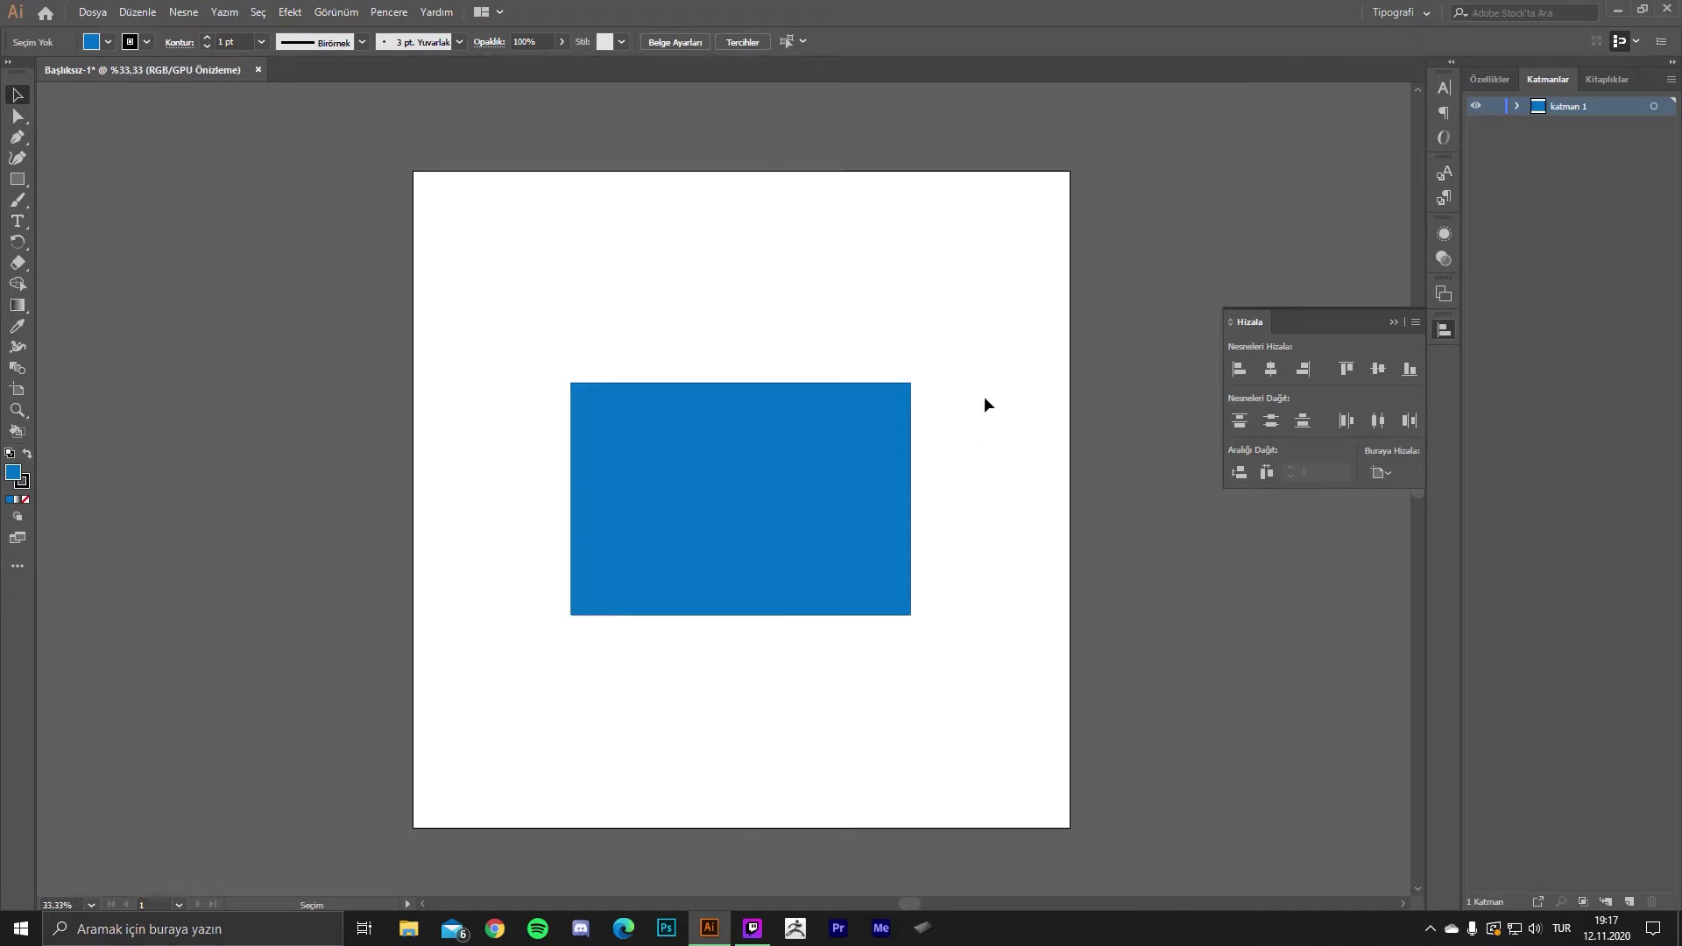
{"action": "left_click", "coordinate": [1516, 107]}
{"action": "left_click", "coordinate": [1653, 124]}
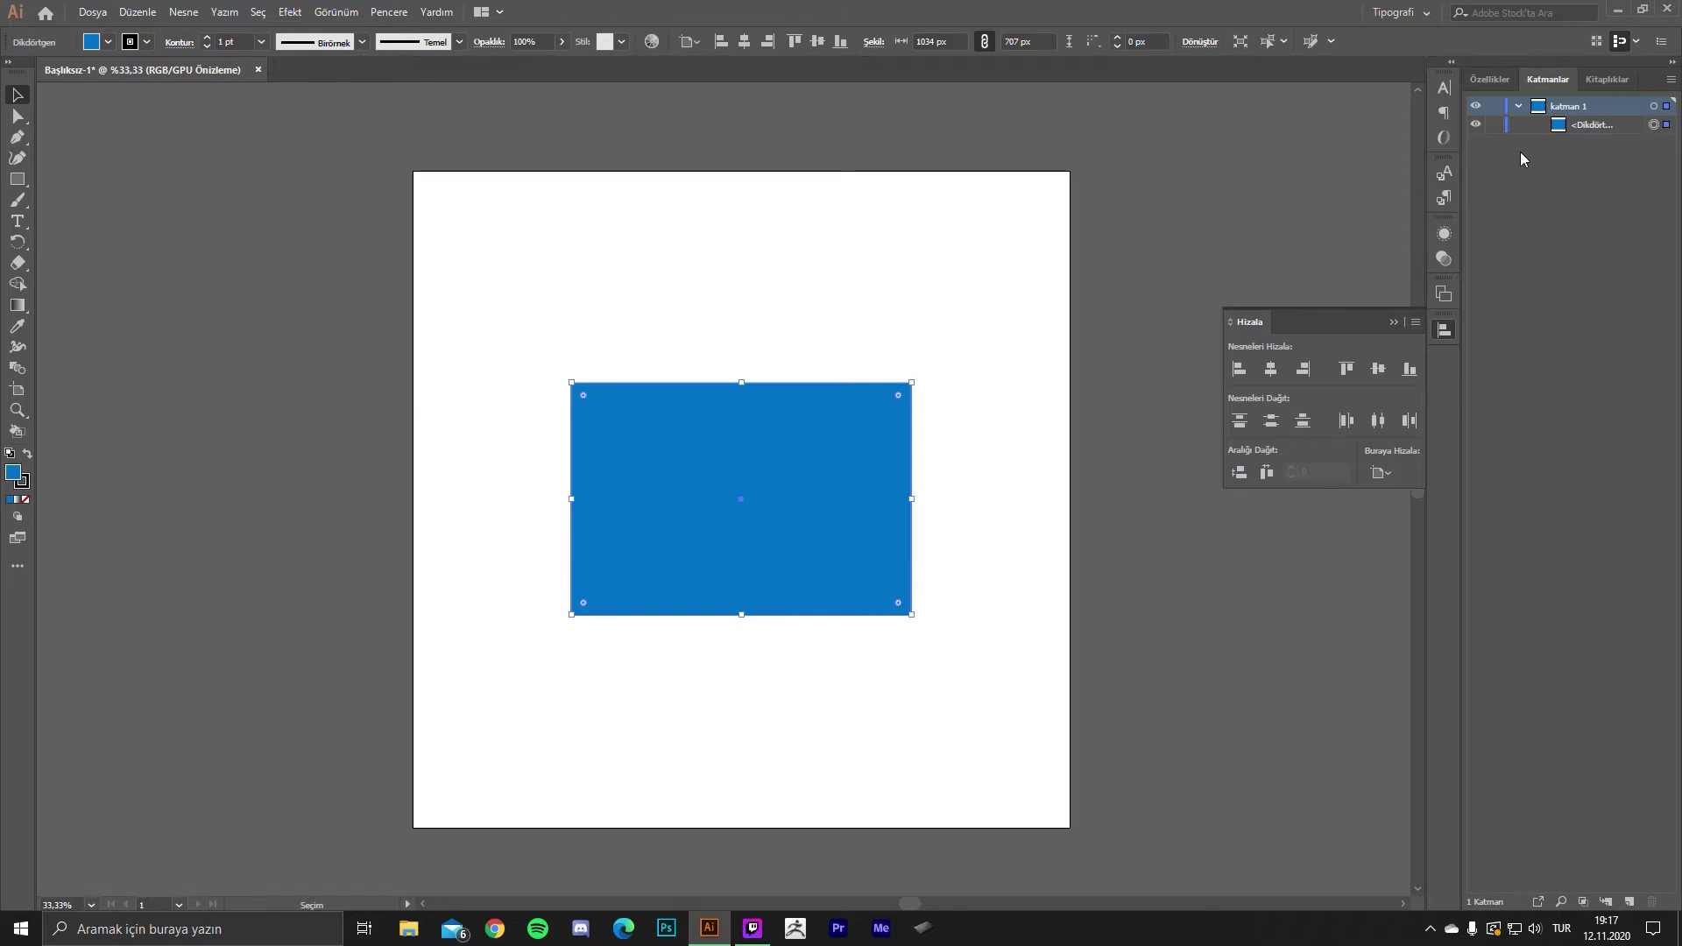
- Try drawing a violet star, then undo it and the rectangle's accidental violet fill
{"action": "left_click", "coordinate": [17, 178]}
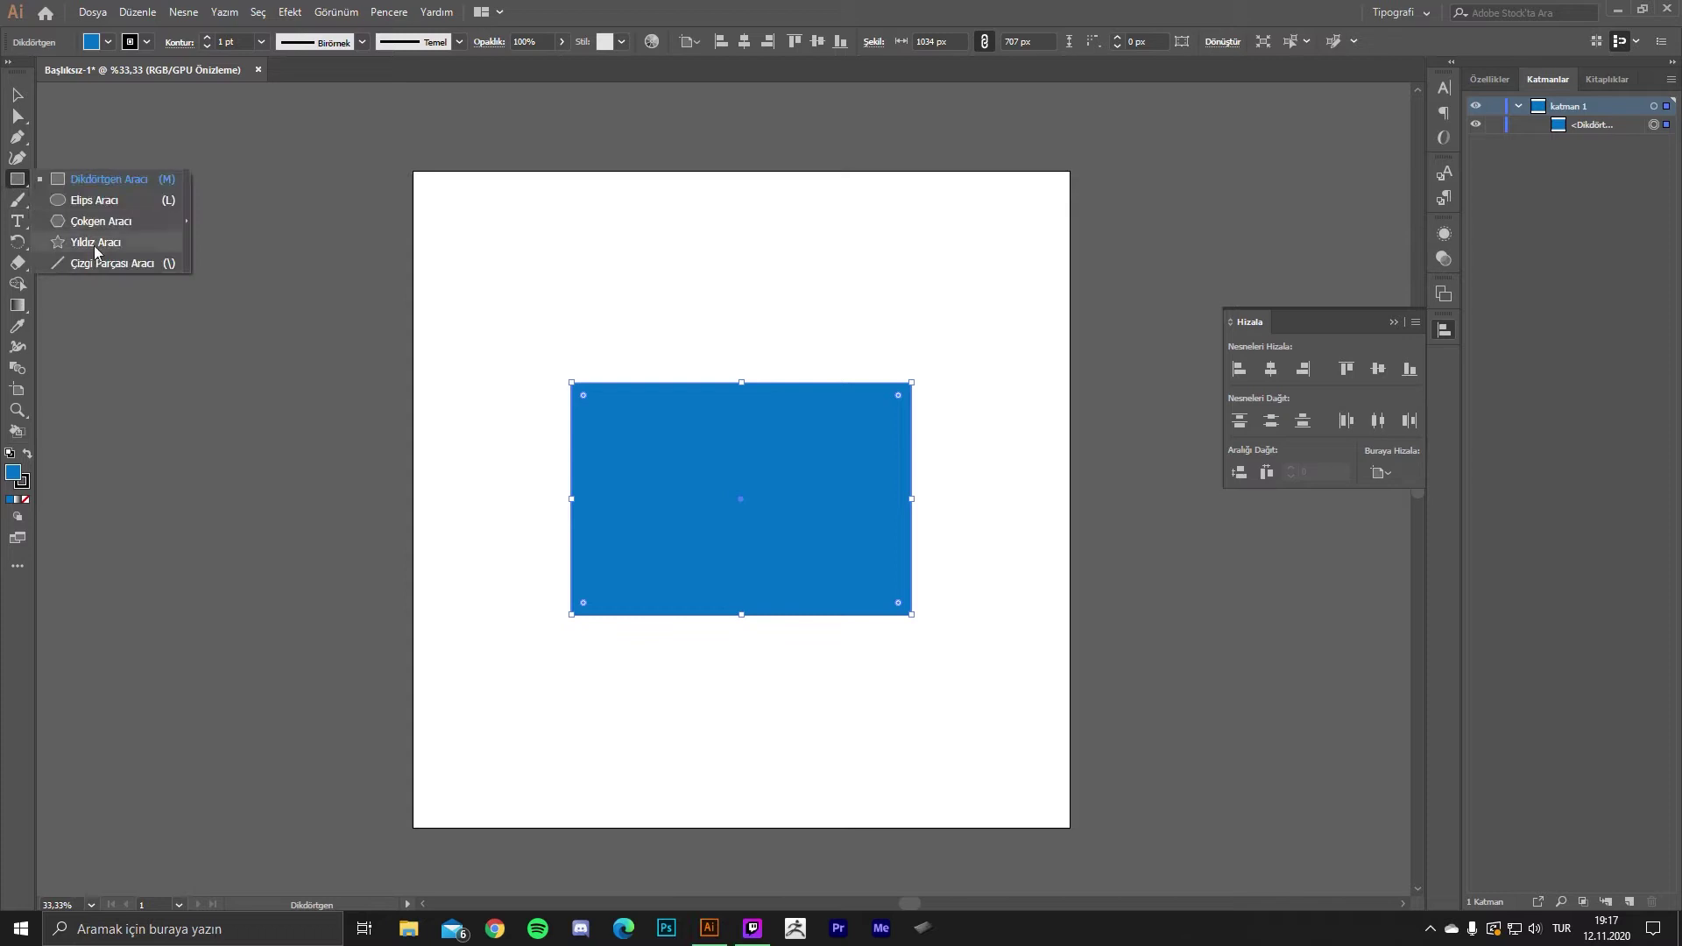
{"action": "left_click", "coordinate": [79, 245]}
{"action": "double_click", "coordinate": [12, 472]}
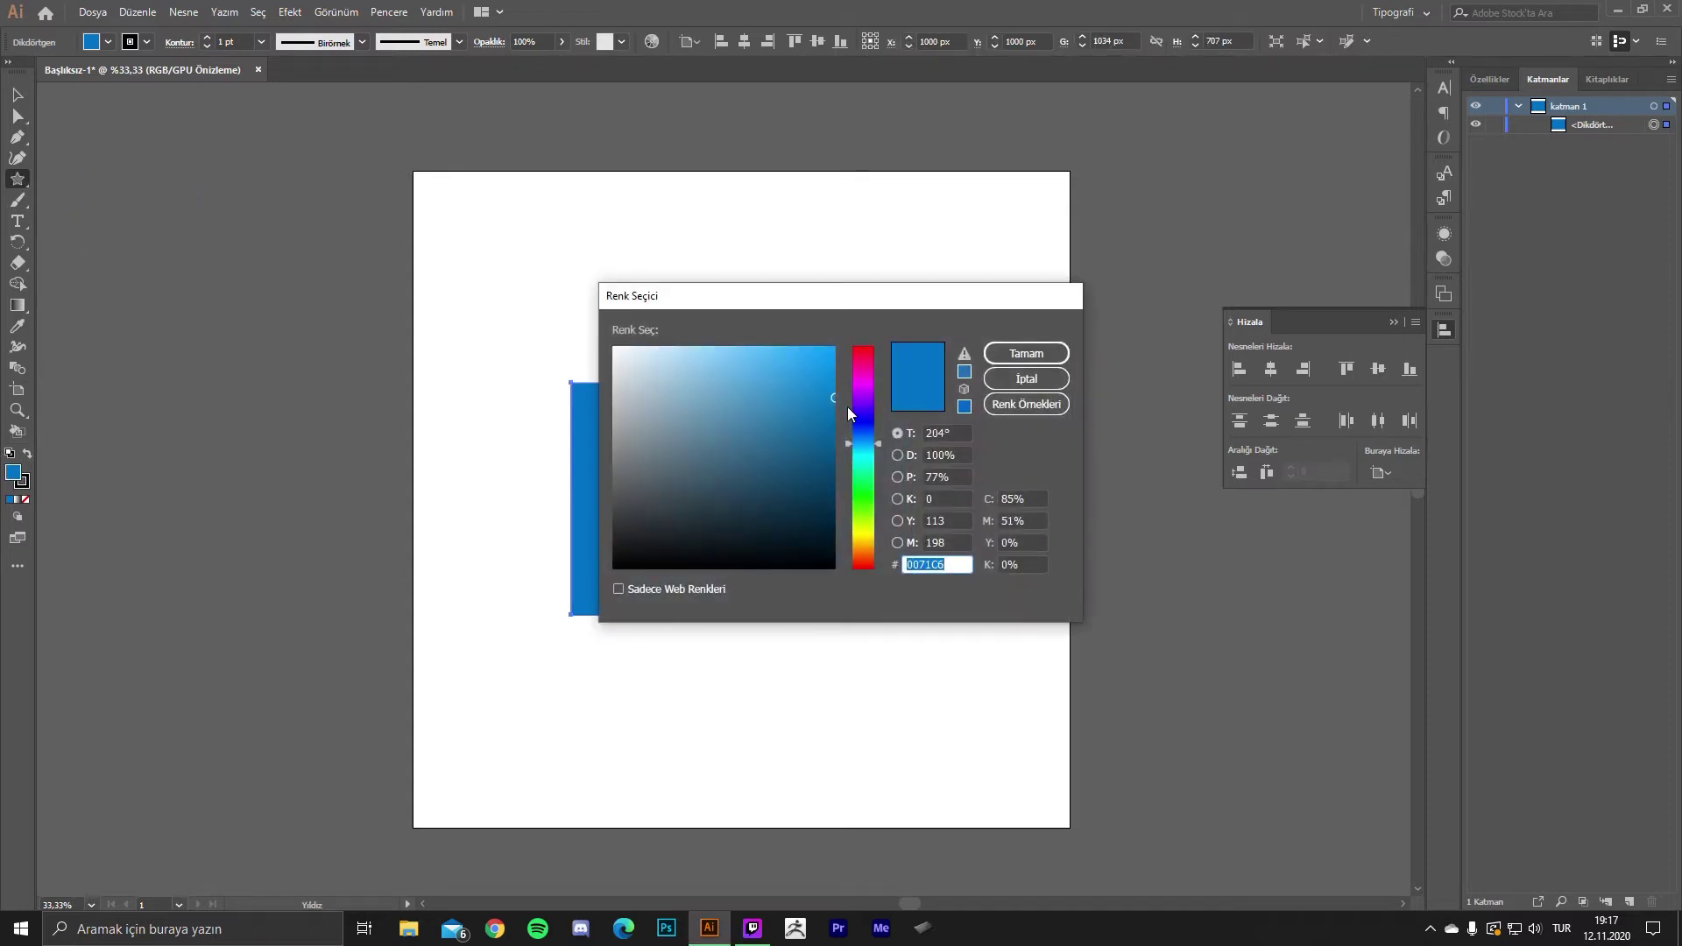
{"action": "left_click", "coordinate": [858, 393]}
{"action": "left_click", "coordinate": [1026, 353]}
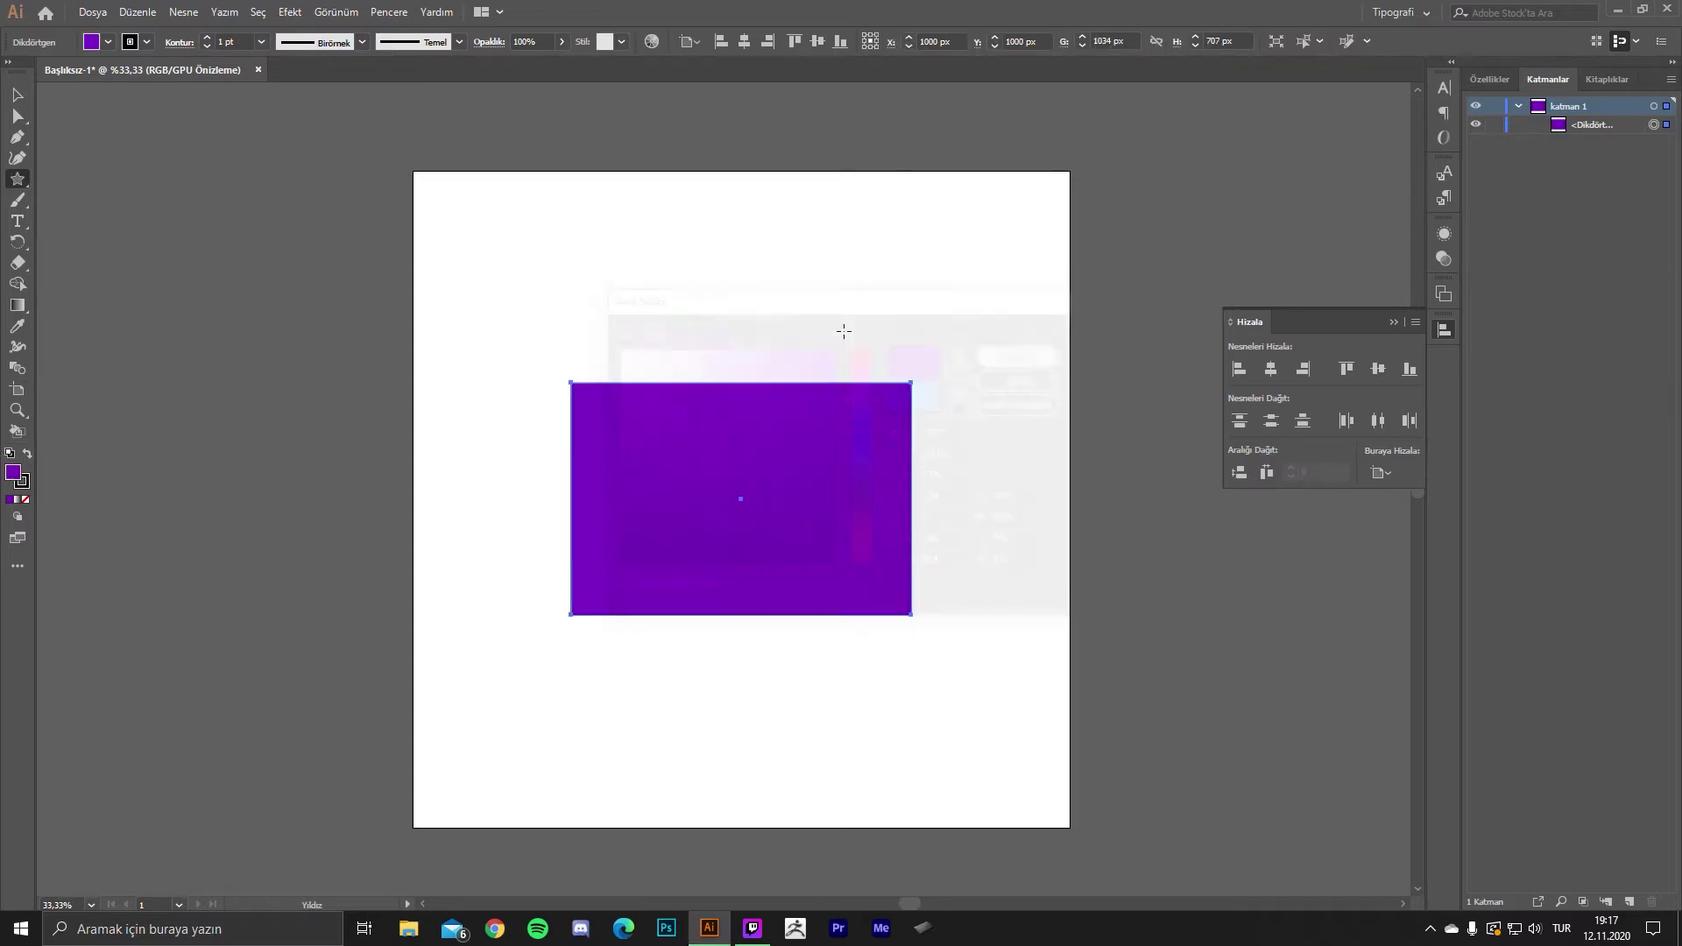
{"action": "left_click_drag", "start_coordinate": [712, 277], "coordinate": [840, 387]}
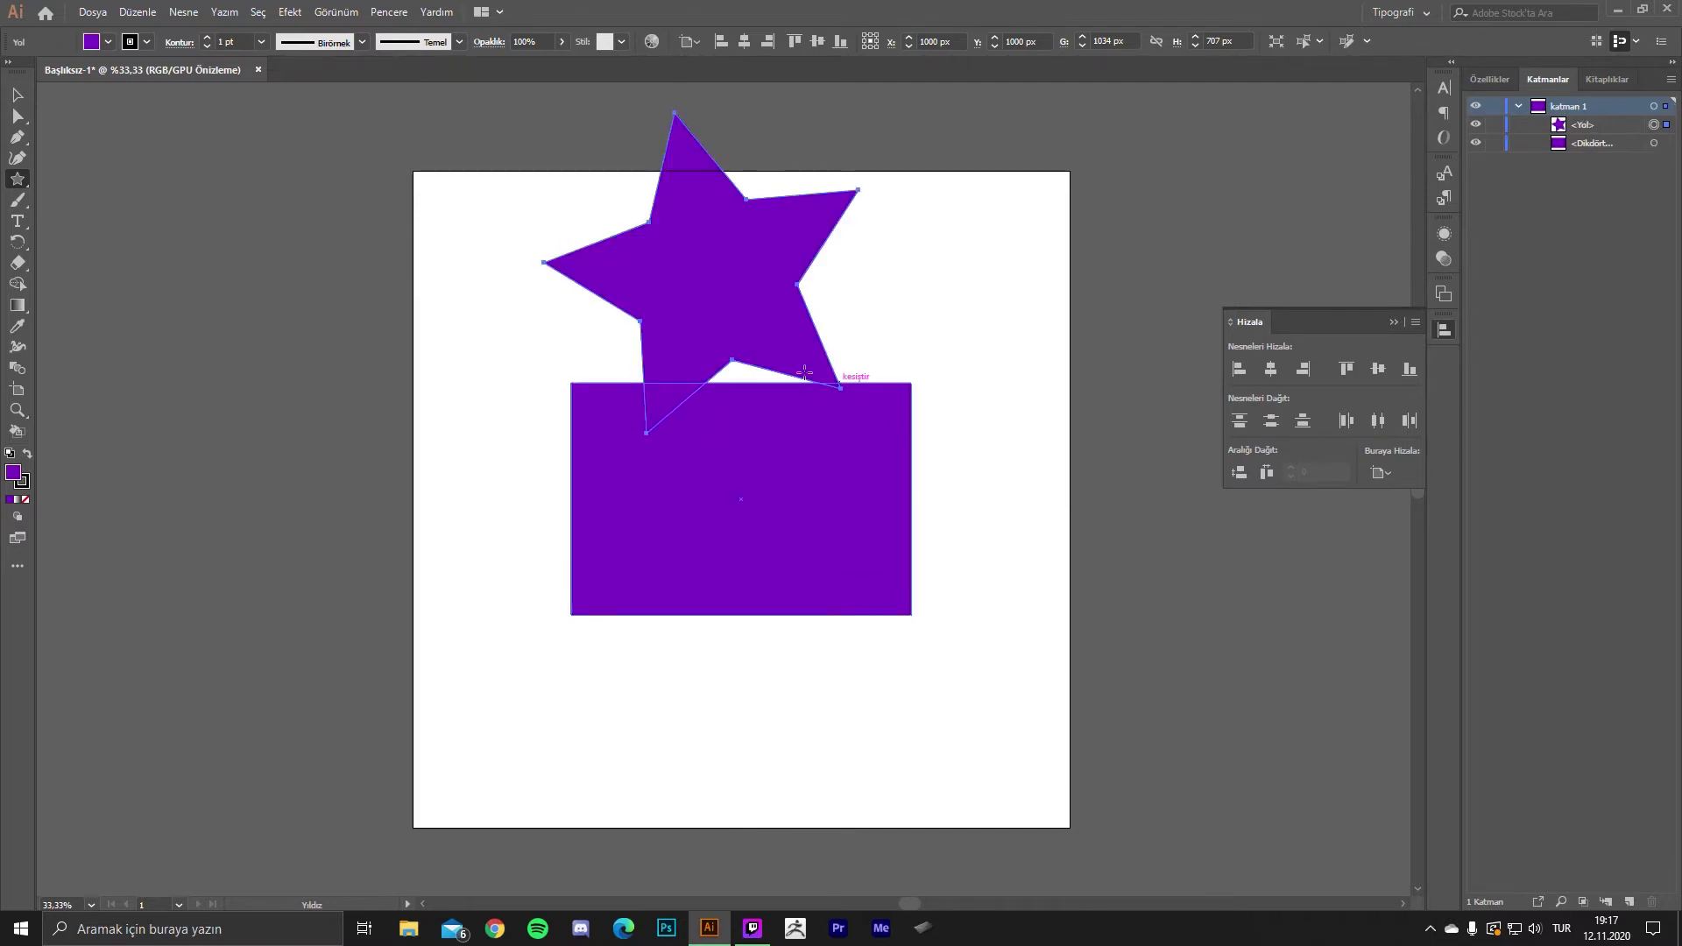
{"action": "key", "text": "ctrl+z"}
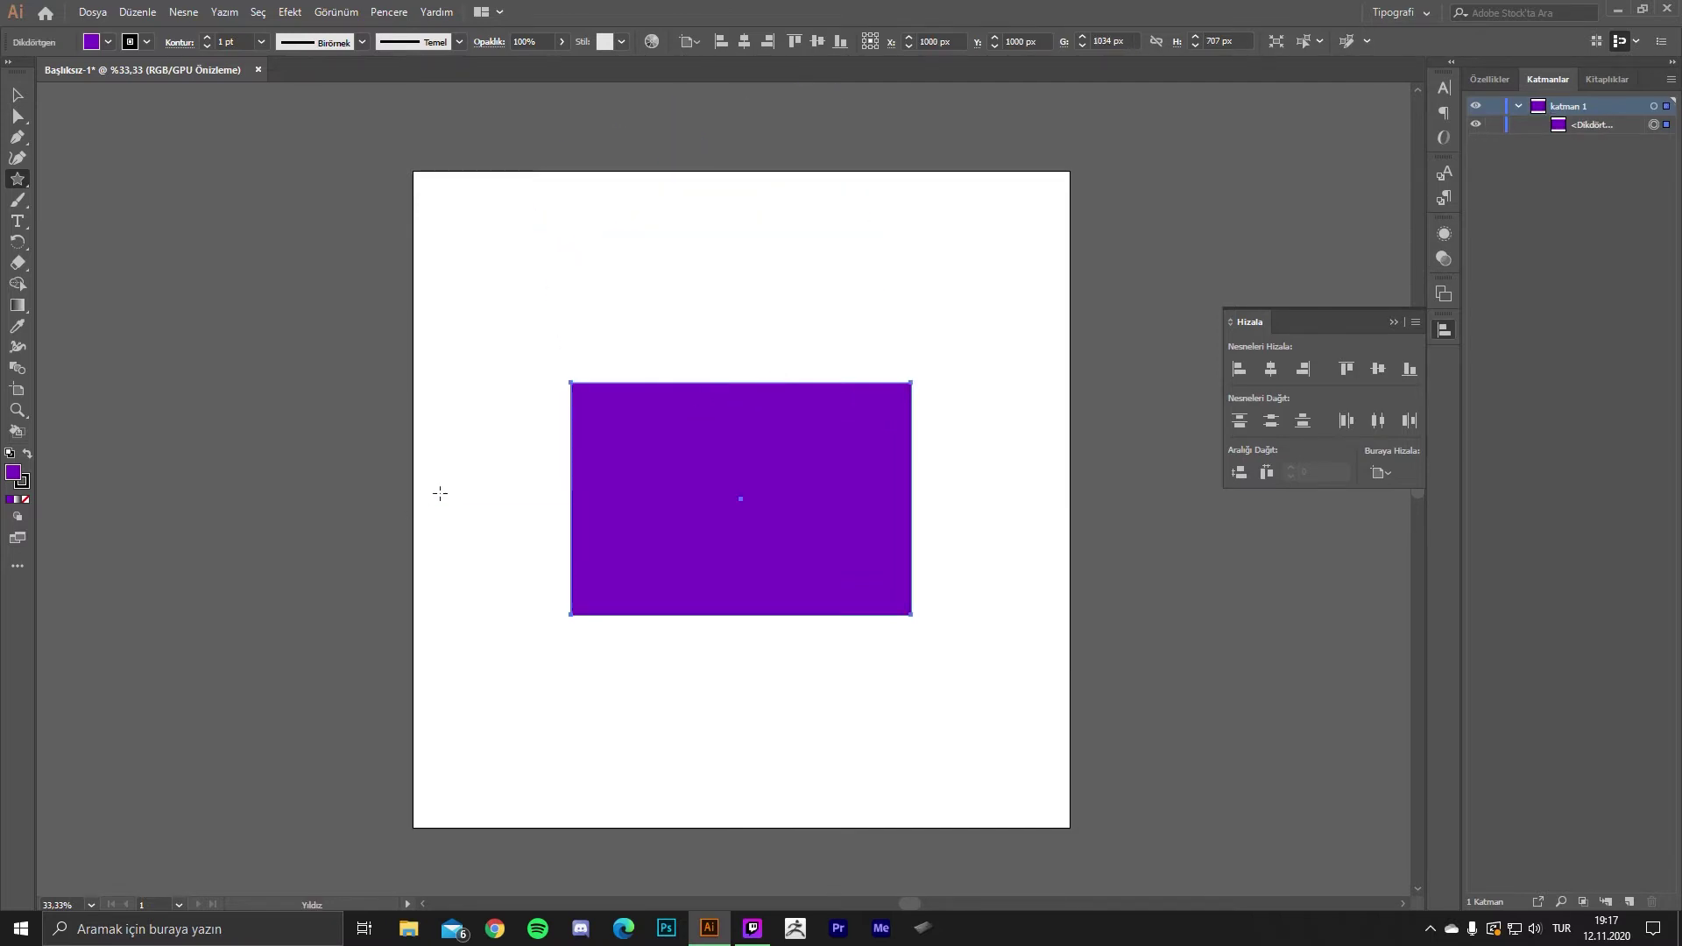
{"action": "key", "text": "ctrl+z"}
- Undo a trial blue star and set the fill colour to violet
{"action": "left_click_drag", "start_coordinate": [480, 448], "coordinate": [550, 473]}
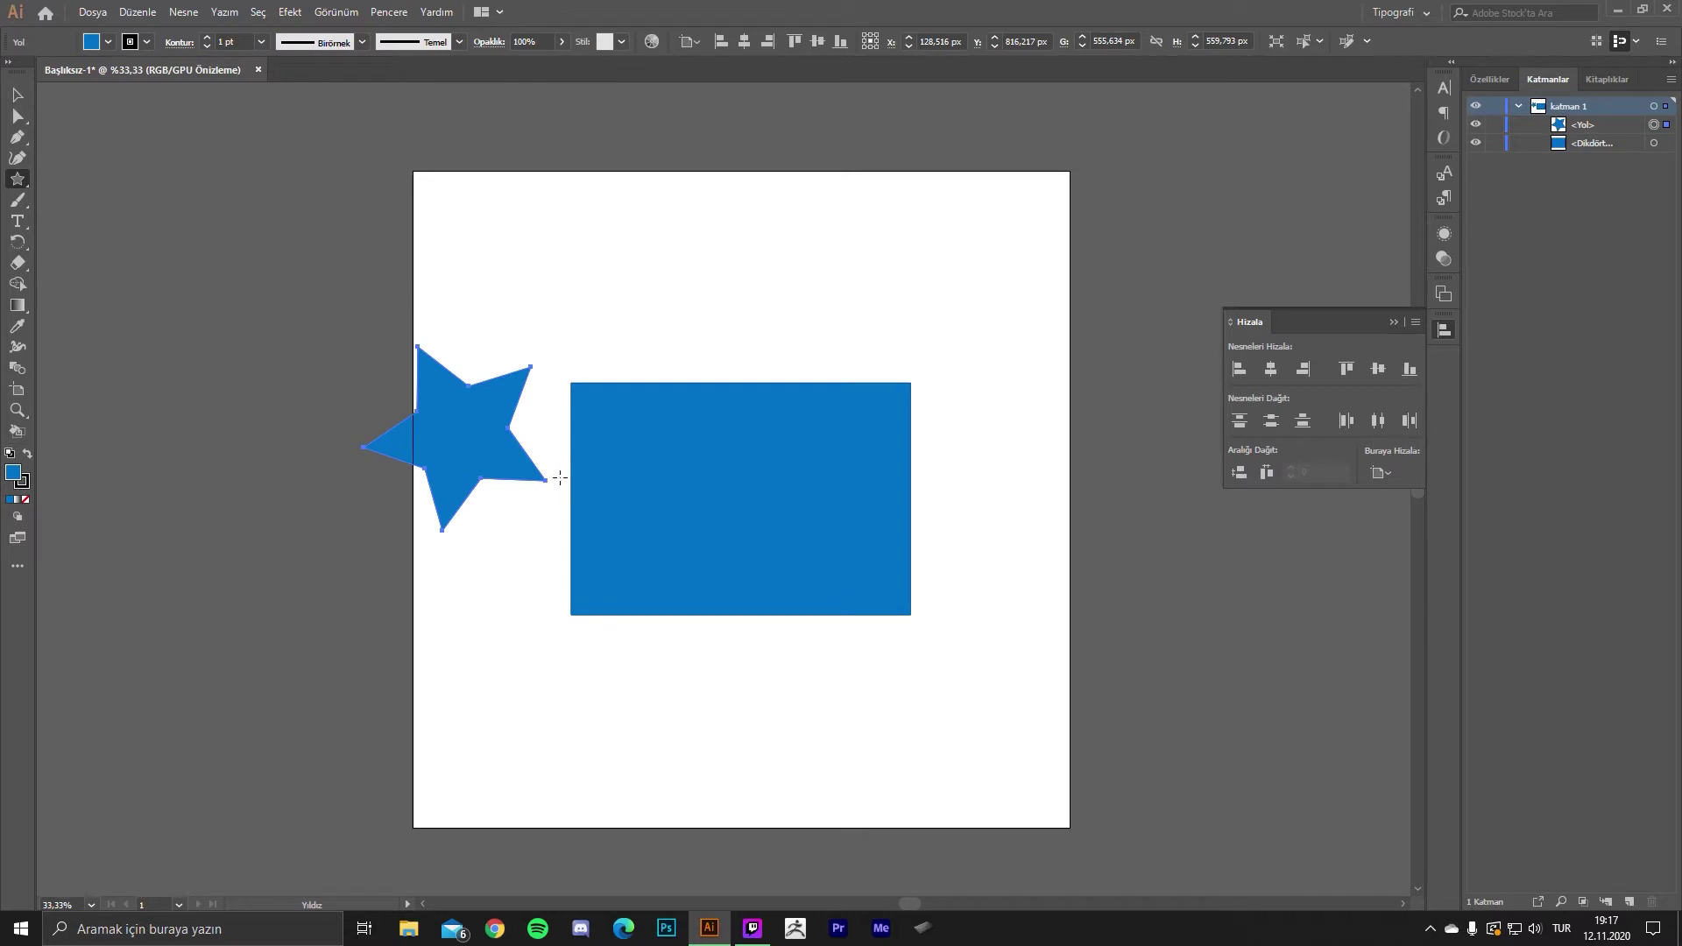
{"action": "key", "text": "ctrl+z"}
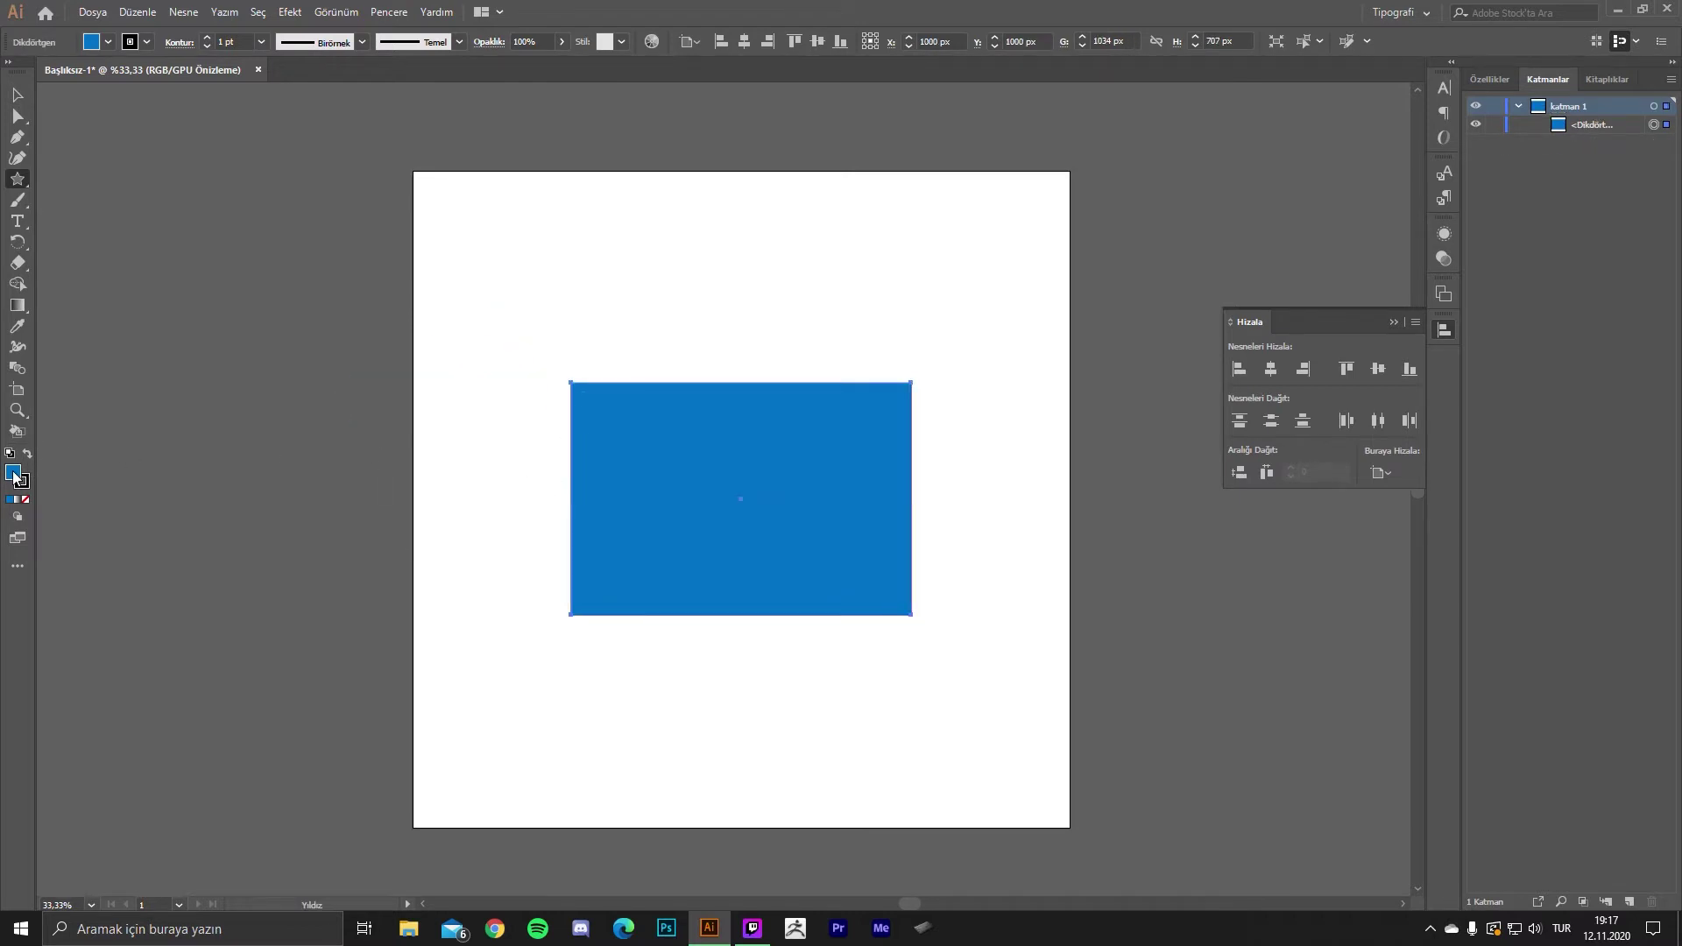
{"action": "double_click", "coordinate": [13, 473]}
{"action": "left_click_drag", "start_coordinate": [863, 418], "coordinate": [858, 406]}
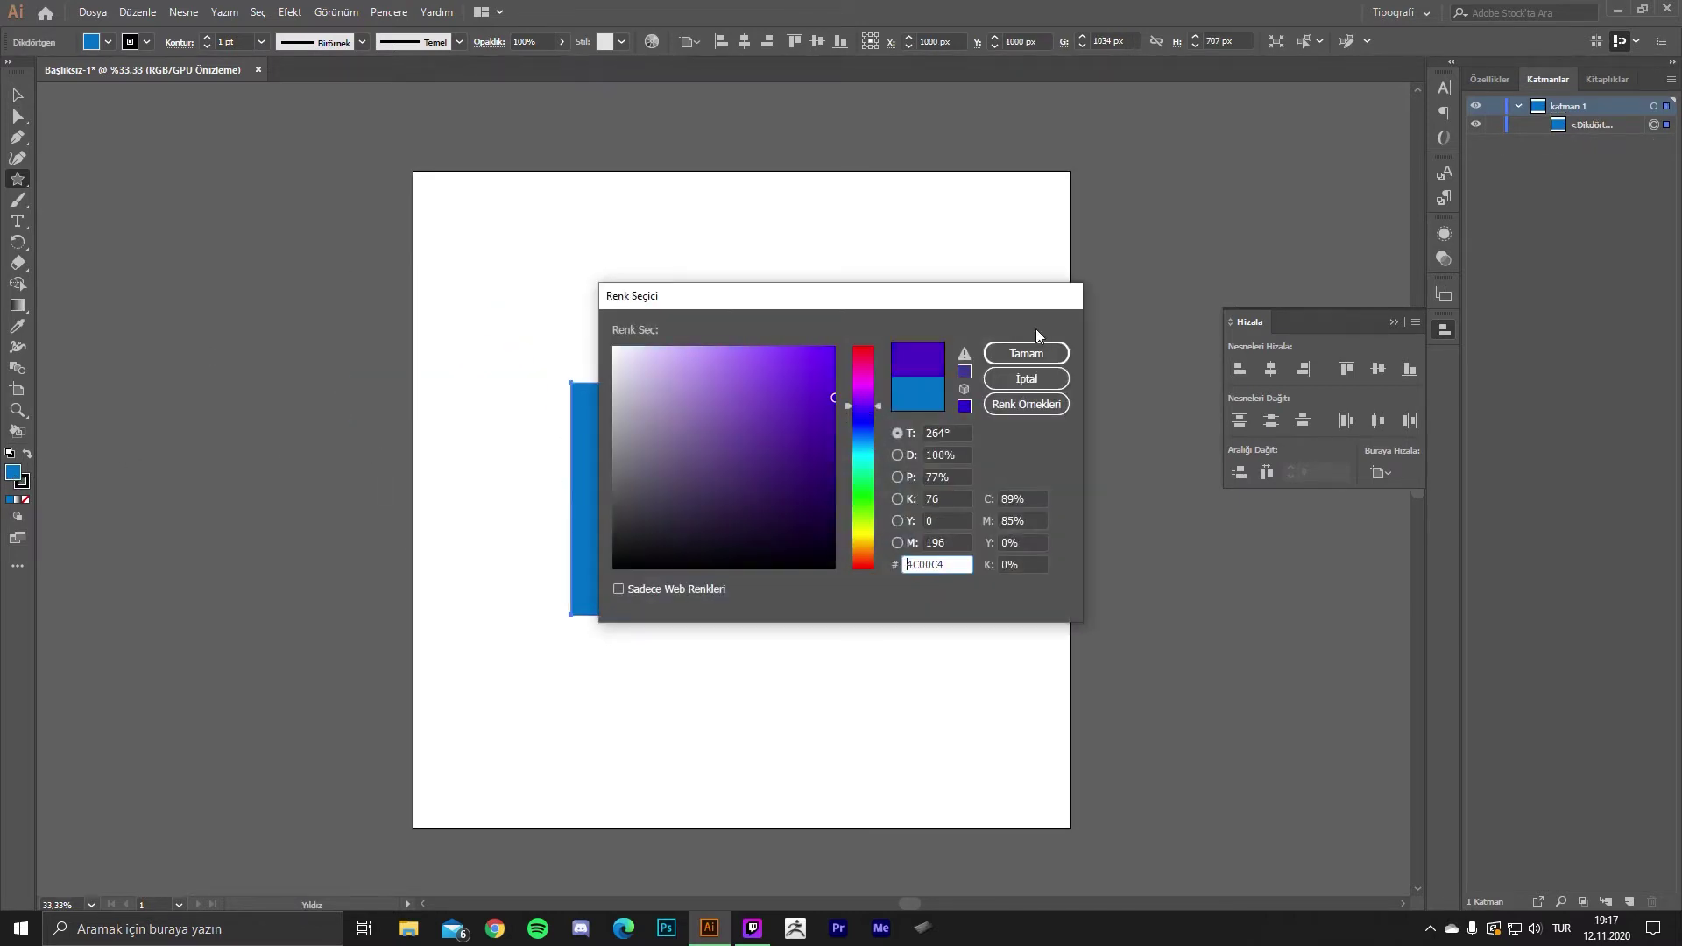
{"action": "left_click", "coordinate": [1054, 355]}
{"action": "key", "text": "v"}
{"action": "left_click", "coordinate": [936, 338]}
- Draw a new star, fill it purple #6E00C4, and move it onto the rectangle's bottom edge
{"action": "left_click", "coordinate": [17, 179]}
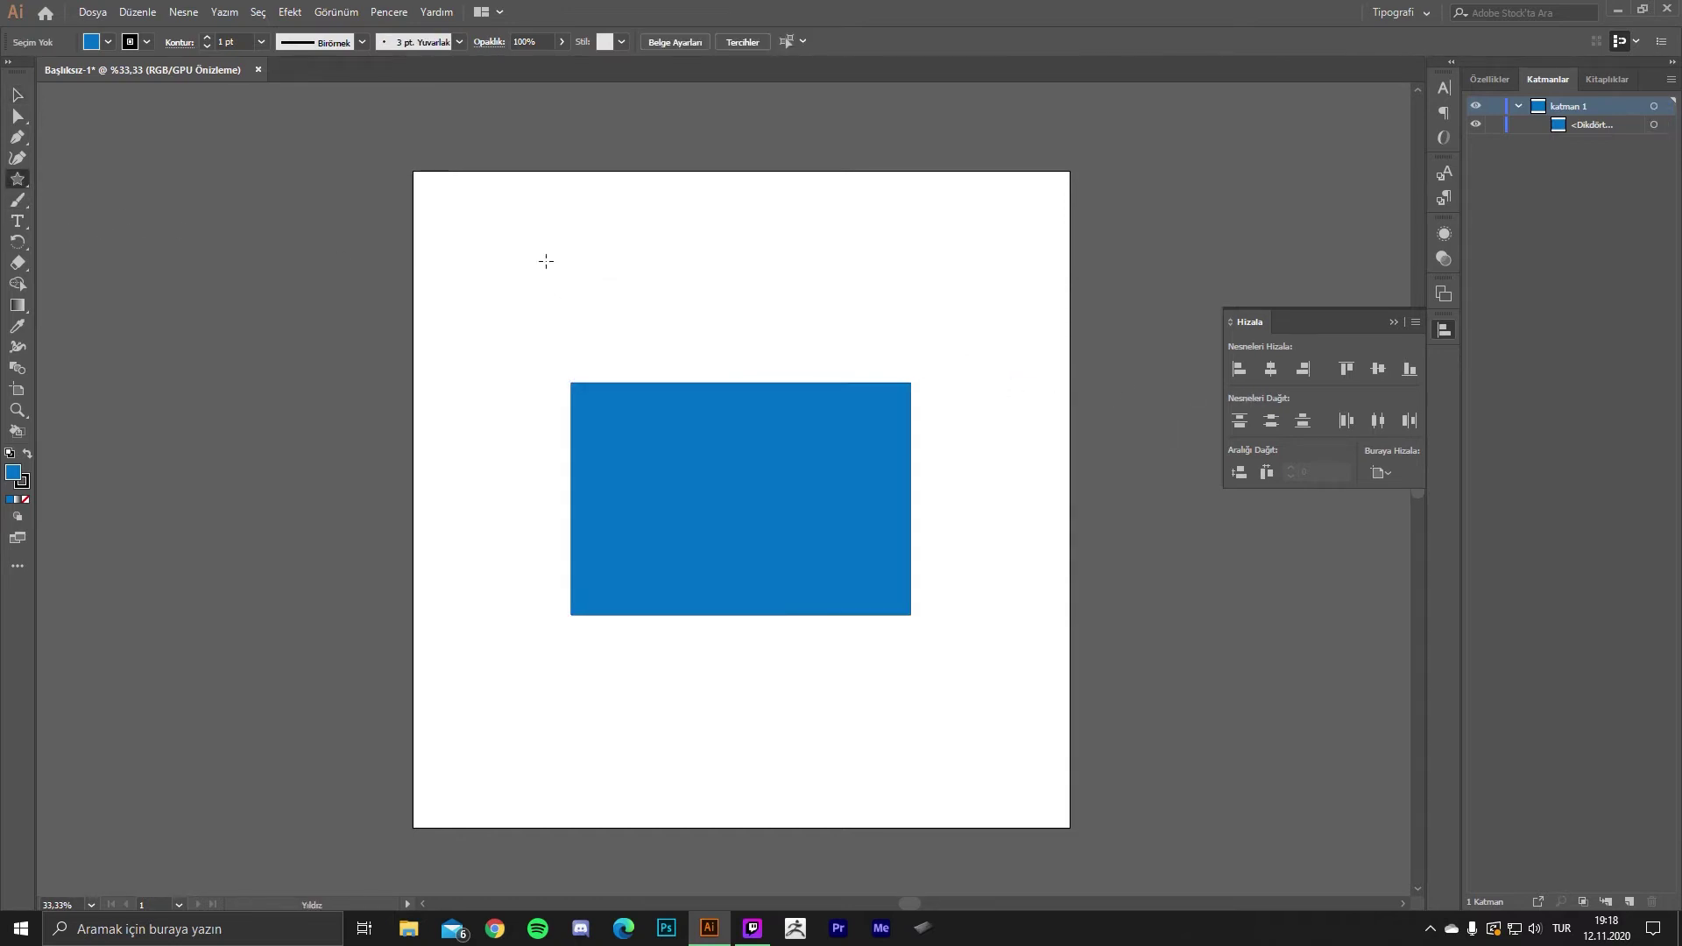
{"action": "left_click_drag", "start_coordinate": [545, 259], "coordinate": [422, 276]}
{"action": "key", "text": "v"}
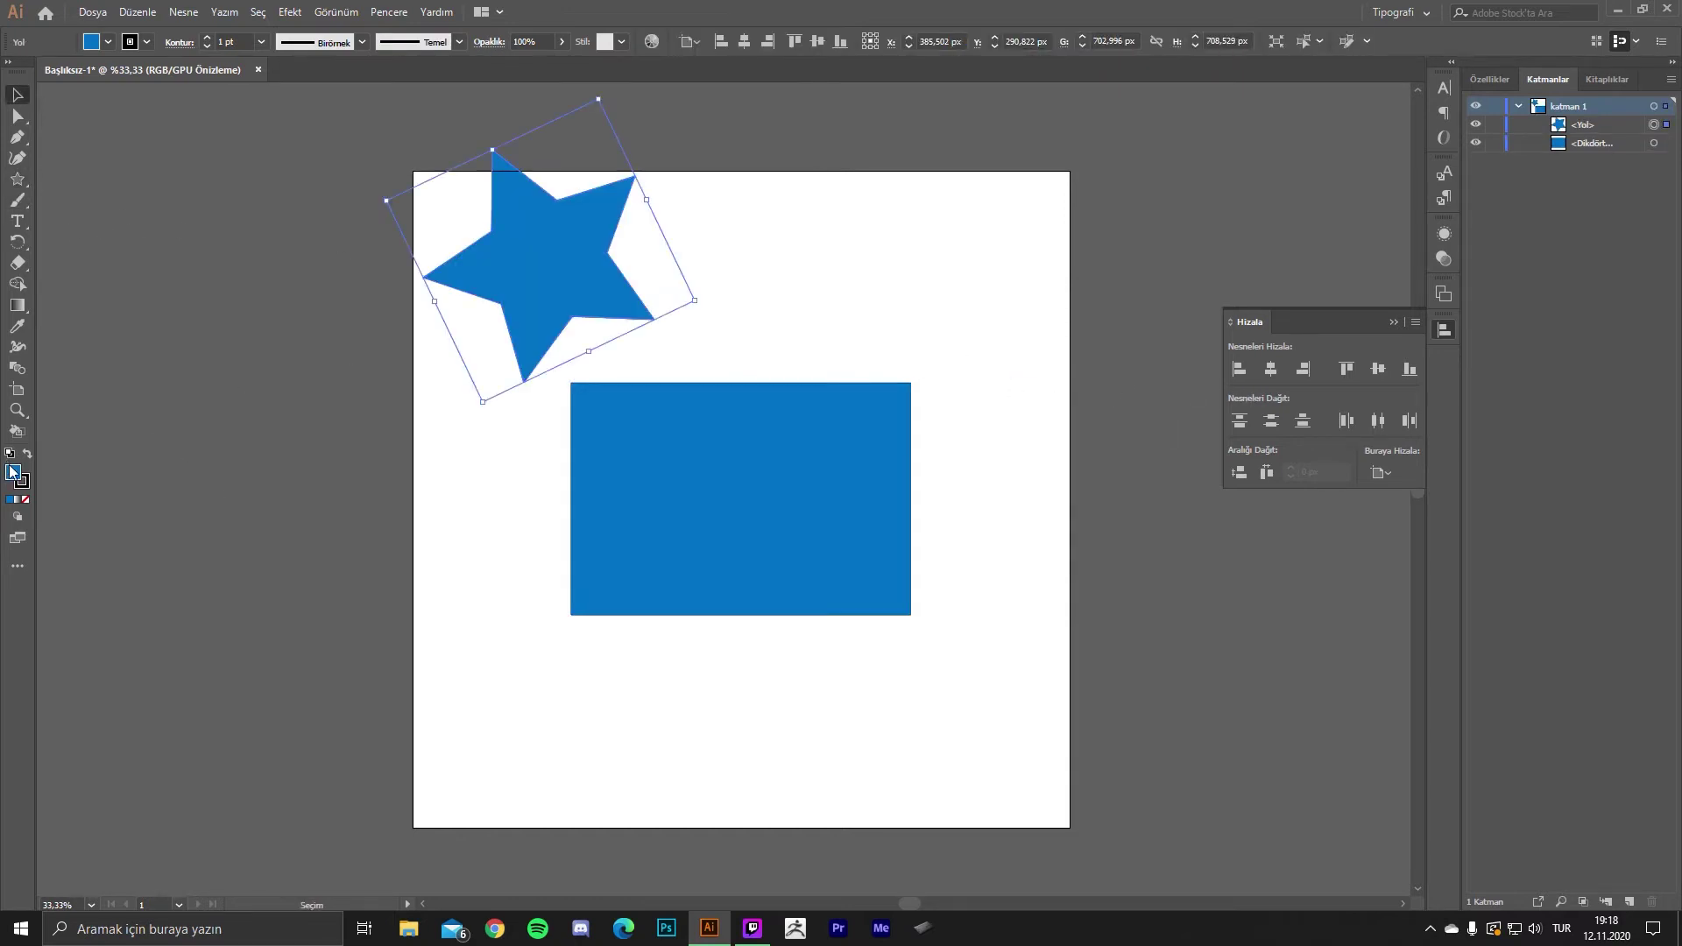
{"action": "double_click", "coordinate": [13, 472]}
{"action": "left_click", "coordinate": [873, 402]}
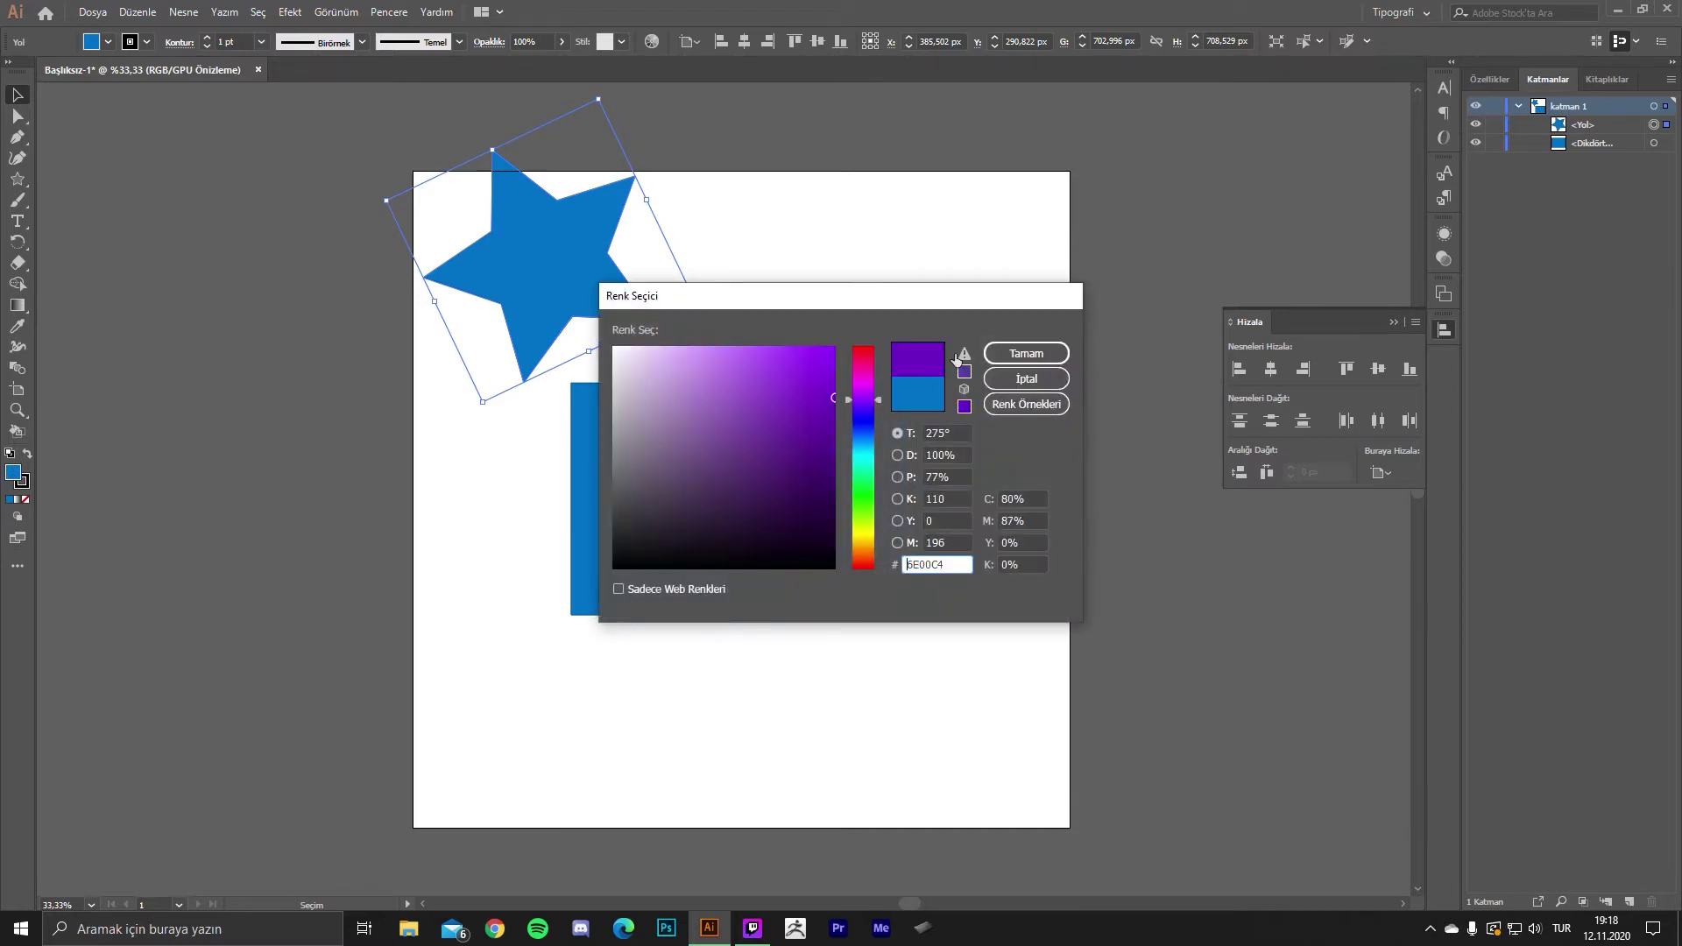
{"action": "left_click", "coordinate": [1021, 353]}
{"action": "mouse_move", "coordinate": [595, 273]}
{"action": "left_mouse_down"}
{"action": "mouse_move", "coordinate": [919, 377]}
{"action": "mouse_move", "coordinate": [788, 652]}
{"action": "left_mouse_up"}
{"action": "left_click_drag", "start_coordinate": [852, 607], "coordinate": [852, 570]}
{"action": "left_click", "coordinate": [1046, 467]}
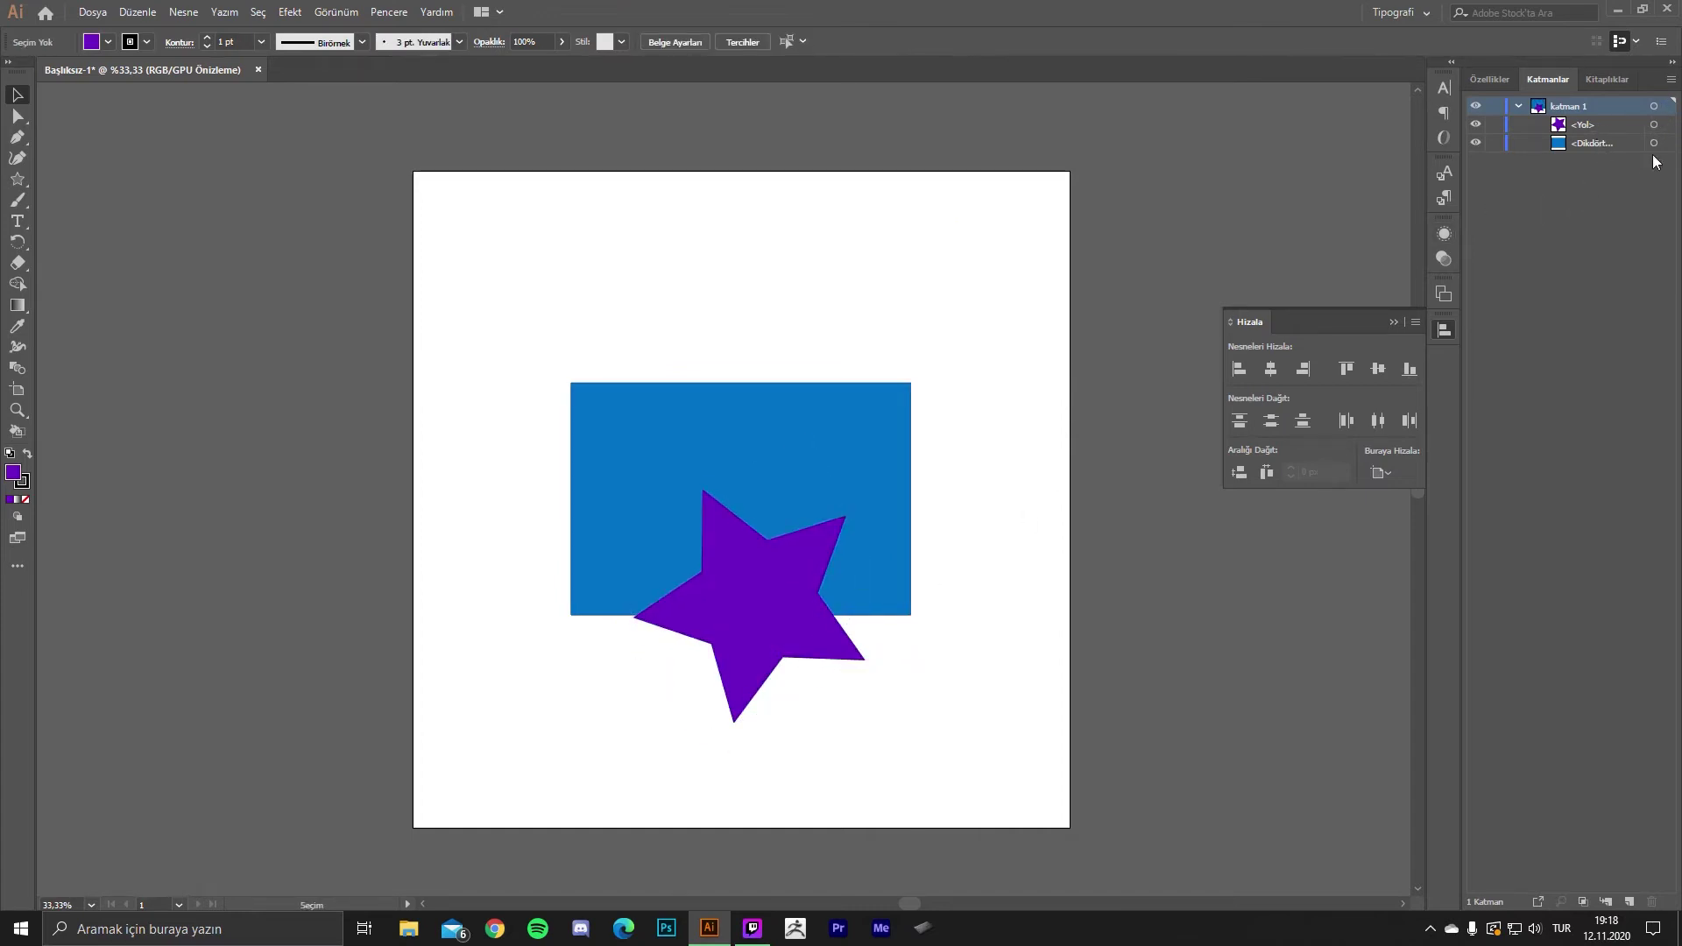
{"action": "left_click", "coordinate": [1653, 124]}
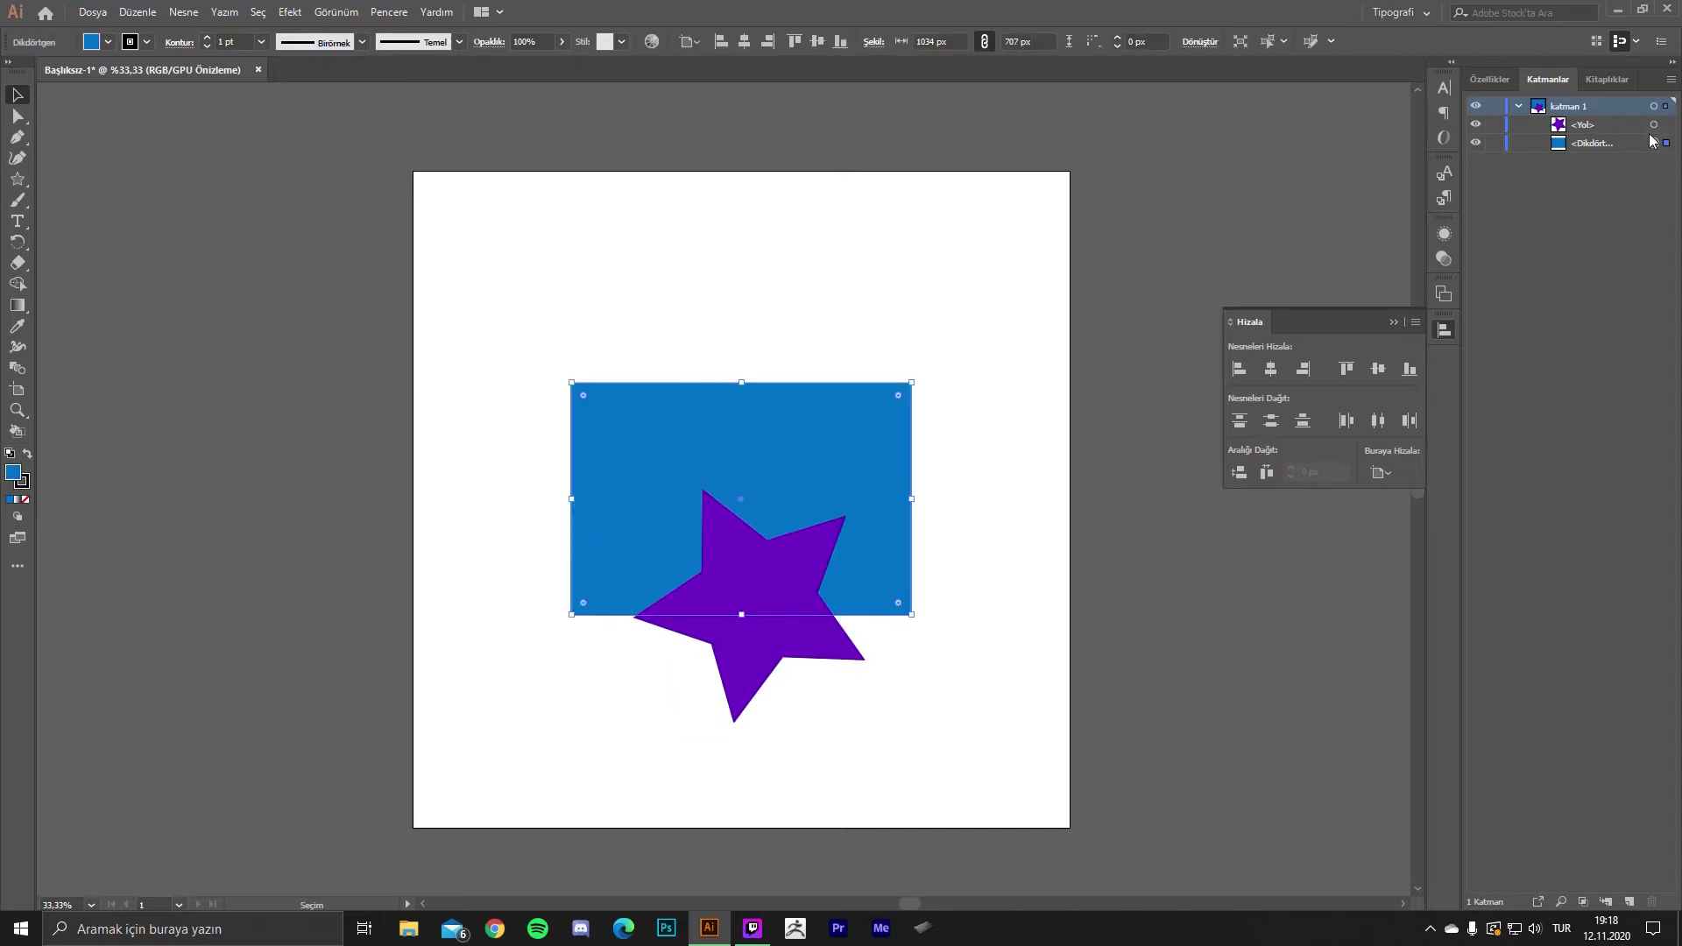
{"action": "left_click", "coordinate": [1653, 125]}
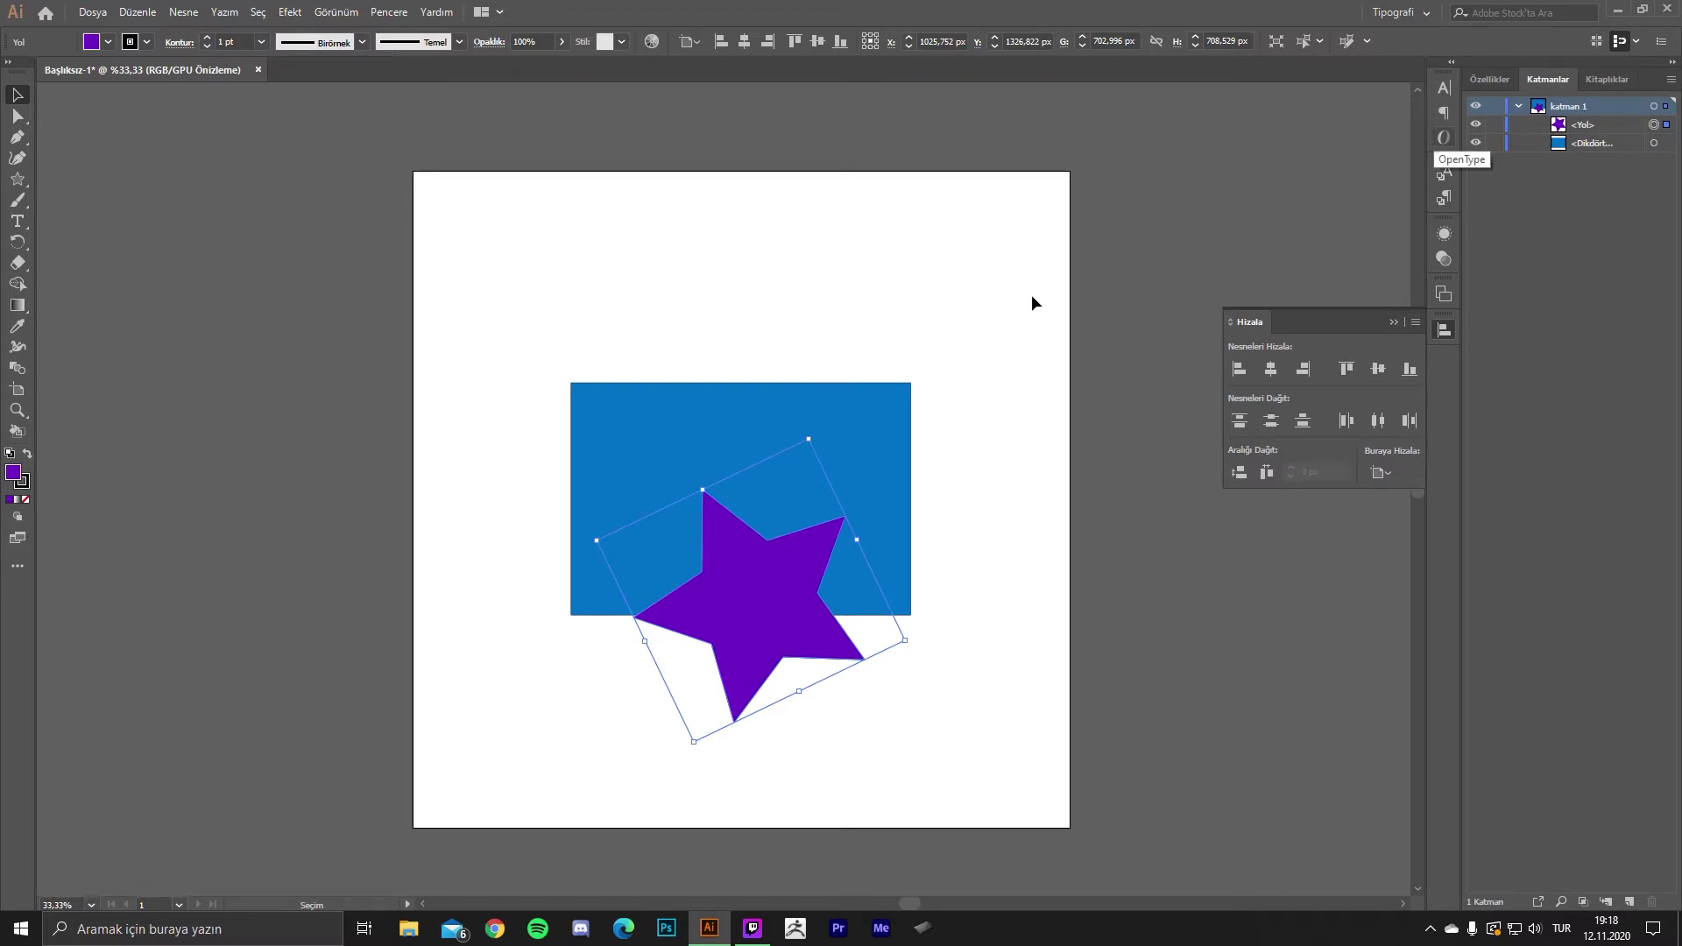
{"action": "left_click_drag", "start_coordinate": [853, 417], "coordinate": [993, 218]}
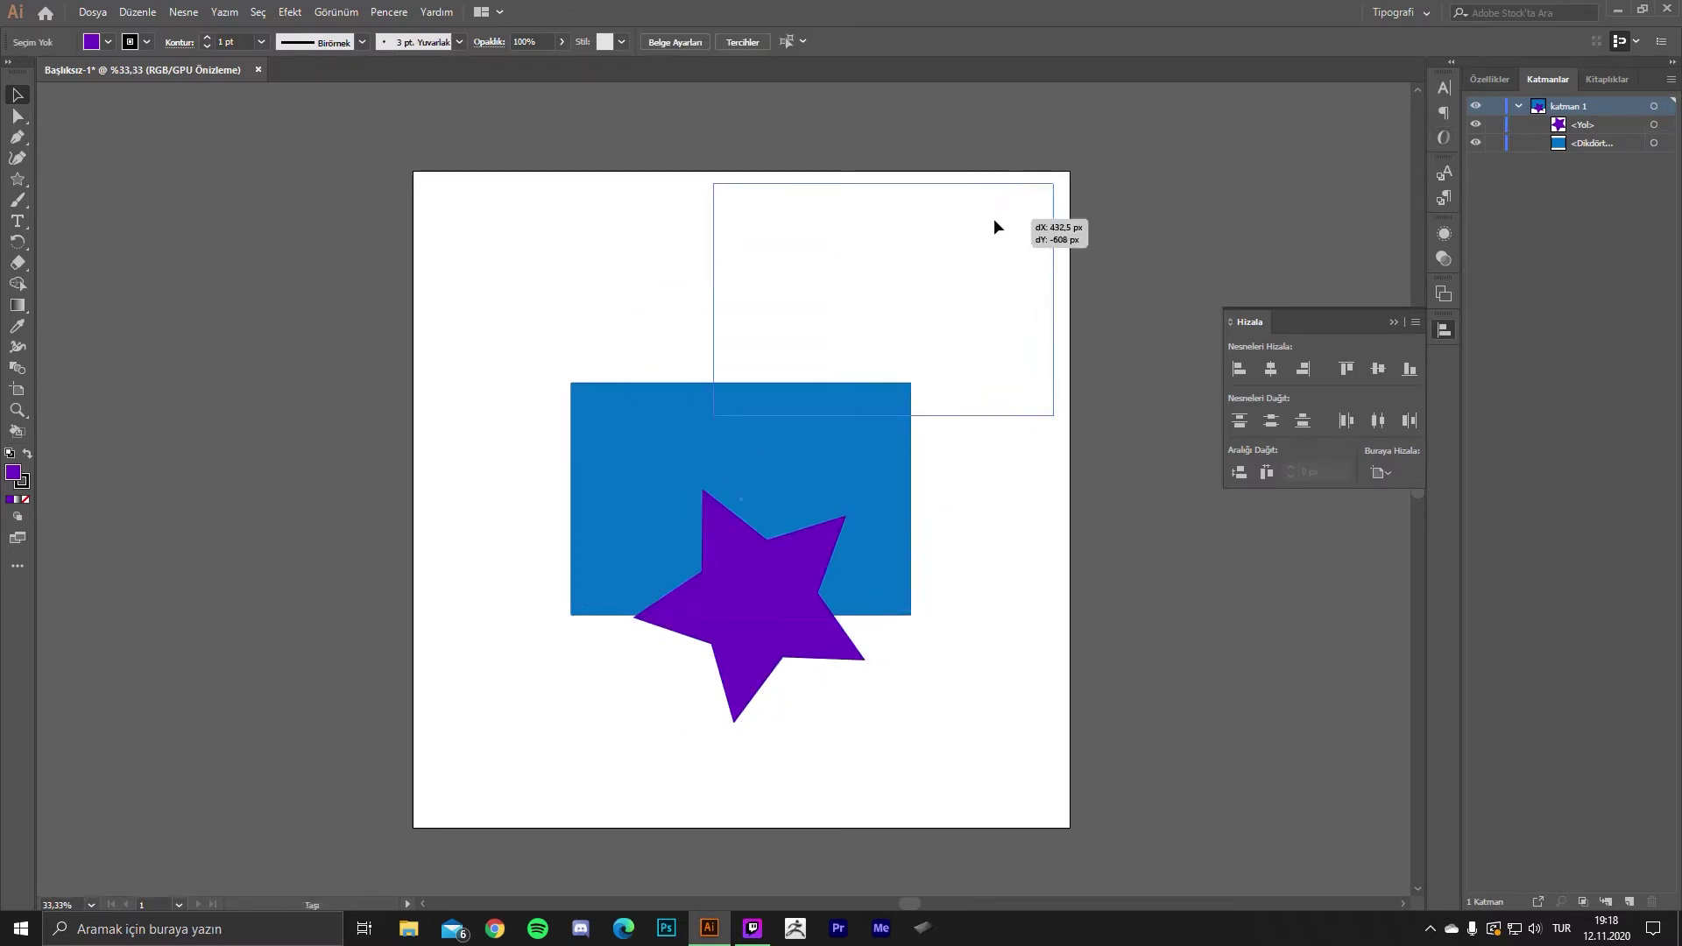
{"action": "left_click_drag", "start_coordinate": [738, 585], "coordinate": [520, 542]}
{"action": "left_click_drag", "start_coordinate": [777, 381], "coordinate": [626, 447]}
{"action": "key", "text": "a"}
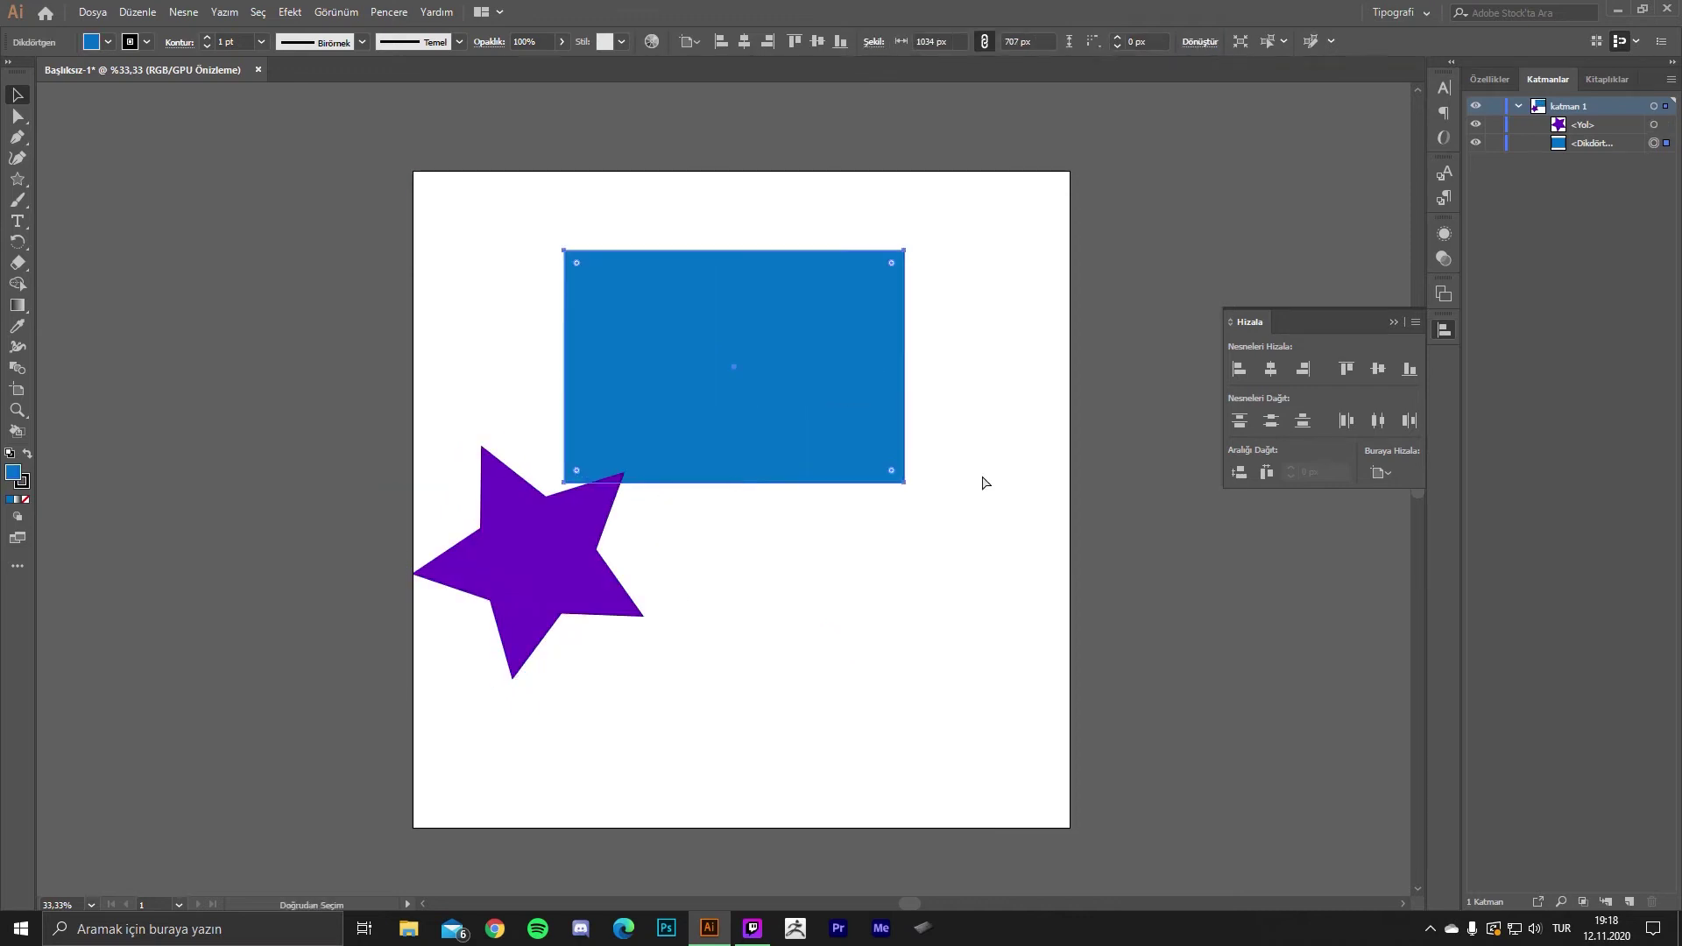
{"action": "key", "text": "v"}
{"action": "key", "text": "ctrl+z"}
{"action": "key", "text": "ctrl+z"}
{"action": "key", "text": "ctrl+z"}
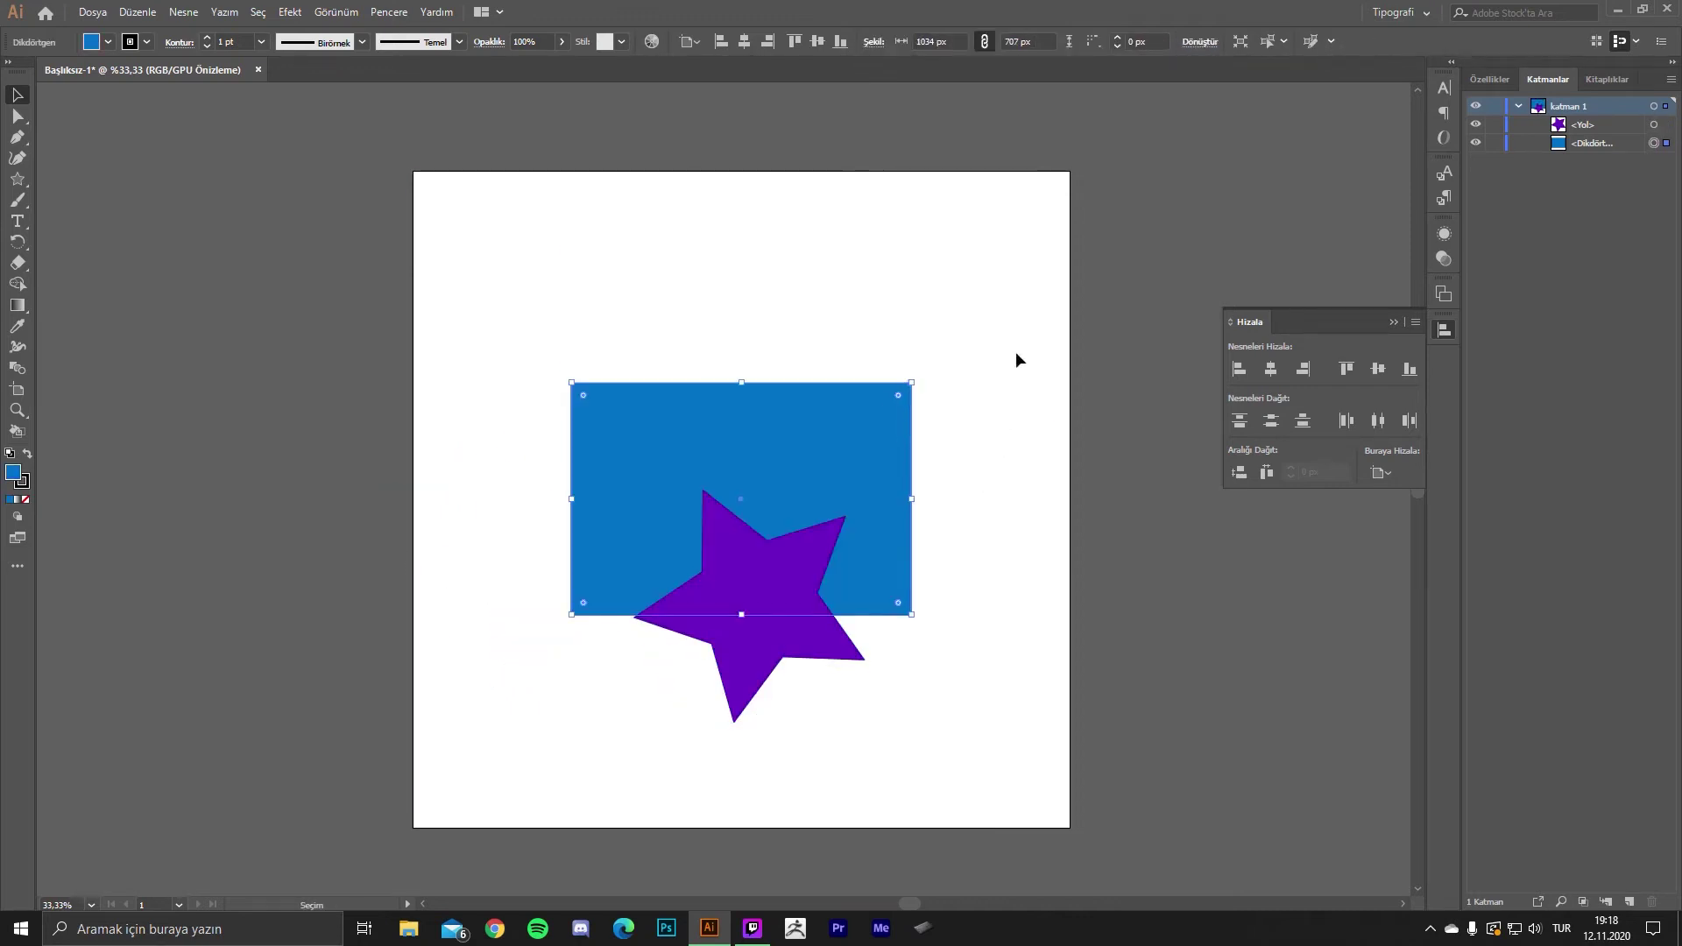
{"action": "left_click", "coordinate": [17, 263]}
{"action": "left_click_drag", "start_coordinate": [629, 402], "coordinate": [615, 387]}
{"action": "key", "text": "ctrl+z"}
{"action": "key", "text": "v"}
{"action": "left_click", "coordinate": [18, 263]}
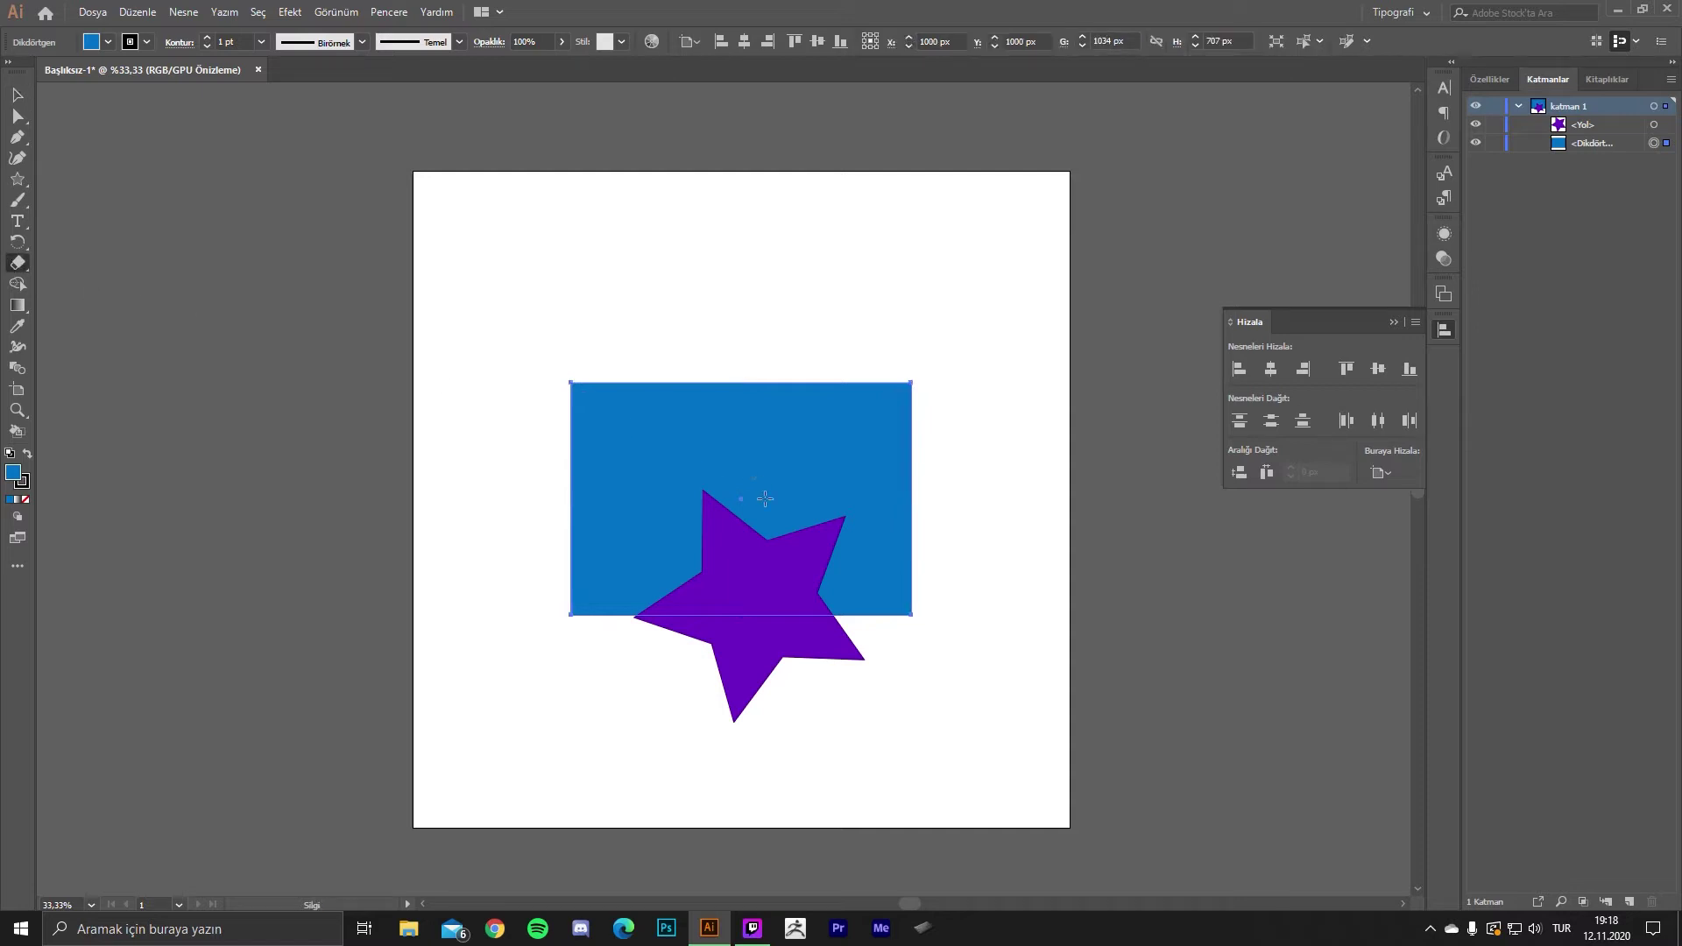
{"action": "left_click_drag", "start_coordinate": [695, 529], "coordinate": [802, 533]}
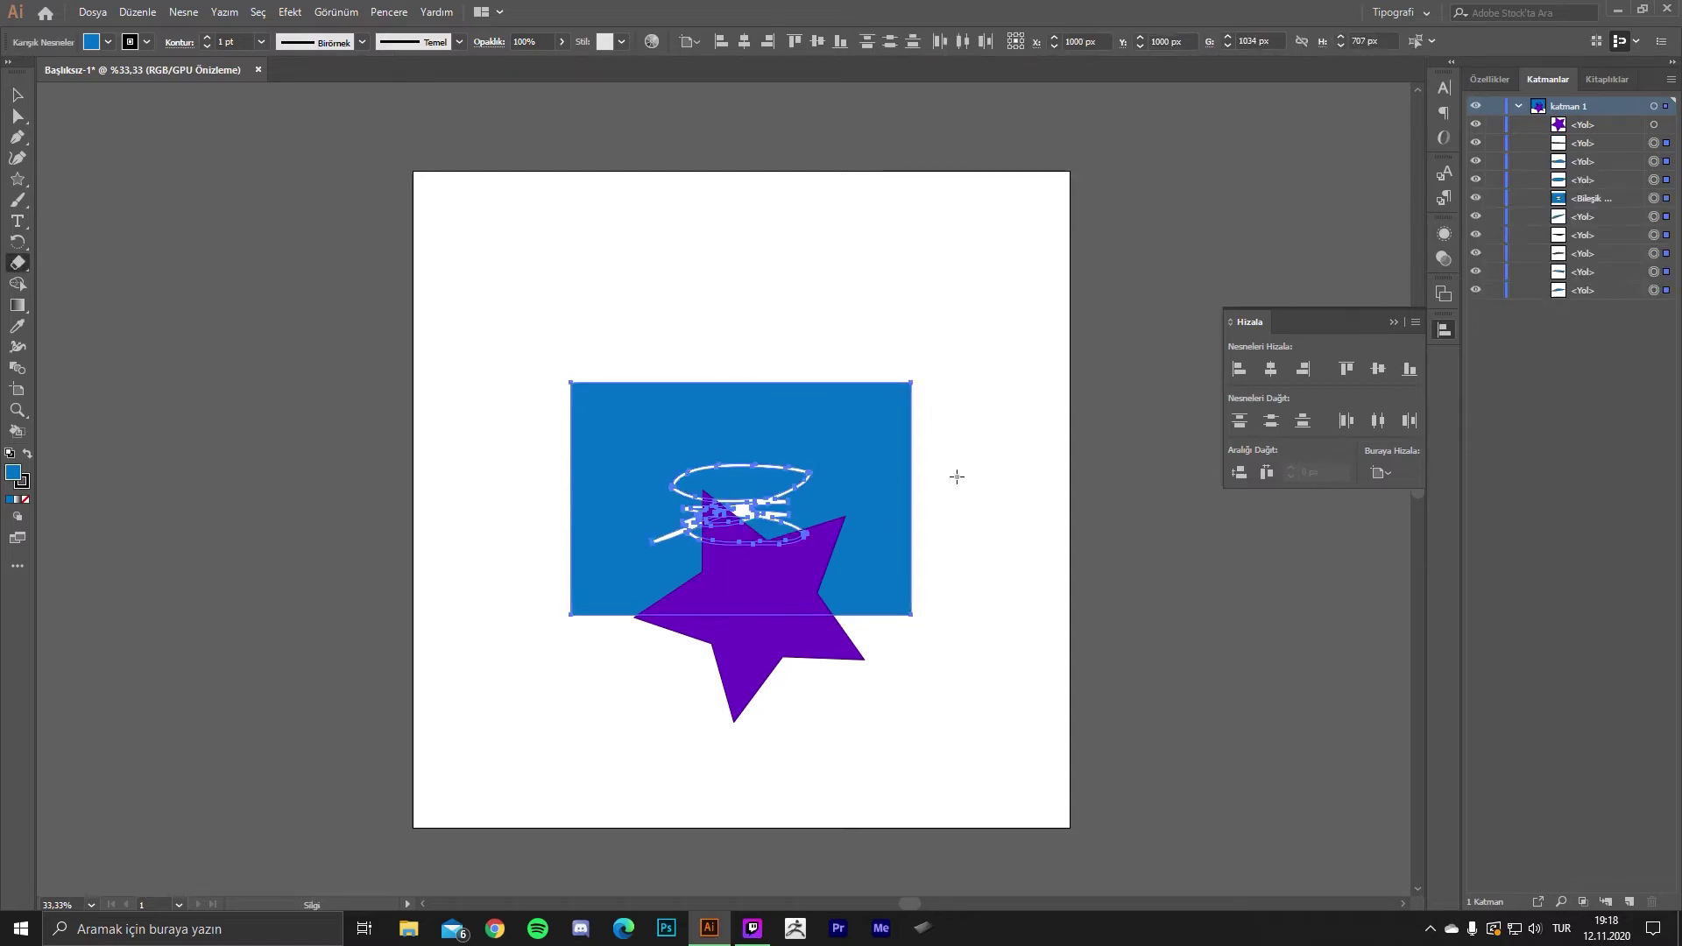
{"action": "key", "text": "v"}
{"action": "left_click", "coordinate": [990, 459]}
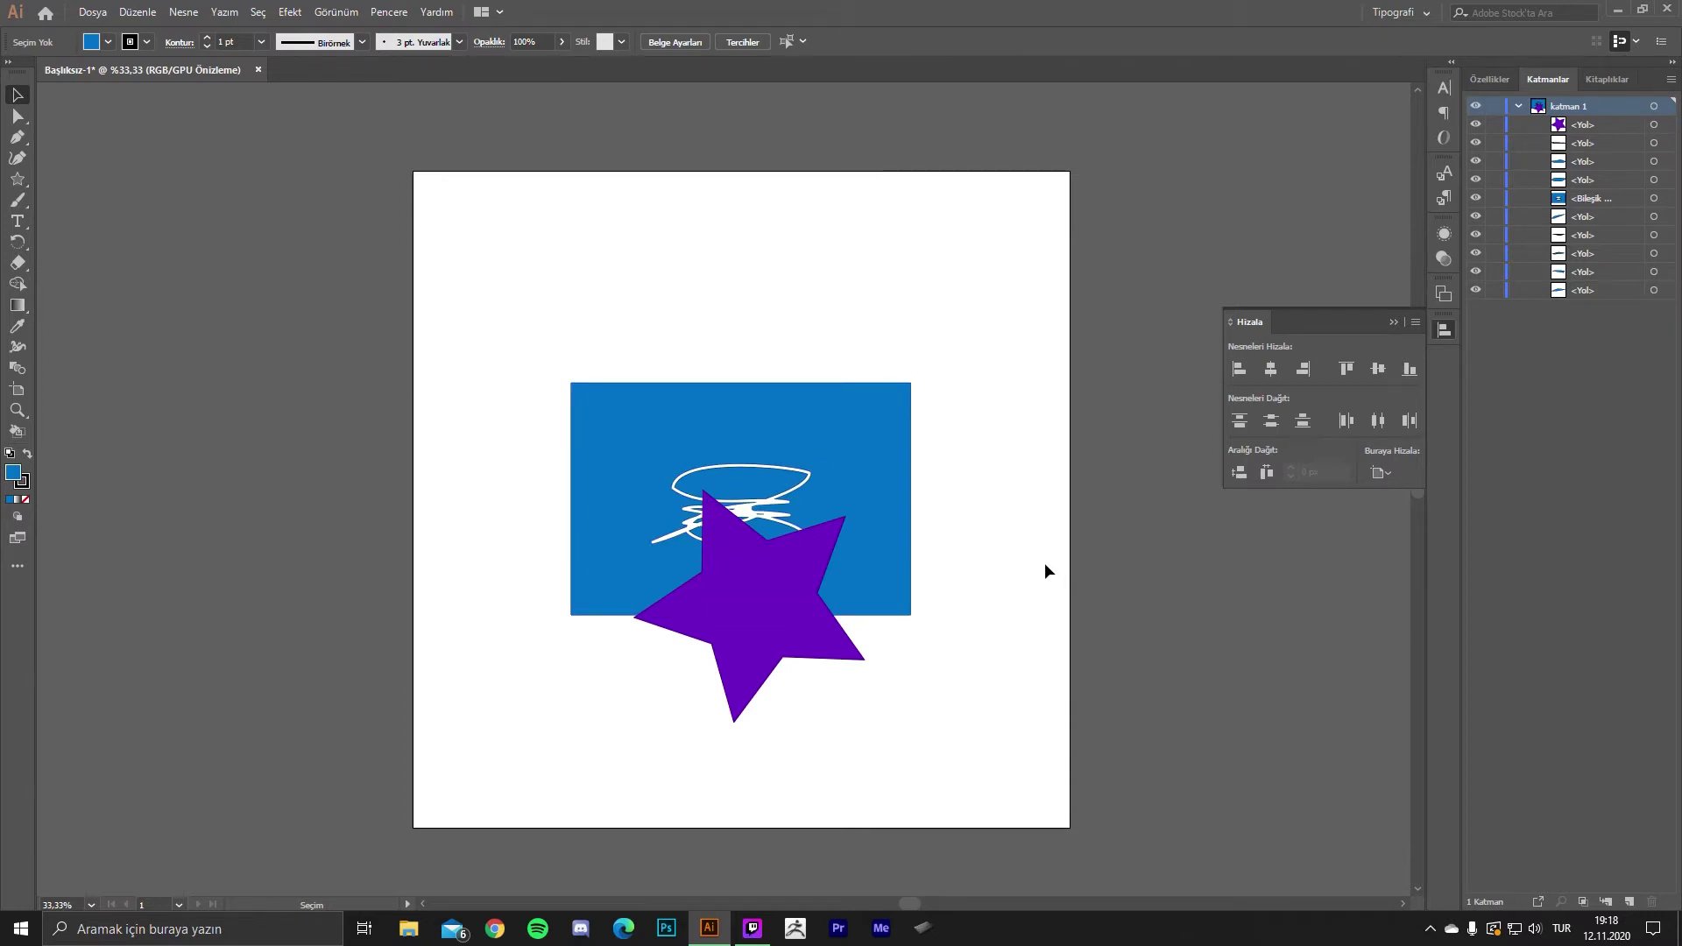
{"action": "key", "text": "ctrl+z"}
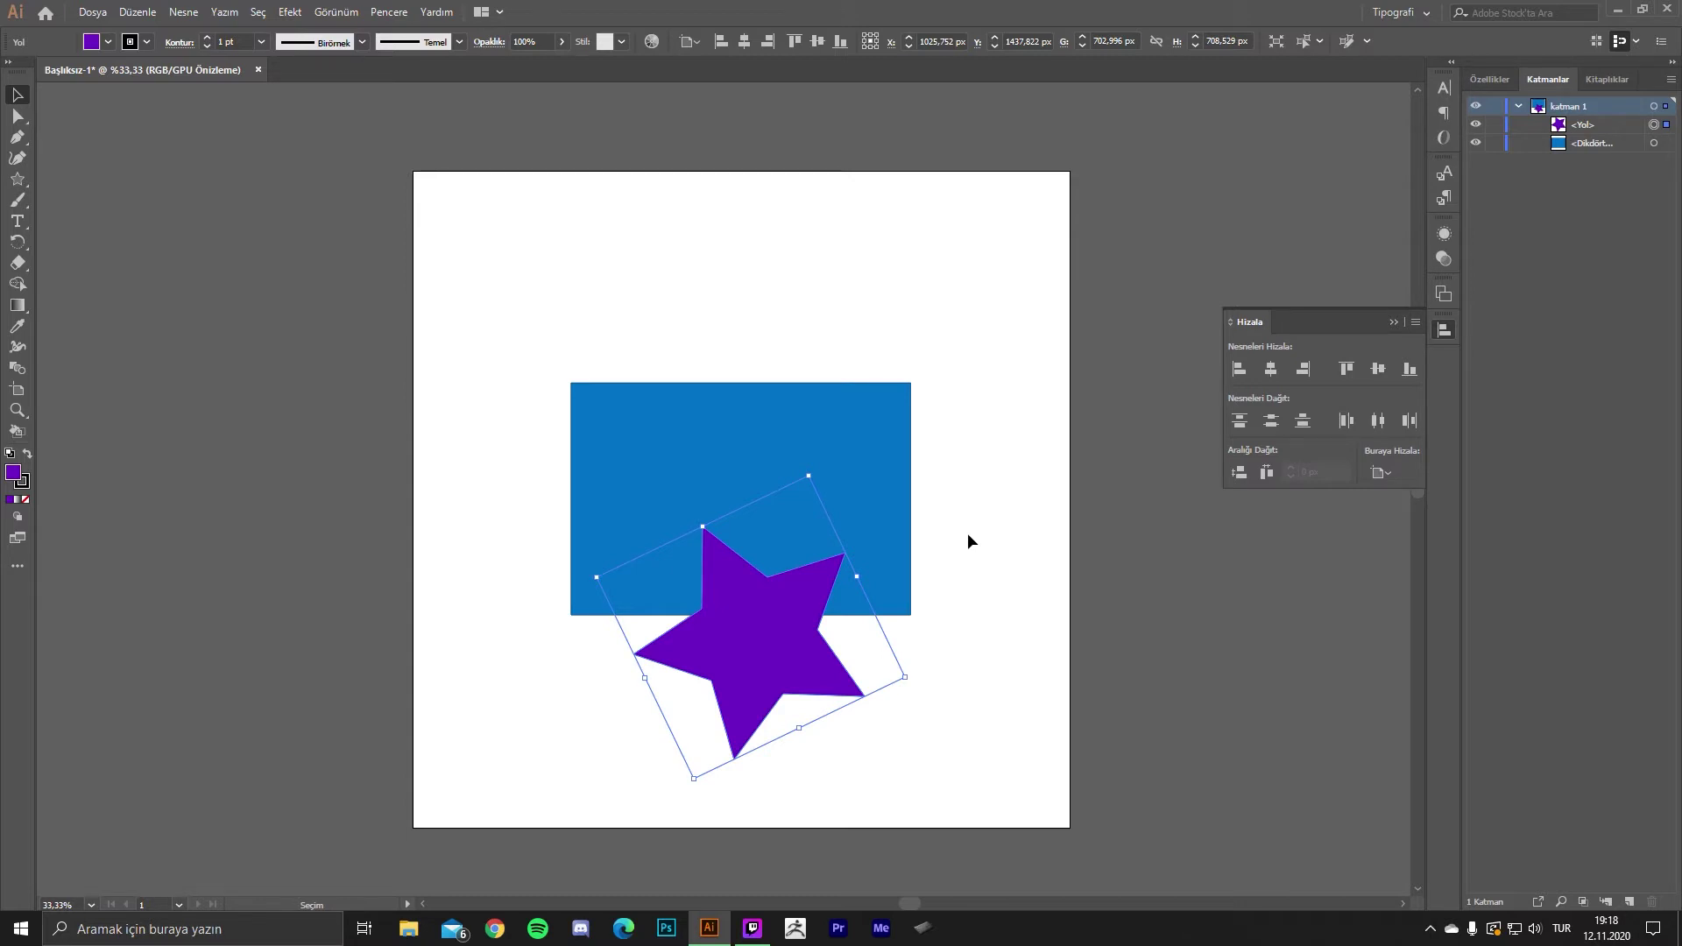
- Create layer Katman 2 and move the star's path into it
{"action": "left_click", "coordinate": [1629, 902]}
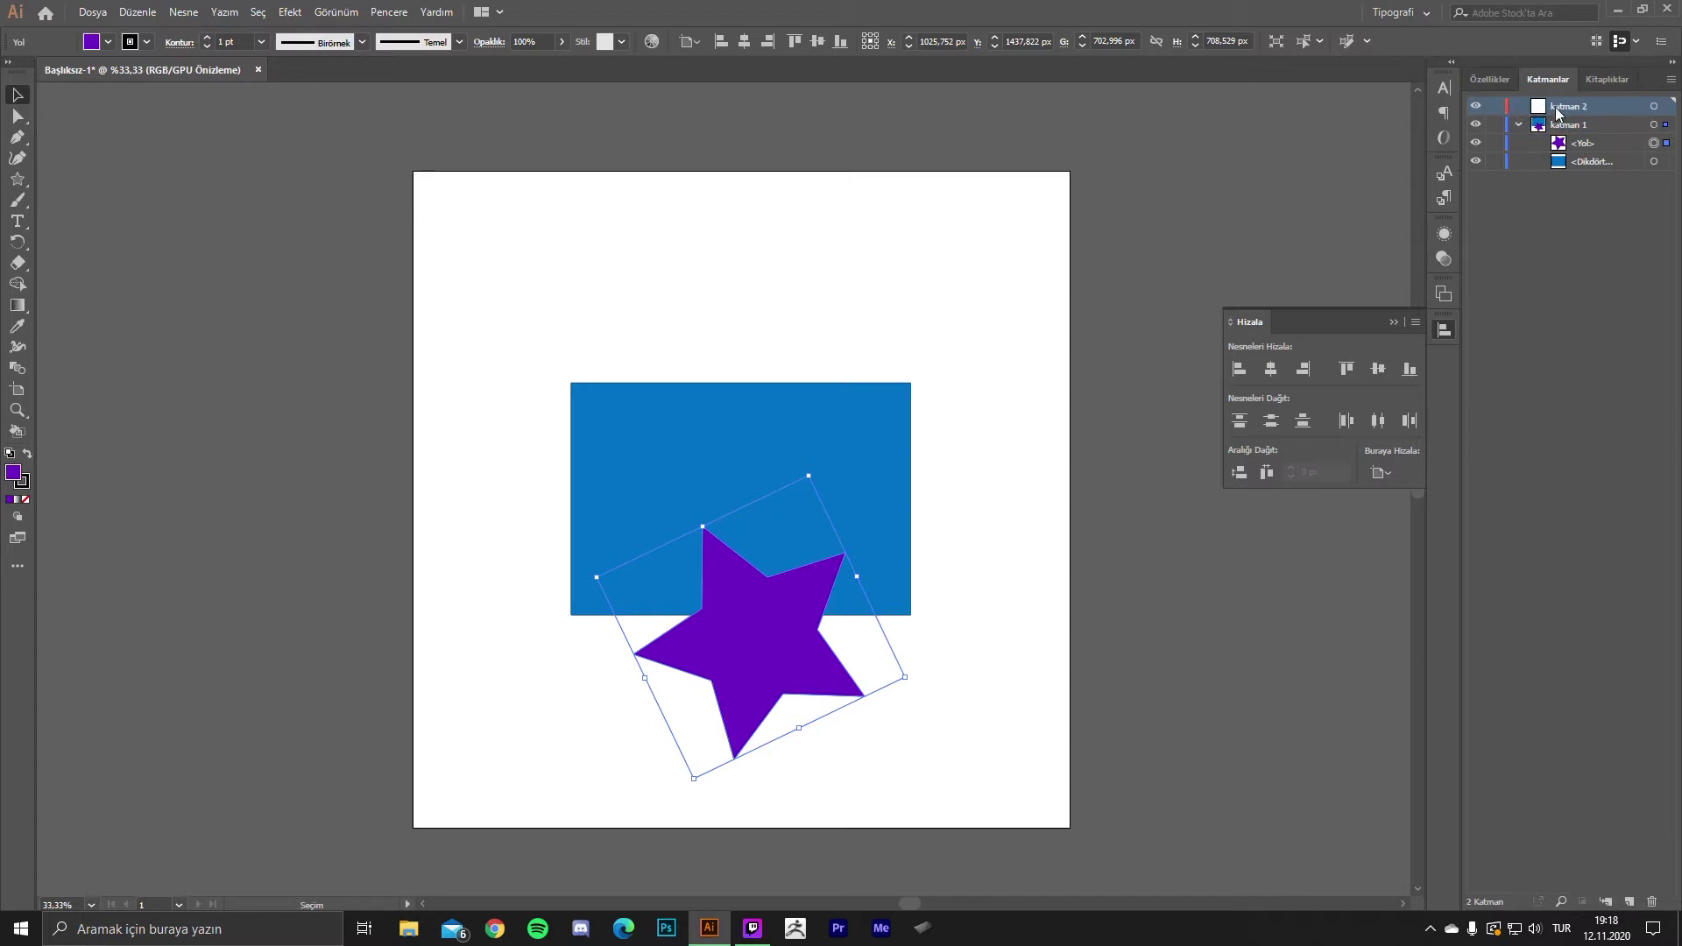
{"action": "left_click_drag", "start_coordinate": [1599, 147], "coordinate": [1580, 114]}
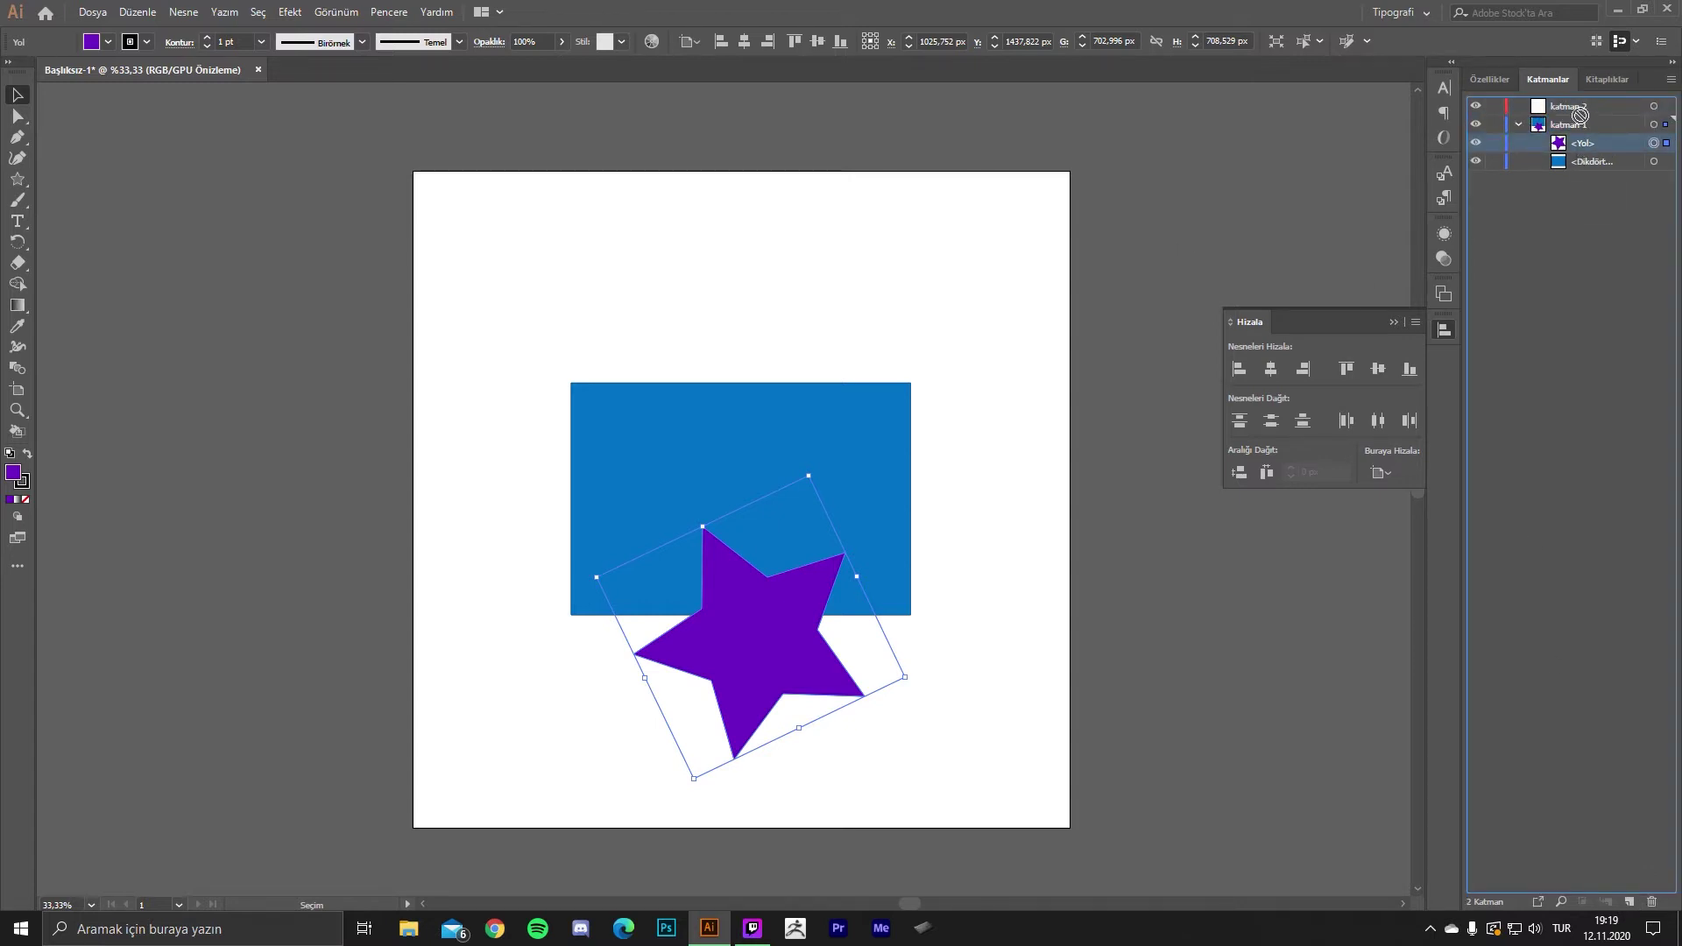
{"action": "left_click_drag", "start_coordinate": [1579, 114], "coordinate": [1572, 106]}
- Enlarge the blue rectangle to 1176.5 x 885.349 px
{"action": "left_click", "coordinate": [1005, 294]}
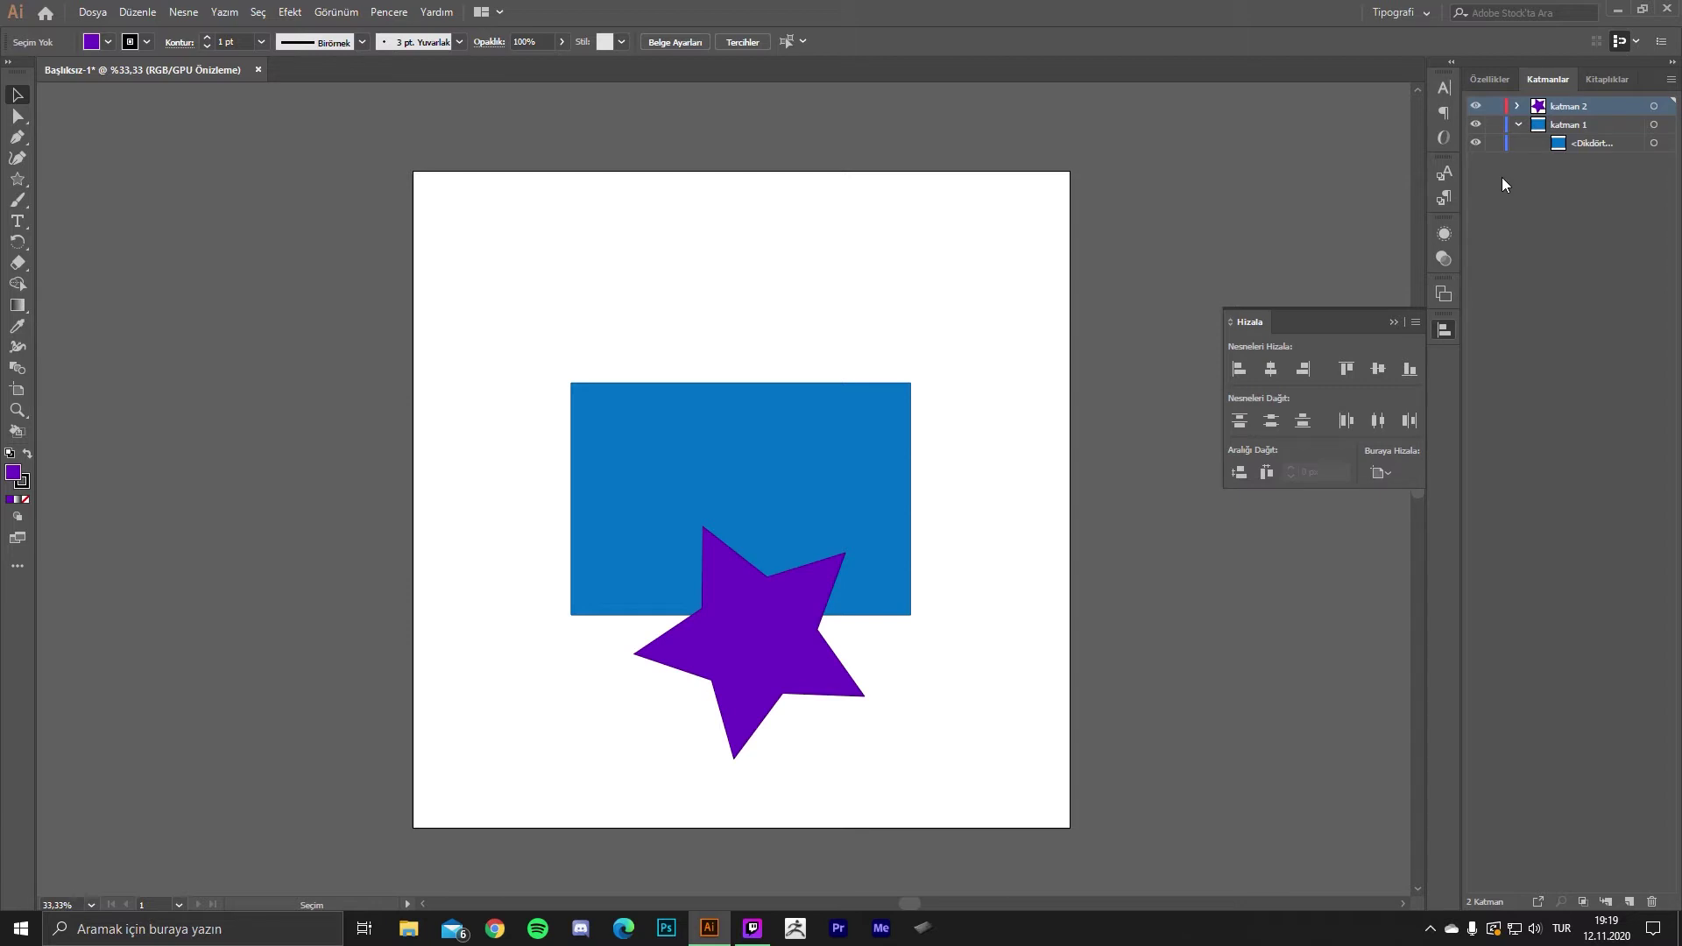
{"action": "left_click", "coordinate": [864, 436]}
{"action": "mouse_move", "coordinate": [911, 499]}
{"action": "left_mouse_down"}
{"action": "mouse_move", "coordinate": [879, 504]}
{"action": "mouse_move", "coordinate": [1070, 503]}
{"action": "mouse_move", "coordinate": [827, 500]}
{"action": "left_mouse_up"}
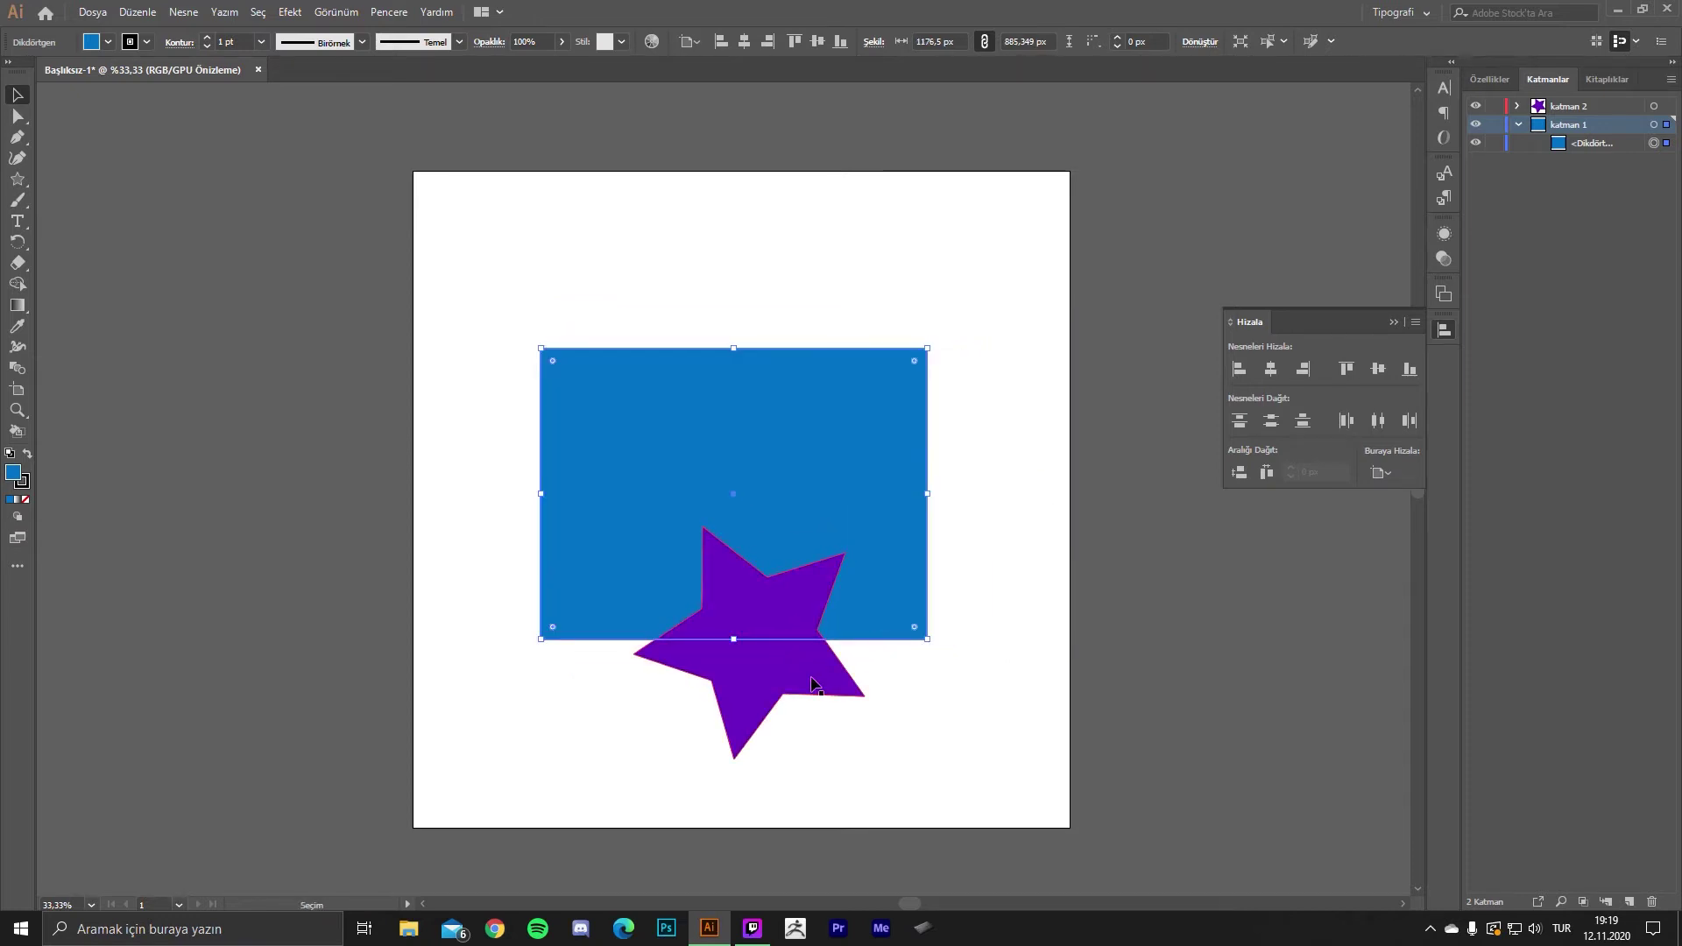
- Expand both layers and drag the purple star about 113 px up into the rectangle
{"action": "left_click", "coordinate": [771, 648]}
{"action": "left_click", "coordinate": [872, 460]}
{"action": "key", "text": "a"}
{"action": "key", "text": "ctrl+t"}
{"action": "left_click", "coordinate": [1098, 401]}
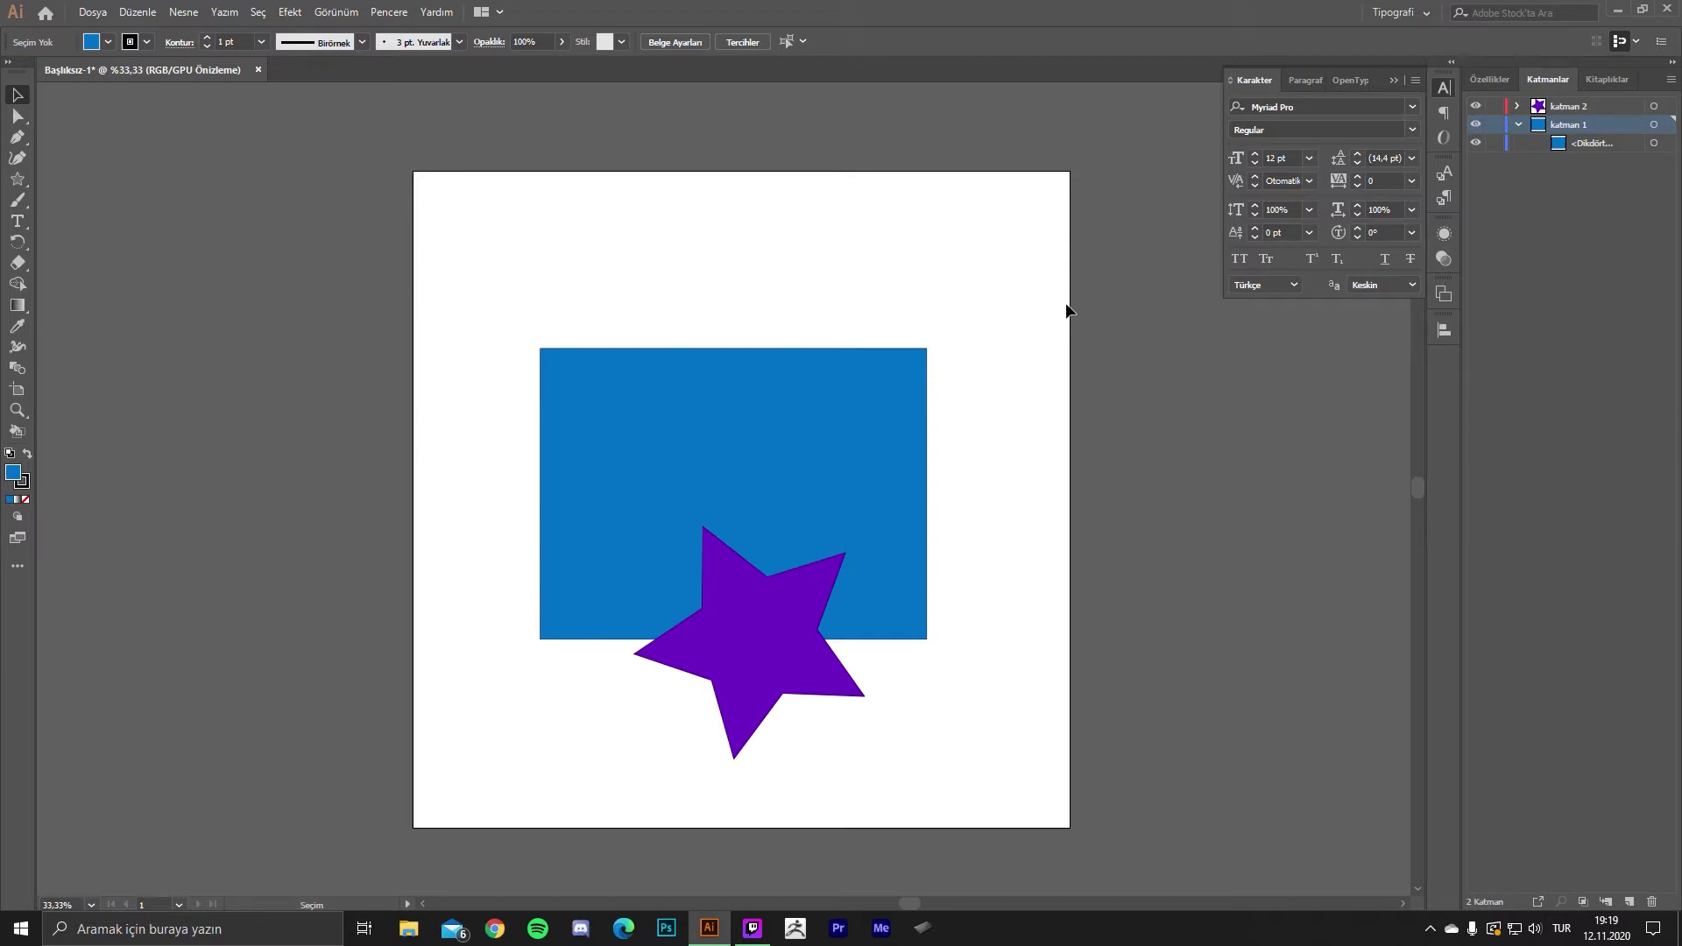
{"action": "left_click", "coordinate": [1518, 125]}
{"action": "left_click", "coordinate": [1518, 106]}
{"action": "left_click", "coordinate": [1518, 143]}
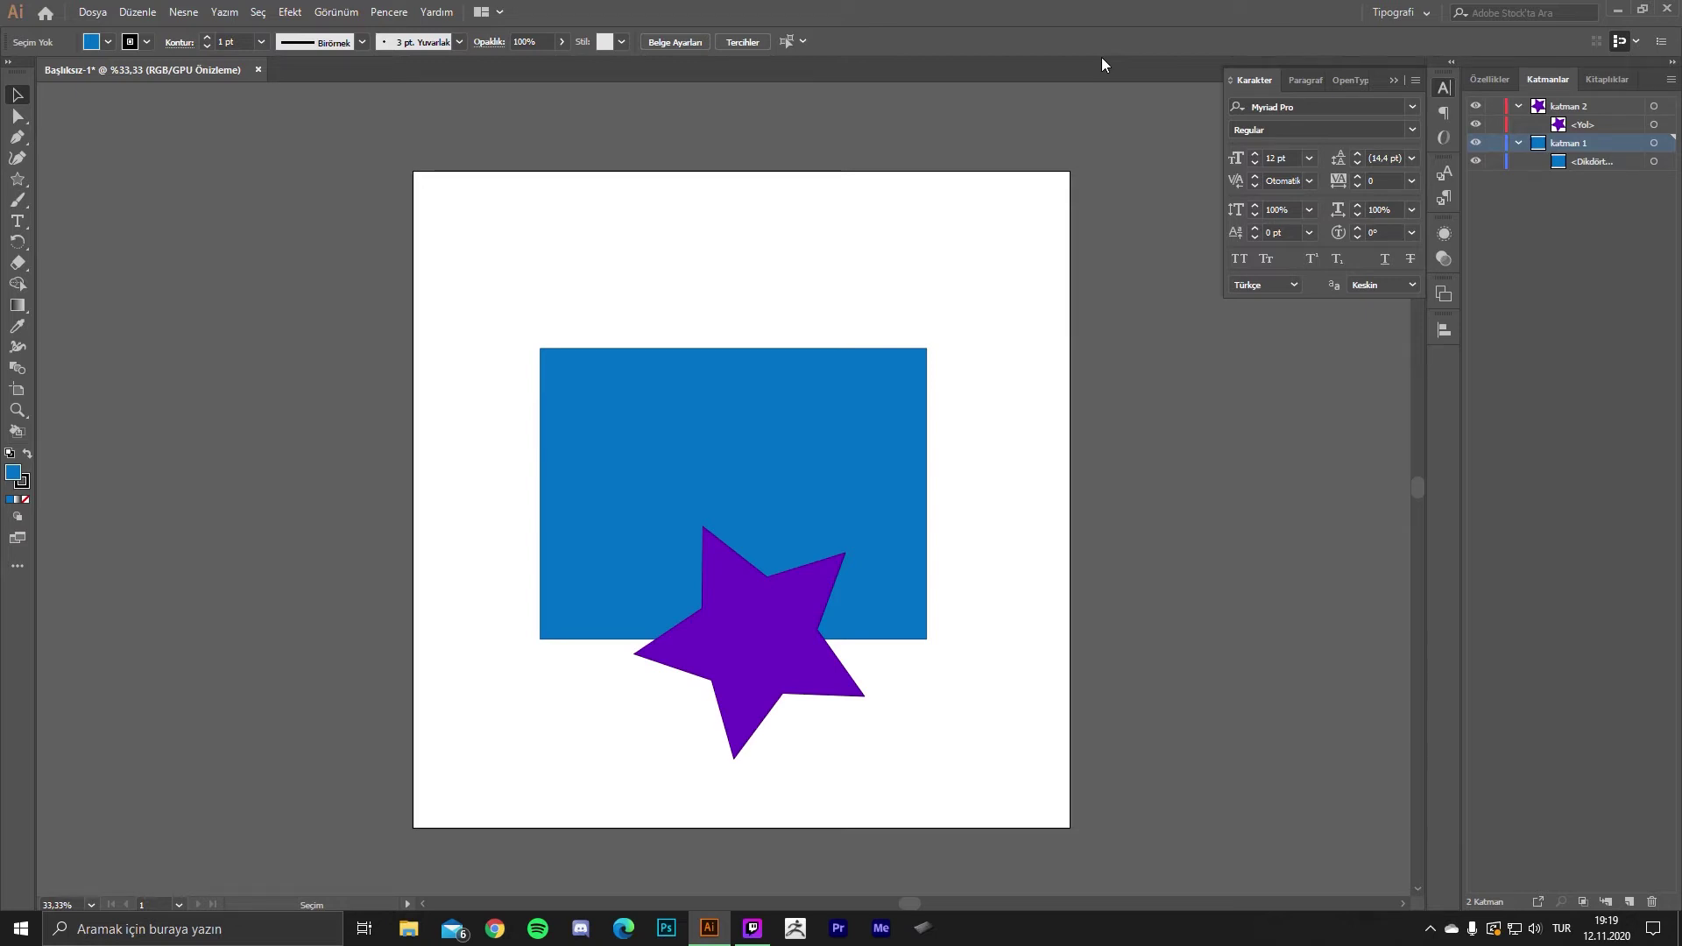
{"action": "left_click_drag", "start_coordinate": [758, 634], "coordinate": [738, 535]}
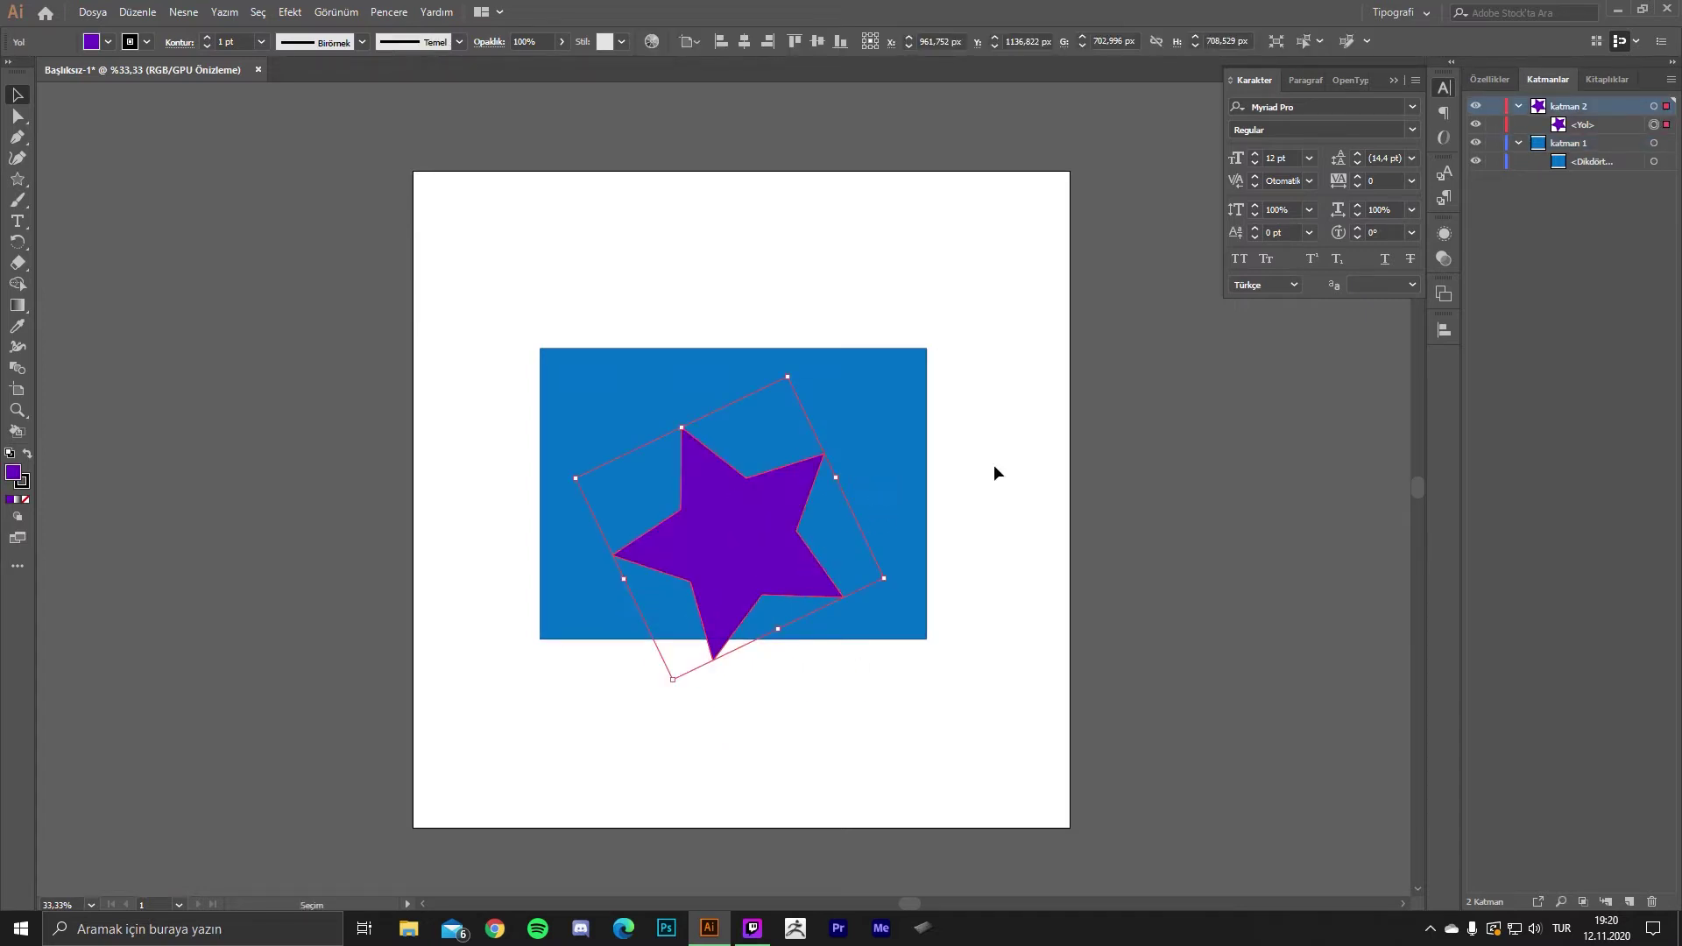
- Open the Pathfinder panel and dock it with the other panels
{"action": "left_click", "coordinate": [987, 386]}
{"action": "left_click", "coordinate": [388, 12]}
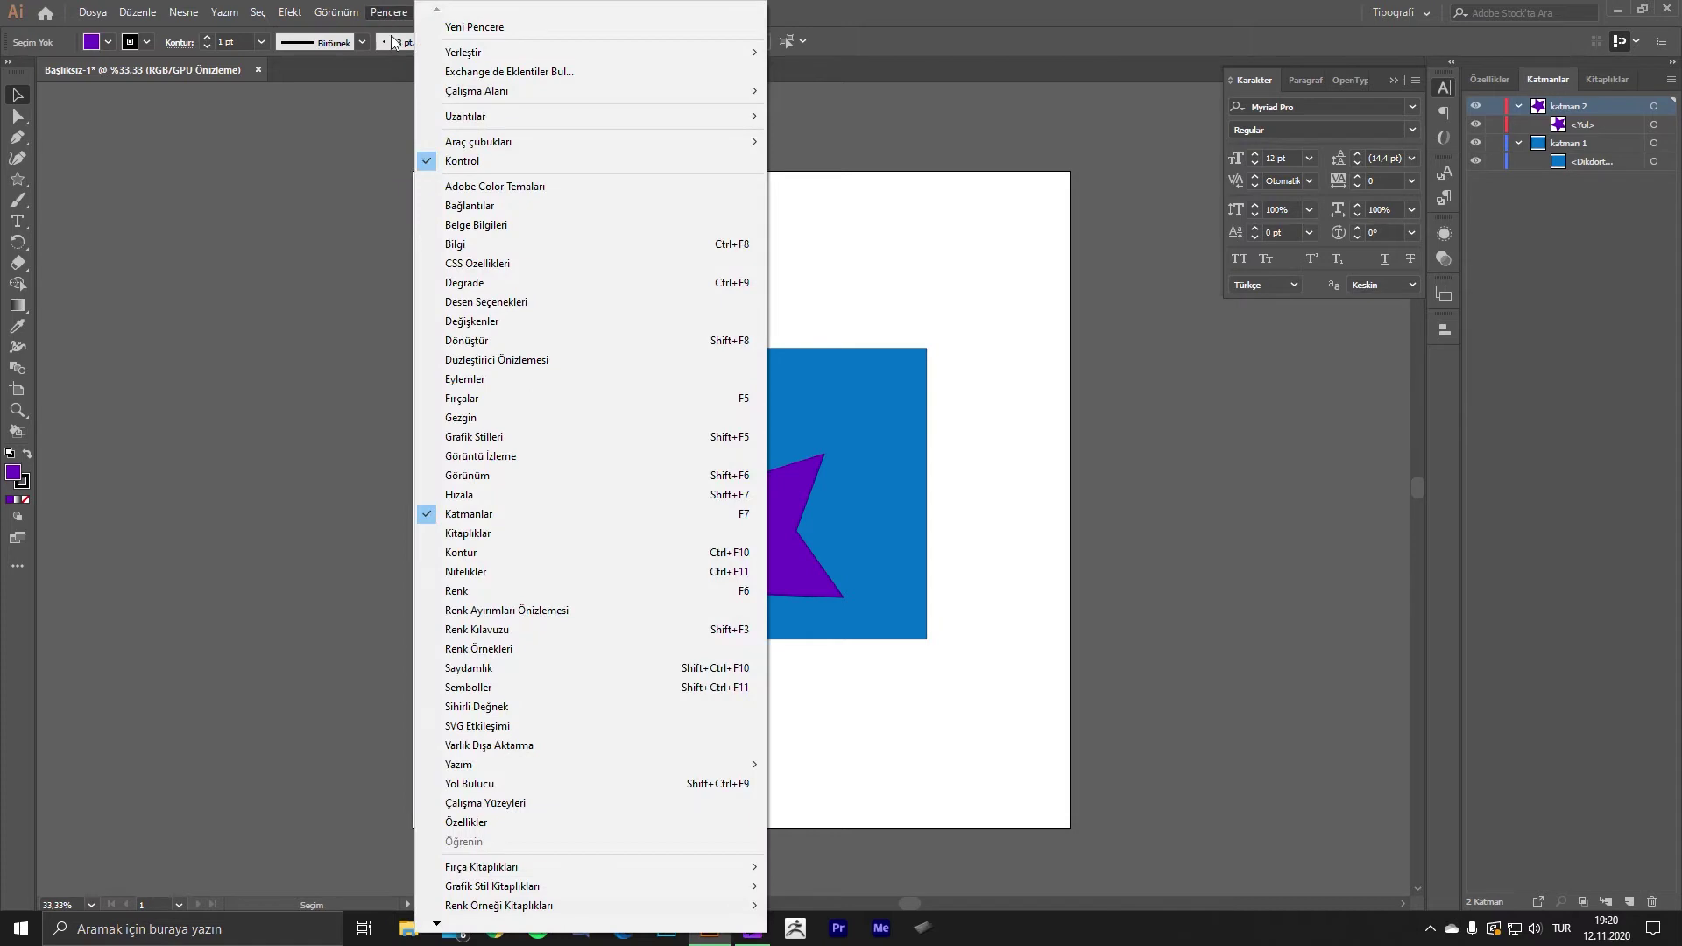
{"action": "left_click", "coordinate": [606, 785]}
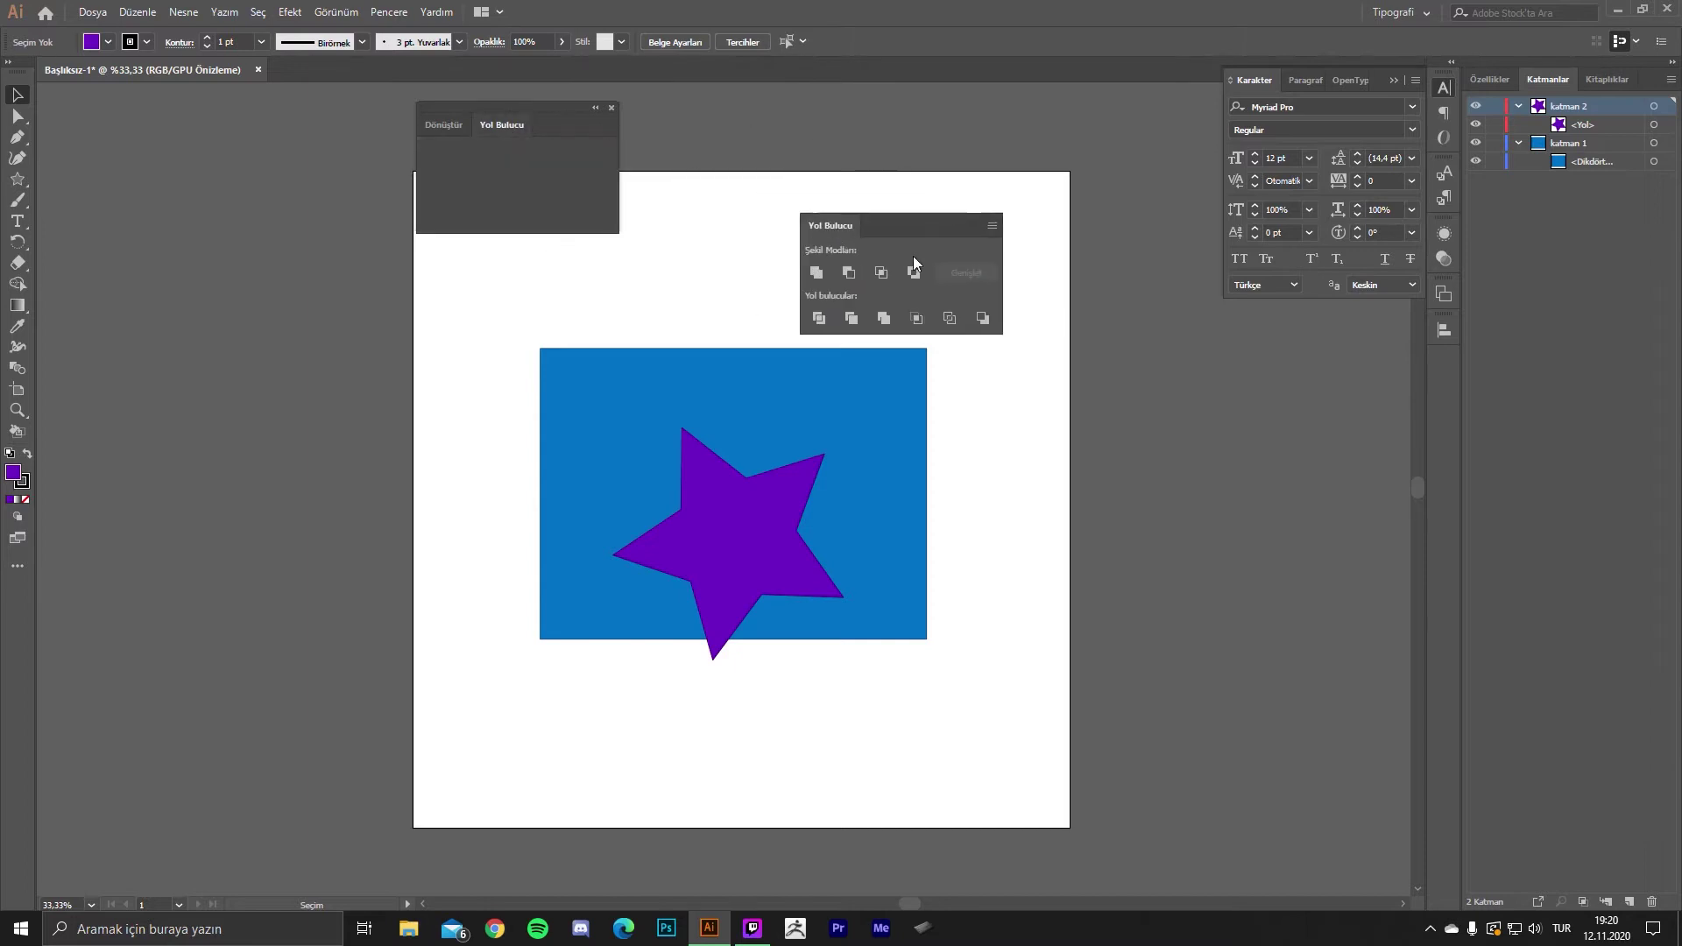
{"action": "left_click_drag", "start_coordinate": [505, 131], "coordinate": [1448, 380]}
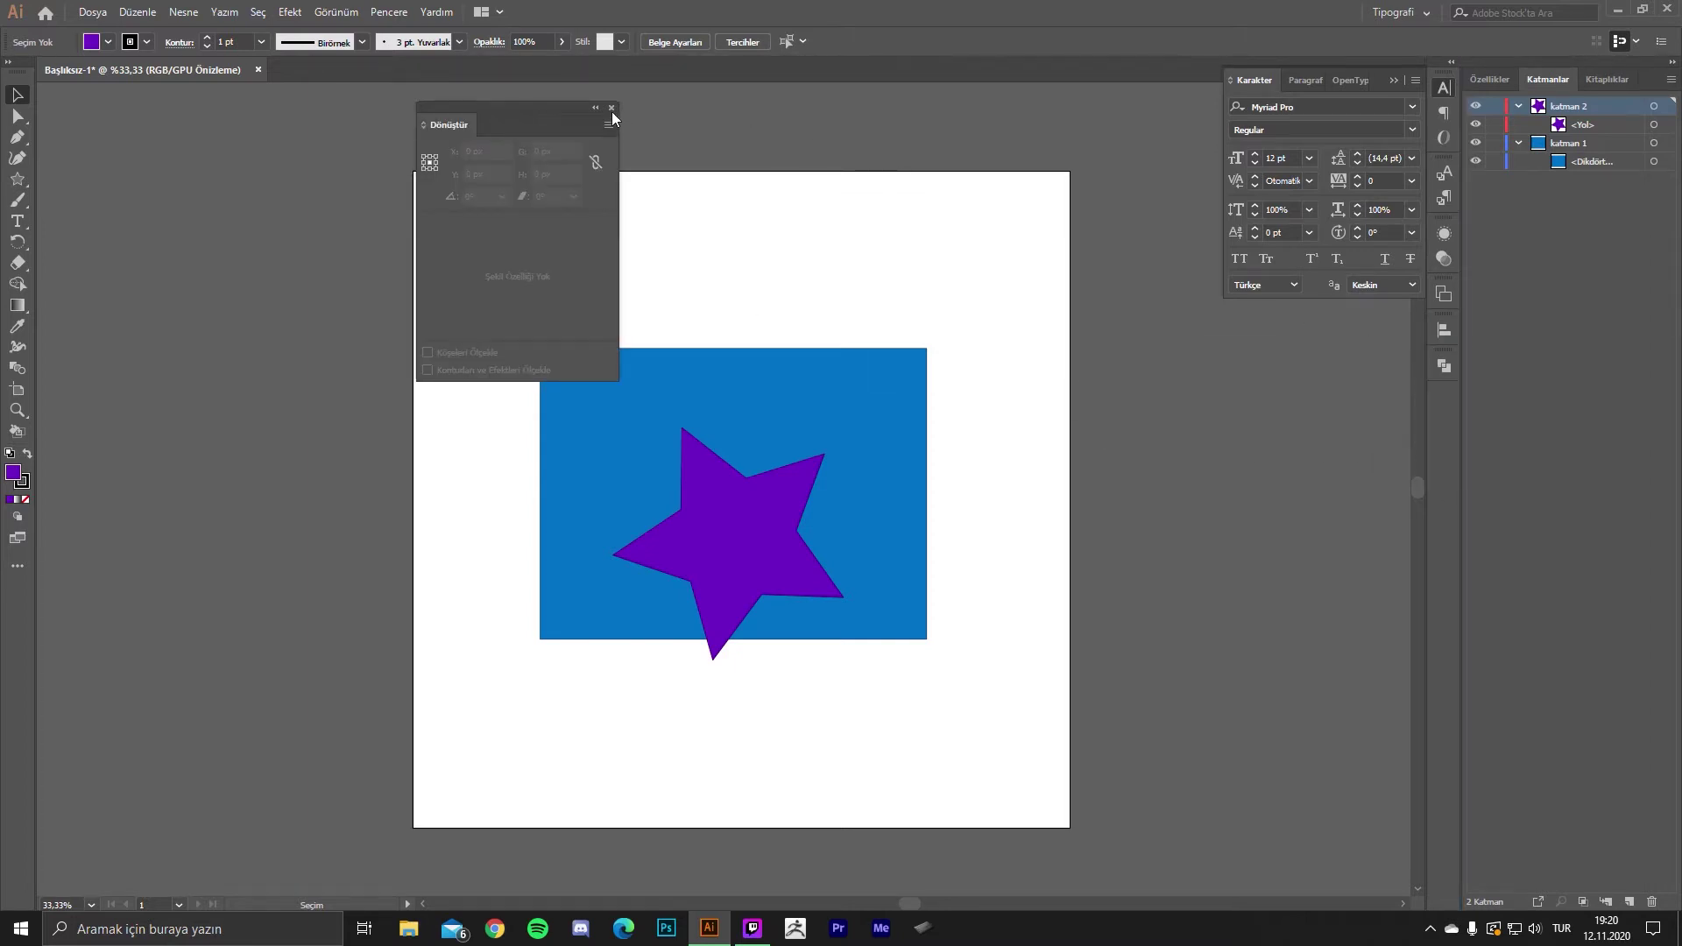
{"action": "left_click", "coordinate": [611, 108]}
{"action": "left_click", "coordinate": [1444, 366]}
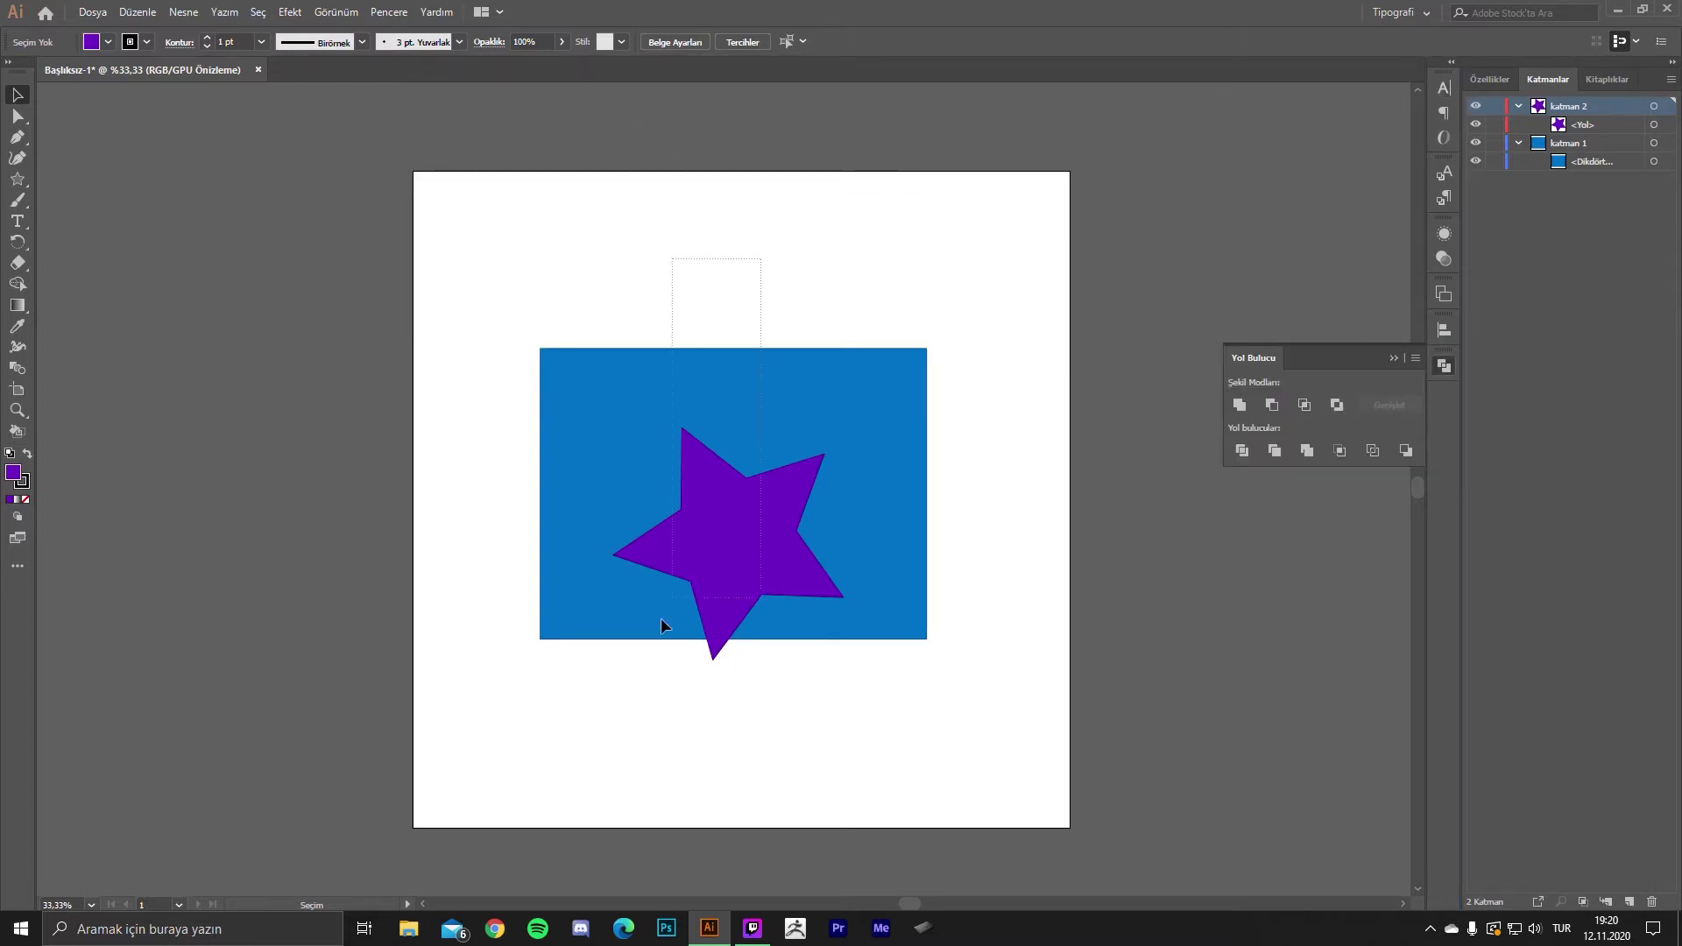
- Lower the star across the rectangle's bottom edge and try Pathfinder Unite, then undo
{"action": "left_click_drag", "start_coordinate": [764, 261], "coordinate": [575, 664]}
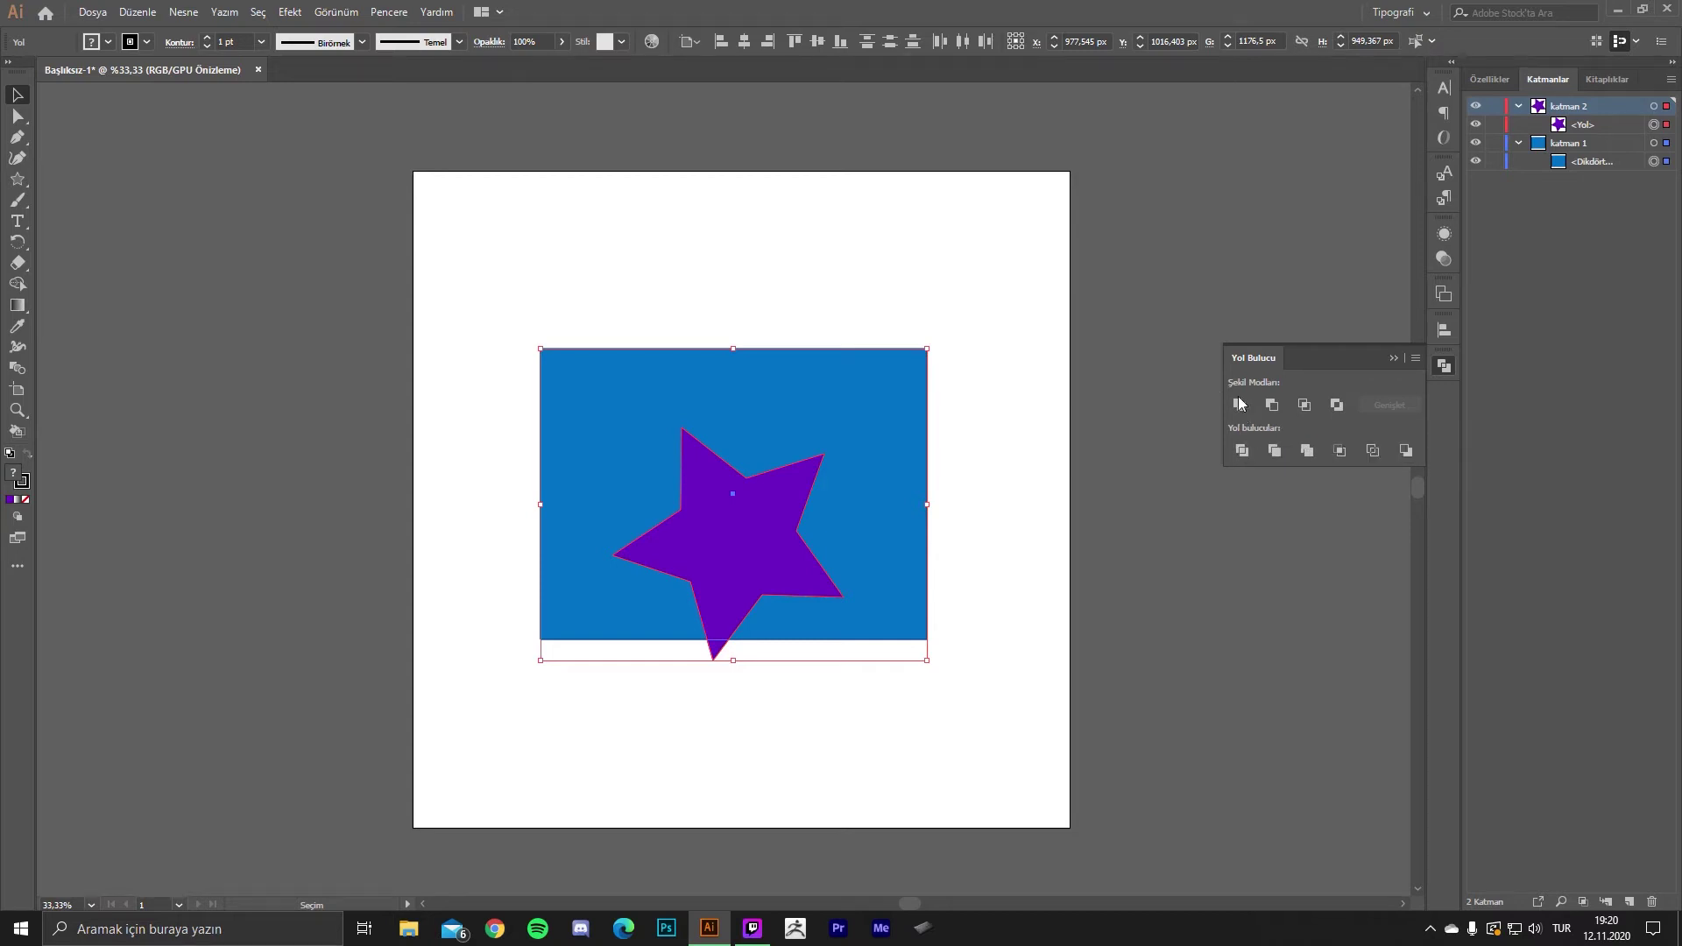
{"action": "left_click_drag", "start_coordinate": [742, 553], "coordinate": [749, 644]}
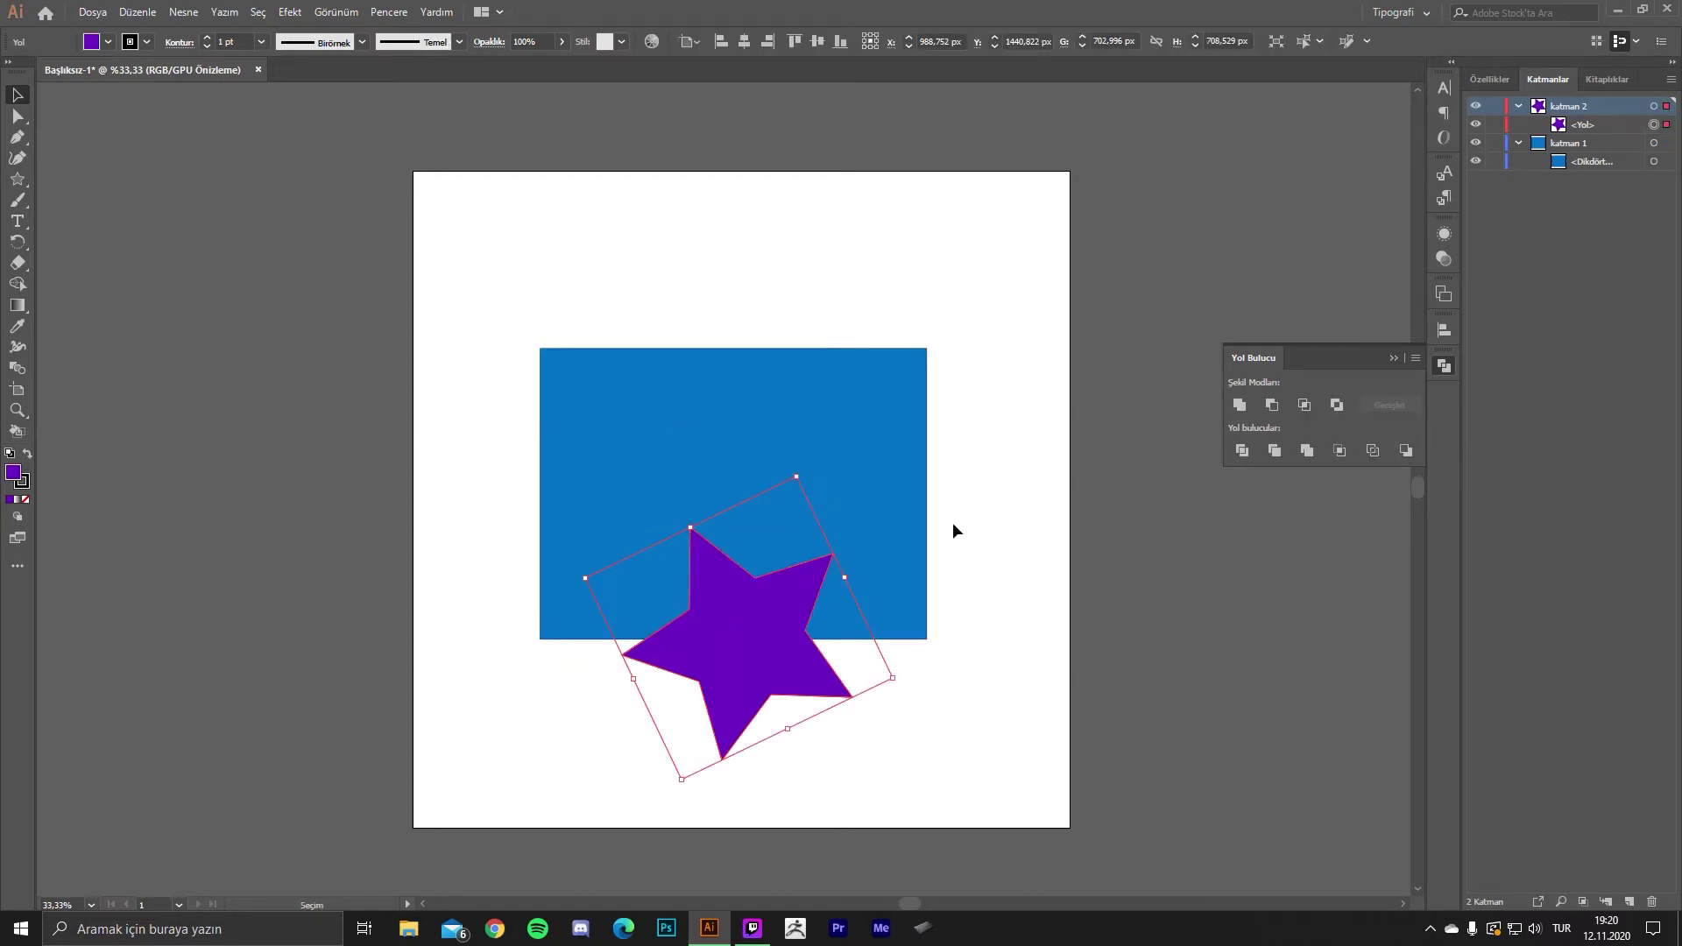
{"action": "left_click_drag", "start_coordinate": [687, 706], "coordinate": [789, 614]}
{"action": "left_click", "coordinate": [1239, 406]}
{"action": "left_click", "coordinate": [985, 503]}
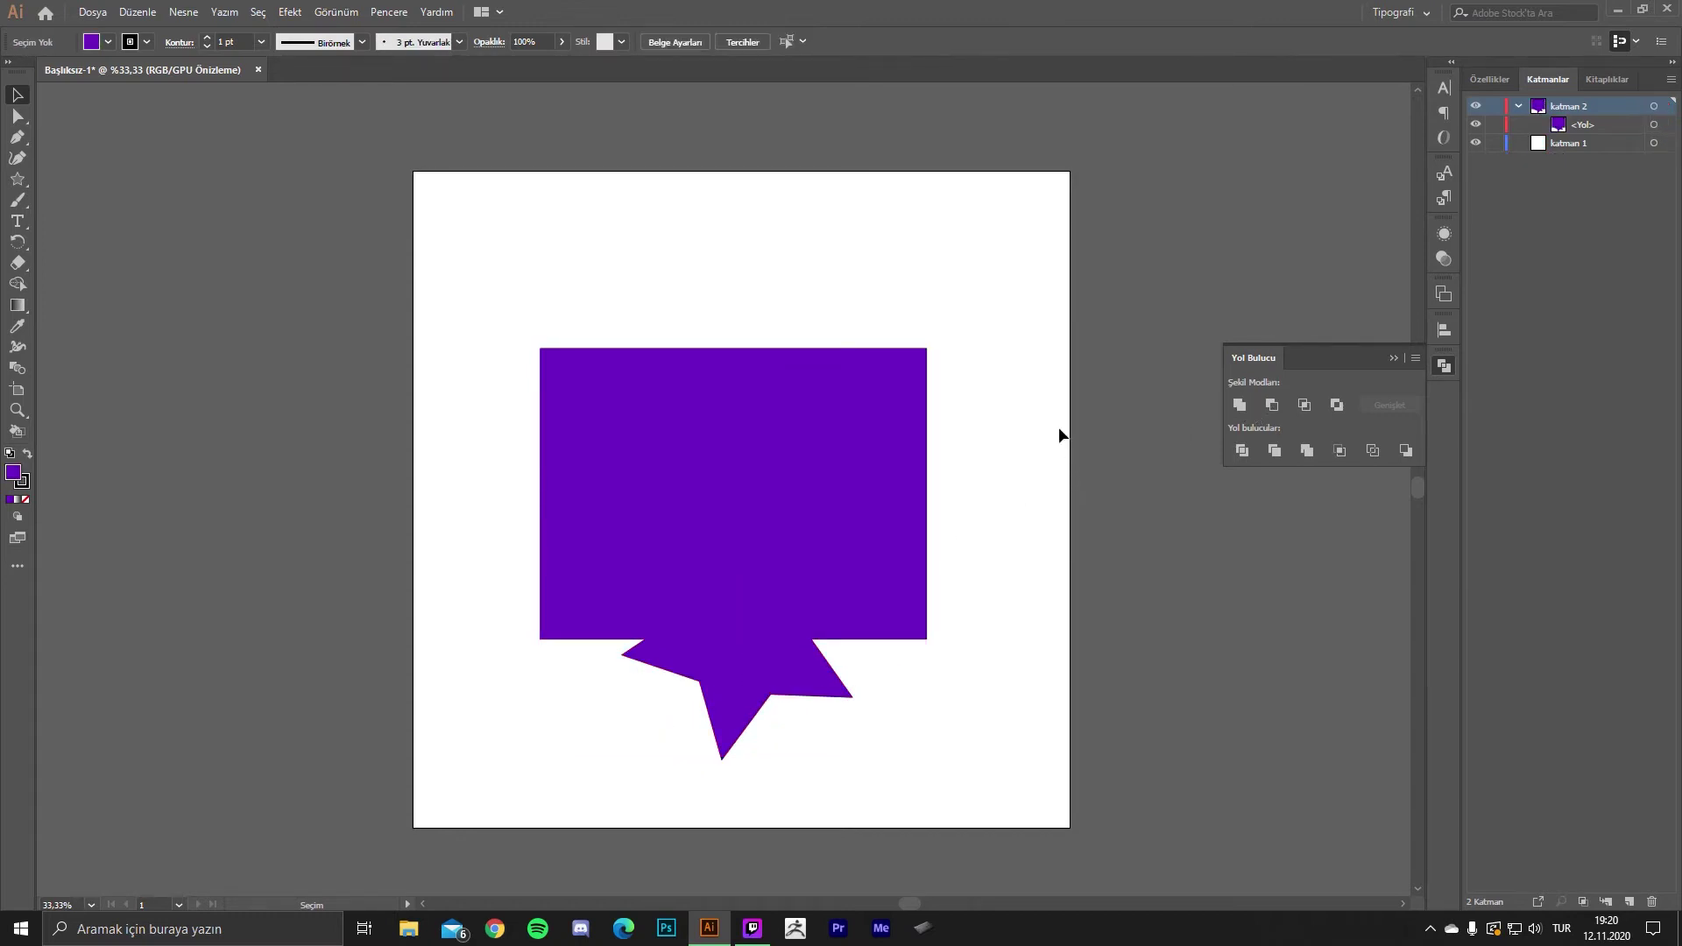
{"action": "key", "text": "ctrl+z"}
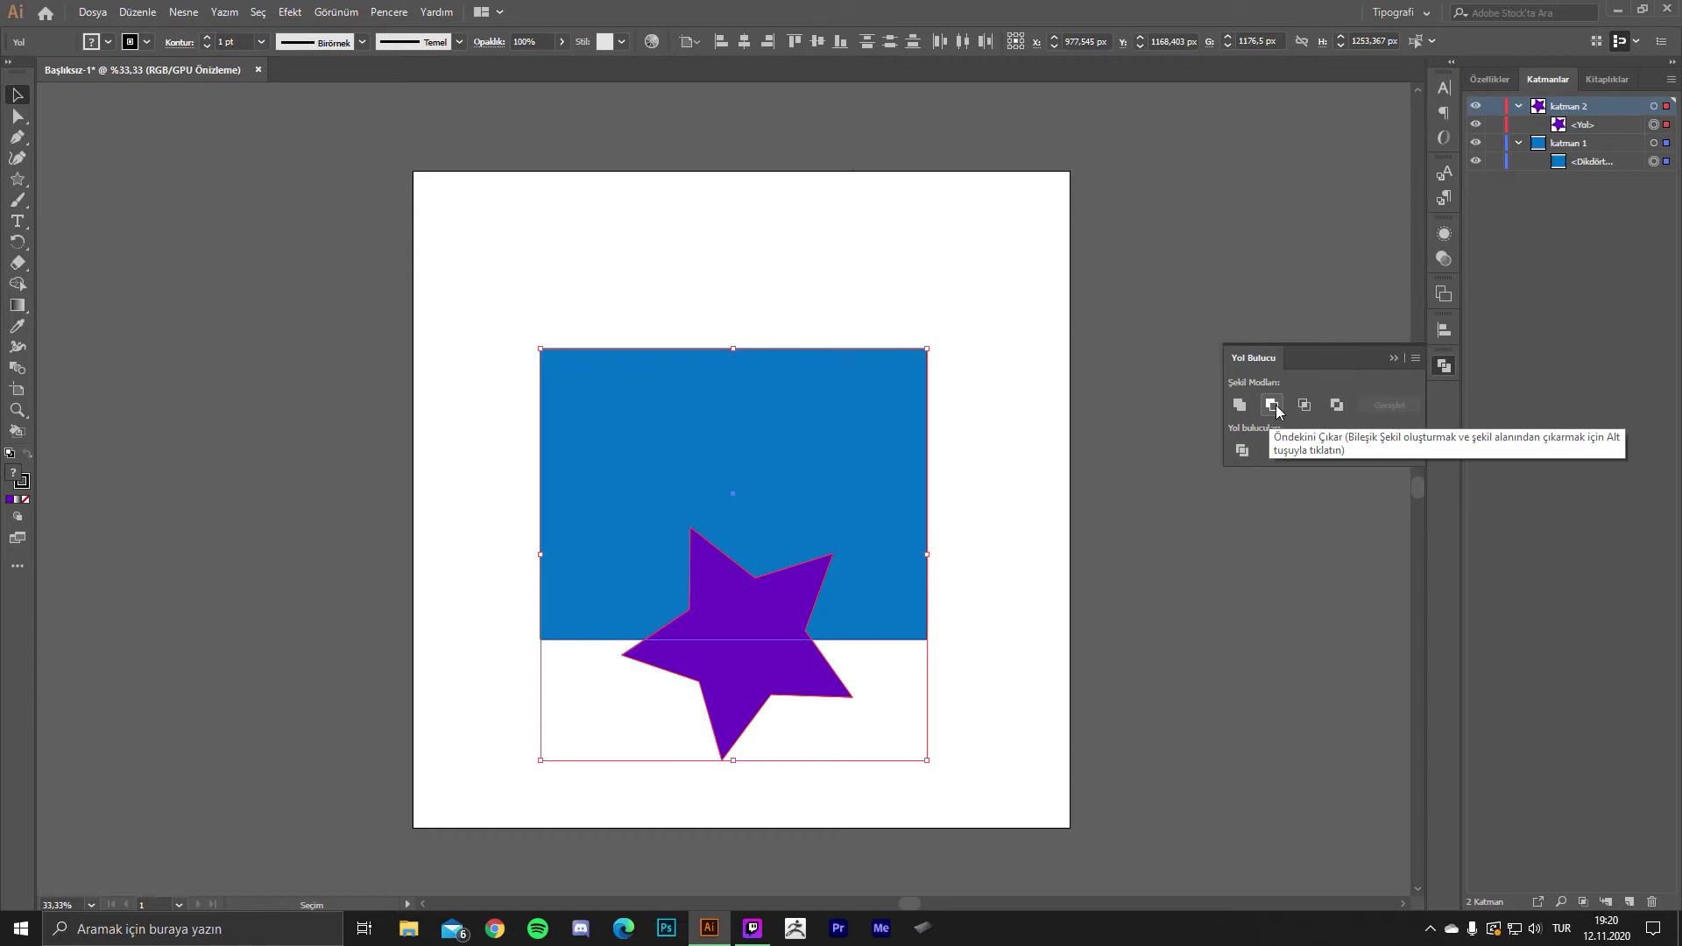
- Try Minus Front, Intersect and Exclude on the two shapes, undoing each one
{"action": "left_click", "coordinate": [1276, 405]}
{"action": "left_click", "coordinate": [1008, 518]}
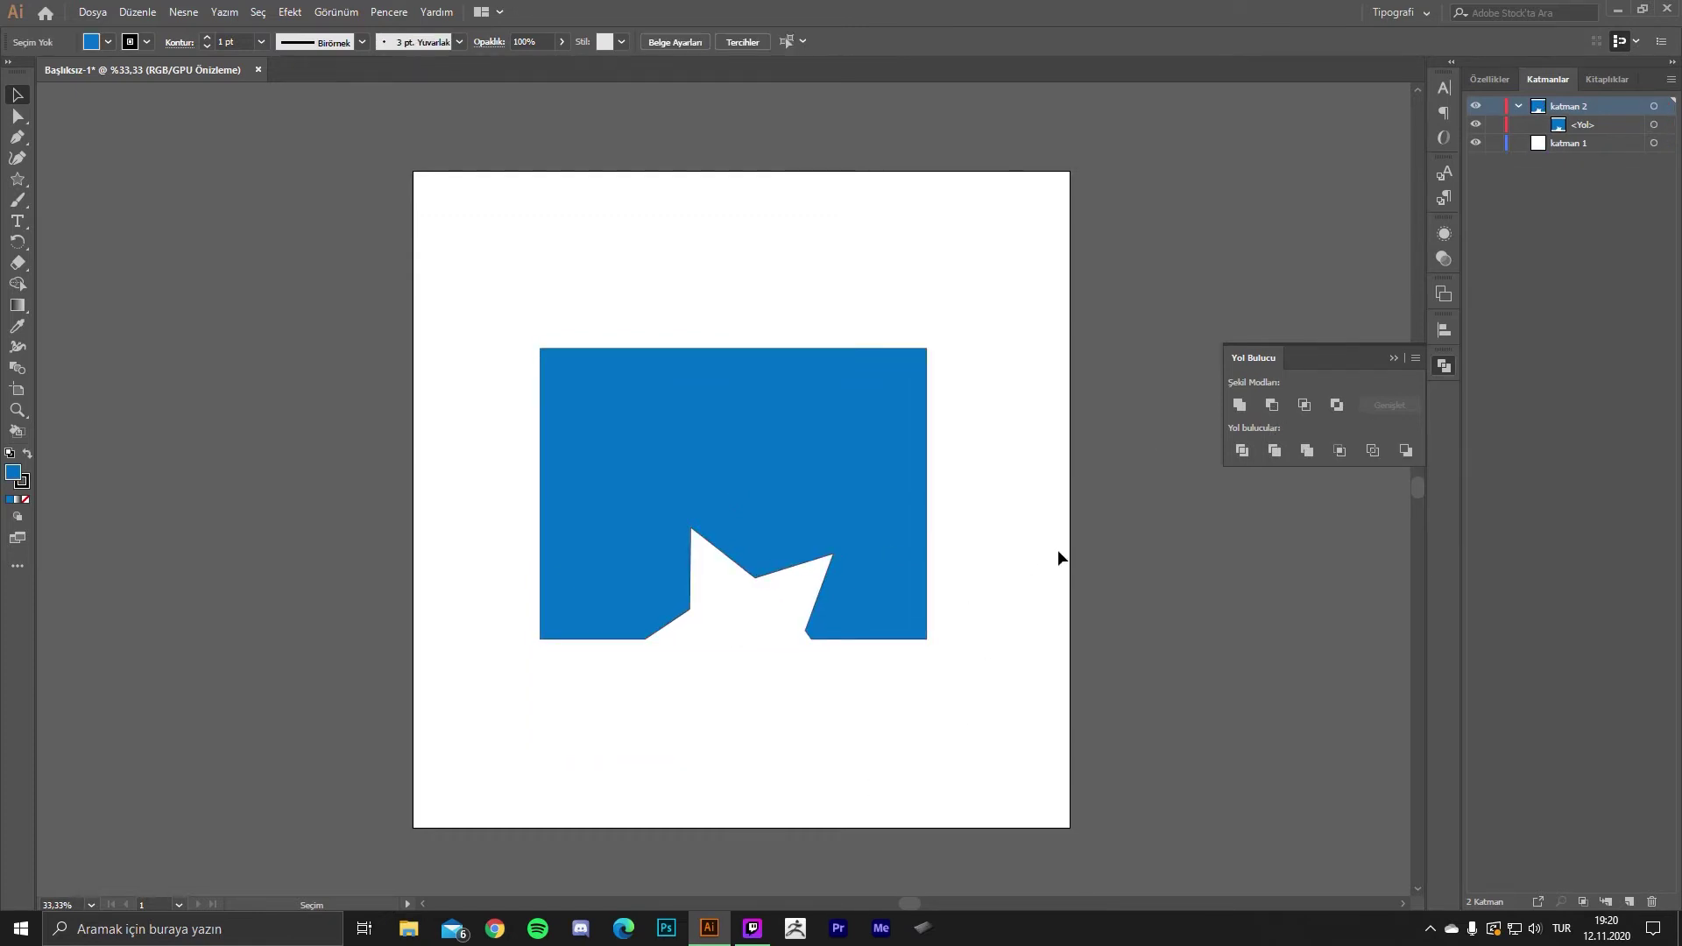
{"action": "key", "text": "ctrl+z"}
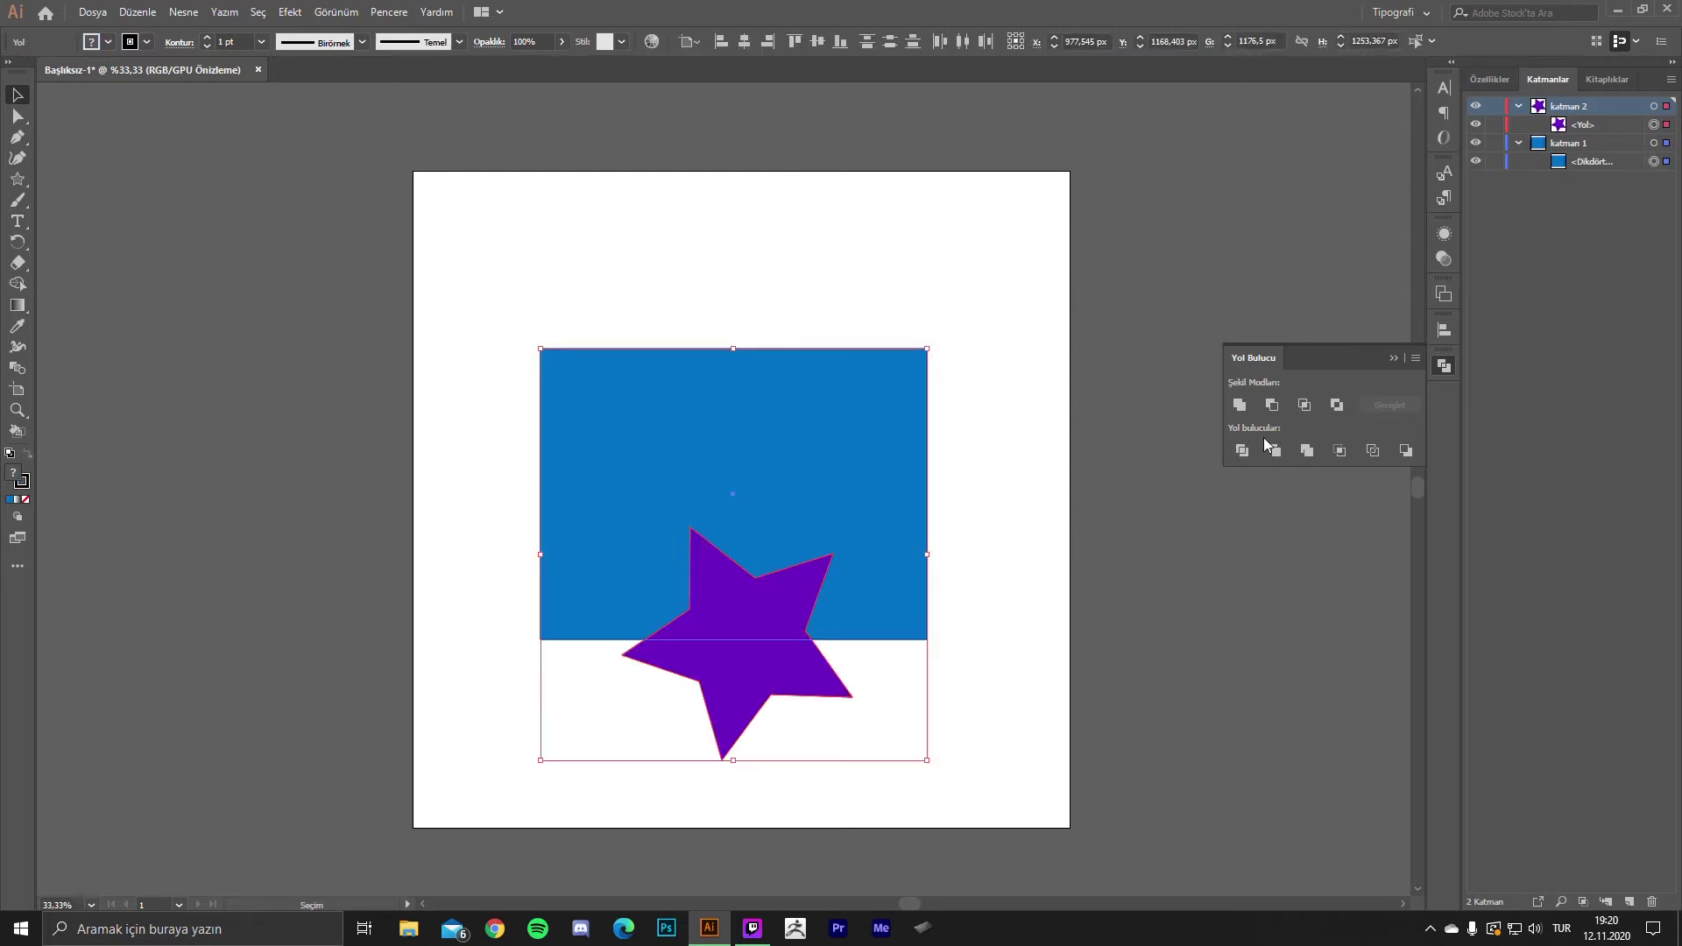
{"action": "left_click", "coordinate": [1304, 405]}
{"action": "left_click", "coordinate": [669, 590]}
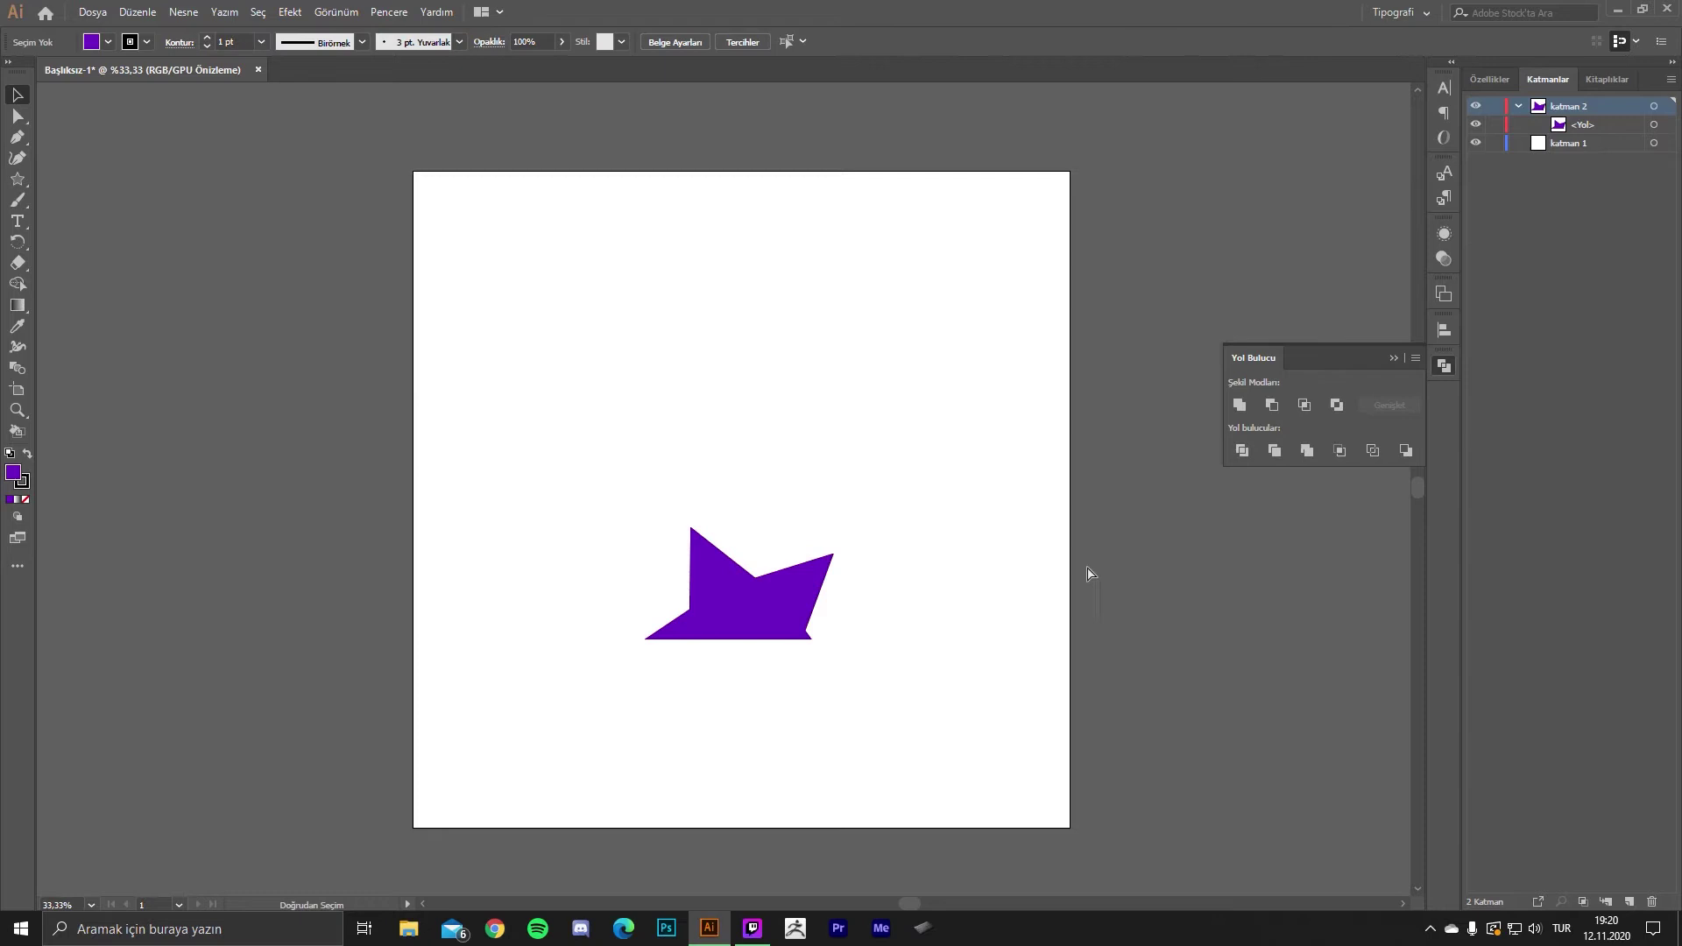
{"action": "key", "text": "ctrl+z"}
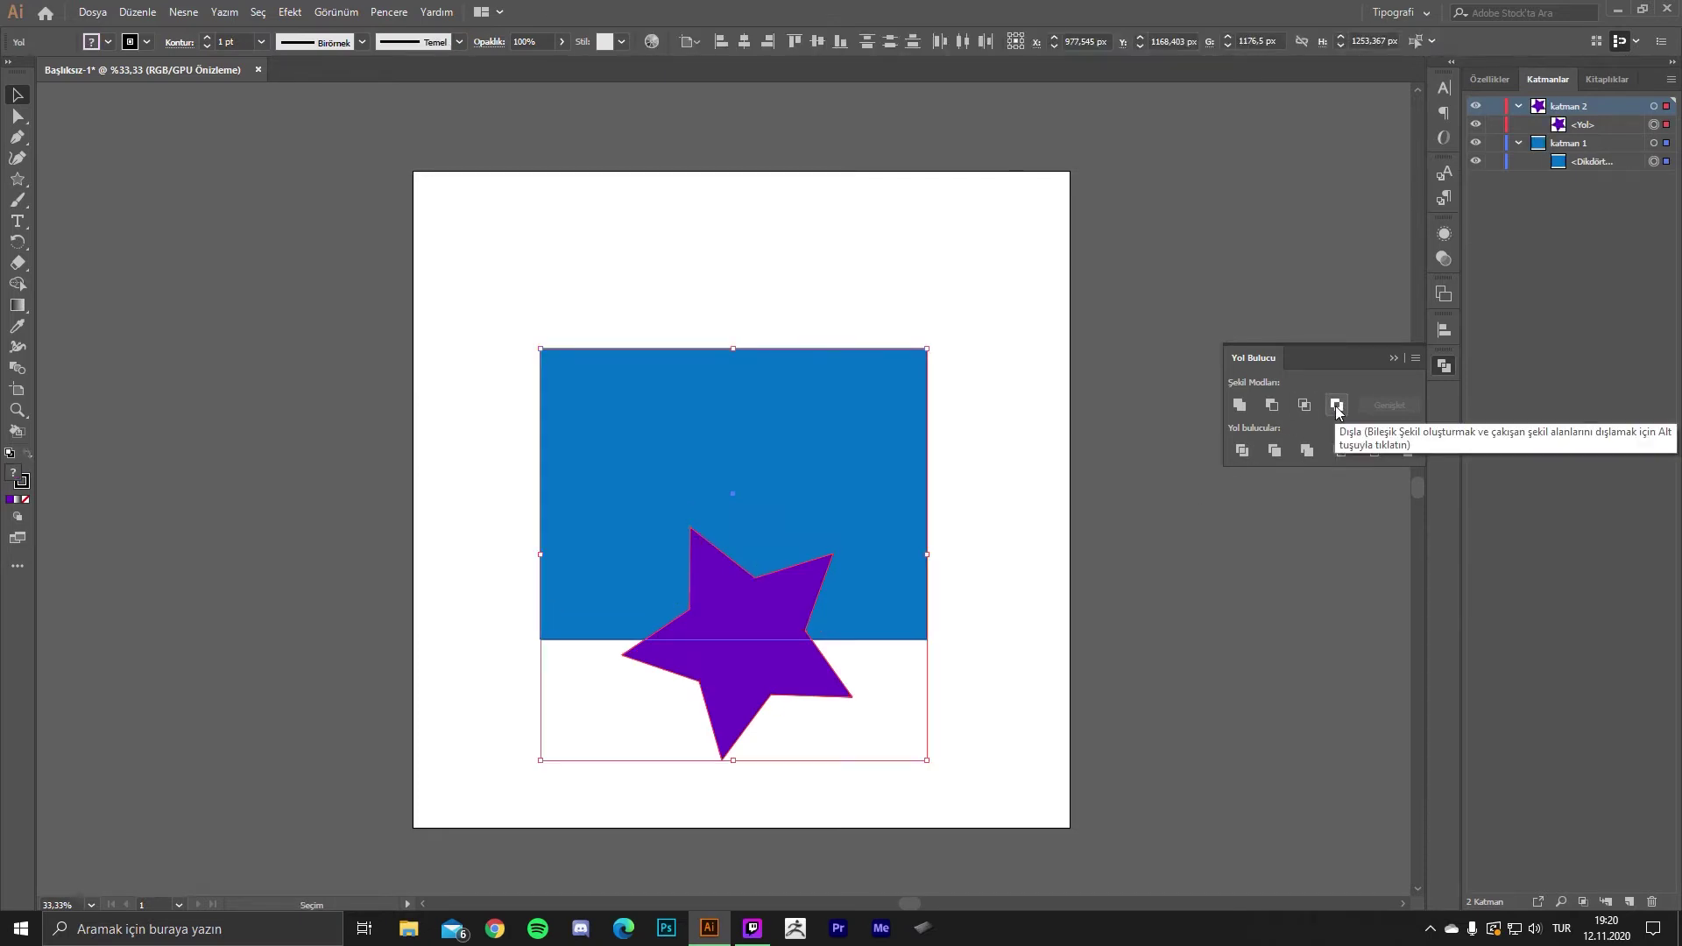
{"action": "left_click", "coordinate": [1337, 405]}
{"action": "left_click", "coordinate": [1086, 566]}
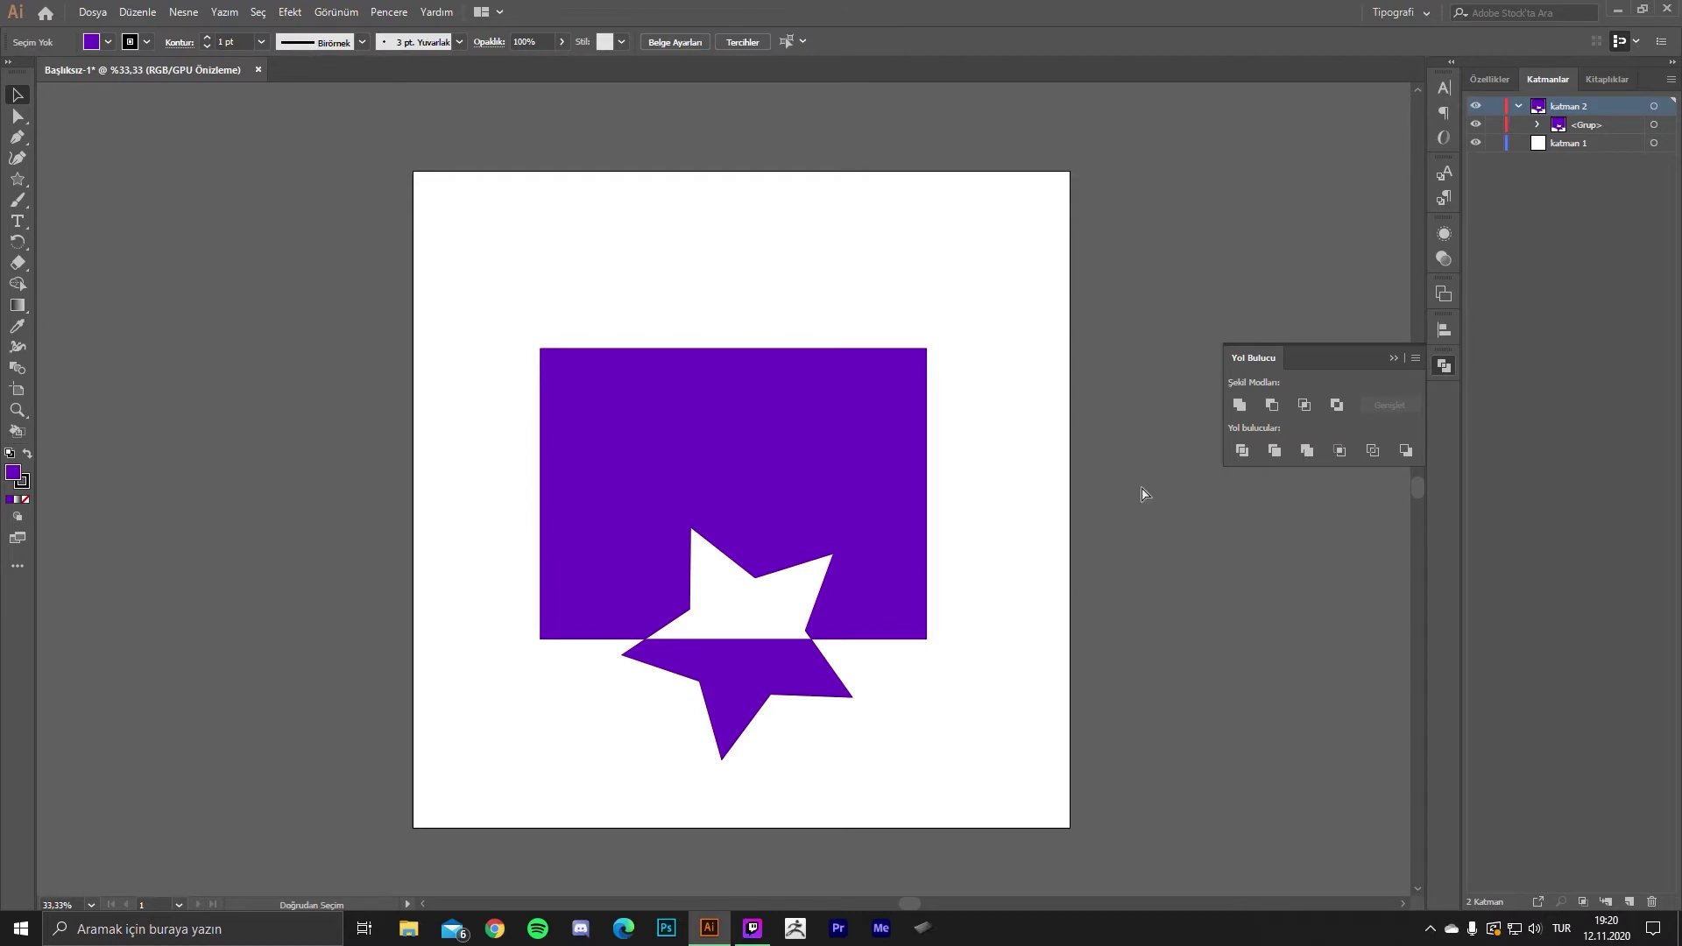
{"action": "key", "text": "ctrl+z"}
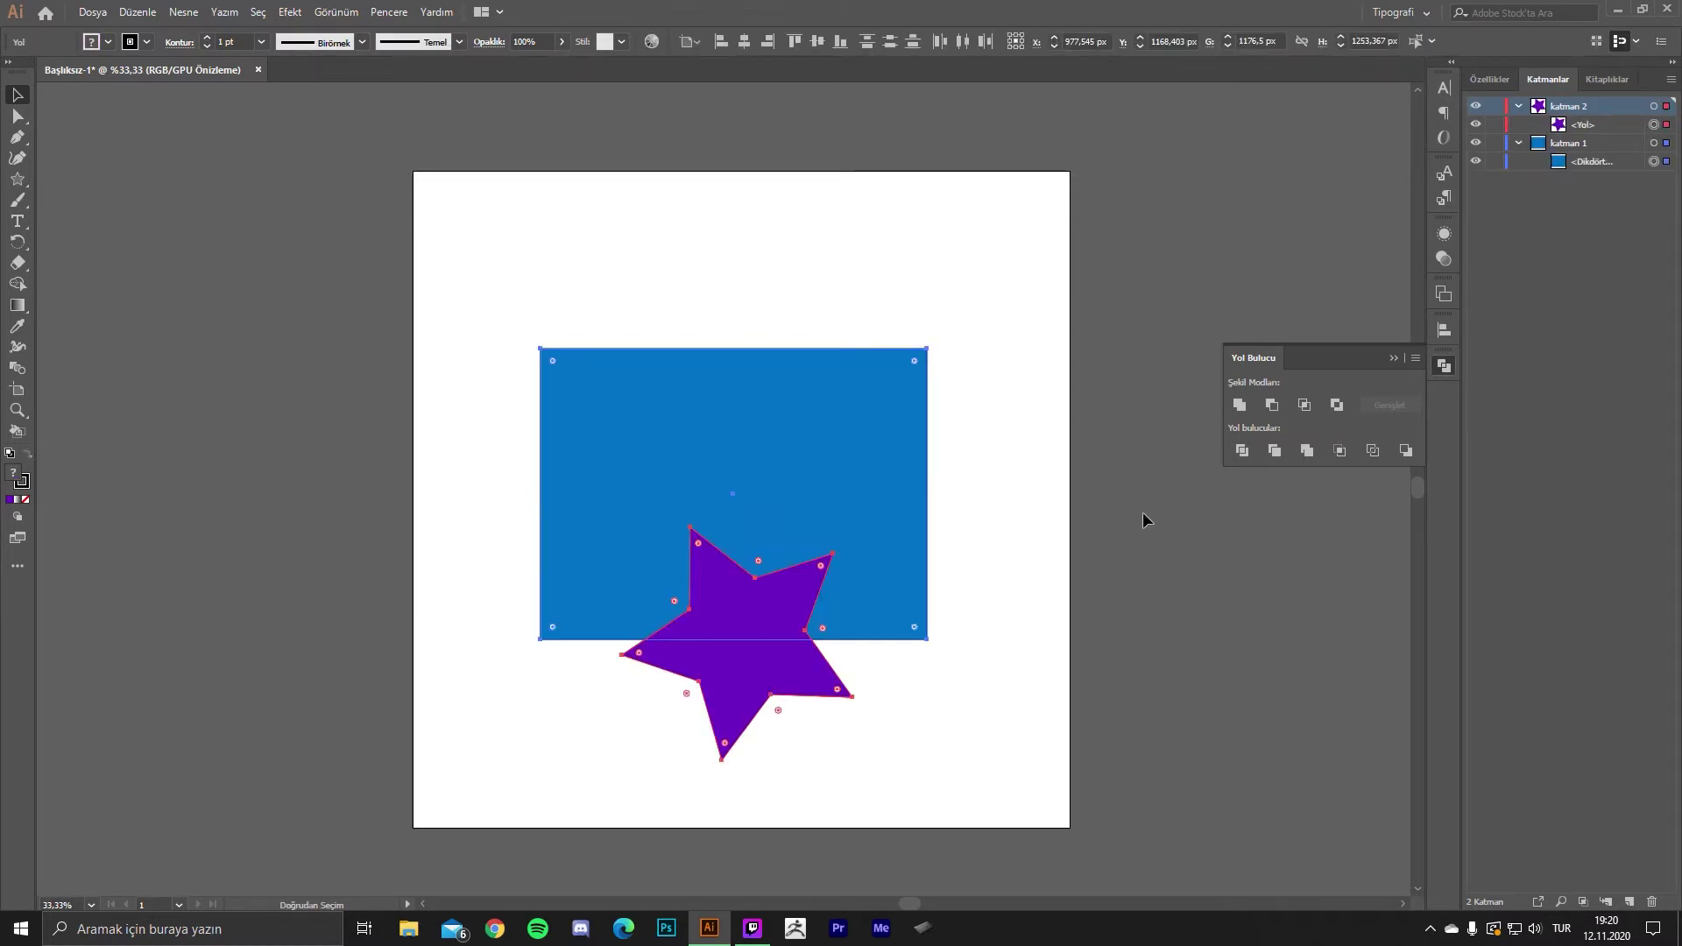
{"action": "key", "text": "v"}
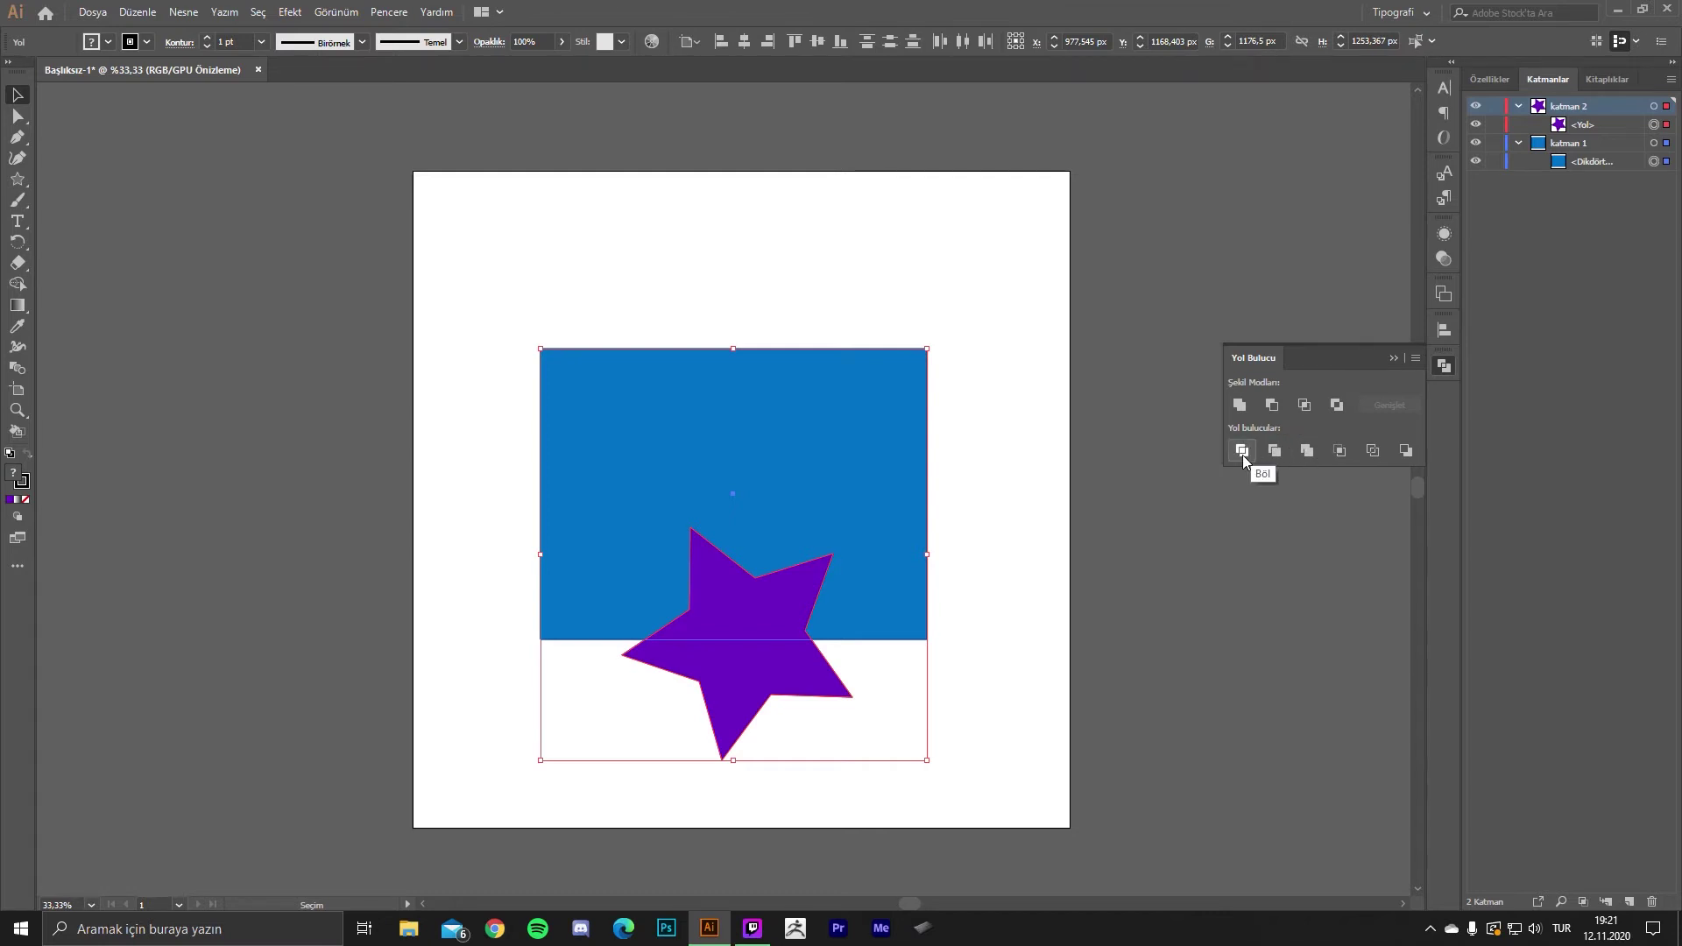
- Apply Pathfinder Divide to the star and rectangle and ungroup the pieces
{"action": "scroll", "coordinate": [849, 618], "scroll_direction": "up", "scroll_amount": 1}
{"action": "scroll", "coordinate": [855, 611], "scroll_direction": "up", "scroll_amount": 1}
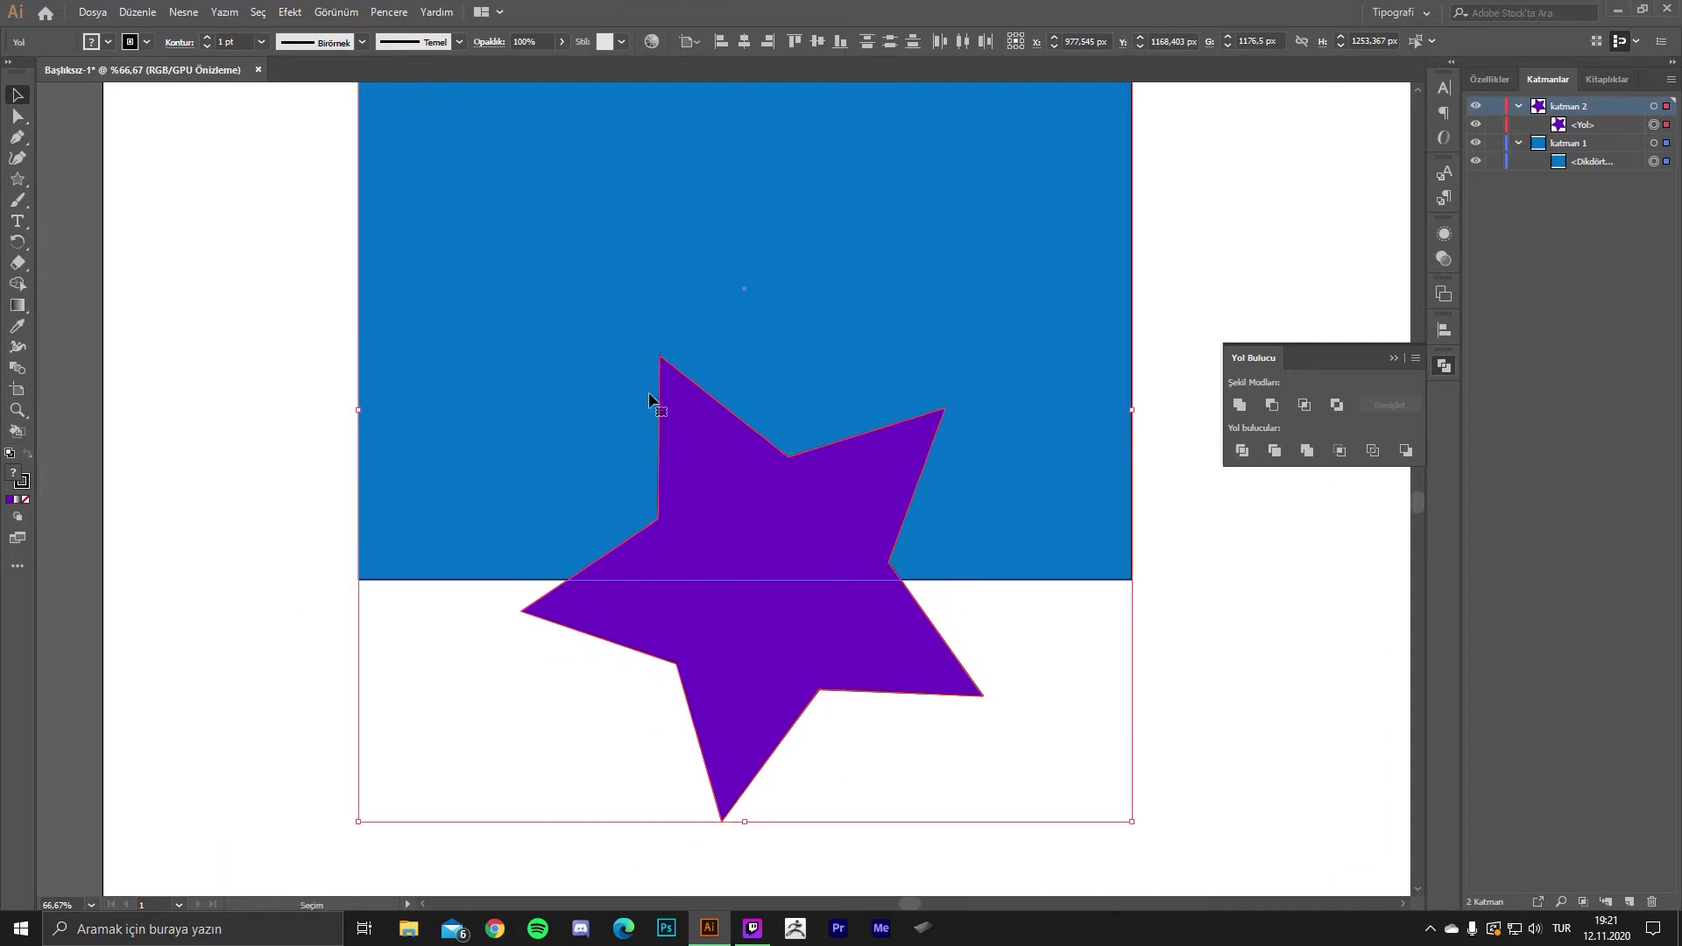
{"action": "left_click", "coordinate": [1240, 453]}
{"action": "left_click", "coordinate": [1244, 525]}
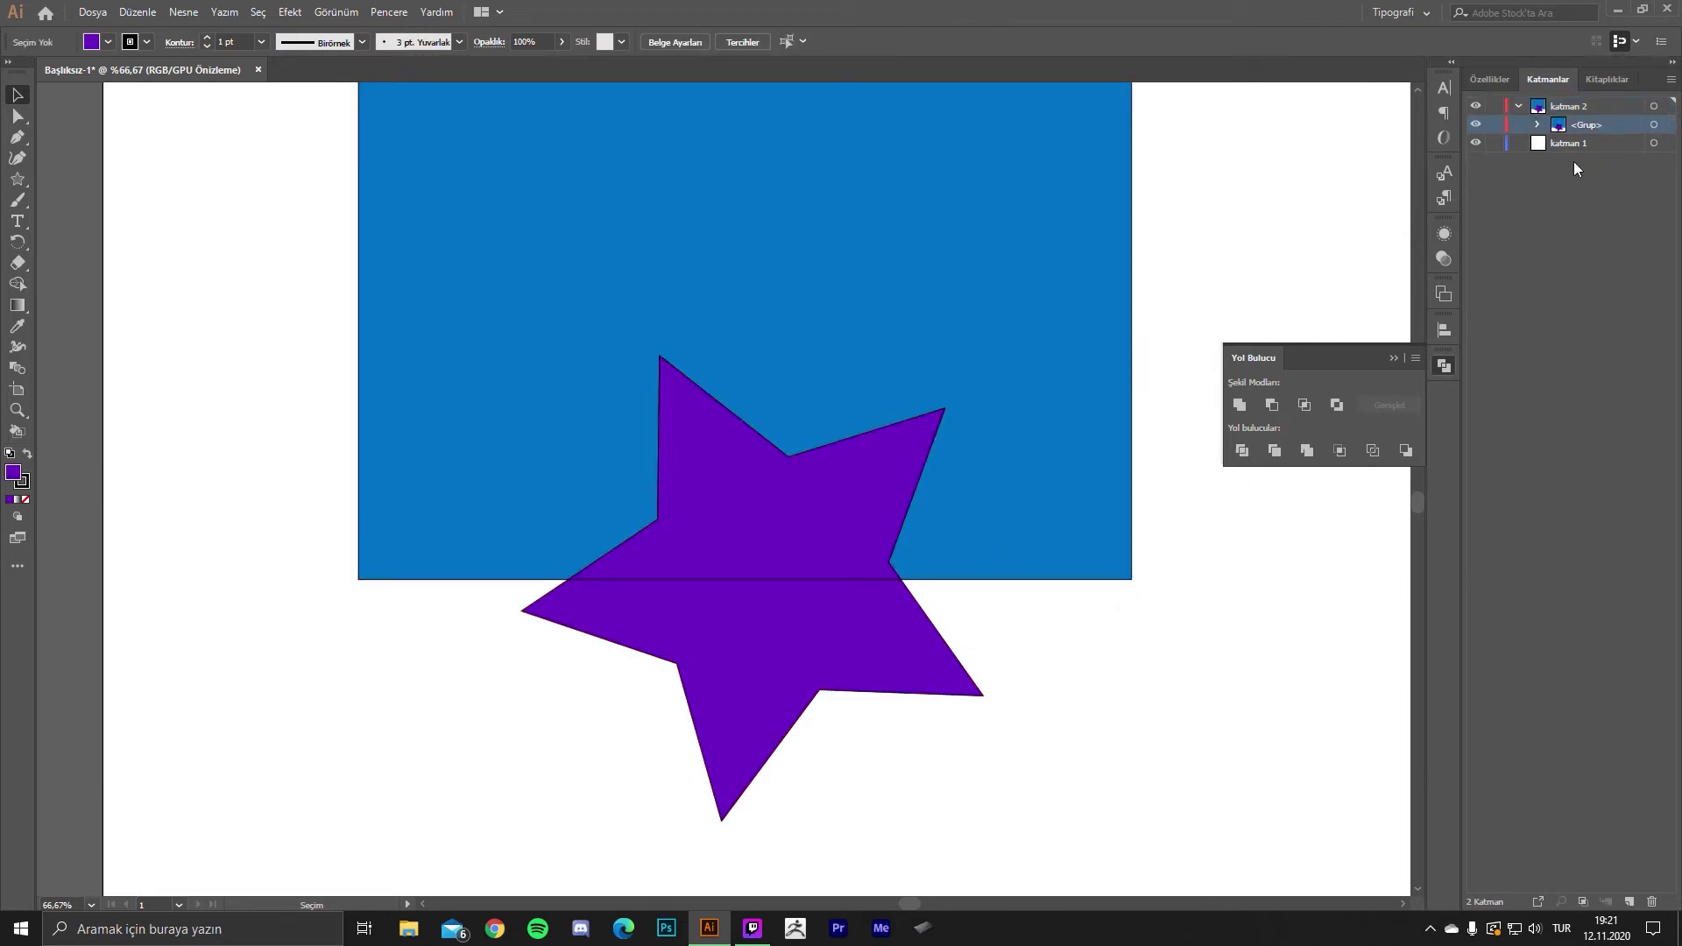
{"action": "key", "text": "ctrl+z"}
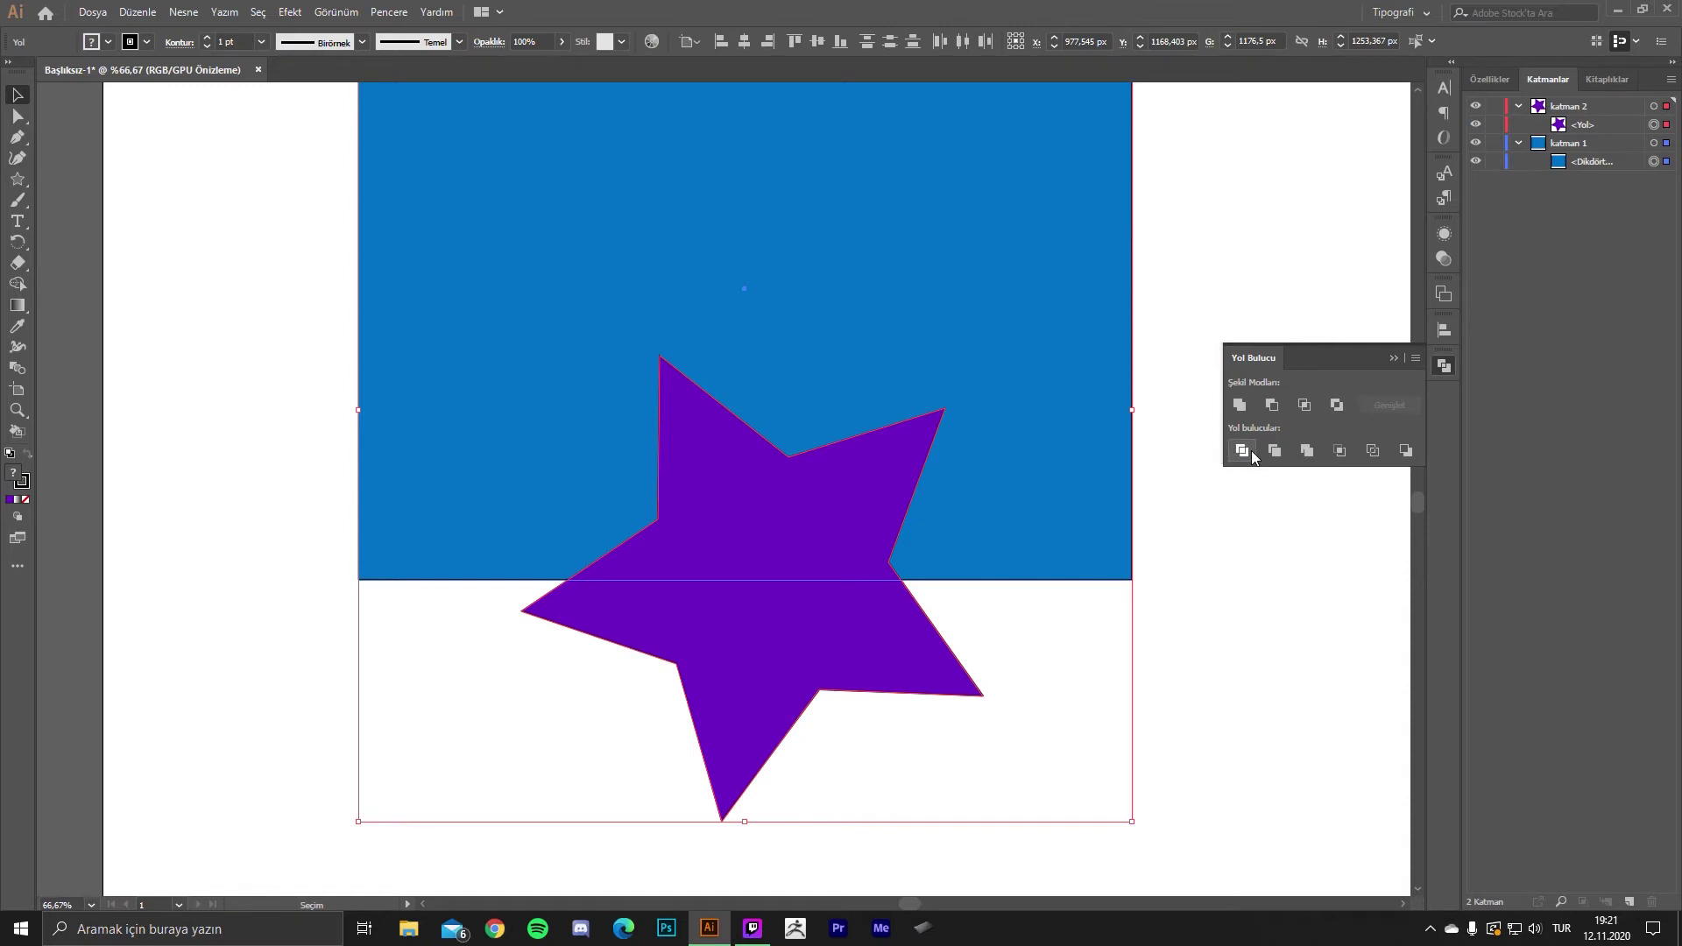
{"action": "left_click", "coordinate": [1242, 451]}
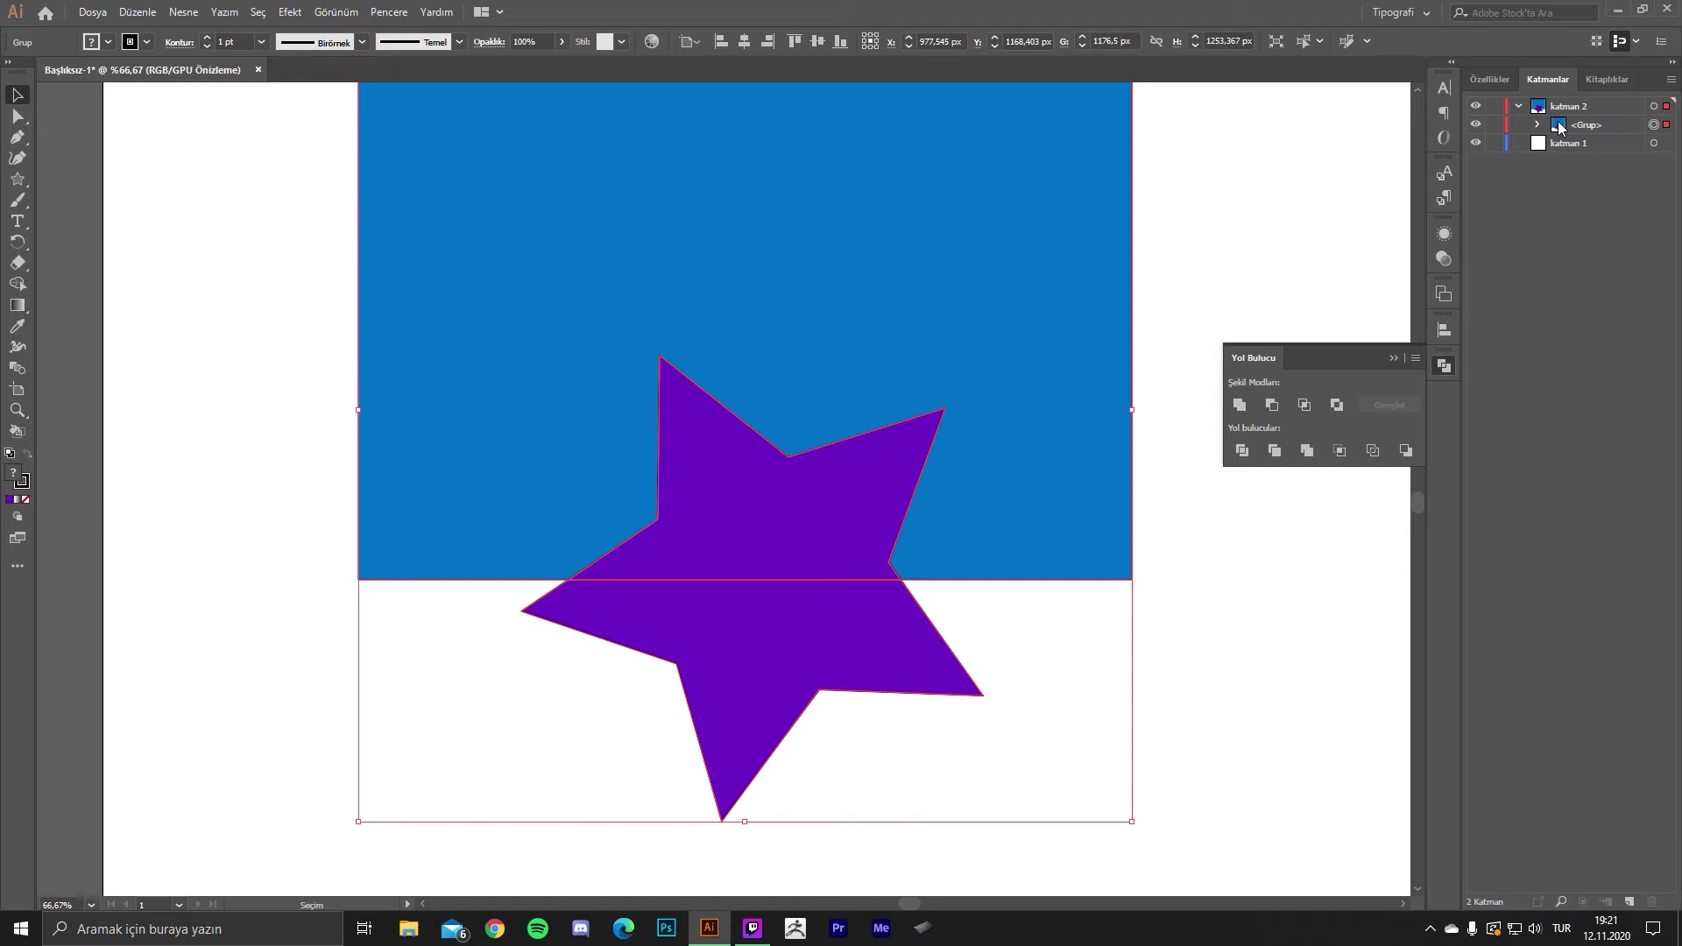
{"action": "key", "text": "ctrl+shift+g"}
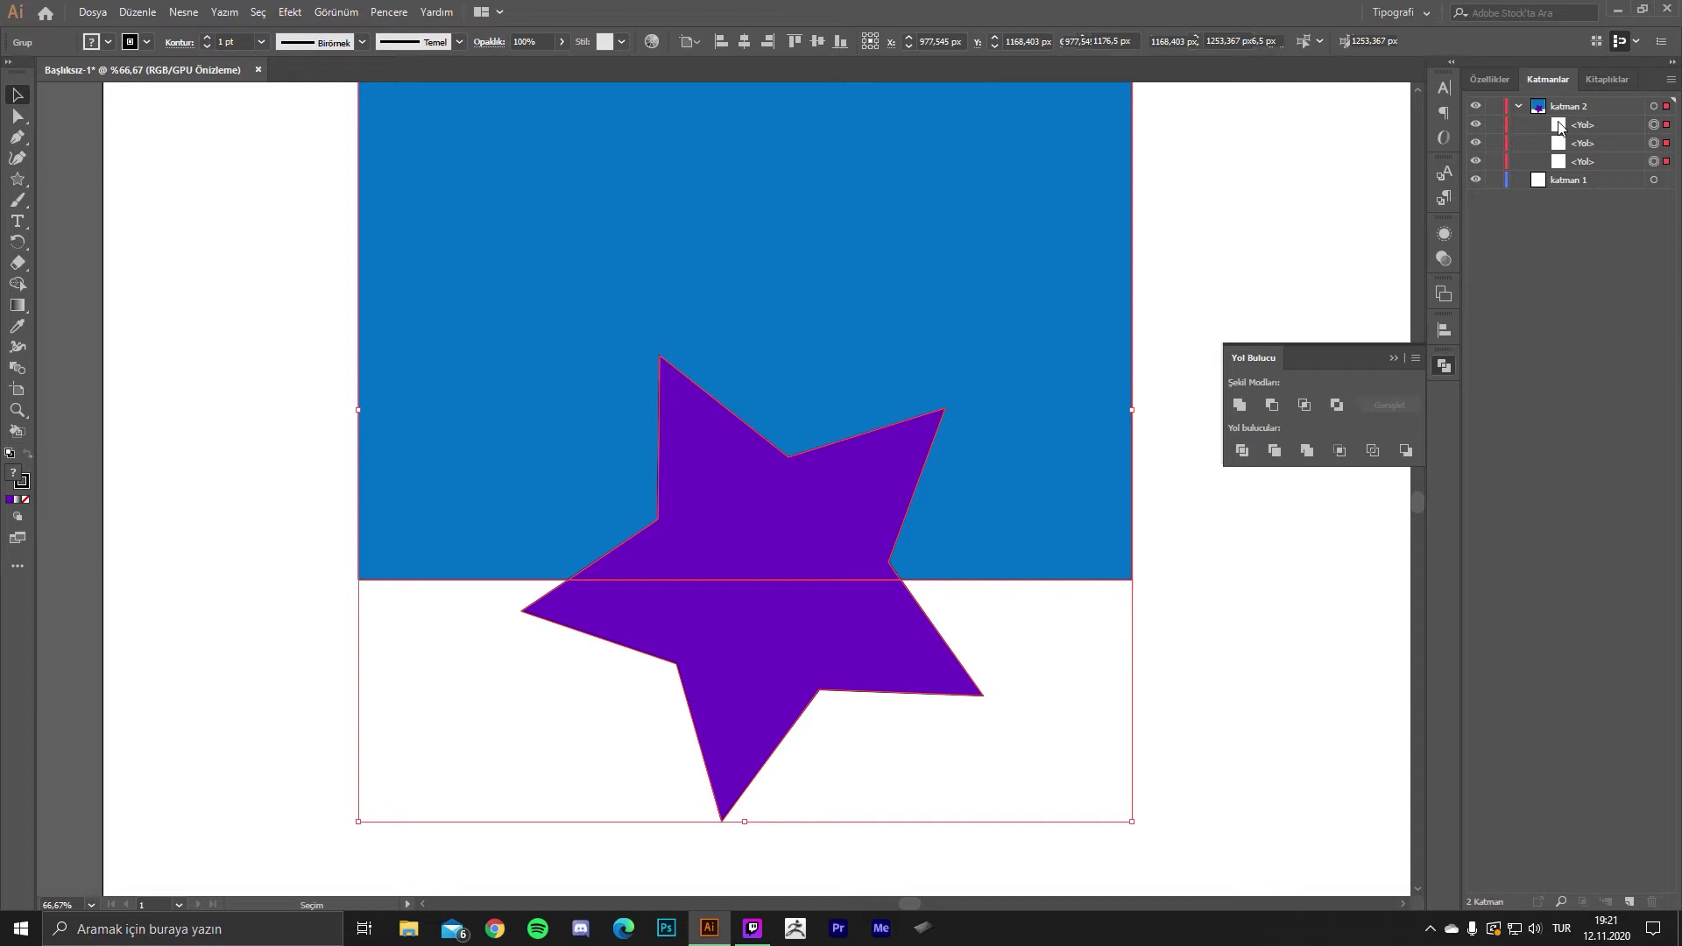
- Pull the divided star and rectangle pieces apart, then undo and delete both shapes
{"action": "left_click", "coordinate": [1218, 182]}
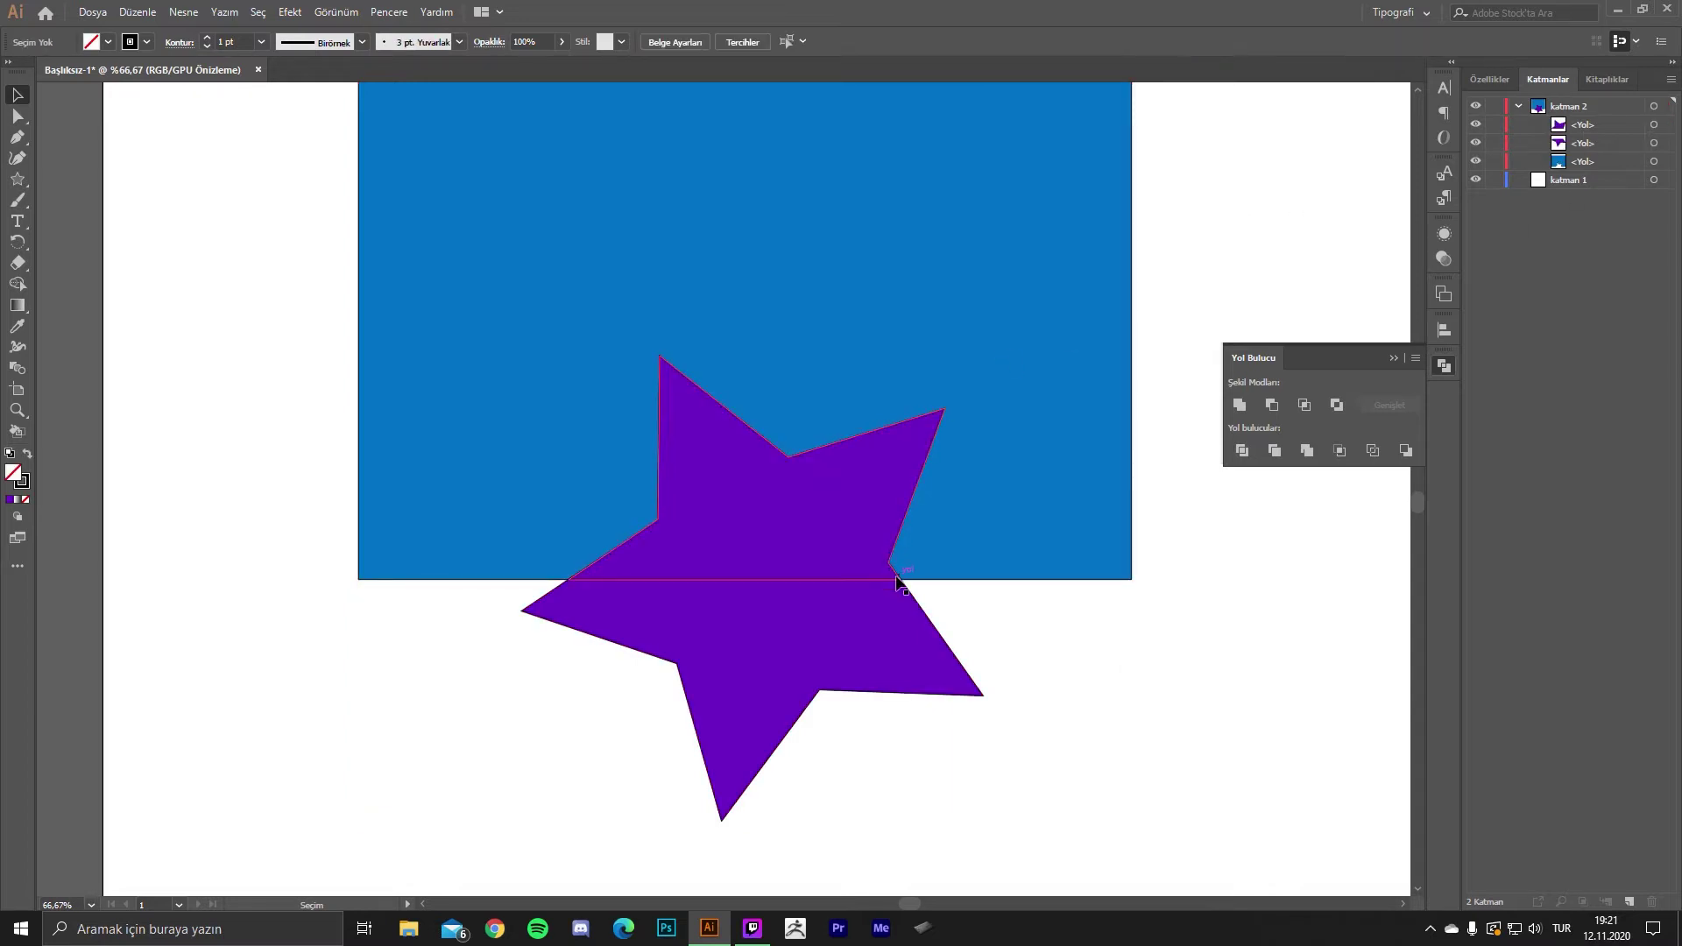
{"action": "scroll", "coordinate": [898, 582], "scroll_direction": "down", "scroll_amount": 2, "text": "alt"}
{"action": "scroll", "coordinate": [815, 504], "scroll_direction": "down", "scroll_amount": 1}
{"action": "left_click_drag", "start_coordinate": [810, 504], "coordinate": [805, 597]}
{"action": "left_click_drag", "start_coordinate": [906, 329], "coordinate": [918, 230]}
{"action": "left_click", "coordinate": [971, 460]}
{"action": "scroll", "coordinate": [971, 460], "scroll_direction": "down", "scroll_amount": 1}
{"action": "scroll", "coordinate": [964, 473], "scroll_direction": "up", "scroll_amount": 2}
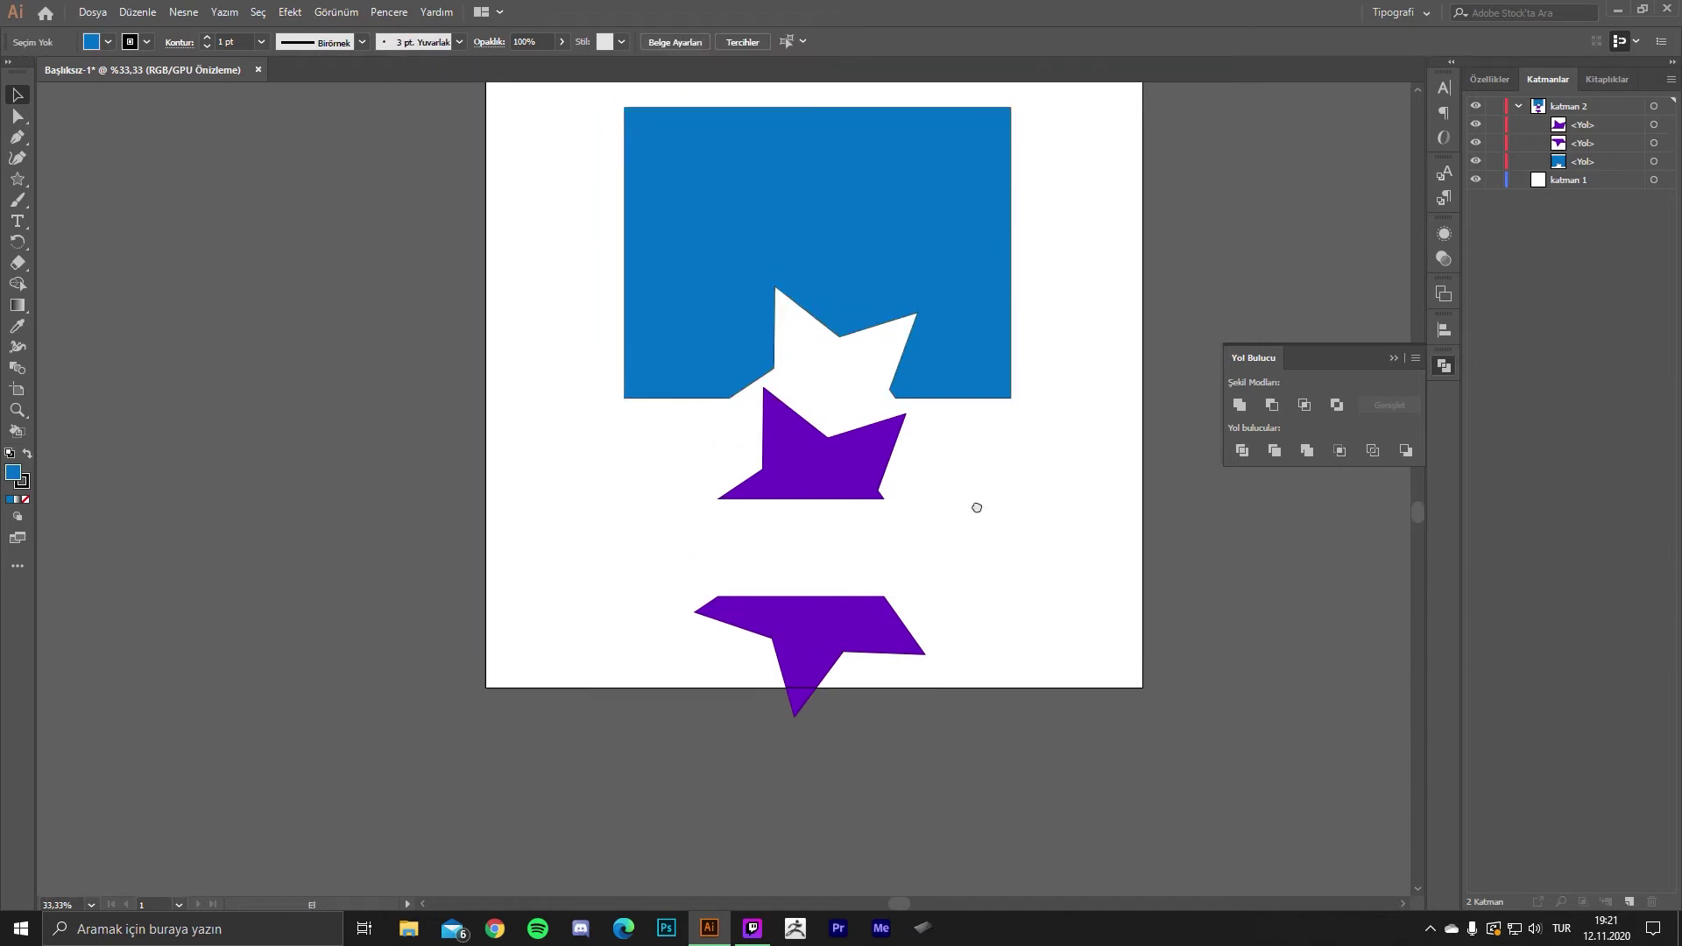
{"action": "left_click_drag", "start_coordinate": [977, 507], "coordinate": [998, 555]}
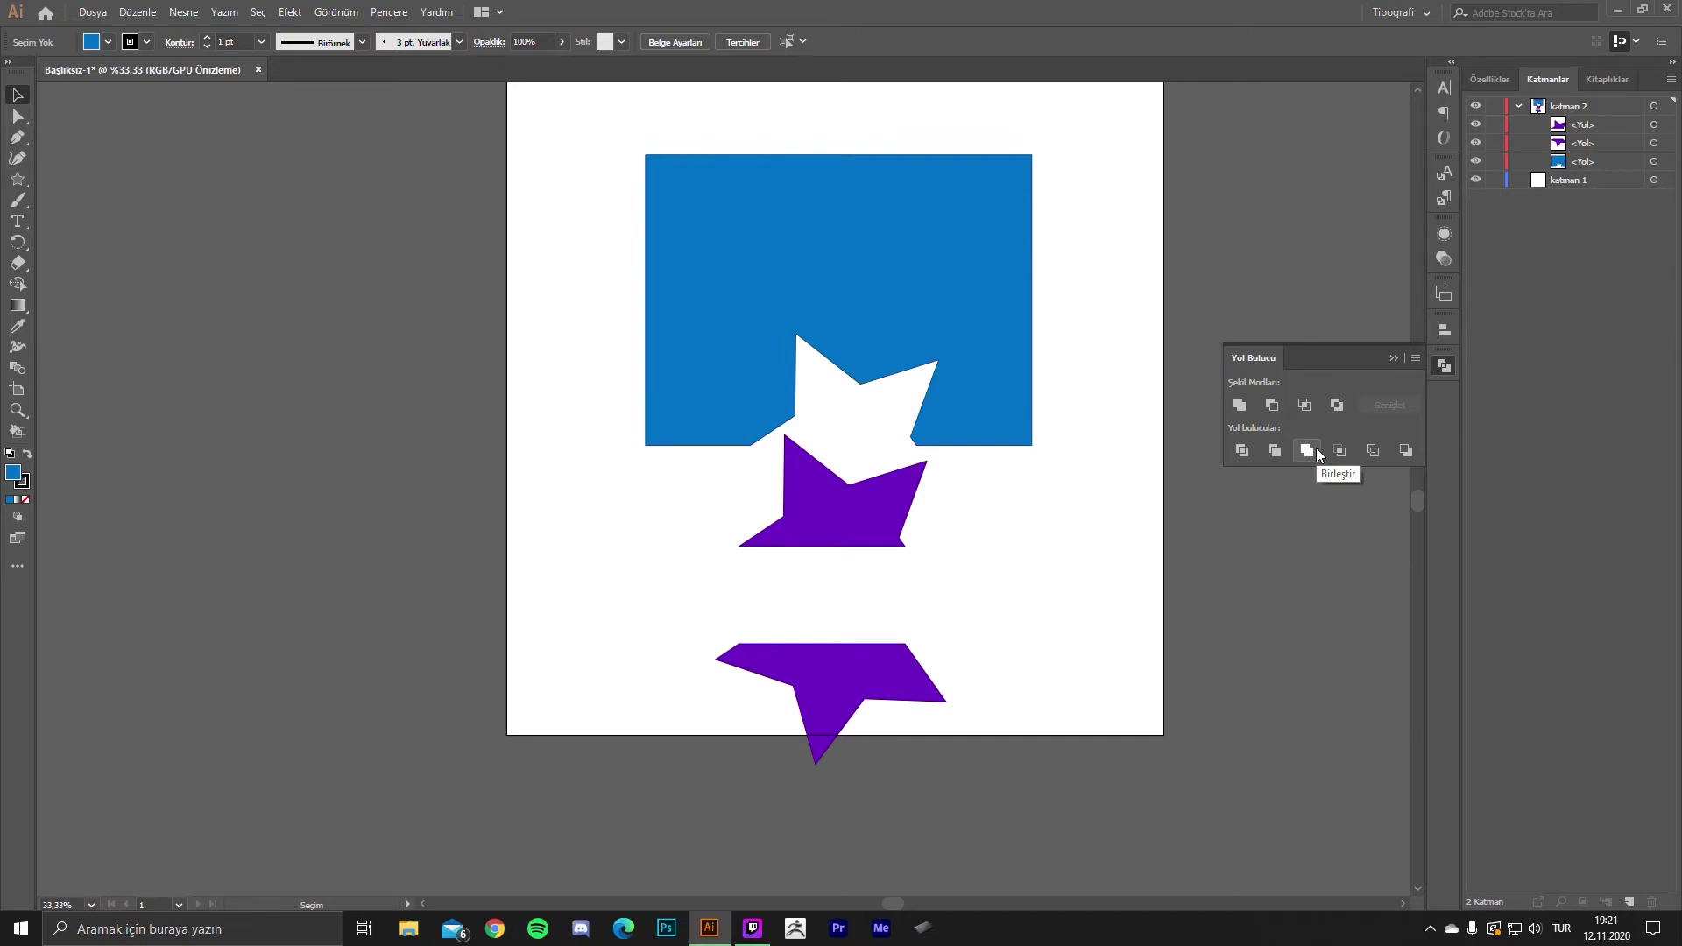
{"action": "key", "text": "ctrl+z"}
{"action": "key", "text": "ctrl+z"}
{"action": "key", "text": "ctrl+z"}
{"action": "key", "text": "ctrl+z"}
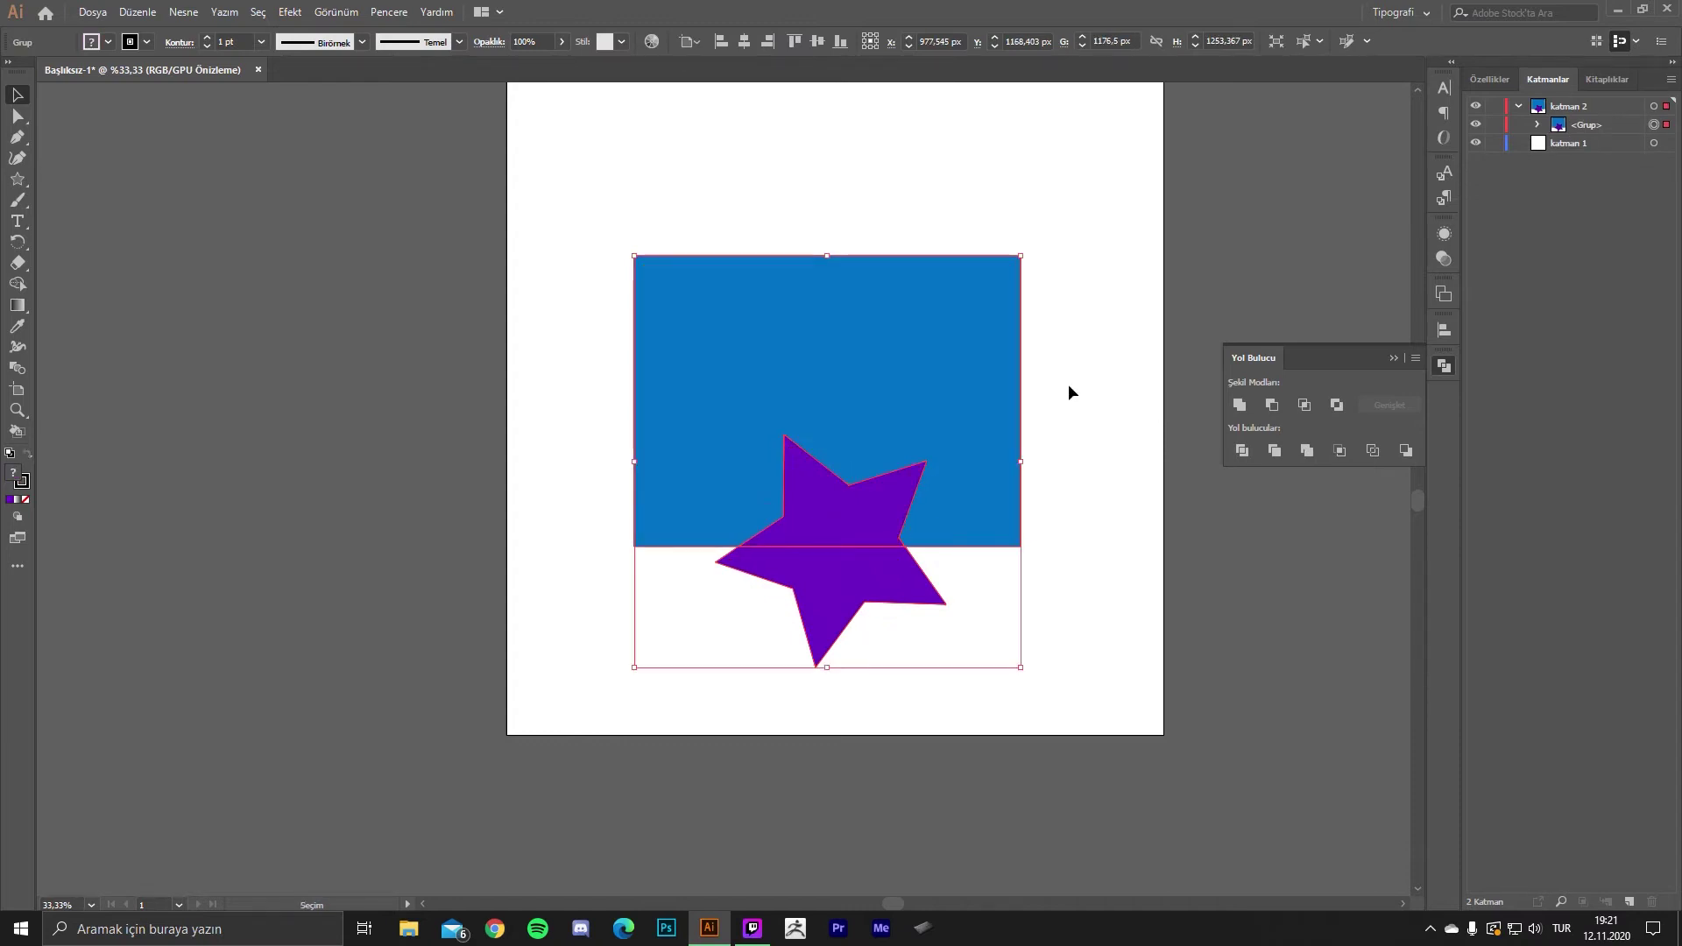
{"action": "key", "text": "Delete"}
- Place the Pikachu sketch unnamed.jpg as a Template layer
{"action": "key", "text": "ctrl+minus"}
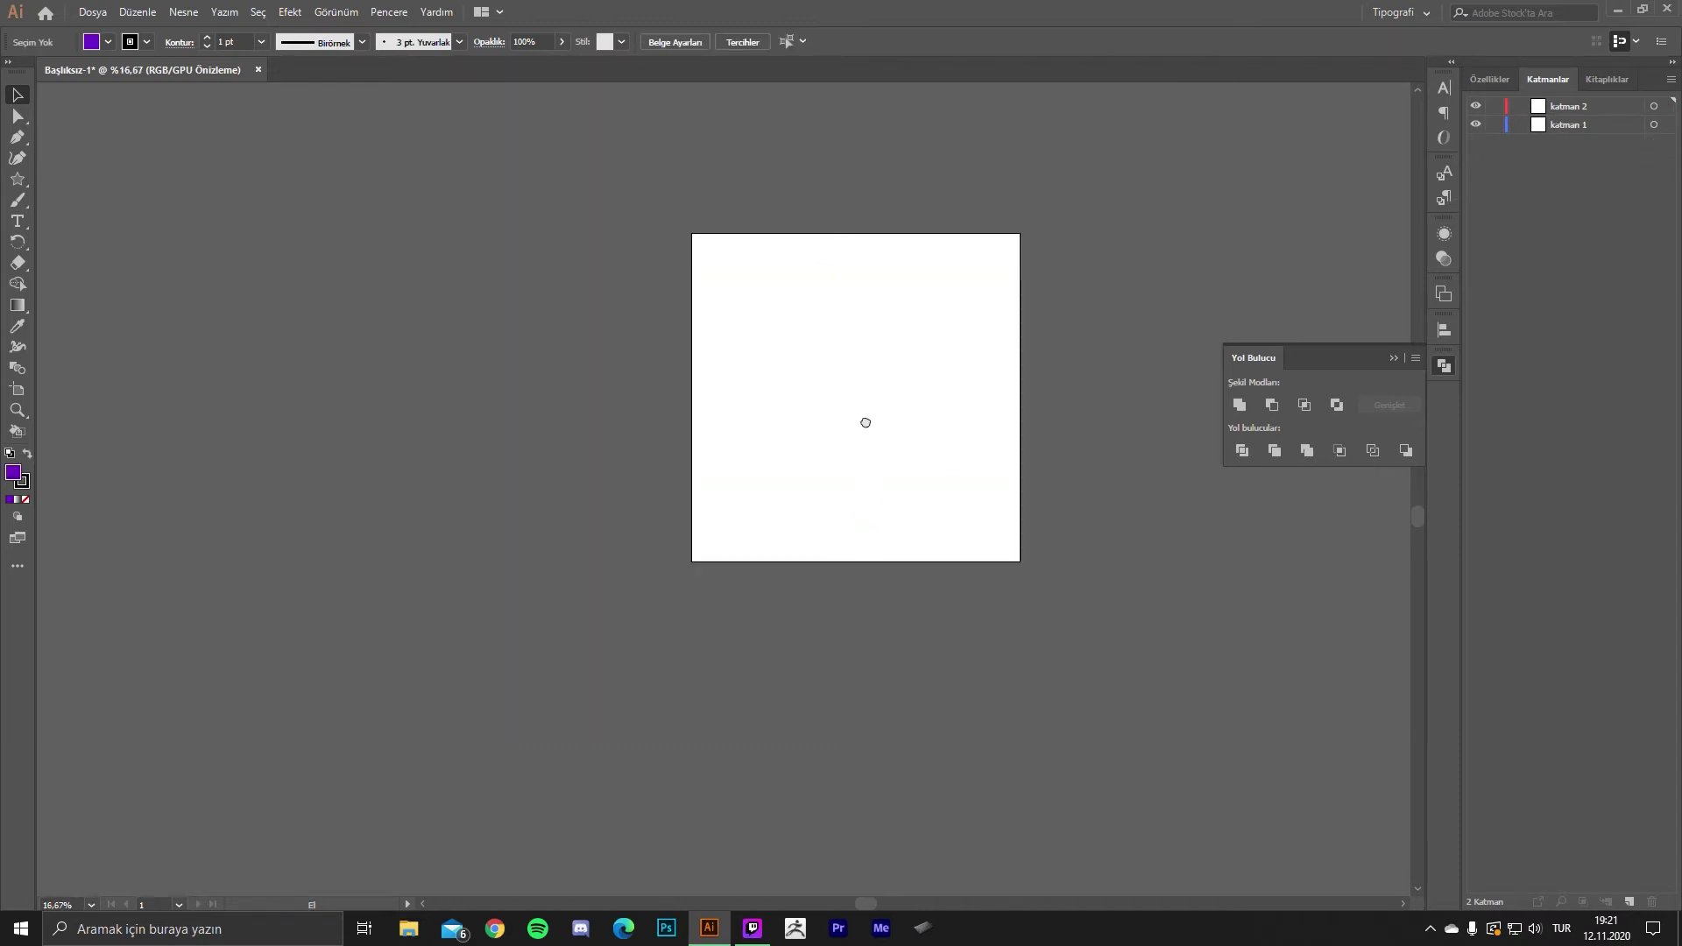
{"action": "key", "text": "ctrl+plus"}
{"action": "key", "text": "ctrl+plus"}
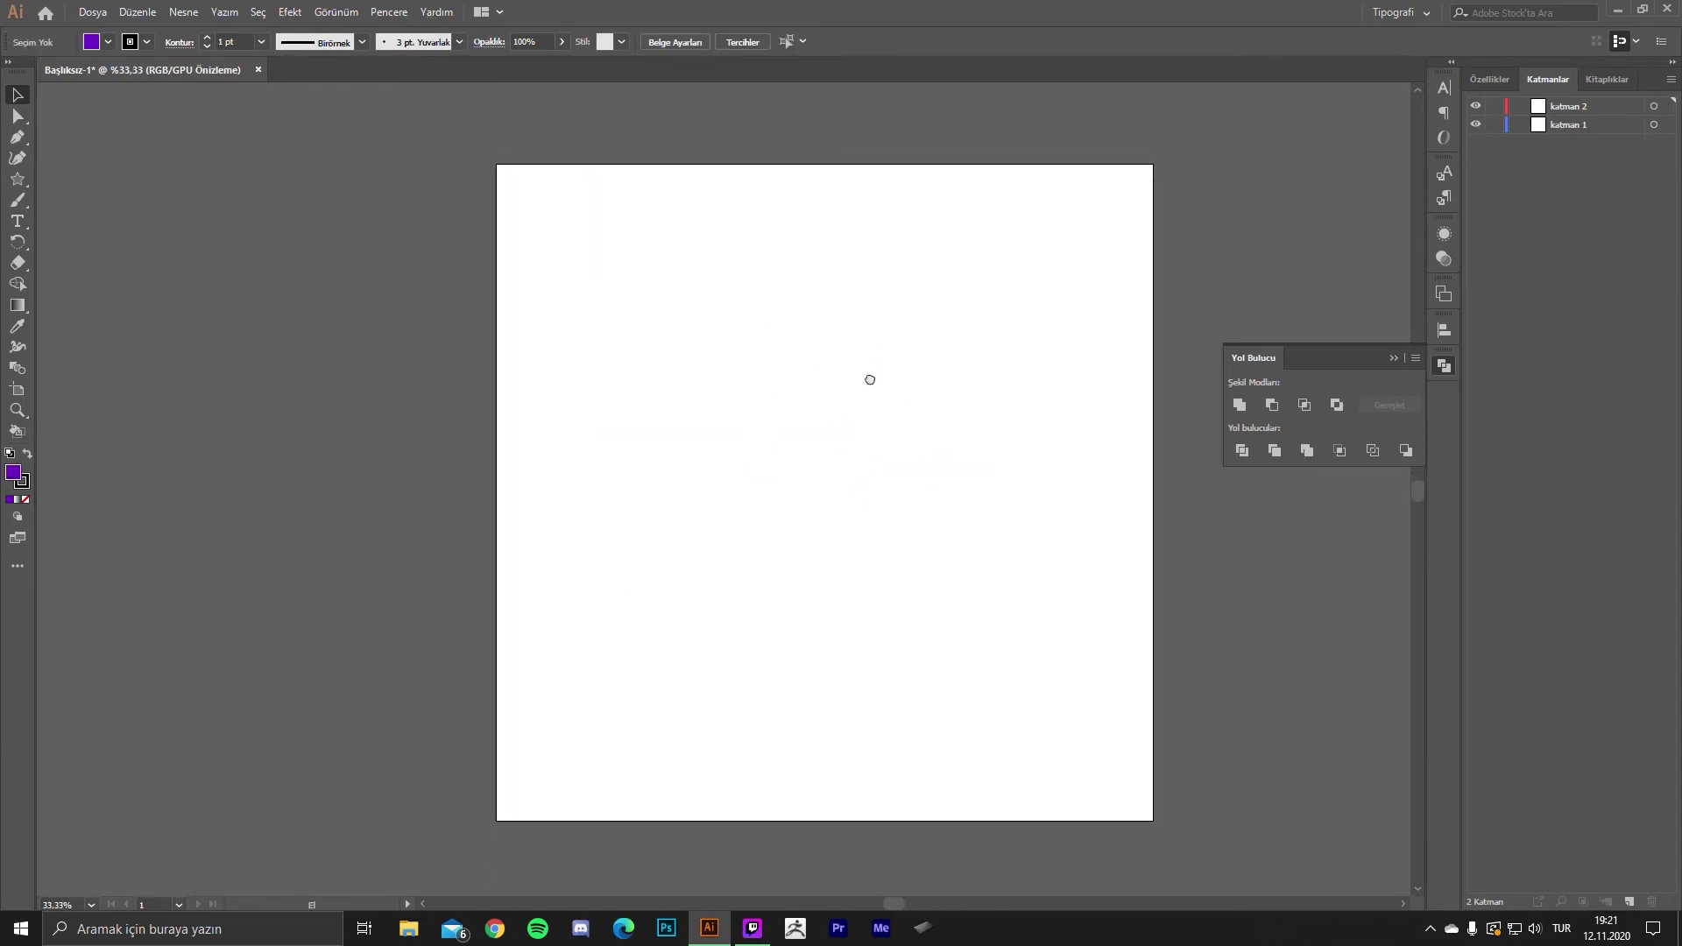
{"action": "left_click", "coordinate": [1393, 358]}
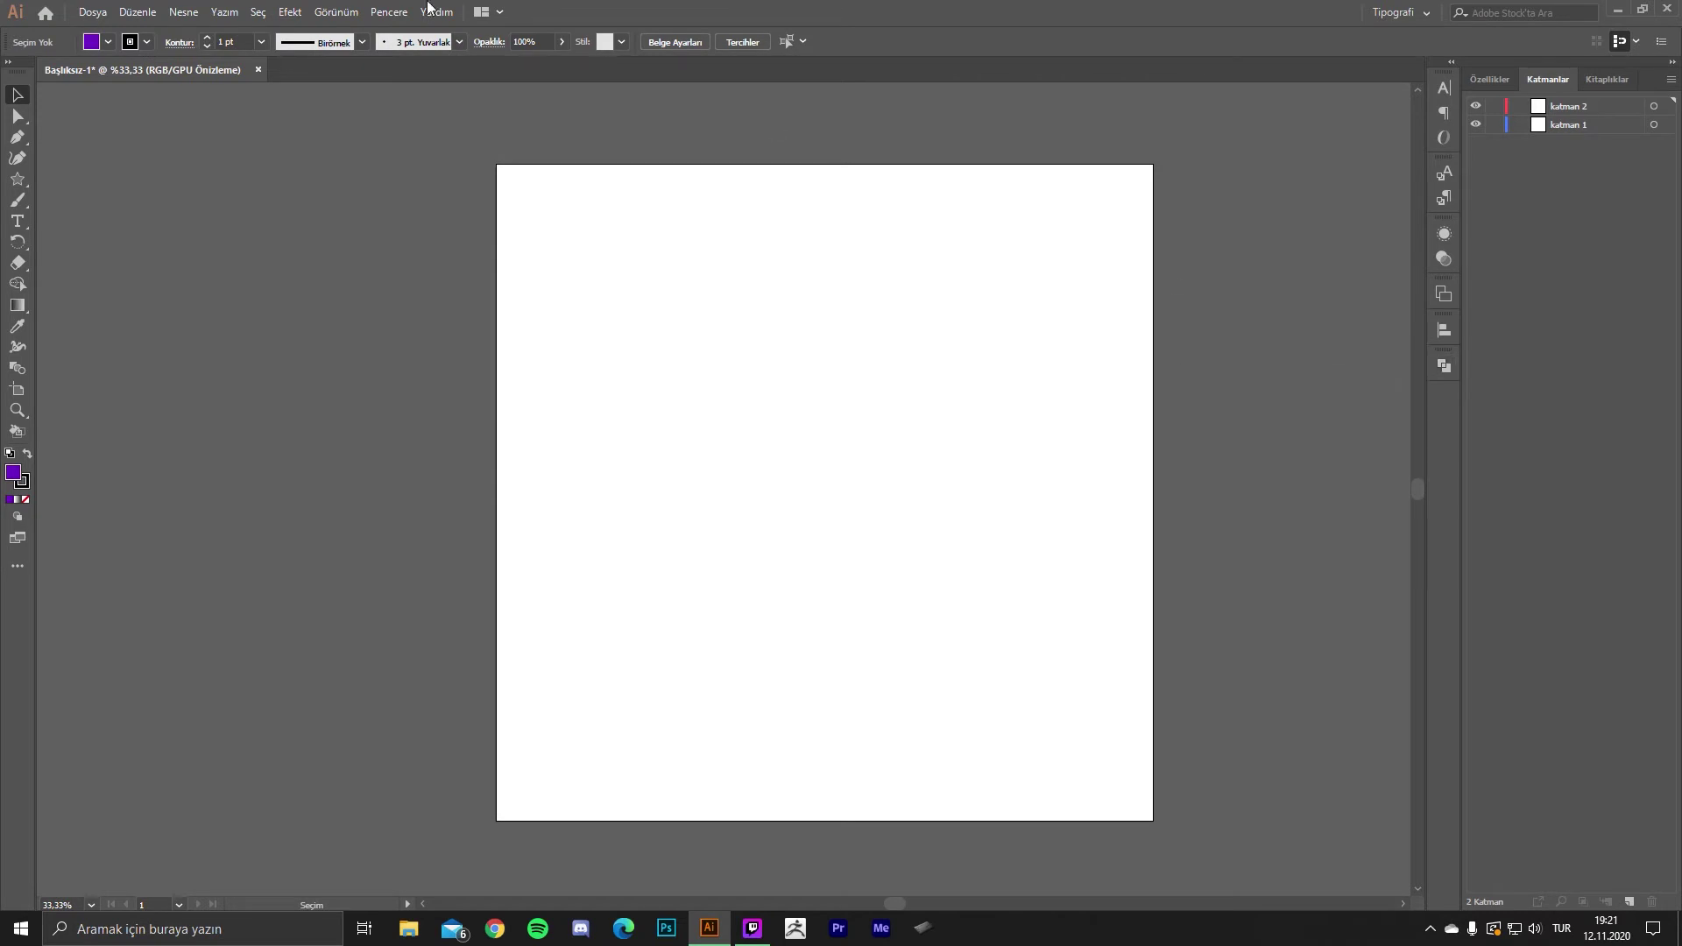
{"action": "left_click", "coordinate": [105, 11]}
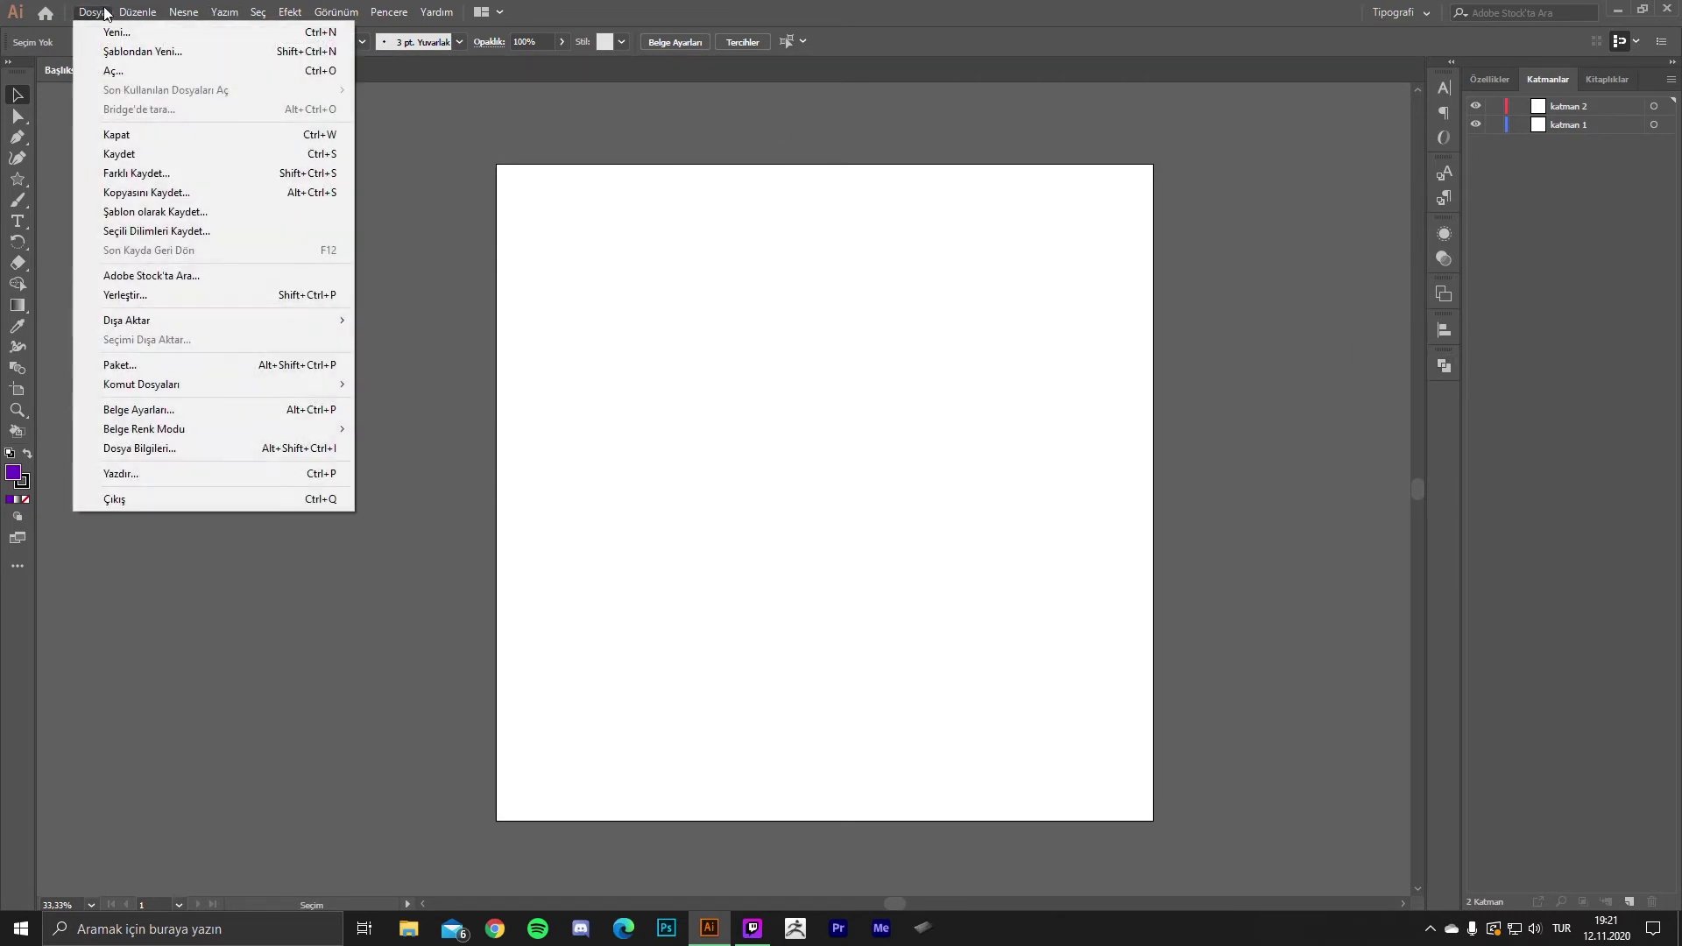
{"action": "left_click", "coordinate": [236, 295]}
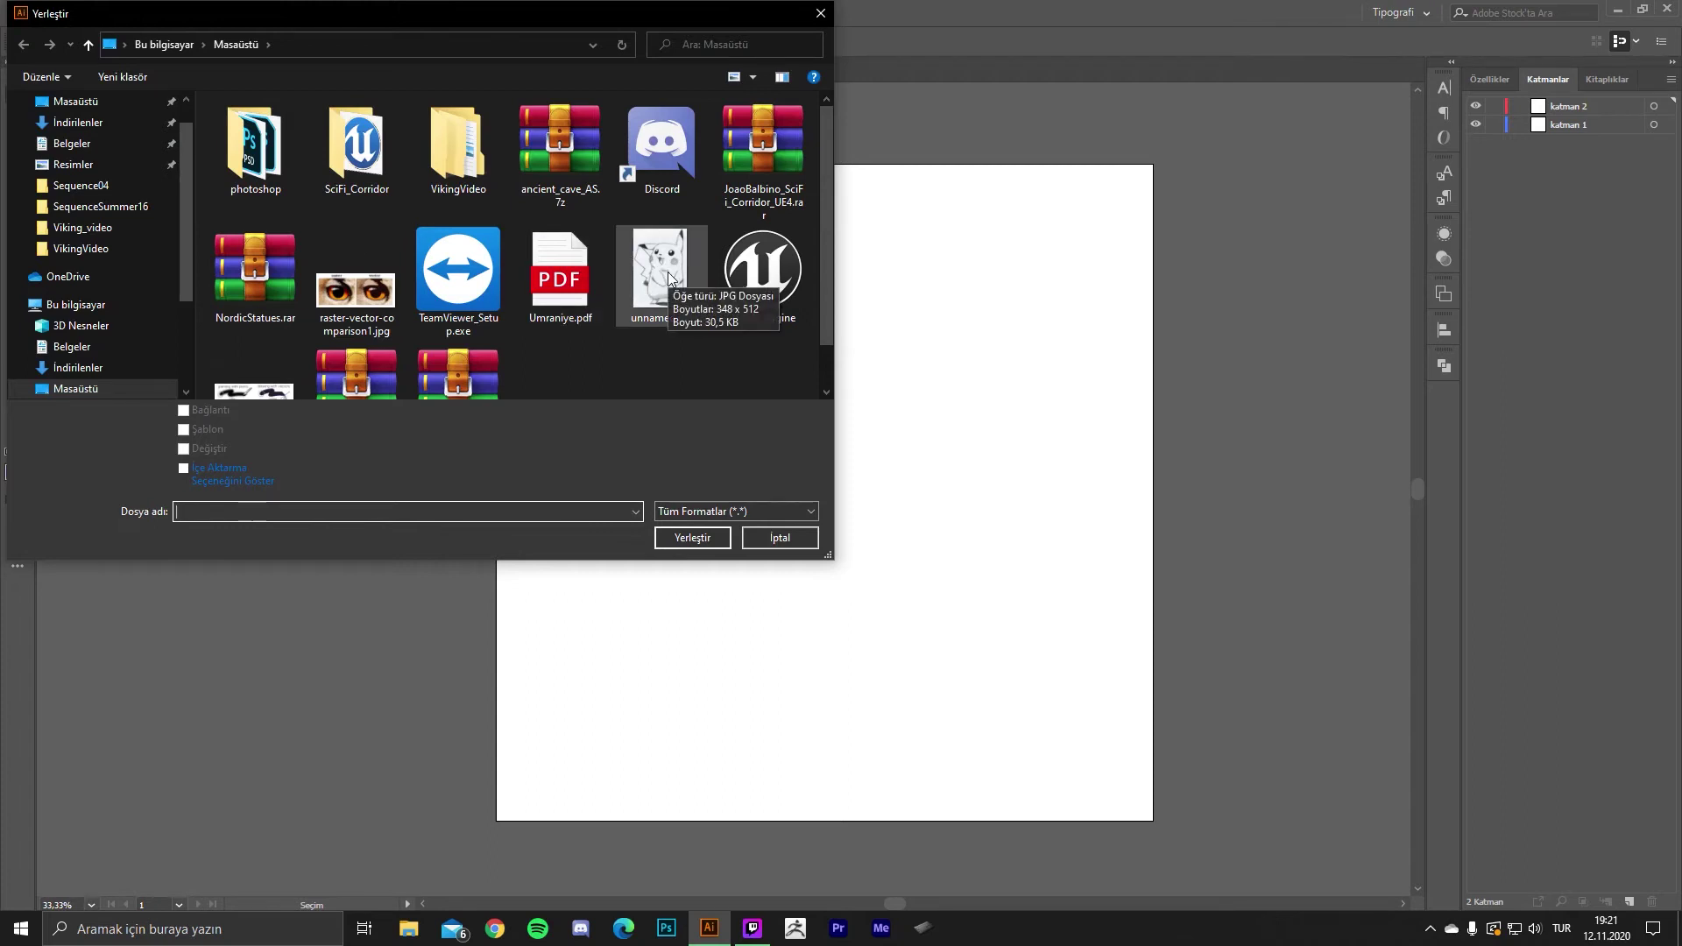
{"action": "left_click", "coordinate": [669, 275]}
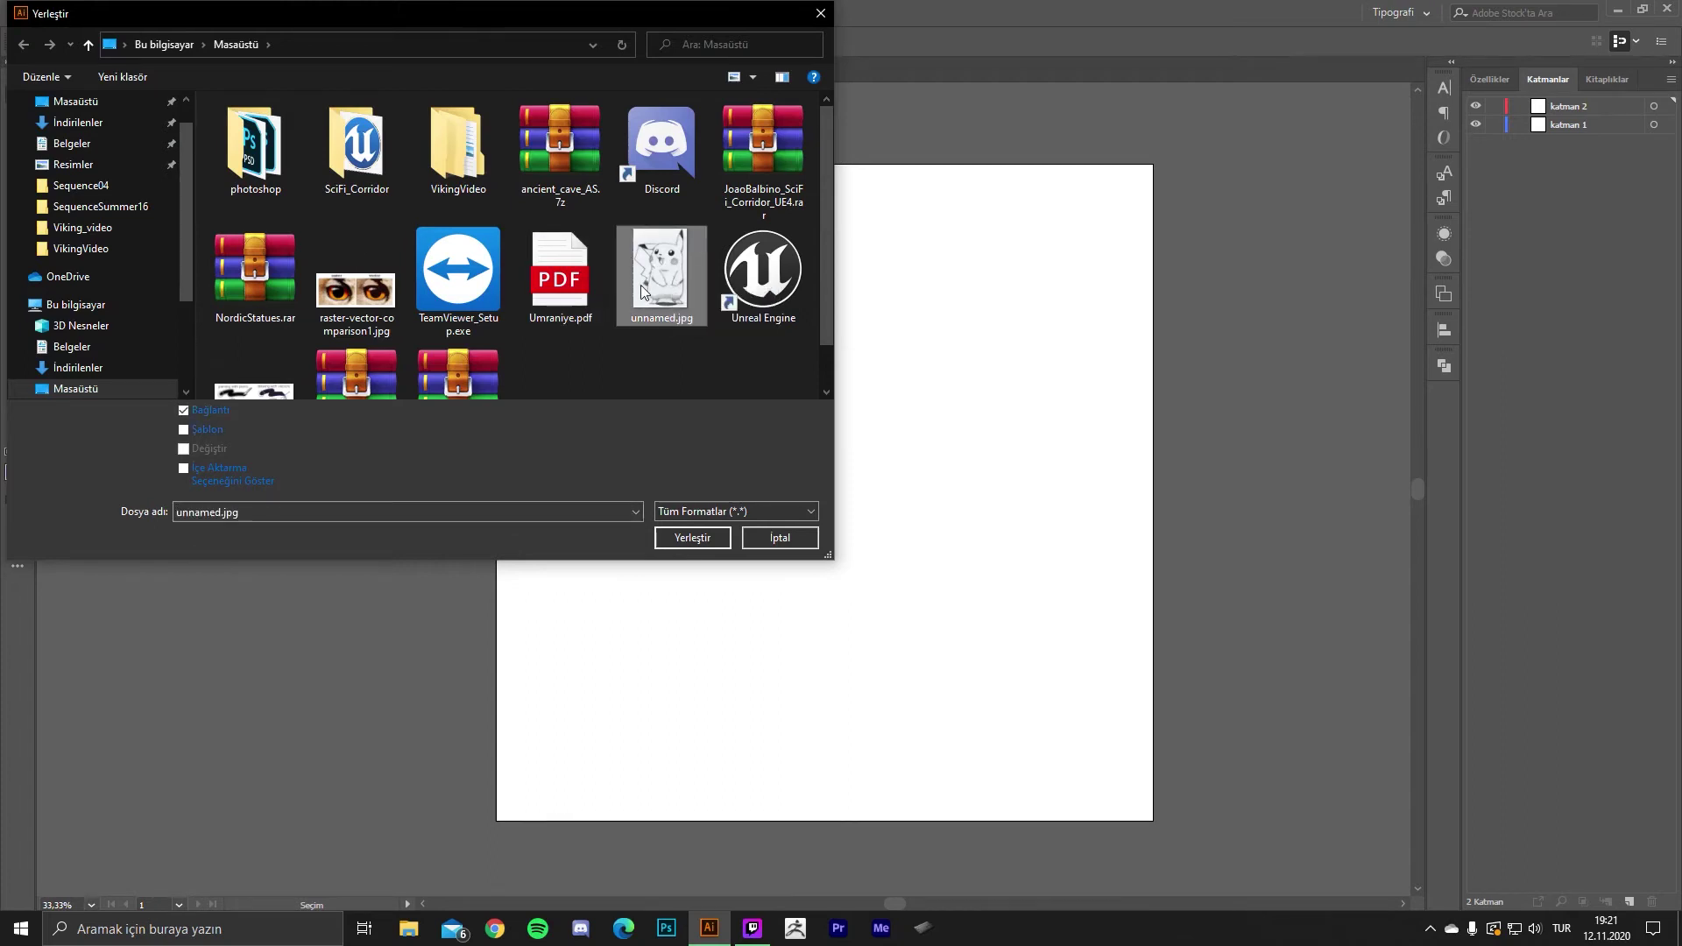
{"action": "left_click", "coordinate": [185, 431]}
{"action": "left_click", "coordinate": [692, 538]}
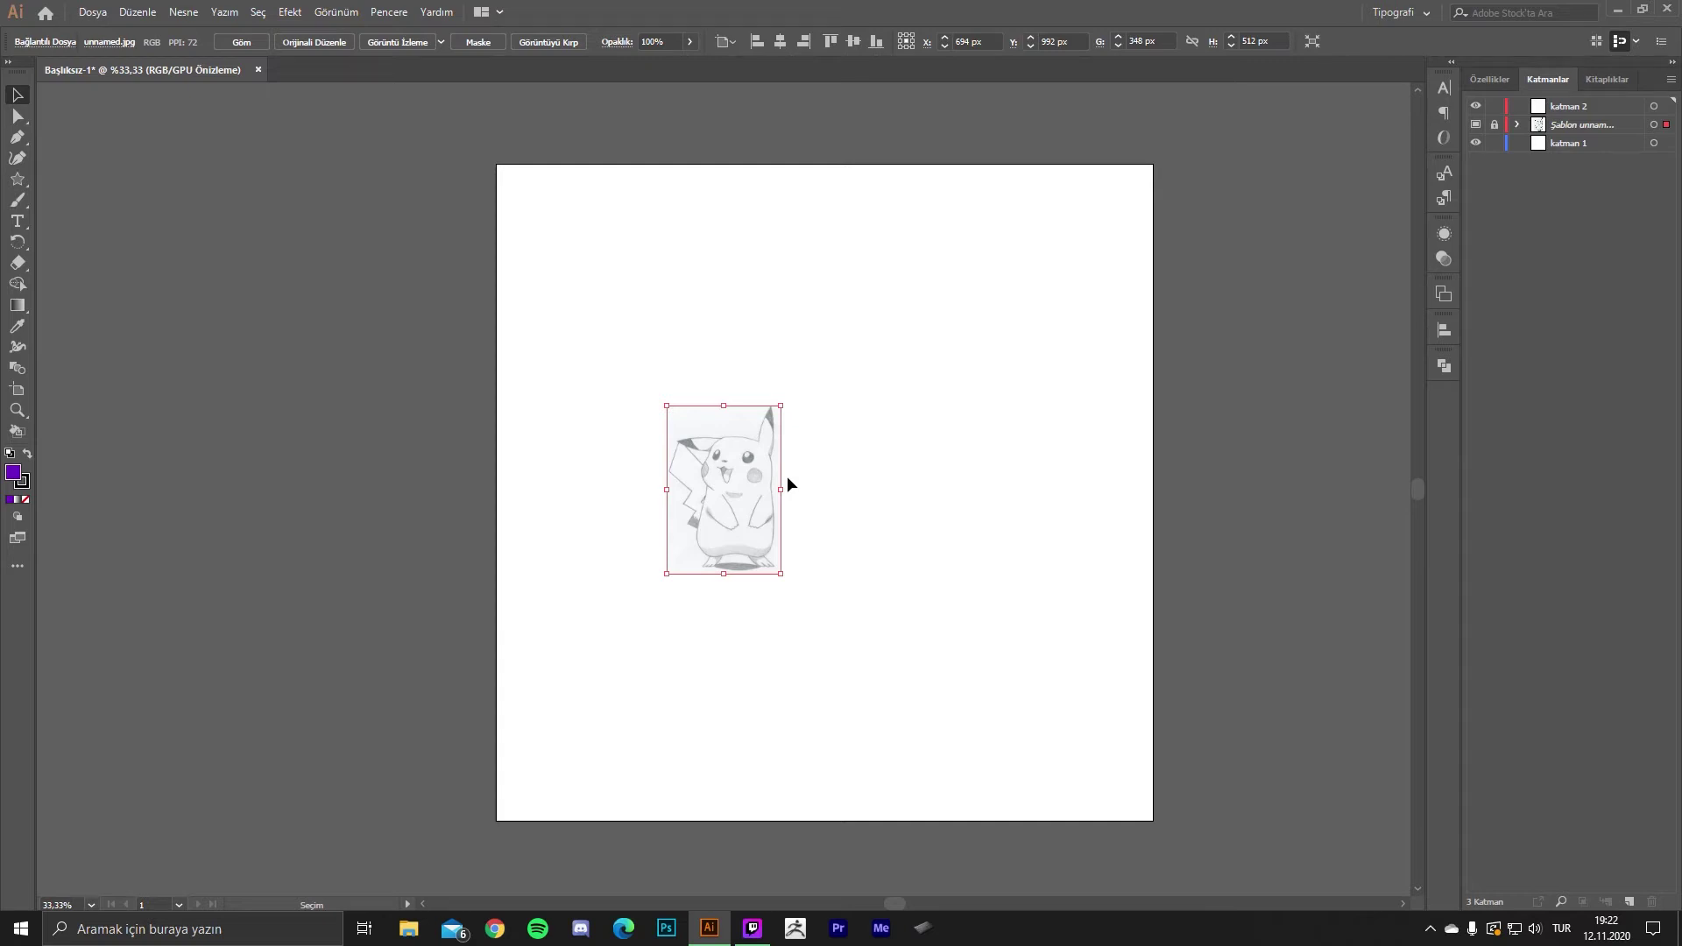
- Unlock the template, enlarge the Pikachu sketch to fill the artboard, and centre it
{"action": "left_click", "coordinate": [1496, 125]}
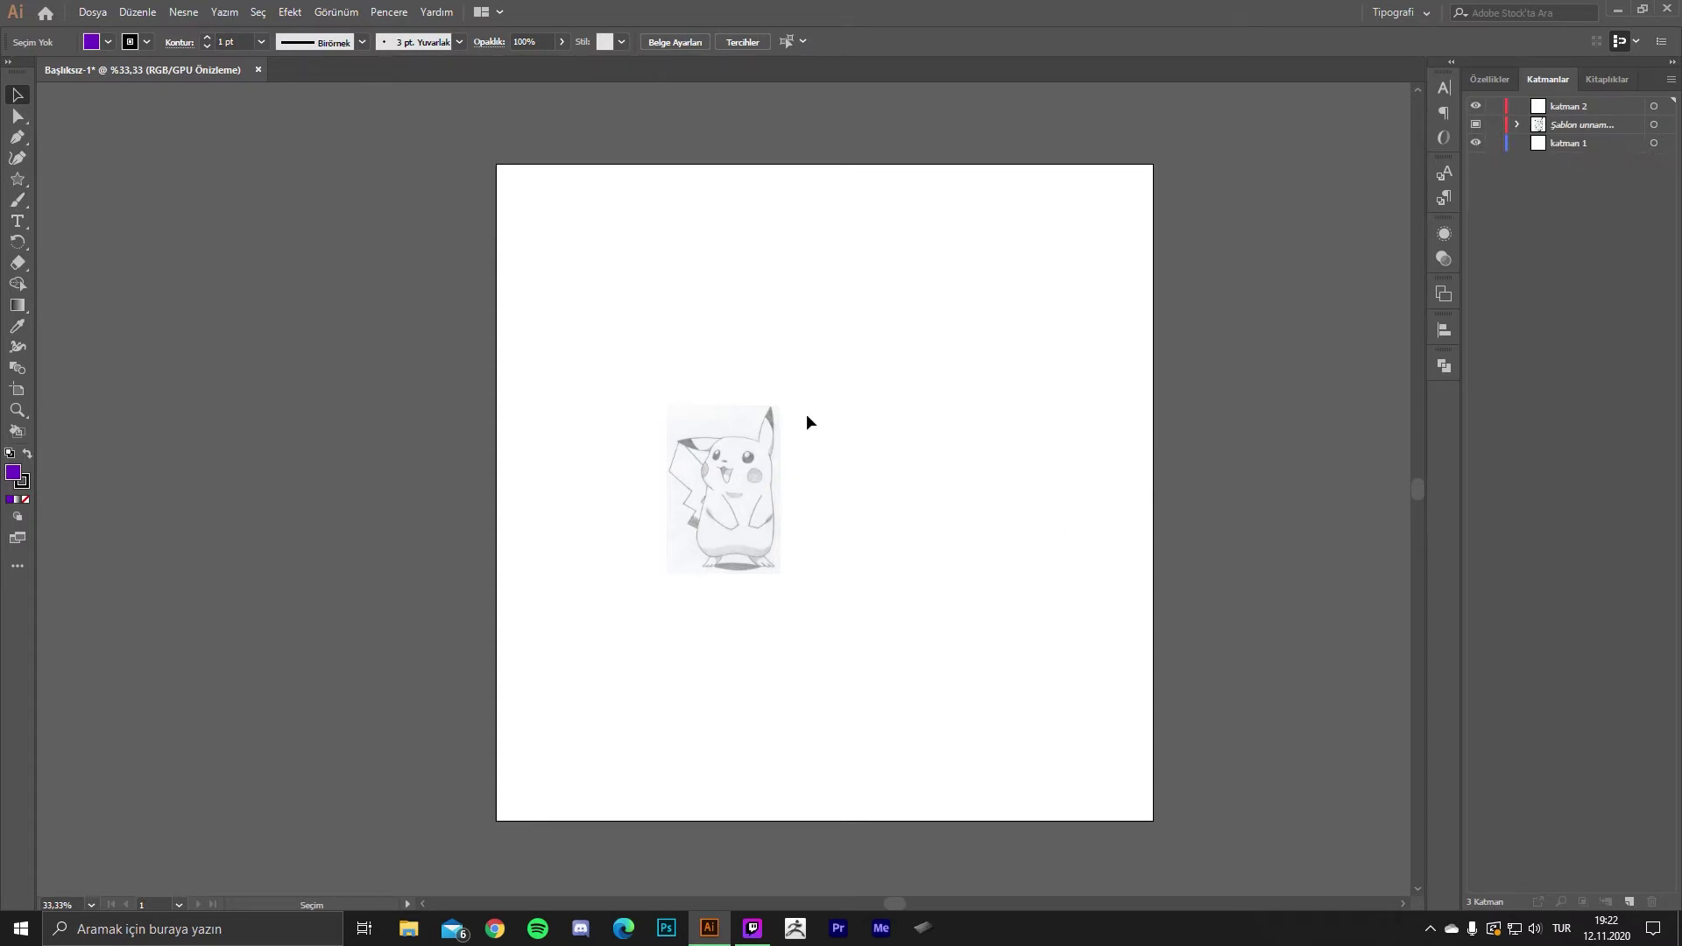
{"action": "key", "text": "ctrl+a"}
{"action": "left_click_drag", "start_coordinate": [781, 489], "coordinate": [1003, 489]}
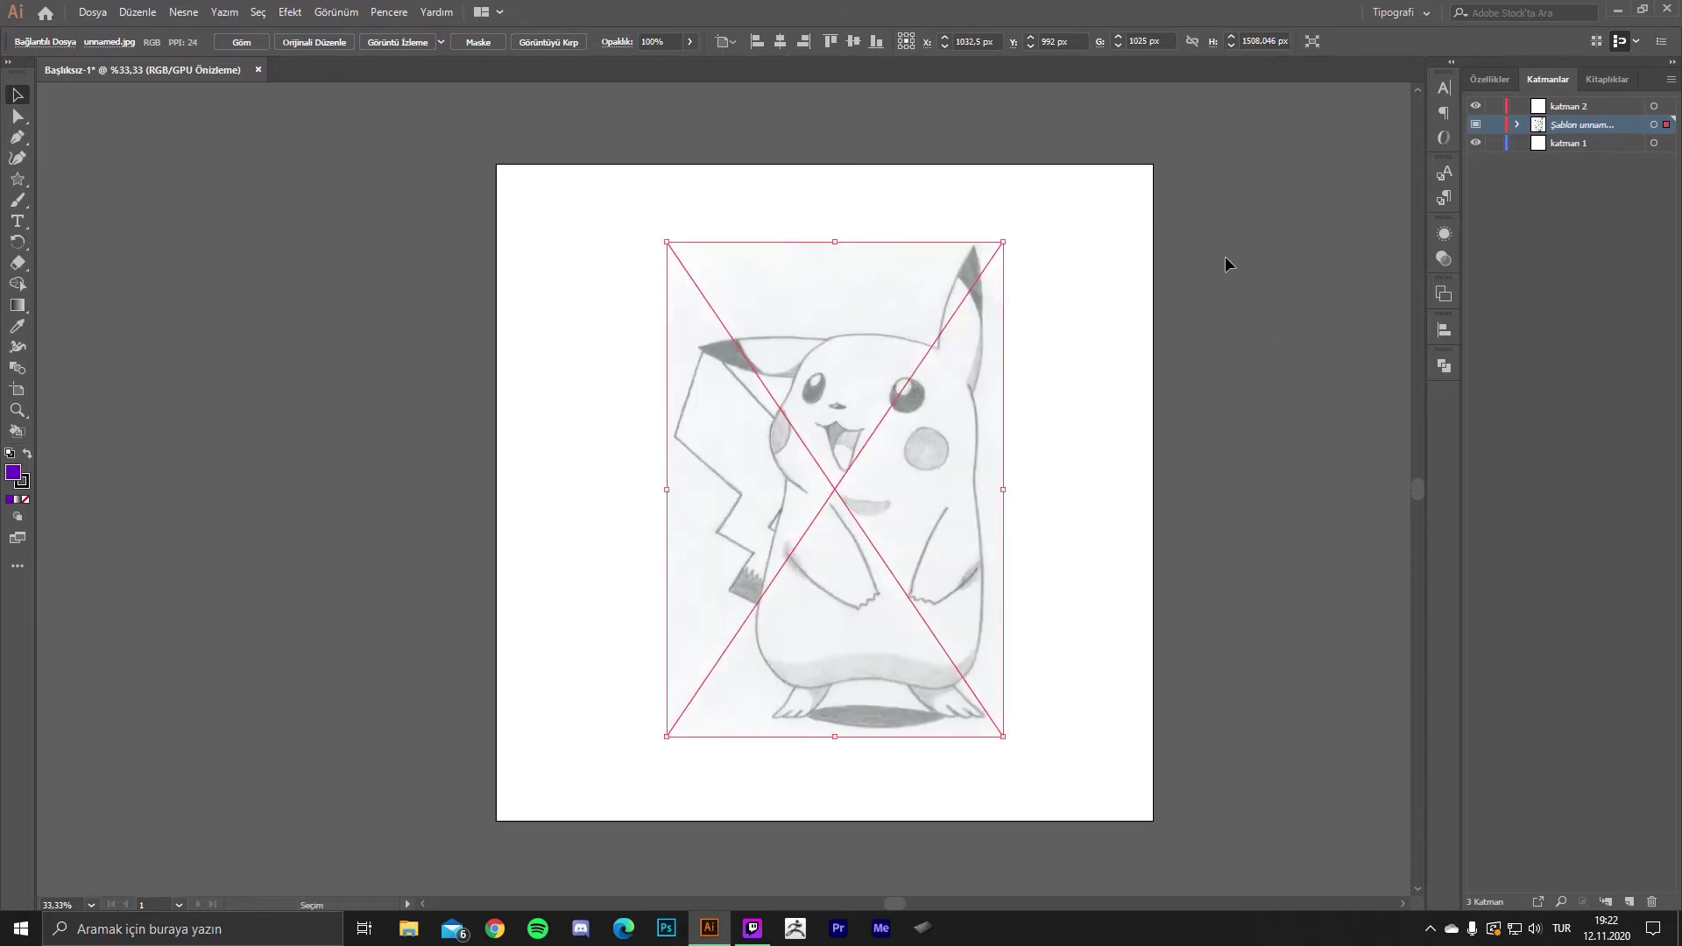
{"action": "left_click", "coordinate": [784, 46]}
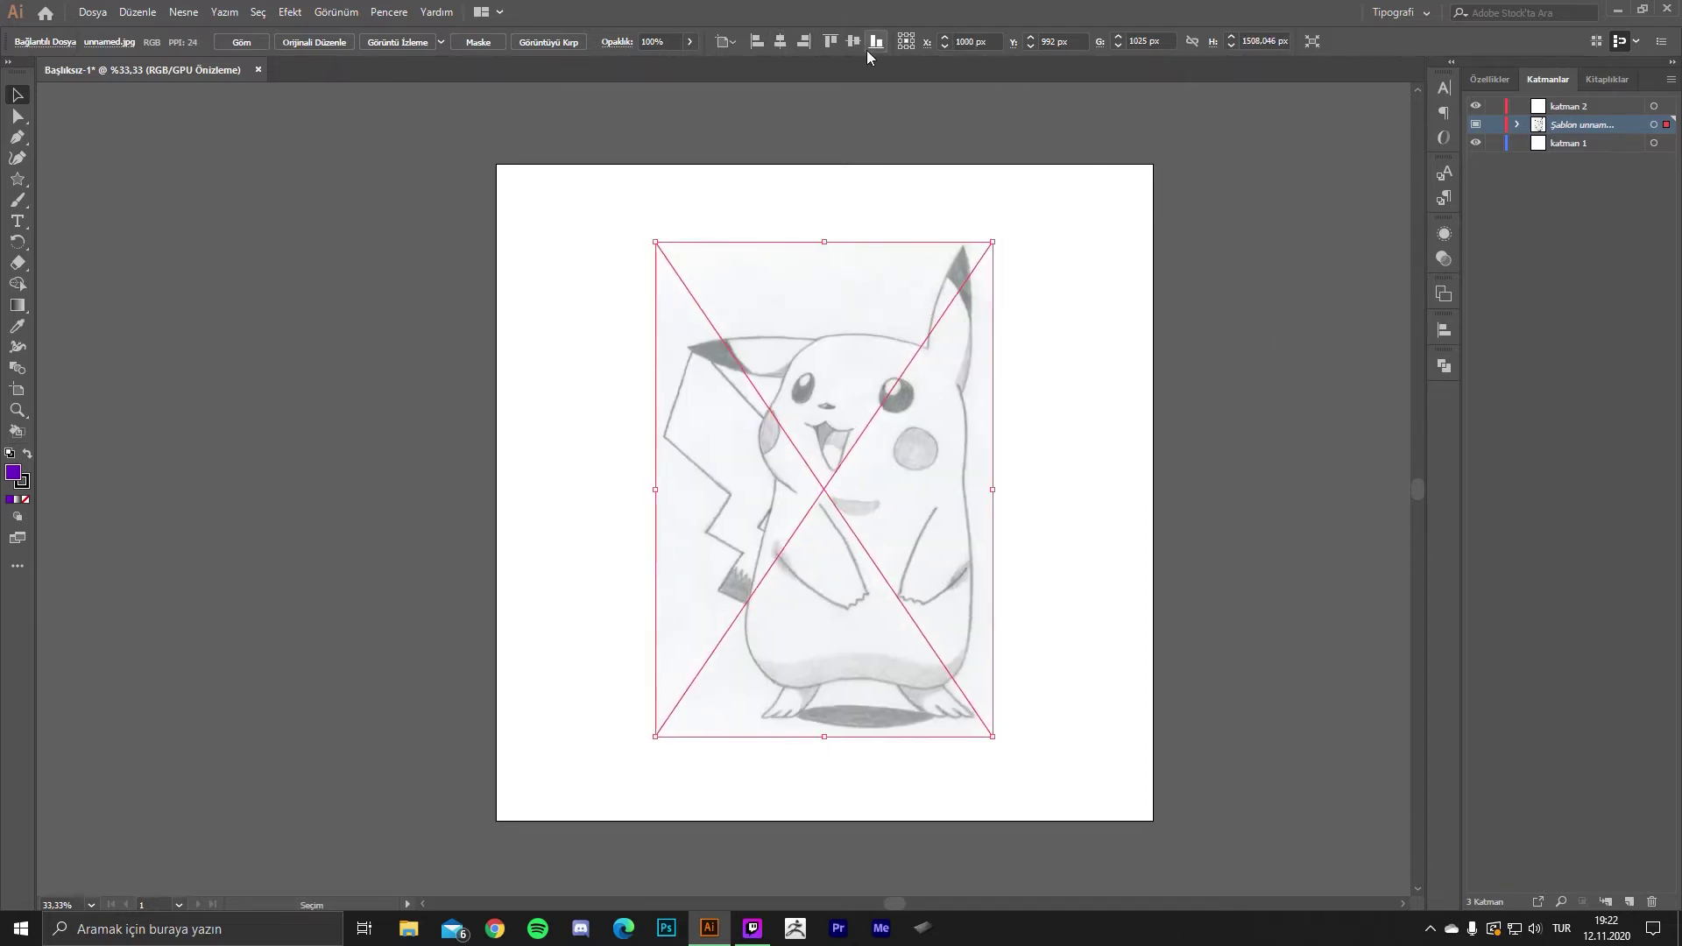
{"action": "left_click", "coordinate": [855, 45]}
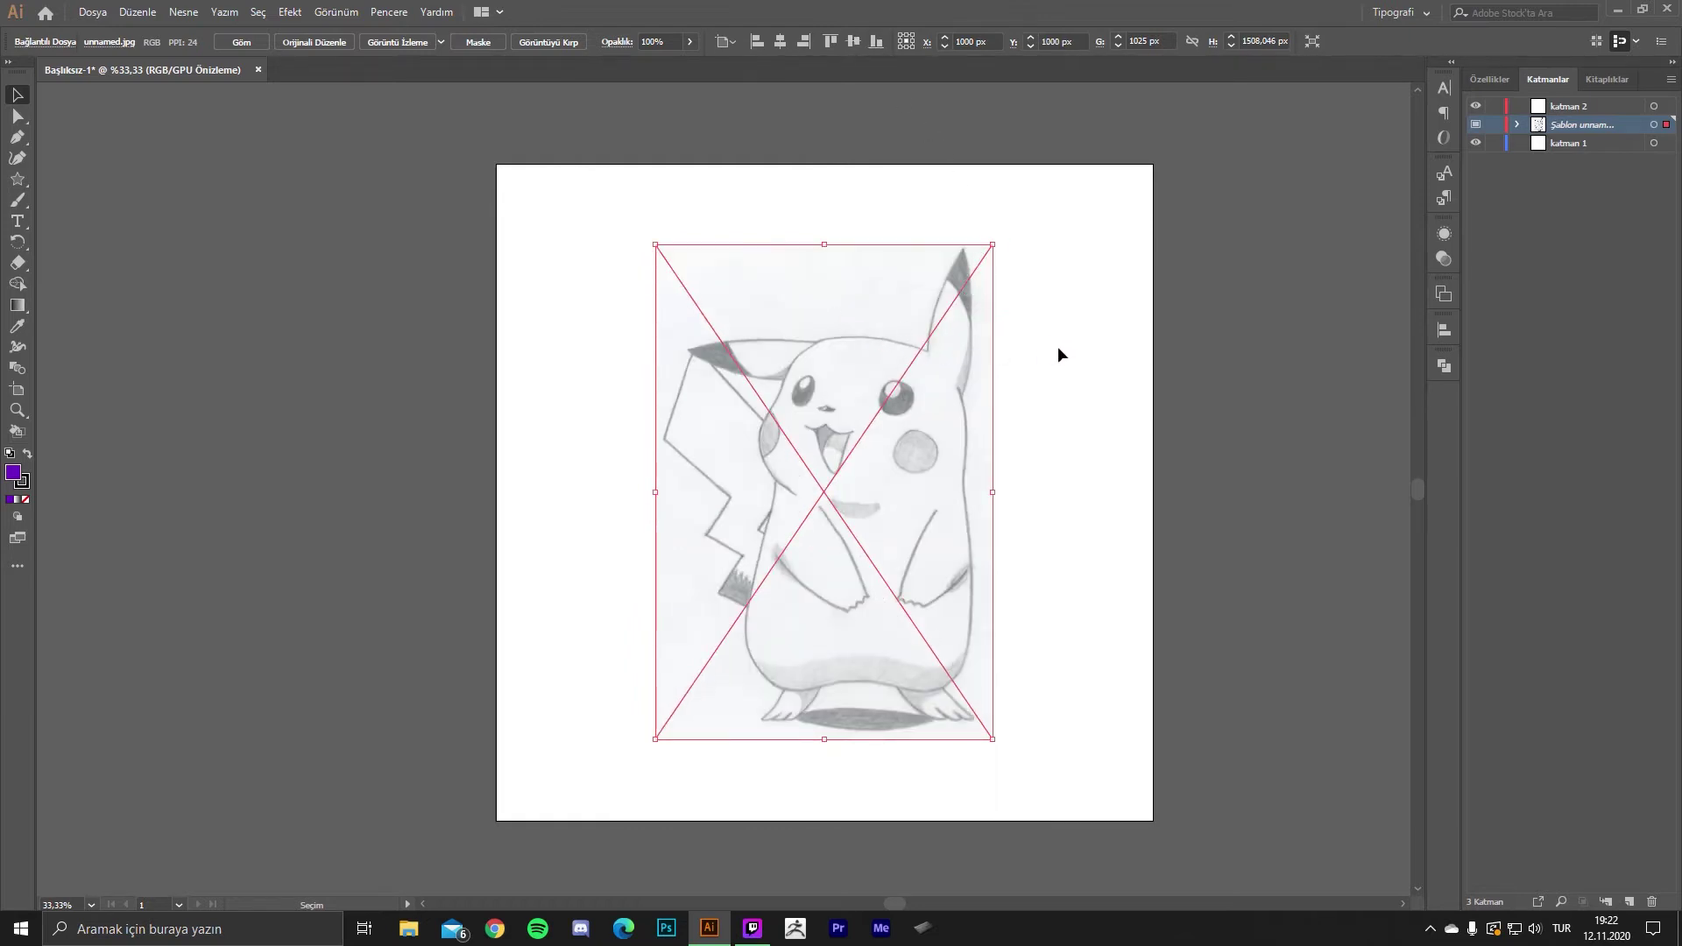
{"action": "scroll", "coordinate": [1057, 347], "scroll_direction": "down", "scroll_amount": 1}
{"action": "scroll", "coordinate": [1032, 377], "scroll_direction": "up", "scroll_amount": 1}
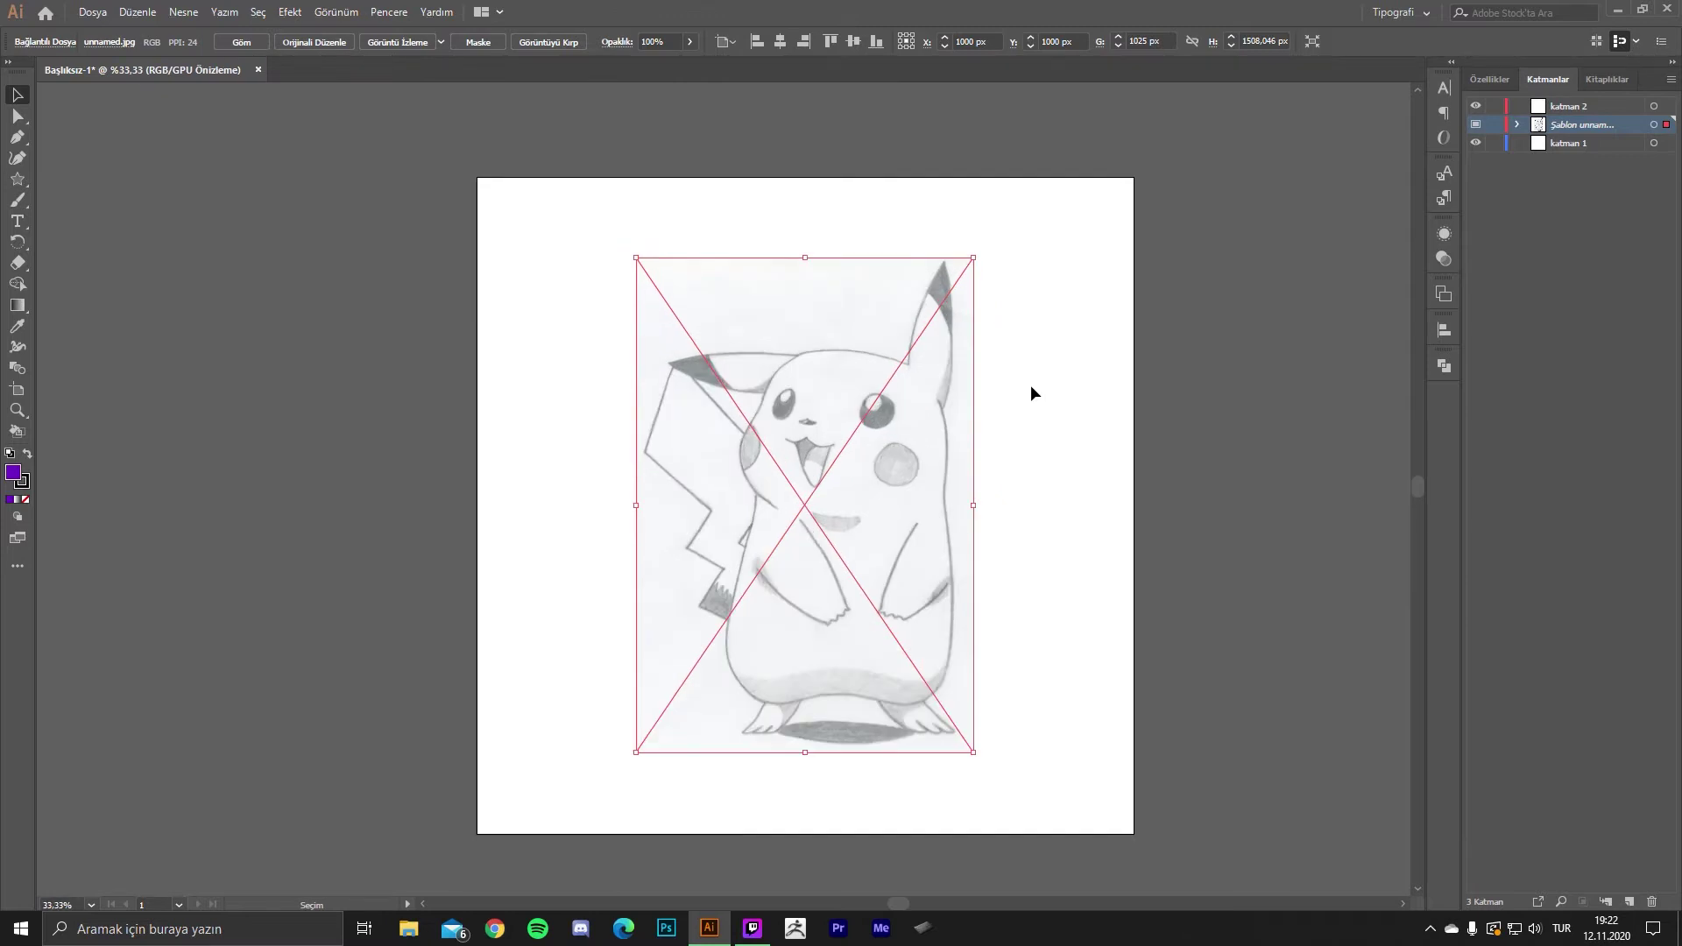
{"action": "left_click", "coordinate": [1030, 386]}
- Lock the Şablon template layer, undoing a trial shift of the sketch
{"action": "left_click", "coordinate": [1495, 125]}
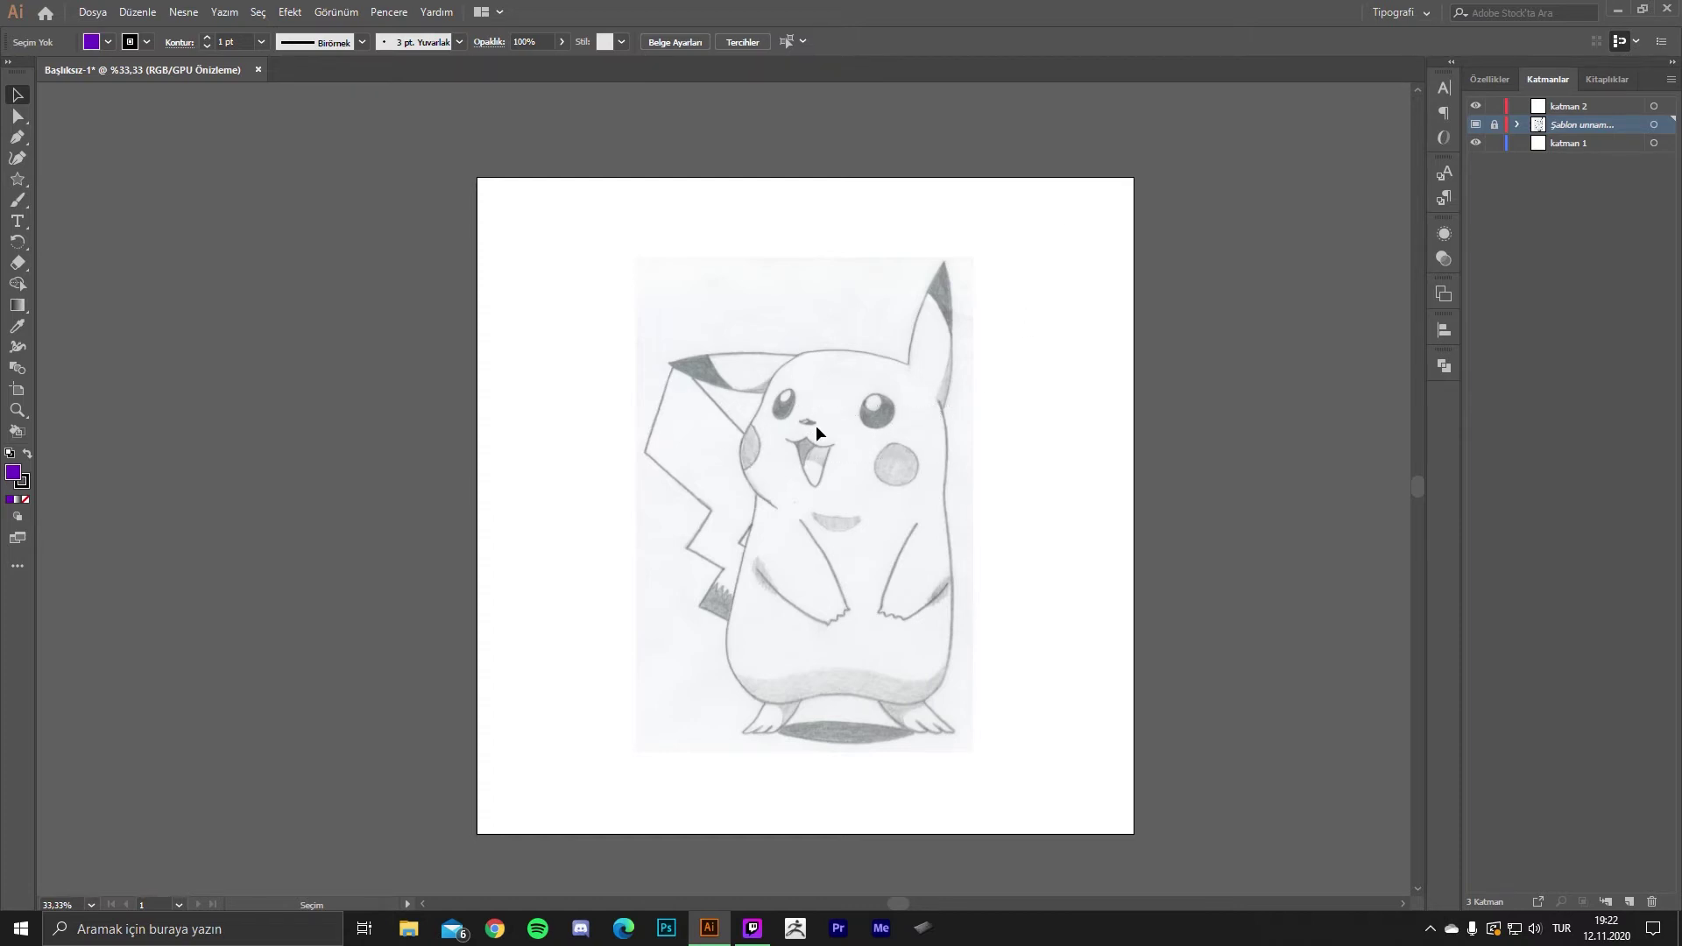
{"action": "left_click", "coordinate": [1495, 125]}
{"action": "left_click_drag", "start_coordinate": [853, 406], "coordinate": [753, 433]}
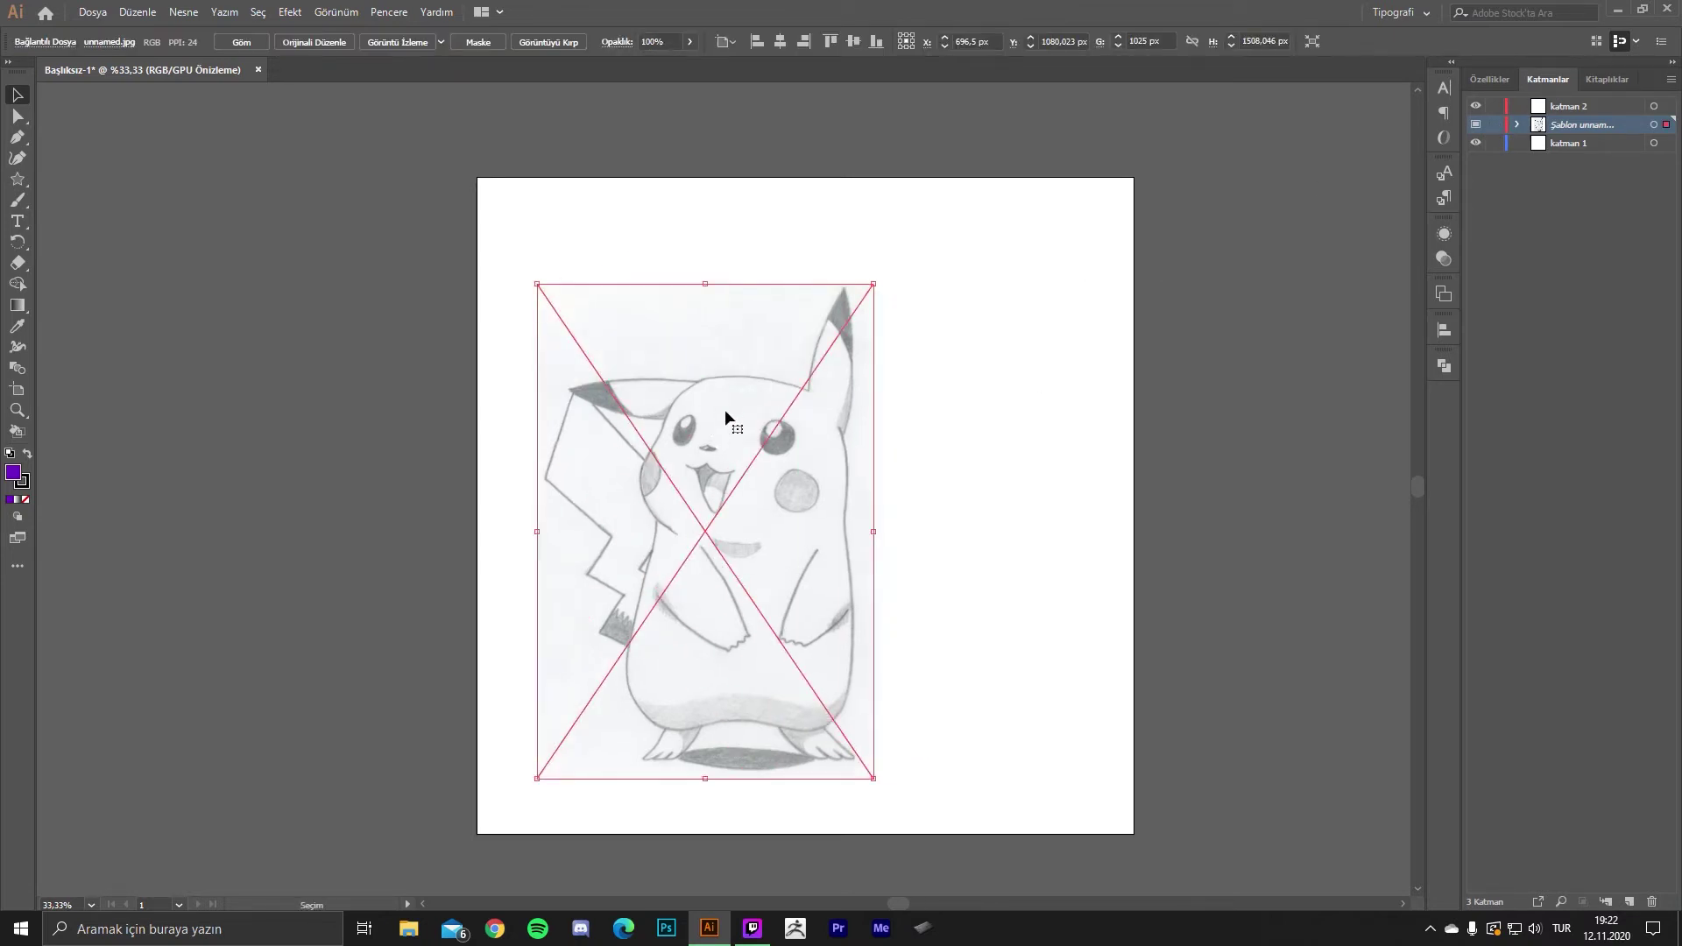
{"action": "key", "text": "ctrl+z"}
{"action": "left_click", "coordinate": [1495, 125]}
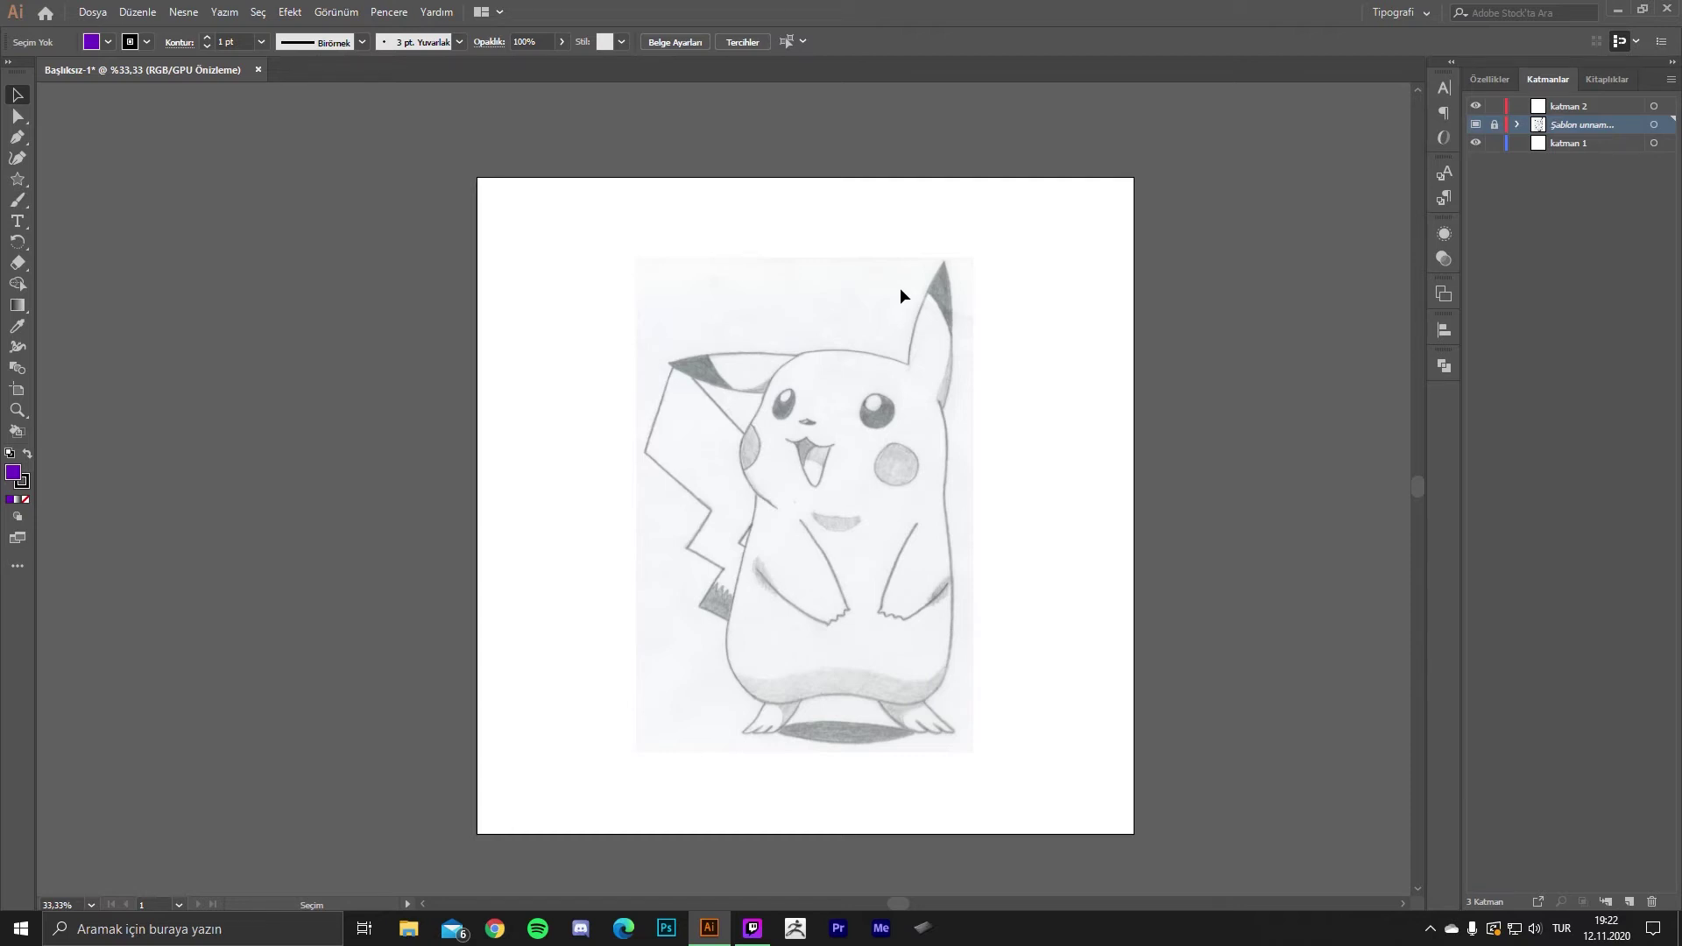
{"action": "scroll", "coordinate": [901, 287], "scroll_direction": "up", "scroll_amount": 2}
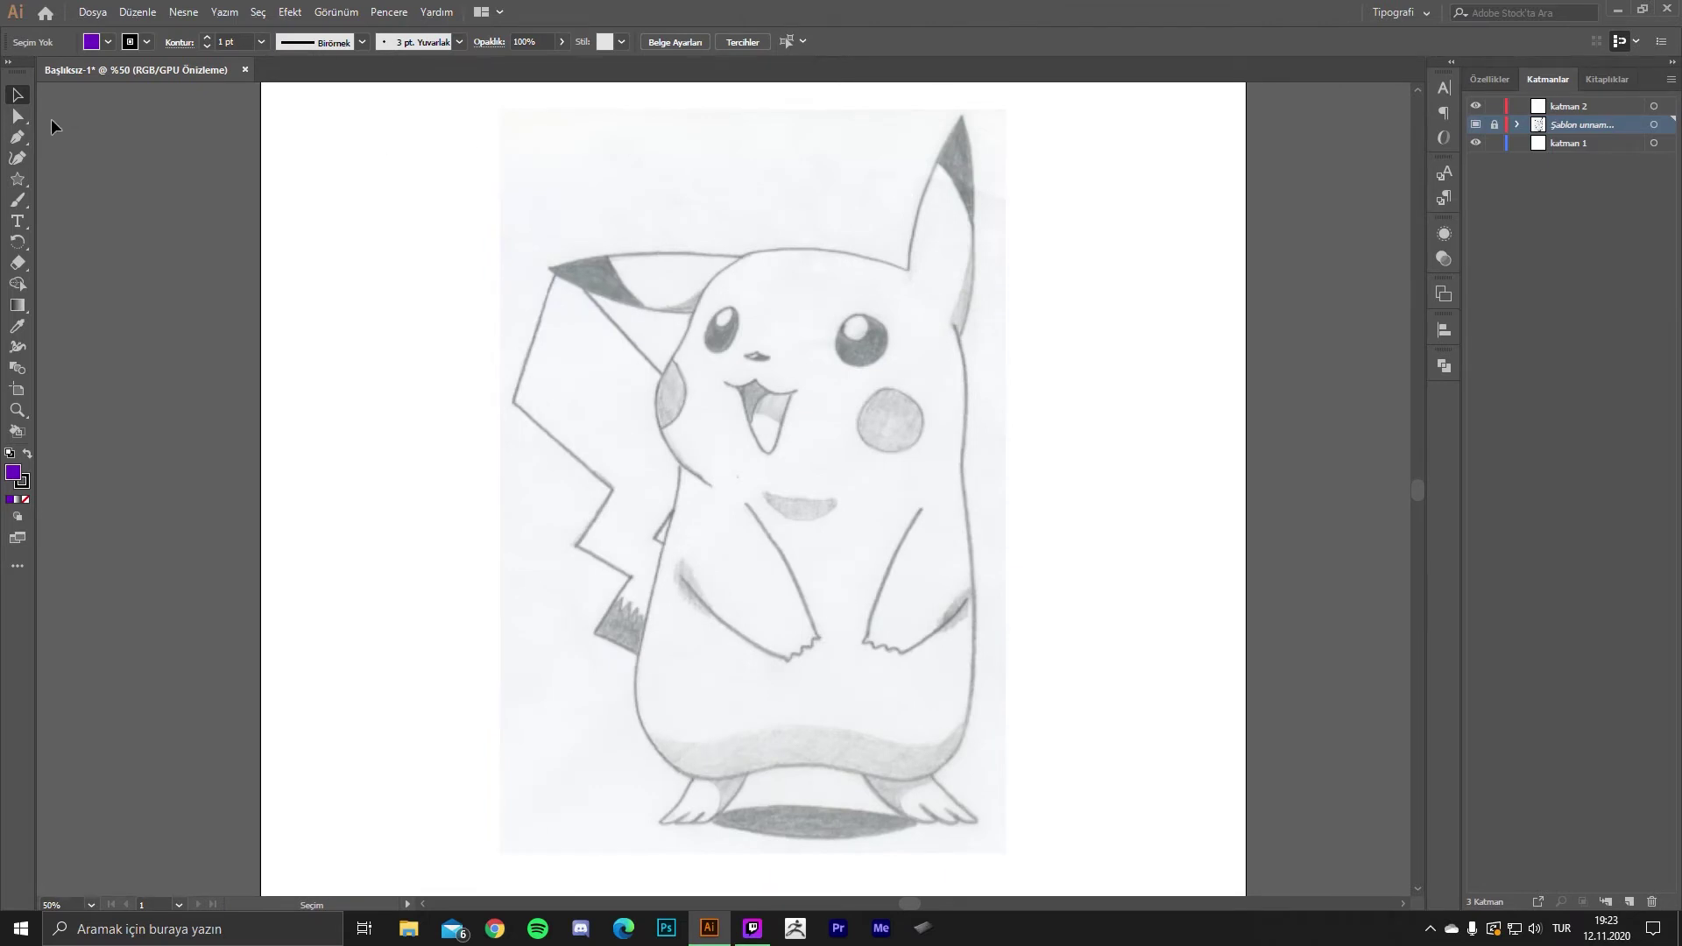
- Make katman 2 the active layer and discard a first, purple-filled ear attempt
{"action": "left_click", "coordinate": [1570, 106]}
{"action": "left_click", "coordinate": [1561, 122]}
{"action": "left_click", "coordinate": [1557, 106]}
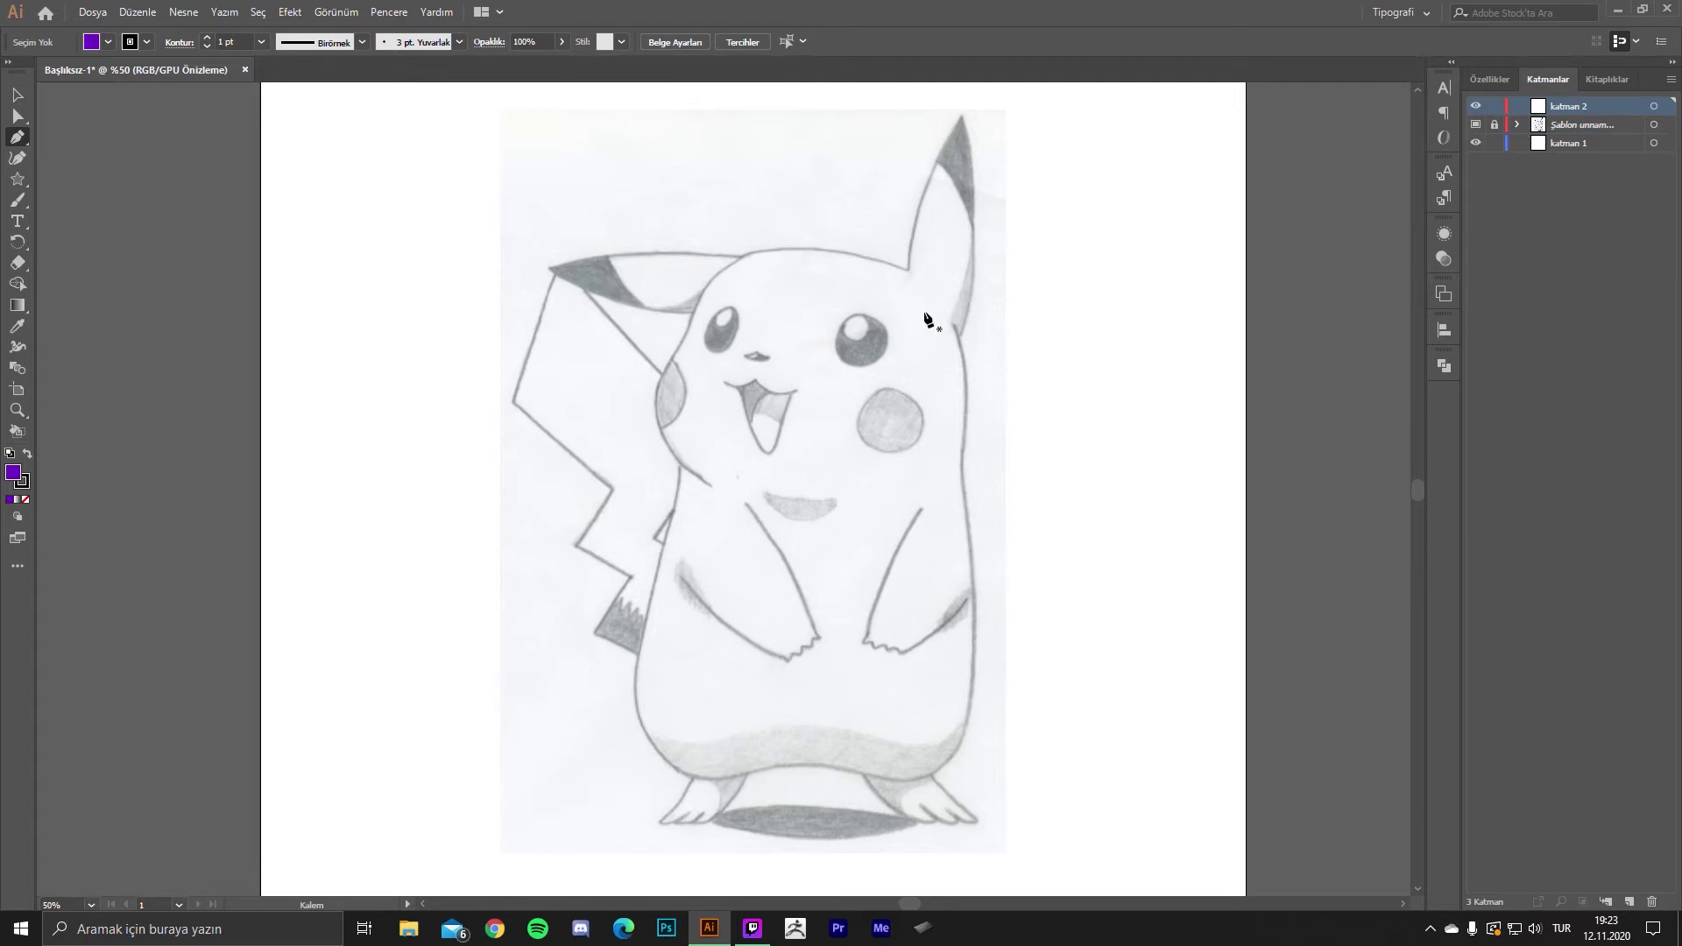
{"action": "scroll", "coordinate": [947, 271], "scroll_direction": "up", "scroll_amount": 1}
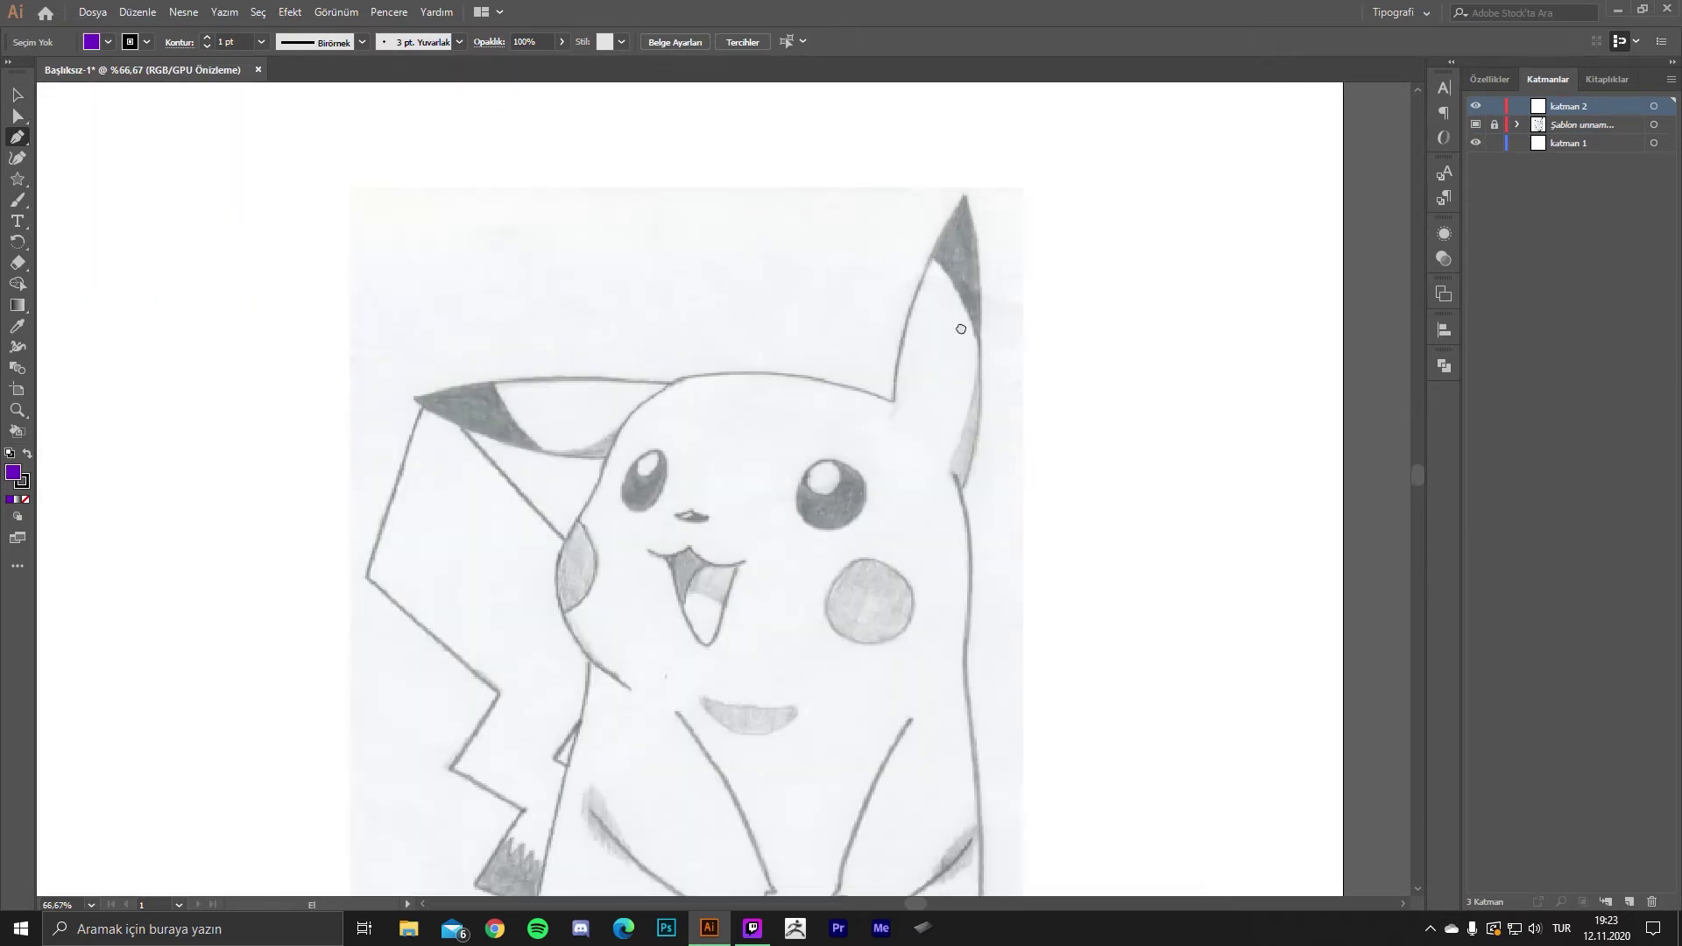
{"action": "scroll", "coordinate": [947, 271], "scroll_direction": "up", "scroll_amount": 1}
{"action": "scroll", "coordinate": [964, 394], "scroll_direction": "up", "scroll_amount": 1}
{"action": "left_click", "coordinate": [940, 530]}
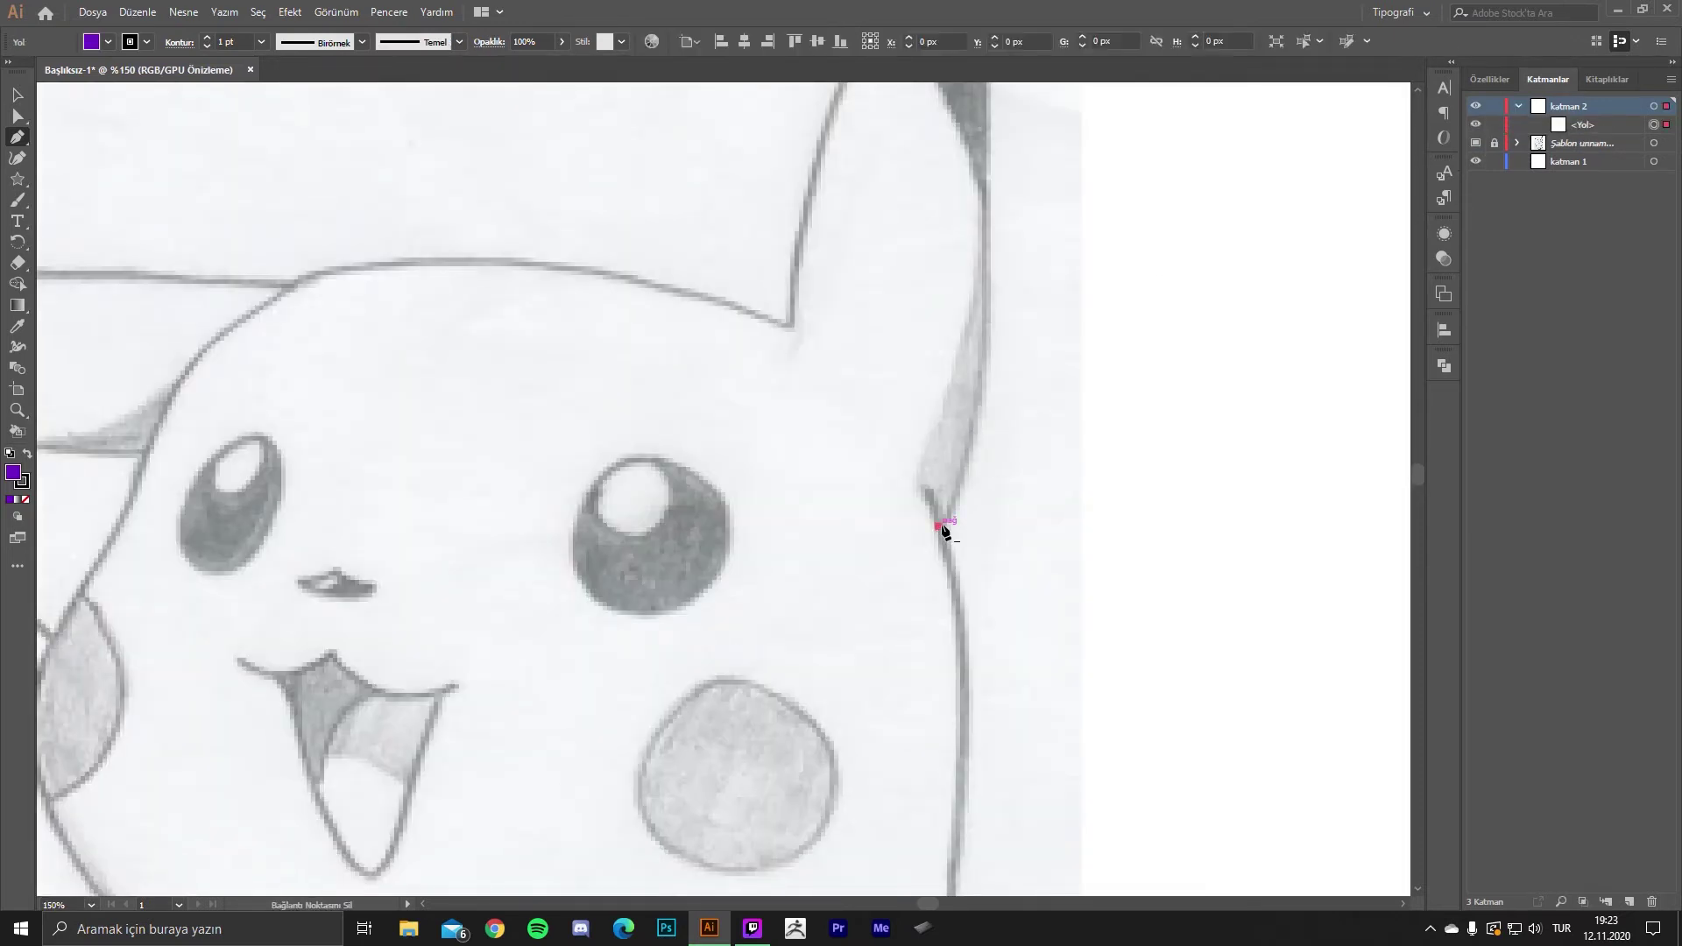
{"action": "scroll", "coordinate": [984, 417], "scroll_direction": "down", "scroll_amount": 2}
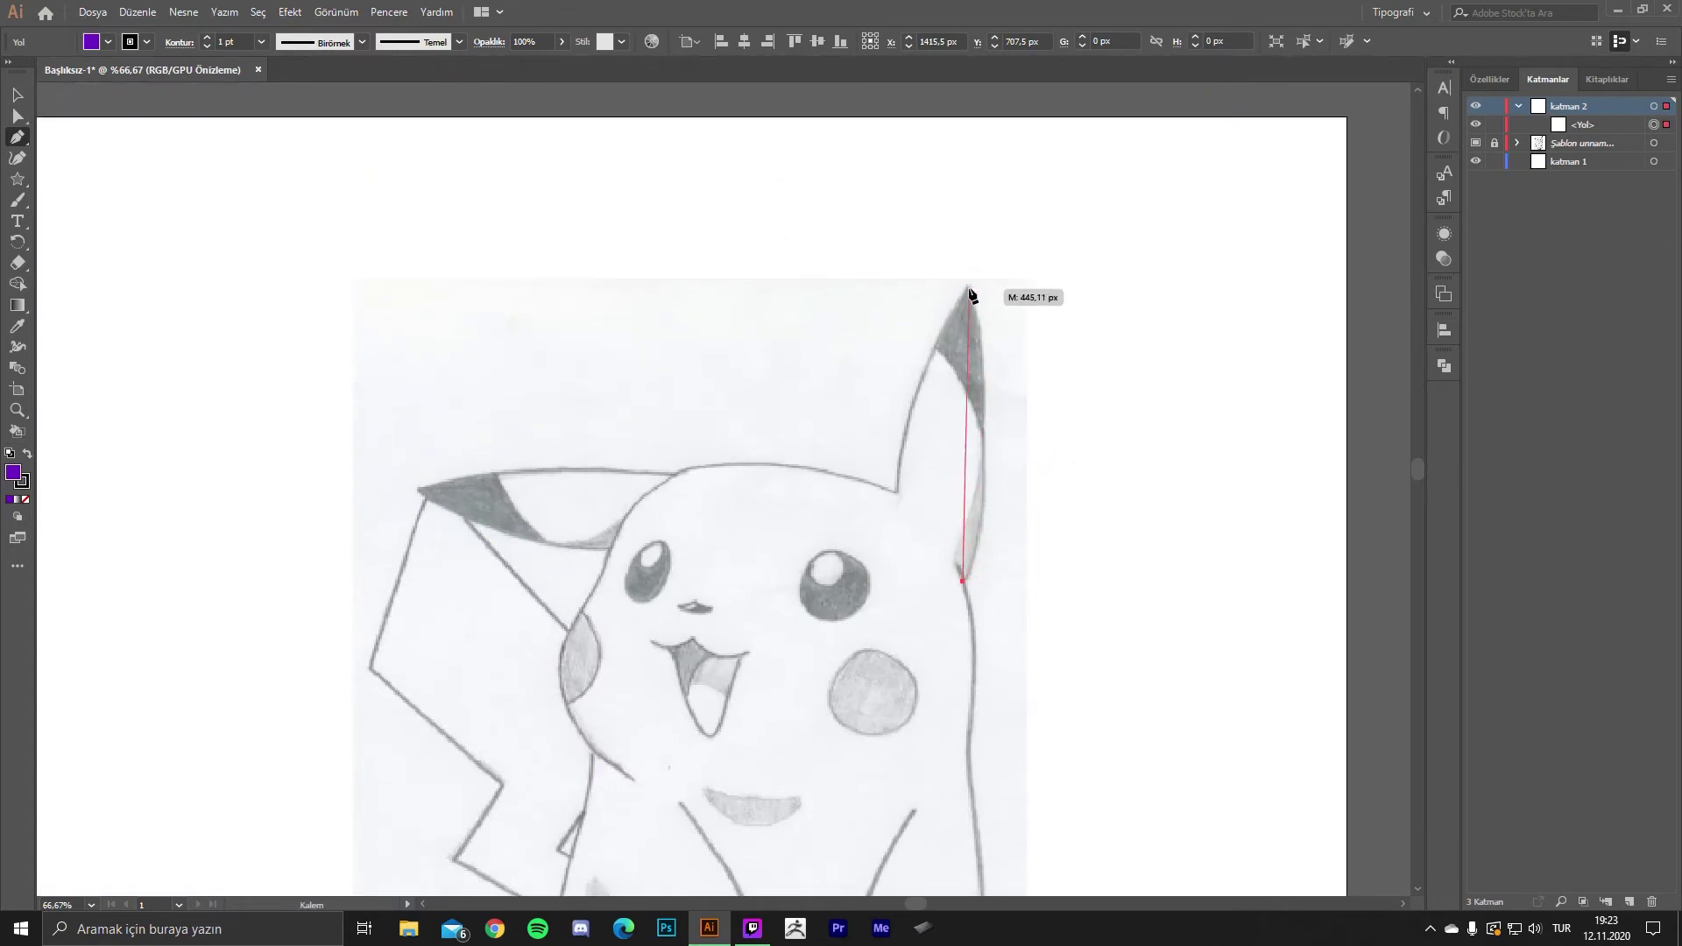
{"action": "left_click_drag", "start_coordinate": [934, 258], "coordinate": [925, 125]}
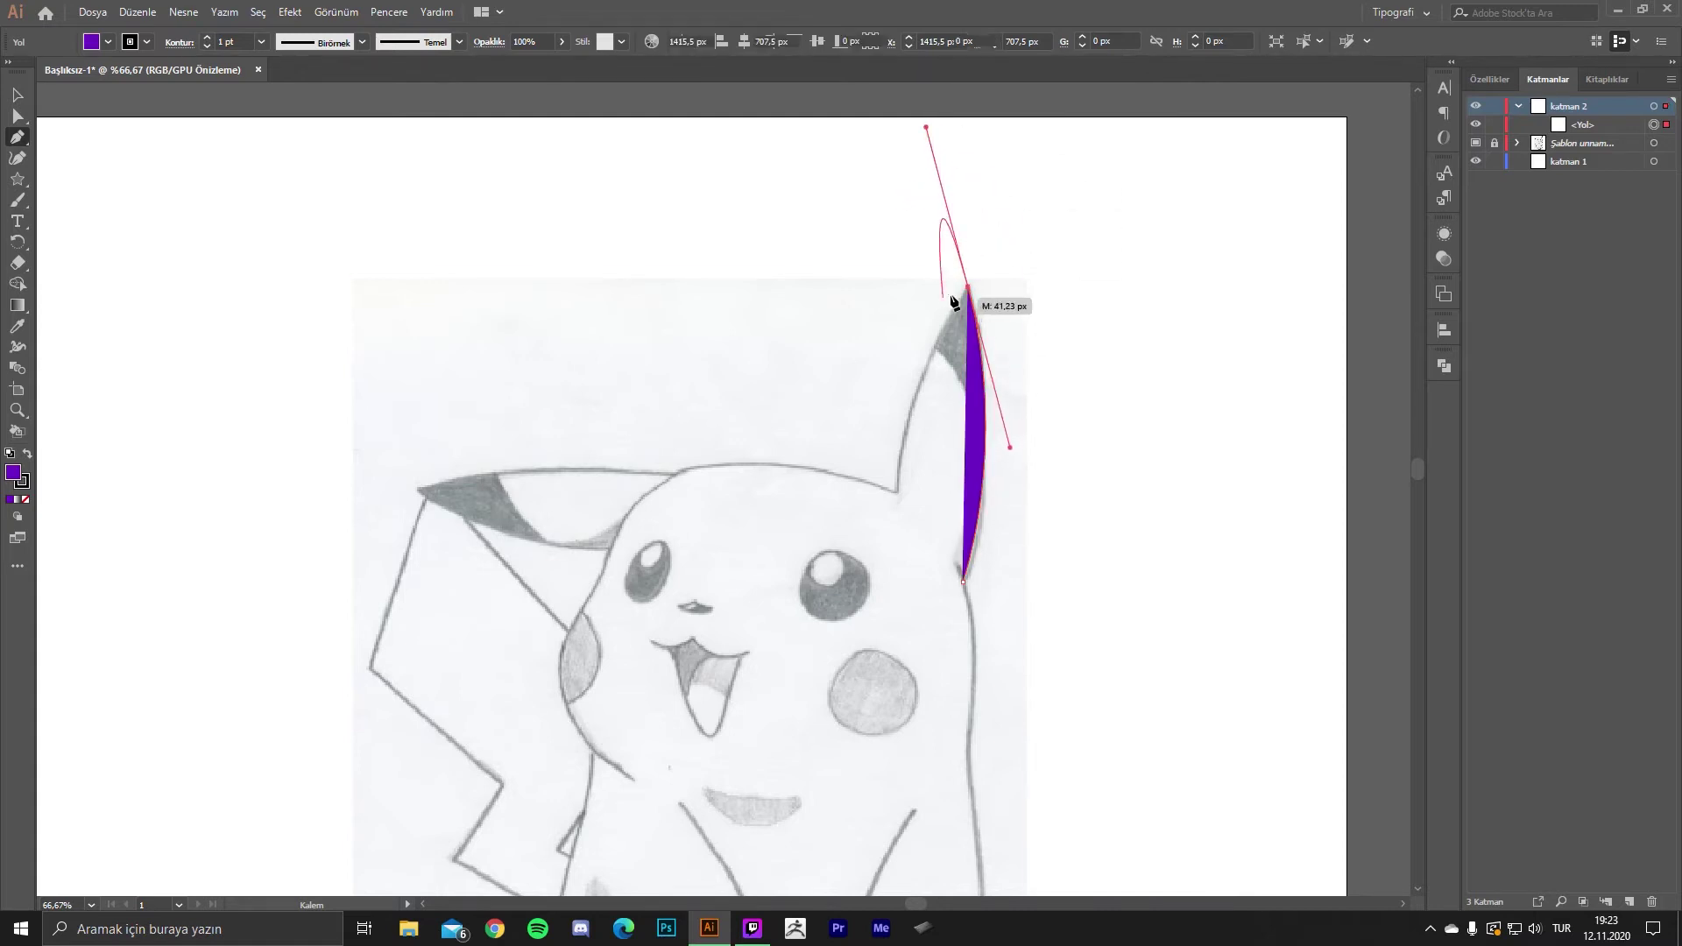
{"action": "key", "text": "ctrl"}
{"action": "scroll", "coordinate": [978, 290], "scroll_direction": "up", "scroll_amount": 1}
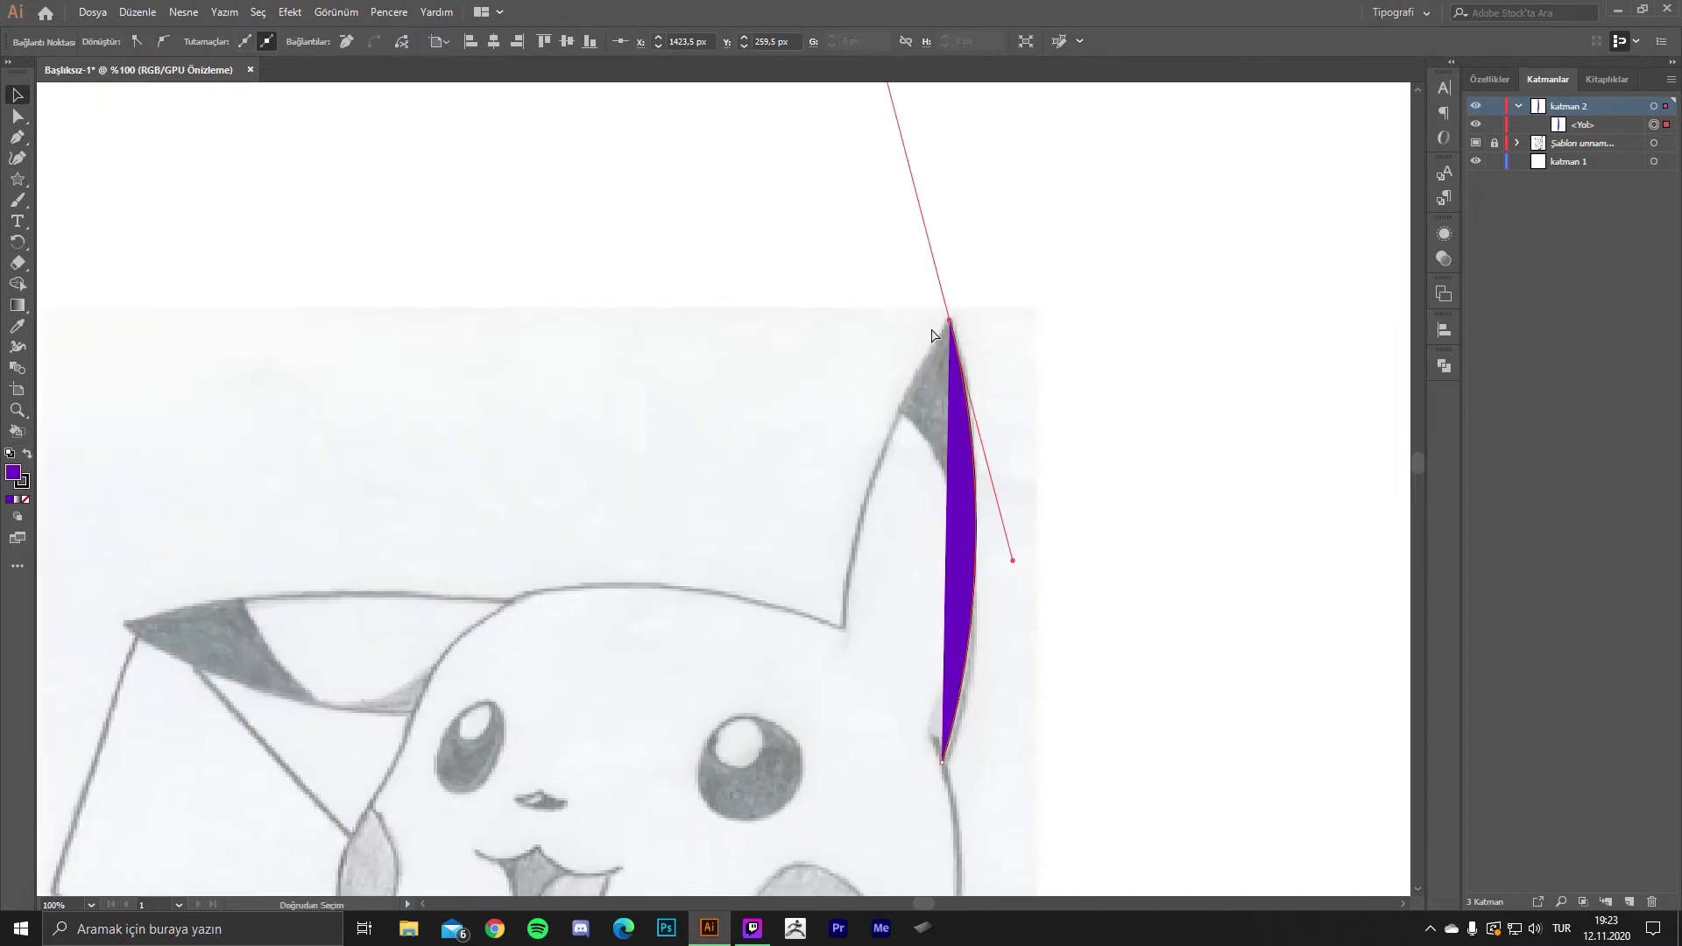
{"action": "key", "text": "Delete"}
{"action": "key", "text": "Delete"}
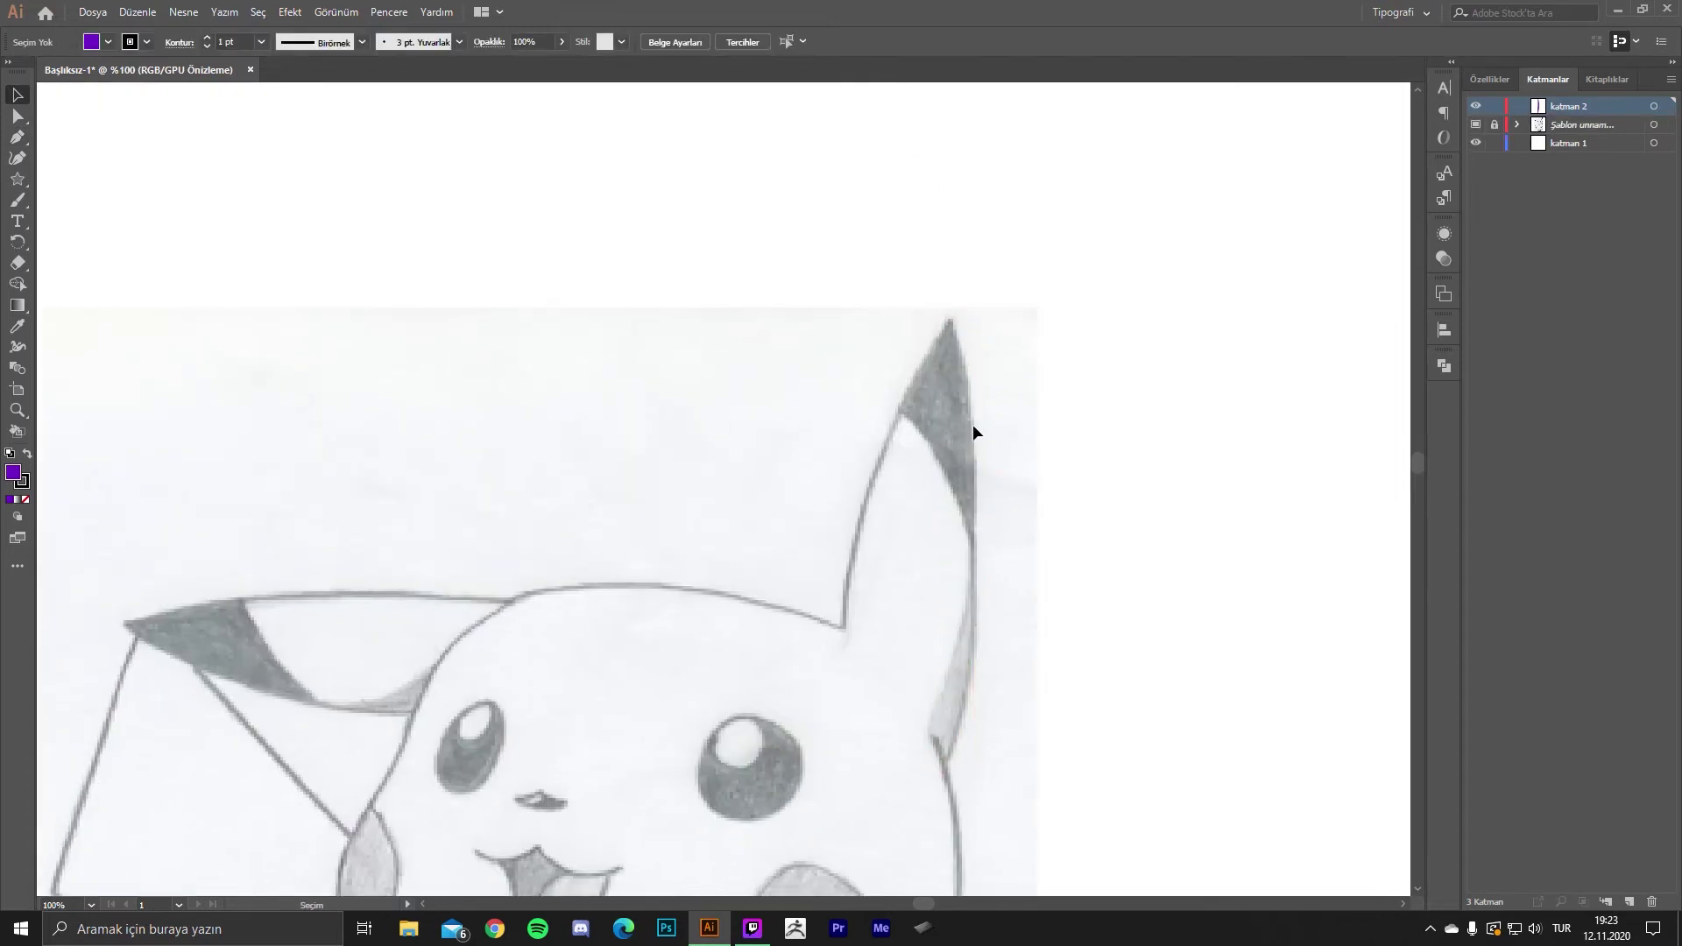
{"action": "key", "text": "p"}
- Set Fill to None and trace the right ear up to a sharp tip
{"action": "left_click", "coordinate": [25, 498]}
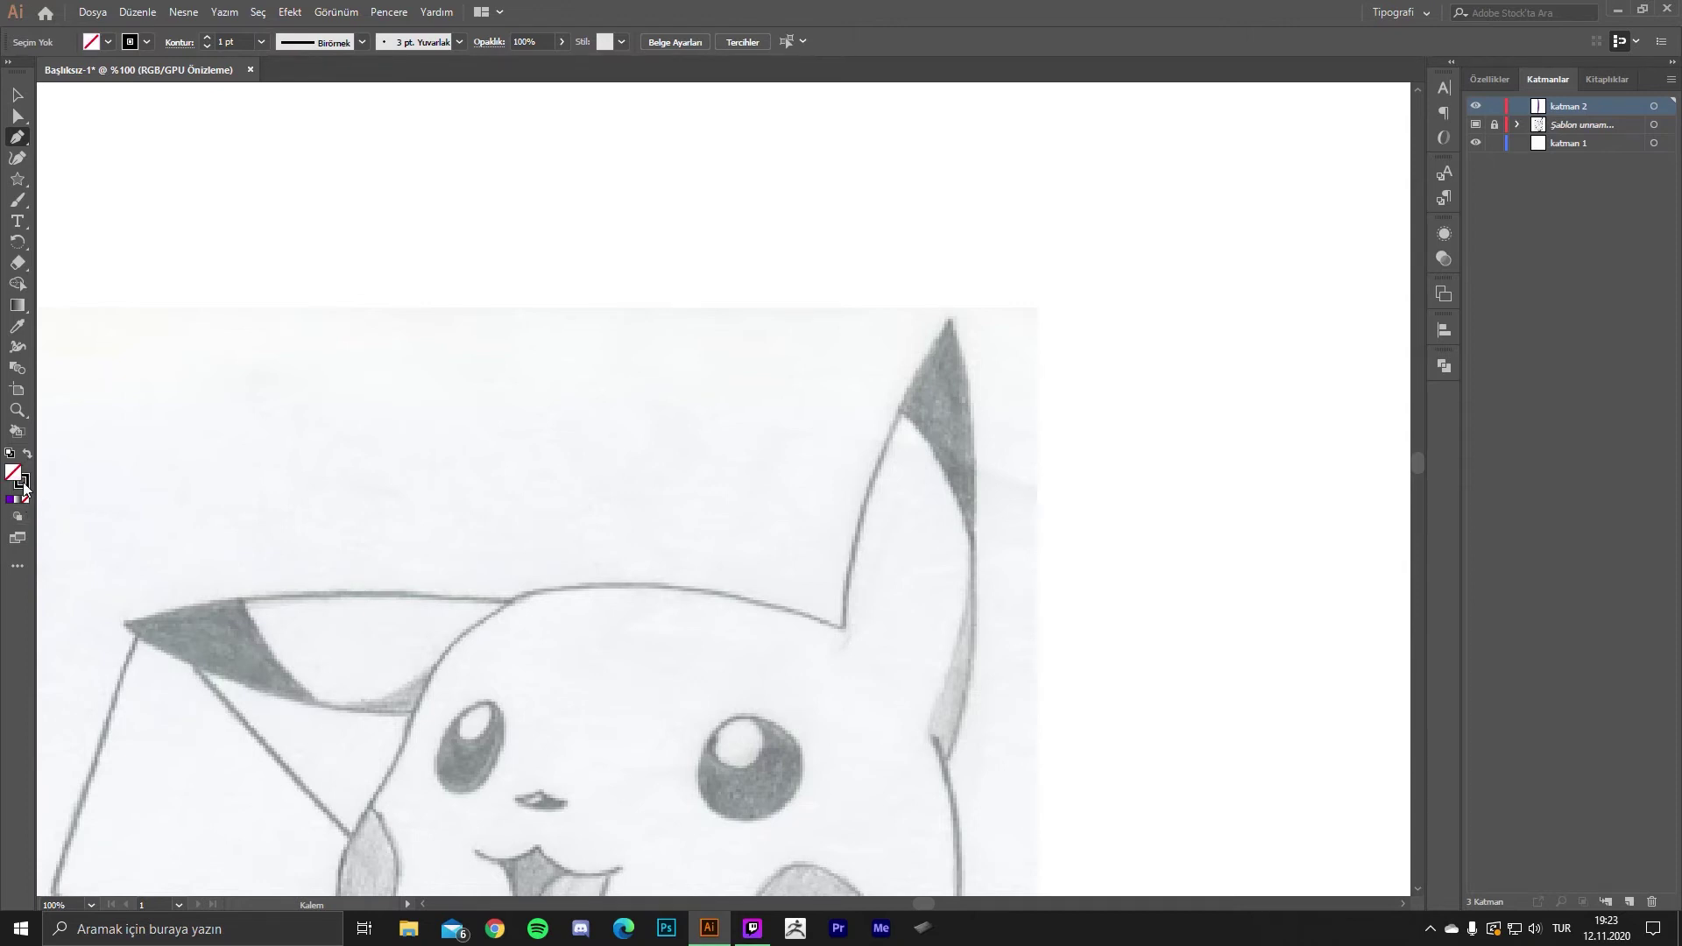
{"action": "scroll", "coordinate": [456, 587], "scroll_direction": "down", "scroll_amount": 2}
{"action": "scroll", "coordinate": [456, 587], "scroll_direction": "right", "scroll_amount": 2}
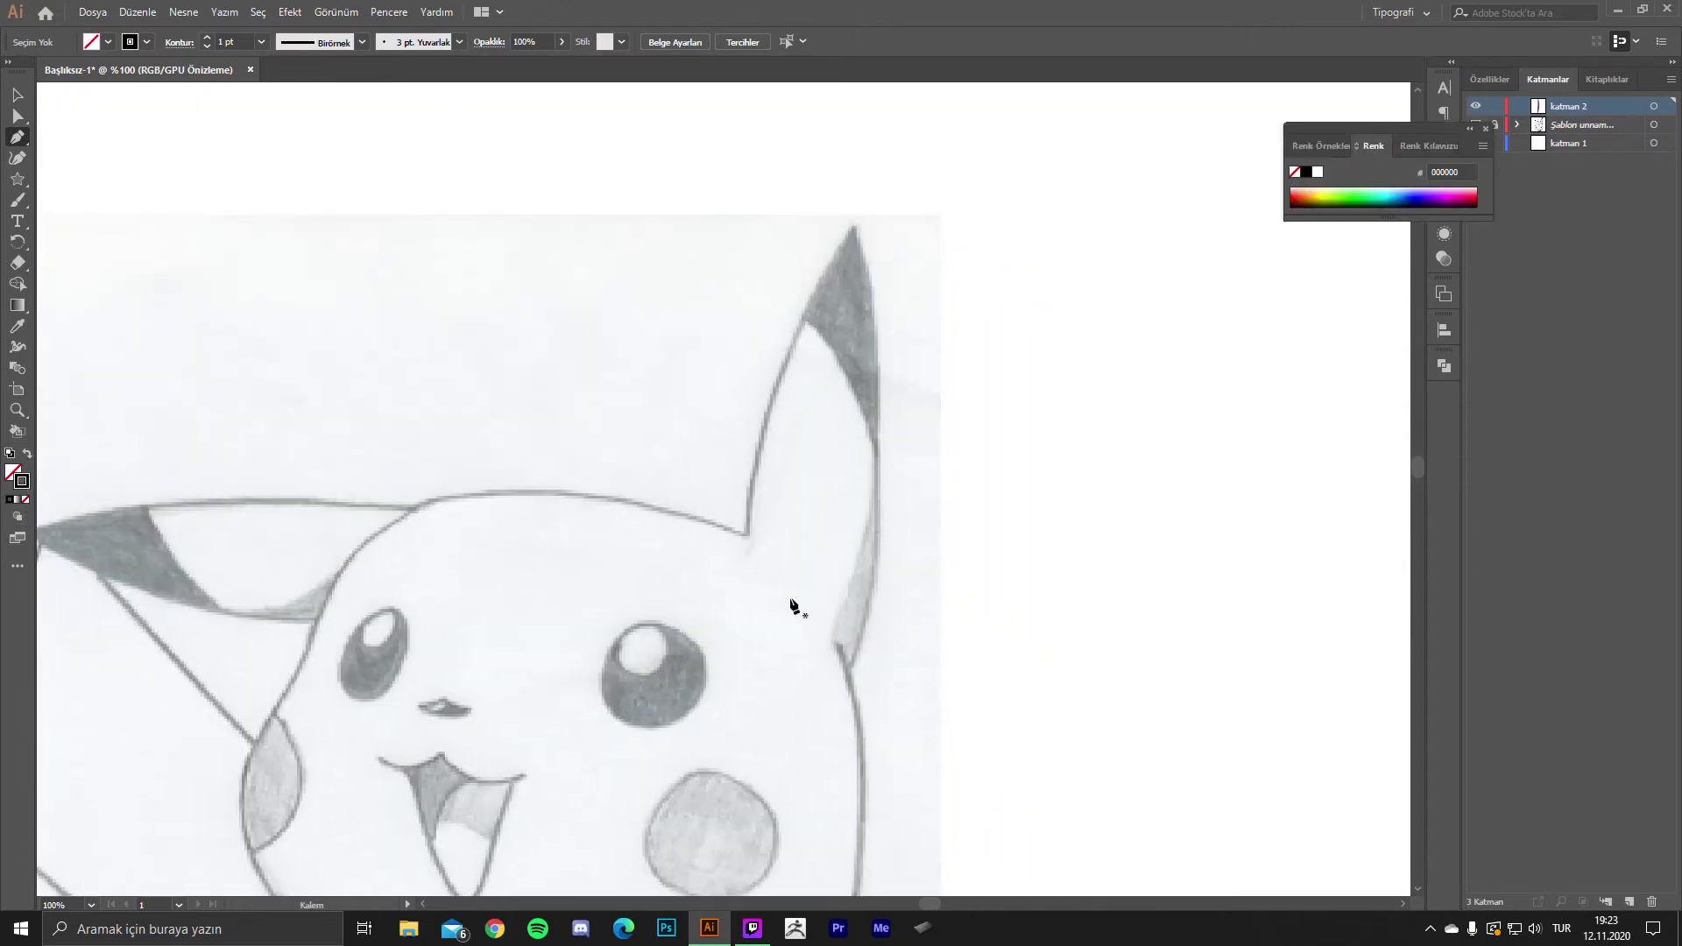
{"action": "left_click", "coordinate": [848, 664]}
{"action": "left_click_drag", "start_coordinate": [854, 229], "coordinate": [794, 150]}
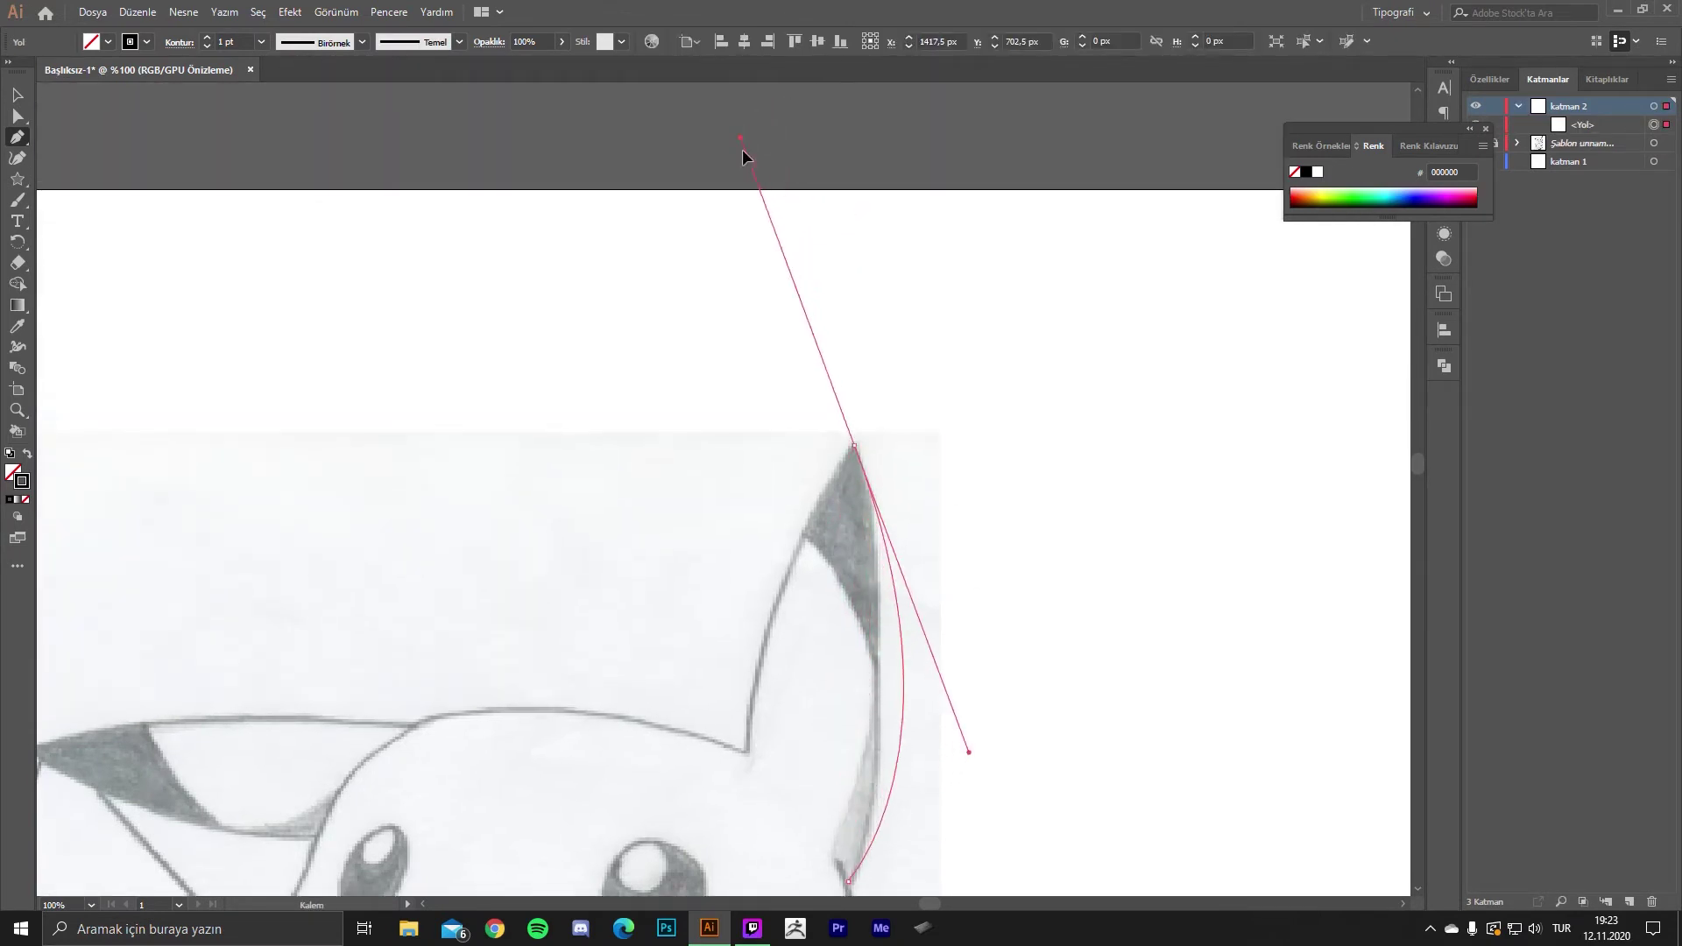
{"action": "left_click_drag", "start_coordinate": [856, 445], "coordinate": [753, 771]}
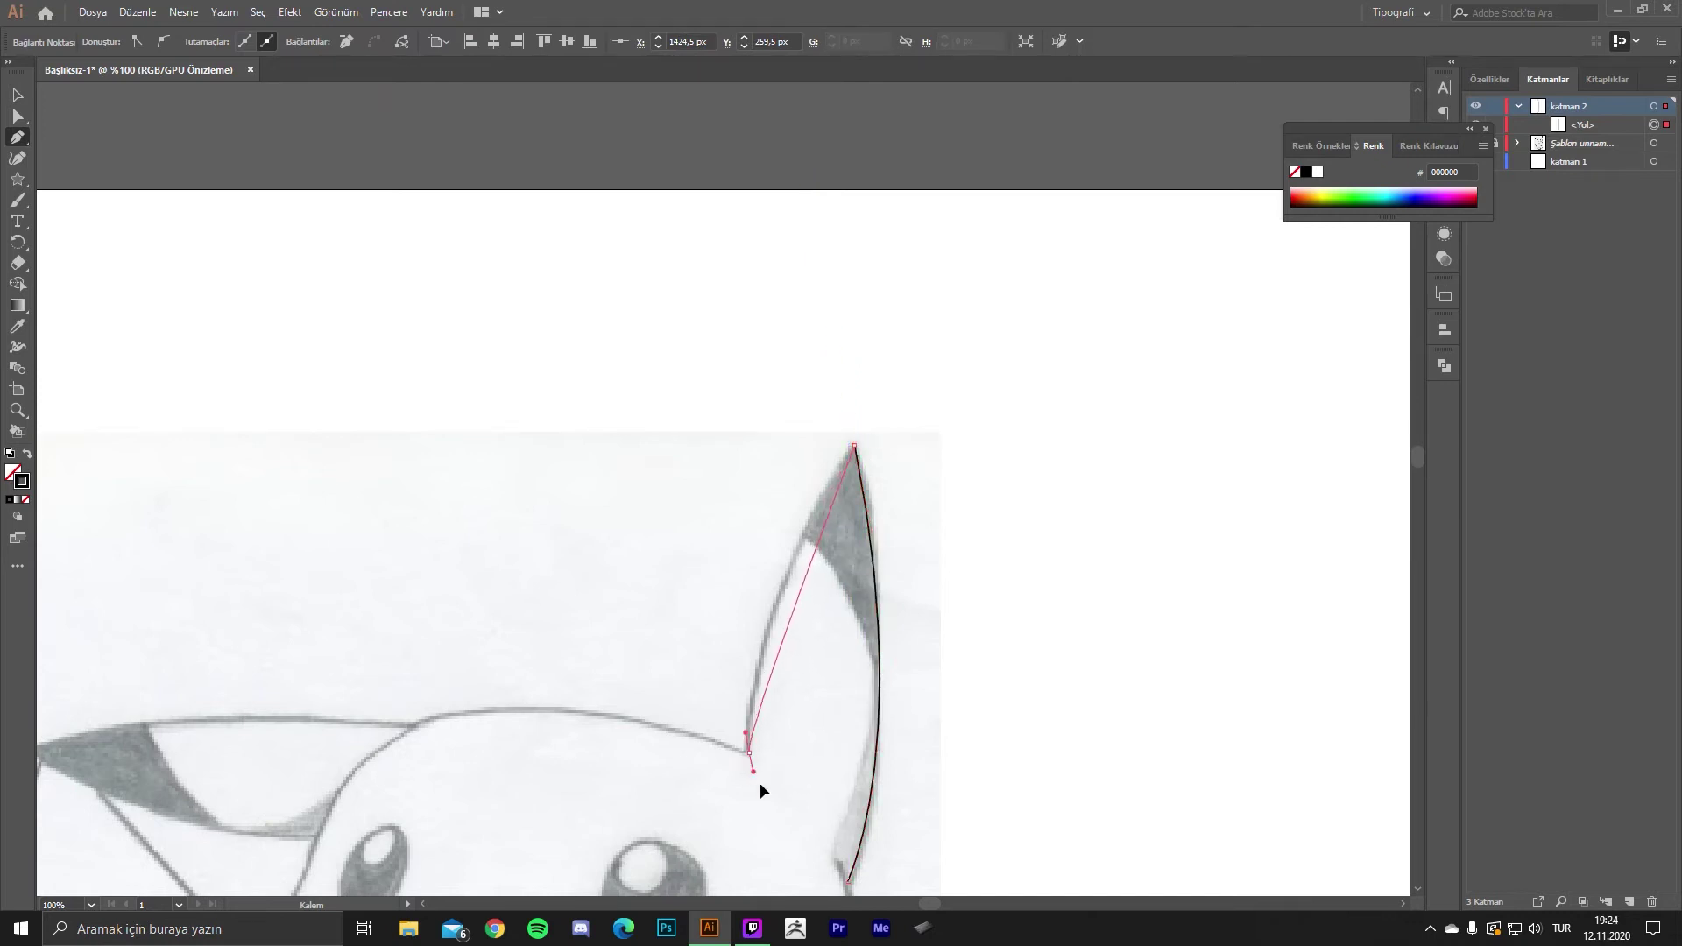
{"action": "left_click_drag", "start_coordinate": [743, 884], "coordinate": [737, 820]}
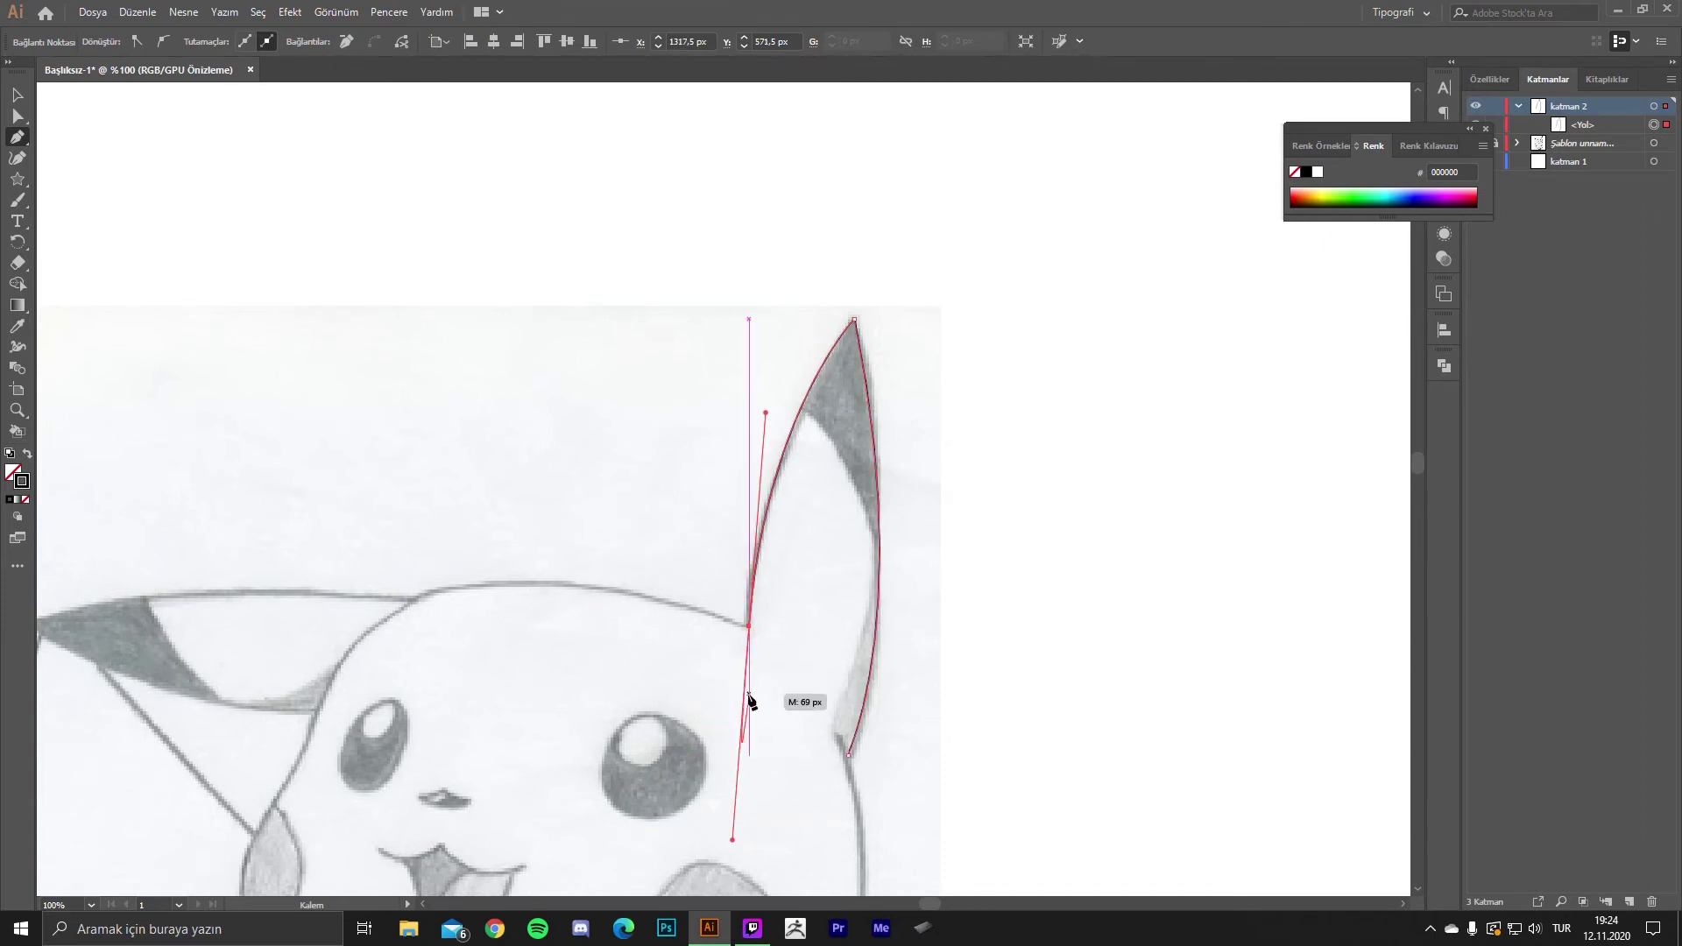
- Continue the outline from the ear's inner corner along the top of the head
{"action": "scroll", "coordinate": [745, 688], "scroll_direction": "up", "scroll_amount": 1}
{"action": "left_click_drag", "start_coordinate": [739, 684], "coordinate": [855, 608]}
{"action": "left_click", "coordinate": [885, 556]}
{"action": "left_click_drag", "start_coordinate": [671, 548], "coordinate": [873, 599]}
{"action": "left_click_drag", "start_coordinate": [587, 564], "coordinate": [335, 636]}
{"action": "left_click_drag", "start_coordinate": [532, 646], "coordinate": [831, 600]}
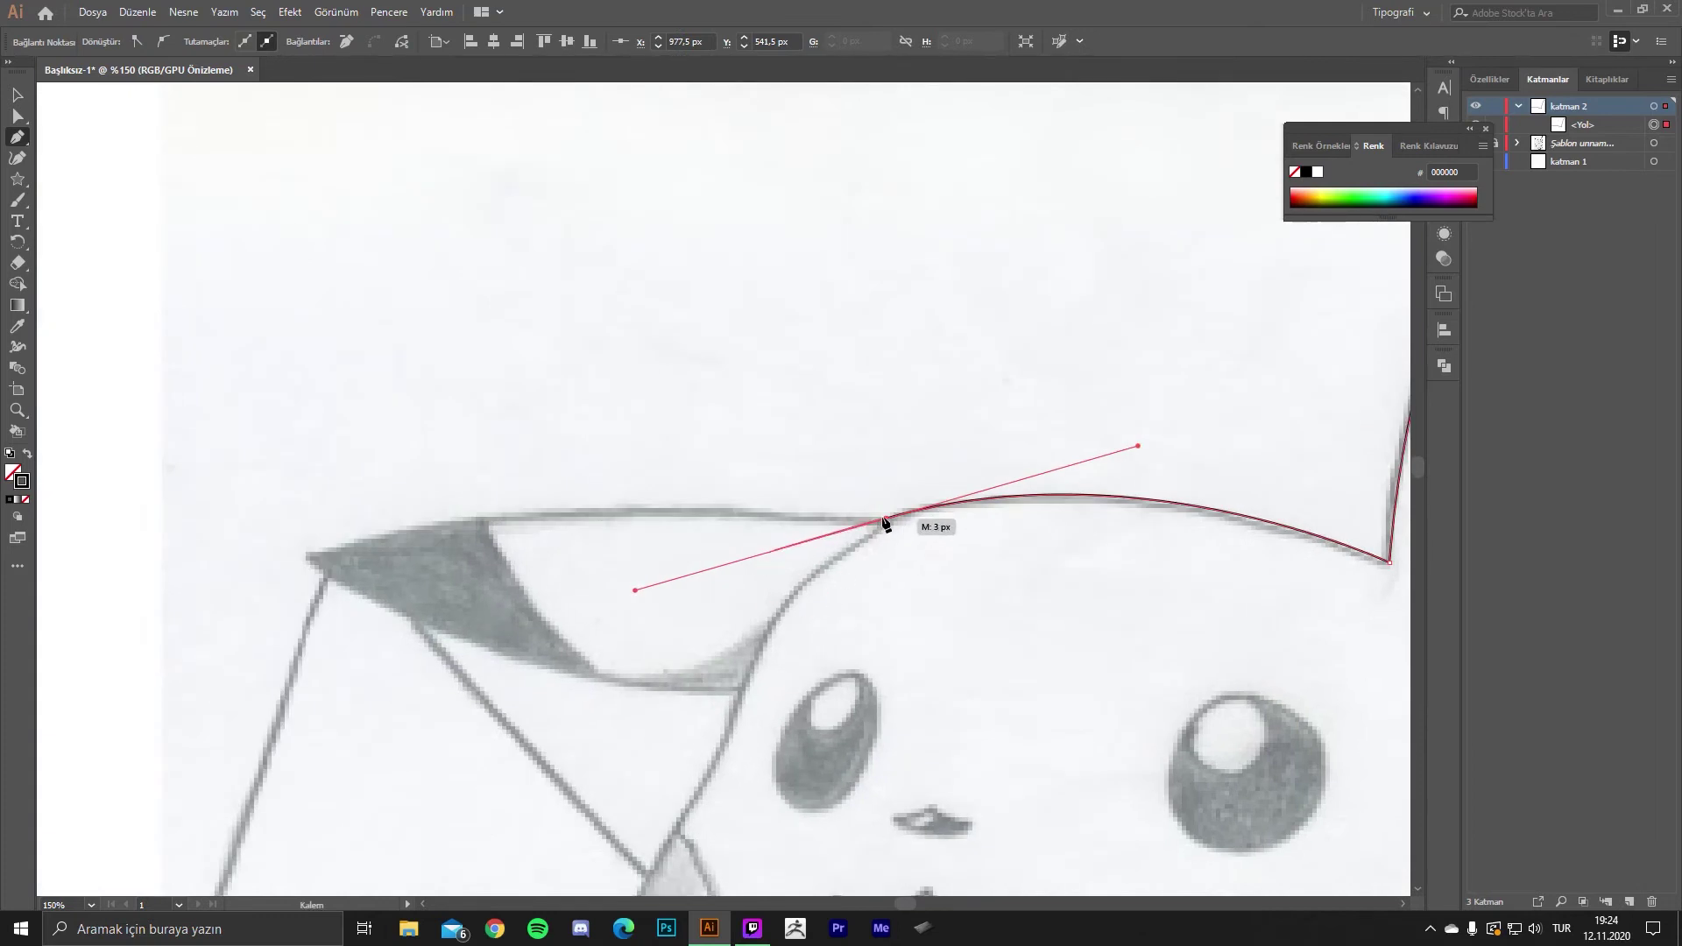
{"action": "left_click", "coordinate": [886, 520]}
{"action": "left_click_drag", "start_coordinate": [886, 520], "coordinate": [961, 415]}
- Carry the outline down past the left cheek and end the path
{"action": "left_click", "coordinate": [856, 506]}
{"action": "left_click_drag", "start_coordinate": [856, 508], "coordinate": [992, 307]}
{"action": "left_click_drag", "start_coordinate": [923, 465], "coordinate": [1036, 382]}
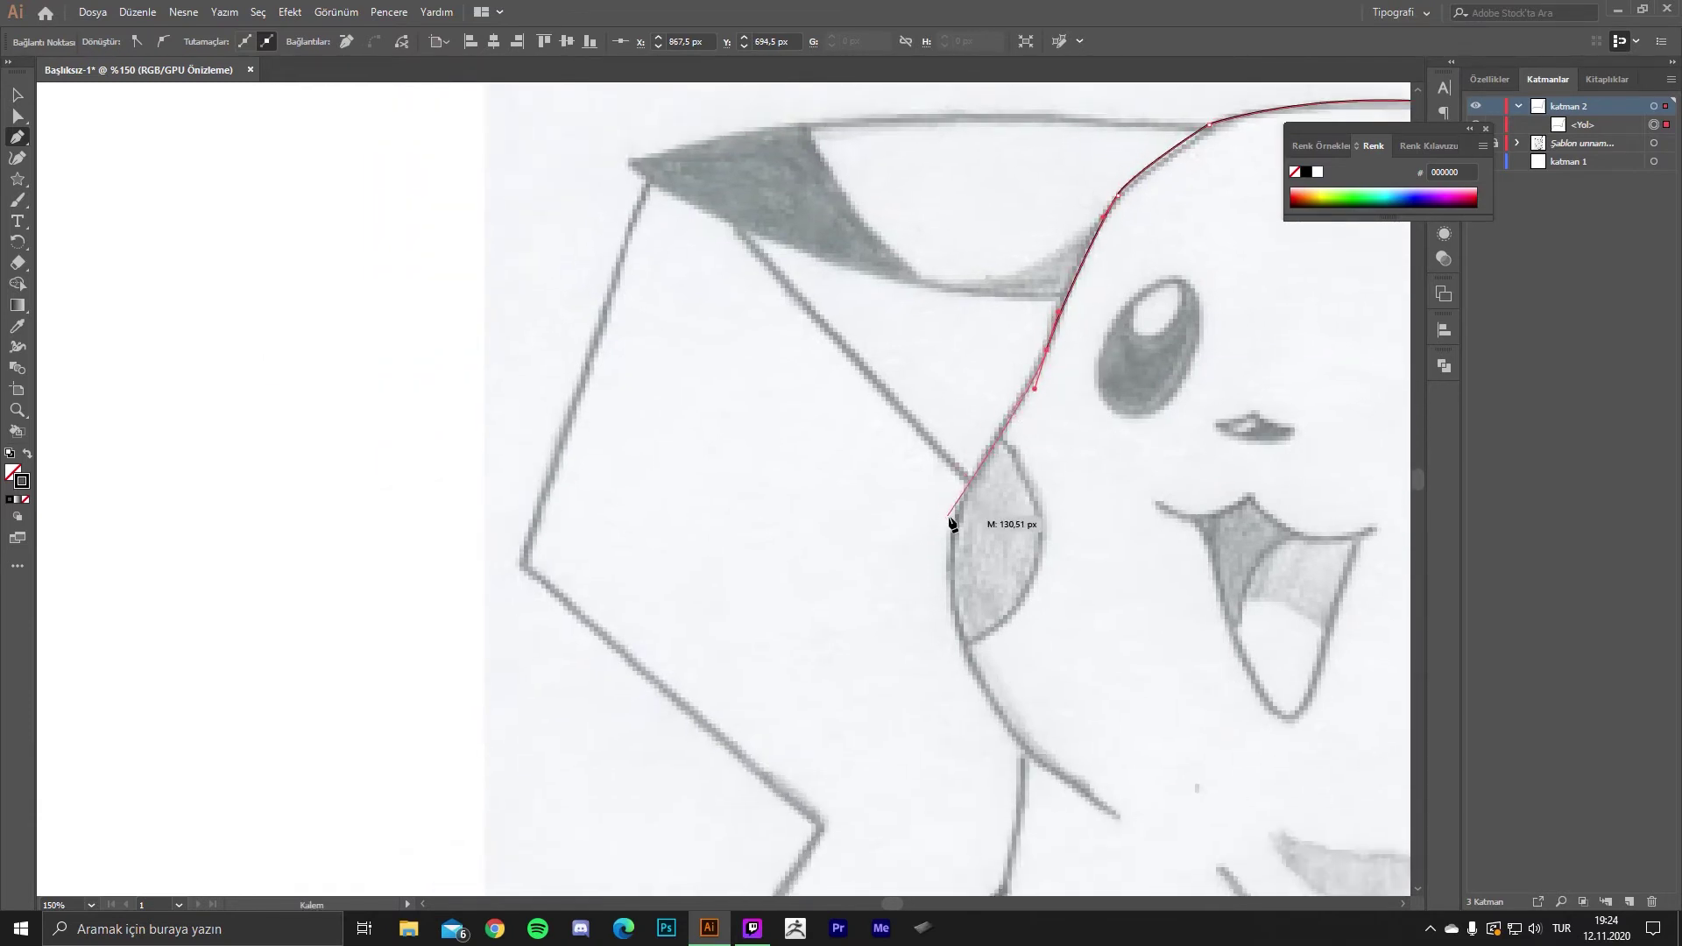
{"action": "left_click_drag", "start_coordinate": [949, 525], "coordinate": [949, 579]}
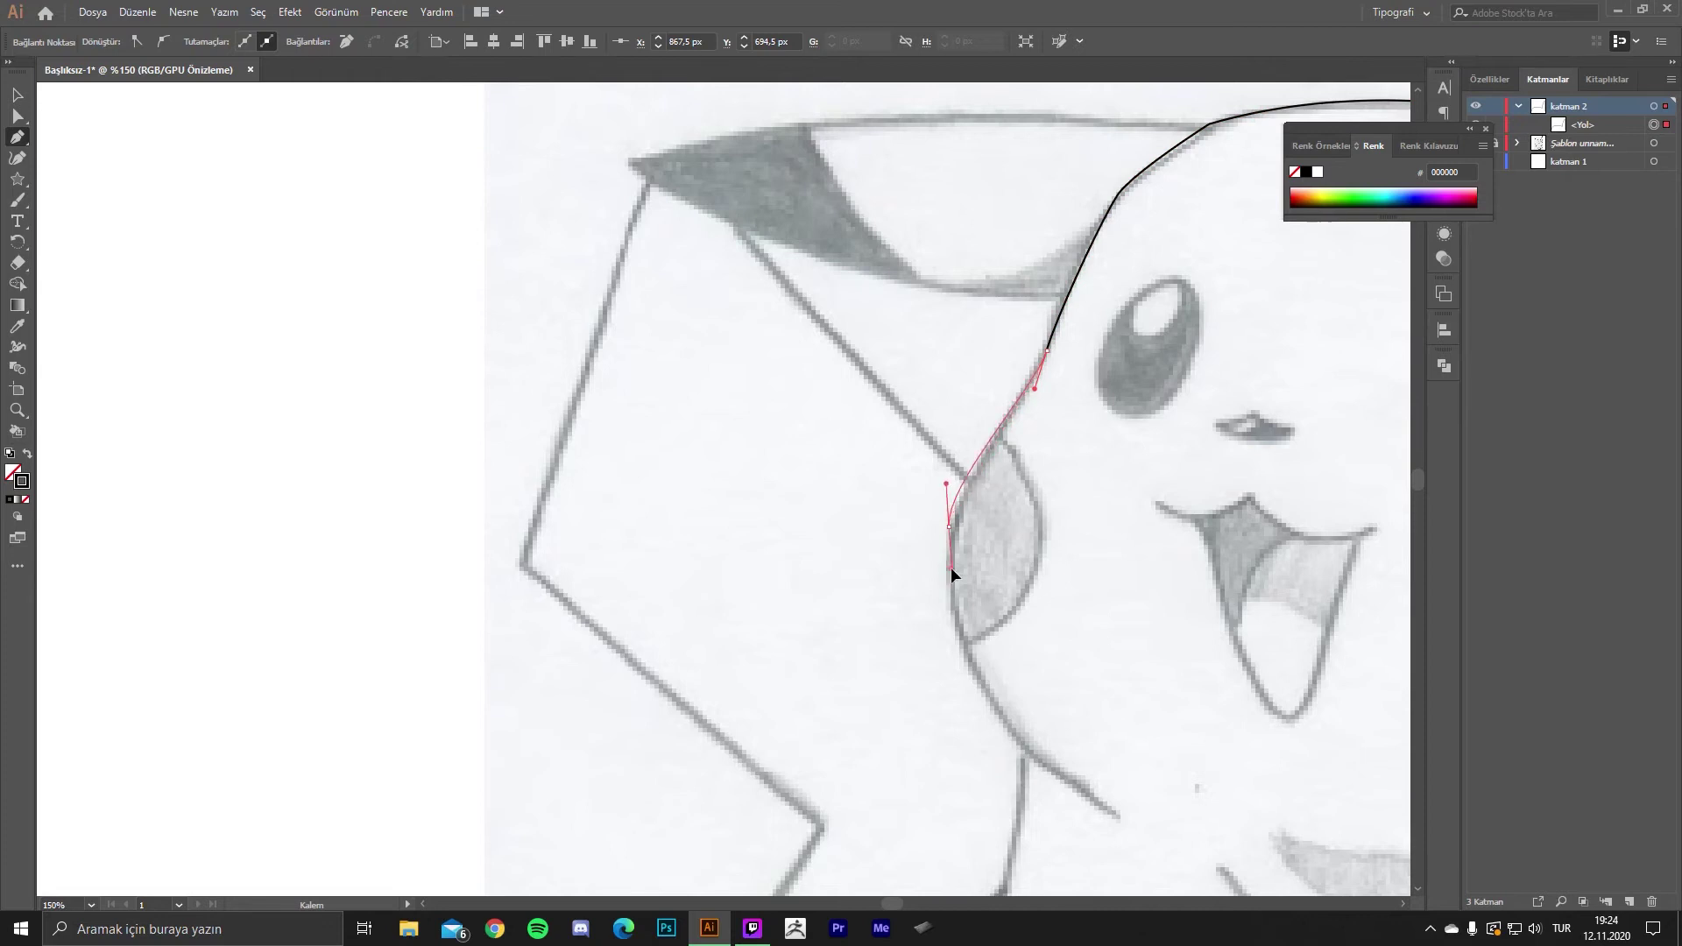
{"action": "left_click_drag", "start_coordinate": [1035, 755], "coordinate": [1044, 769]}
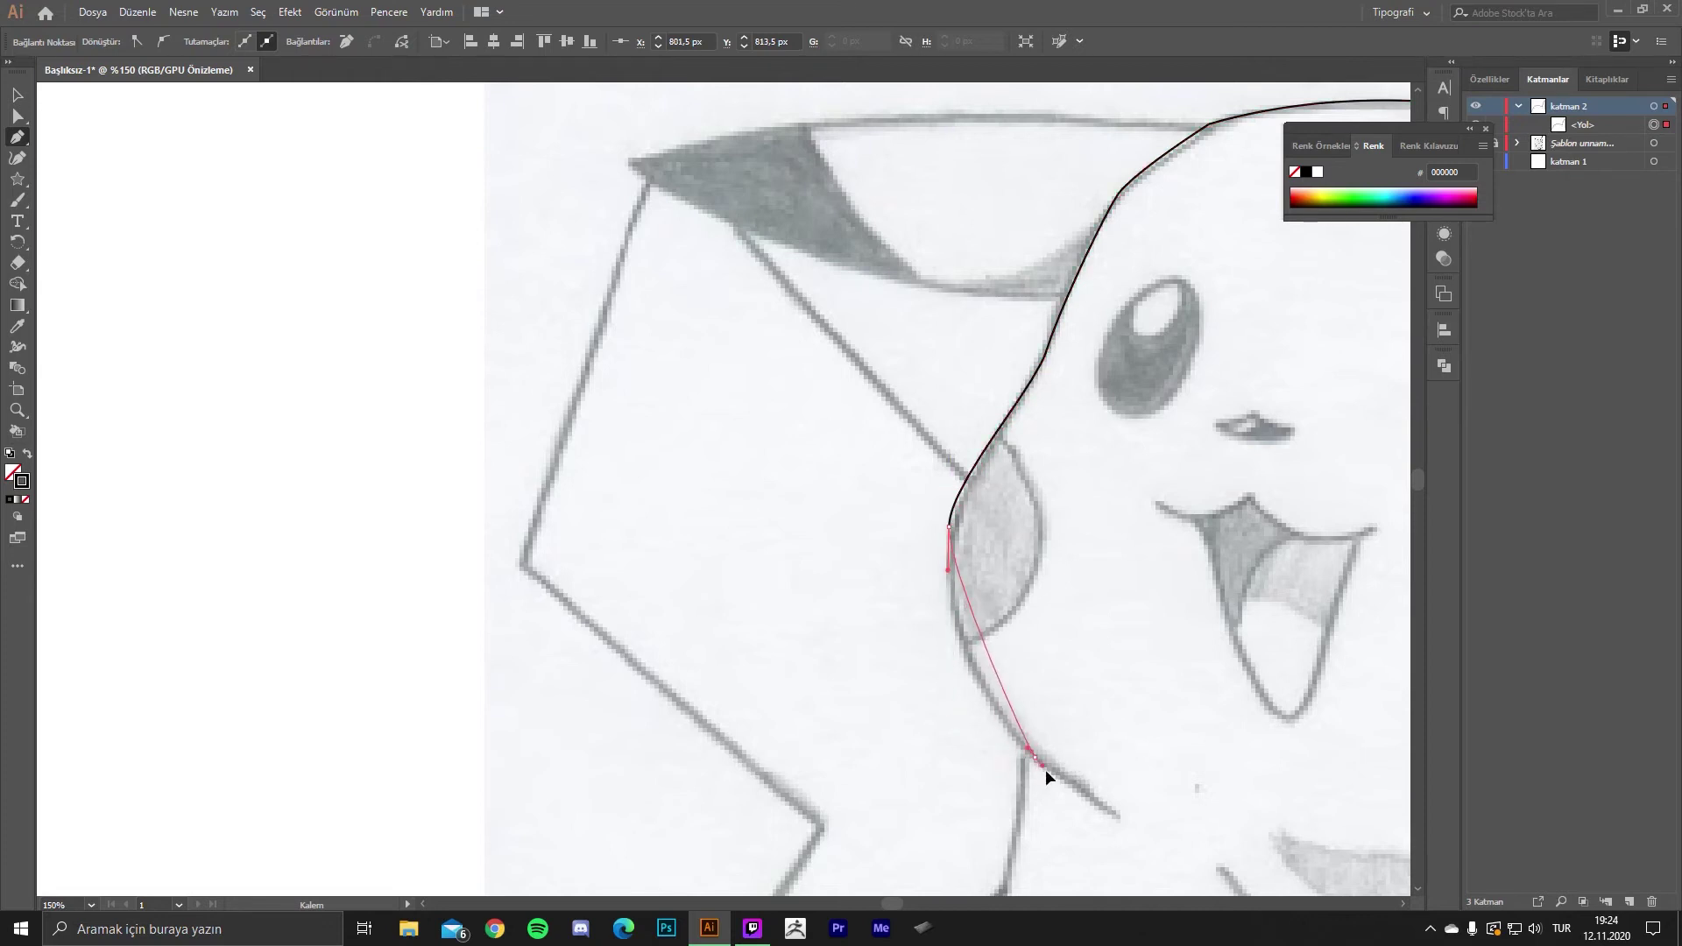
{"action": "left_click_drag", "start_coordinate": [1120, 822], "coordinate": [1122, 823]}
{"action": "left_click", "coordinate": [1122, 823]}
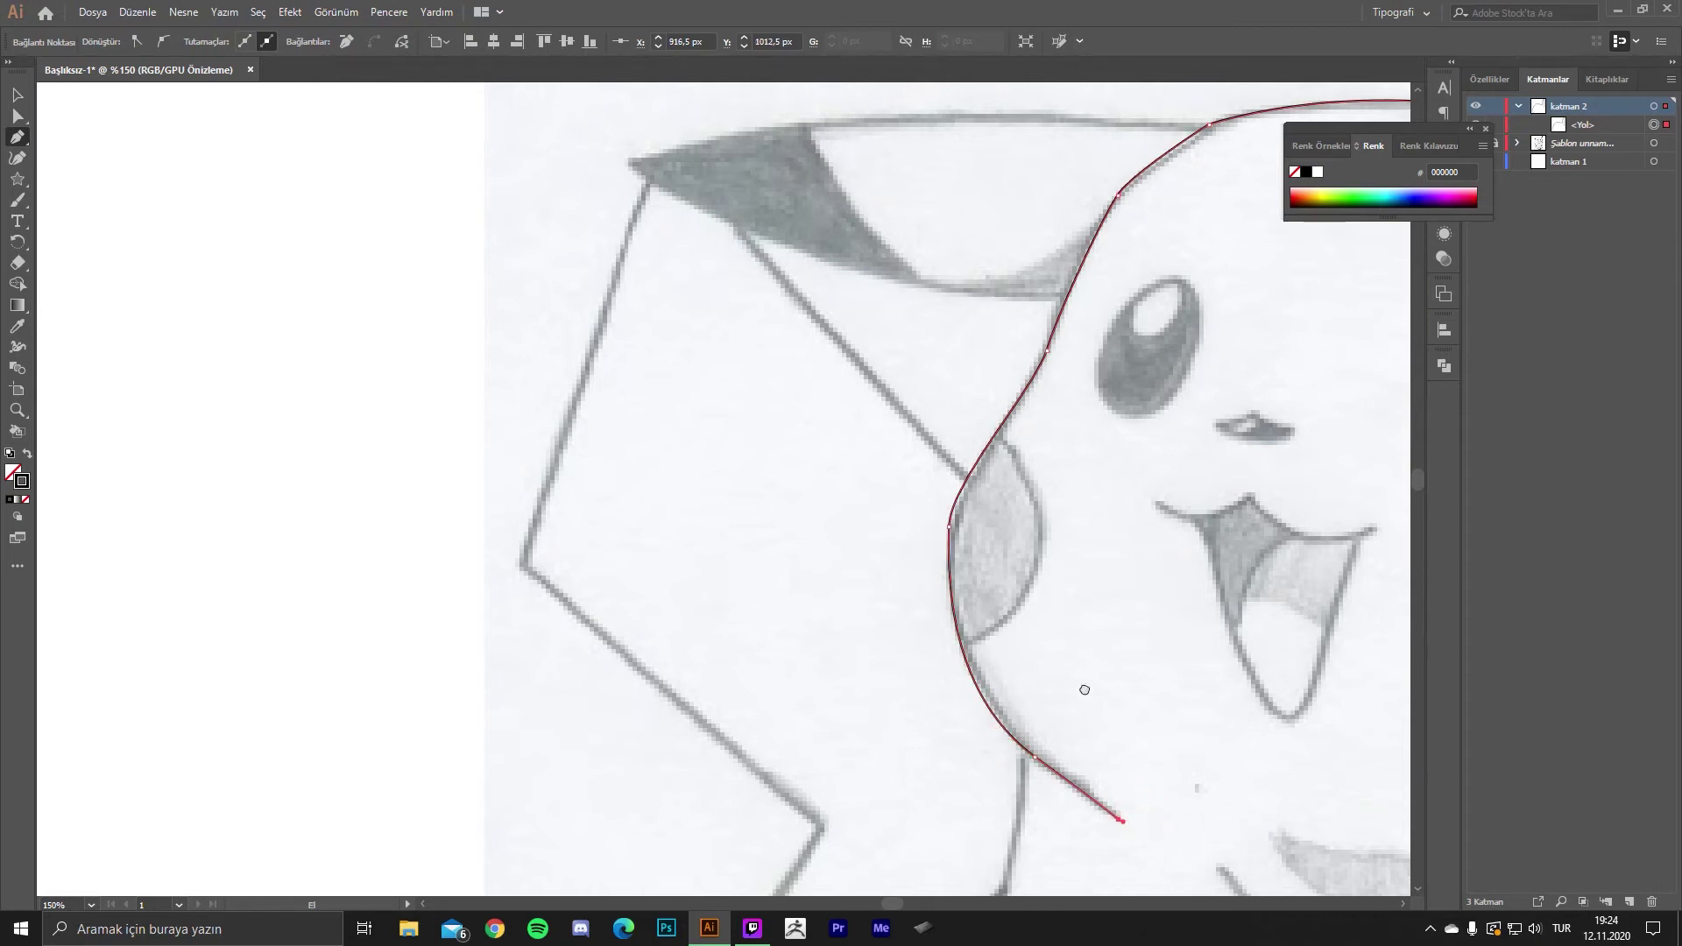
{"action": "scroll", "coordinate": [1084, 687], "scroll_direction": "down", "scroll_amount": 3}
{"action": "key", "text": "v"}
{"action": "scroll", "coordinate": [1014, 682], "scroll_direction": "up", "scroll_amount": 3}
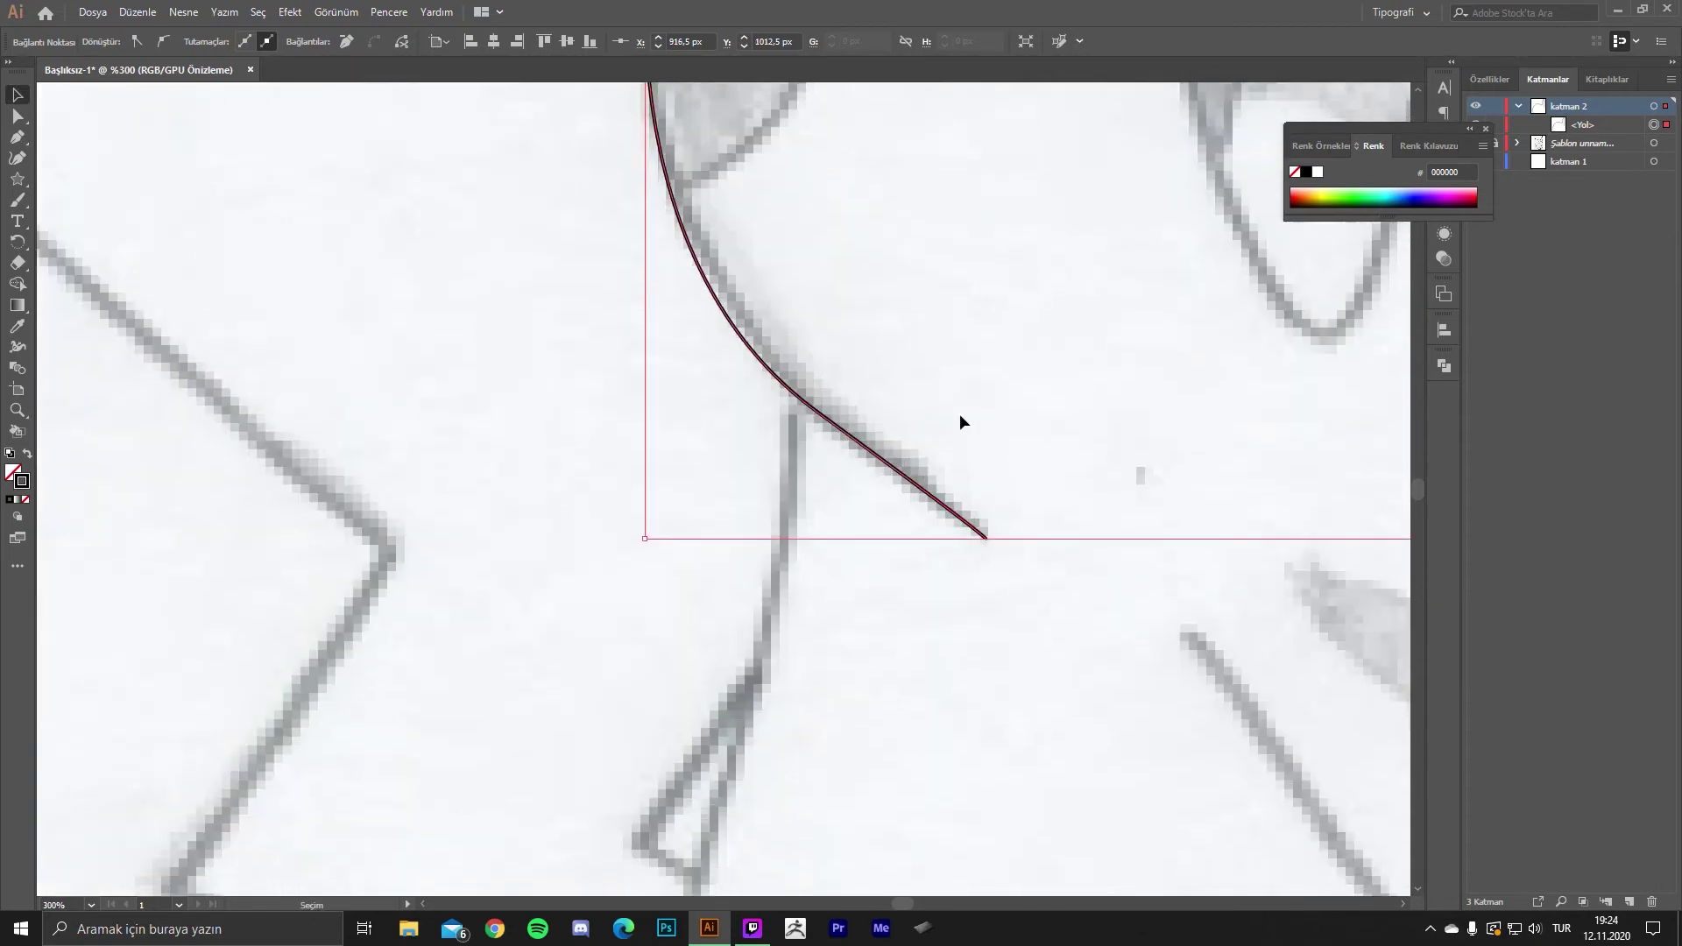
{"action": "left_click", "coordinate": [15, 138]}
- Deselect the head outline and start a new path down the body's left edge
{"action": "key", "text": "v"}
{"action": "left_click", "coordinate": [955, 394]}
{"action": "scroll", "coordinate": [973, 411], "scroll_direction": "down", "scroll_amount": 2}
{"action": "scroll", "coordinate": [920, 456], "scroll_direction": "down", "scroll_amount": 2}
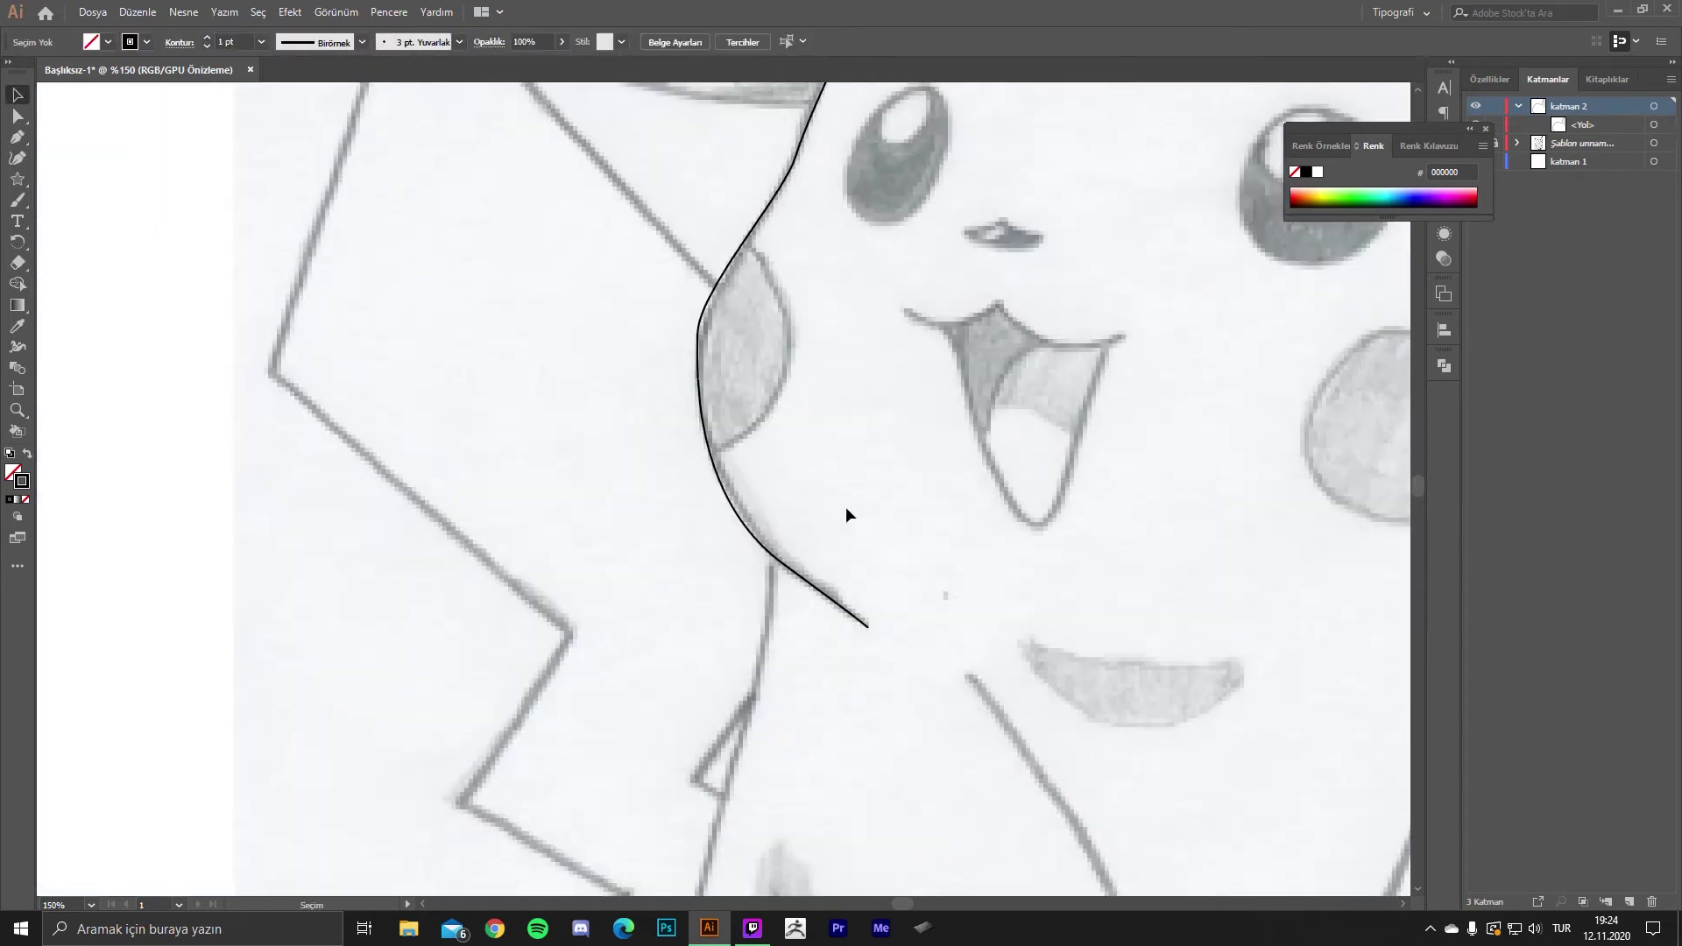
{"action": "left_click_drag", "start_coordinate": [755, 433], "coordinate": [778, 268]}
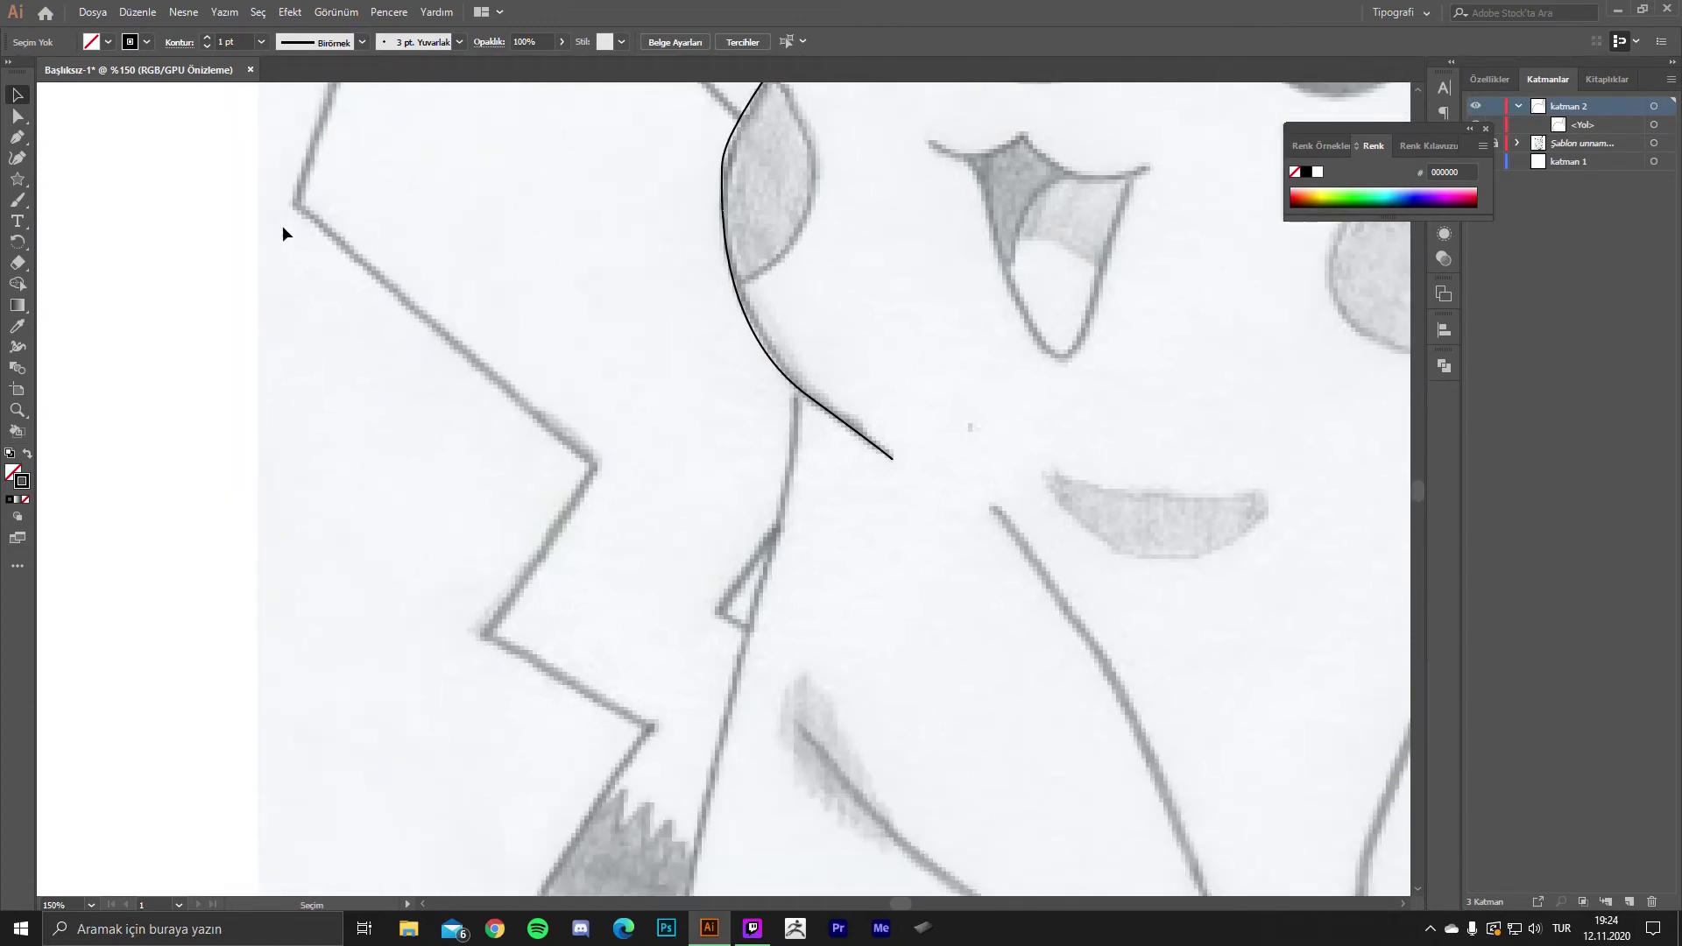
{"action": "scroll", "coordinate": [771, 298], "scroll_direction": "down", "scroll_amount": 3}
{"action": "scroll", "coordinate": [802, 219], "scroll_direction": "down", "scroll_amount": 1}
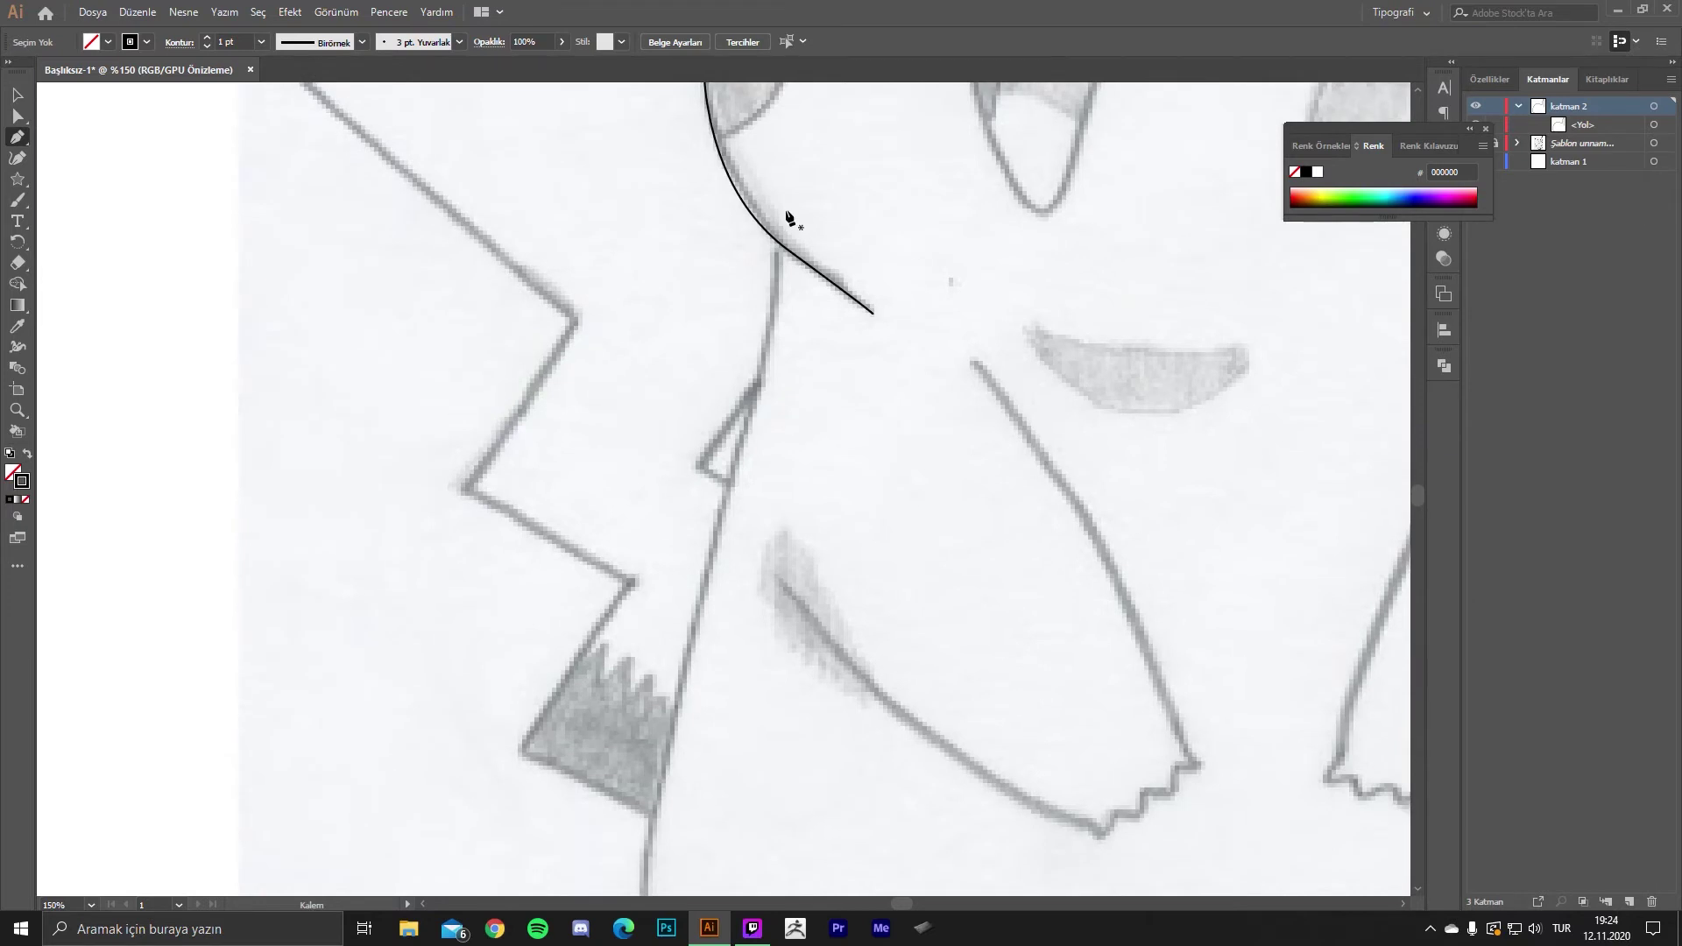
{"action": "scroll", "coordinate": [787, 213], "scroll_direction": "up", "scroll_amount": 2}
{"action": "left_click", "coordinate": [765, 235]}
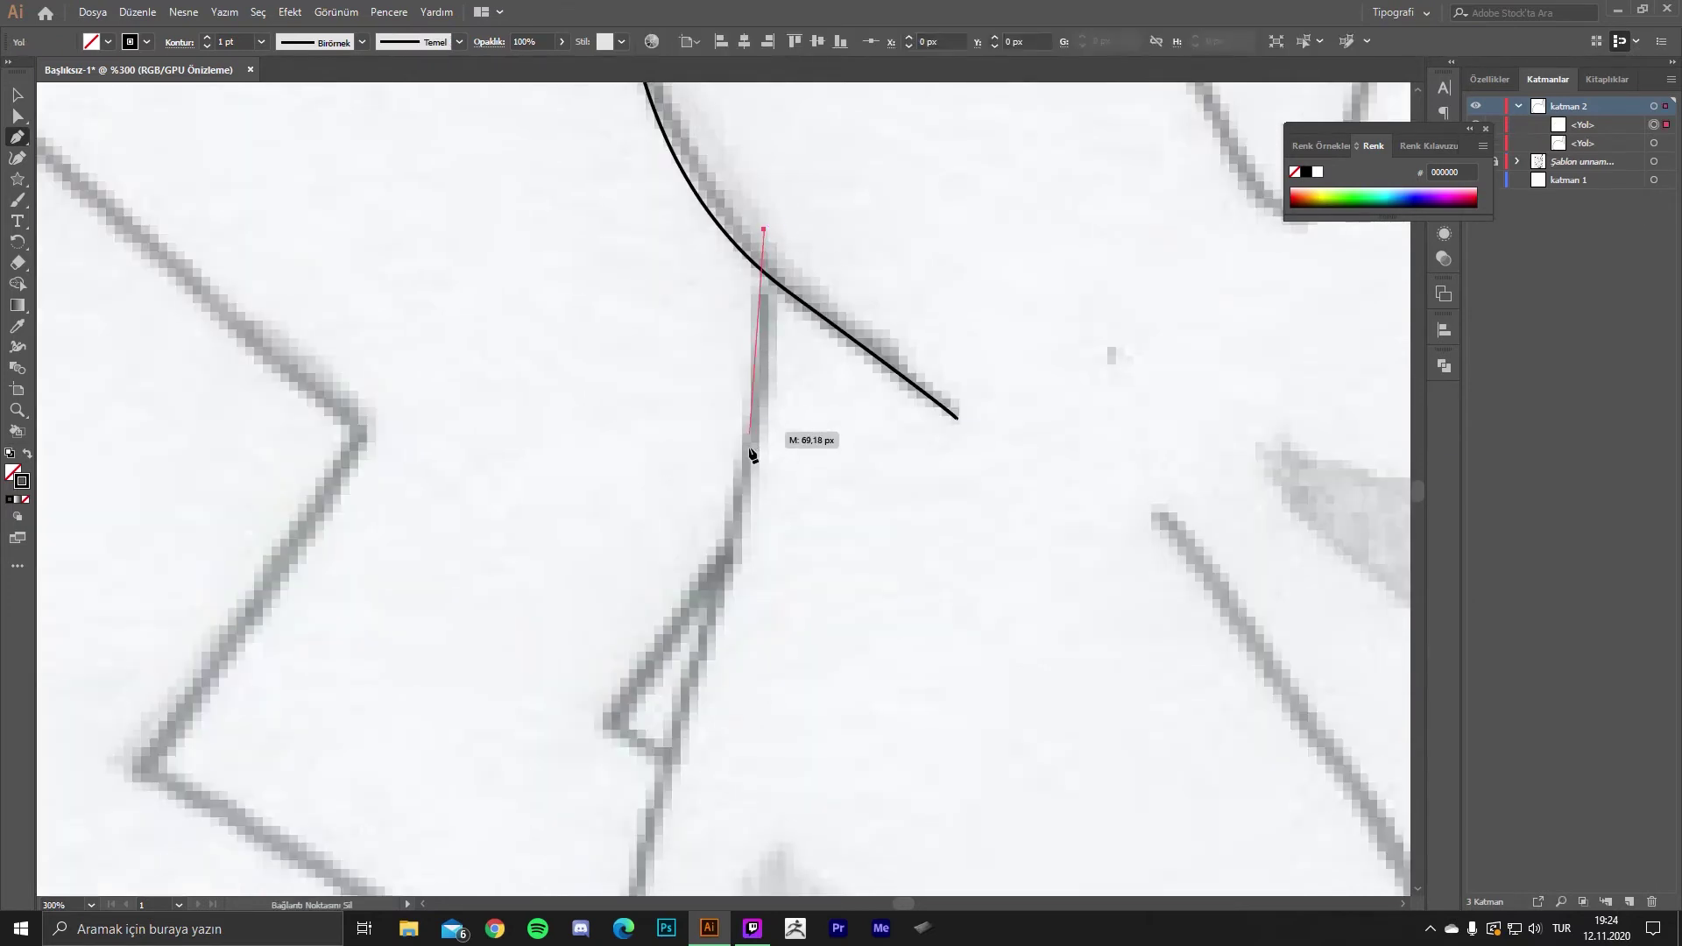
{"action": "scroll", "coordinate": [751, 450], "scroll_direction": "down", "scroll_amount": 5}
{"action": "scroll", "coordinate": [751, 493], "scroll_direction": "down", "scroll_amount": 1}
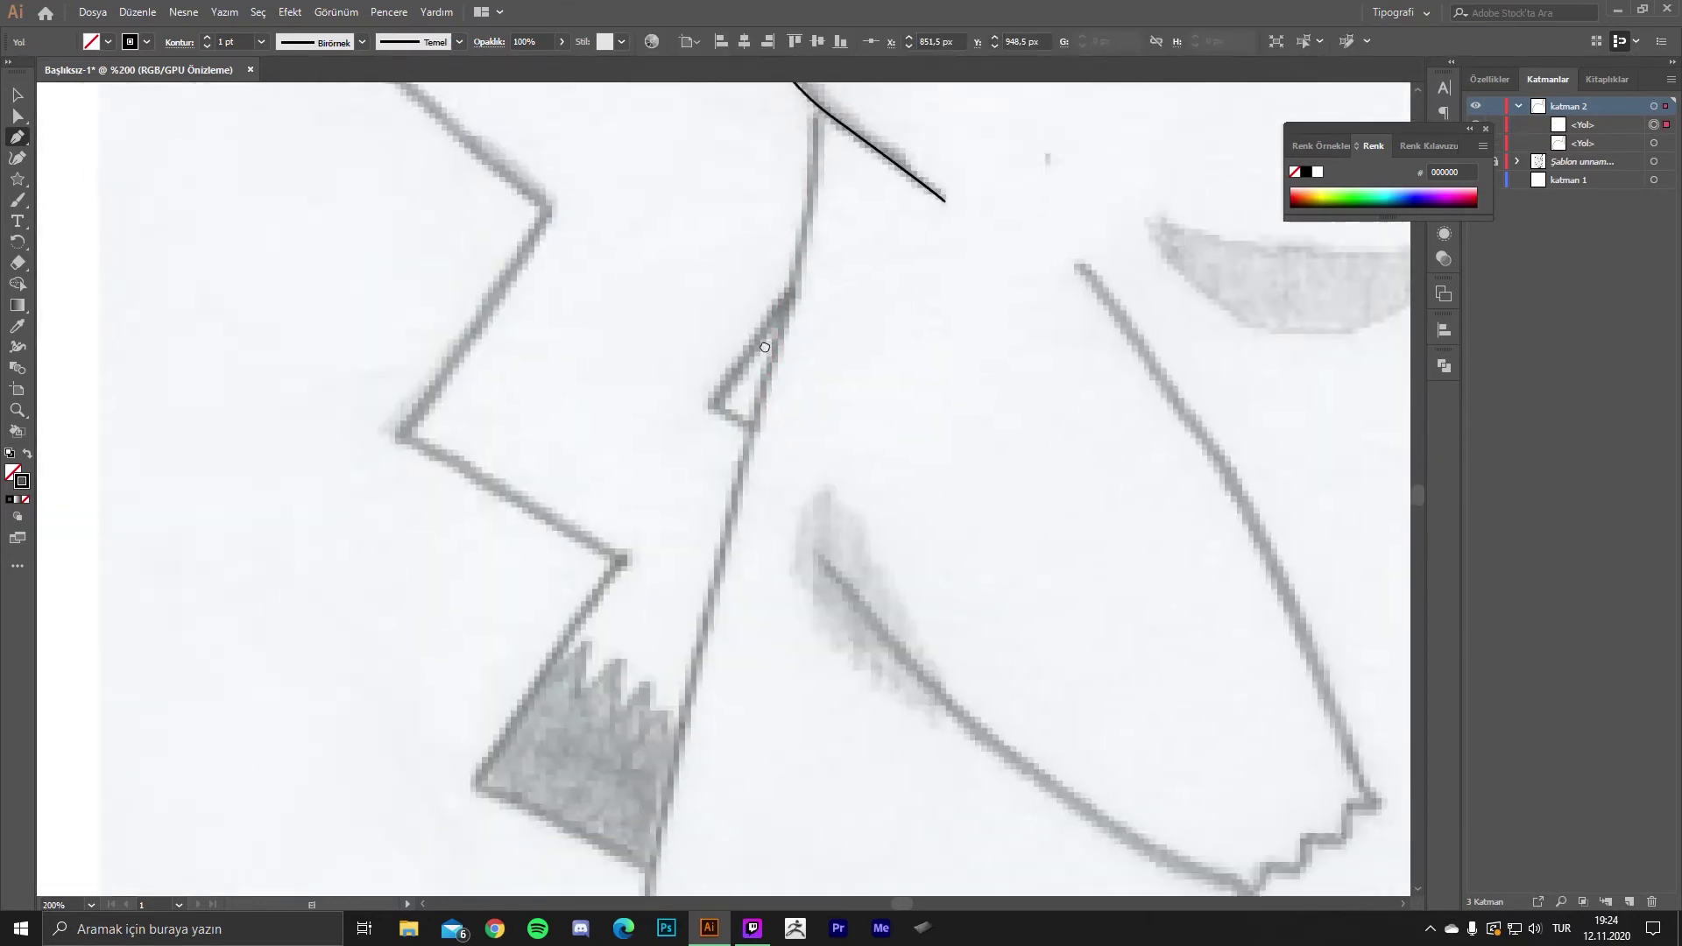
{"action": "scroll", "coordinate": [780, 342], "scroll_direction": "down", "scroll_amount": 2}
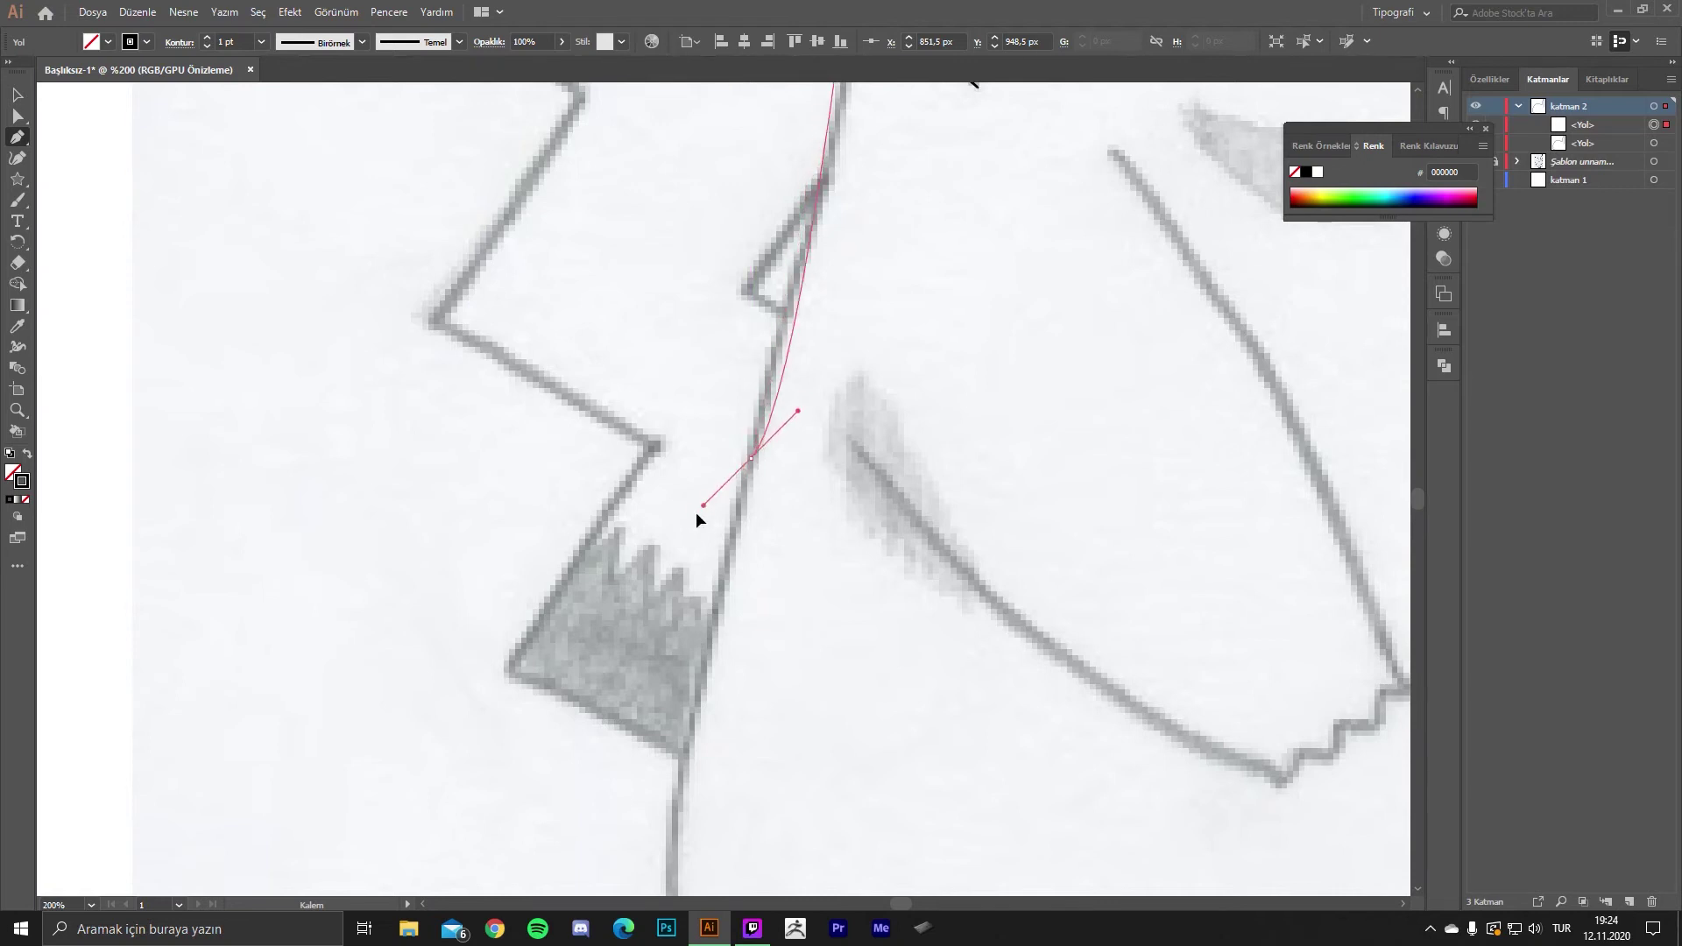
{"action": "left_click", "coordinate": [699, 585]}
- Curve the outline around the bottom-left and along the body's bottom edge
{"action": "left_click_drag", "start_coordinate": [737, 564], "coordinate": [716, 130]}
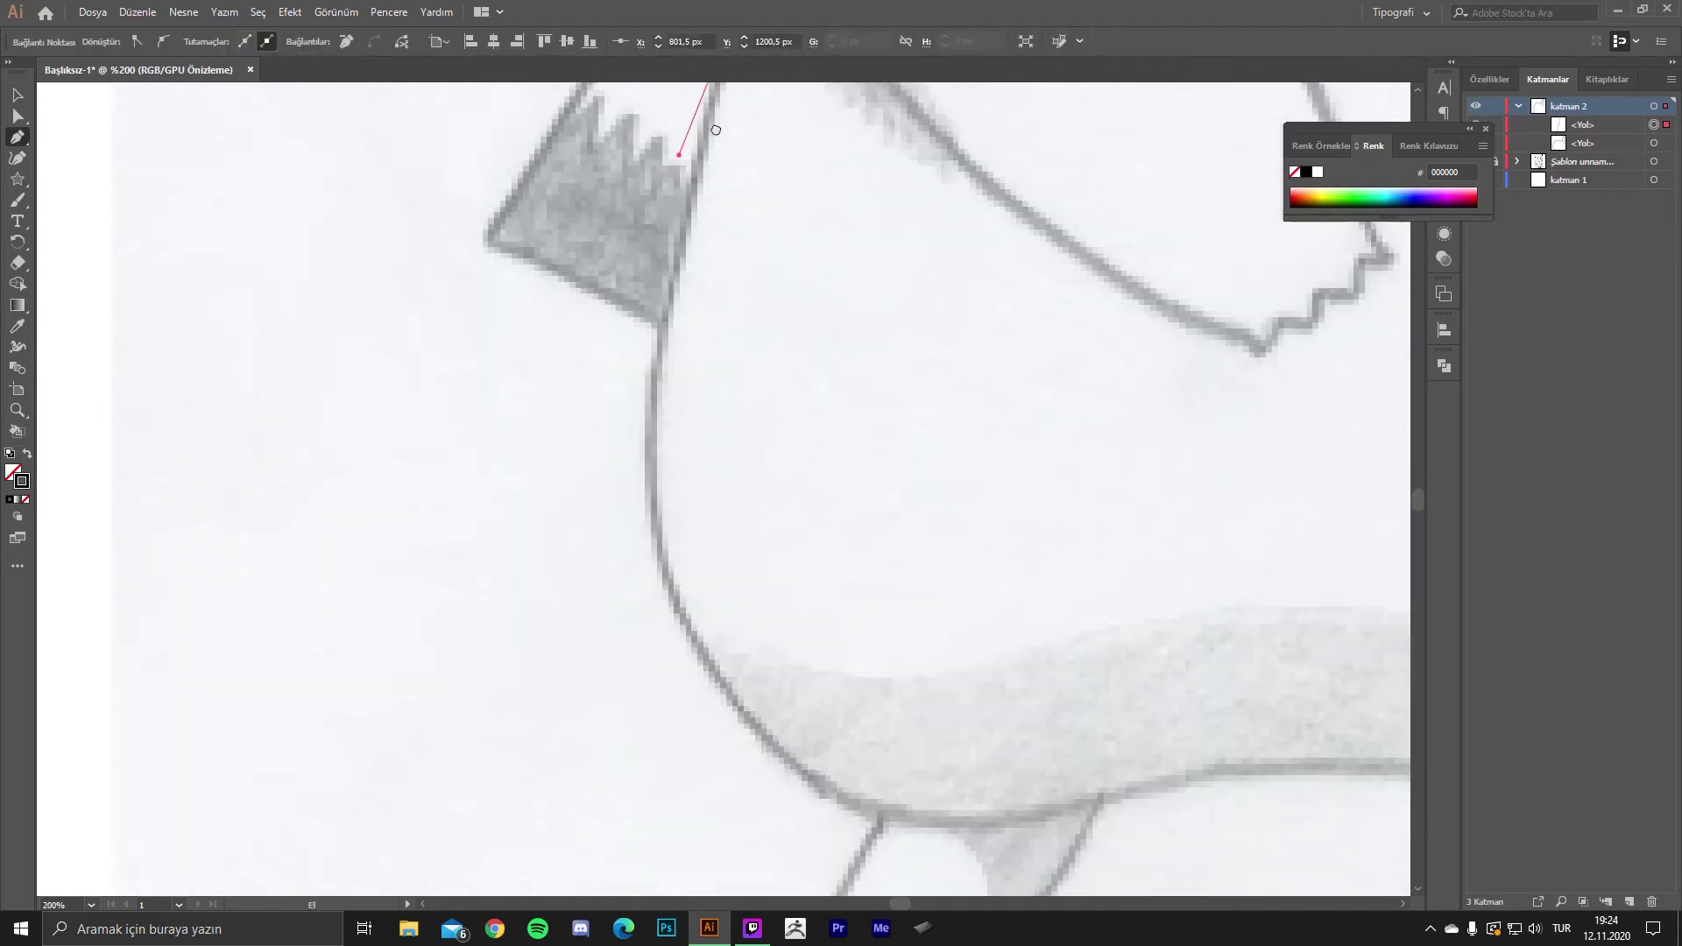
{"action": "left_click", "coordinate": [649, 412]}
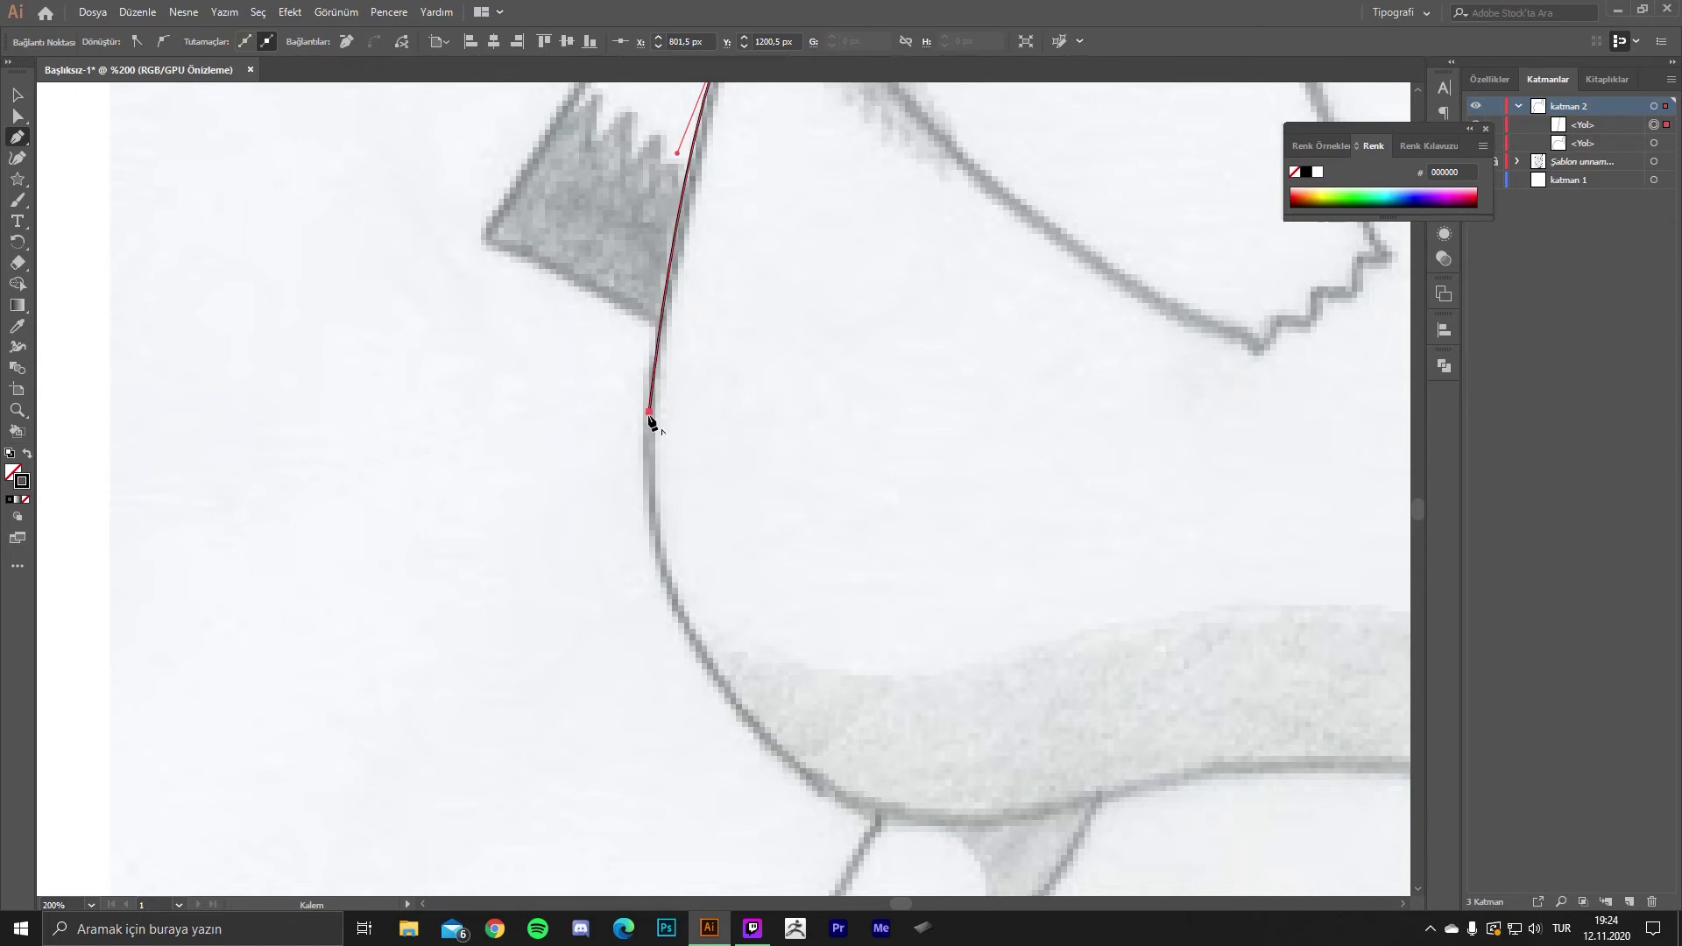
{"action": "left_click_drag", "start_coordinate": [649, 420], "coordinate": [505, 219]}
{"action": "mouse_move", "coordinate": [637, 556]}
{"action": "left_mouse_down"}
{"action": "mouse_move", "coordinate": [808, 659]}
{"action": "mouse_move", "coordinate": [792, 667]}
{"action": "left_mouse_up"}
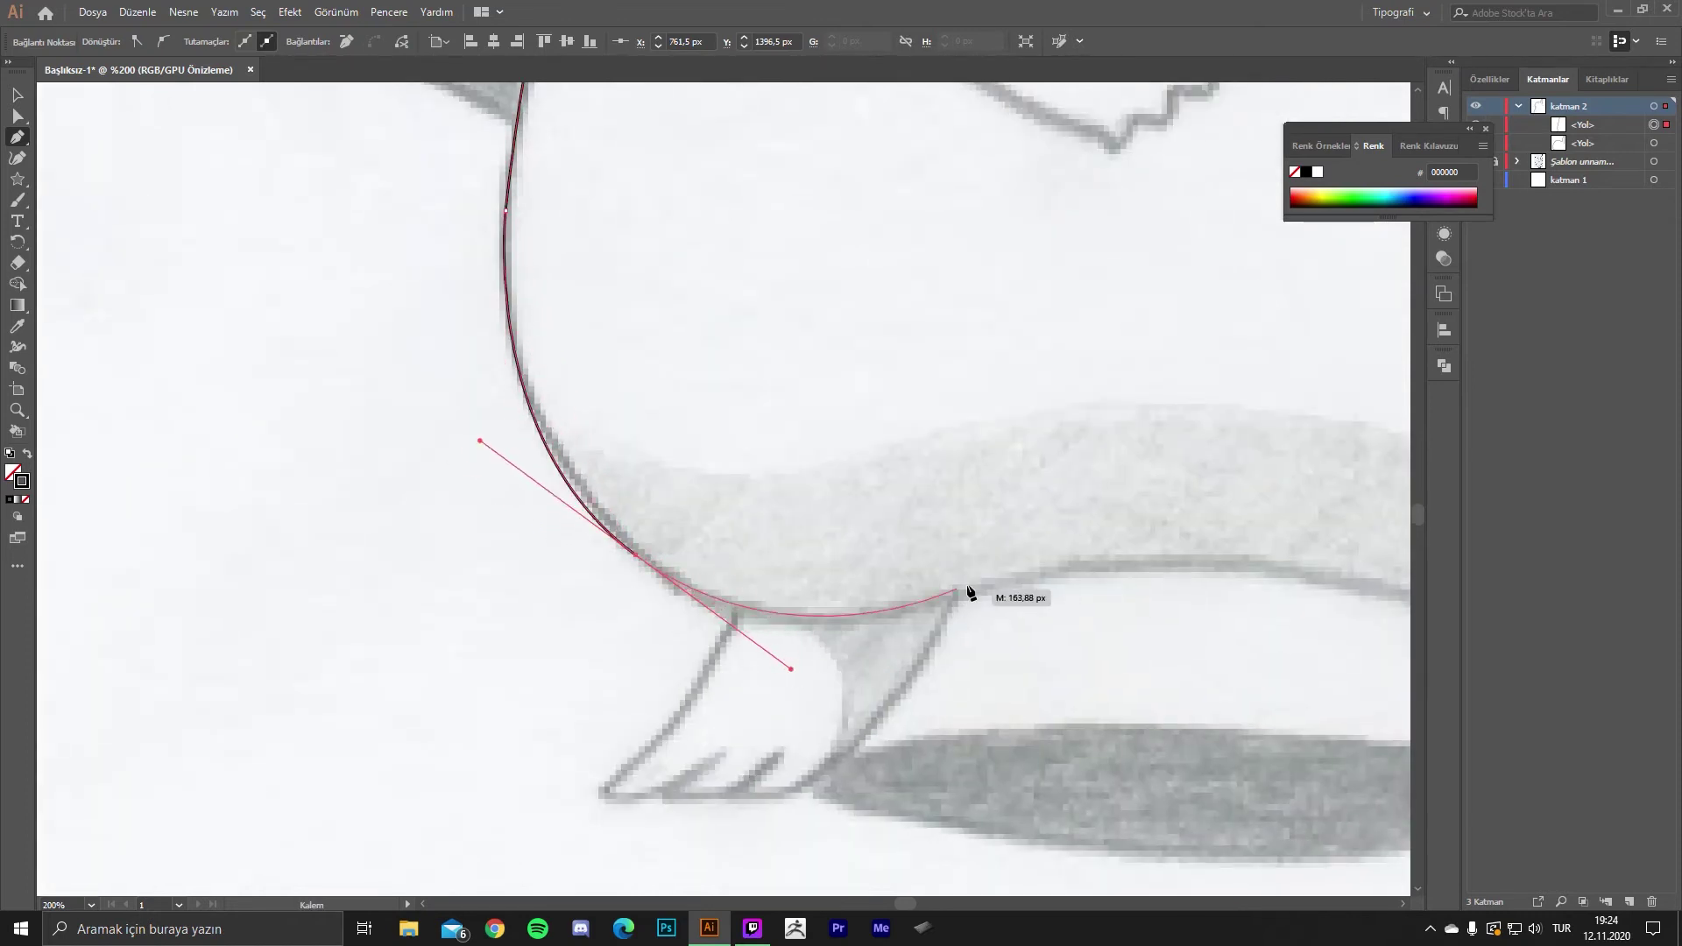
{"action": "left_click", "coordinate": [1006, 580]}
{"action": "left_click_drag", "start_coordinate": [1006, 580], "coordinate": [557, 598]}
{"action": "mouse_move", "coordinate": [883, 600]}
{"action": "left_mouse_down"}
{"action": "mouse_move", "coordinate": [1019, 654]}
{"action": "mouse_move", "coordinate": [752, 670]}
{"action": "left_mouse_up"}
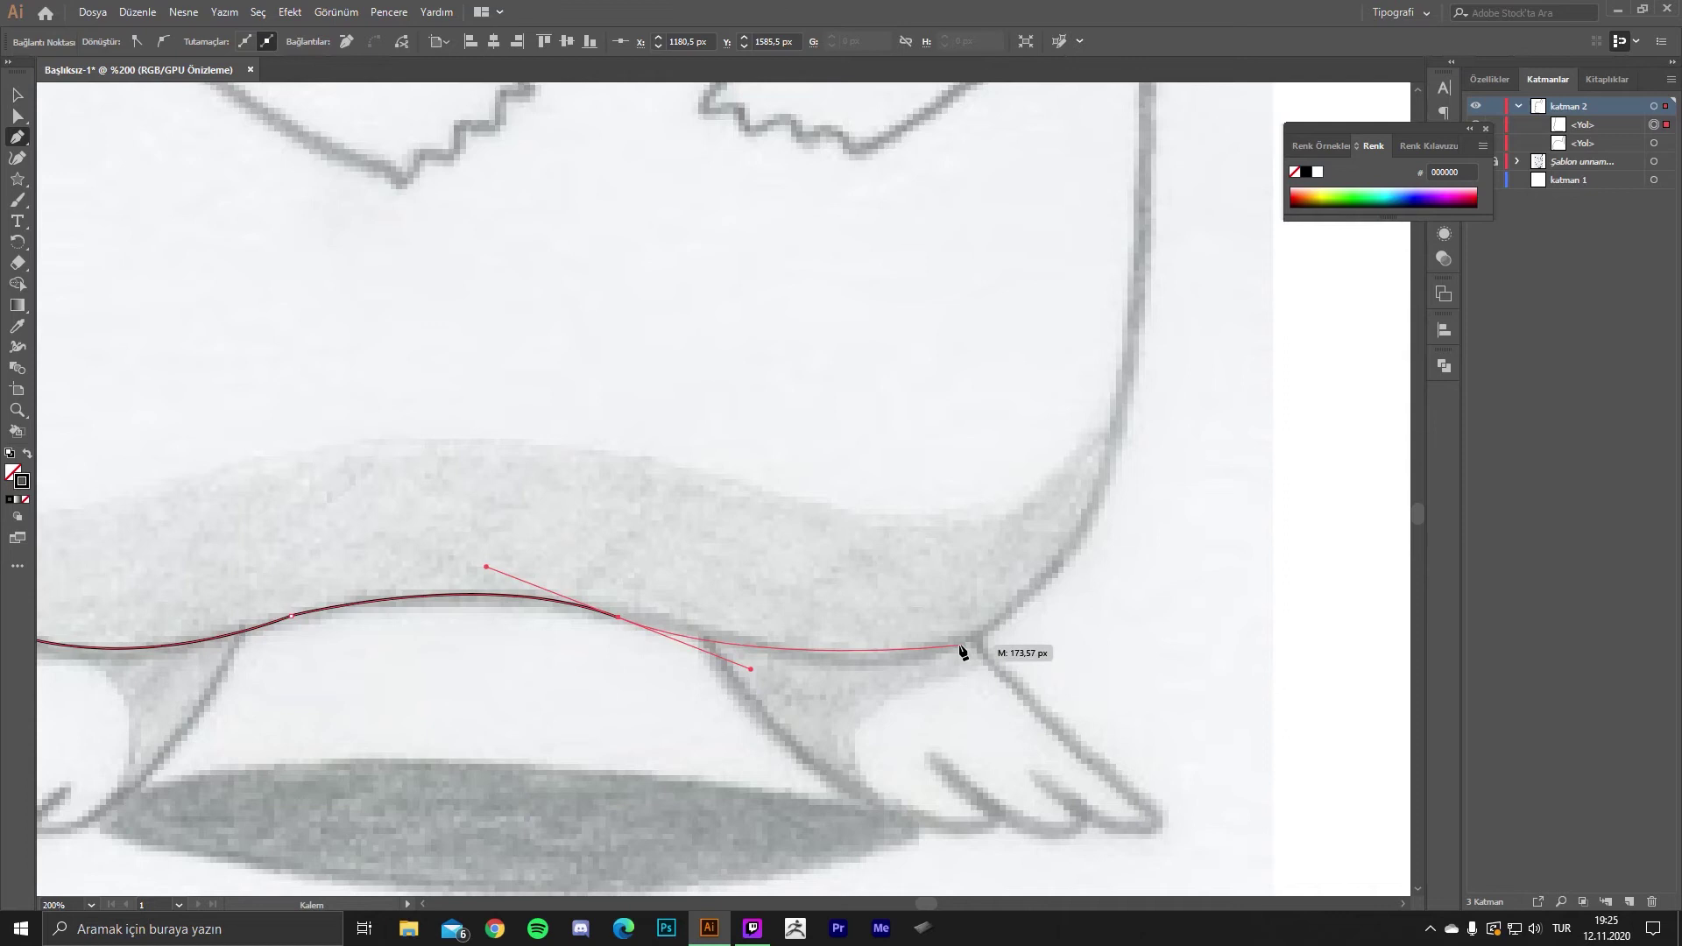
{"action": "left_click", "coordinate": [967, 645]}
{"action": "mouse_move", "coordinate": [1101, 478]}
{"action": "left_mouse_down"}
{"action": "mouse_move", "coordinate": [1082, 381]}
{"action": "mouse_move", "coordinate": [1112, 350]}
{"action": "left_mouse_up"}
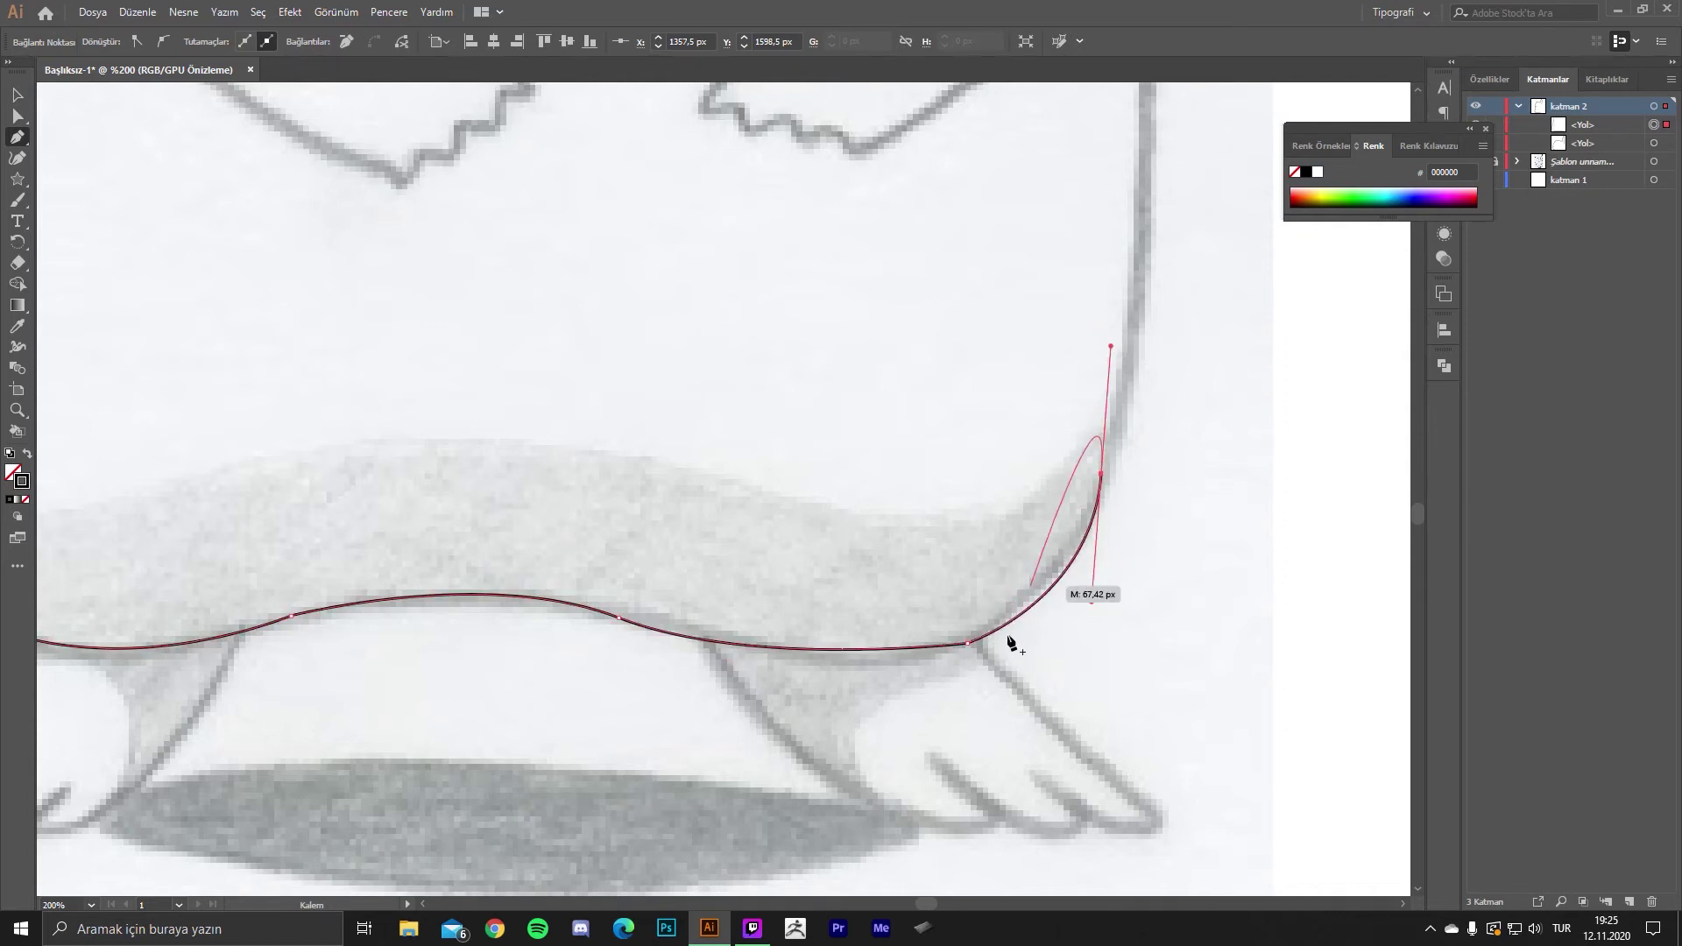
- Replace the misplaced anchors with a curved anchor at the body's lower-right corner
{"action": "scroll", "coordinate": [1008, 639], "scroll_direction": "up", "scroll_amount": 2}
{"action": "scroll", "coordinate": [952, 595], "scroll_direction": "up", "scroll_amount": 1}
{"action": "scroll", "coordinate": [951, 595], "scroll_direction": "up", "scroll_amount": 1}
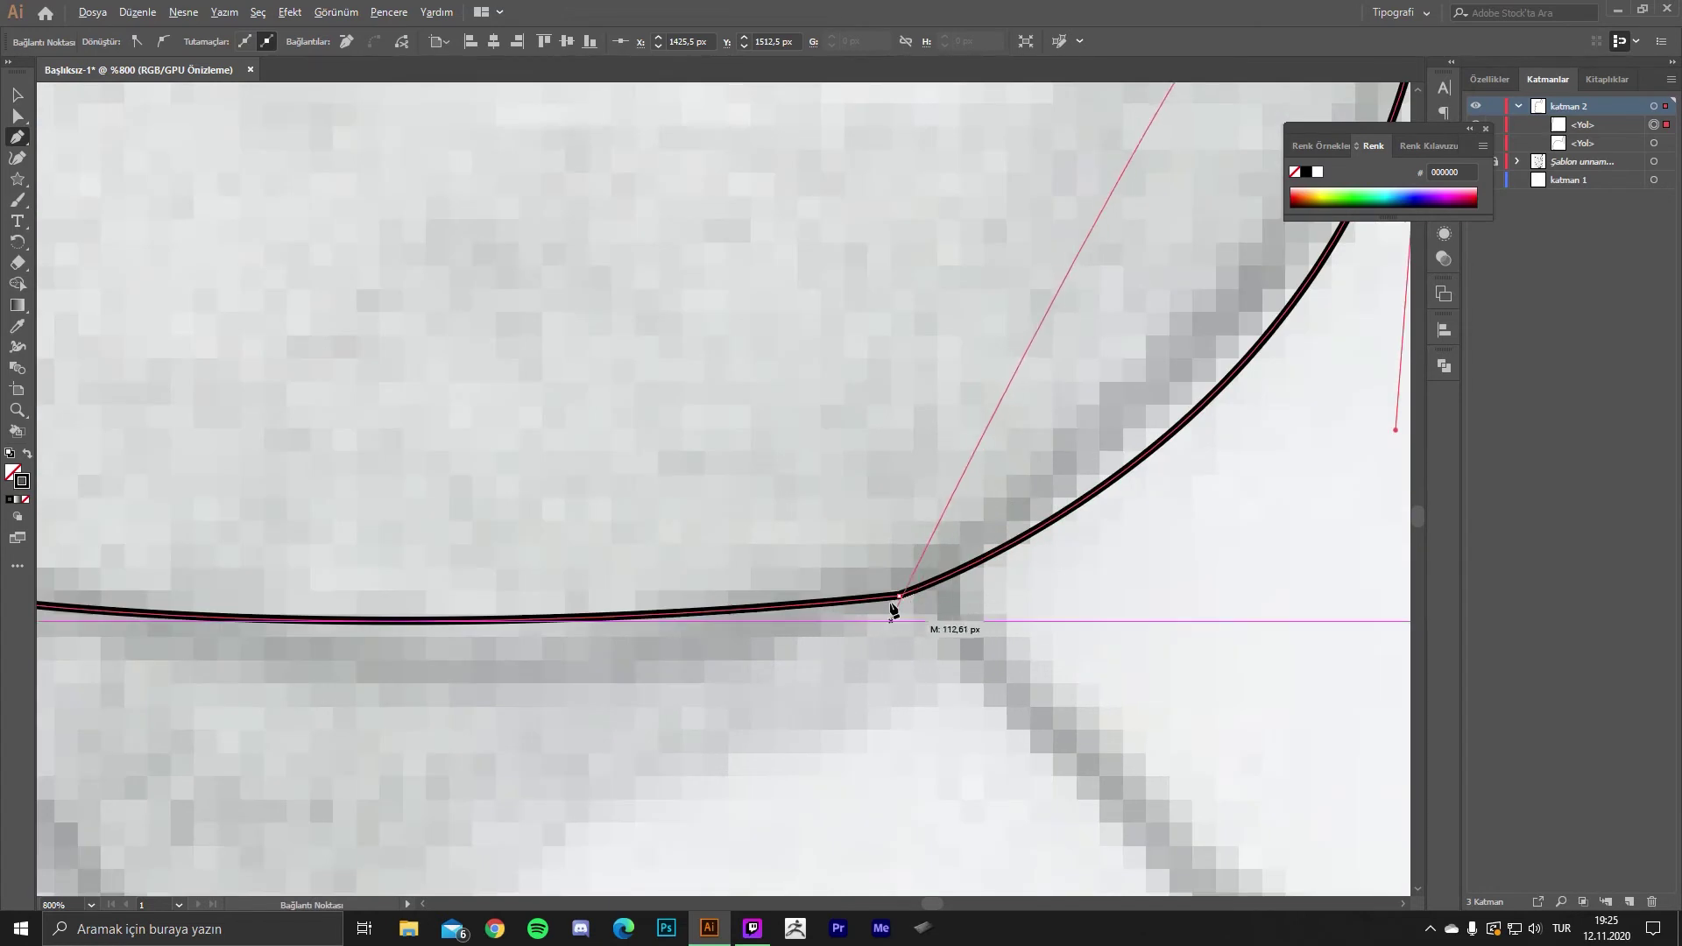
{"action": "scroll", "coordinate": [932, 617], "scroll_direction": "down", "scroll_amount": 2}
{"action": "scroll", "coordinate": [928, 560], "scroll_direction": "down", "scroll_amount": 2}
{"action": "scroll", "coordinate": [902, 596], "scroll_direction": "up", "scroll_amount": 2}
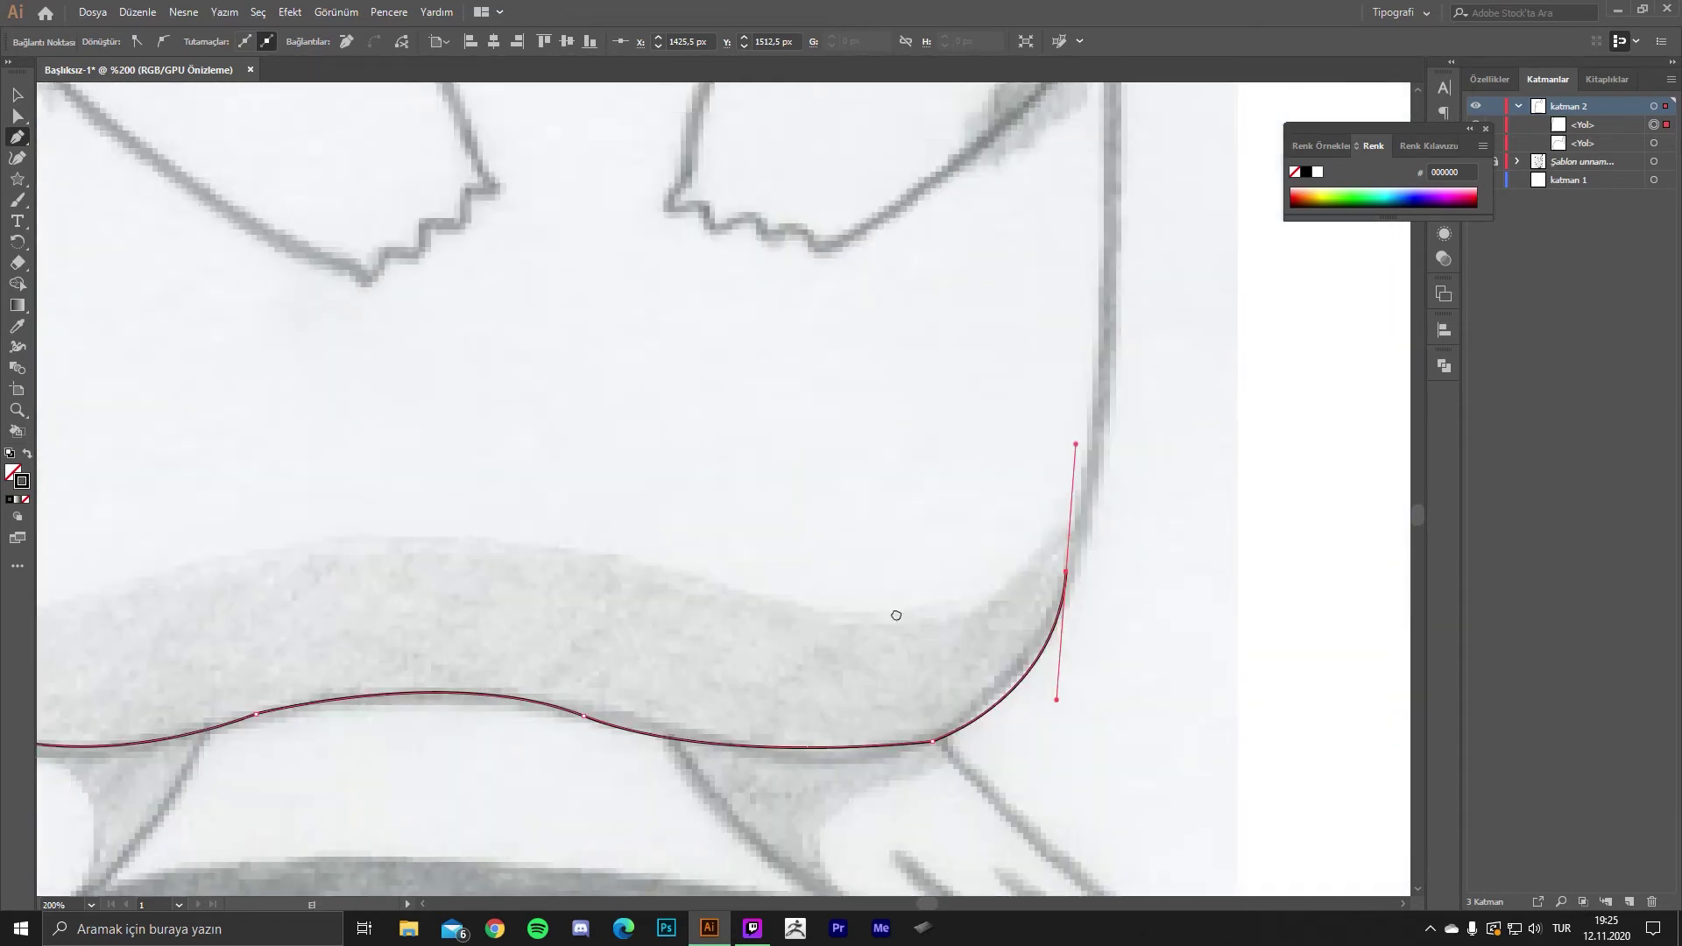
{"action": "scroll", "coordinate": [1095, 473], "scroll_direction": "up", "scroll_amount": 1}
{"action": "key", "text": "ctrl+z"}
{"action": "mouse_move", "coordinate": [1088, 580]}
{"action": "left_mouse_down"}
{"action": "mouse_move", "coordinate": [1058, 390]}
{"action": "mouse_move", "coordinate": [1105, 398]}
{"action": "left_mouse_up"}
{"action": "key", "text": "ctrl+z"}
{"action": "mouse_move", "coordinate": [1093, 543]}
{"action": "left_mouse_down"}
{"action": "mouse_move", "coordinate": [1093, 361]}
{"action": "mouse_move", "coordinate": [1006, 593]}
{"action": "left_mouse_up"}
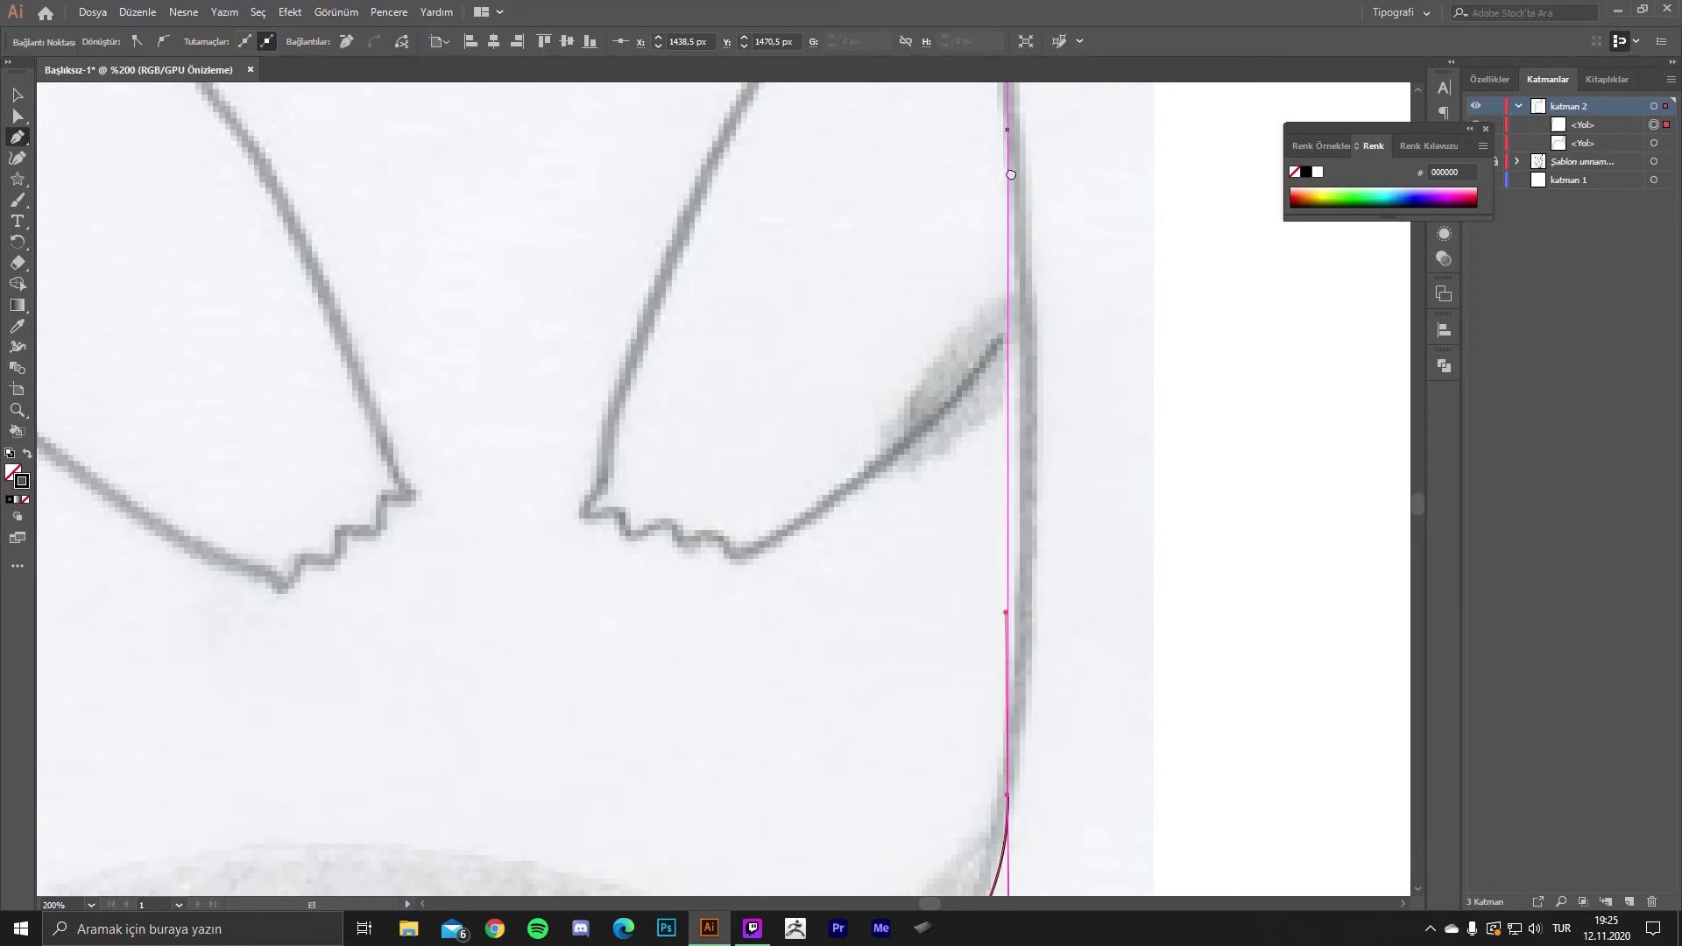
- Curve the outline up the right side to meet the ear, then zoom out
{"action": "left_click_drag", "start_coordinate": [1026, 84], "coordinate": [966, 362]}
{"action": "left_click_drag", "start_coordinate": [930, 292], "coordinate": [911, 231]}
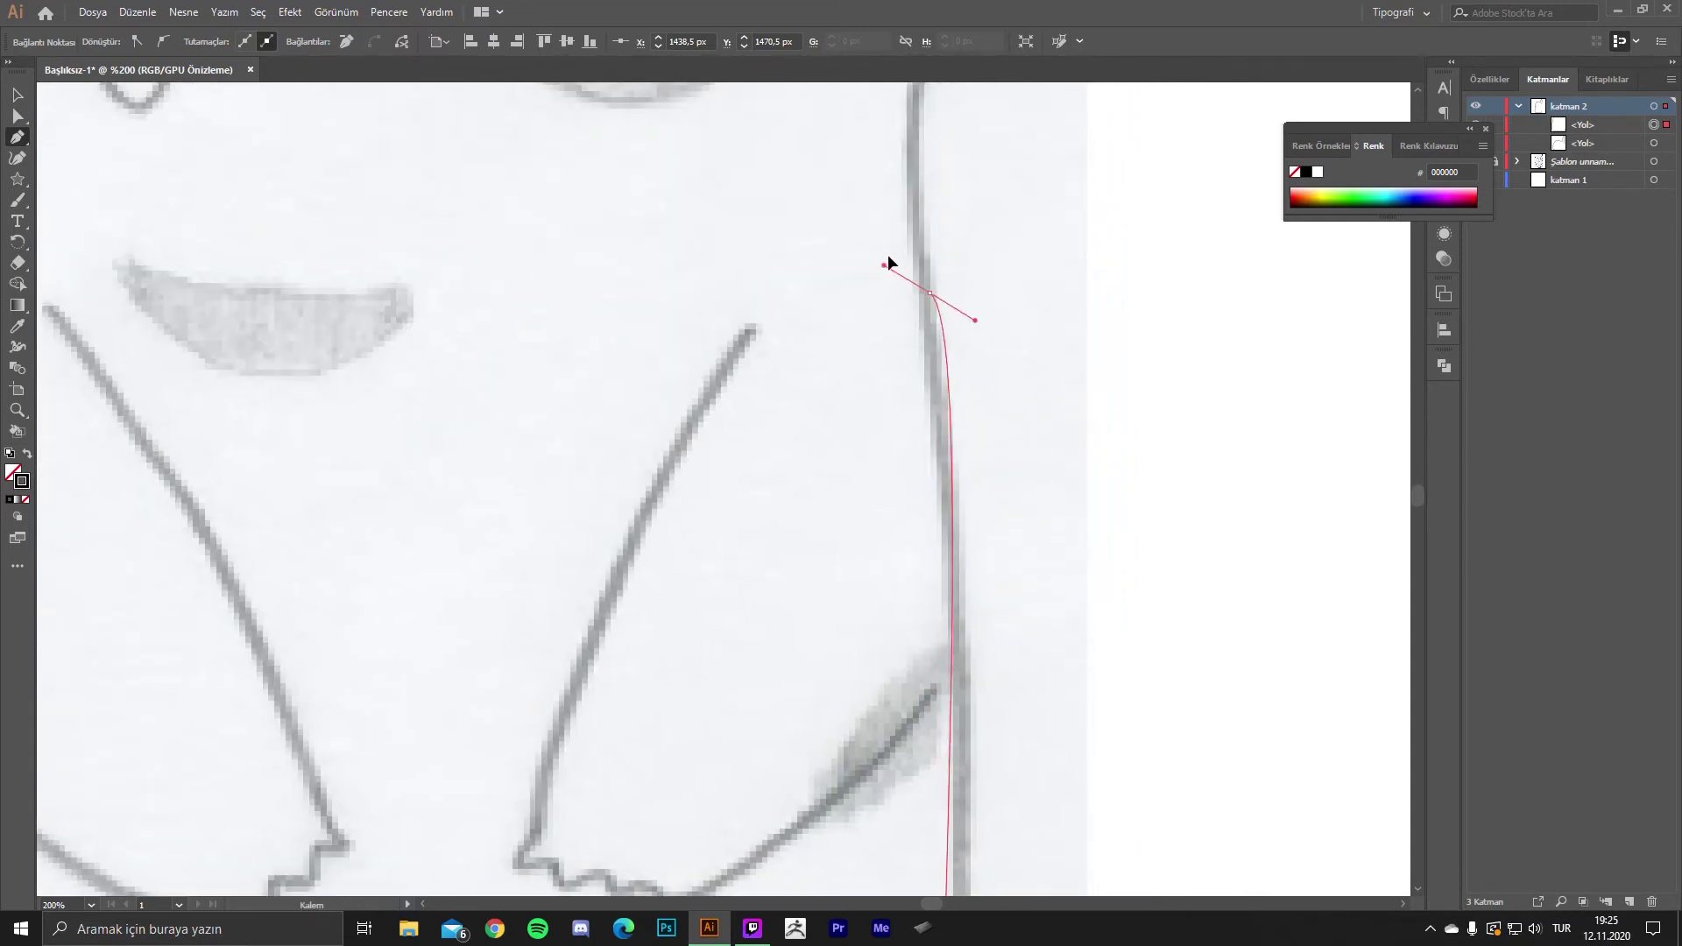
{"action": "scroll", "coordinate": [909, 219], "scroll_direction": "up", "scroll_amount": 3}
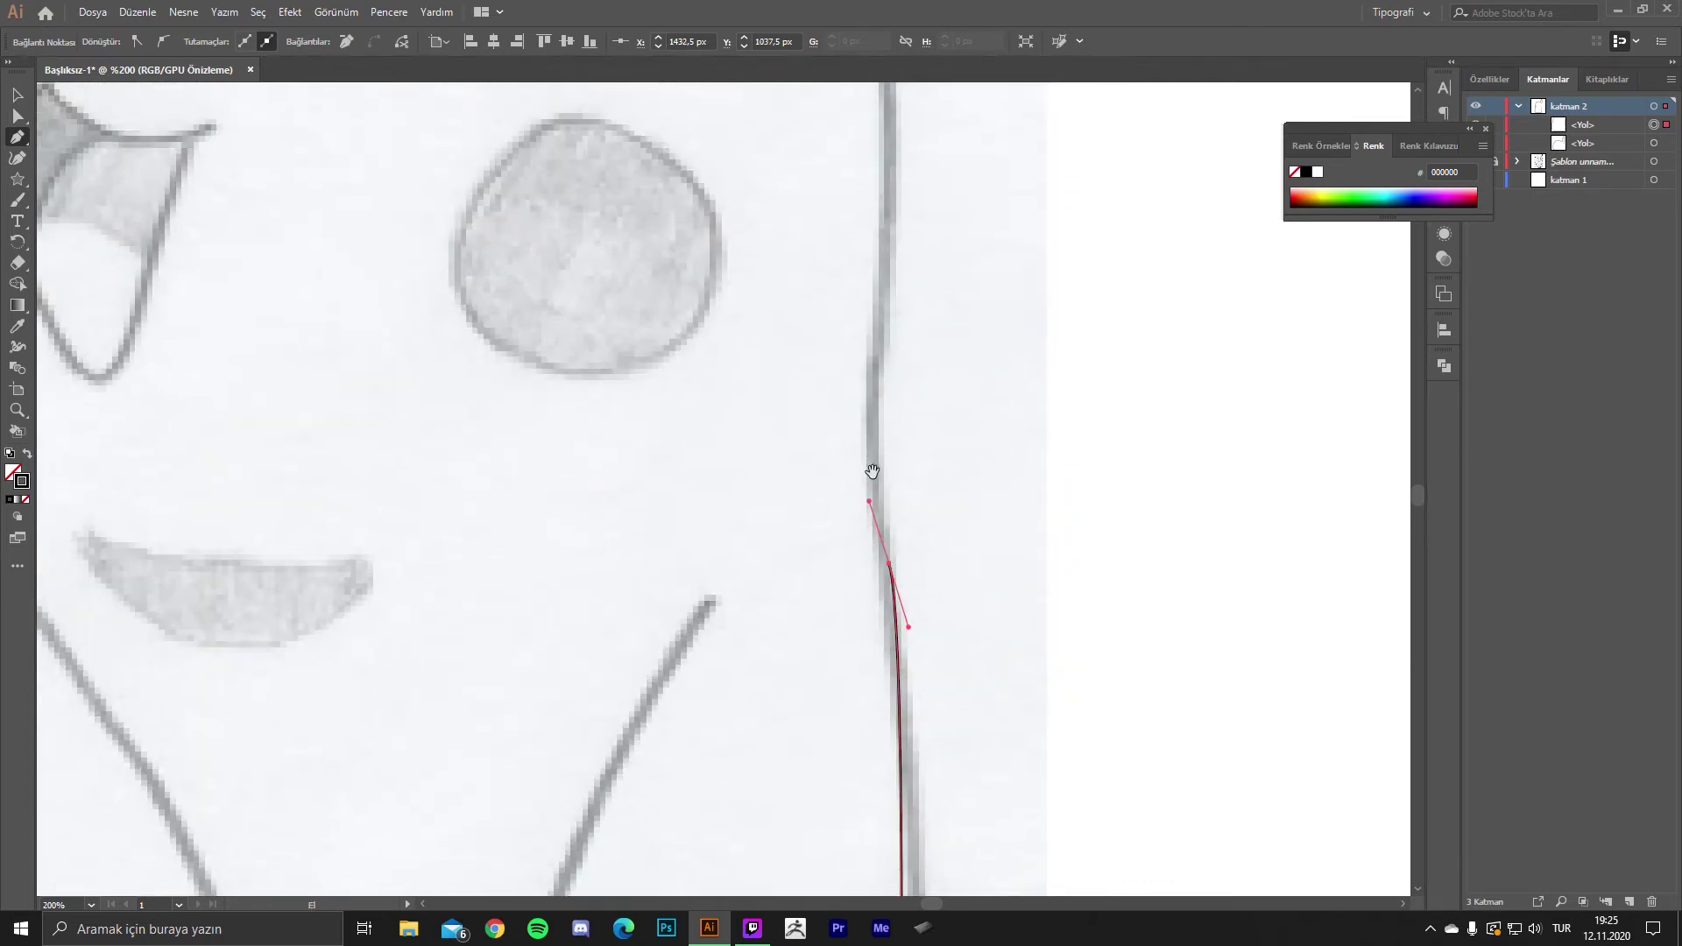
{"action": "left_click_drag", "start_coordinate": [882, 269], "coordinate": [883, 219]}
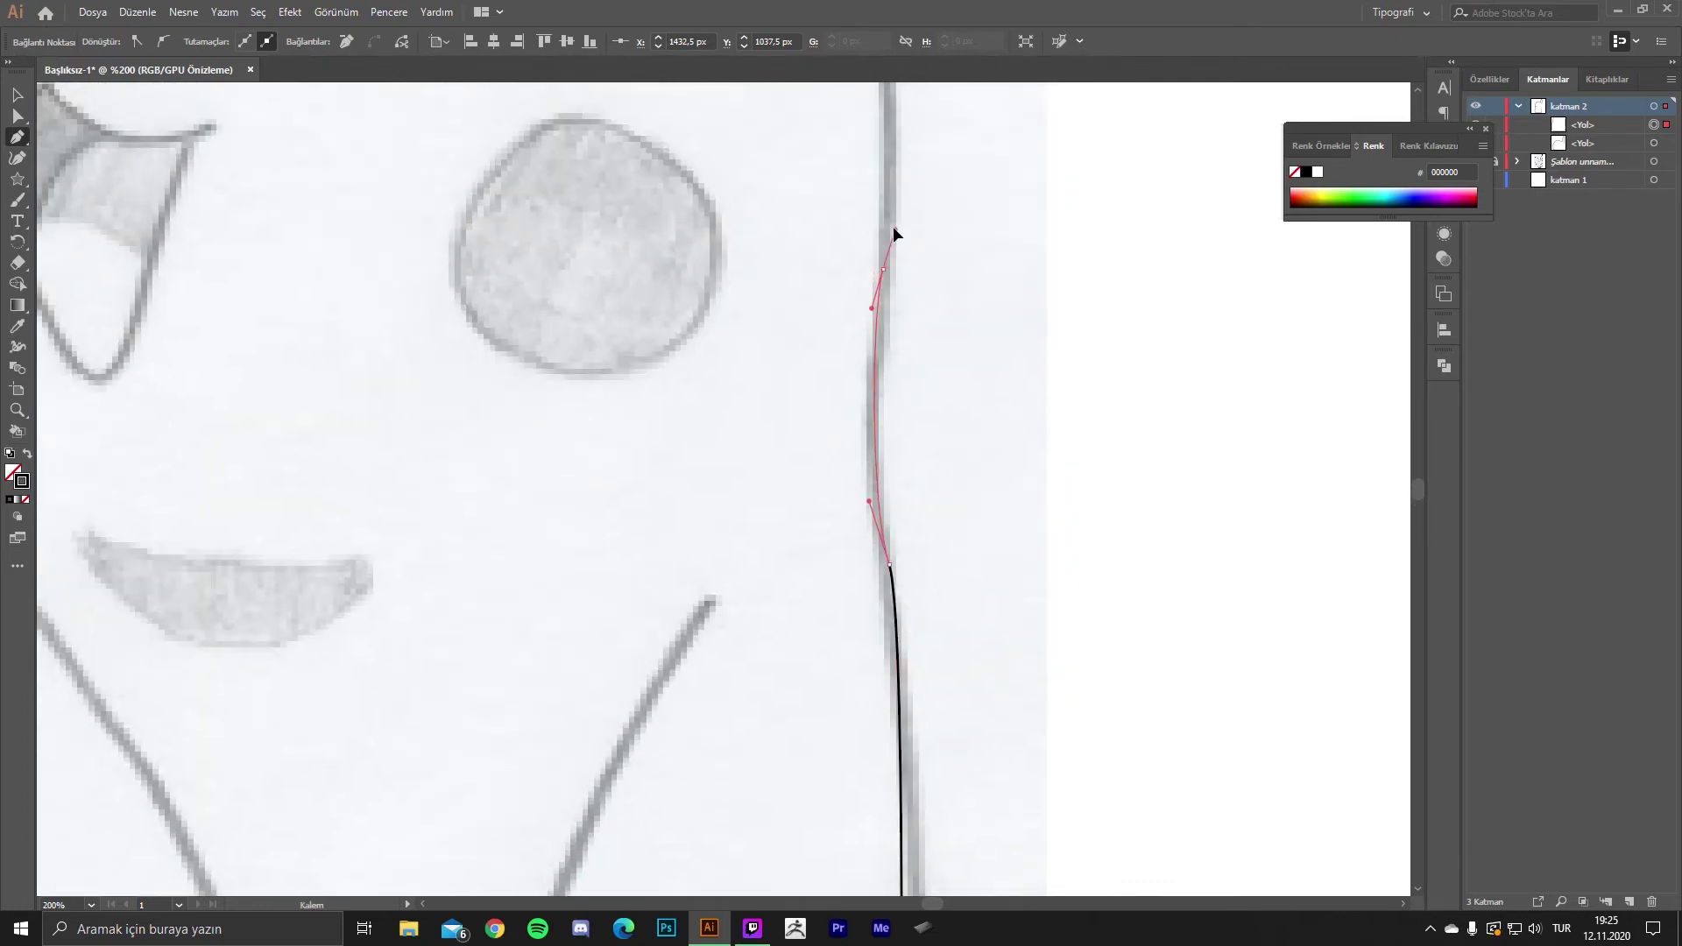
{"action": "scroll", "coordinate": [883, 219], "scroll_direction": "up", "scroll_amount": 4}
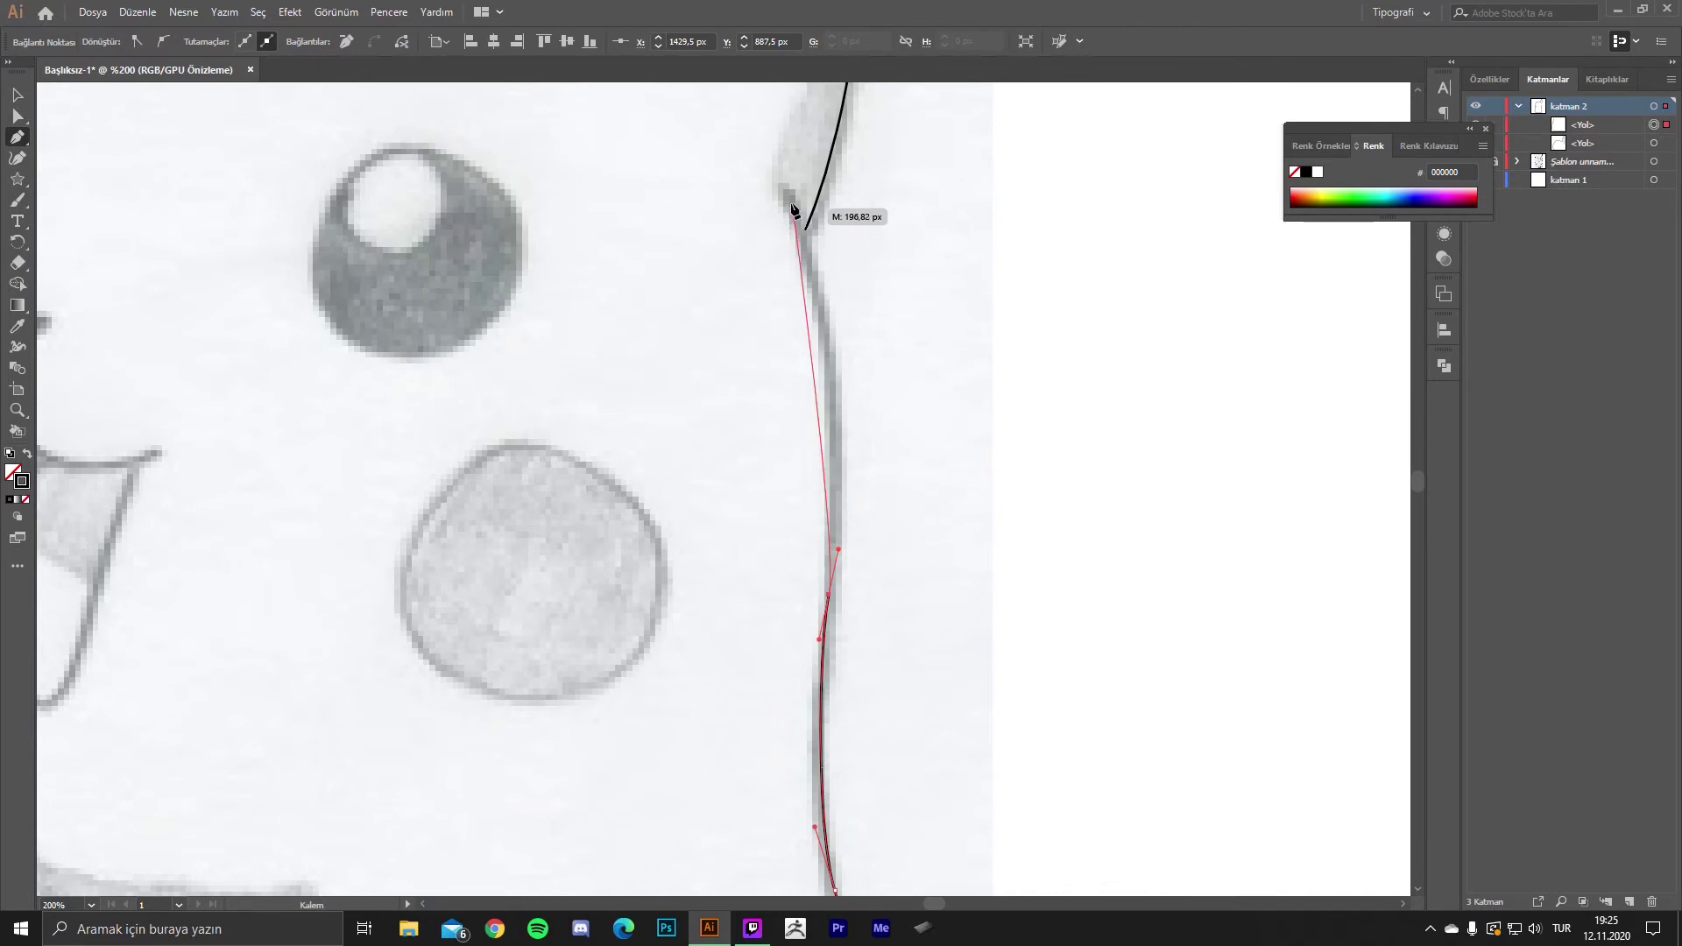
{"action": "left_click_drag", "start_coordinate": [774, 189], "coordinate": [716, 112]}
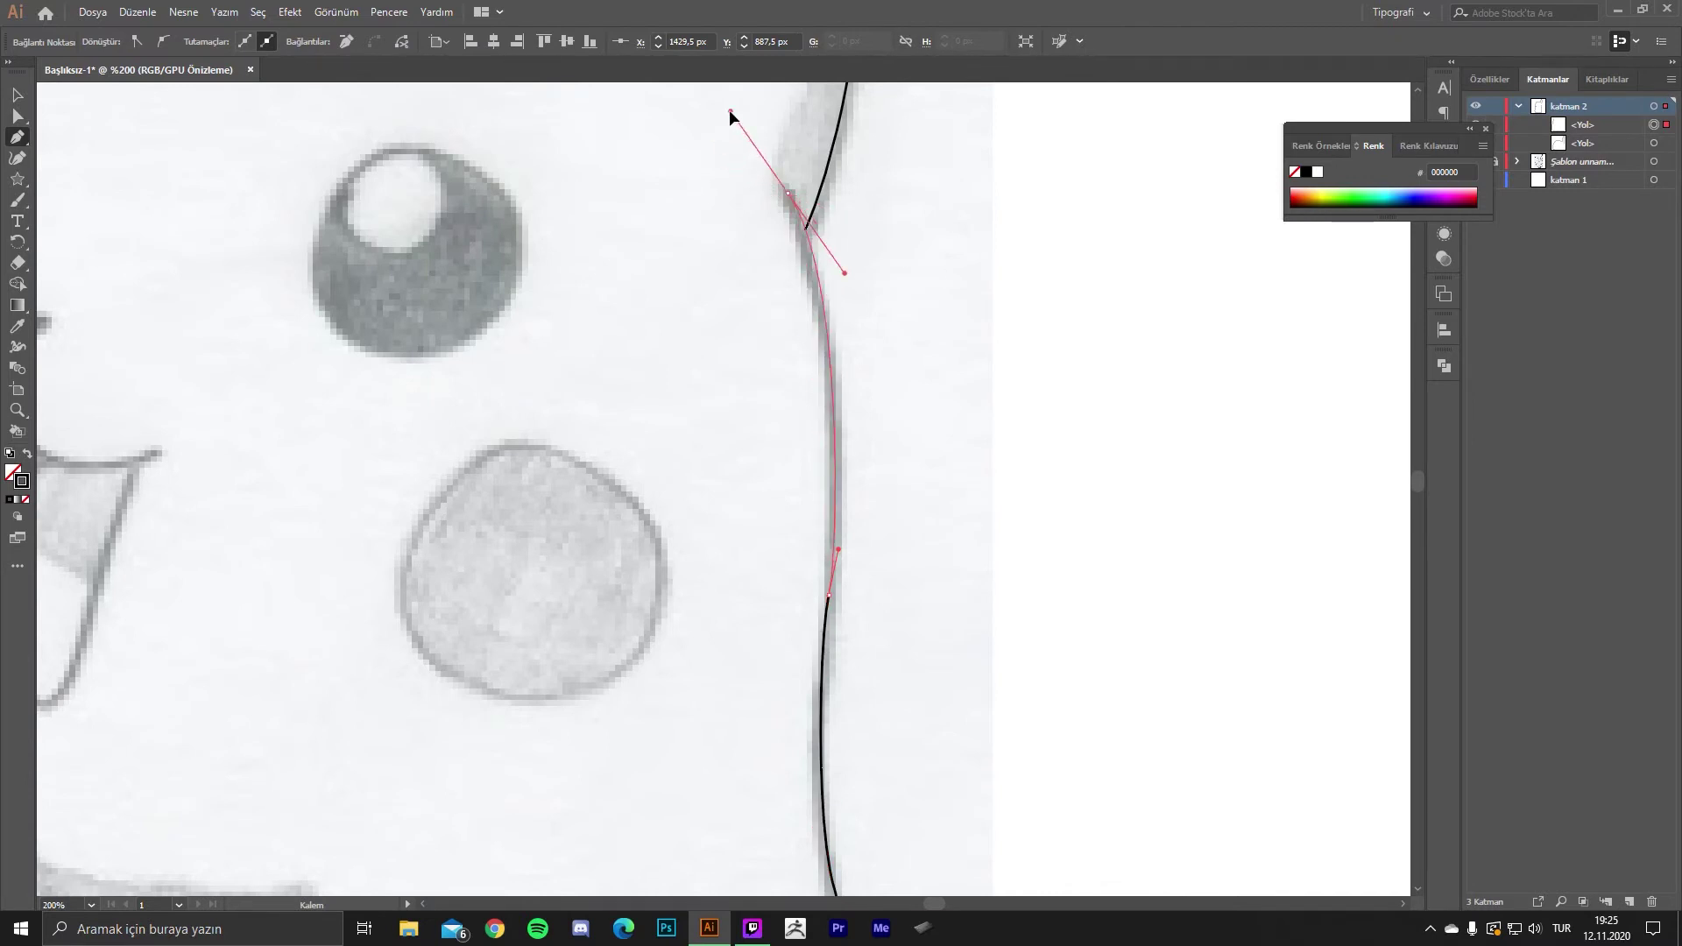
{"action": "key", "text": "ctrl+minus"}
{"action": "key", "text": "ctrl+minus"}
{"action": "key", "text": "ctrl+minus"}
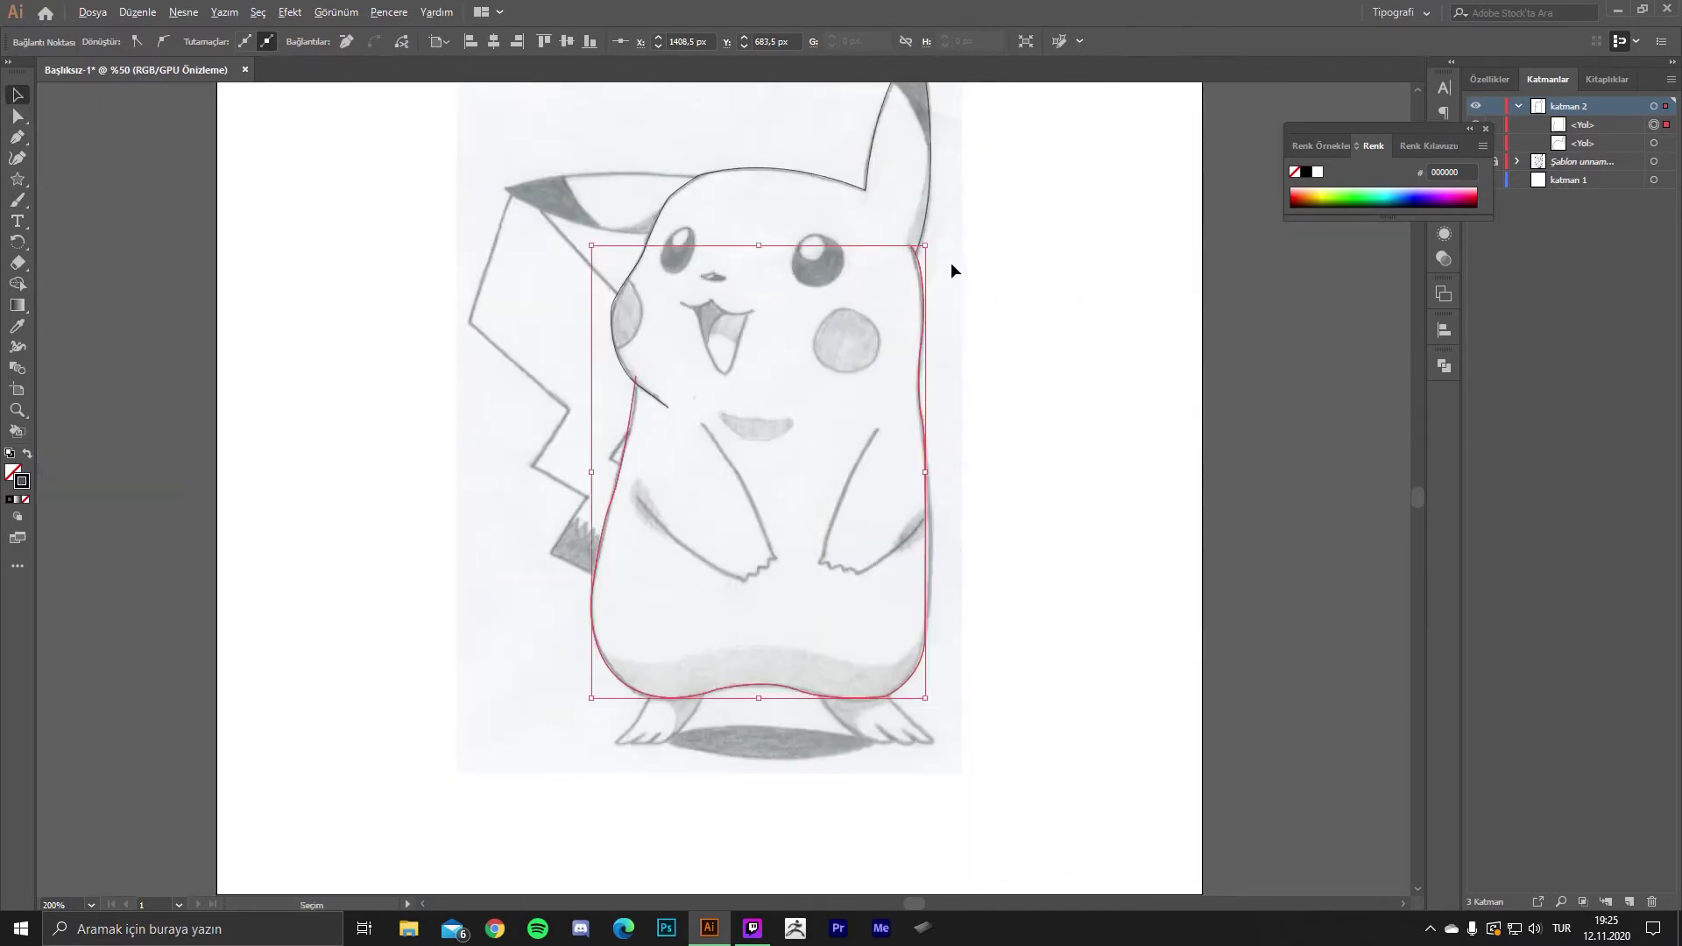
- Start the tail outline at the head's edge, up to its tip and next corner
{"action": "left_click", "coordinate": [1011, 324]}
{"action": "scroll", "coordinate": [695, 271], "scroll_direction": "up", "scroll_amount": 2}
{"action": "scroll", "coordinate": [696, 289], "scroll_direction": "up", "scroll_amount": 3}
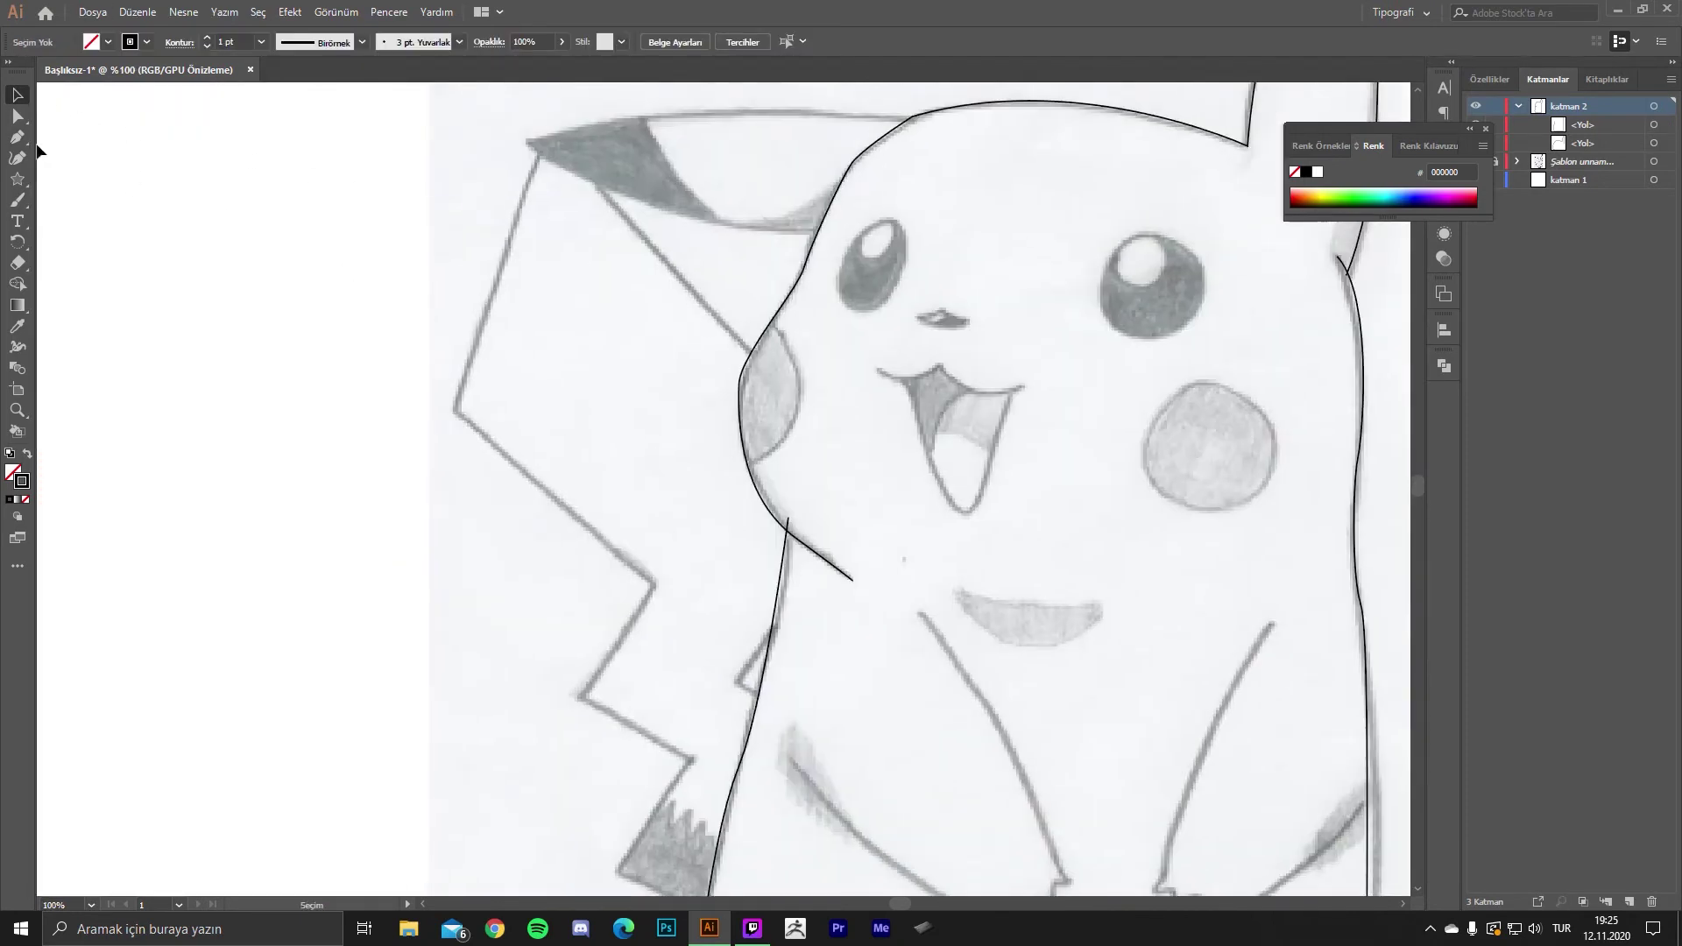
{"action": "left_click", "coordinate": [752, 351]}
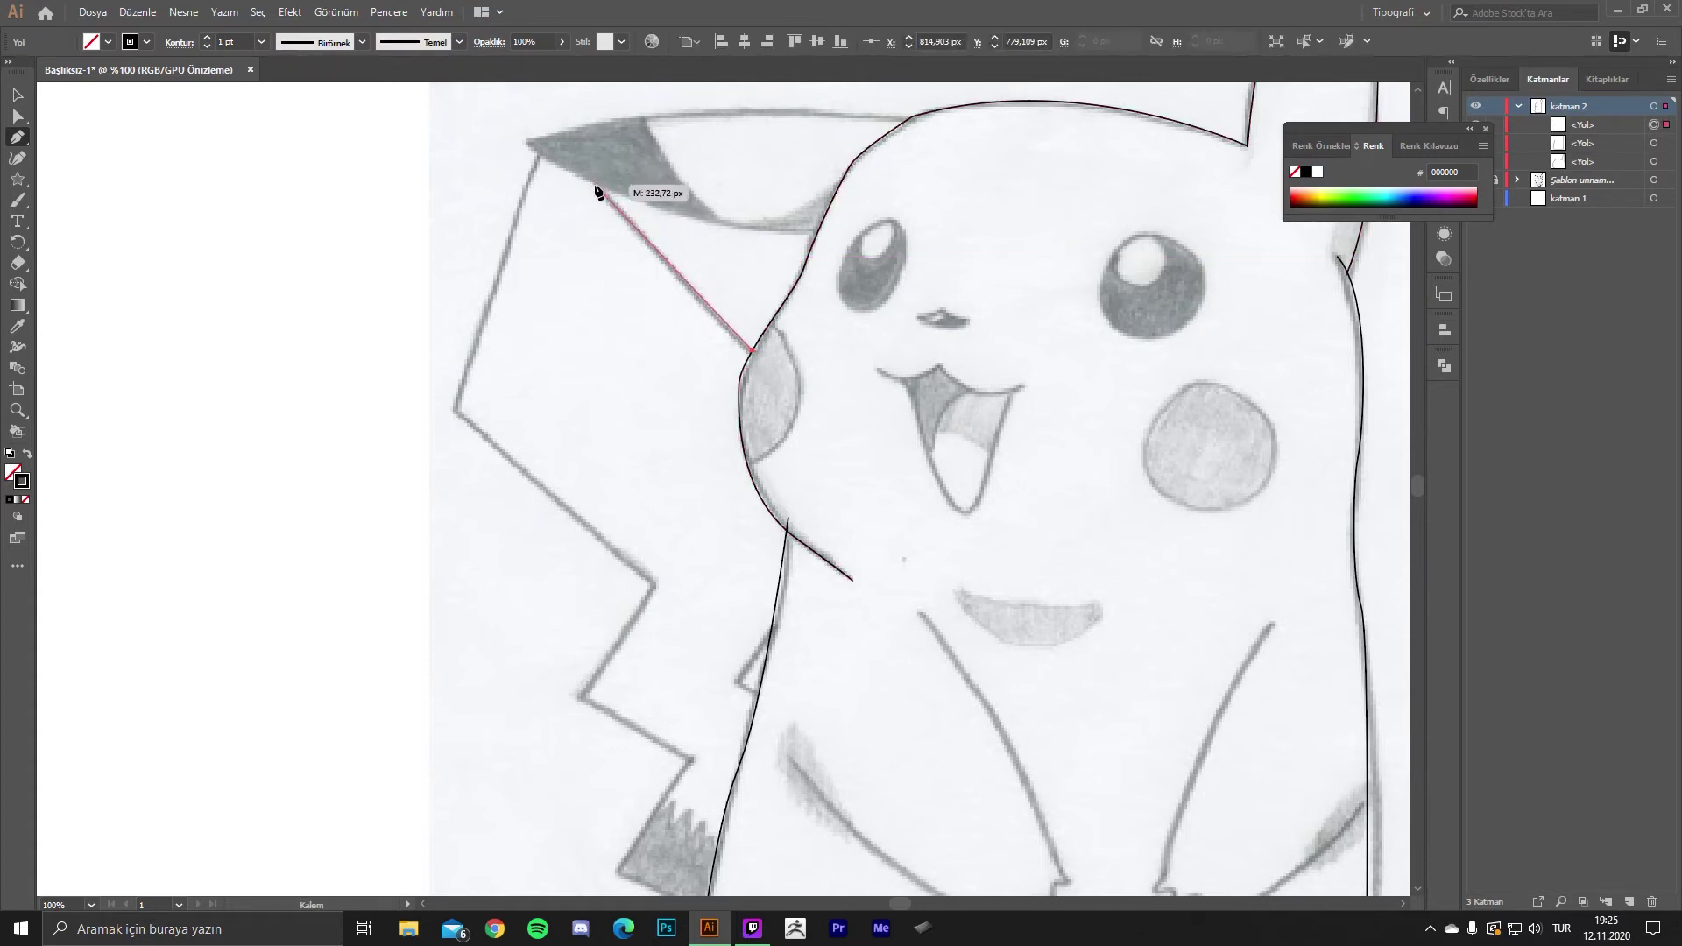
{"action": "left_click", "coordinate": [553, 134]}
{"action": "left_click", "coordinate": [452, 410]}
- Add the lower zigzag corners down to the body's edge, then deselect the tail path
{"action": "scroll", "coordinate": [456, 407], "scroll_direction": "down", "scroll_amount": 3}
{"action": "scroll", "coordinate": [455, 407], "scroll_direction": "right", "scroll_amount": 3}
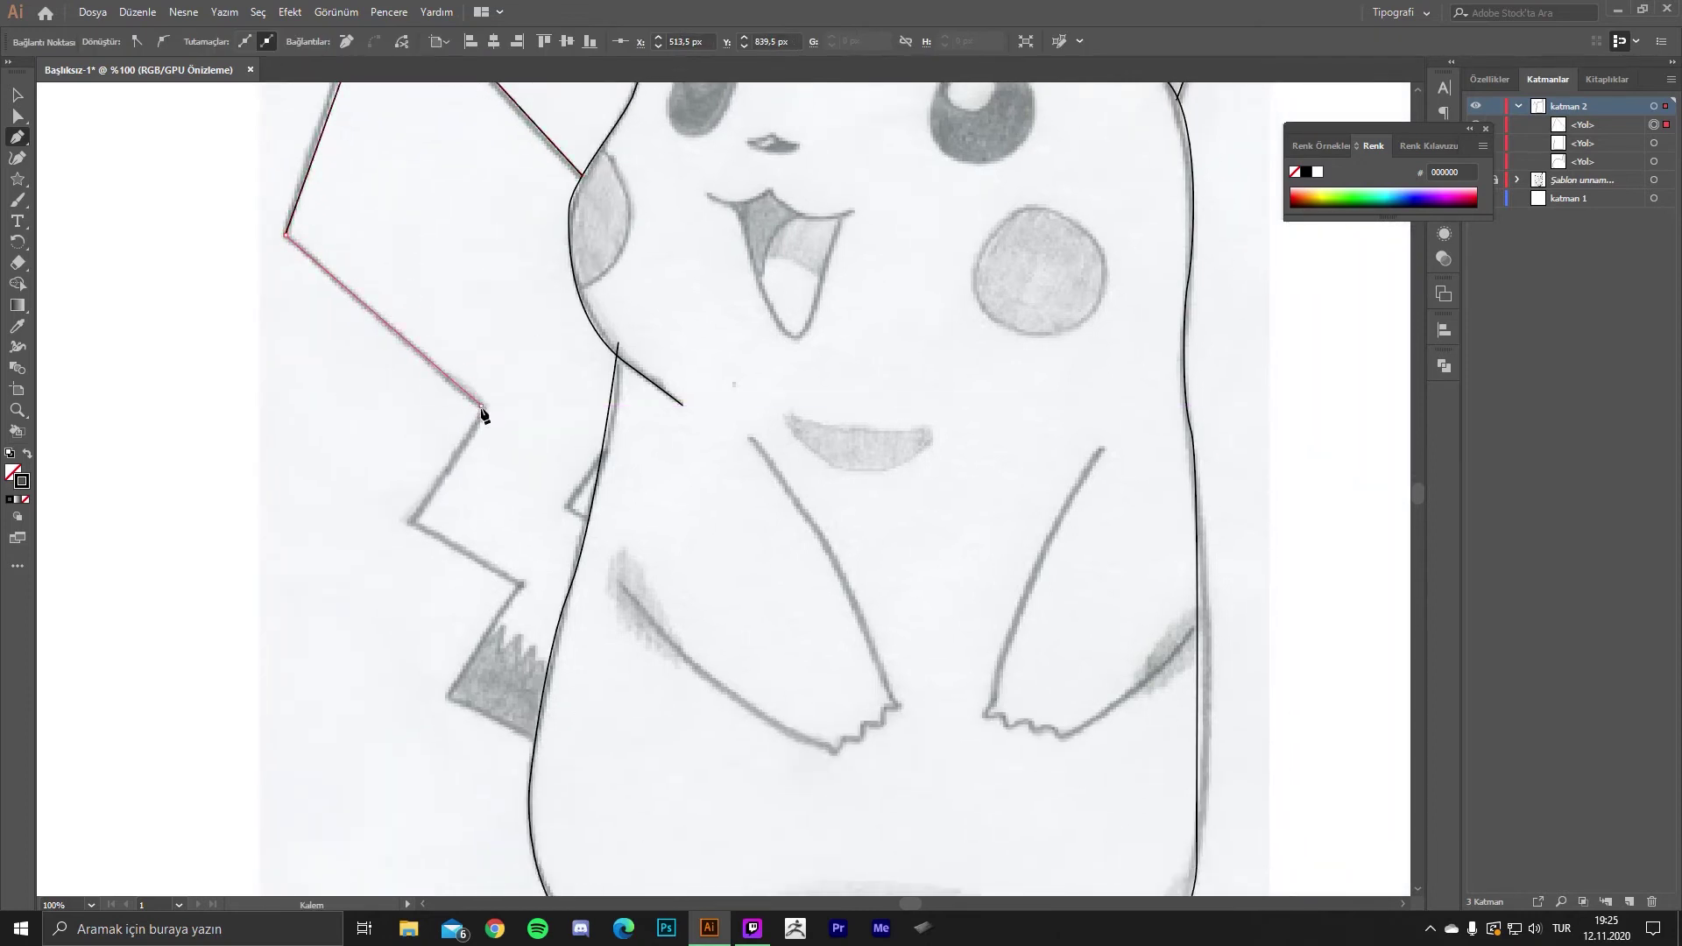
{"action": "scroll", "coordinate": [484, 413], "scroll_direction": "down", "scroll_amount": 3}
{"action": "scroll", "coordinate": [484, 413], "scroll_direction": "left", "scroll_amount": 3}
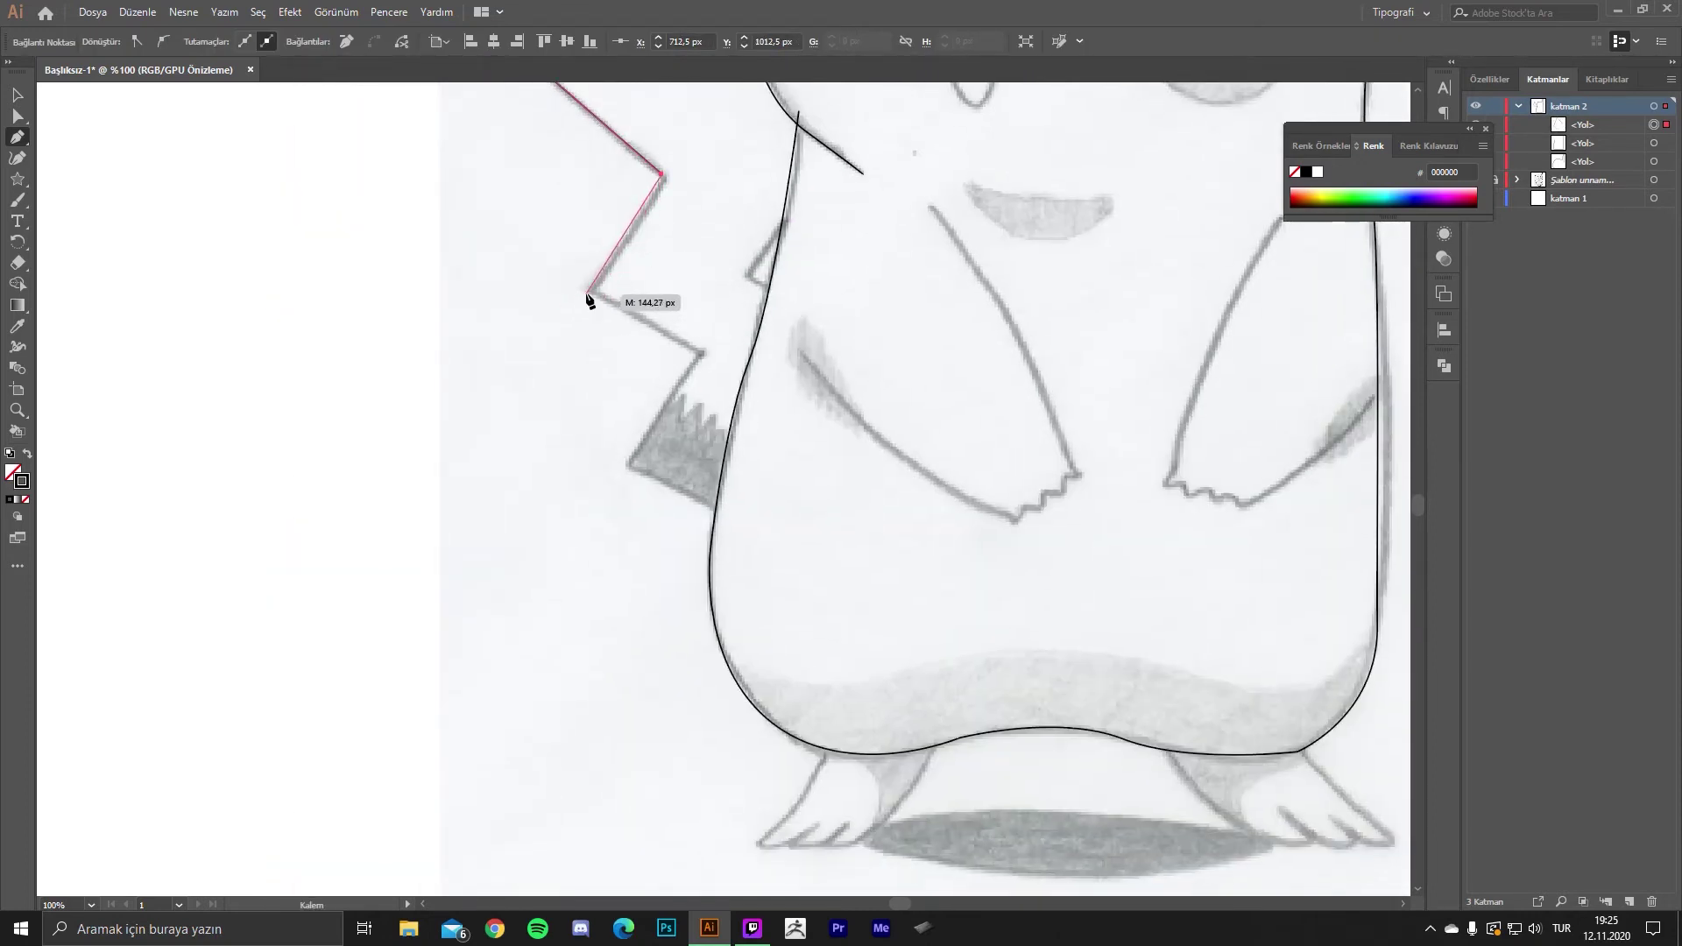
{"action": "left_click", "coordinate": [593, 287]}
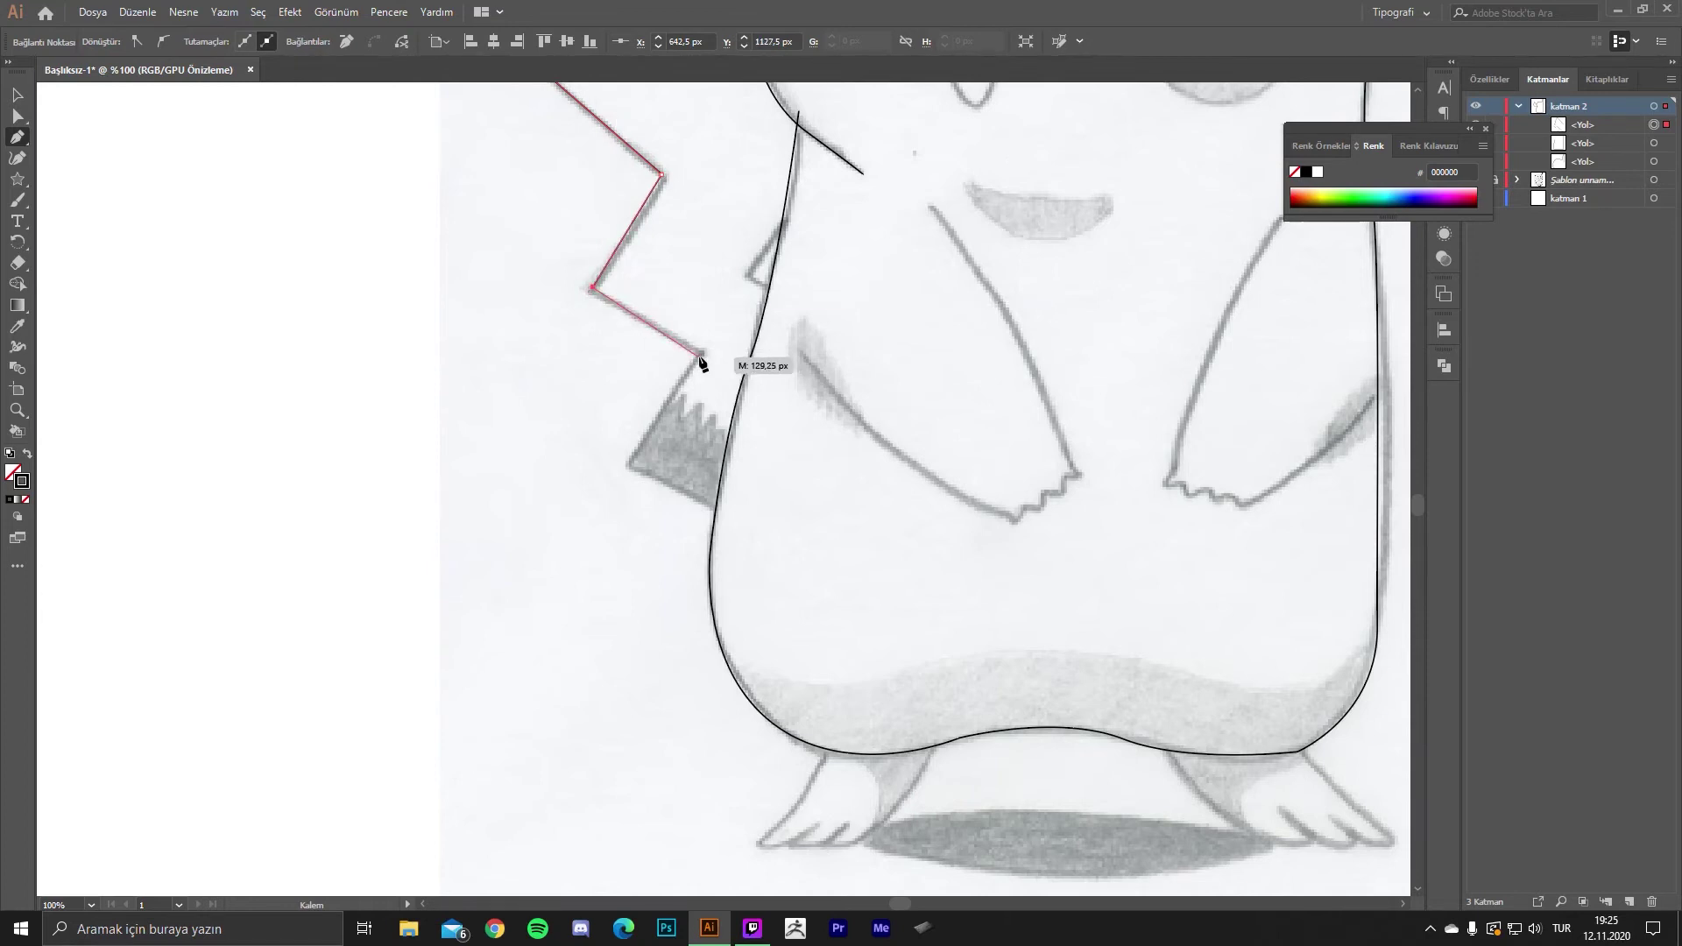
{"action": "left_click", "coordinate": [627, 461]}
{"action": "left_click", "coordinate": [712, 508]}
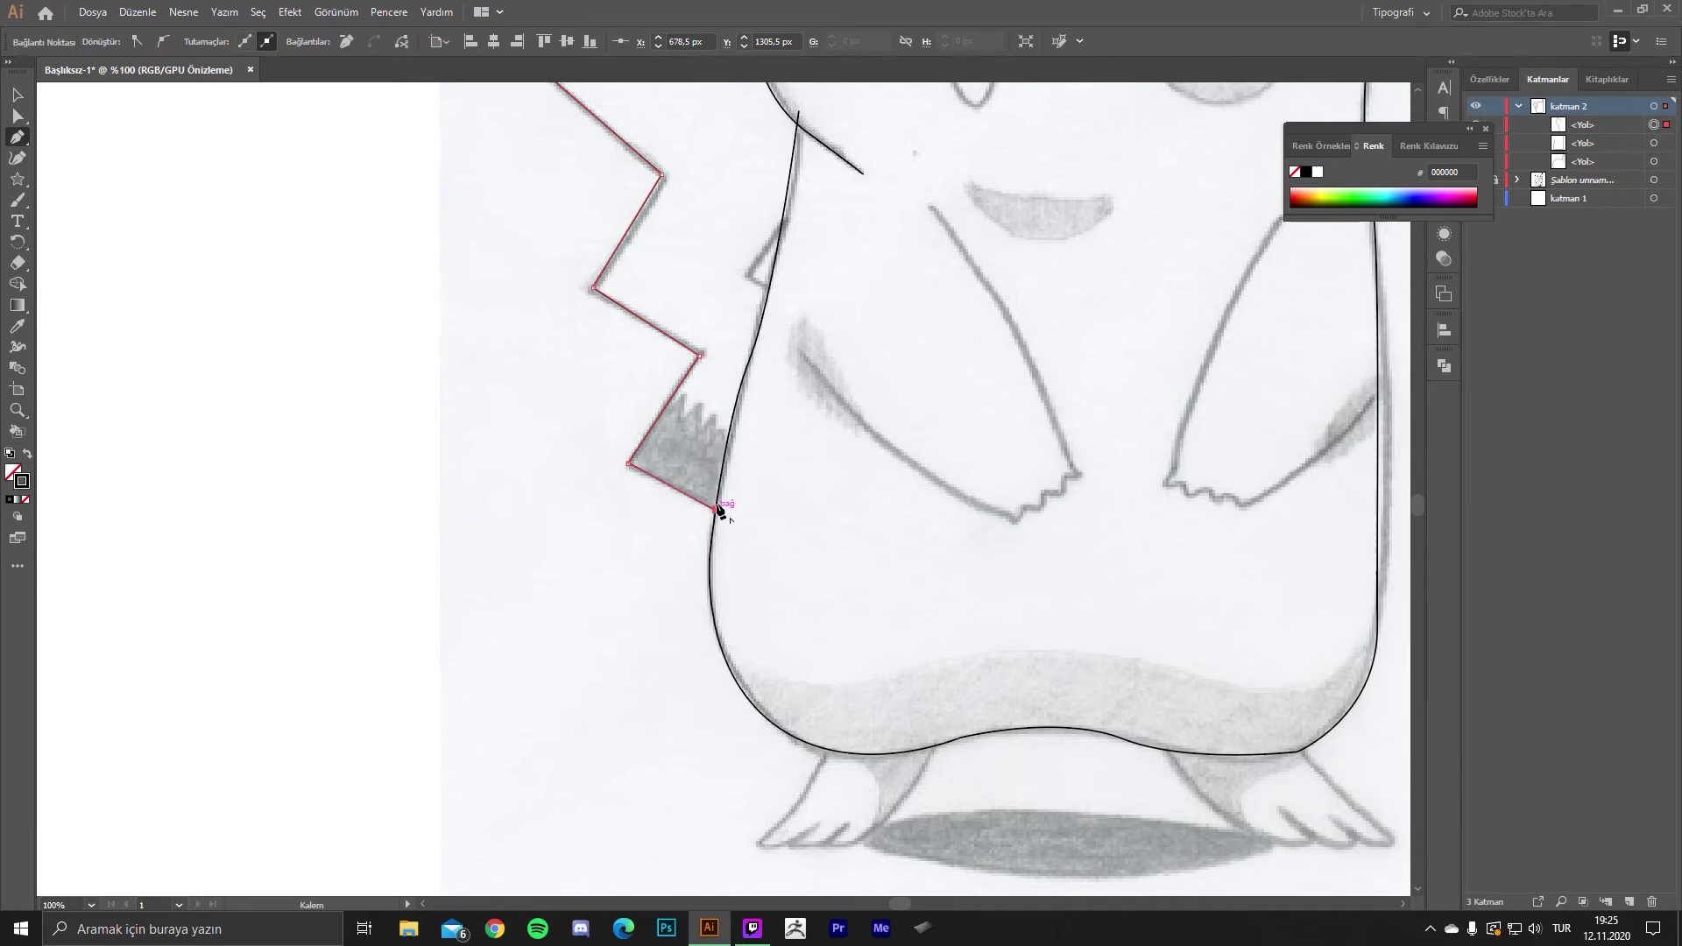
{"action": "key", "text": "v"}
{"action": "left_click_drag", "start_coordinate": [704, 349], "coordinate": [704, 290]}
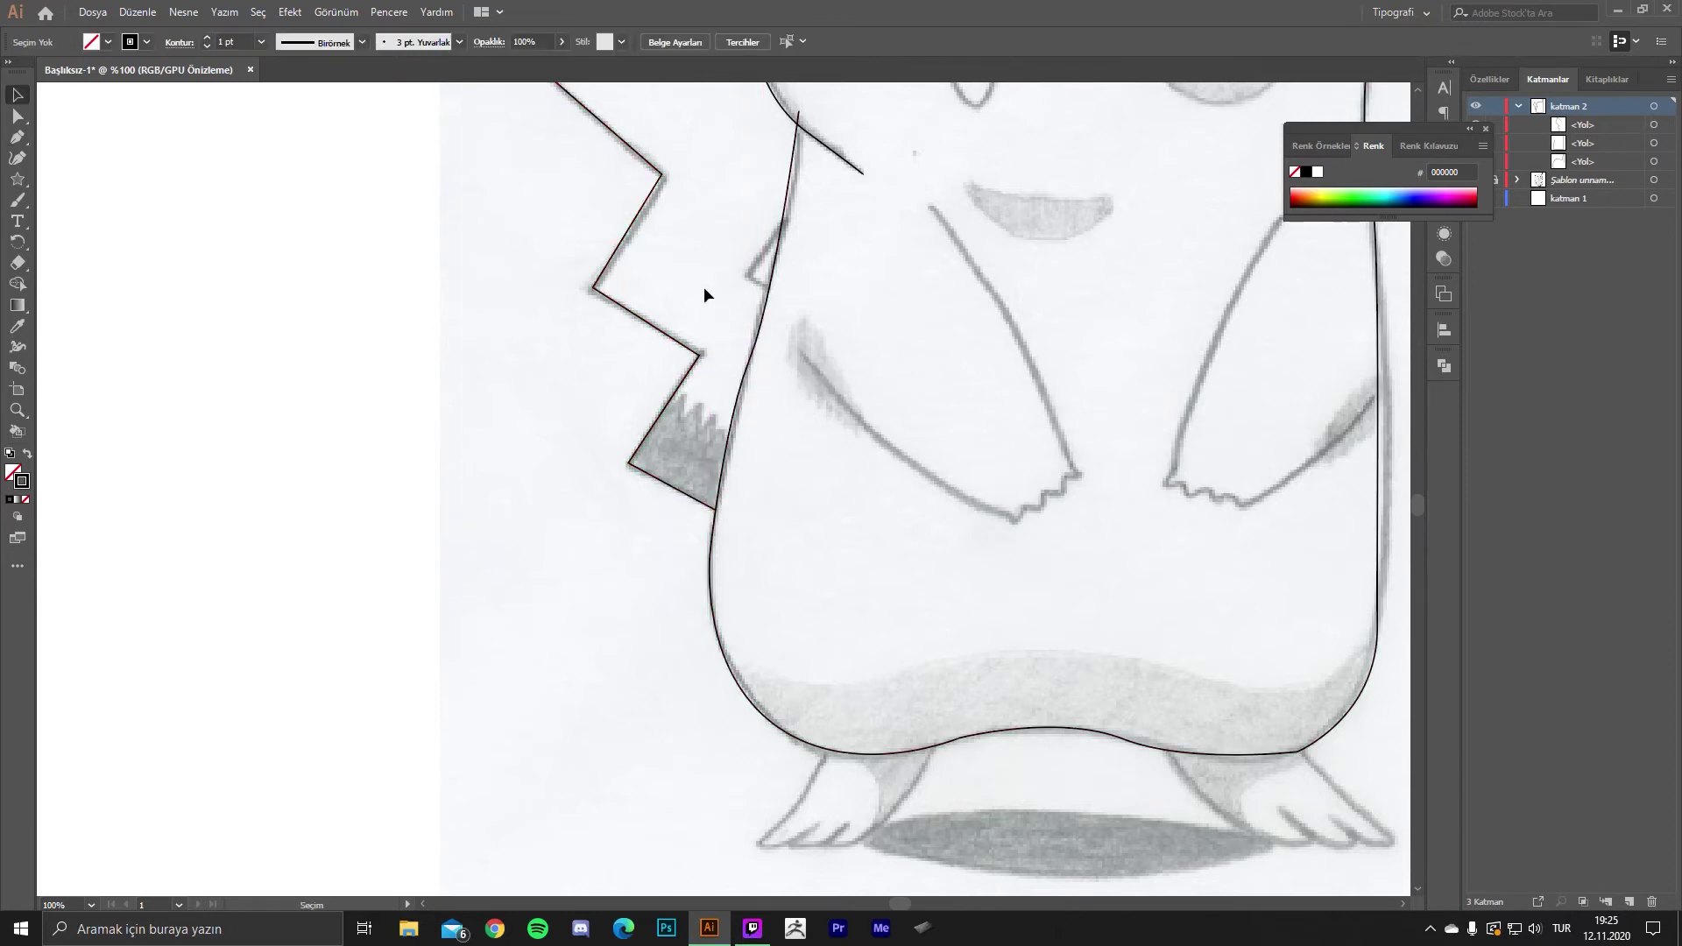
- Draw a short straight notch line beside the body and deselect it
{"action": "scroll", "coordinate": [680, 428], "scroll_direction": "up", "scroll_amount": 1}
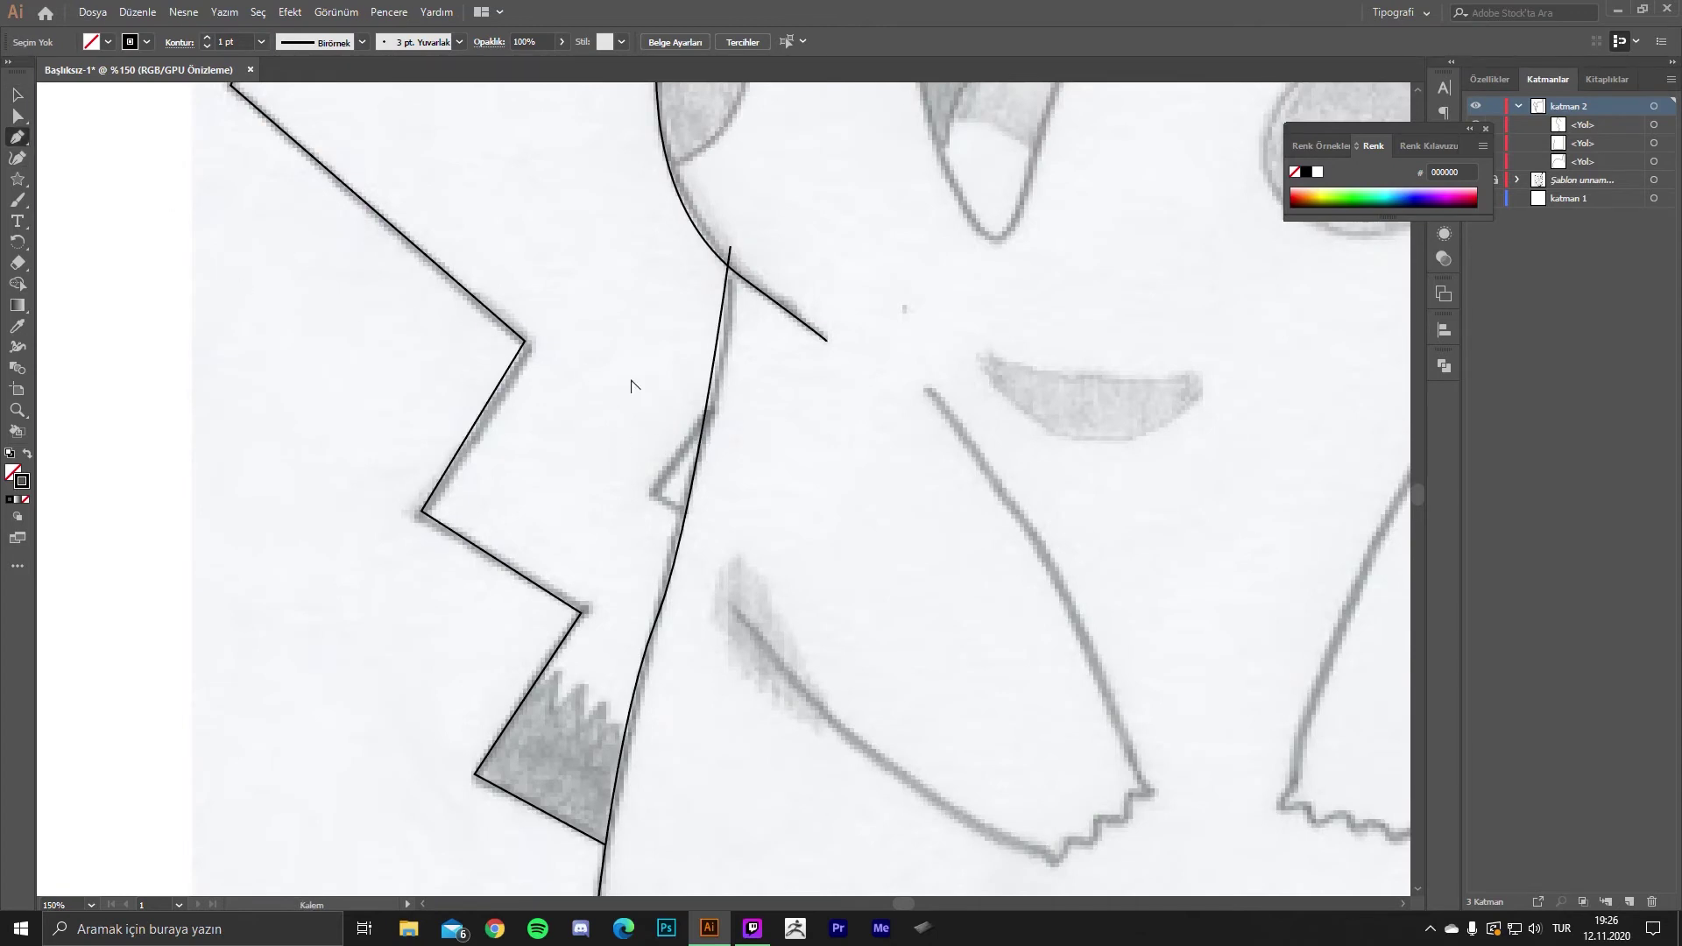
{"action": "scroll", "coordinate": [630, 385], "scroll_direction": "up", "scroll_amount": 2}
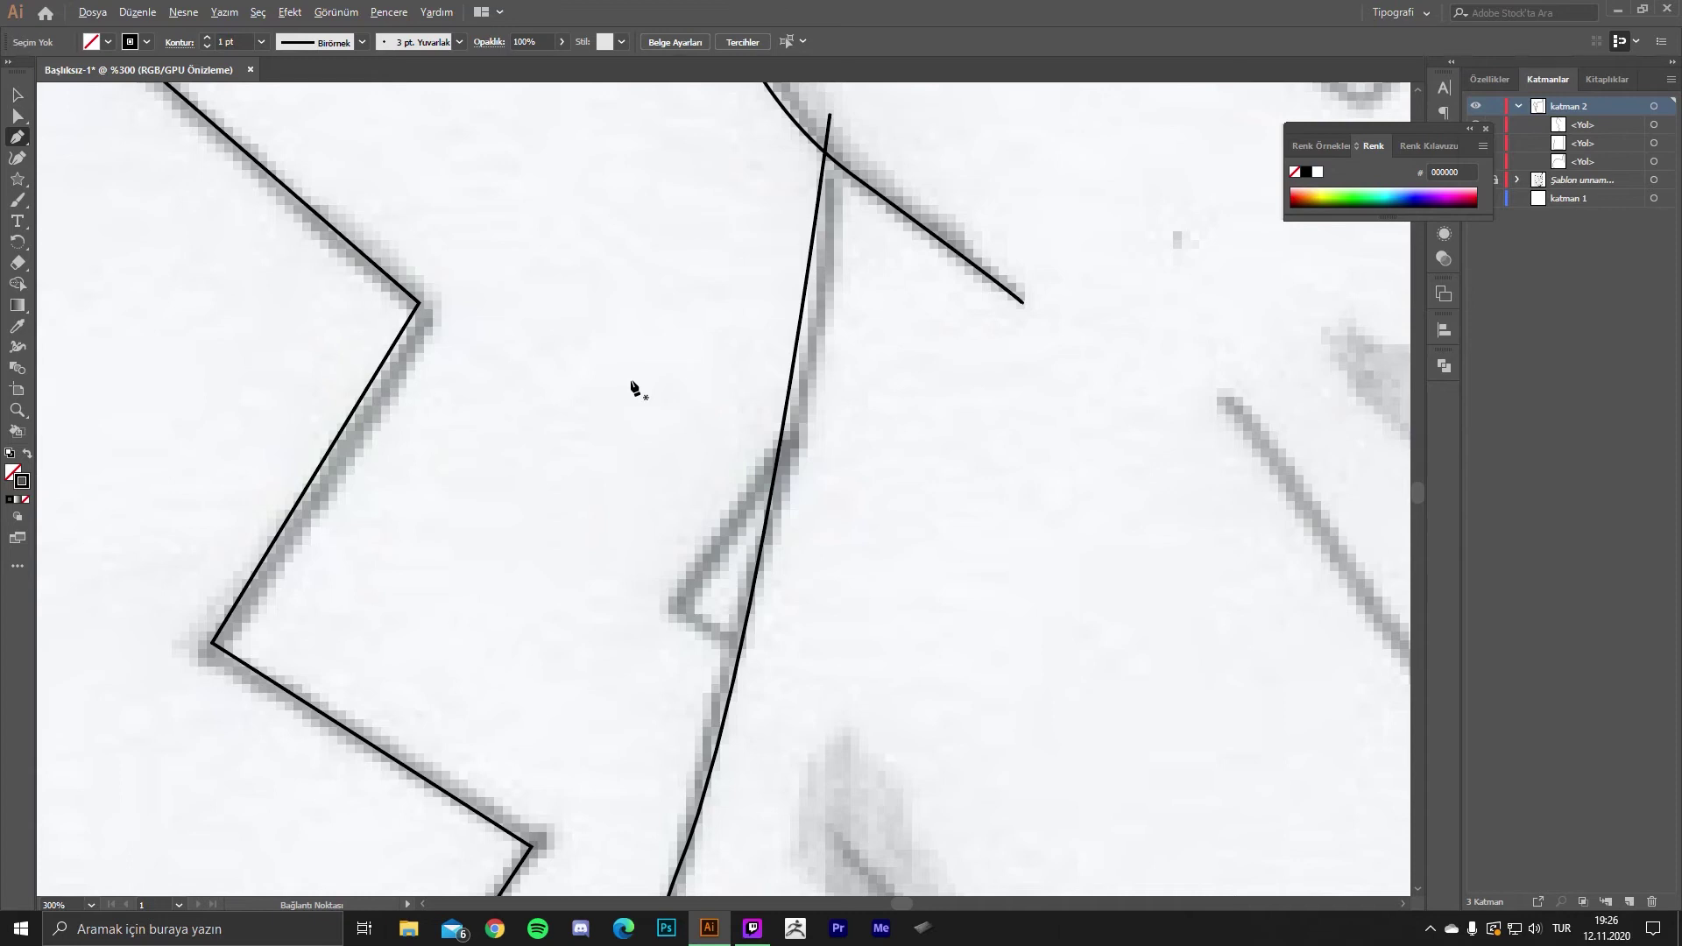
{"action": "left_click", "coordinate": [780, 445]}
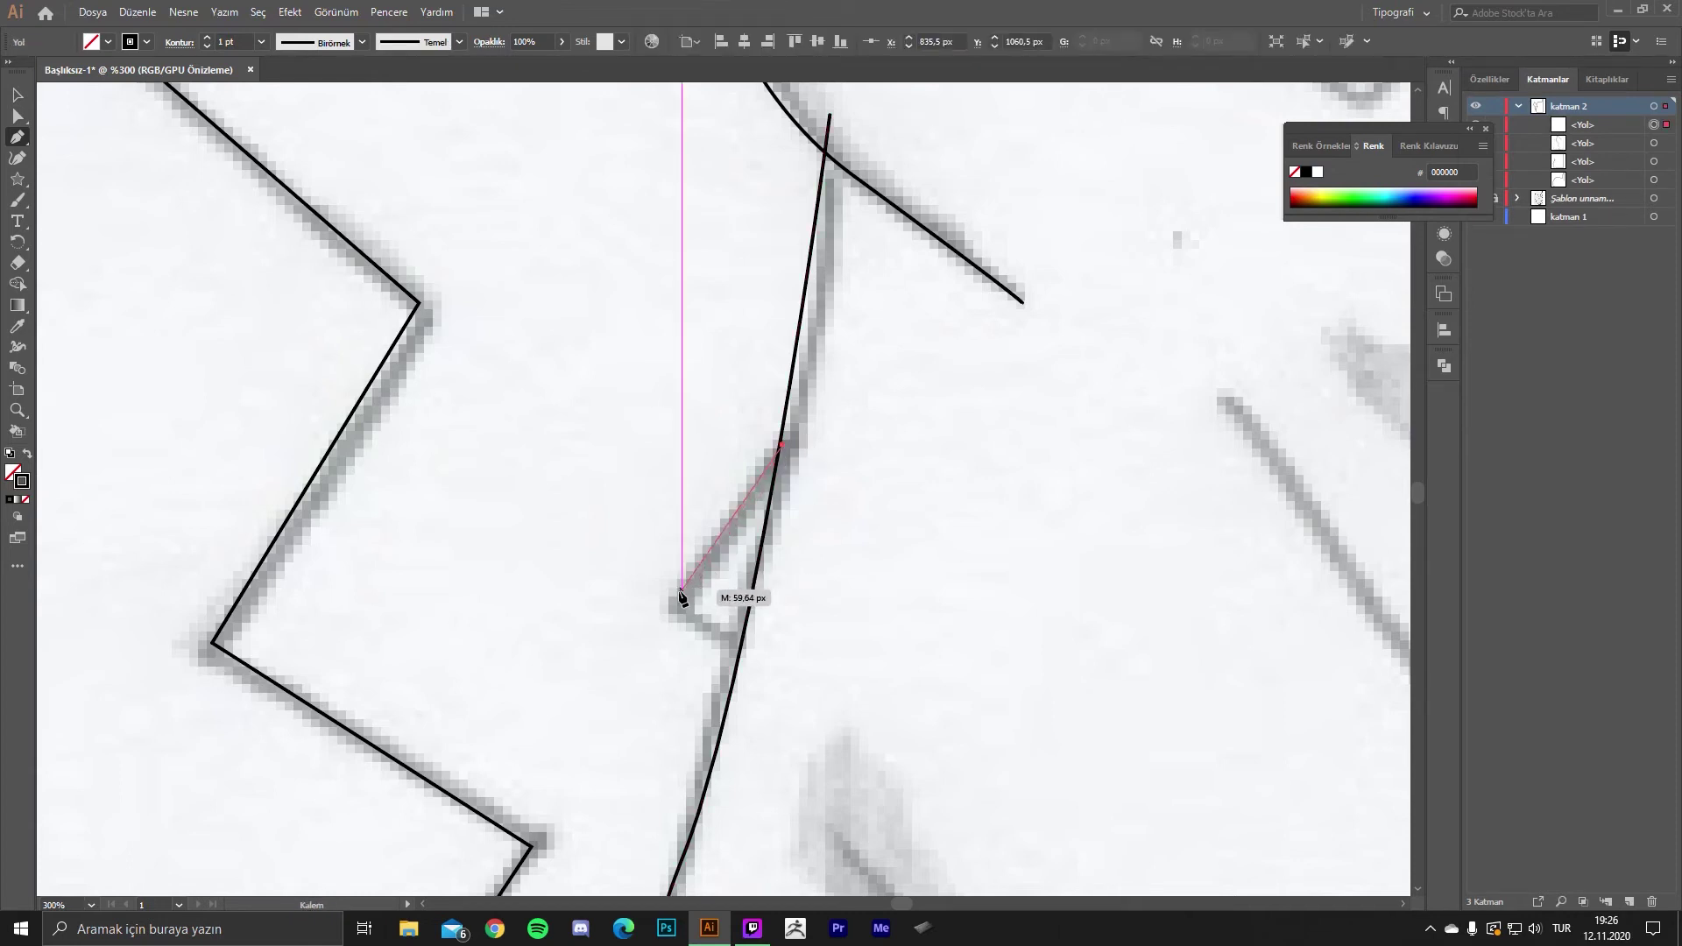
{"action": "left_click", "coordinate": [673, 602]}
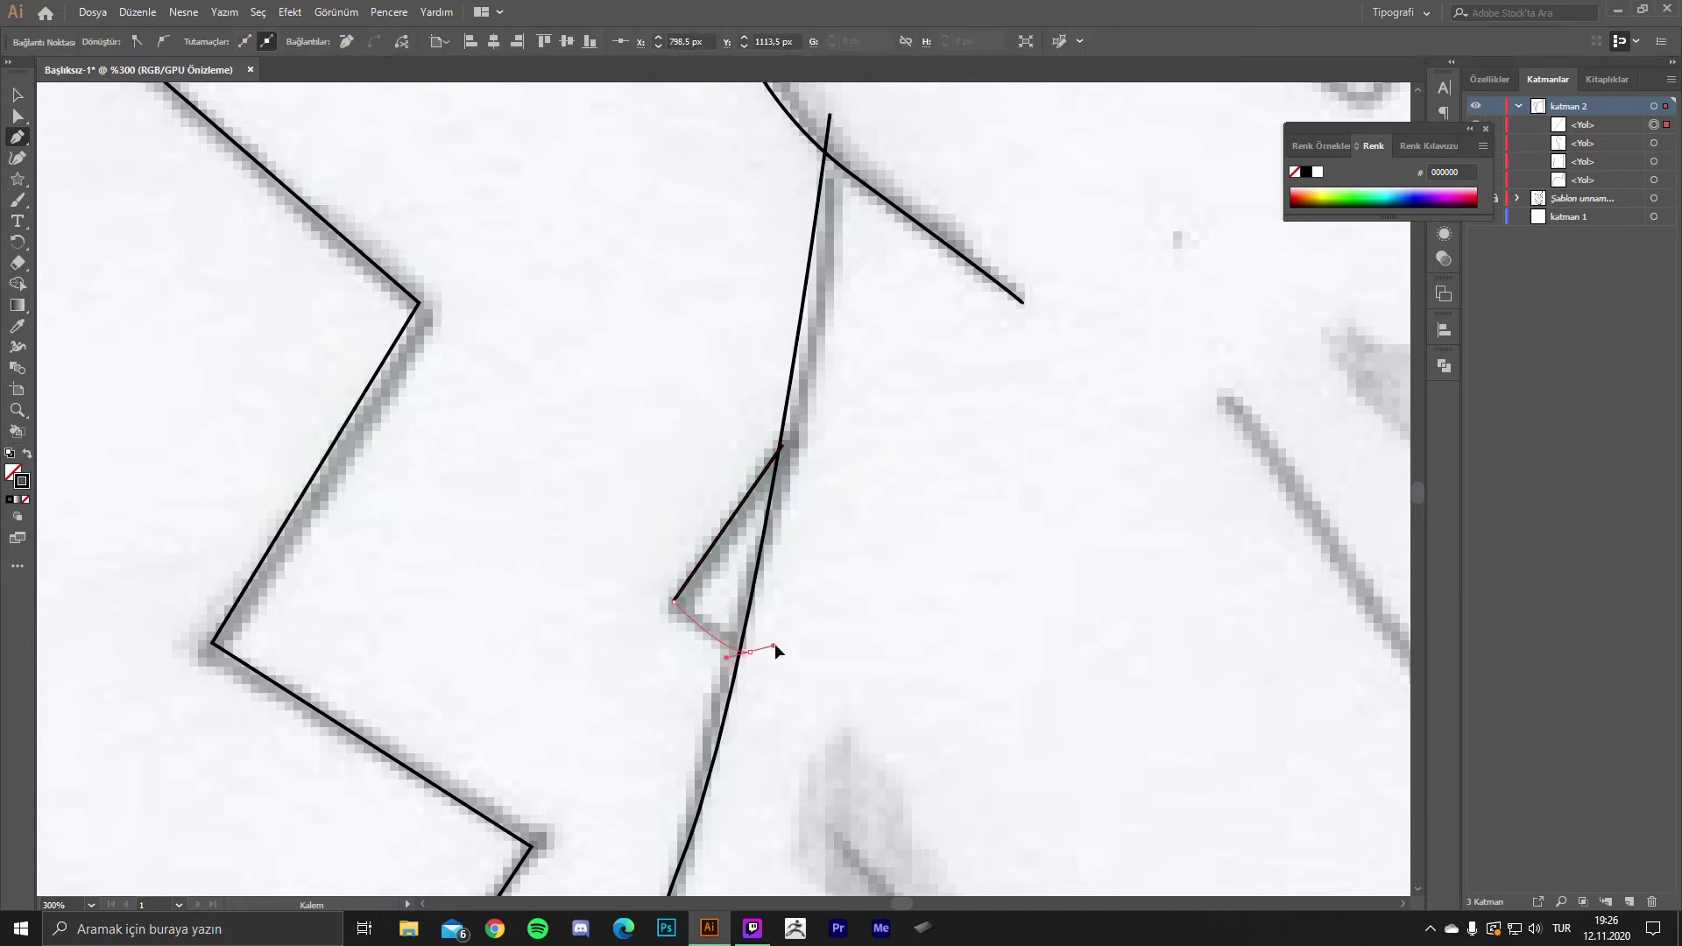
{"action": "key", "text": "v"}
{"action": "scroll", "coordinate": [788, 613], "scroll_direction": "down", "scroll_amount": 3}
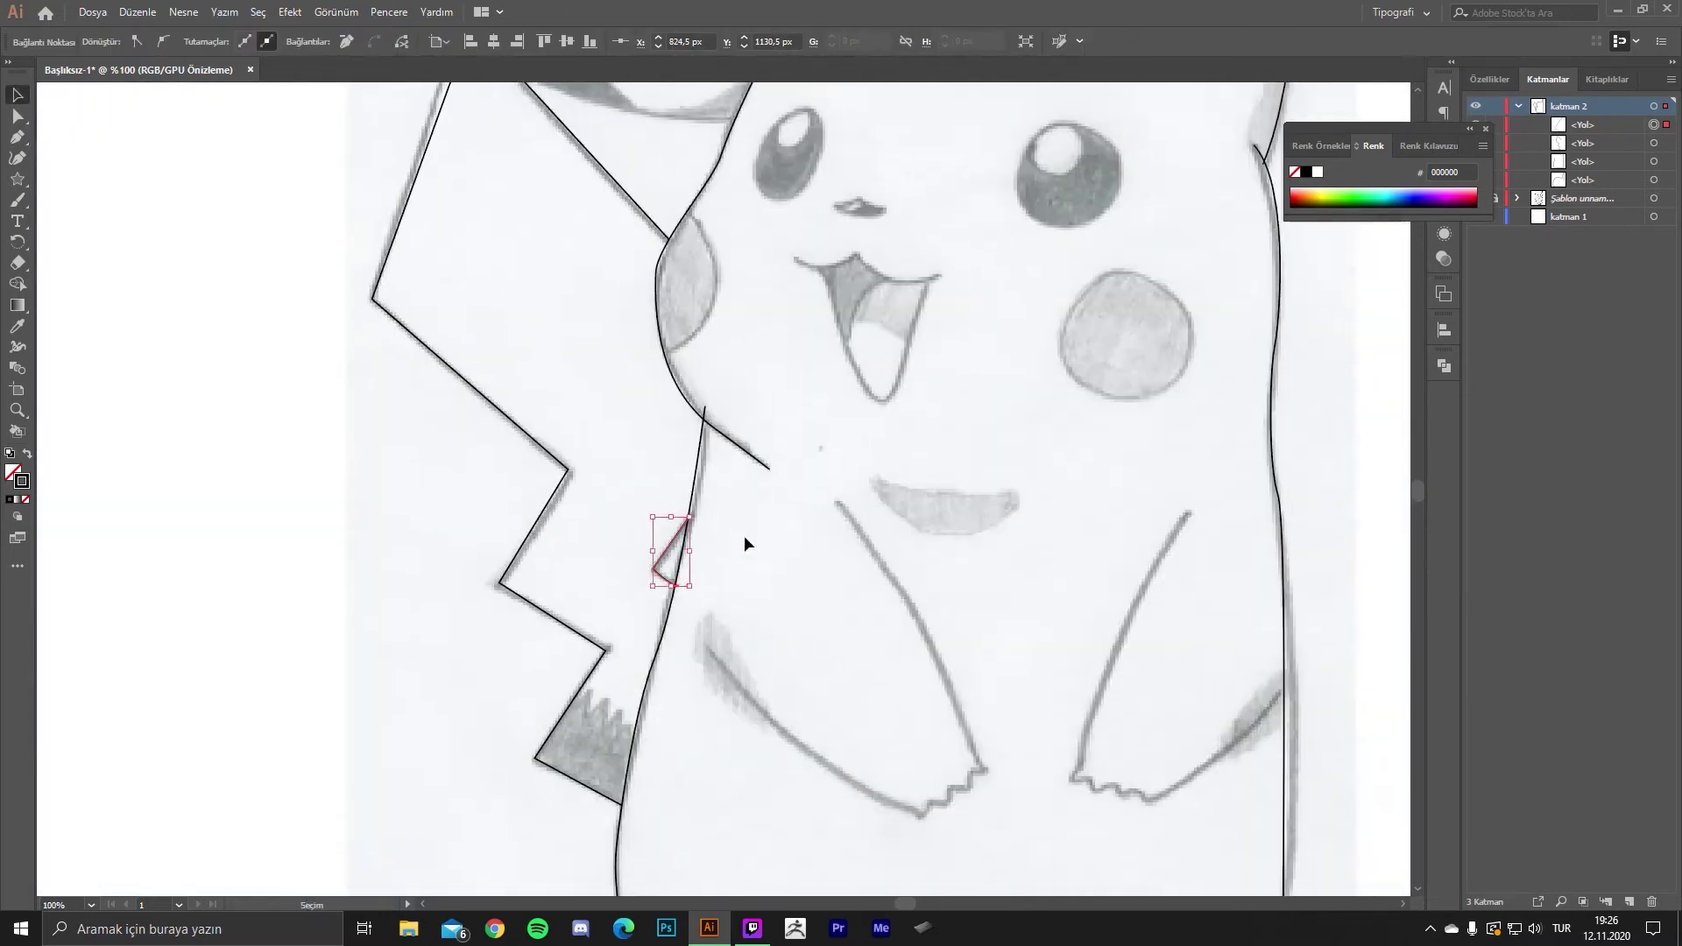
{"action": "scroll", "coordinate": [812, 549], "scroll_direction": "down", "scroll_amount": 3}
{"action": "left_click", "coordinate": [812, 548]}
{"action": "scroll", "coordinate": [826, 476], "scroll_direction": "up", "scroll_amount": 3}
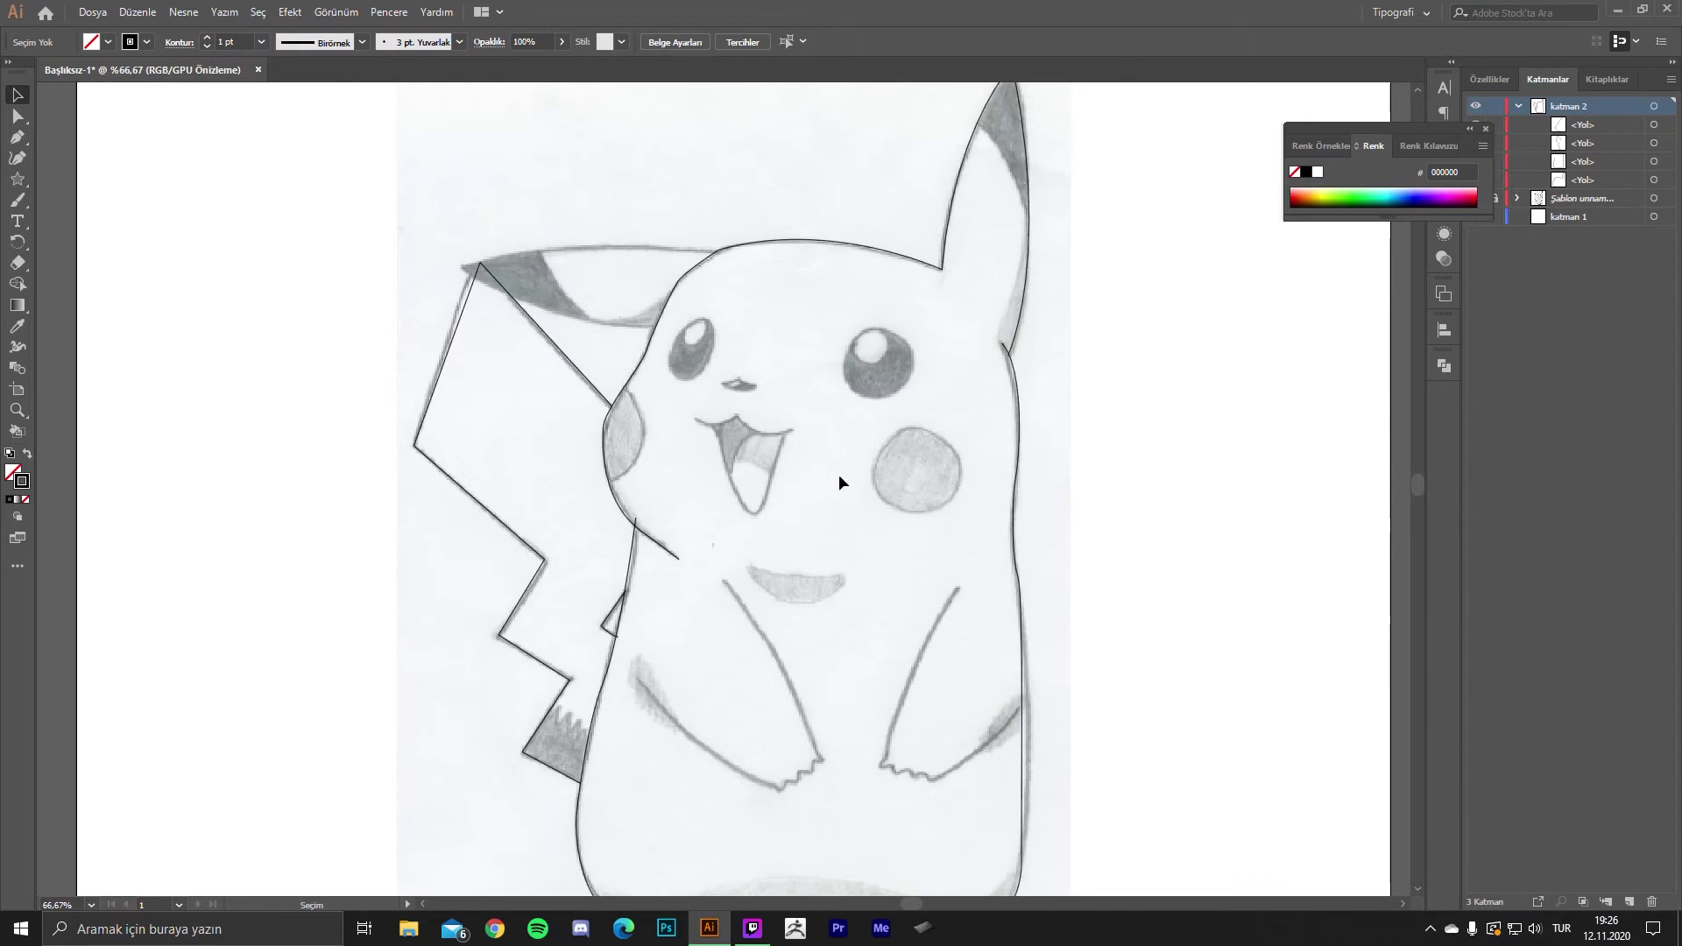
{"action": "scroll", "coordinate": [691, 523], "scroll_direction": "up", "scroll_amount": 1}
{"action": "scroll", "coordinate": [666, 394], "scroll_direction": "down", "scroll_amount": 2}
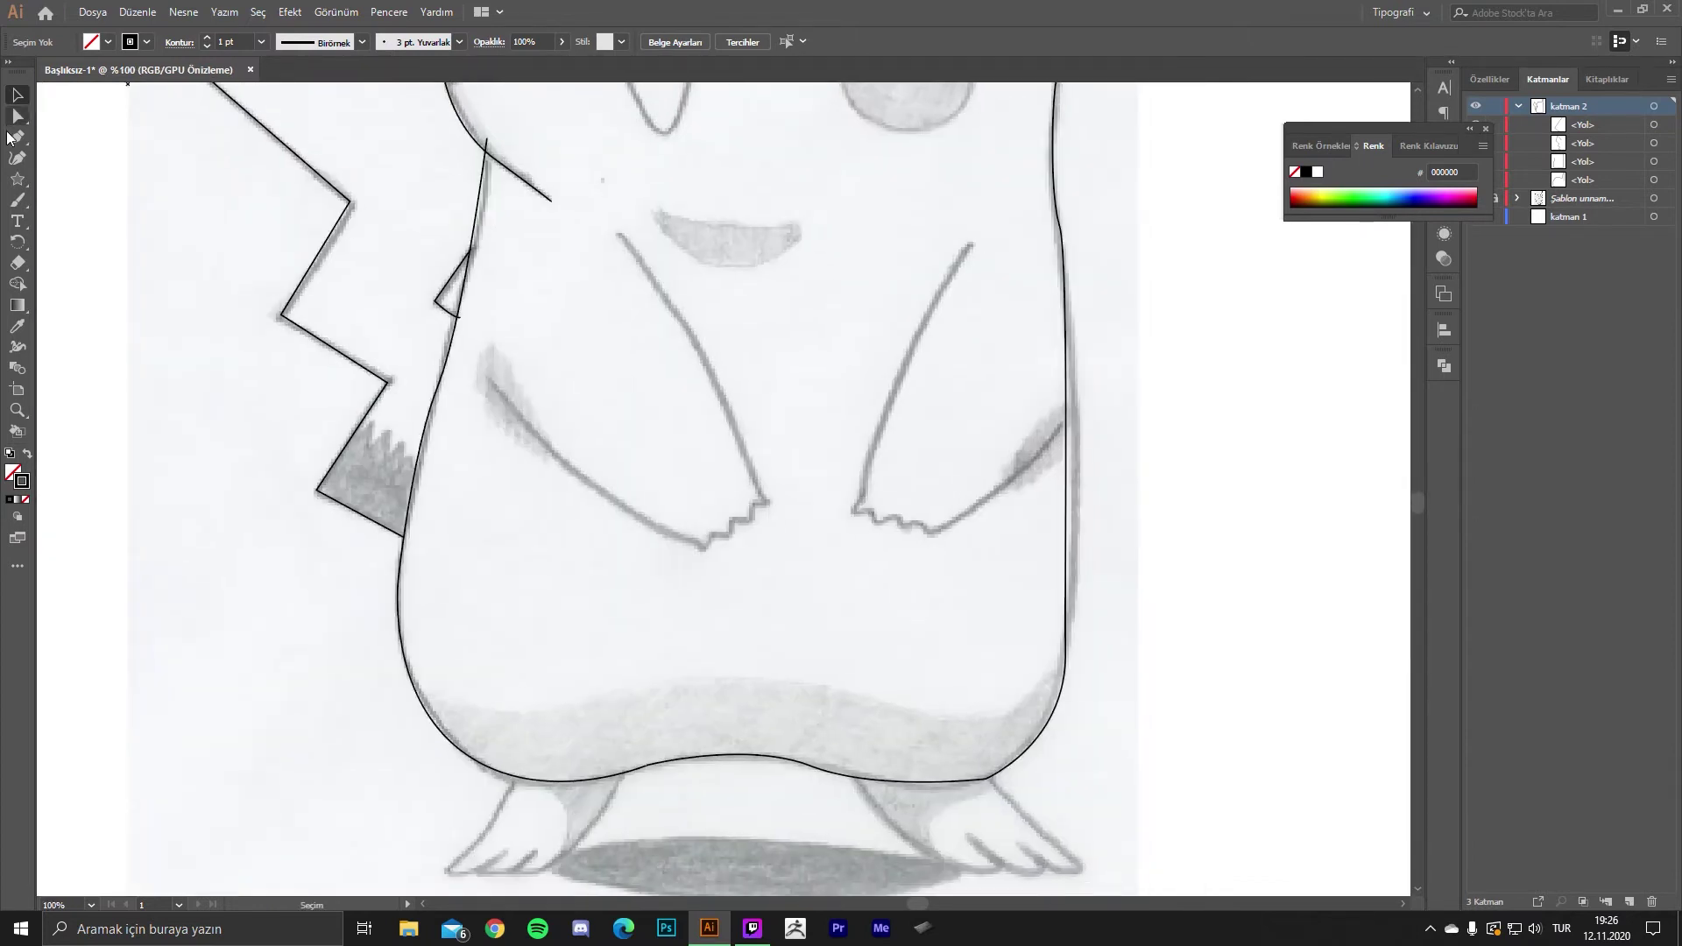
{"action": "scroll", "coordinate": [560, 315], "scroll_direction": "up", "scroll_amount": 2}
- Start the left-arm path with a curve from its top down to the fingertips
{"action": "left_click", "coordinate": [673, 187]}
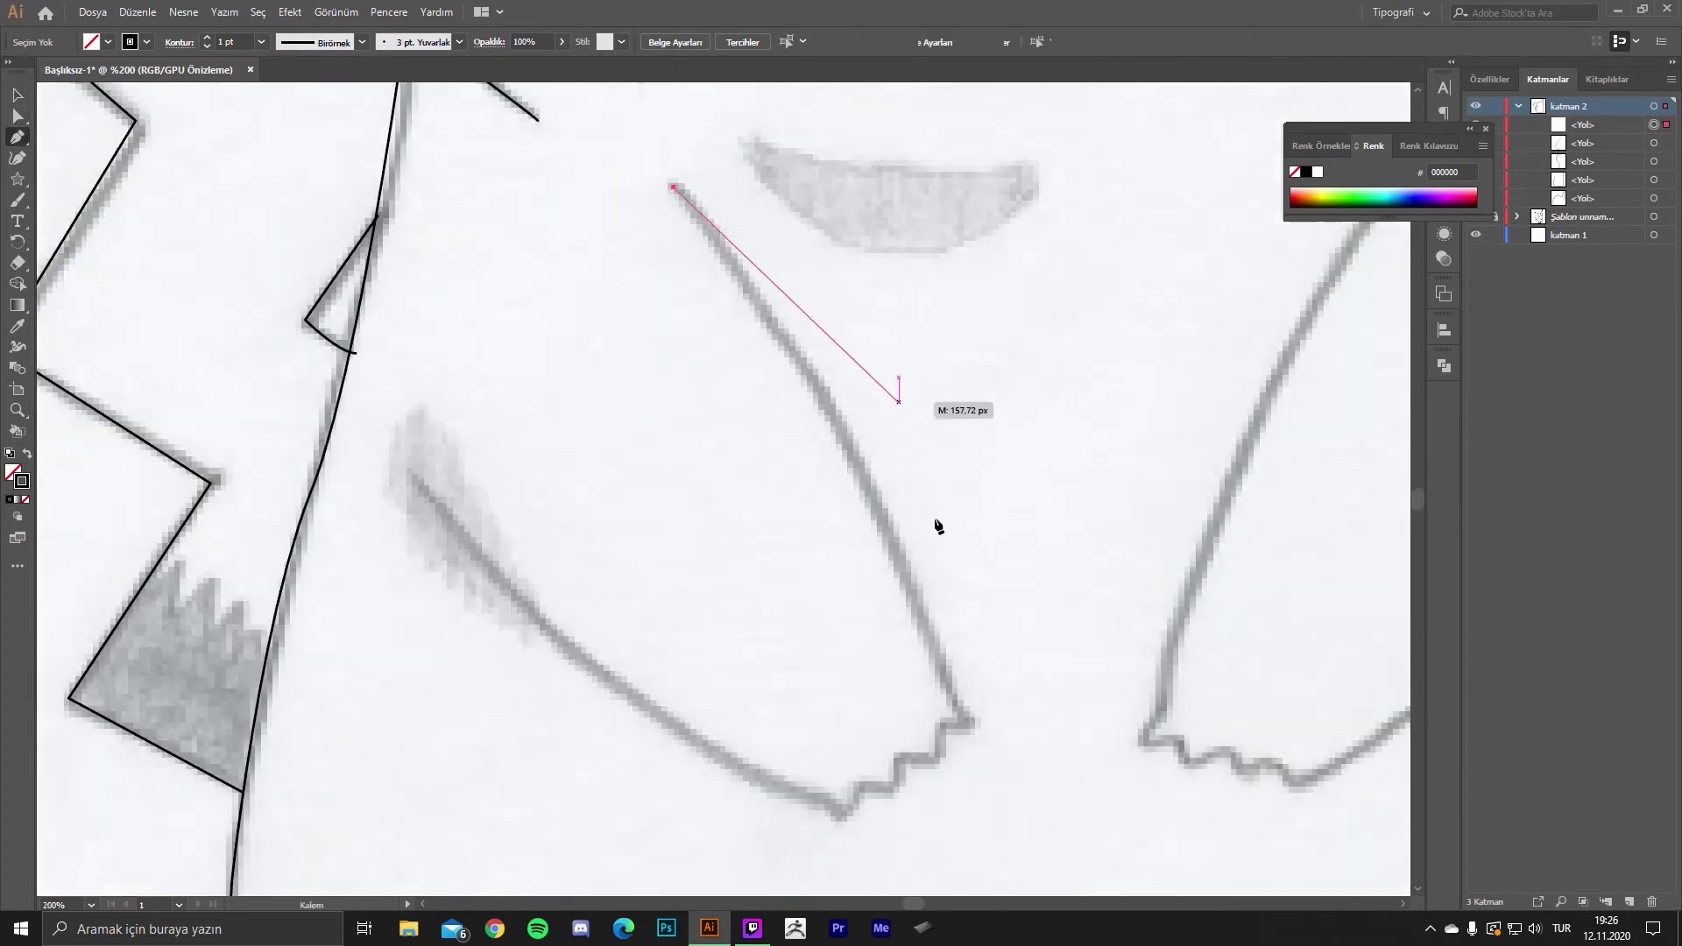
{"action": "mouse_move", "coordinate": [956, 699]}
{"action": "left_mouse_down"}
{"action": "mouse_move", "coordinate": [938, 808]}
{"action": "mouse_move", "coordinate": [970, 835]}
{"action": "left_mouse_up"}
{"action": "left_click_drag", "start_coordinate": [970, 753], "coordinate": [815, 480]}
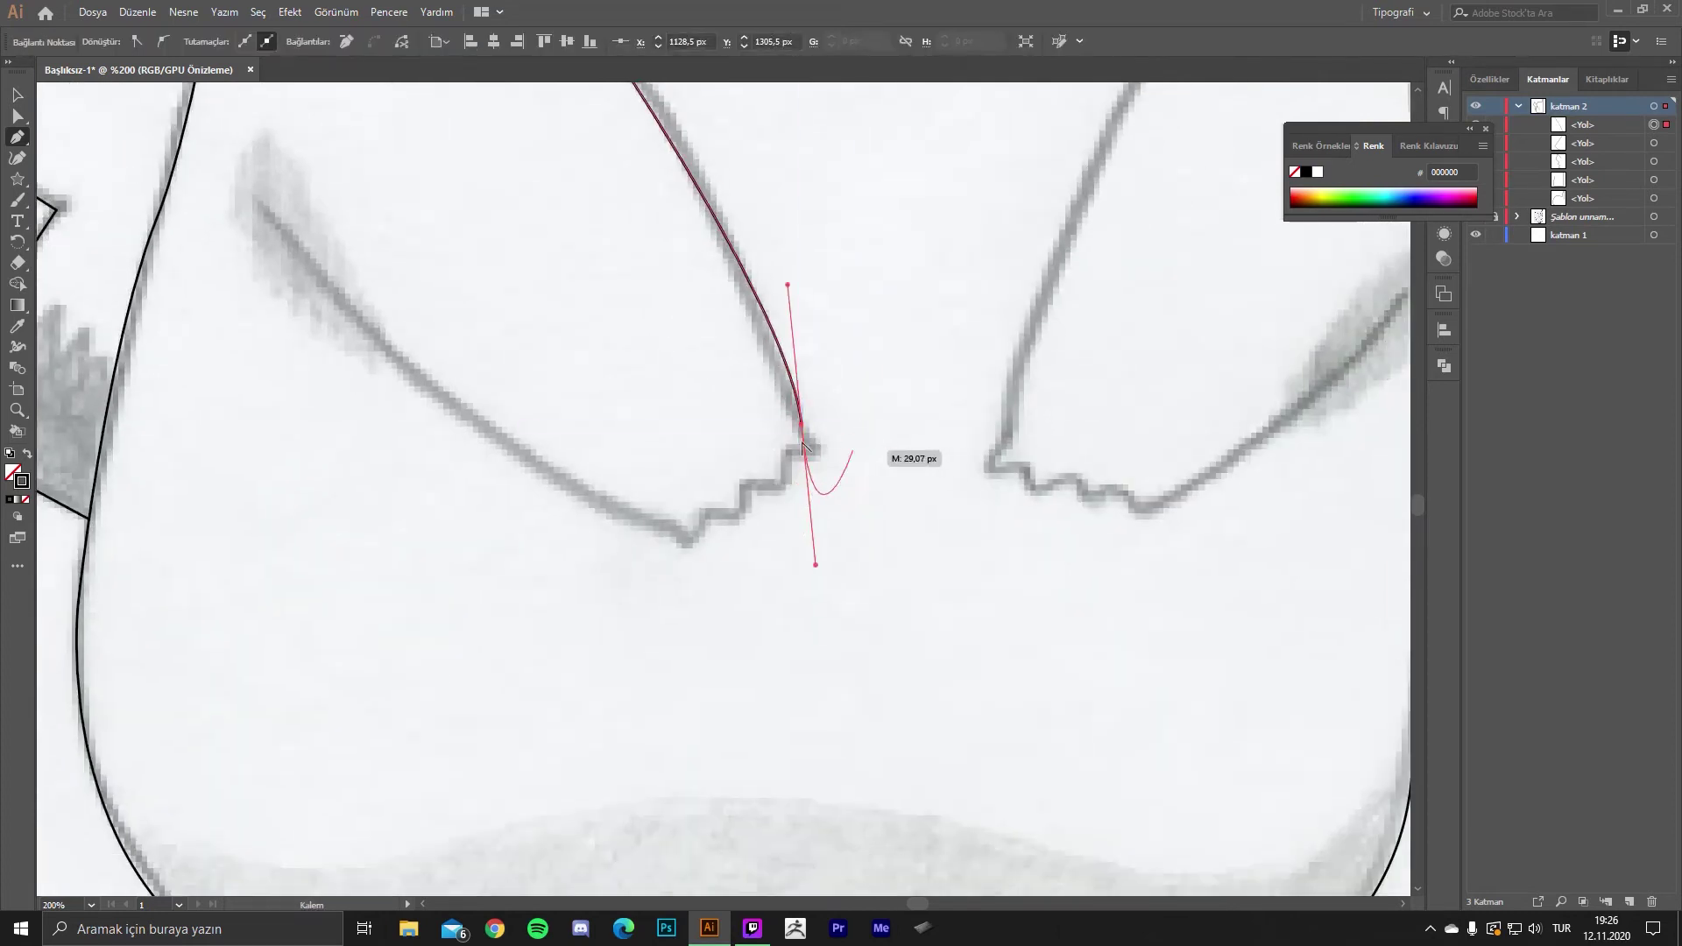
{"action": "scroll", "coordinate": [804, 451], "scroll_direction": "up", "scroll_amount": 1}
{"action": "left_click", "coordinate": [800, 417]}
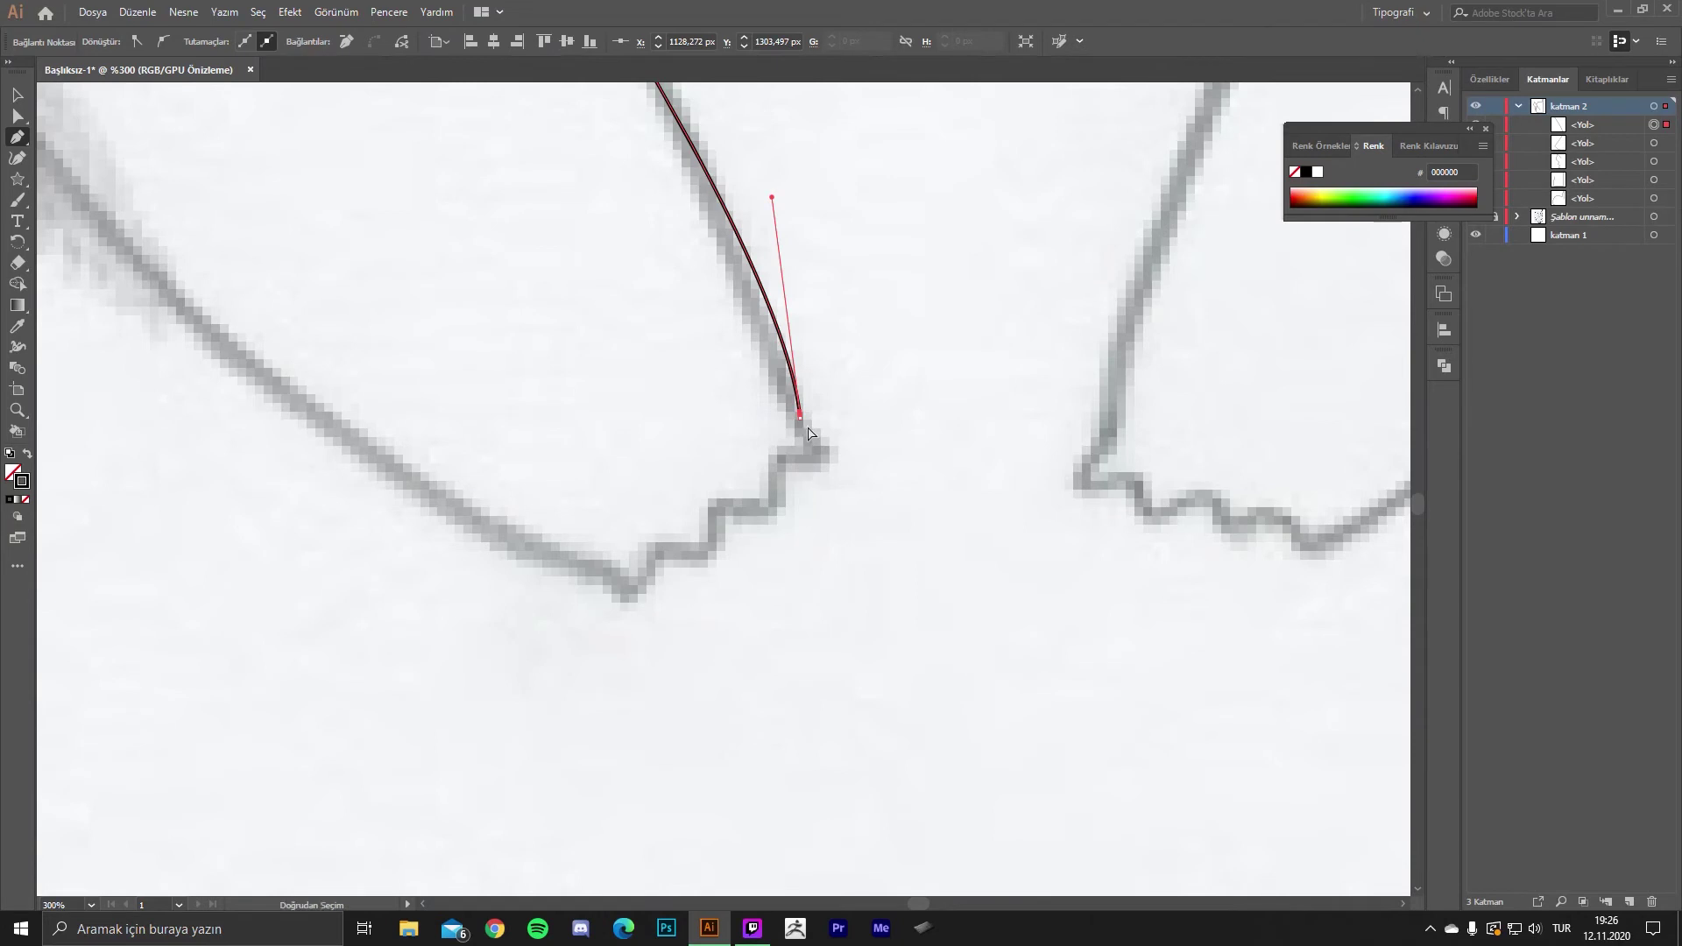
- Trace the stepped finger corners and curve the arm's underside back upward
{"action": "left_click", "coordinate": [819, 456]}
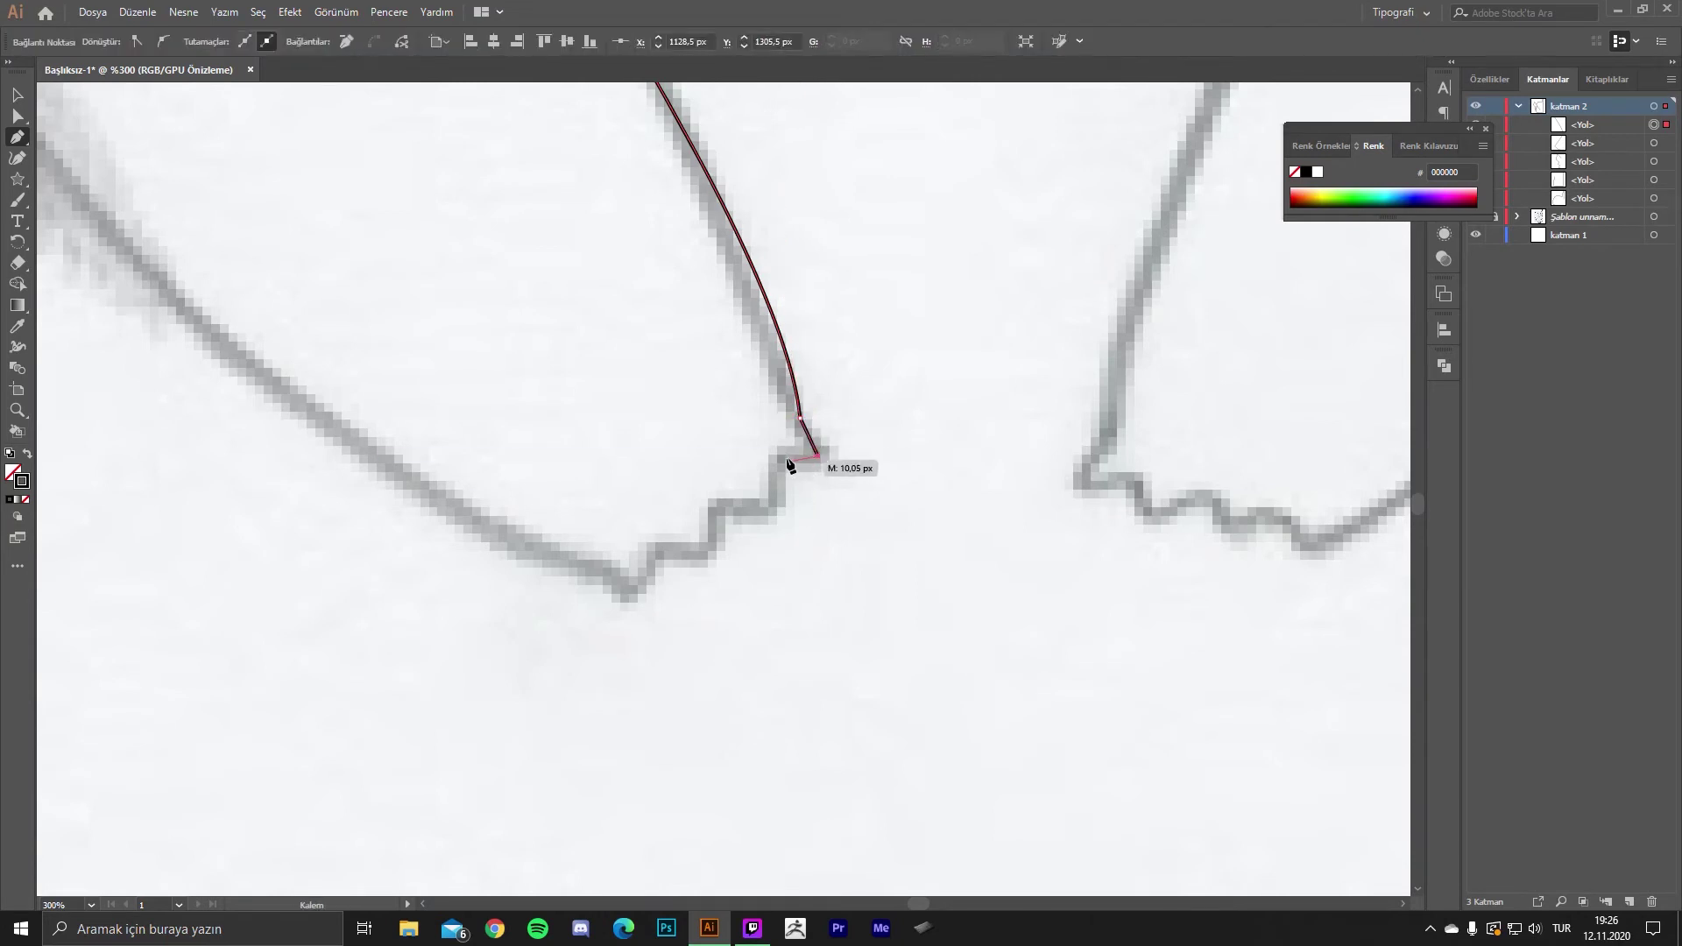
{"action": "left_click", "coordinate": [775, 508]}
{"action": "left_click", "coordinate": [715, 508]}
{"action": "left_click", "coordinate": [715, 550]}
{"action": "left_click", "coordinate": [658, 550]}
{"action": "left_click", "coordinate": [635, 591]}
{"action": "left_click", "coordinate": [598, 576]}
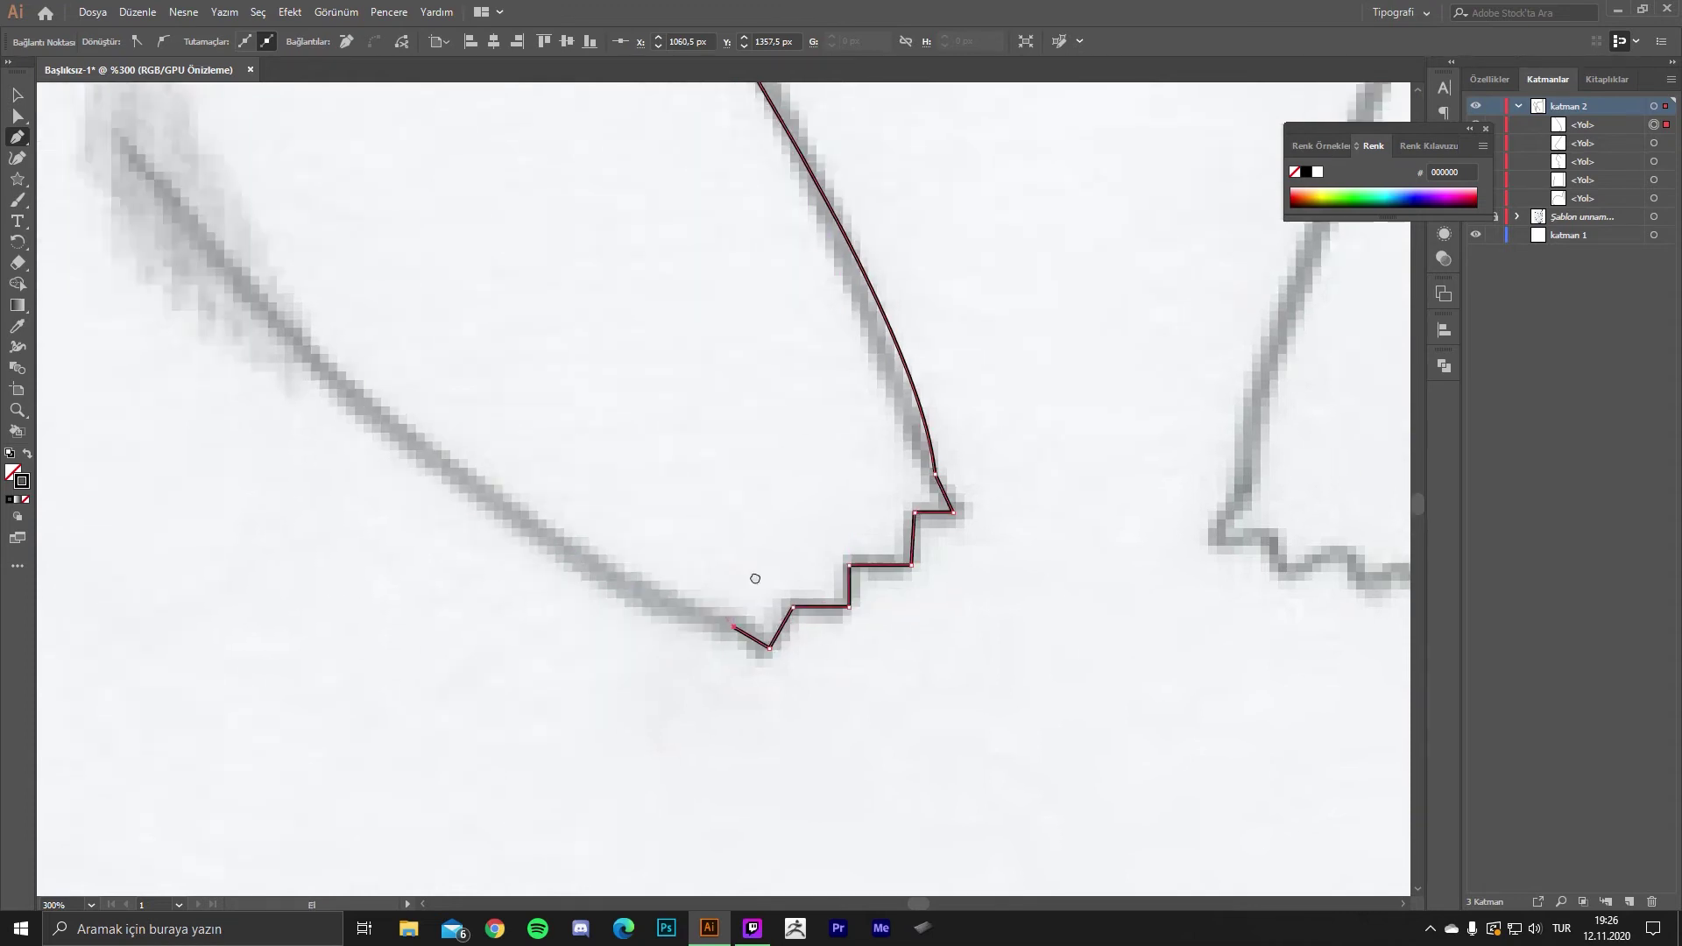
{"action": "left_click_drag", "start_coordinate": [598, 576], "coordinate": [1000, 761]}
{"action": "mouse_move", "coordinate": [394, 273]}
{"action": "left_mouse_down"}
{"action": "mouse_move", "coordinate": [374, 289]}
{"action": "mouse_move", "coordinate": [130, 273]}
{"action": "left_mouse_up"}
{"action": "scroll", "coordinate": [428, 388], "scroll_direction": "down", "scroll_amount": 2}
- Paste a duplicate of the left-arm path over the right arm and close the Color panel
{"action": "key", "text": "v"}
{"action": "scroll", "coordinate": [570, 400], "scroll_direction": "down", "scroll_amount": 2}
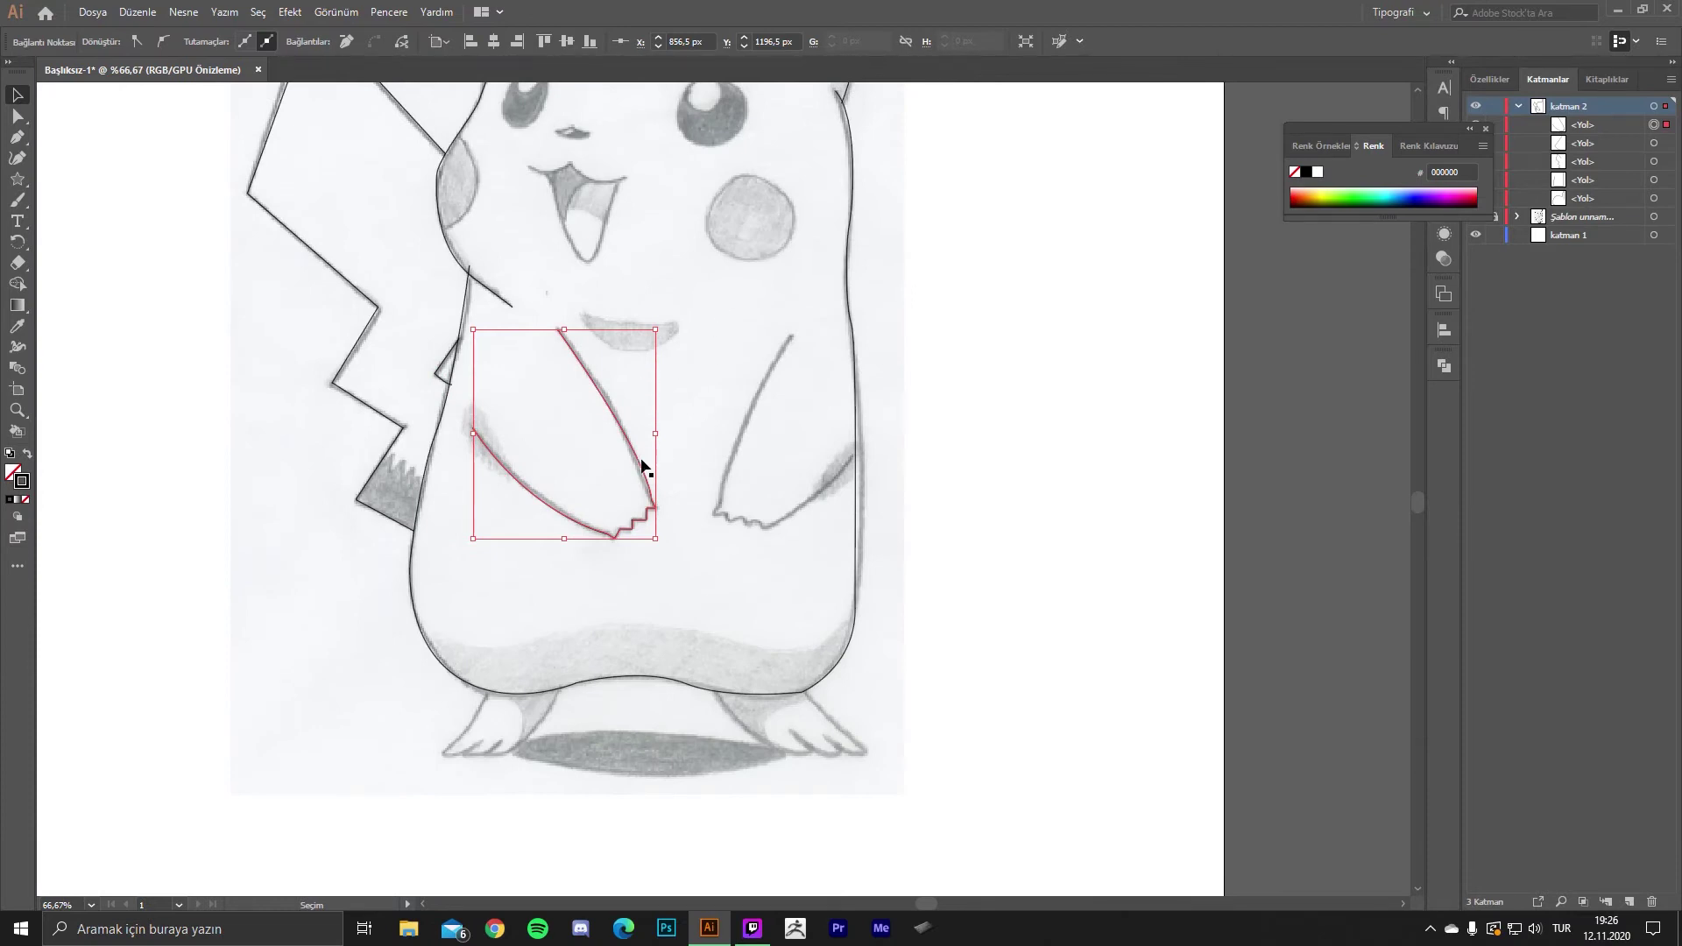
{"action": "mouse_move", "coordinate": [647, 464]}
{"action": "left_mouse_down"}
{"action": "mouse_move", "coordinate": [826, 473]}
{"action": "mouse_move", "coordinate": [829, 452]}
{"action": "left_mouse_up"}
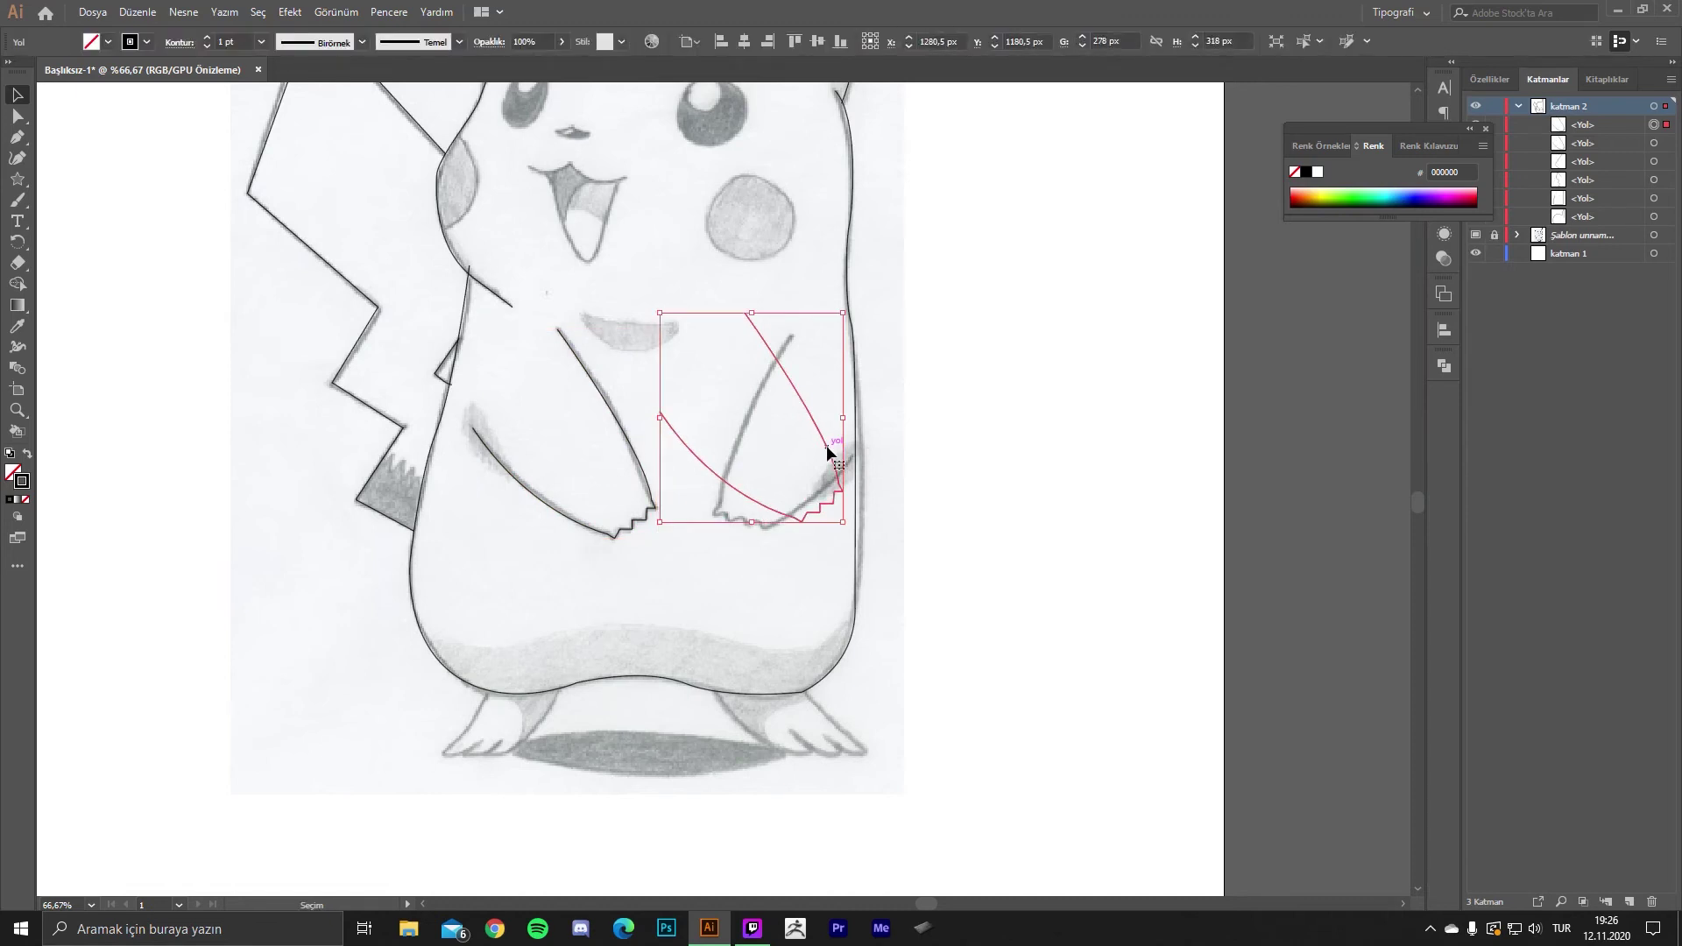
{"action": "key", "text": "ctrl+z"}
{"action": "key", "text": "a"}
{"action": "key", "text": "ctrl+v"}
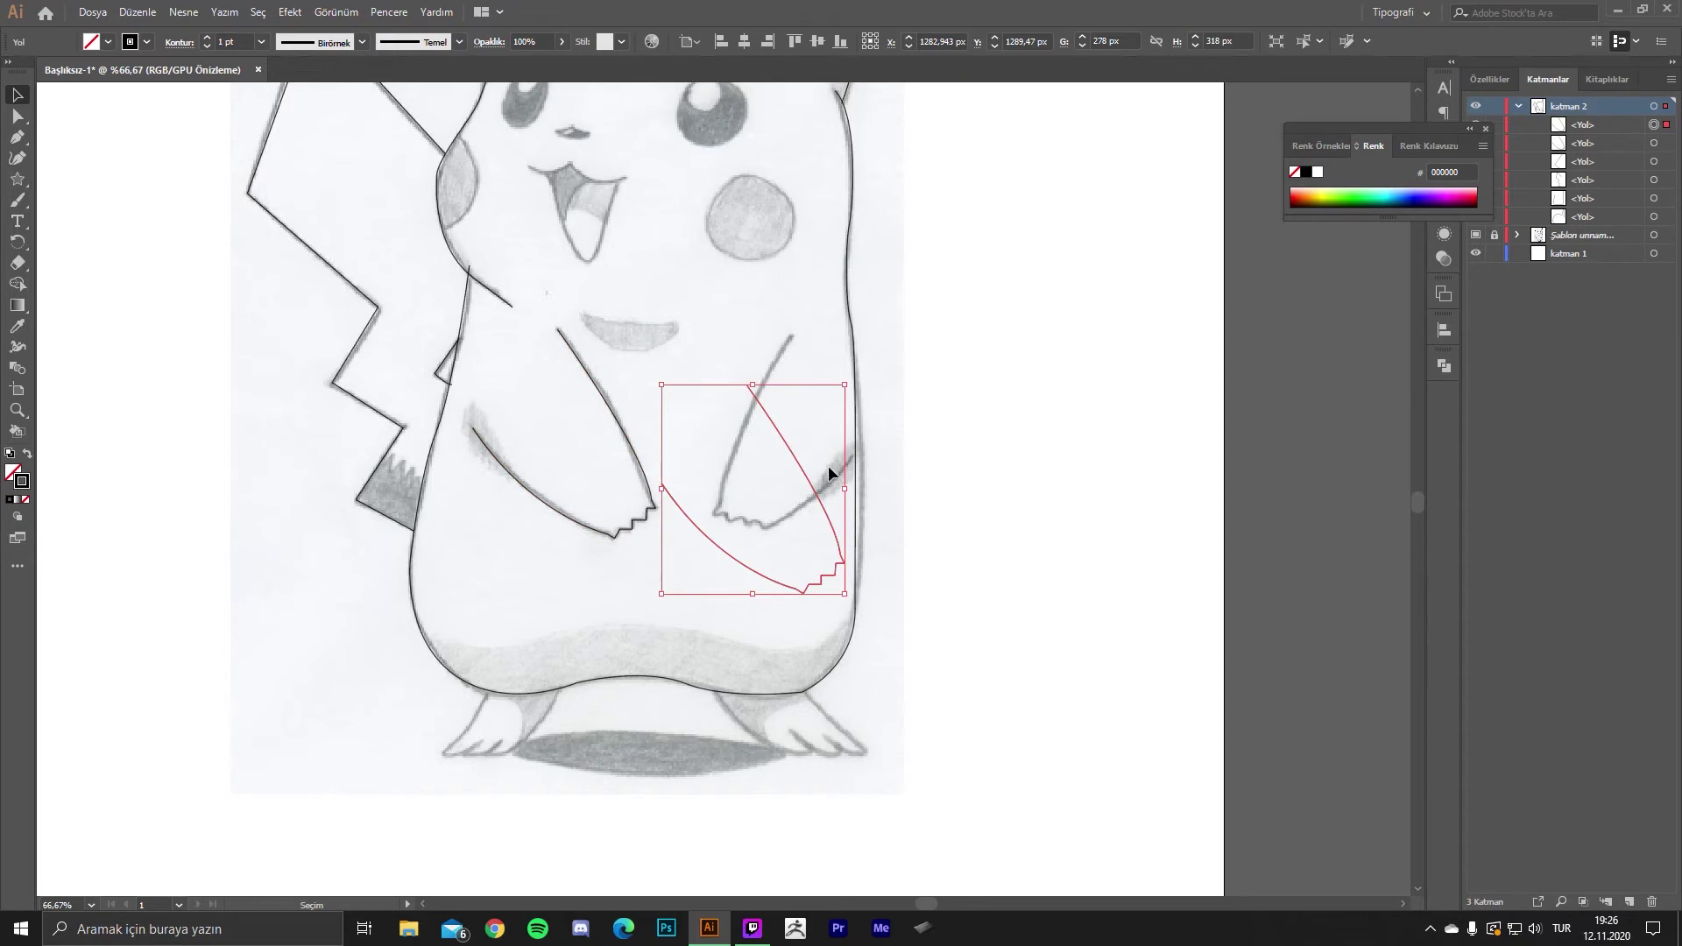
{"action": "left_click_drag", "start_coordinate": [796, 444], "coordinate": [790, 383]}
{"action": "left_click", "coordinate": [1486, 129]}
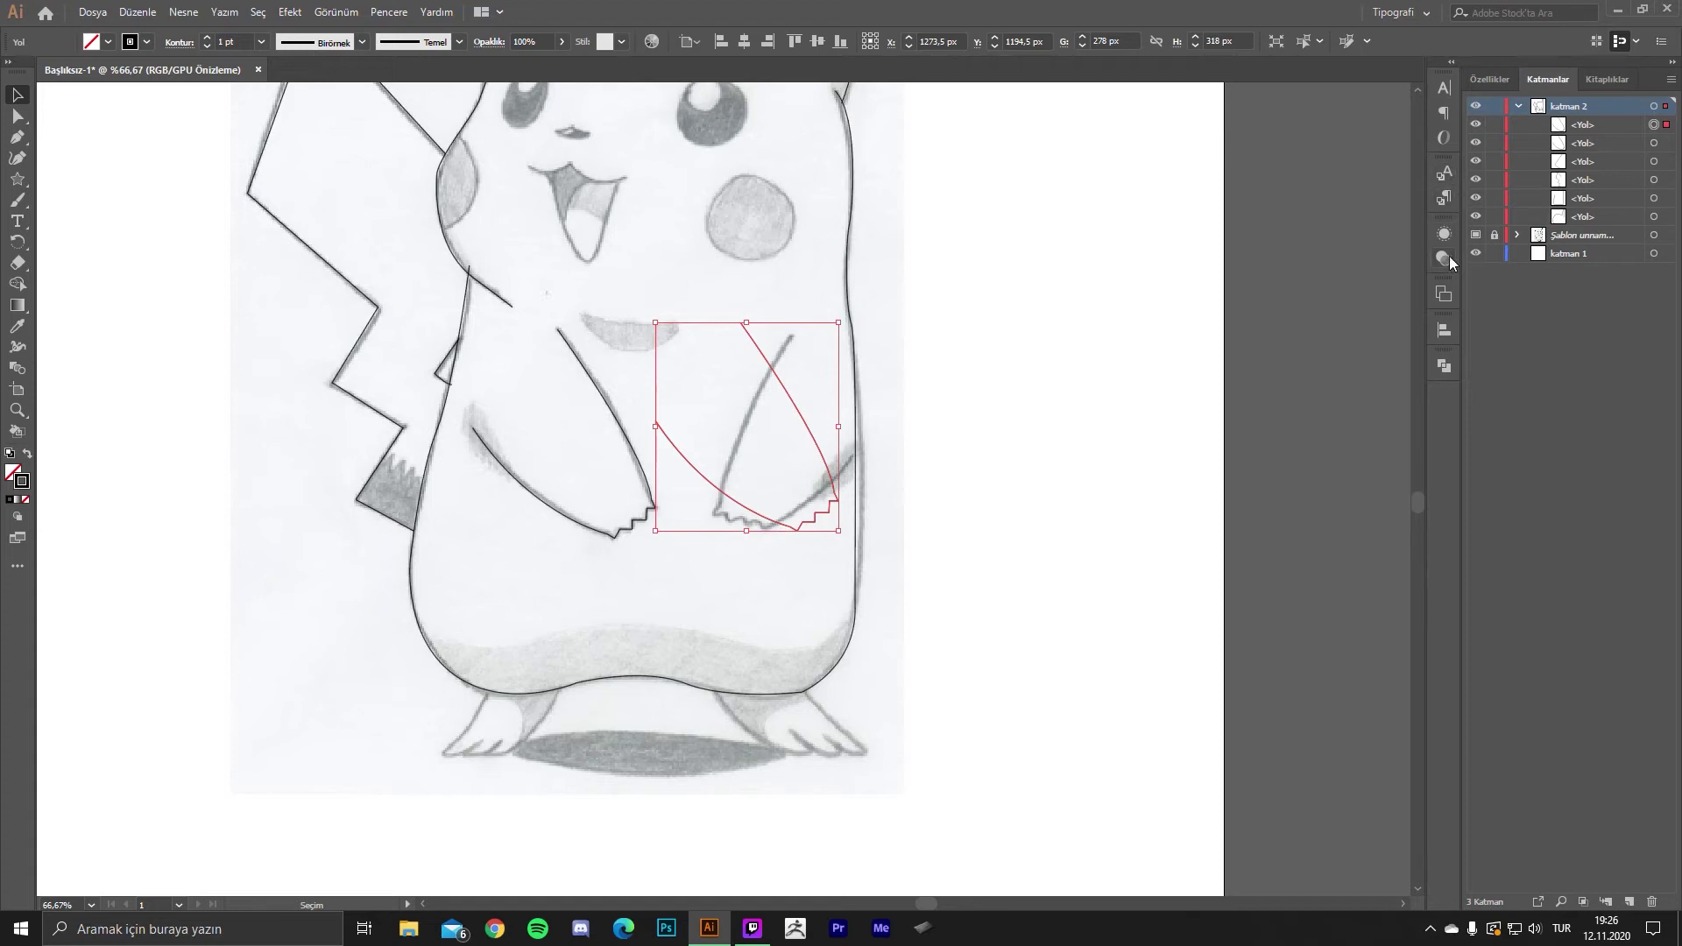
{"action": "left_click", "coordinate": [1447, 87]}
- Show Properties, flip the arm copy horizontally, then narrow, rotate (188.38°) and scale it onto the right arm
{"action": "left_click", "coordinate": [388, 14]}
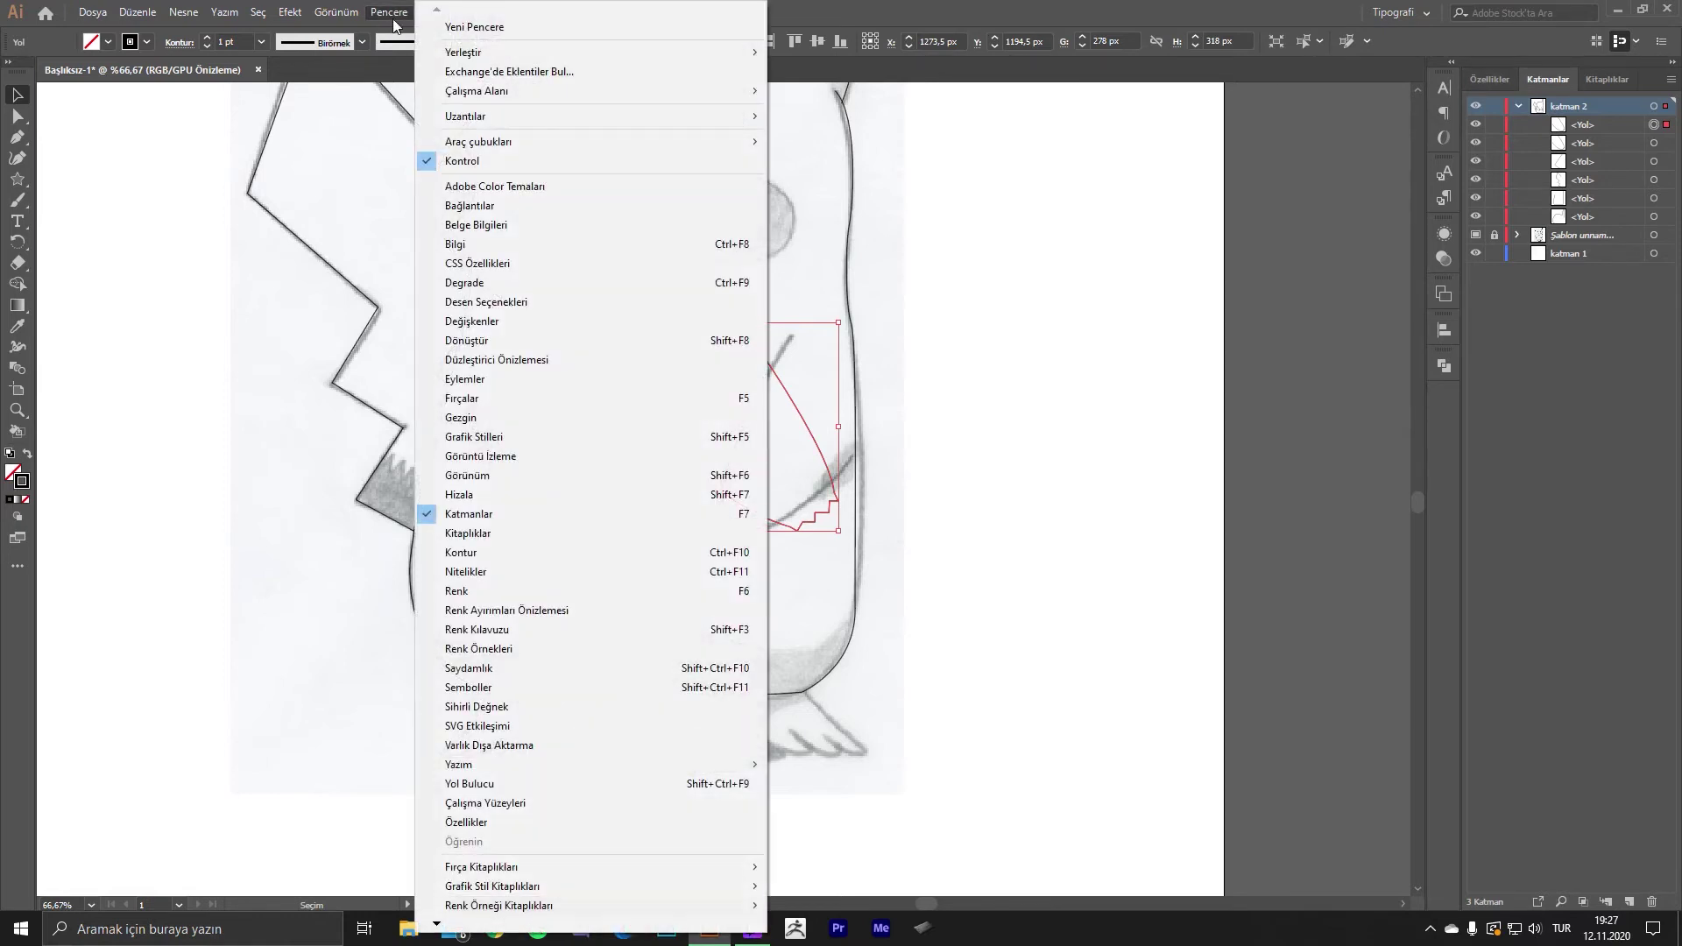
{"action": "left_click", "coordinate": [544, 824]}
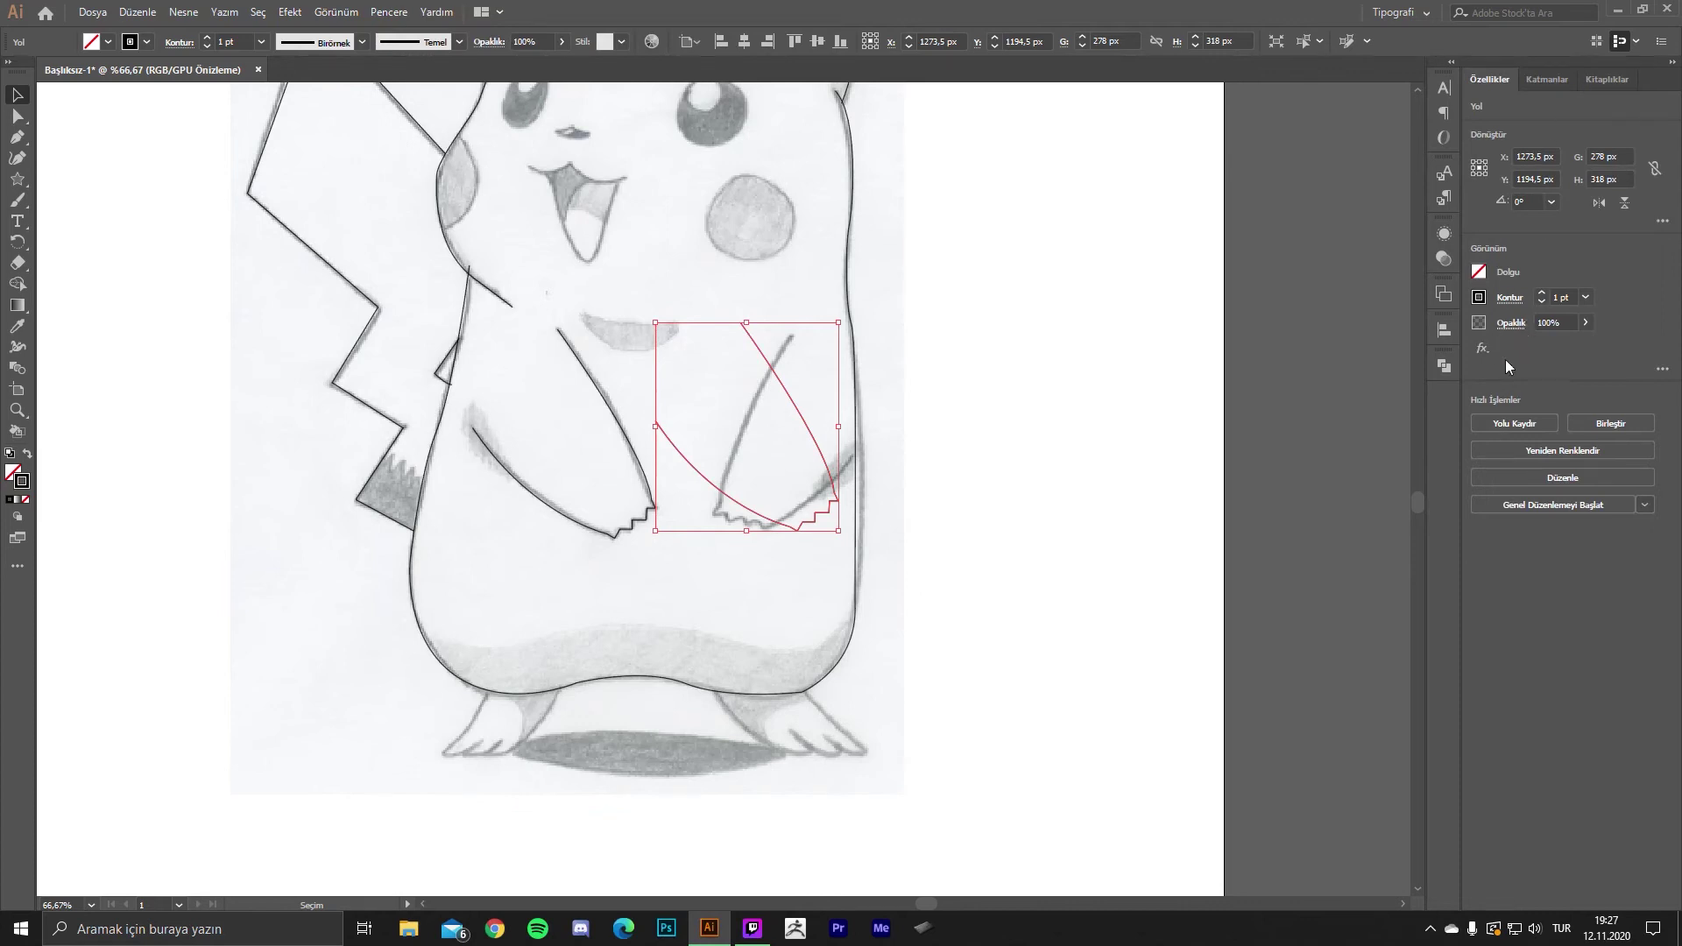
{"action": "left_click", "coordinate": [1593, 207]}
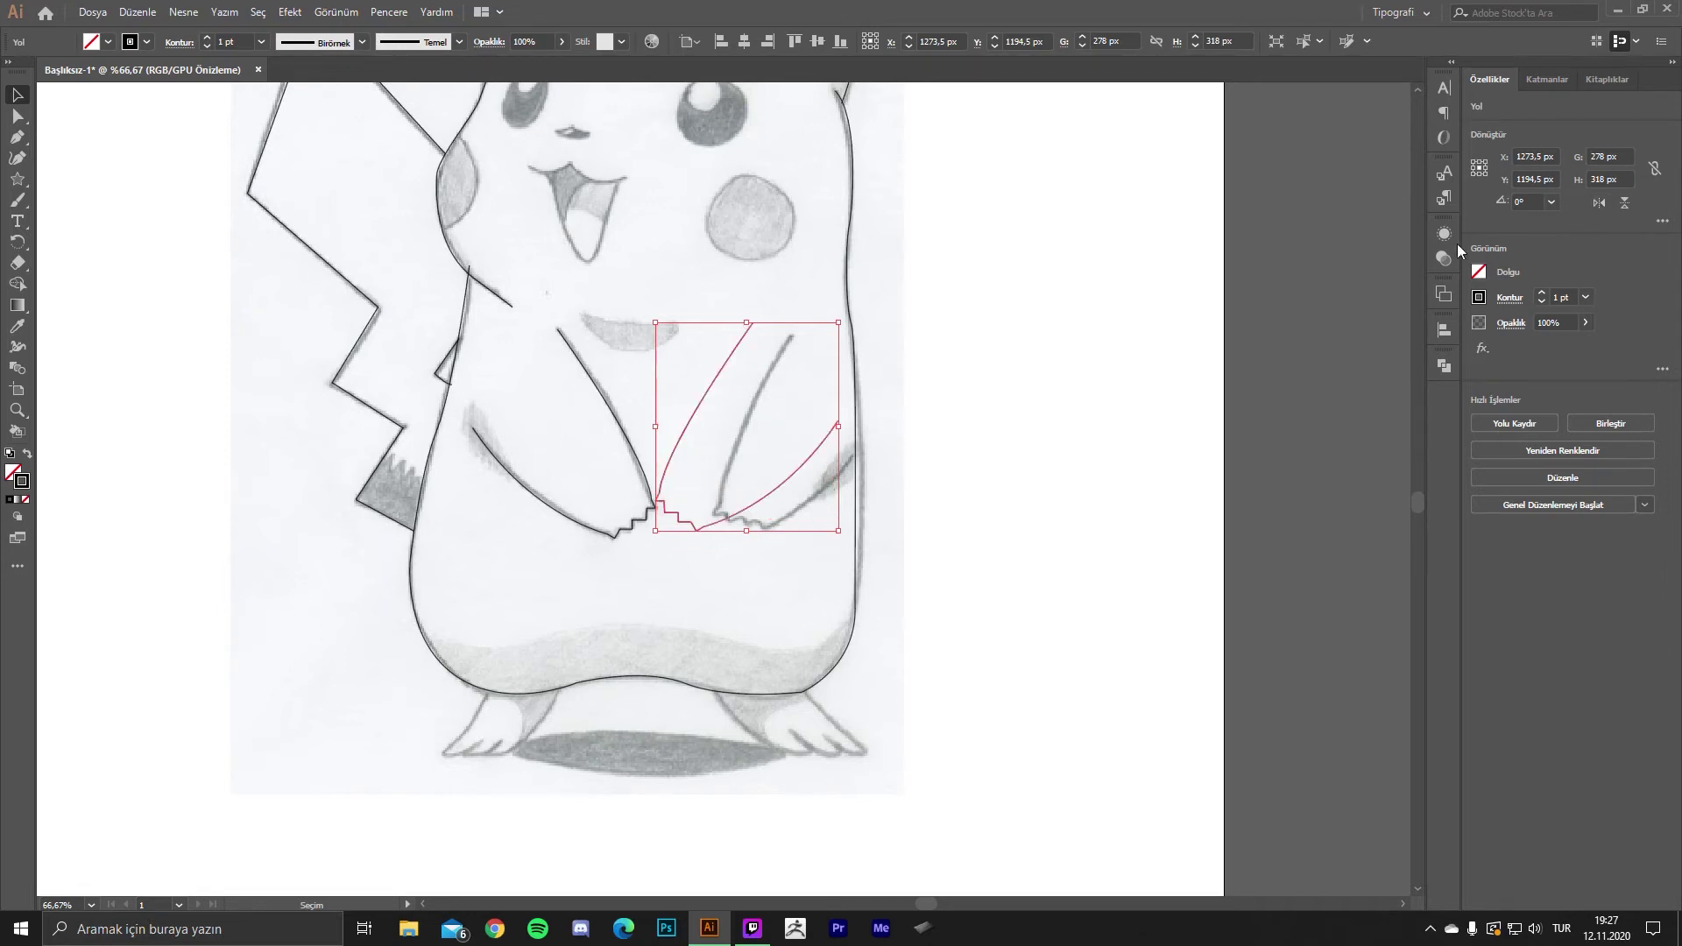
{"action": "scroll", "coordinate": [822, 525], "scroll_direction": "up", "scroll_amount": 2}
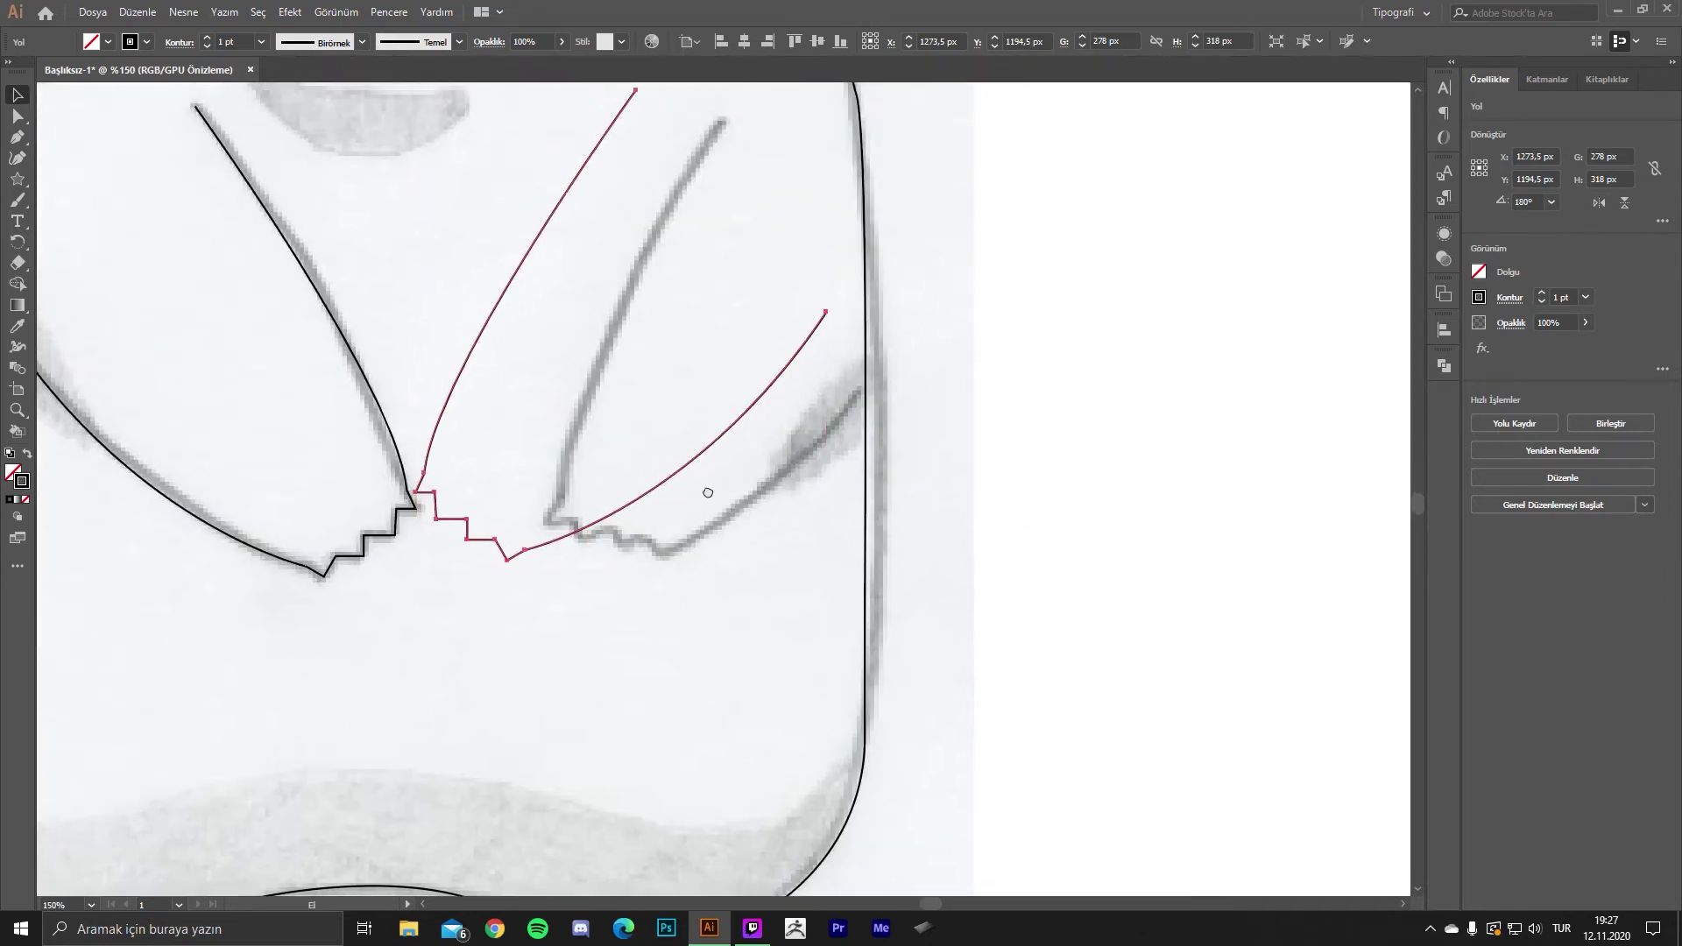
{"action": "left_click_drag", "start_coordinate": [421, 333], "coordinate": [449, 333]}
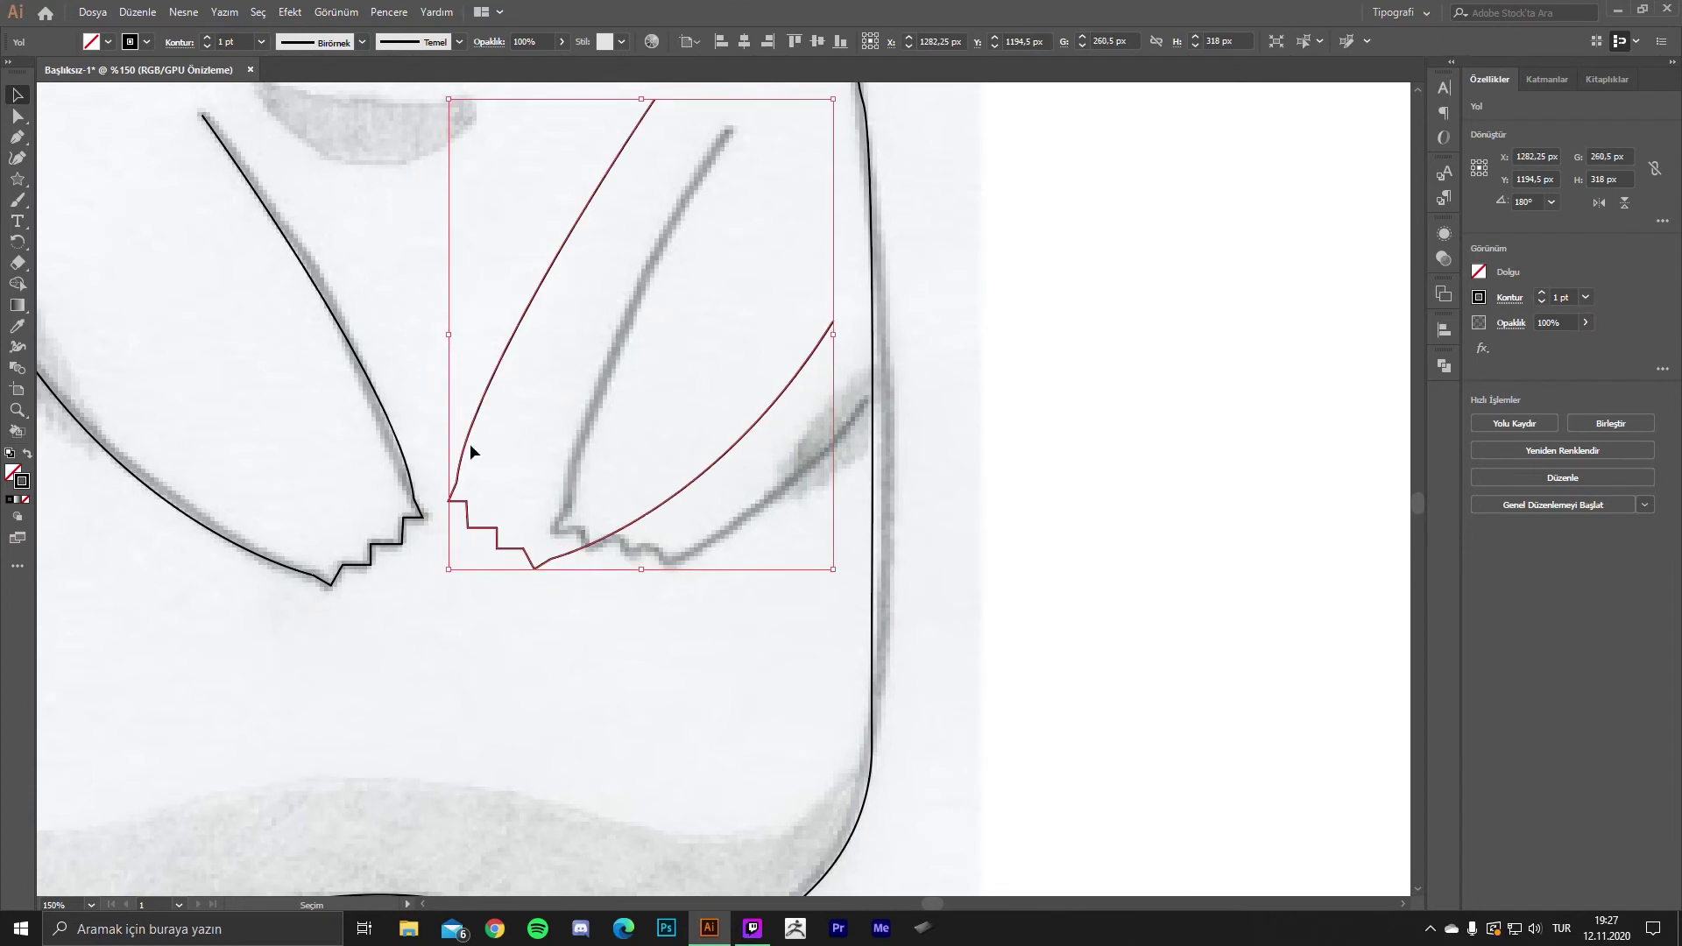
{"action": "mouse_move", "coordinate": [472, 443]}
{"action": "left_mouse_down"}
{"action": "mouse_move", "coordinate": [591, 439]}
{"action": "mouse_move", "coordinate": [573, 465]}
{"action": "left_mouse_up"}
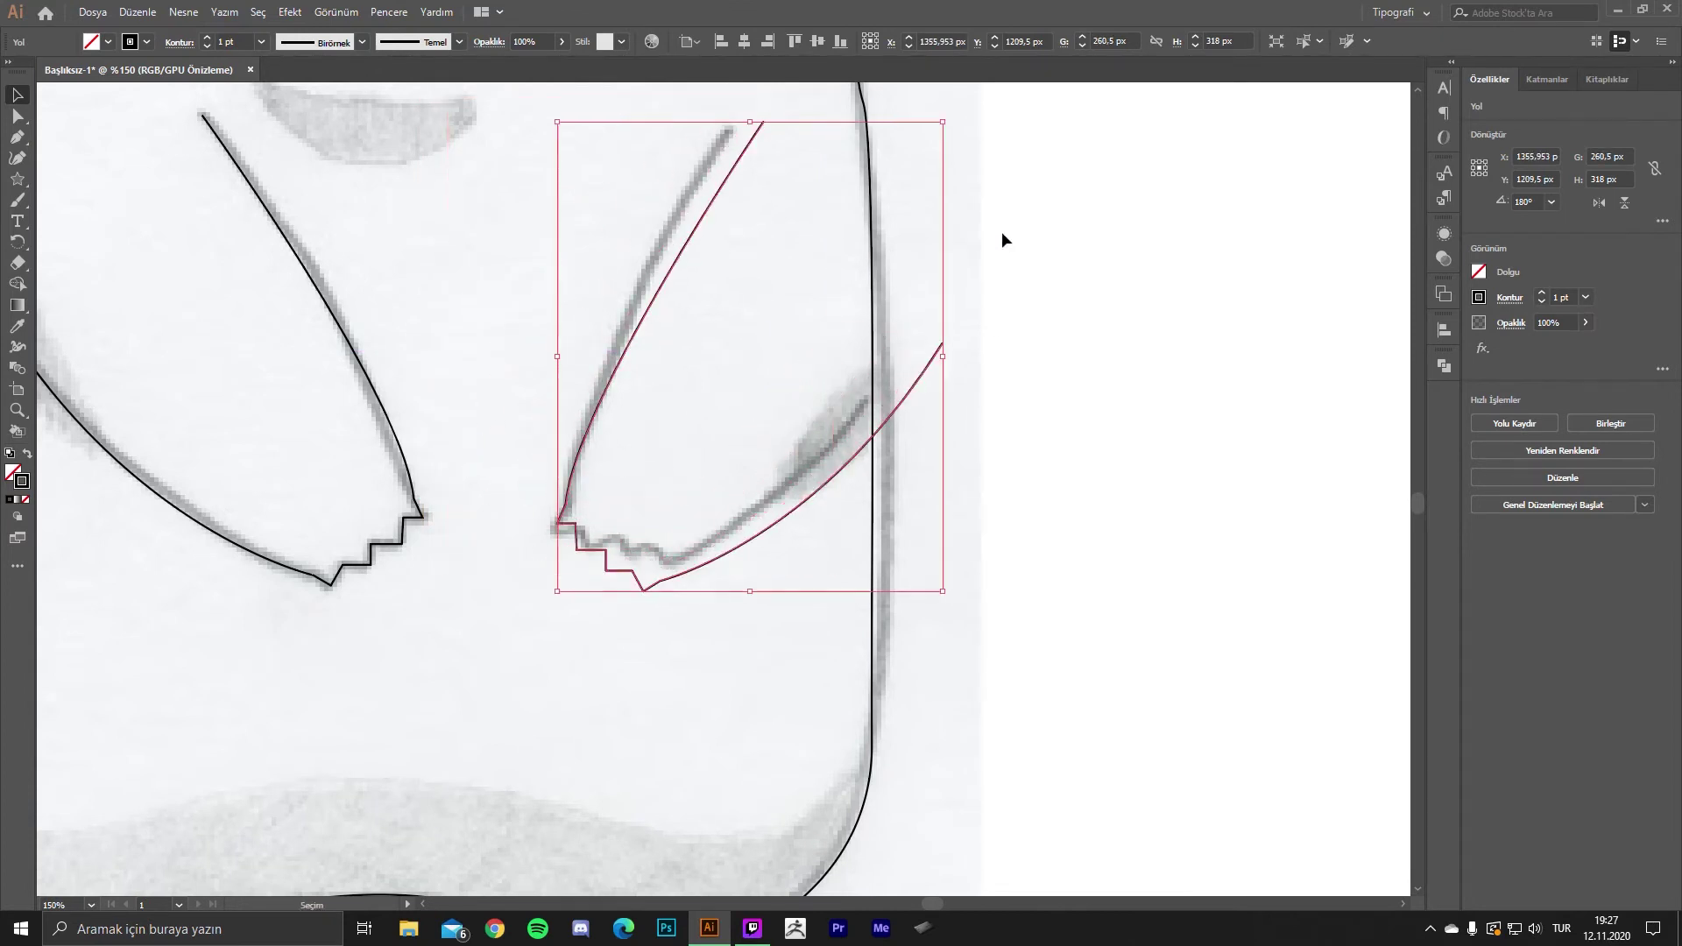
{"action": "left_click_drag", "start_coordinate": [951, 115], "coordinate": [935, 102]}
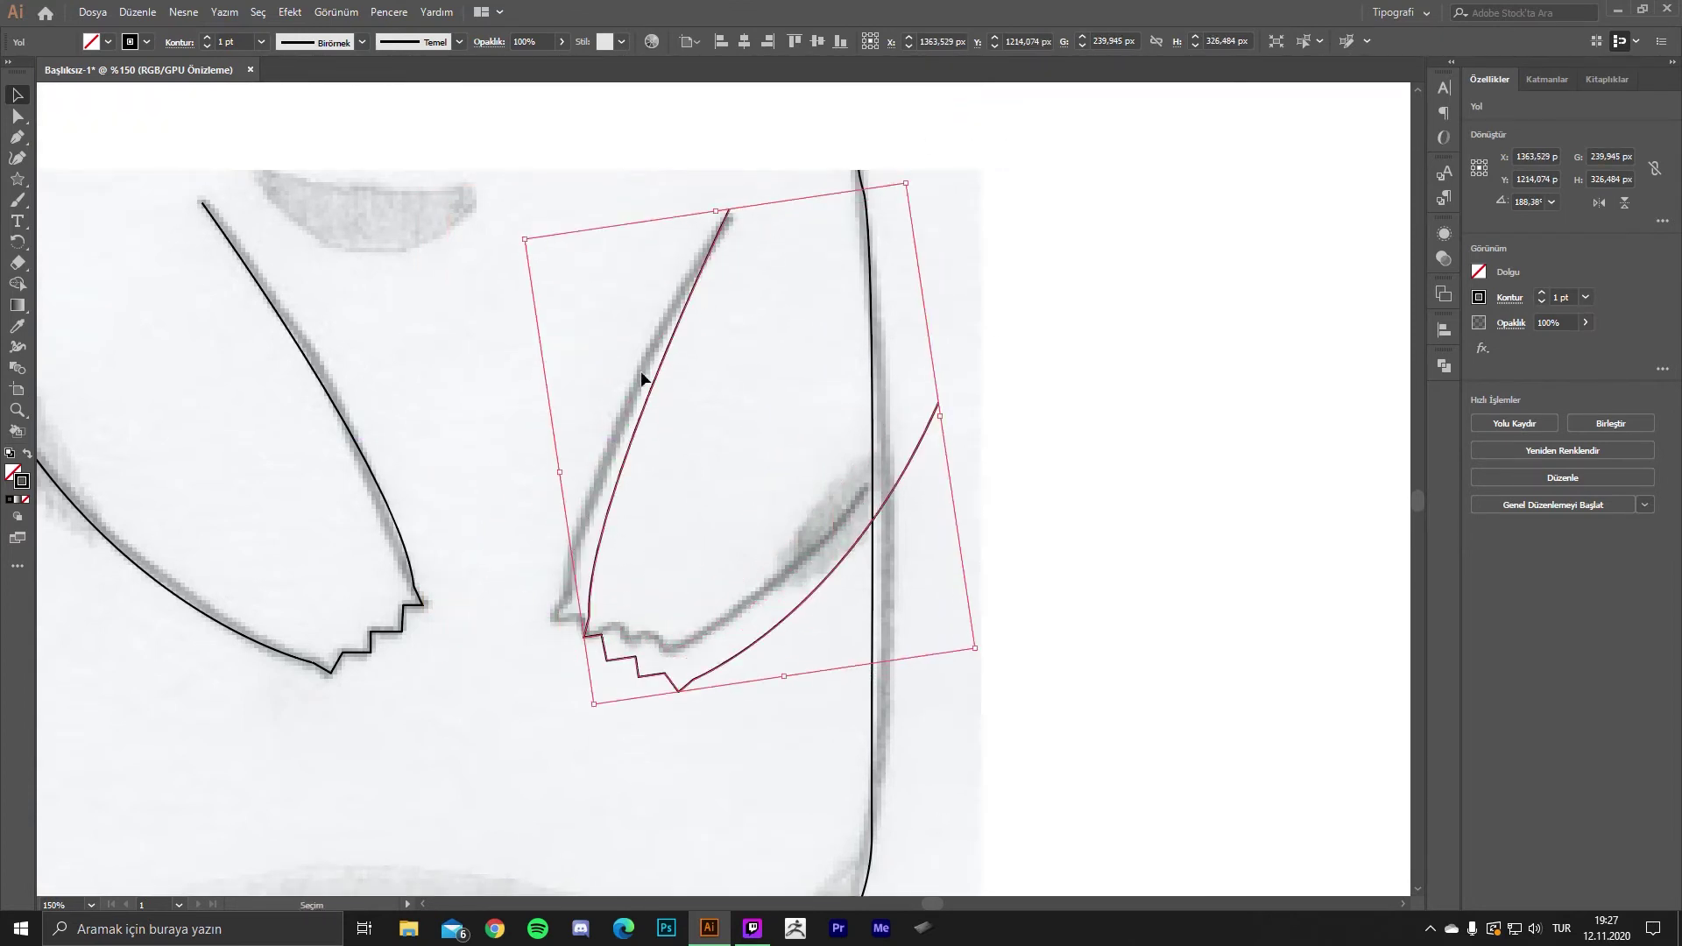
{"action": "left_click_drag", "start_coordinate": [596, 659], "coordinate": [573, 633]}
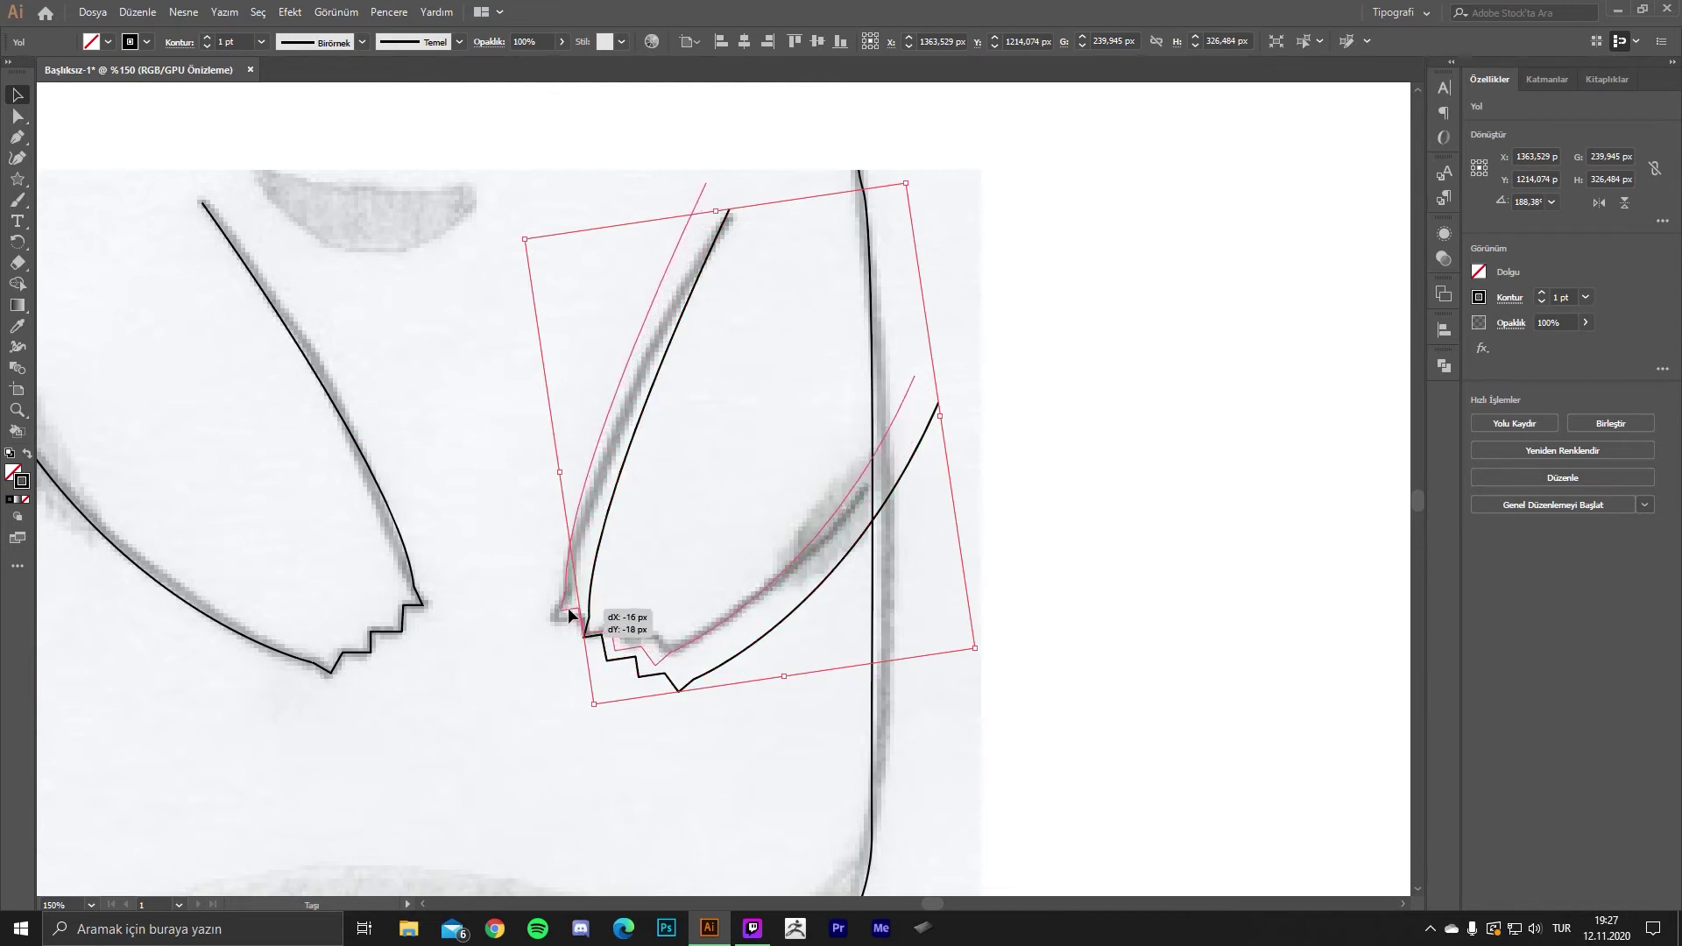
{"action": "left_click_drag", "start_coordinate": [888, 160], "coordinate": [873, 166]}
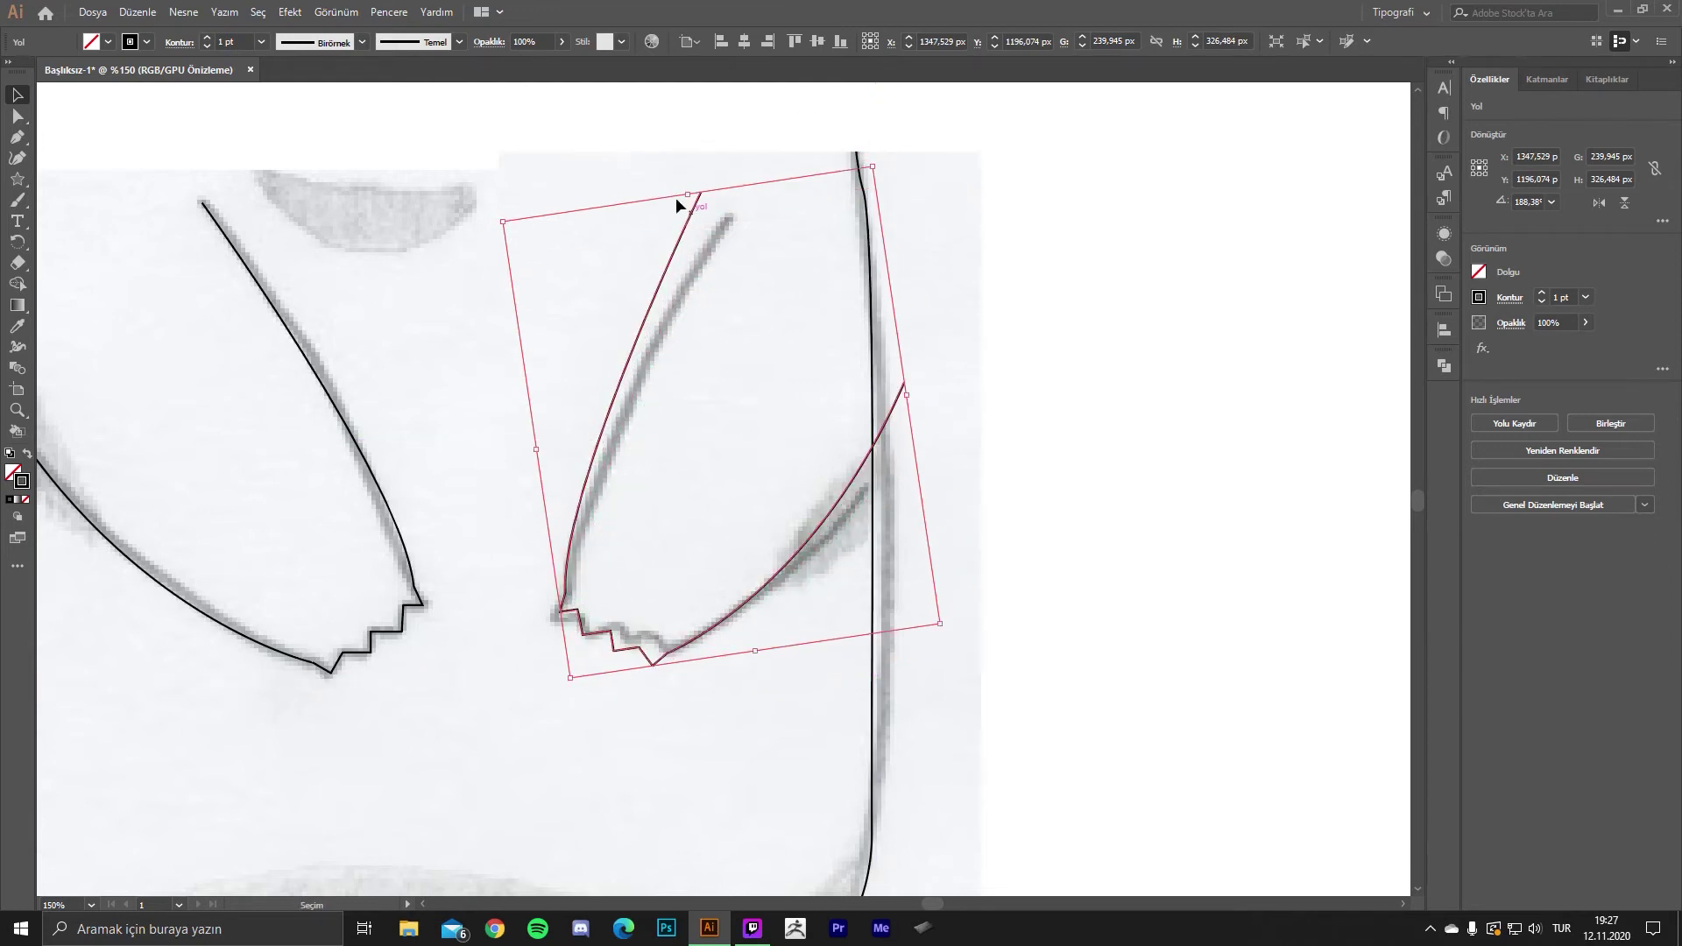
{"action": "left_click", "coordinate": [659, 165]}
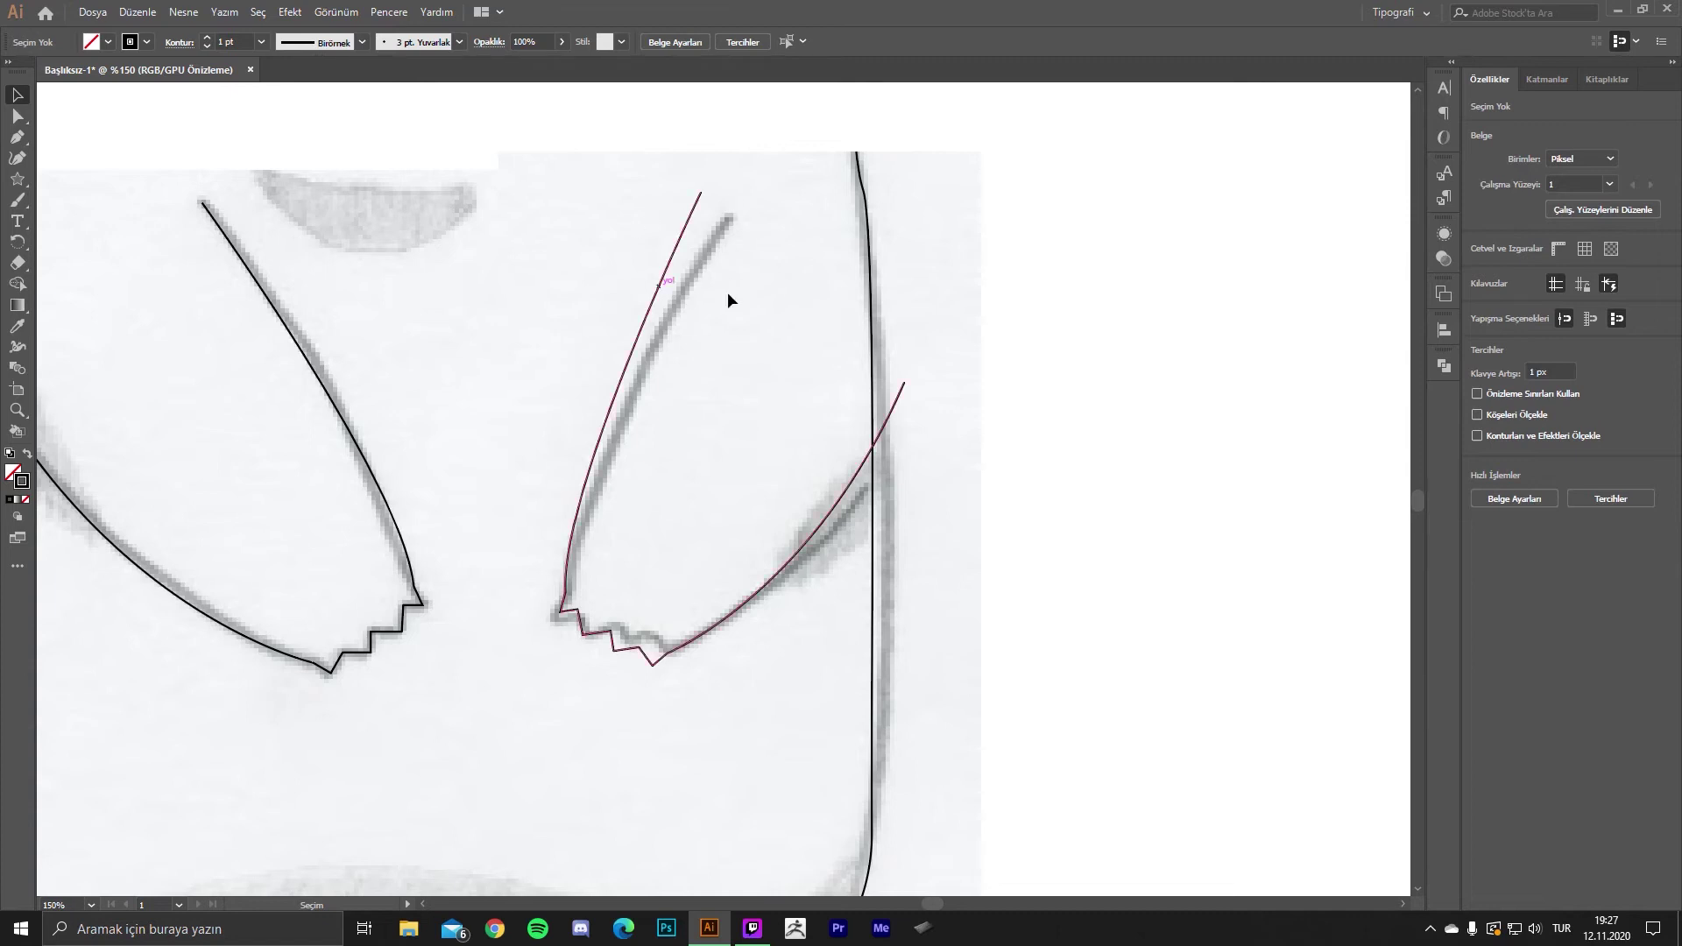
- Move the right arm path's top endpoint onto the sketch's arm line
{"action": "scroll", "coordinate": [750, 226], "scroll_direction": "down", "scroll_amount": 1, "text": "alt"}
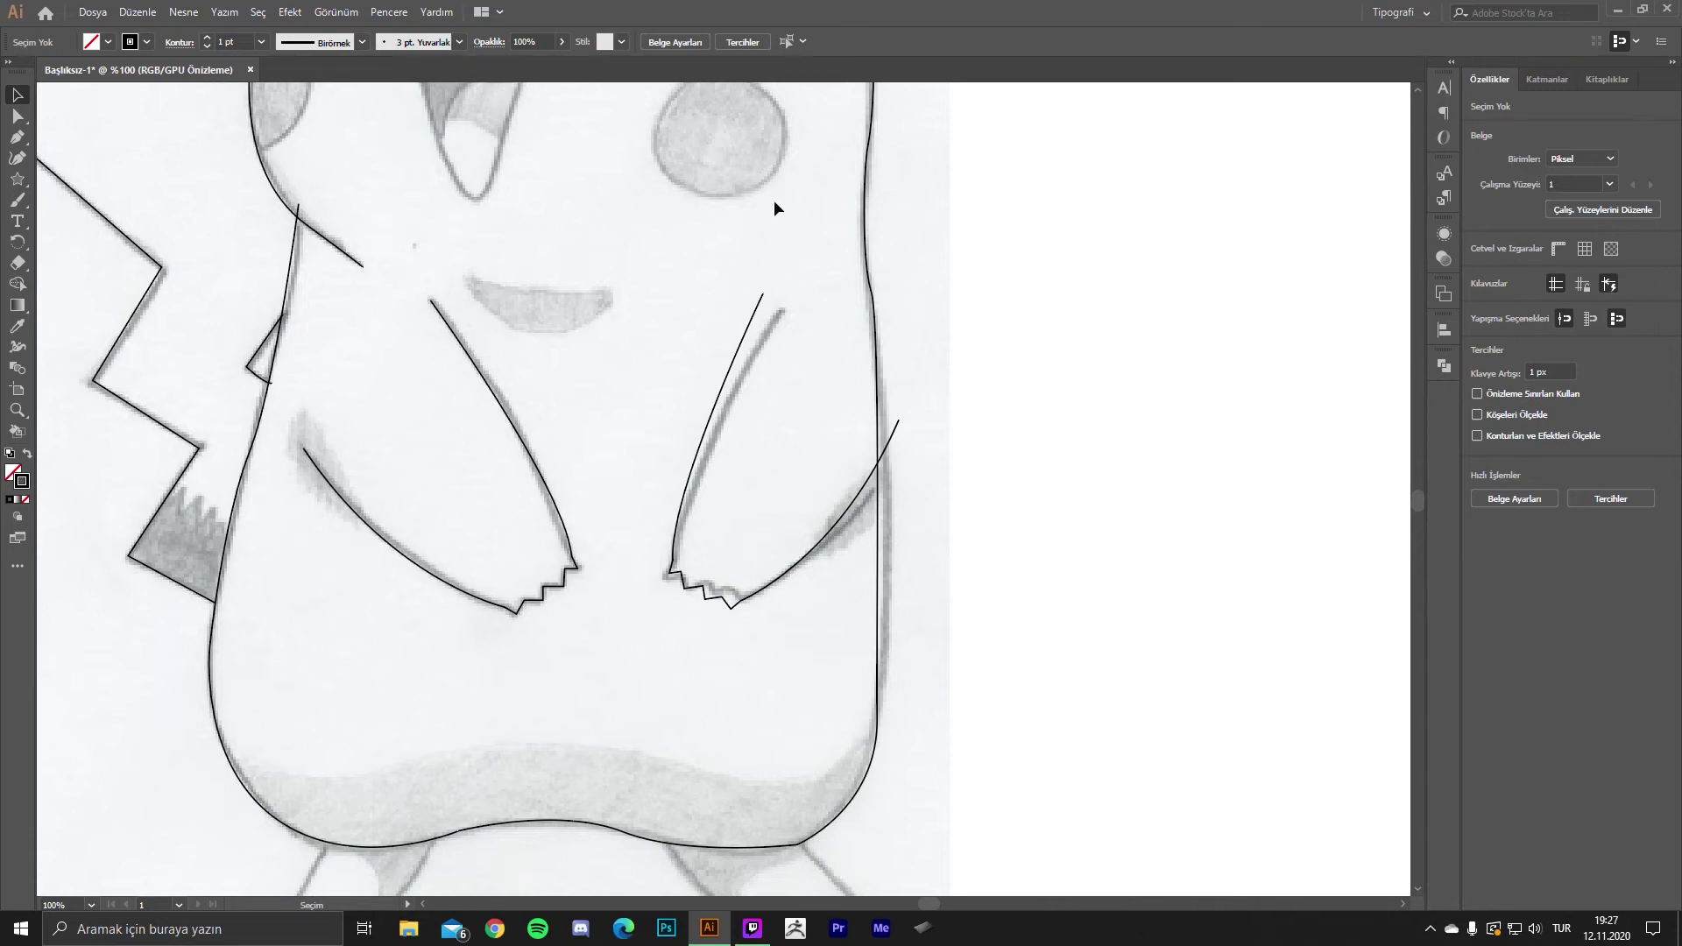
{"action": "left_click", "coordinate": [18, 116]}
{"action": "scroll", "coordinate": [766, 274], "scroll_direction": "up", "scroll_amount": 2, "text": "alt"}
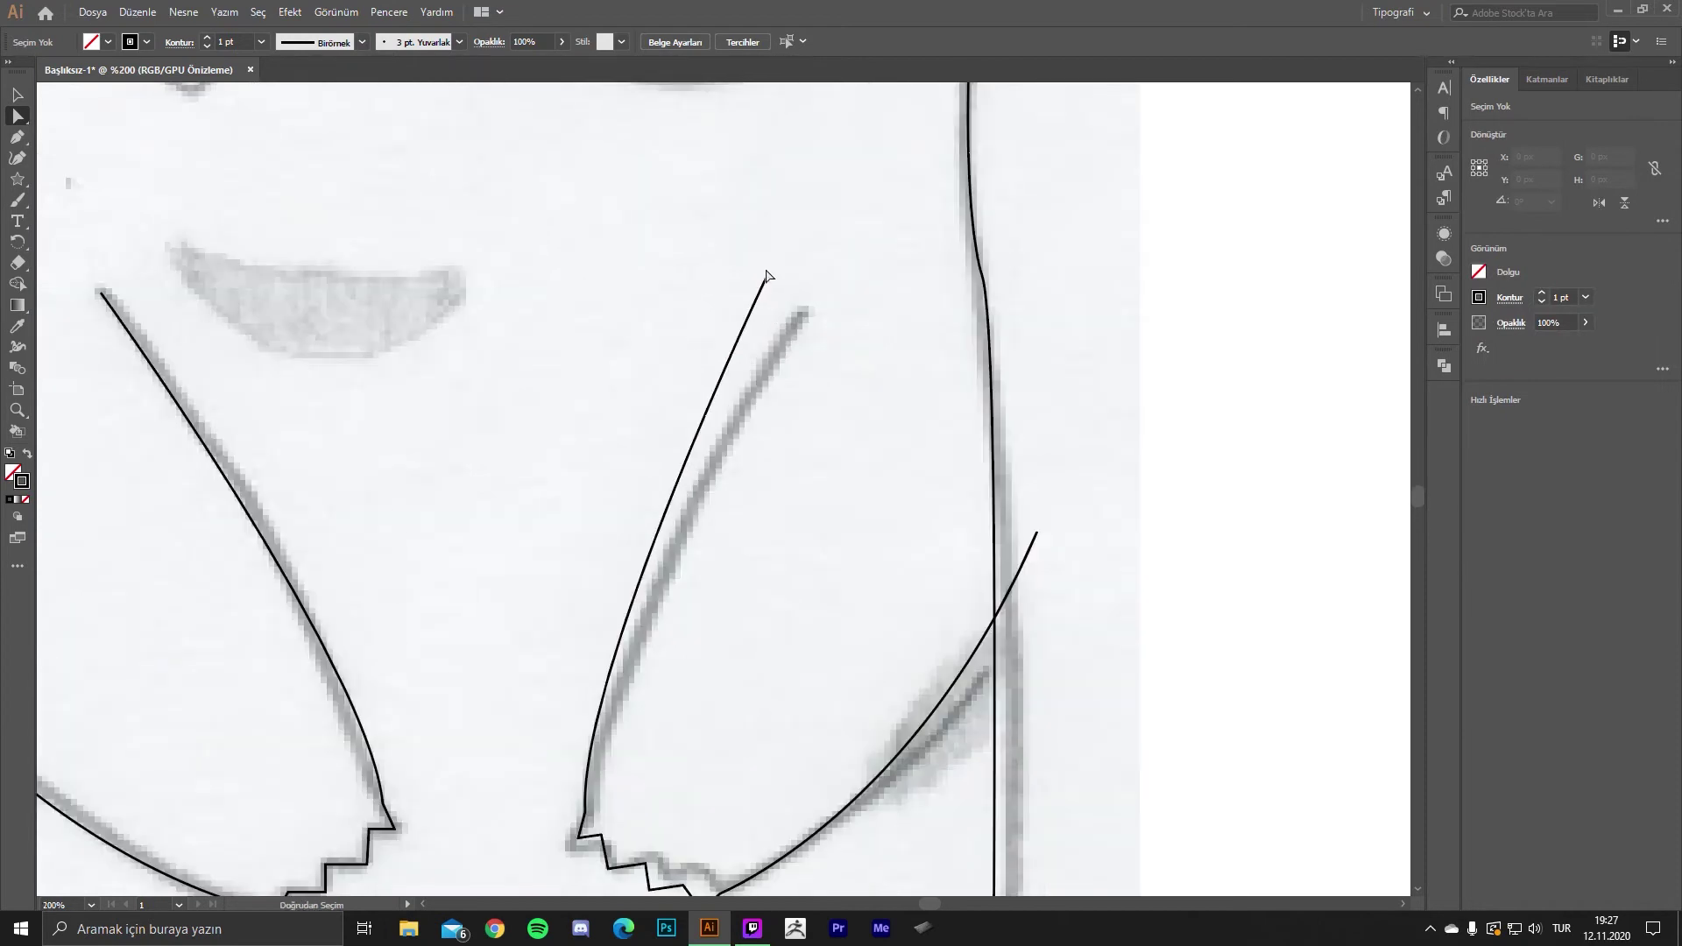
{"action": "scroll", "coordinate": [769, 277], "scroll_direction": "up", "scroll_amount": 5, "text": "alt"}
{"action": "left_click_drag", "start_coordinate": [729, 313], "coordinate": [731, 312]}
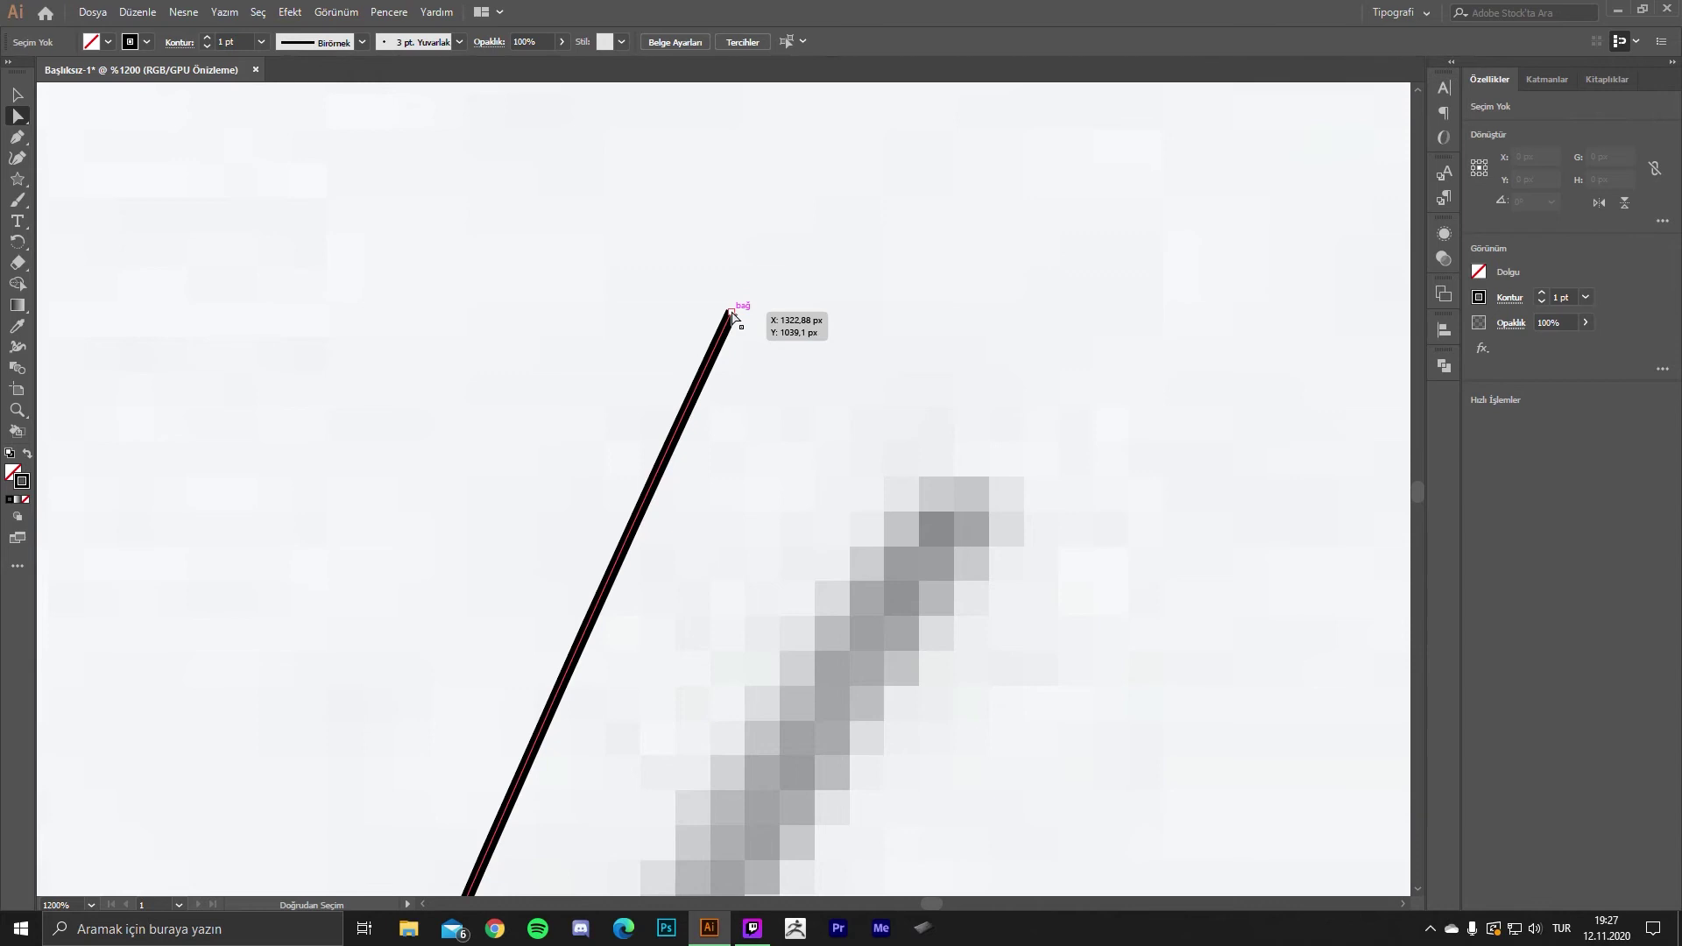
{"action": "left_click_drag", "start_coordinate": [732, 316], "coordinate": [981, 481]}
- Extend the outer curve's end up onto the sketch line, then deselect the arm path
{"action": "scroll", "coordinate": [981, 482], "scroll_direction": "down", "scroll_amount": 4}
{"action": "scroll", "coordinate": [972, 473], "scroll_direction": "down", "scroll_amount": 3}
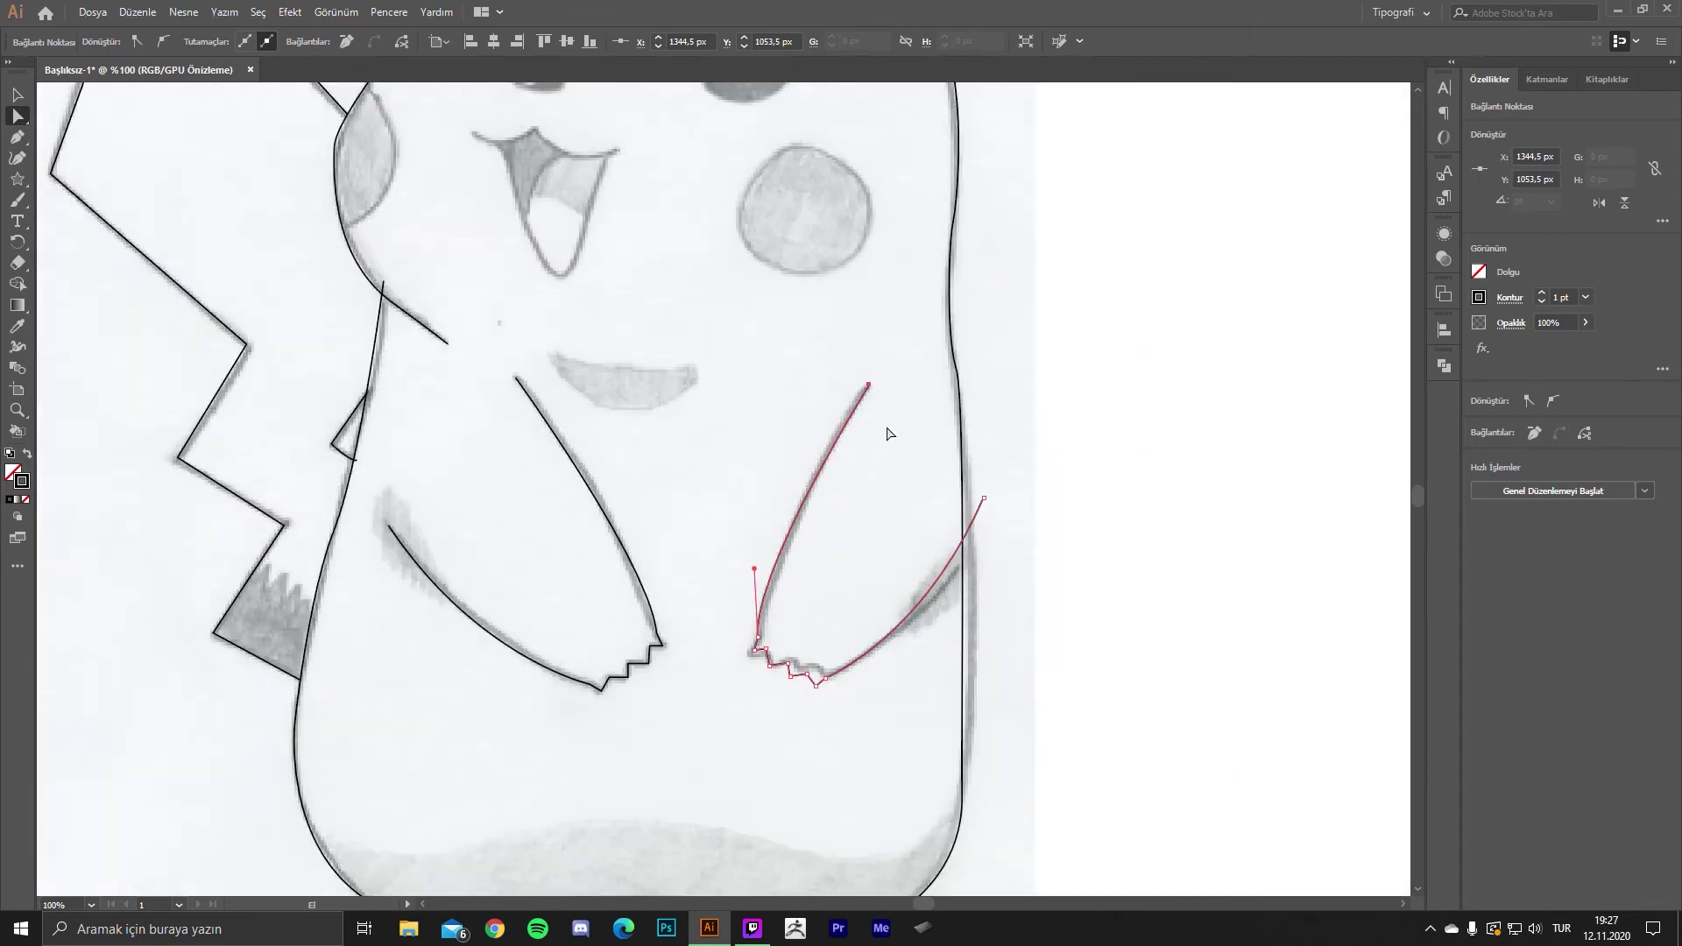
{"action": "scroll", "coordinate": [1021, 538], "scroll_direction": "up", "scroll_amount": 3}
{"action": "left_click", "coordinate": [899, 407]}
{"action": "mouse_move", "coordinate": [899, 409]}
{"action": "left_mouse_down"}
{"action": "mouse_move", "coordinate": [954, 356]}
{"action": "mouse_move", "coordinate": [975, 362]}
{"action": "left_mouse_up"}
{"action": "key", "text": "v"}
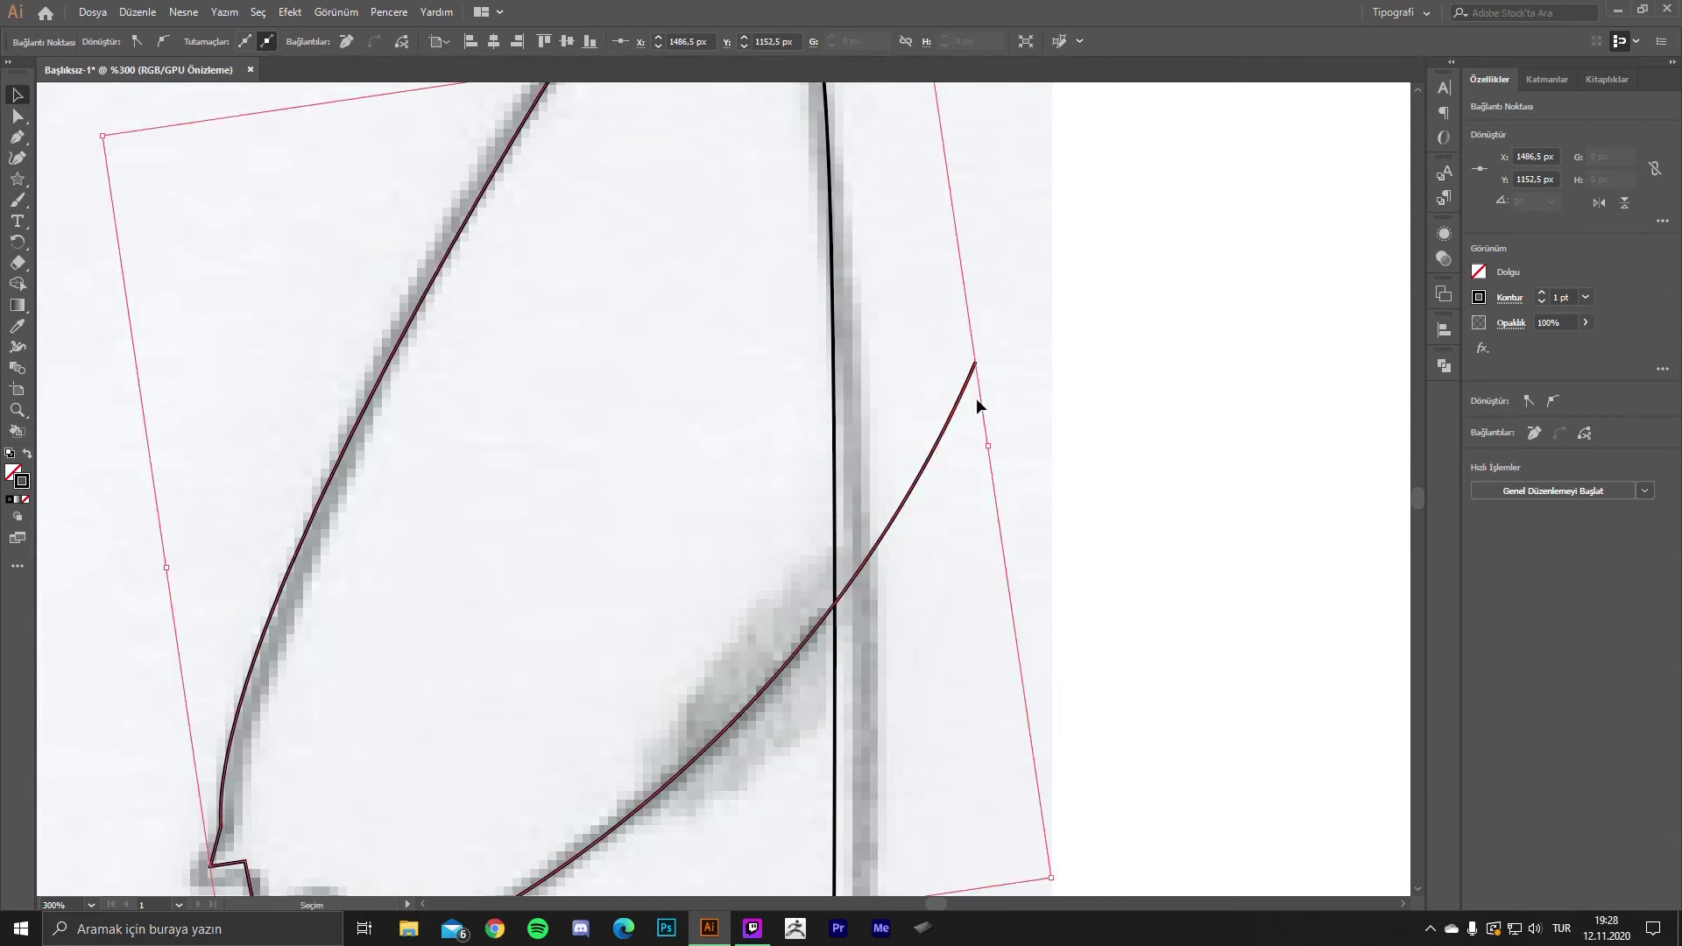
{"action": "left_click", "coordinate": [977, 401]}
{"action": "scroll", "coordinate": [976, 400], "scroll_direction": "down", "scroll_amount": 3}
{"action": "scroll", "coordinate": [976, 399], "scroll_direction": "down", "scroll_amount": 2}
{"action": "scroll", "coordinate": [609, 263], "scroll_direction": "up", "scroll_amount": 3}
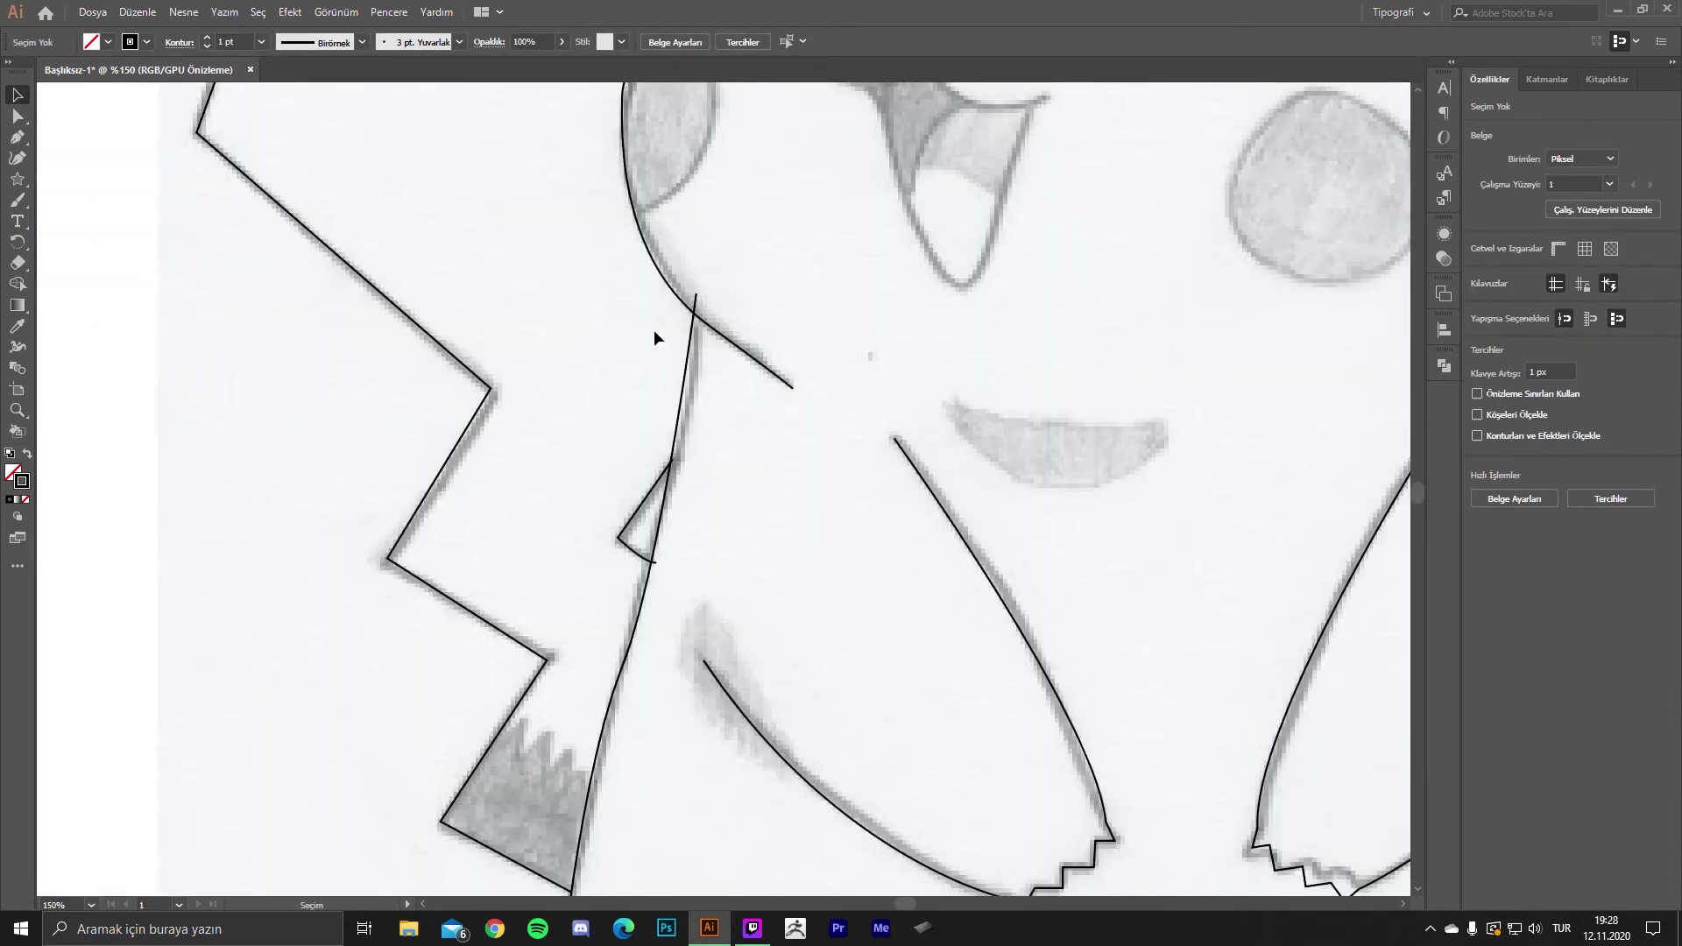
- Reposition the right paw's three zigzag finger anchors onto the sketch lines
{"action": "scroll", "coordinate": [739, 342], "scroll_direction": "down", "scroll_amount": 2}
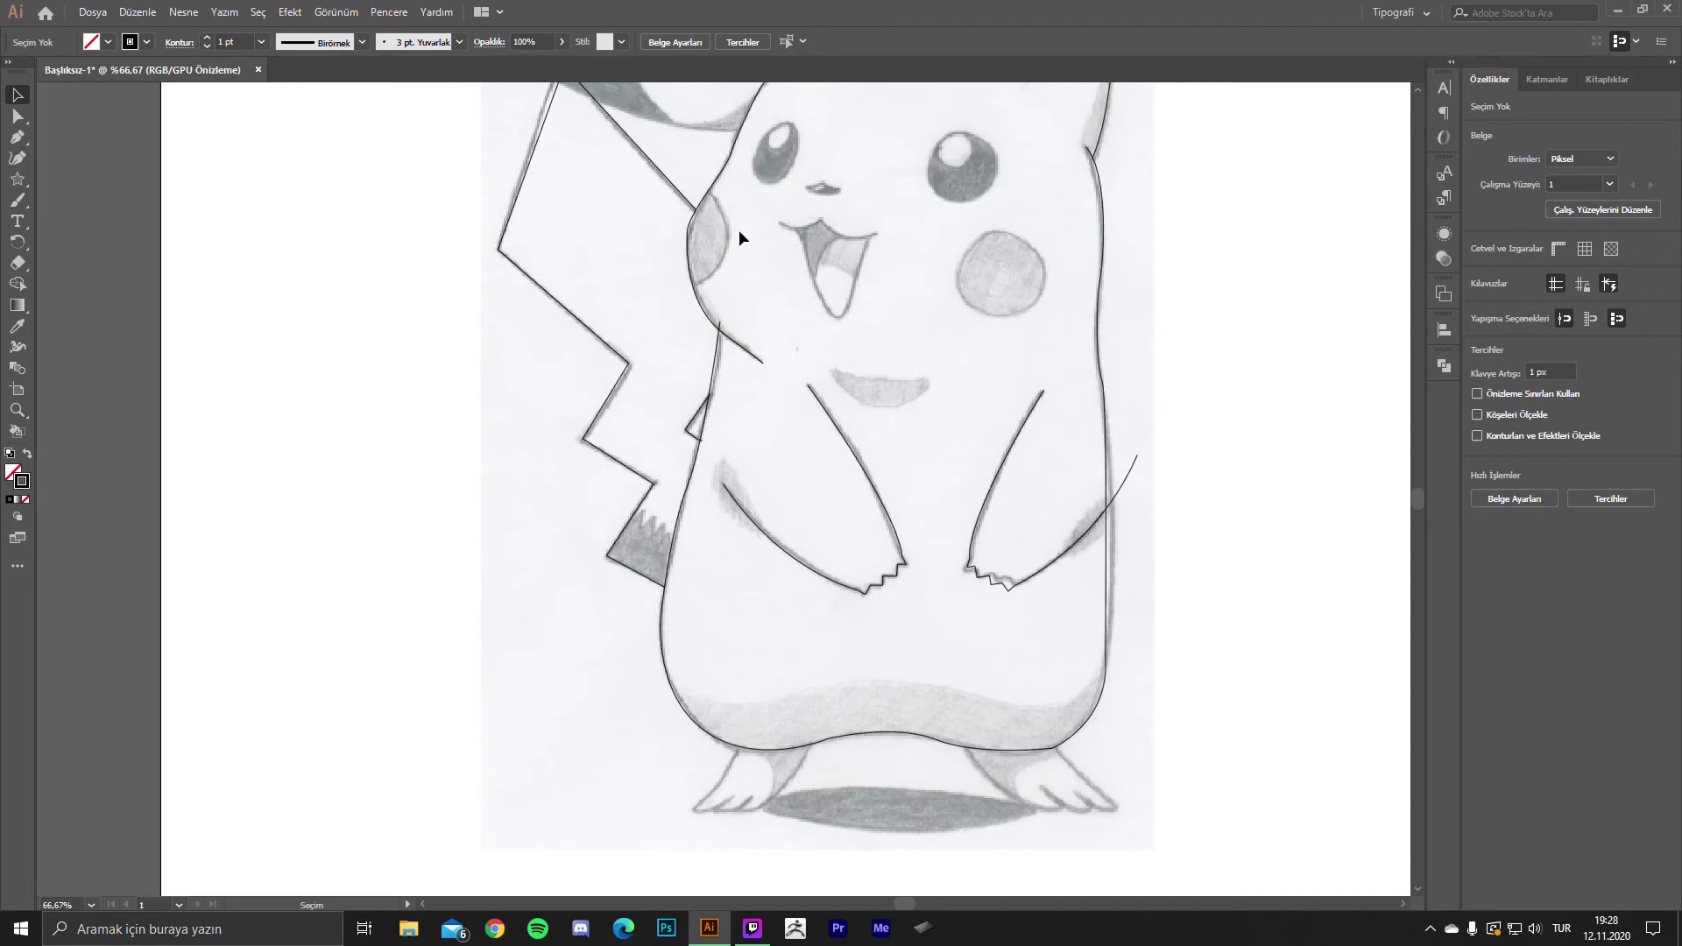
{"action": "scroll", "coordinate": [750, 243], "scroll_direction": "down", "scroll_amount": 1}
{"action": "scroll", "coordinate": [736, 318], "scroll_direction": "up", "scroll_amount": 2}
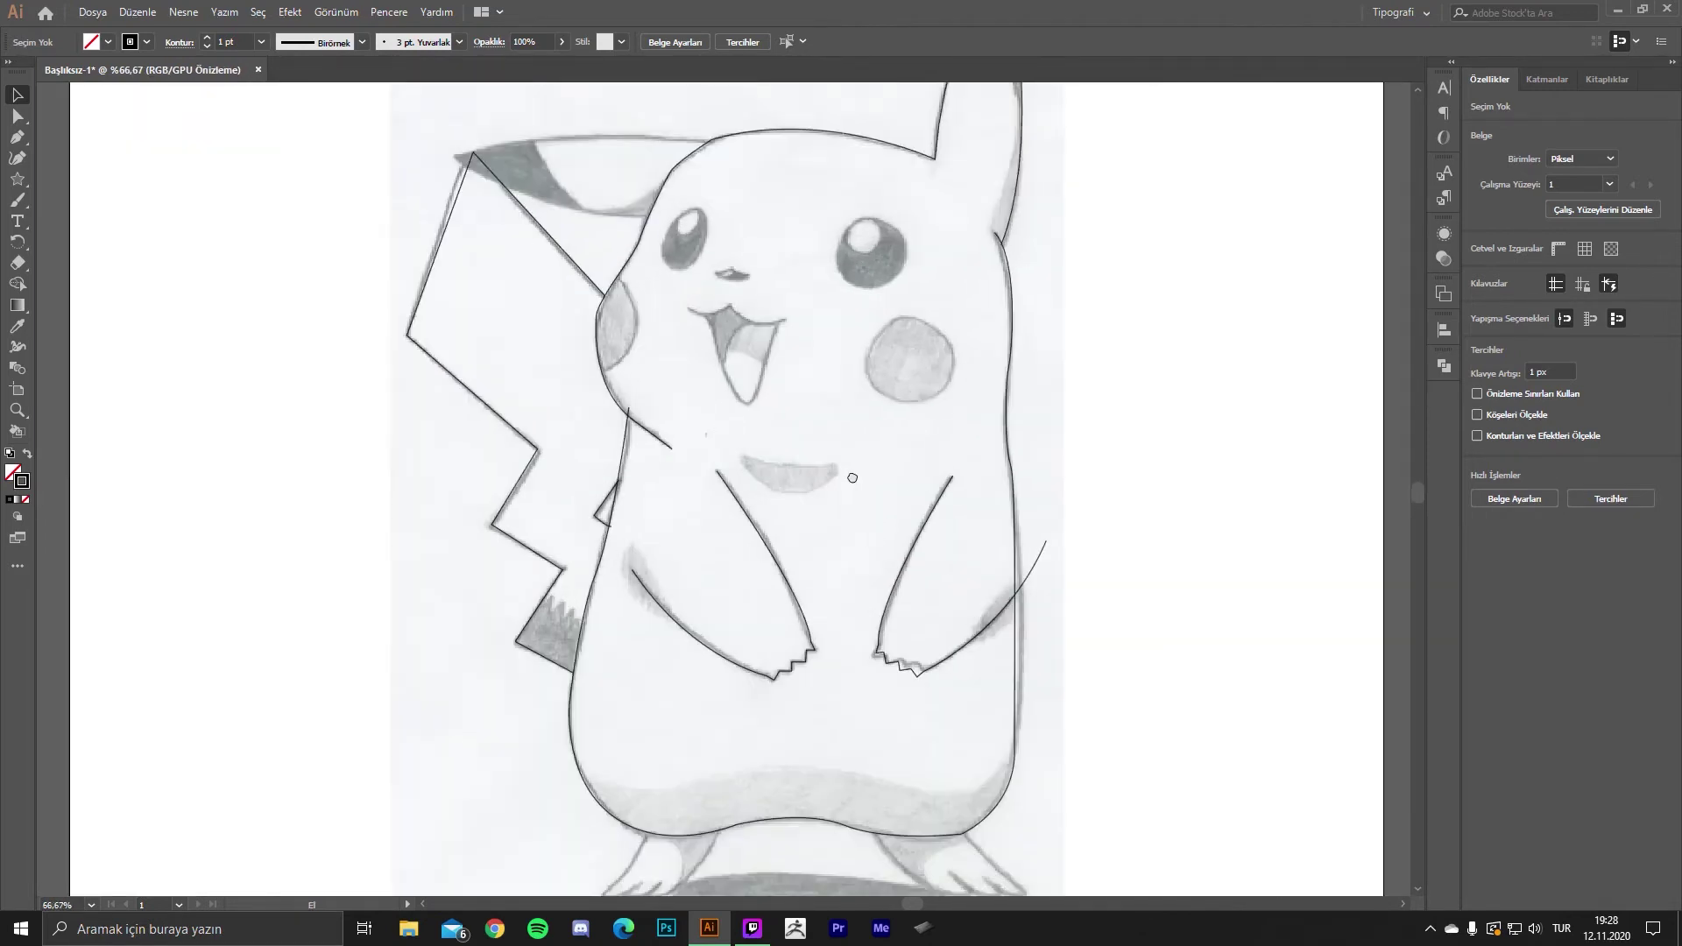
{"action": "scroll", "coordinate": [856, 477], "scroll_direction": "up", "scroll_amount": 5}
{"action": "scroll", "coordinate": [860, 543], "scroll_direction": "up", "scroll_amount": 2}
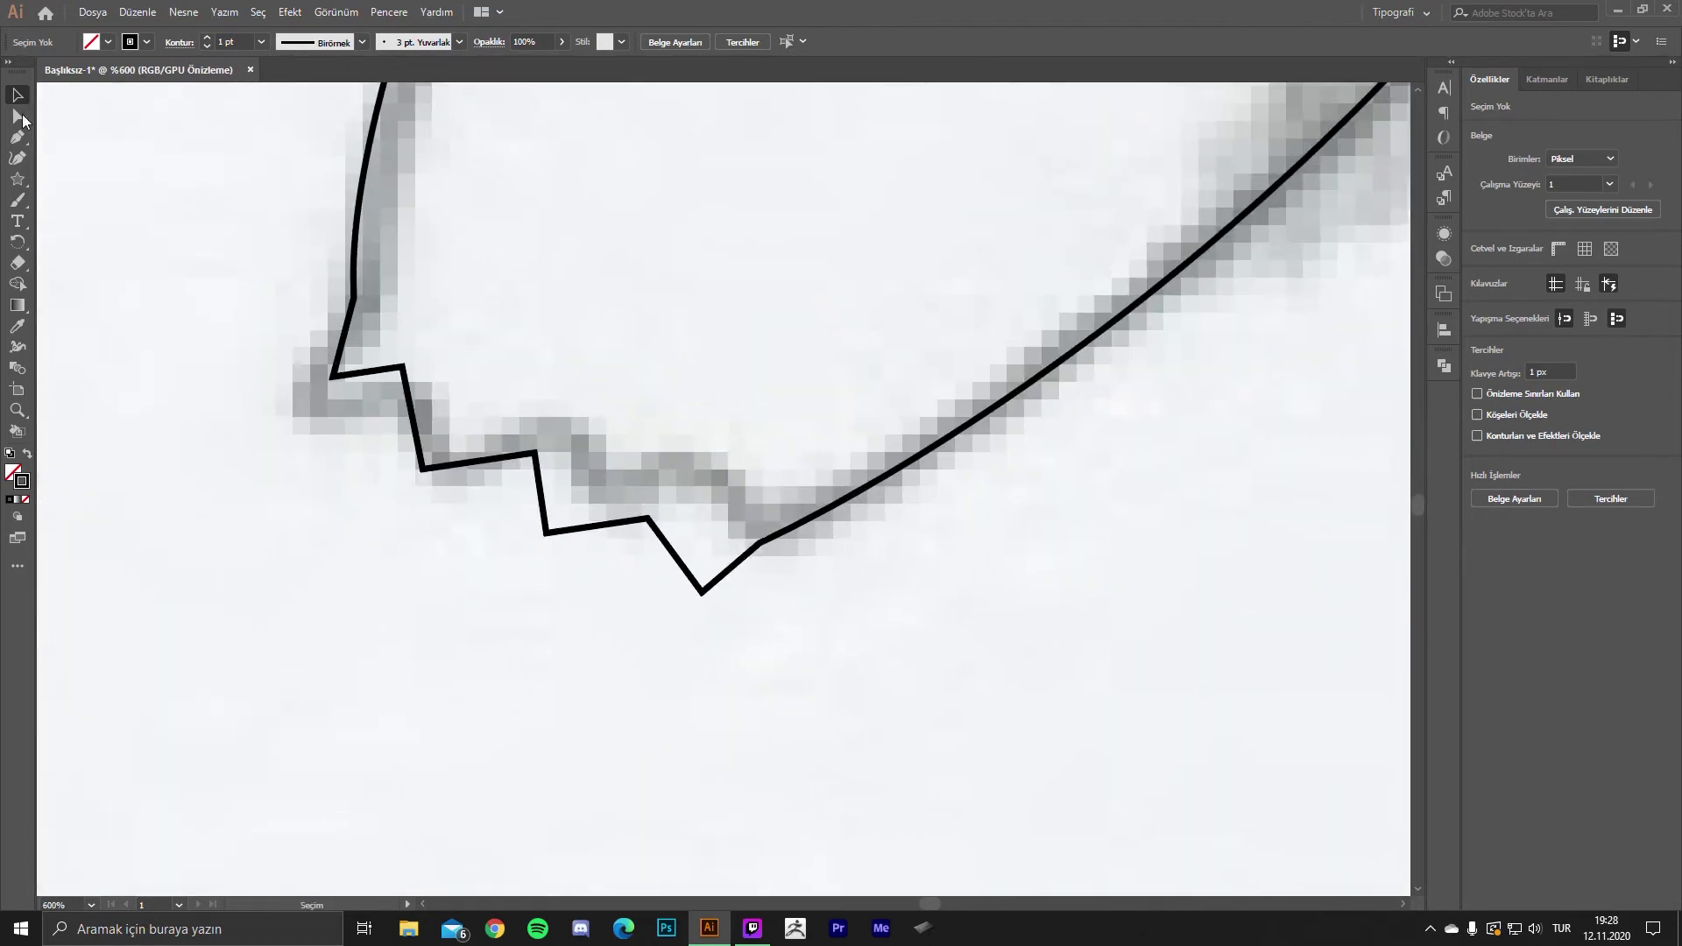
{"action": "left_click", "coordinate": [23, 114]}
{"action": "left_click", "coordinate": [536, 453]}
{"action": "left_click_drag", "start_coordinate": [536, 453], "coordinate": [557, 428]}
{"action": "mouse_move", "coordinate": [546, 531]}
{"action": "left_mouse_down"}
{"action": "mouse_move", "coordinate": [574, 498]}
{"action": "mouse_move", "coordinate": [670, 468]}
{"action": "left_mouse_up"}
{"action": "mouse_move", "coordinate": [702, 593]}
{"action": "left_mouse_down"}
{"action": "mouse_move", "coordinate": [758, 547]}
{"action": "mouse_move", "coordinate": [741, 550]}
{"action": "mouse_move", "coordinate": [806, 540]}
{"action": "left_mouse_up"}
{"action": "left_click", "coordinate": [807, 580]}
- Zoom out to view the whole drawing, then zoom back in on Pikachu's face
{"action": "key", "text": "ctrl+minus"}
{"action": "key", "text": "ctrl+minus"}
{"action": "key", "text": "ctrl+minus"}
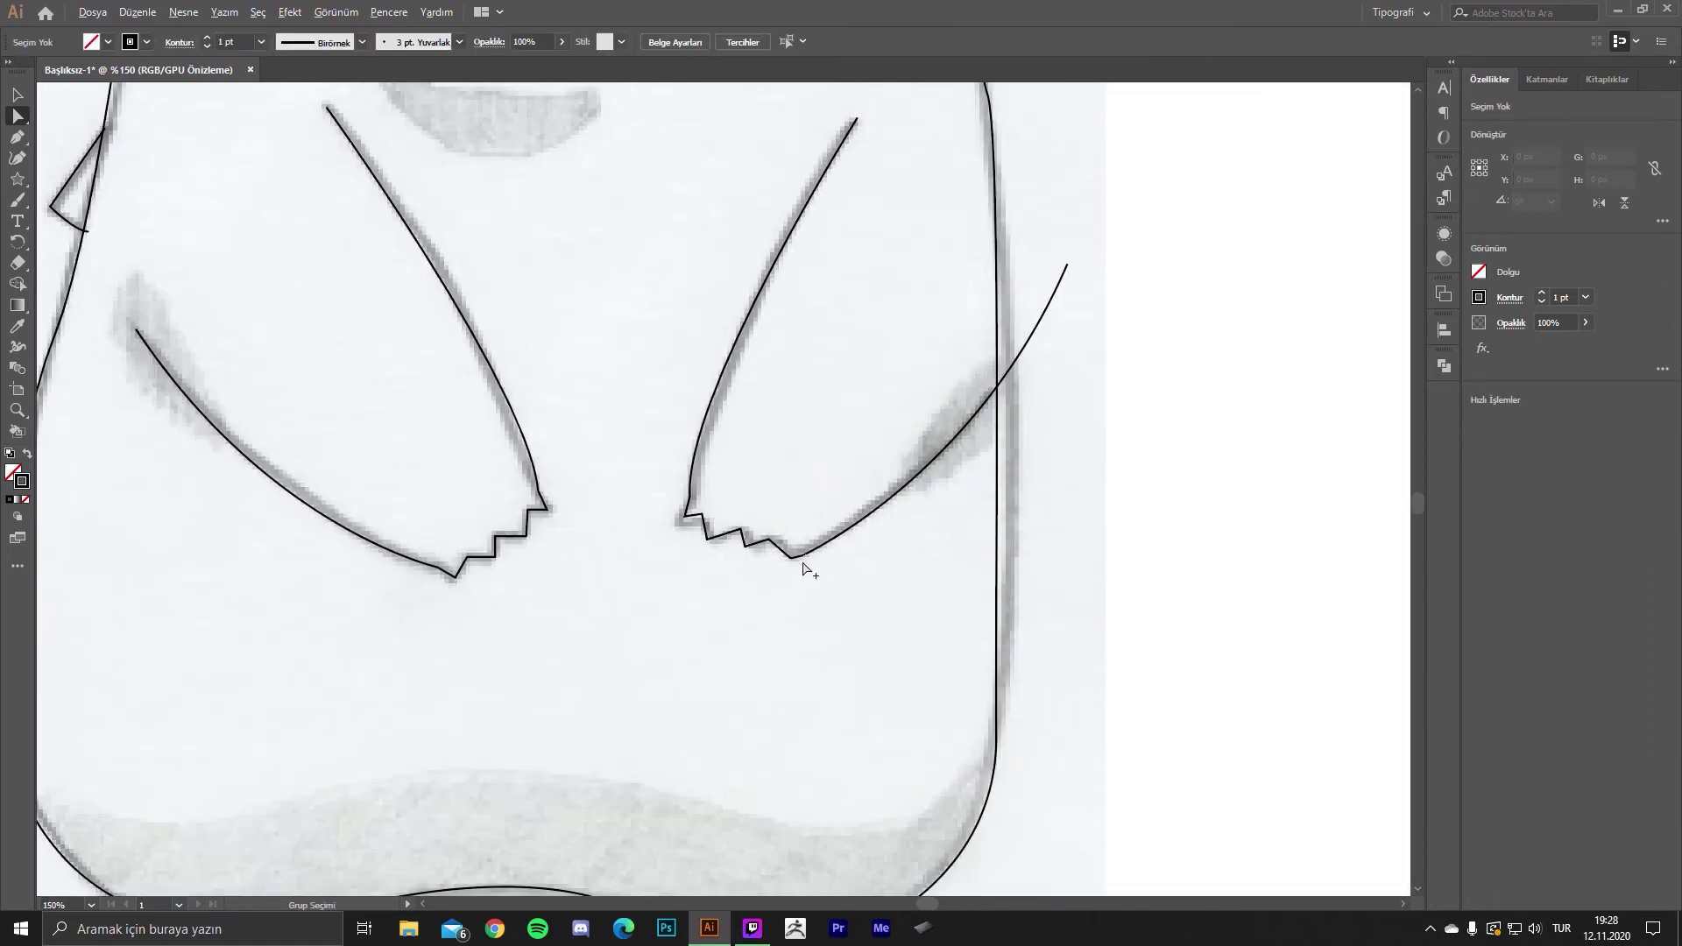
{"action": "key", "text": "ctrl+minus"}
{"action": "key", "text": "ctrl+minus"}
{"action": "key", "text": "ctrl+minus"}
{"action": "key", "text": "v"}
{"action": "key", "text": "ctrl+minus"}
{"action": "key", "text": "ctrl+plus"}
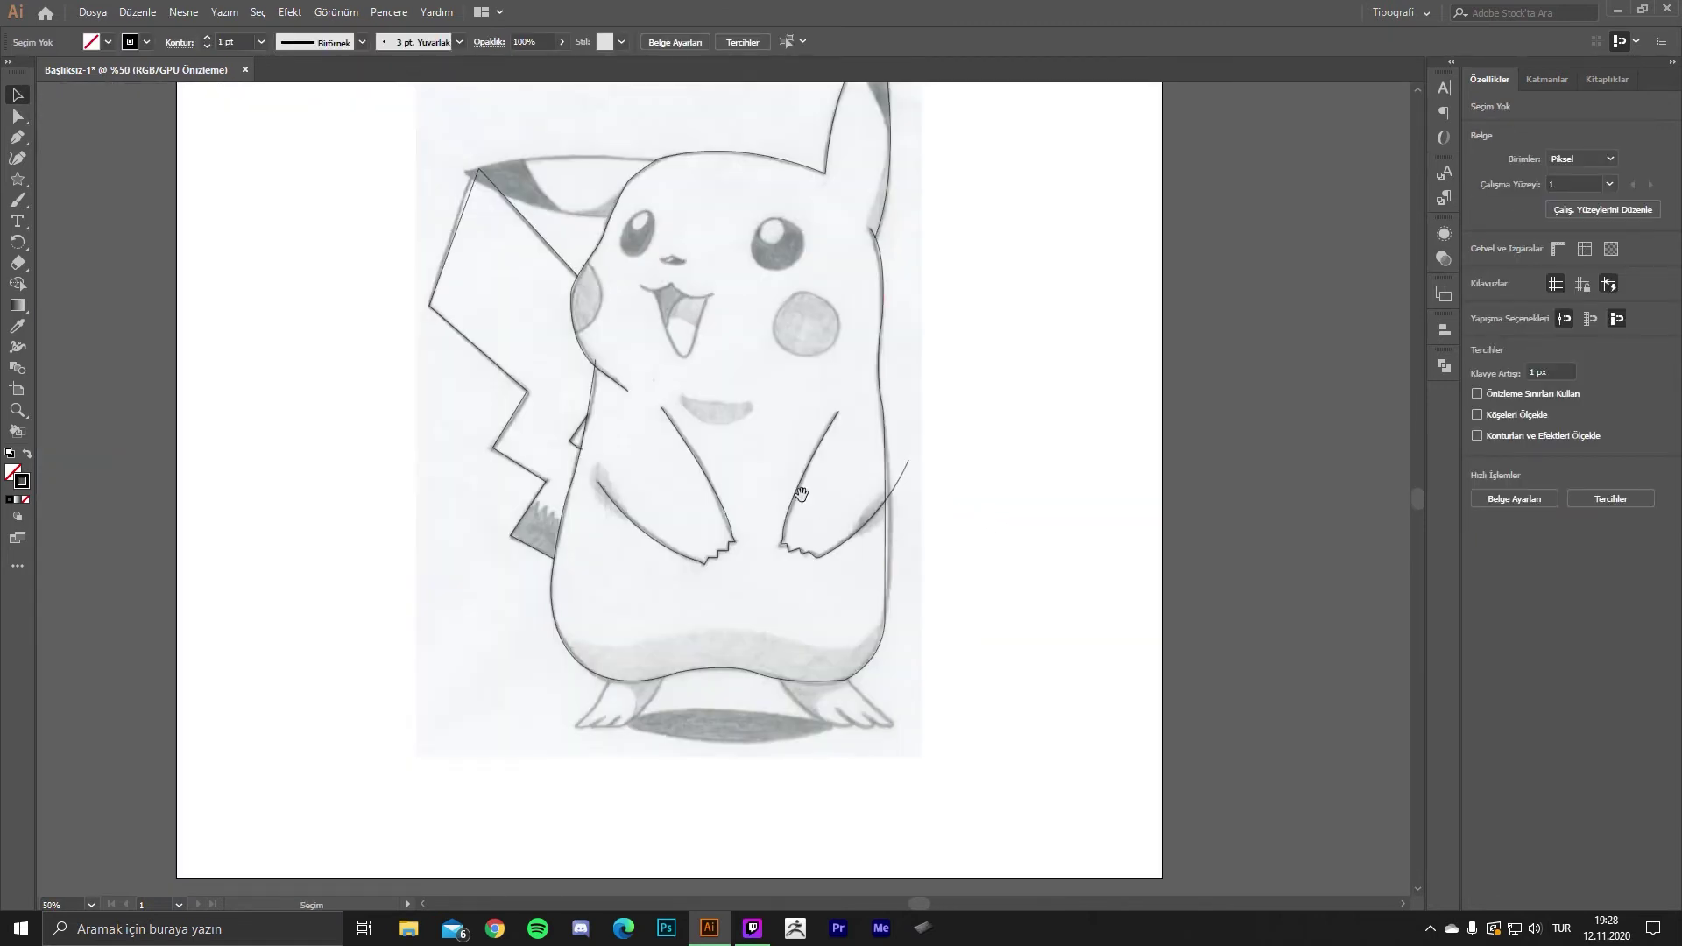
{"action": "key", "text": "ctrl+plus"}
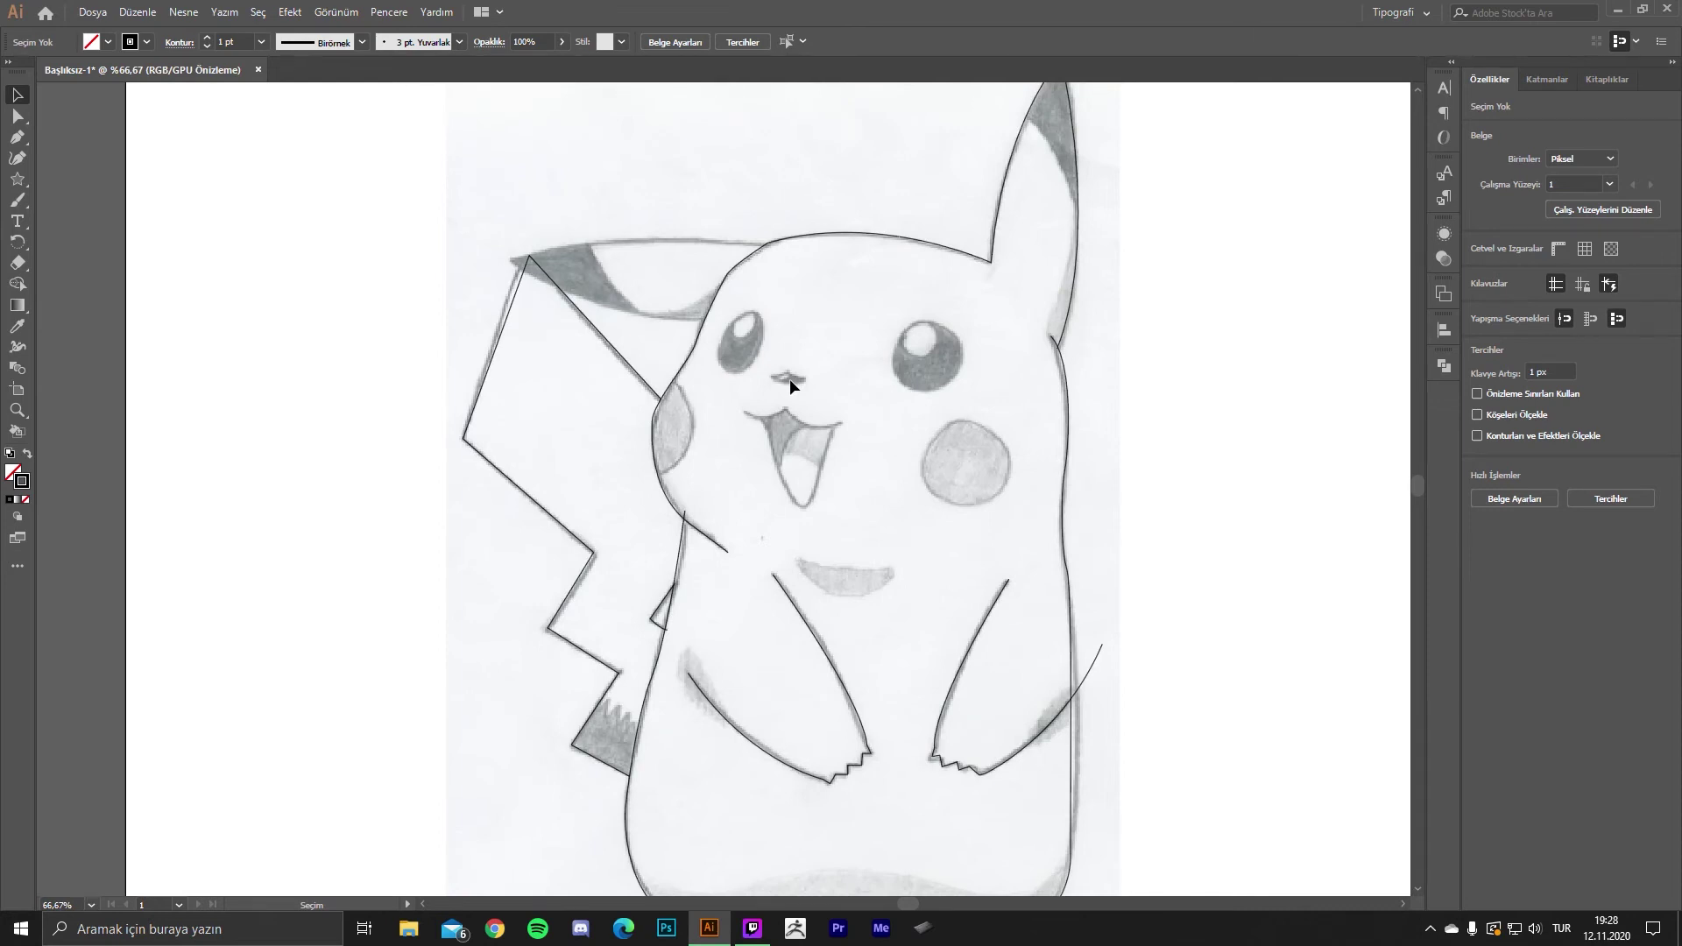
{"action": "key", "text": "p"}
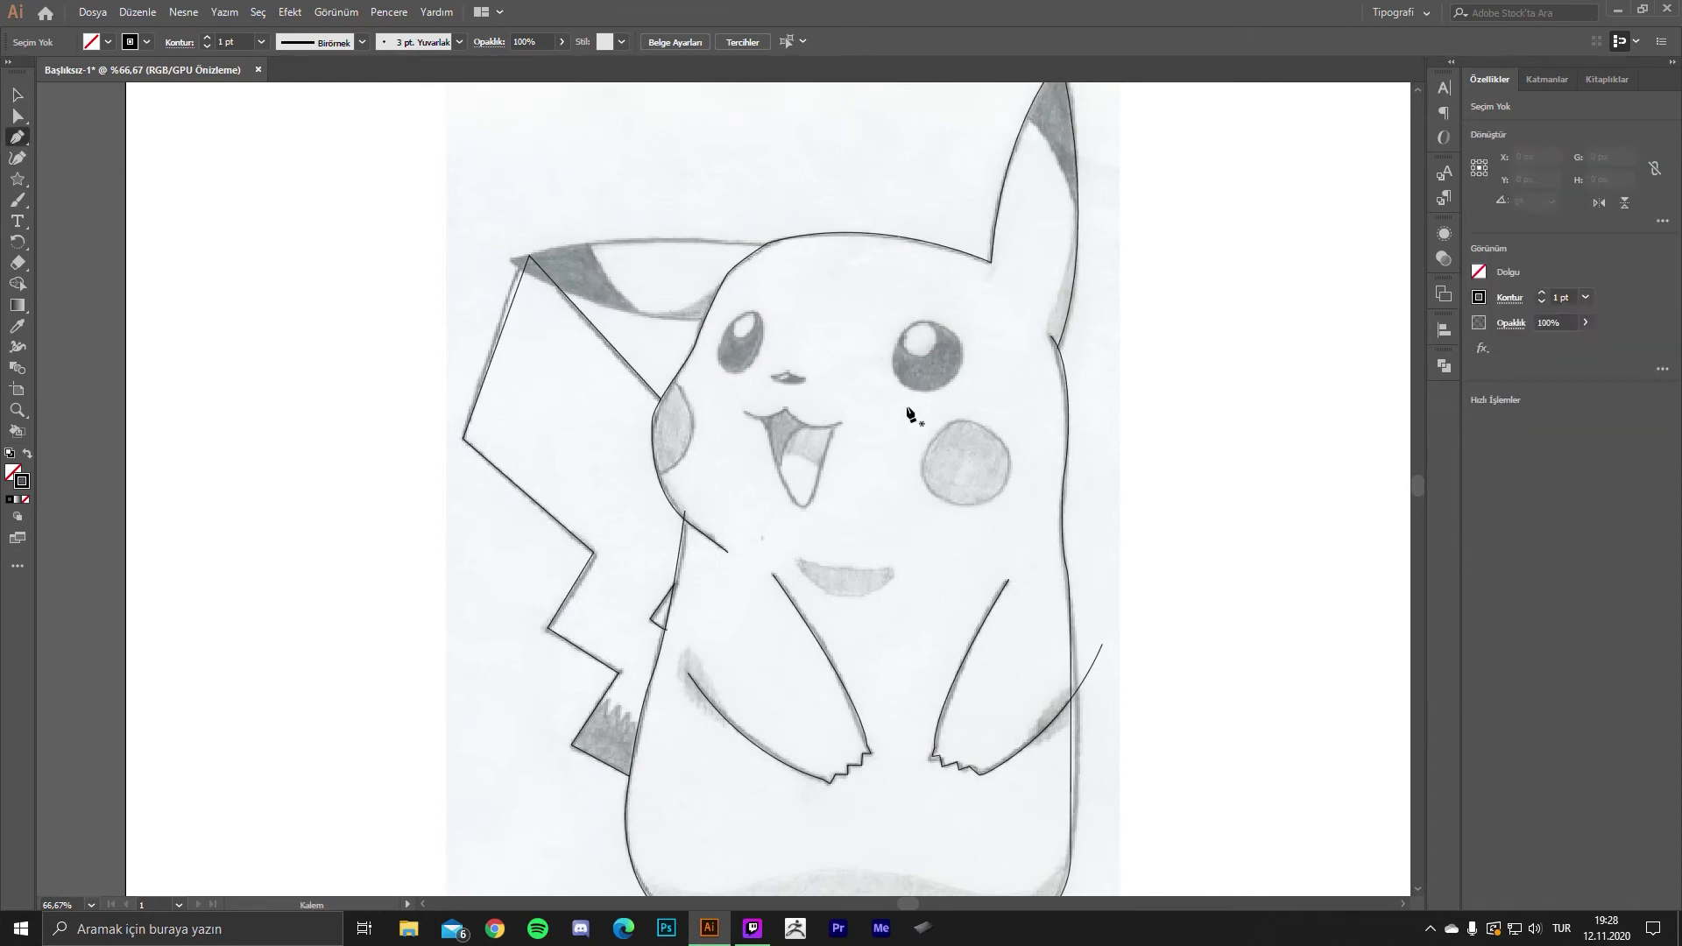
{"action": "mouse_move", "coordinate": [932, 435]}
{"action": "left_mouse_down"}
{"action": "mouse_move", "coordinate": [886, 456]}
{"action": "mouse_move", "coordinate": [963, 545]}
{"action": "left_mouse_up"}
{"action": "key", "text": "ctrl+z"}
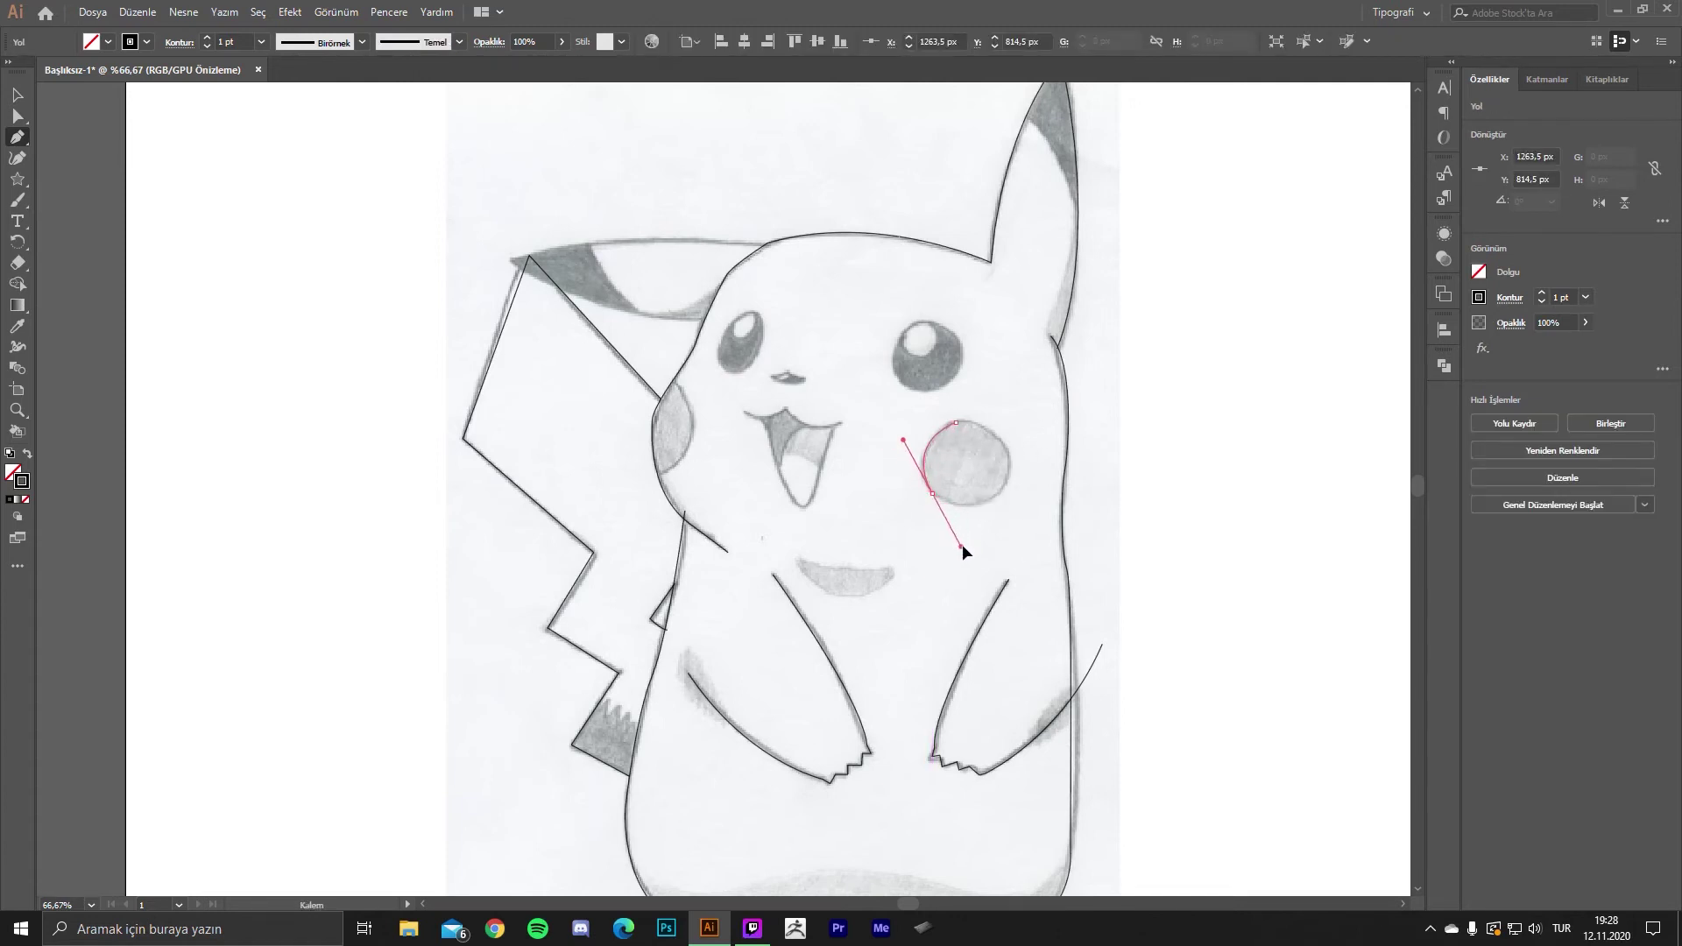
{"action": "left_click", "coordinate": [1012, 462]}
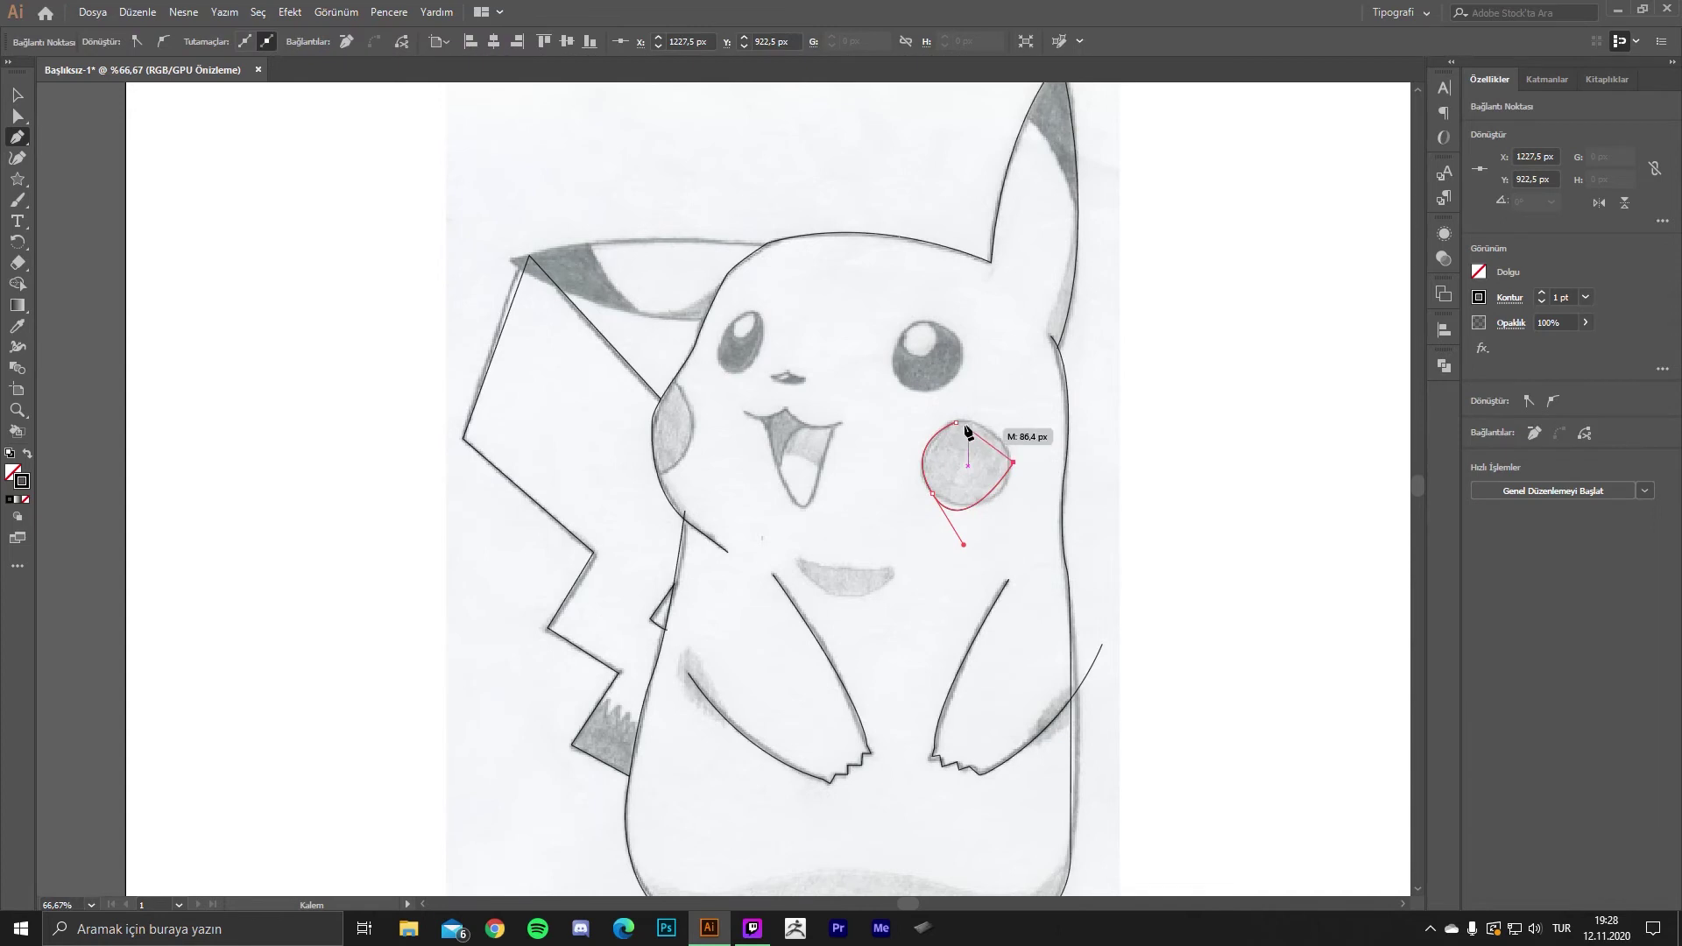
{"action": "left_click_drag", "start_coordinate": [956, 423], "coordinate": [899, 449]}
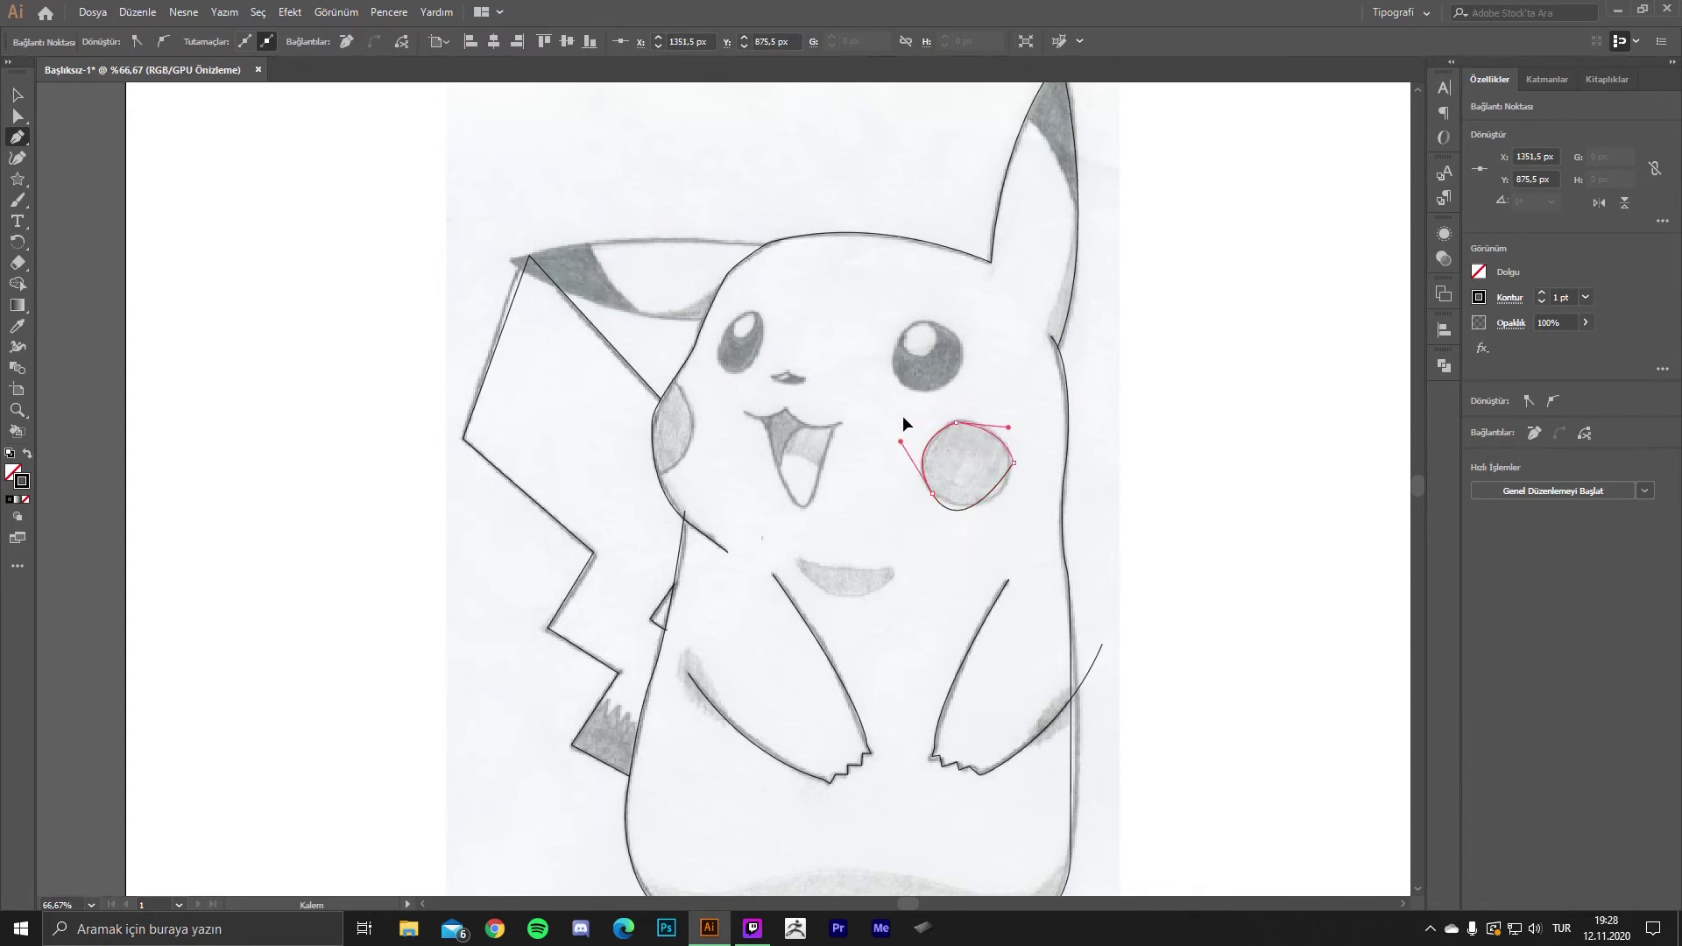
{"action": "key", "text": "v"}
{"action": "left_click", "coordinate": [1135, 462]}
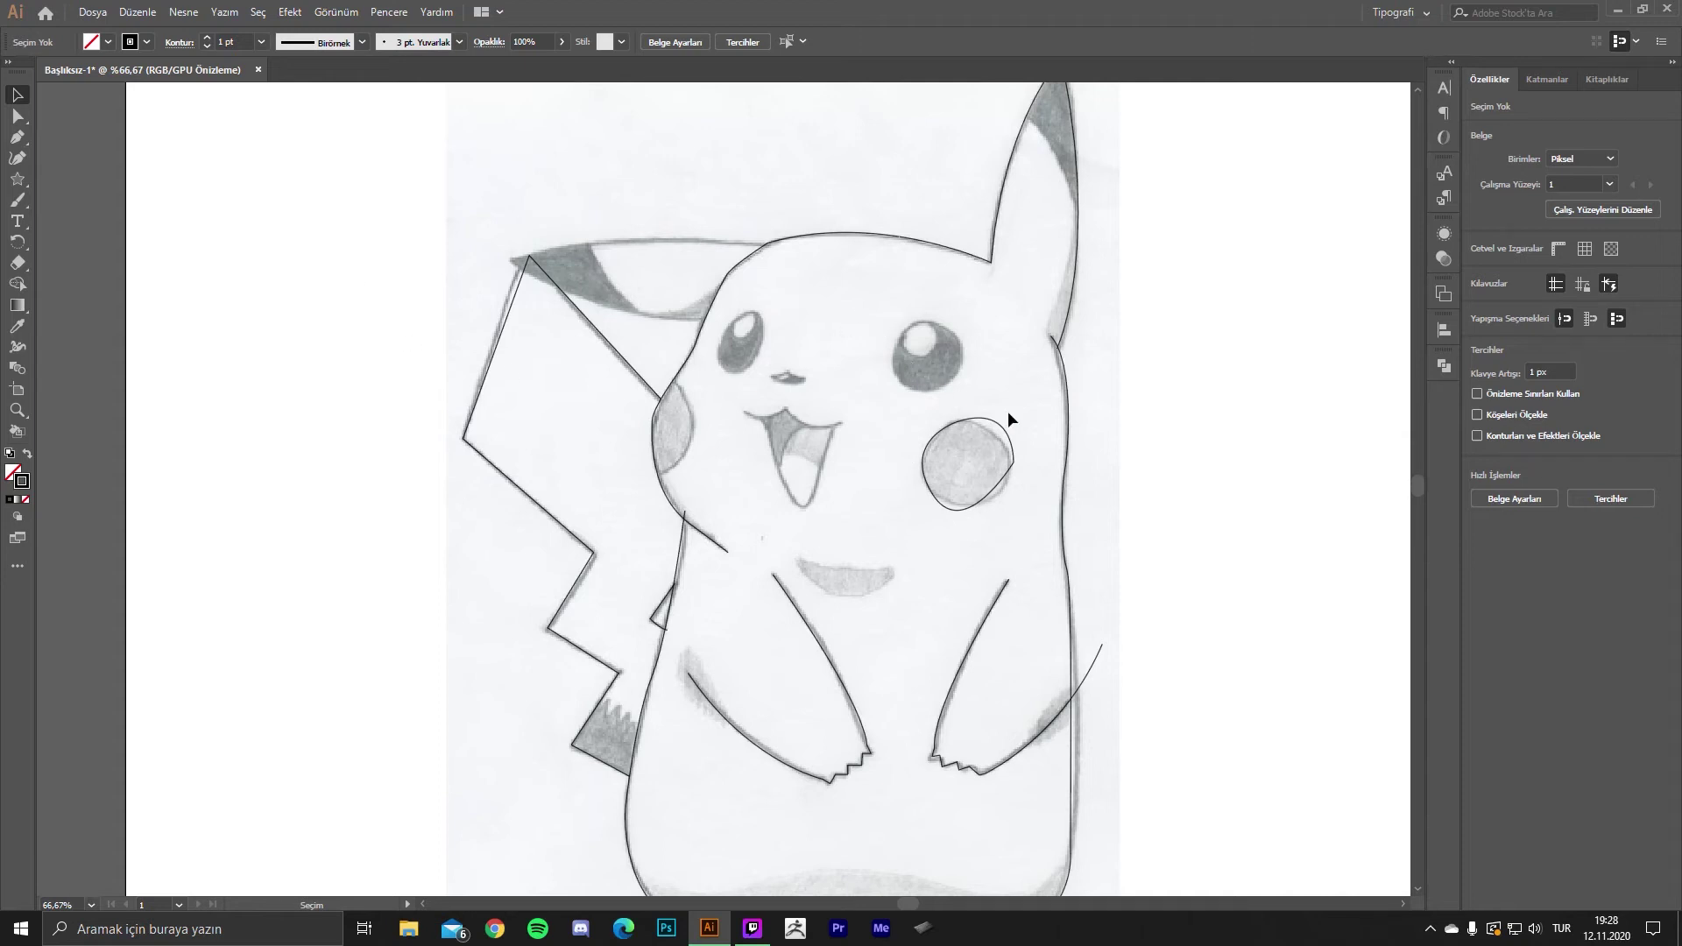
{"action": "scroll", "coordinate": [1008, 412], "scroll_direction": "up", "scroll_amount": 2}
{"action": "scroll", "coordinate": [1022, 468], "scroll_direction": "up", "scroll_amount": 3}
{"action": "left_click", "coordinate": [979, 435]}
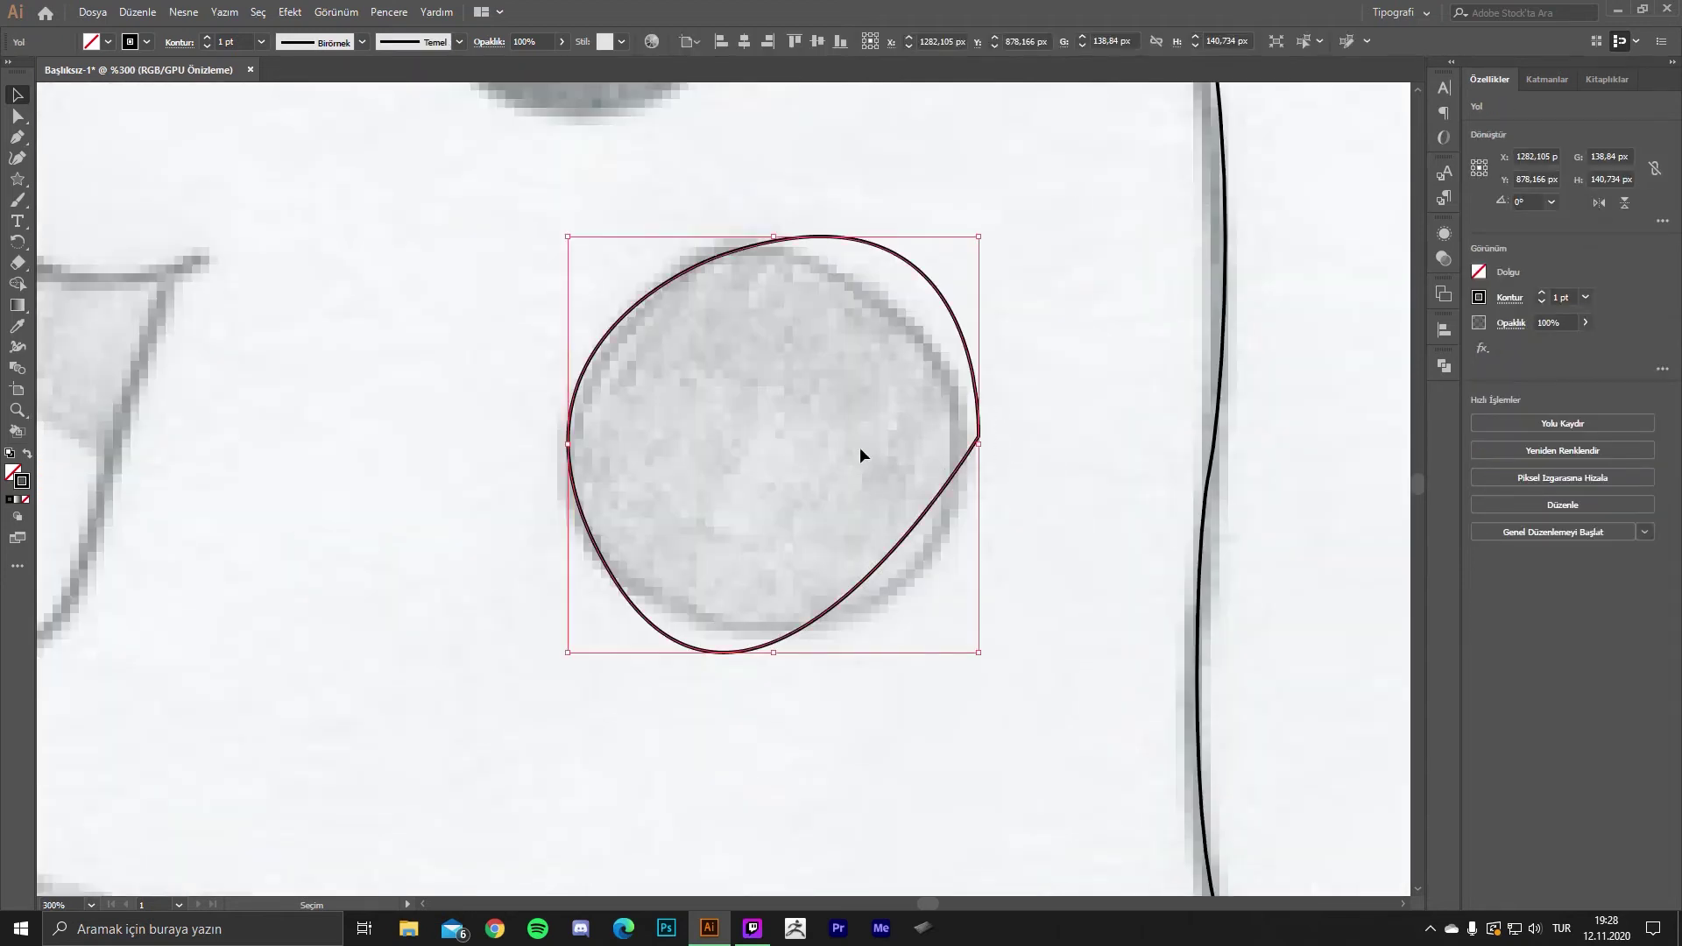
{"action": "key", "text": "a"}
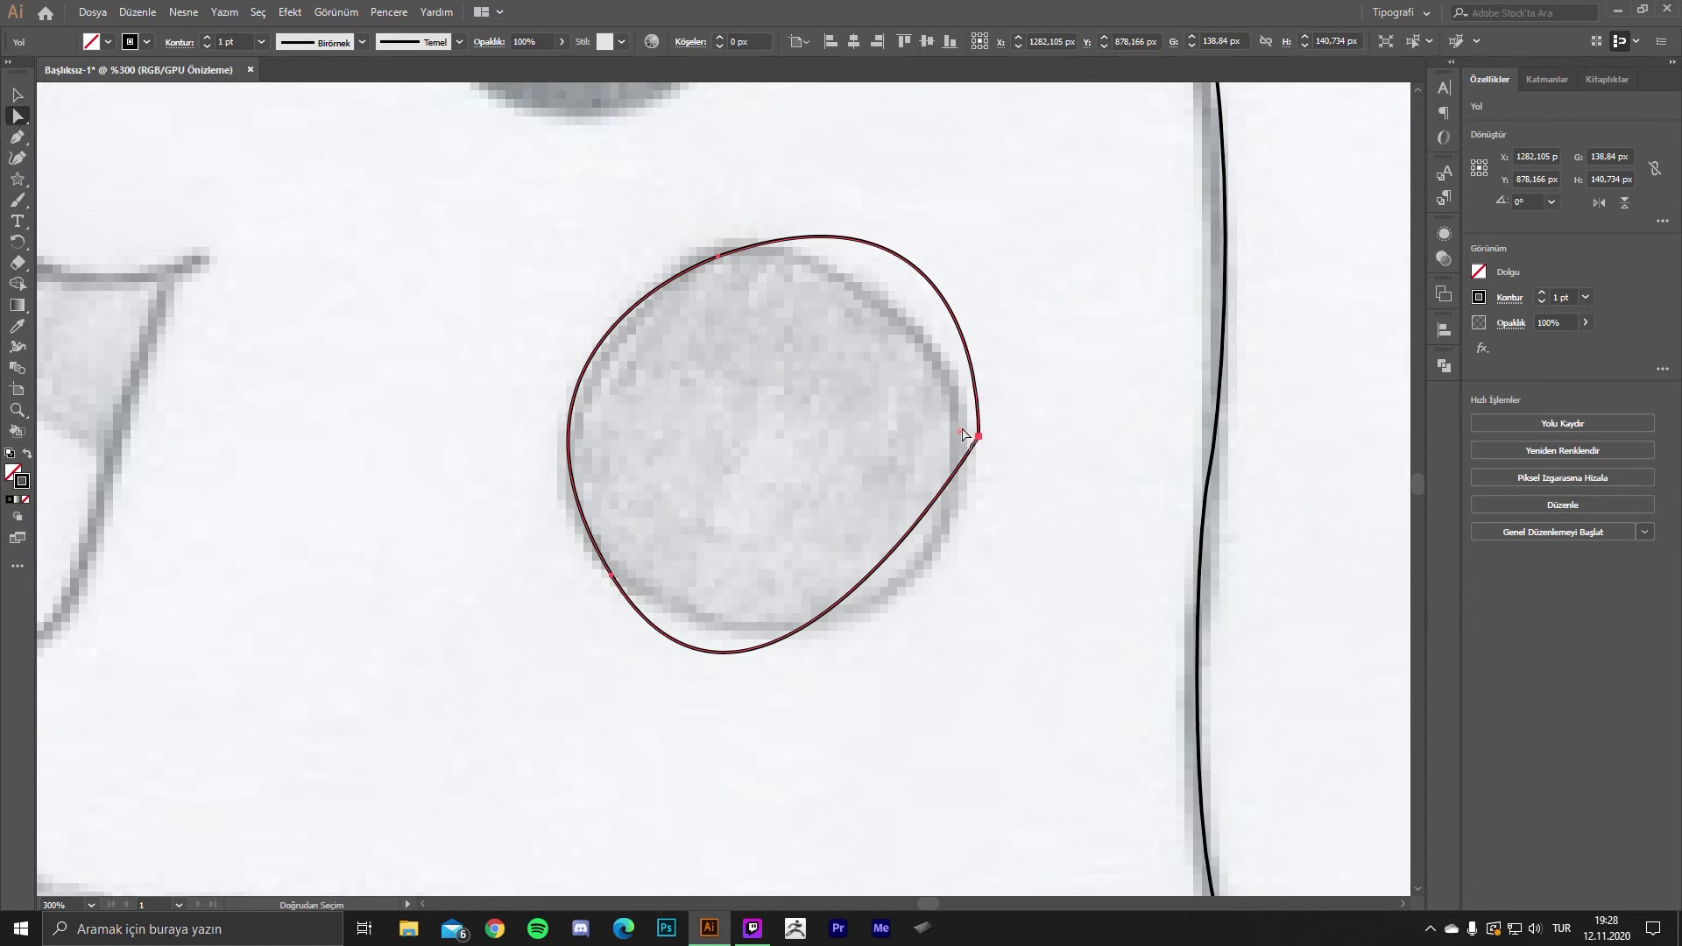
{"action": "scroll", "coordinate": [973, 438], "scroll_direction": "up", "scroll_amount": 3}
{"action": "scroll", "coordinate": [973, 438], "scroll_direction": "up", "scroll_amount": 2}
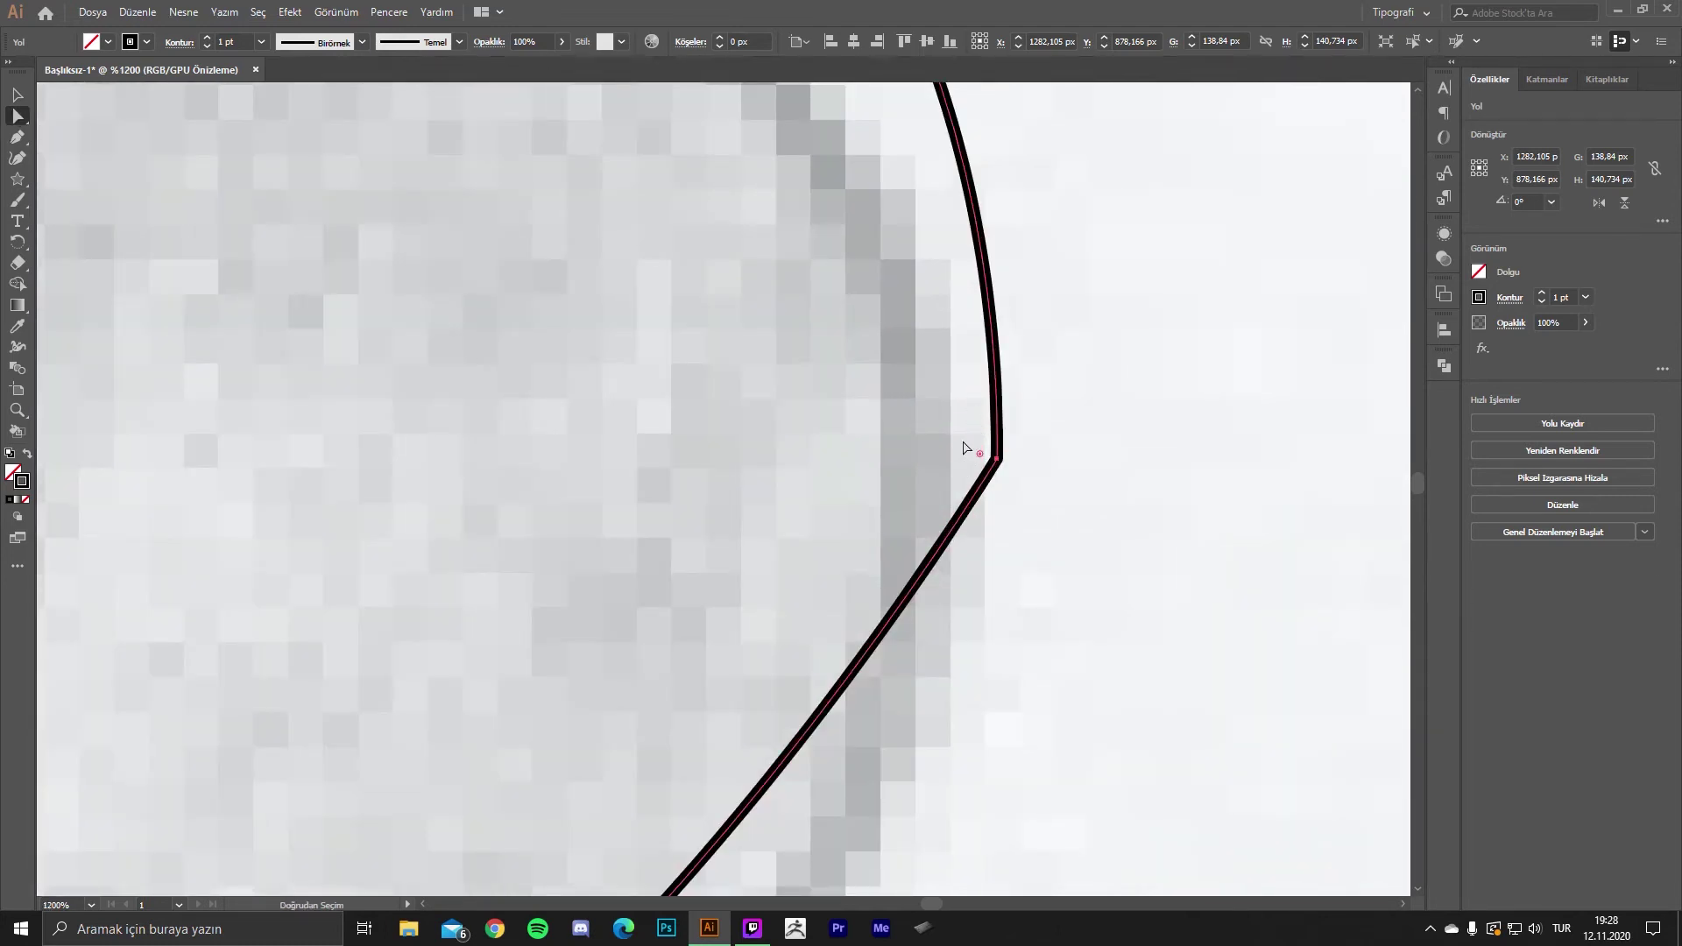
{"action": "scroll", "coordinate": [979, 426], "scroll_direction": "down", "scroll_amount": 3}
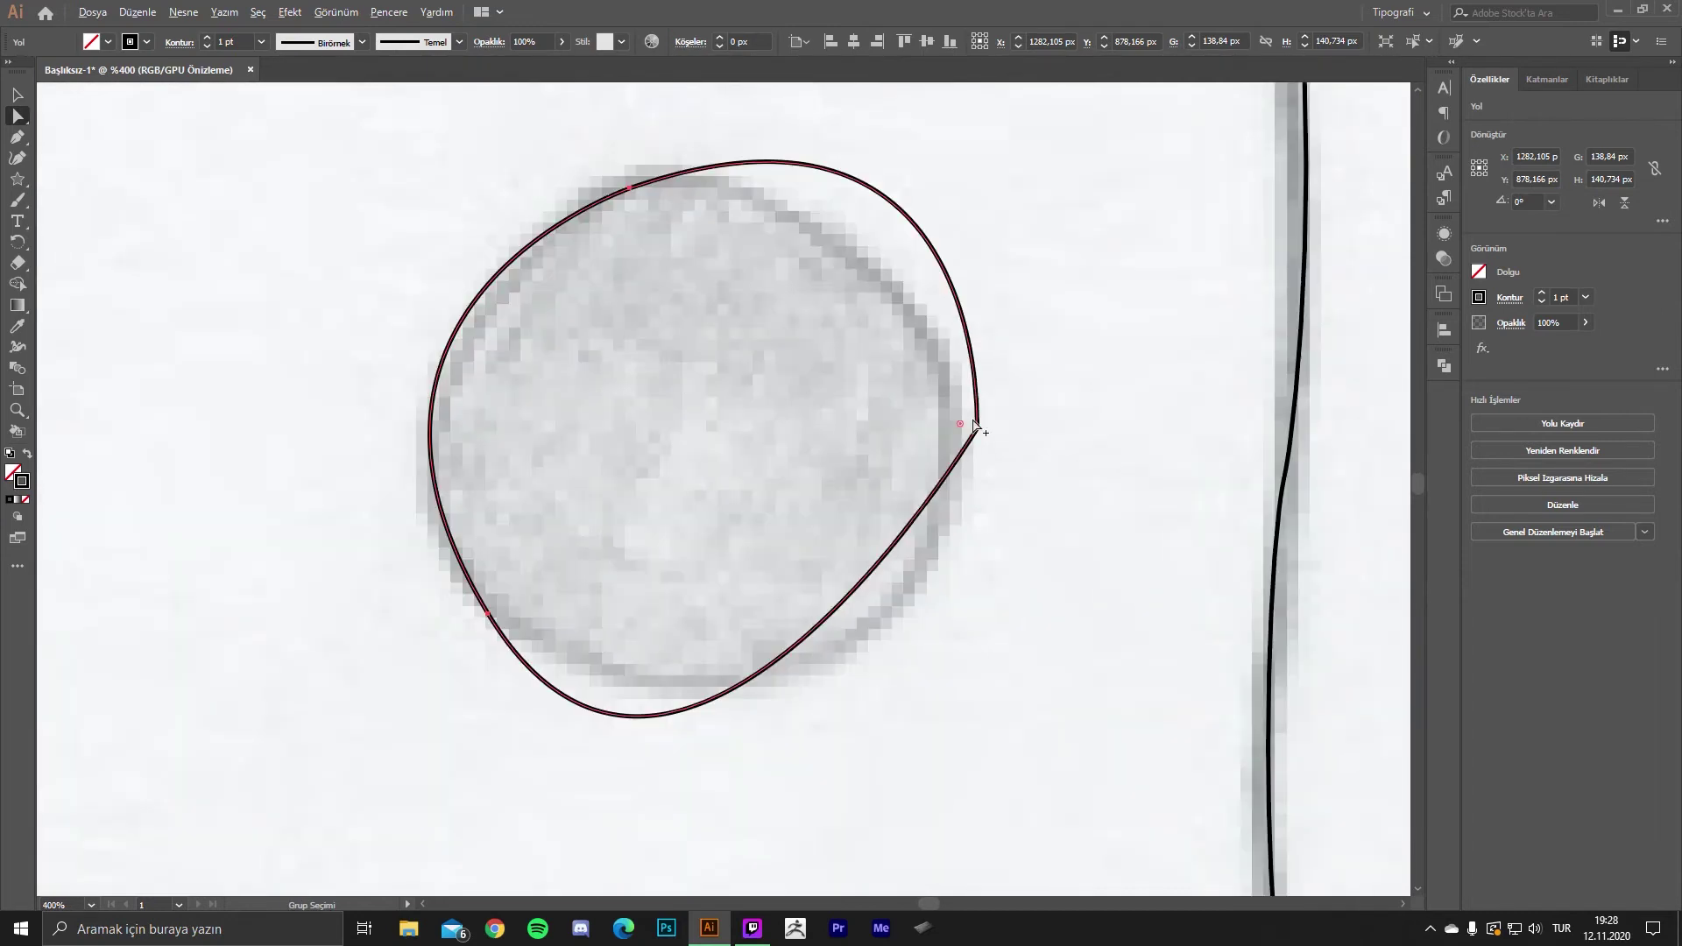
{"action": "left_click_drag", "start_coordinate": [962, 428], "coordinate": [584, 405]}
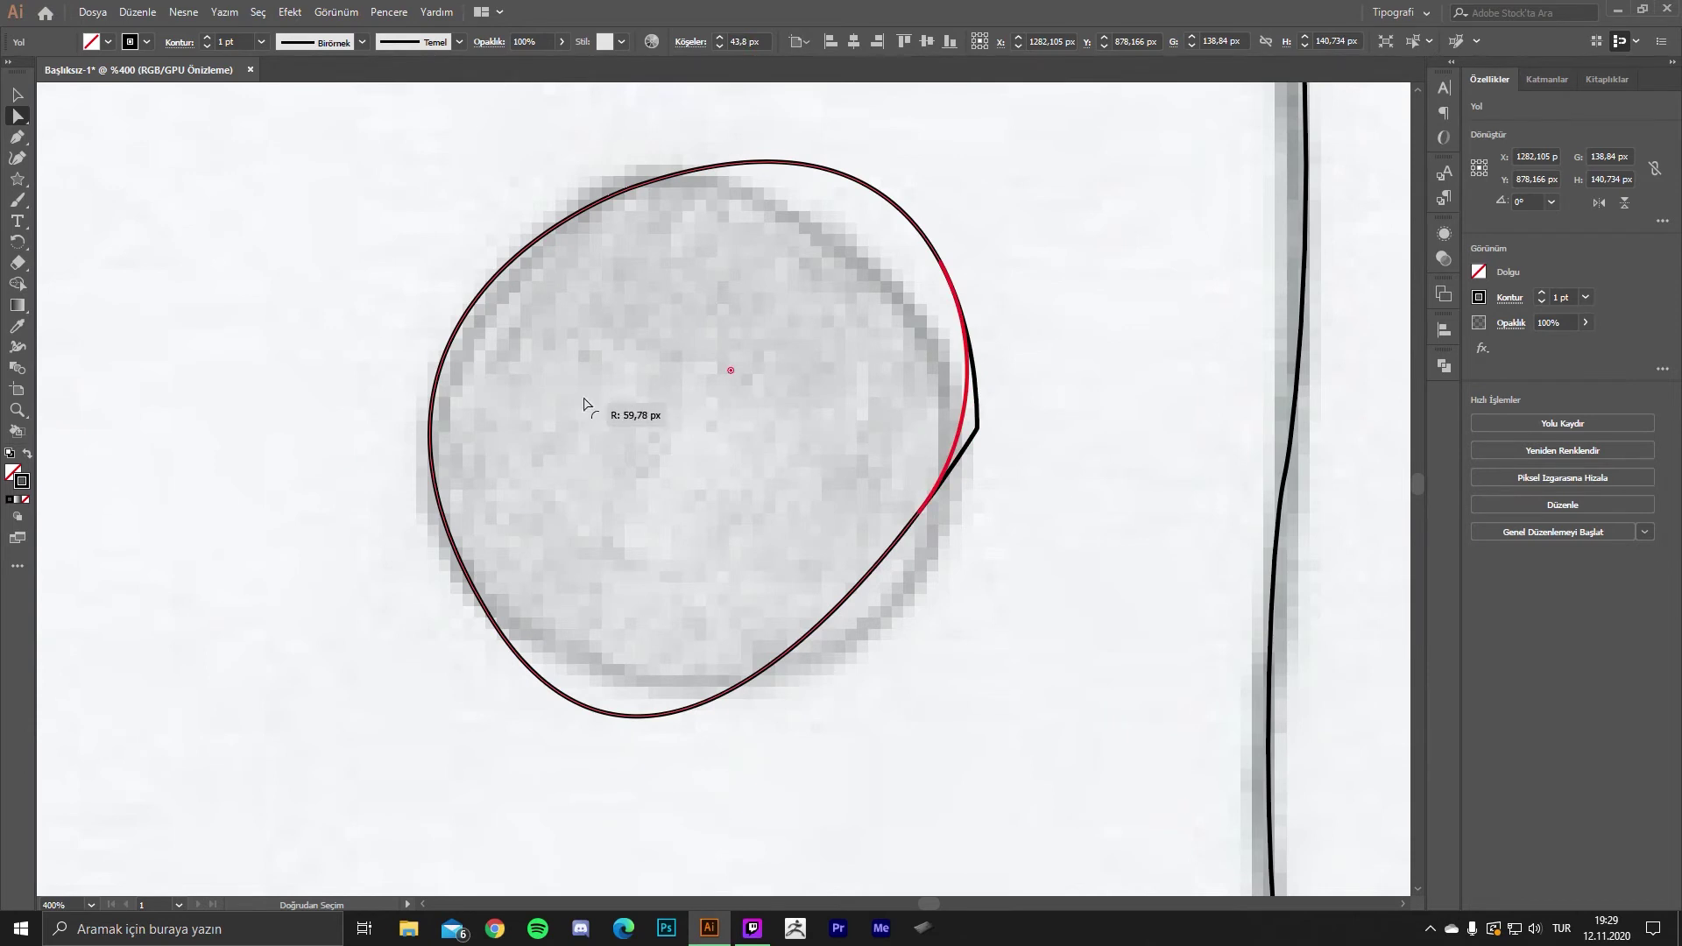
{"action": "key", "text": "v"}
{"action": "scroll", "coordinate": [1001, 380], "scroll_direction": "down", "scroll_amount": 1}
{"action": "left_click", "coordinate": [1001, 380]}
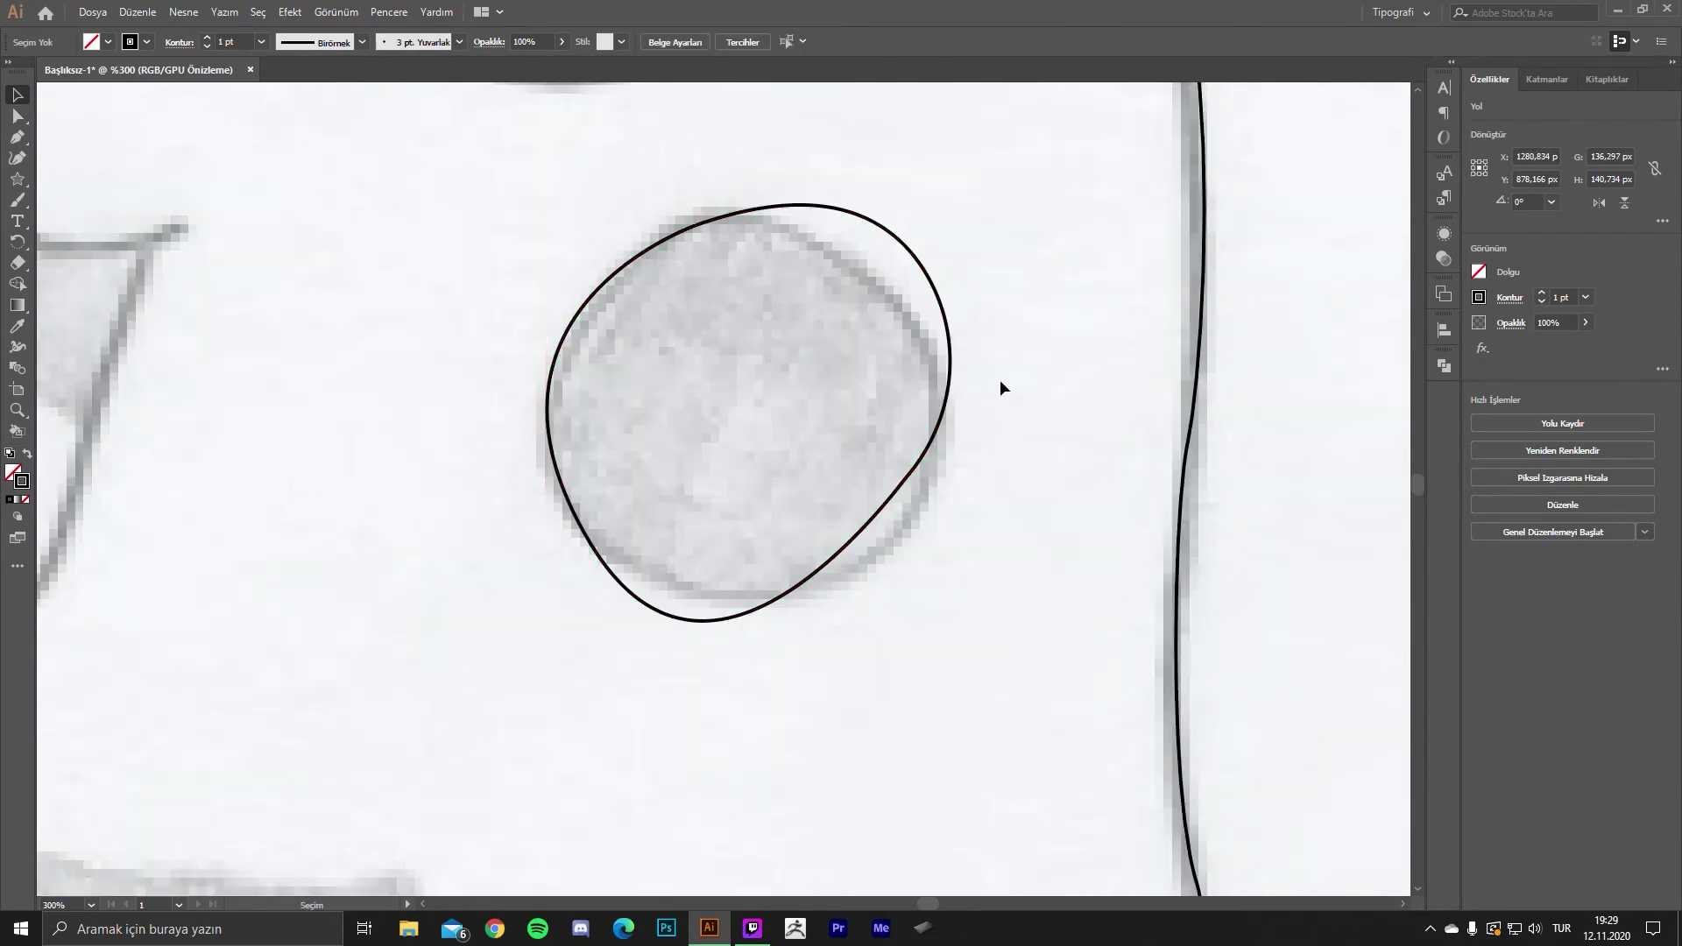
{"action": "scroll", "coordinate": [1000, 389], "scroll_direction": "down", "scroll_amount": 2}
{"action": "scroll", "coordinate": [969, 394], "scroll_direction": "up", "scroll_amount": 2}
{"action": "left_click", "coordinate": [838, 204]}
{"action": "left_click_drag", "start_coordinate": [984, 198], "coordinate": [929, 224]}
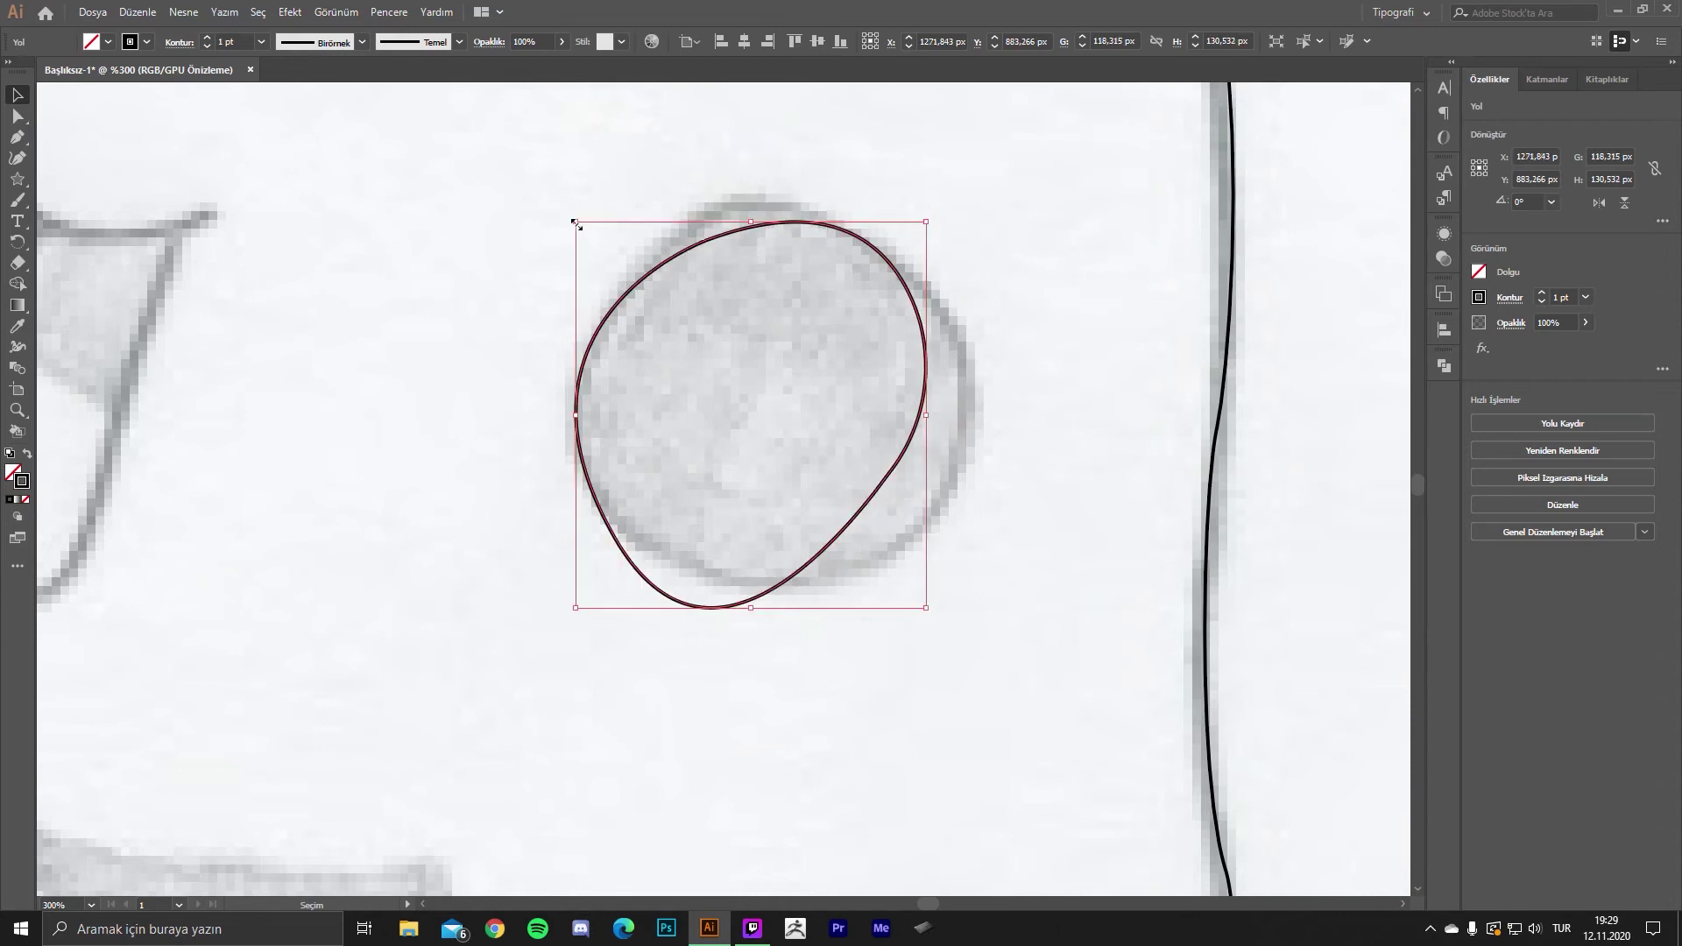
{"action": "left_click_drag", "start_coordinate": [576, 224], "coordinate": [577, 195]}
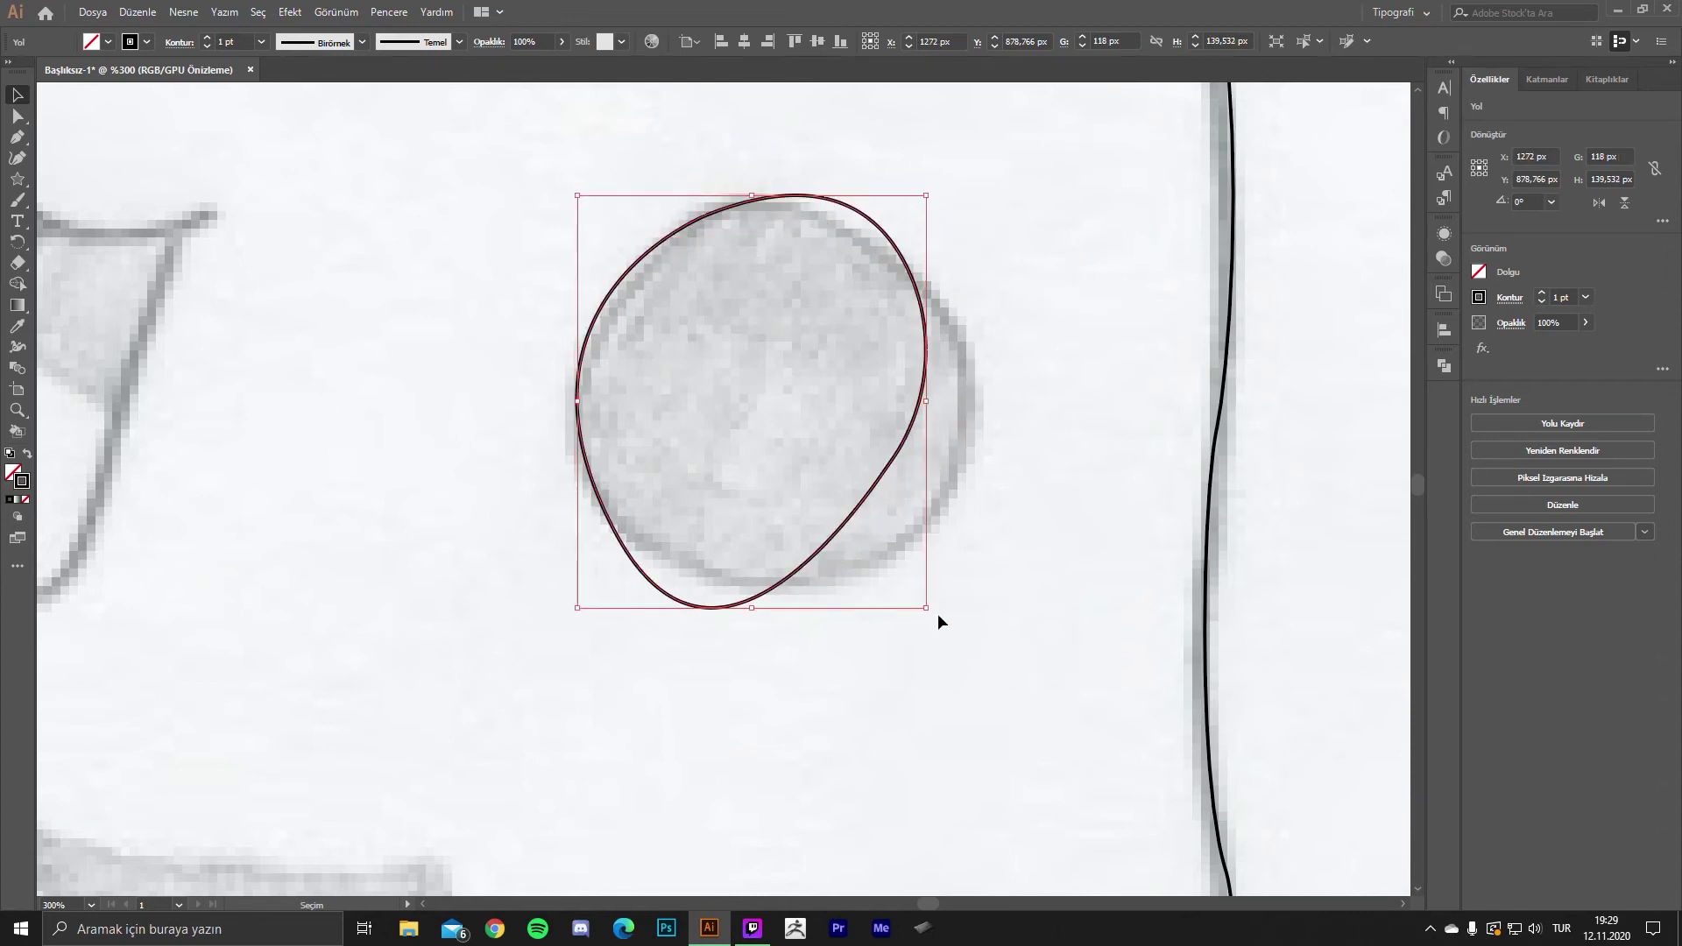
{"action": "left_click", "coordinate": [918, 601]}
{"action": "left_click", "coordinate": [865, 500]}
{"action": "left_click", "coordinate": [1036, 420]}
{"action": "scroll", "coordinate": [1002, 379], "scroll_direction": "down", "scroll_amount": 3}
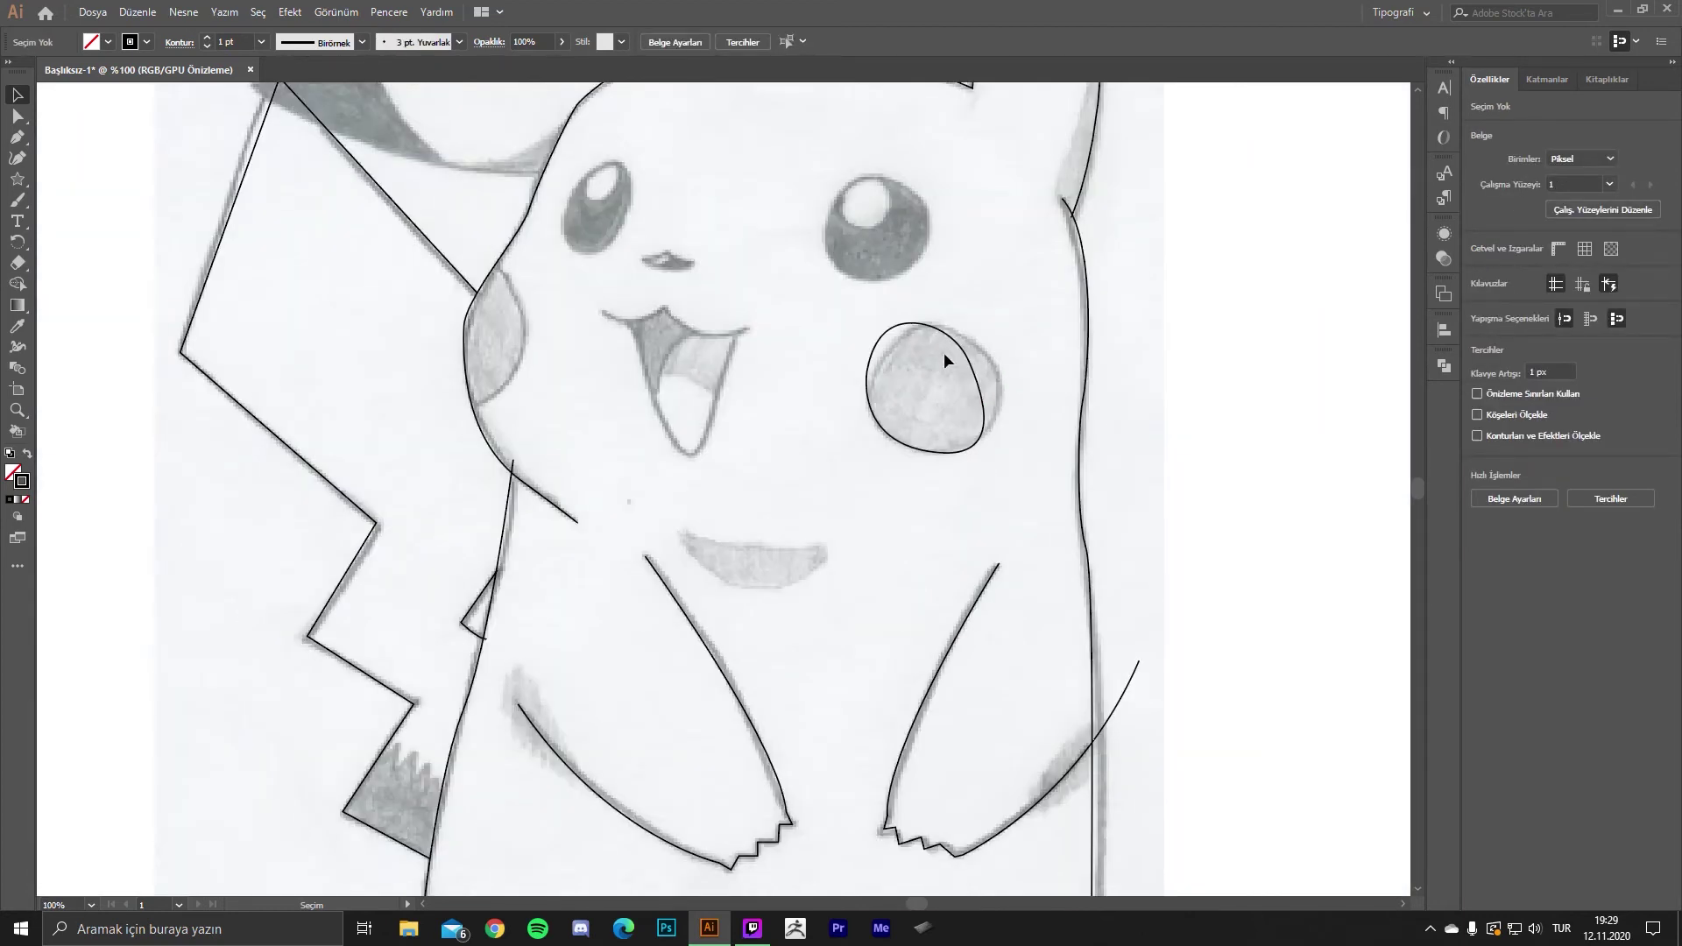
{"action": "left_click", "coordinate": [931, 329]}
{"action": "key", "text": "Delete"}
- Draw an ellipse over the right cheek and resize its edges to fit it
{"action": "mouse_move", "coordinate": [28, 187]}
{"action": "left_mouse_down"}
{"action": "mouse_move", "coordinate": [97, 255]}
{"action": "mouse_move", "coordinate": [95, 199]}
{"action": "left_mouse_up"}
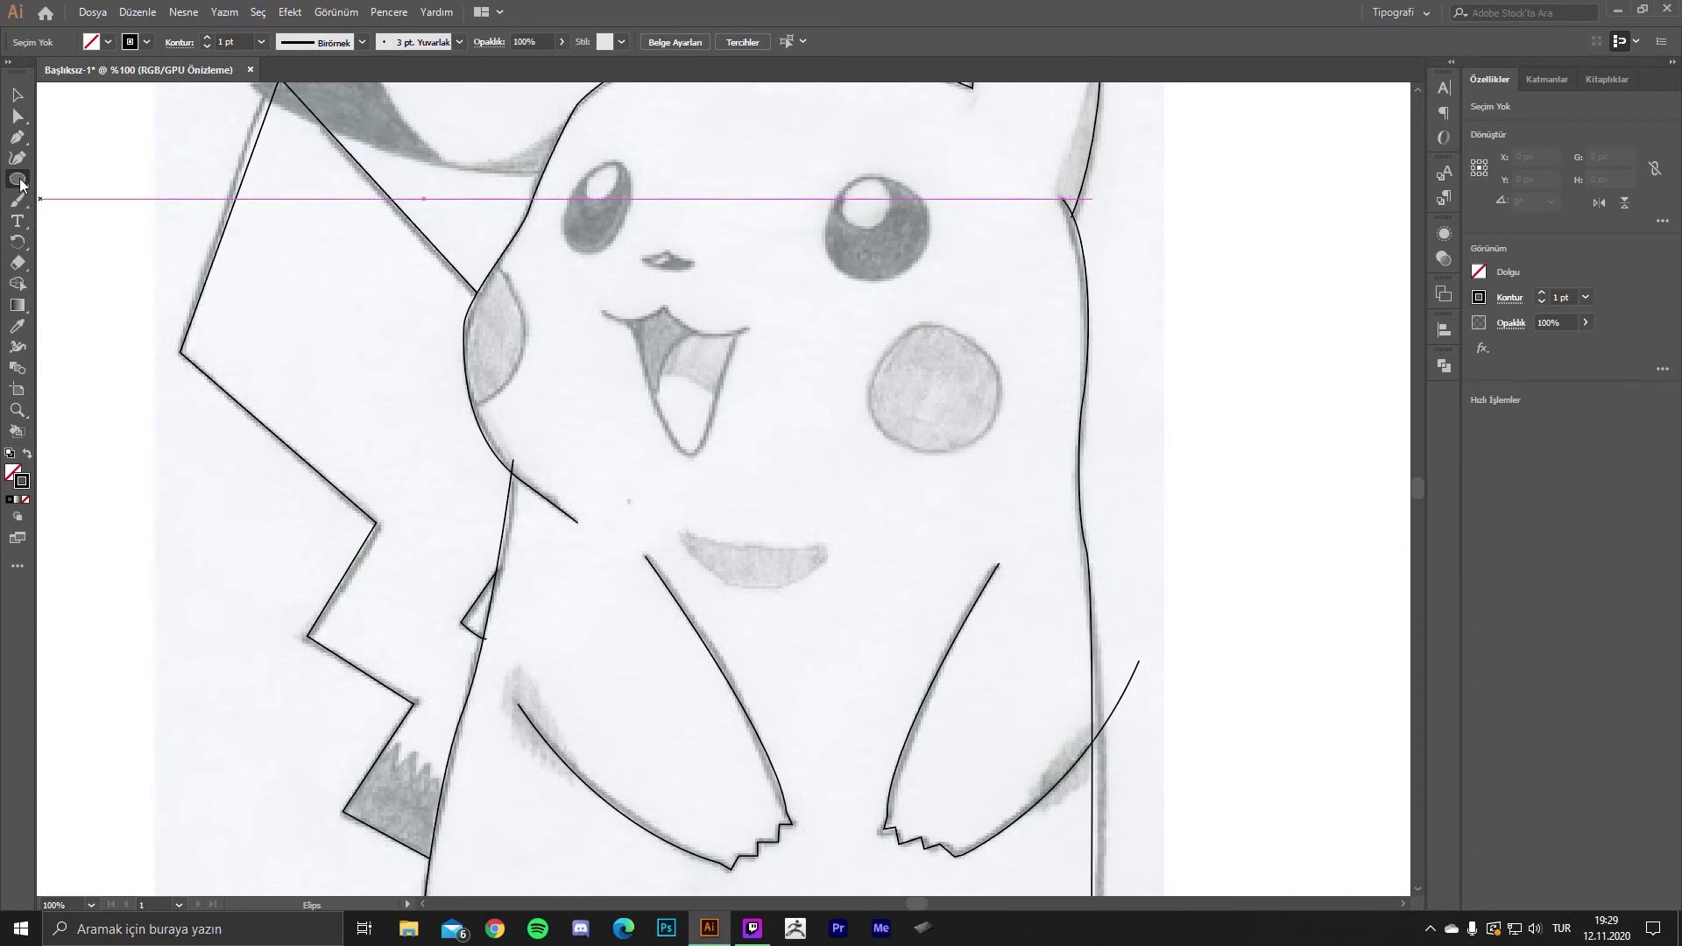
{"action": "scroll", "coordinate": [587, 330], "scroll_direction": "up", "scroll_amount": 2}
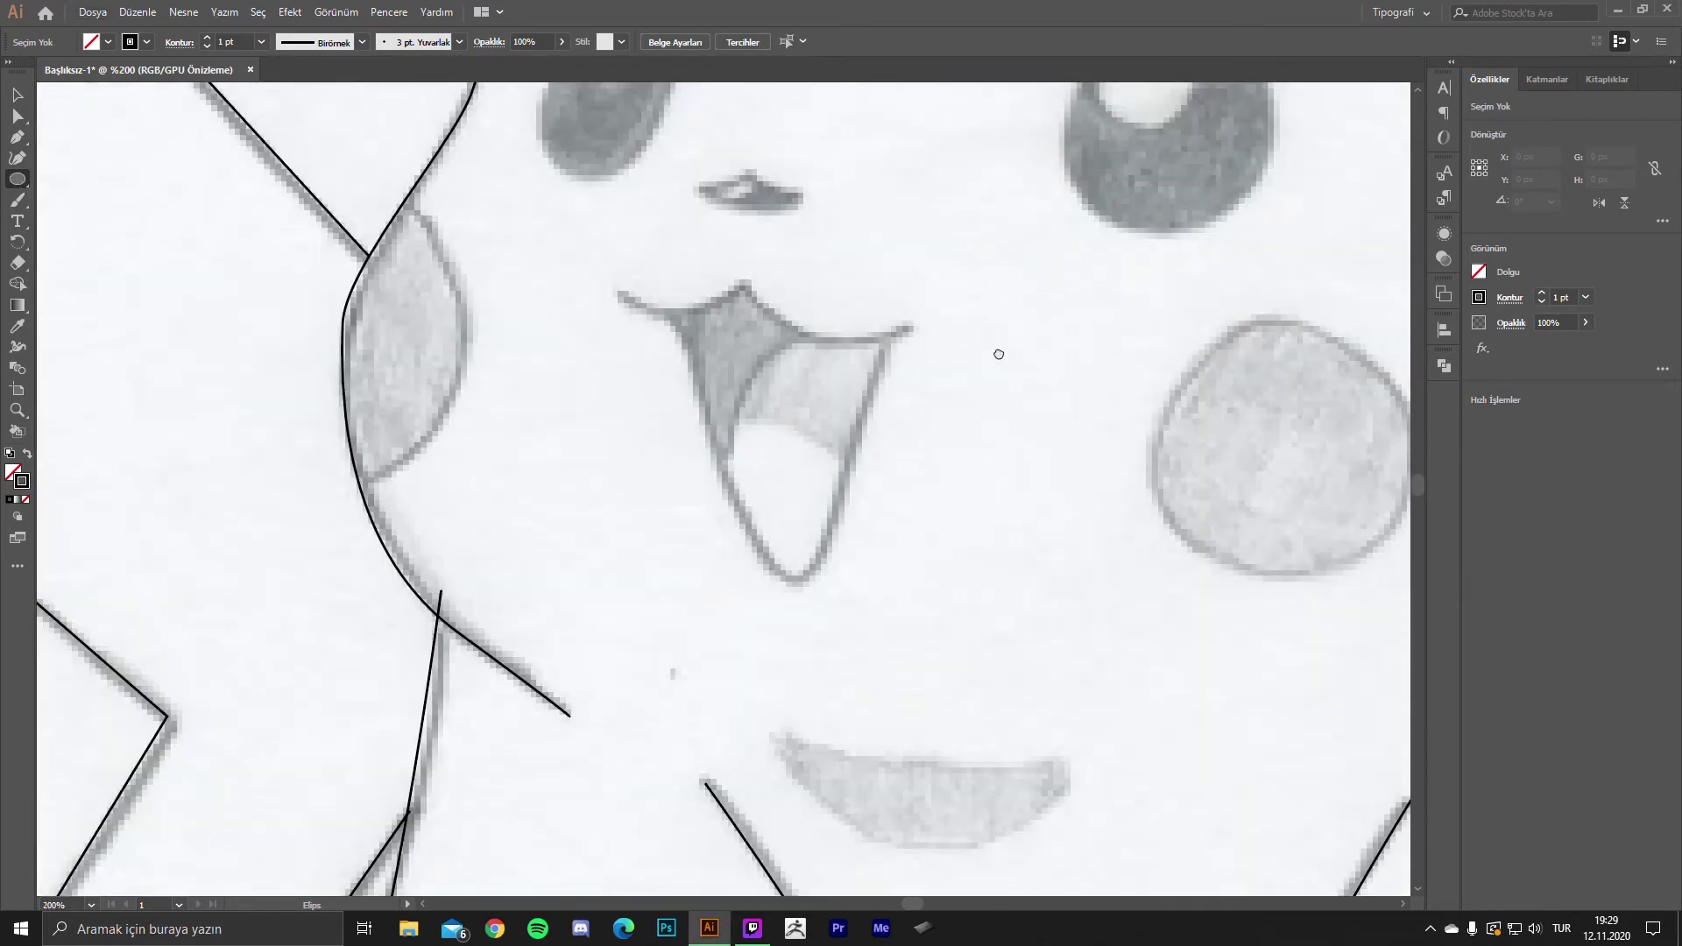
{"action": "scroll", "coordinate": [998, 354], "scroll_direction": "right", "scroll_amount": 3}
{"action": "left_click_drag", "start_coordinate": [894, 288], "coordinate": [1092, 508]}
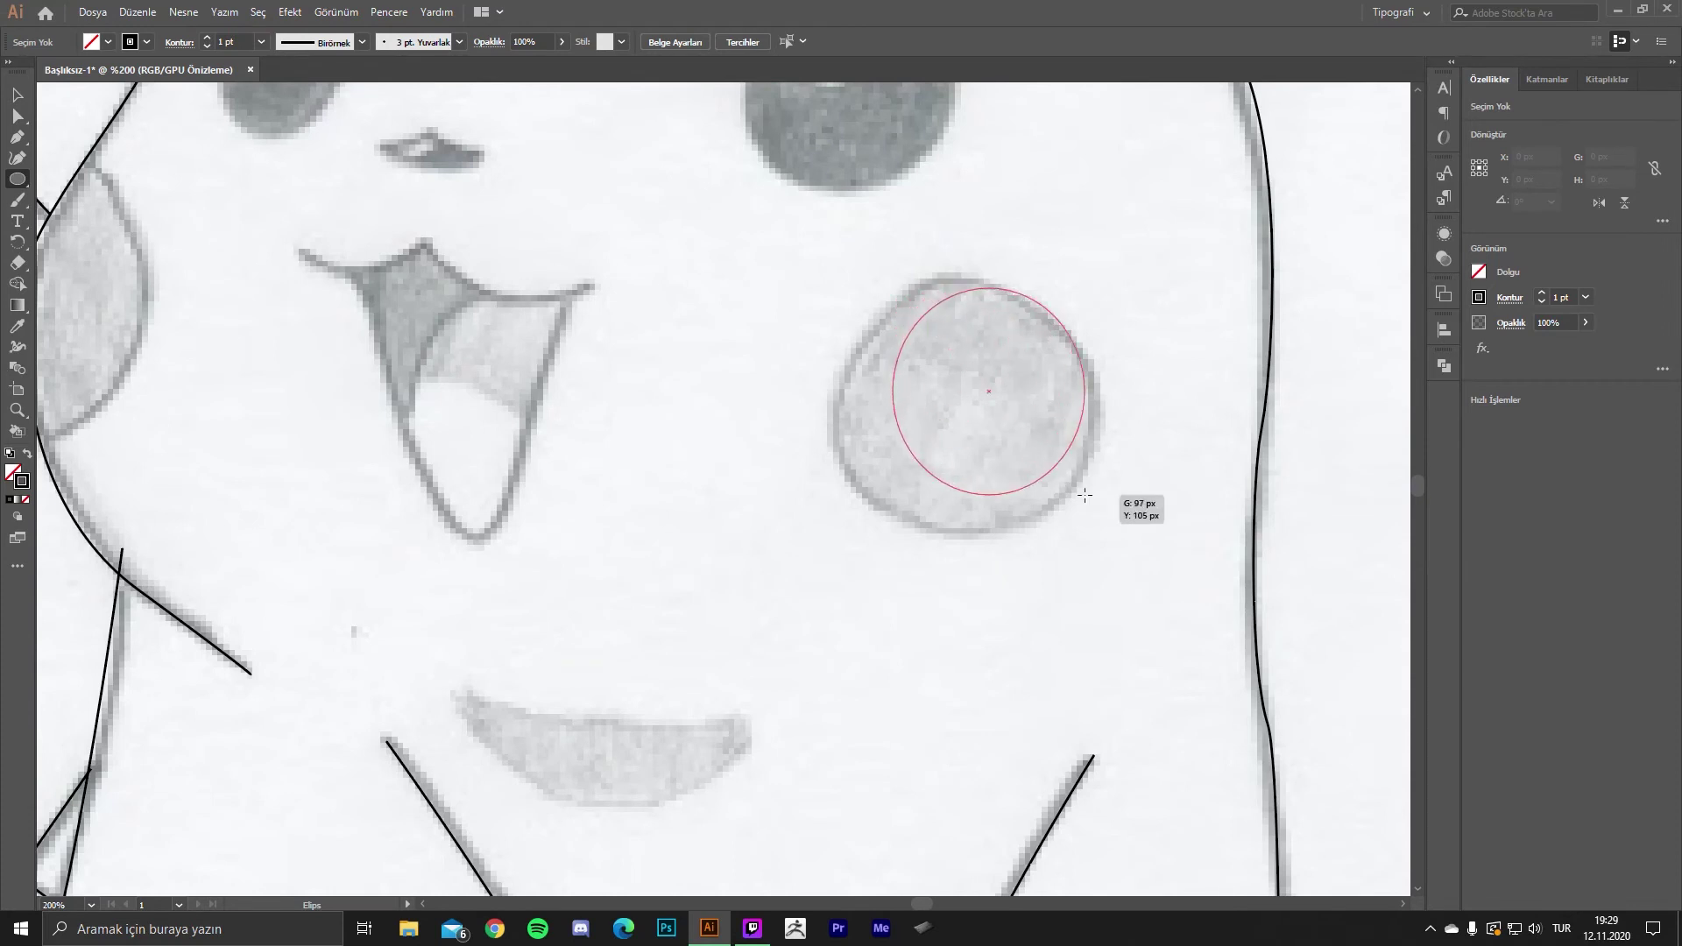
{"action": "key", "text": "v"}
{"action": "left_click_drag", "start_coordinate": [892, 400], "coordinate": [833, 399]}
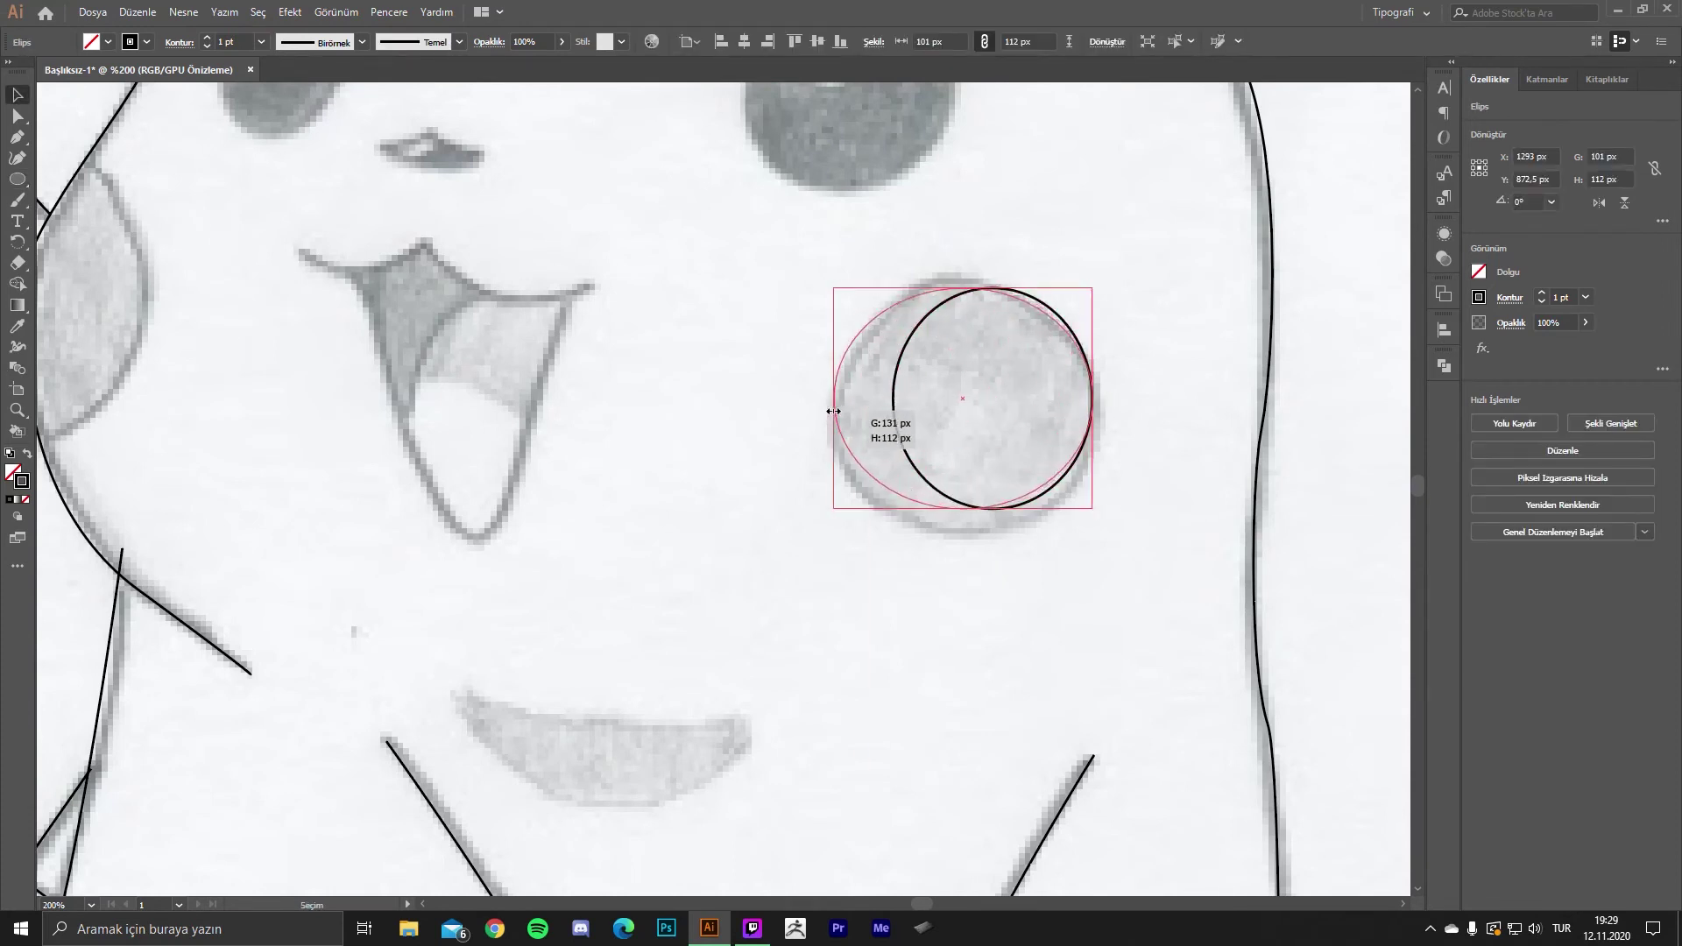
{"action": "left_click_drag", "start_coordinate": [967, 289], "coordinate": [966, 280]}
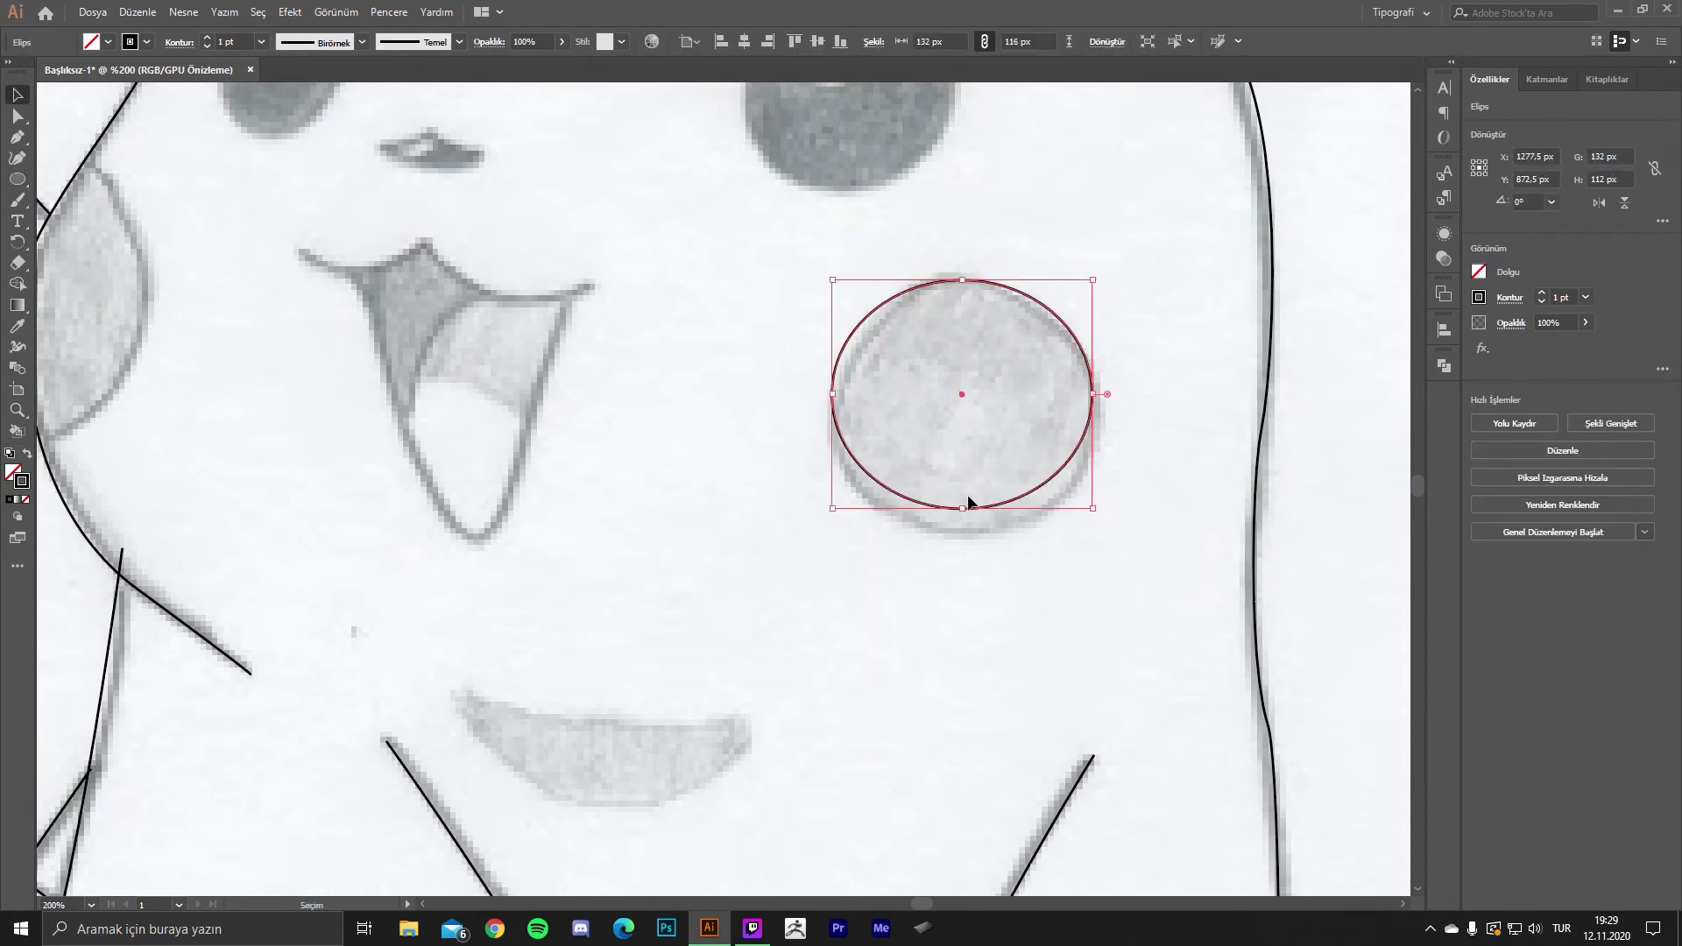
{"action": "mouse_move", "coordinate": [958, 507]}
{"action": "left_mouse_down"}
{"action": "mouse_move", "coordinate": [963, 526]}
{"action": "mouse_move", "coordinate": [890, 476]}
{"action": "left_mouse_up"}
{"action": "left_click", "coordinate": [1004, 576]}
{"action": "scroll", "coordinate": [1004, 576], "scroll_direction": "down", "scroll_amount": 2}
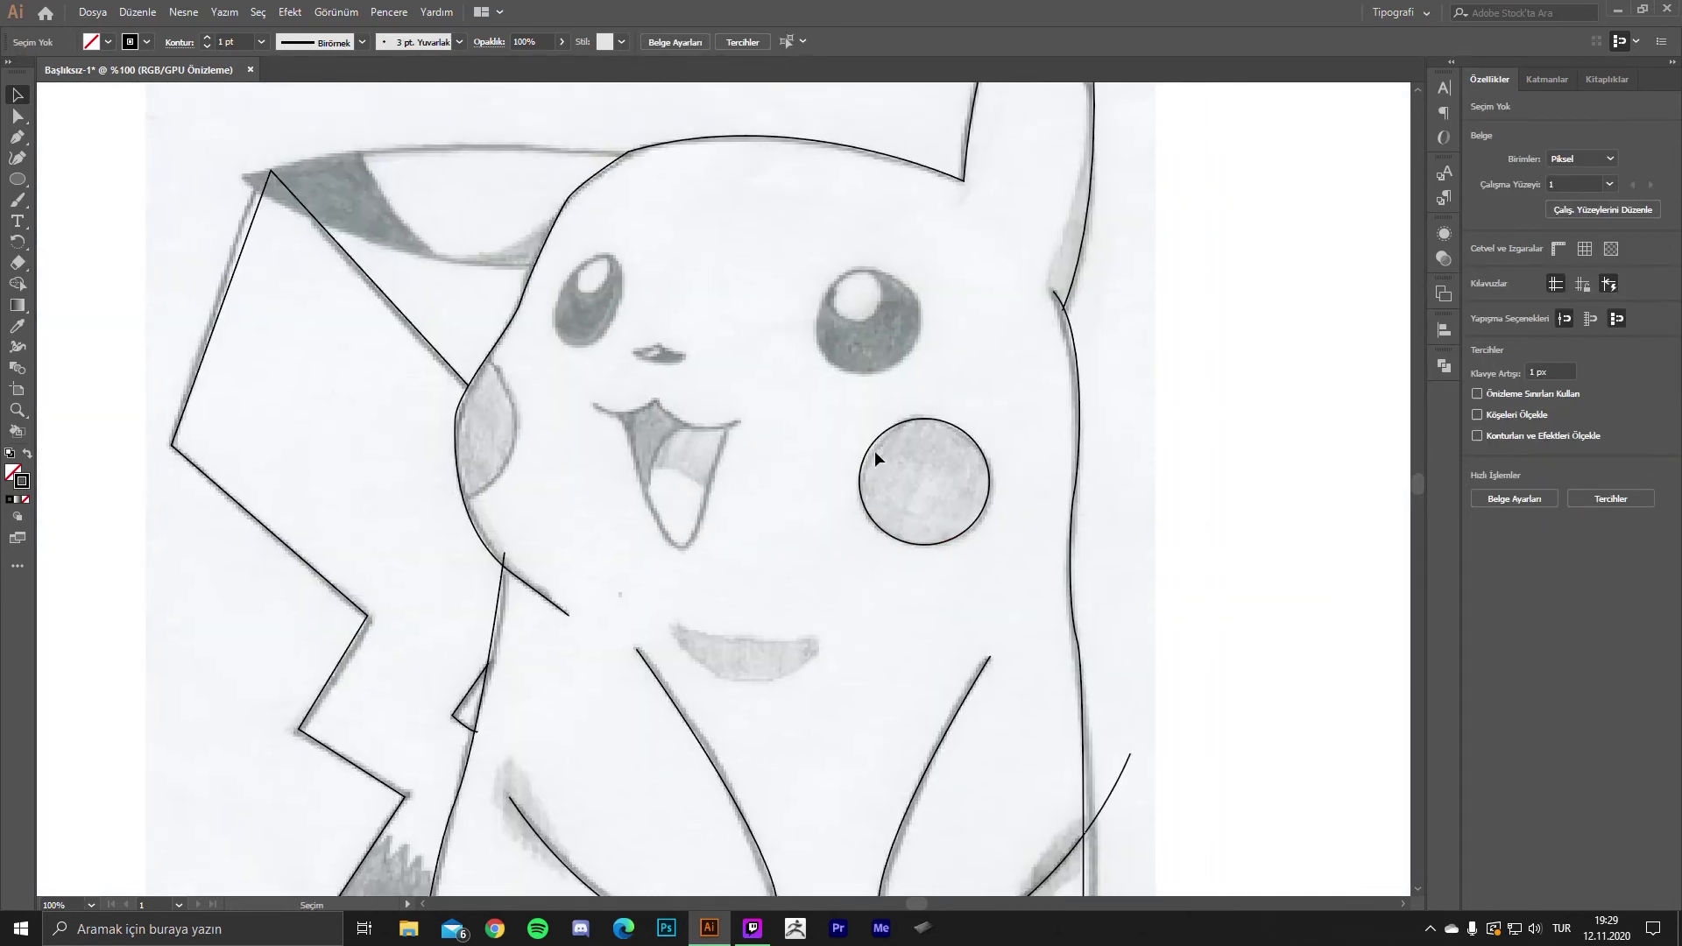
- Copy the cheek circle to the left cheek and stretch it taller to 132 x 141 px
{"action": "left_click", "coordinate": [921, 478]}
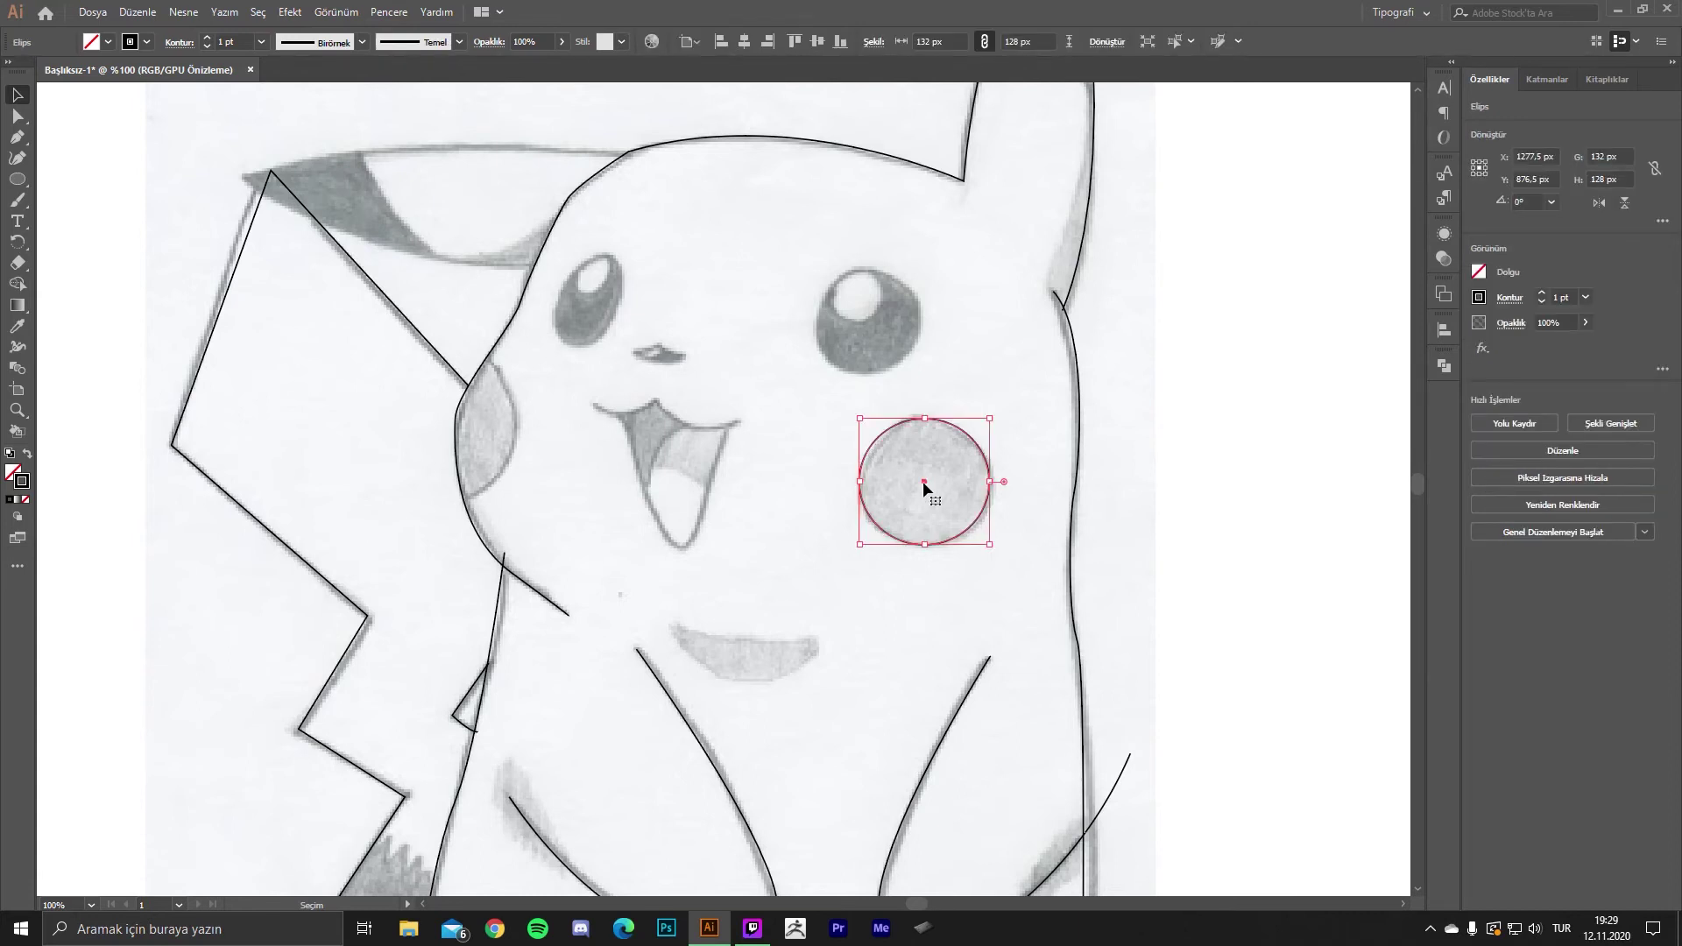
{"action": "left_click_drag", "start_coordinate": [925, 487], "coordinate": [456, 429]}
{"action": "key", "text": "ctrl+plus"}
{"action": "key", "text": "ctrl+plus"}
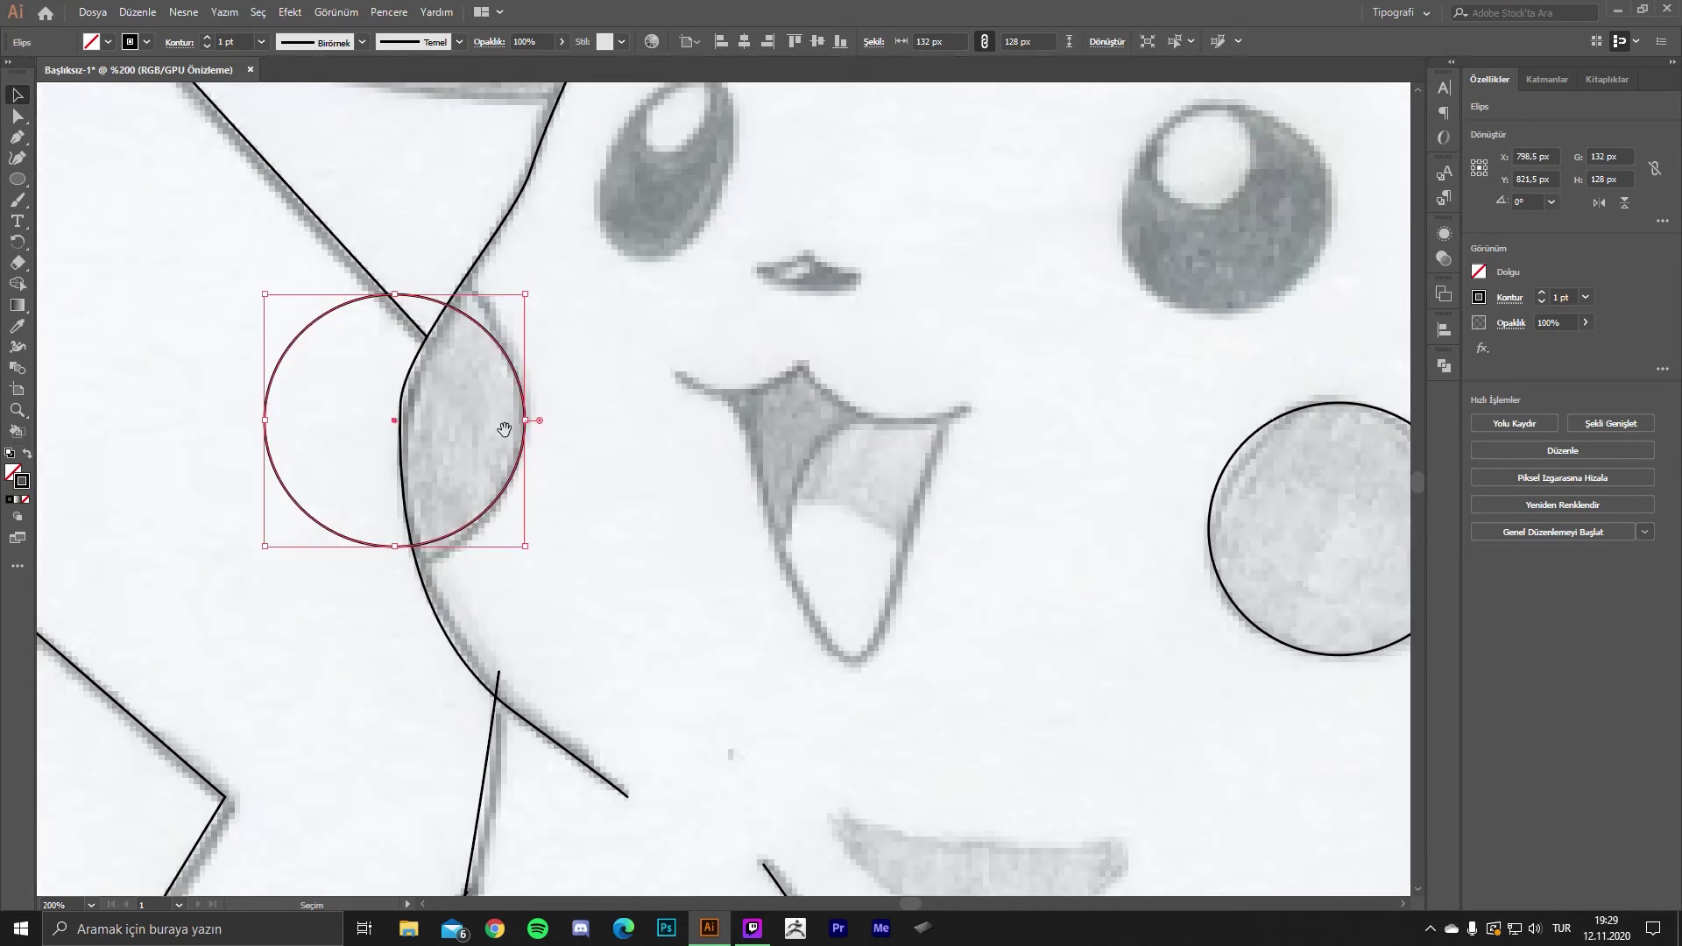
{"action": "left_click_drag", "start_coordinate": [668, 423], "coordinate": [668, 398]}
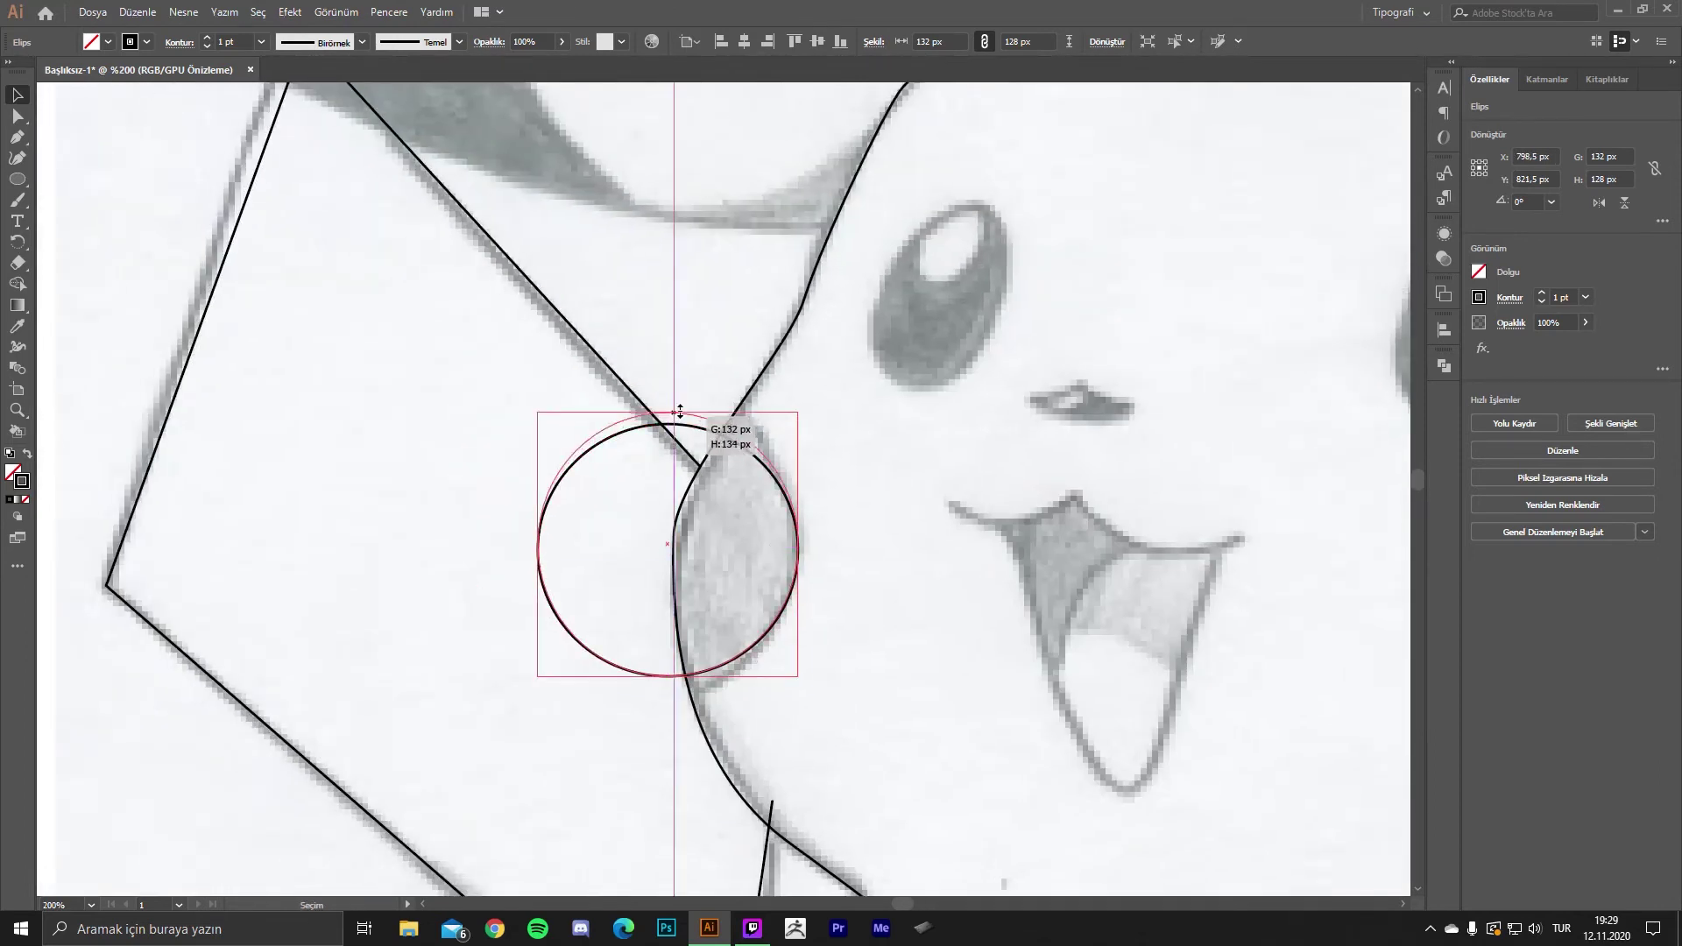
{"action": "scroll", "coordinate": [696, 522], "scroll_direction": "down", "scroll_amount": 3}
{"action": "left_click_drag", "start_coordinate": [671, 584], "coordinate": [671, 601]}
{"action": "left_click_drag", "start_coordinate": [882, 566], "coordinate": [794, 548]}
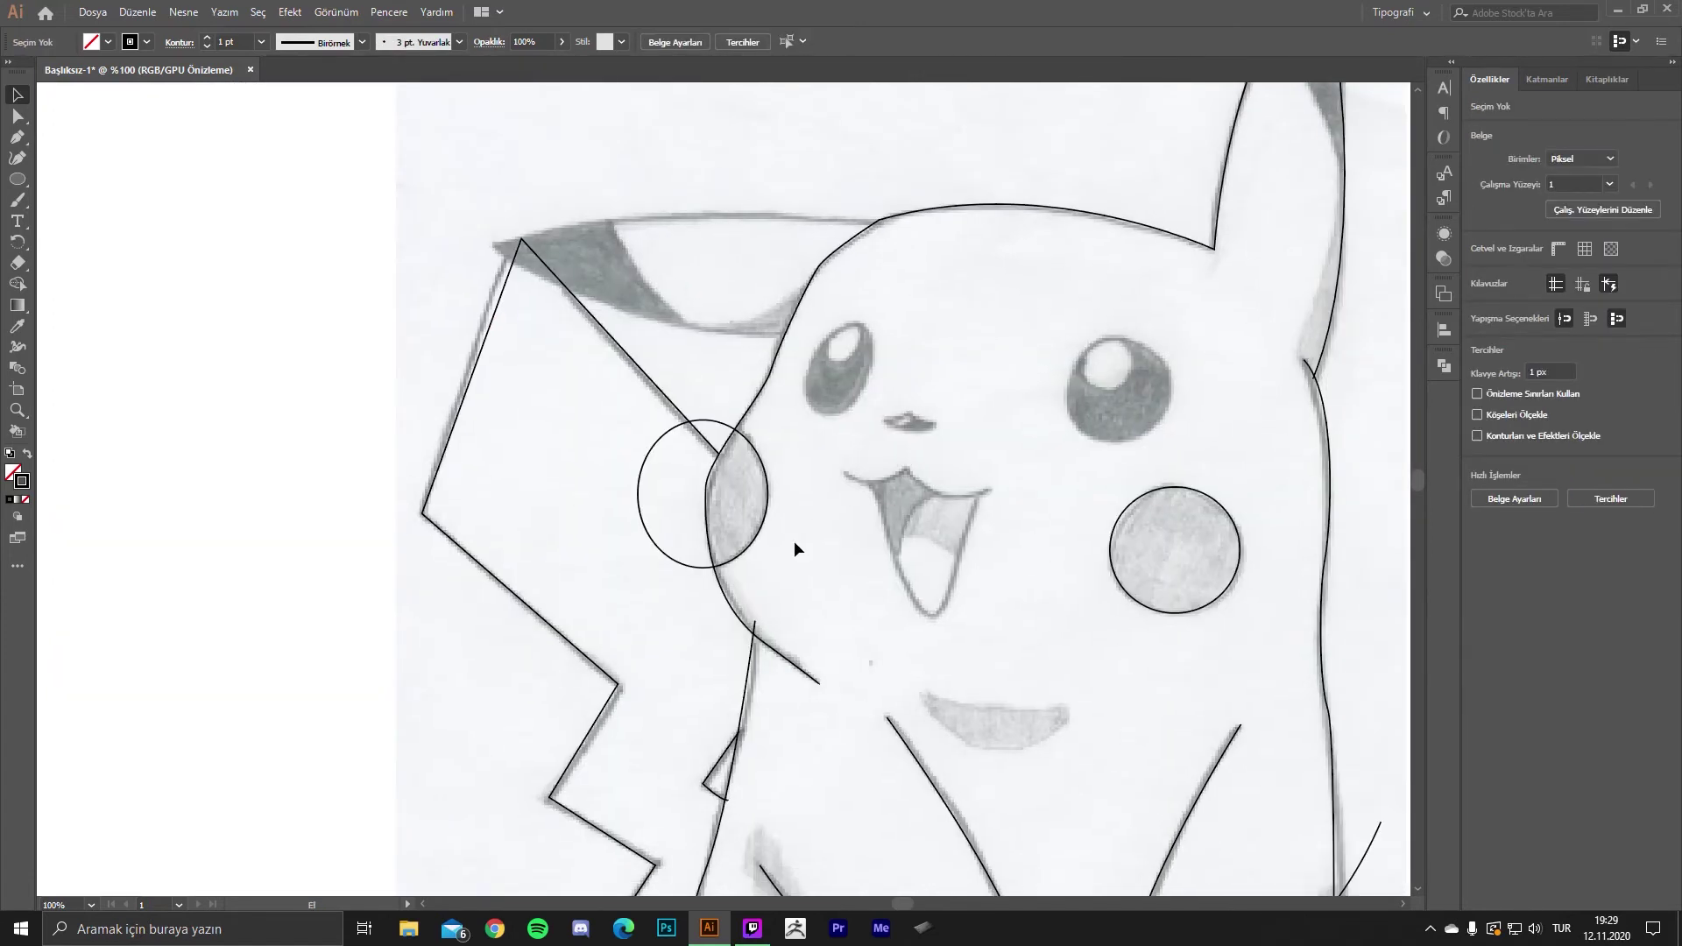
{"action": "left_click_drag", "start_coordinate": [848, 482], "coordinate": [734, 423]}
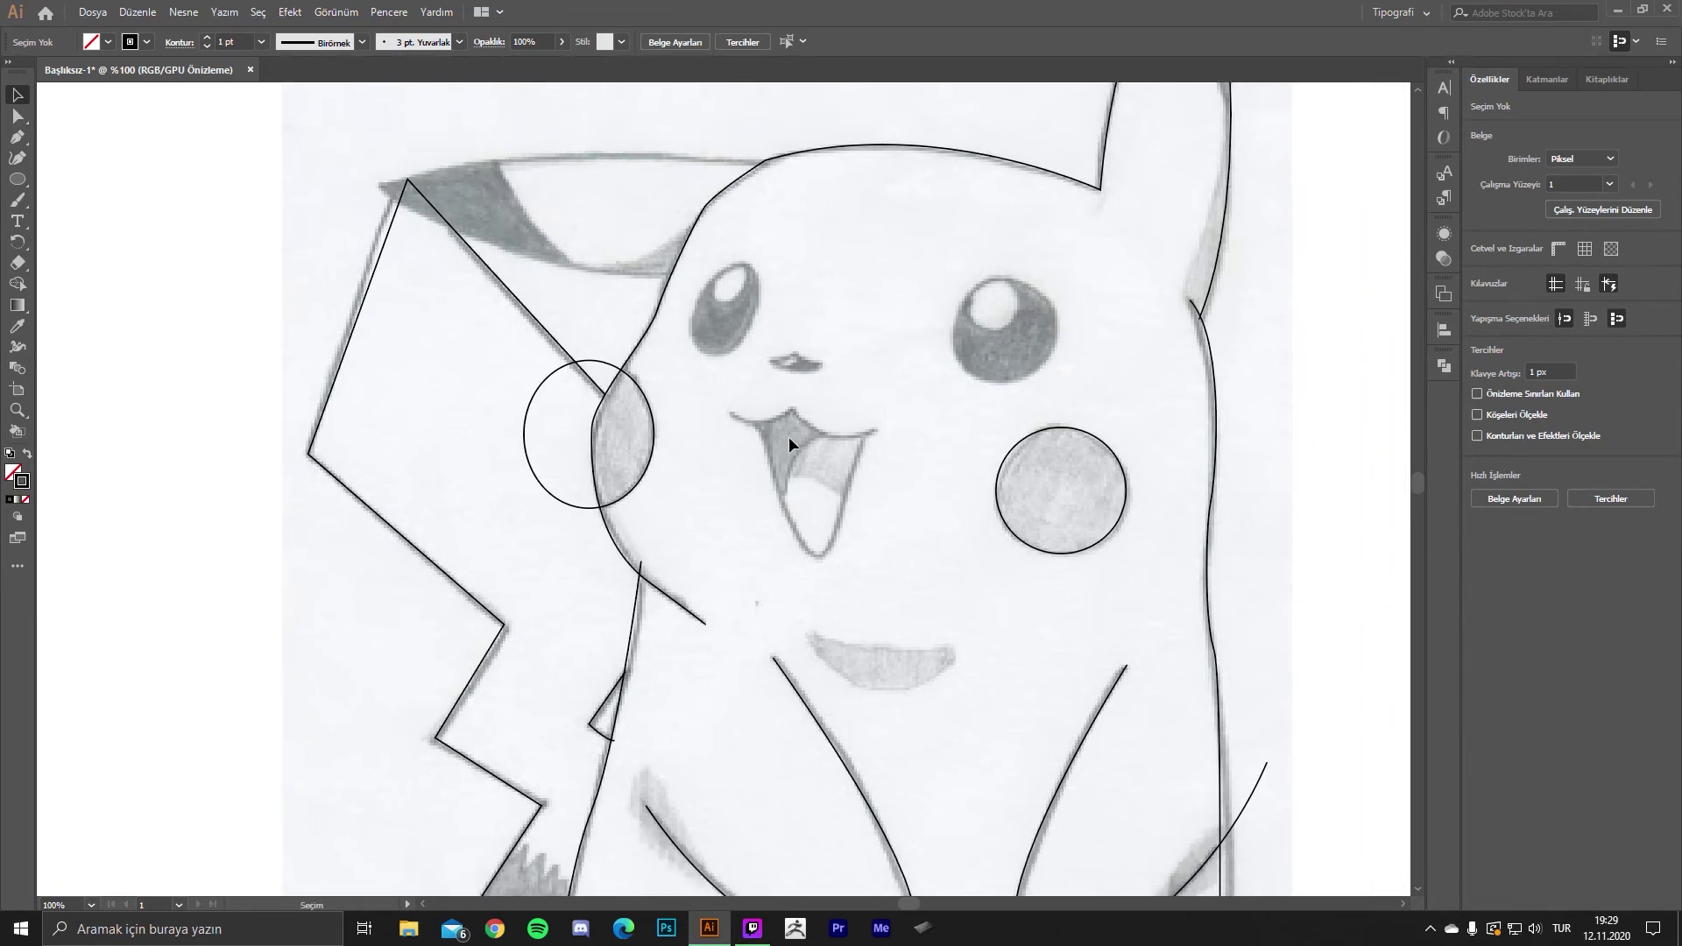
- Duplicate the left cheek circle onto the left eye, narrowing, shortening and tilting it
{"action": "key", "text": "ctrl+plus"}
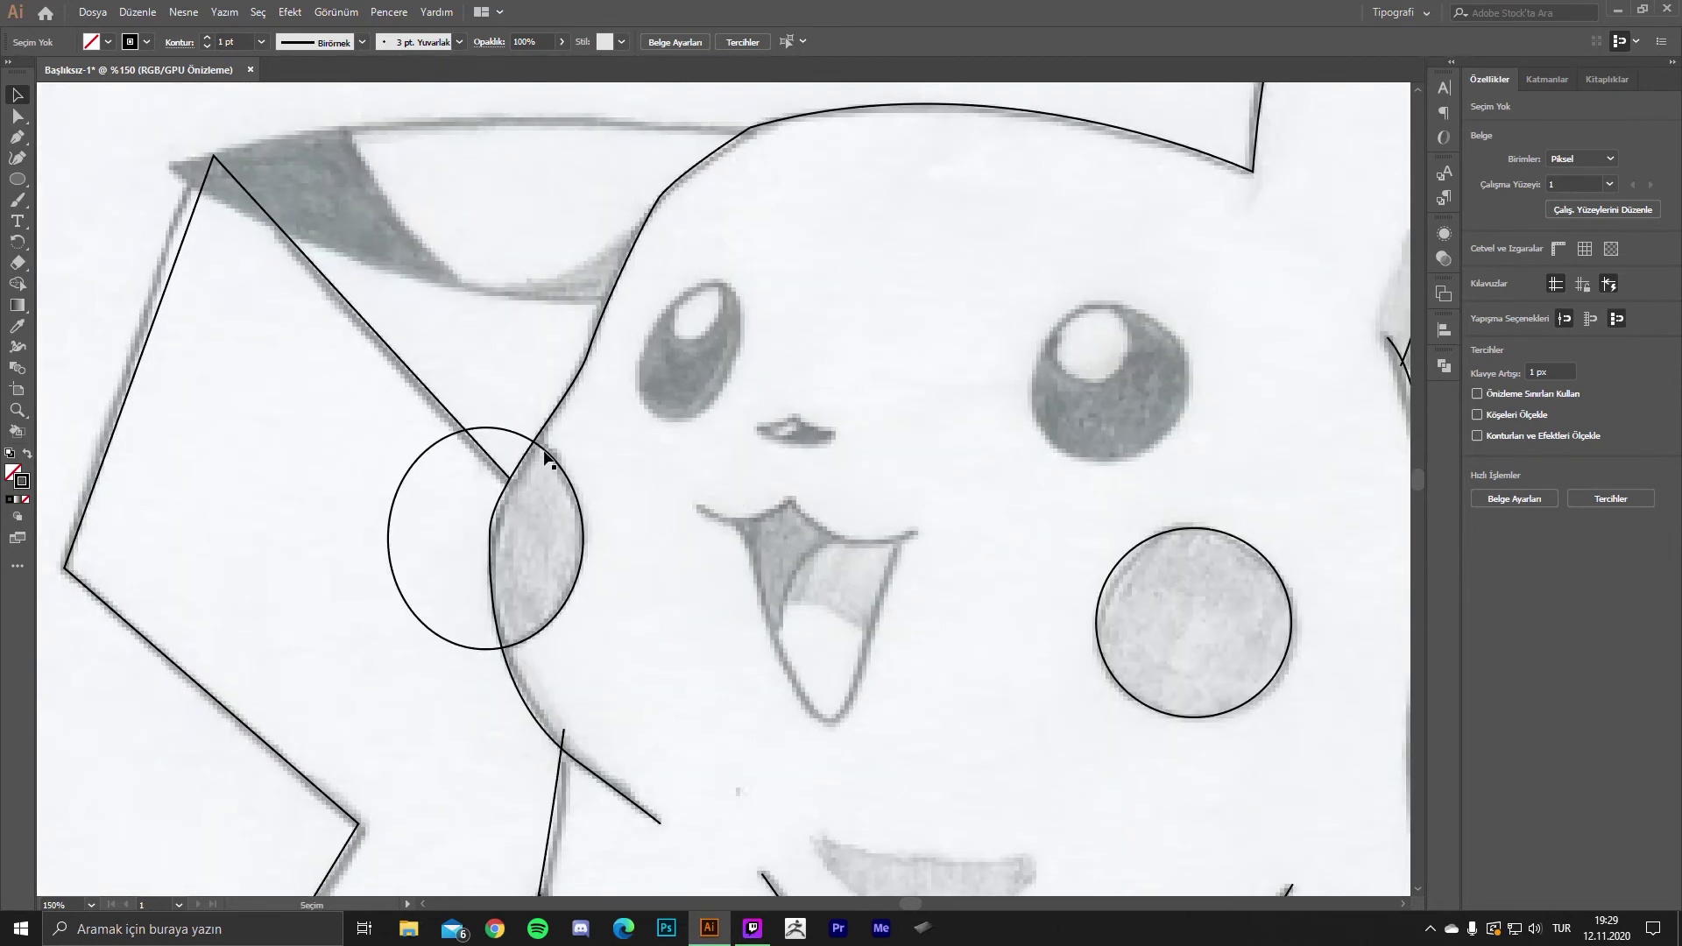
{"action": "left_click", "coordinate": [547, 512]}
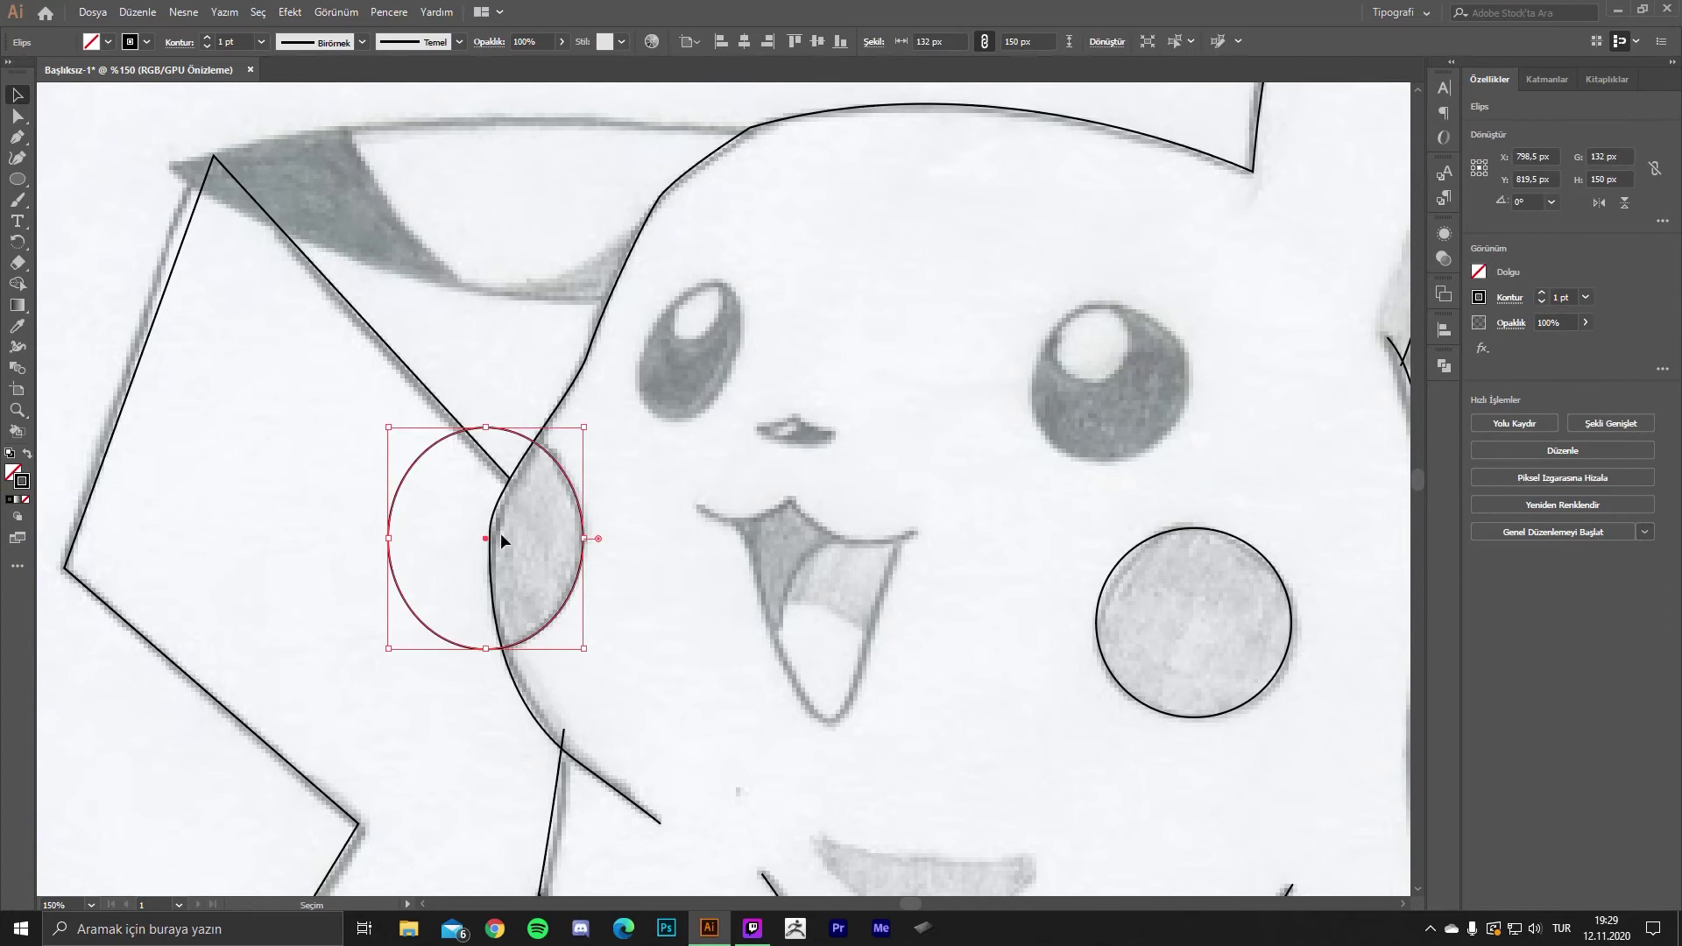
{"action": "left_click_drag", "start_coordinate": [481, 549], "coordinate": [718, 371], "text": "alt"}
{"action": "key", "text": "ctrl+plus"}
{"action": "key", "text": "ctrl+plus"}
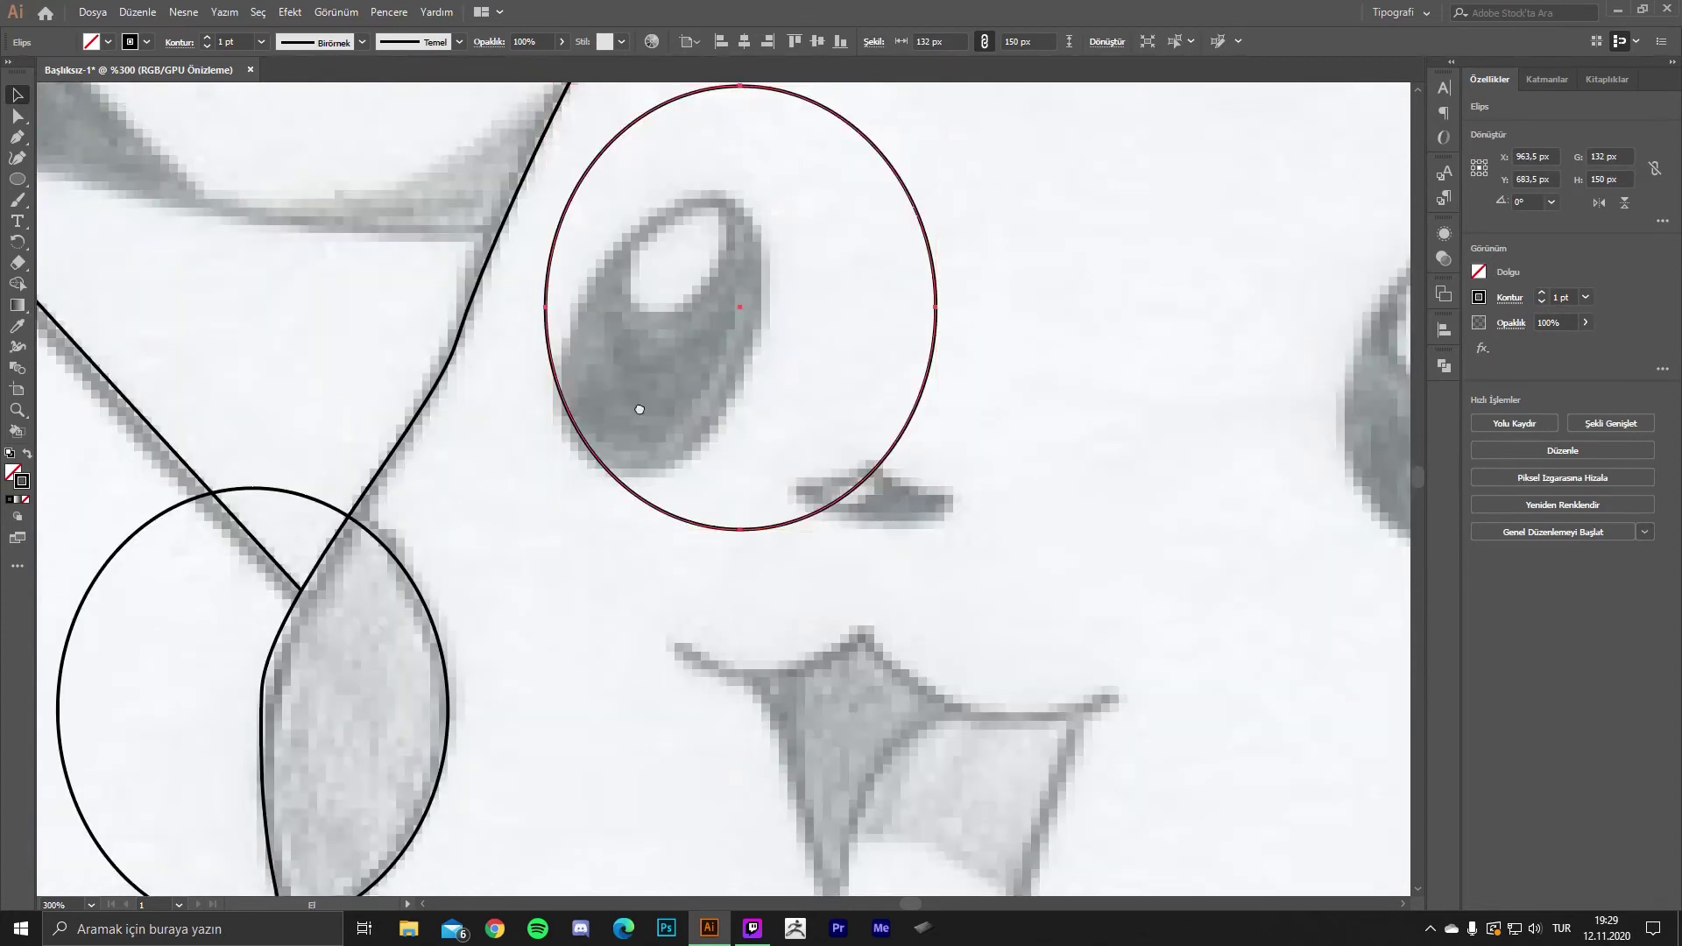
{"action": "left_click_drag", "start_coordinate": [872, 396], "coordinate": [689, 390]}
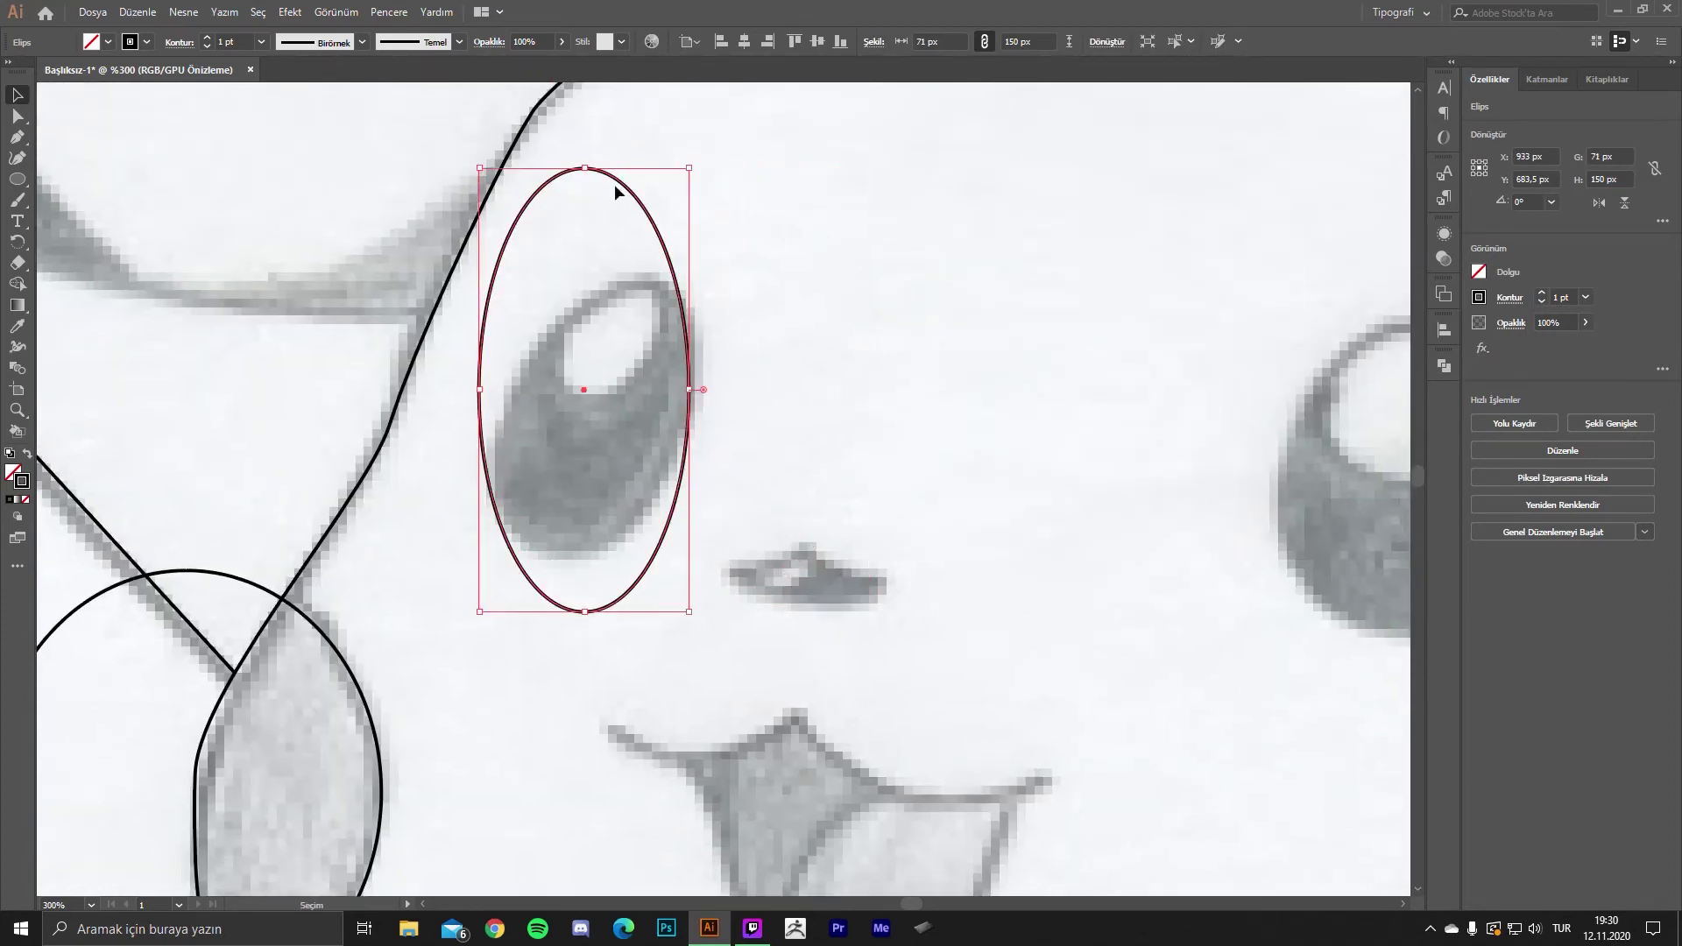
{"action": "left_click_drag", "start_coordinate": [587, 168], "coordinate": [587, 269]}
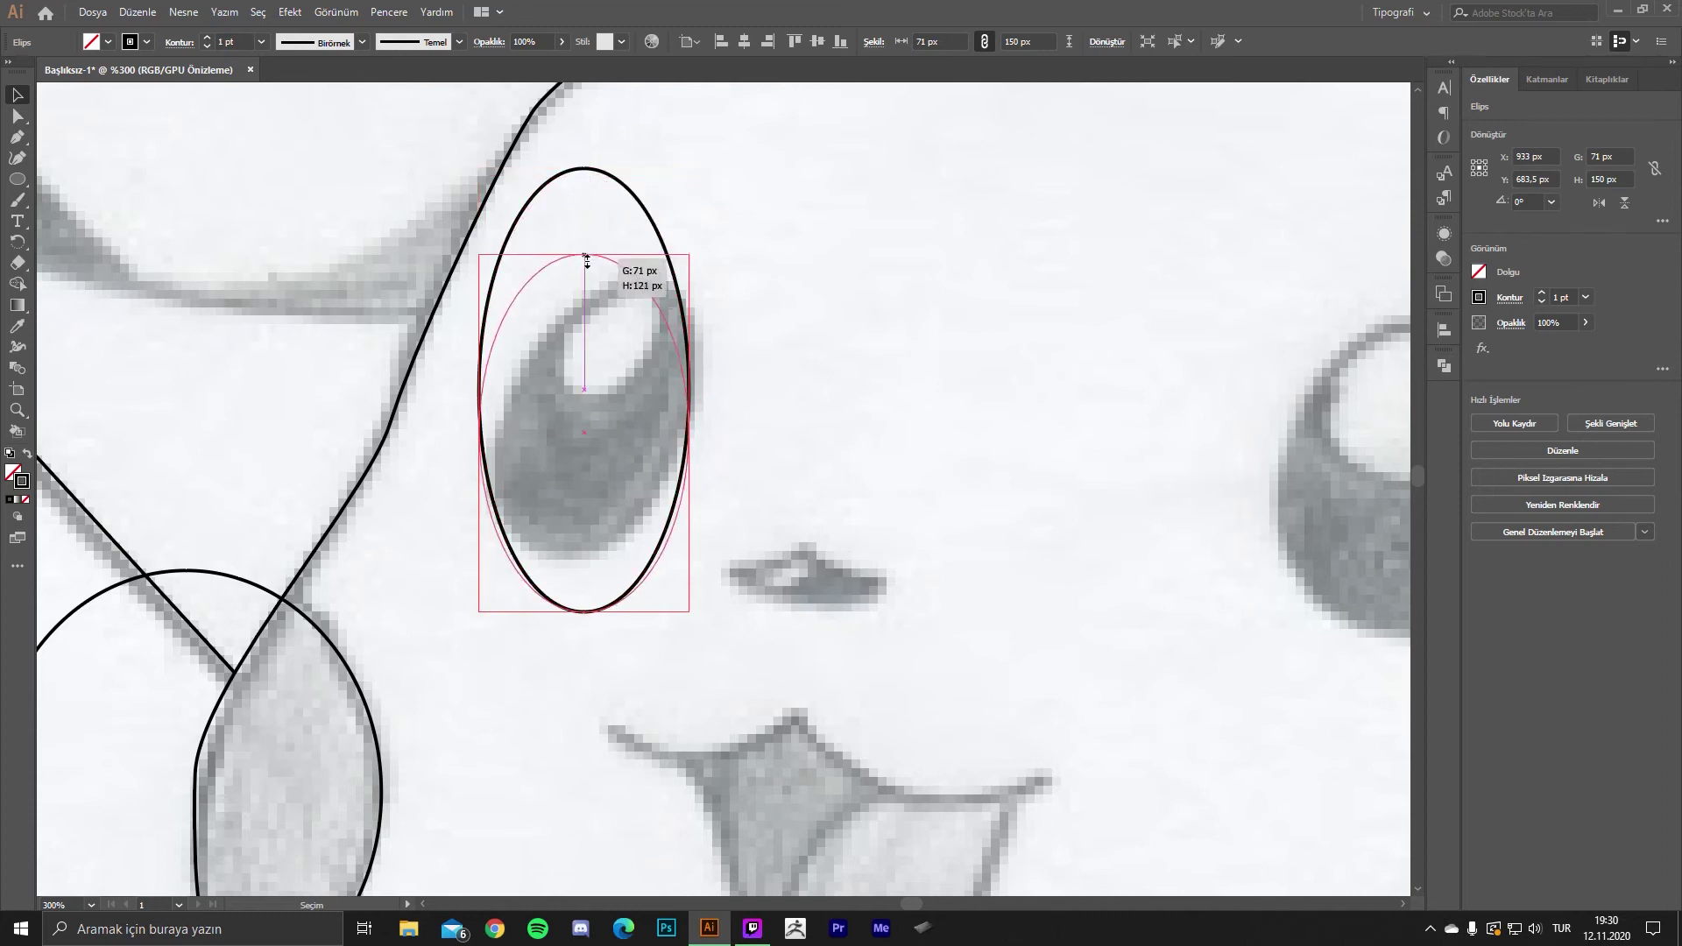
{"action": "left_click_drag", "start_coordinate": [694, 264], "coordinate": [714, 344]}
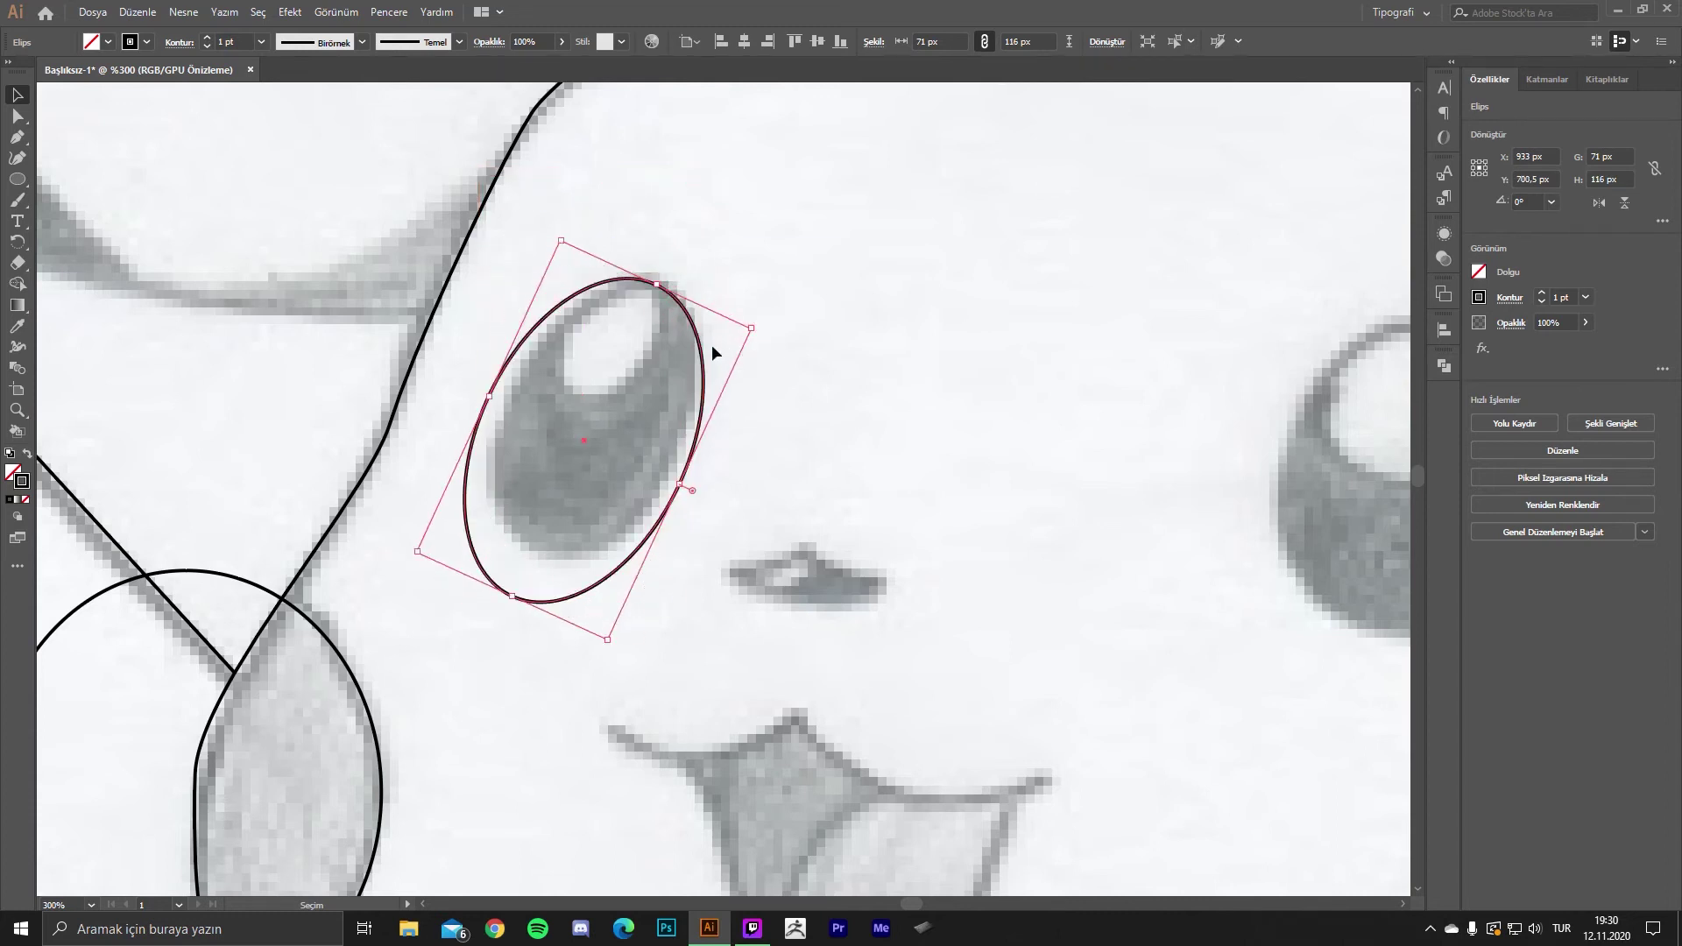
{"action": "left_click_drag", "start_coordinate": [514, 600], "coordinate": [547, 554]}
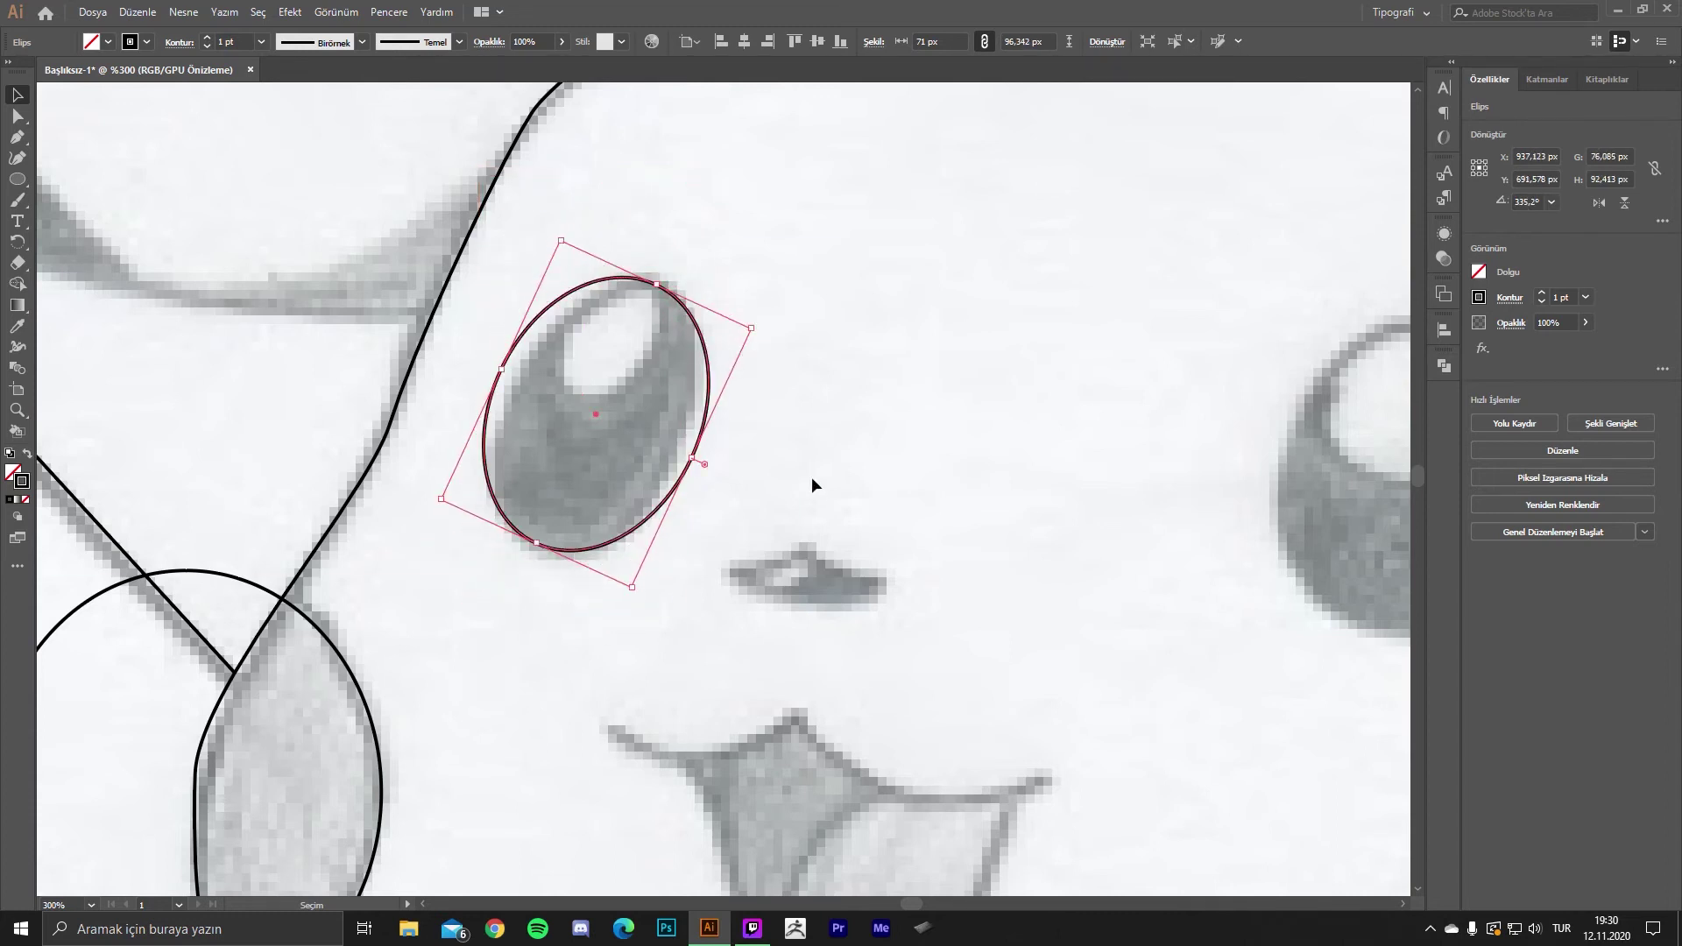
- Fine-tune the left eye ellipse's width so it hugs the eye outline
{"action": "left_click", "coordinate": [811, 477]}
{"action": "left_click", "coordinate": [690, 462]}
{"action": "left_click_drag", "start_coordinate": [701, 470], "coordinate": [677, 458]}
{"action": "left_click", "coordinate": [792, 476]}
{"action": "left_click", "coordinate": [574, 402]}
{"action": "left_click", "coordinate": [541, 388]}
- Copy the right cheek circle onto the right eye and shrink it to about 105 x 105 px
{"action": "scroll", "coordinate": [541, 389], "scroll_direction": "down", "scroll_amount": 3}
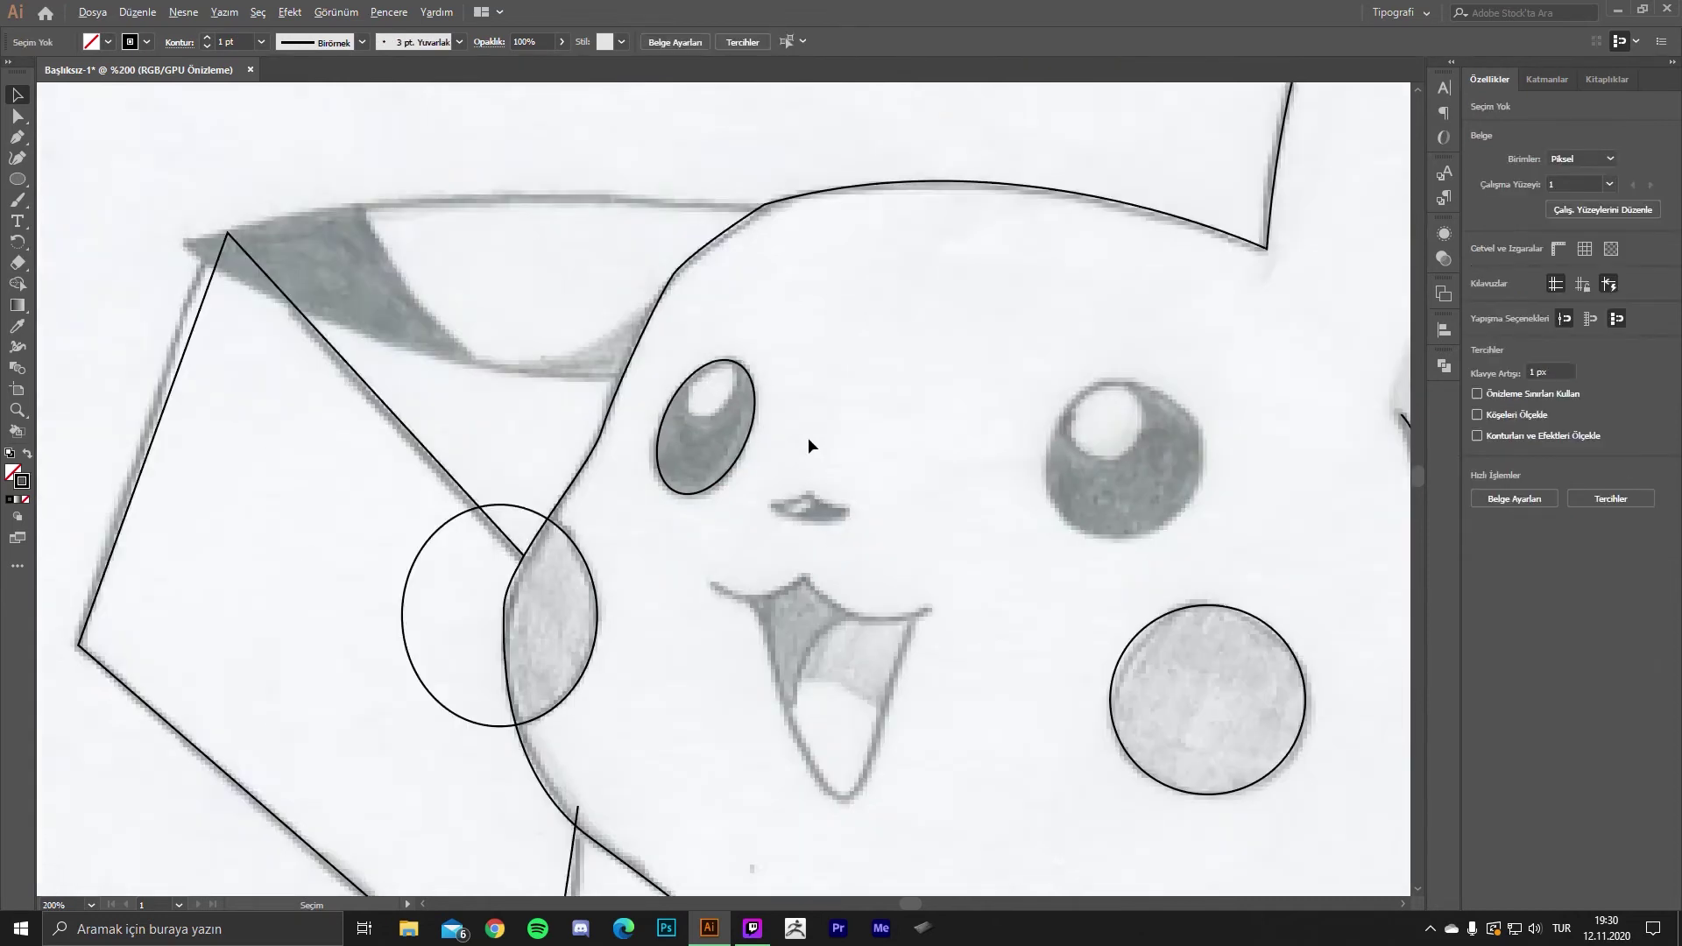
{"action": "scroll", "coordinate": [713, 469], "scroll_direction": "down", "scroll_amount": 2}
{"action": "left_click_drag", "start_coordinate": [940, 591], "coordinate": [881, 440]}
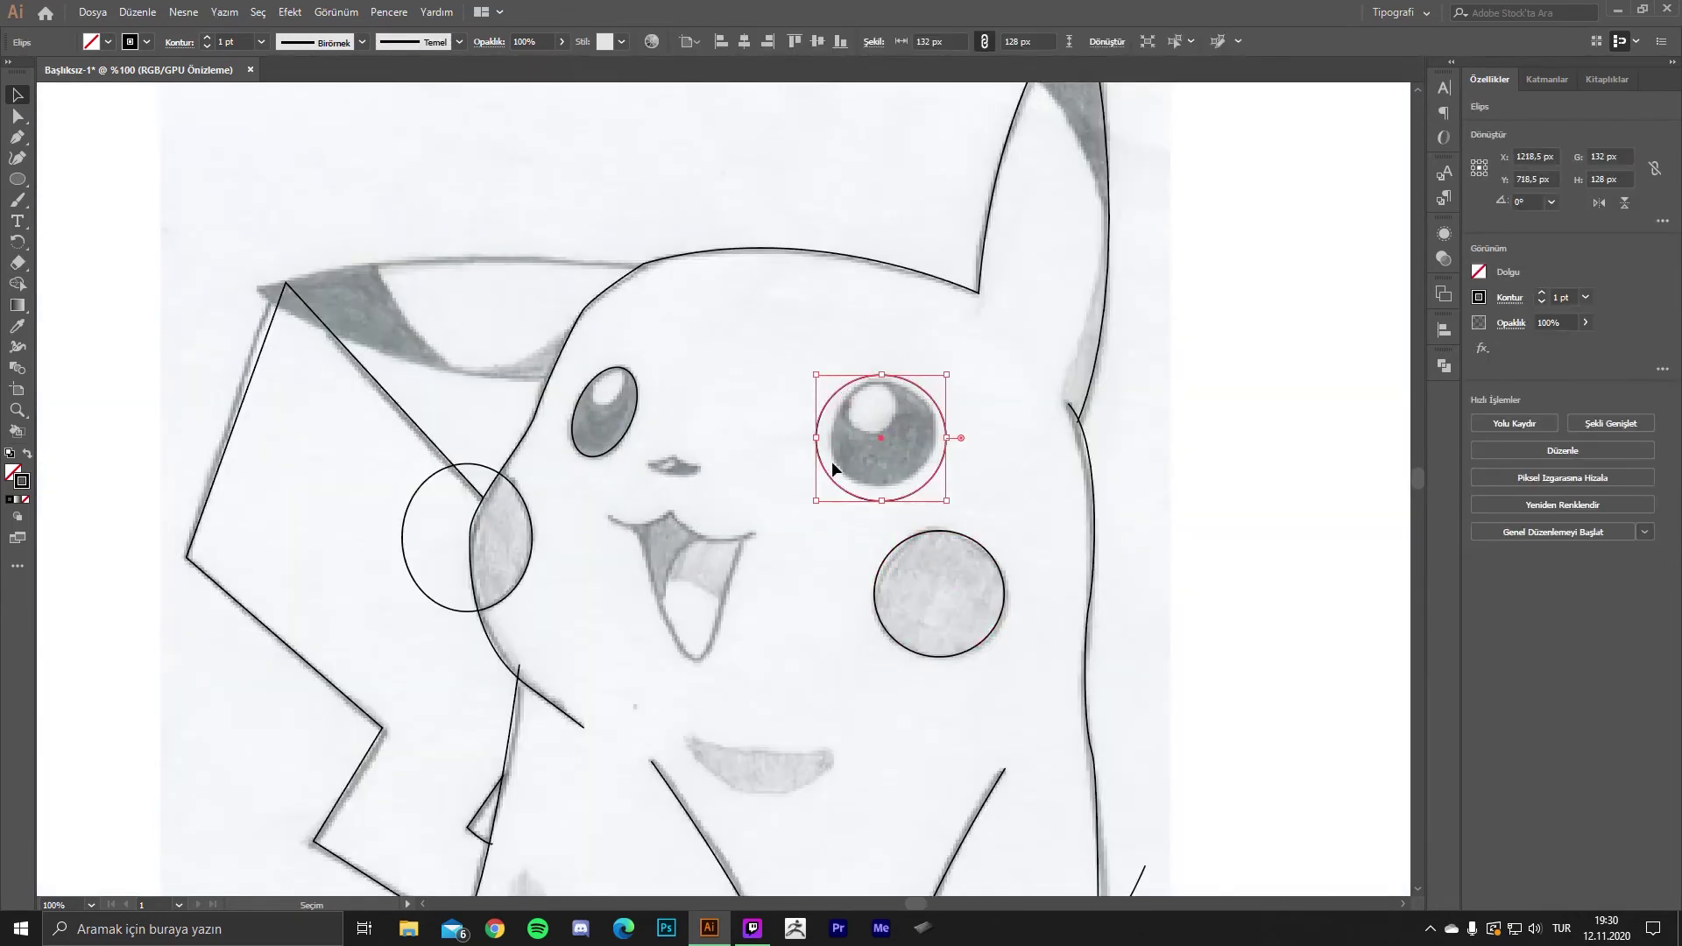
{"action": "left_click_drag", "start_coordinate": [815, 501], "coordinate": [829, 484]}
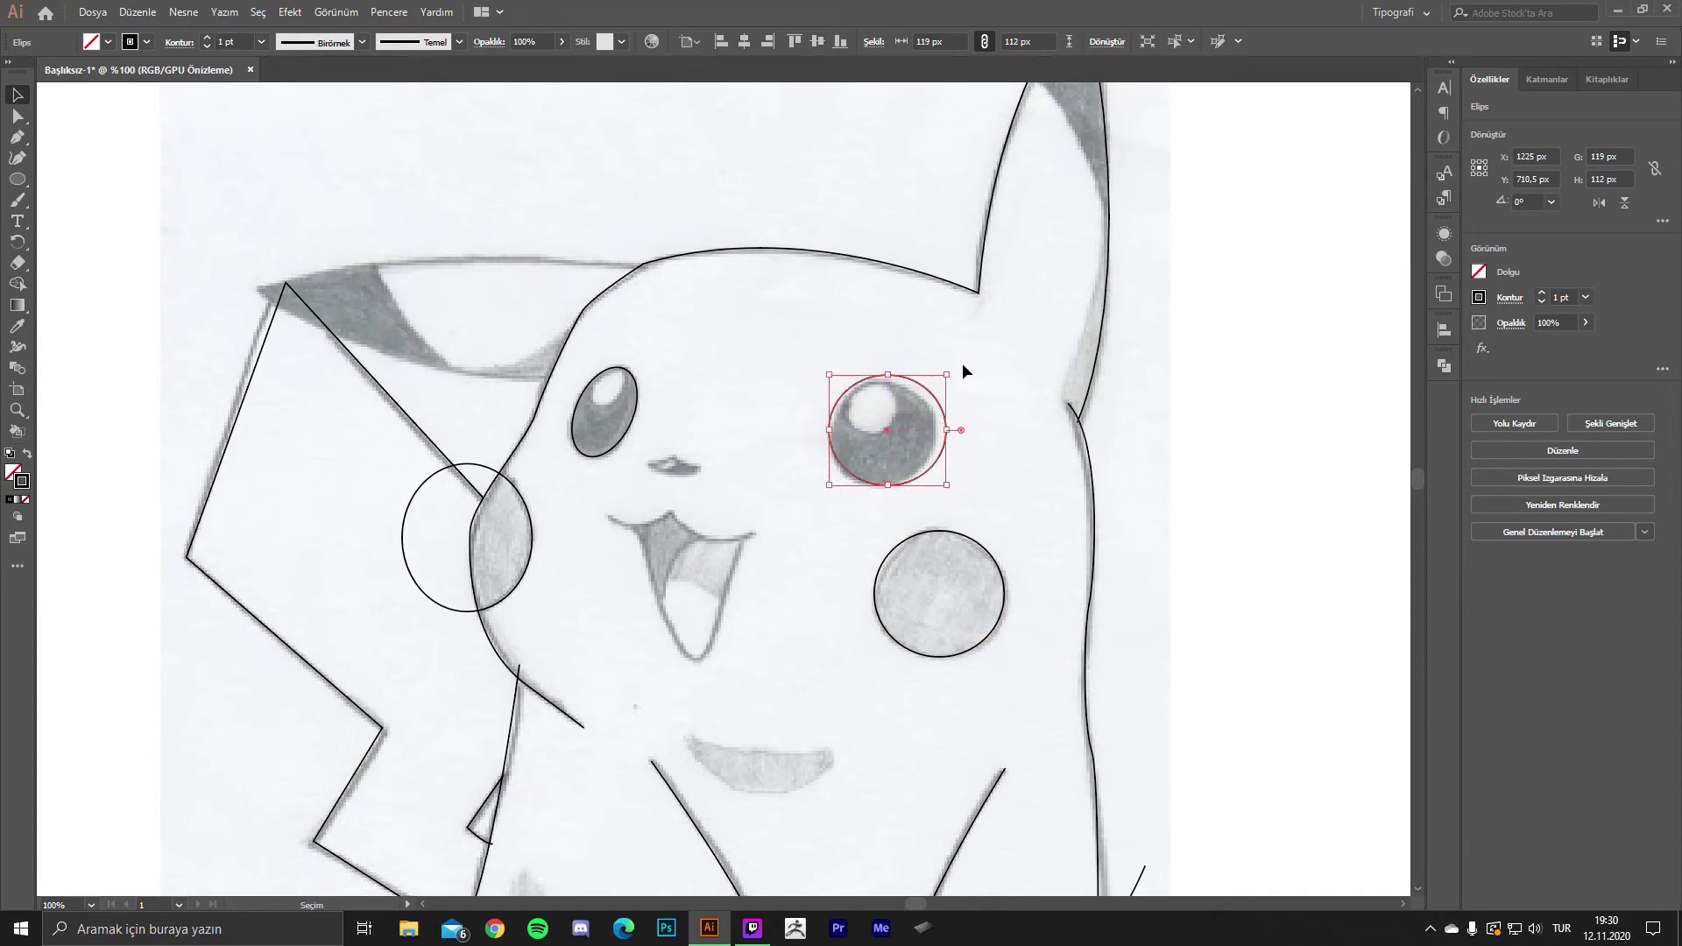
{"action": "left_click_drag", "start_coordinate": [947, 374], "coordinate": [955, 382]}
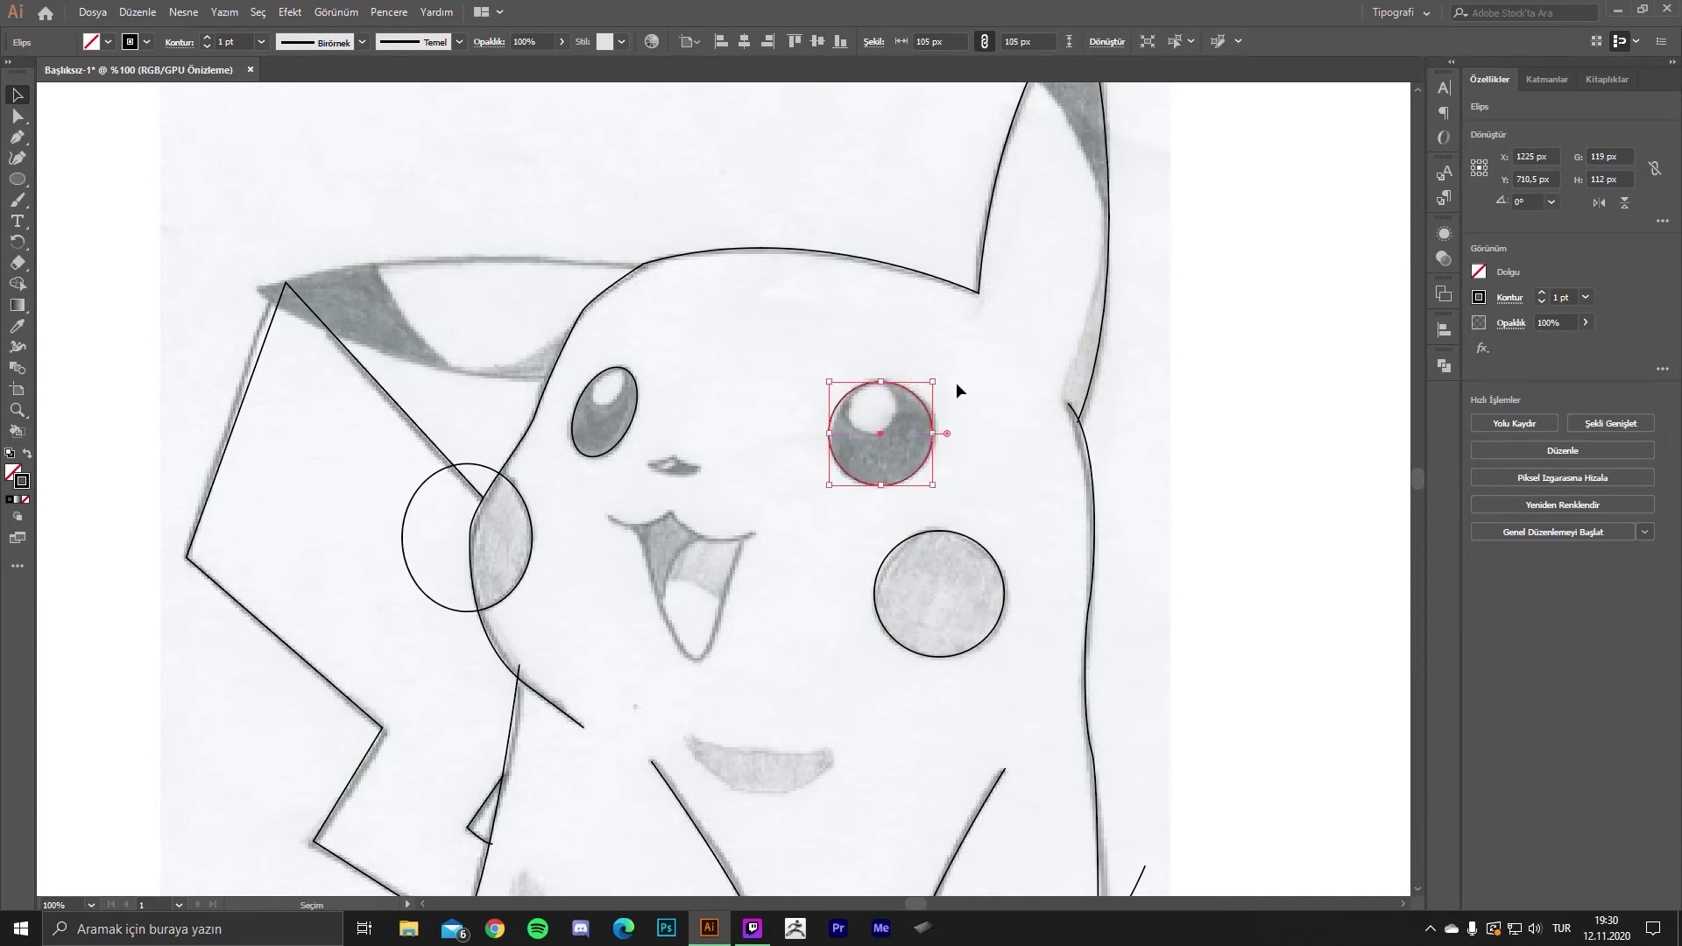
{"action": "left_click", "coordinate": [958, 382]}
{"action": "scroll", "coordinate": [962, 381], "scroll_direction": "down", "scroll_amount": 1}
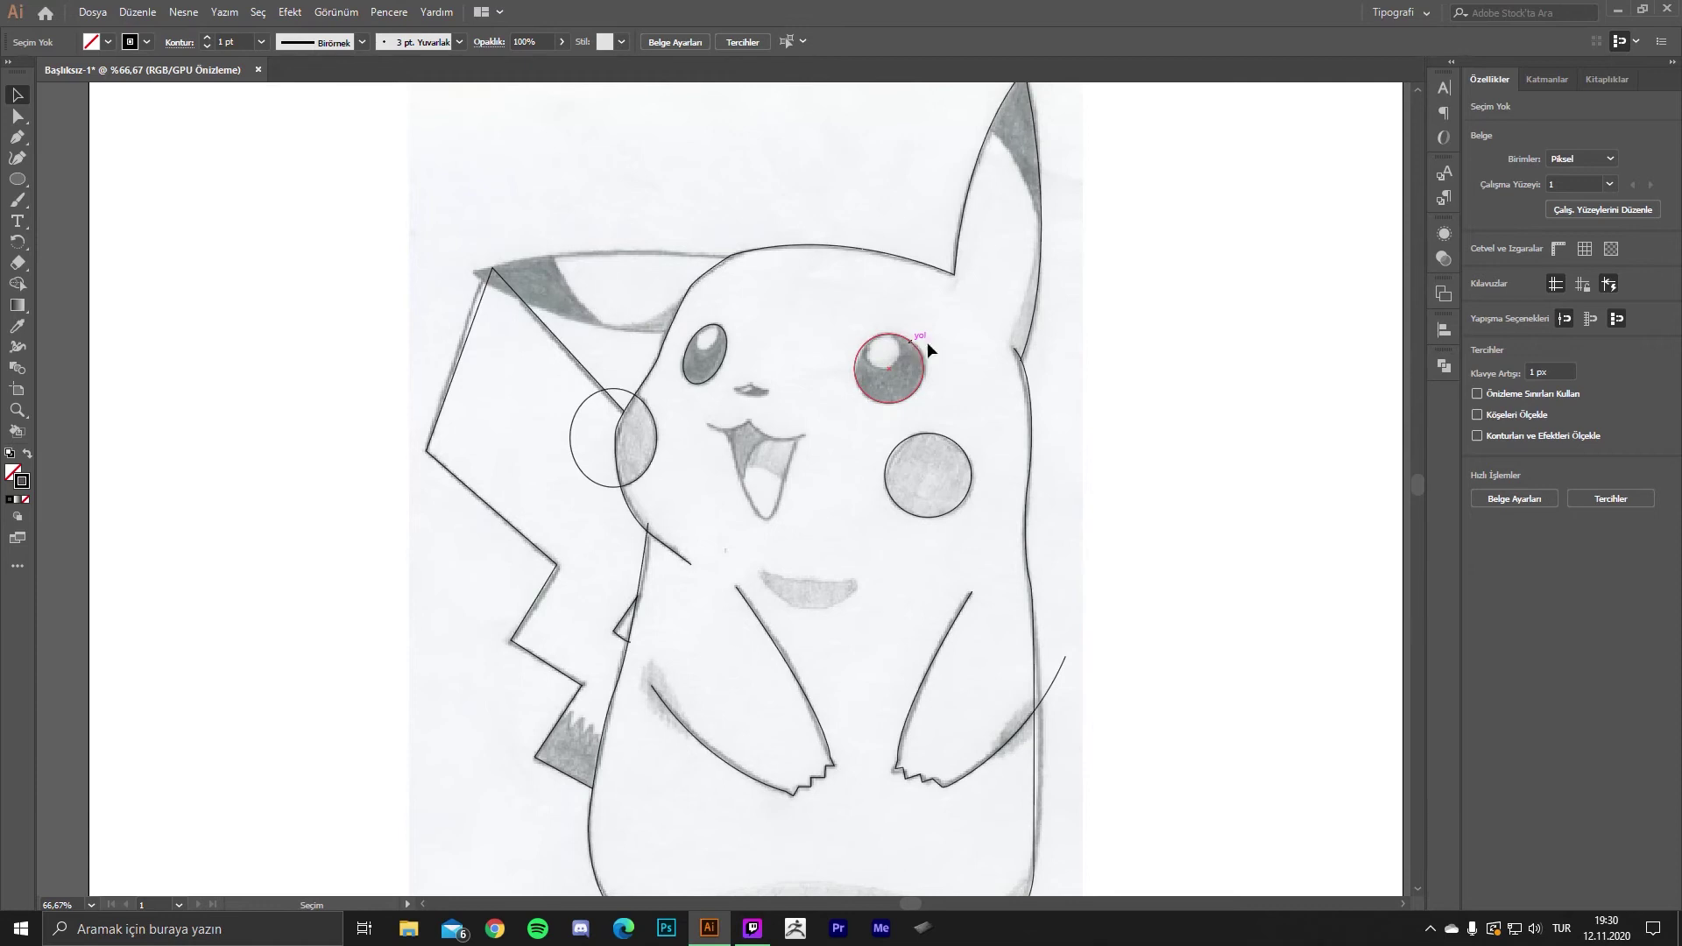
{"action": "scroll", "coordinate": [920, 354], "scroll_direction": "down", "scroll_amount": 1}
{"action": "scroll", "coordinate": [909, 373], "scroll_direction": "down", "scroll_amount": 2}
{"action": "scroll", "coordinate": [876, 412], "scroll_direction": "up", "scroll_amount": 4}
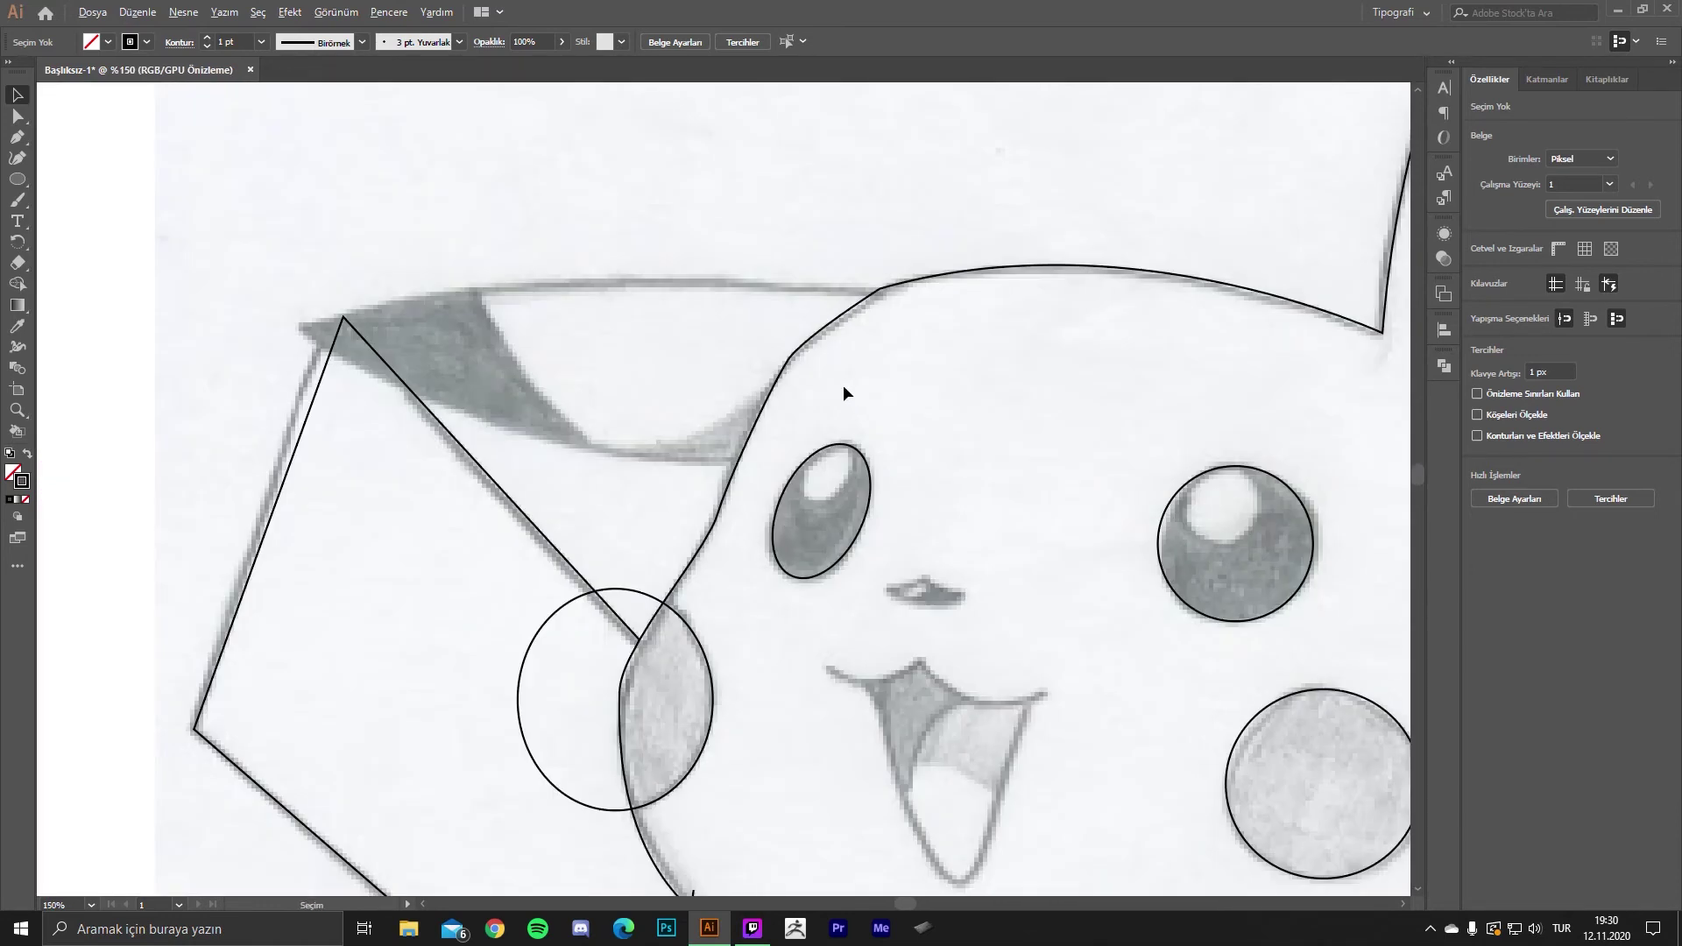
{"action": "scroll", "coordinate": [876, 377], "scroll_direction": "left", "scroll_amount": 2}
{"action": "scroll", "coordinate": [871, 350], "scroll_direction": "down", "scroll_amount": 1}
{"action": "scroll", "coordinate": [854, 346], "scroll_direction": "right", "scroll_amount": 1}
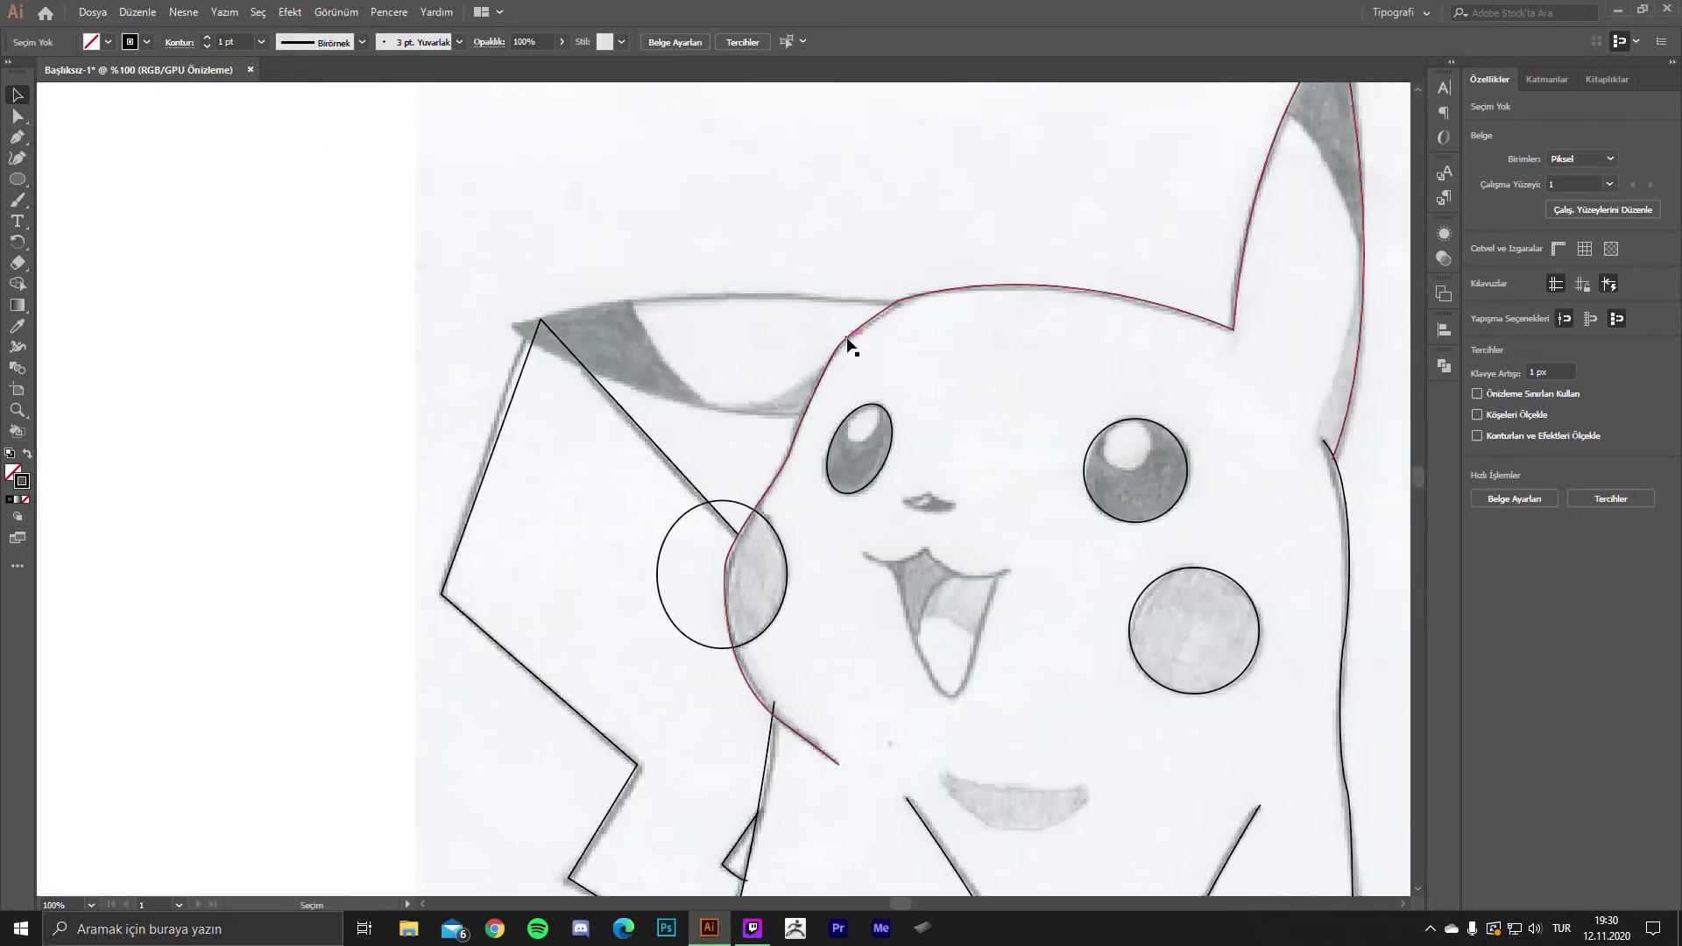
{"action": "scroll", "coordinate": [840, 334], "scroll_direction": "up", "scroll_amount": 1}
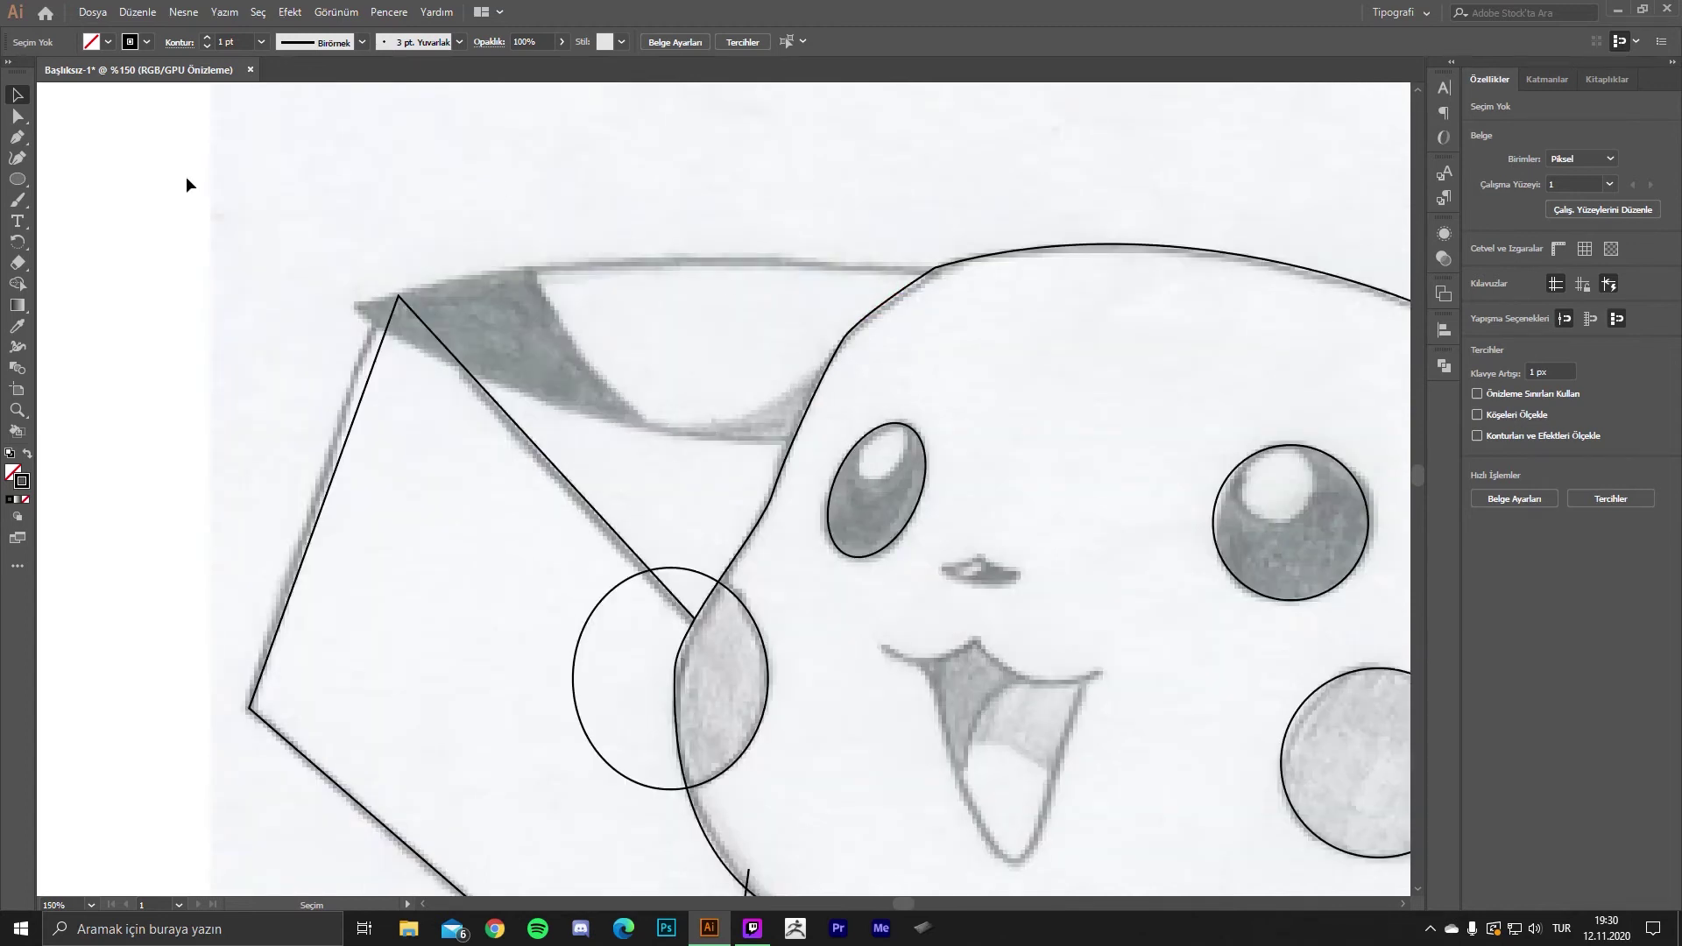
- Draw a closed curved outline from the head top to the left ear's pointed tip
{"action": "left_click", "coordinate": [16, 137]}
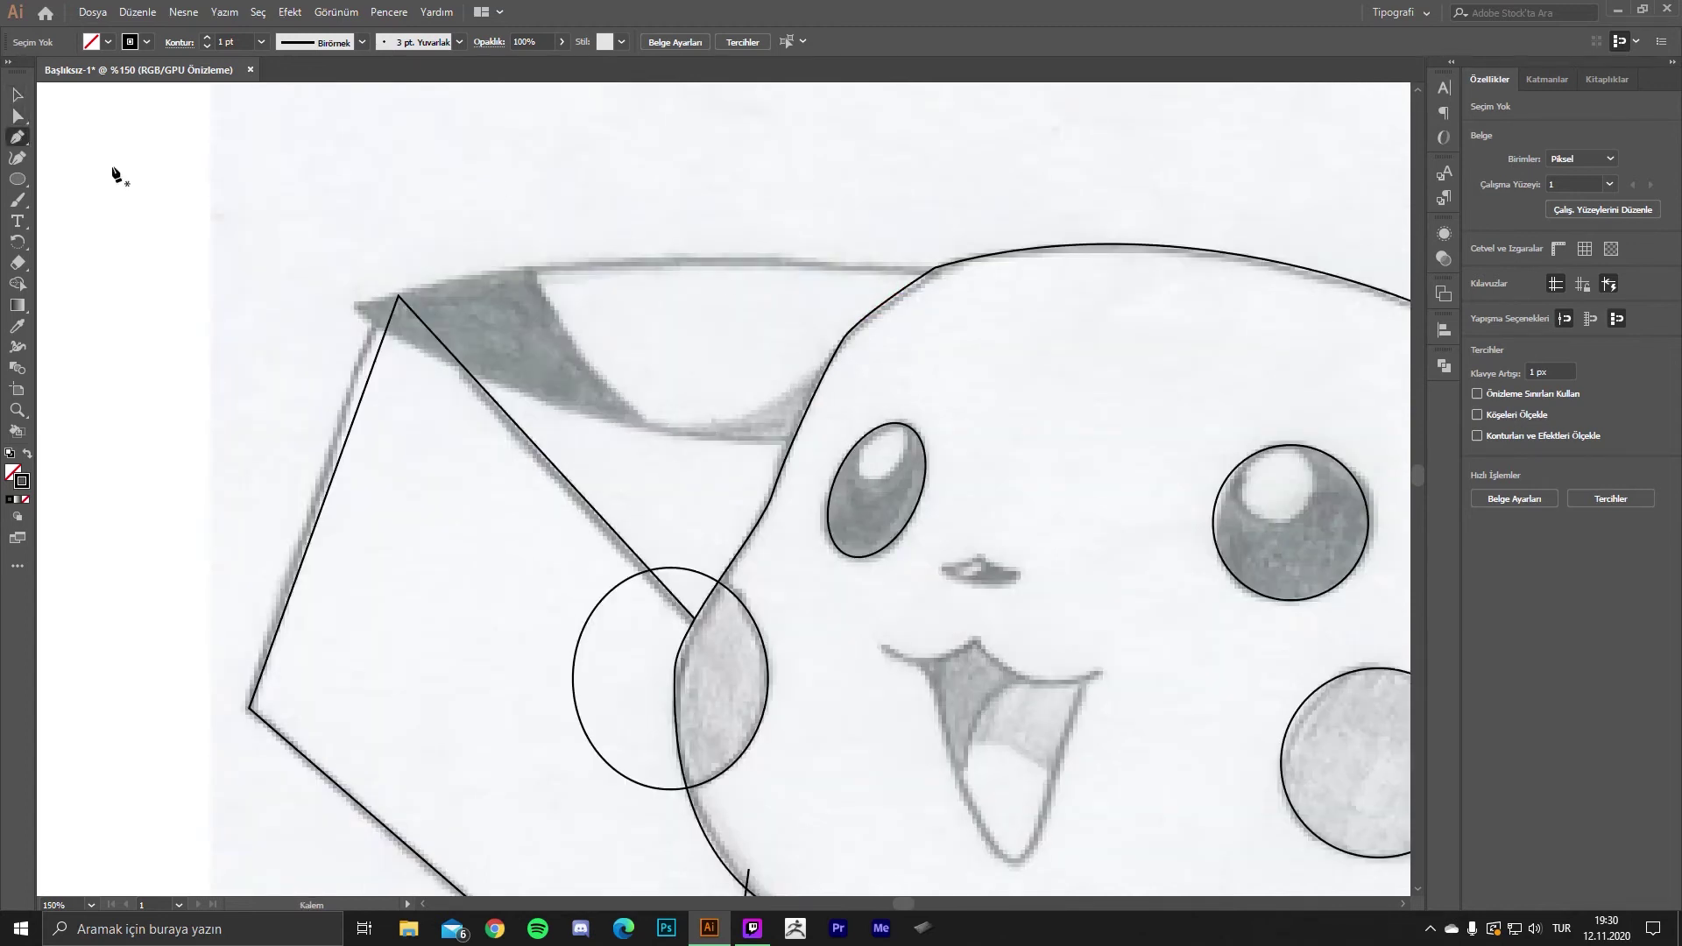
{"action": "left_click", "coordinate": [935, 269]}
{"action": "left_click_drag", "start_coordinate": [352, 303], "coordinate": [256, 361]}
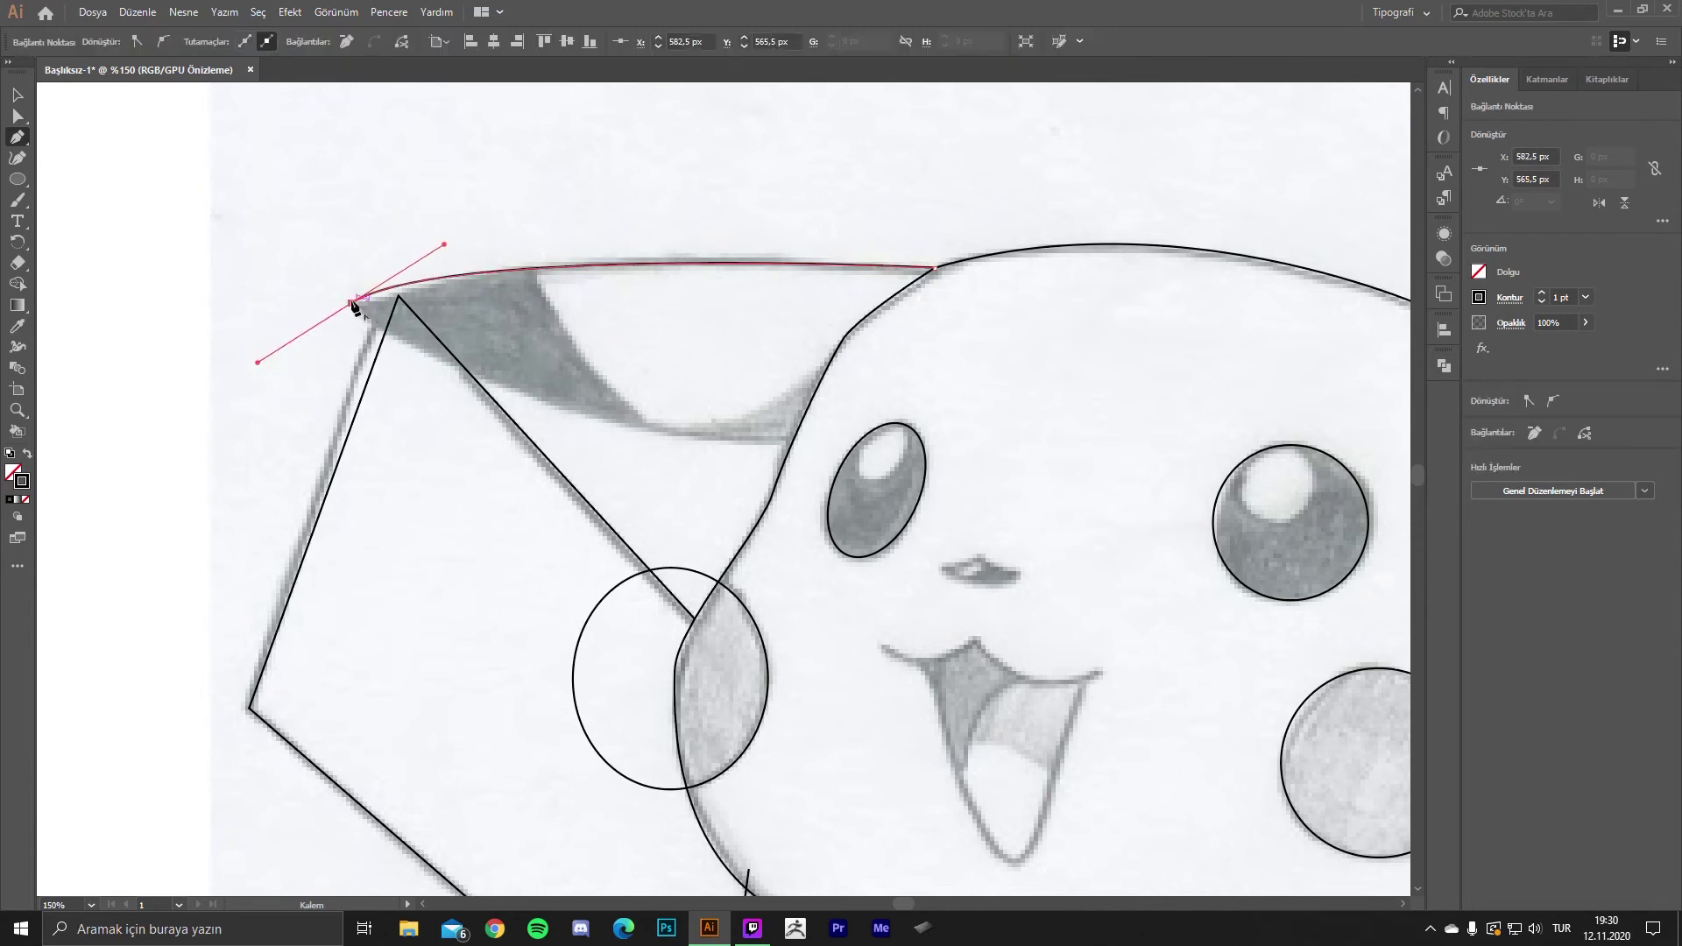
{"action": "left_click", "coordinate": [352, 303]}
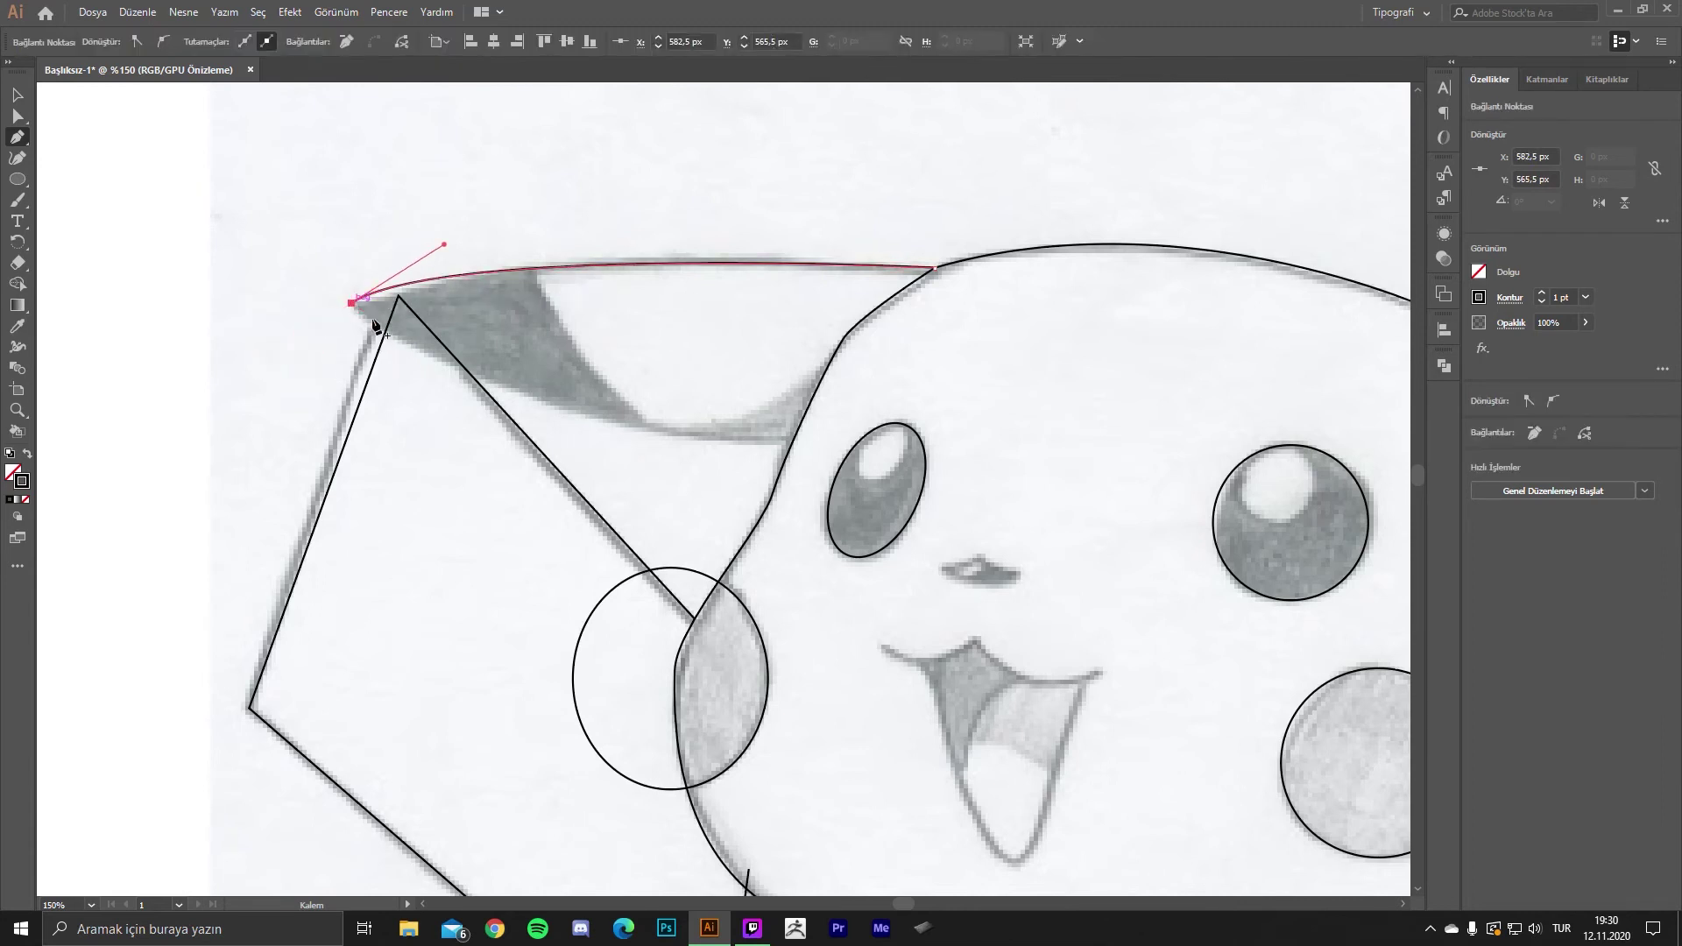
{"action": "left_click", "coordinate": [792, 436]}
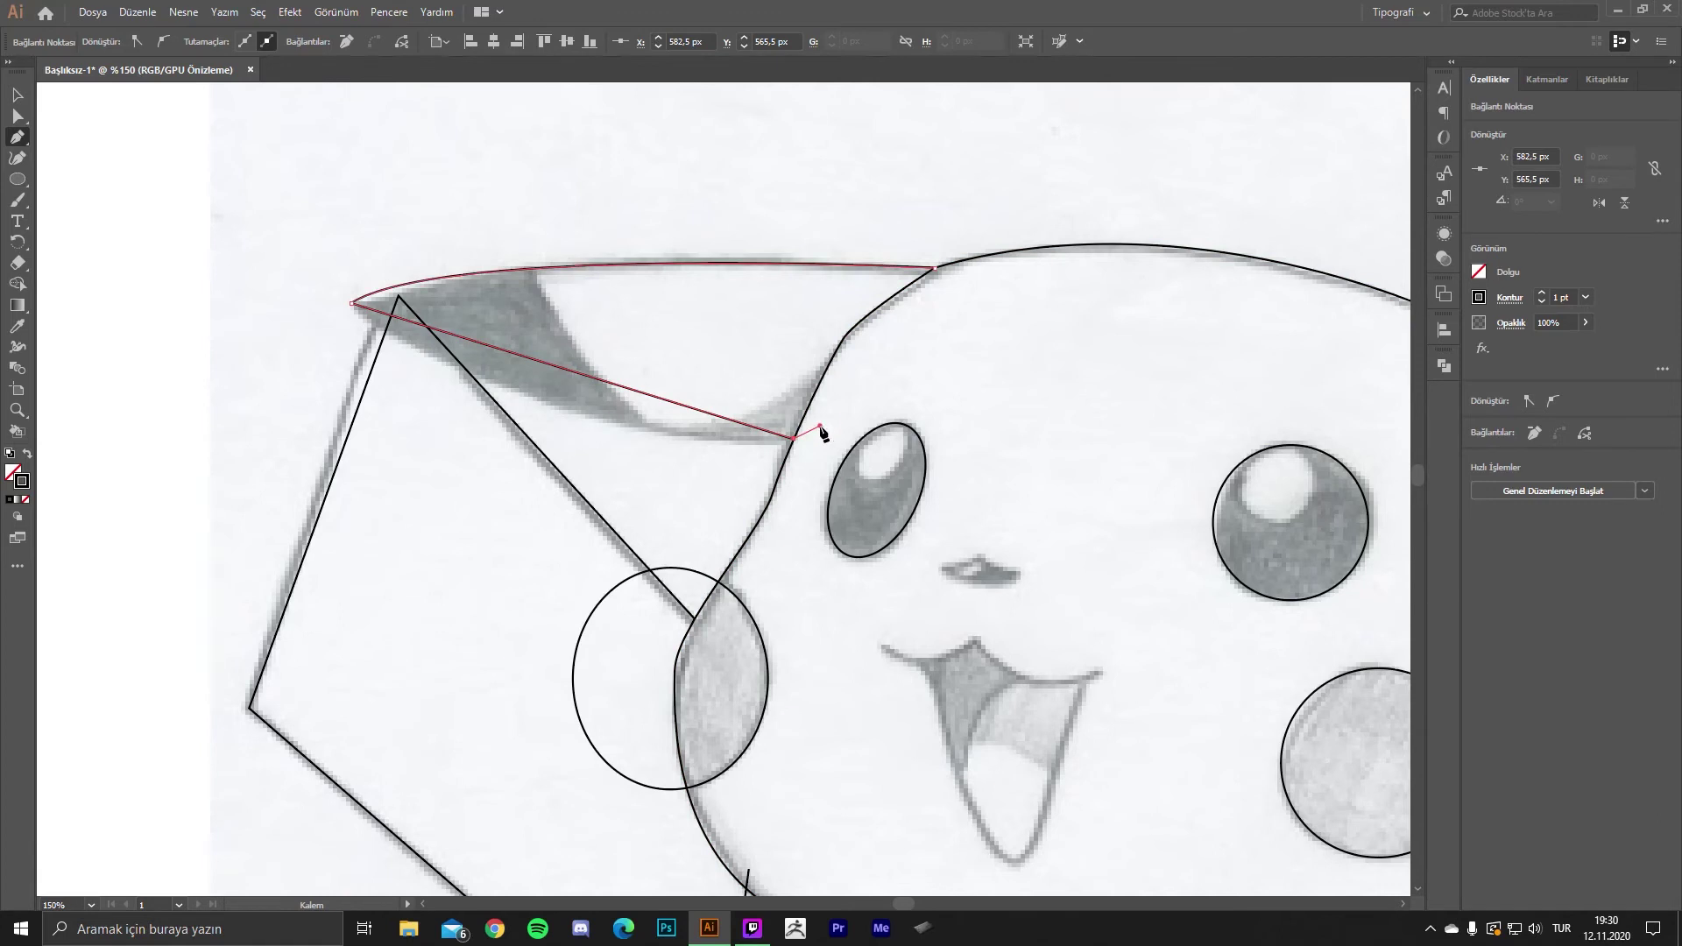
{"action": "key", "text": "ctrl+z"}
{"action": "left_click_drag", "start_coordinate": [793, 436], "coordinate": [1016, 408]}
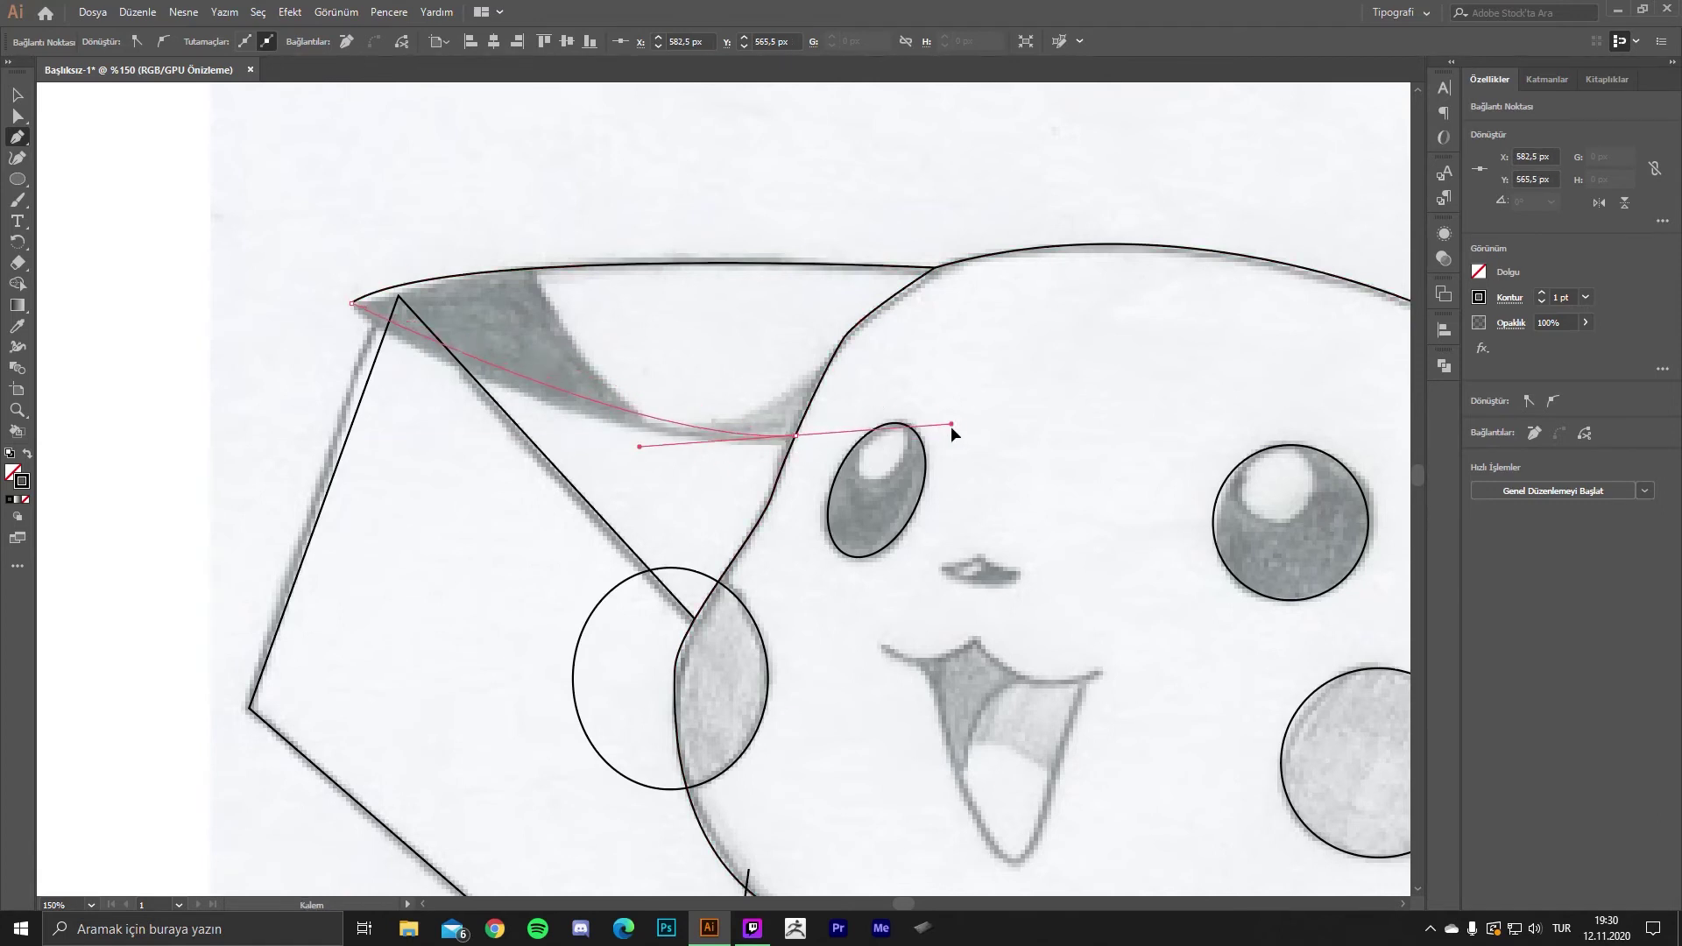
{"action": "key", "text": "v"}
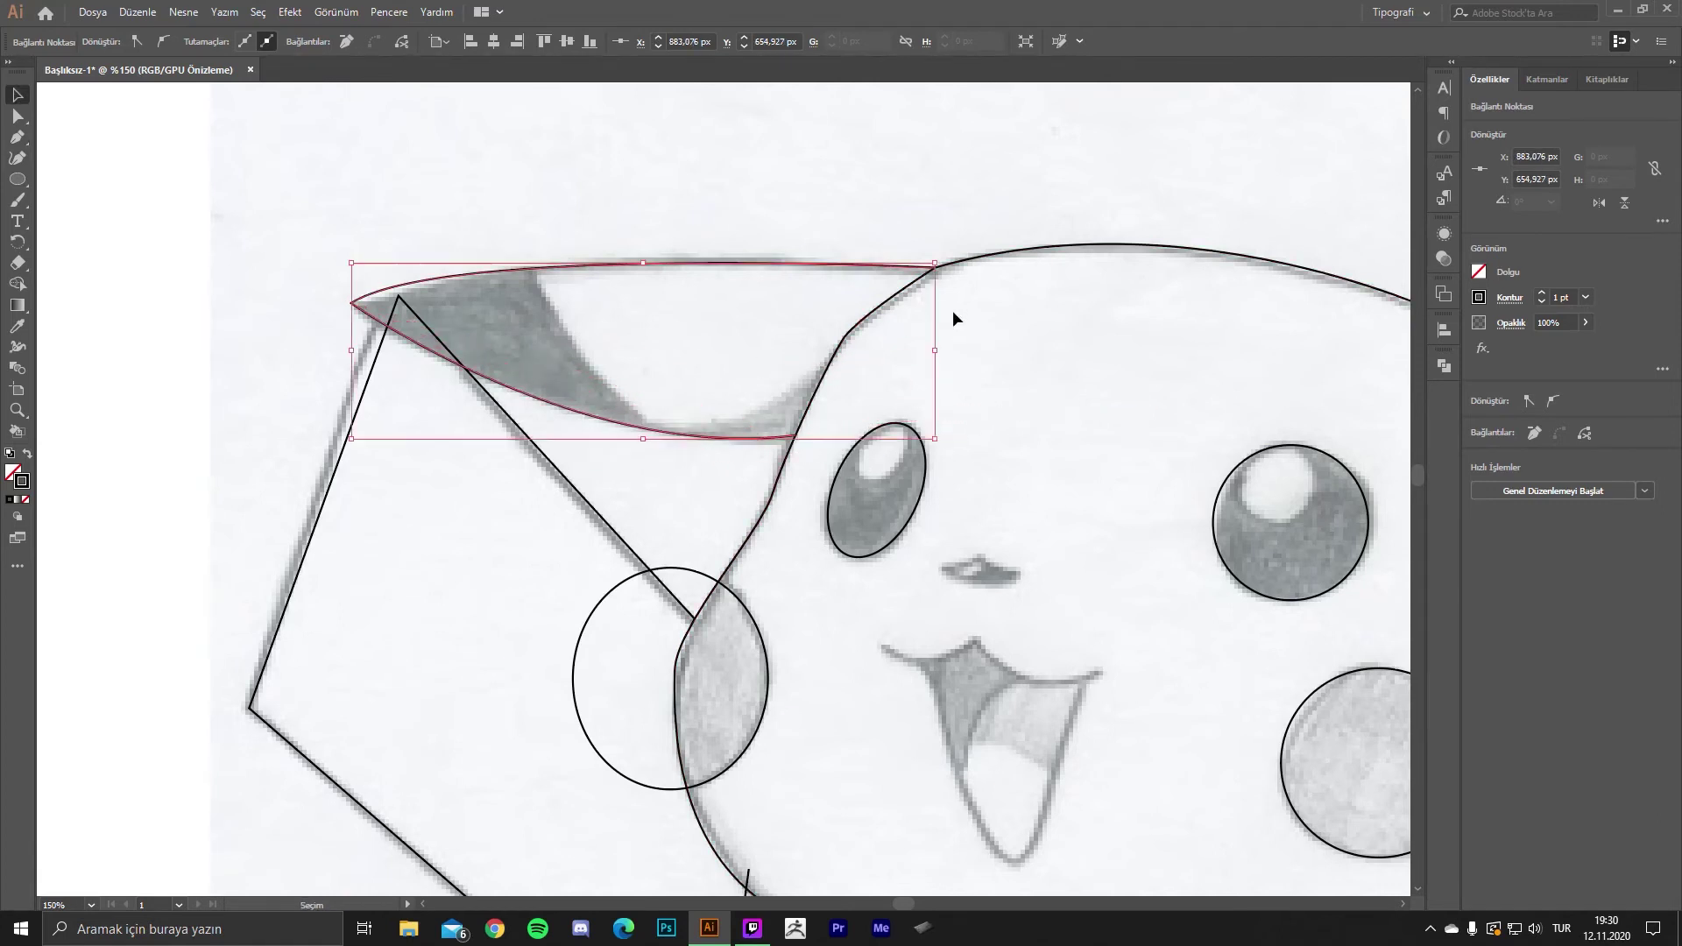
{"action": "left_click", "coordinate": [1012, 333]}
{"action": "key", "text": "ctrl+minus"}
{"action": "key", "text": "ctrl+minus"}
{"action": "key", "text": "ctrl+minus"}
{"action": "key", "text": "ctrl+minus"}
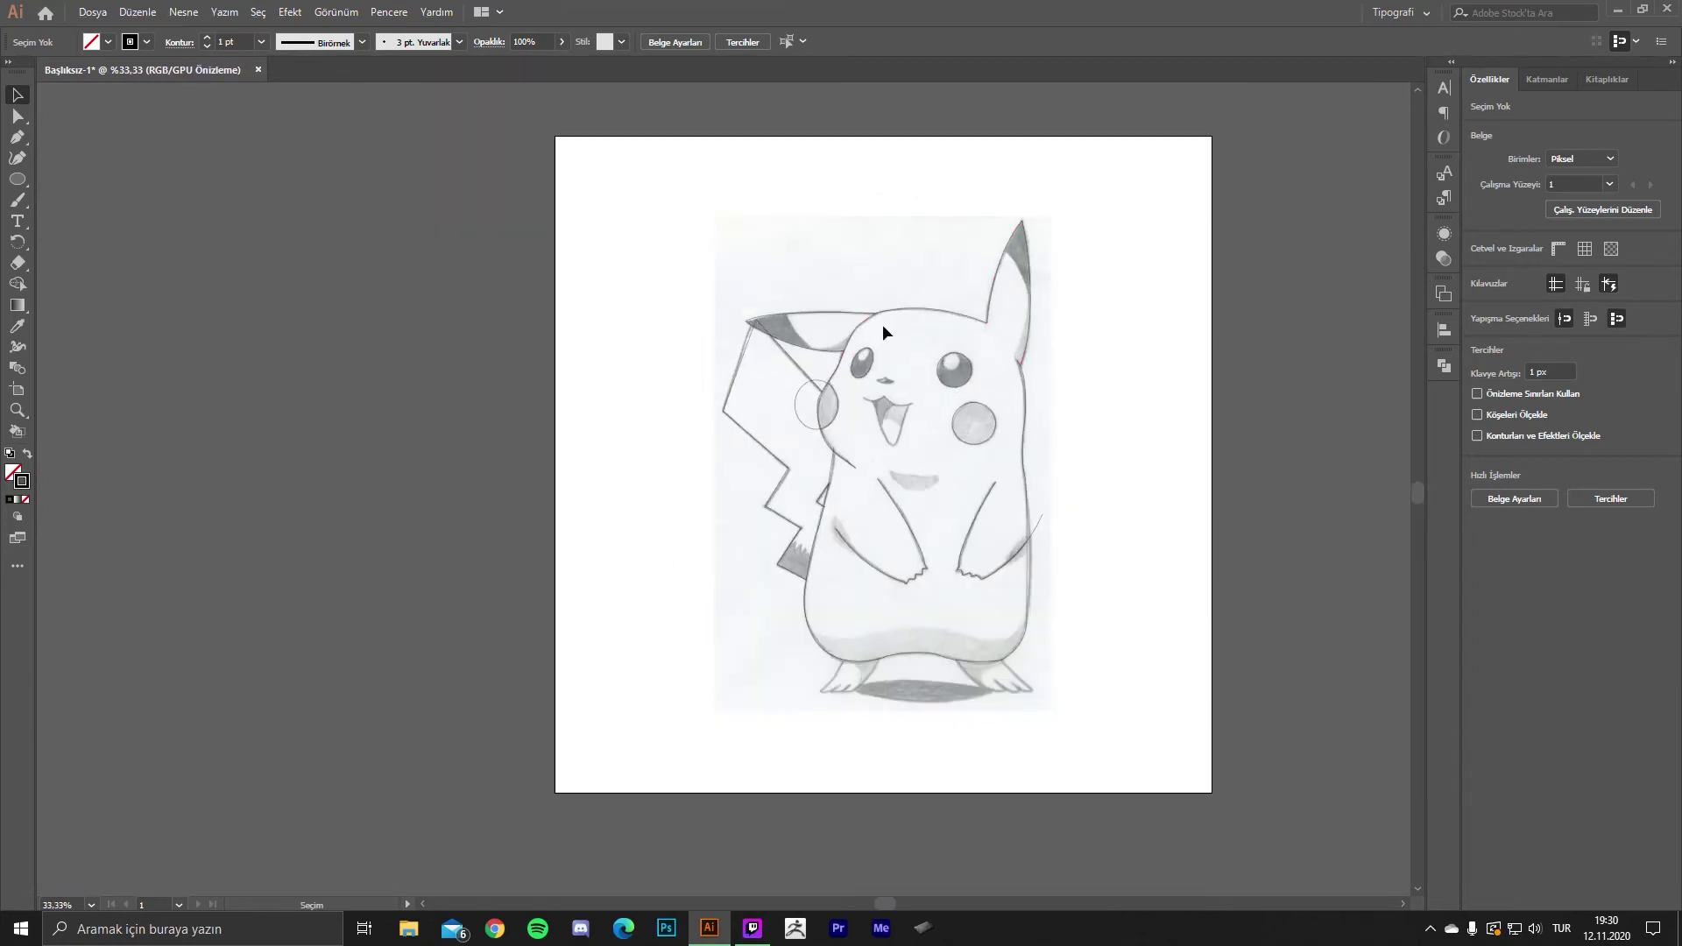
- Select all the tracing outlines and raise their stroke weight to 14 pt
{"action": "left_click_drag", "start_coordinate": [671, 250], "coordinate": [1200, 738]}
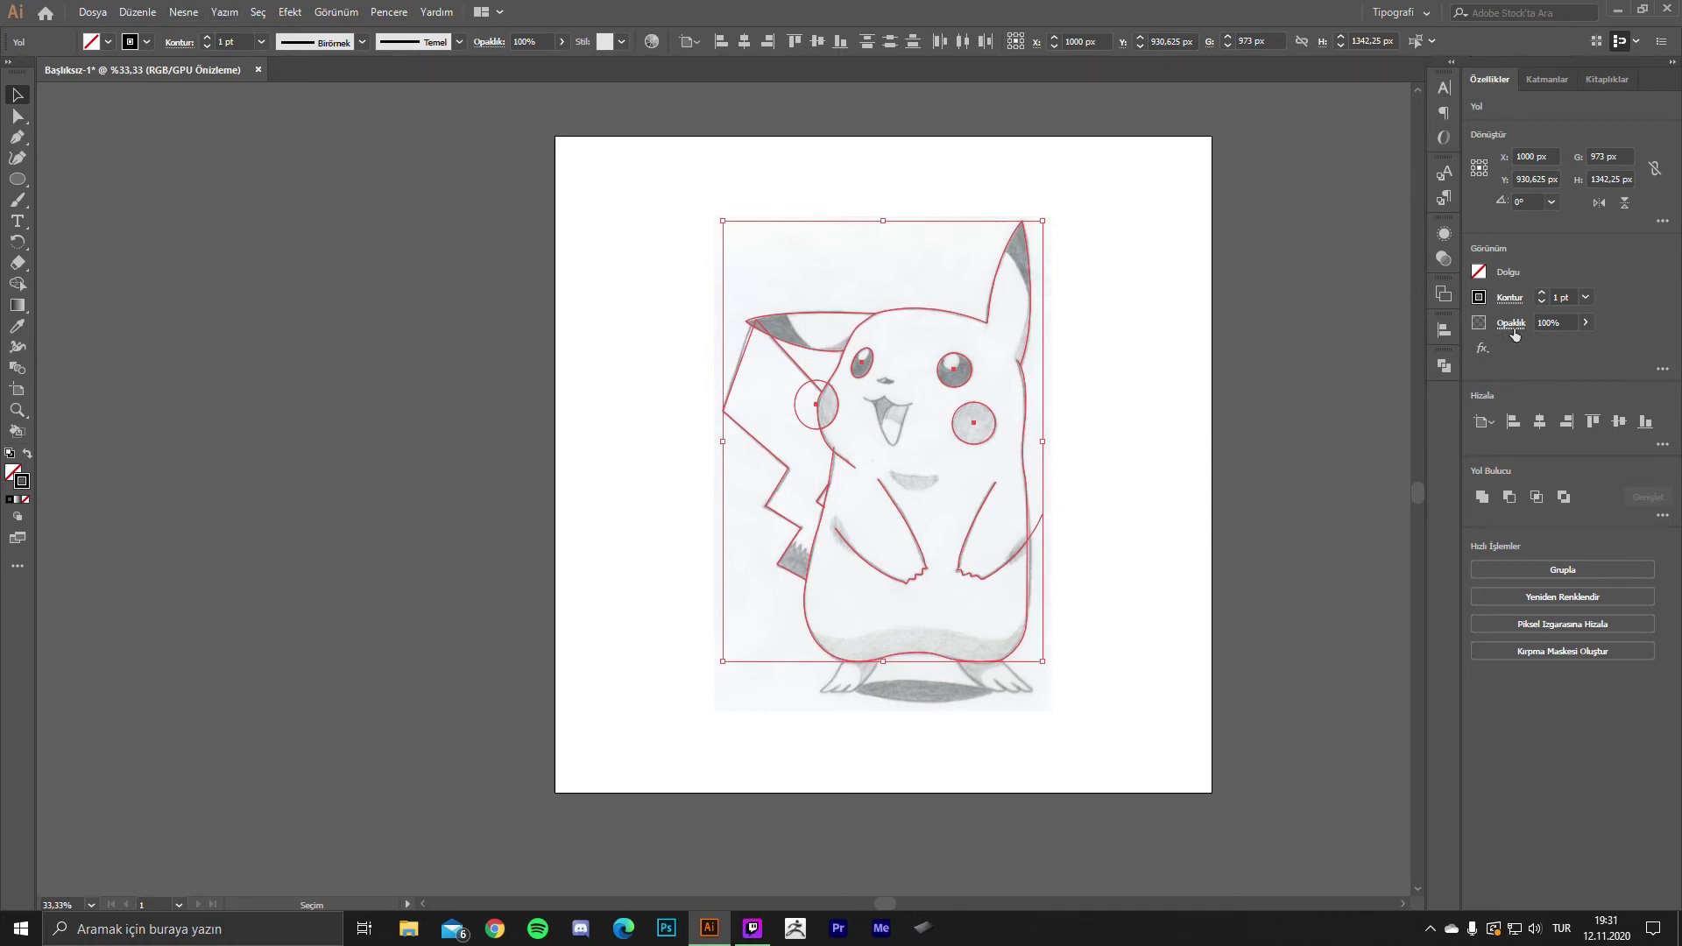
{"action": "left_click", "coordinate": [1541, 295]}
{"action": "left_click", "coordinate": [1541, 294]}
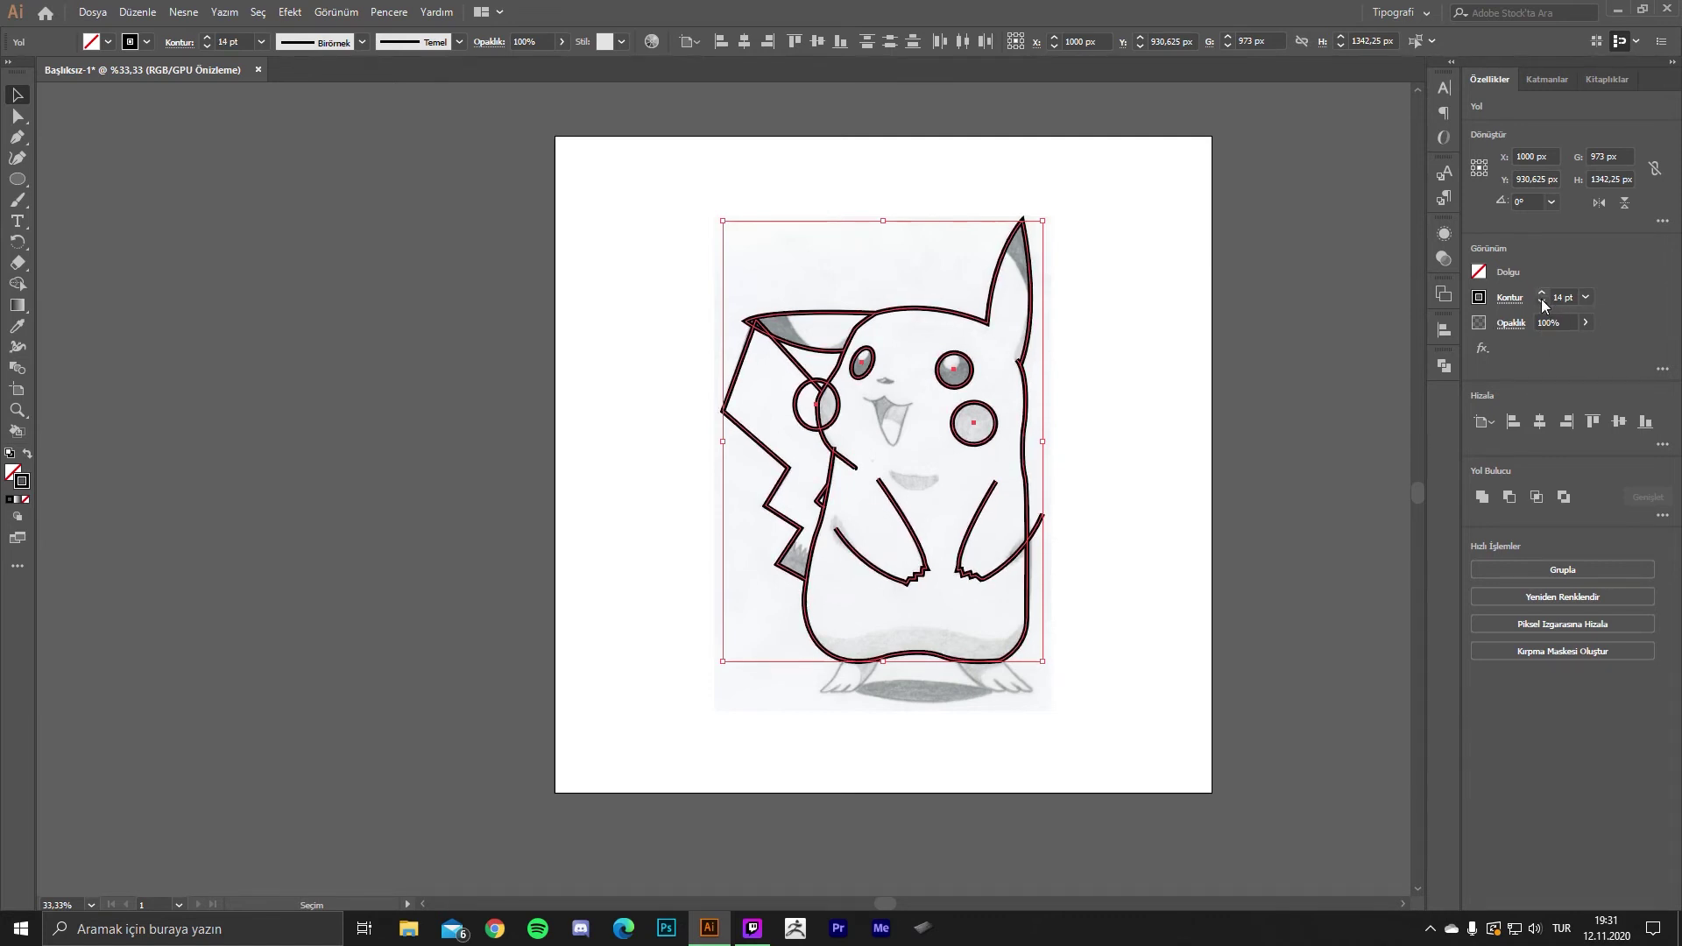
{"action": "left_click", "coordinate": [1542, 295]}
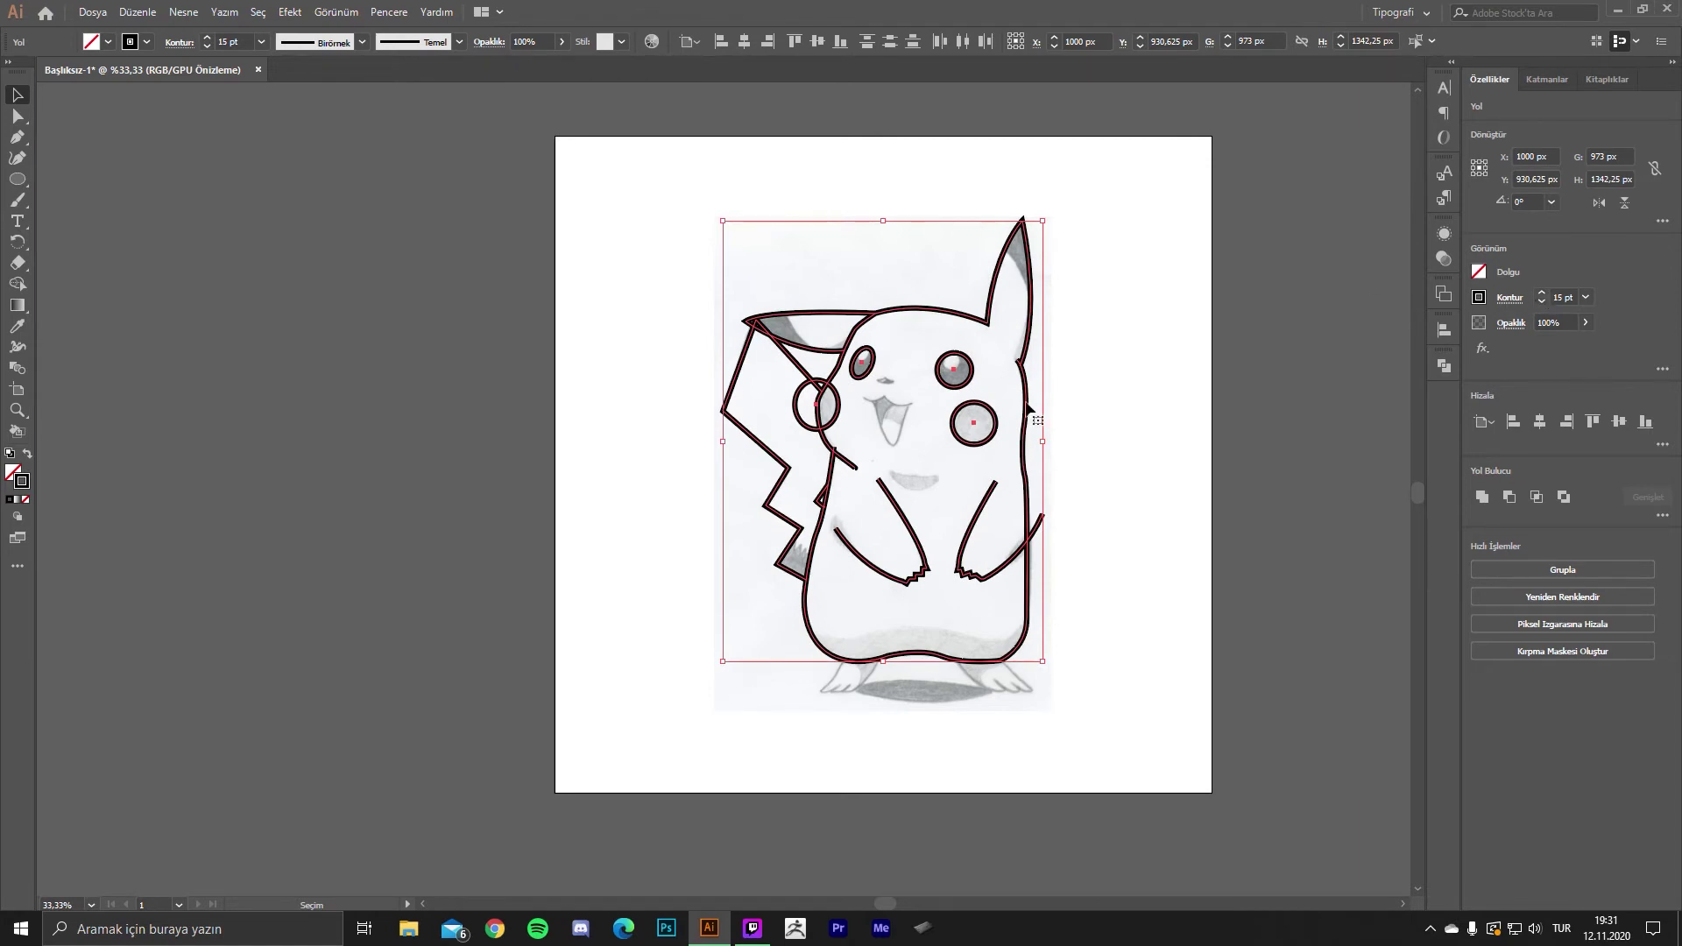
{"action": "scroll", "coordinate": [1029, 408], "scroll_direction": "up", "scroll_amount": 2}
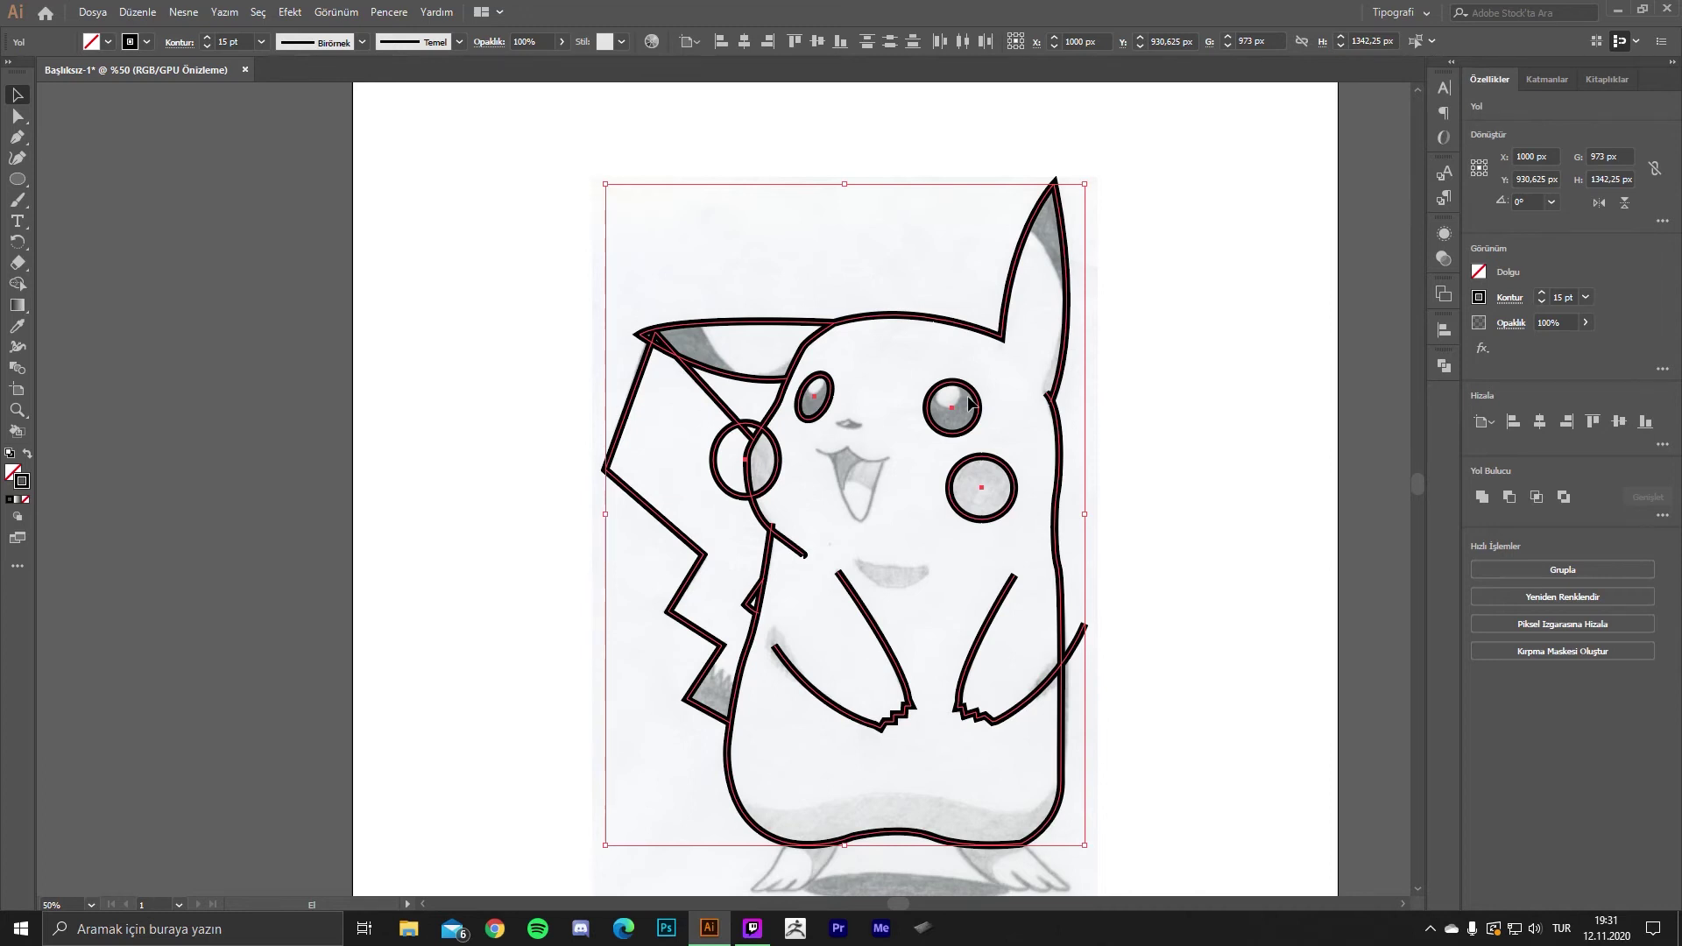
{"action": "left_click", "coordinate": [1204, 417]}
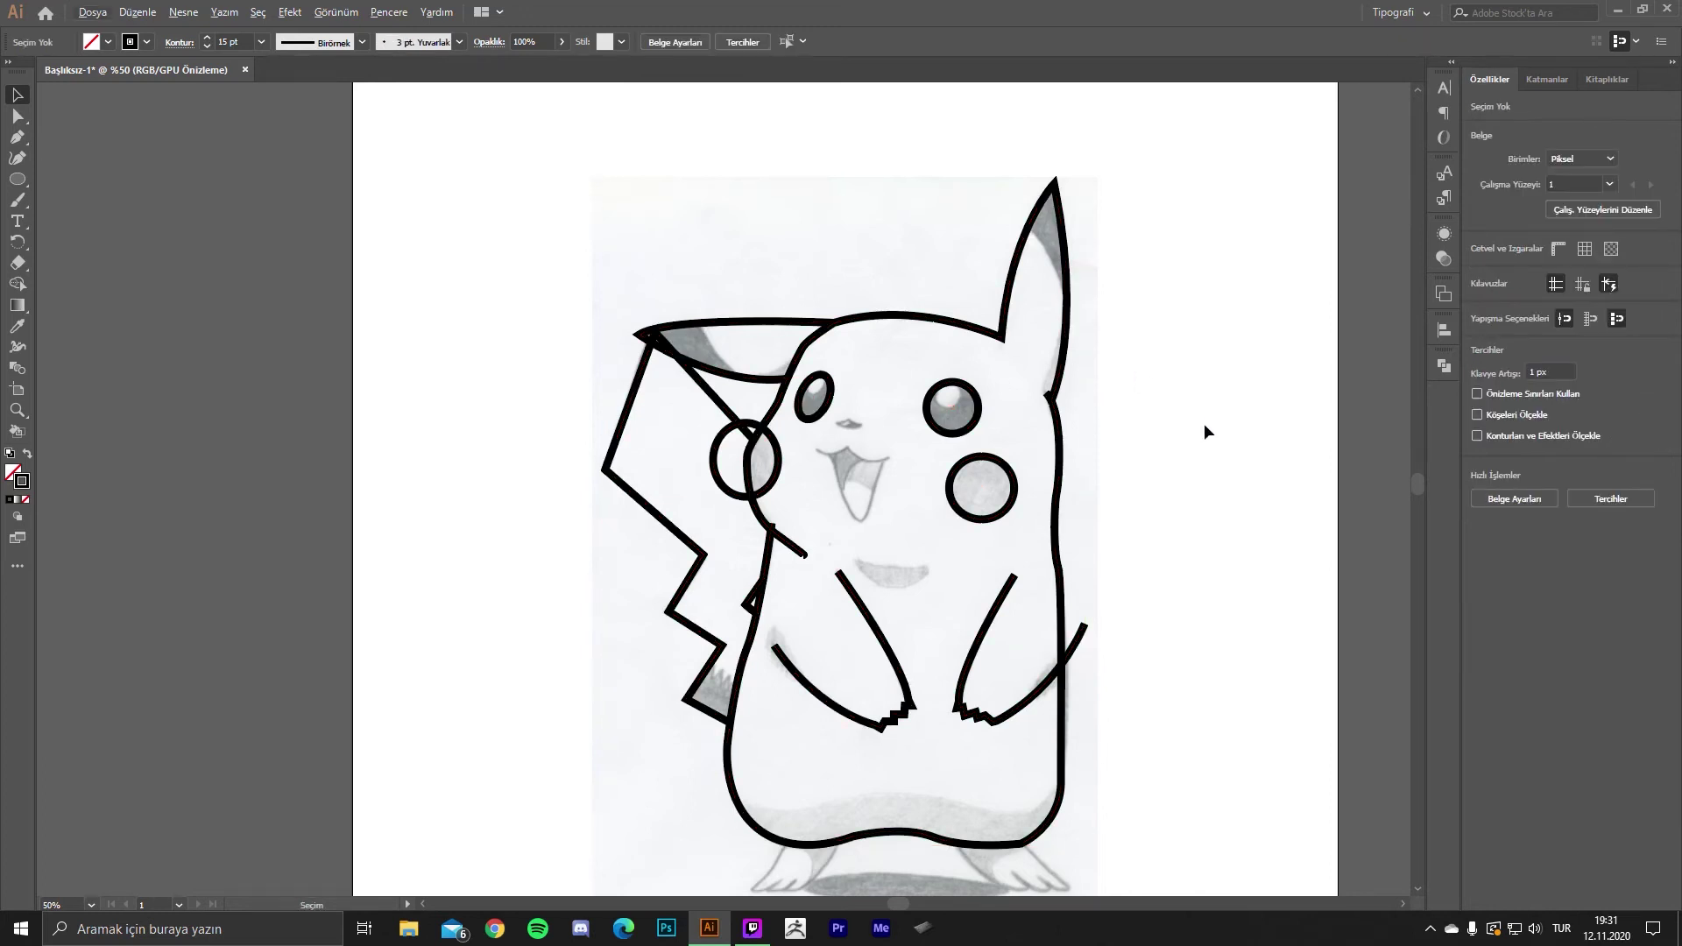
{"action": "key", "text": "ctrl+a"}
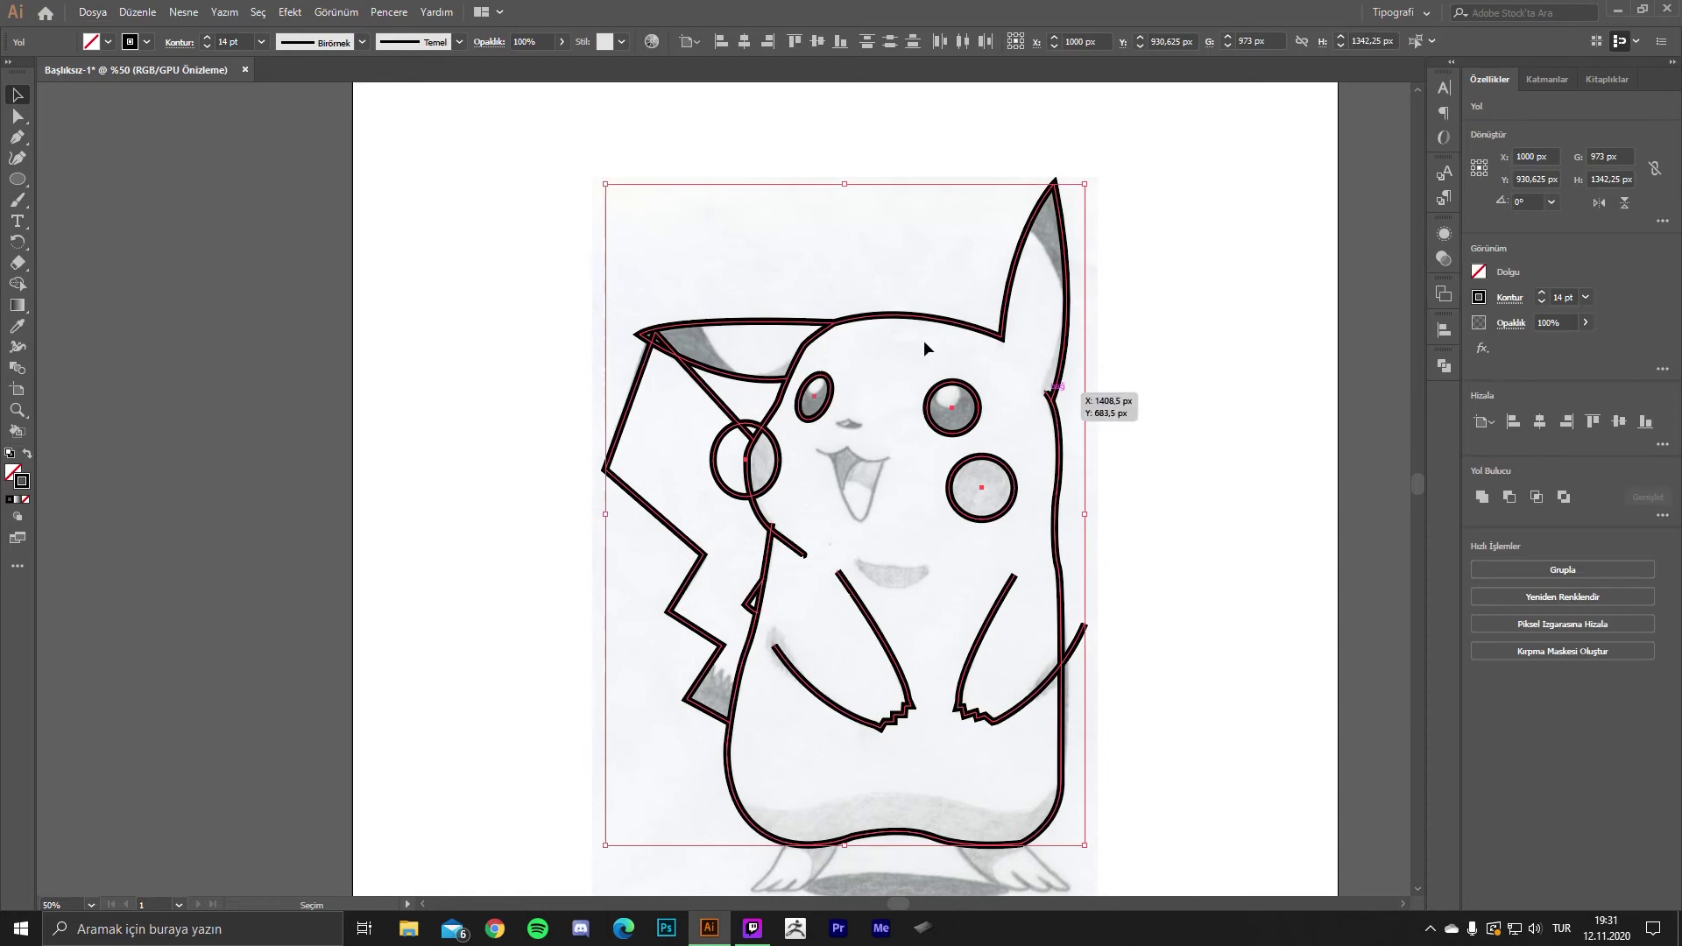
- Apply Round Cap to the selected outlines' strokes in the Stroke options
{"action": "left_click", "coordinate": [176, 42]}
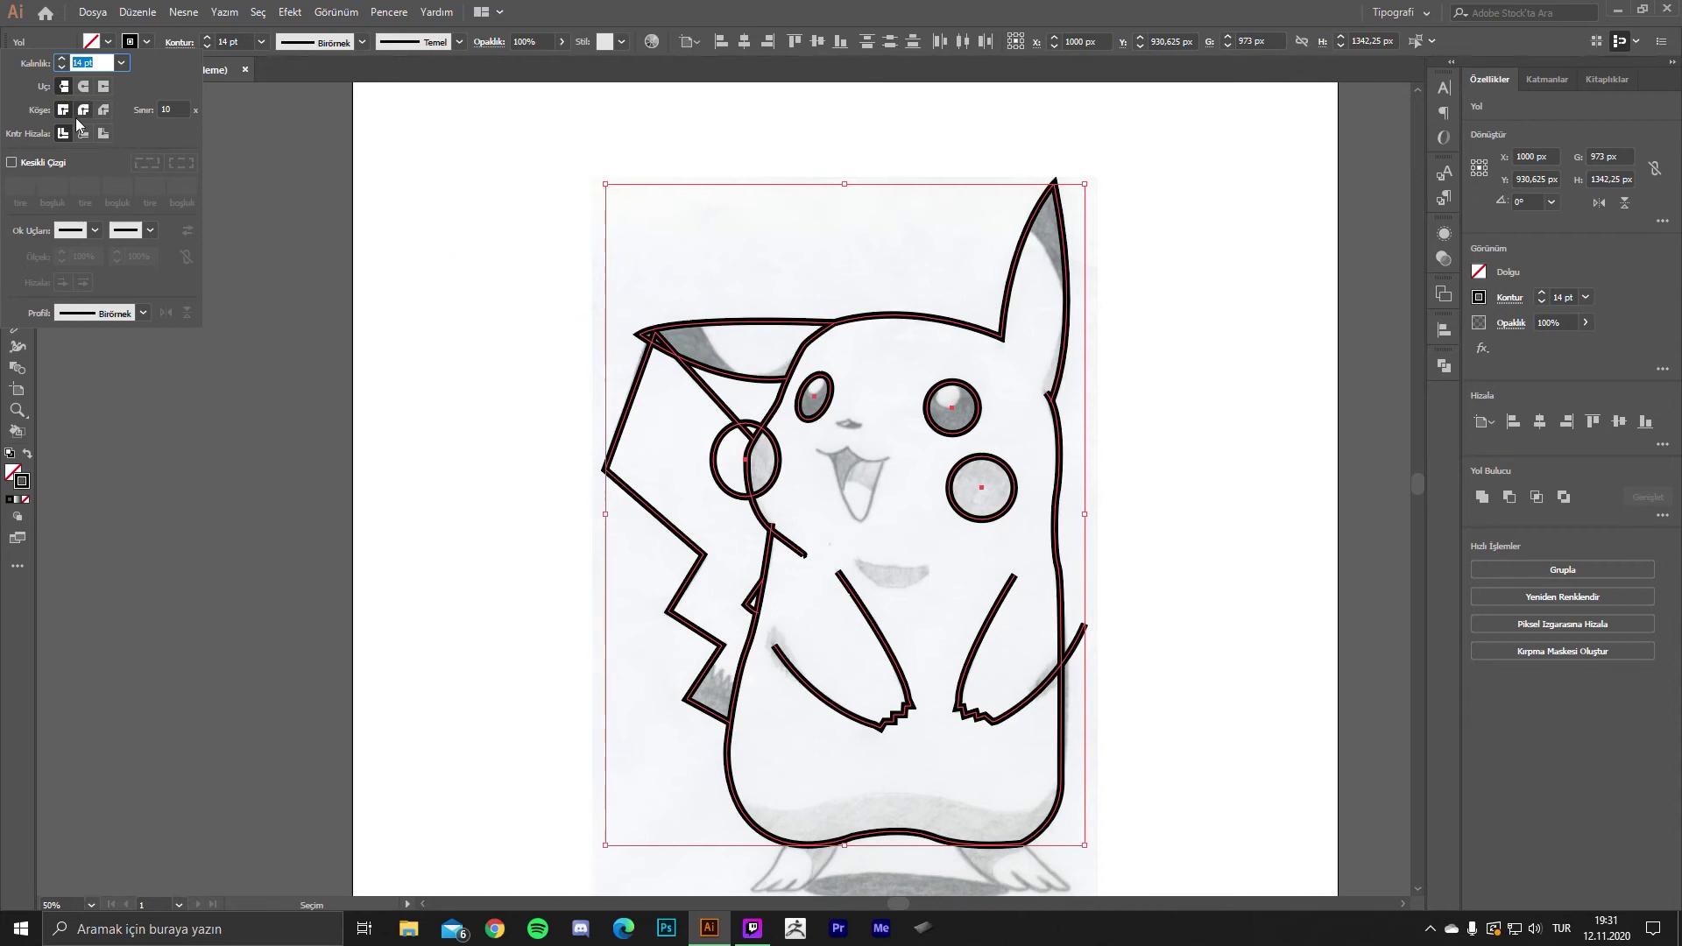
{"action": "double_click", "coordinate": [177, 43]}
{"action": "left_click", "coordinate": [84, 86]}
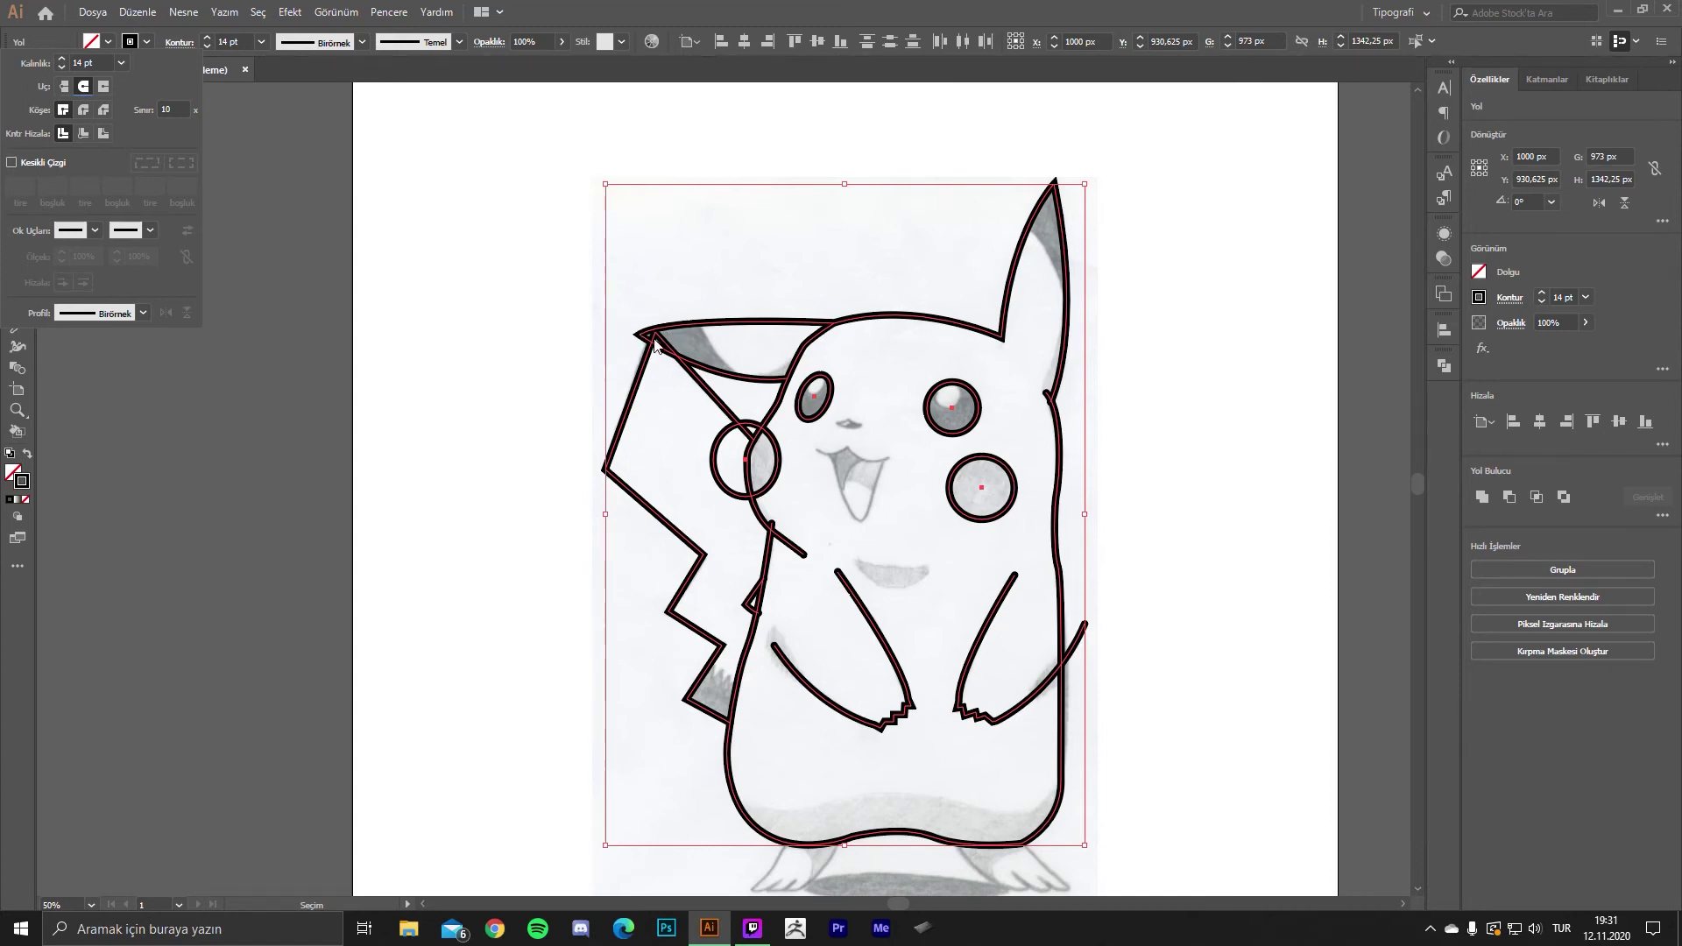
- Give the Pikachu outline strokes Round Join corners and close the Stroke settings
{"action": "left_click", "coordinate": [84, 110]}
{"action": "key", "text": "Escape"}
{"action": "scroll", "coordinate": [814, 466], "scroll_direction": "down", "scroll_amount": 2}
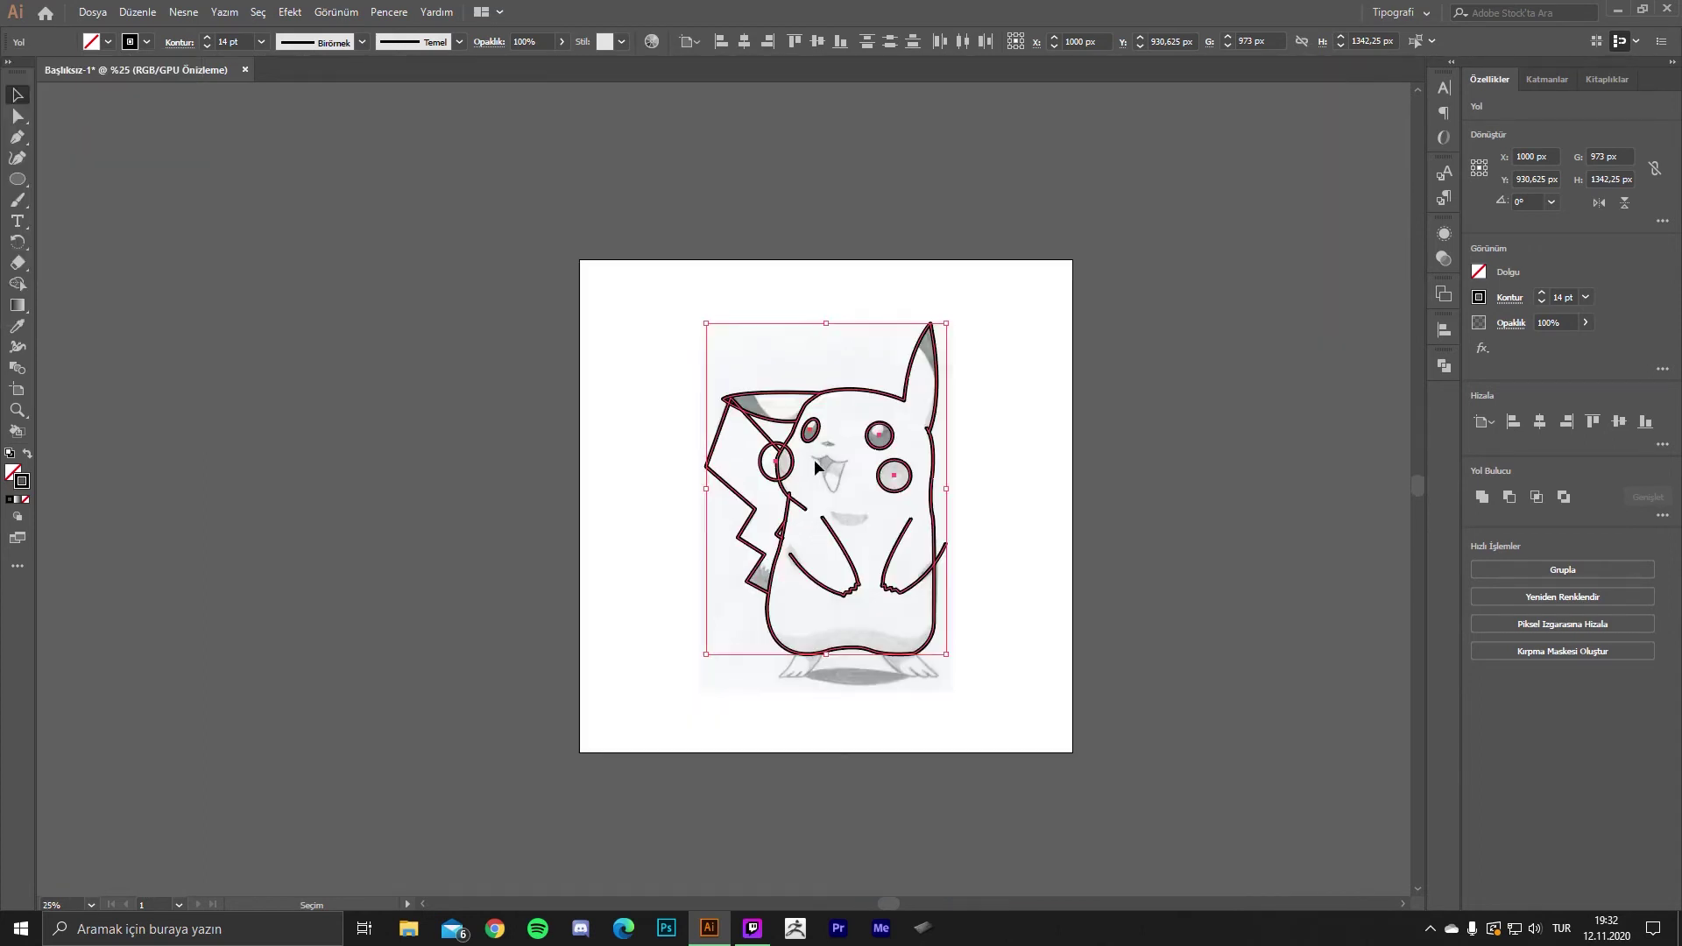
{"action": "scroll", "coordinate": [813, 459], "scroll_direction": "up", "scroll_amount": 3}
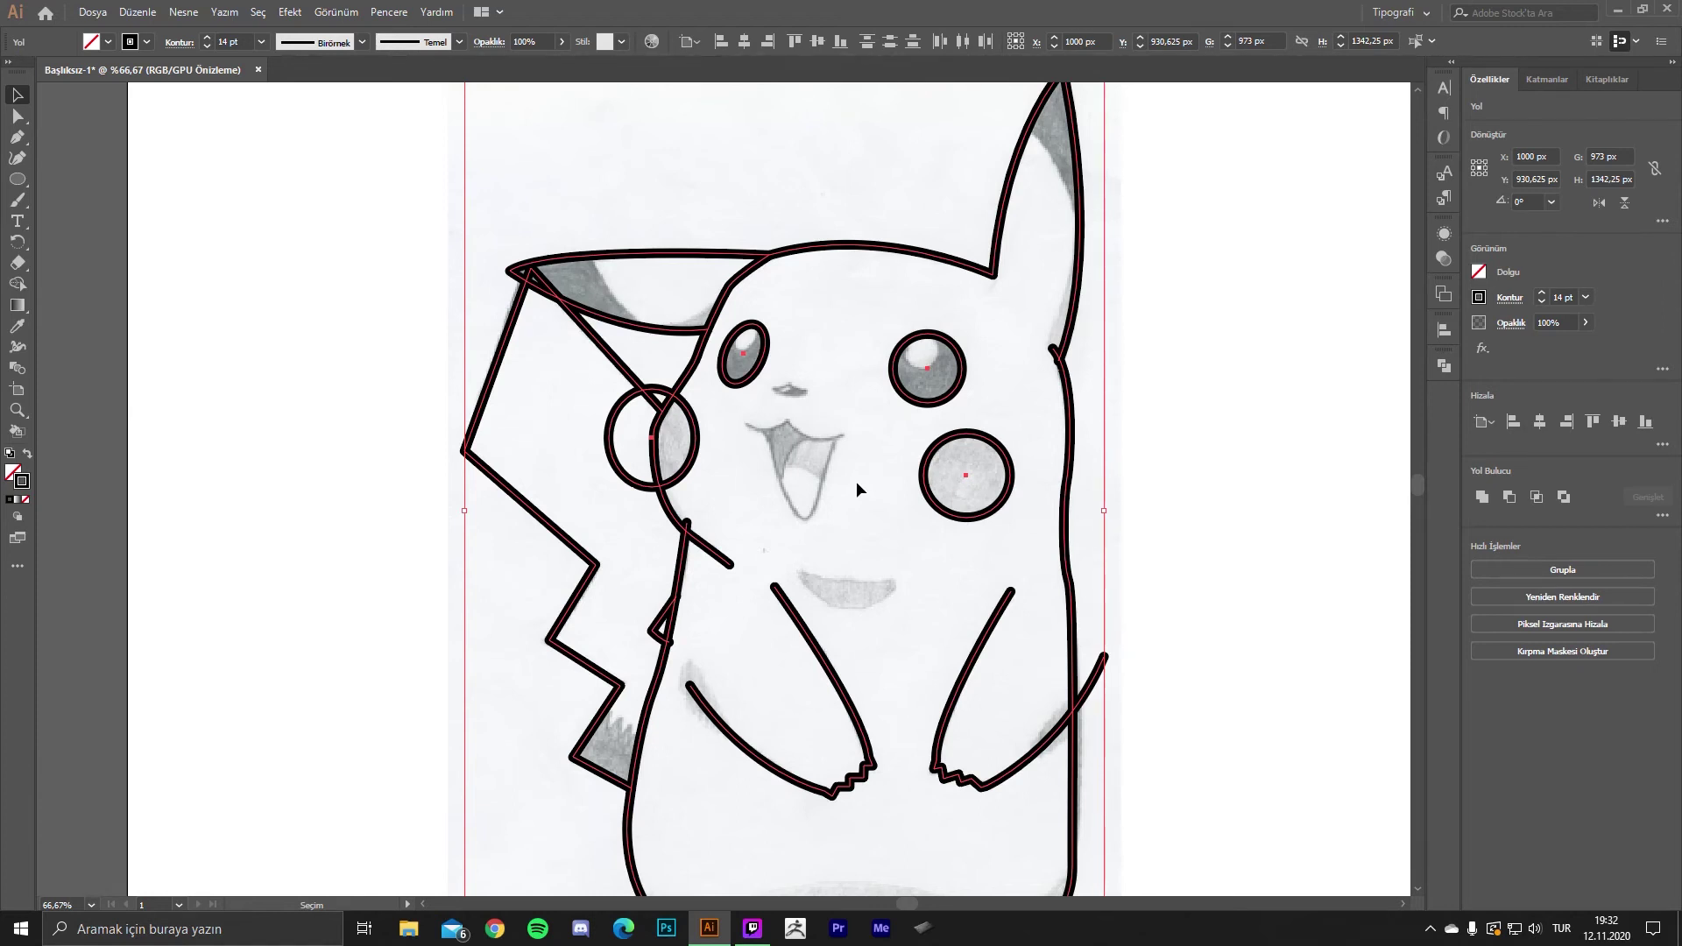
- Deselect the Pikachu artwork and bring the whole drawing into view
{"action": "left_click", "coordinate": [298, 276]}
{"action": "scroll", "coordinate": [788, 312], "scroll_direction": "up", "scroll_amount": 1}
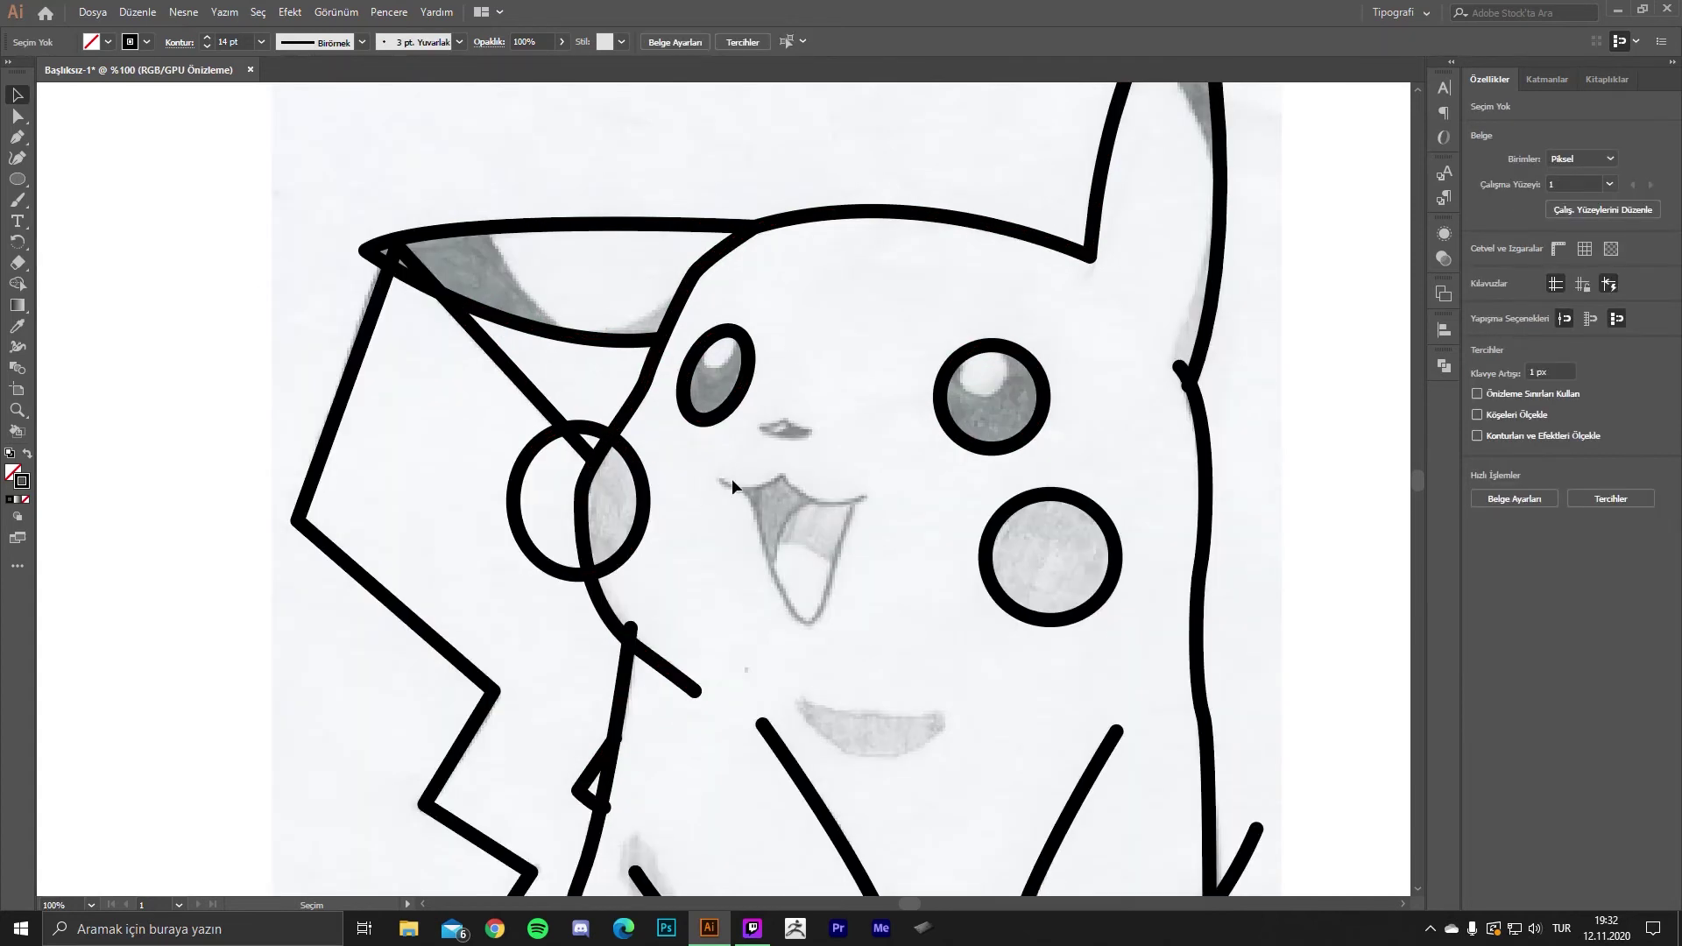
{"action": "scroll", "coordinate": [732, 476], "scroll_direction": "down", "scroll_amount": 2}
{"action": "scroll", "coordinate": [969, 276], "scroll_direction": "up", "scroll_amount": 2}
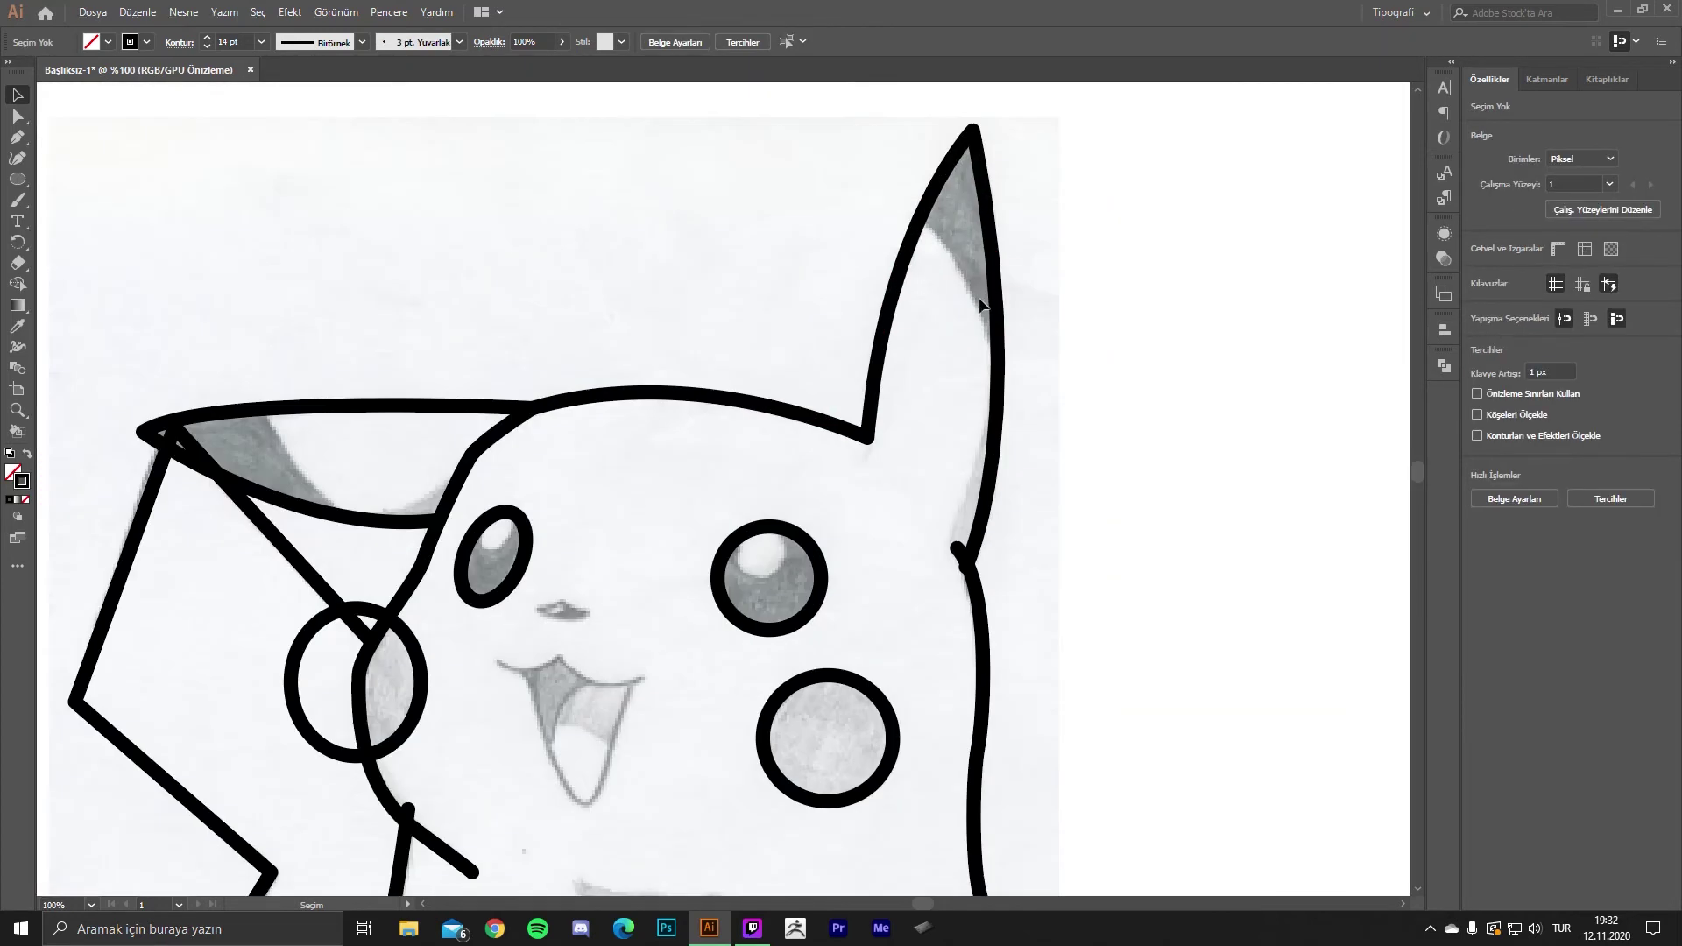
{"action": "scroll", "coordinate": [939, 366], "scroll_direction": "down", "scroll_amount": 1}
{"action": "left_click_drag", "start_coordinate": [917, 397], "coordinate": [1033, 275]}
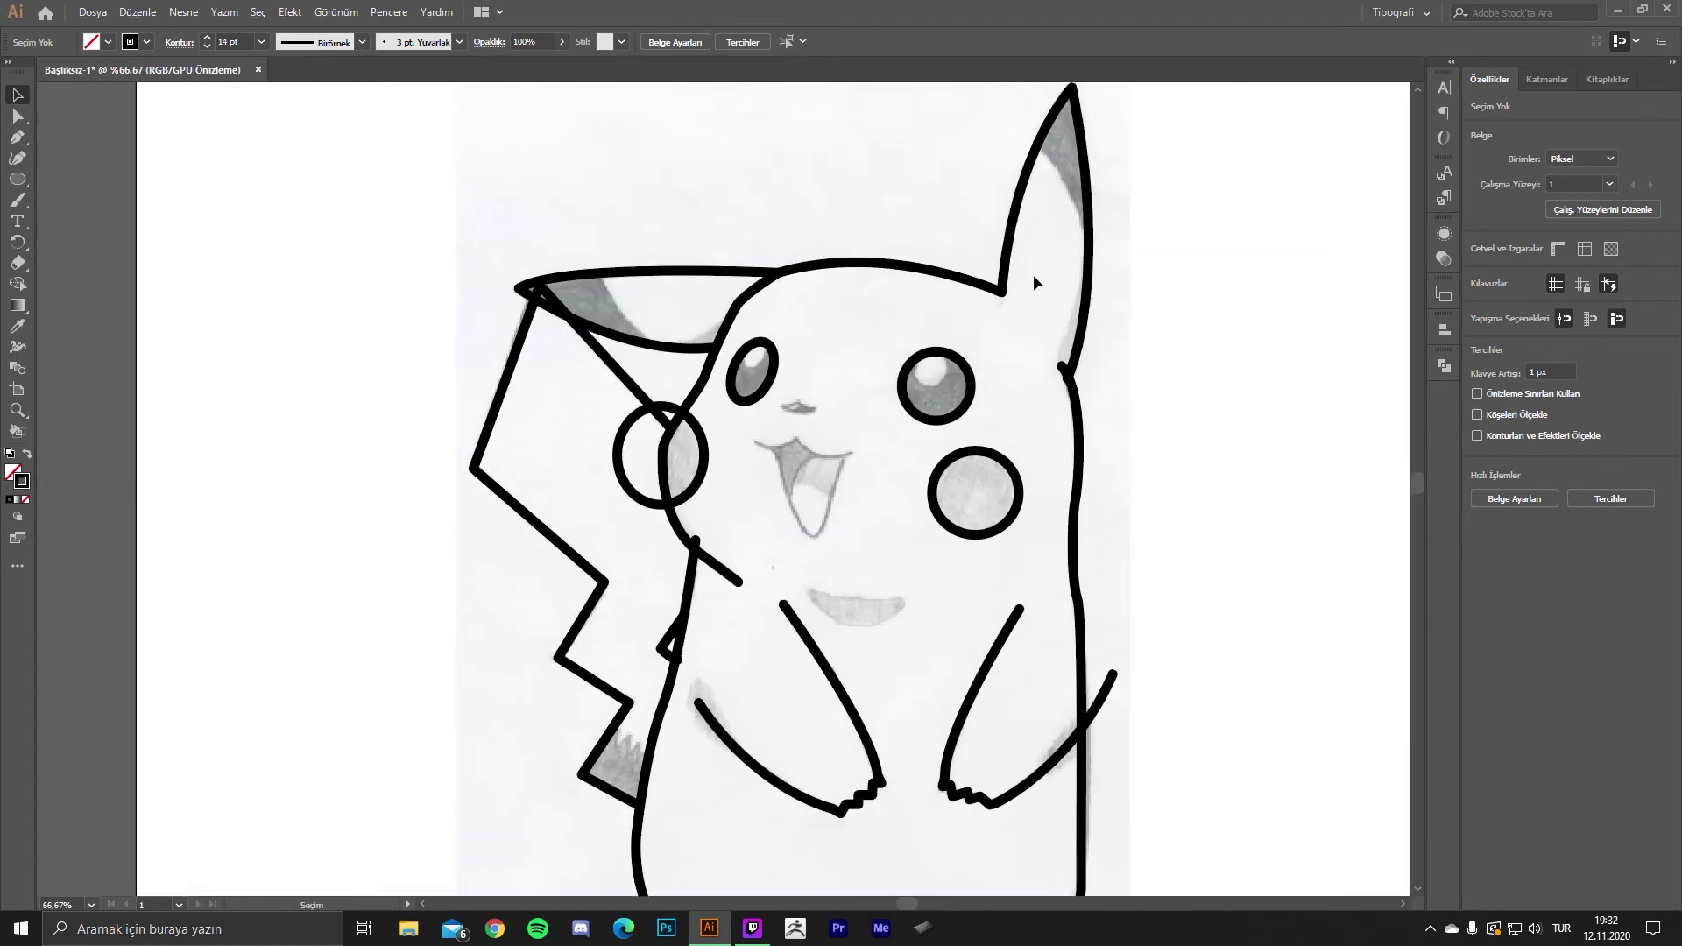
{"action": "scroll", "coordinate": [775, 359], "scroll_direction": "up", "scroll_amount": 1}
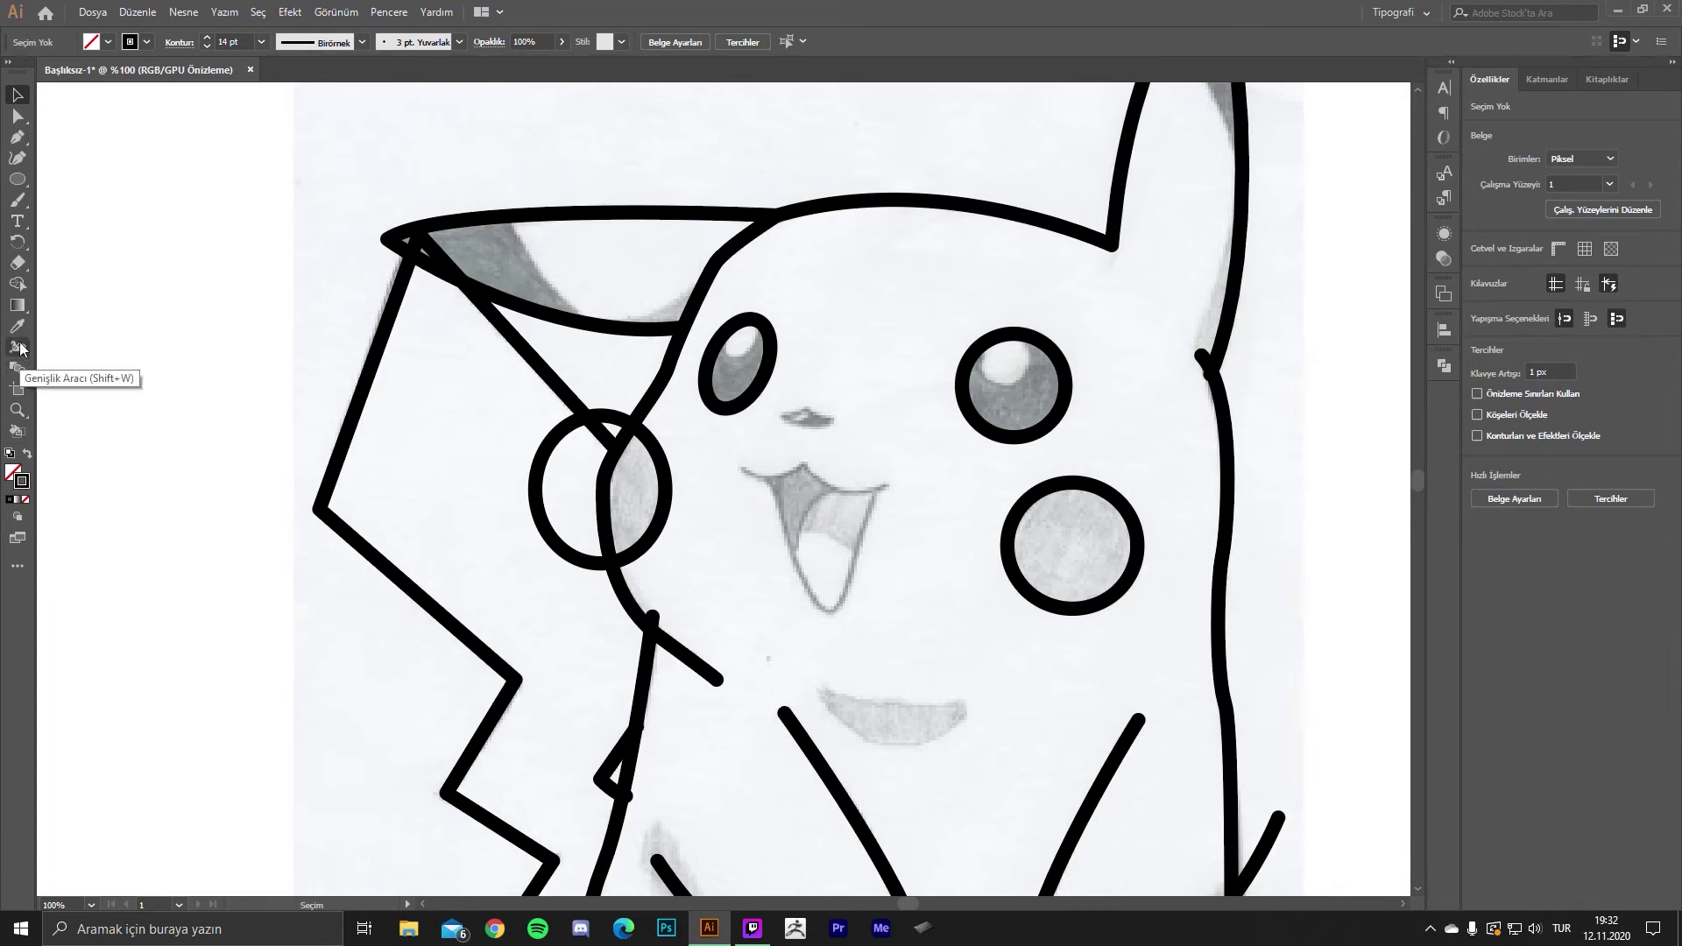
- Show the full All Tools list from the Edit Toolbar button
{"action": "left_click", "coordinate": [19, 570]}
{"action": "scroll", "coordinate": [129, 291], "scroll_direction": "down", "scroll_amount": 5}
{"action": "scroll", "coordinate": [117, 438], "scroll_direction": "down", "scroll_amount": 5}
{"action": "scroll", "coordinate": [124, 459], "scroll_direction": "down", "scroll_amount": 3}
{"action": "scroll", "coordinate": [125, 459], "scroll_direction": "up", "scroll_amount": 3}
- Add the Width Tool to the toolbar
{"action": "left_click_drag", "start_coordinate": [112, 331], "coordinate": [13, 353]}
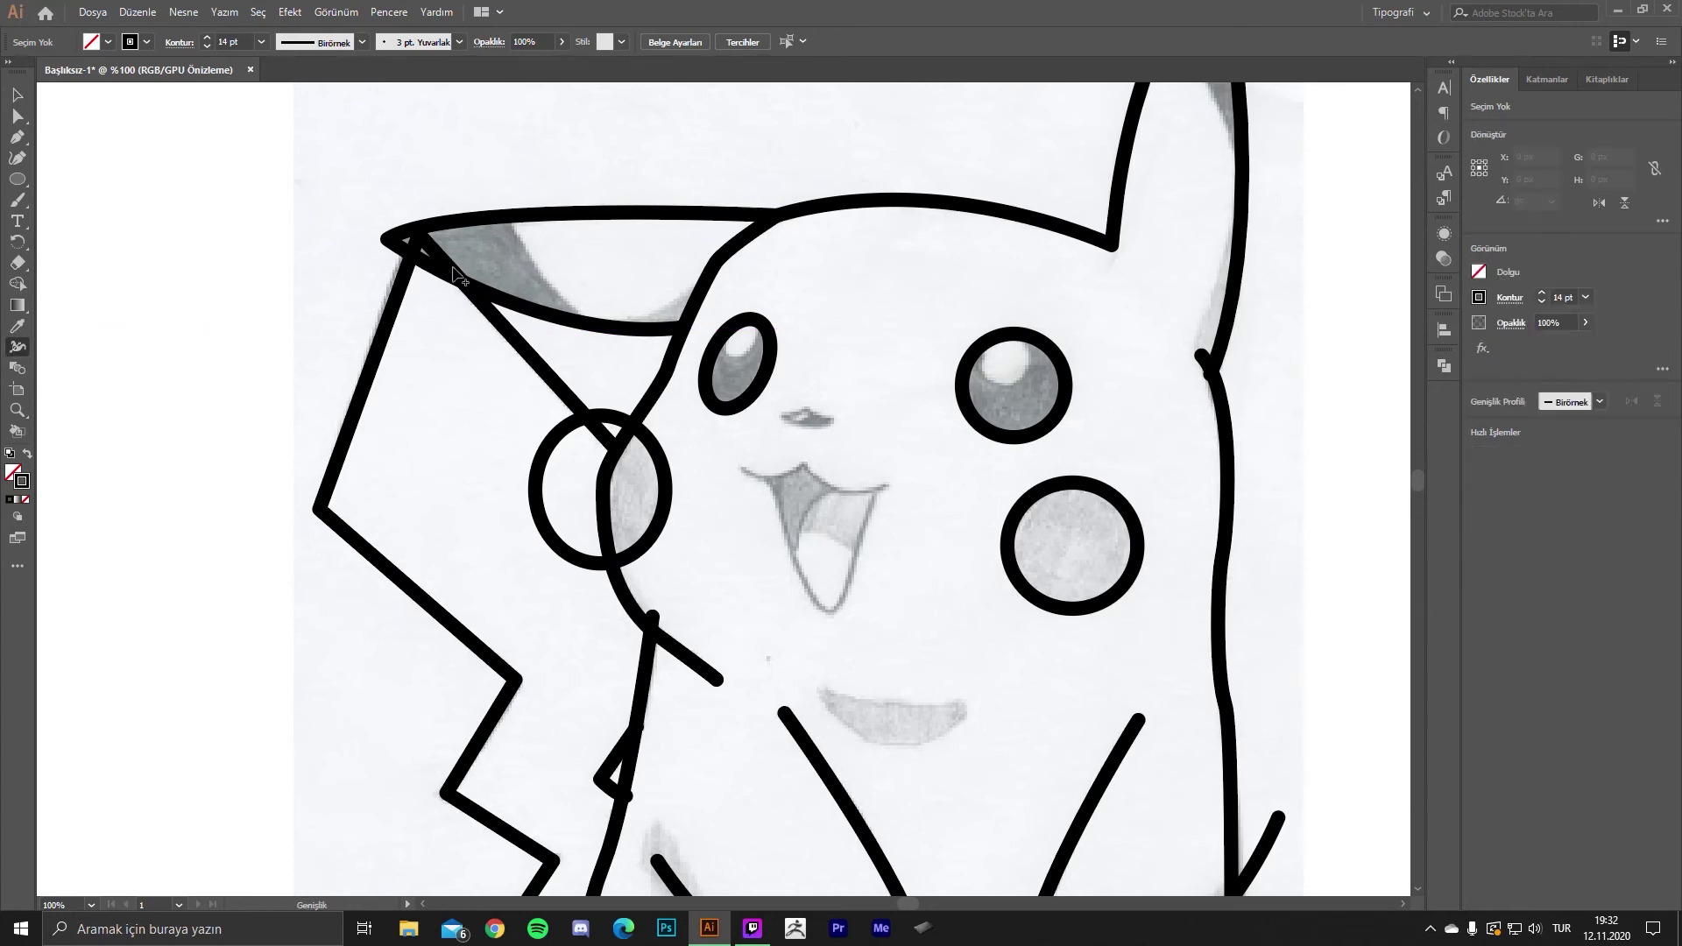
{"action": "scroll", "coordinate": [566, 282], "scroll_direction": "up", "scroll_amount": 1}
{"action": "scroll", "coordinate": [543, 405], "scroll_direction": "up", "scroll_amount": 1}
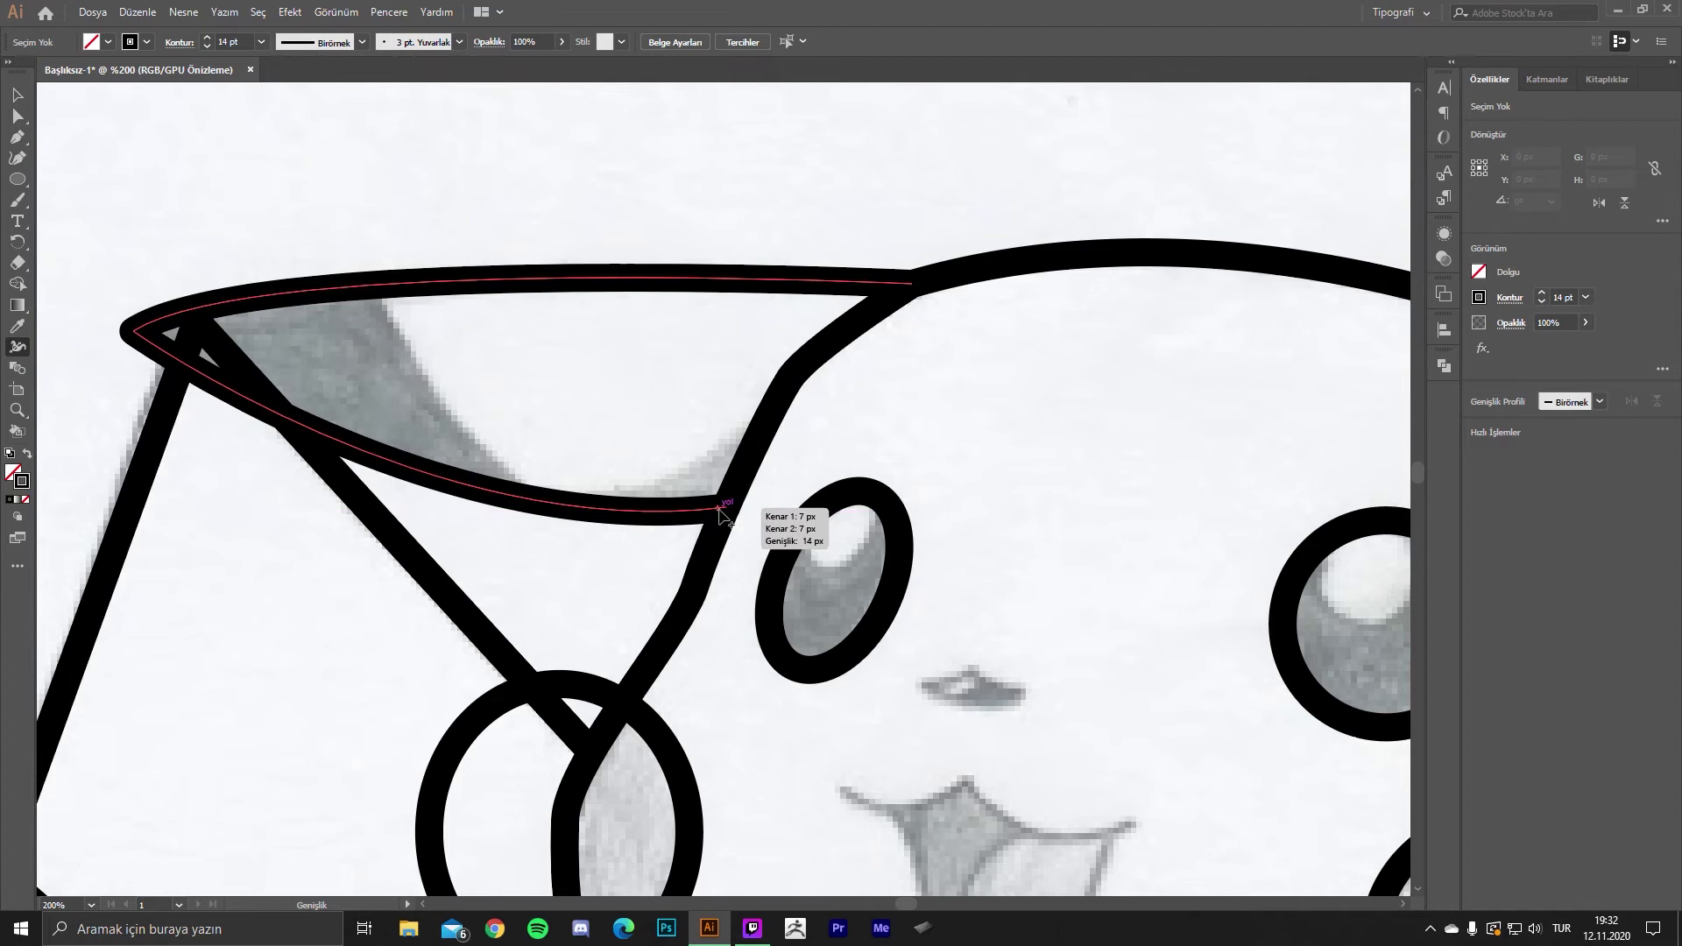
- Taper the ear outline's end and top stroke, narrowing it where it meets the head
{"action": "left_click_drag", "start_coordinate": [706, 512], "coordinate": [712, 508]}
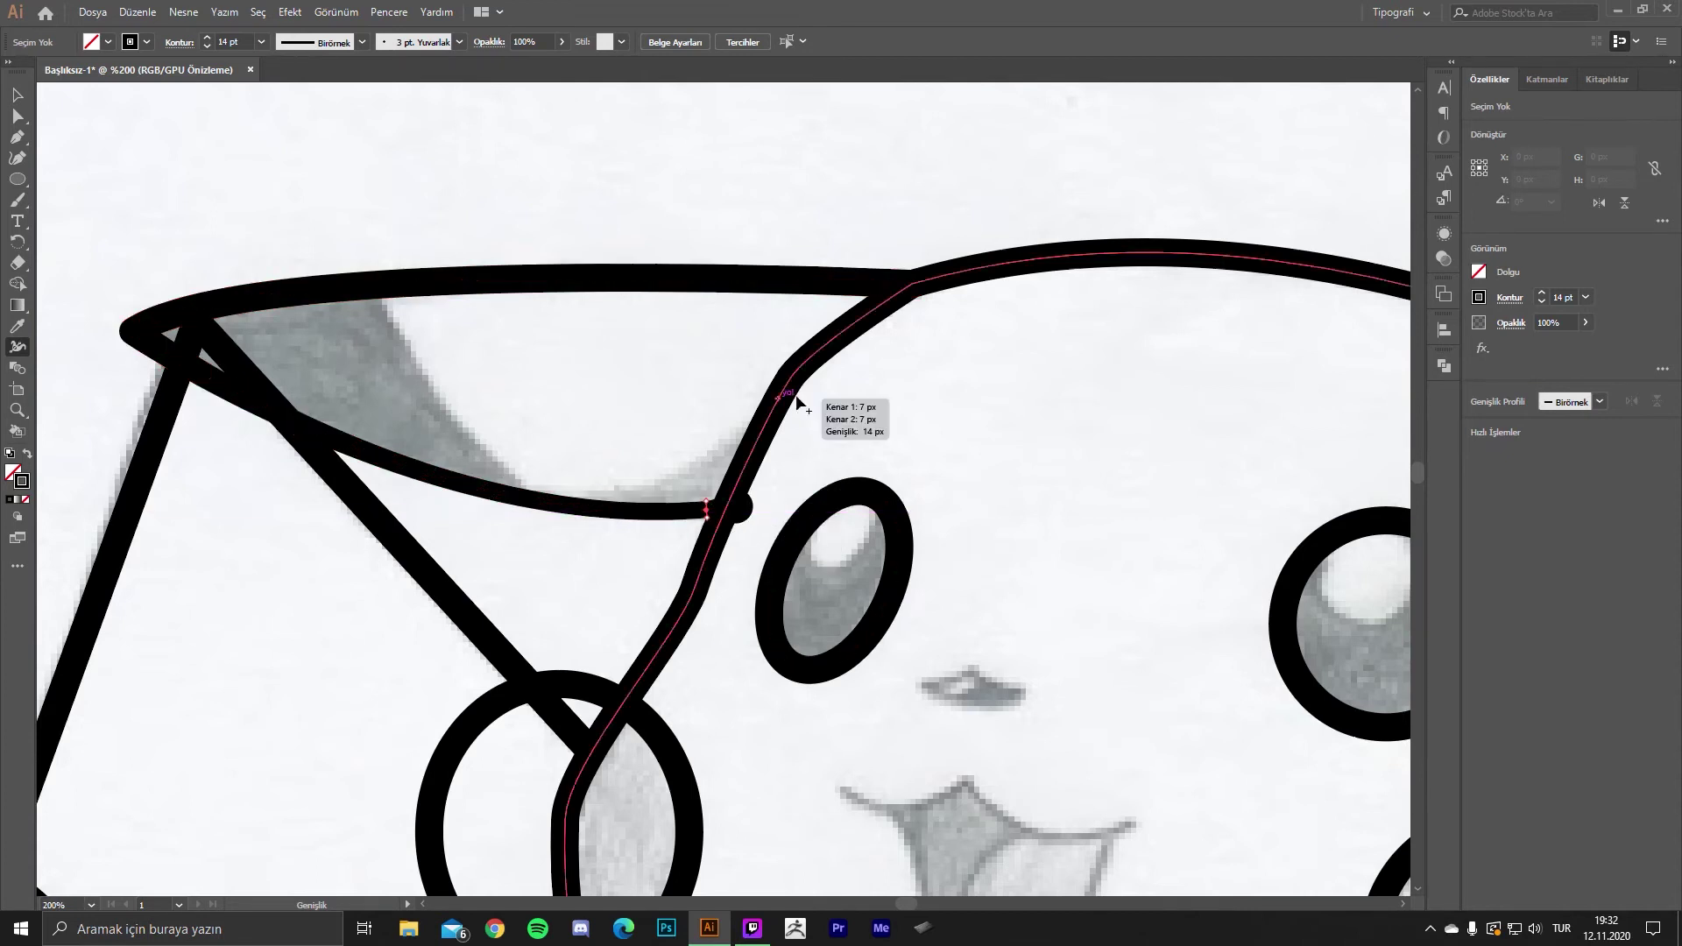
{"action": "left_click_drag", "start_coordinate": [802, 399], "coordinate": [751, 511]}
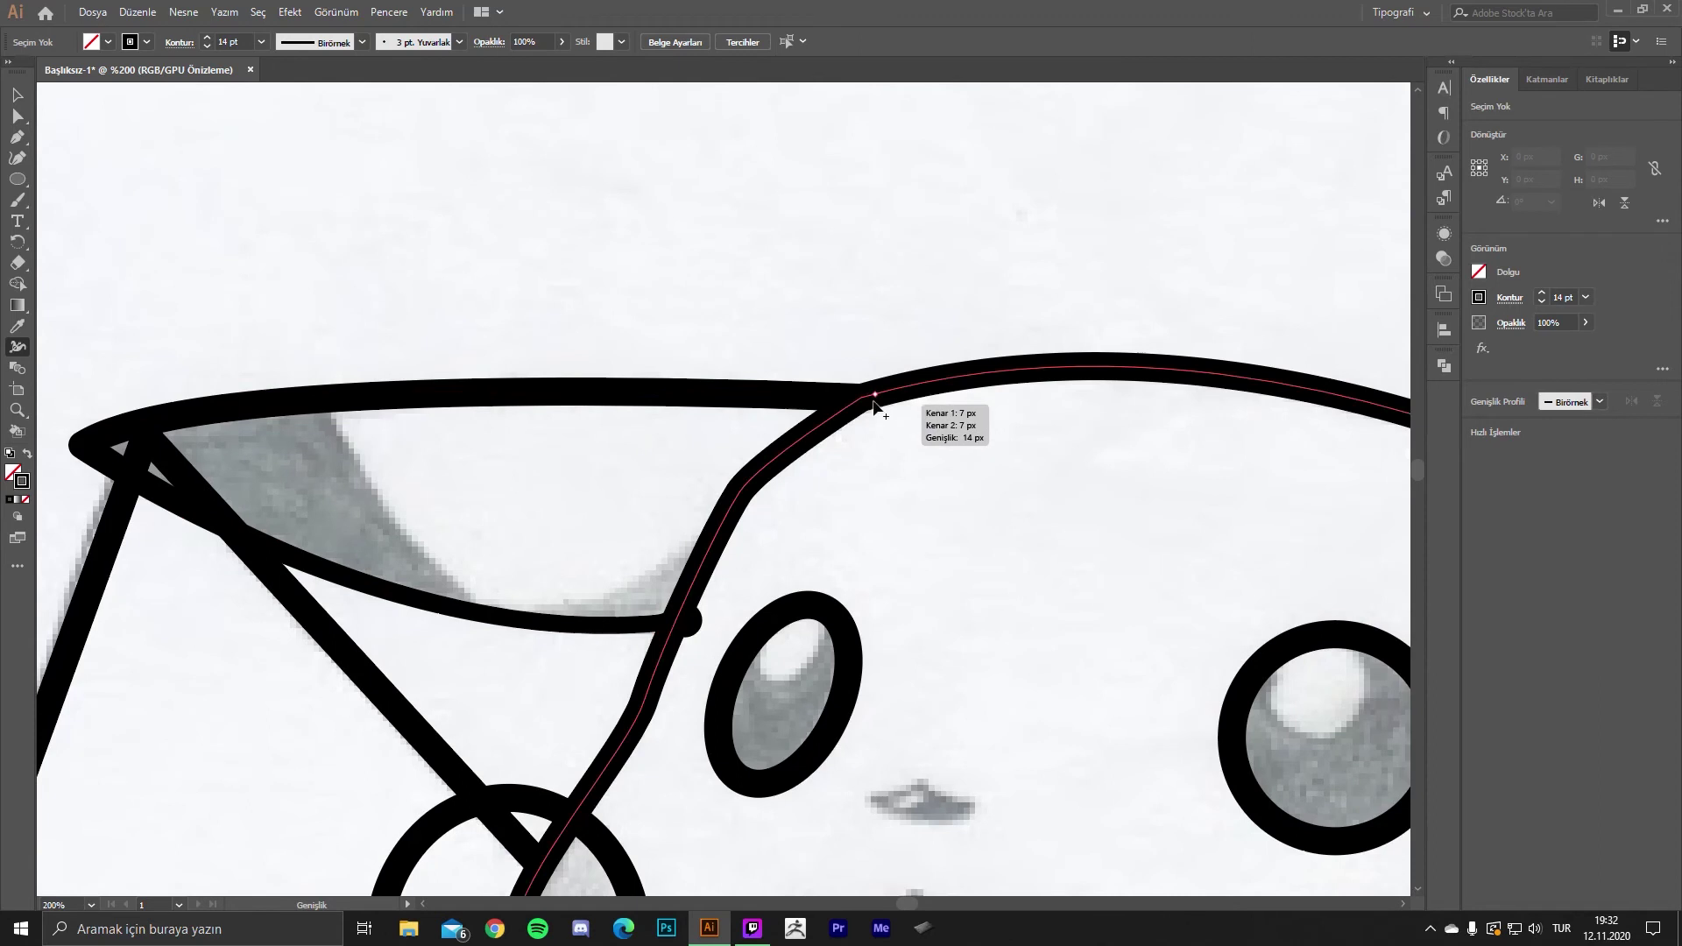
{"action": "left_click_drag", "start_coordinate": [858, 413], "coordinate": [864, 396]}
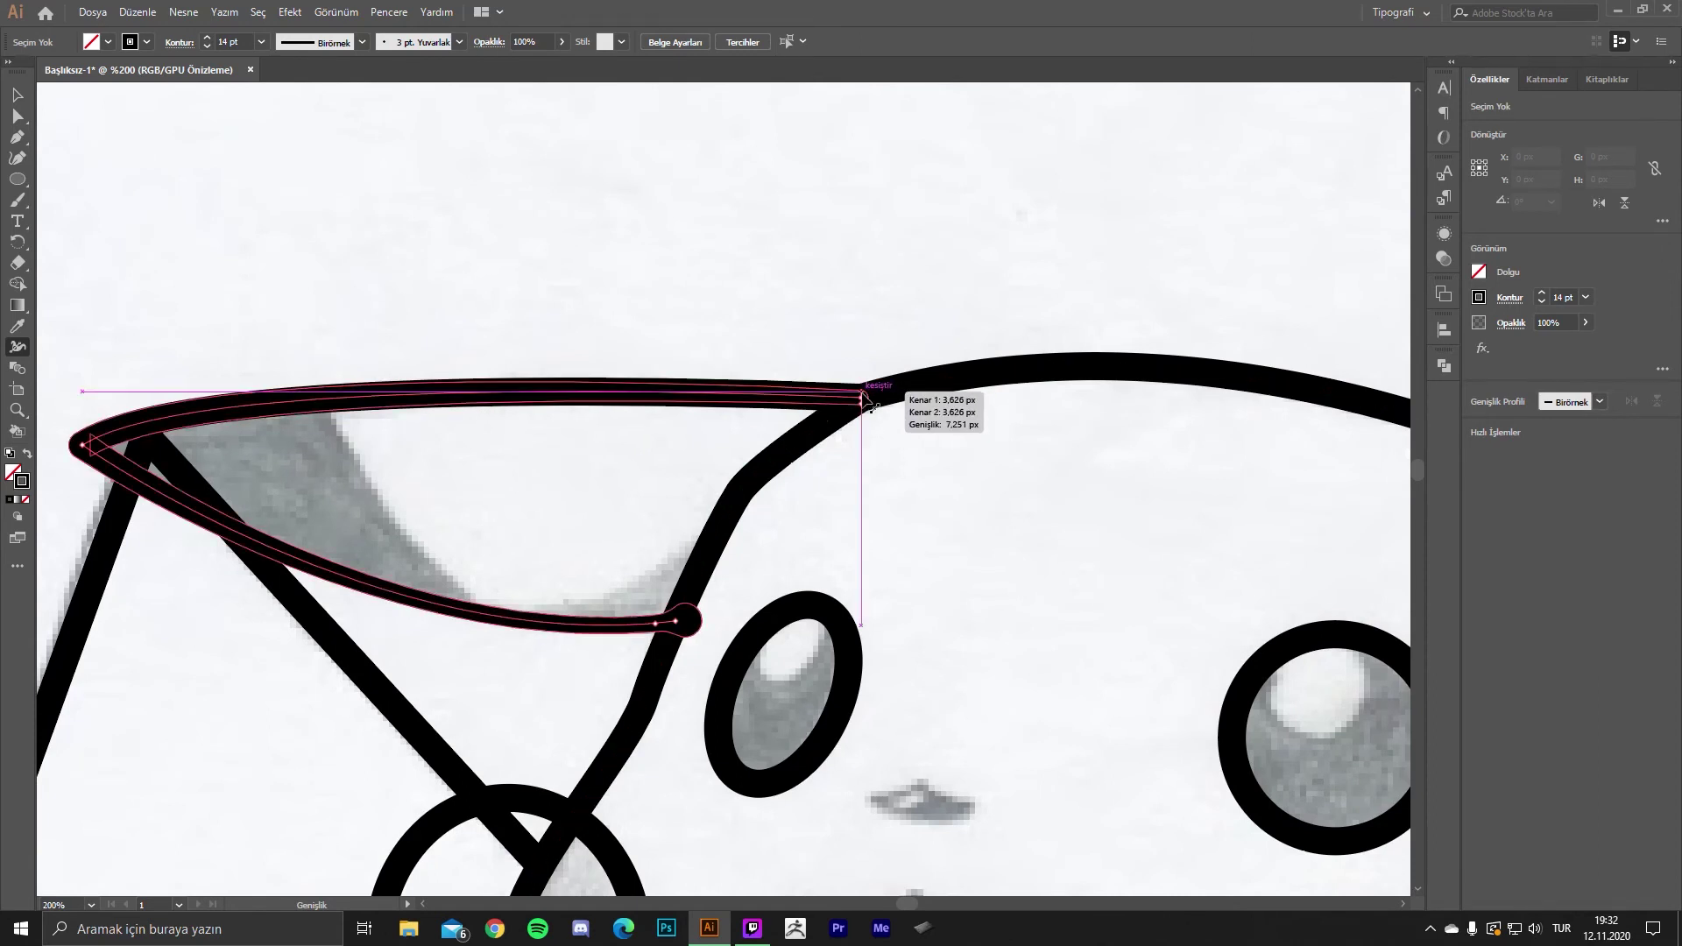
{"action": "scroll", "coordinate": [876, 350], "scroll_direction": "up", "scroll_amount": 2}
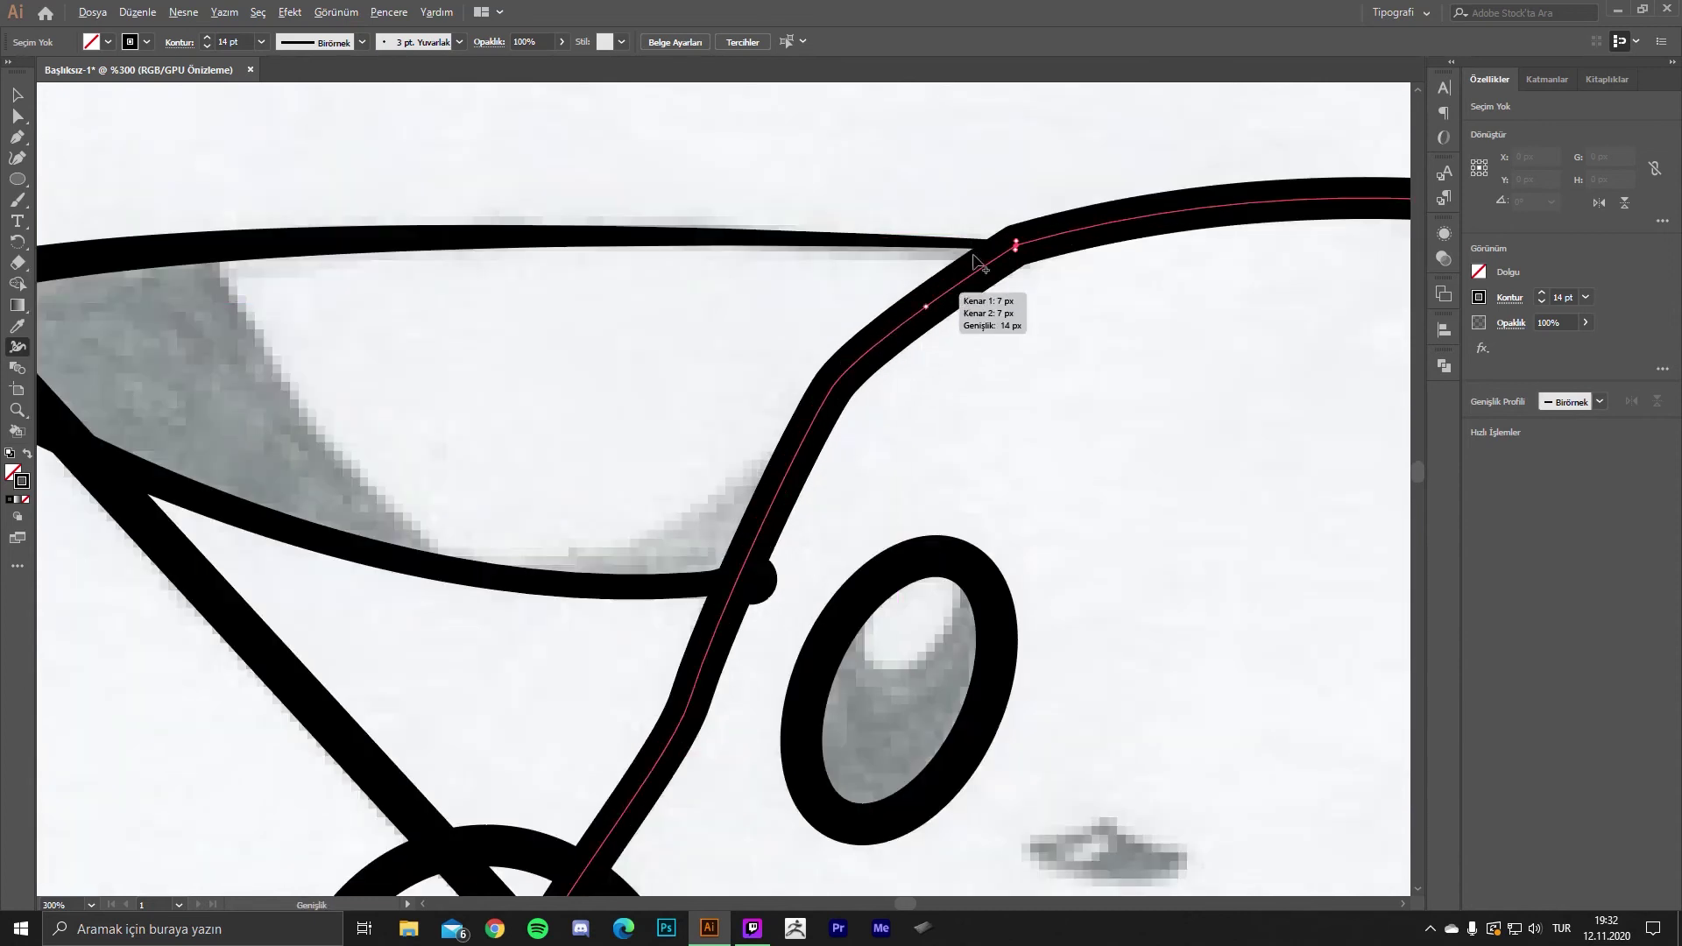
{"action": "left_click_drag", "start_coordinate": [1015, 242], "coordinate": [1018, 235]}
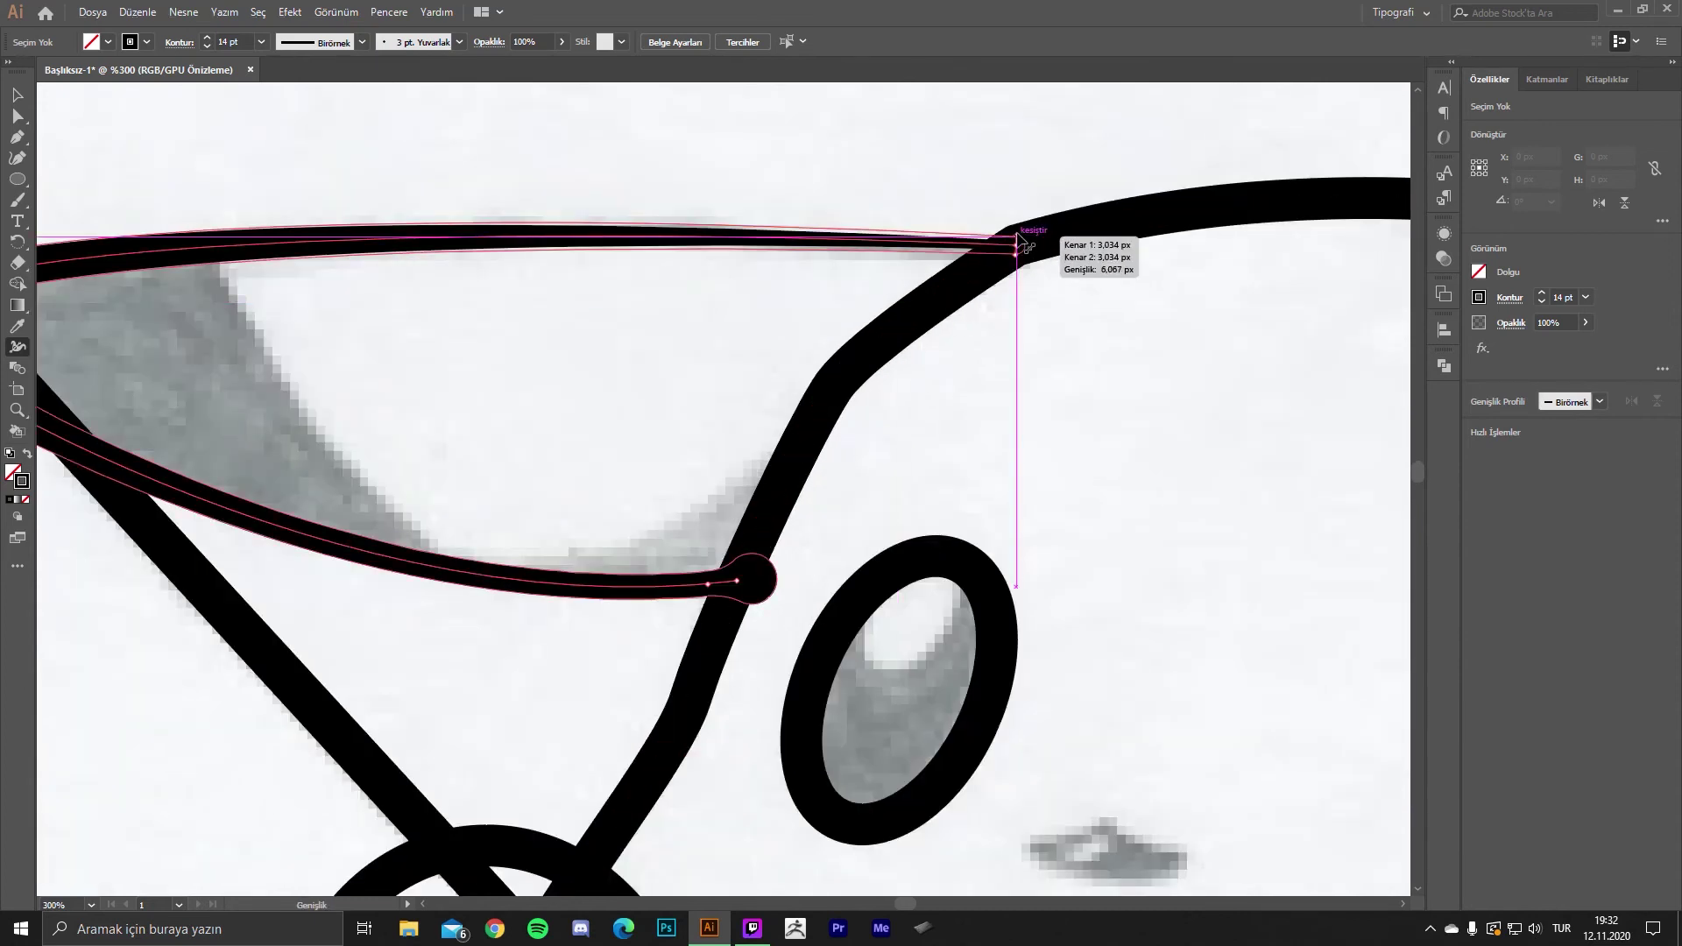
{"action": "scroll", "coordinate": [811, 301], "scroll_direction": "down", "scroll_amount": 2}
{"action": "scroll", "coordinate": [714, 373], "scroll_direction": "left", "scroll_amount": 3}
{"action": "scroll", "coordinate": [669, 149], "scroll_direction": "down", "scroll_amount": 2}
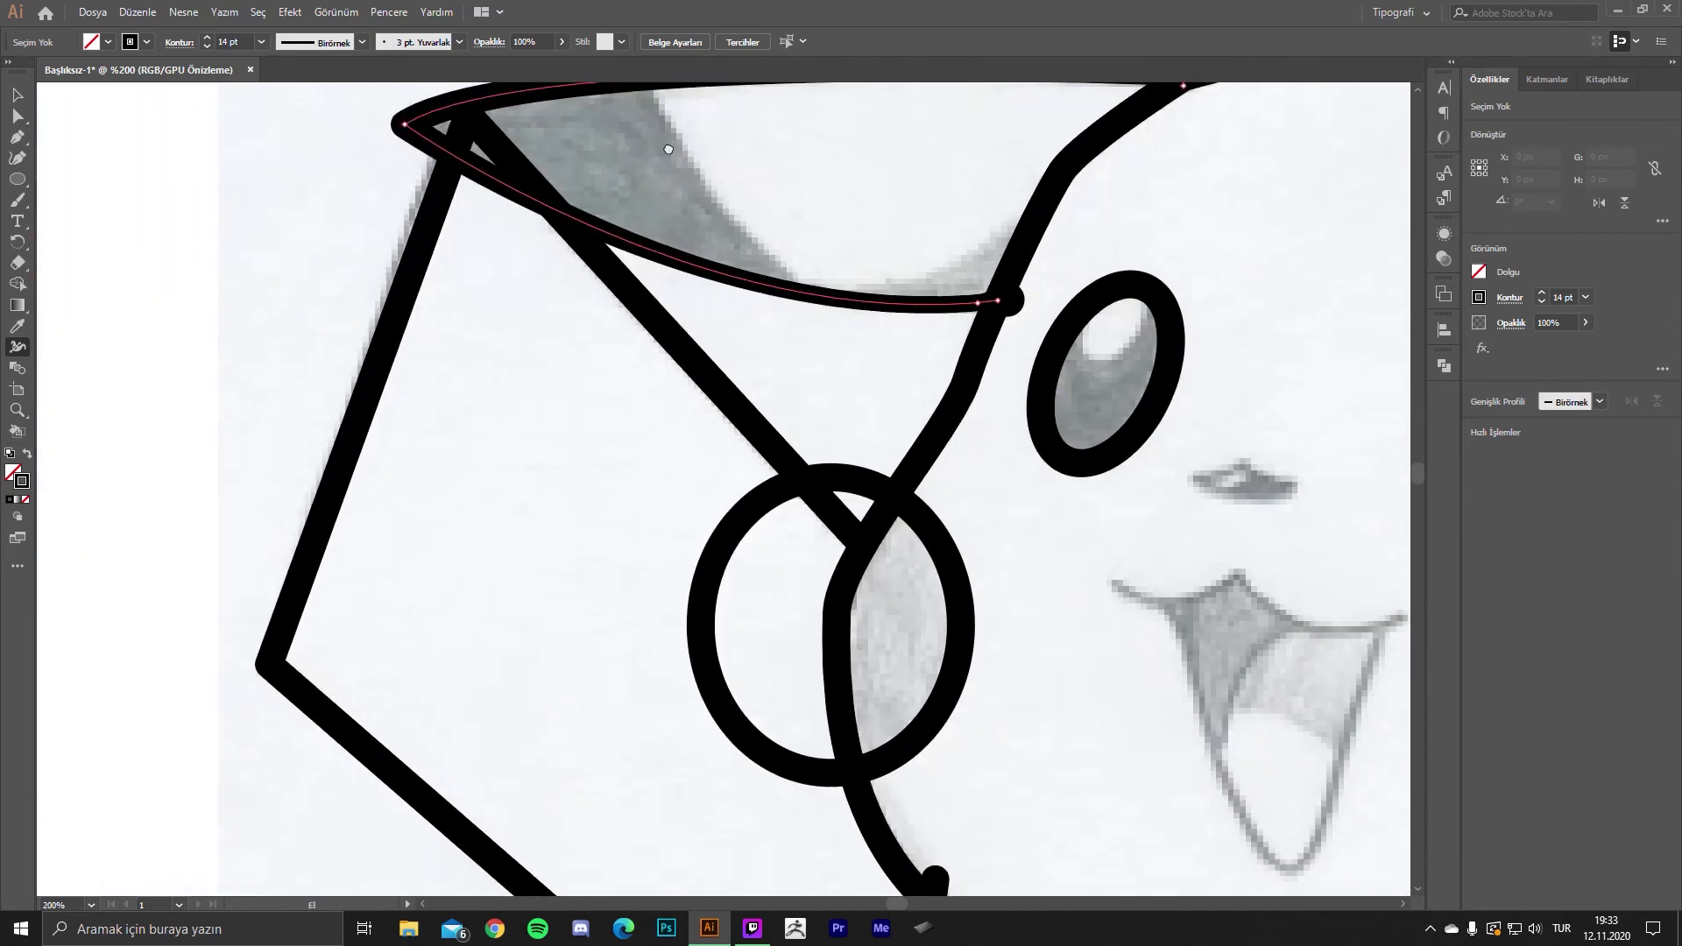
{"action": "scroll", "coordinate": [668, 149], "scroll_direction": "down", "scroll_amount": 2}
{"action": "scroll", "coordinate": [714, 289], "scroll_direction": "up", "scroll_amount": 2}
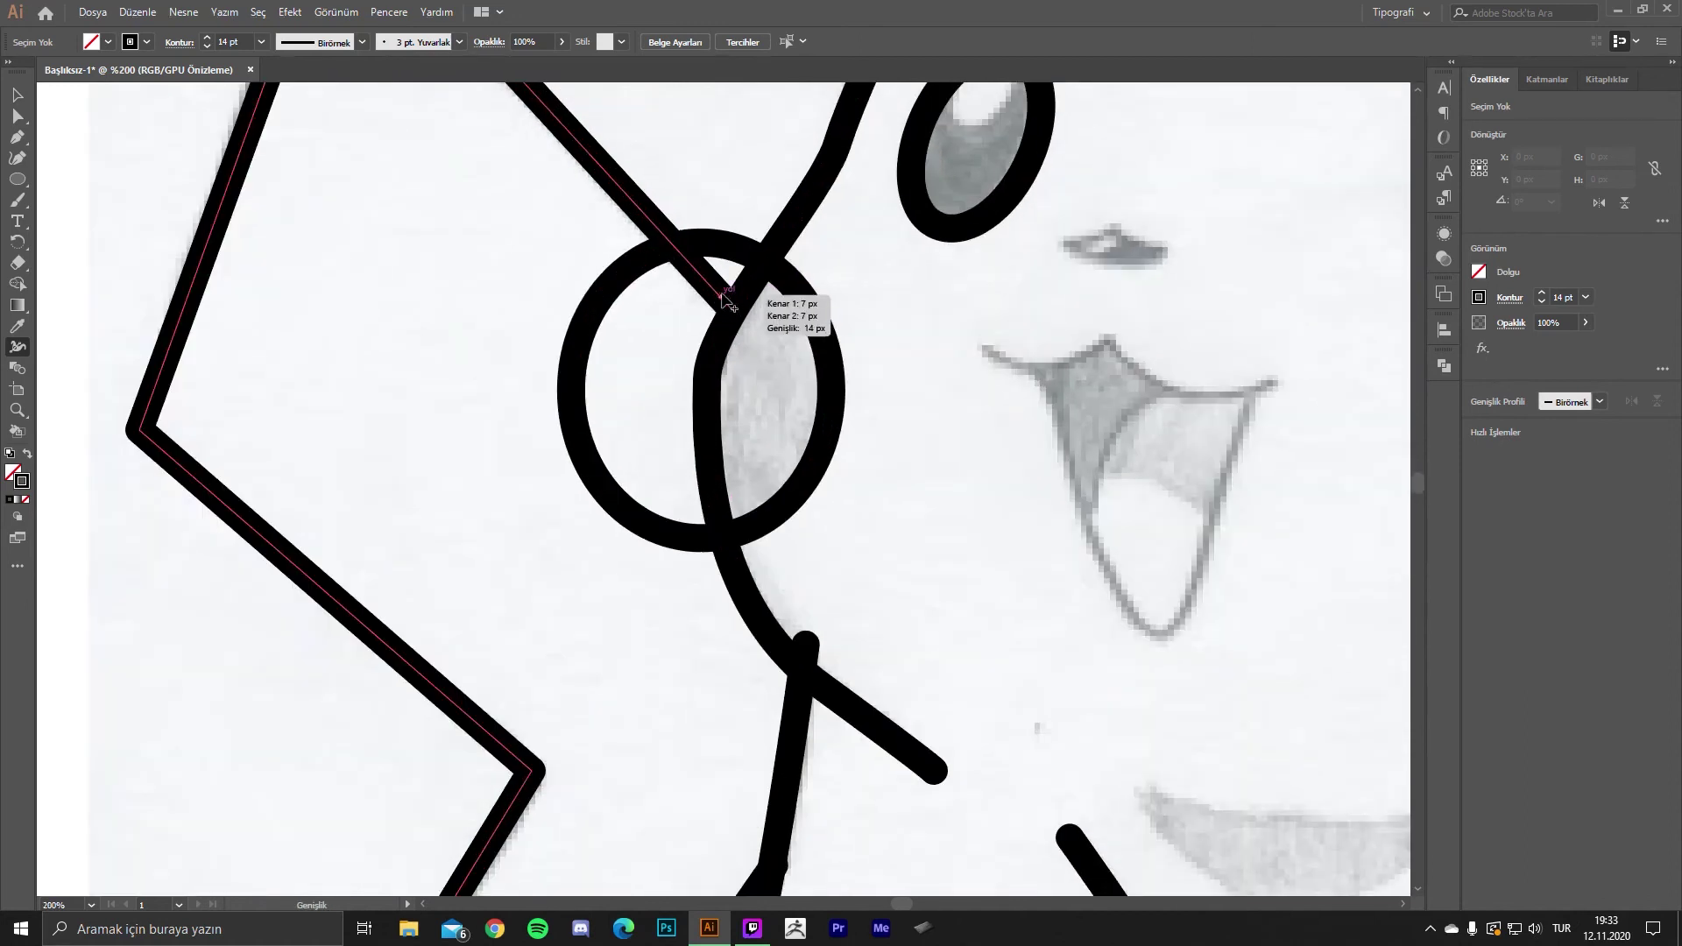
{"action": "scroll", "coordinate": [724, 300], "scroll_direction": "up", "scroll_amount": 1}
- Thin the ear stroke's end near the cheek and adjust its width at the tip
{"action": "left_click_drag", "start_coordinate": [724, 300], "coordinate": [694, 293]}
{"action": "scroll", "coordinate": [878, 433], "scroll_direction": "down", "scroll_amount": 1}
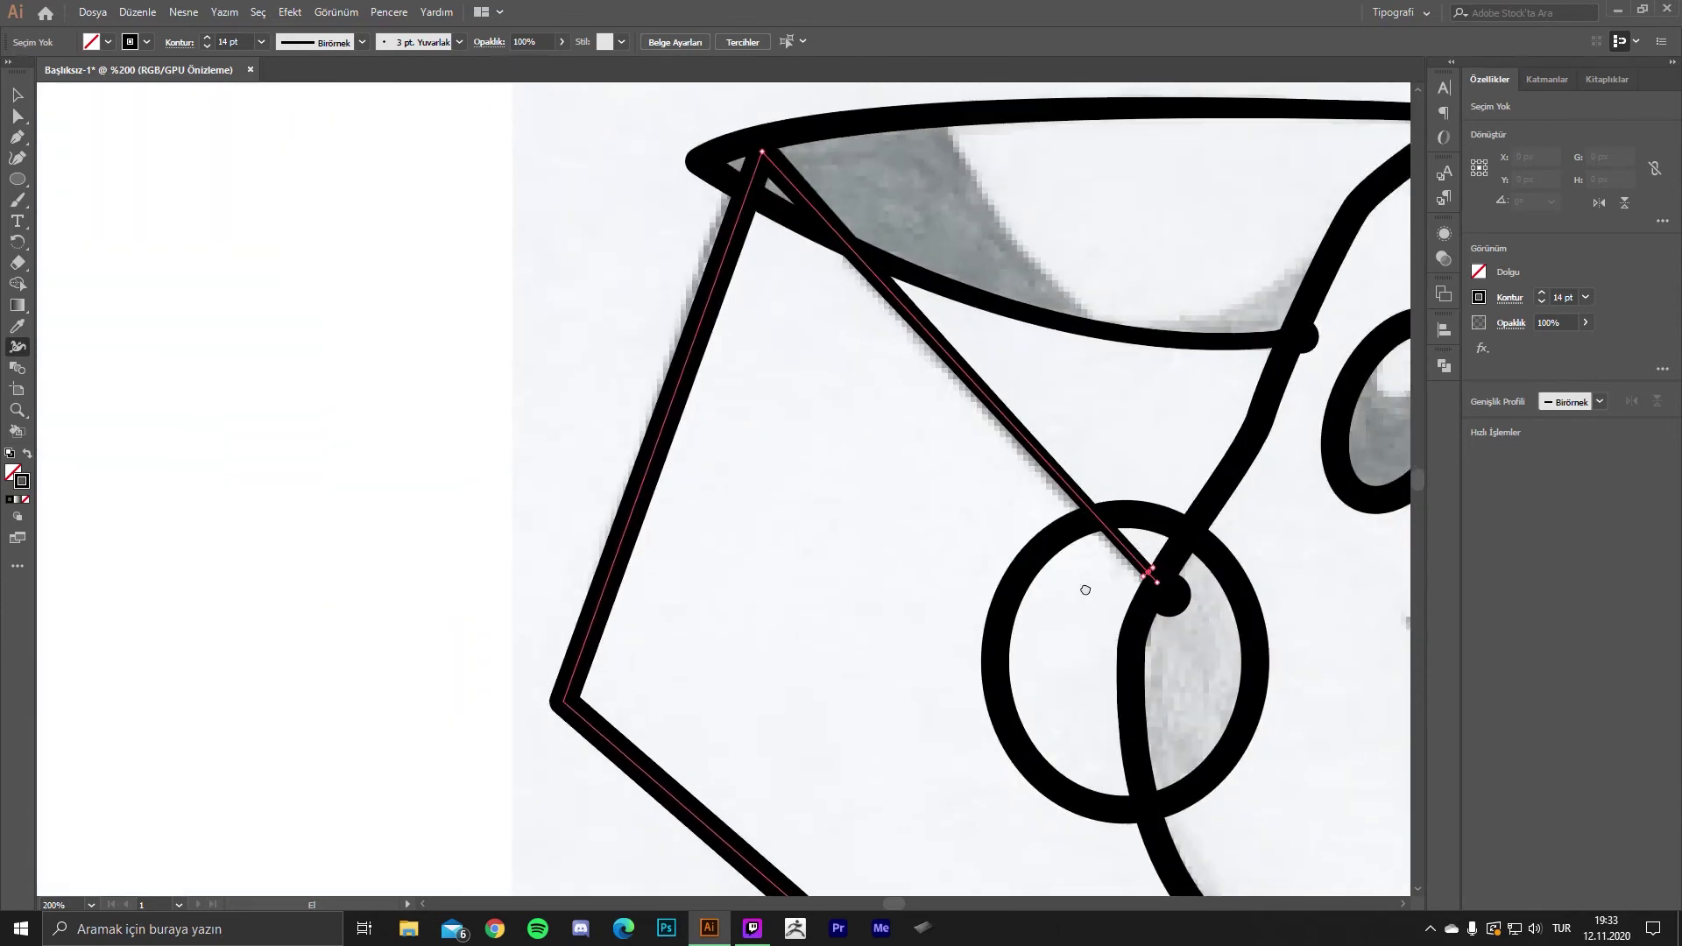
{"action": "scroll", "coordinate": [779, 263], "scroll_direction": "up", "scroll_amount": 2}
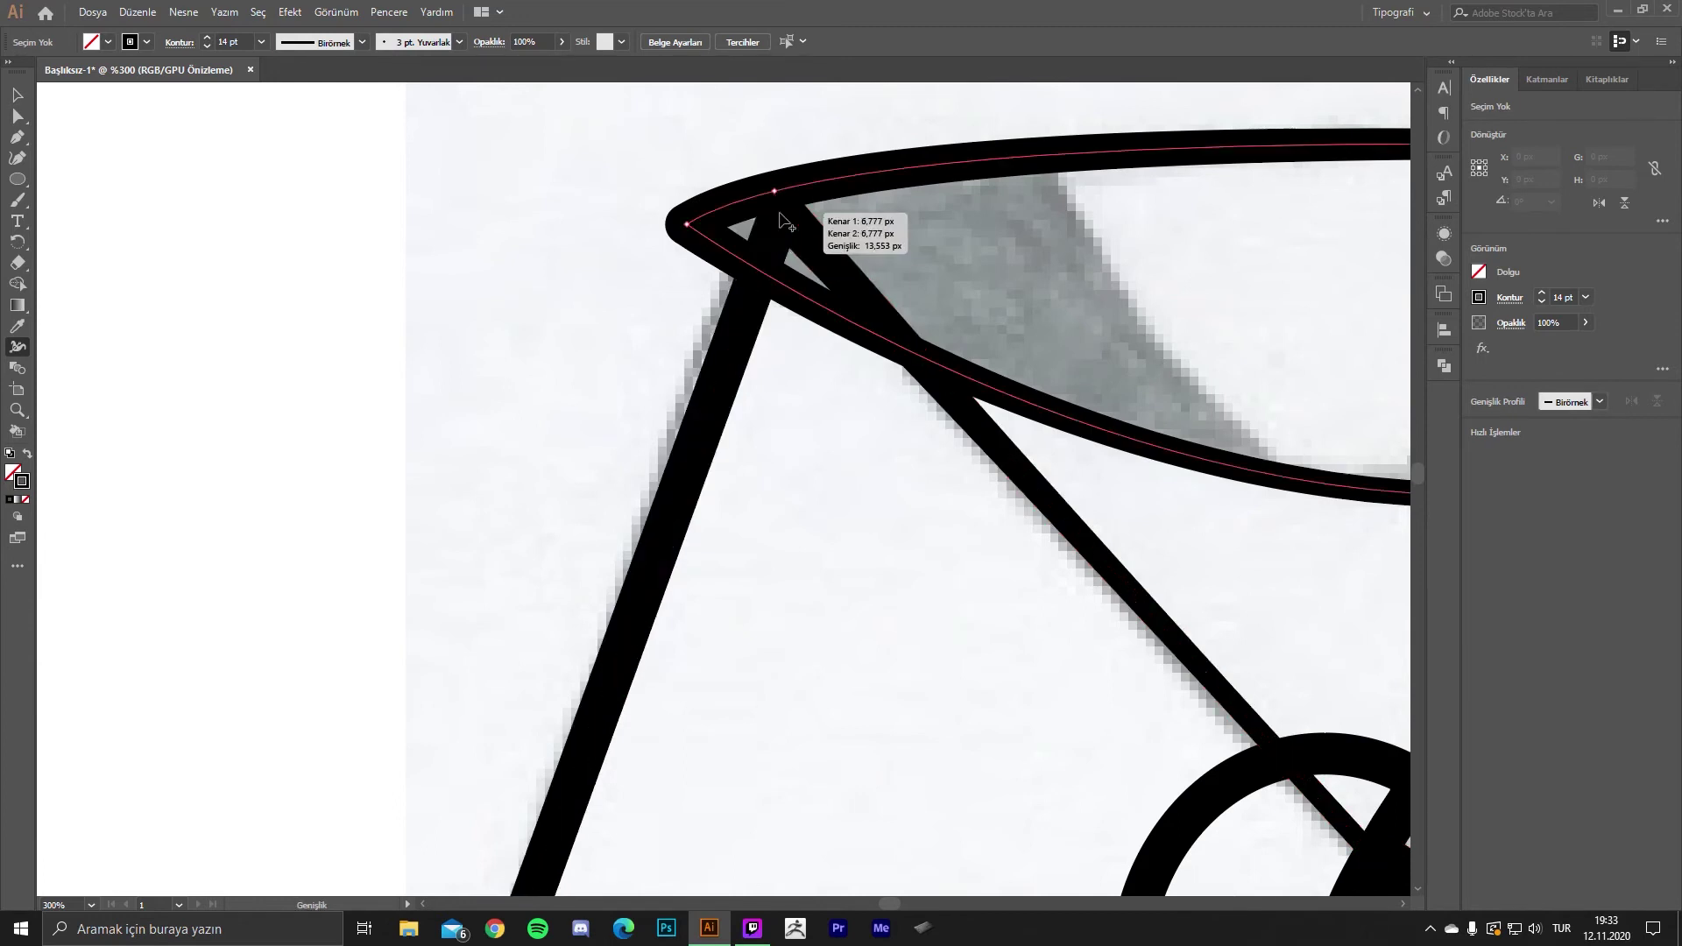
{"action": "left_click_drag", "start_coordinate": [766, 247], "coordinate": [728, 242]}
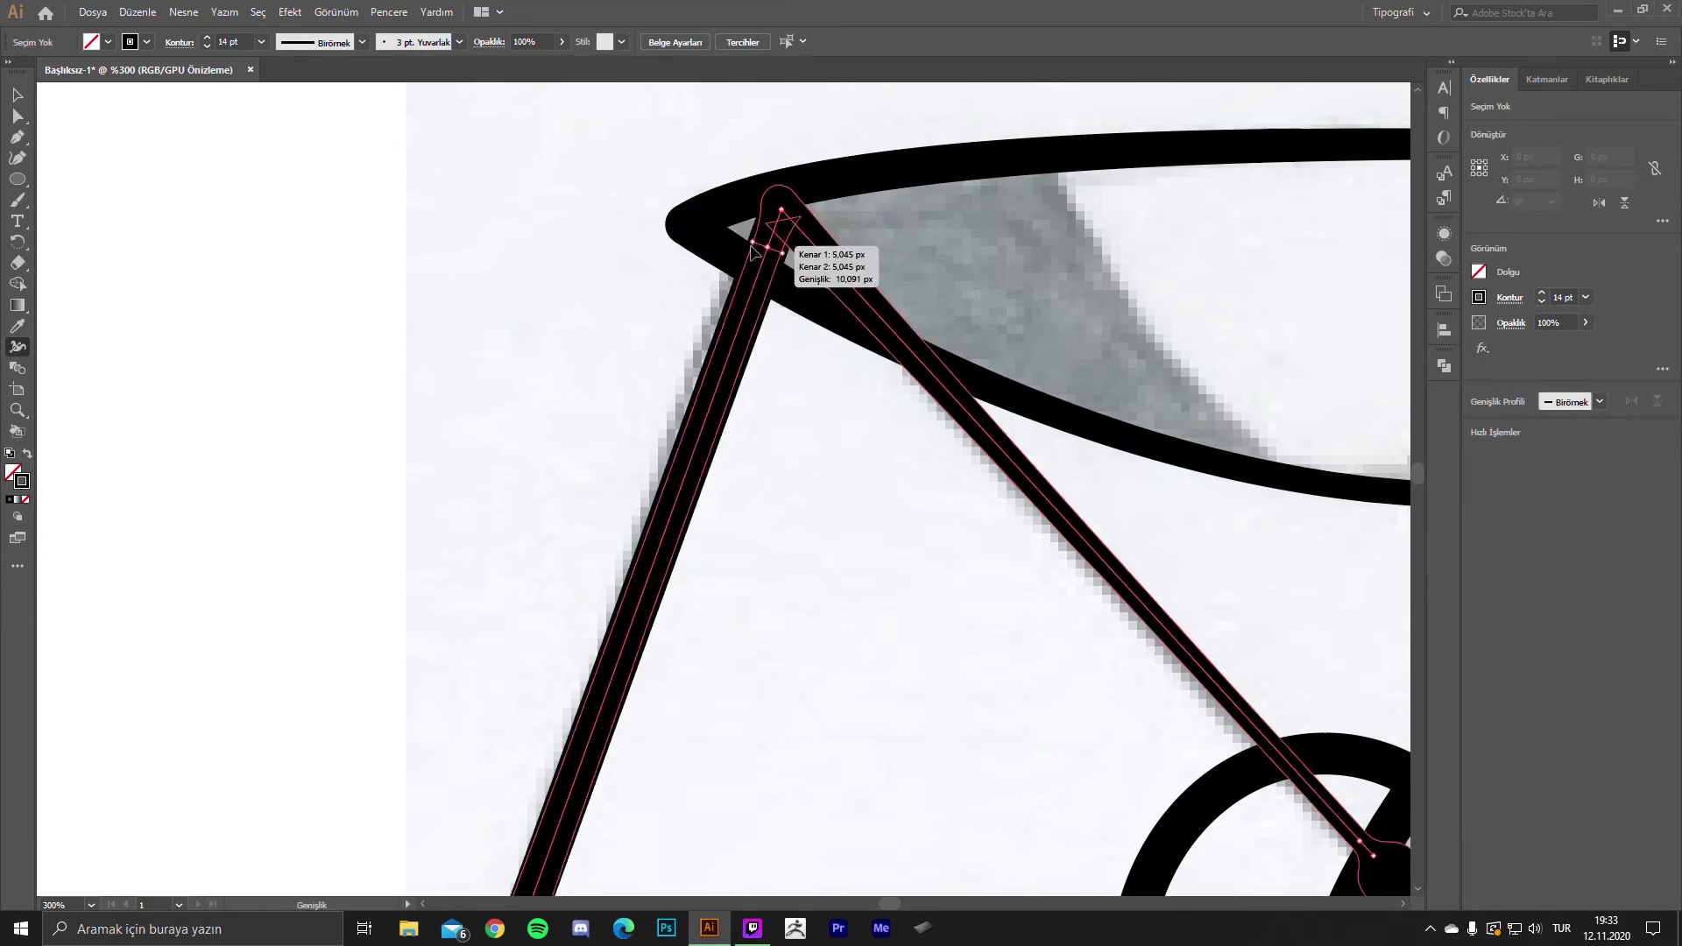
{"action": "scroll", "coordinate": [728, 242], "scroll_direction": "down", "scroll_amount": 2}
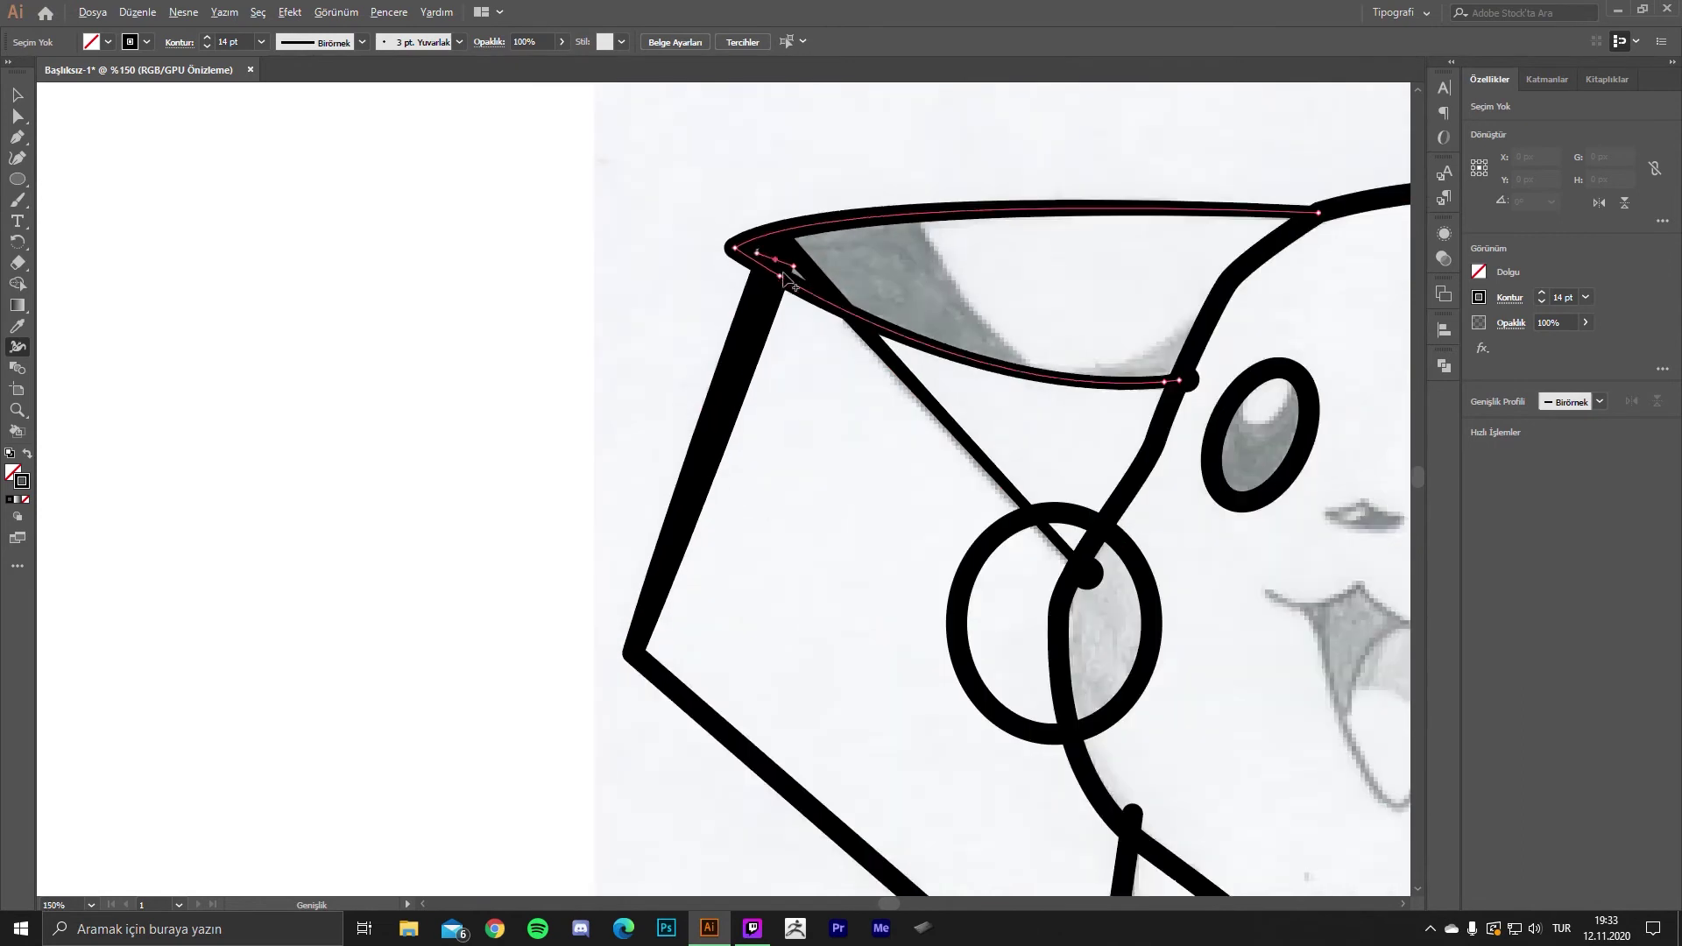
{"action": "scroll", "coordinate": [789, 351], "scroll_direction": "down", "scroll_amount": 3}
{"action": "scroll", "coordinate": [824, 421], "scroll_direction": "down", "scroll_amount": 2}
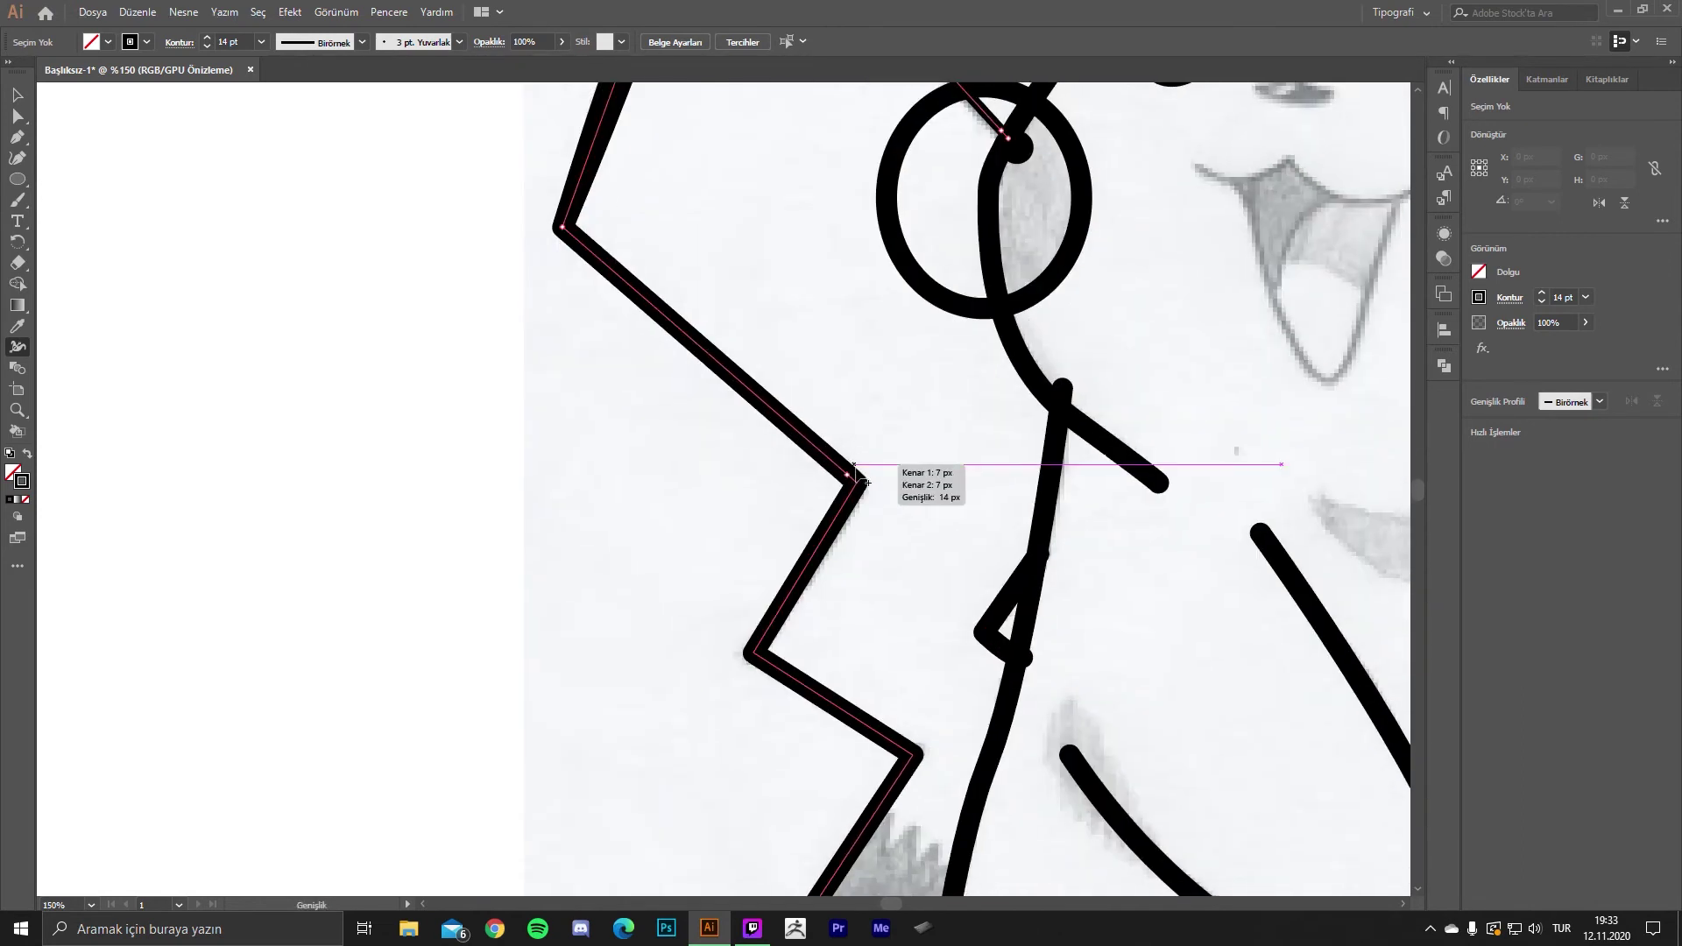
- Narrow the zig-zag tail stroke at its corners and lower end
{"action": "left_click", "coordinate": [858, 484]}
{"action": "left_click_drag", "start_coordinate": [858, 484], "coordinate": [912, 502]}
{"action": "scroll", "coordinate": [885, 263], "scroll_direction": "down", "scroll_amount": 4}
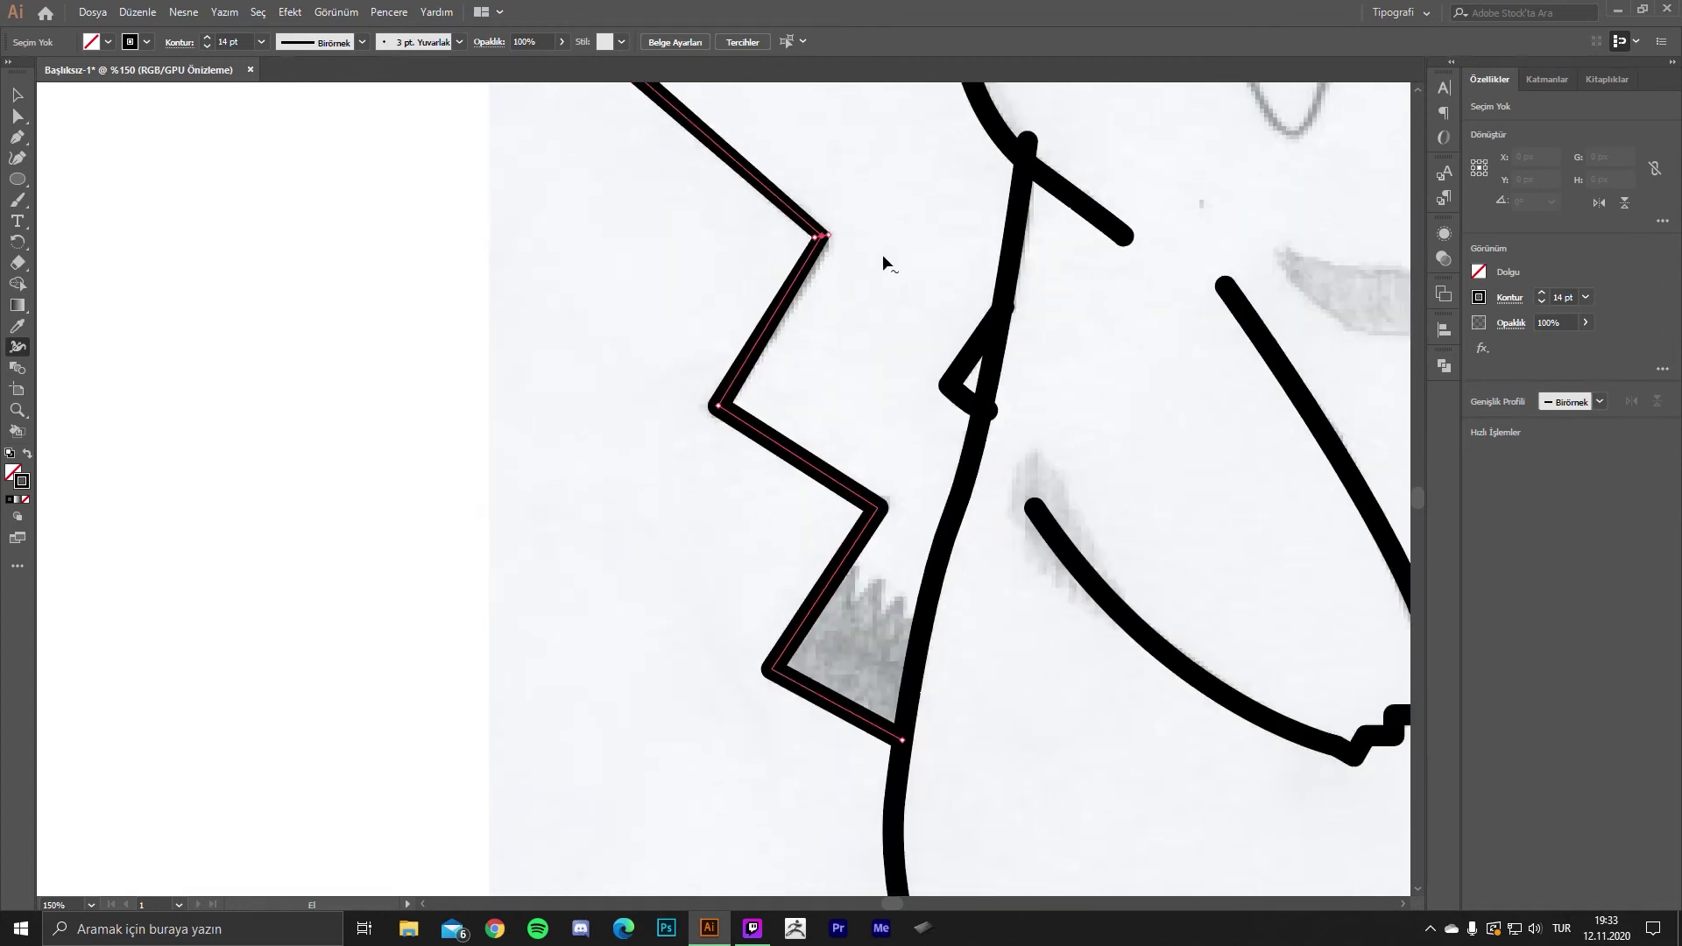
{"action": "left_click_drag", "start_coordinate": [720, 406], "coordinate": [736, 419]}
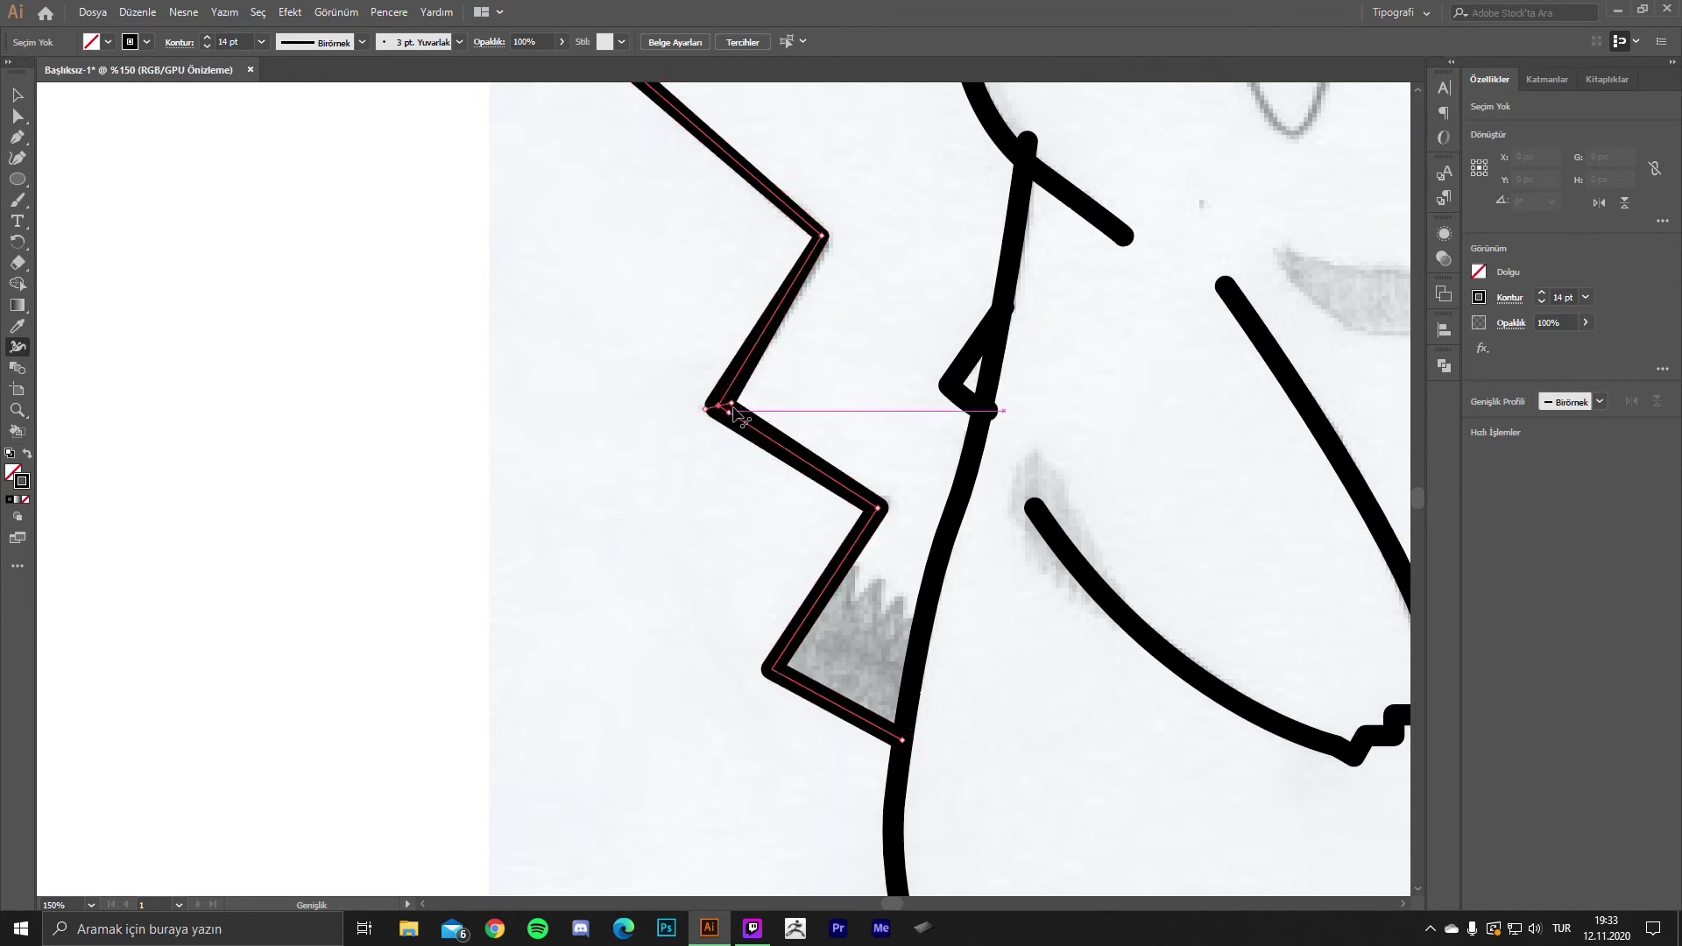
{"action": "left_click_drag", "start_coordinate": [904, 508], "coordinate": [778, 418]}
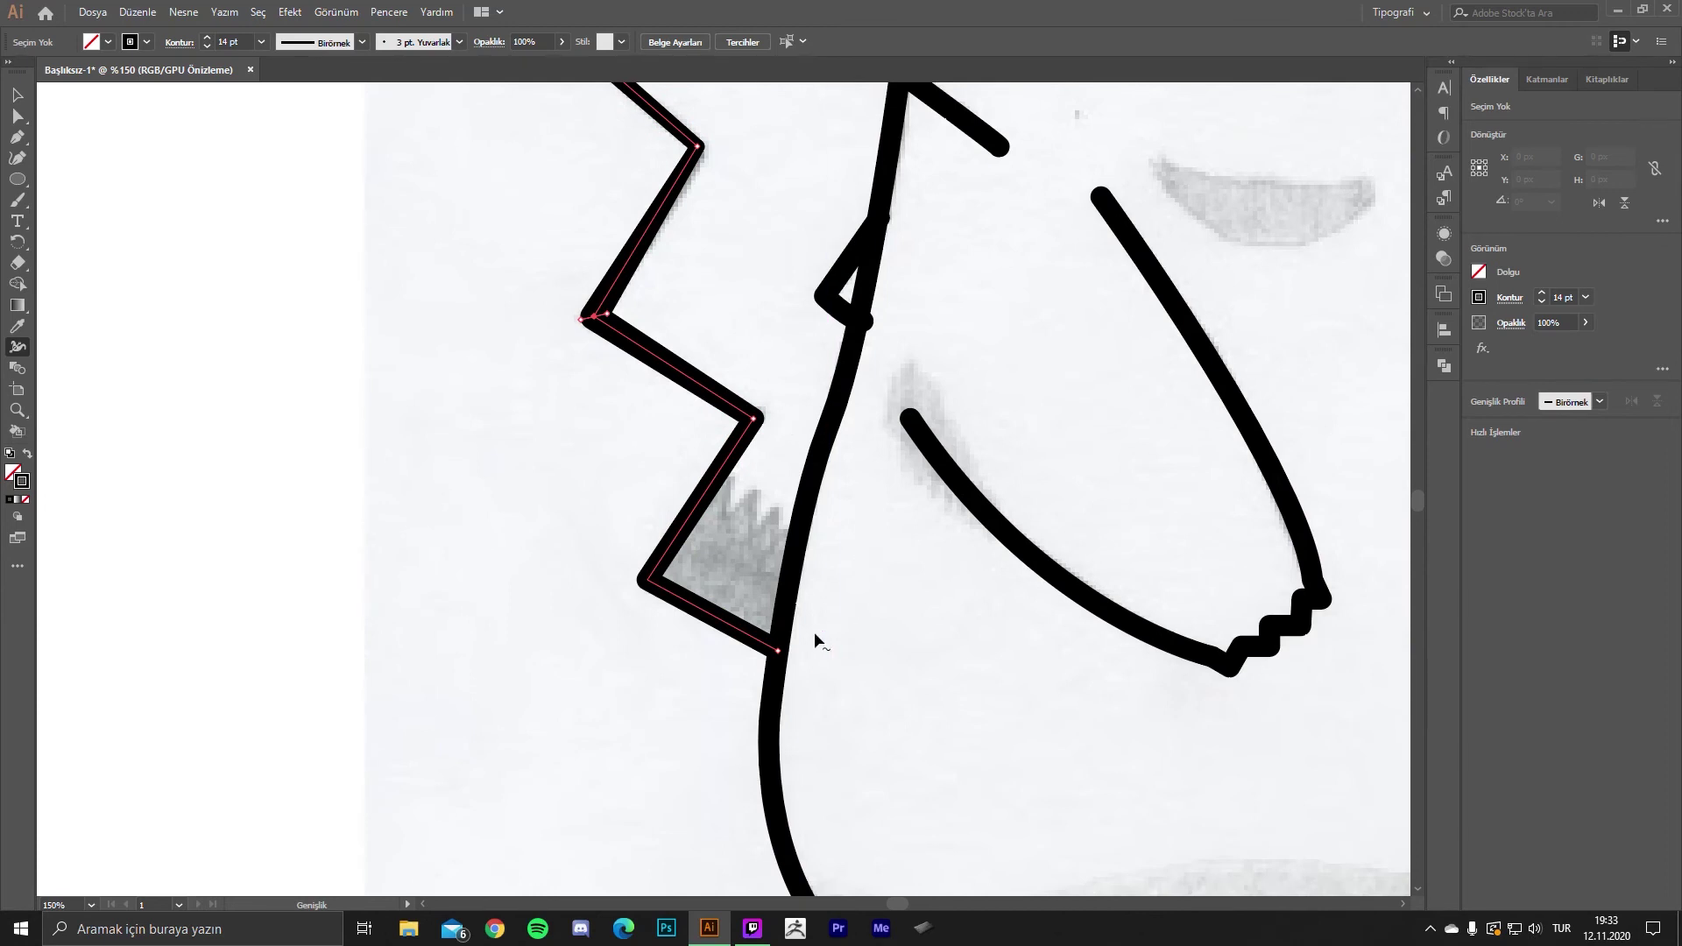
{"action": "left_click_drag", "start_coordinate": [783, 647], "coordinate": [786, 657]}
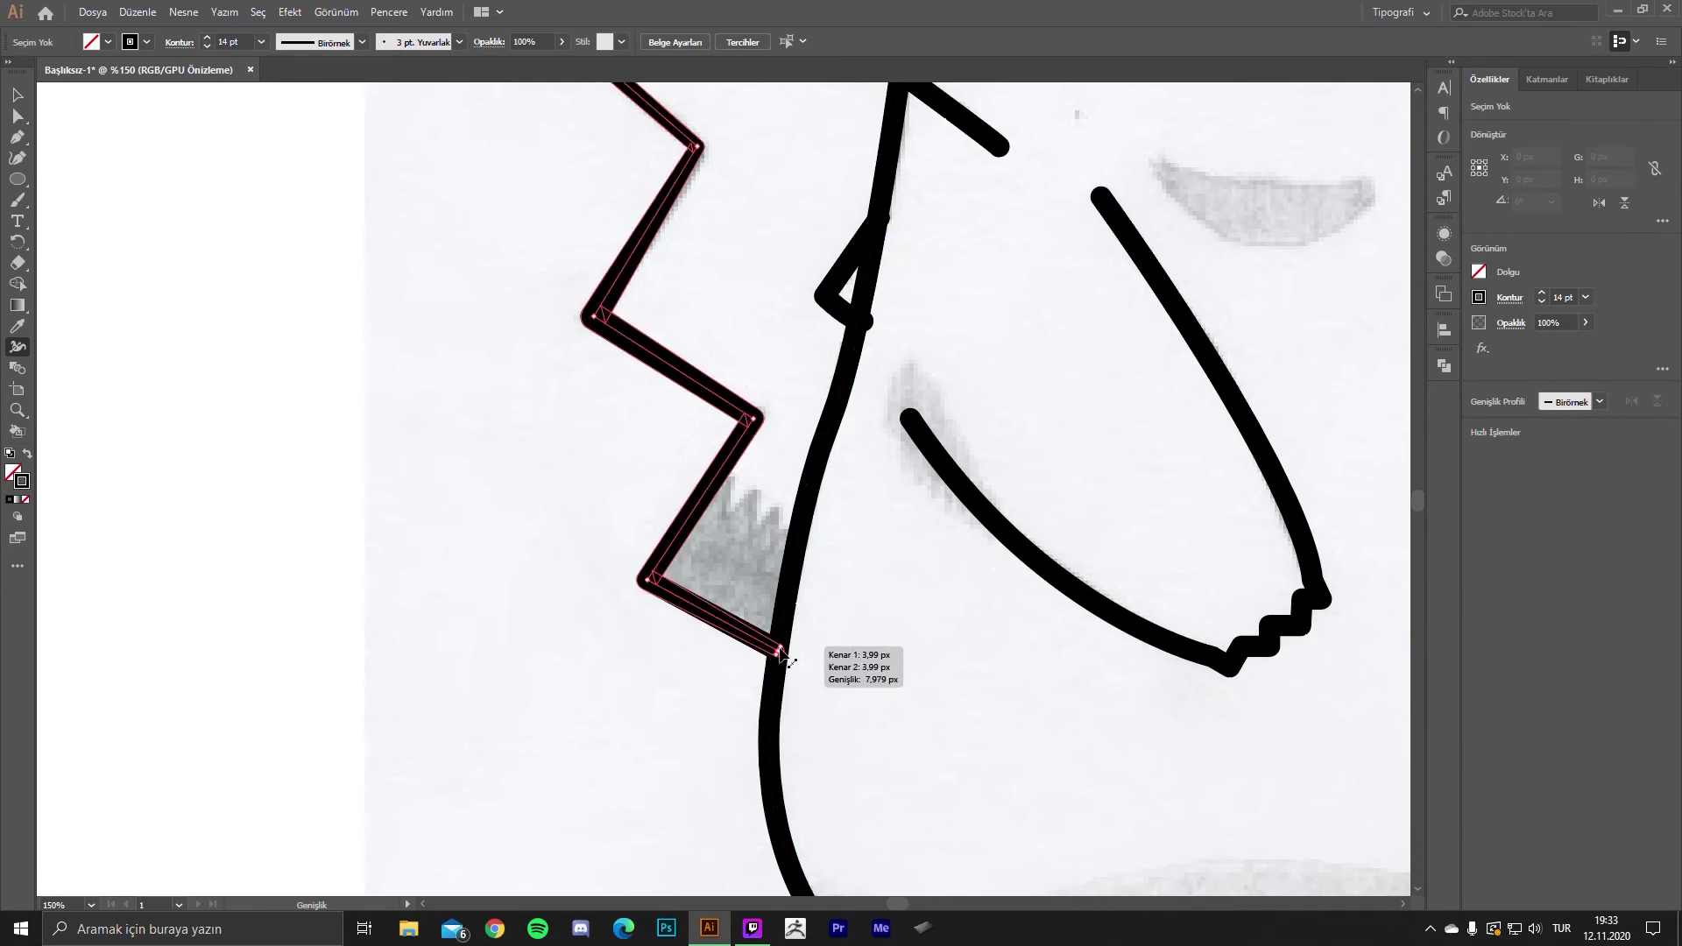
{"action": "scroll", "coordinate": [890, 412], "scroll_direction": "up", "scroll_amount": 1}
{"action": "scroll", "coordinate": [902, 526], "scroll_direction": "up", "scroll_amount": 1}
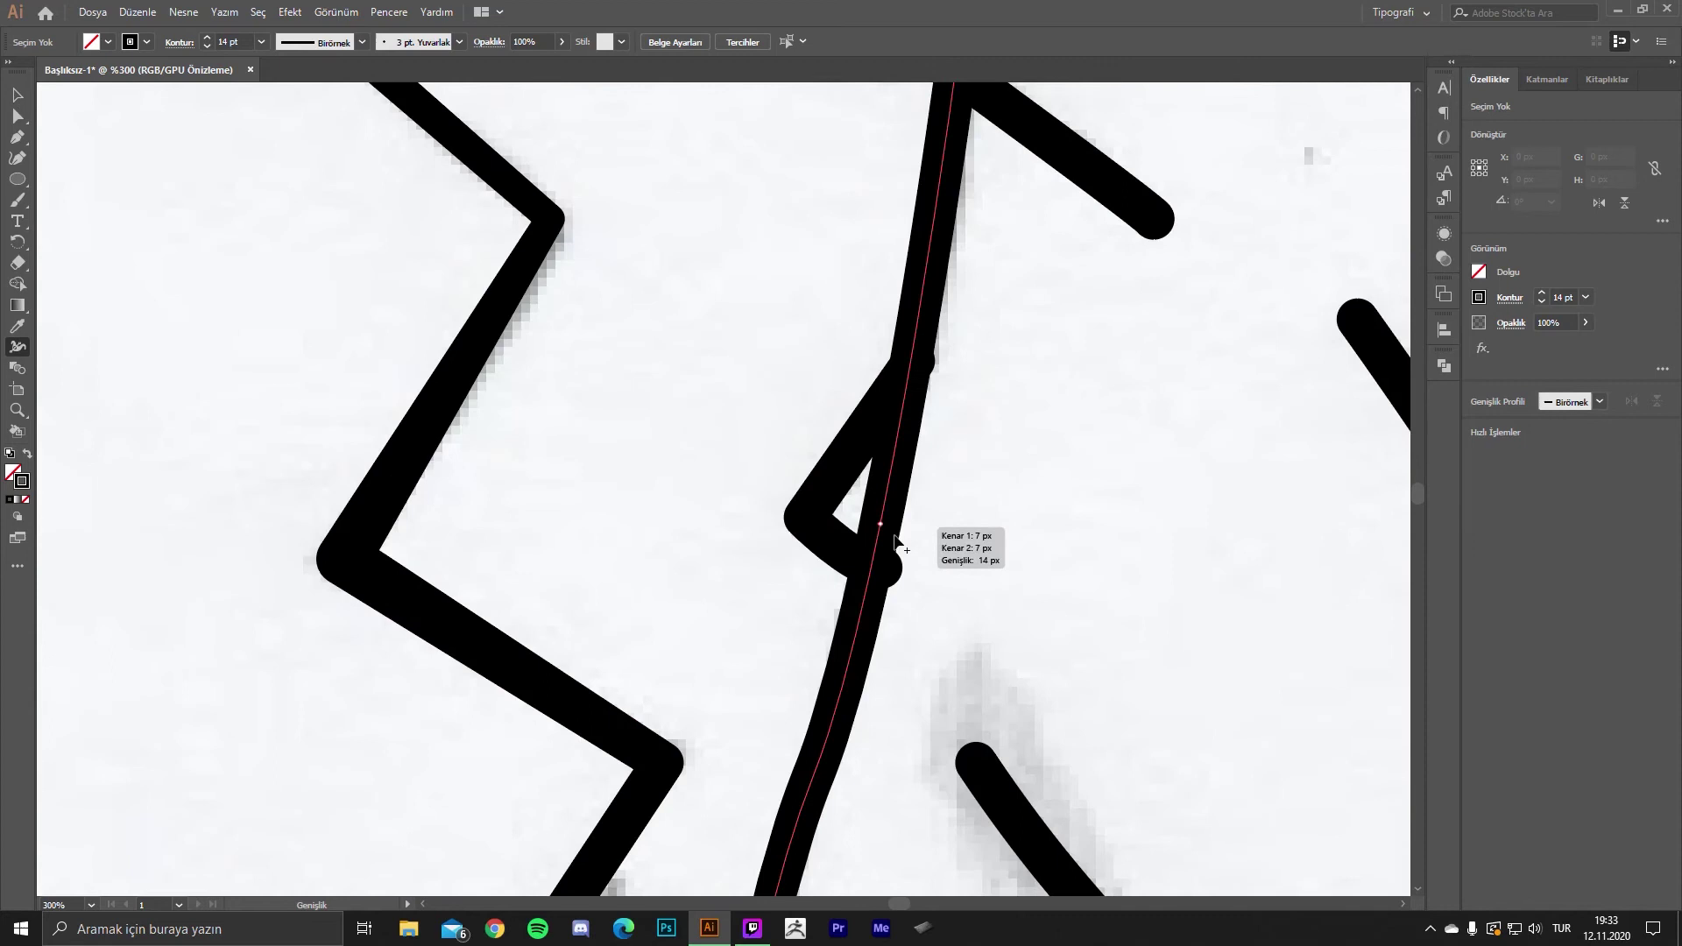
- Taper the small diagonal stroke at its end, upper point and lower corner
{"action": "left_click_drag", "start_coordinate": [890, 568], "coordinate": [885, 568]}
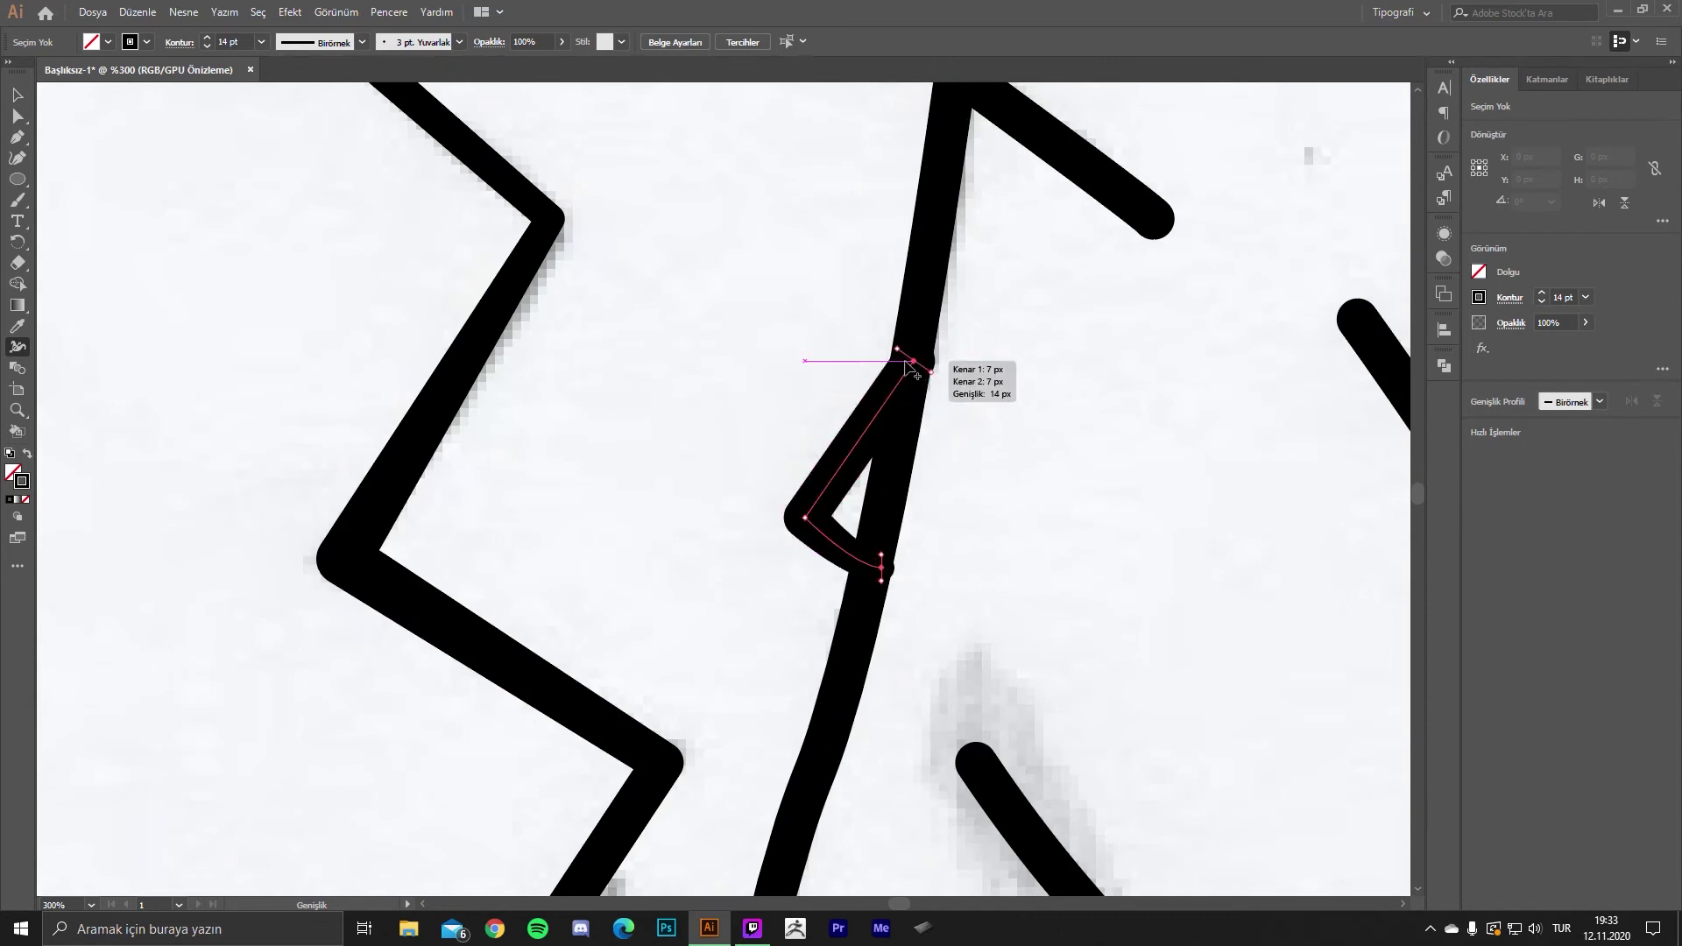
{"action": "left_click_drag", "start_coordinate": [884, 387], "coordinate": [886, 391]}
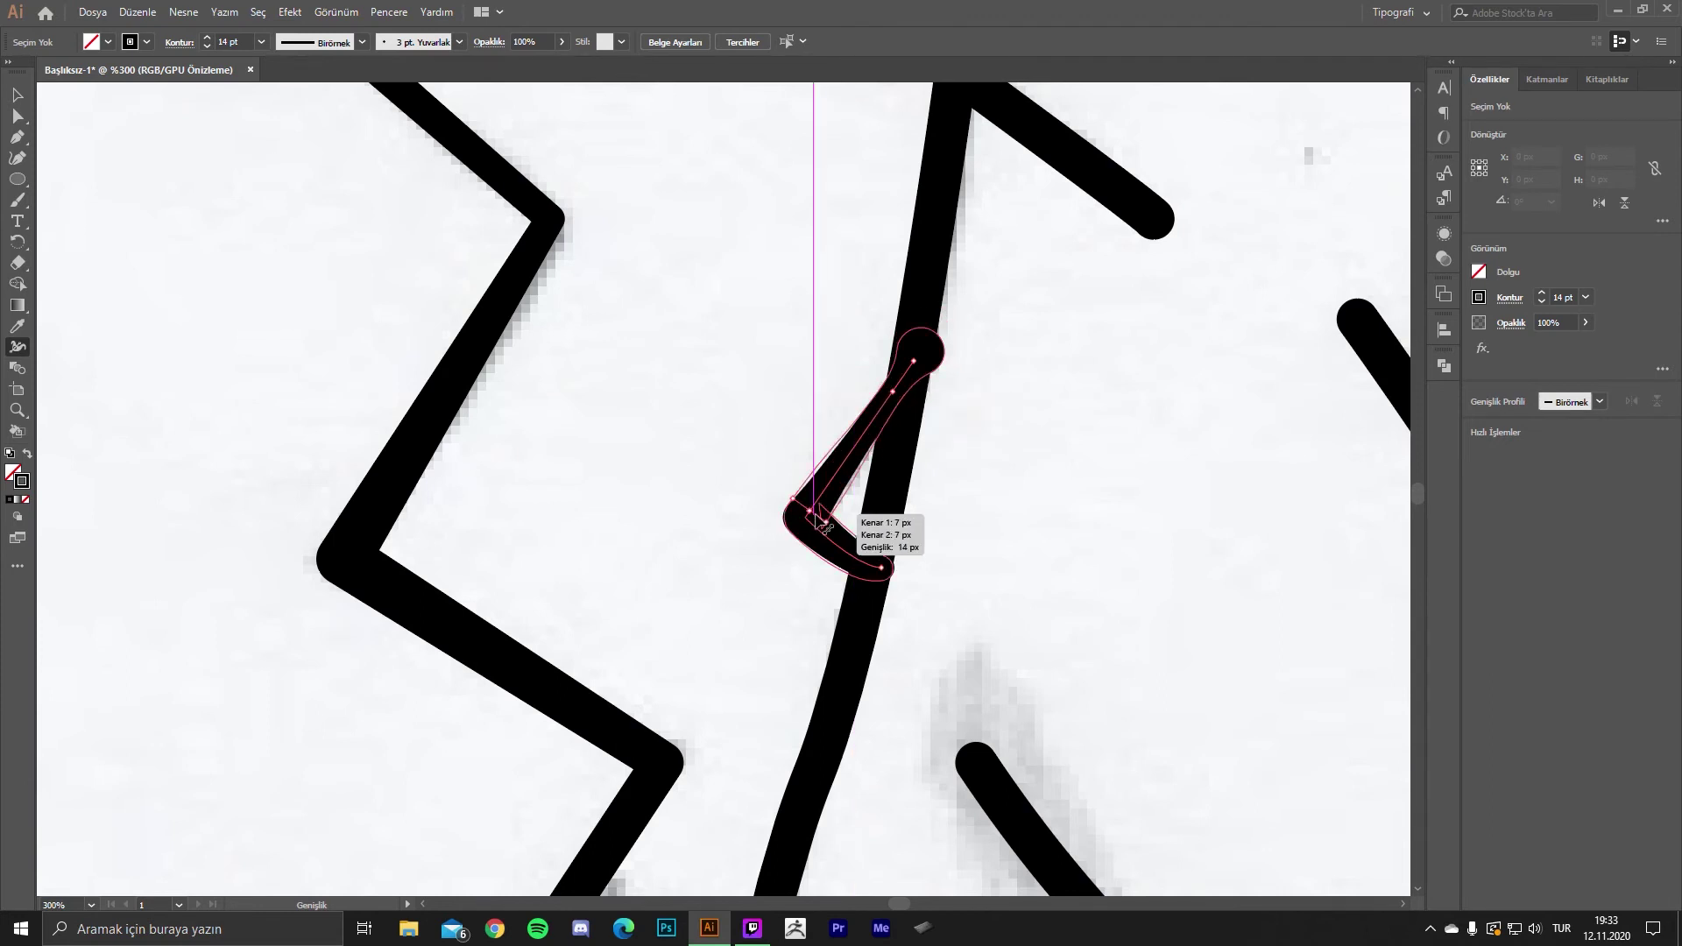
{"action": "left_click_drag", "start_coordinate": [813, 517], "coordinate": [801, 517]}
{"action": "scroll", "coordinate": [920, 439], "scroll_direction": "down", "scroll_amount": 3}
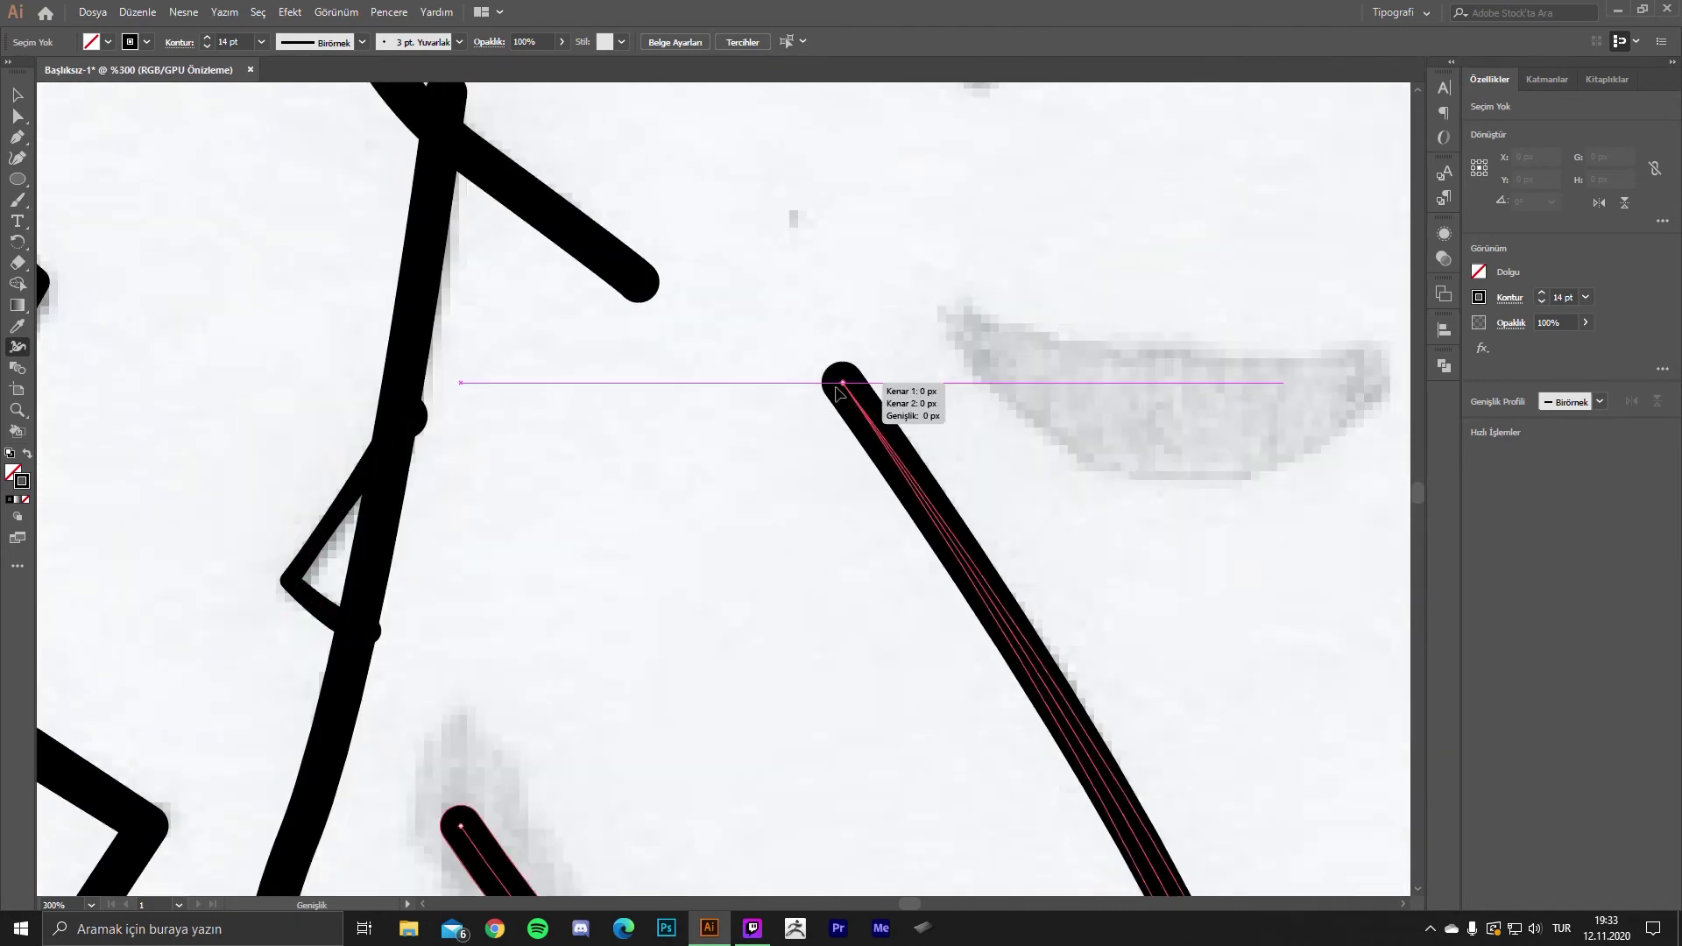
- Taper the arm stroke's top into a round tip and adjust its lower-end width
{"action": "left_click_drag", "start_coordinate": [842, 386], "coordinate": [837, 382]}
{"action": "scroll", "coordinate": [879, 233], "scroll_direction": "down", "scroll_amount": 5}
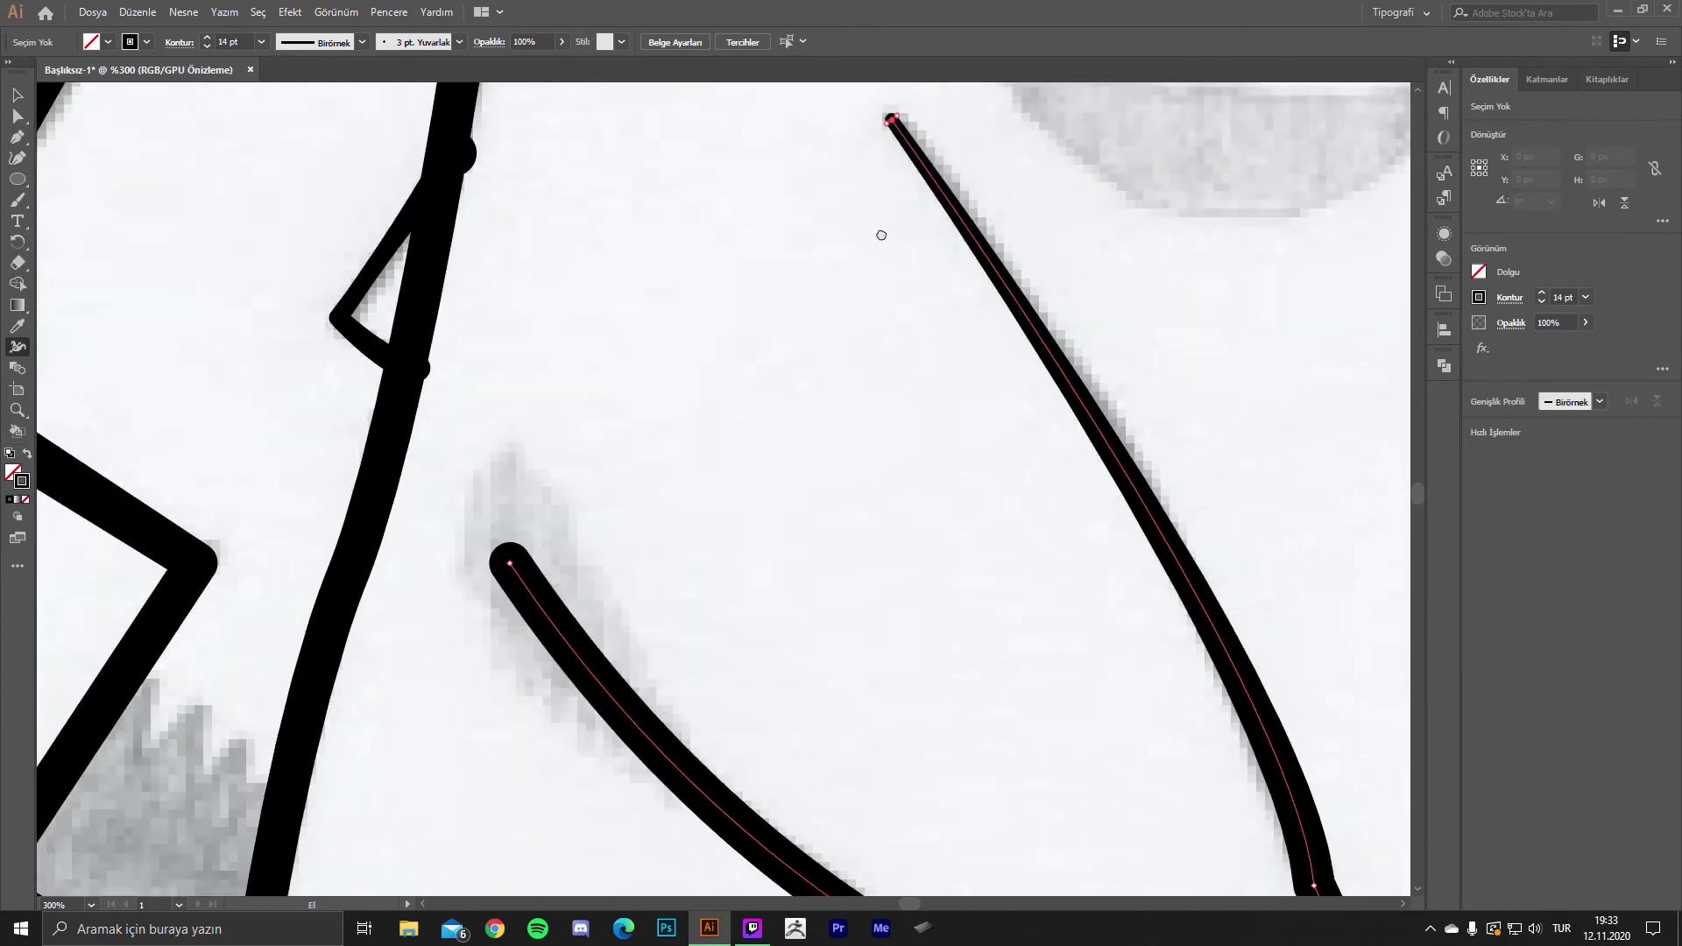
{"action": "scroll", "coordinate": [690, 519], "scroll_direction": "down", "scroll_amount": 2}
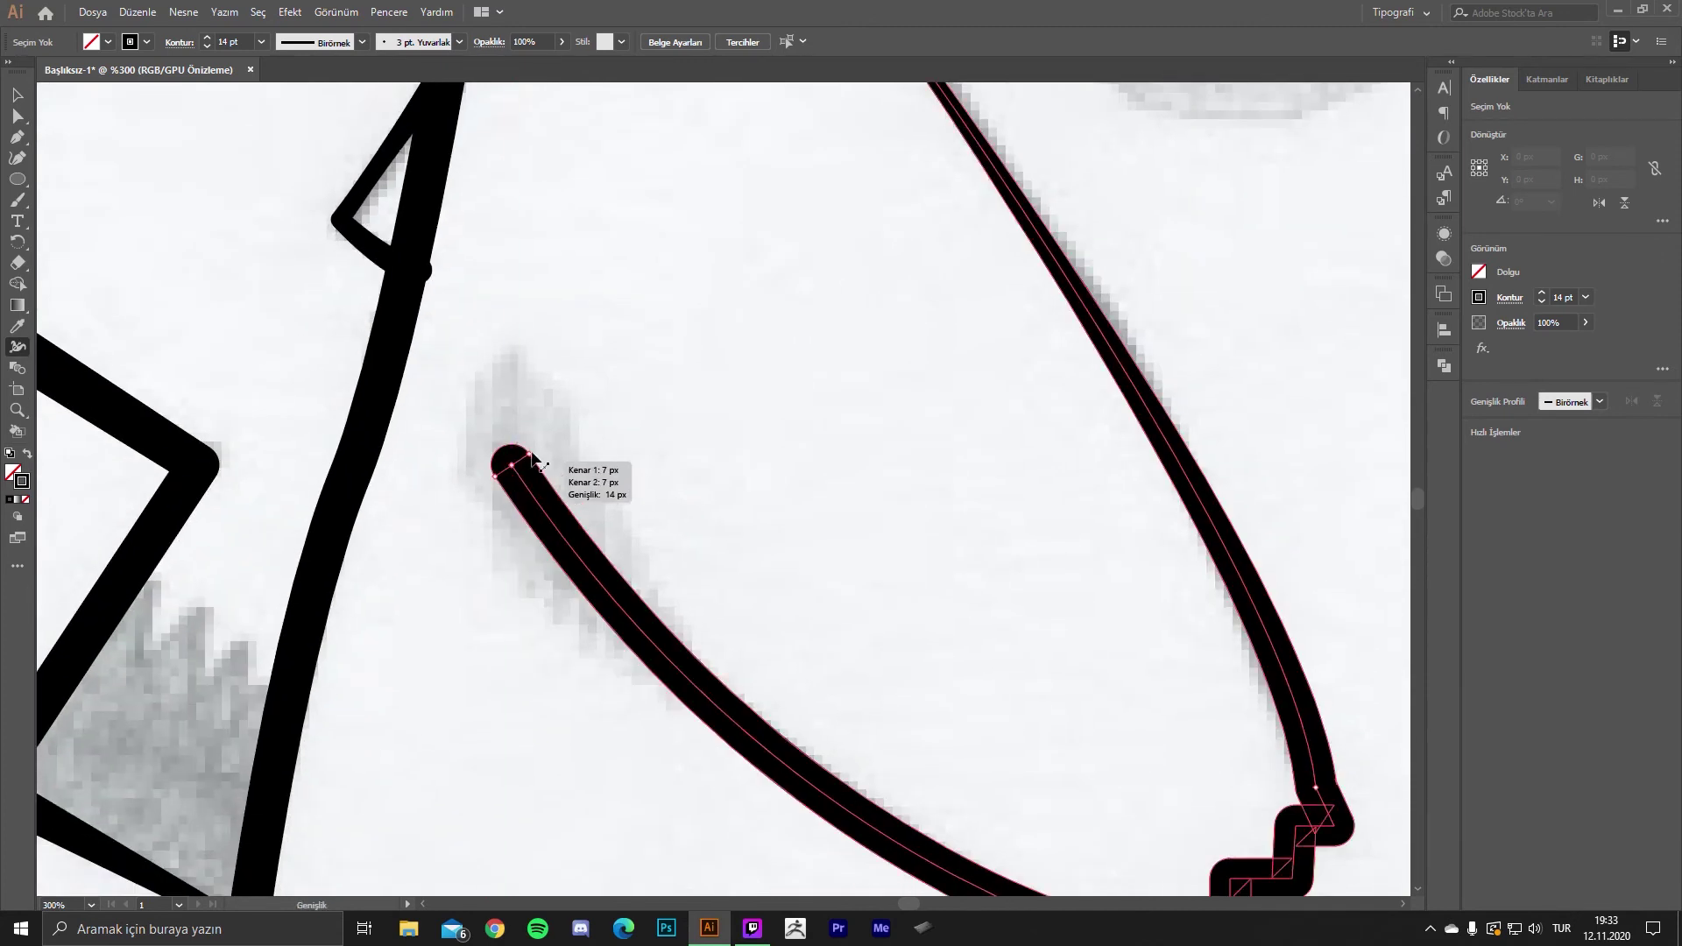
{"action": "left_click_drag", "start_coordinate": [529, 466], "coordinate": [540, 448]}
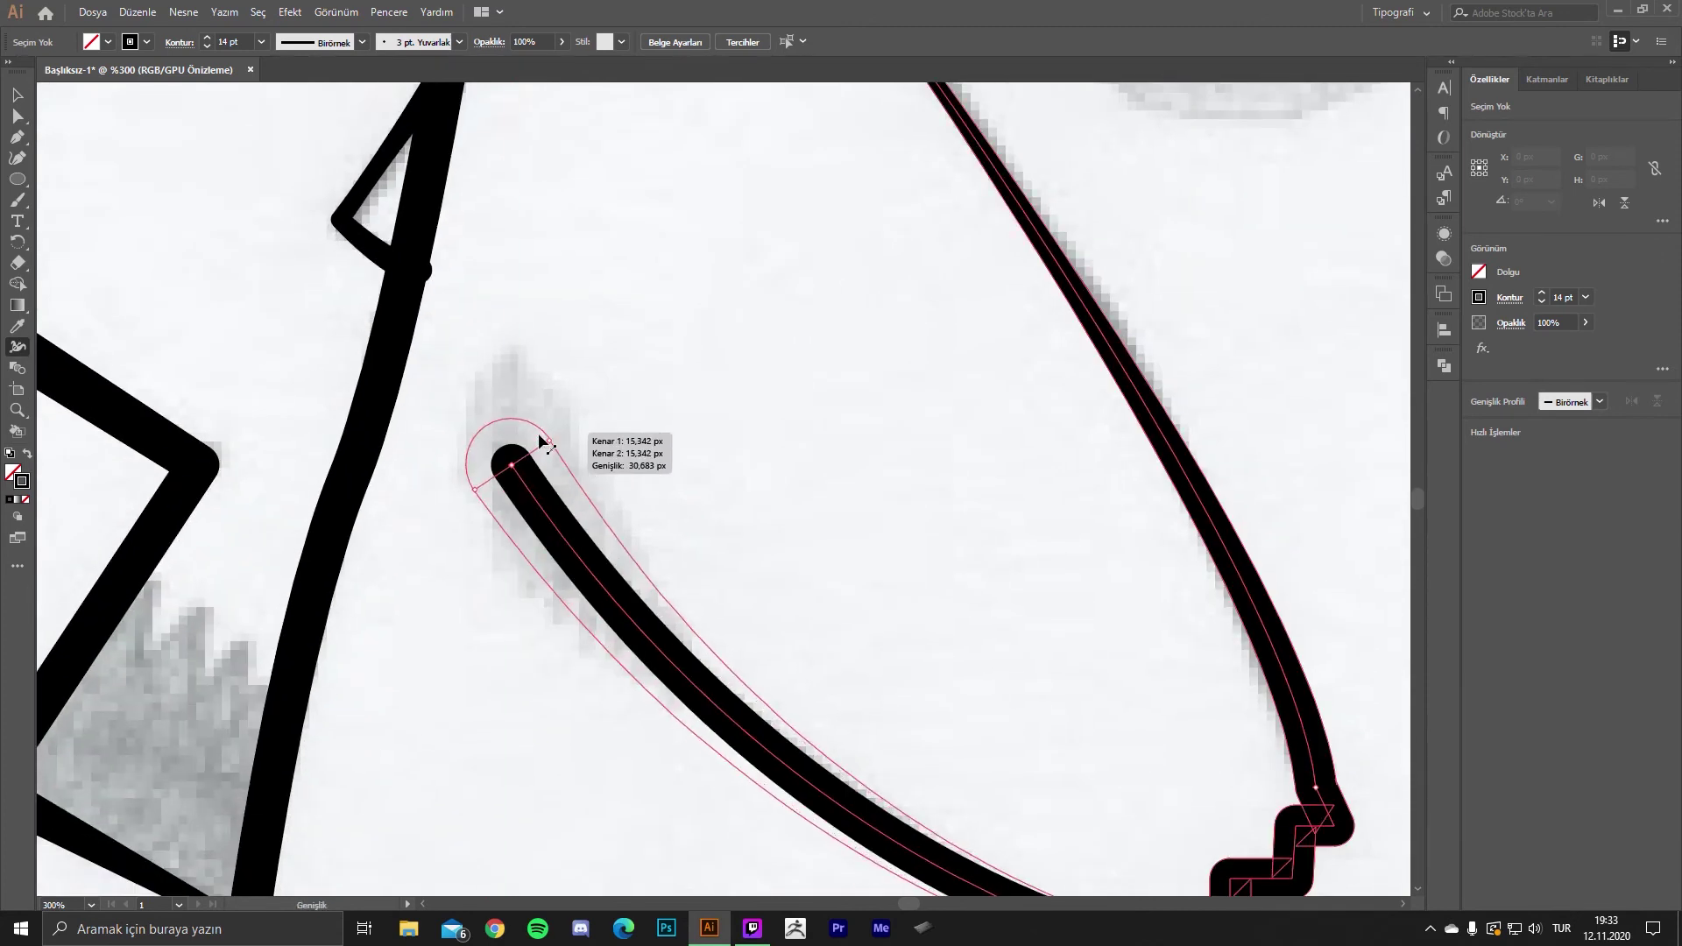
{"action": "scroll", "coordinate": [540, 448], "scroll_direction": "down", "scroll_amount": 5}
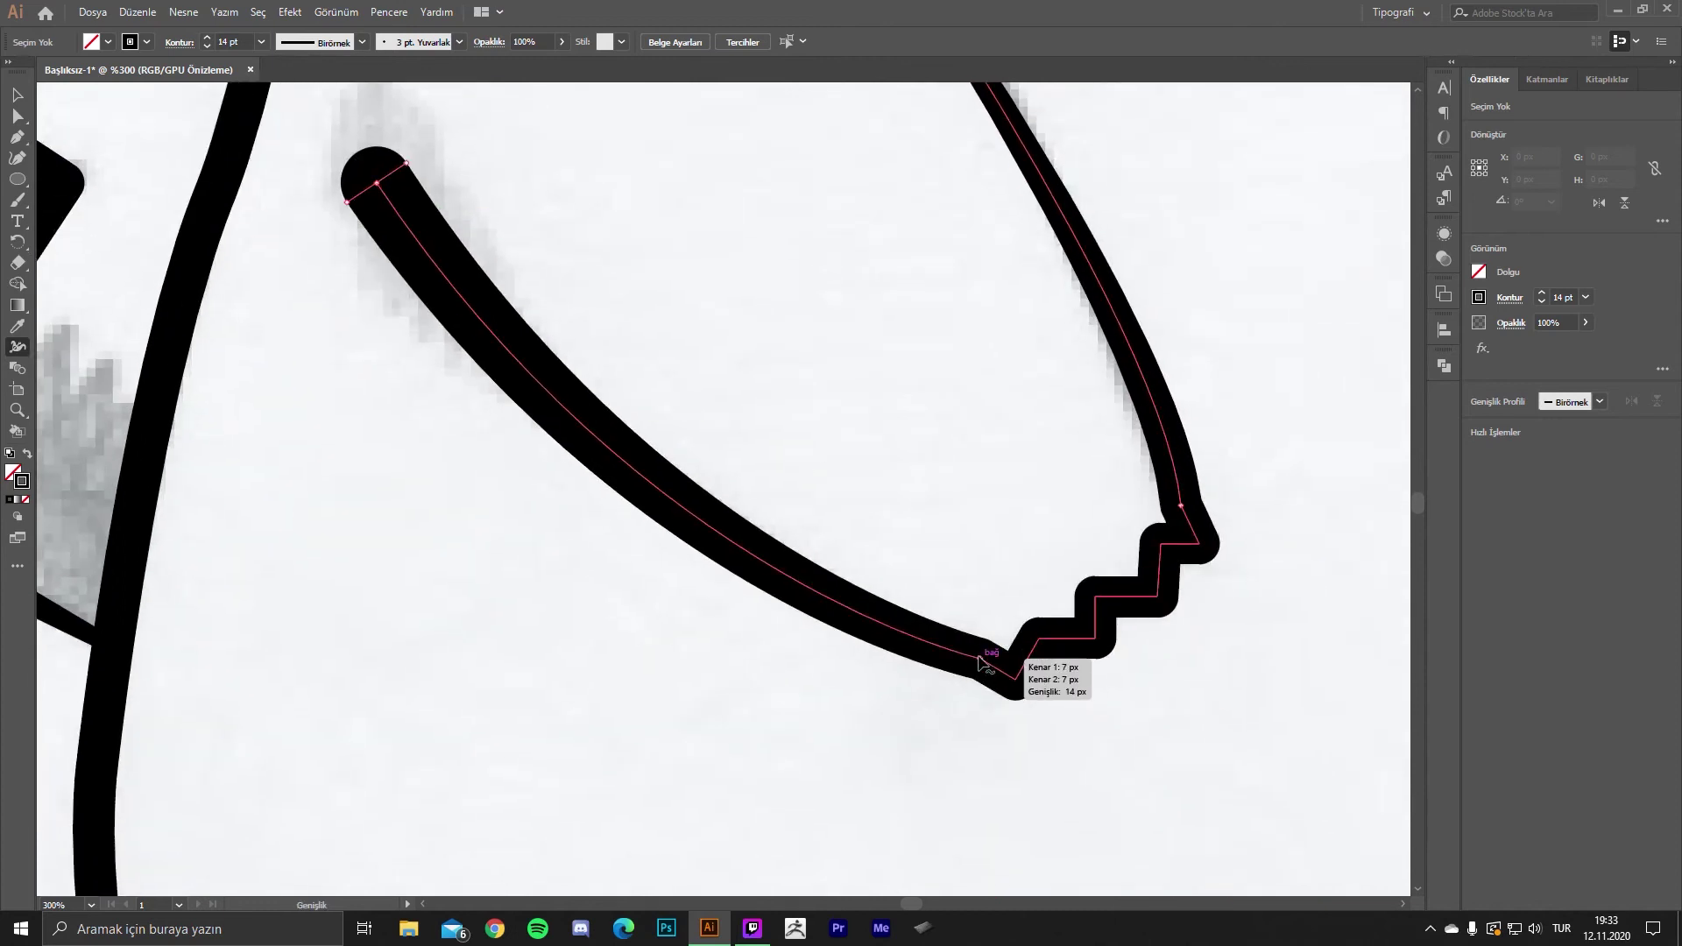
{"action": "left_click_drag", "start_coordinate": [982, 663], "coordinate": [992, 646]}
{"action": "scroll", "coordinate": [998, 639], "scroll_direction": "down", "scroll_amount": 2}
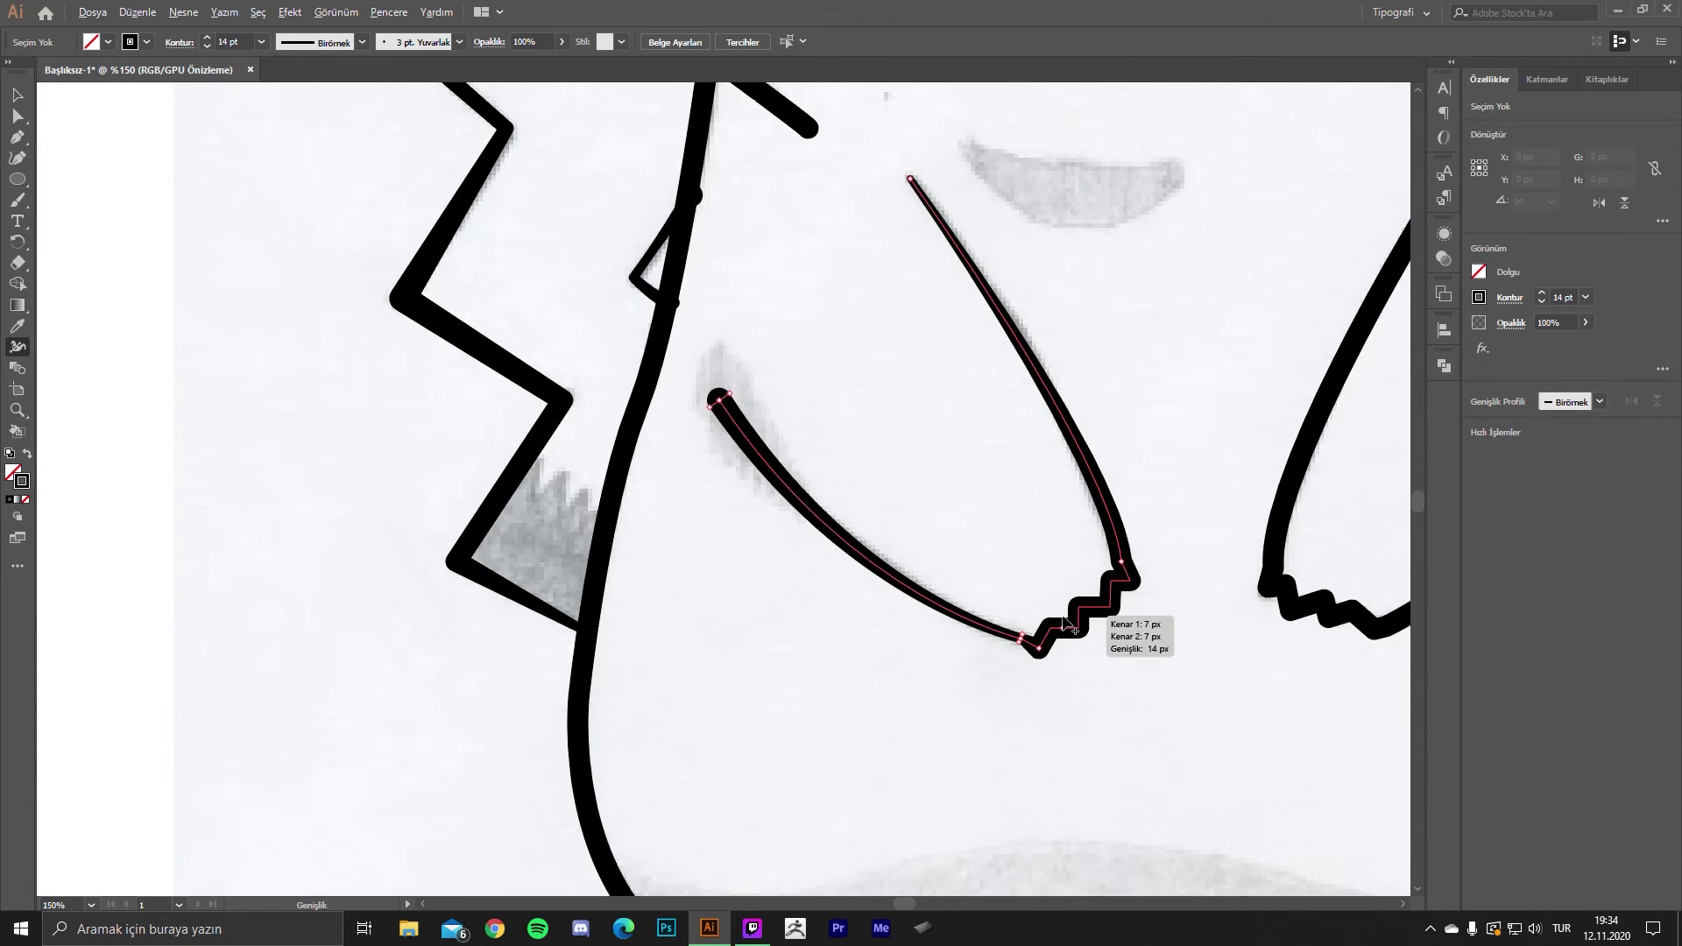
{"action": "scroll", "coordinate": [1010, 608], "scroll_direction": "up", "scroll_amount": 1}
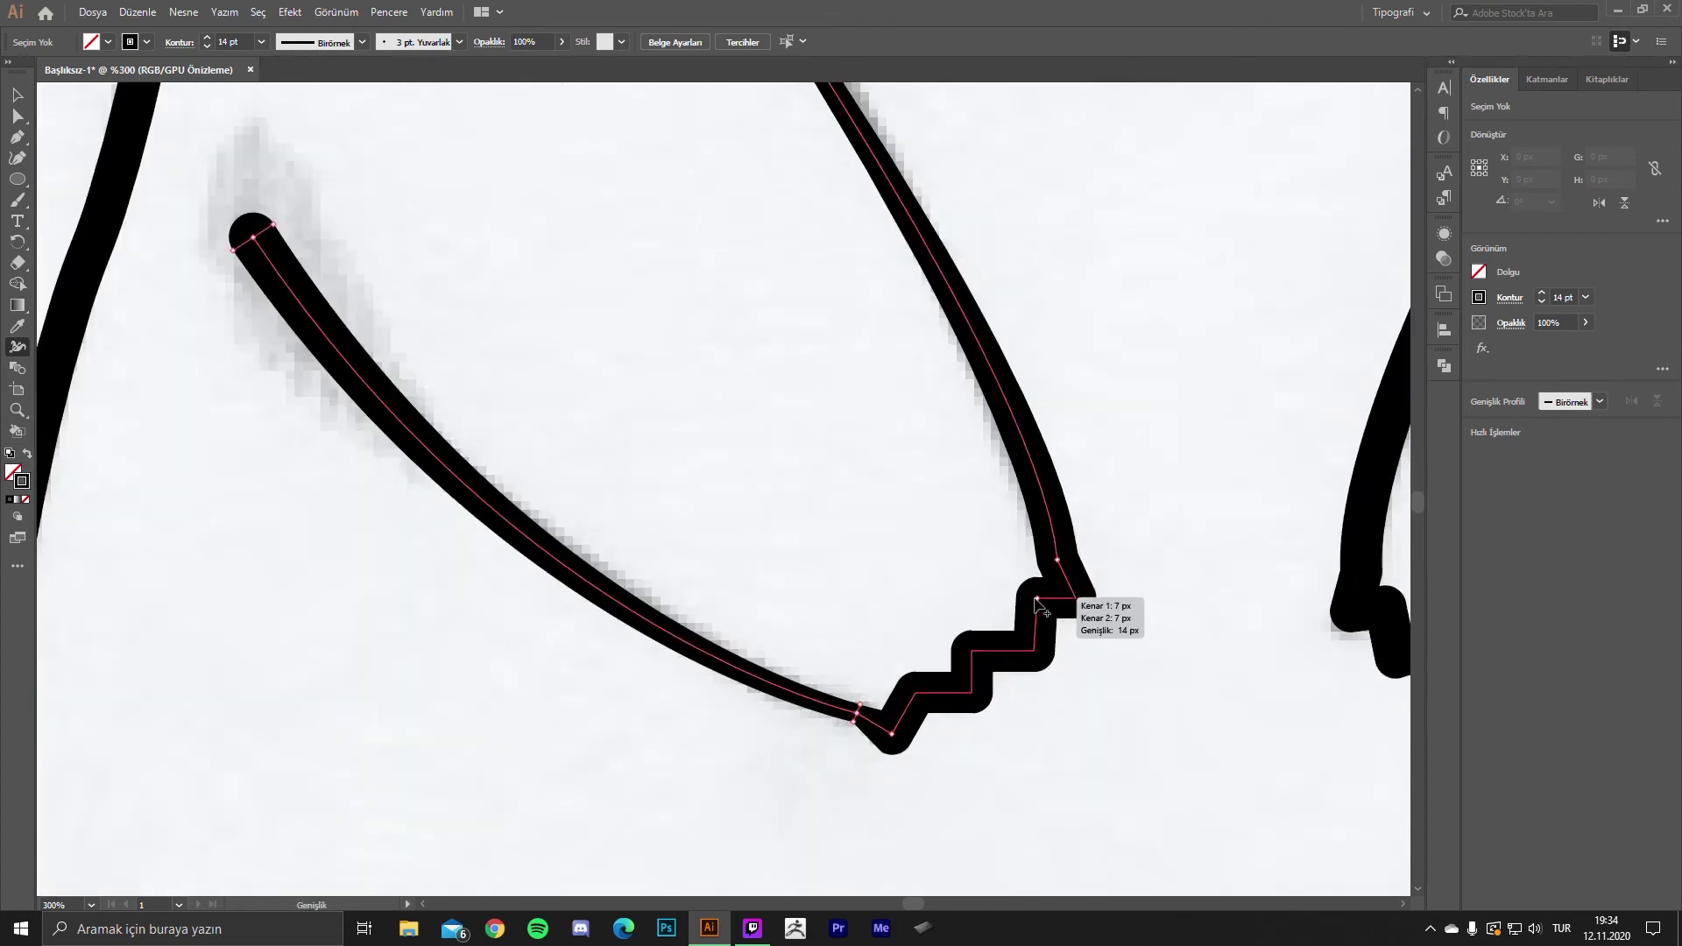
- Thin the zigzag paw section and the arm stroke where it crosses the body
{"action": "left_click_drag", "start_coordinate": [1047, 613], "coordinate": [1038, 613]}
{"action": "scroll", "coordinate": [1039, 613], "scroll_direction": "down", "scroll_amount": 2}
{"action": "scroll", "coordinate": [1035, 570], "scroll_direction": "down", "scroll_amount": 2}
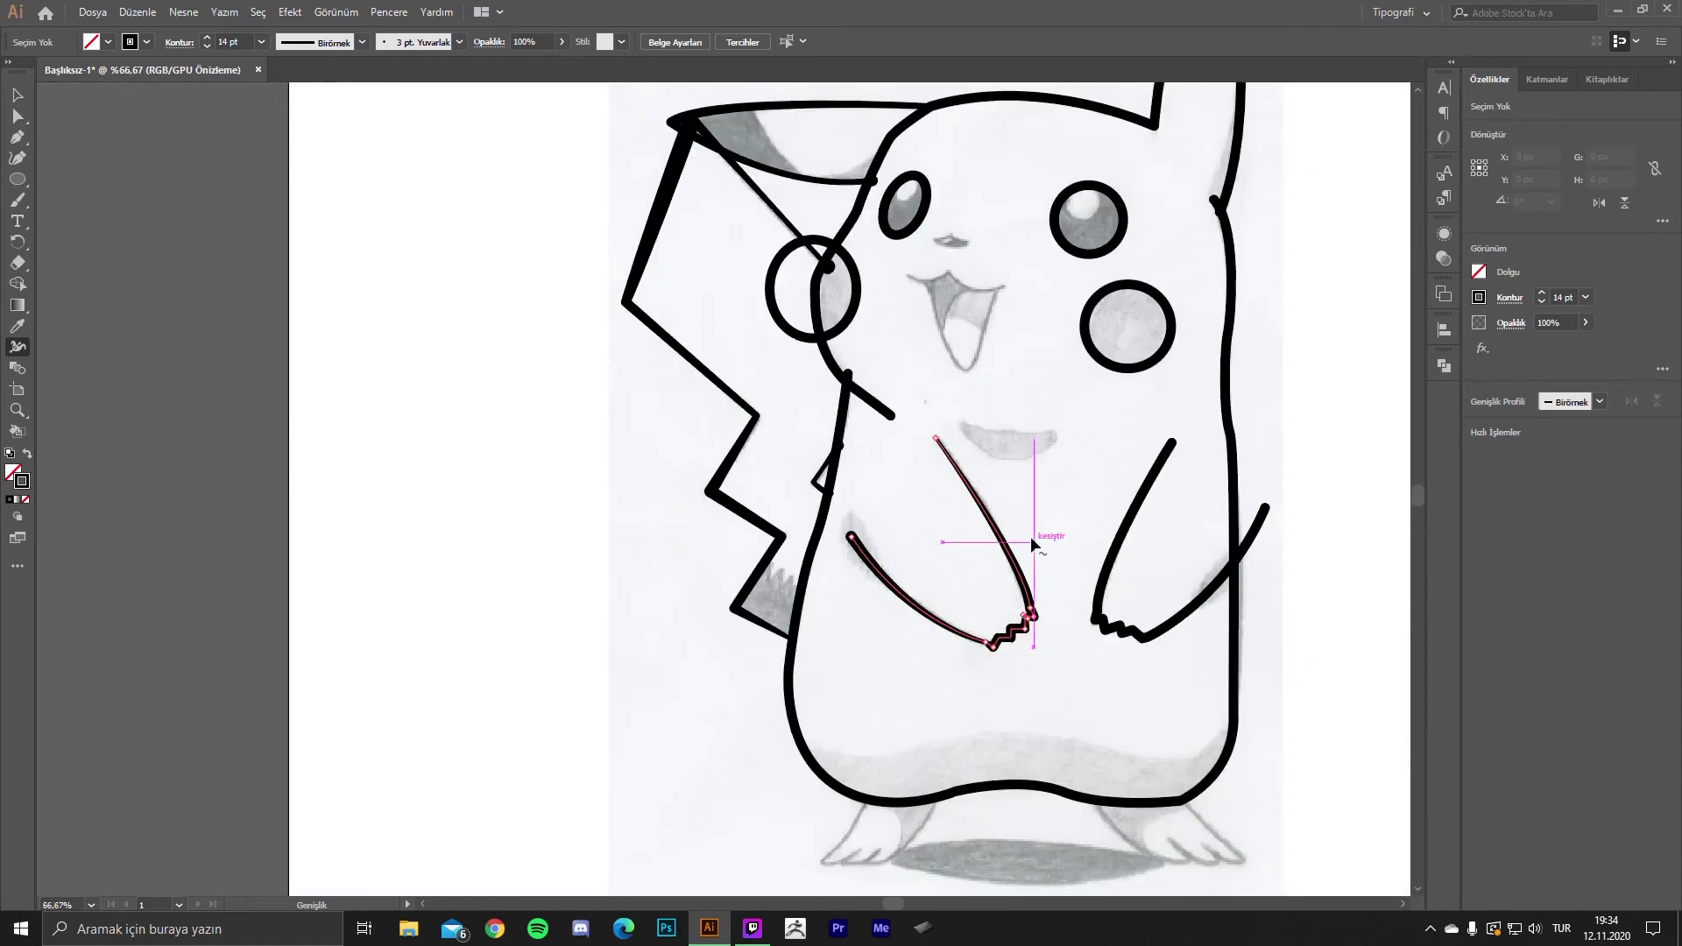
{"action": "scroll", "coordinate": [1167, 460], "scroll_direction": "up", "scroll_amount": 3}
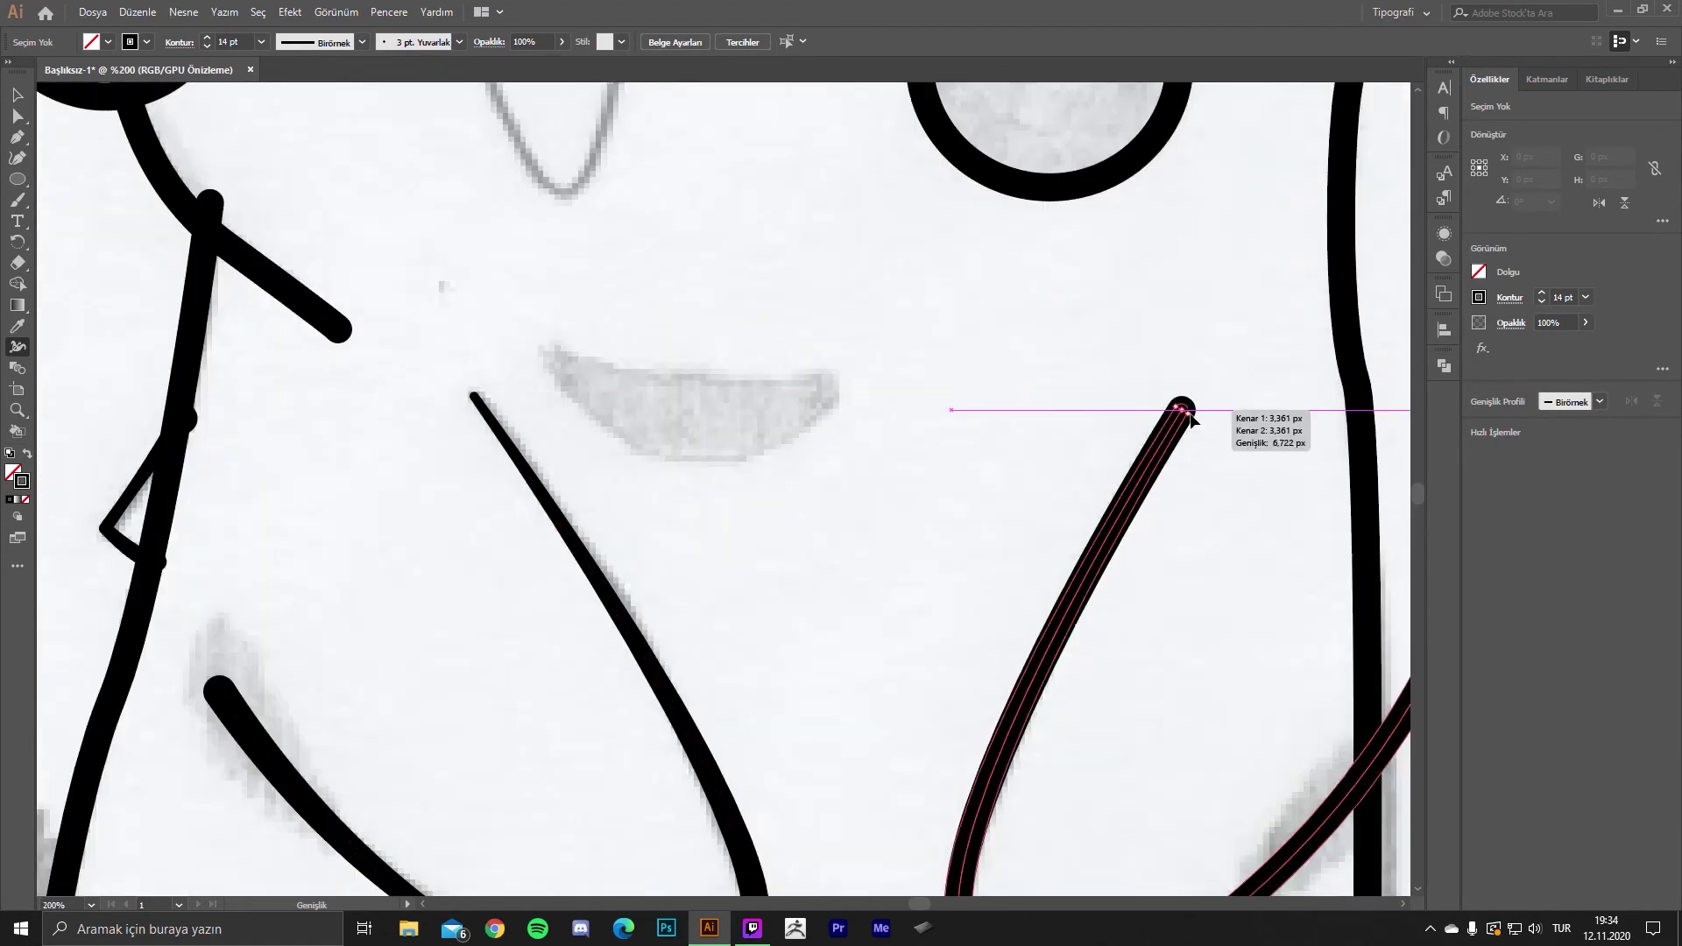
{"action": "scroll", "coordinate": [1190, 421], "scroll_direction": "down", "scroll_amount": 3}
{"action": "scroll", "coordinate": [1190, 420], "scroll_direction": "right", "scroll_amount": 5}
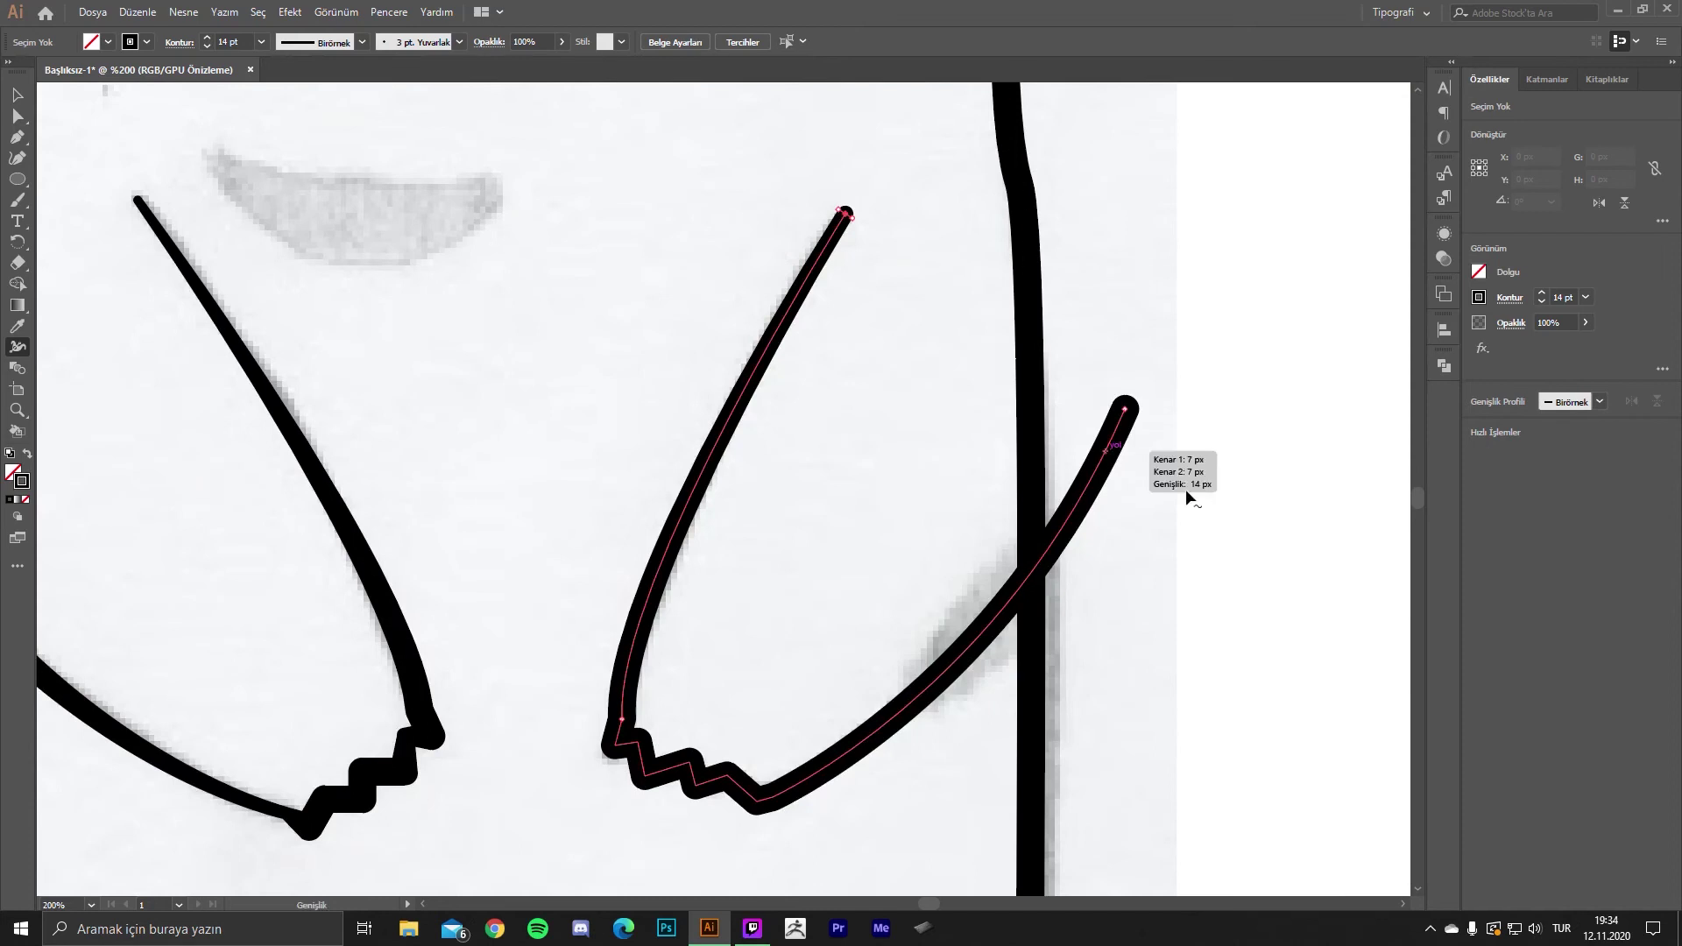
{"action": "left_click_drag", "start_coordinate": [1031, 573], "coordinate": [1036, 579]}
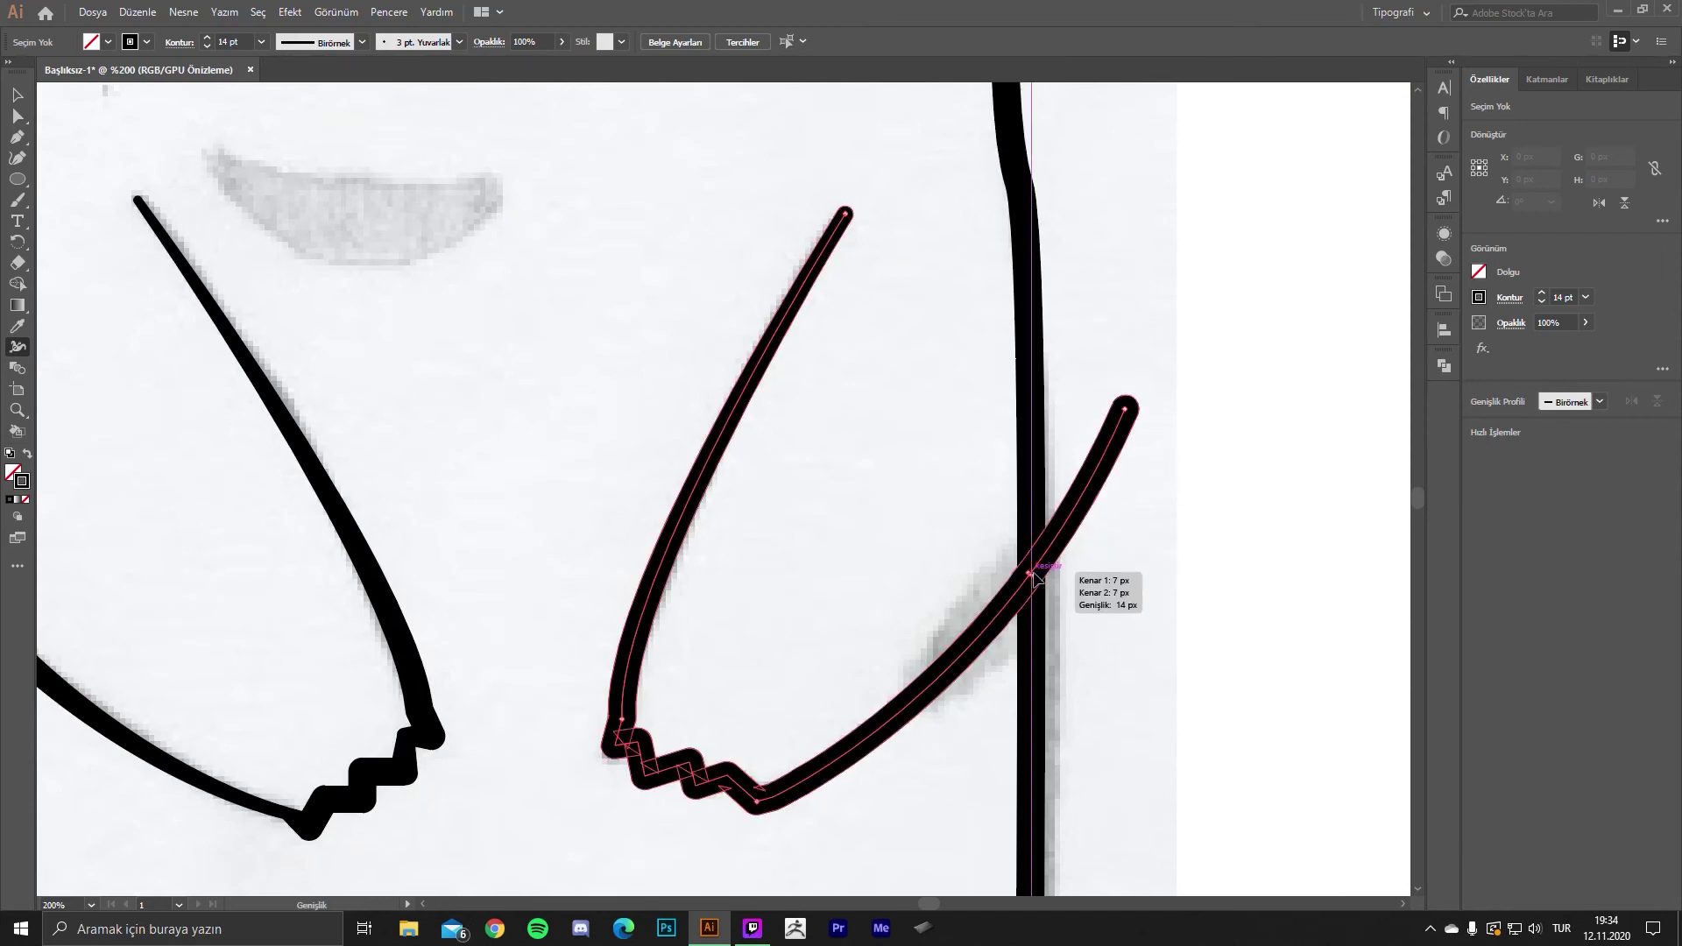
{"action": "scroll", "coordinate": [1007, 569], "scroll_direction": "down", "scroll_amount": 3}
{"action": "scroll", "coordinate": [923, 570], "scroll_direction": "up", "scroll_amount": 3}
{"action": "scroll", "coordinate": [908, 443], "scroll_direction": "up", "scroll_amount": 1}
{"action": "scroll", "coordinate": [886, 442], "scroll_direction": "up", "scroll_amount": 2}
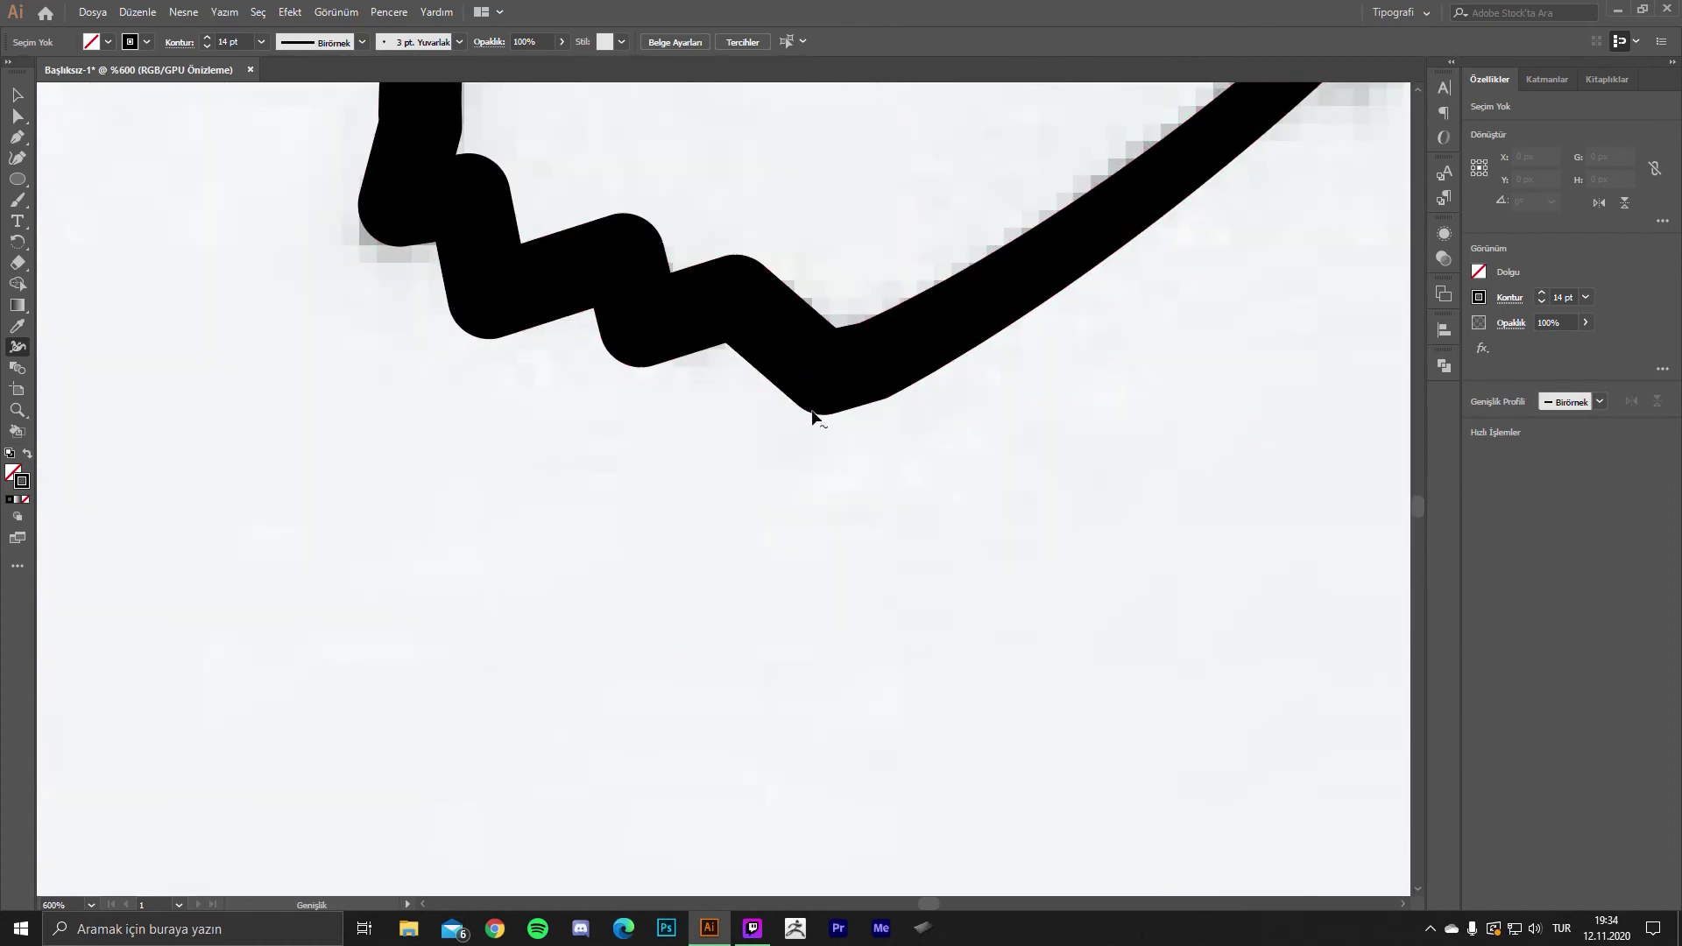
- Thin the paw corner, narrow the stroke below the cheek, and taper the vertical body stroke's top
{"action": "left_click_drag", "start_coordinate": [816, 413], "coordinate": [822, 396]}
{"action": "scroll", "coordinate": [819, 393], "scroll_direction": "down", "scroll_amount": 5}
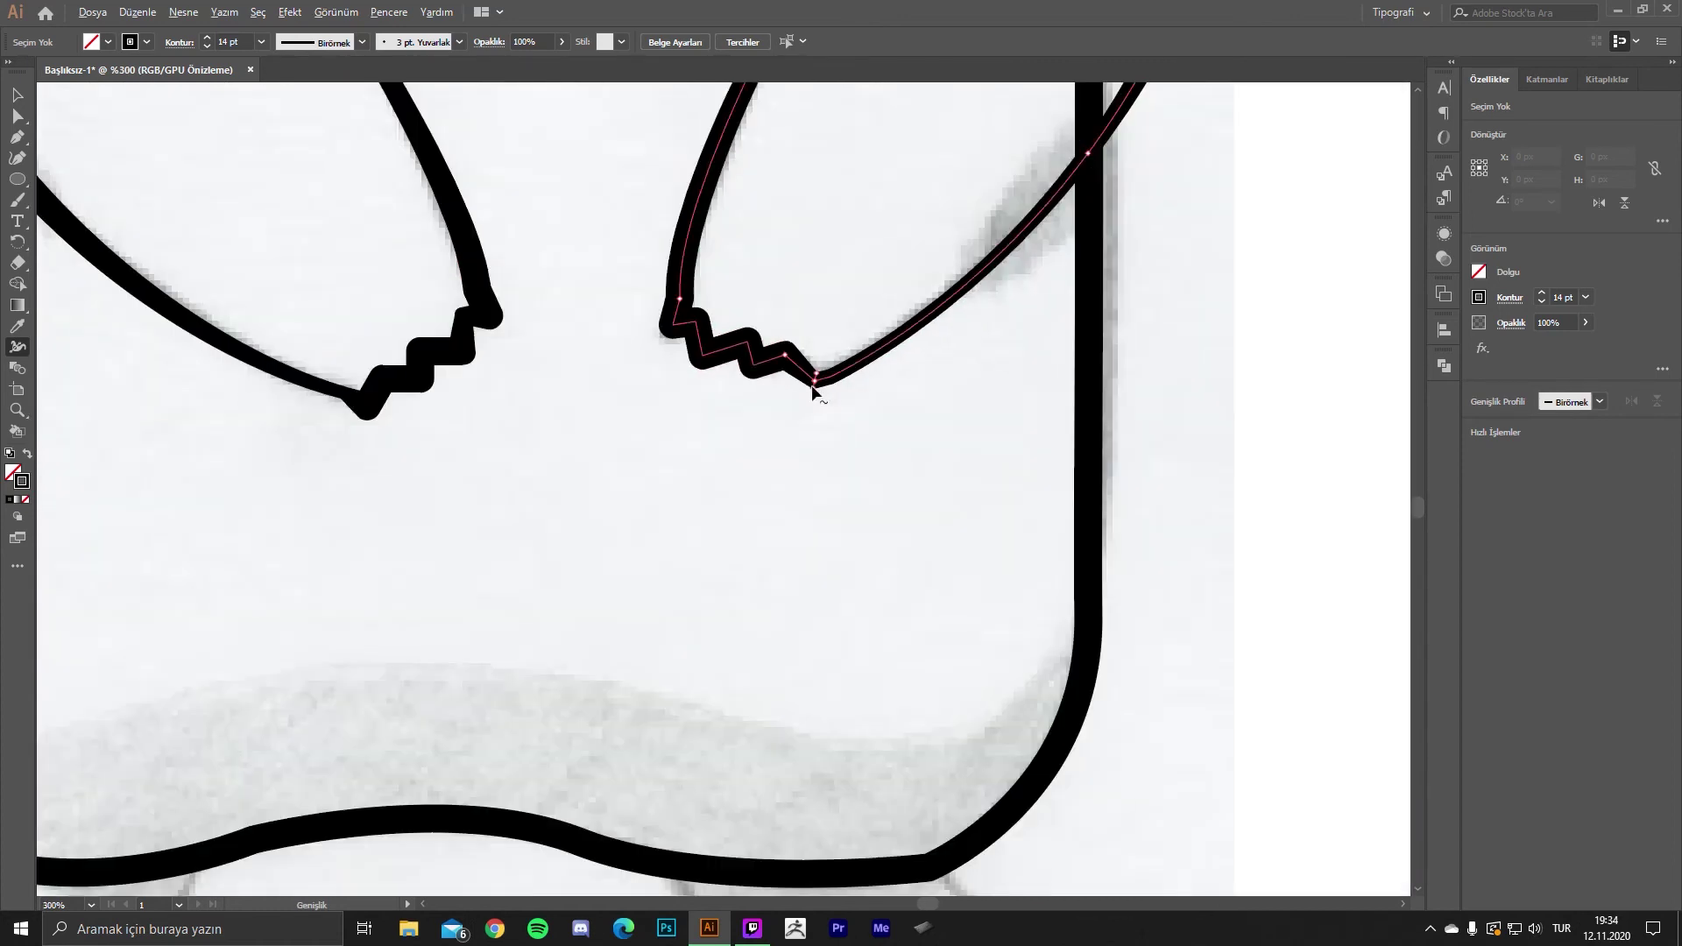
{"action": "scroll", "coordinate": [868, 526], "scroll_direction": "down", "scroll_amount": 2}
{"action": "scroll", "coordinate": [867, 447], "scroll_direction": "down", "scroll_amount": 2}
{"action": "scroll", "coordinate": [851, 375], "scroll_direction": "down", "scroll_amount": 1}
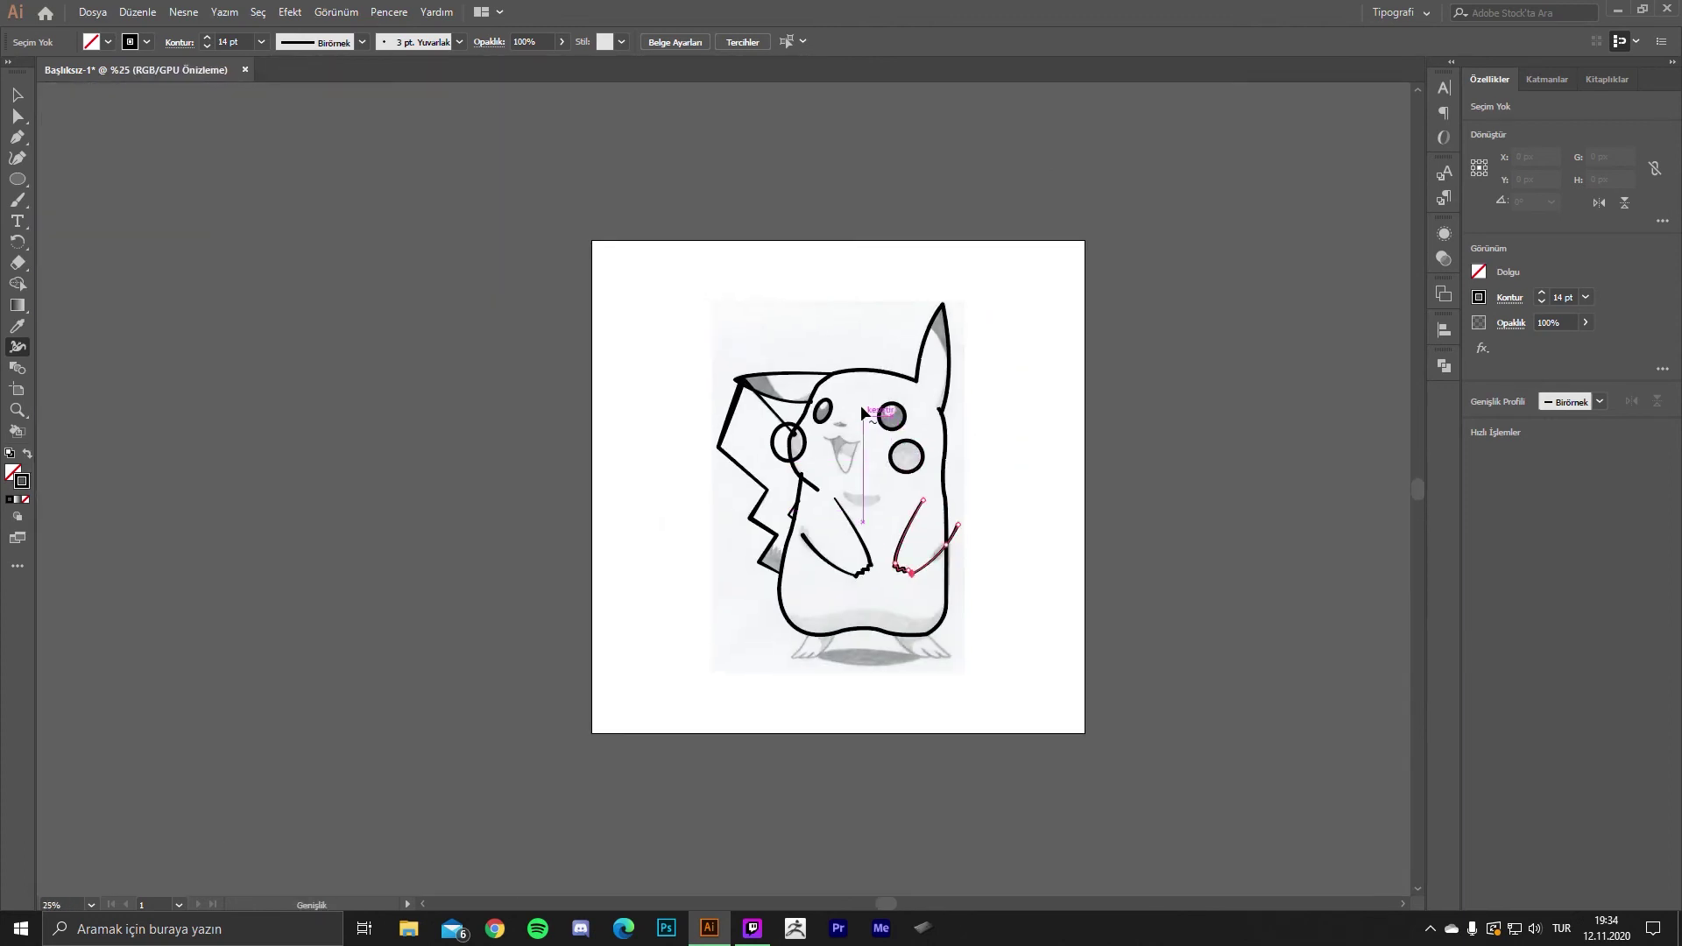
{"action": "scroll", "coordinate": [919, 433], "scroll_direction": "up", "scroll_amount": 2}
{"action": "scroll", "coordinate": [902, 422], "scroll_direction": "up", "scroll_amount": 1}
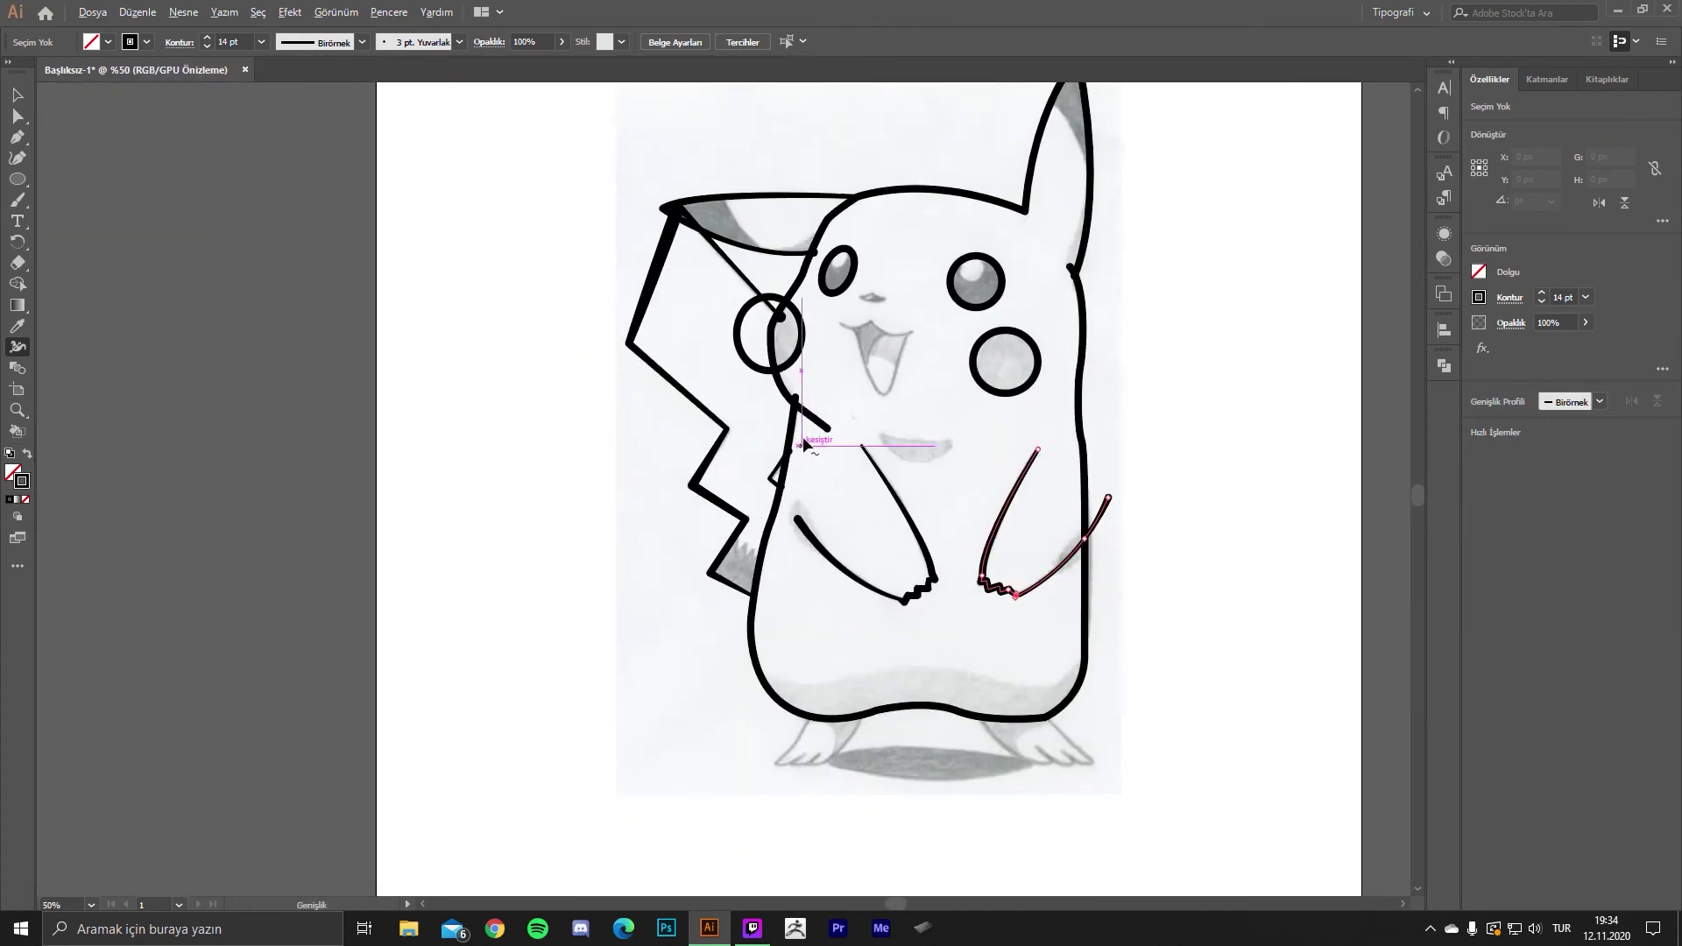
{"action": "scroll", "coordinate": [887, 411], "scroll_direction": "up", "scroll_amount": 3}
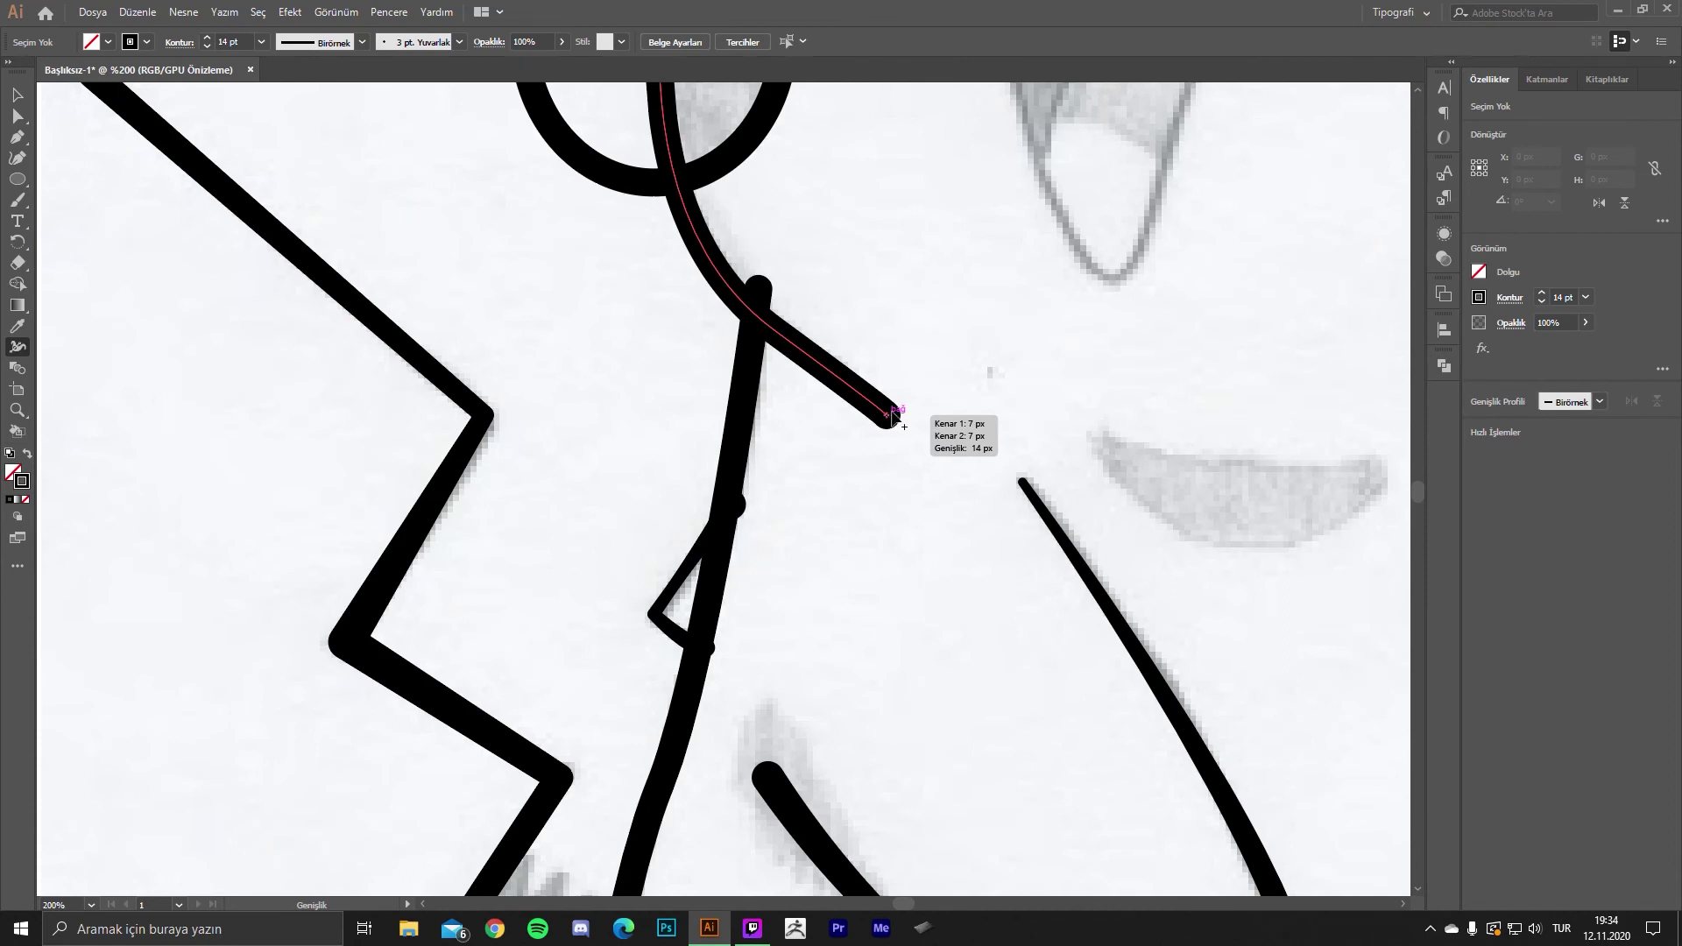
{"action": "mouse_move", "coordinate": [887, 420]}
{"action": "left_mouse_down"}
{"action": "mouse_move", "coordinate": [873, 440]}
{"action": "mouse_move", "coordinate": [991, 453]}
{"action": "left_mouse_up"}
{"action": "left_click_drag", "start_coordinate": [893, 316], "coordinate": [889, 304]}
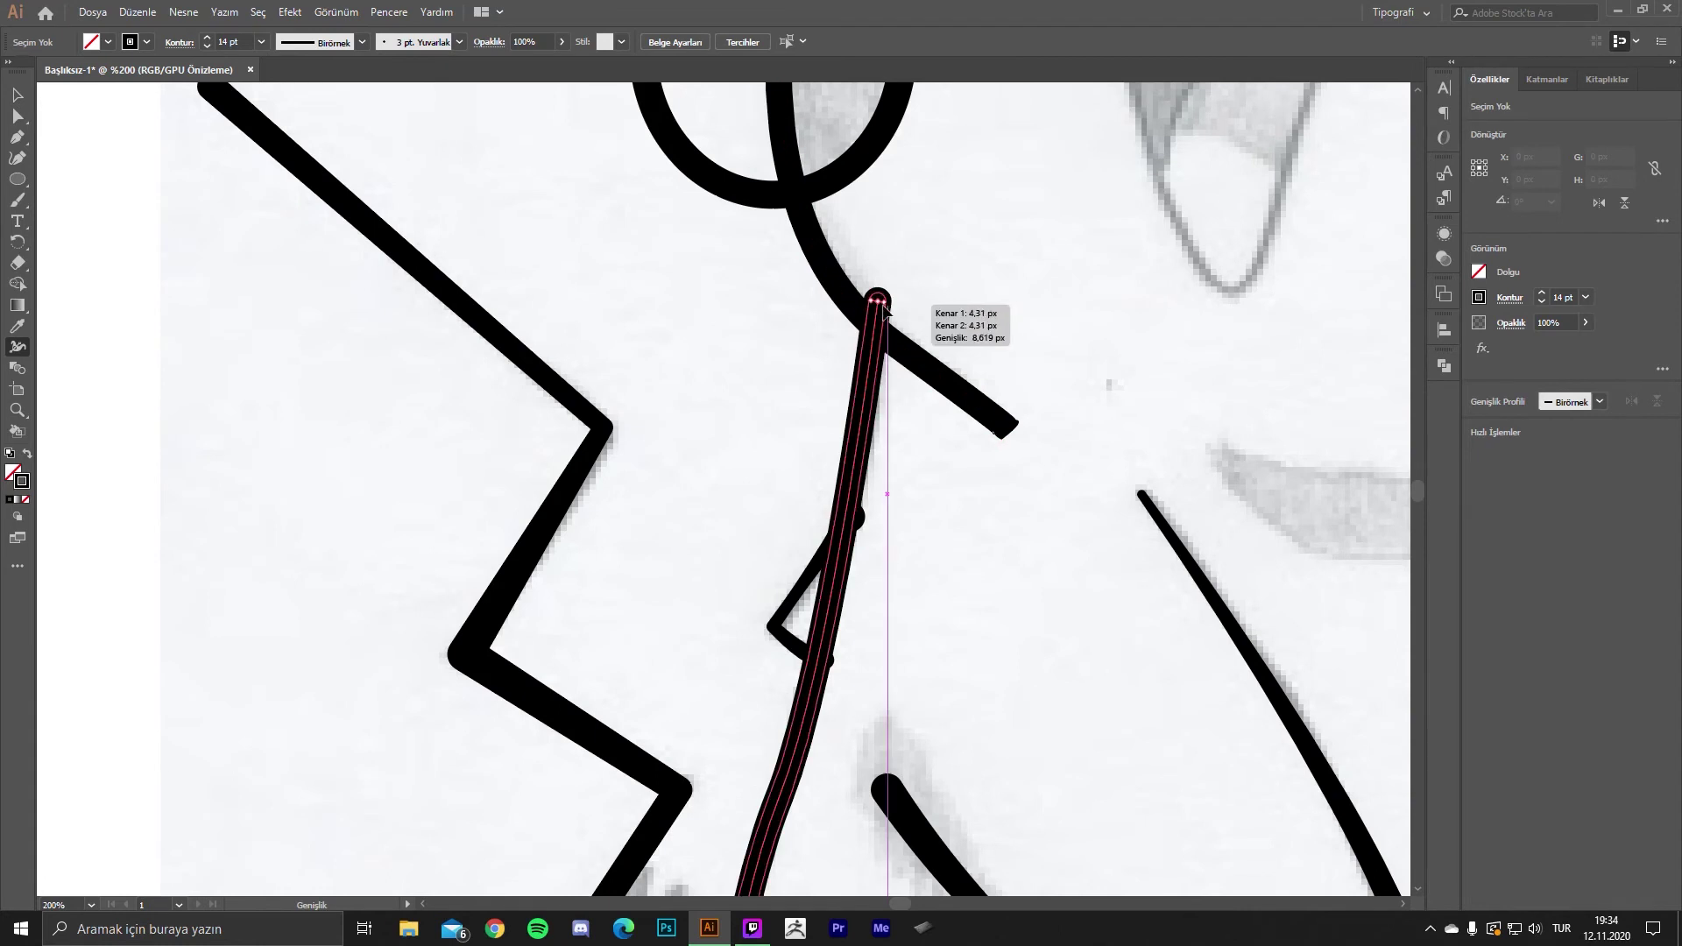
{"action": "key", "text": "ctrl+minus"}
{"action": "key", "text": "ctrl+minus"}
{"action": "key", "text": "ctrl+minus"}
{"action": "key", "text": "ctrl+minus"}
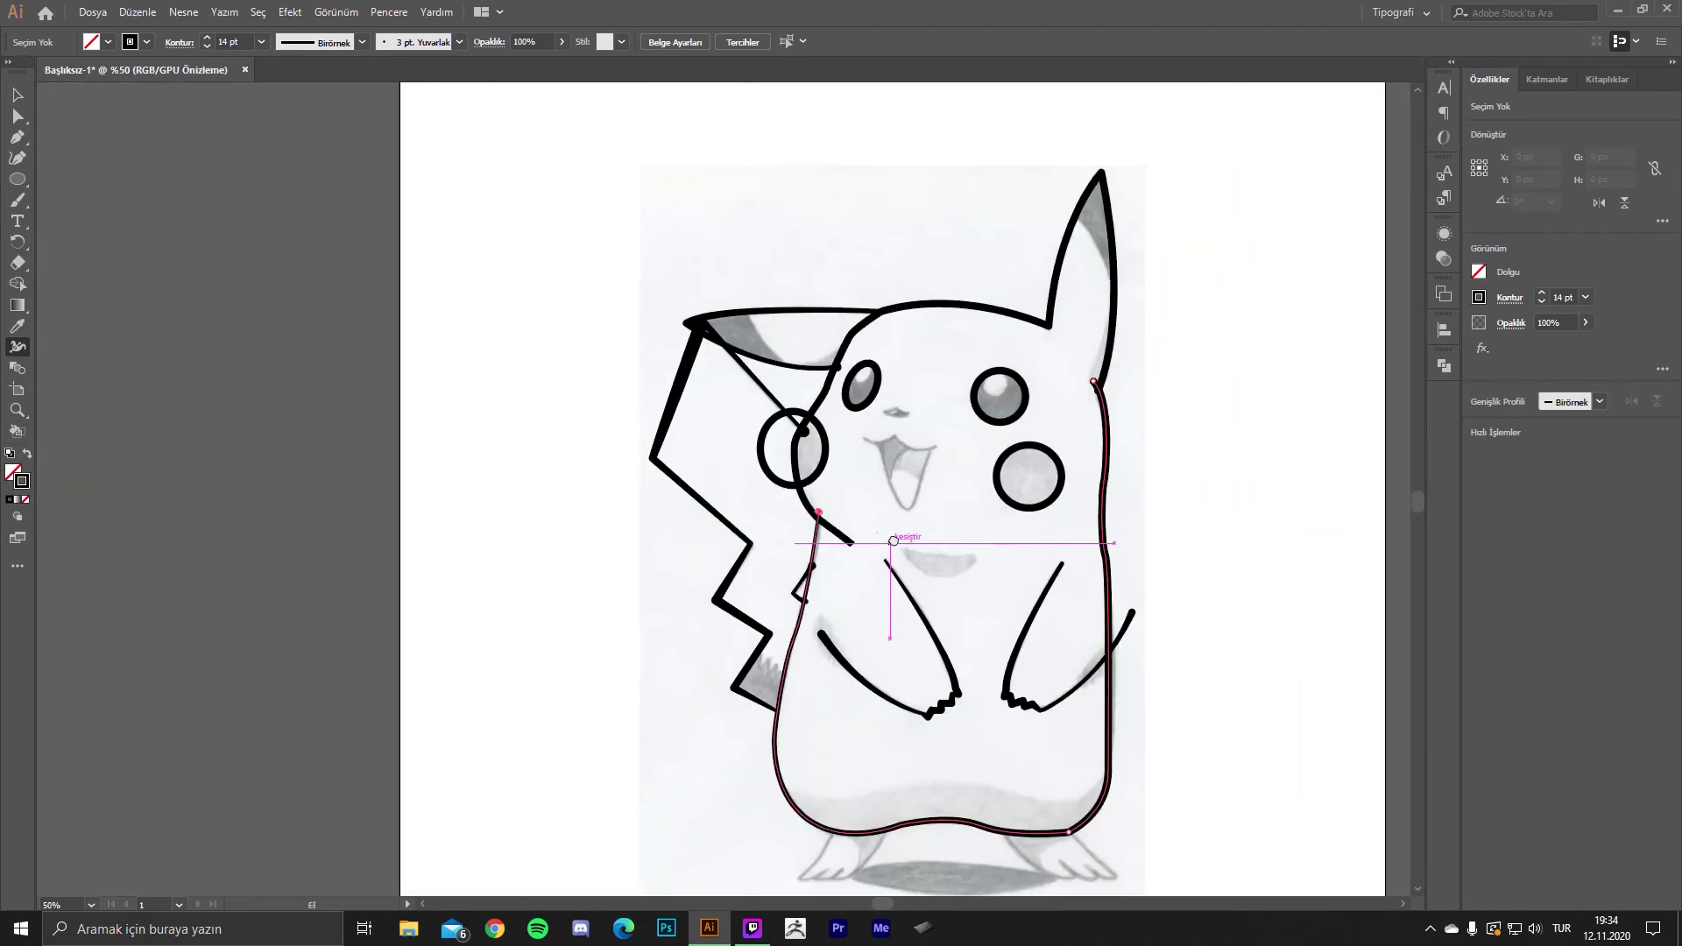
{"action": "scroll", "coordinate": [829, 409], "scroll_direction": "up", "scroll_amount": 4}
- Widen the body outline stroke along its length
{"action": "left_click_drag", "start_coordinate": [804, 374], "coordinate": [791, 370]}
{"action": "scroll", "coordinate": [823, 470], "scroll_direction": "down", "scroll_amount": 3}
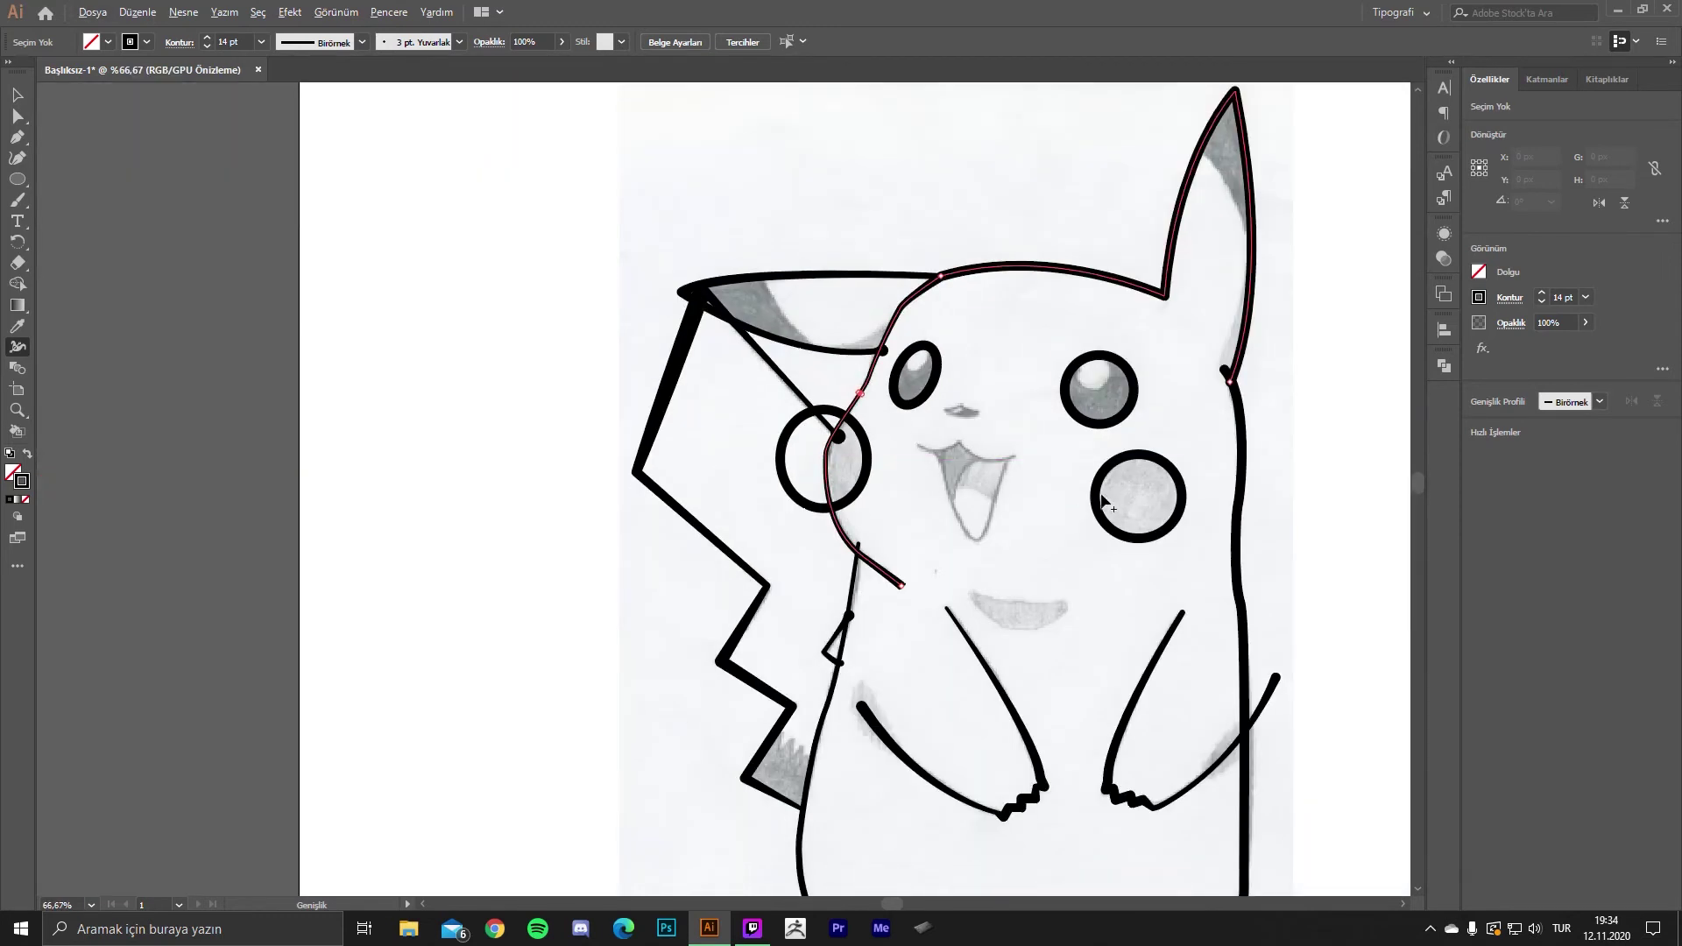
{"action": "scroll", "coordinate": [1052, 469], "scroll_direction": "down", "scroll_amount": 1}
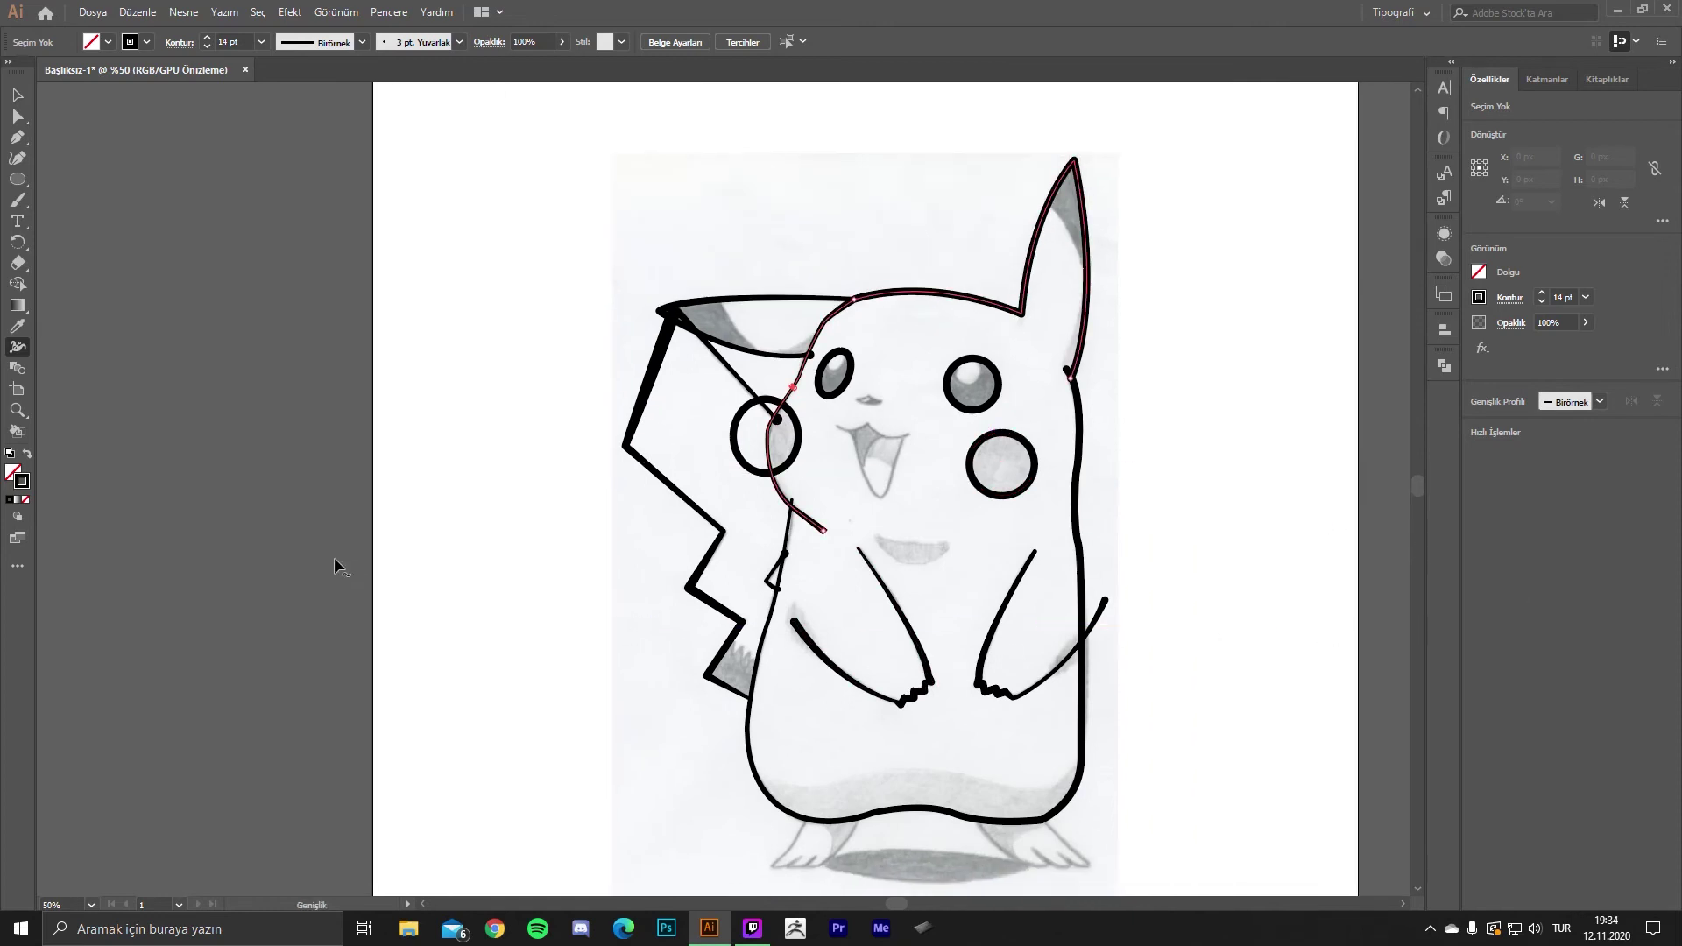
{"action": "scroll", "coordinate": [996, 381], "scroll_direction": "up", "scroll_amount": 1}
{"action": "scroll", "coordinate": [913, 459], "scroll_direction": "up", "scroll_amount": 2}
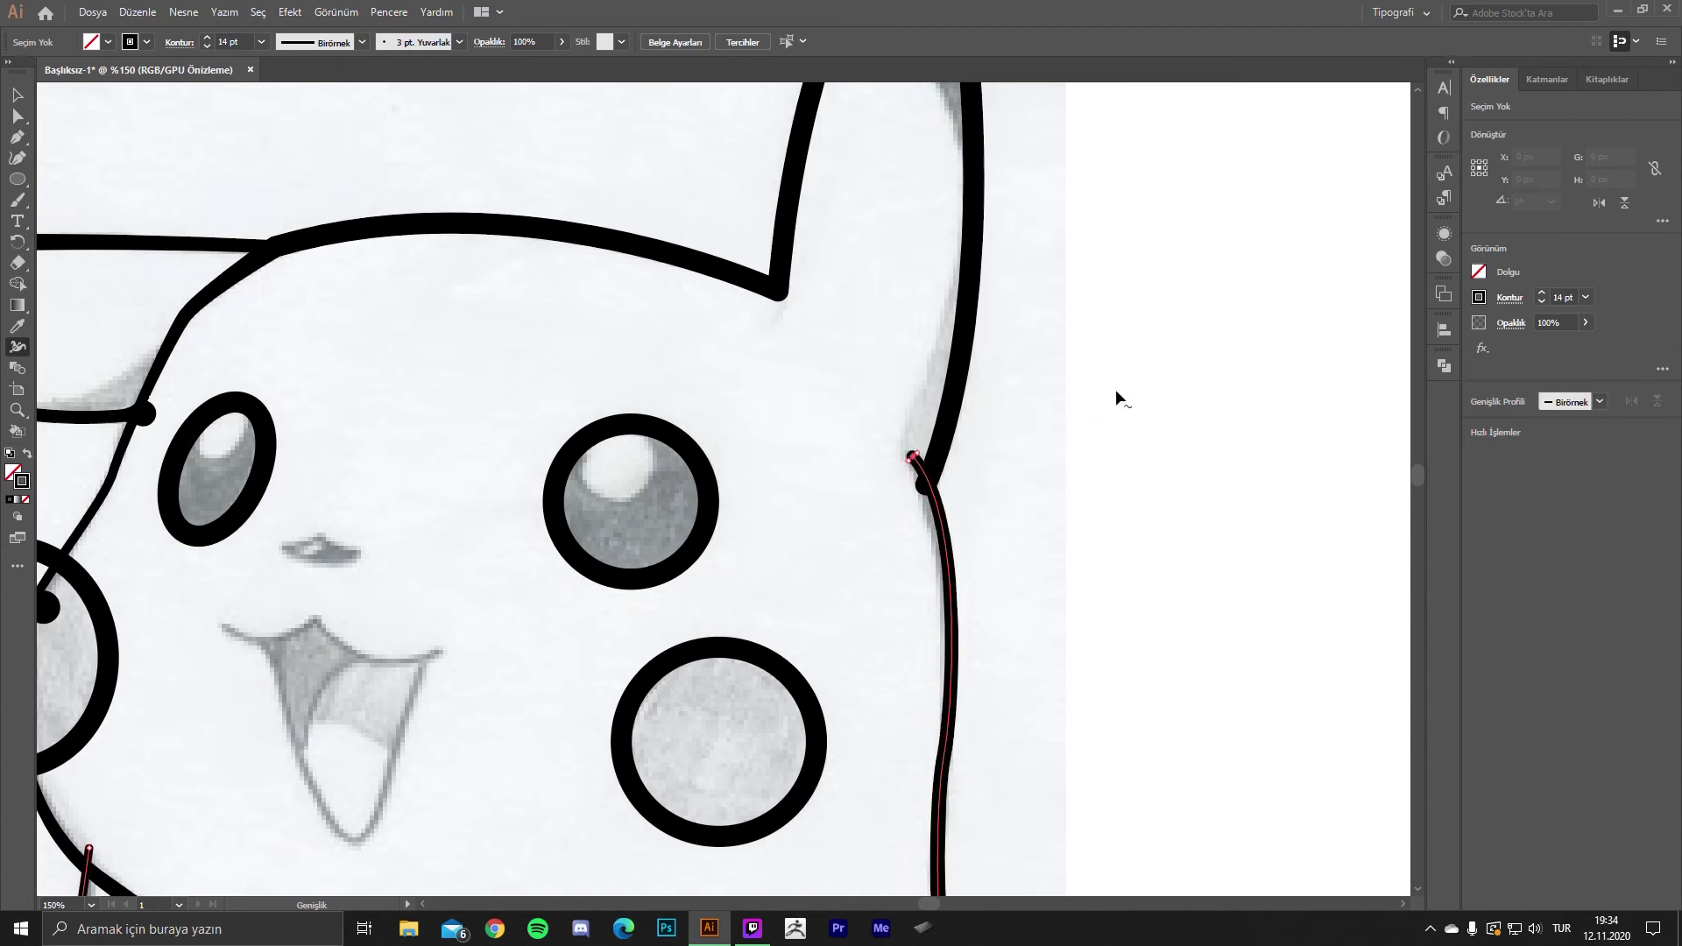
- Select both eyes and both cheek circles and set their stroke weight to 7 pt
{"action": "key", "text": "v"}
{"action": "scroll", "coordinate": [1116, 439], "scroll_direction": "down", "scroll_amount": 3}
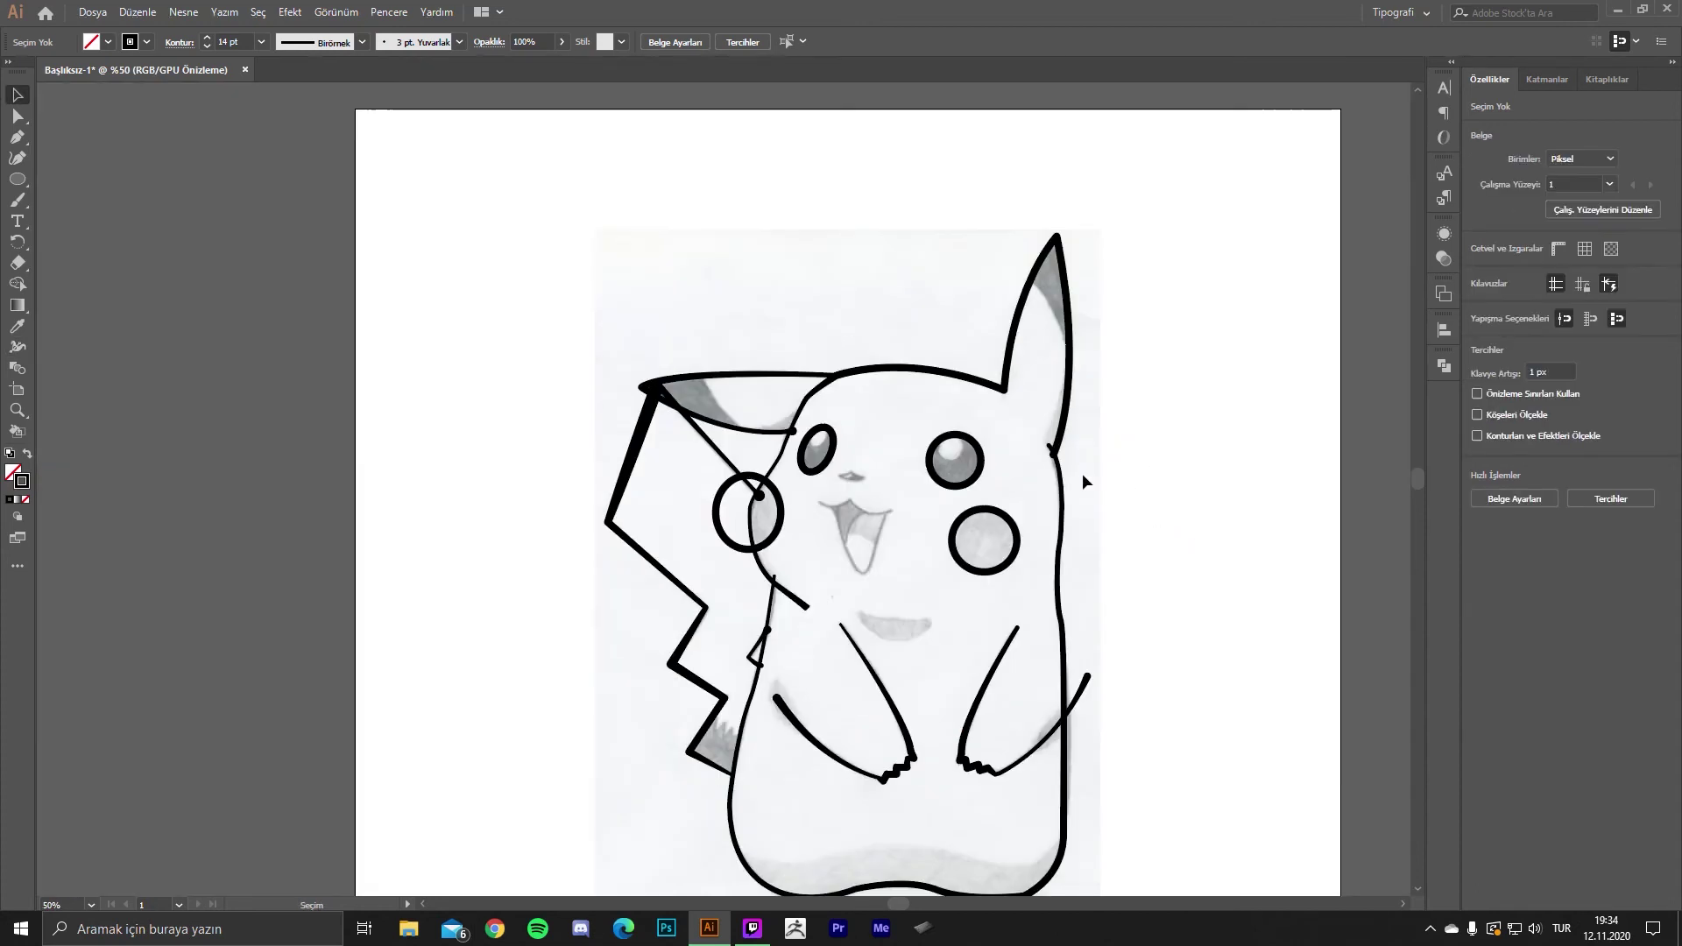
{"action": "scroll", "coordinate": [1081, 473], "scroll_direction": "down", "scroll_amount": 3}
{"action": "scroll", "coordinate": [912, 402], "scroll_direction": "up", "scroll_amount": 2}
{"action": "scroll", "coordinate": [912, 402], "scroll_direction": "up", "scroll_amount": 2}
{"action": "scroll", "coordinate": [912, 403], "scroll_direction": "up", "scroll_amount": 1}
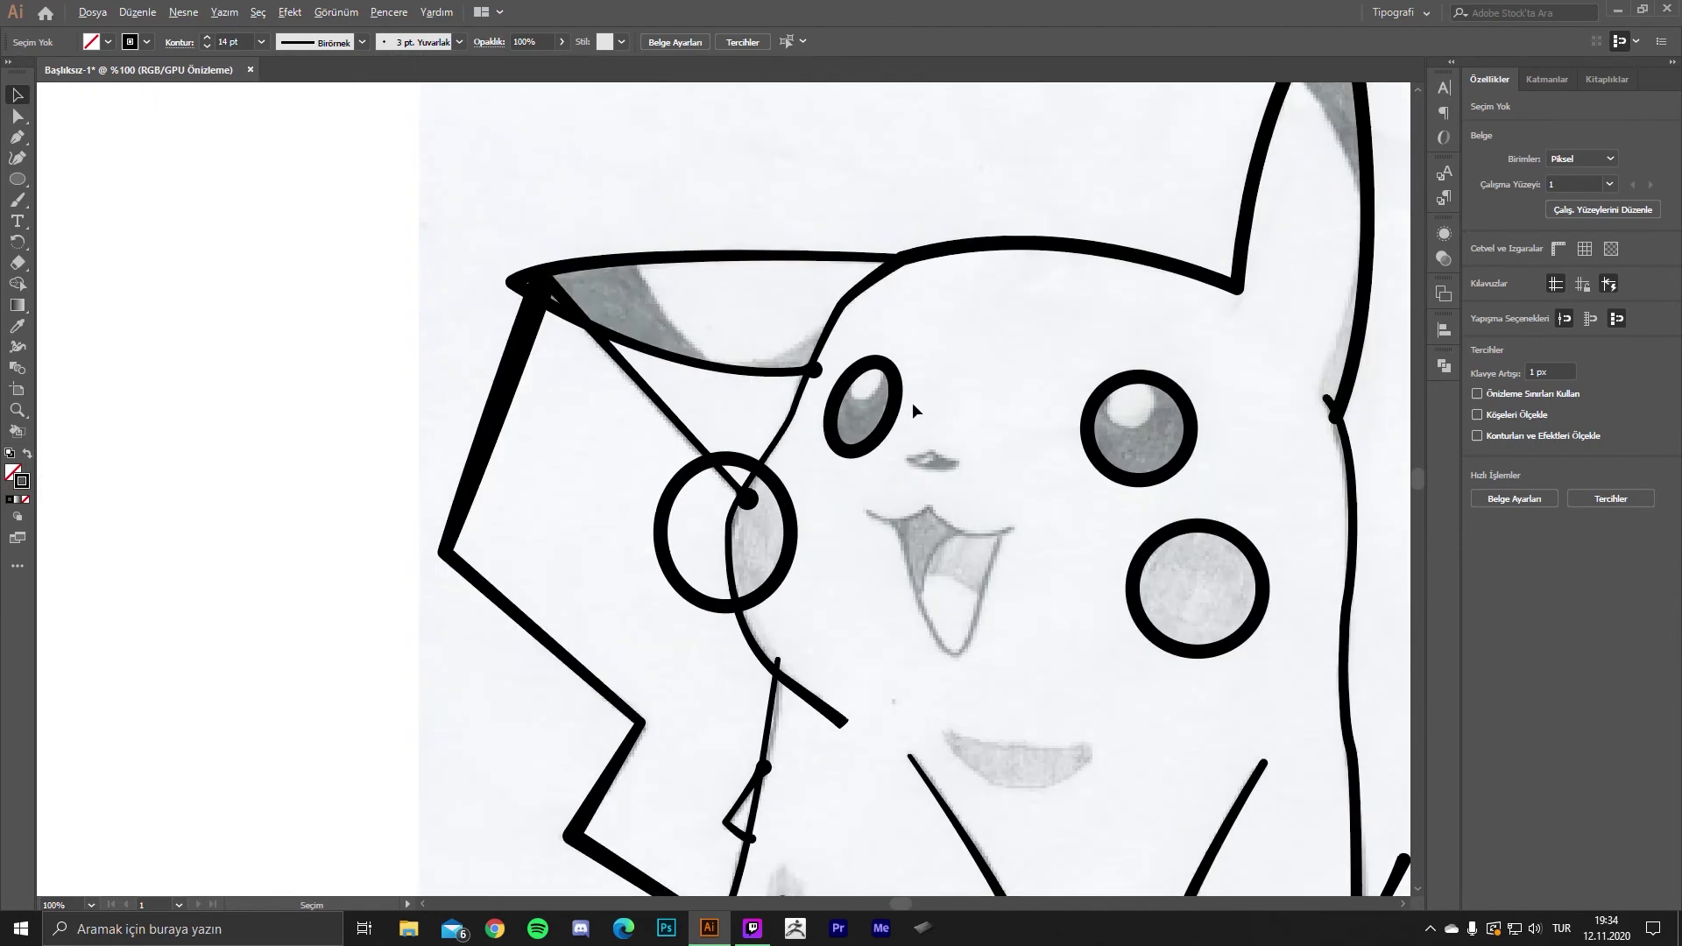
{"action": "left_click_drag", "start_coordinate": [872, 322], "coordinate": [937, 409]}
{"action": "left_click", "coordinate": [1133, 448], "text": "shift"}
{"action": "left_click", "coordinate": [1187, 529], "text": "shift"}
{"action": "left_click", "coordinate": [789, 509], "text": "shift"}
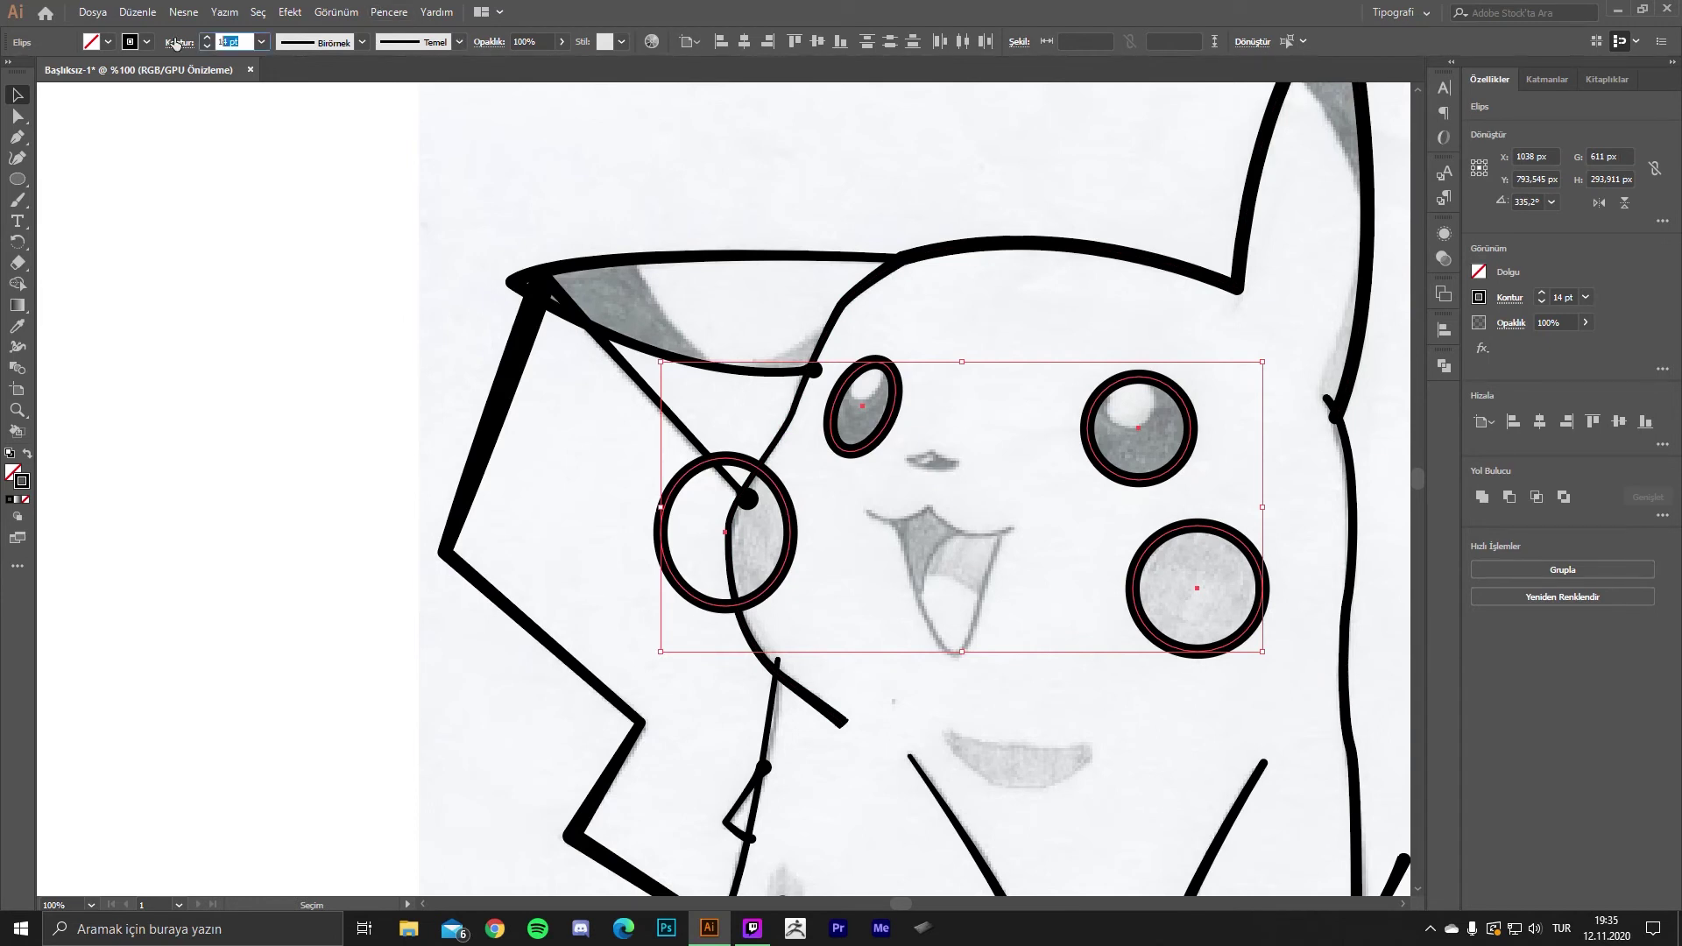
{"action": "type", "text": "1"}
{"action": "type", "text": "7"}
{"action": "key", "text": "Return"}
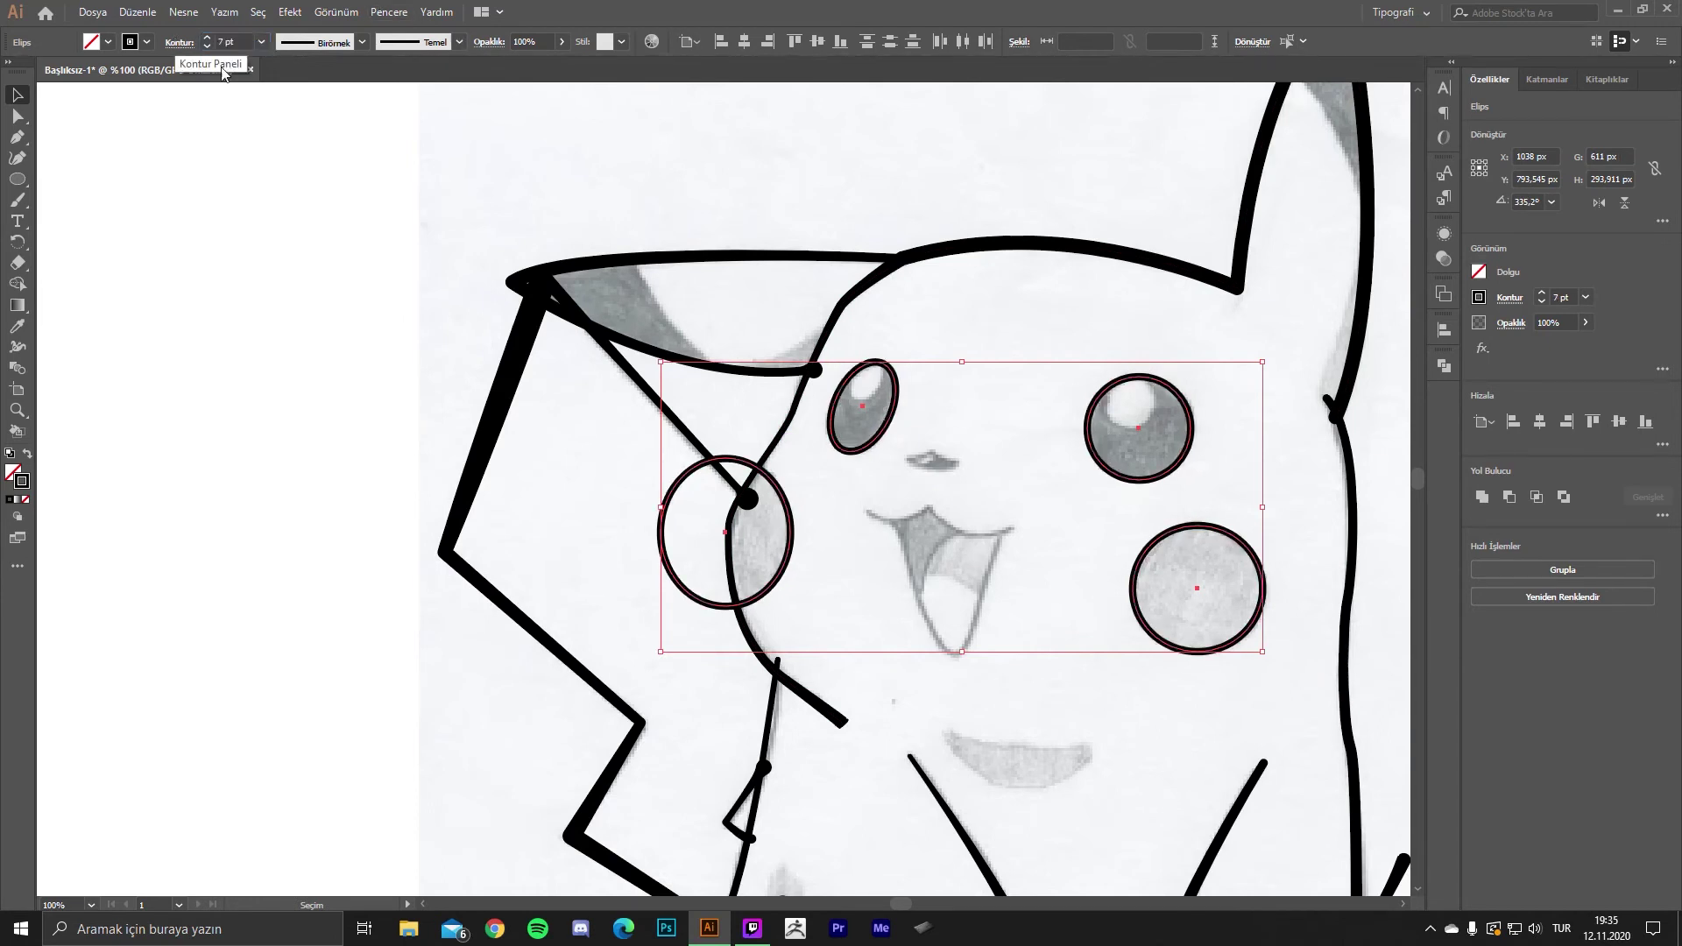
{"action": "left_click", "coordinate": [939, 174]}
{"action": "key", "text": "ctrl+minus"}
{"action": "key", "text": "ctrl+minus"}
{"action": "key", "text": "ctrl+minus"}
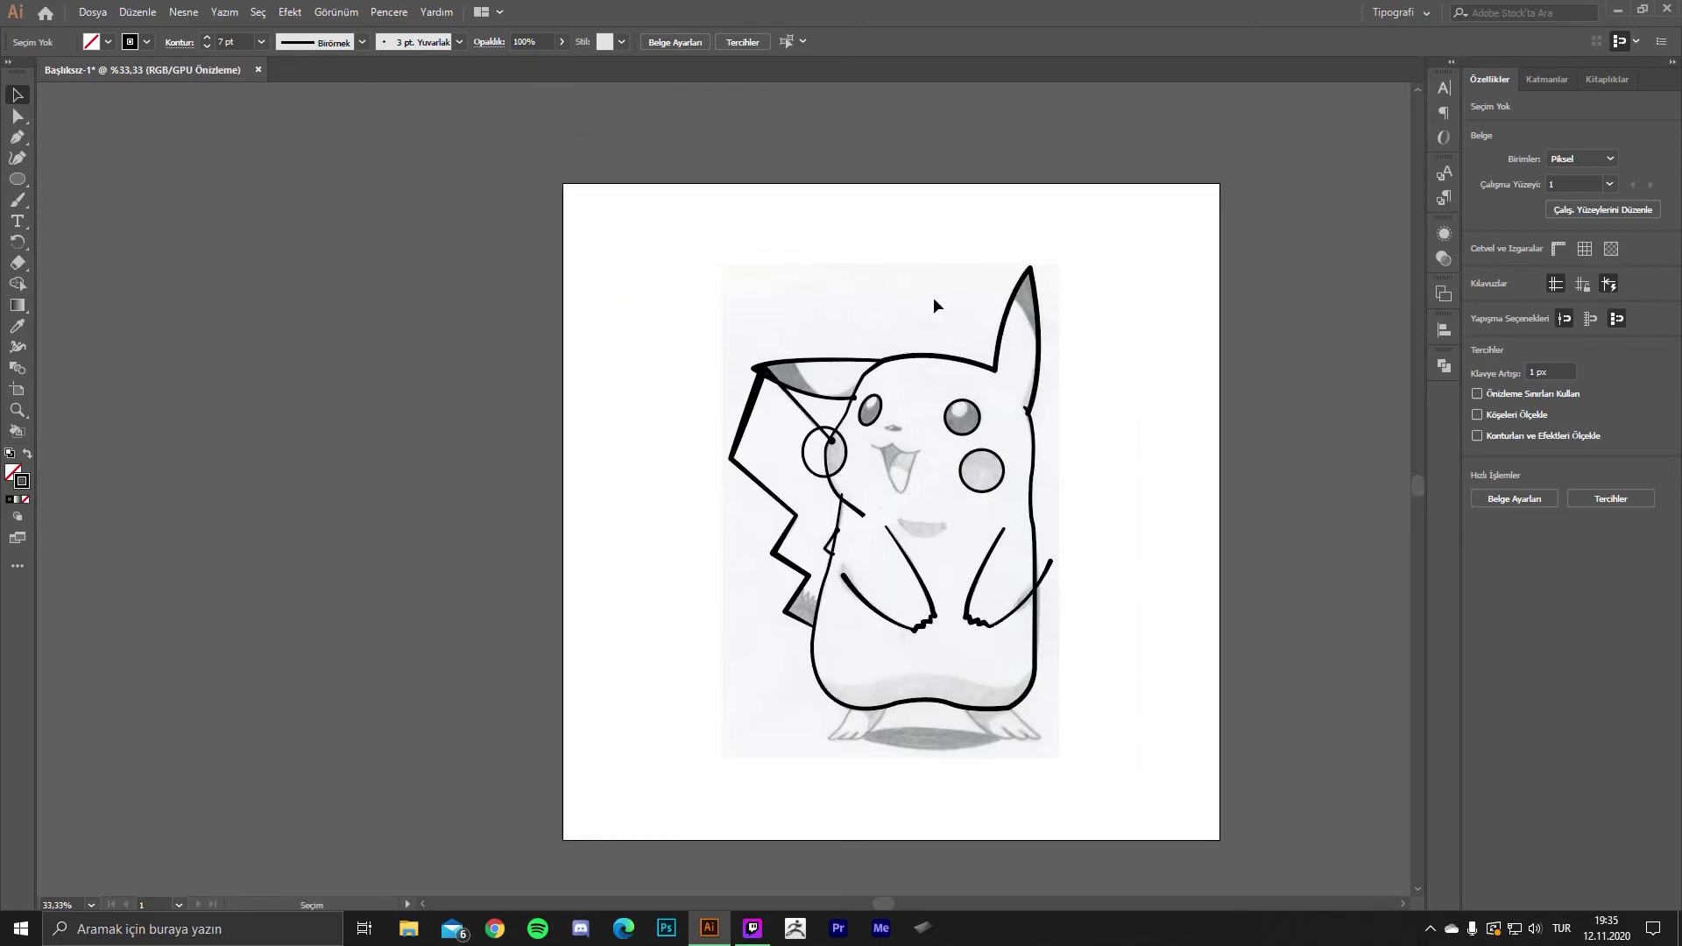
- Centre the drawing and marquee-select all the Pikachu paths
{"action": "scroll", "coordinate": [1137, 487], "scroll_direction": "up", "scroll_amount": 1}
{"action": "scroll", "coordinate": [1100, 565], "scroll_direction": "up", "scroll_amount": 1}
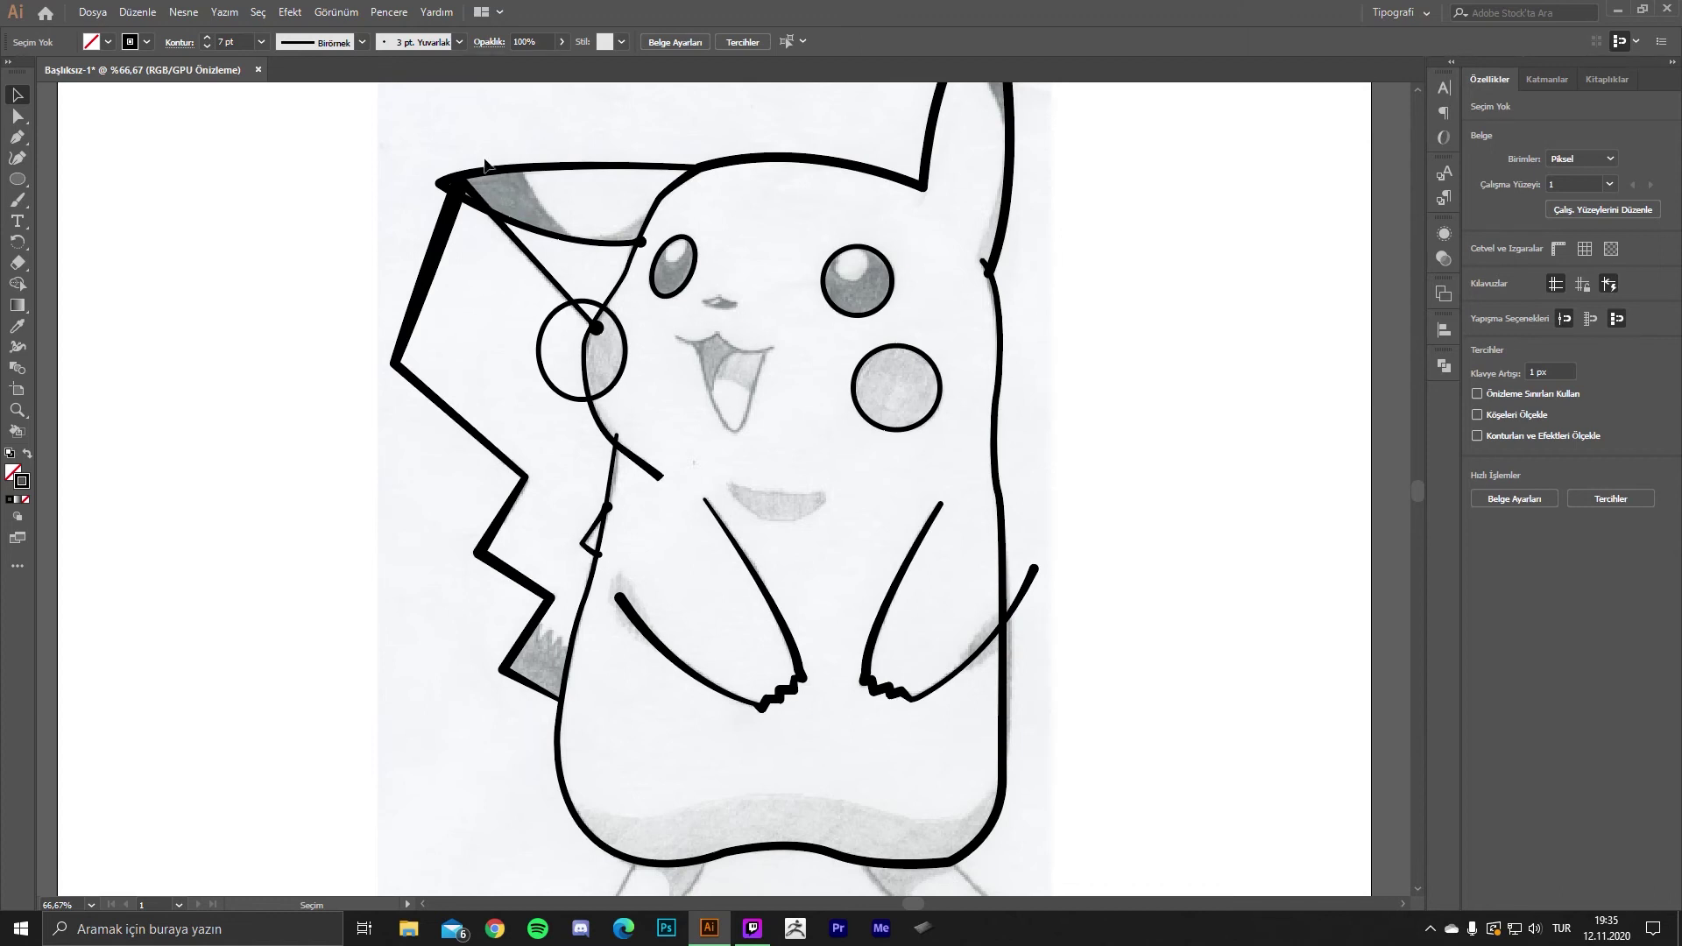
{"action": "scroll", "coordinate": [485, 164], "scroll_direction": "down", "scroll_amount": 1}
{"action": "left_click_drag", "start_coordinate": [540, 191], "coordinate": [592, 326]}
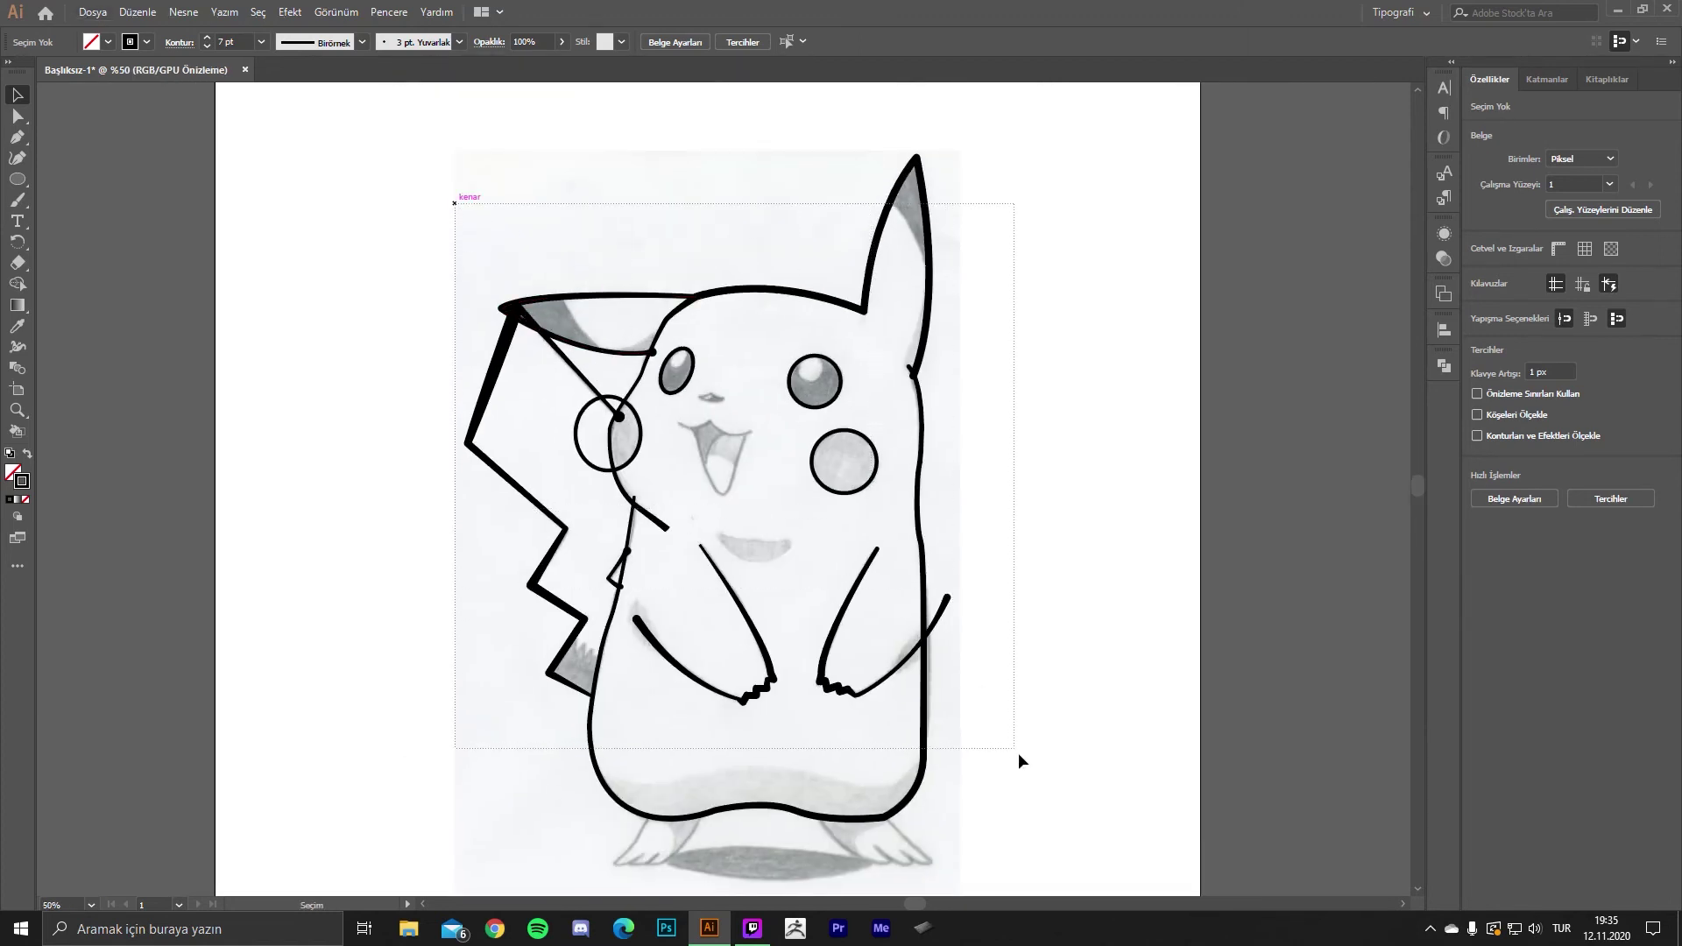
{"action": "left_click_drag", "start_coordinate": [873, 510], "coordinate": [1048, 770]}
{"action": "scroll", "coordinate": [739, 596], "scroll_direction": "up", "scroll_amount": 3}
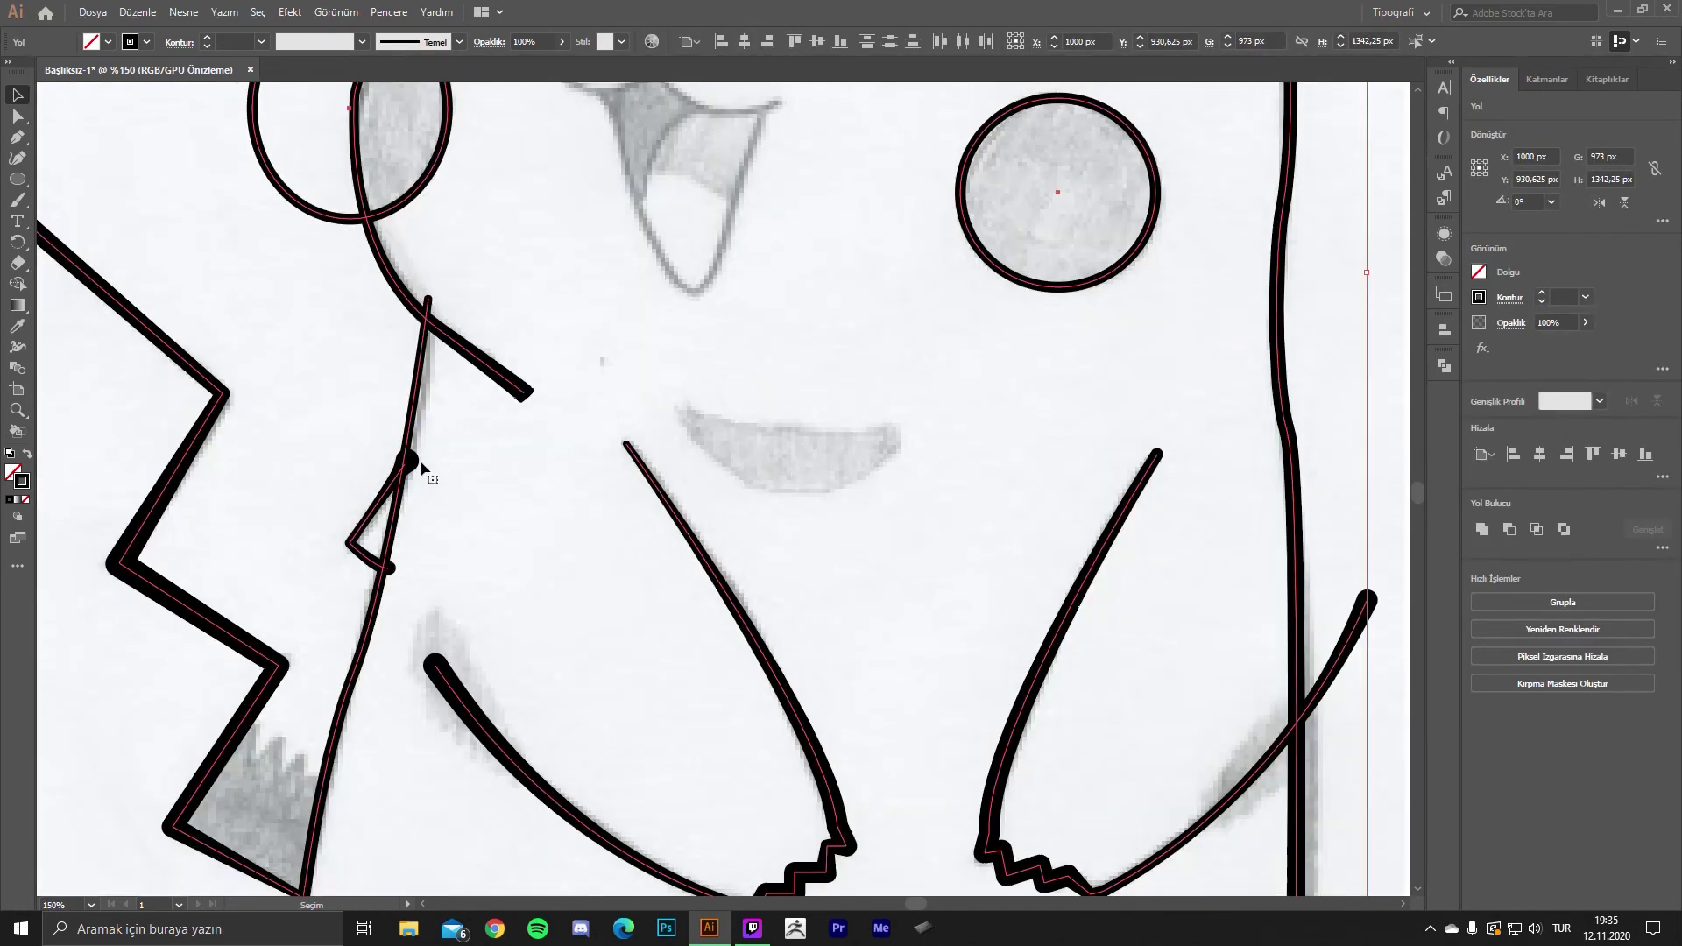
{"action": "scroll", "coordinate": [508, 449], "scroll_direction": "down", "scroll_amount": 3}
{"action": "scroll", "coordinate": [492, 407], "scroll_direction": "up", "scroll_amount": 1}
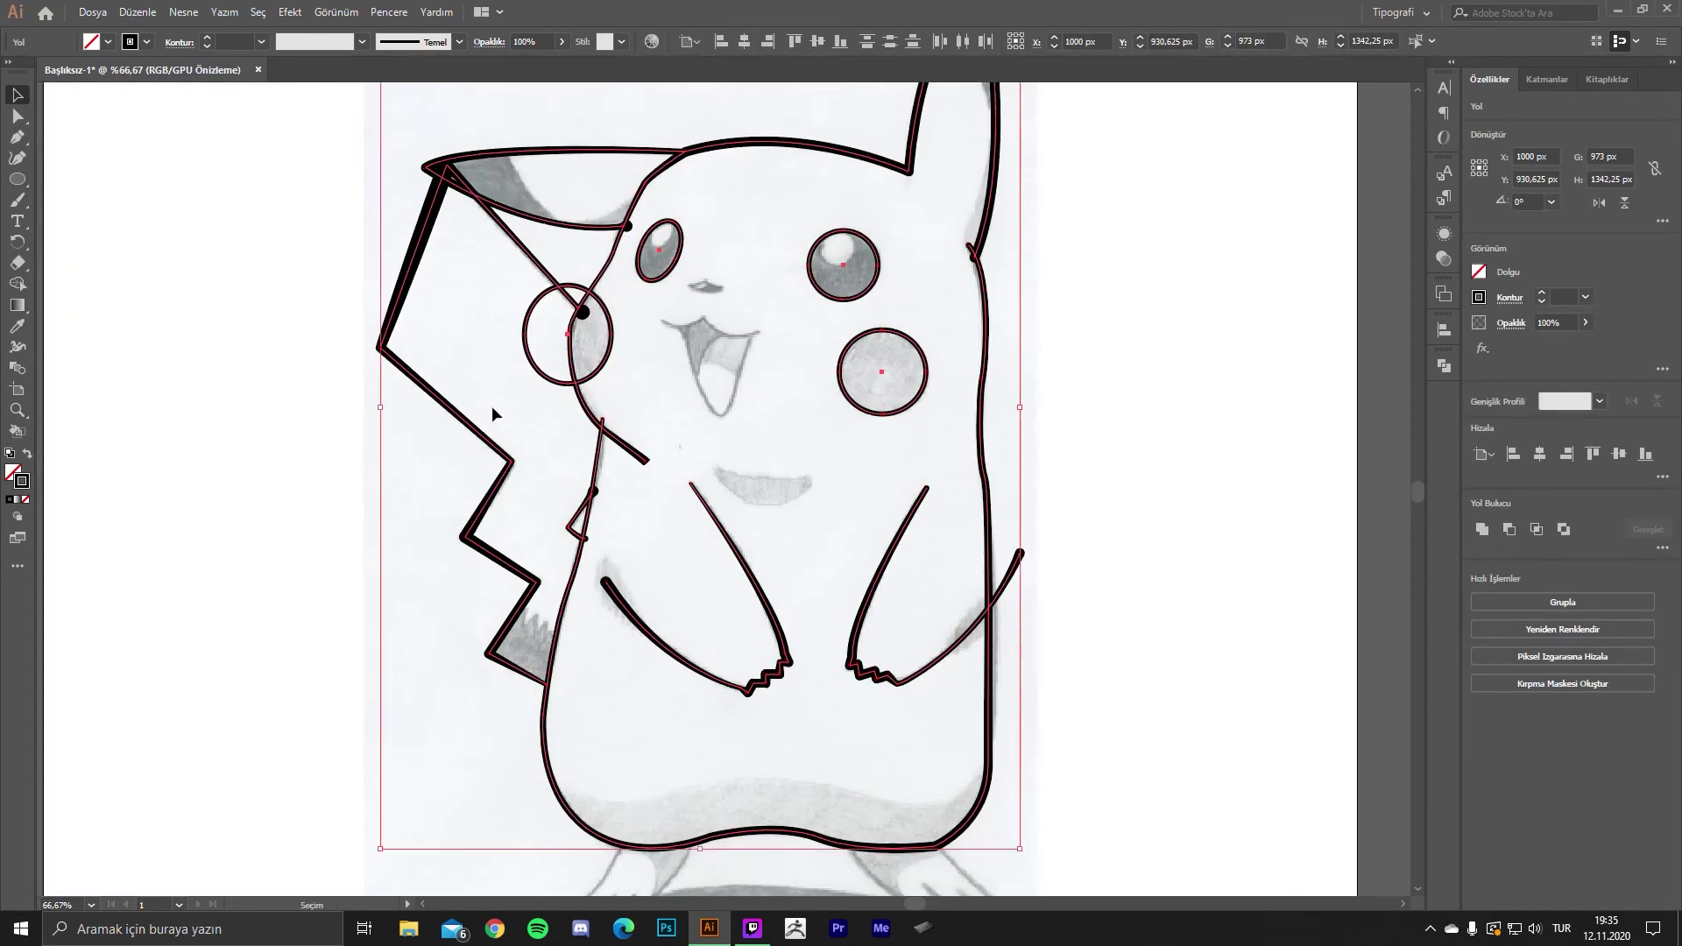
{"action": "left_click", "coordinate": [286, 438]}
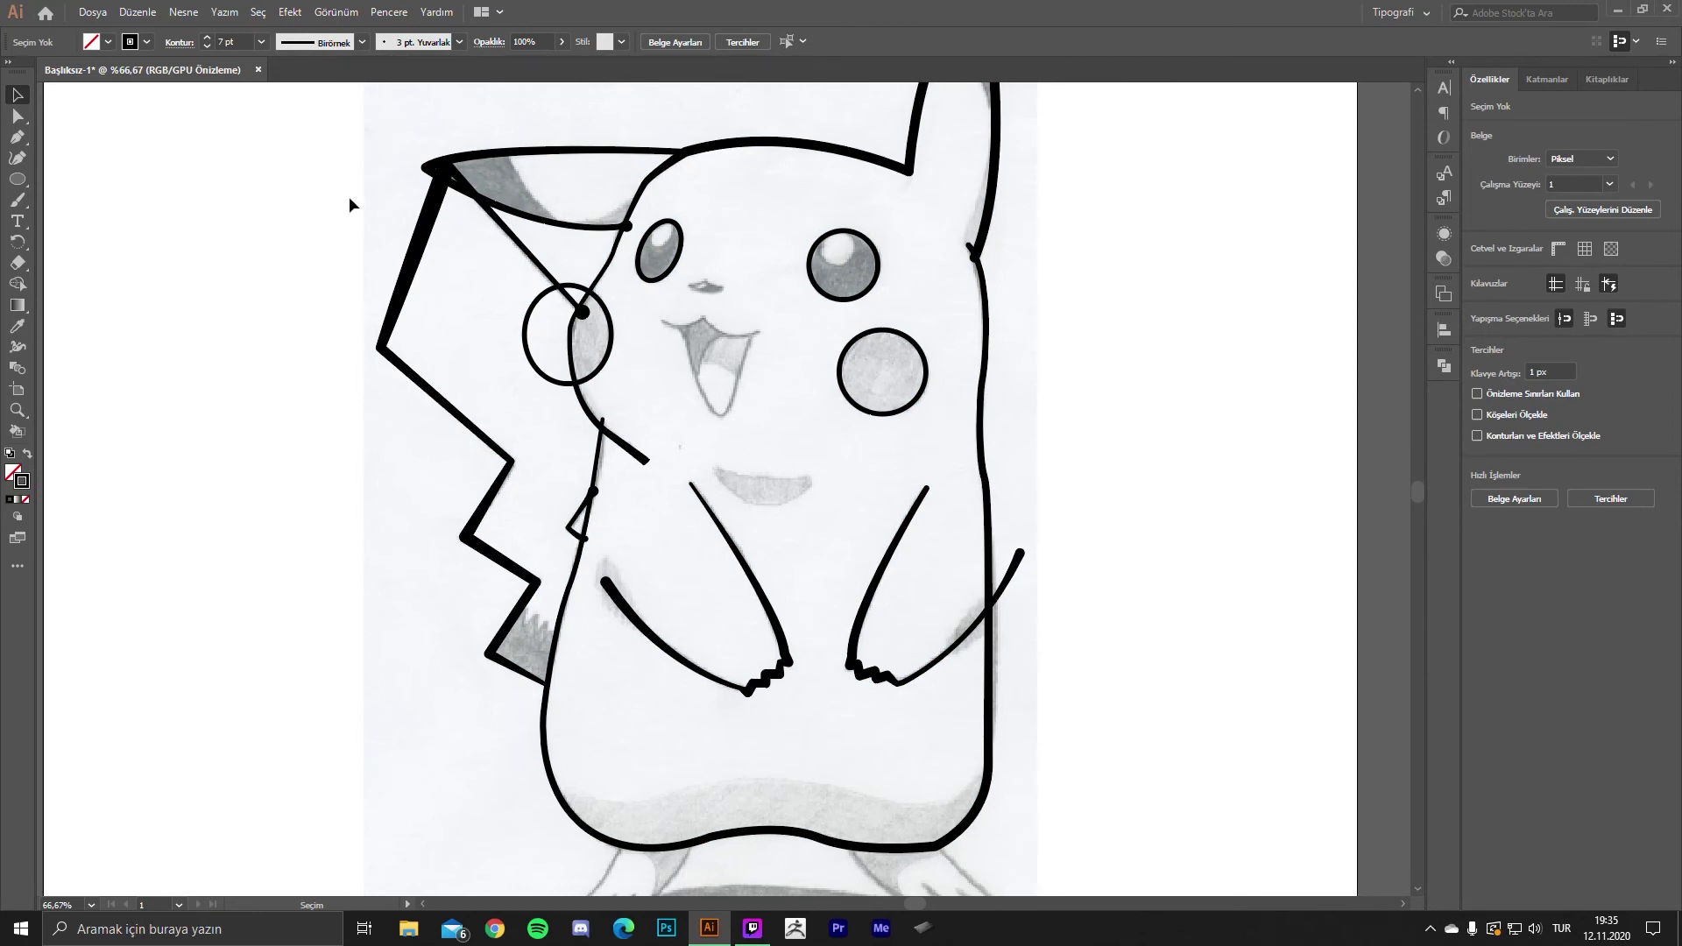
{"action": "left_click_drag", "start_coordinate": [643, 320], "coordinate": [1074, 666]}
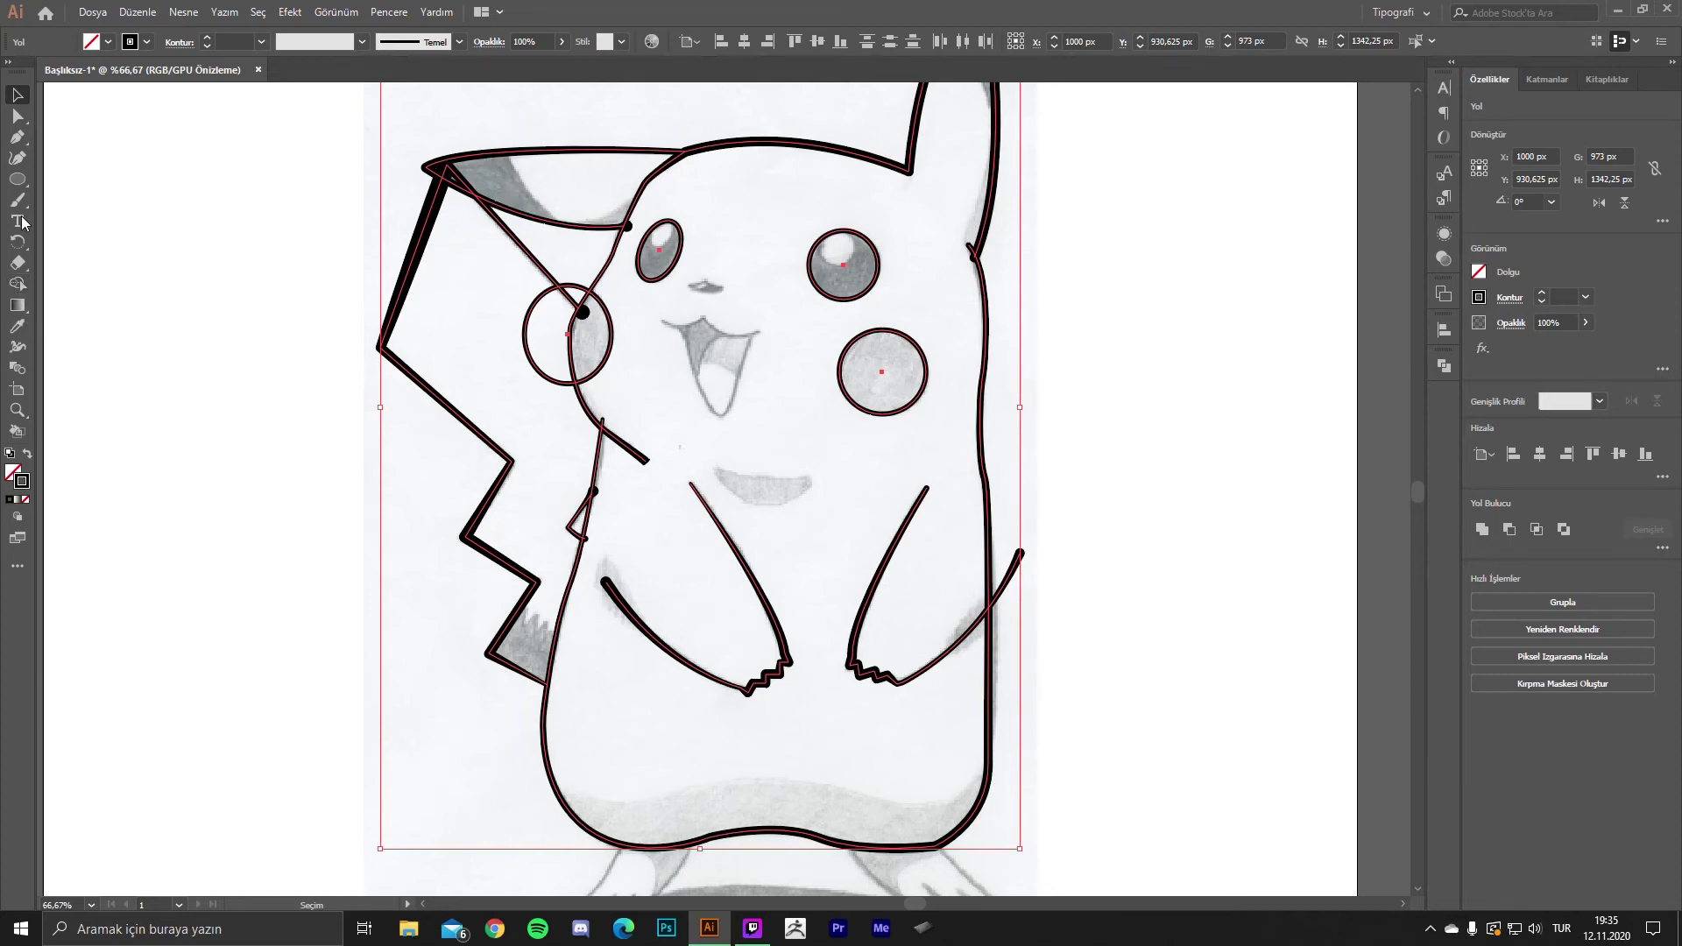
- Apply the Shape Builder to the outline paths, then deselect and zoom out to 33.33%
{"action": "left_click", "coordinate": [19, 283]}
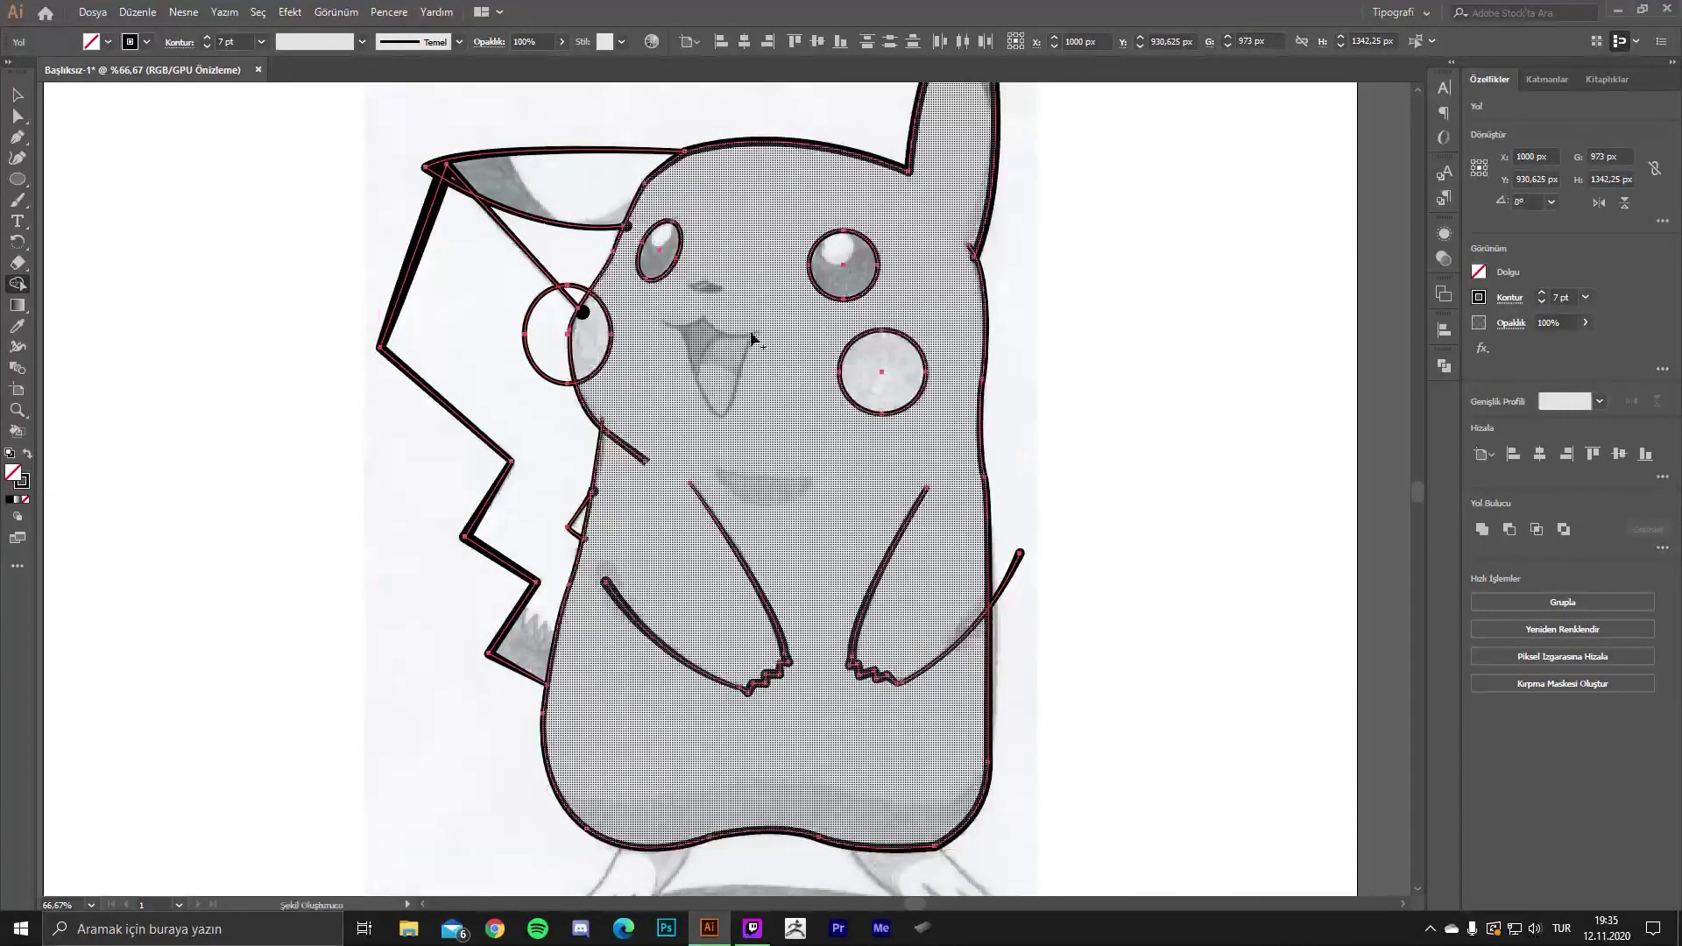
{"action": "scroll", "coordinate": [599, 236], "scroll_direction": "up", "scroll_amount": 2}
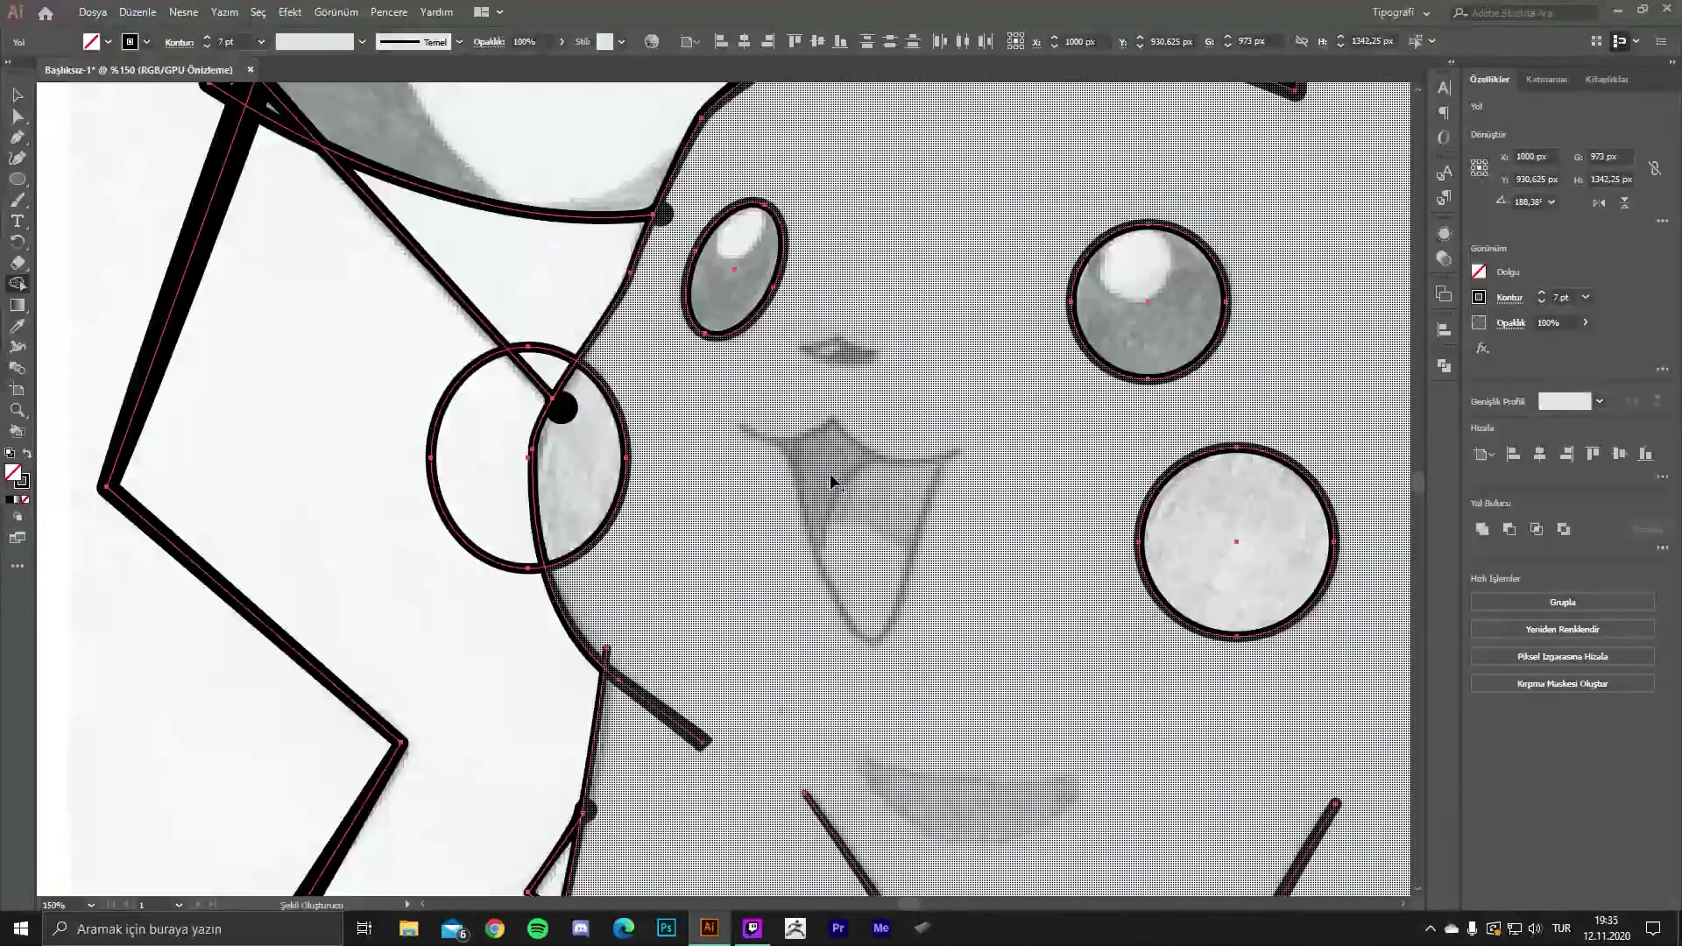
{"action": "left_click", "coordinate": [829, 481]}
{"action": "scroll", "coordinate": [816, 431], "scroll_direction": "down", "scroll_amount": 1}
{"action": "scroll", "coordinate": [815, 431], "scroll_direction": "down", "scroll_amount": 2}
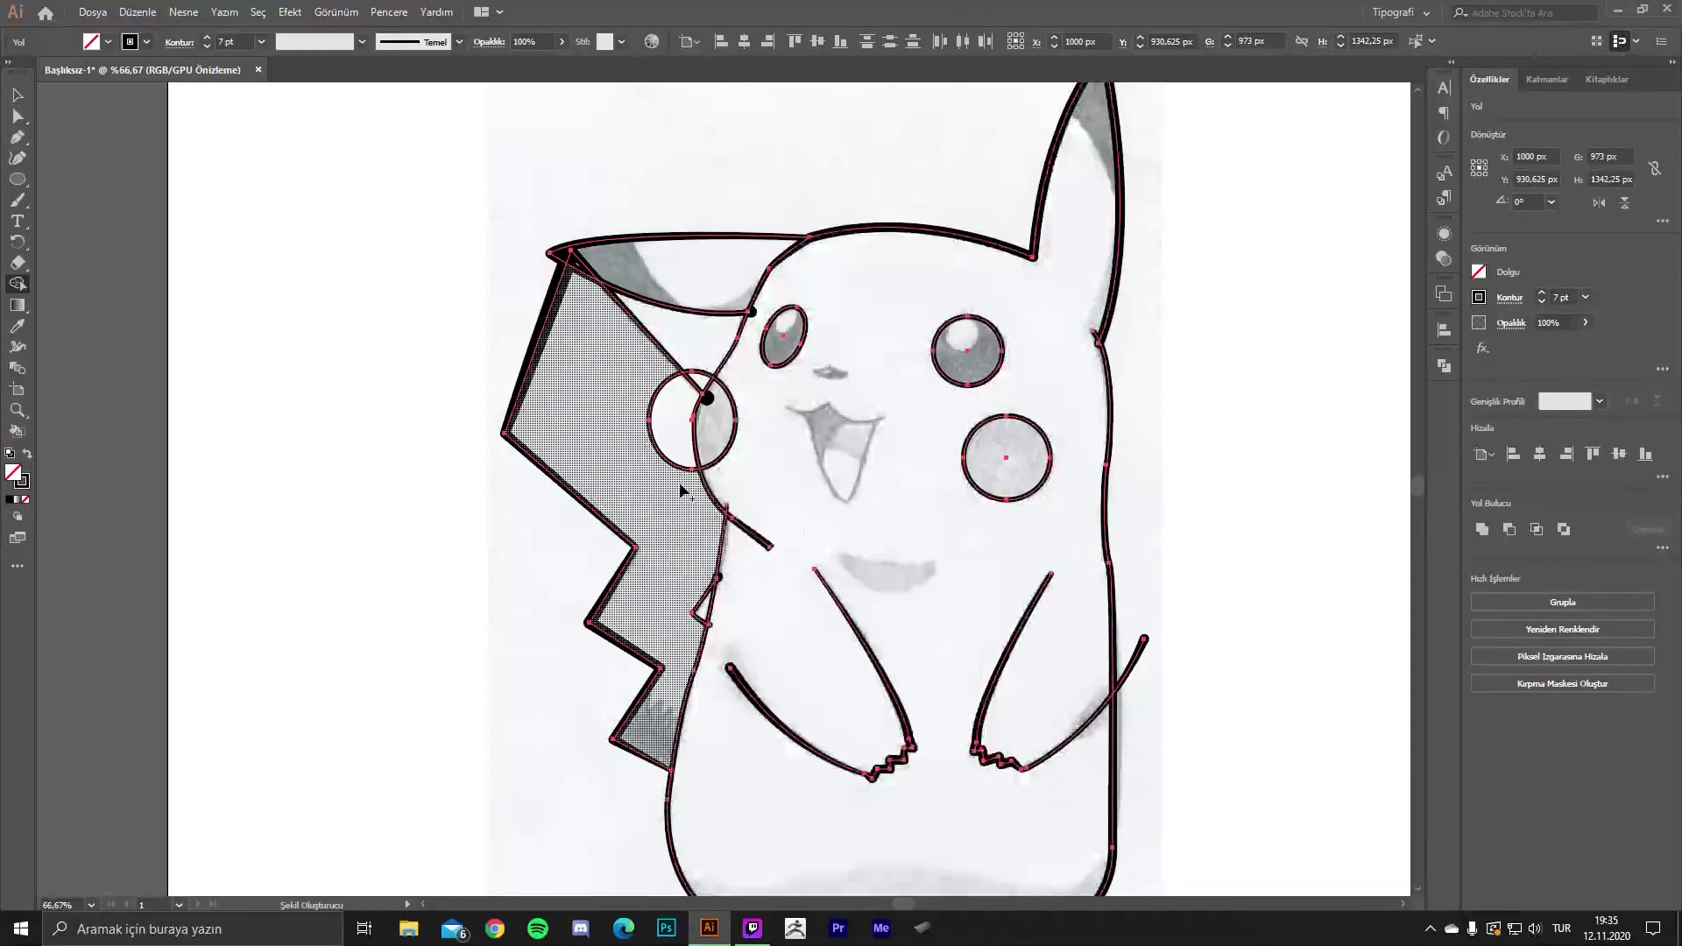
{"action": "key", "text": "v"}
{"action": "left_click", "coordinate": [459, 393]}
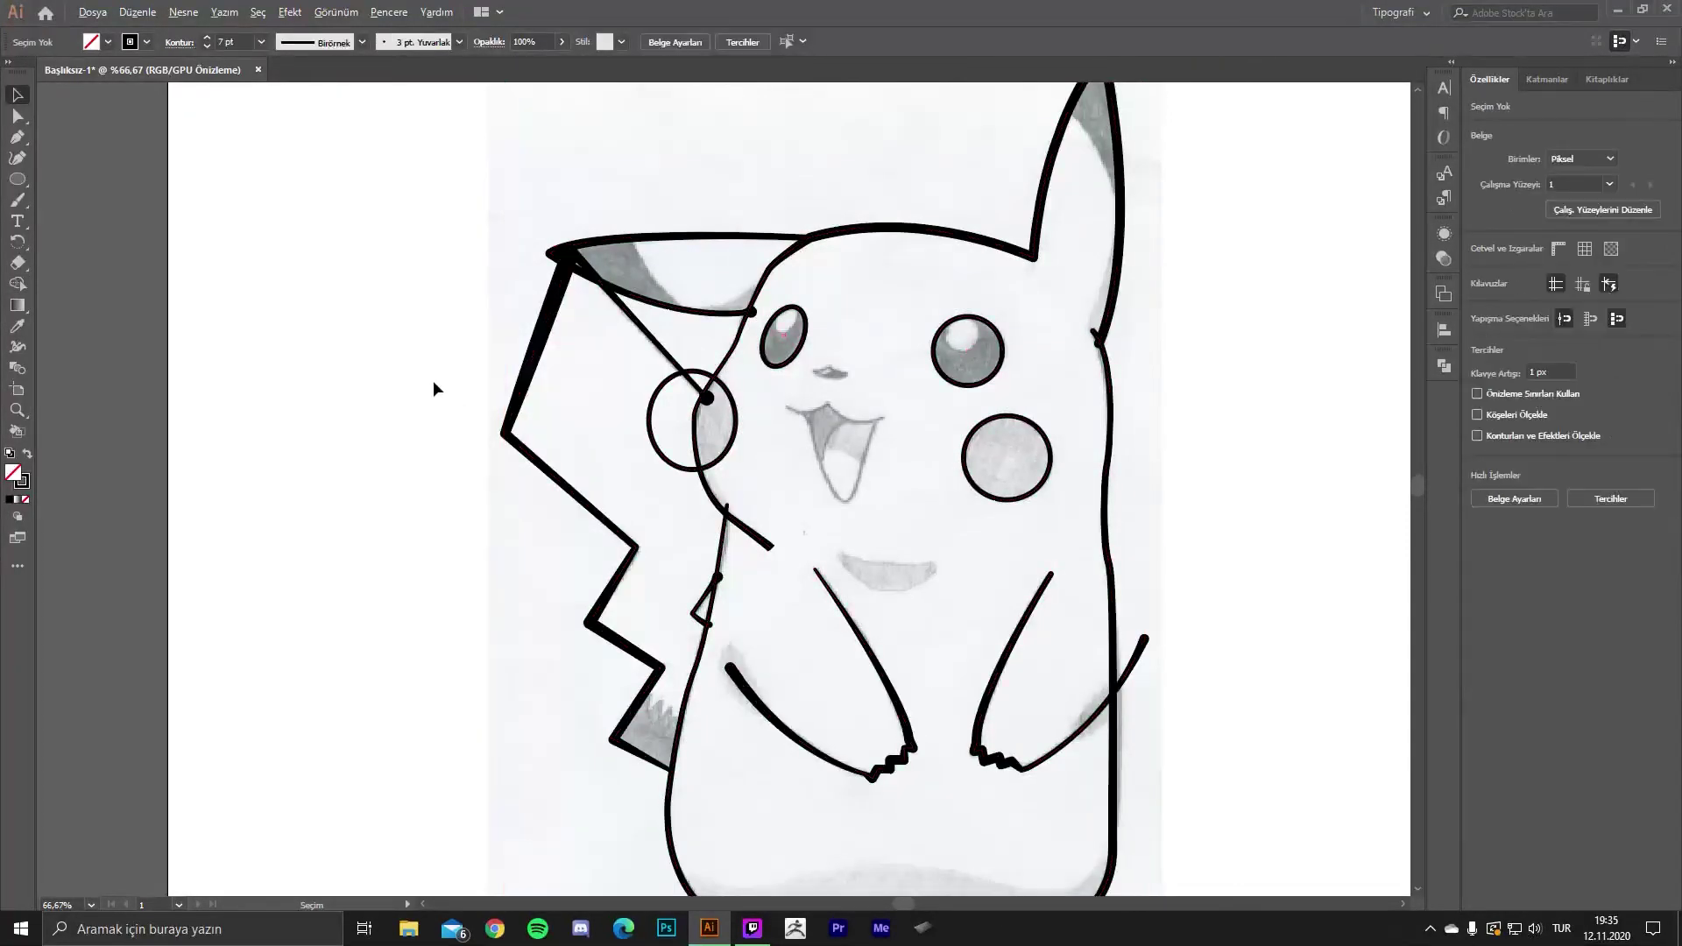
{"action": "key", "text": "ctrl+minus"}
{"action": "key", "text": "ctrl+minus"}
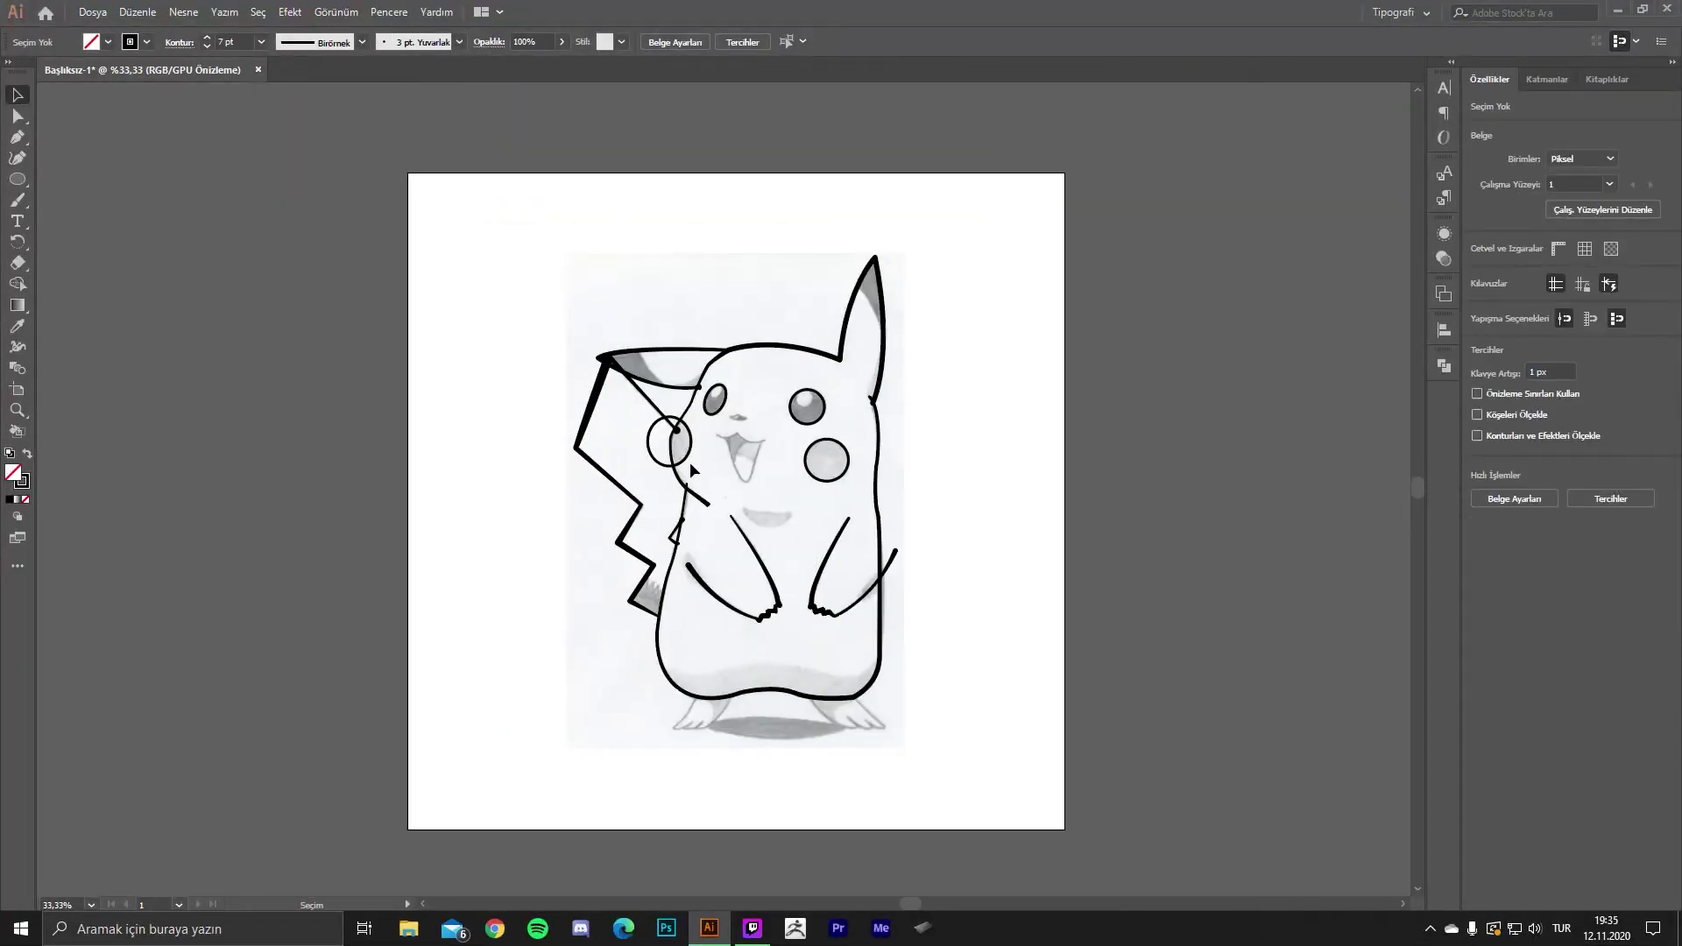
- Select all traced paths, apply Object > Expand Appearance, and bring up the Expand options
{"action": "left_click_drag", "start_coordinate": [976, 697], "coordinate": [978, 699]}
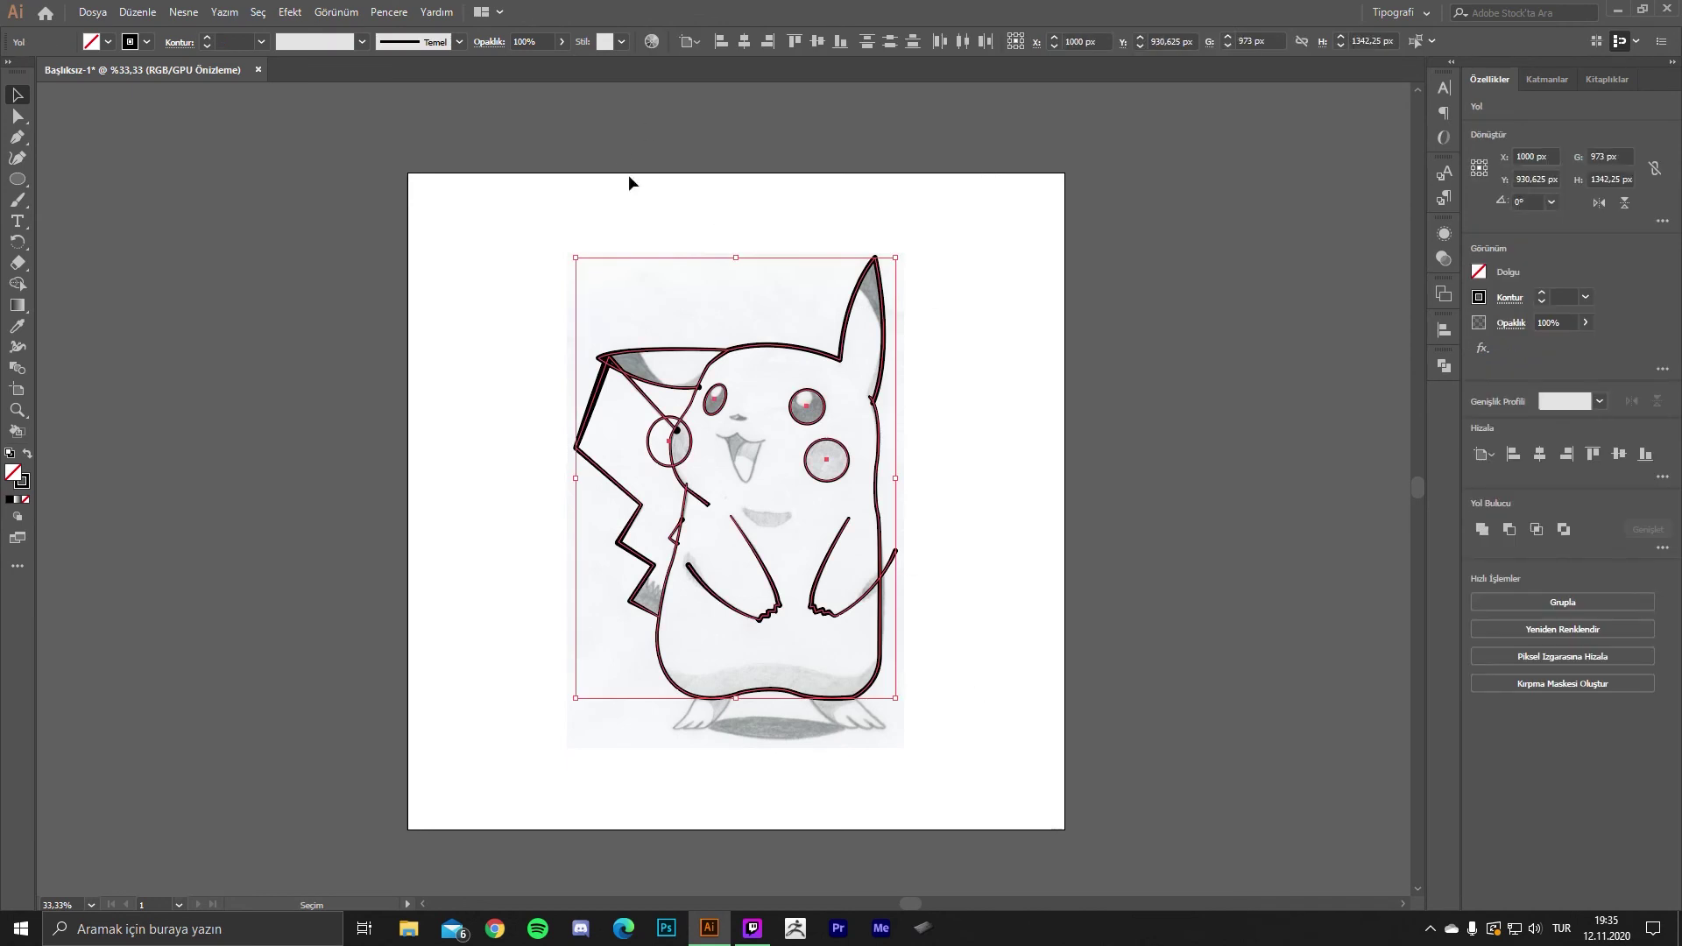
{"action": "left_click", "coordinate": [184, 12]}
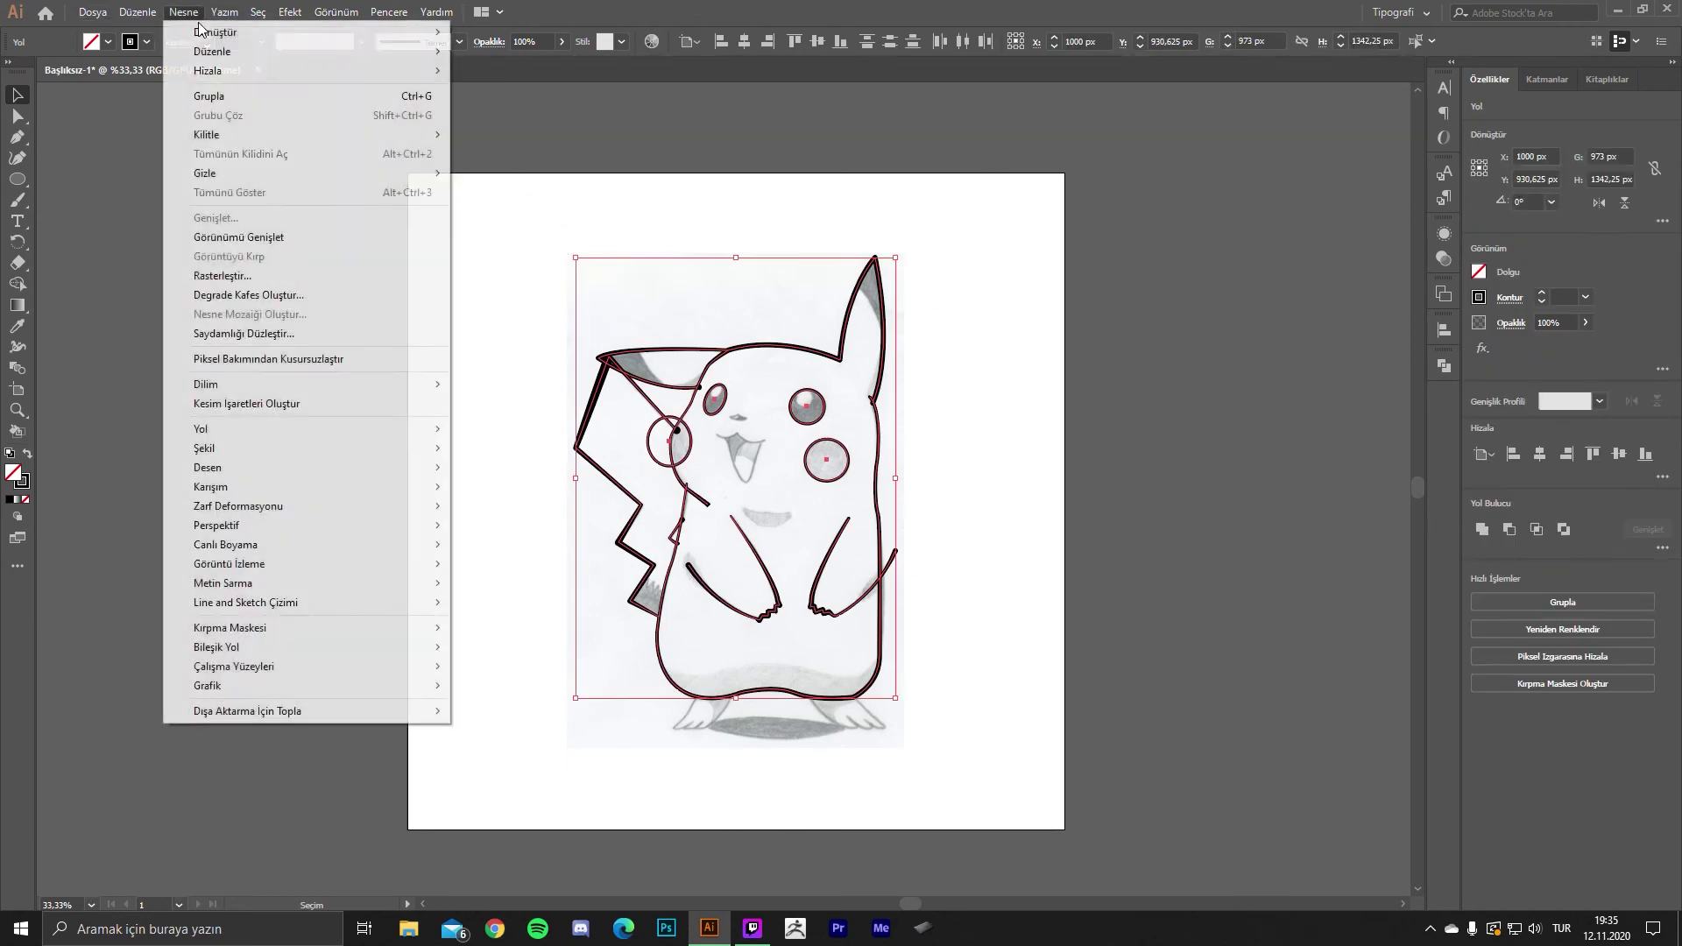
{"action": "left_click", "coordinate": [265, 238]}
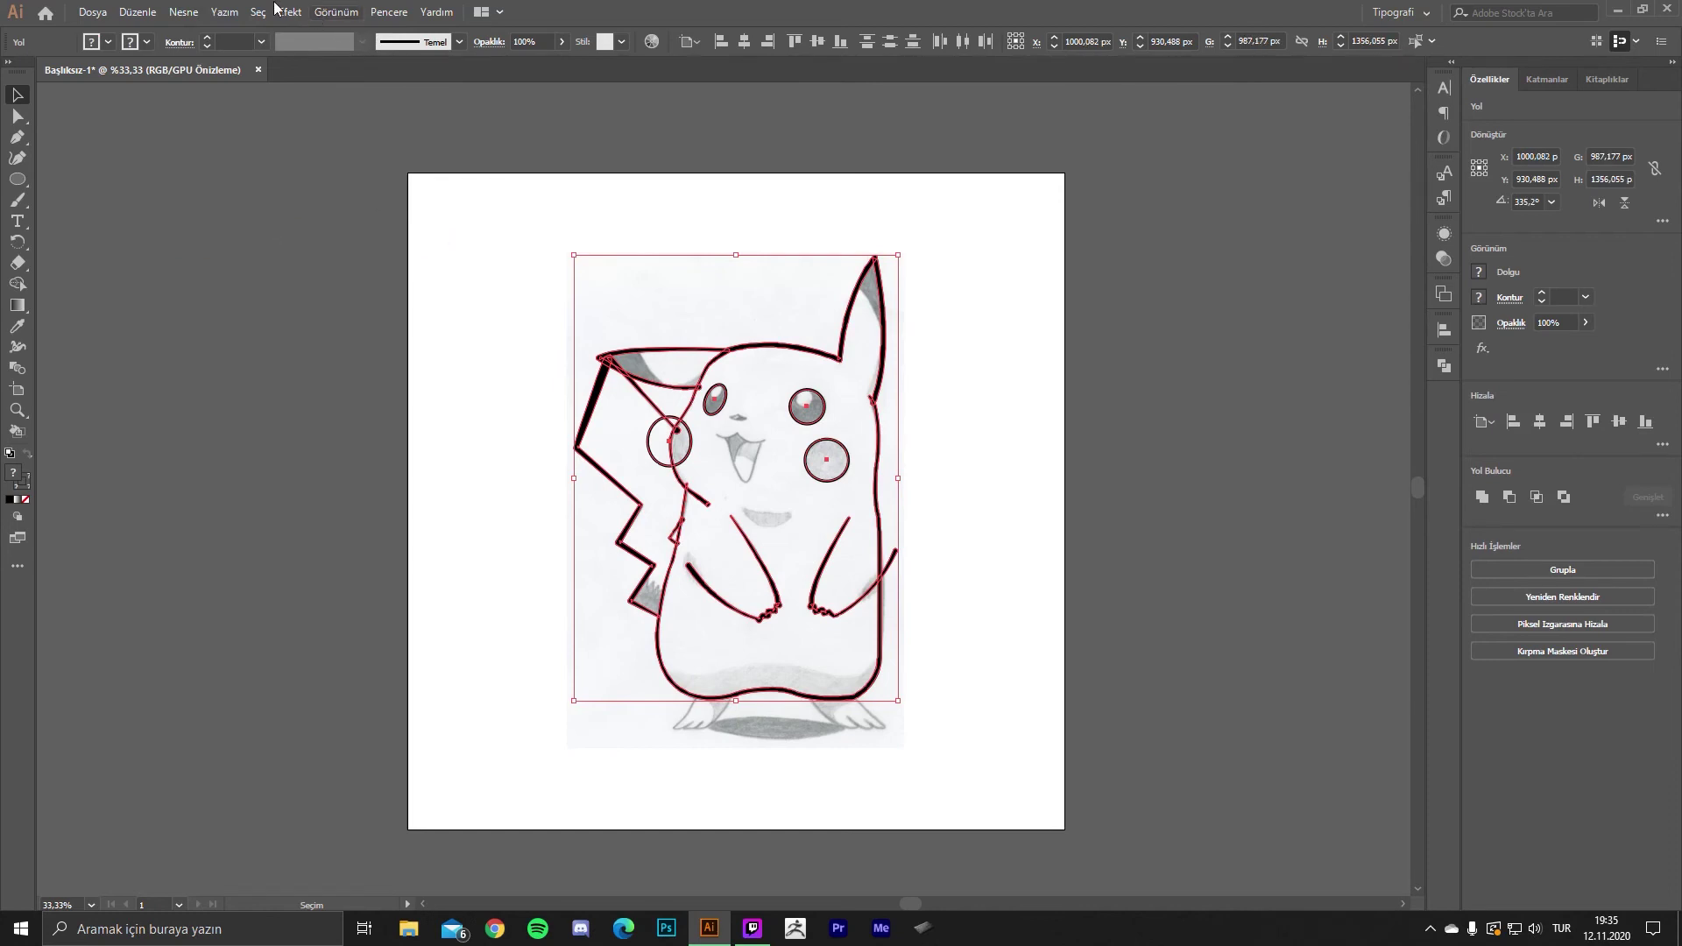
{"action": "left_click", "coordinate": [210, 12]}
{"action": "mouse_move", "coordinate": [182, 12]}
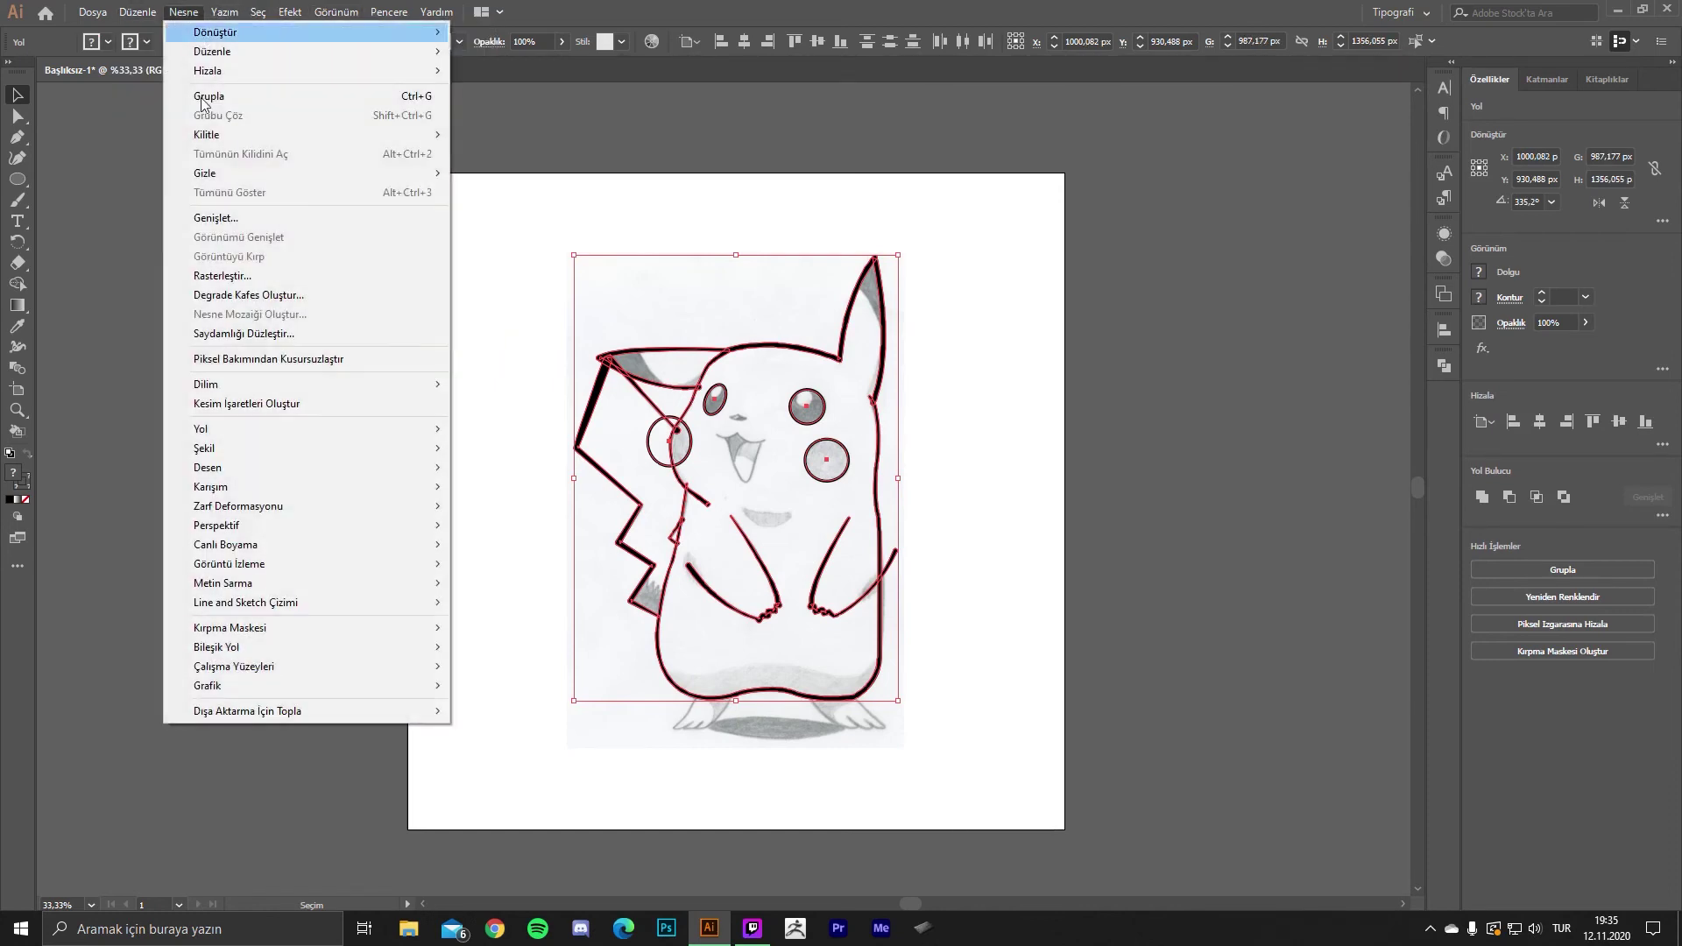
{"action": "left_click", "coordinate": [232, 218]}
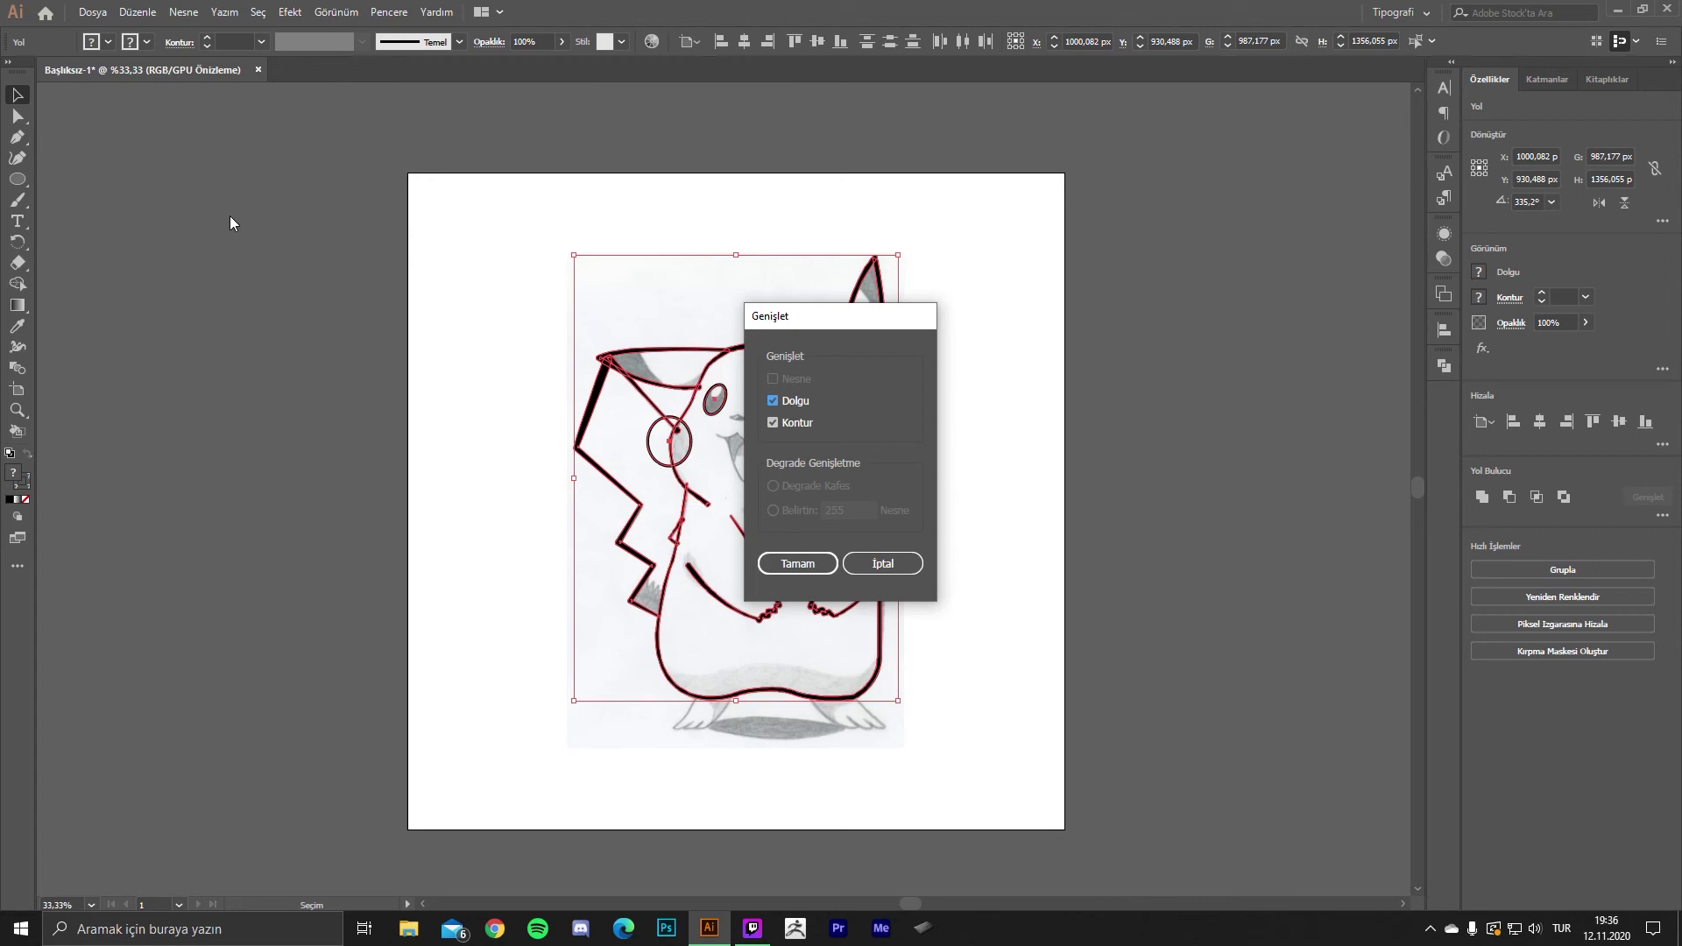
- Expand the strokes' fill and stroke, then unite the outlines with Pathfinder
{"action": "left_click", "coordinate": [825, 563]}
{"action": "scroll", "coordinate": [779, 419], "scroll_direction": "up", "scroll_amount": 2}
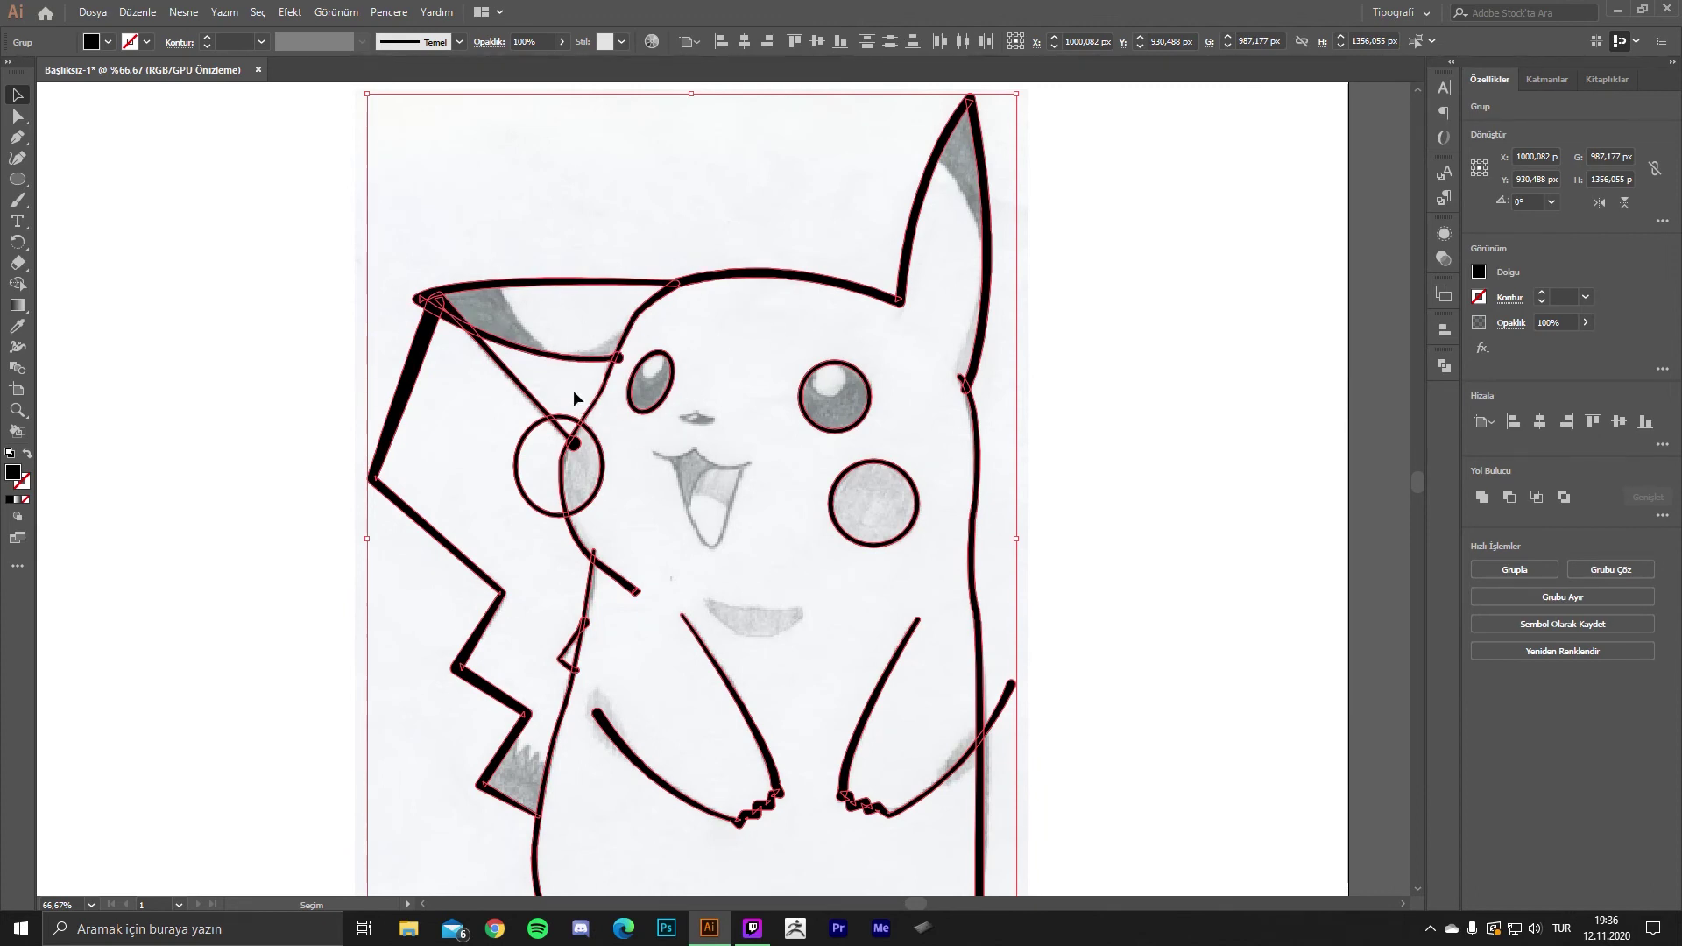
{"action": "scroll", "coordinate": [617, 355], "scroll_direction": "up", "scroll_amount": 2}
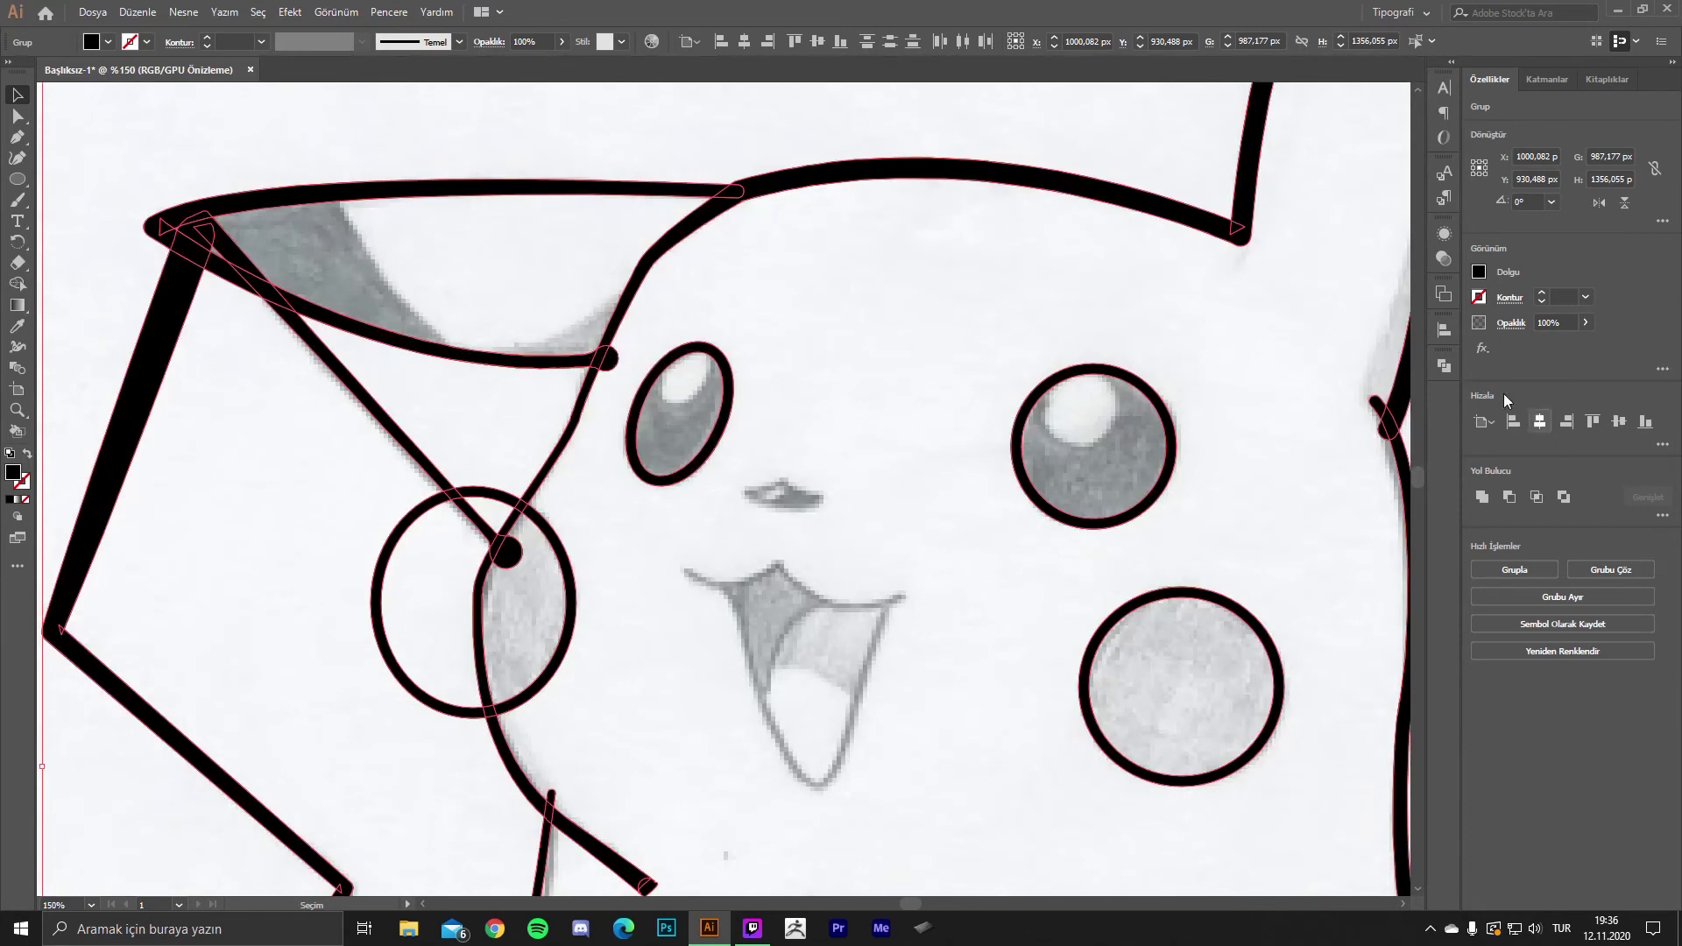
{"action": "left_click", "coordinate": [1446, 364]}
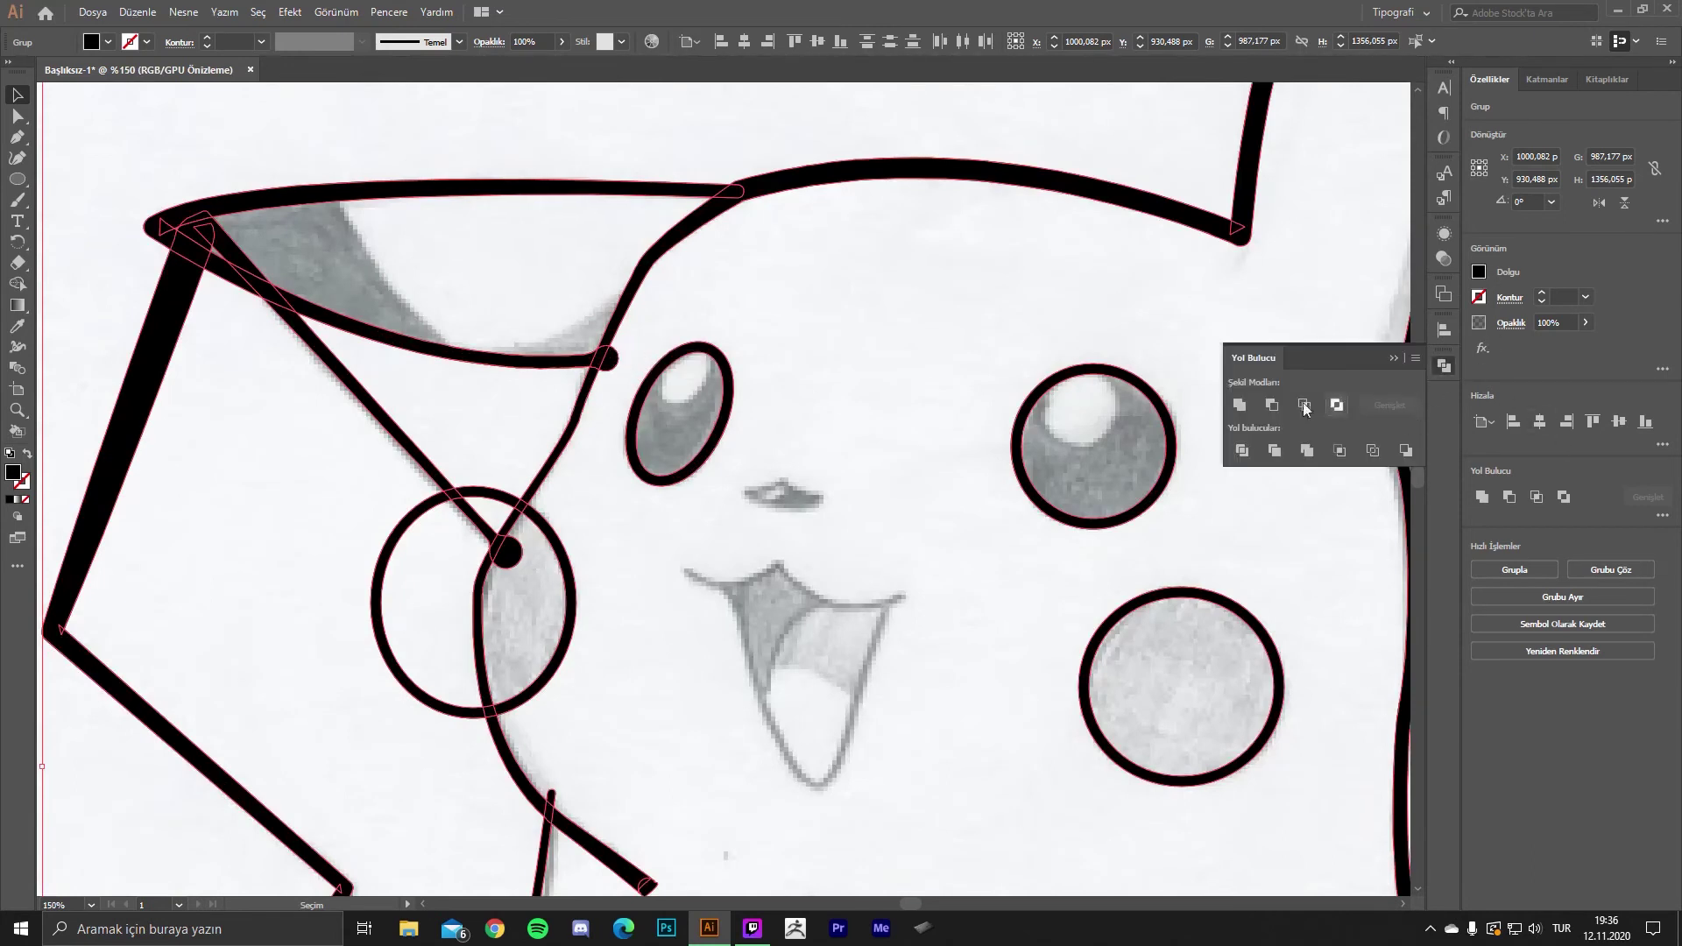
{"action": "left_click", "coordinate": [1253, 451]}
{"action": "scroll", "coordinate": [791, 359], "scroll_direction": "up", "scroll_amount": 2}
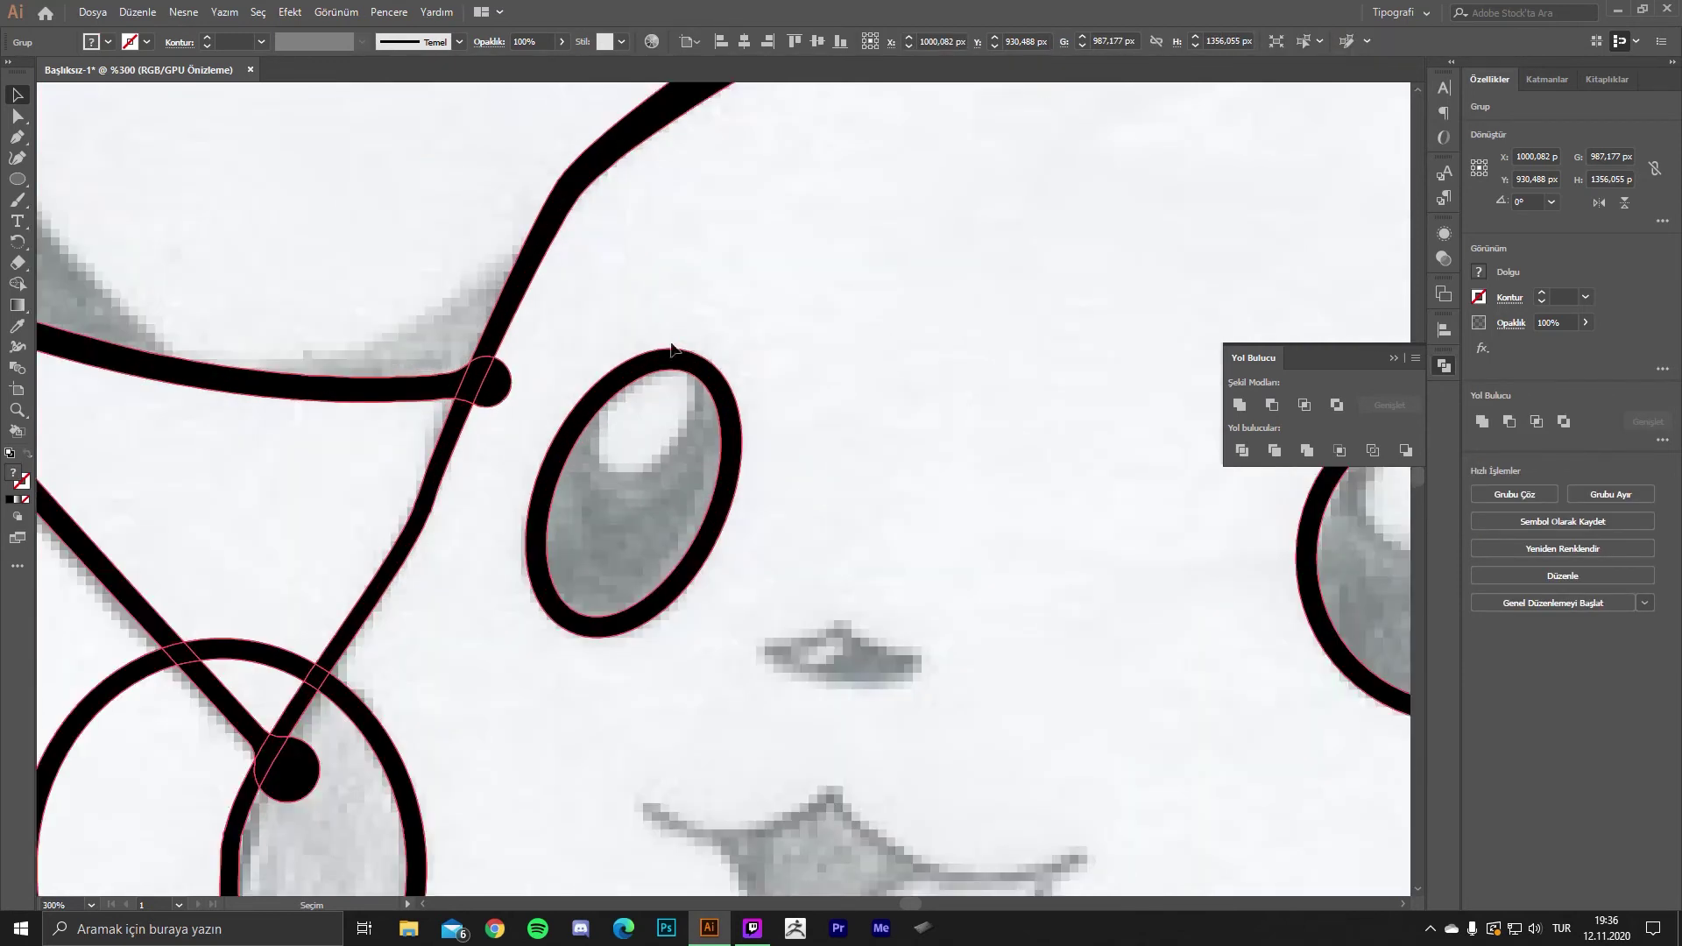
- Inside the group, delete the stray black dot and the circle's top and left arcs
{"action": "double_click", "coordinate": [655, 402]}
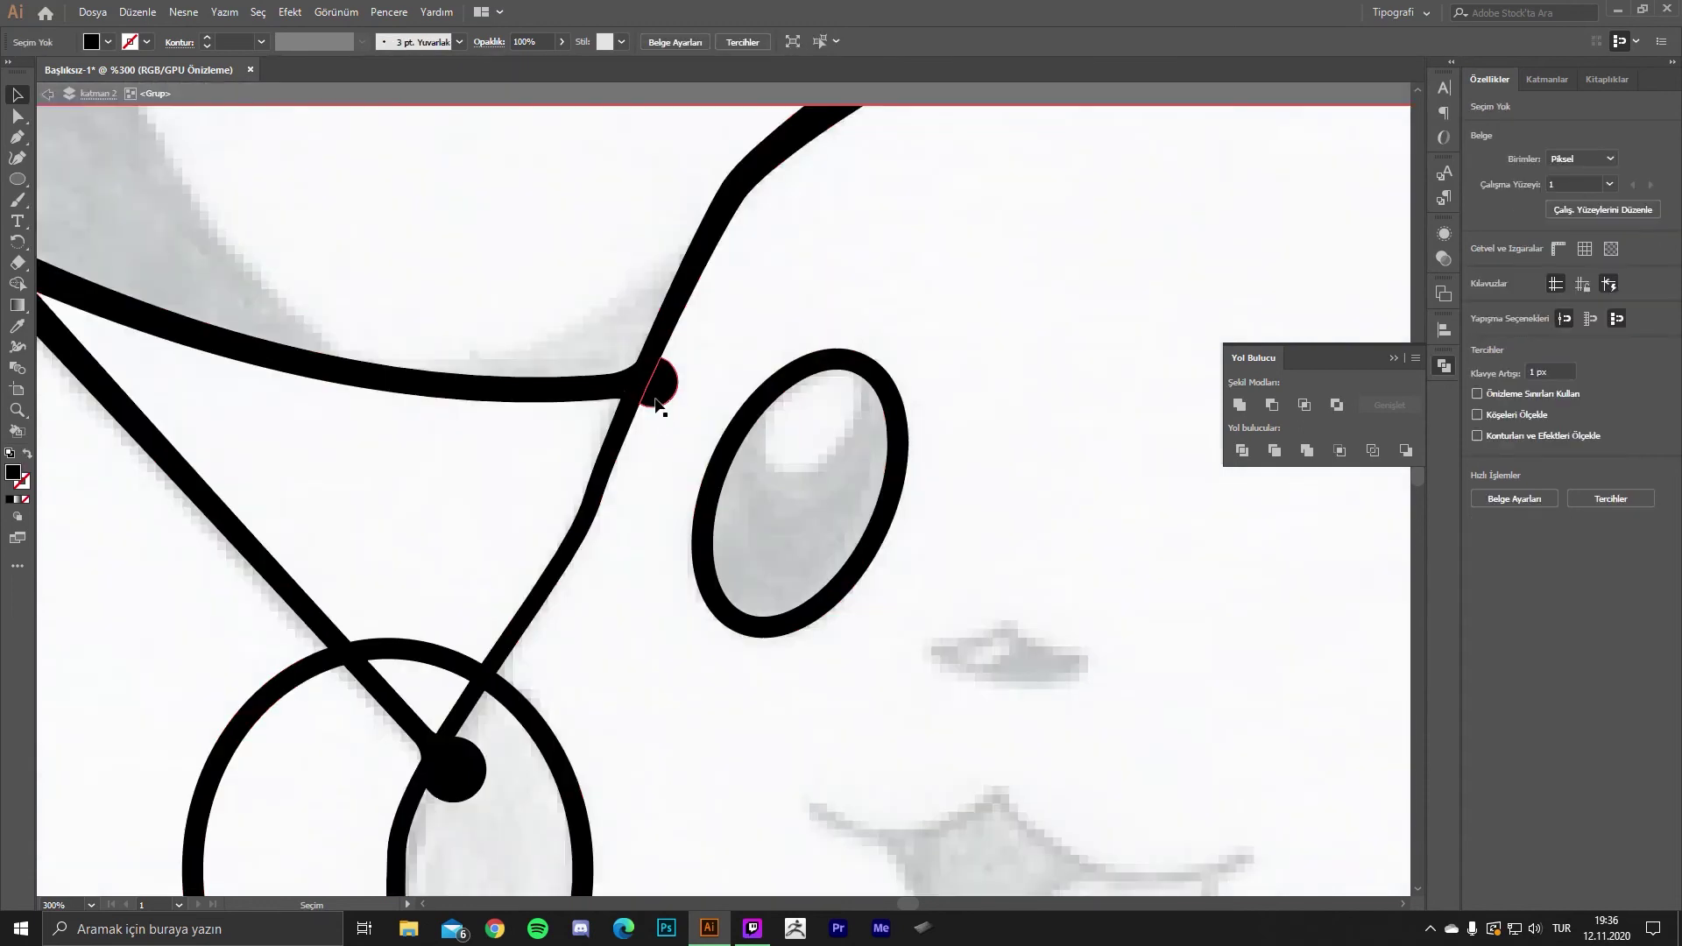
{"action": "left_click", "coordinate": [659, 399]}
{"action": "scroll", "coordinate": [612, 594], "scroll_direction": "down", "scroll_amount": 5}
{"action": "scroll", "coordinate": [612, 594], "scroll_direction": "right", "scroll_amount": 3}
{"action": "left_click", "coordinate": [668, 473]}
{"action": "key", "text": "Delete"}
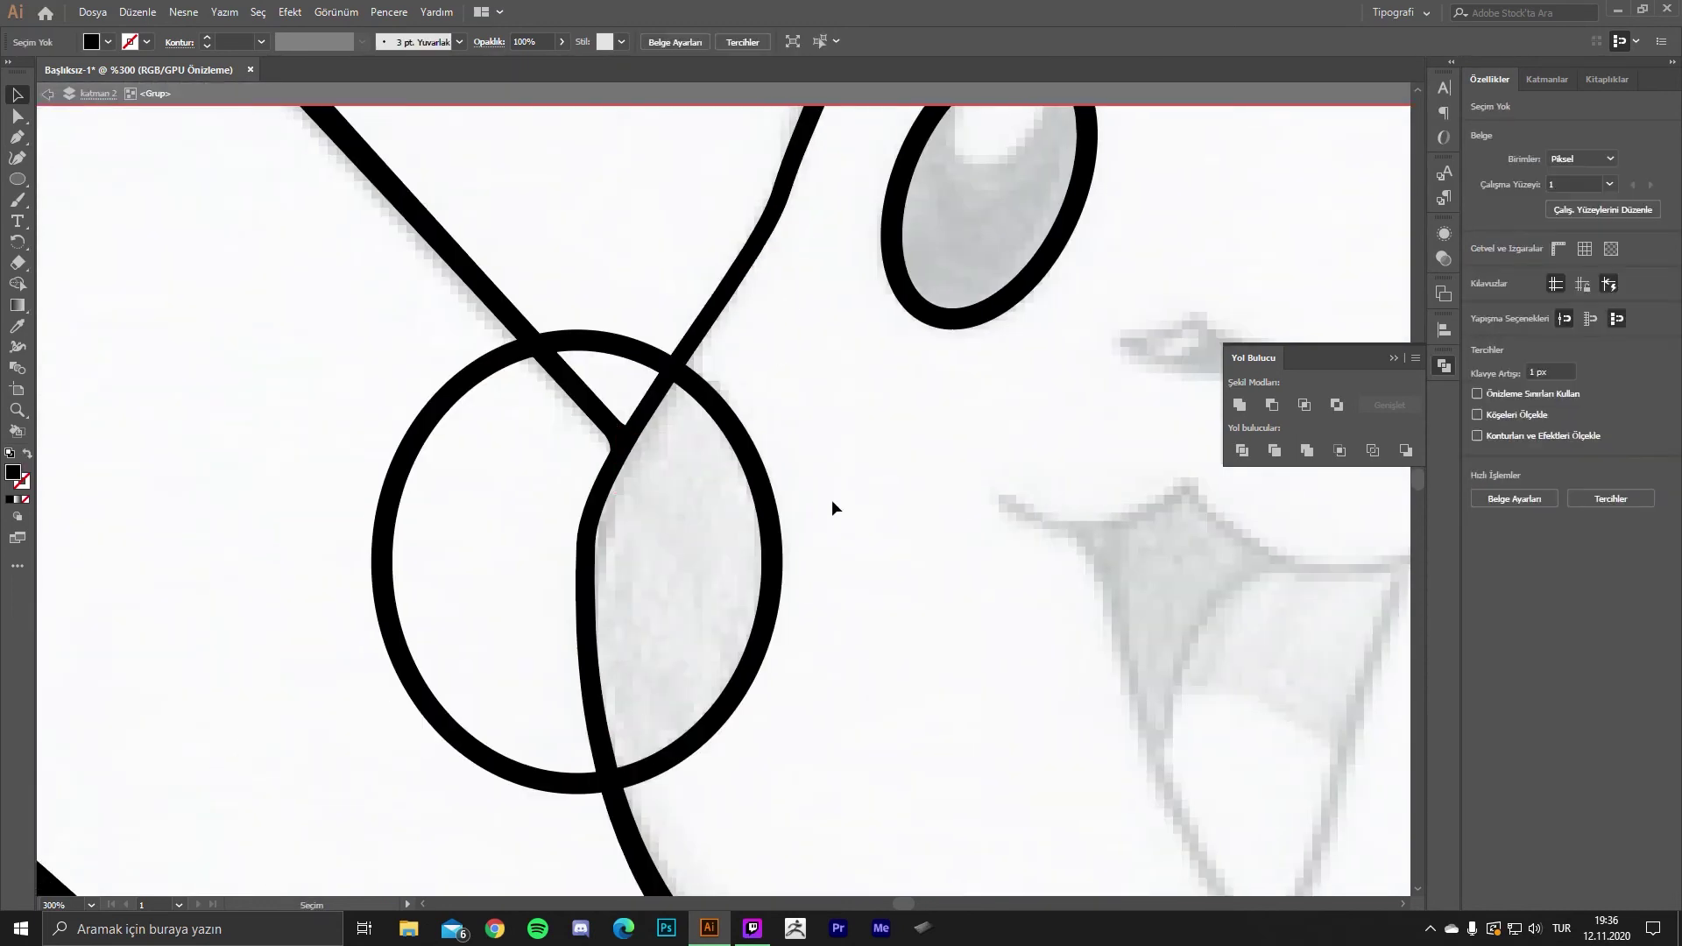
{"action": "left_click", "coordinate": [603, 343]}
{"action": "key", "text": "Delete"}
{"action": "left_click", "coordinate": [488, 385]}
{"action": "key", "text": "Delete"}
- Check the short lines near the arm, leaving them in place
{"action": "scroll", "coordinate": [603, 452], "scroll_direction": "down", "scroll_amount": 5}
{"action": "scroll", "coordinate": [753, 543], "scroll_direction": "up", "scroll_amount": 1}
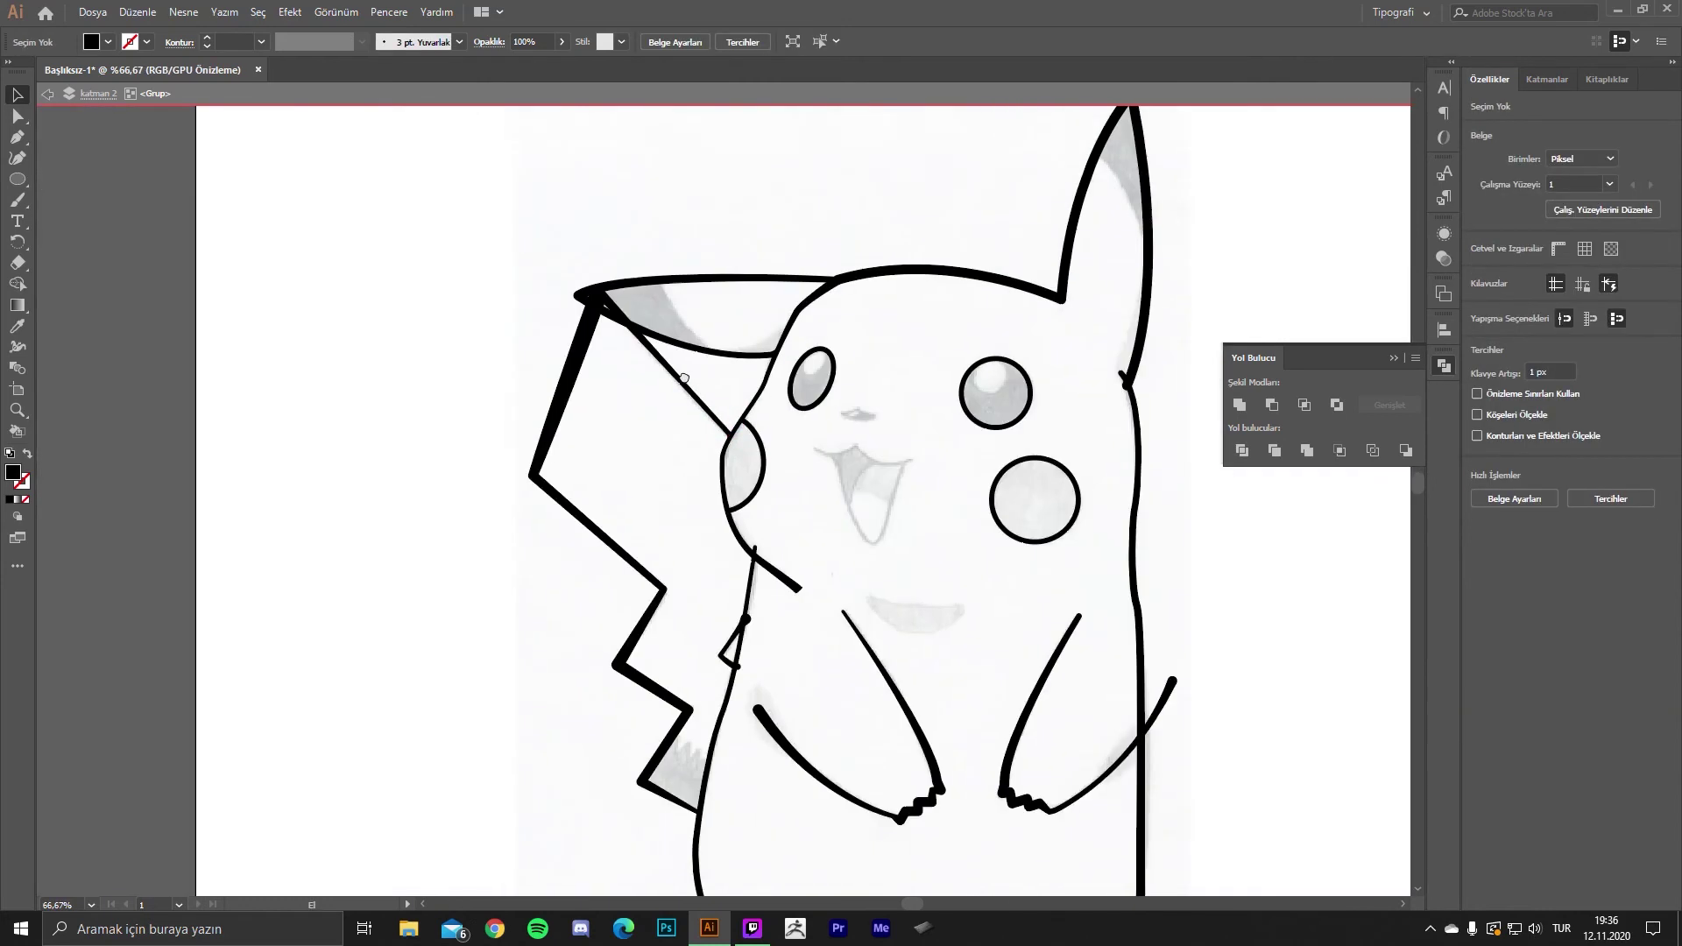
{"action": "scroll", "coordinate": [749, 543], "scroll_direction": "up", "scroll_amount": 3}
{"action": "scroll", "coordinate": [747, 540], "scroll_direction": "up", "scroll_amount": 1}
{"action": "left_click", "coordinate": [815, 589]}
{"action": "left_click", "coordinate": [833, 559]}
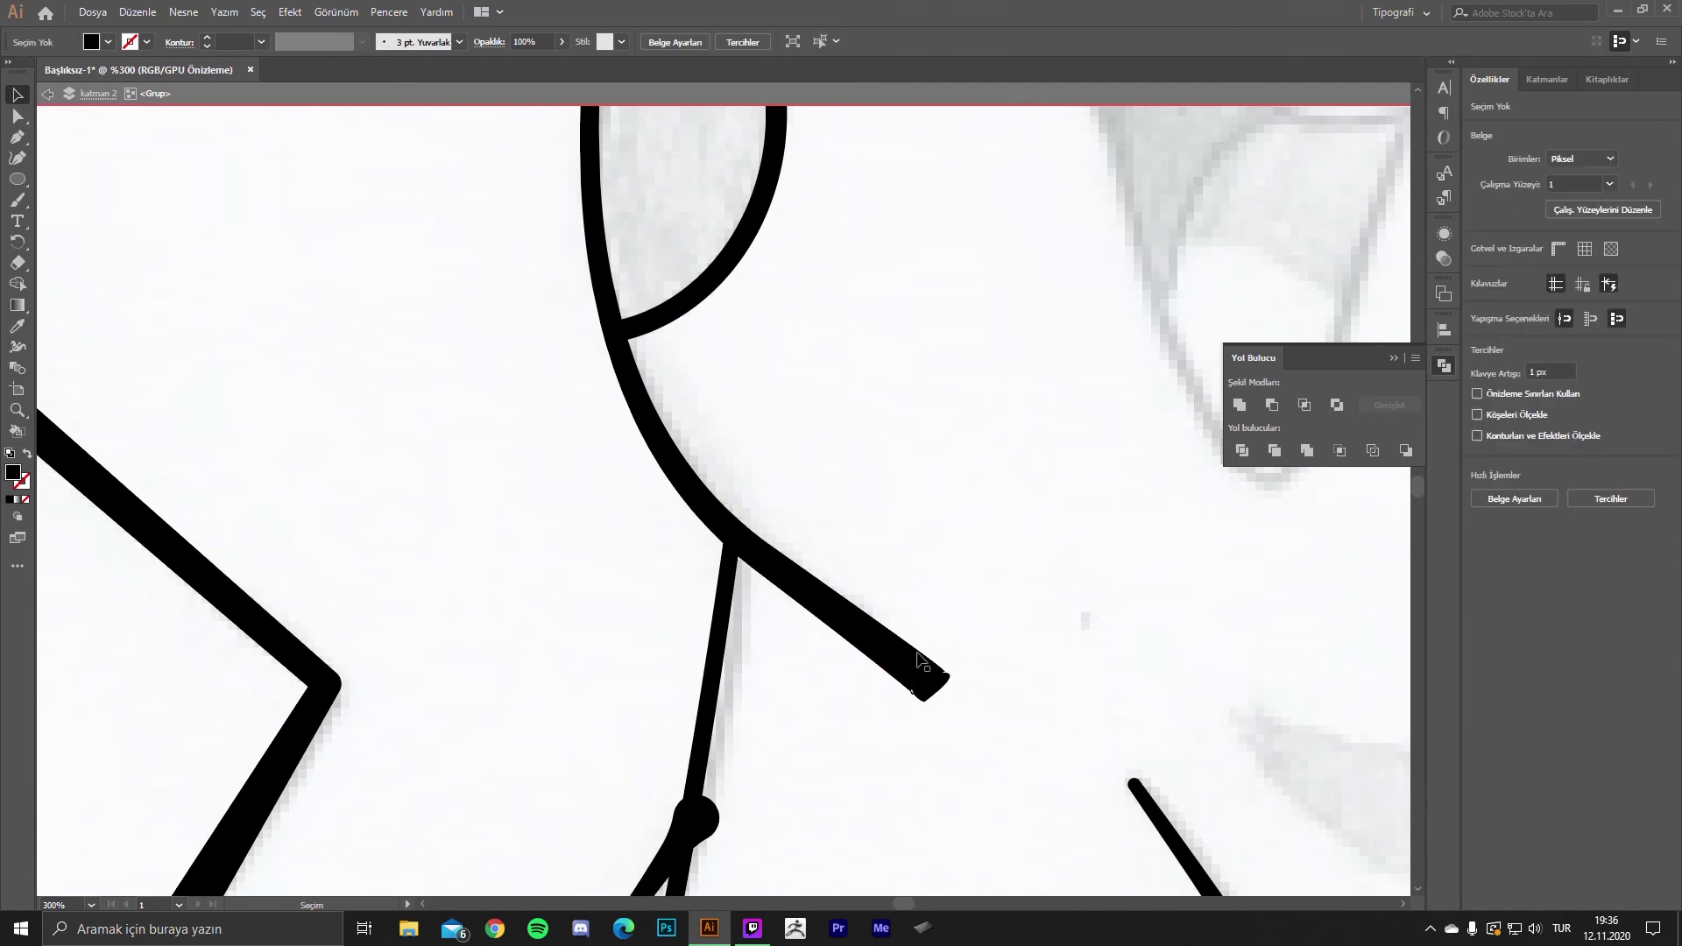
{"action": "left_click_drag", "start_coordinate": [924, 682], "coordinate": [983, 438]}
{"action": "left_click", "coordinate": [751, 569]}
{"action": "left_click", "coordinate": [827, 579]}
{"action": "left_click", "coordinate": [739, 792]}
{"action": "left_click", "coordinate": [854, 746]}
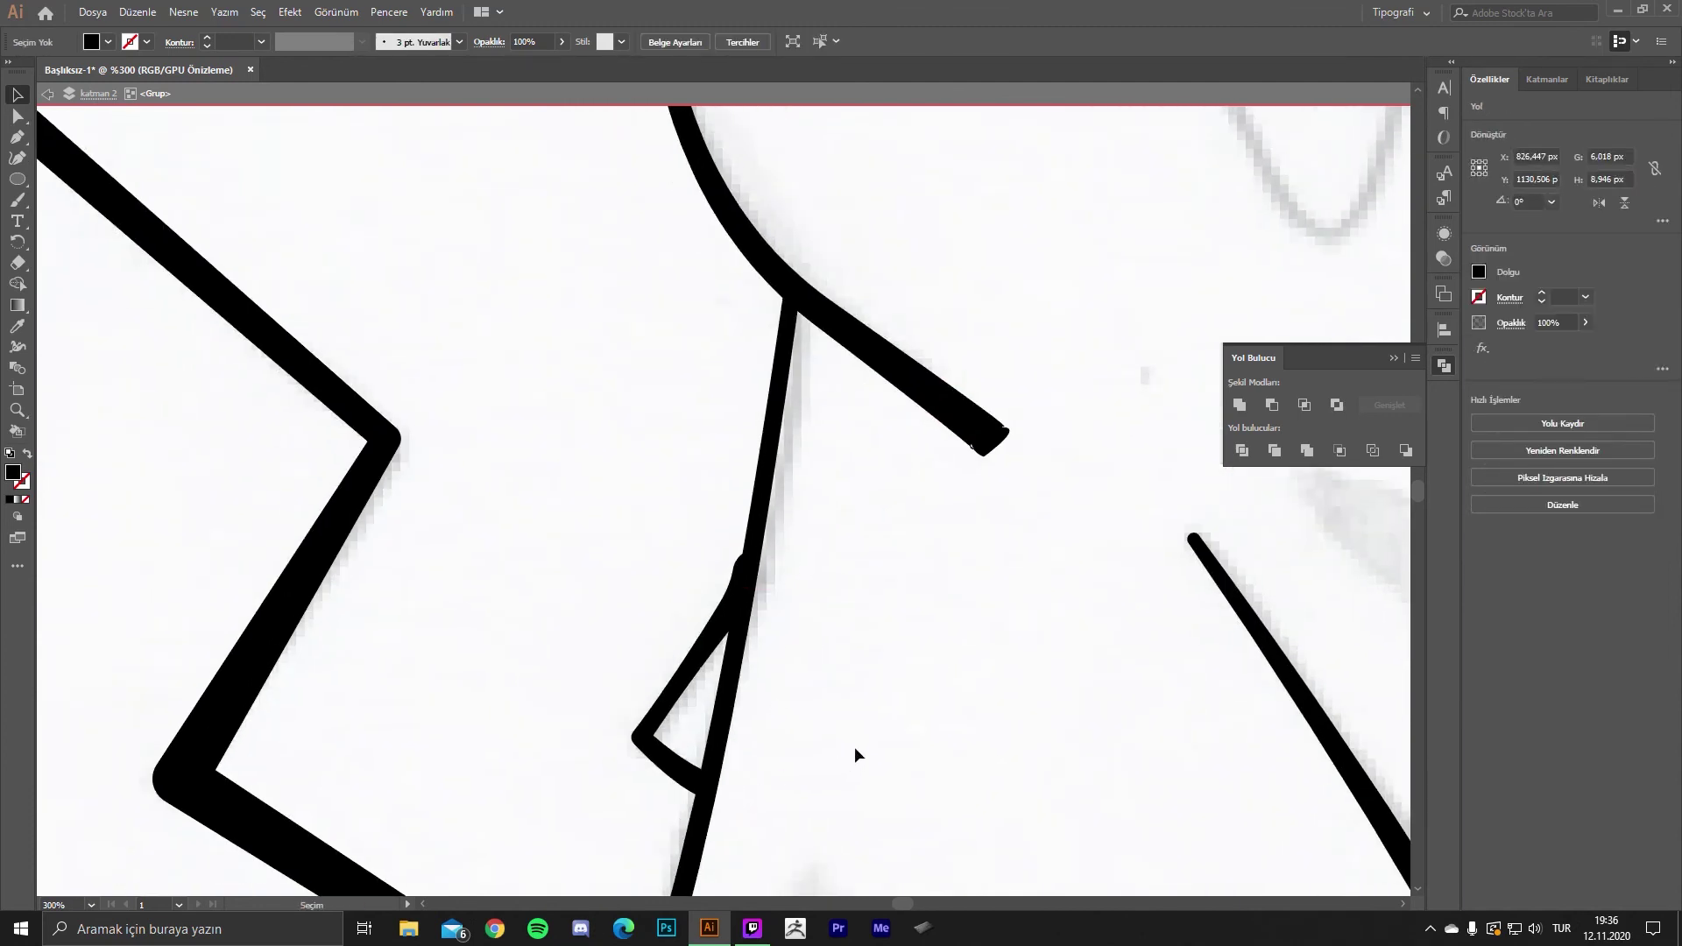
- Delete the small piece and the crossing piece at the ear corner
{"action": "scroll", "coordinate": [785, 675], "scroll_direction": "down", "scroll_amount": 4}
{"action": "scroll", "coordinate": [732, 411], "scroll_direction": "up", "scroll_amount": 4}
{"action": "left_click", "coordinate": [727, 501]}
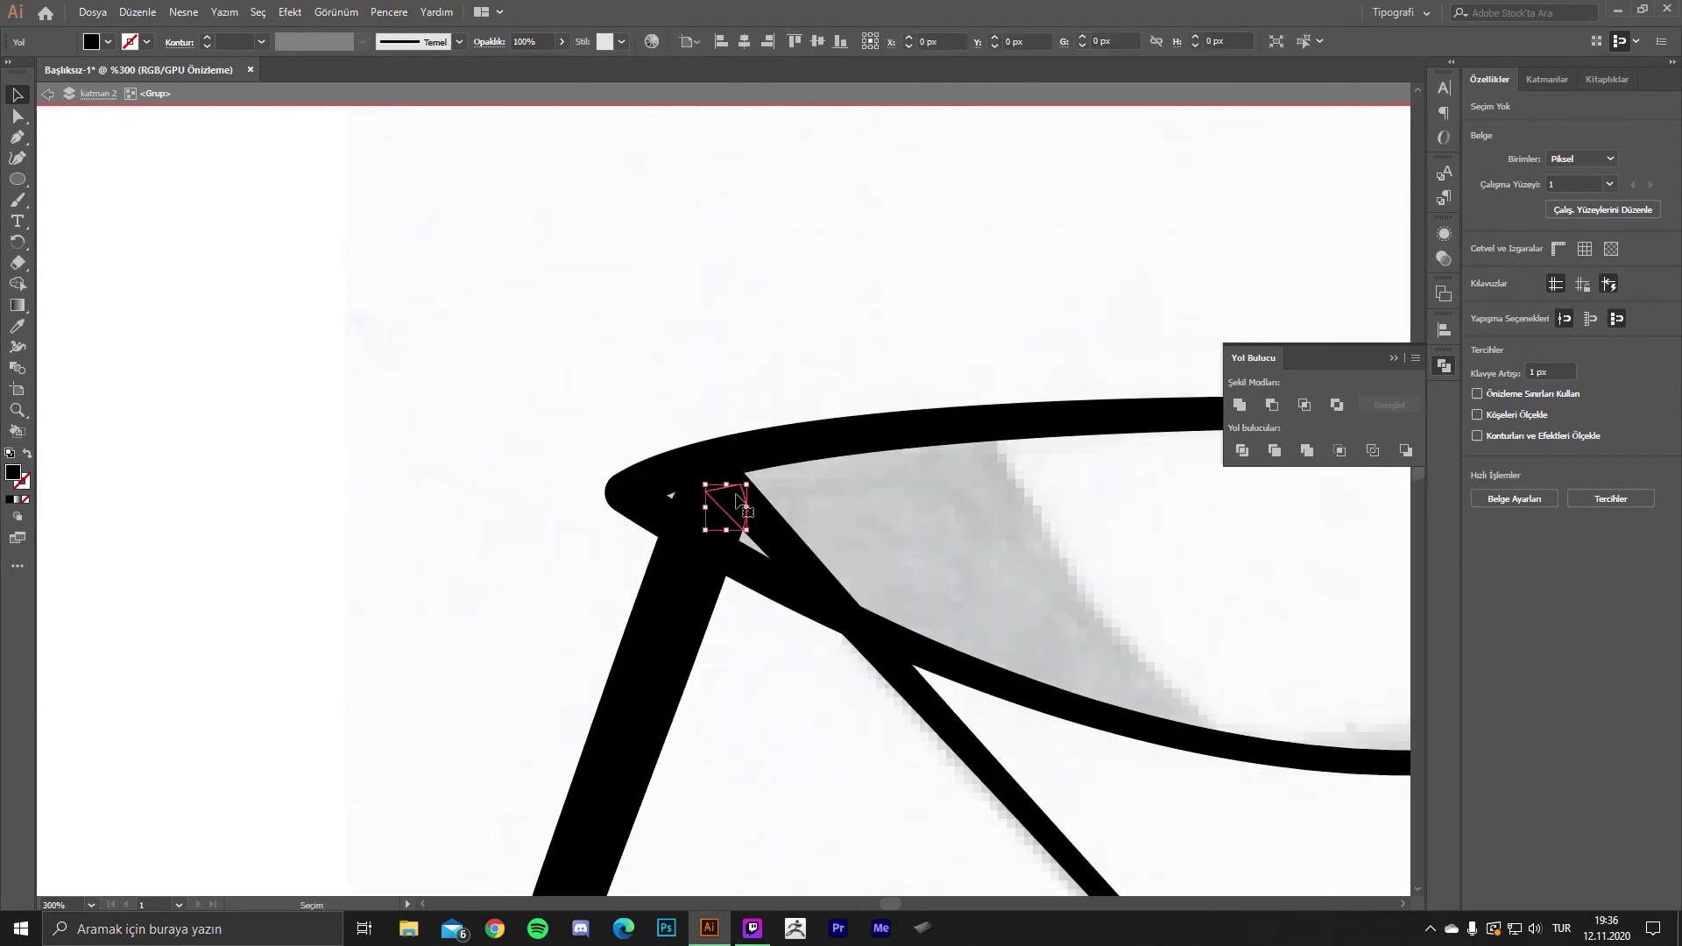
{"action": "left_click", "coordinate": [801, 501]}
{"action": "key", "text": "Delete"}
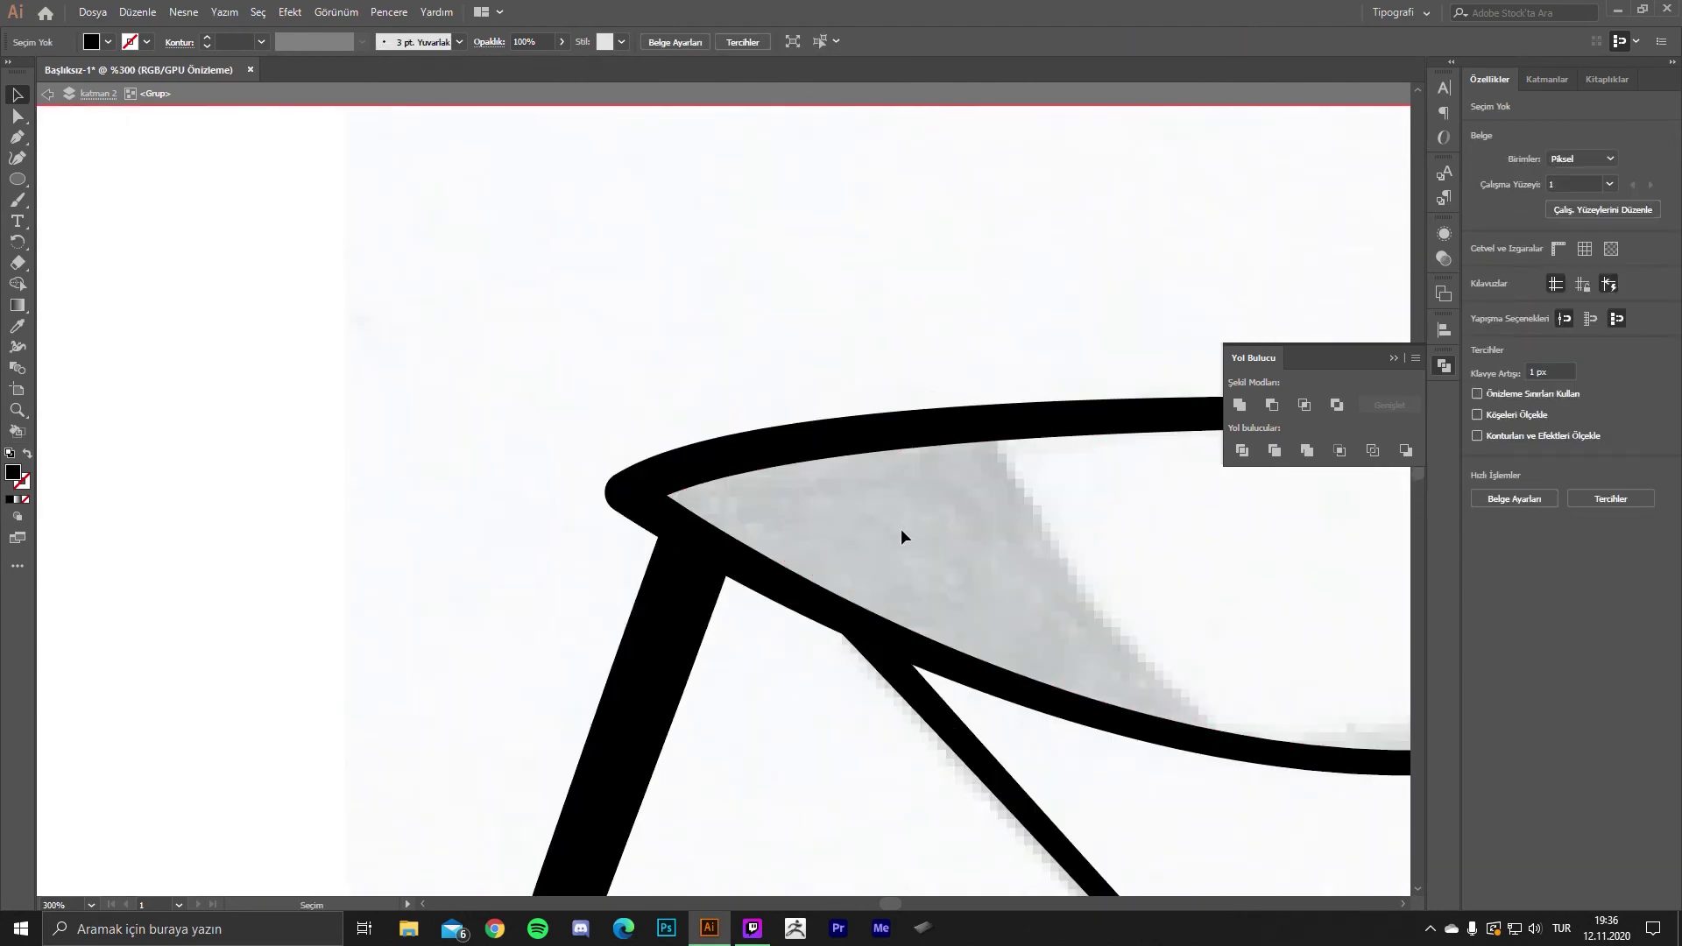
- Delete the stray stub on the head outline, then exit isolation mode
{"action": "scroll", "coordinate": [900, 528], "scroll_direction": "down", "scroll_amount": 2}
{"action": "scroll", "coordinate": [919, 543], "scroll_direction": "down", "scroll_amount": 1}
{"action": "scroll", "coordinate": [946, 508], "scroll_direction": "down", "scroll_amount": 1}
{"action": "scroll", "coordinate": [993, 428], "scroll_direction": "up", "scroll_amount": 3}
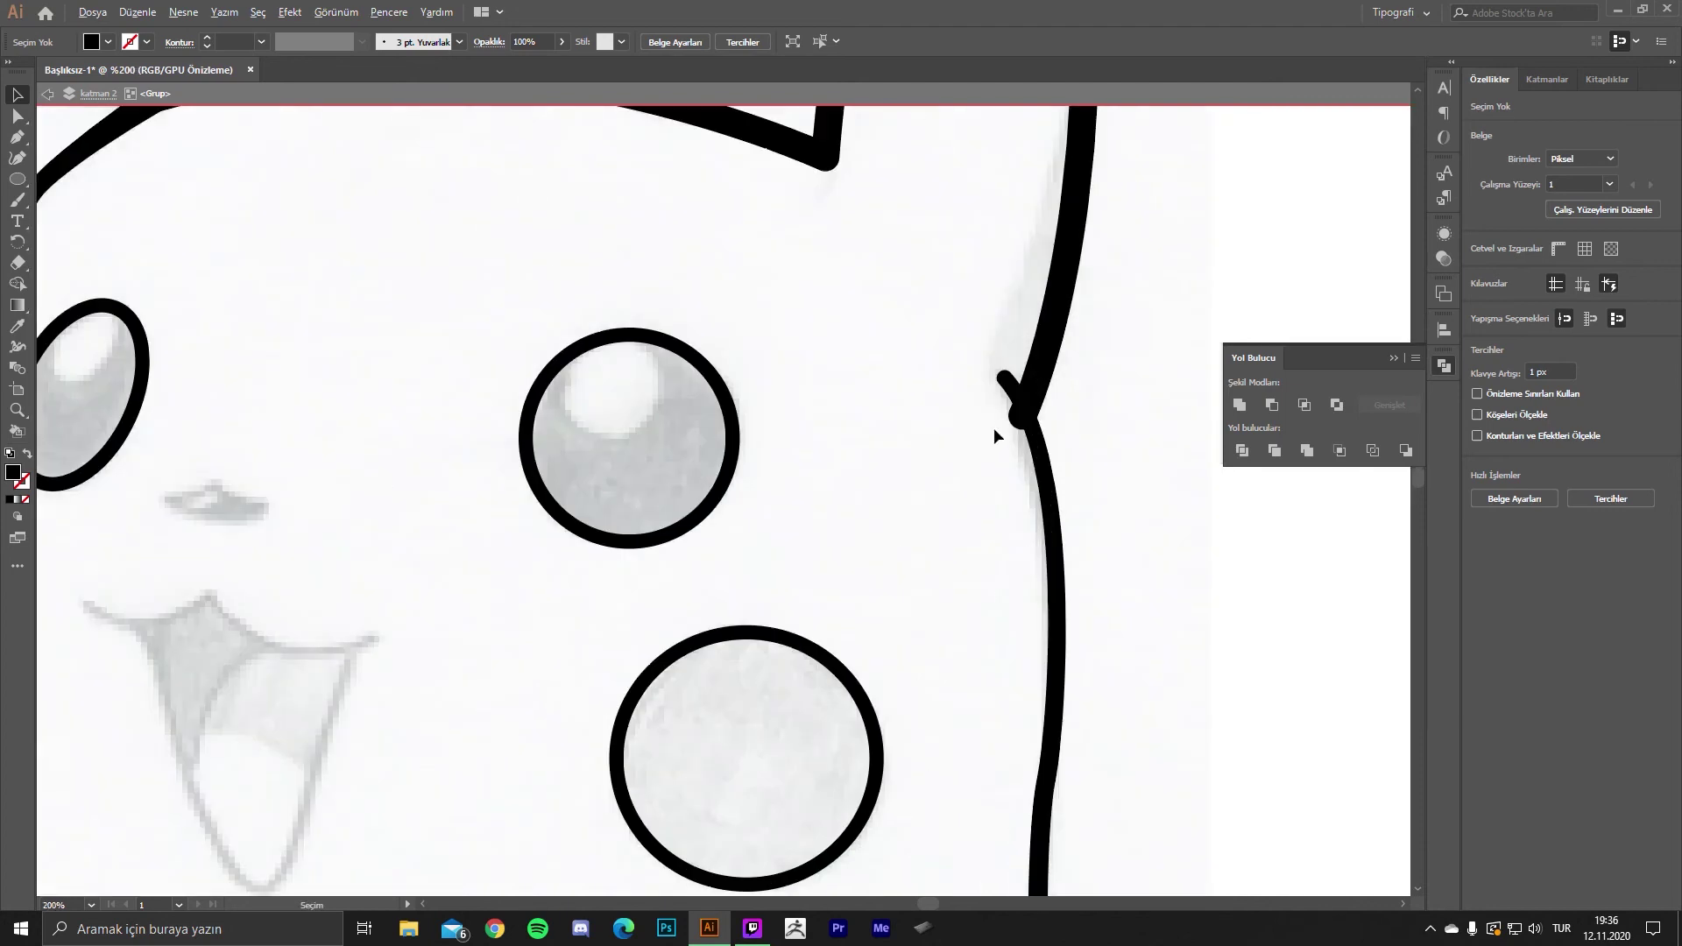
{"action": "left_click", "coordinate": [1008, 386]}
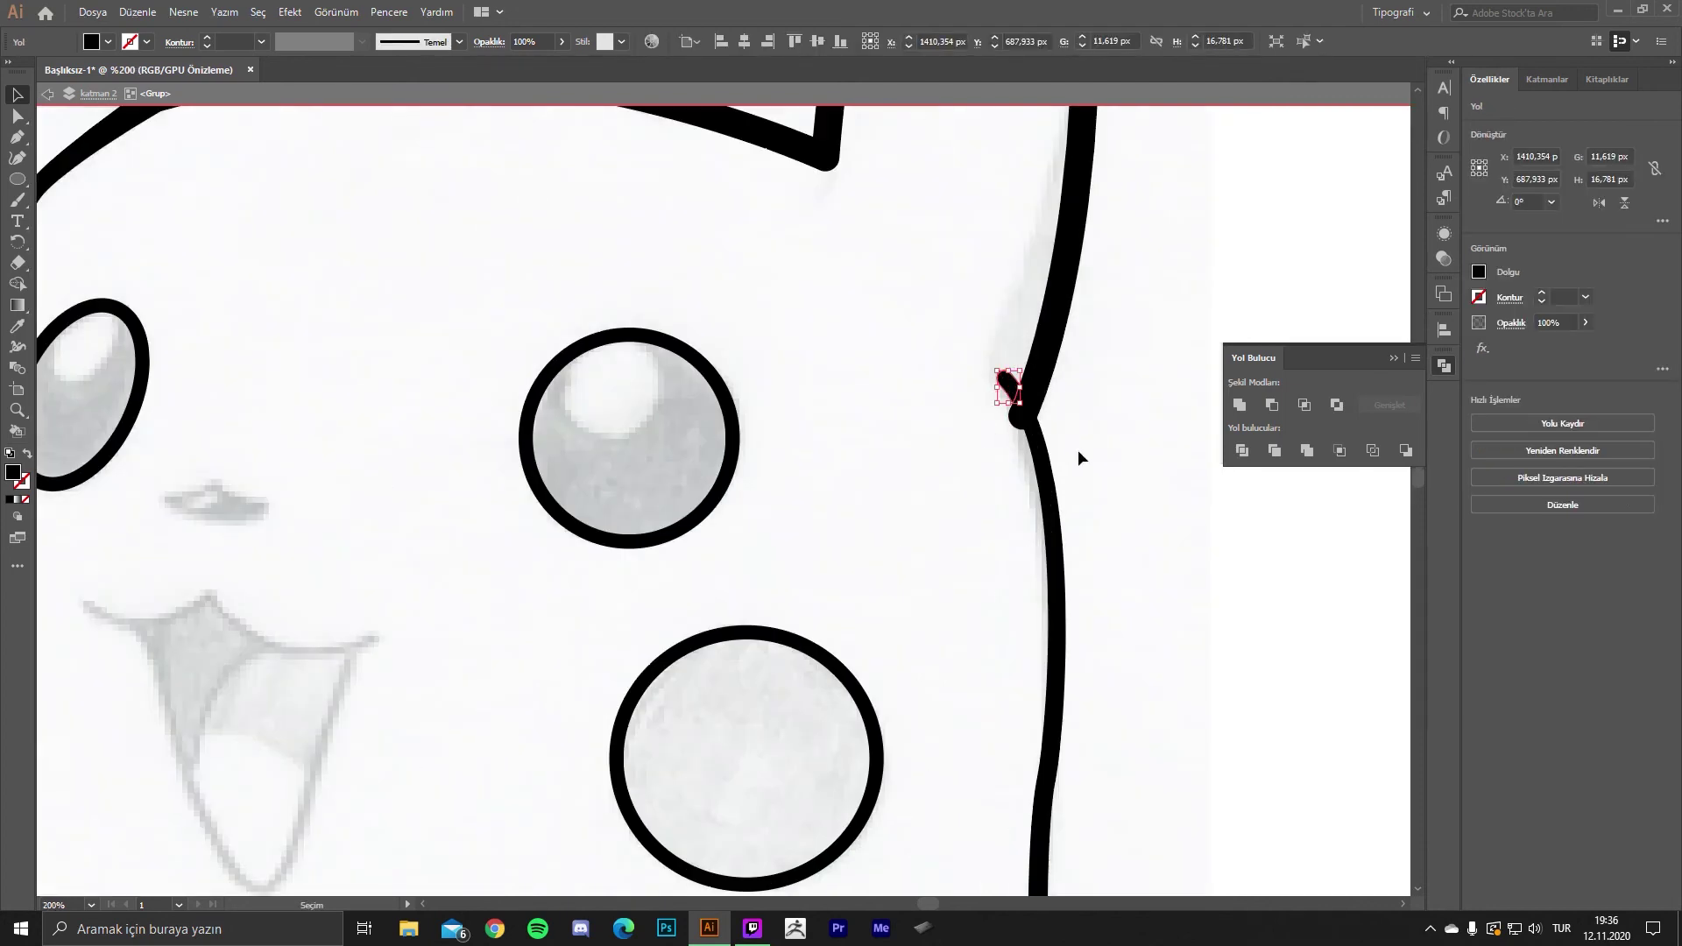
{"action": "key", "text": "Delete"}
{"action": "scroll", "coordinate": [1070, 438], "scroll_direction": "down", "scroll_amount": 3}
{"action": "scroll", "coordinate": [1068, 442], "scroll_direction": "down", "scroll_amount": 1}
{"action": "scroll", "coordinate": [1068, 445], "scroll_direction": "up", "scroll_amount": 1}
{"action": "scroll", "coordinate": [1085, 481], "scroll_direction": "up", "scroll_amount": 1}
{"action": "scroll", "coordinate": [1085, 481], "scroll_direction": "up", "scroll_amount": 1}
{"action": "left_click", "coordinate": [1007, 476]}
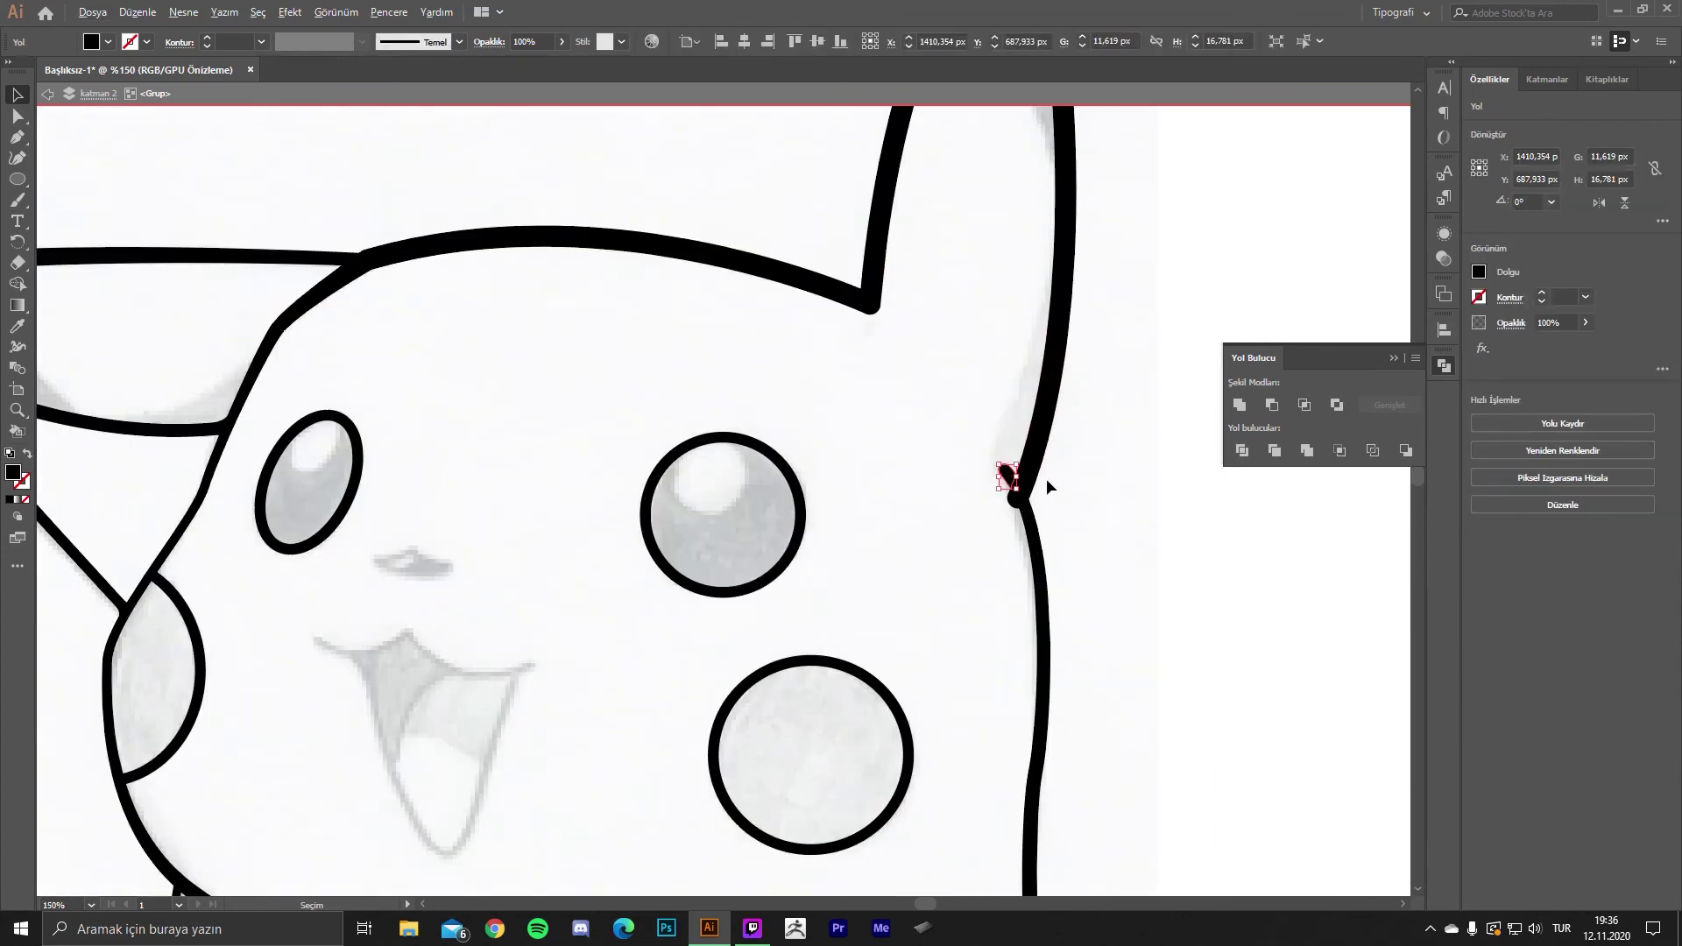
{"action": "scroll", "coordinate": [1051, 488], "scroll_direction": "up", "scroll_amount": 3}
{"action": "left_click", "coordinate": [1079, 508]}
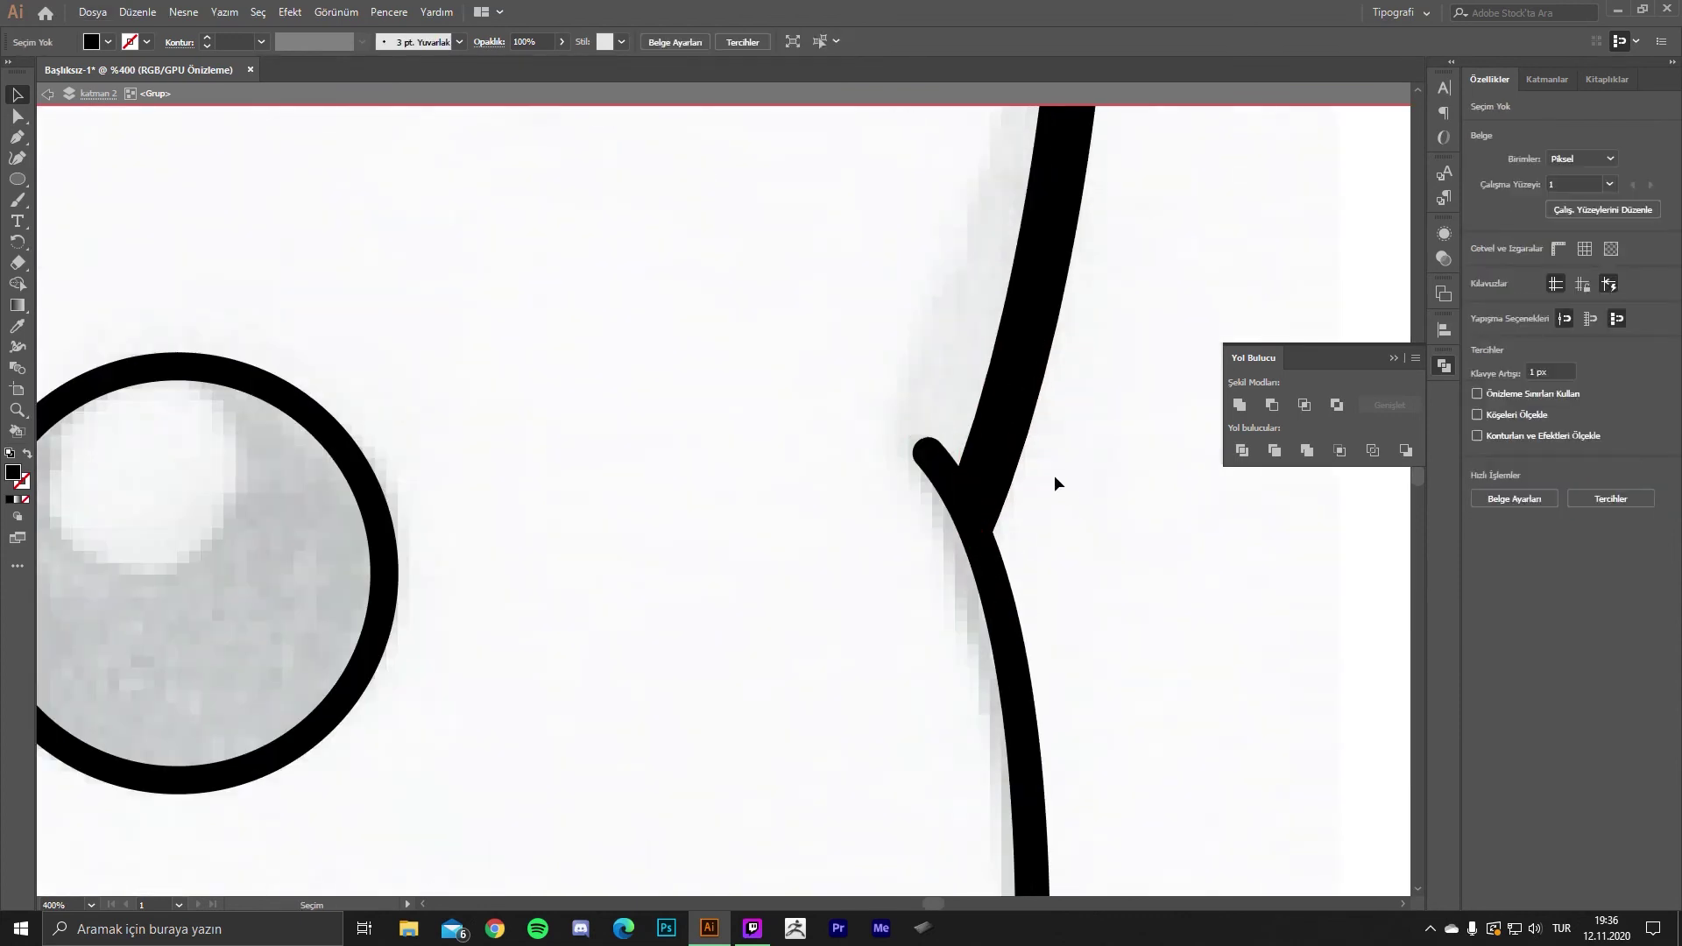
{"action": "scroll", "coordinate": [1054, 475], "scroll_direction": "down", "scroll_amount": 3}
{"action": "scroll", "coordinate": [1034, 526], "scroll_direction": "up", "scroll_amount": 1}
{"action": "scroll", "coordinate": [1017, 578], "scroll_direction": "up", "scroll_amount": 2}
{"action": "left_click", "coordinate": [1012, 585]}
{"action": "left_click", "coordinate": [1053, 511]}
{"action": "scroll", "coordinate": [996, 489], "scroll_direction": "down", "scroll_amount": 2}
{"action": "scroll", "coordinate": [628, 487], "scroll_direction": "up", "scroll_amount": 3}
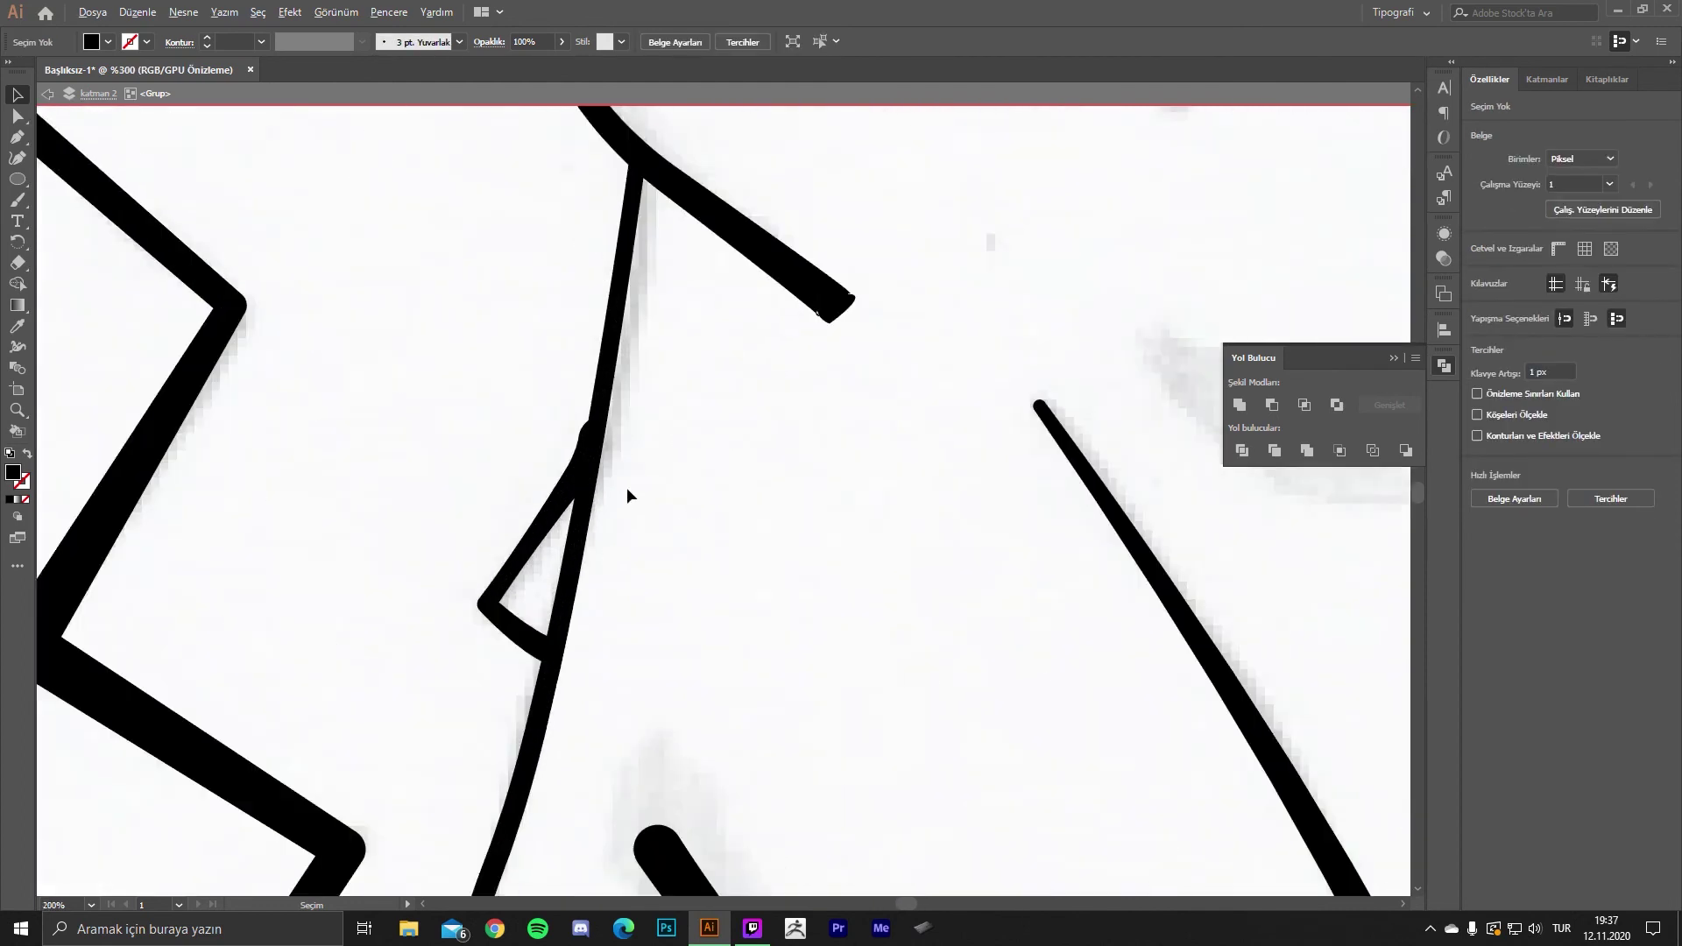
{"action": "scroll", "coordinate": [596, 451], "scroll_direction": "down", "scroll_amount": 2}
{"action": "scroll", "coordinate": [724, 475], "scroll_direction": "down", "scroll_amount": 2}
{"action": "scroll", "coordinate": [863, 501], "scroll_direction": "down", "scroll_amount": 1}
{"action": "key", "text": "Escape"}
- Hide the template sketch layer in the Layers panel, then show it again
{"action": "scroll", "coordinate": [572, 233], "scroll_direction": "down", "scroll_amount": 1}
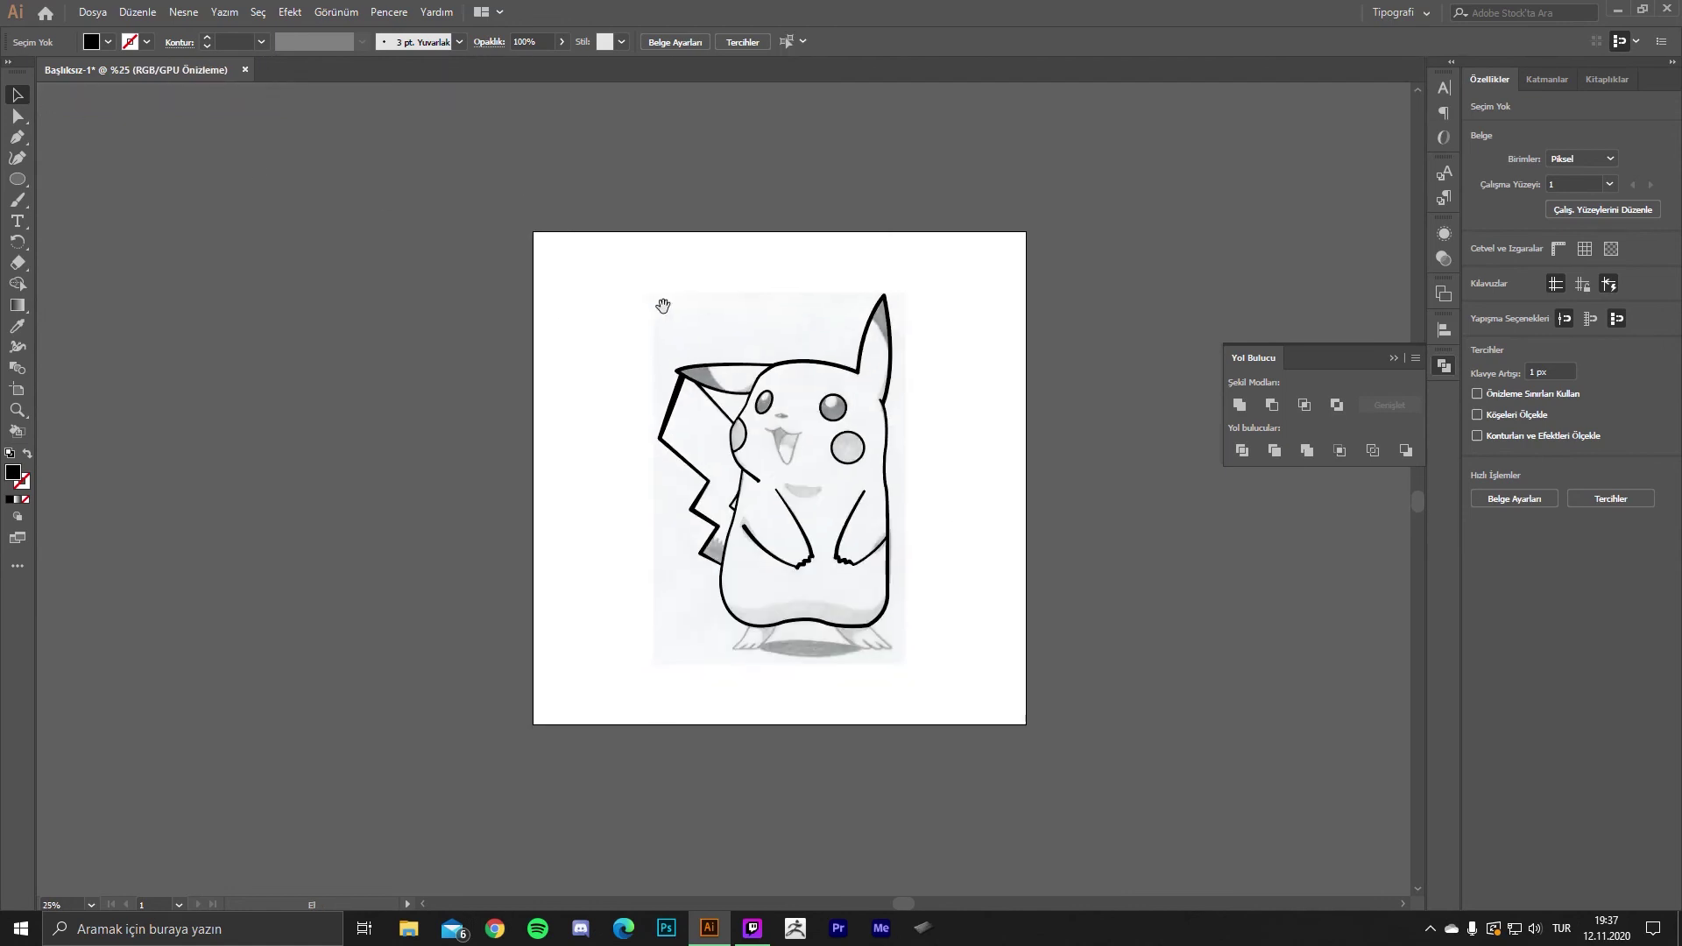
{"action": "left_click", "coordinate": [1568, 78]}
{"action": "left_click", "coordinate": [1476, 142]}
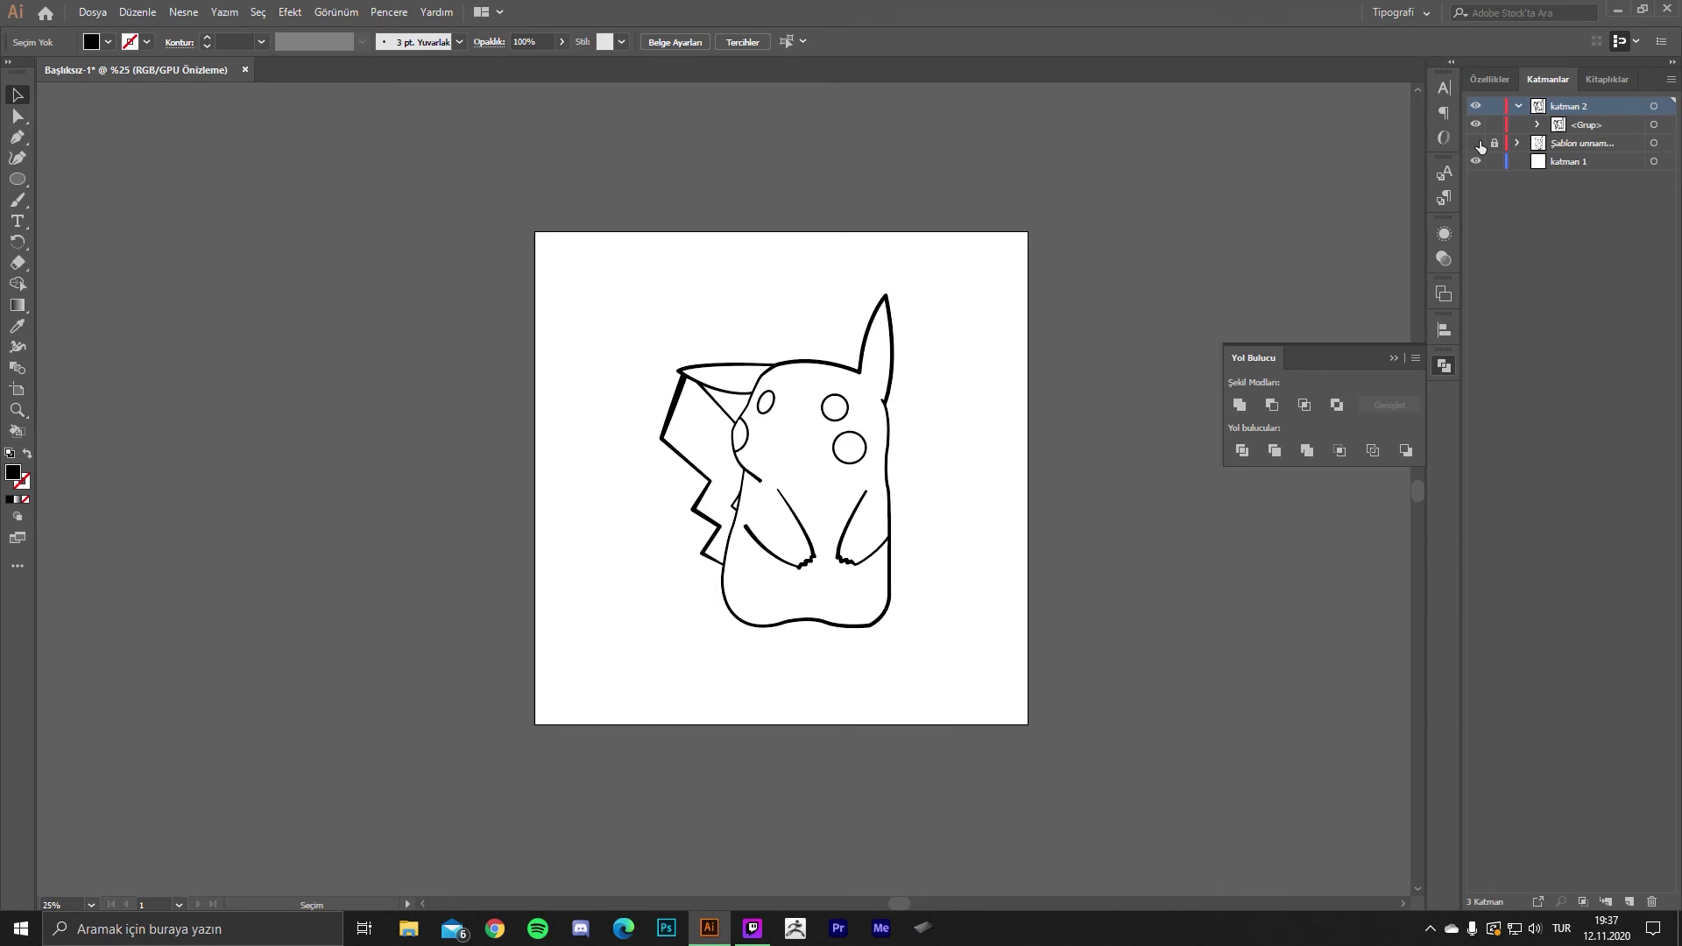
{"action": "left_click", "coordinate": [1477, 143]}
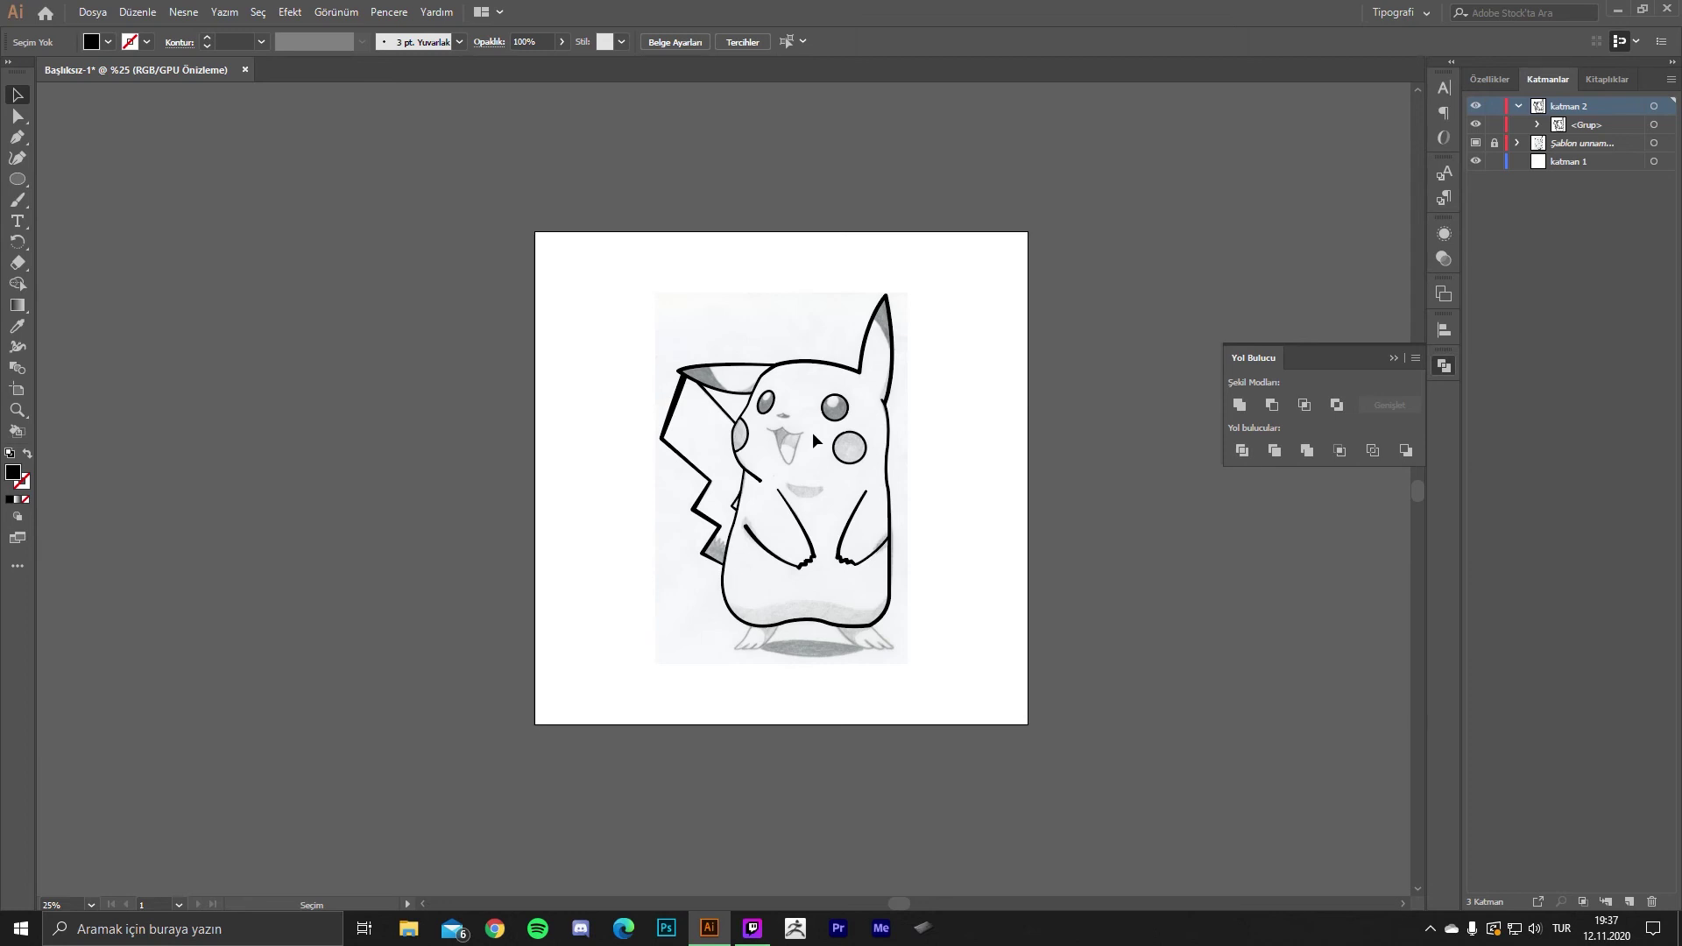
- Zoom in, pan to the whole drawing, and select the Pikachu outline group
{"action": "key", "text": "ctrl+plus"}
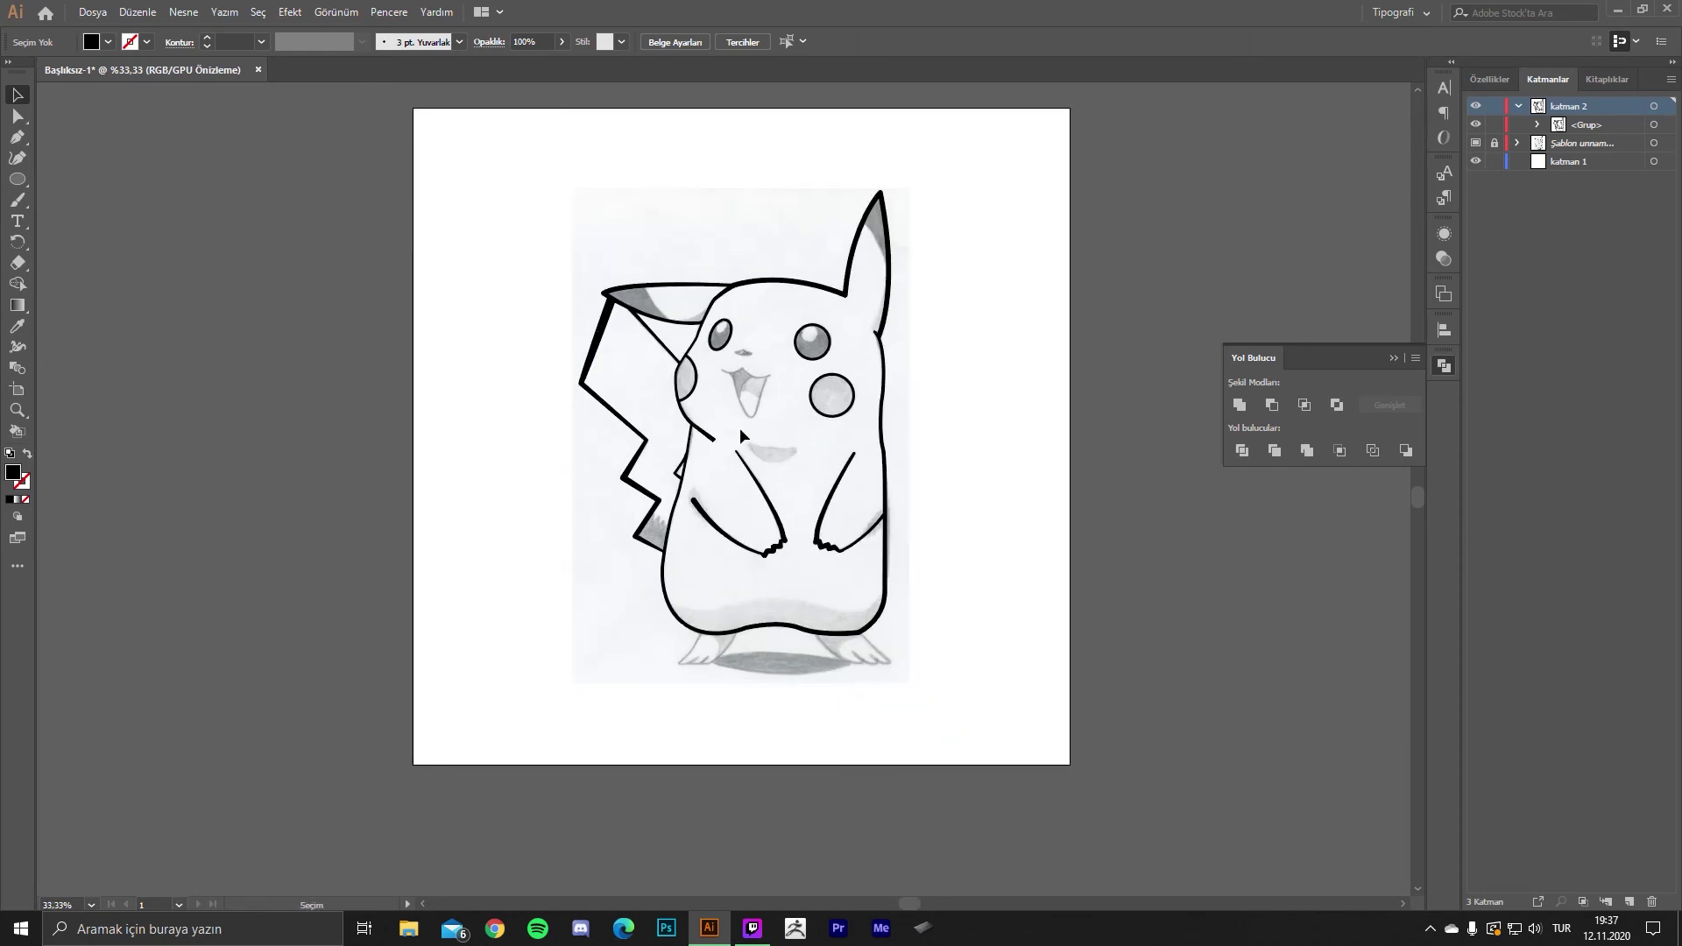
{"action": "scroll", "coordinate": [753, 317], "scroll_direction": "up", "scroll_amount": 2, "text": "alt"}
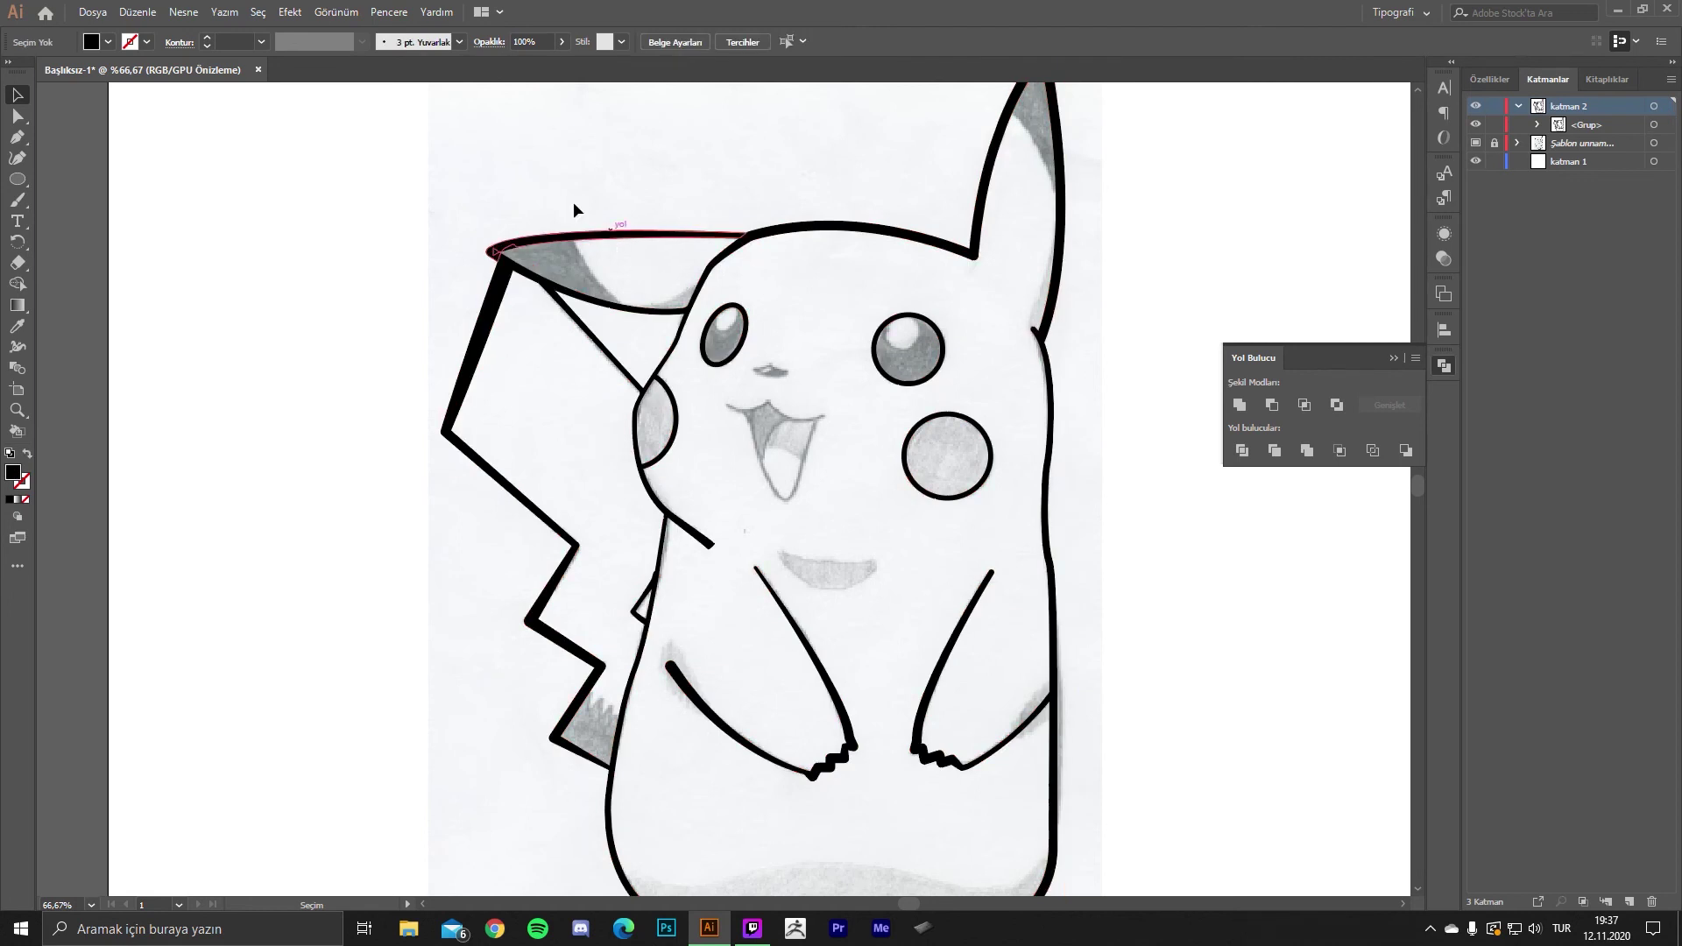
{"action": "scroll", "coordinate": [575, 208], "scroll_direction": "down", "scroll_amount": 1, "text": "alt"}
{"action": "left_click_drag", "start_coordinate": [576, 208], "coordinate": [585, 288]}
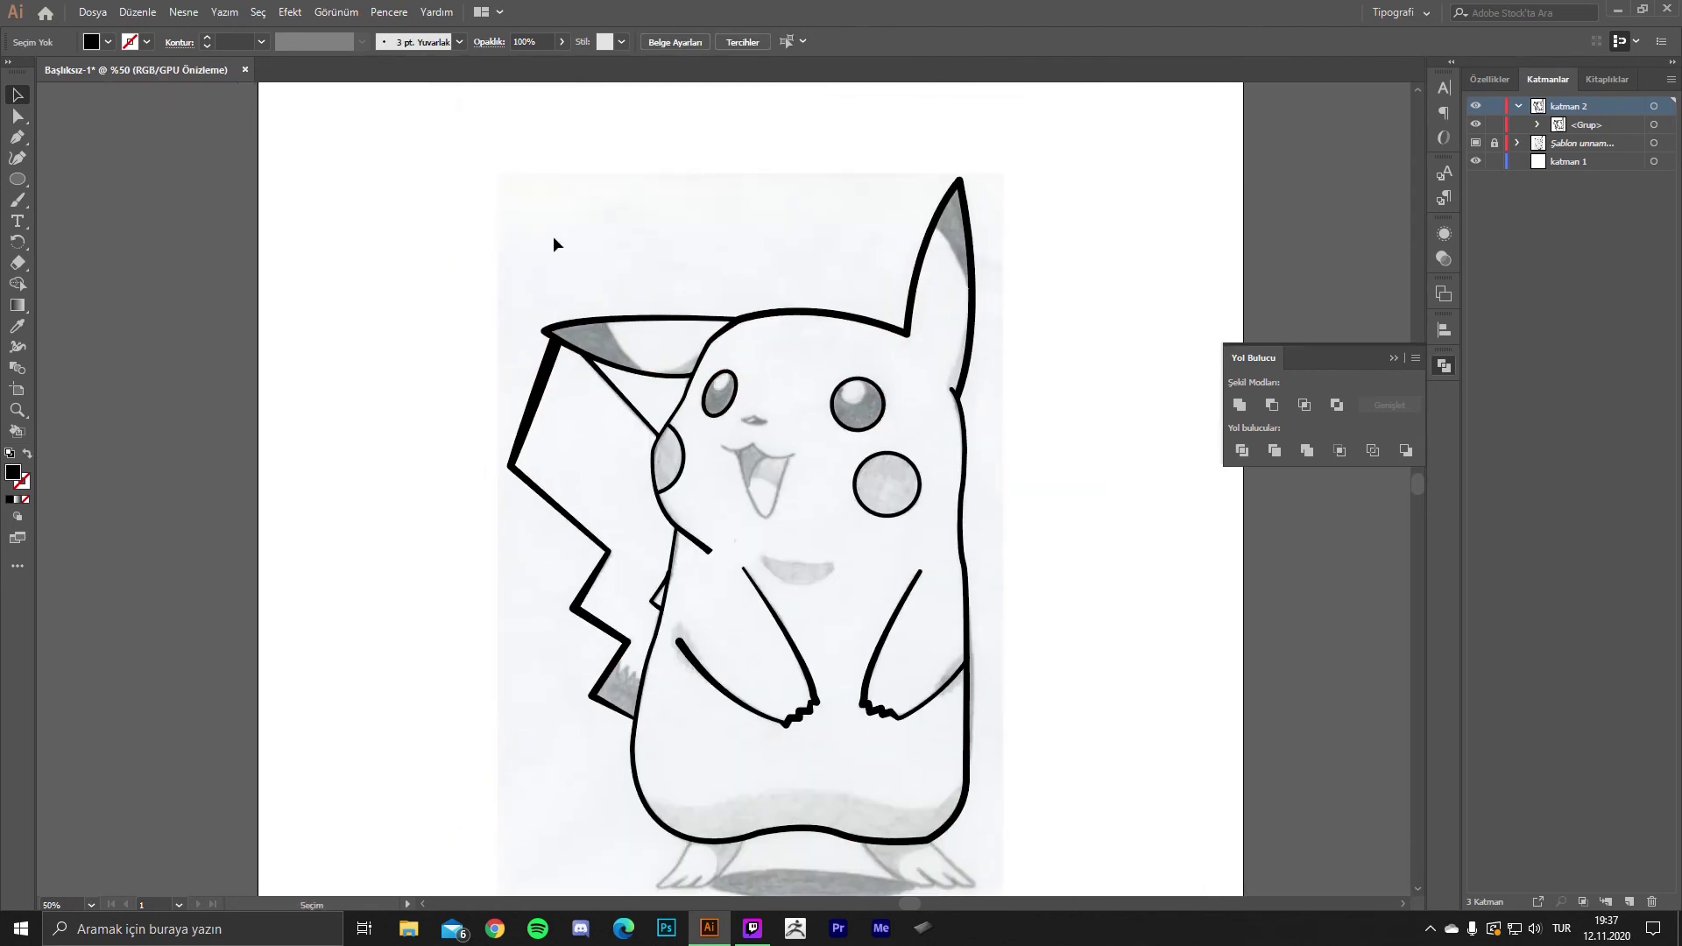
{"action": "left_click", "coordinate": [830, 308]}
{"action": "scroll", "coordinate": [841, 350], "scroll_direction": "down", "scroll_amount": 1, "text": "alt"}
- Turn the Pikachu outlines into a Live Paint group with the Live Paint Bucket
{"action": "scroll", "coordinate": [815, 360], "scroll_direction": "up", "scroll_amount": 1, "text": "alt"}
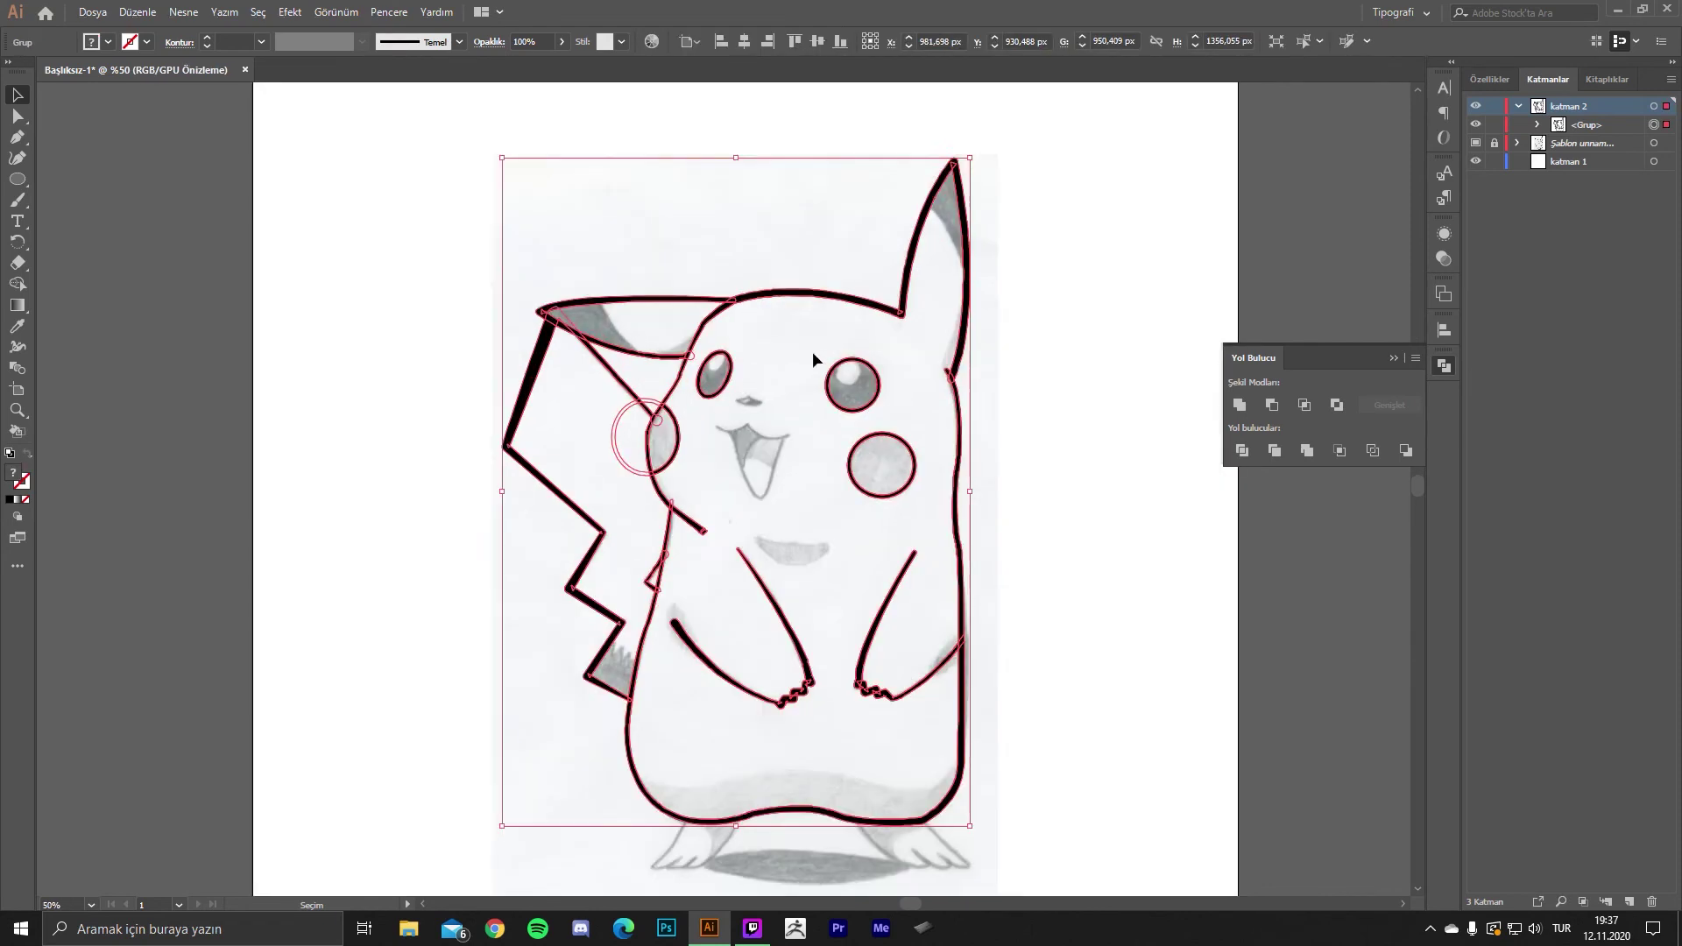
{"action": "scroll", "coordinate": [813, 359], "scroll_direction": "down", "scroll_amount": 1}
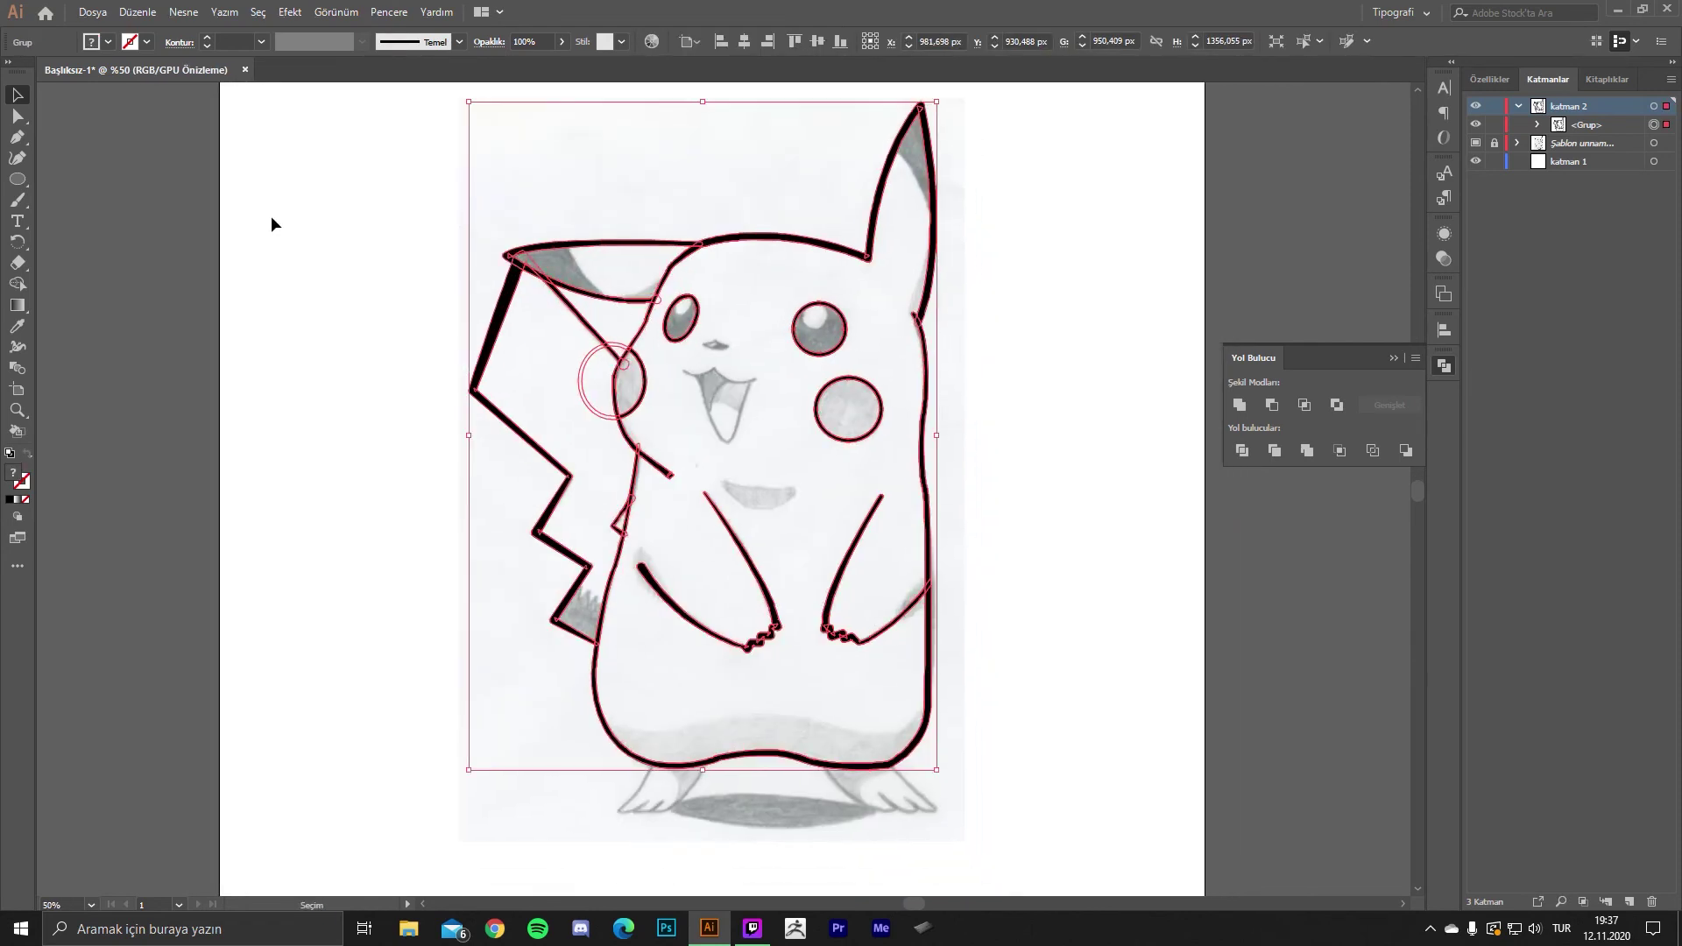
{"action": "left_click", "coordinate": [16, 432]}
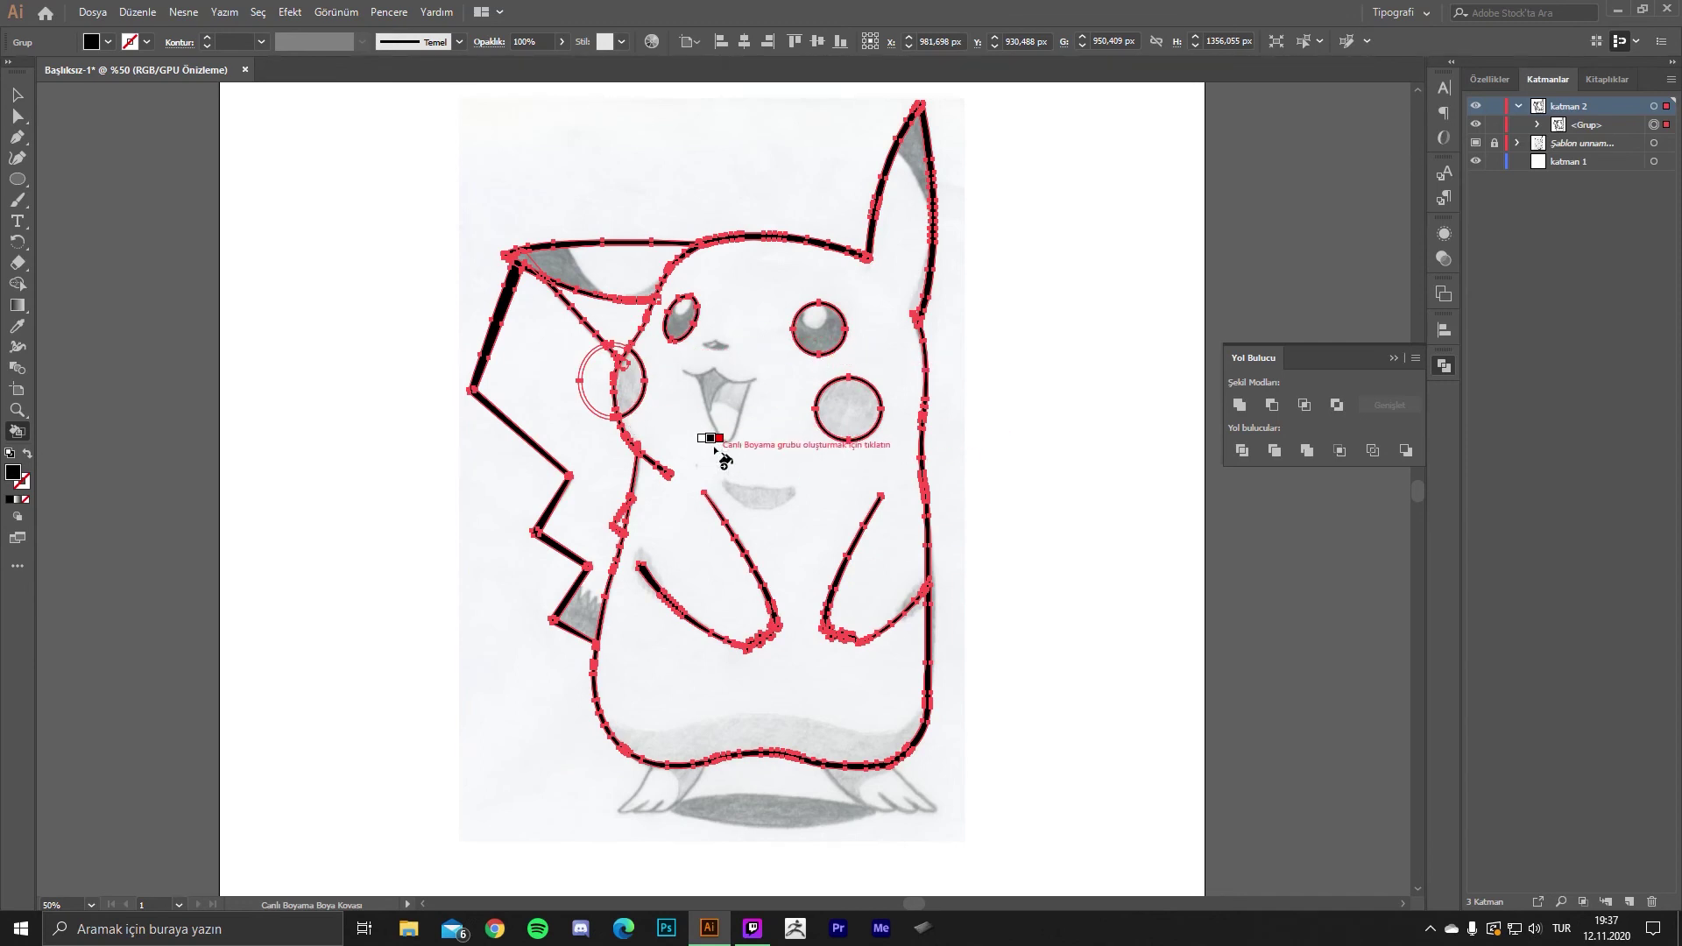
{"action": "left_click", "coordinate": [768, 443]}
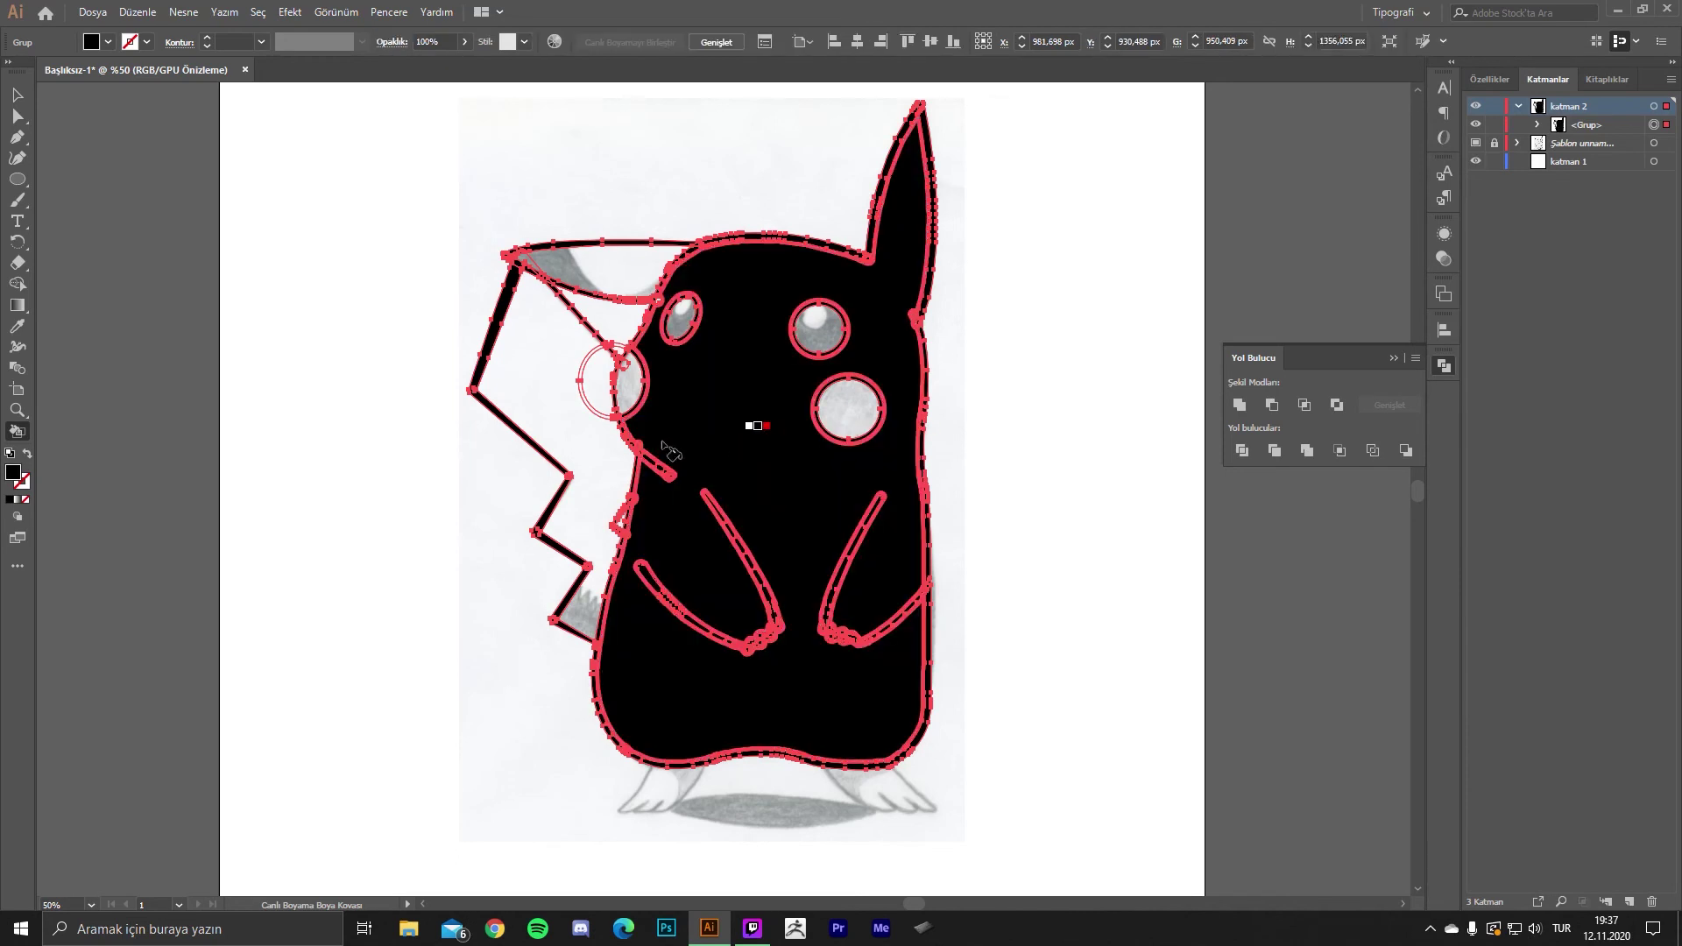
- Set the fill to bright yellow FFDA00 and paint Pikachu's body with it
{"action": "double_click", "coordinate": [13, 473]}
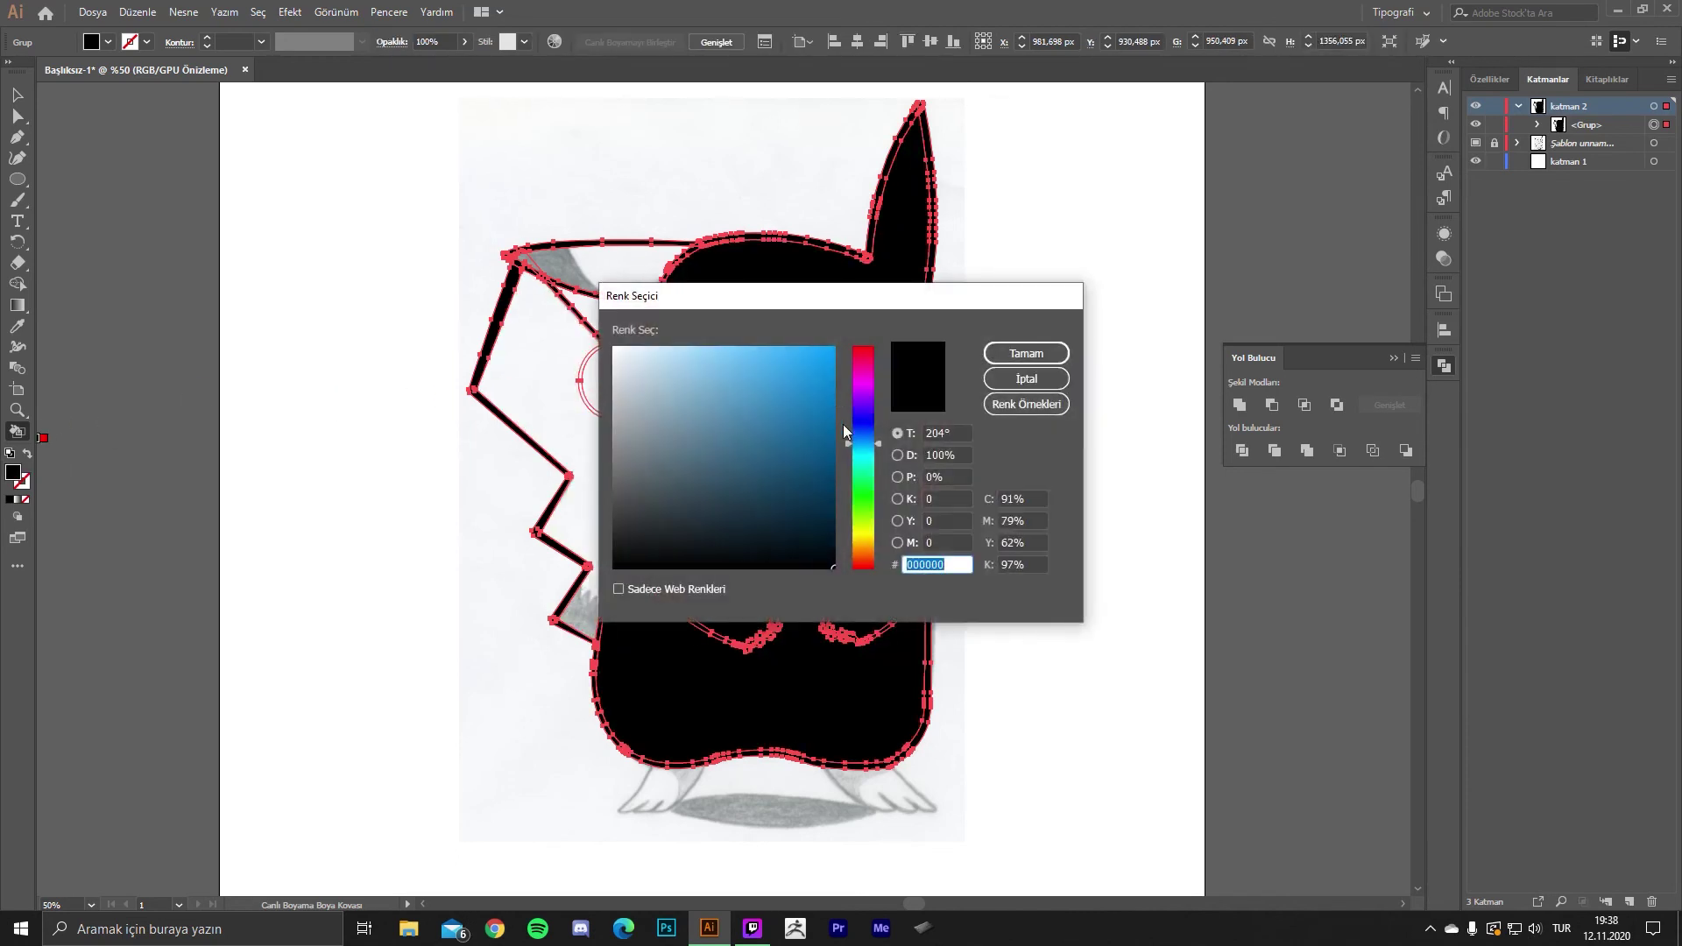
{"action": "left_click_drag", "start_coordinate": [858, 495], "coordinate": [858, 536]}
{"action": "left_click_drag", "start_coordinate": [821, 406], "coordinate": [836, 350]}
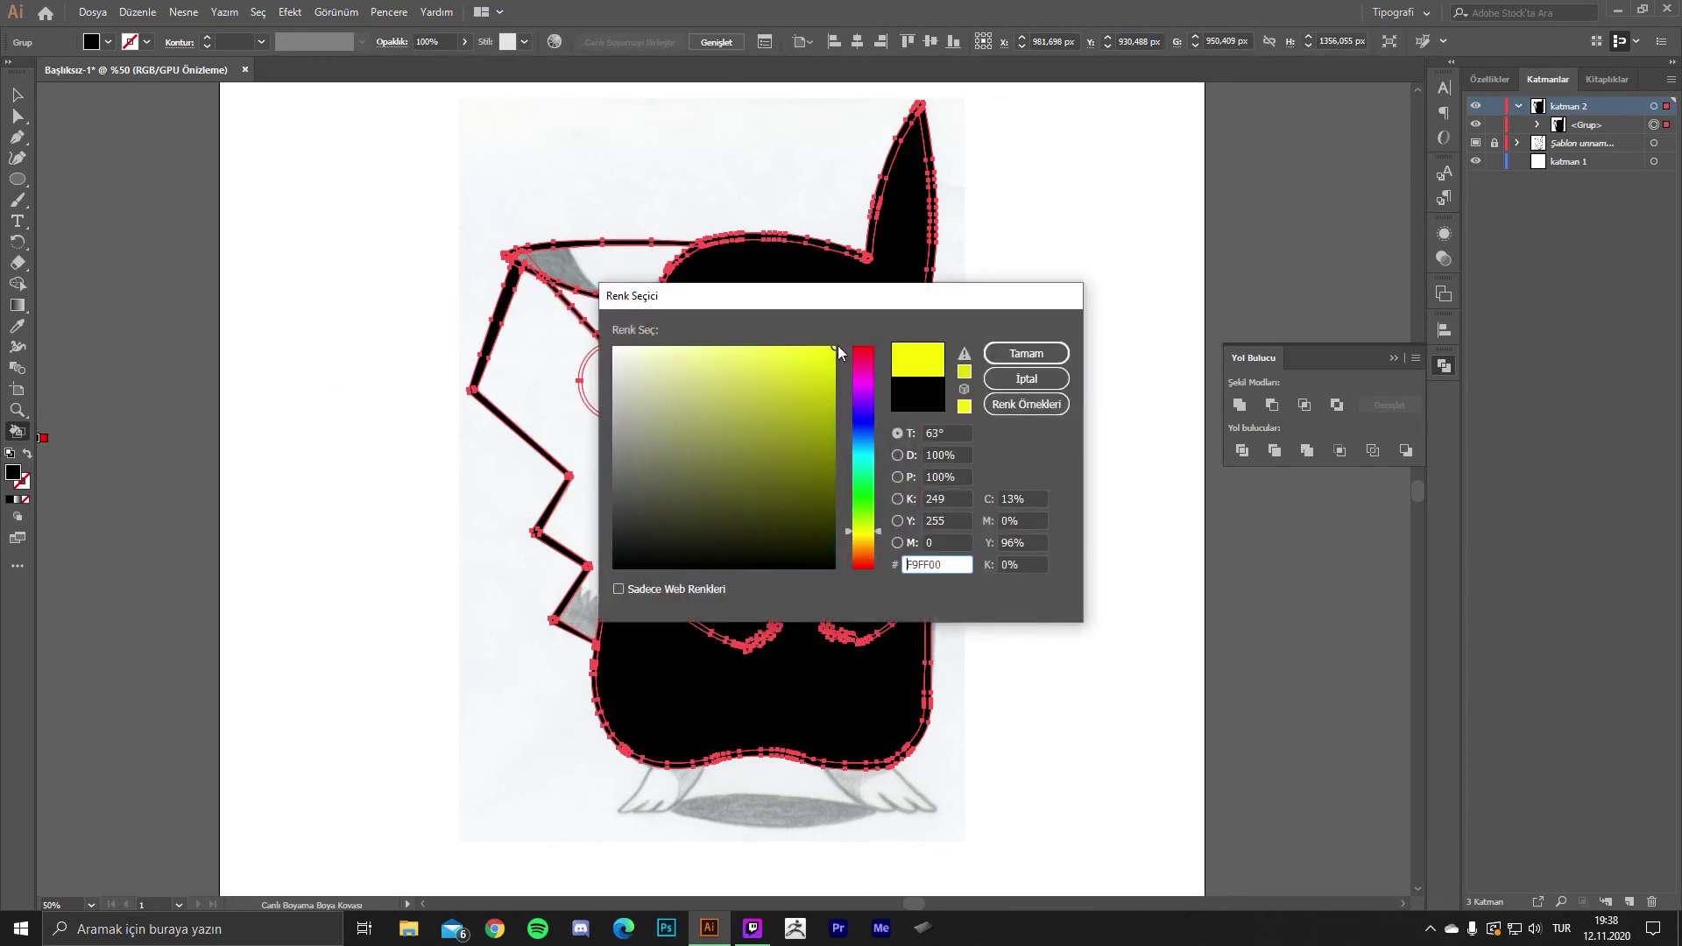
{"action": "left_click", "coordinate": [871, 544]}
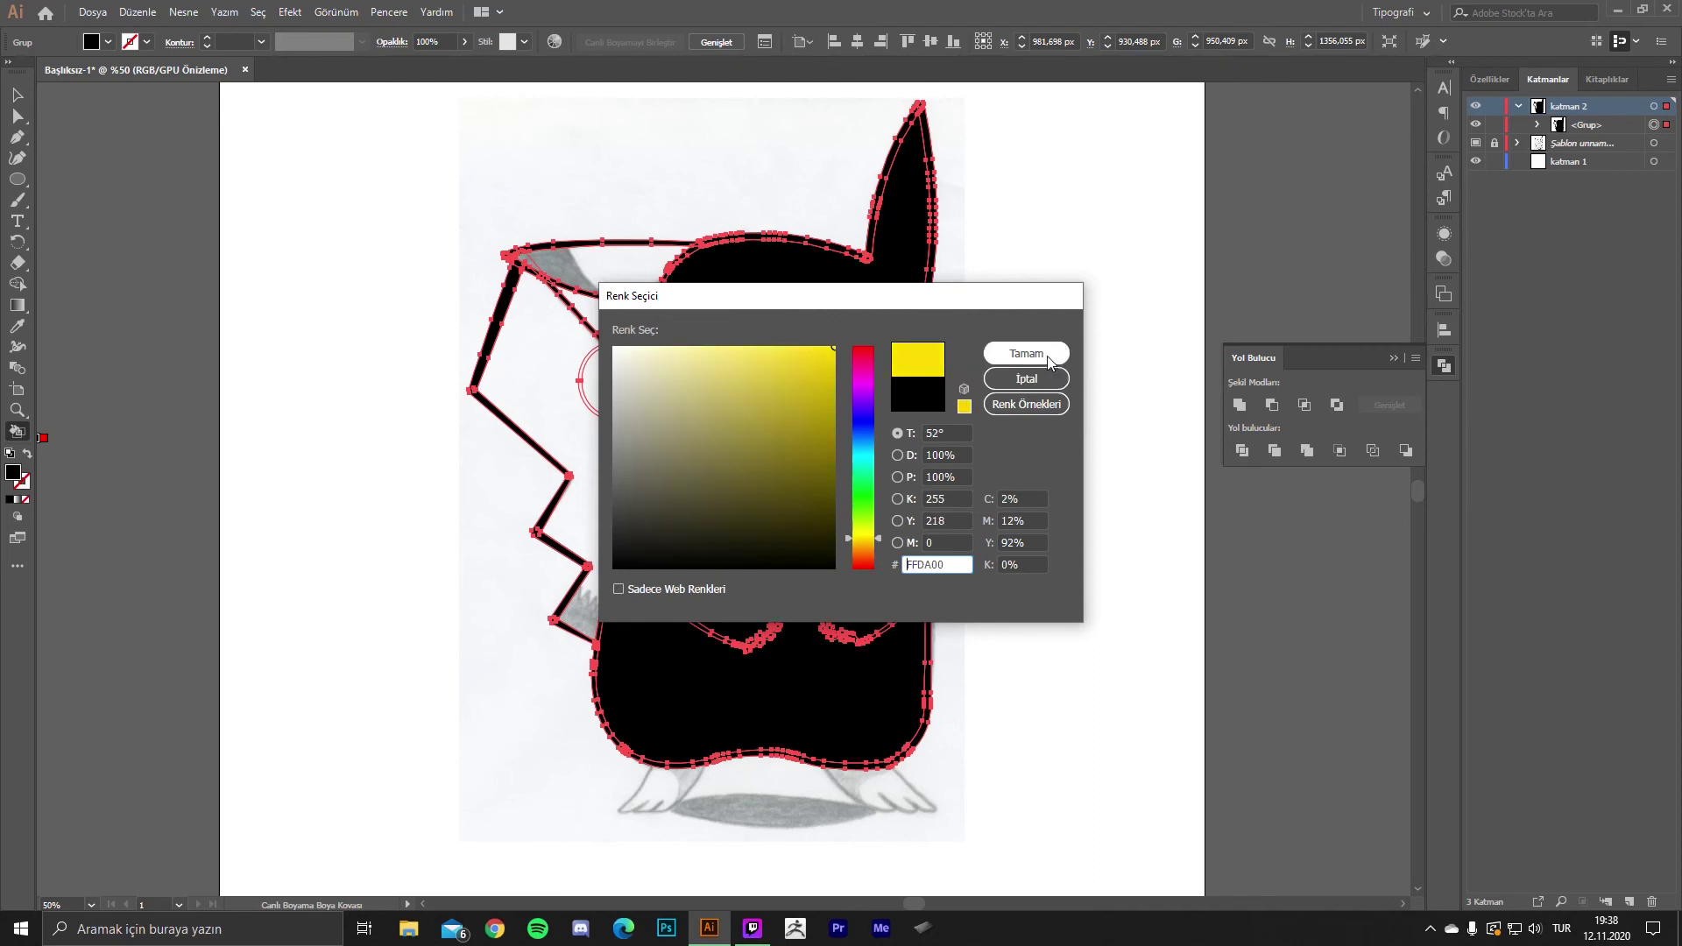
{"action": "left_click", "coordinate": [1026, 353]}
{"action": "left_click", "coordinate": [865, 343]}
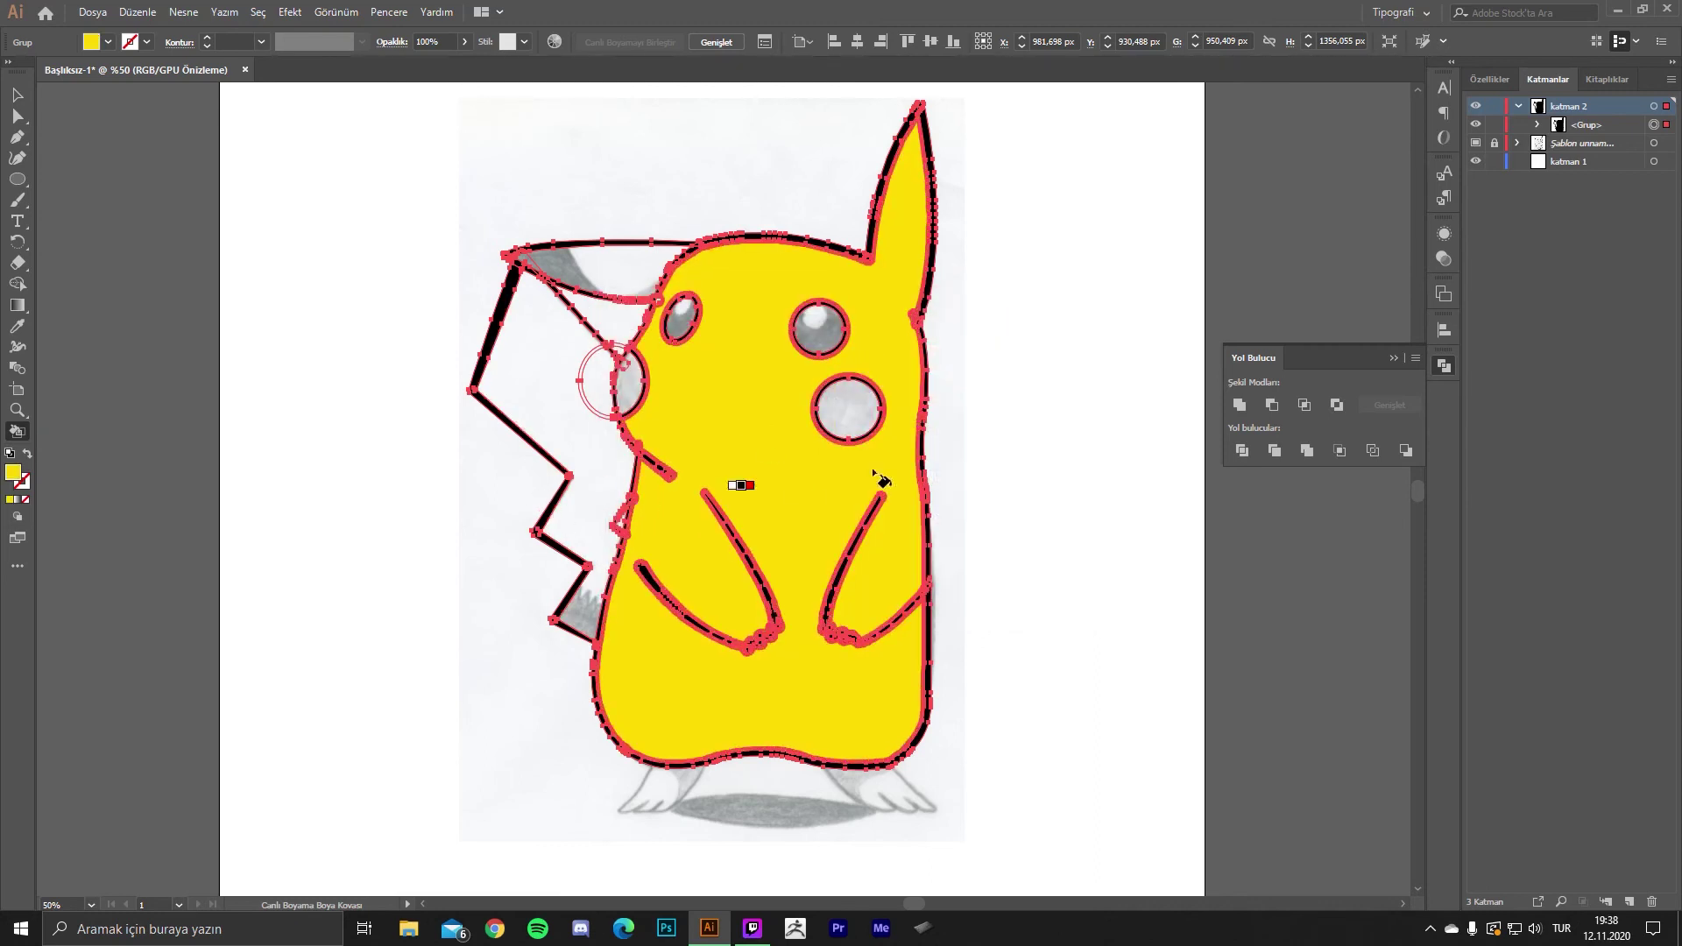
{"action": "key", "text": "v"}
{"action": "left_click", "coordinate": [1013, 482]}
{"action": "scroll", "coordinate": [1007, 477], "scroll_direction": "left", "scroll_amount": 1}
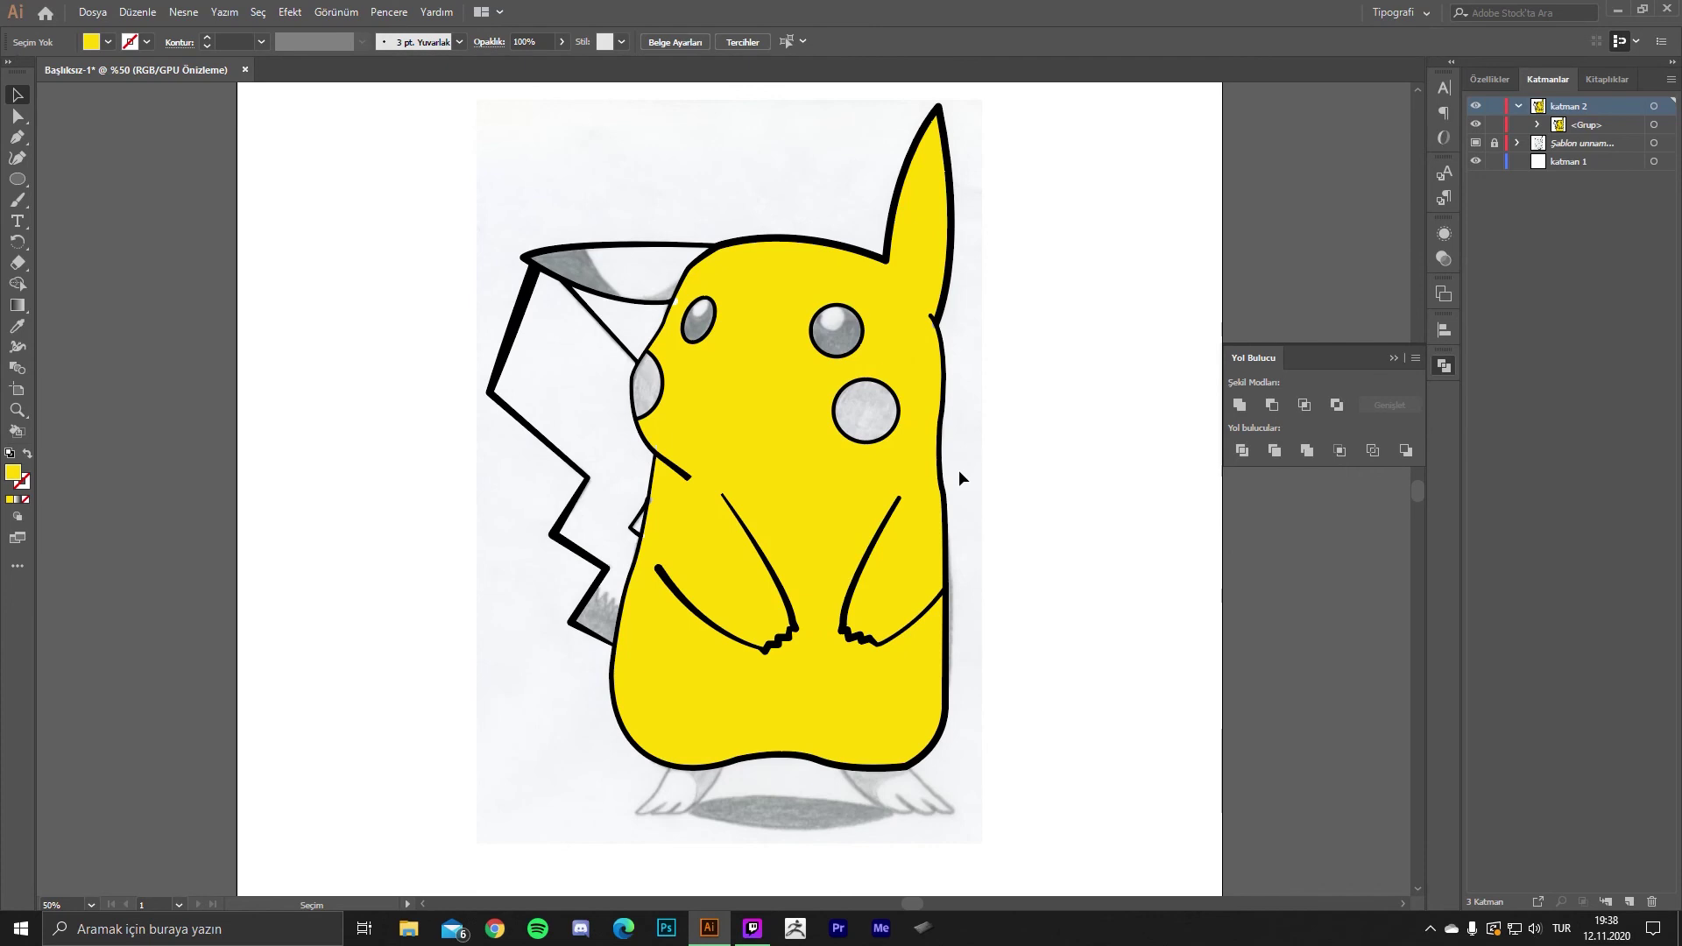
- Undo the yellow body fill and try out other yellows in the Color Picker
{"action": "scroll", "coordinate": [664, 413], "scroll_direction": "up", "scroll_amount": 1, "text": "alt"}
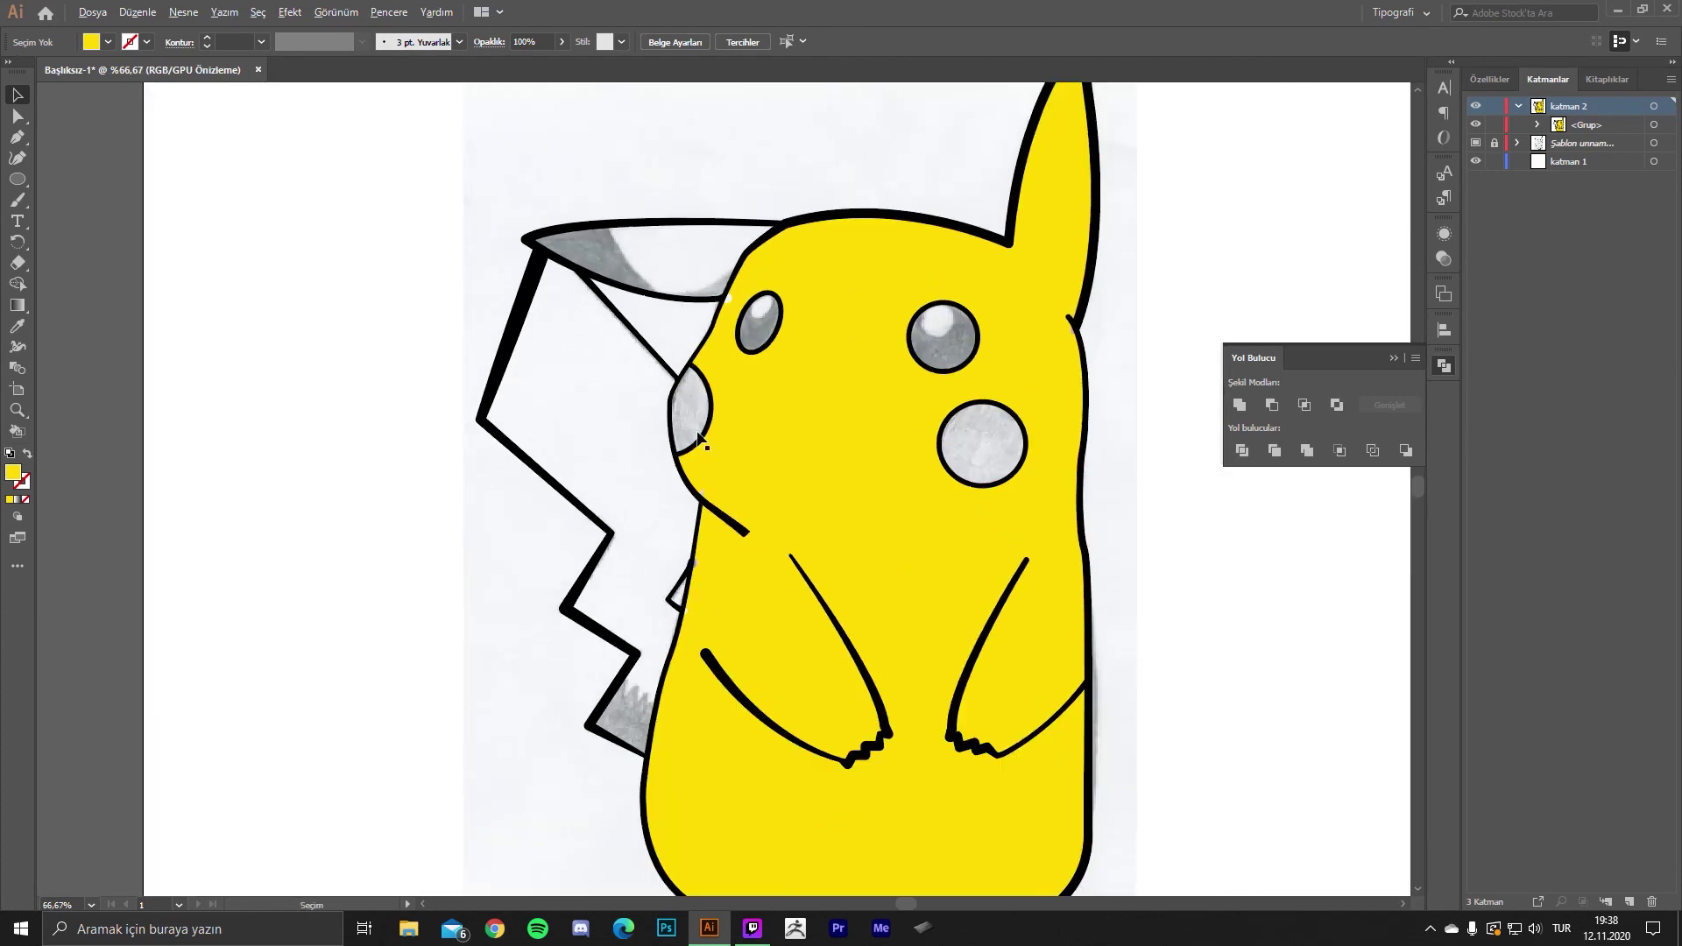
{"action": "key", "text": "ctrl+z"}
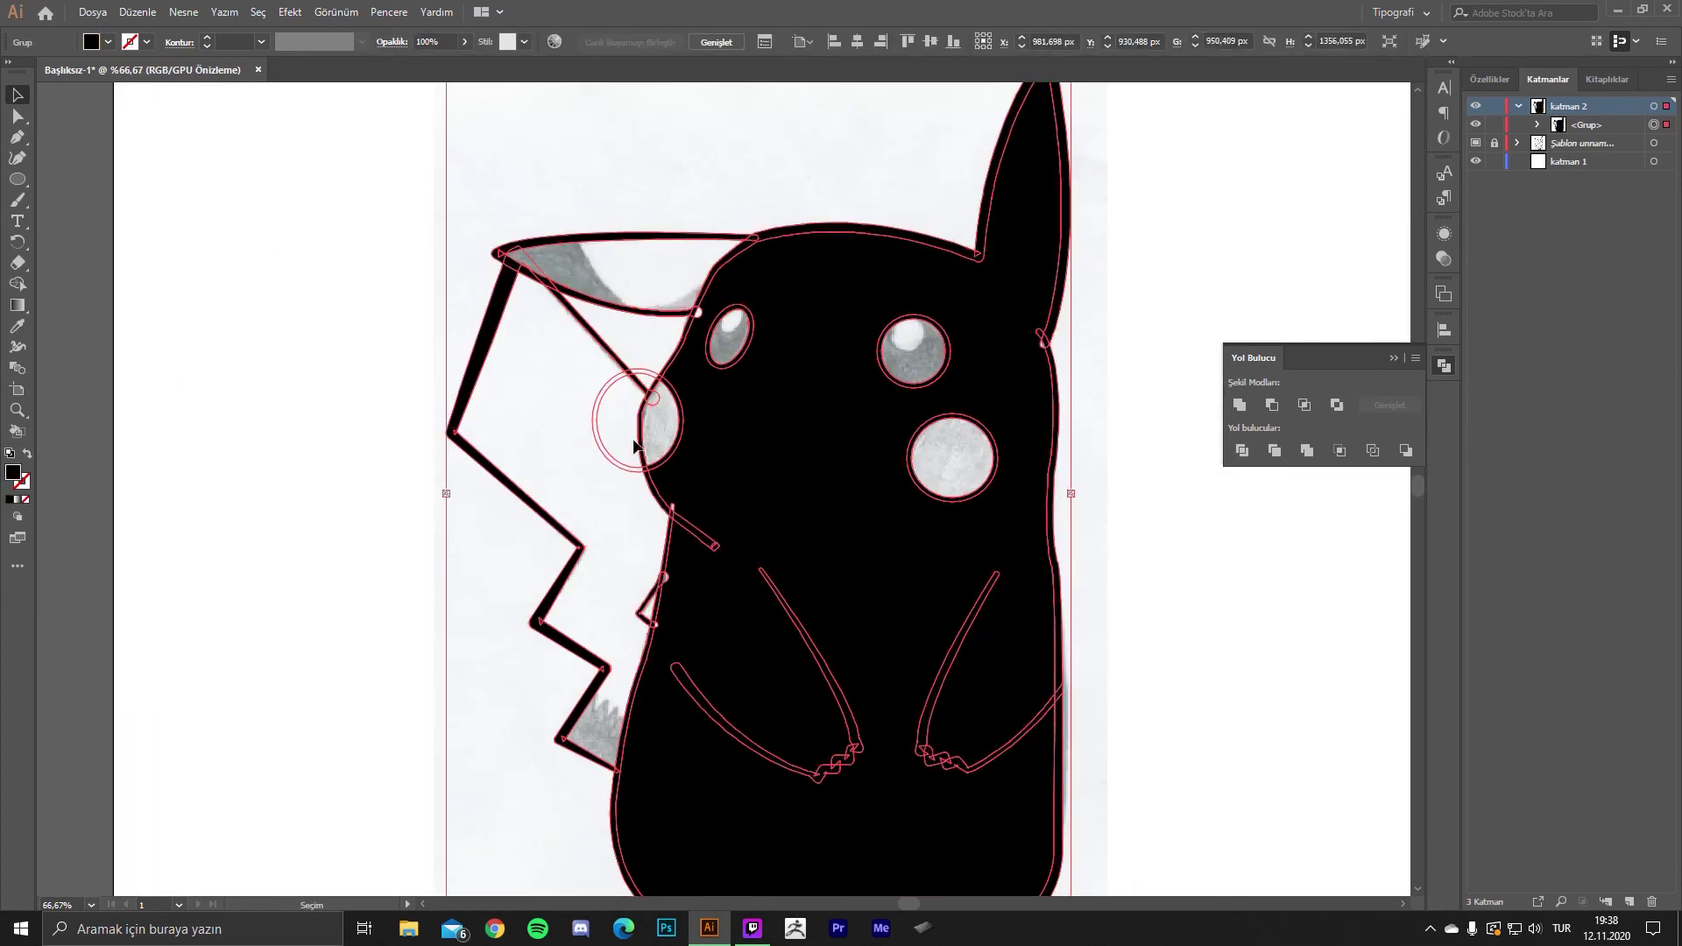
{"action": "double_click", "coordinate": [14, 474]}
{"action": "left_click_drag", "start_coordinate": [867, 463], "coordinate": [858, 538]}
{"action": "left_click", "coordinate": [839, 341]}
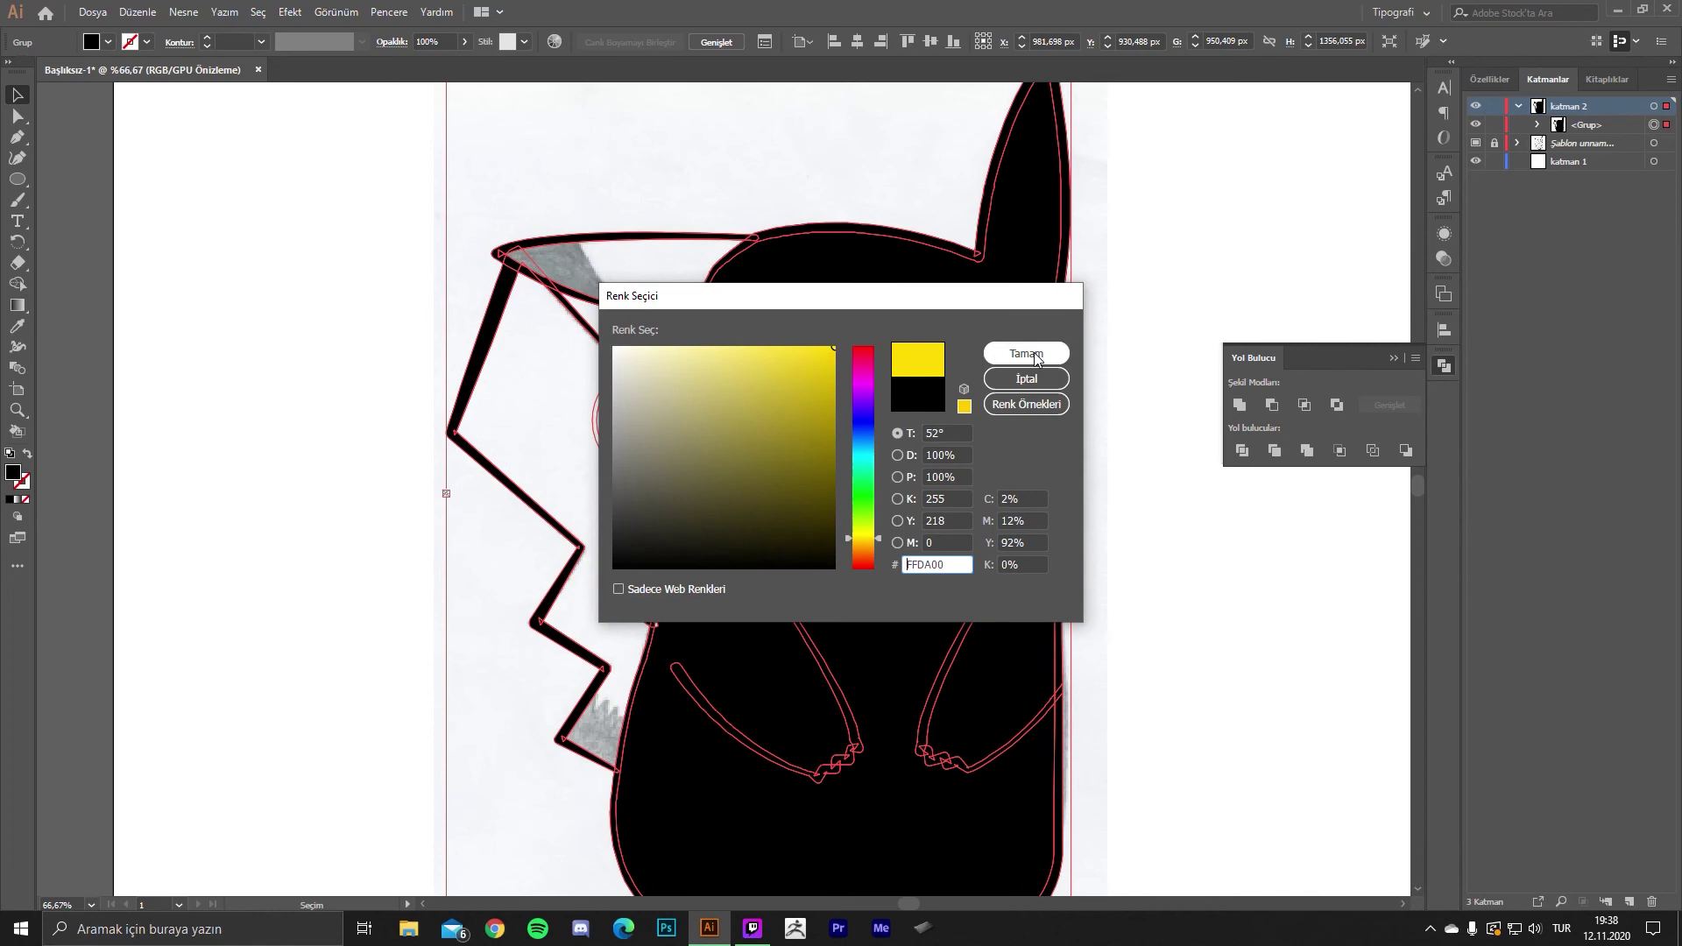
{"action": "left_click", "coordinate": [1024, 353]}
{"action": "key", "text": "ctrl+z"}
{"action": "double_click", "coordinate": [14, 474]}
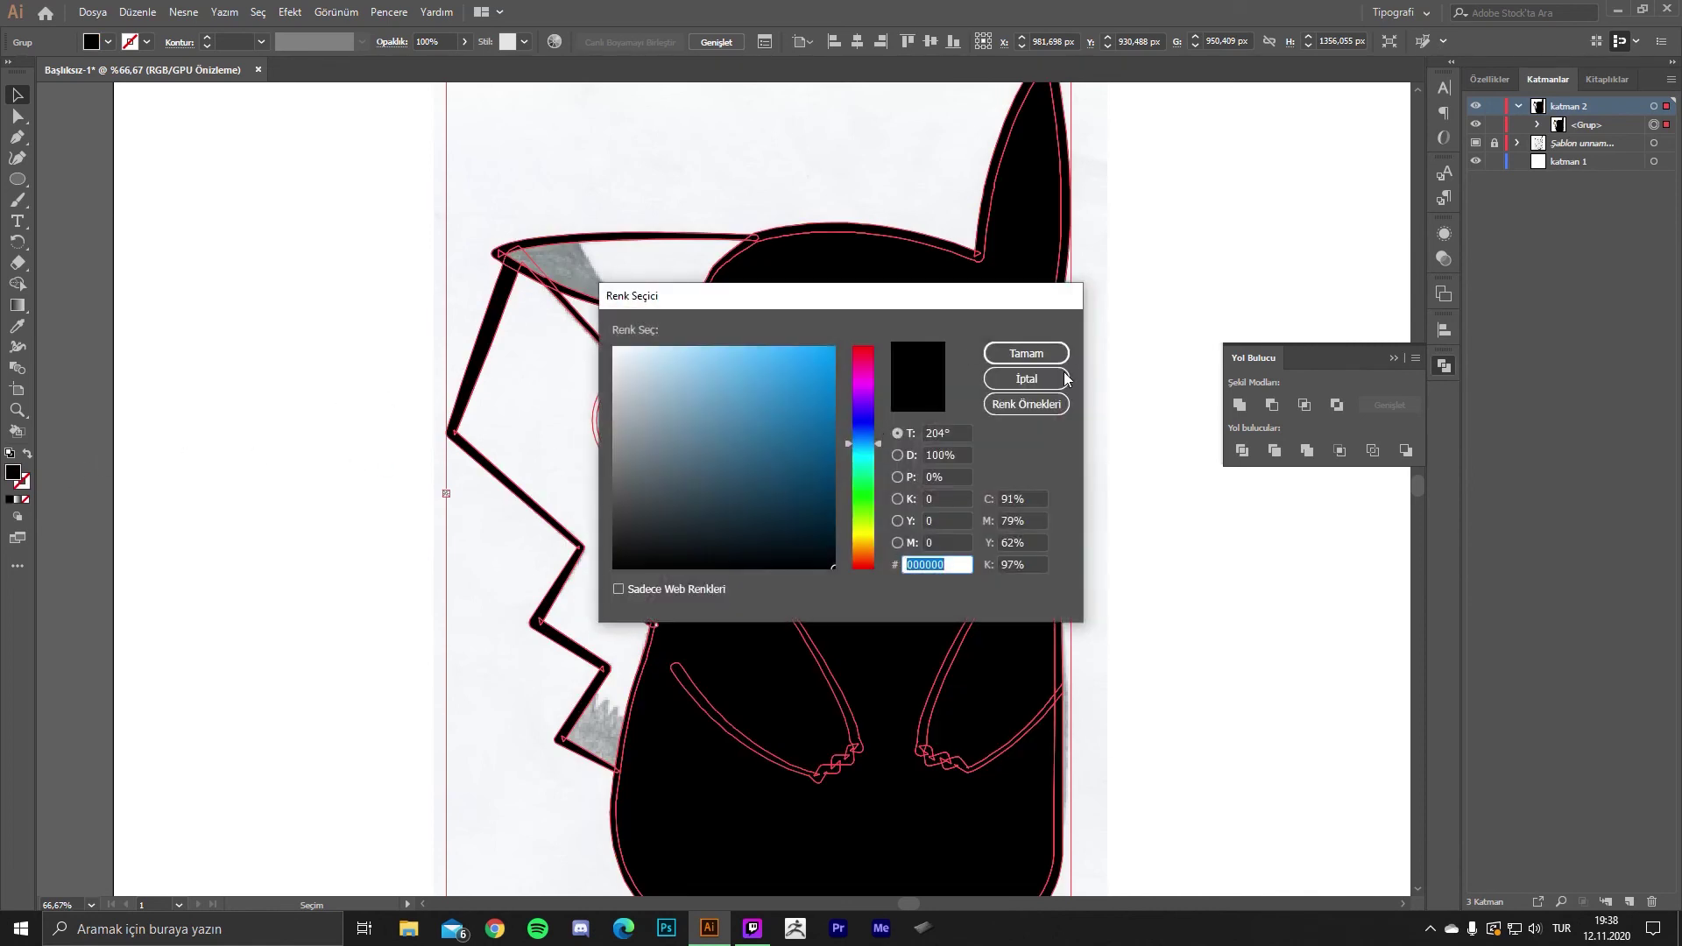
{"action": "left_click", "coordinate": [1066, 375]}
- Choose golden yellow F9C900 as the fill and paint the body with it
{"action": "left_click", "coordinate": [18, 431]}
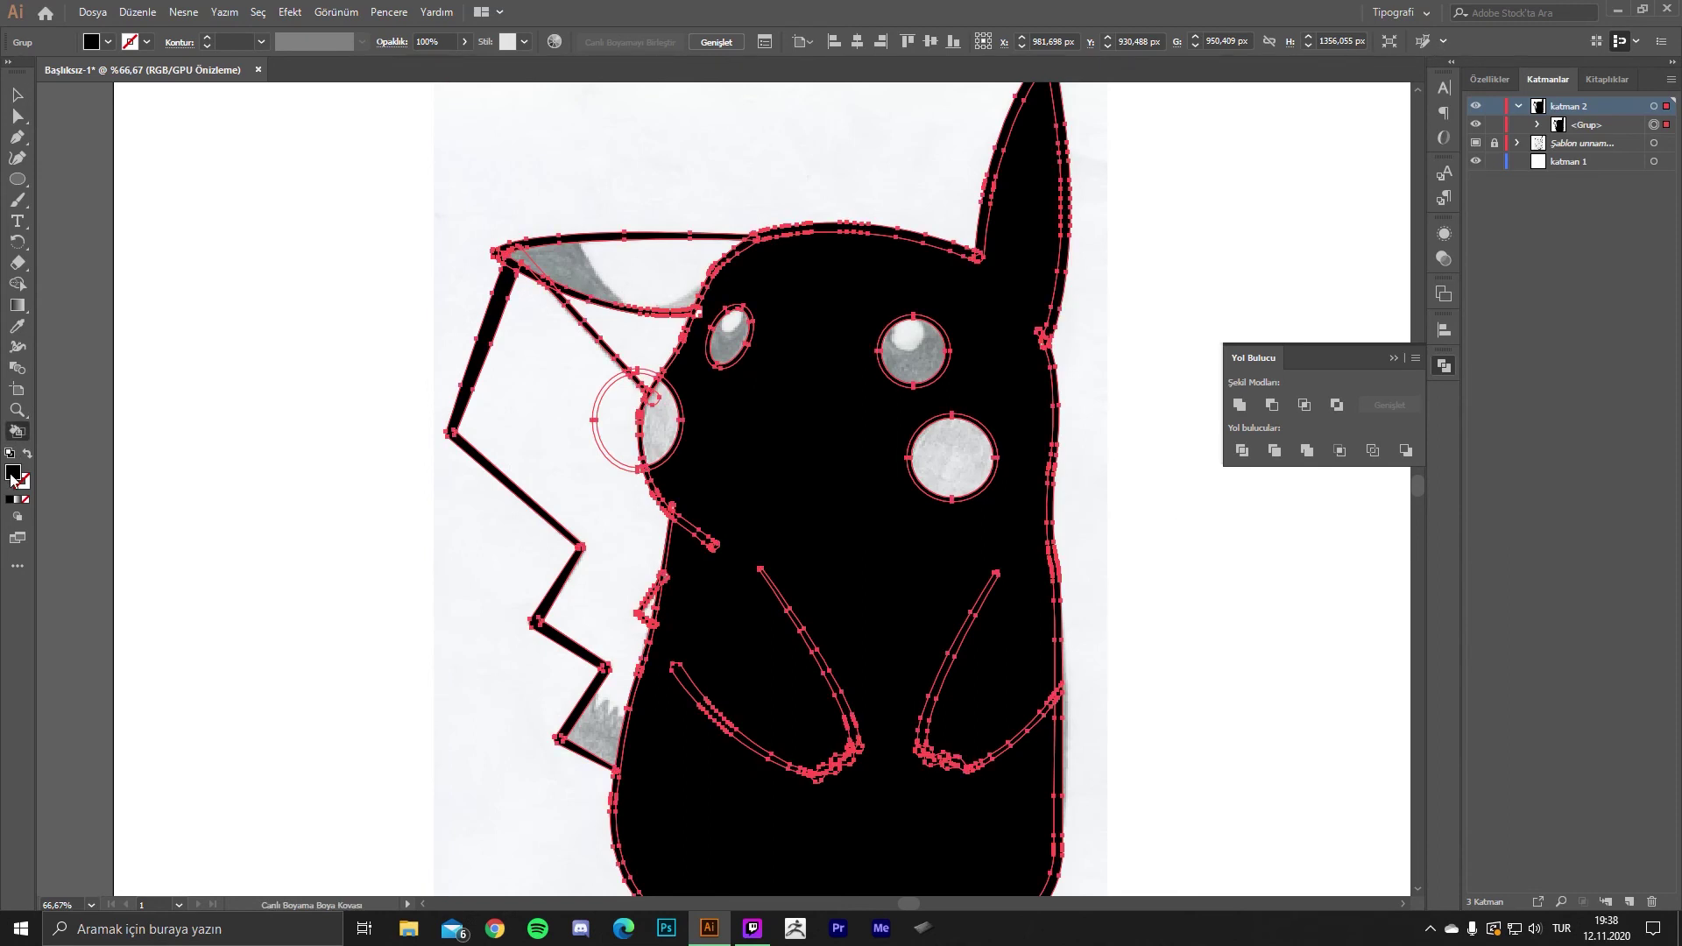
{"action": "double_click", "coordinate": [15, 474]}
{"action": "left_click_drag", "start_coordinate": [863, 411], "coordinate": [865, 541]}
{"action": "left_click", "coordinate": [838, 350]}
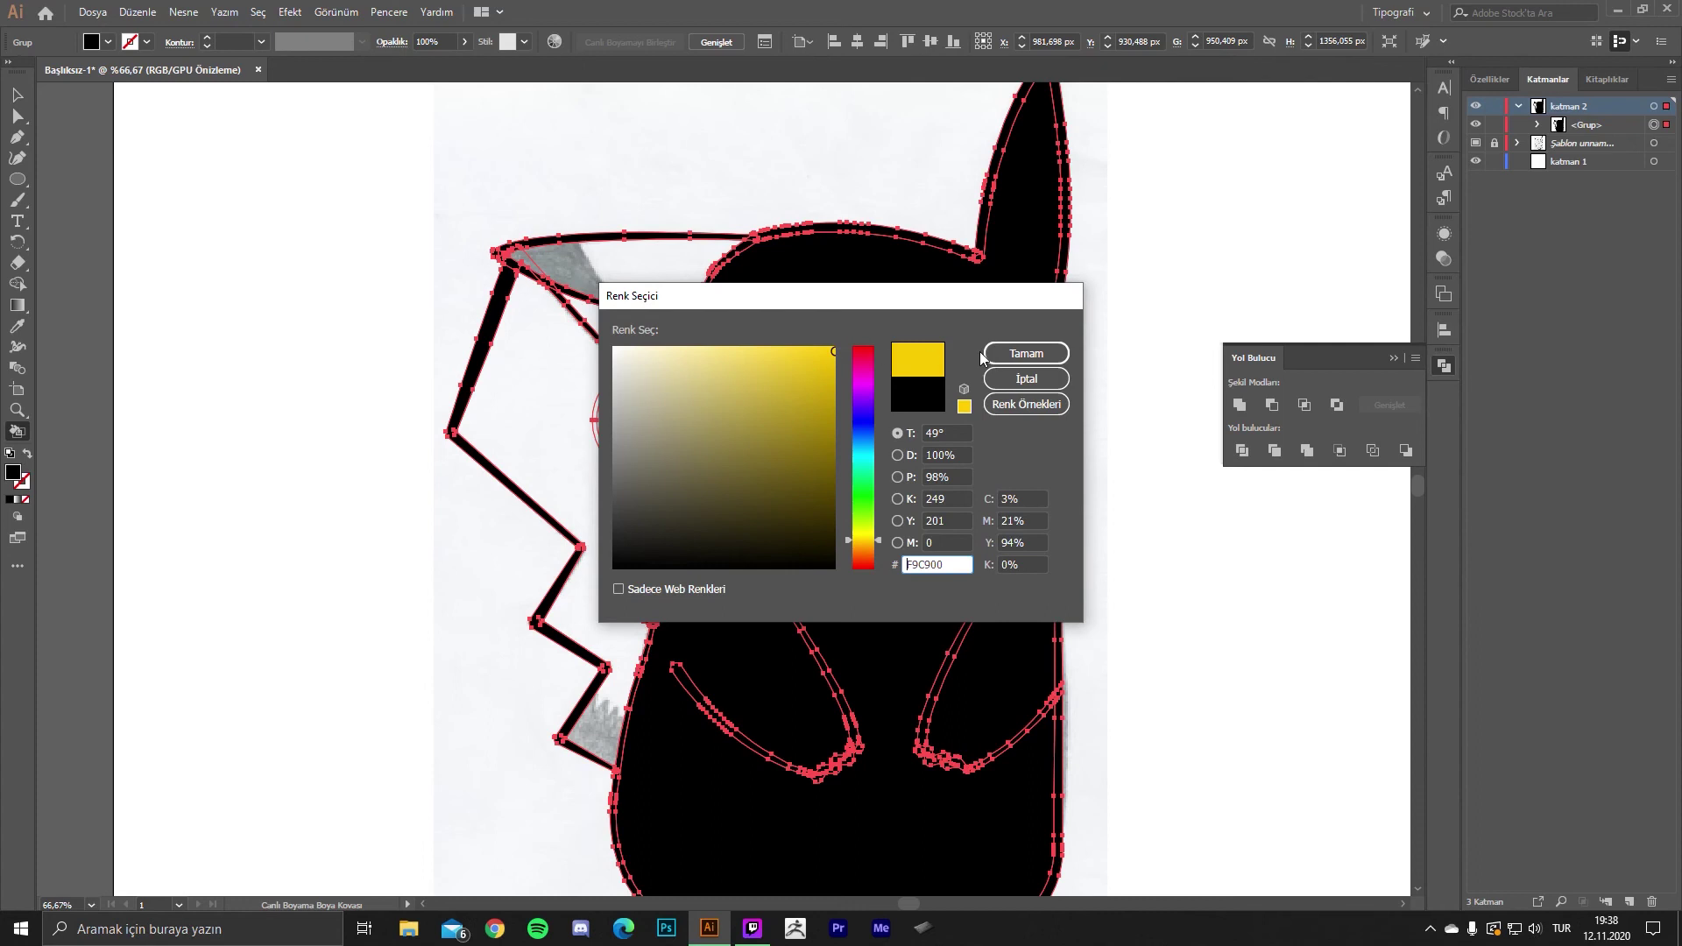
{"action": "left_click", "coordinate": [1025, 353]}
{"action": "left_click", "coordinate": [967, 350]}
{"action": "scroll", "coordinate": [854, 476], "scroll_direction": "up", "scroll_amount": 3, "text": "alt"}
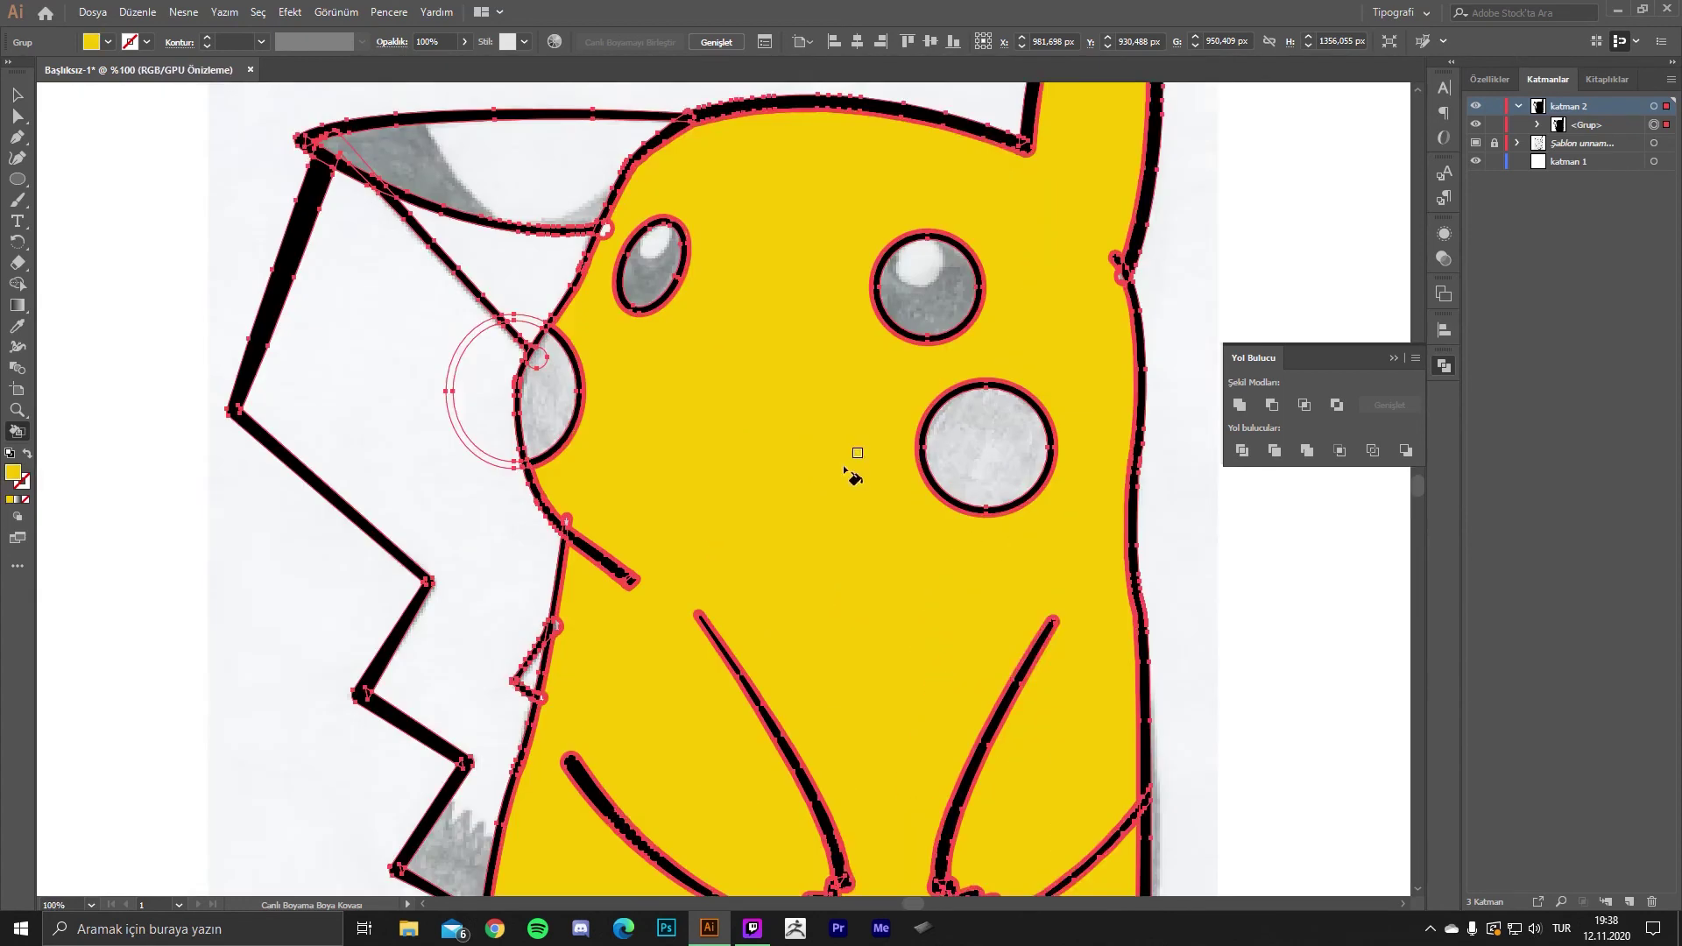
{"action": "scroll", "coordinate": [854, 475], "scroll_direction": "down", "scroll_amount": 2}
- Set the fill to pink FF7190 and paint the right and left cheeks
{"action": "double_click", "coordinate": [11, 476]}
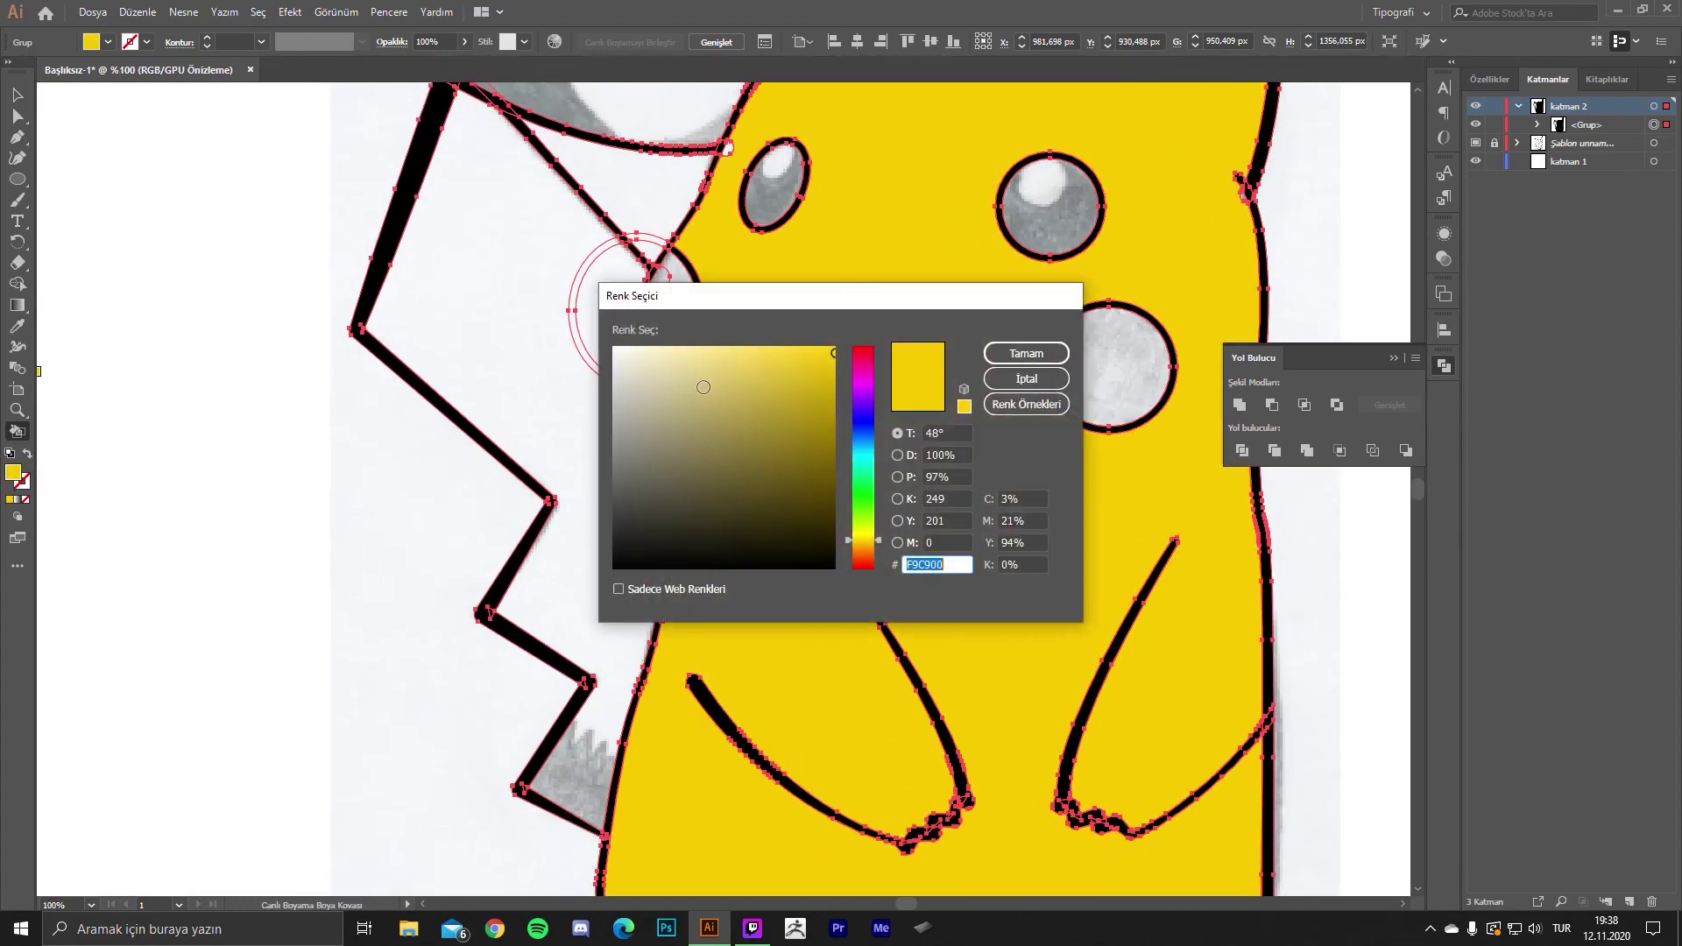
{"action": "mouse_move", "coordinate": [858, 390]}
{"action": "left_mouse_down"}
{"action": "mouse_move", "coordinate": [863, 353]}
{"action": "mouse_move", "coordinate": [757, 353]}
{"action": "left_mouse_up"}
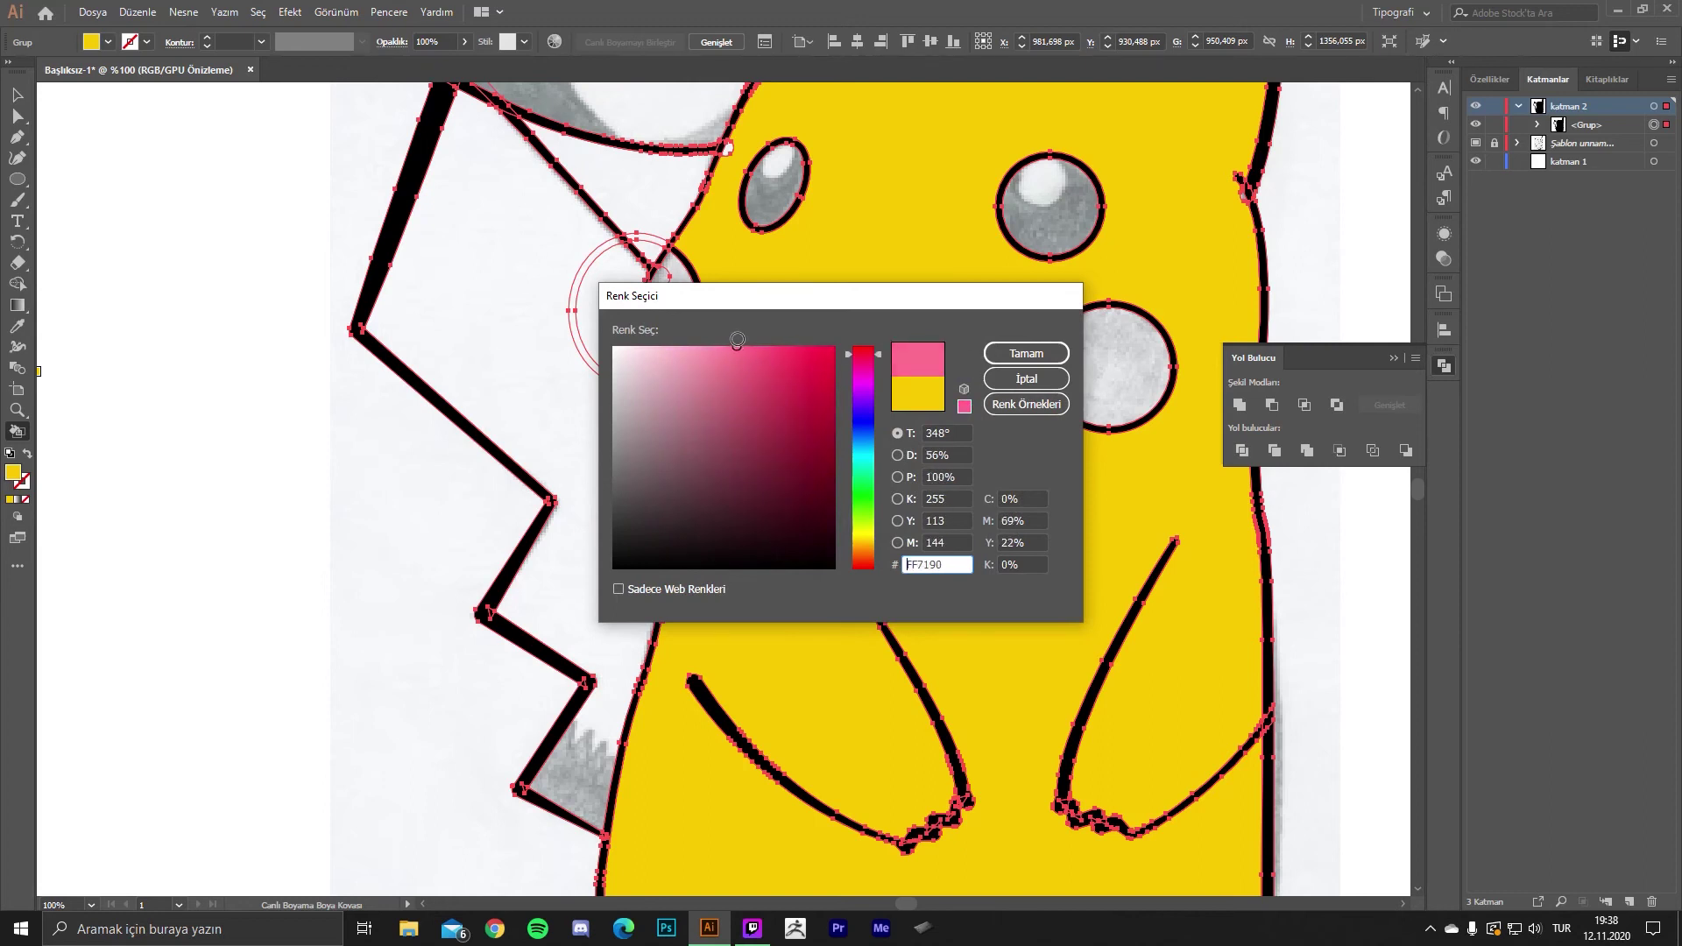
{"action": "left_click", "coordinate": [1026, 353]}
{"action": "left_click", "coordinate": [1109, 366]}
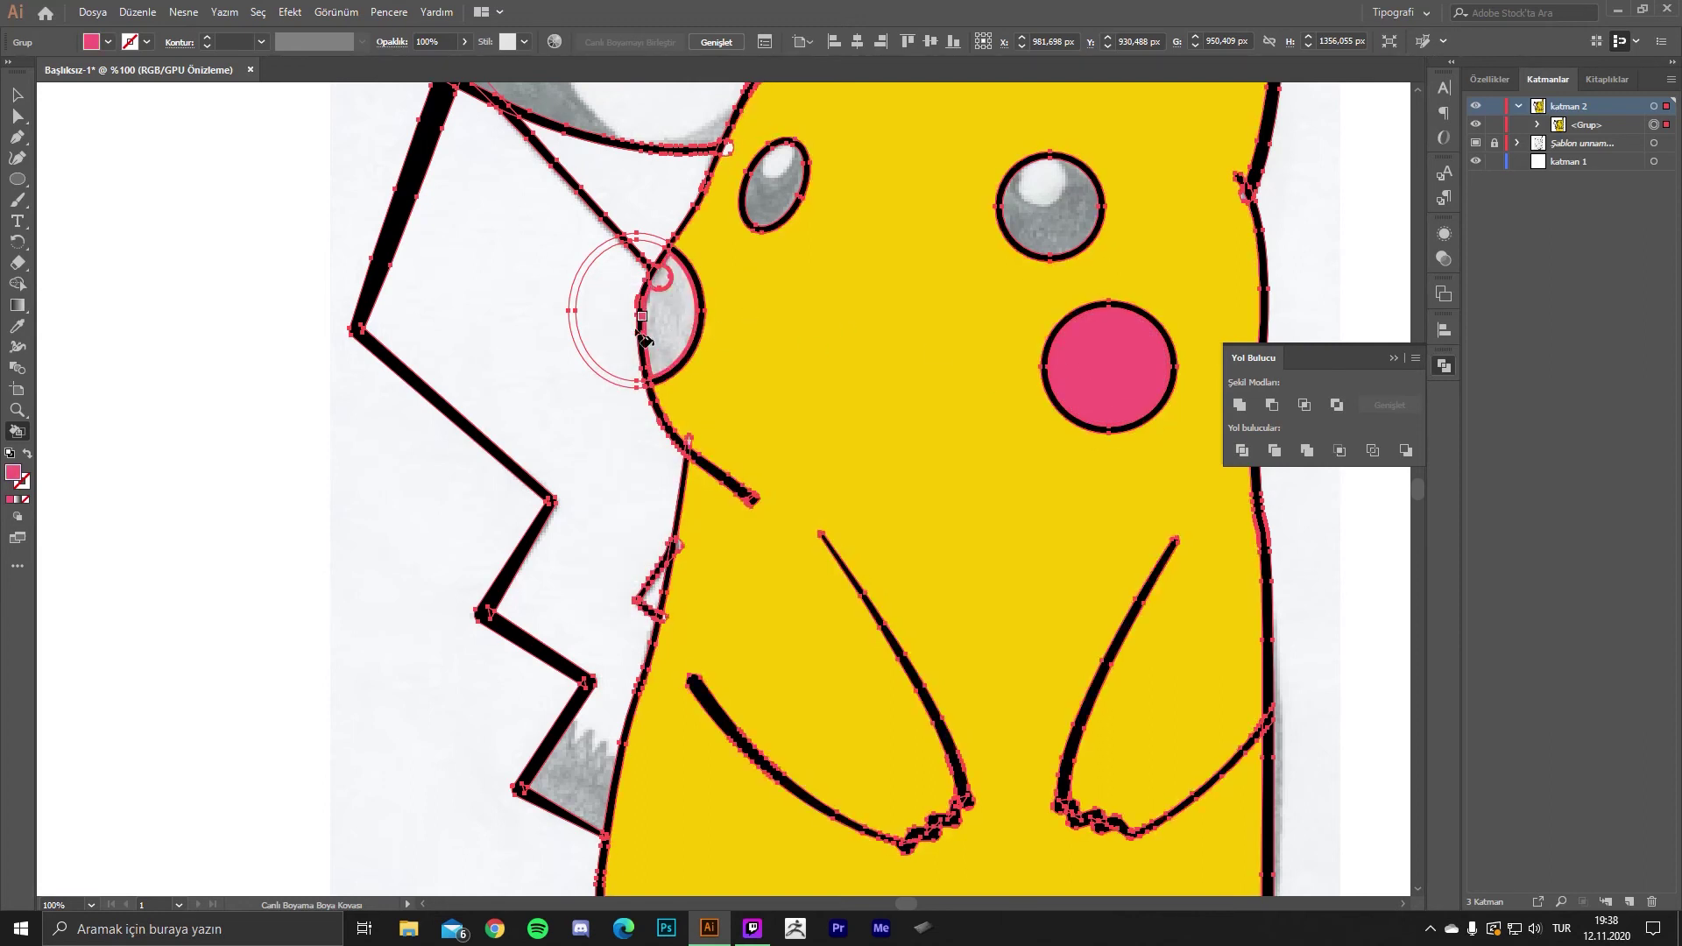
{"action": "left_click", "coordinate": [674, 326]}
{"action": "scroll", "coordinate": [617, 444], "scroll_direction": "down", "scroll_amount": 1}
{"action": "scroll", "coordinate": [618, 444], "scroll_direction": "down", "scroll_amount": 1}
{"action": "scroll", "coordinate": [618, 444], "scroll_direction": "down", "scroll_amount": 1}
{"action": "scroll", "coordinate": [618, 445], "scroll_direction": "down", "scroll_amount": 1}
{"action": "scroll", "coordinate": [789, 479], "scroll_direction": "up", "scroll_amount": 1}
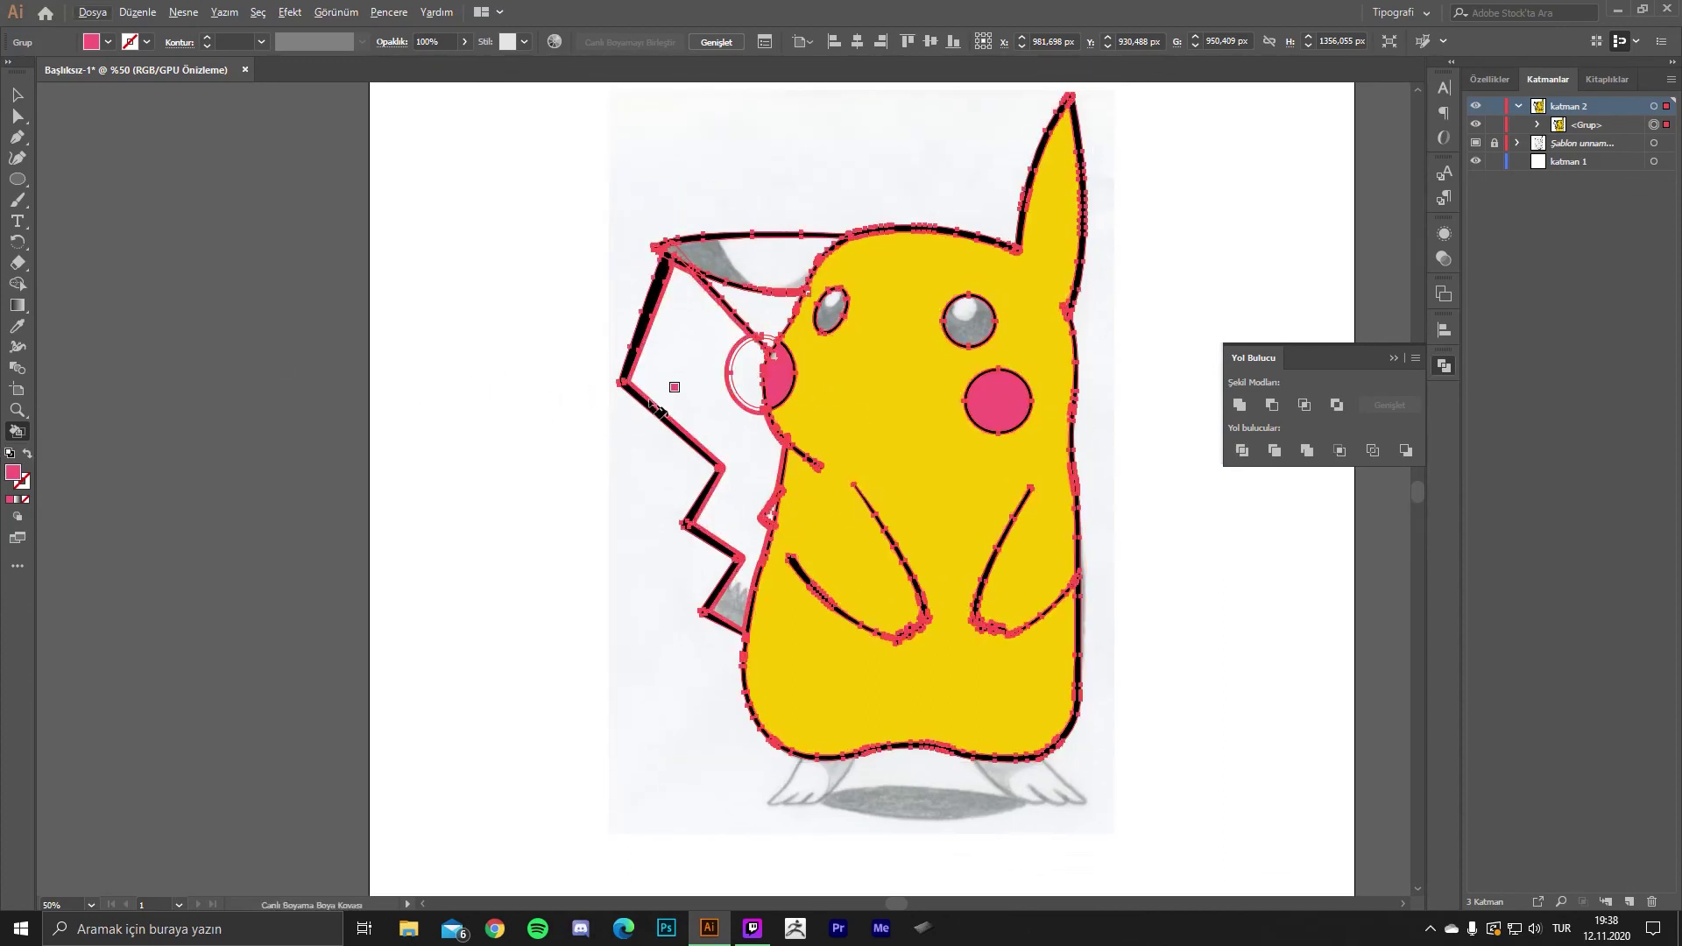
- Fill the tail and the white circle beside the cheek with the body yellow
{"action": "left_click", "coordinate": [910, 396], "text": "alt"}
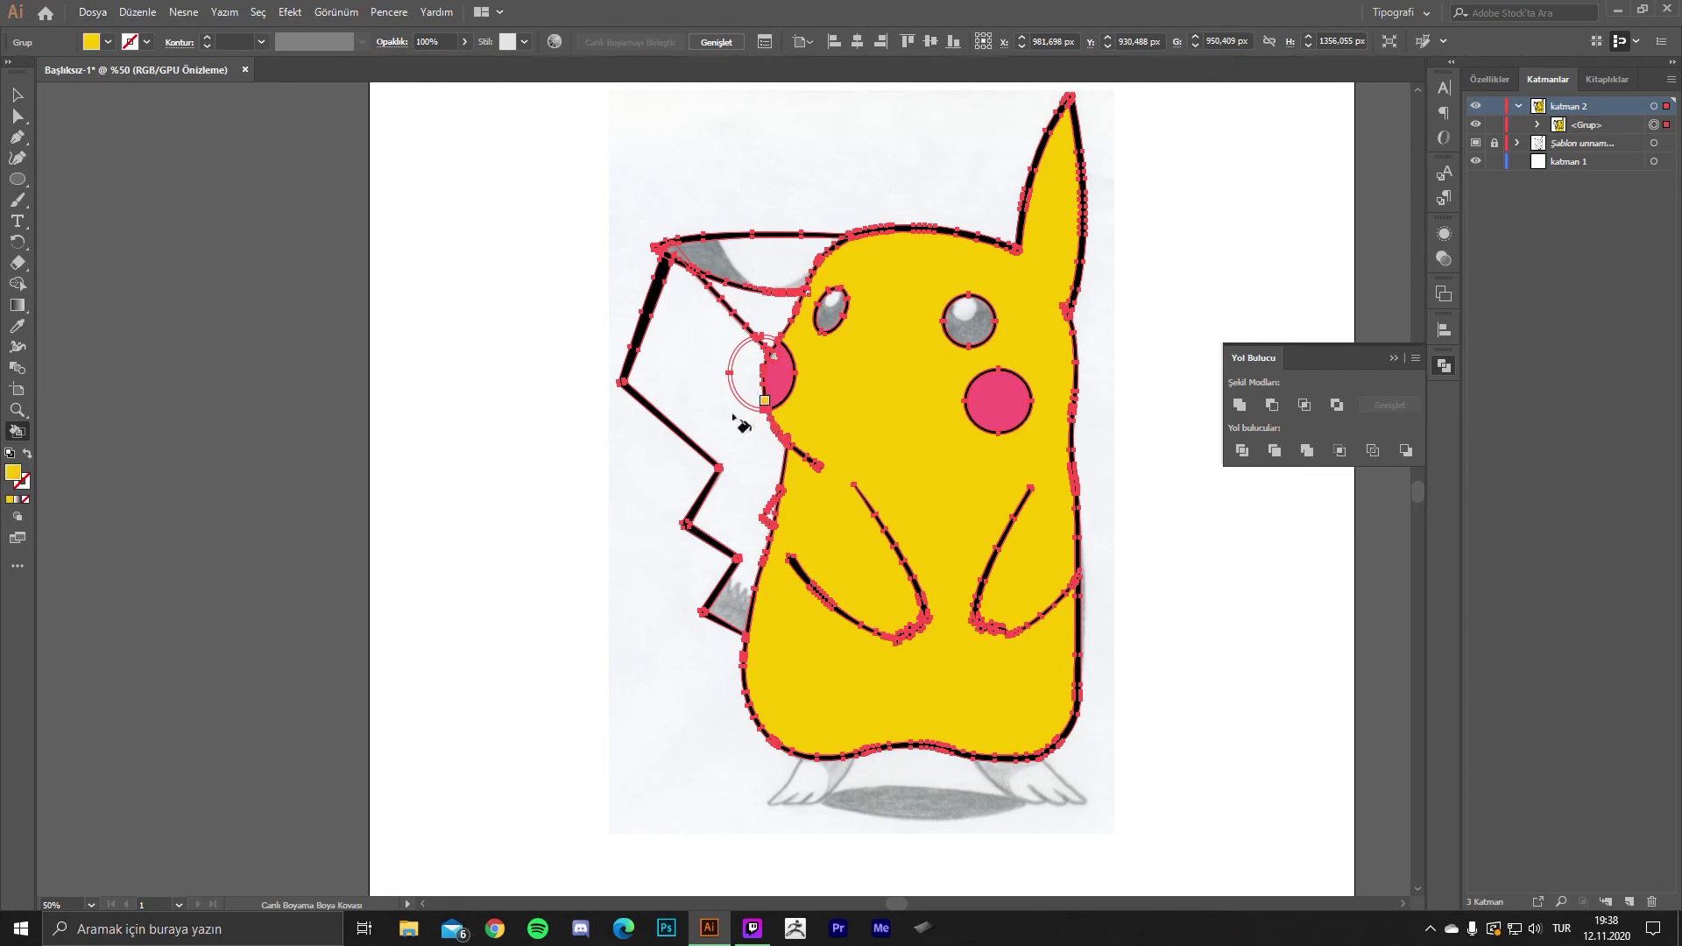
{"action": "left_click", "coordinate": [674, 373]}
{"action": "scroll", "coordinate": [692, 364], "scroll_direction": "up", "scroll_amount": 2}
{"action": "scroll", "coordinate": [726, 360], "scroll_direction": "up", "scroll_amount": 1}
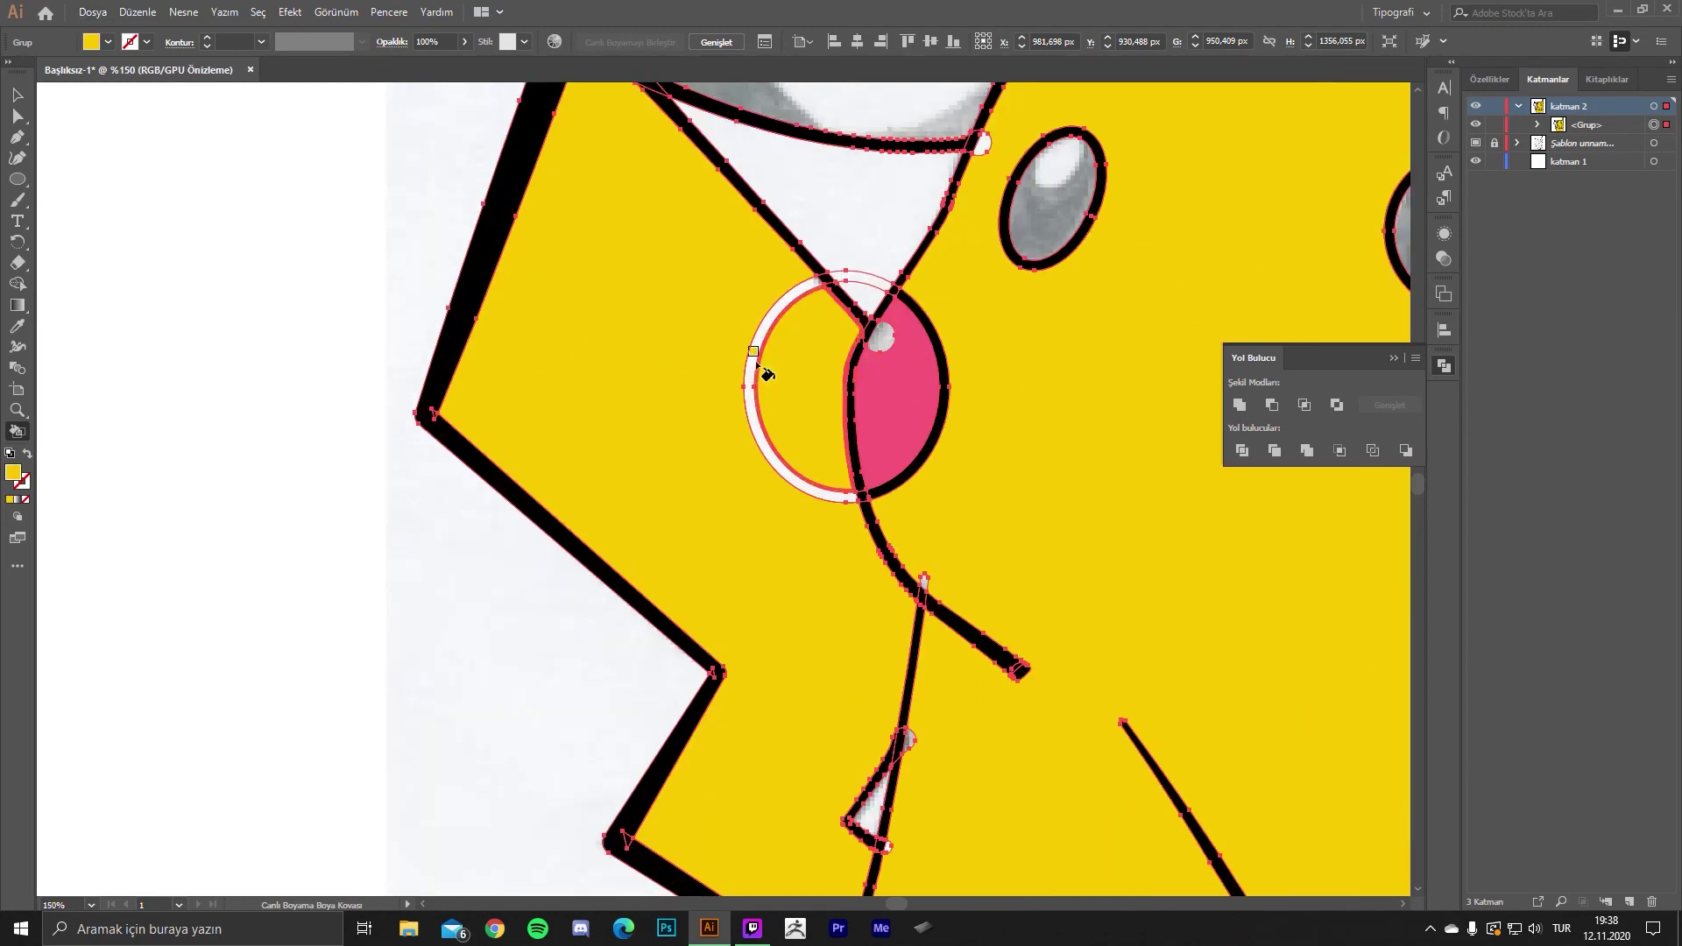
{"action": "left_click", "coordinate": [762, 368]}
{"action": "key", "text": "v"}
{"action": "left_click", "coordinate": [288, 423]}
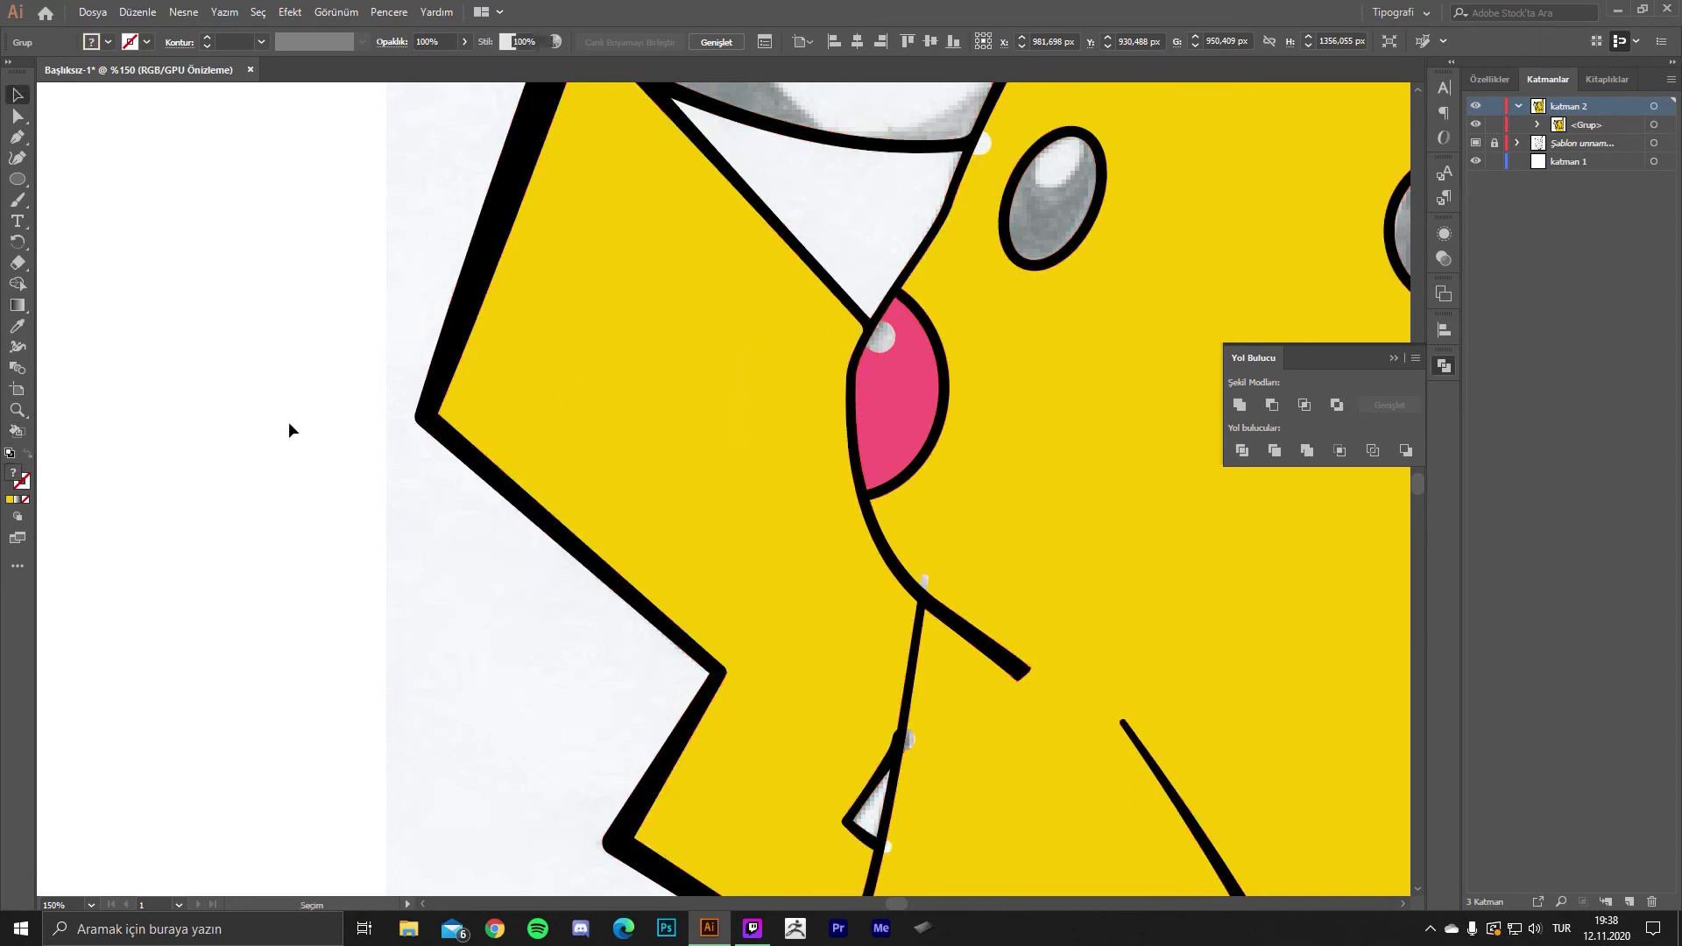
{"action": "scroll", "coordinate": [885, 391], "scroll_direction": "up", "scroll_amount": 1}
{"action": "left_click", "coordinate": [854, 385]}
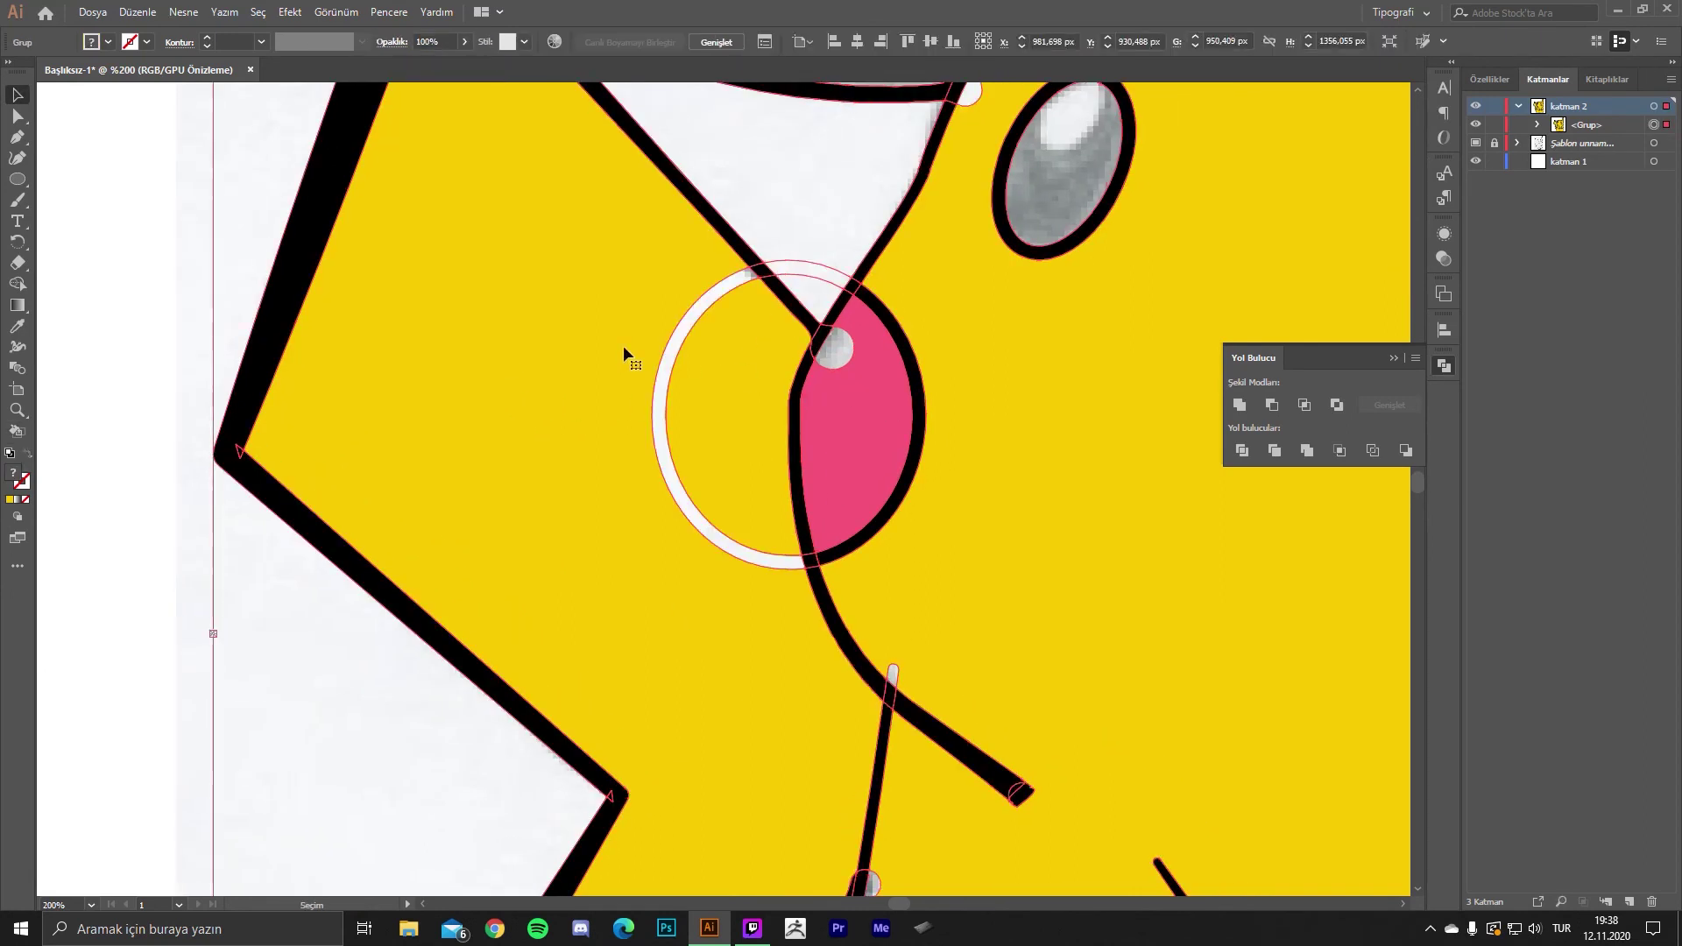
- Fill the white ring around the cheek and two small outline gaps yellow
{"action": "left_click", "coordinate": [17, 431]}
{"action": "left_click", "coordinate": [668, 362]}
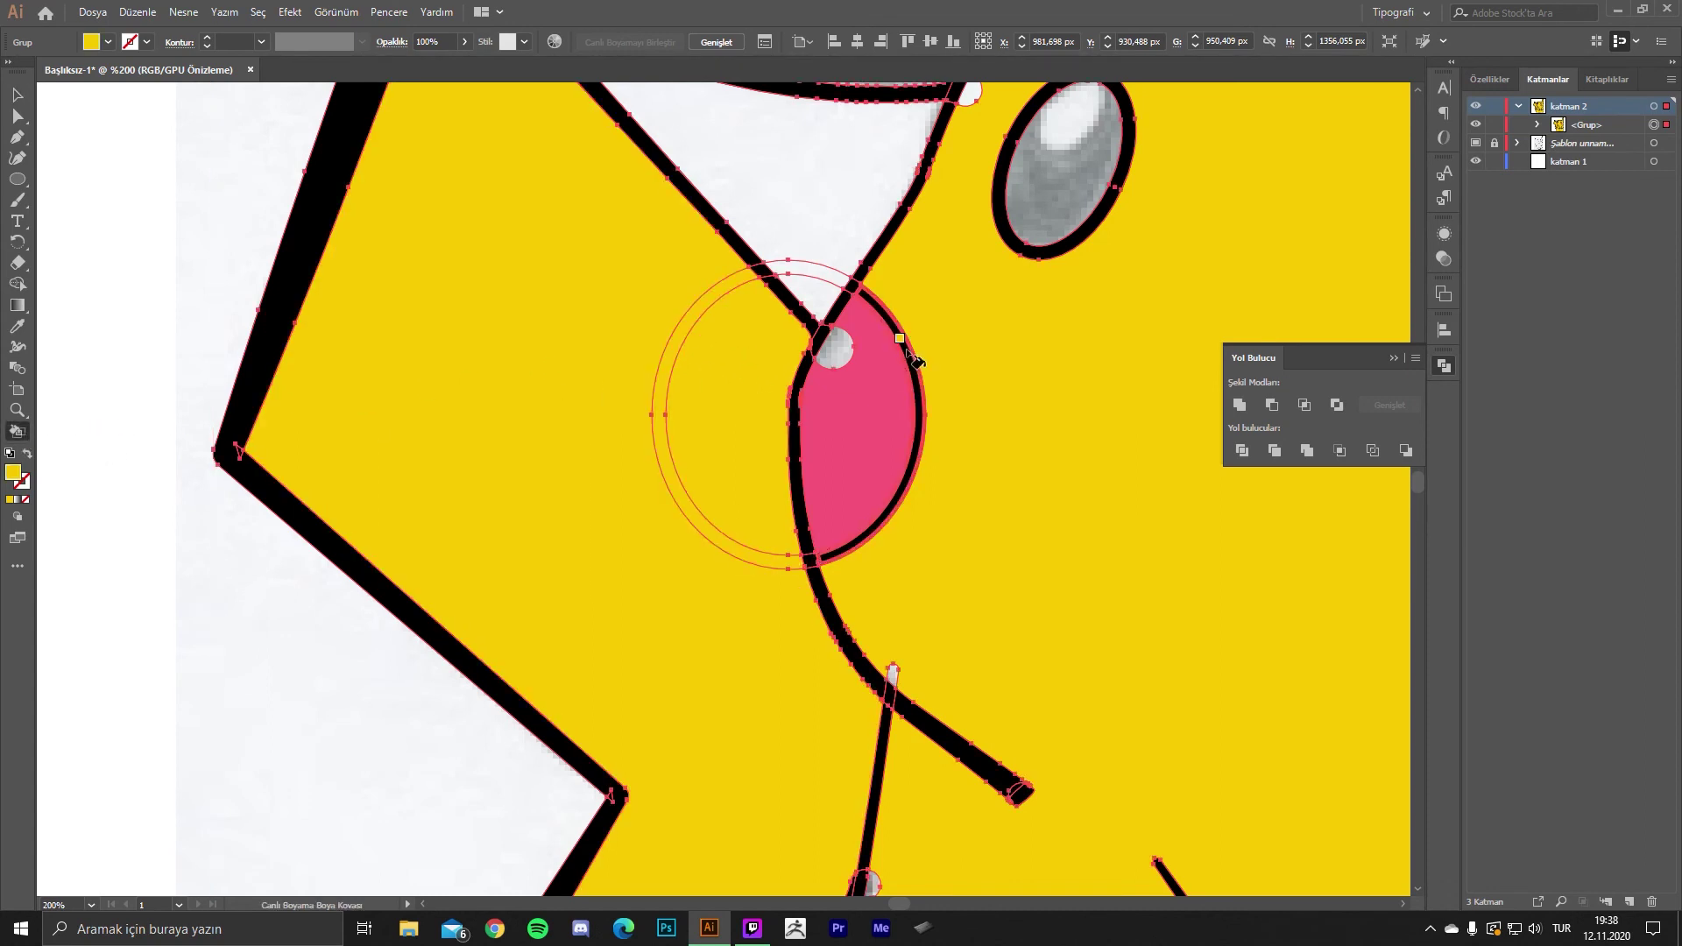
{"action": "left_click", "coordinate": [874, 366], "text": "alt"}
{"action": "scroll", "coordinate": [833, 350], "scroll_direction": "down", "scroll_amount": 5, "text": "alt"}
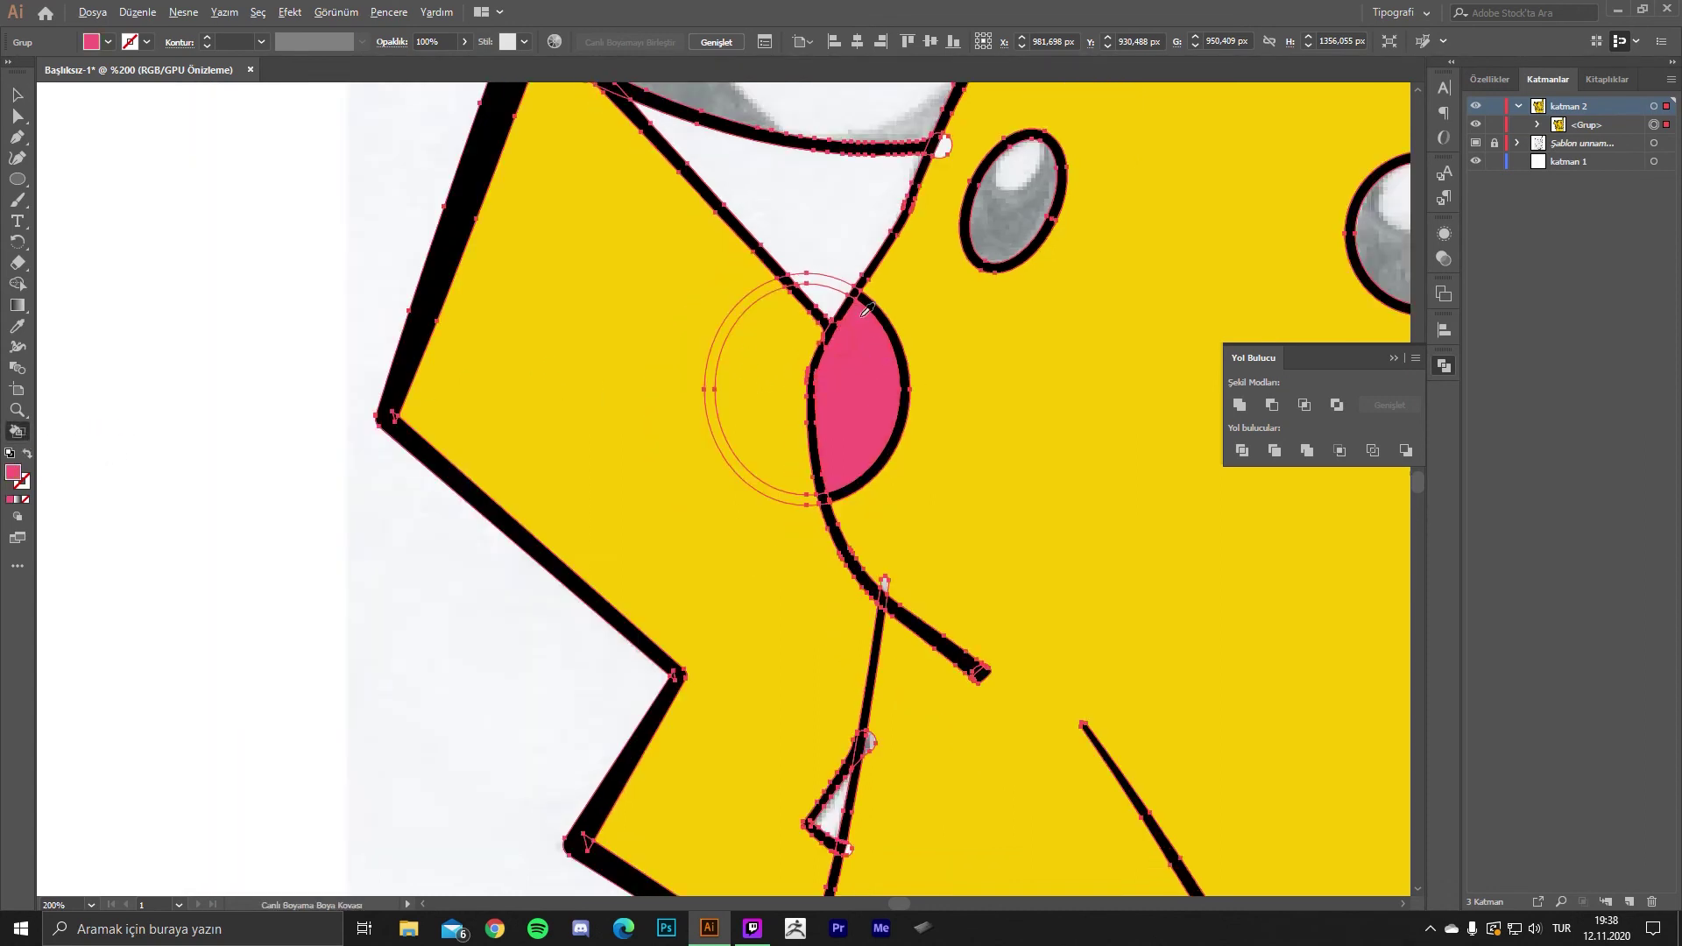
{"action": "scroll", "coordinate": [982, 420], "scroll_direction": "up", "scroll_amount": 4, "text": "alt"}
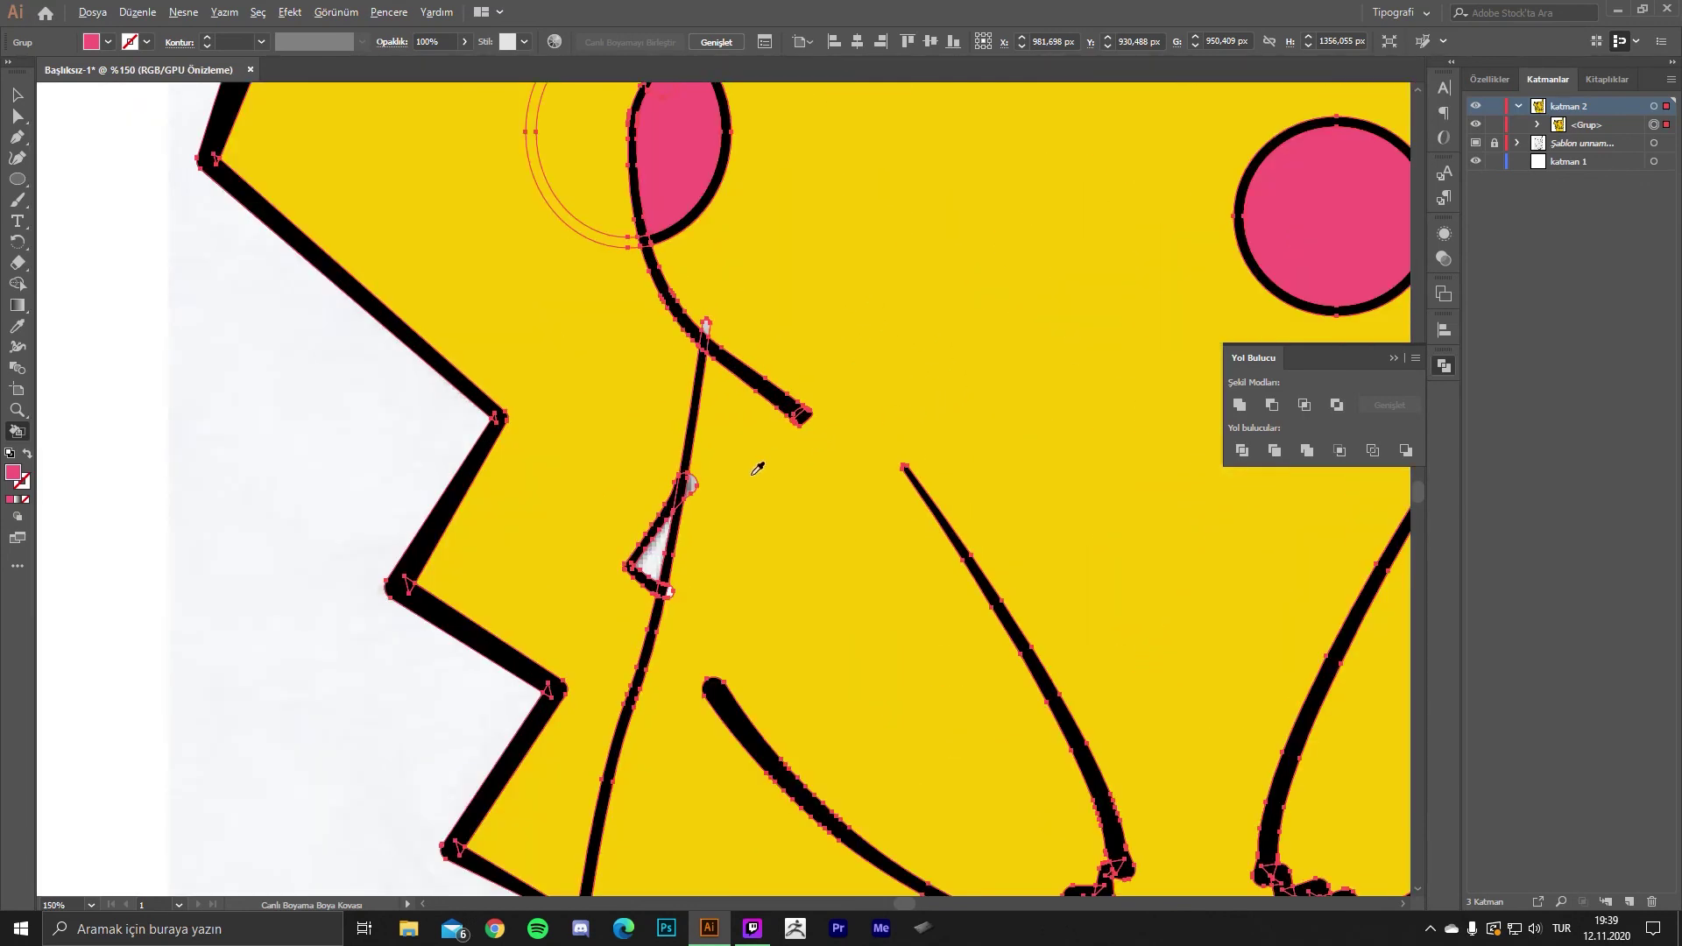
{"action": "scroll", "coordinate": [753, 470], "scroll_direction": "up", "scroll_amount": 1, "text": "alt"}
{"action": "left_click", "coordinate": [712, 490], "text": "alt"}
{"action": "left_click", "coordinate": [672, 490]}
{"action": "left_click", "coordinate": [642, 632]}
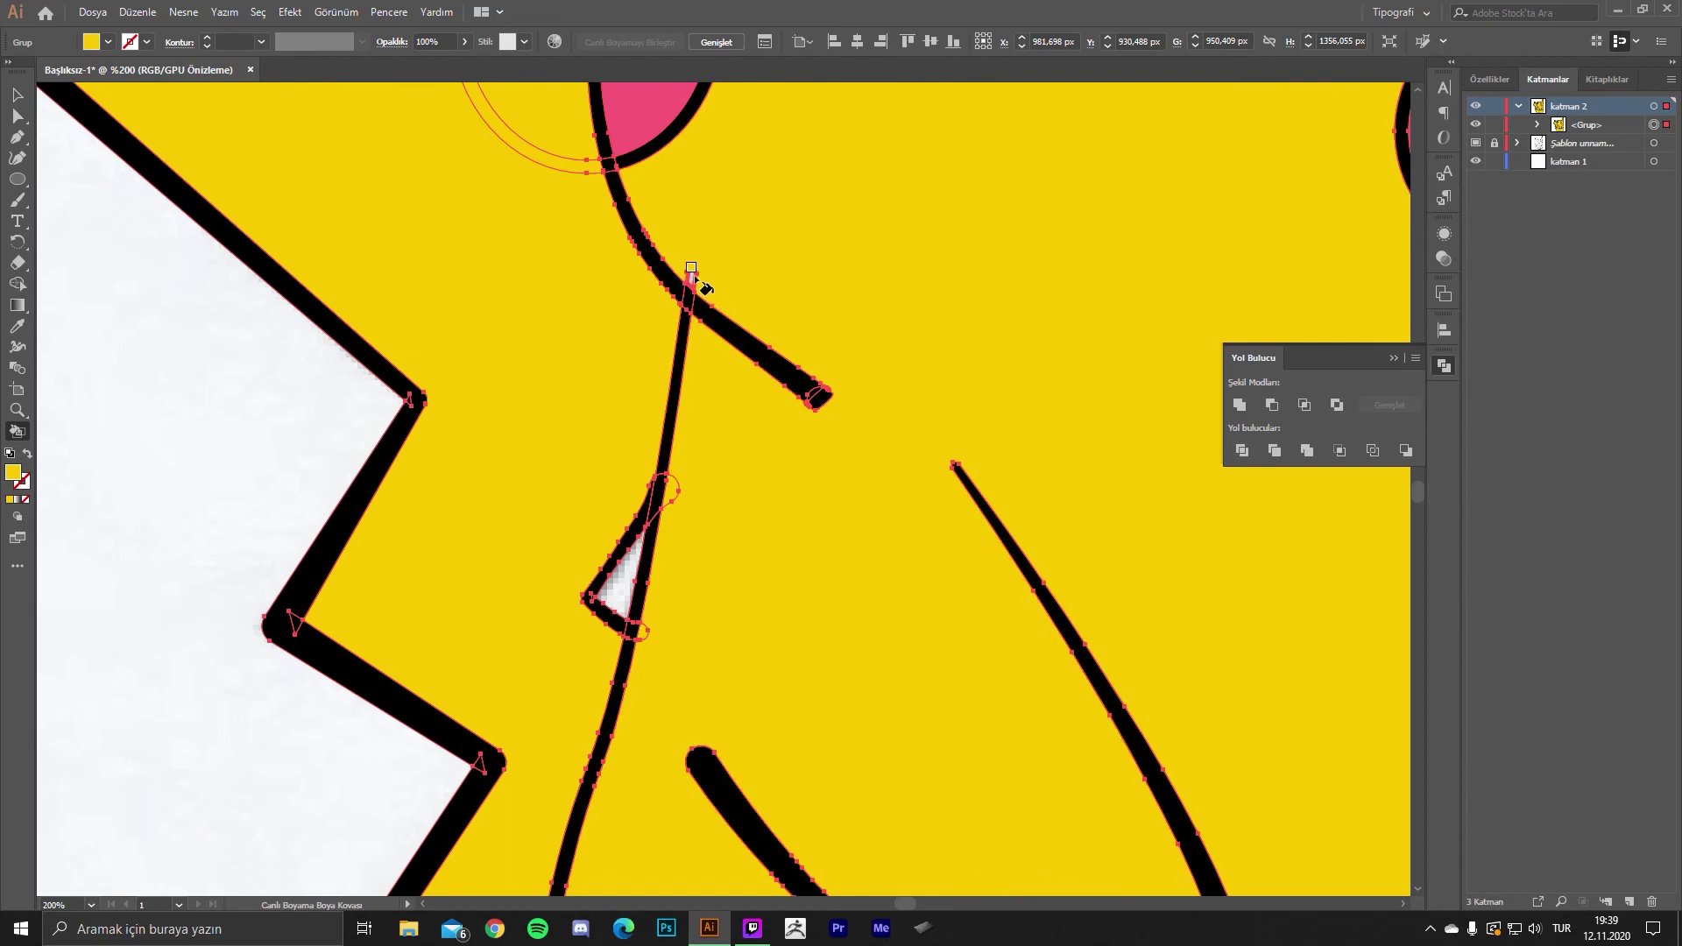
- Deselect the Pikachu and bring the whole artboard into view
{"action": "scroll", "coordinate": [871, 372], "scroll_direction": "down", "scroll_amount": 4, "text": "alt"}
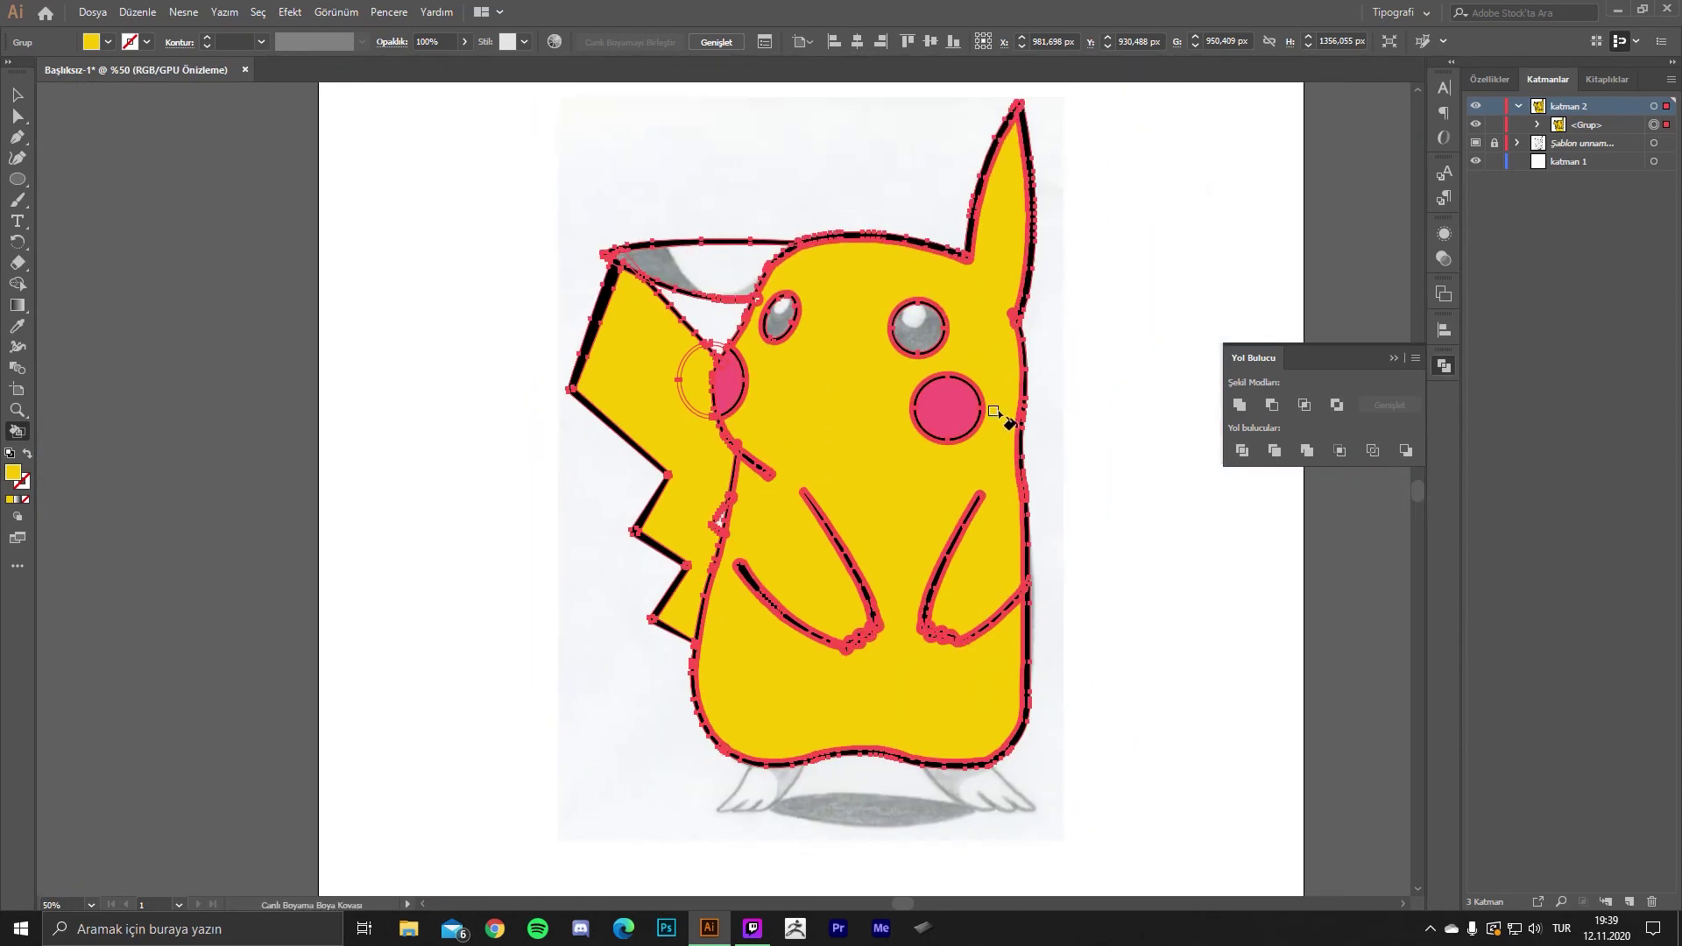
{"action": "scroll", "coordinate": [999, 403], "scroll_direction": "up", "scroll_amount": 3, "text": "alt"}
{"action": "scroll", "coordinate": [1016, 359], "scroll_direction": "up", "scroll_amount": 1, "text": "alt"}
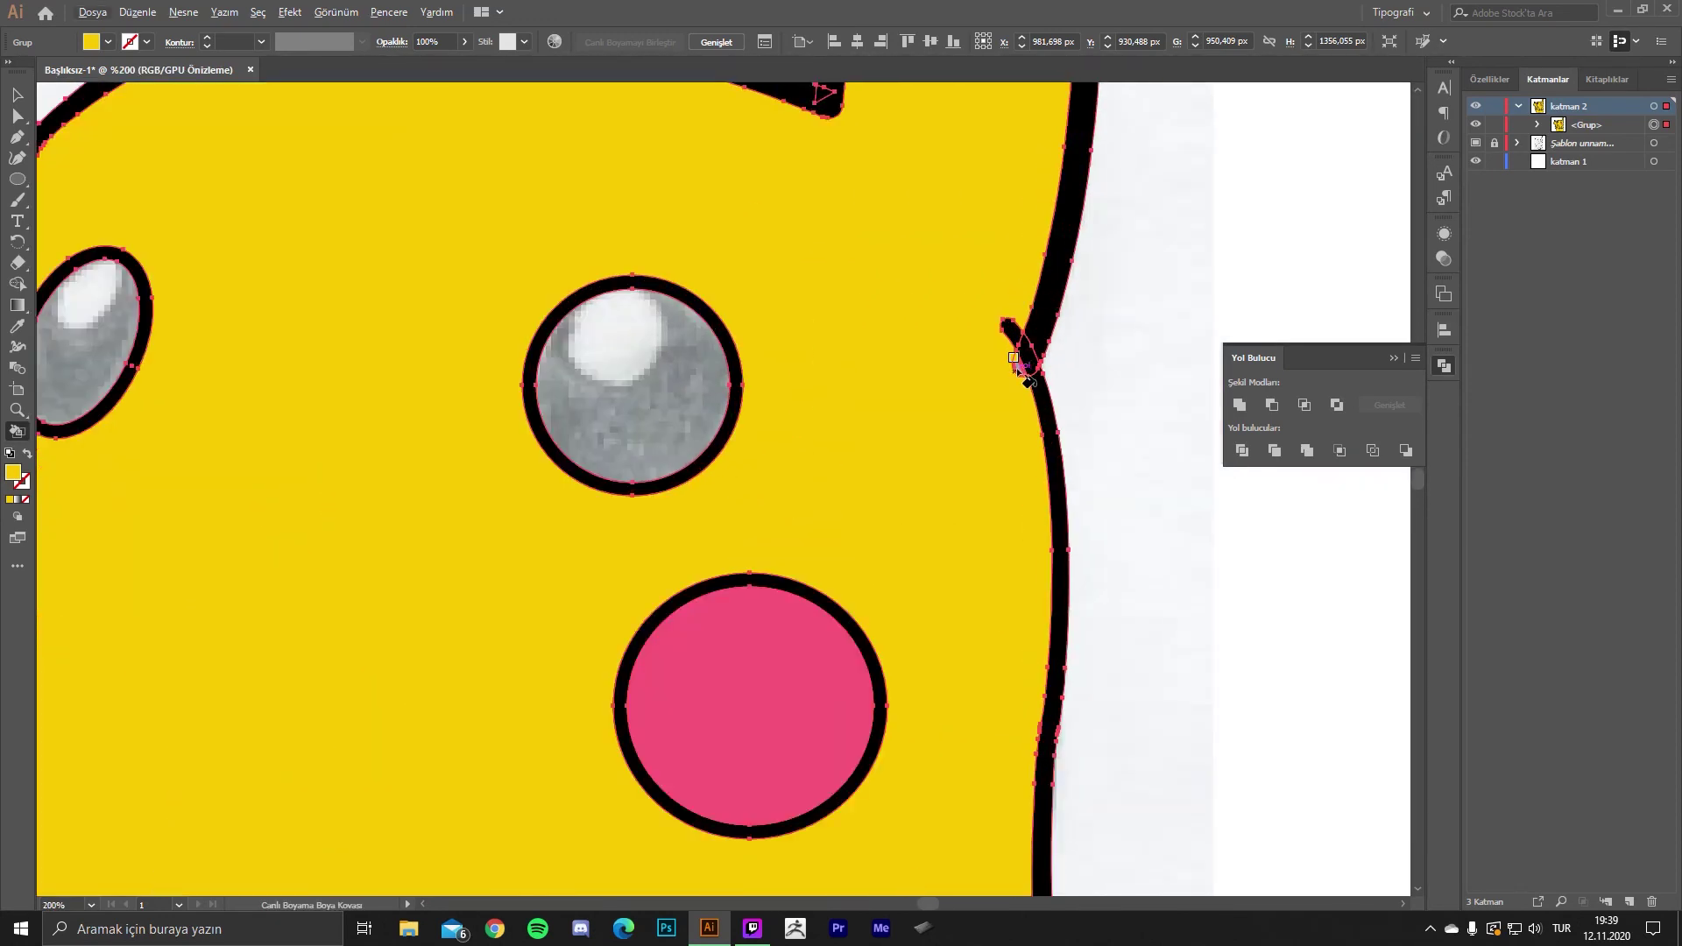
{"action": "scroll", "coordinate": [1069, 481], "scroll_direction": "down", "scroll_amount": 4, "text": "alt"}
{"action": "key", "text": "v"}
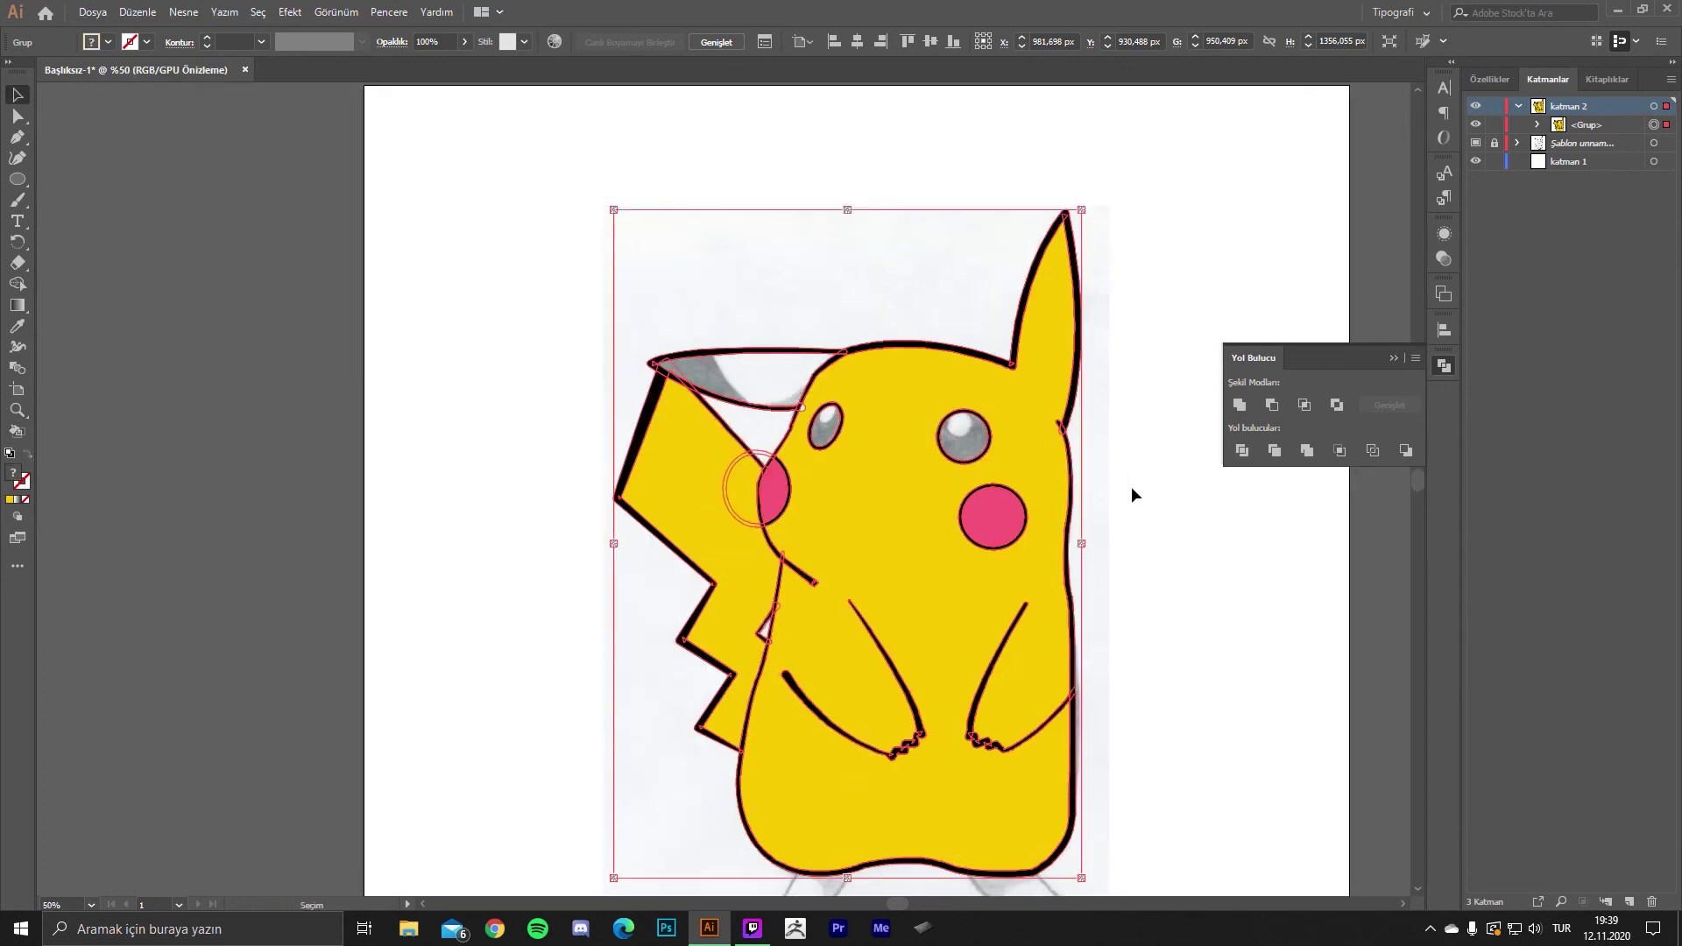
{"action": "left_click", "coordinate": [1132, 486]}
{"action": "scroll", "coordinate": [1146, 487], "scroll_direction": "down", "scroll_amount": 2, "text": "alt"}
{"action": "left_click_drag", "start_coordinate": [1160, 488], "coordinate": [1043, 438]}
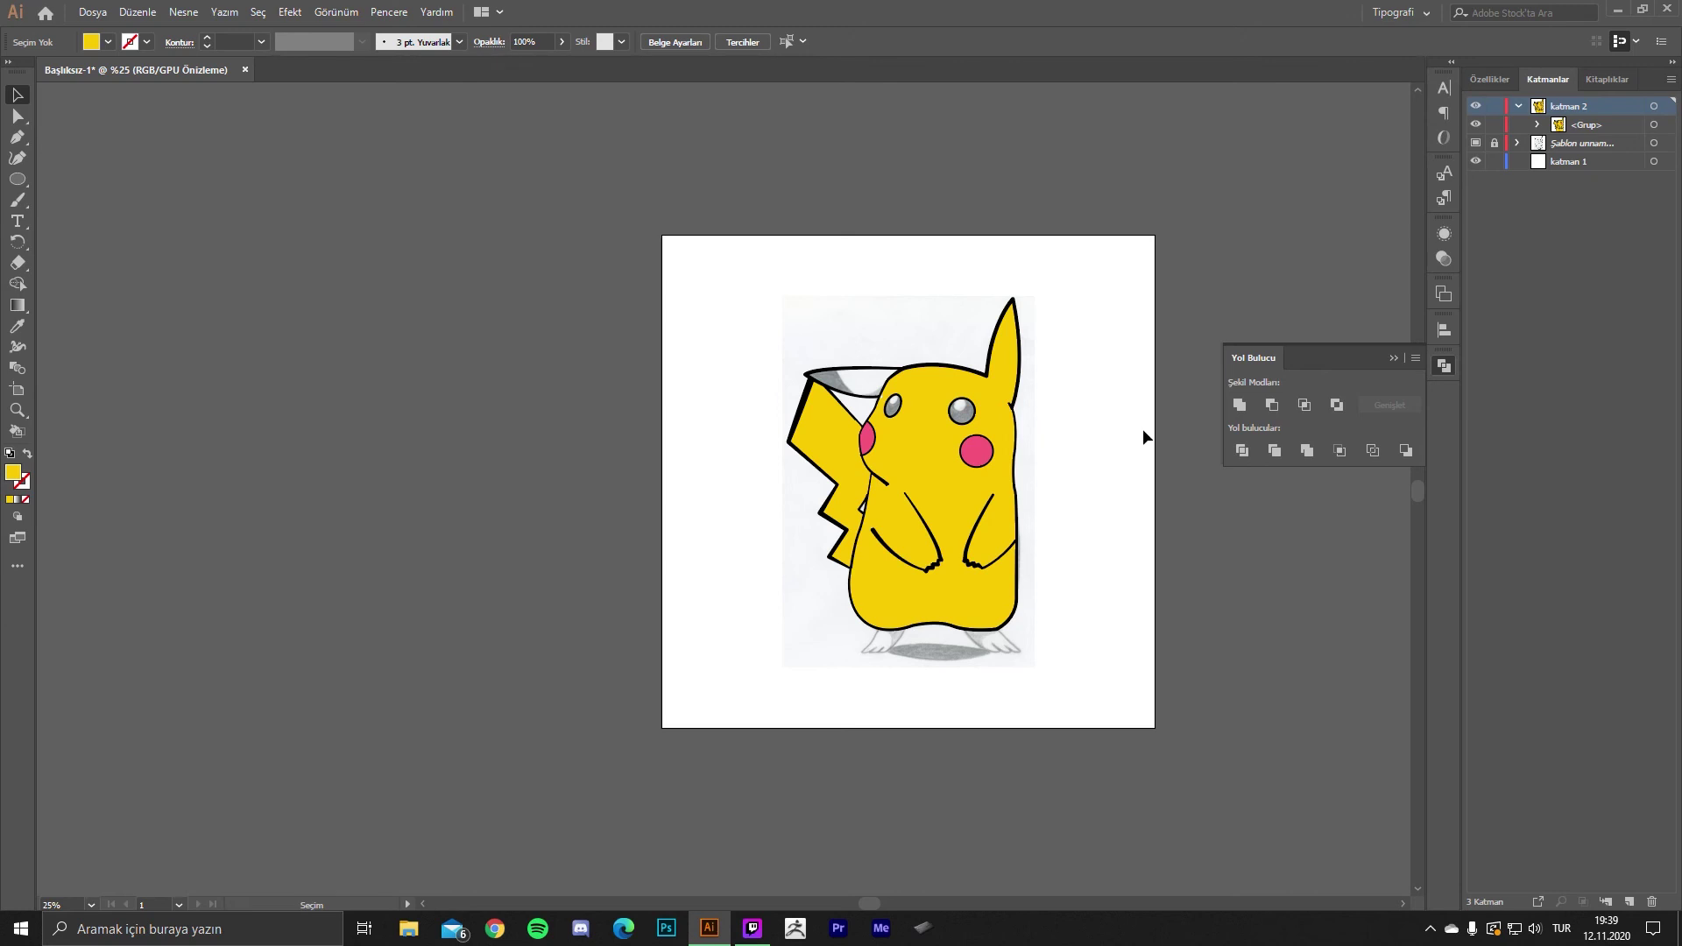
- Hide katman 2 and the sketch template layer, then create new top layer katman 4
{"action": "left_click", "coordinate": [973, 377]}
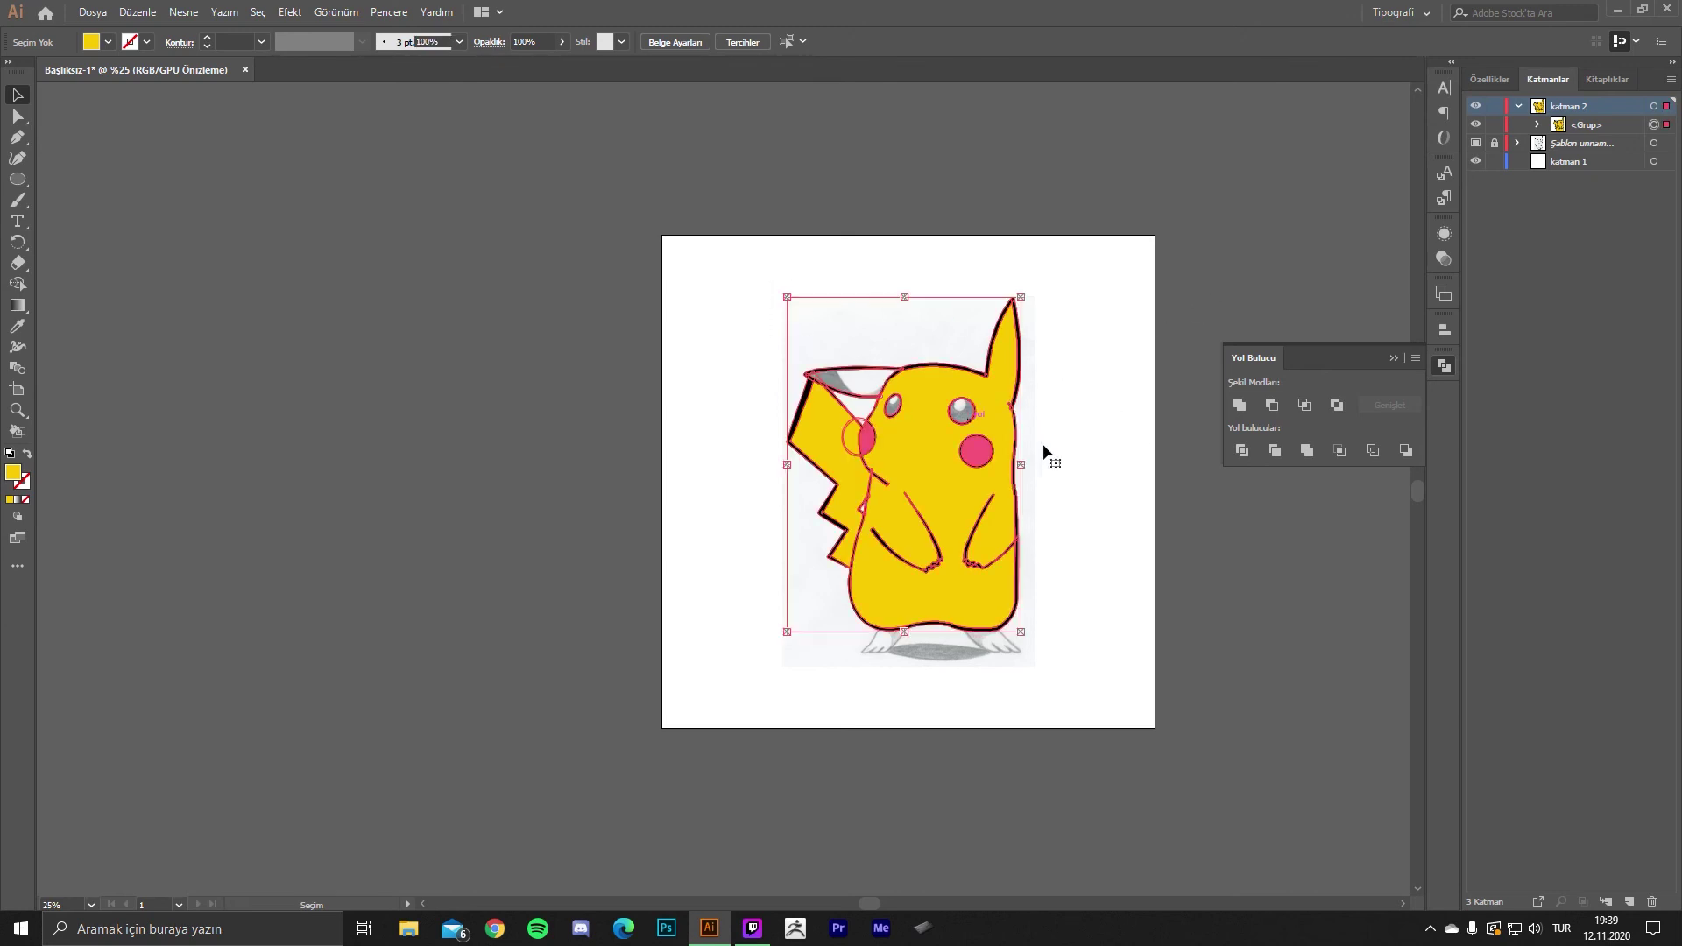
{"action": "left_click", "coordinate": [1475, 106]}
{"action": "left_click", "coordinate": [1476, 144]}
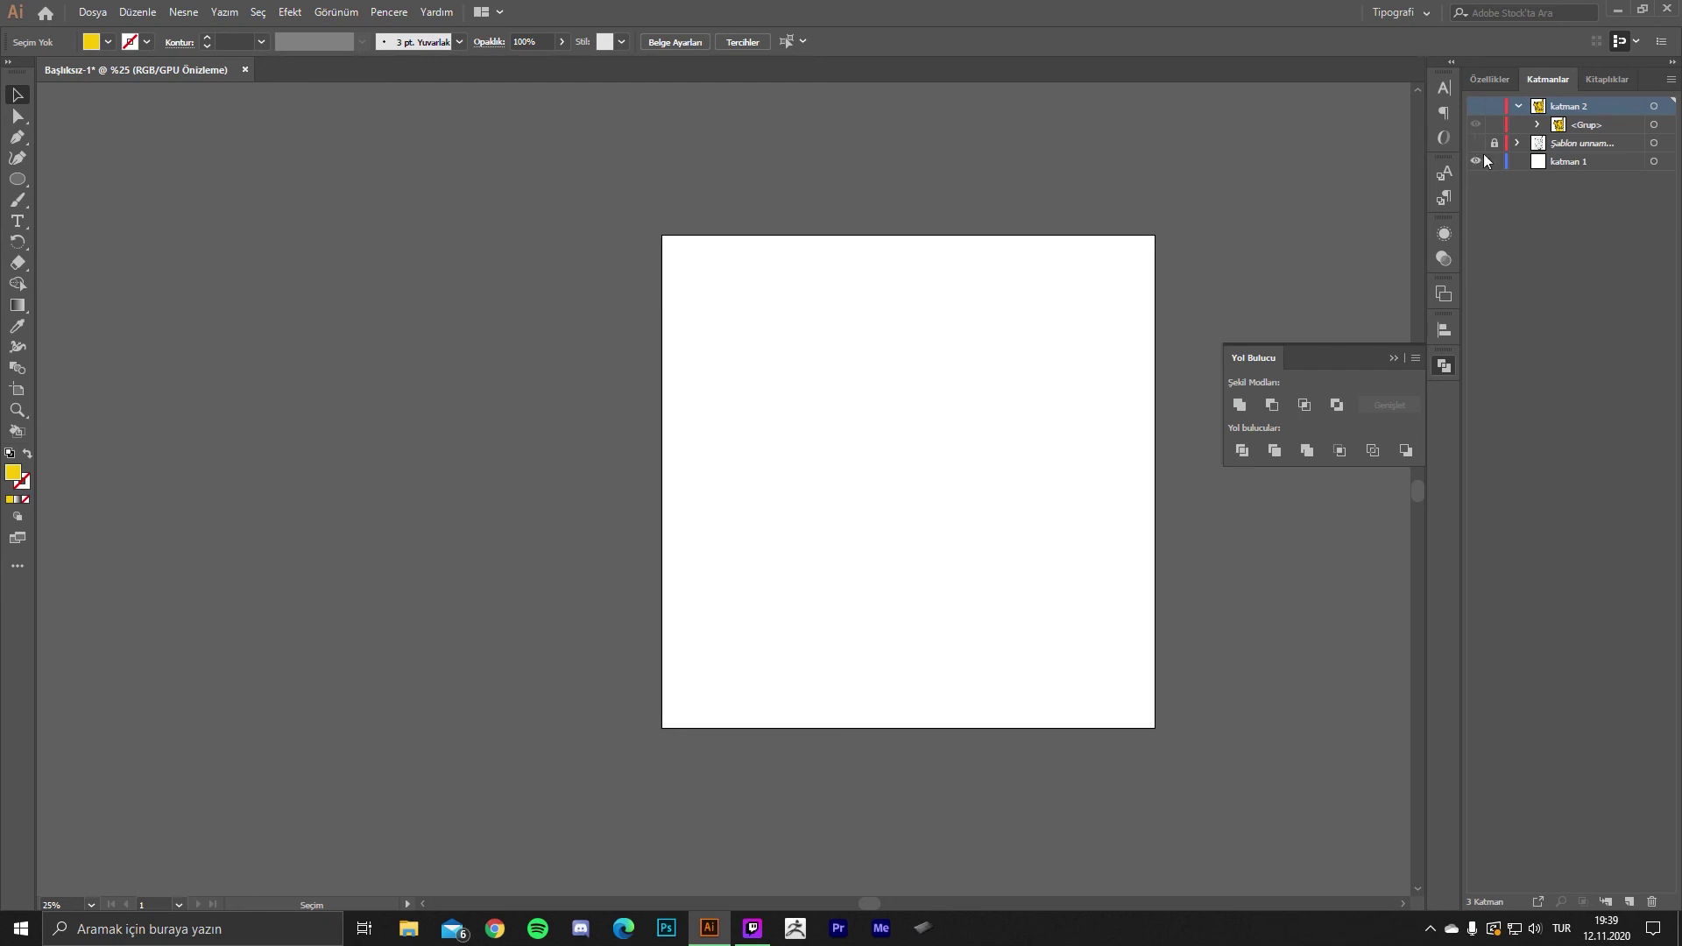
{"action": "left_click", "coordinate": [1631, 901]}
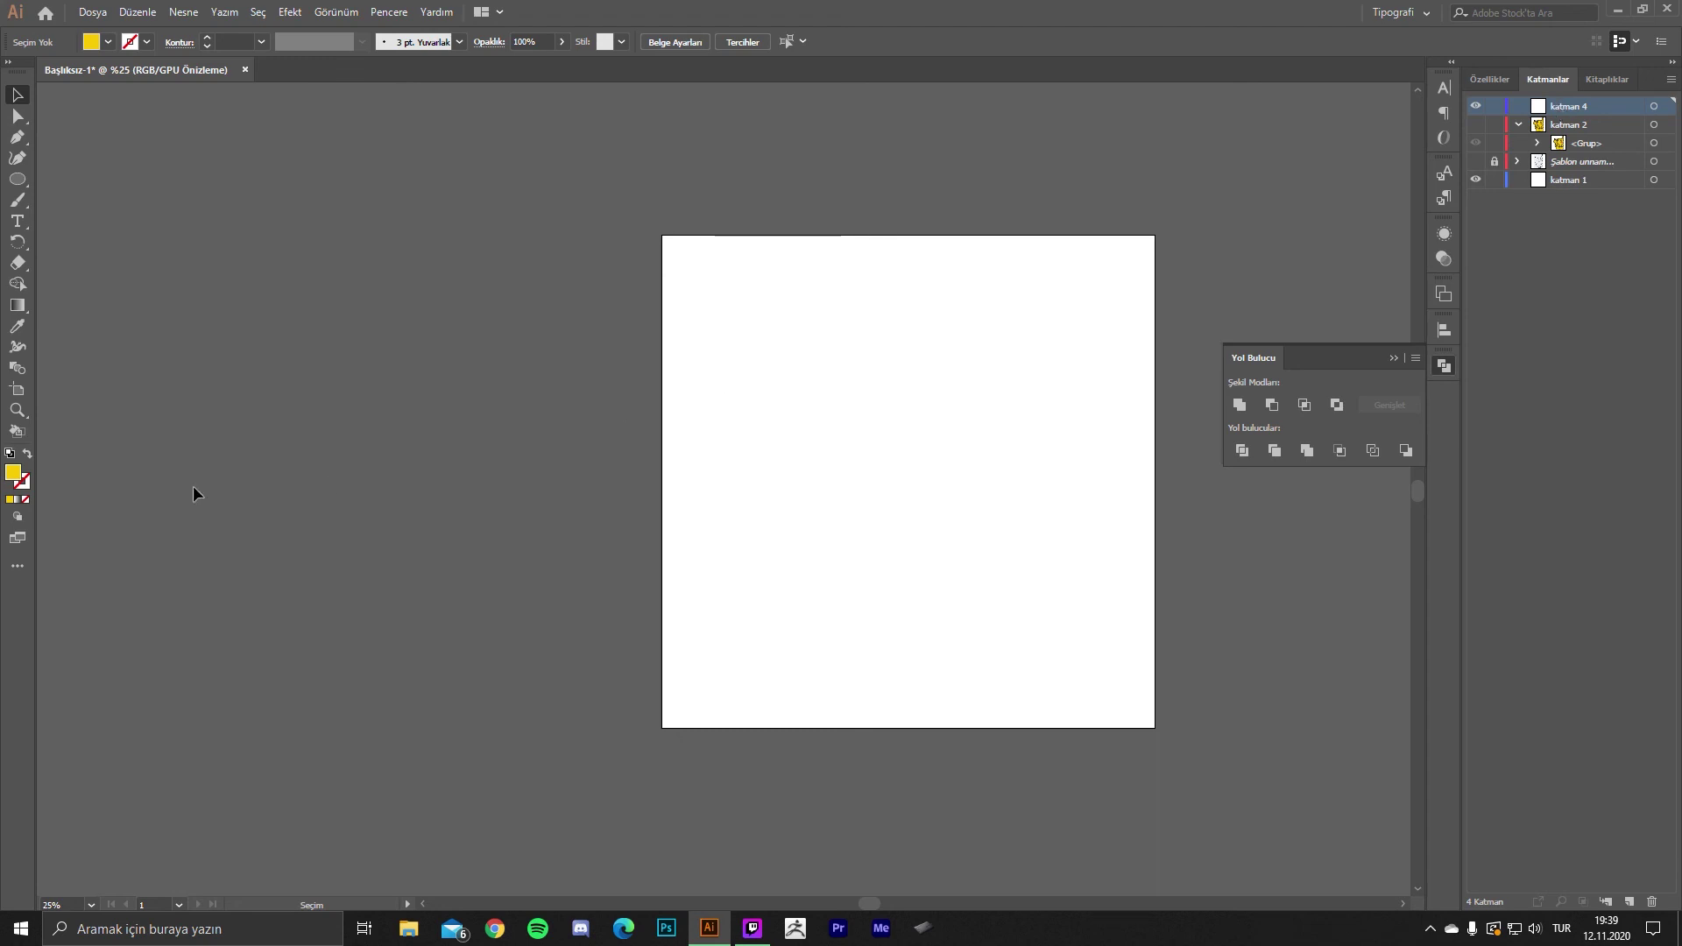
- Swap fill and stroke and set the stroke colour to dark green #2C7203
{"action": "left_click", "coordinate": [26, 457]}
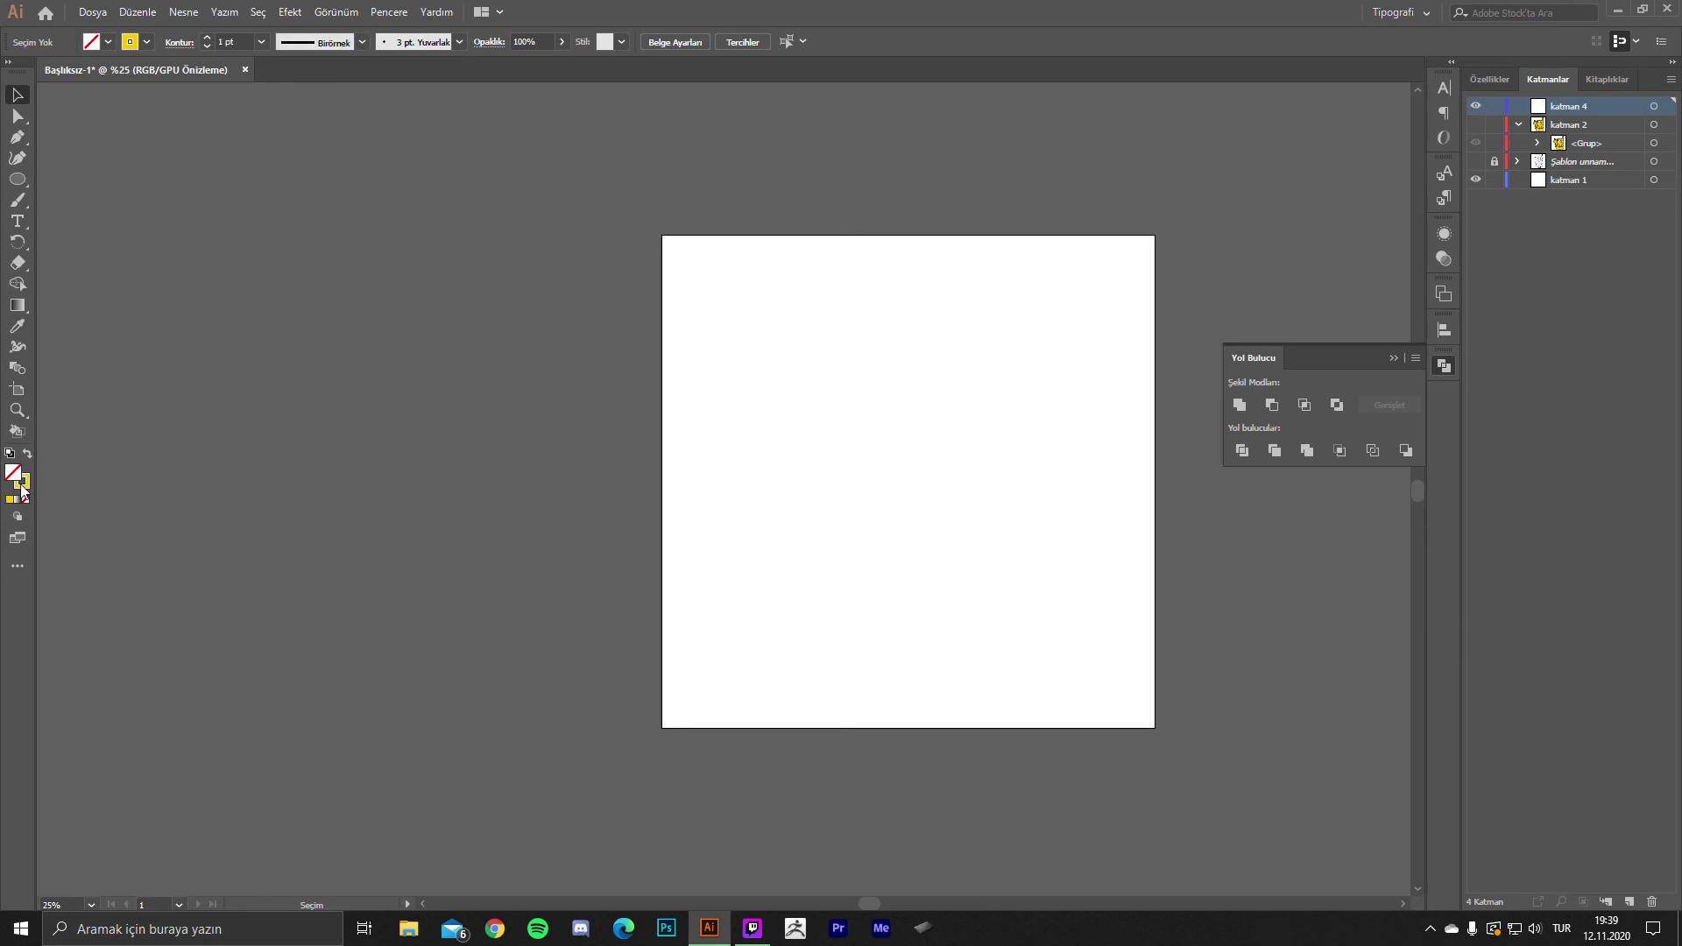
{"action": "left_click", "coordinate": [23, 491]}
{"action": "double_click", "coordinate": [23, 490]}
{"action": "left_click_drag", "start_coordinate": [860, 427], "coordinate": [859, 513]}
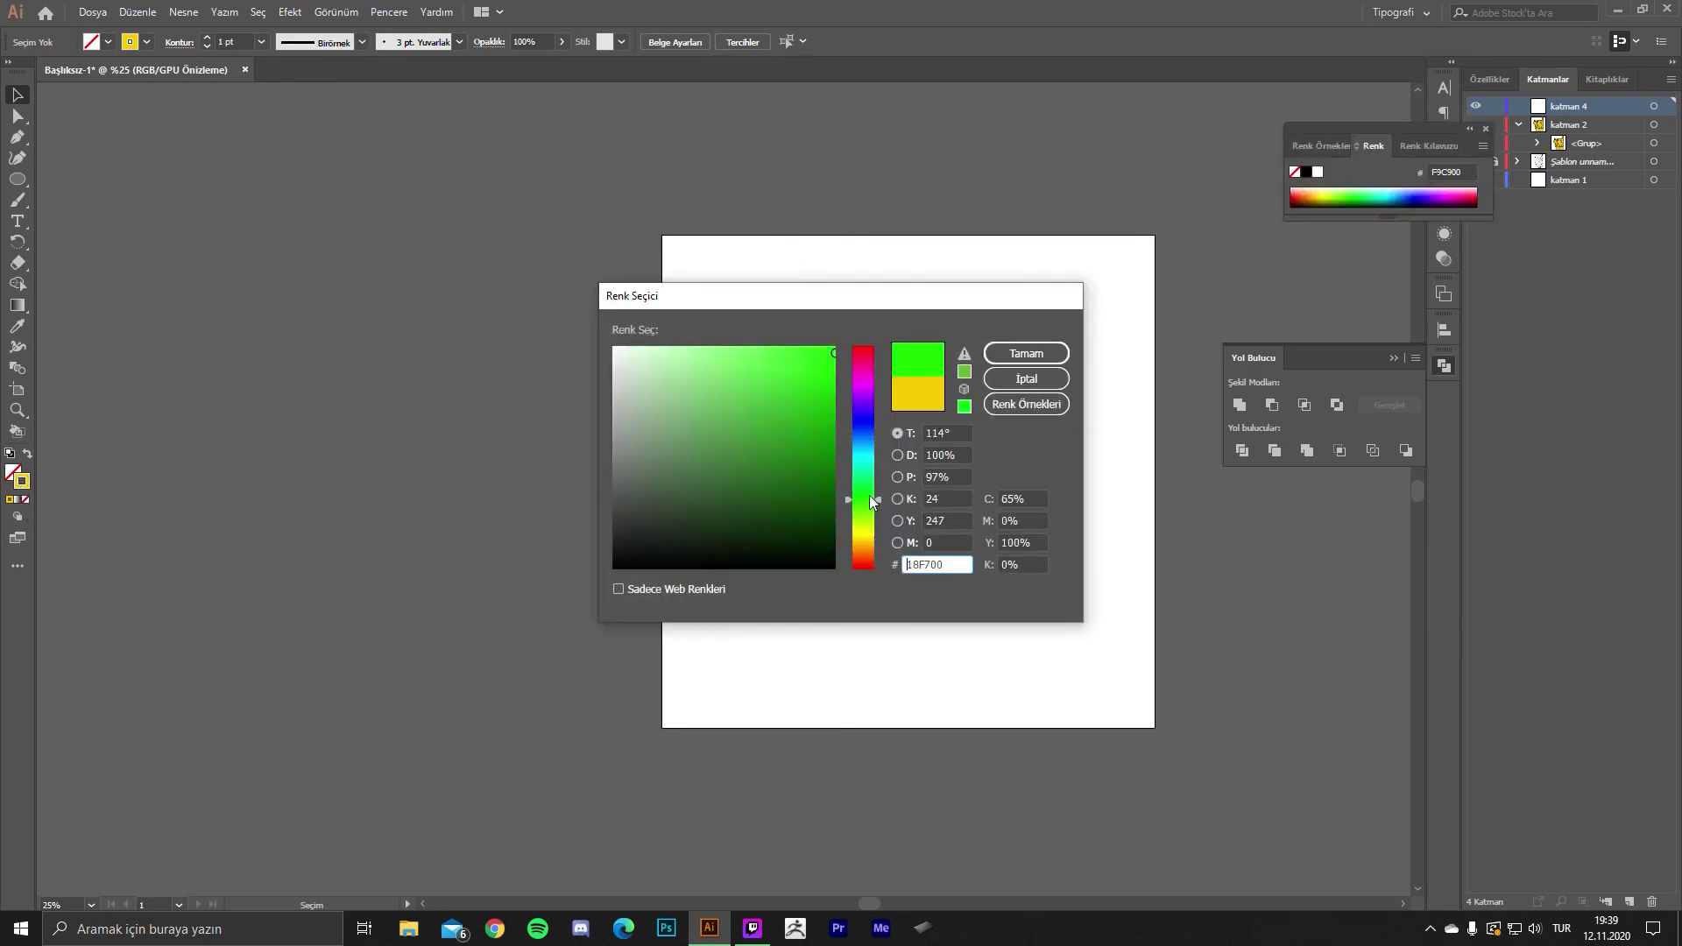
{"action": "left_click", "coordinate": [832, 468]}
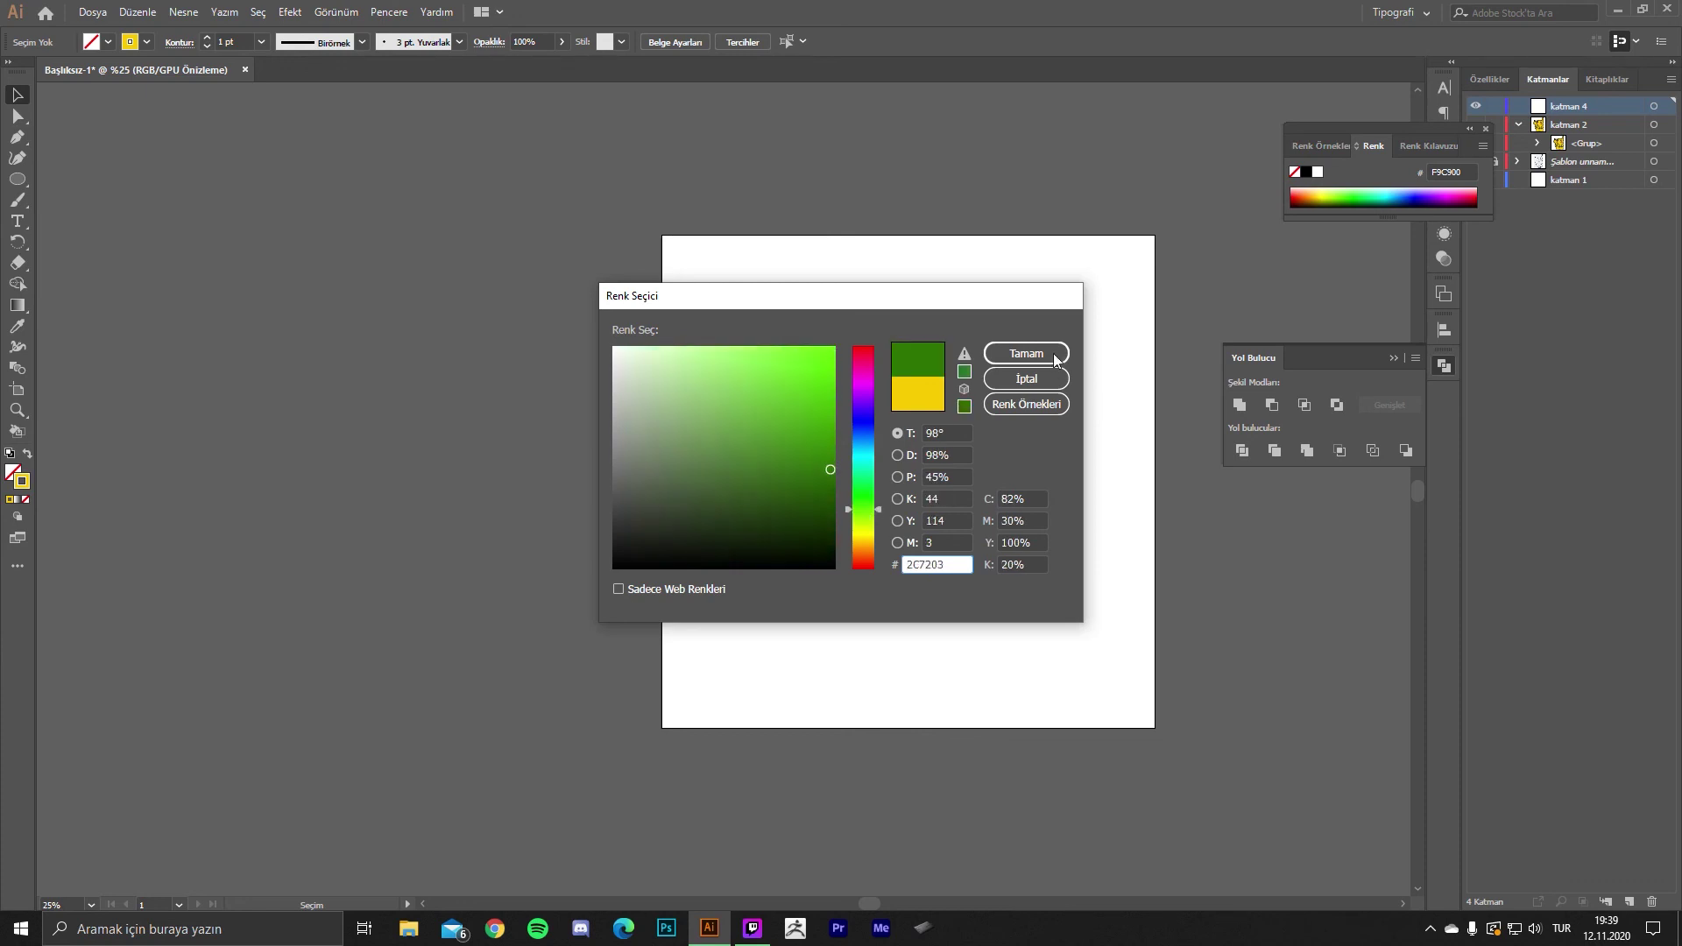
{"action": "left_click", "coordinate": [1026, 353]}
- Draw a closed eight-corner angular polygon with the Pen tool
{"action": "key", "text": "ctrl+plus"}
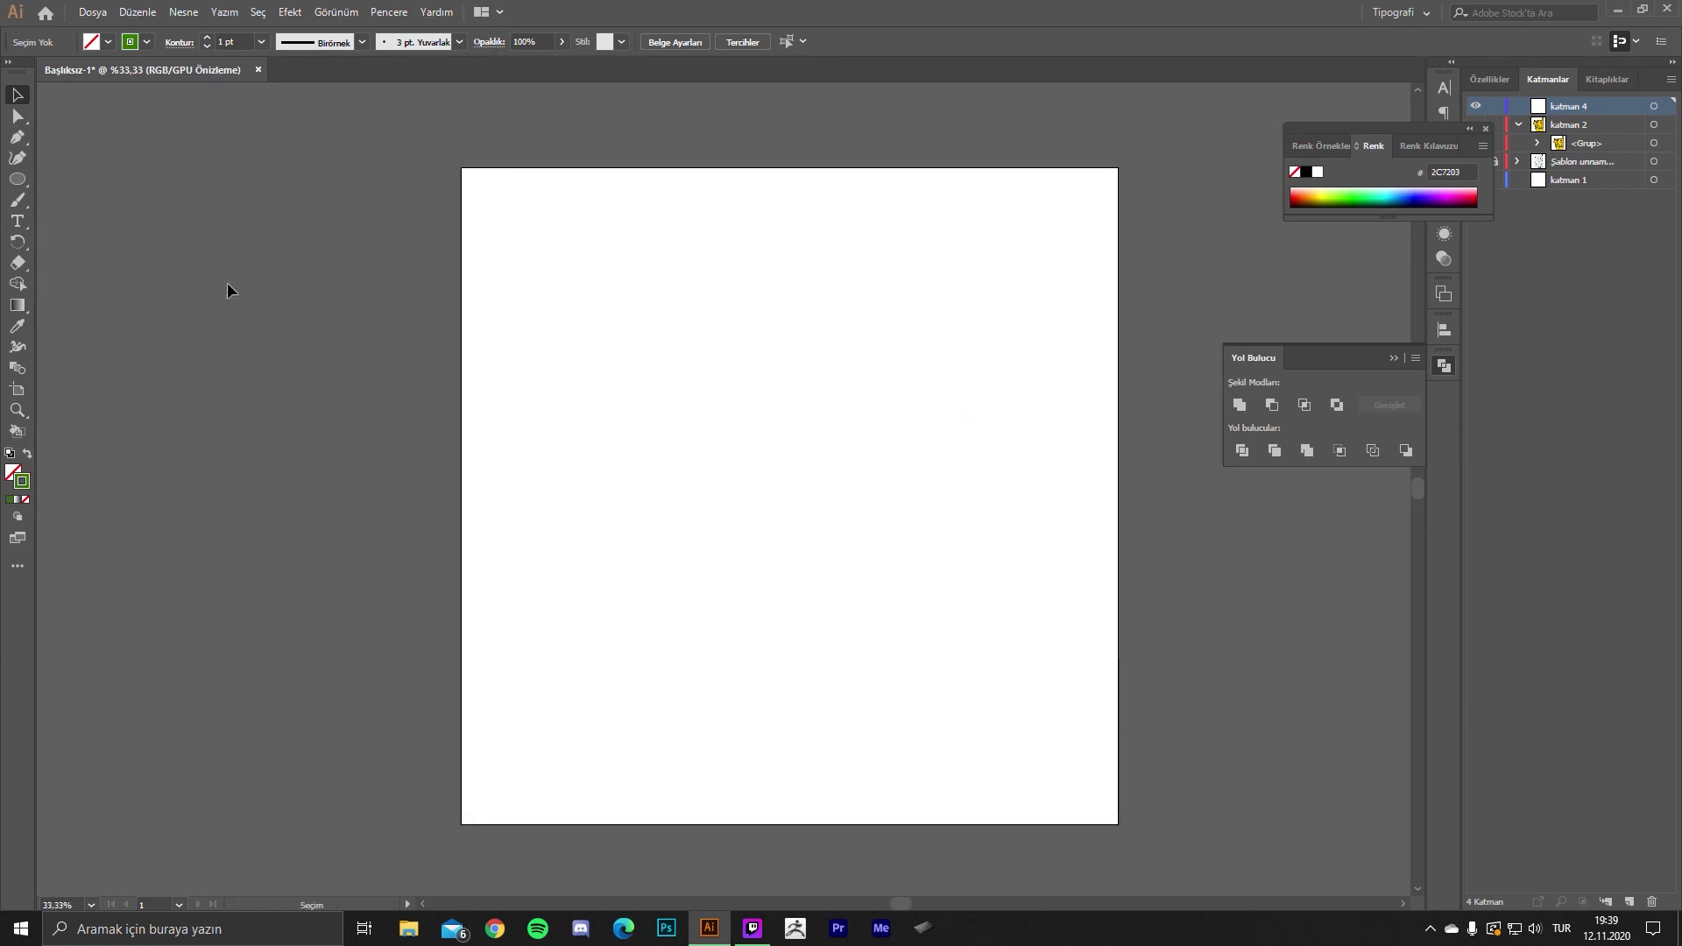
{"action": "left_click_drag", "start_coordinate": [228, 282], "coordinate": [124, 212]}
{"action": "left_click", "coordinate": [18, 137]}
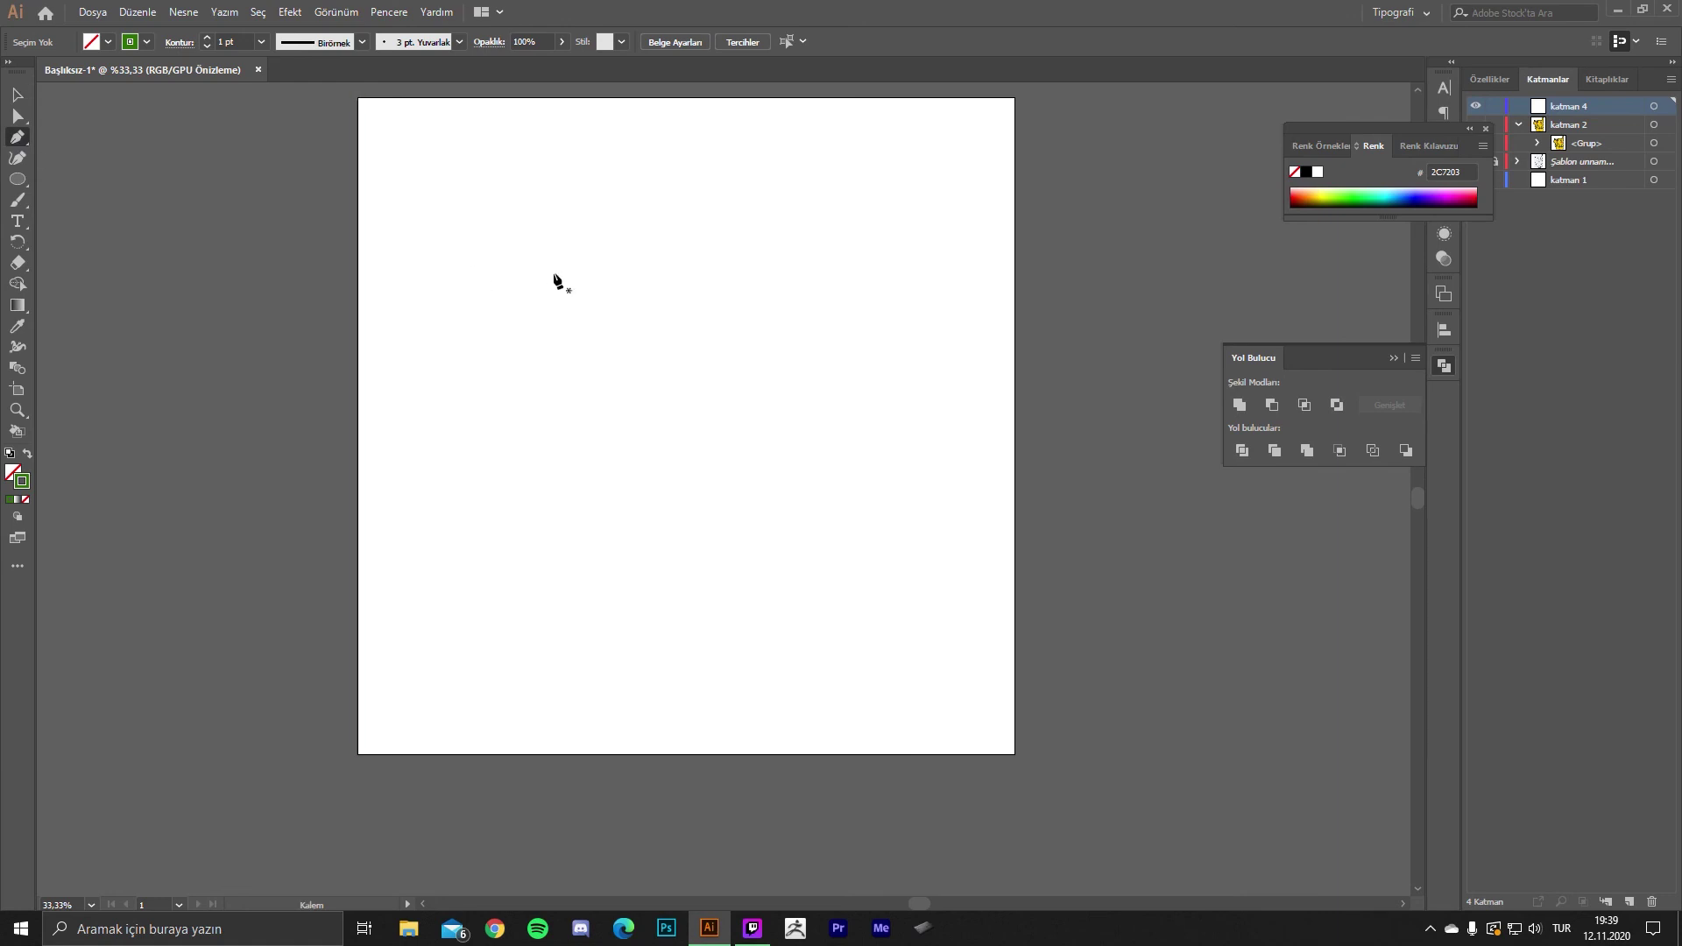
{"action": "left_click", "coordinate": [467, 234]}
{"action": "left_click", "coordinate": [774, 181]}
{"action": "left_click", "coordinate": [743, 414]}
{"action": "left_click", "coordinate": [527, 479]}
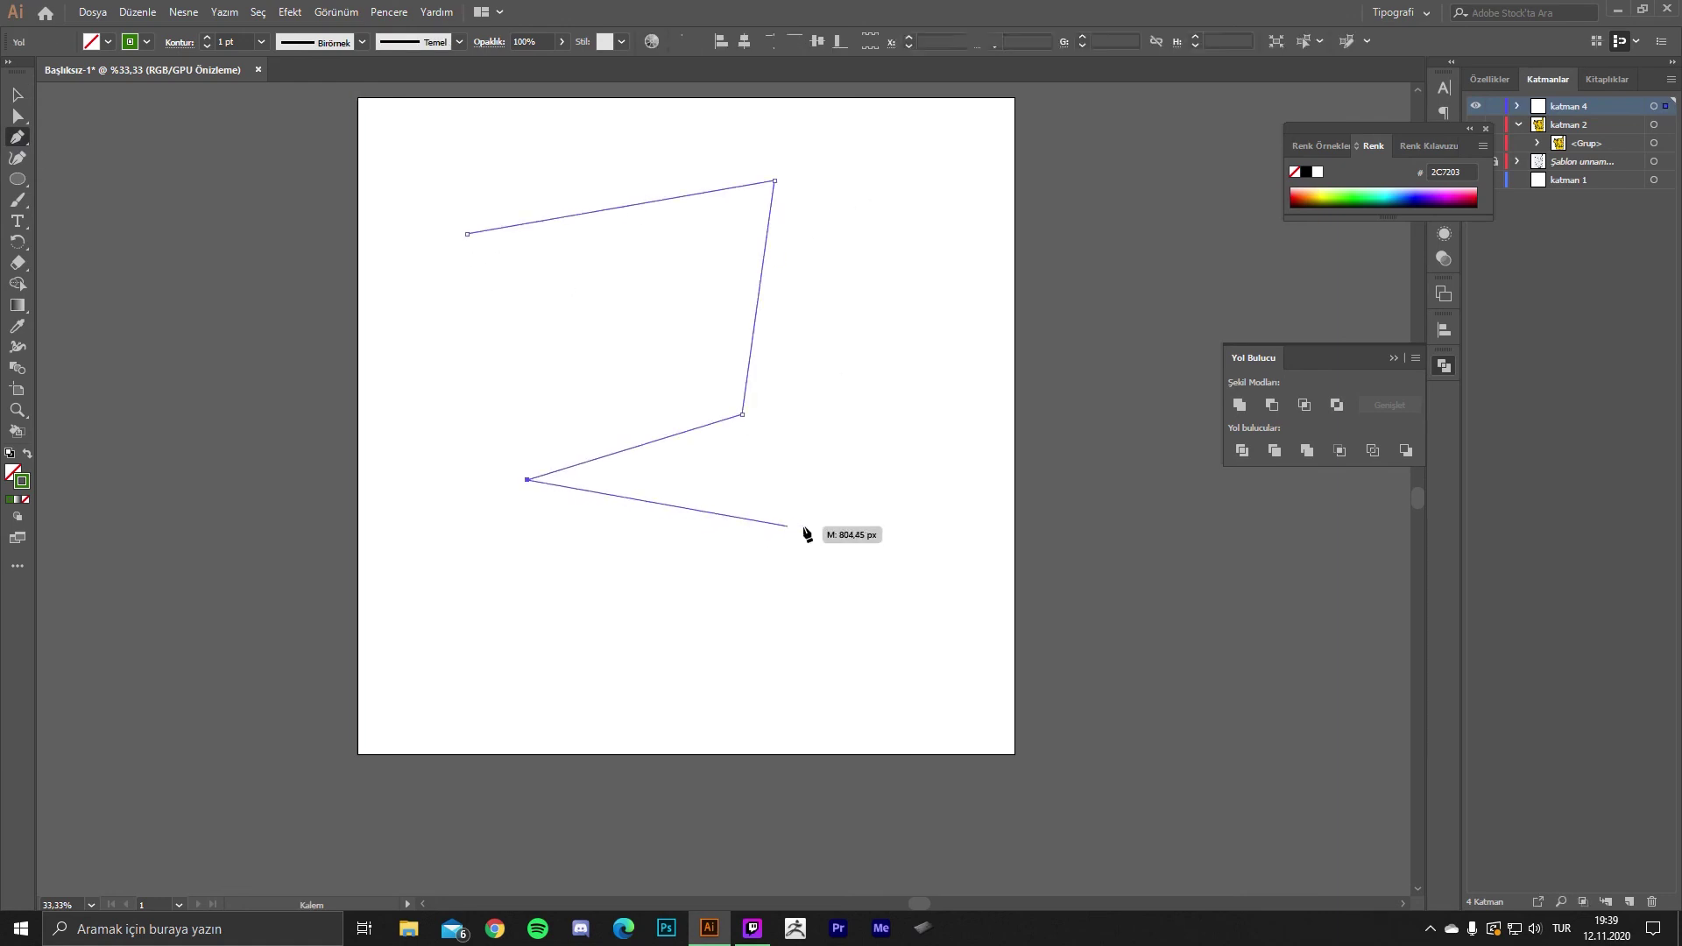
{"action": "left_click", "coordinate": [804, 526]}
{"action": "left_click", "coordinate": [691, 606]}
{"action": "left_click", "coordinate": [433, 529]}
{"action": "left_click", "coordinate": [434, 344]}
{"action": "left_click", "coordinate": [467, 234]}
- Give the selected polygon a 15 pt stroke weight
{"action": "key", "text": "v"}
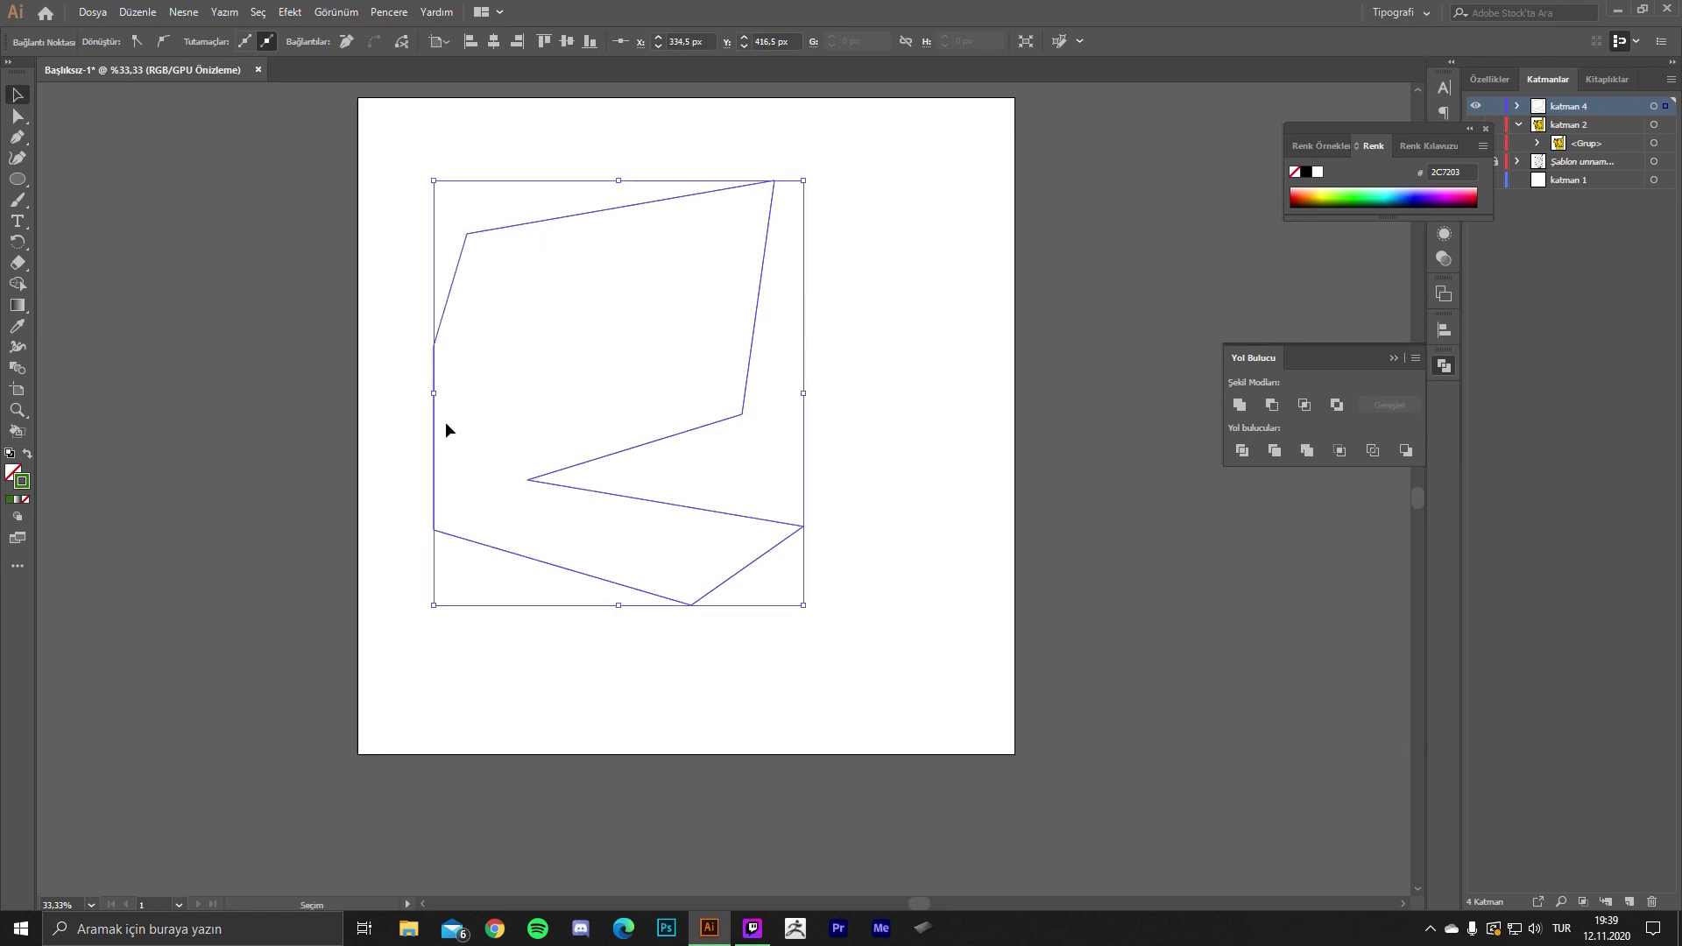
{"action": "left_click", "coordinate": [373, 383]}
{"action": "left_click", "coordinate": [234, 41]}
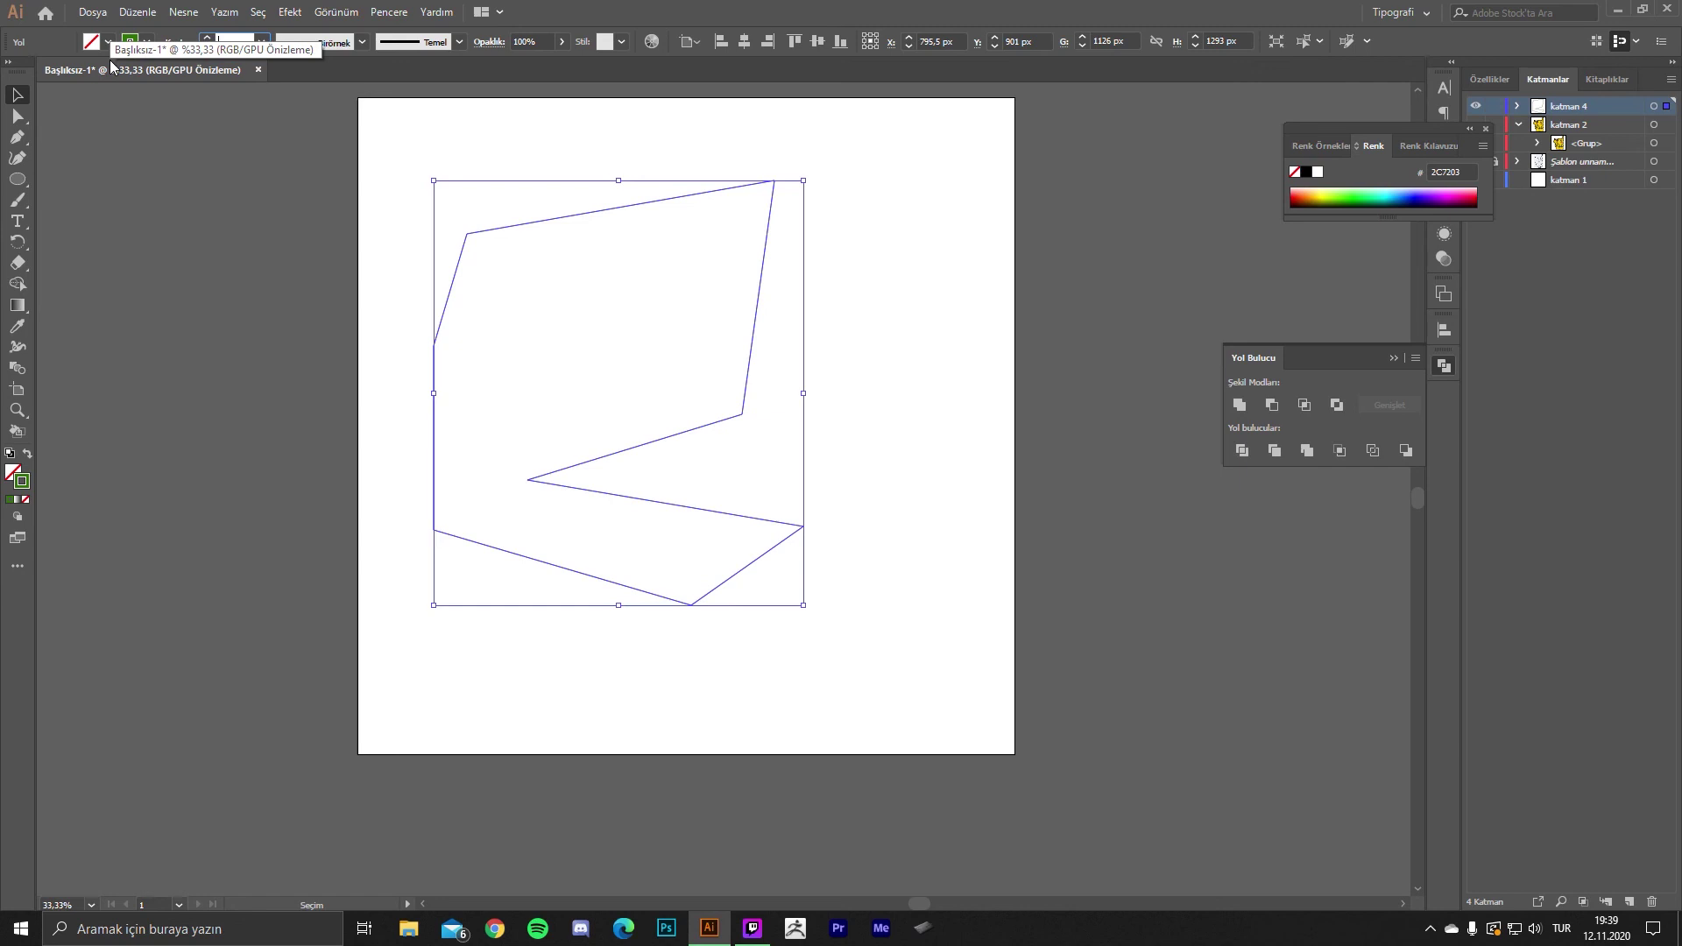
{"action": "type", "text": "15"}
{"action": "key", "text": "Return"}
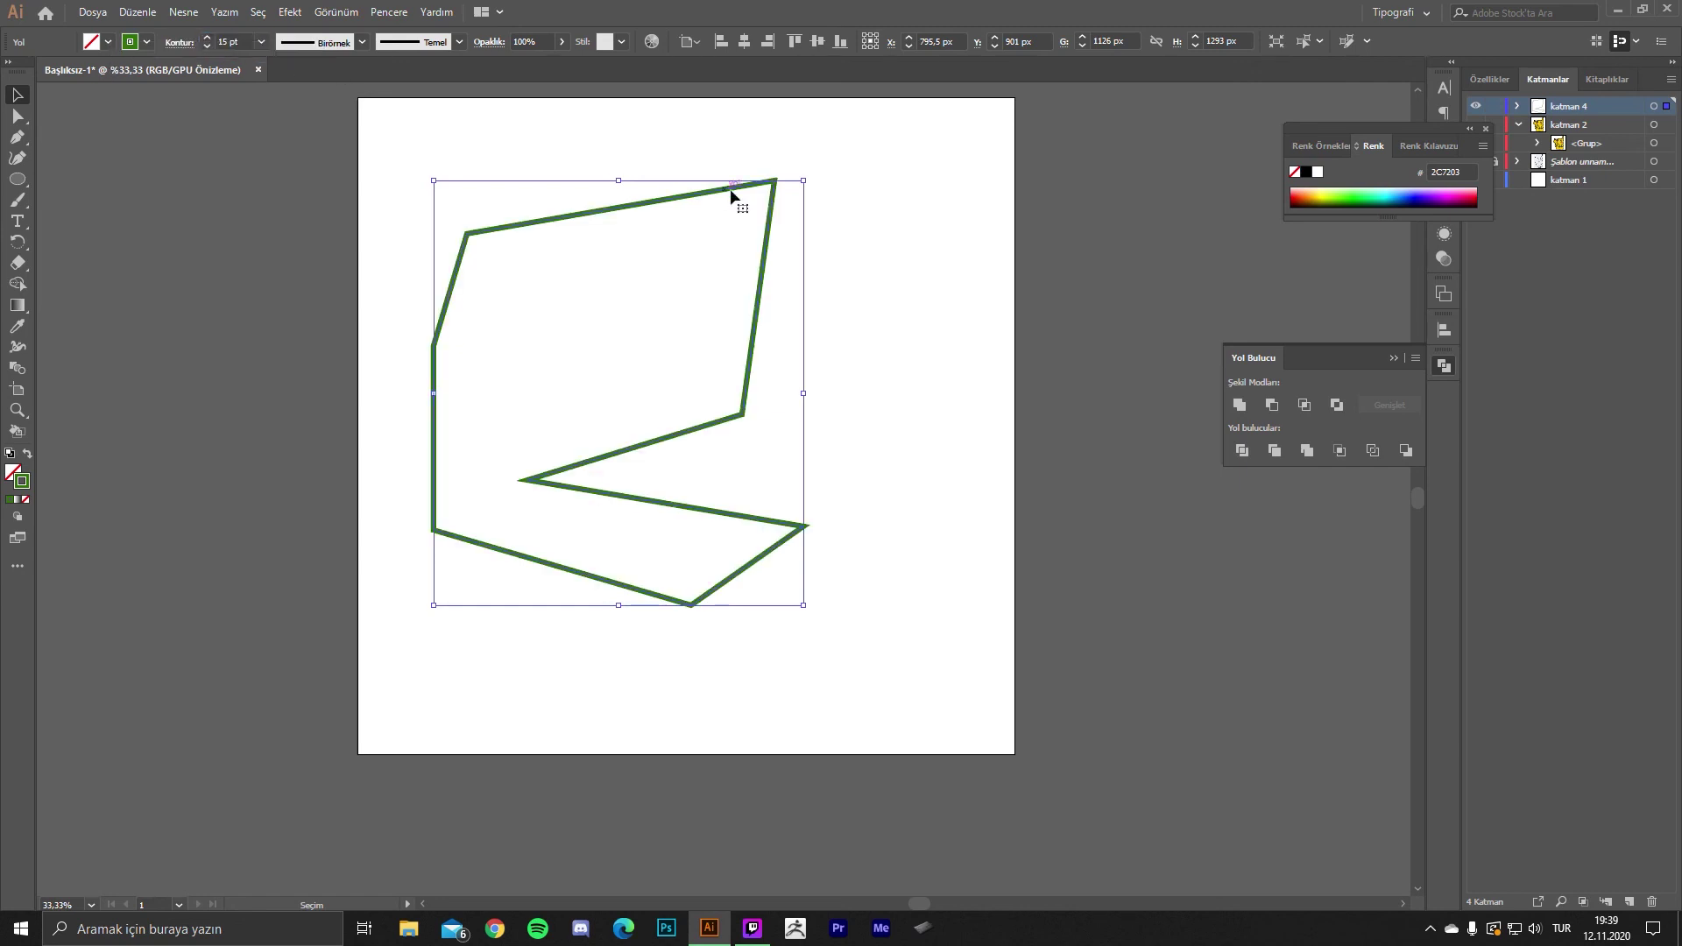
- Move the green polygon further right on the artboard
{"action": "left_click_drag", "start_coordinate": [664, 203], "coordinate": [746, 215]}
{"action": "left_click", "coordinate": [921, 247]}
{"action": "scroll", "coordinate": [915, 249], "scroll_direction": "down", "scroll_amount": 1}
{"action": "scroll", "coordinate": [920, 245], "scroll_direction": "up", "scroll_amount": 1}
{"action": "scroll", "coordinate": [783, 263], "scroll_direction": "up", "scroll_amount": 1}
- Trial-shrink the polygon from its corner handle, then undo the shrink
{"action": "left_click", "coordinate": [719, 273]}
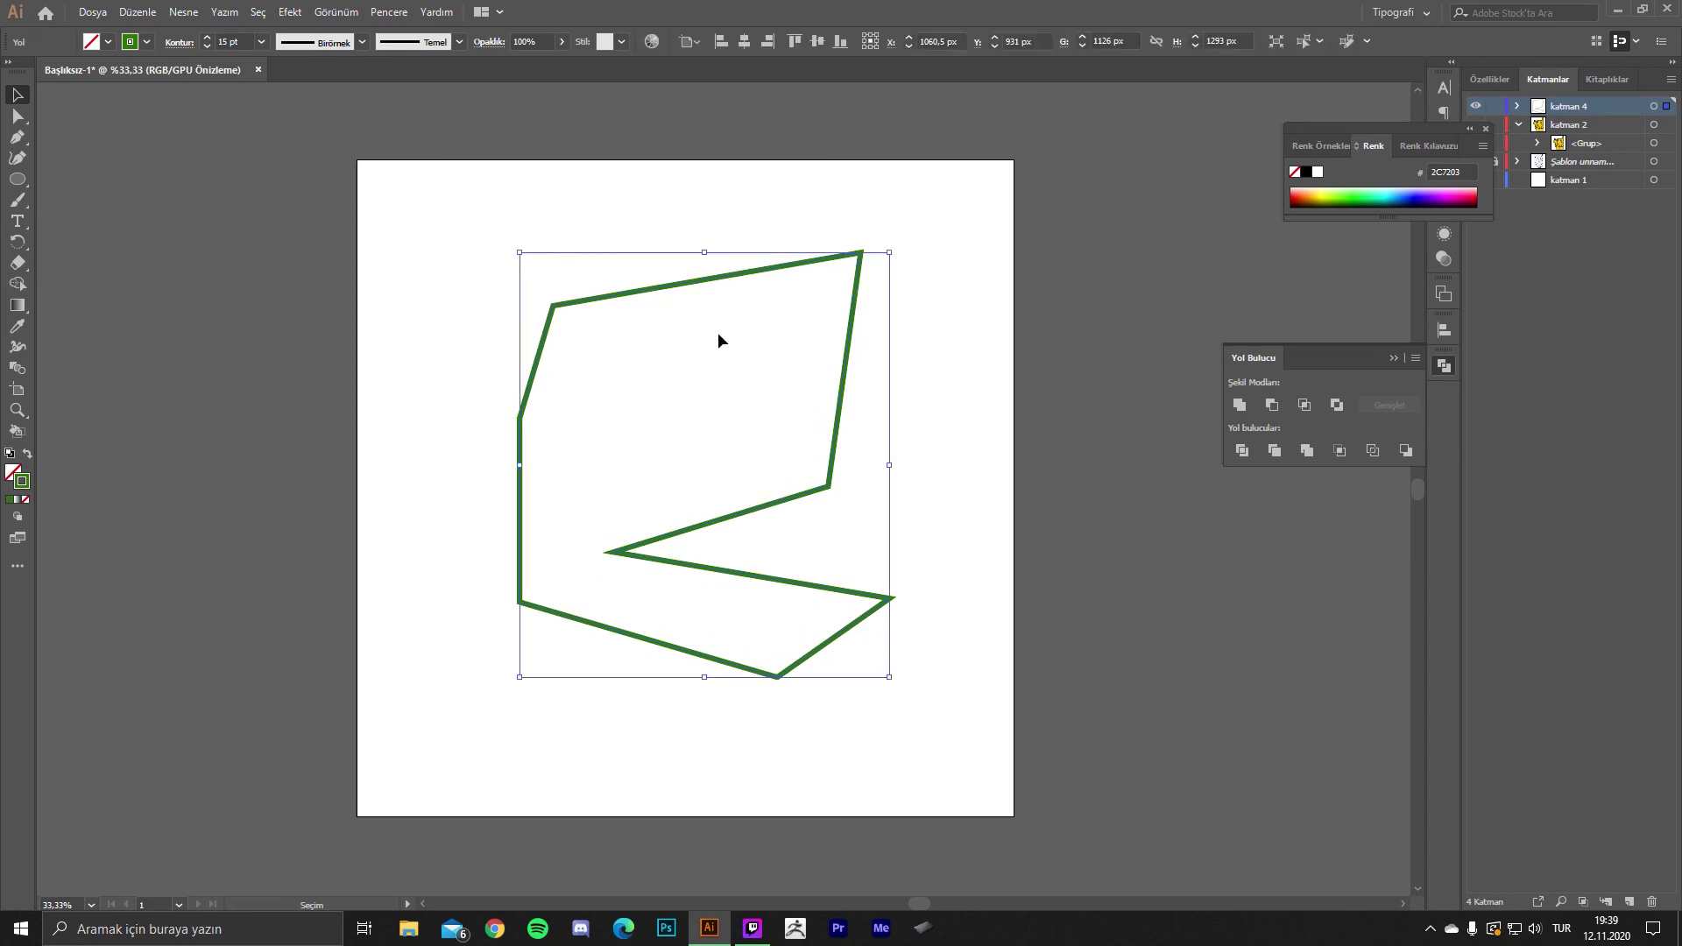
{"action": "mouse_move", "coordinate": [889, 252]}
{"action": "left_mouse_down"}
{"action": "mouse_move", "coordinate": [664, 532]}
{"action": "mouse_move", "coordinate": [561, 583]}
{"action": "mouse_move", "coordinate": [578, 629]}
{"action": "left_mouse_up"}
{"action": "scroll", "coordinate": [506, 729], "scroll_direction": "up", "scroll_amount": 4}
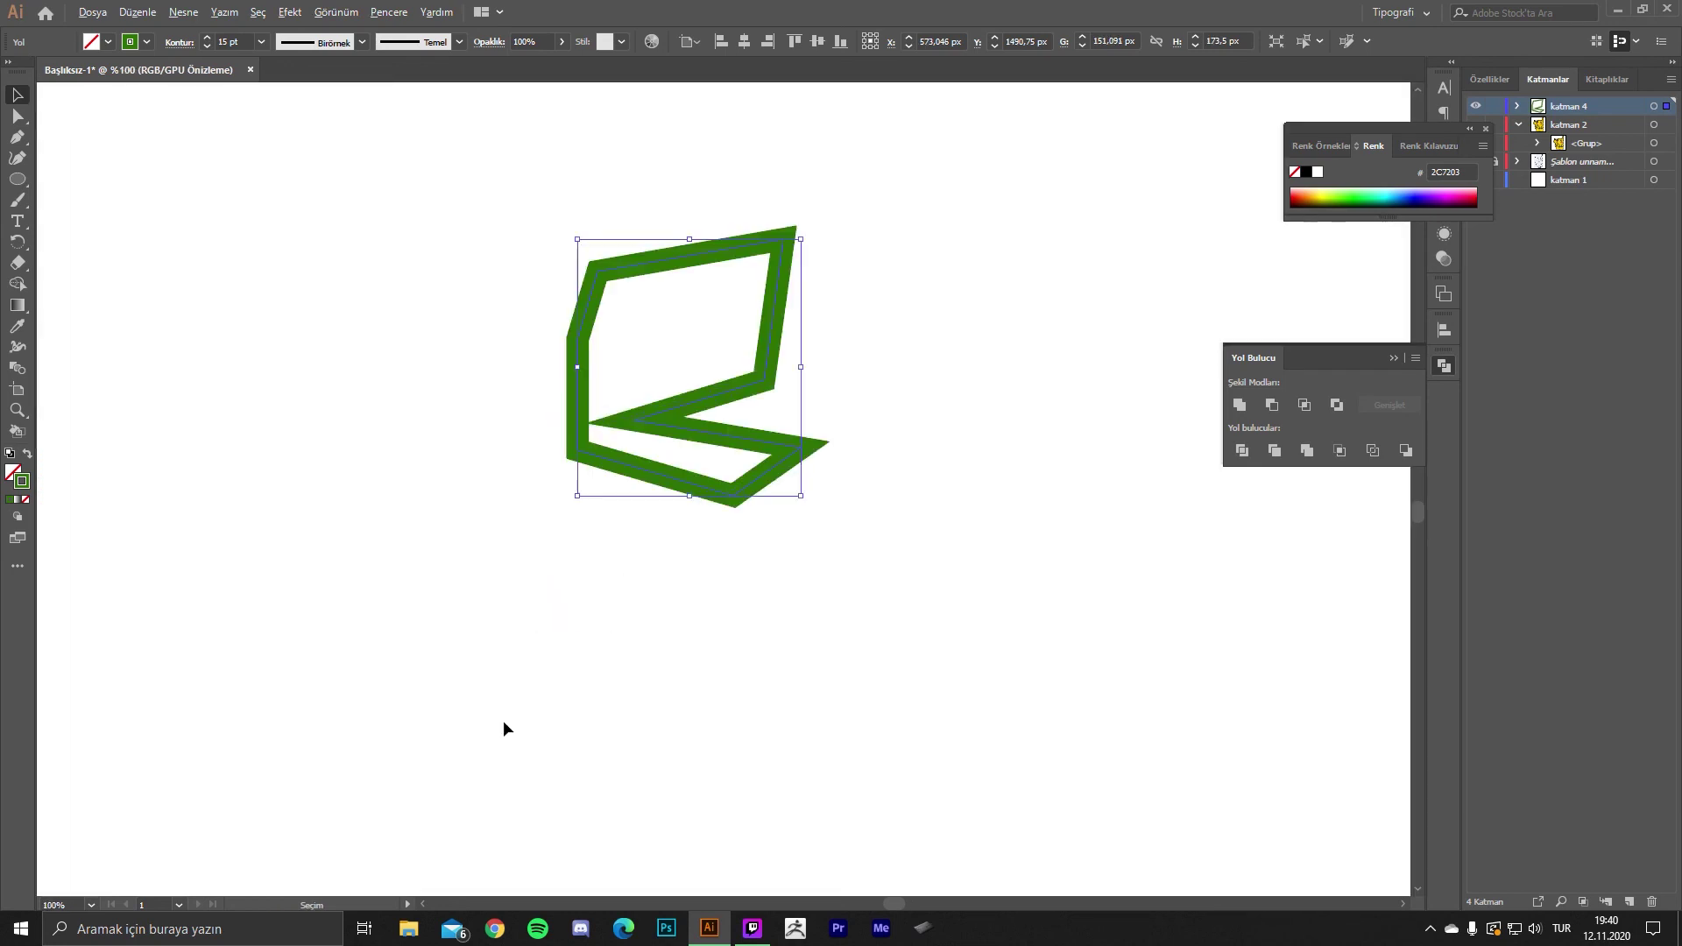
{"action": "scroll", "coordinate": [727, 356], "scroll_direction": "up", "scroll_amount": 1}
{"action": "scroll", "coordinate": [741, 356], "scroll_direction": "up", "scroll_amount": 1}
{"action": "scroll", "coordinate": [779, 360], "scroll_direction": "down", "scroll_amount": 3}
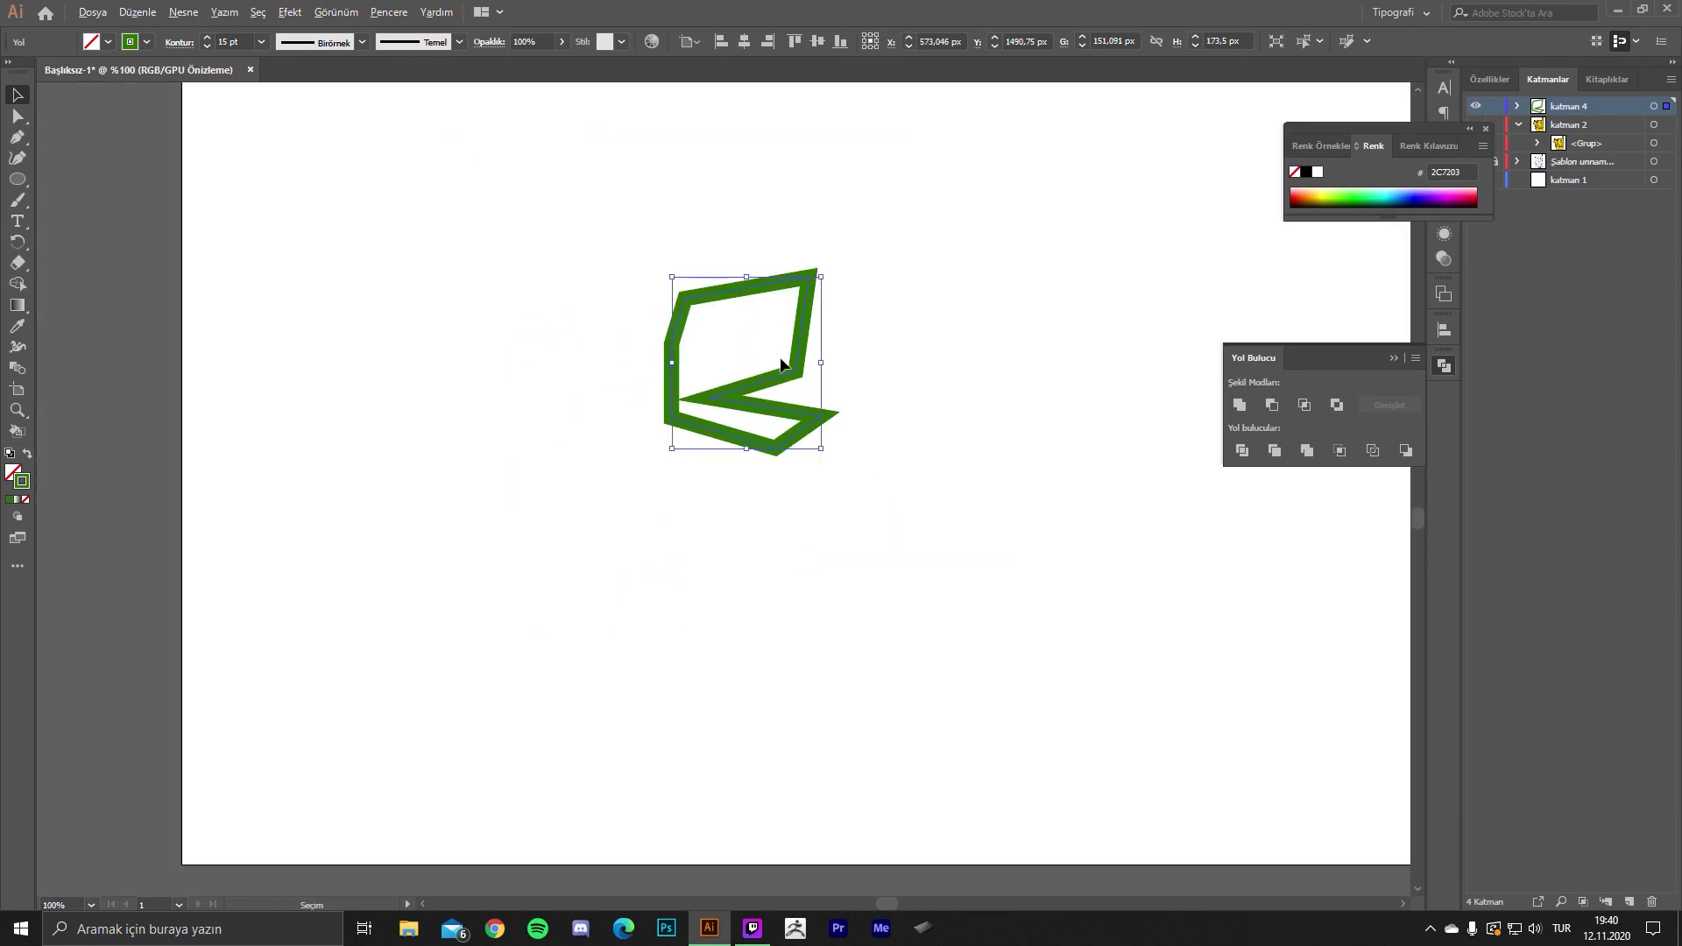
{"action": "scroll", "coordinate": [841, 337], "scroll_direction": "down", "scroll_amount": 3}
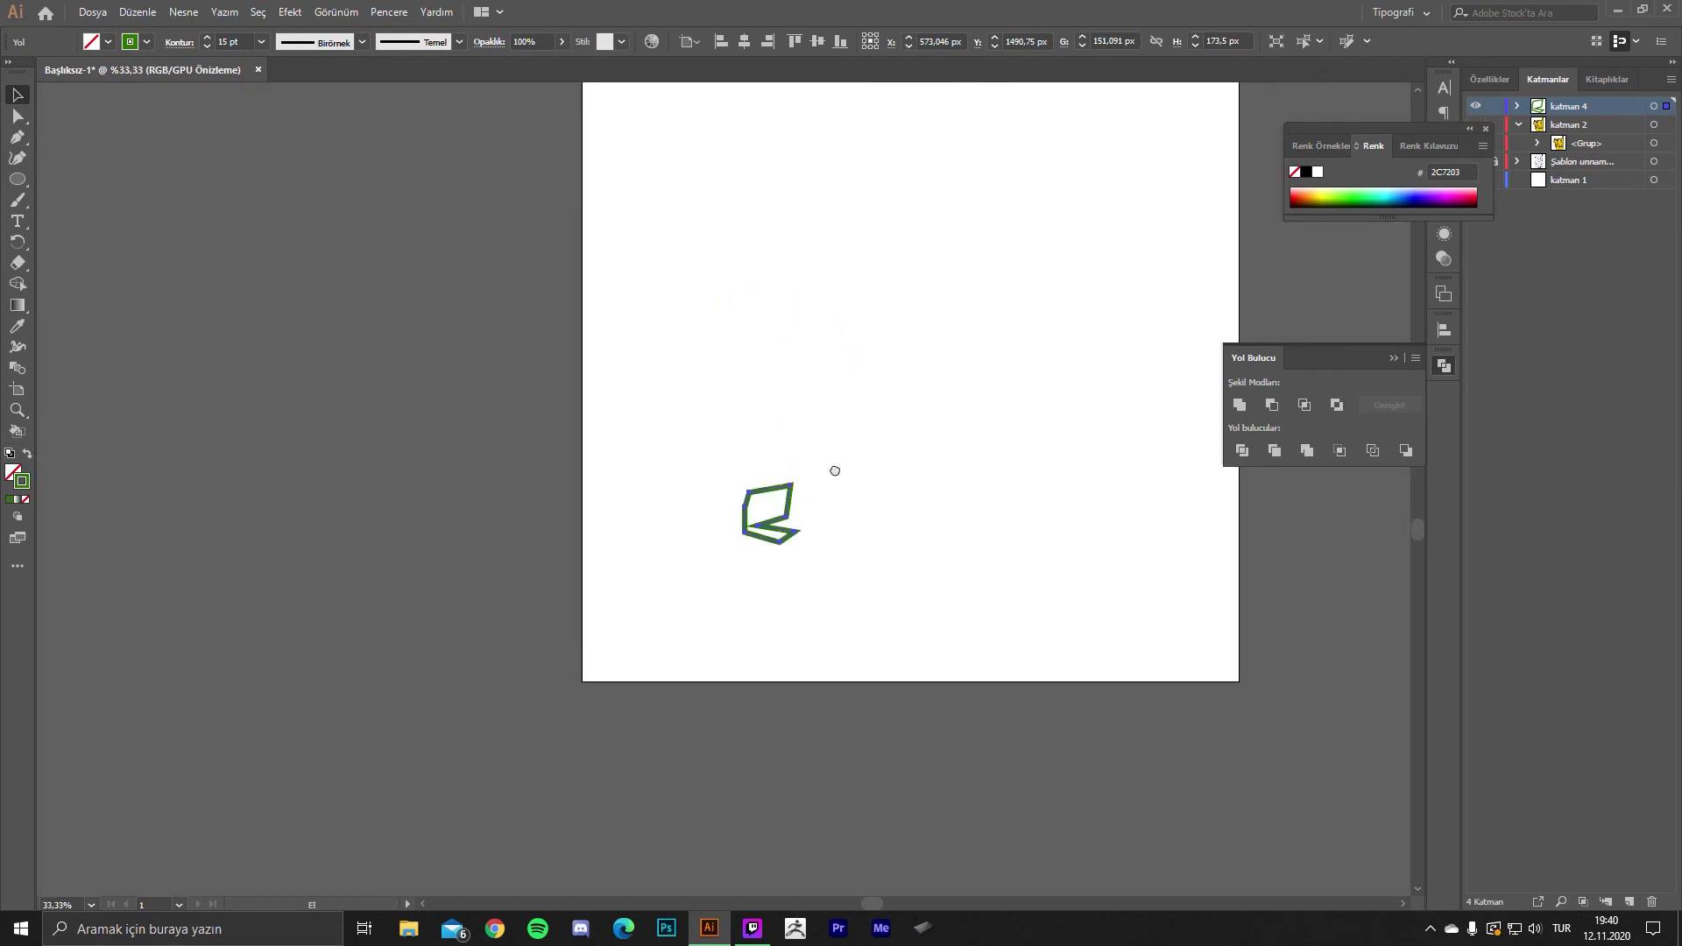
{"action": "key", "text": "ctrl+z"}
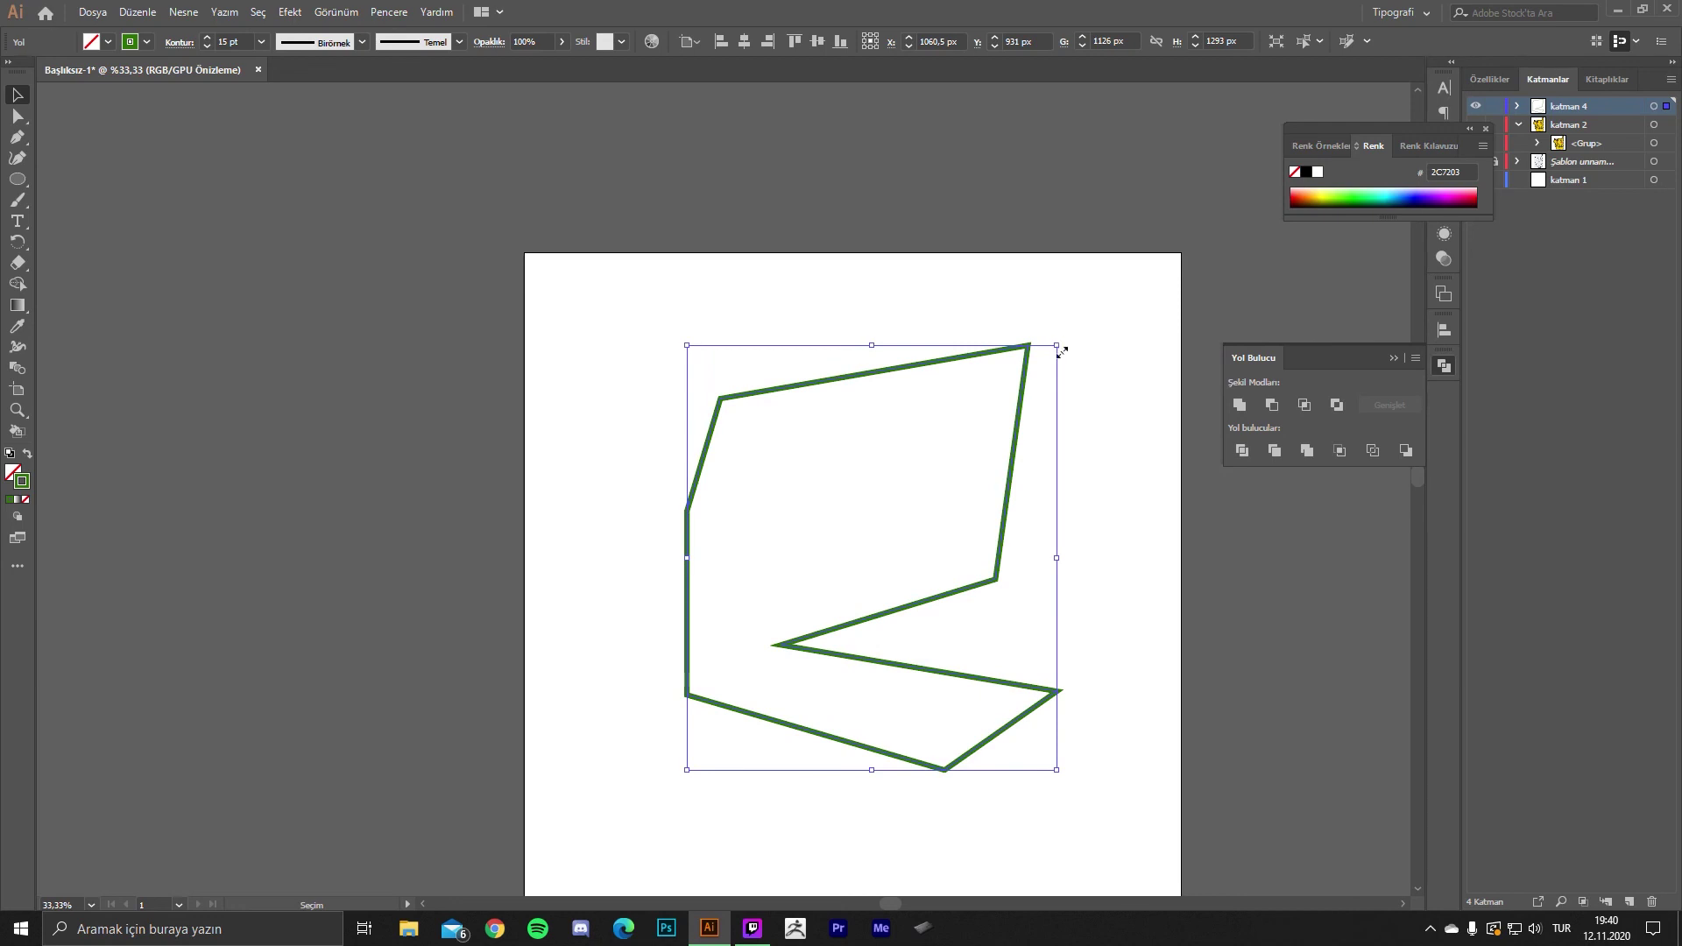
- Try stretching and shrinking the polygon, undoing back to 1126 × 1293 px
{"action": "left_click_drag", "start_coordinate": [1058, 557], "coordinate": [1338, 557]}
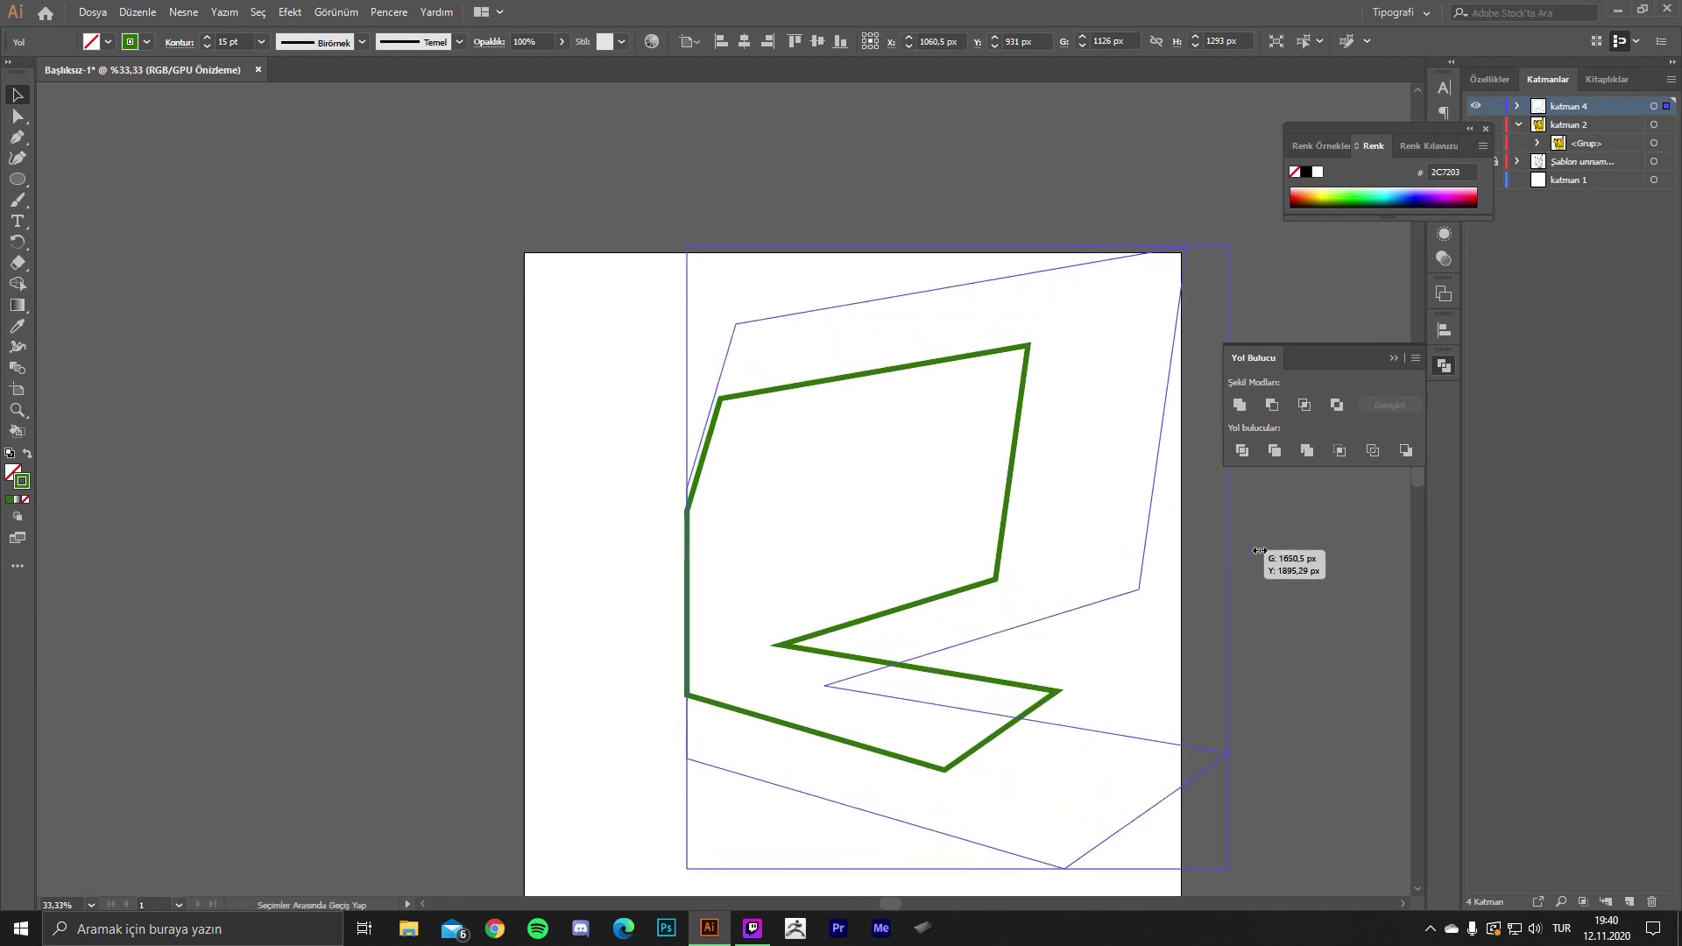
{"action": "left_click_drag", "start_coordinate": [687, 558], "coordinate": [387, 557]}
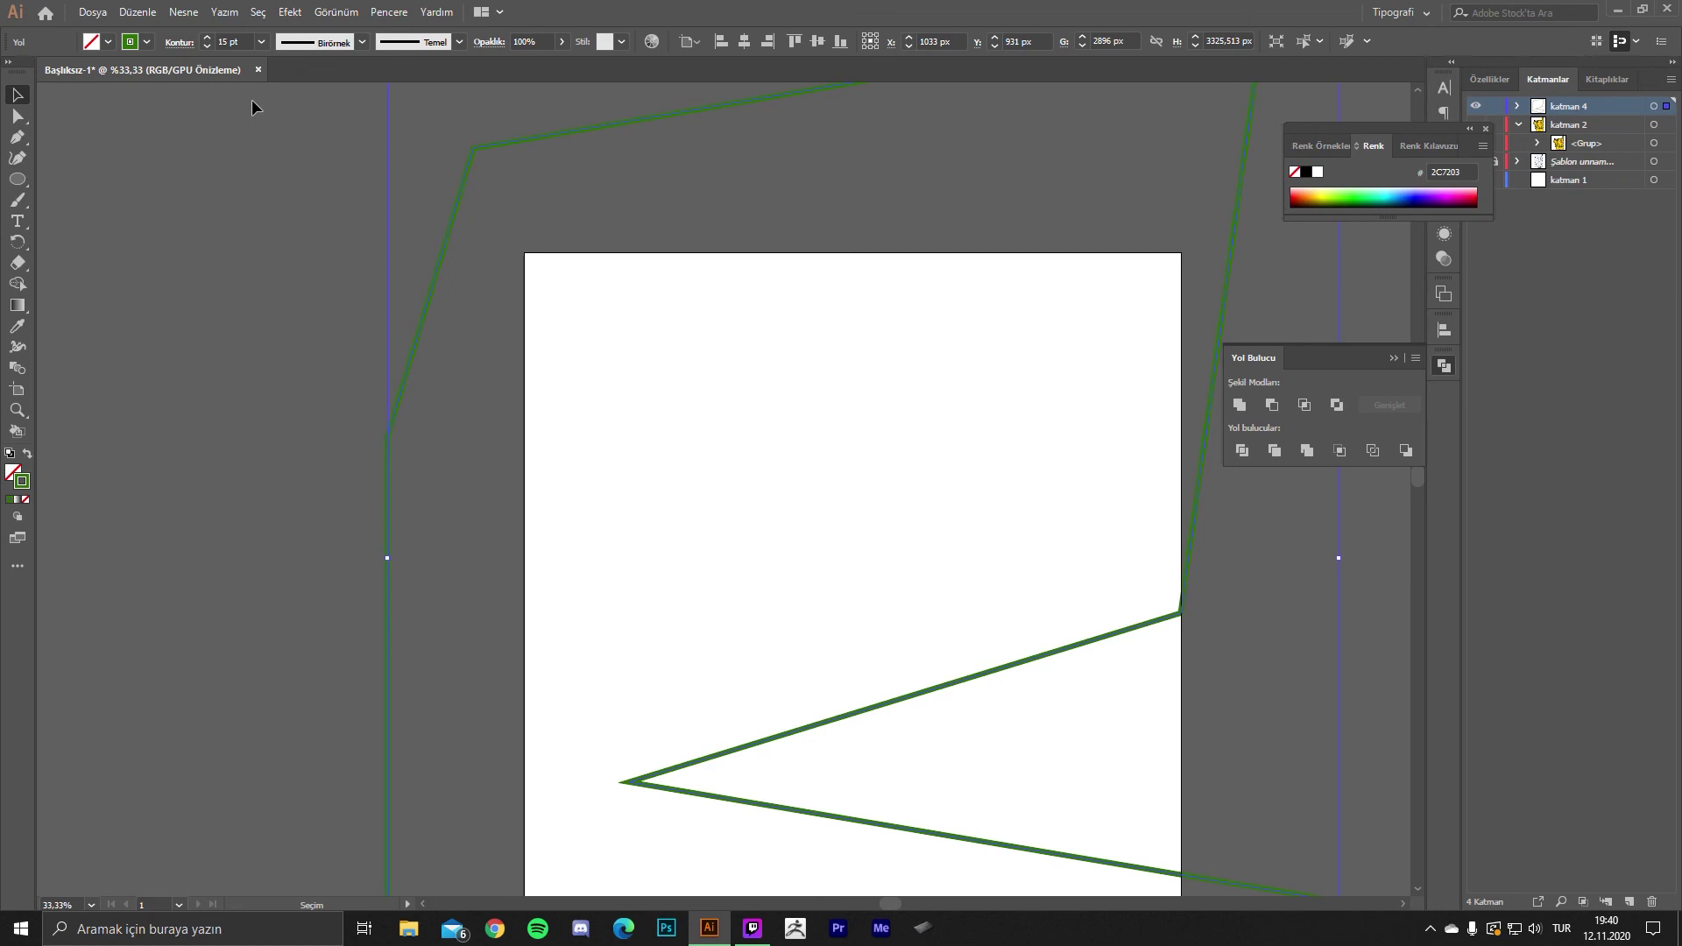
{"action": "key", "text": "ctrl+z"}
{"action": "key", "text": "a"}
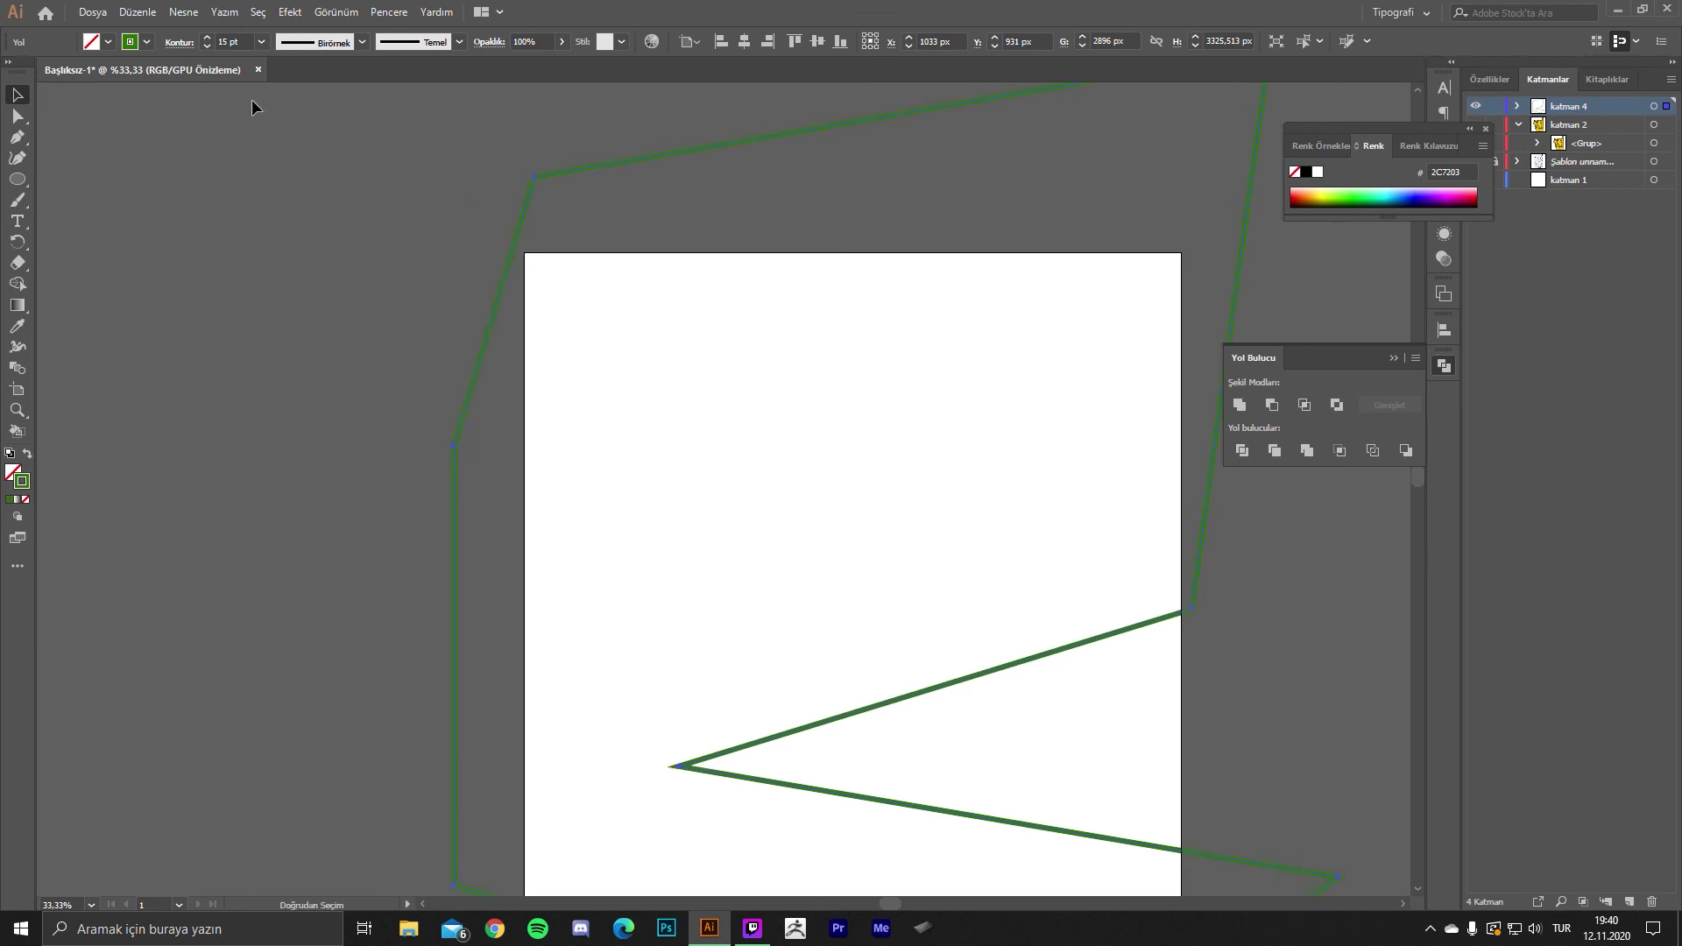
{"action": "key", "text": "ctrl+z"}
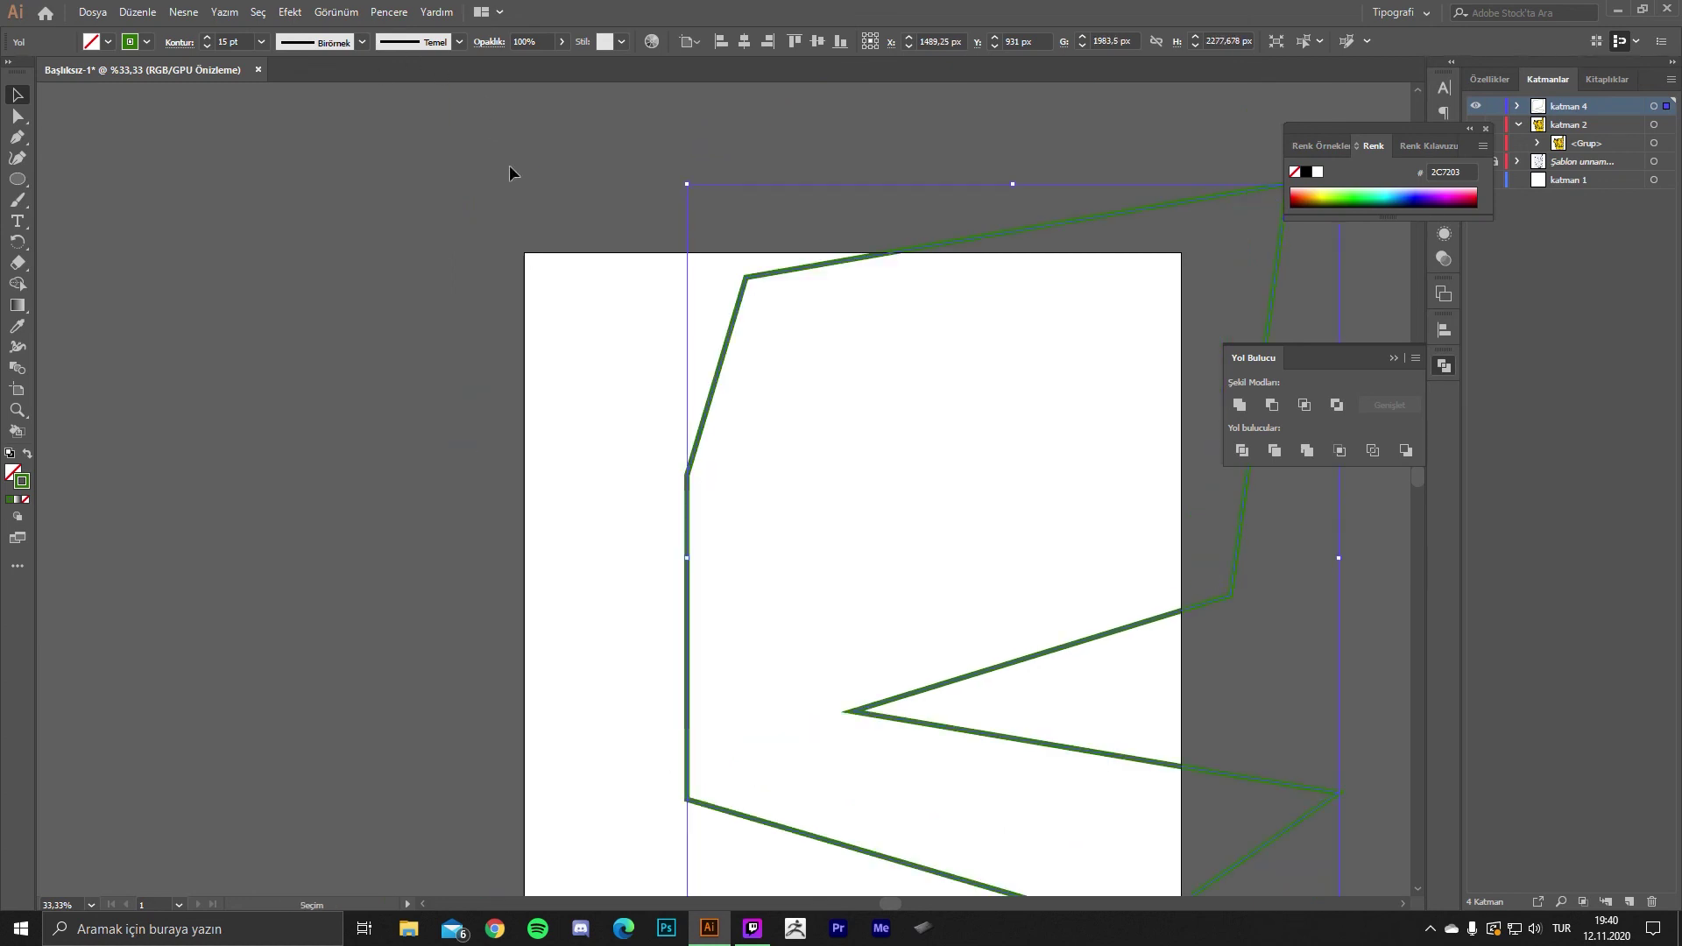
{"action": "key", "text": "v"}
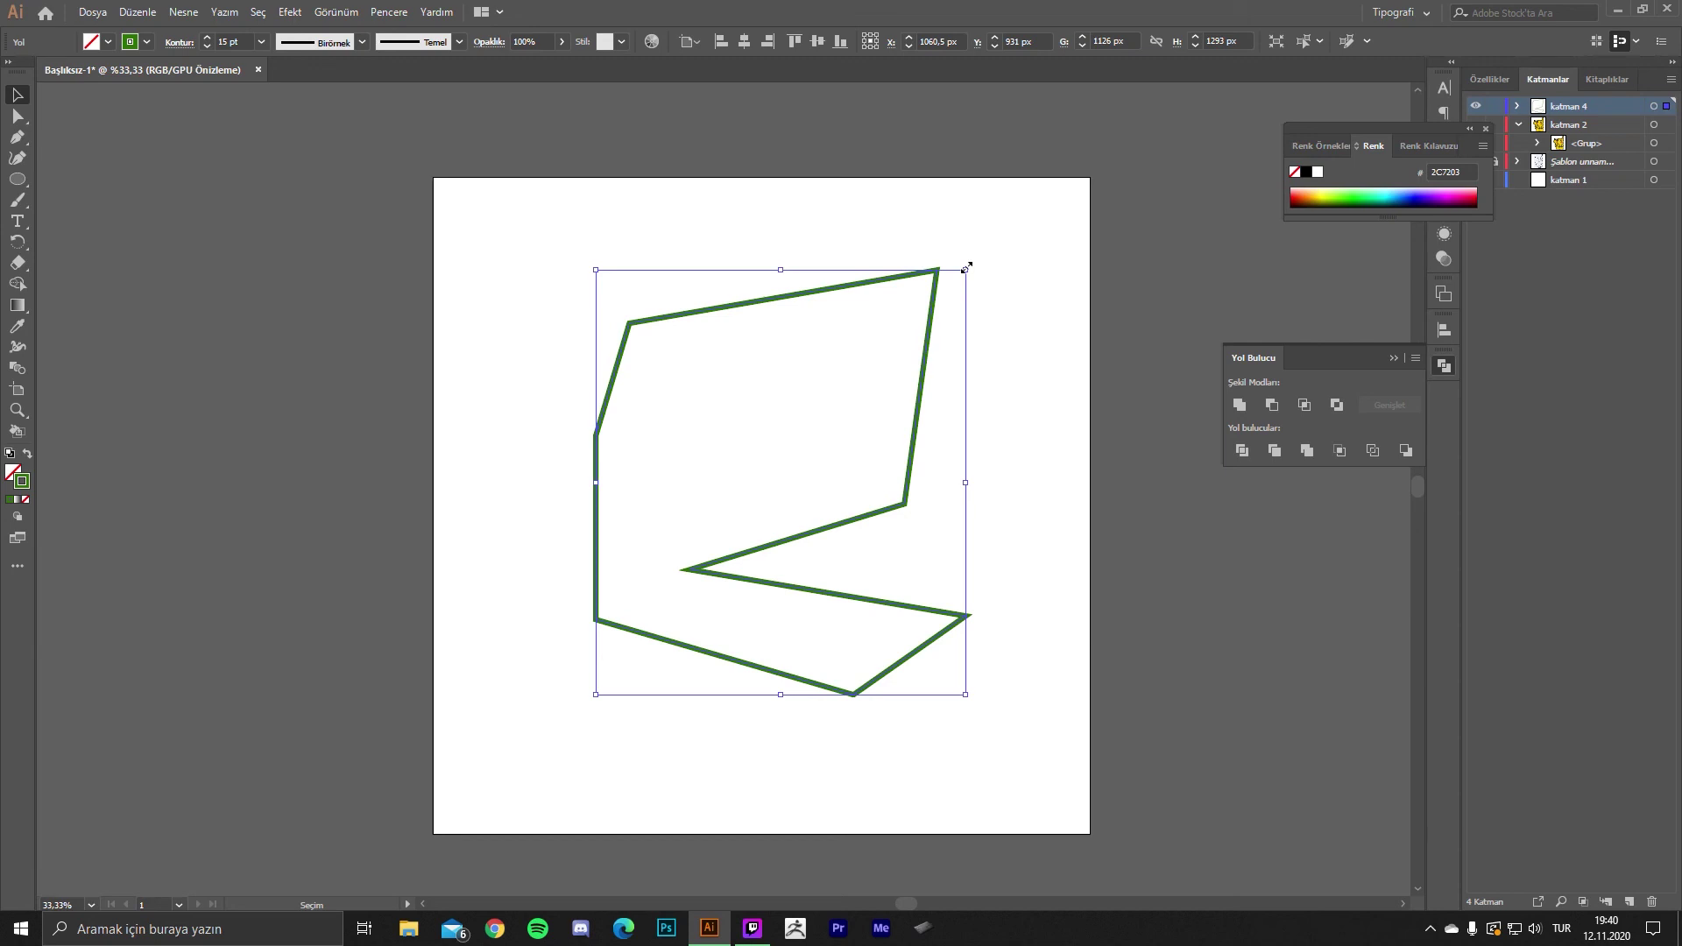
{"action": "mouse_move", "coordinate": [964, 270]}
{"action": "left_mouse_down"}
{"action": "mouse_move", "coordinate": [710, 606]}
{"action": "mouse_move", "coordinate": [660, 627]}
{"action": "left_mouse_up"}
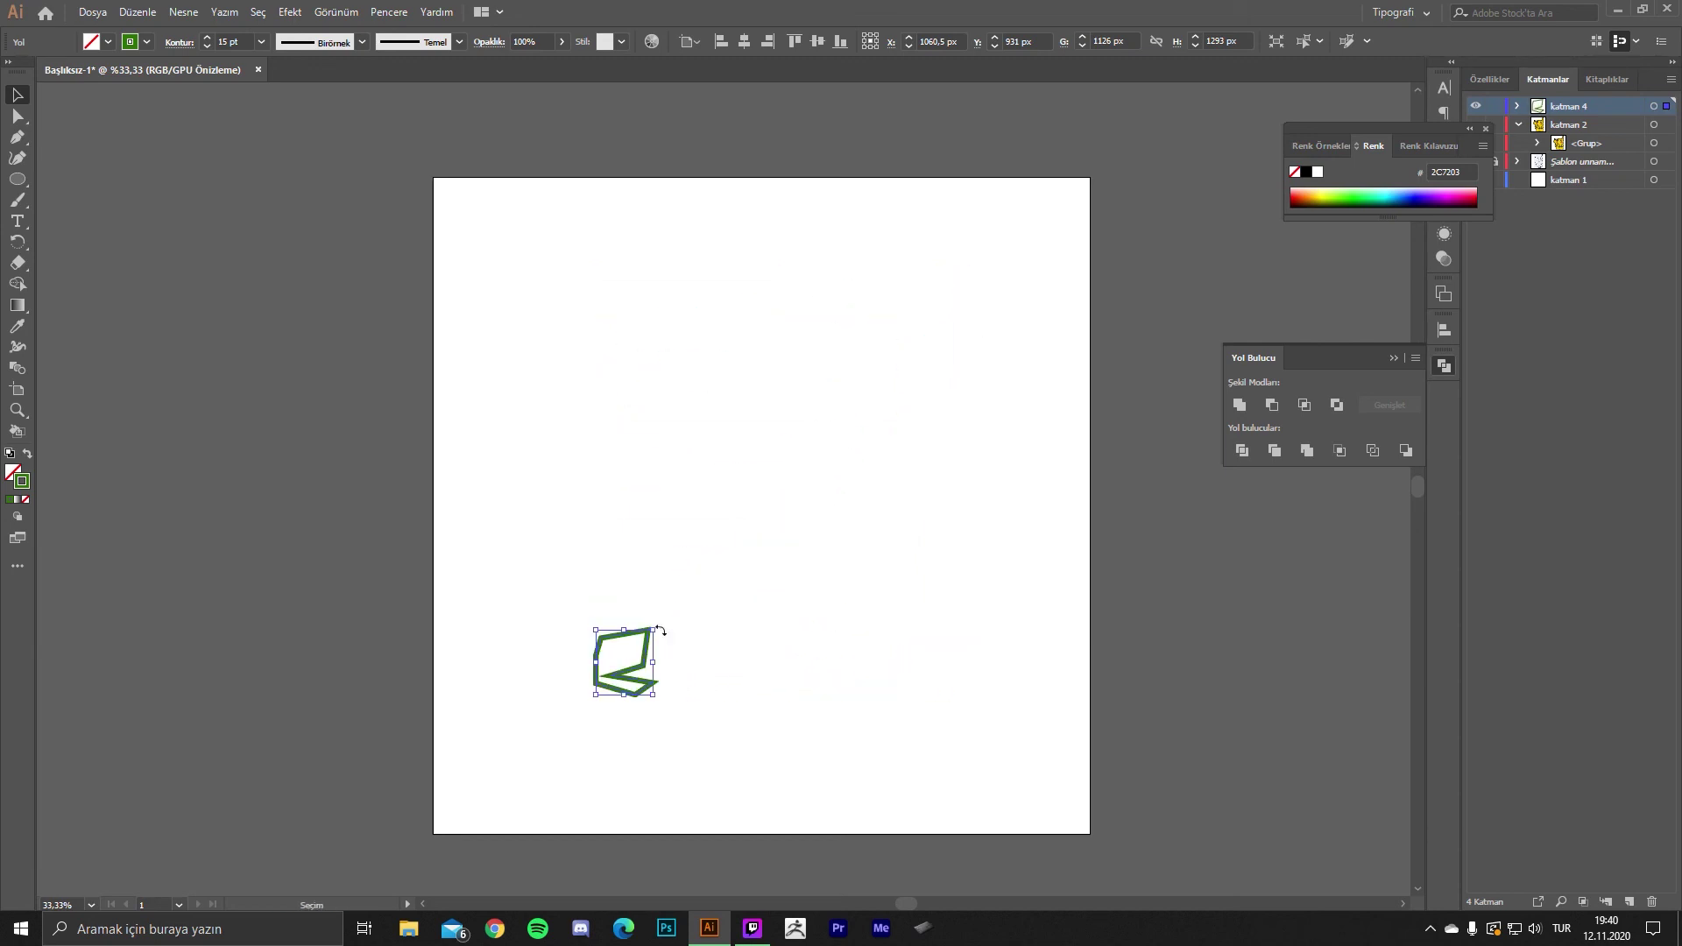
{"action": "left_click", "coordinate": [718, 638]}
{"action": "key", "text": "ctrl+z"}
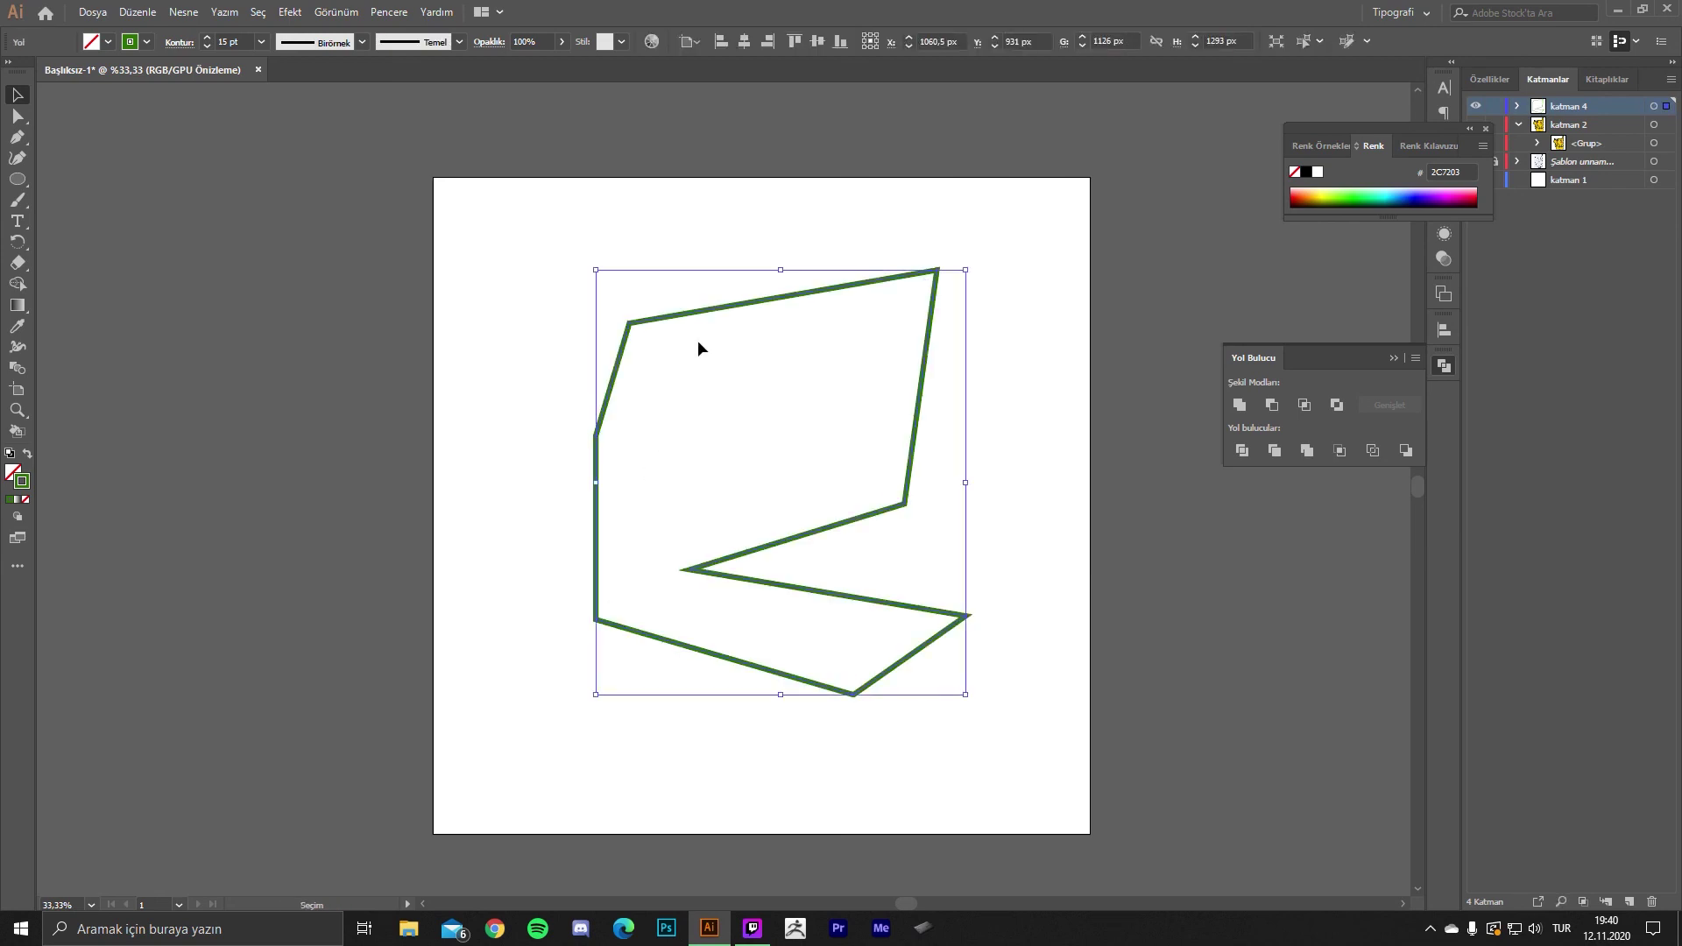
- Enable Scale Strokes & Effects in the General preferences and confirm
{"action": "left_click", "coordinate": [140, 12]}
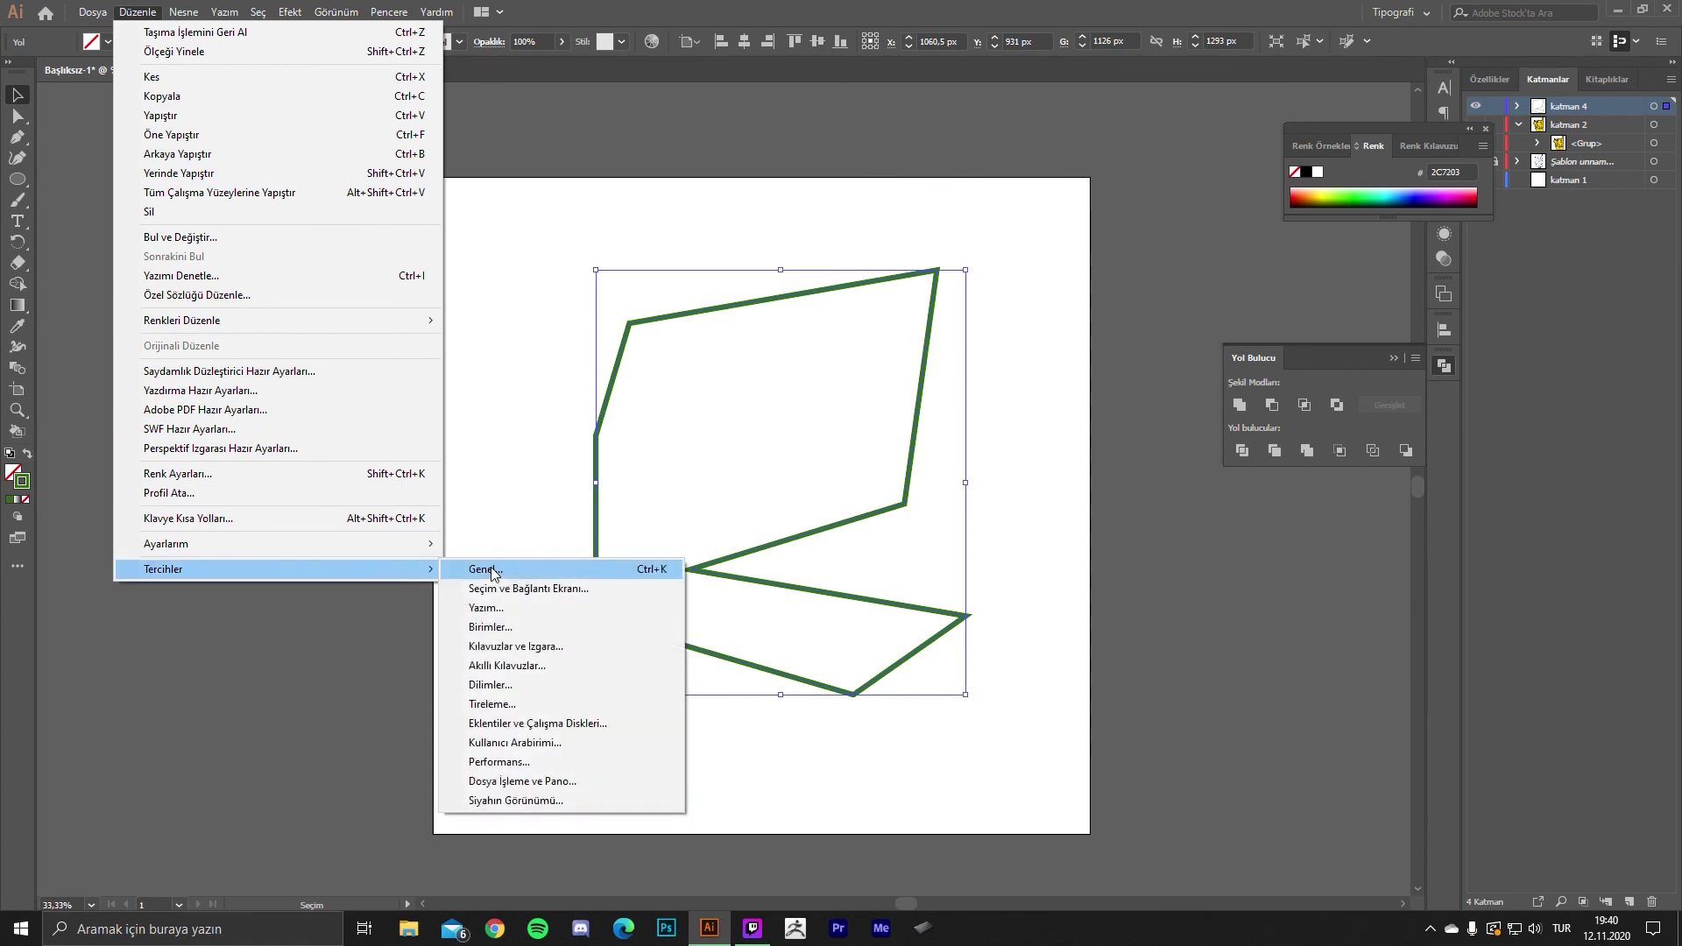
{"action": "mouse_move", "coordinate": [163, 570]}
{"action": "left_click", "coordinate": [486, 570]}
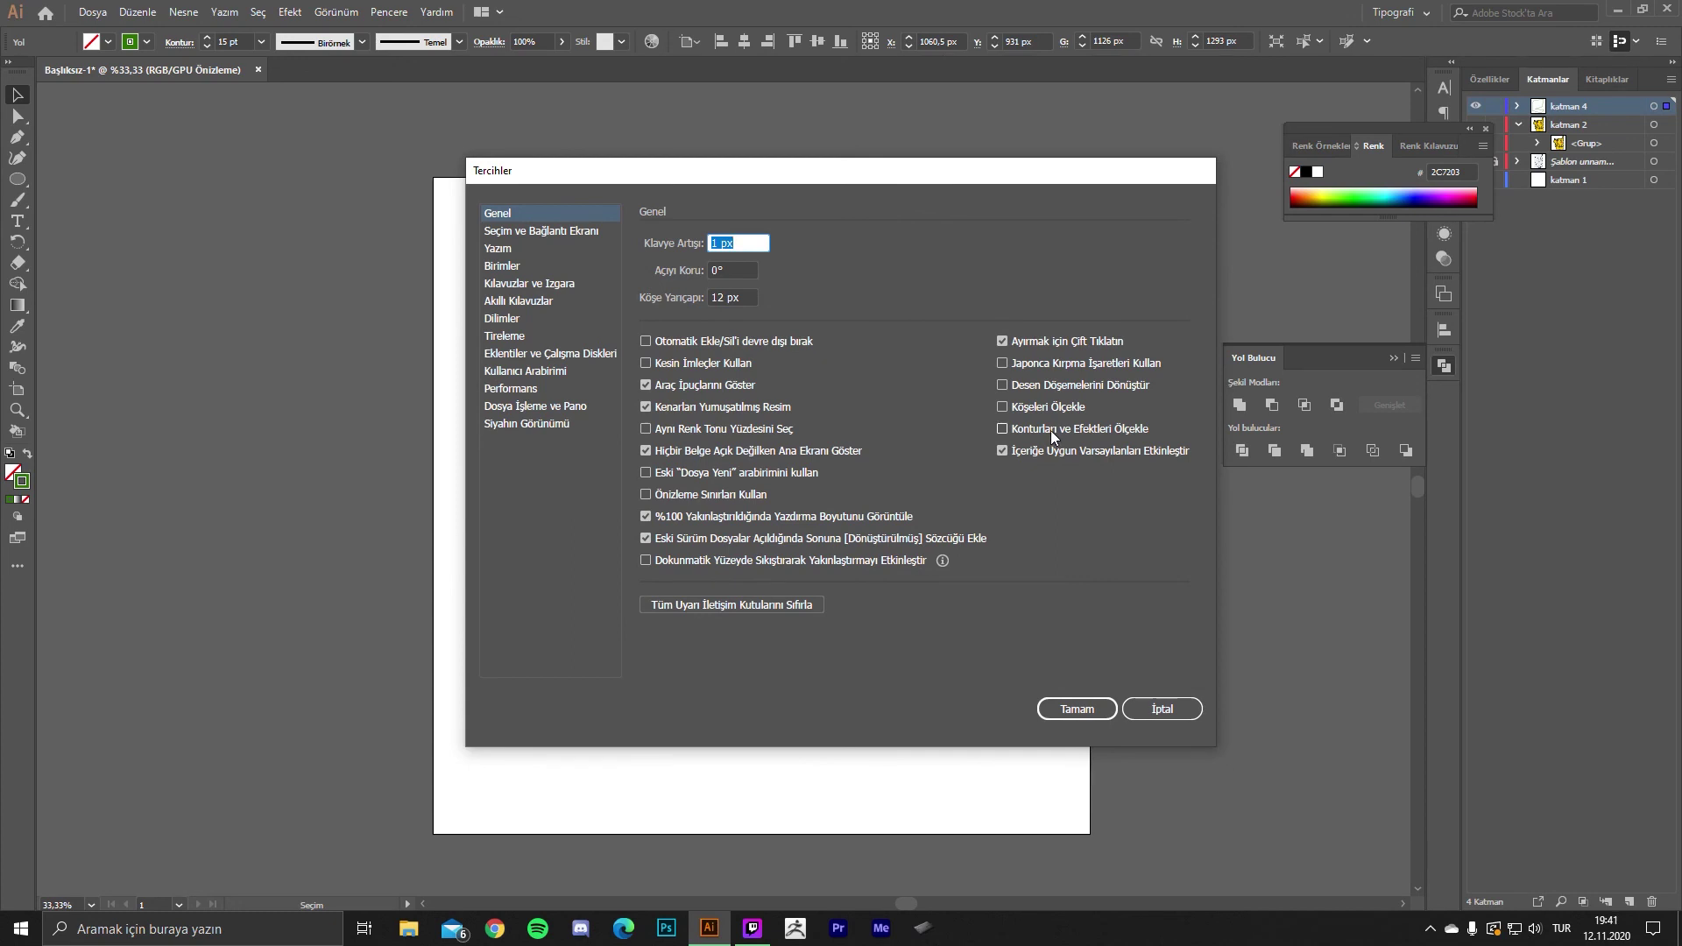
{"action": "left_click", "coordinate": [1051, 429]}
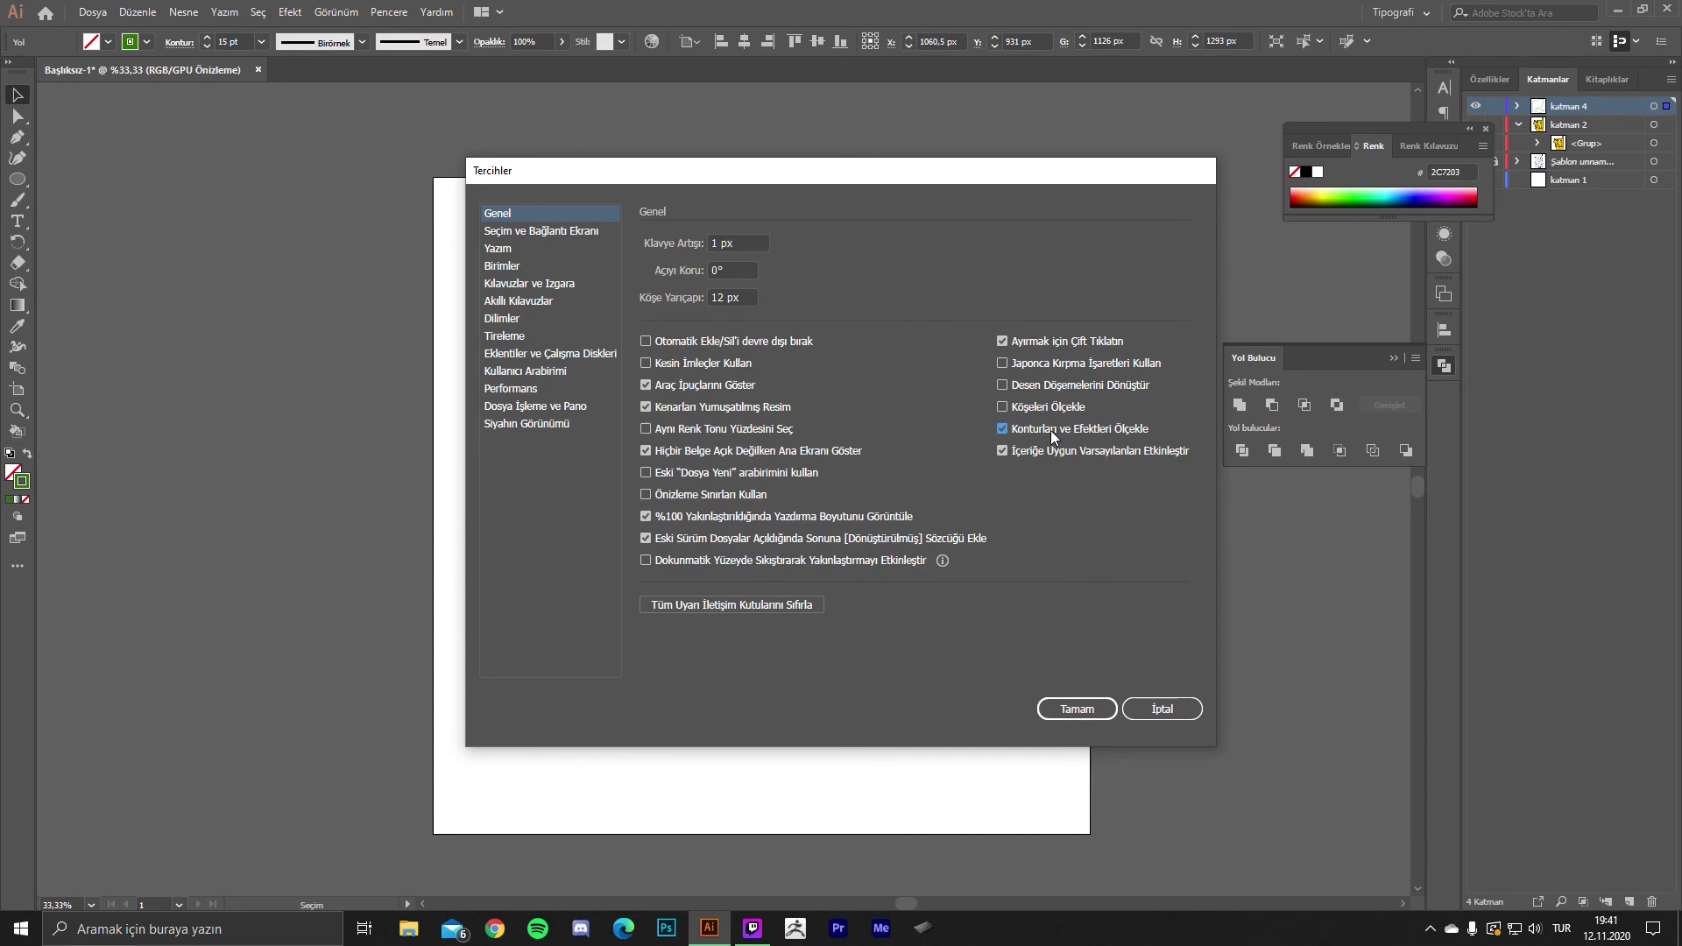
{"action": "left_click", "coordinate": [1077, 709]}
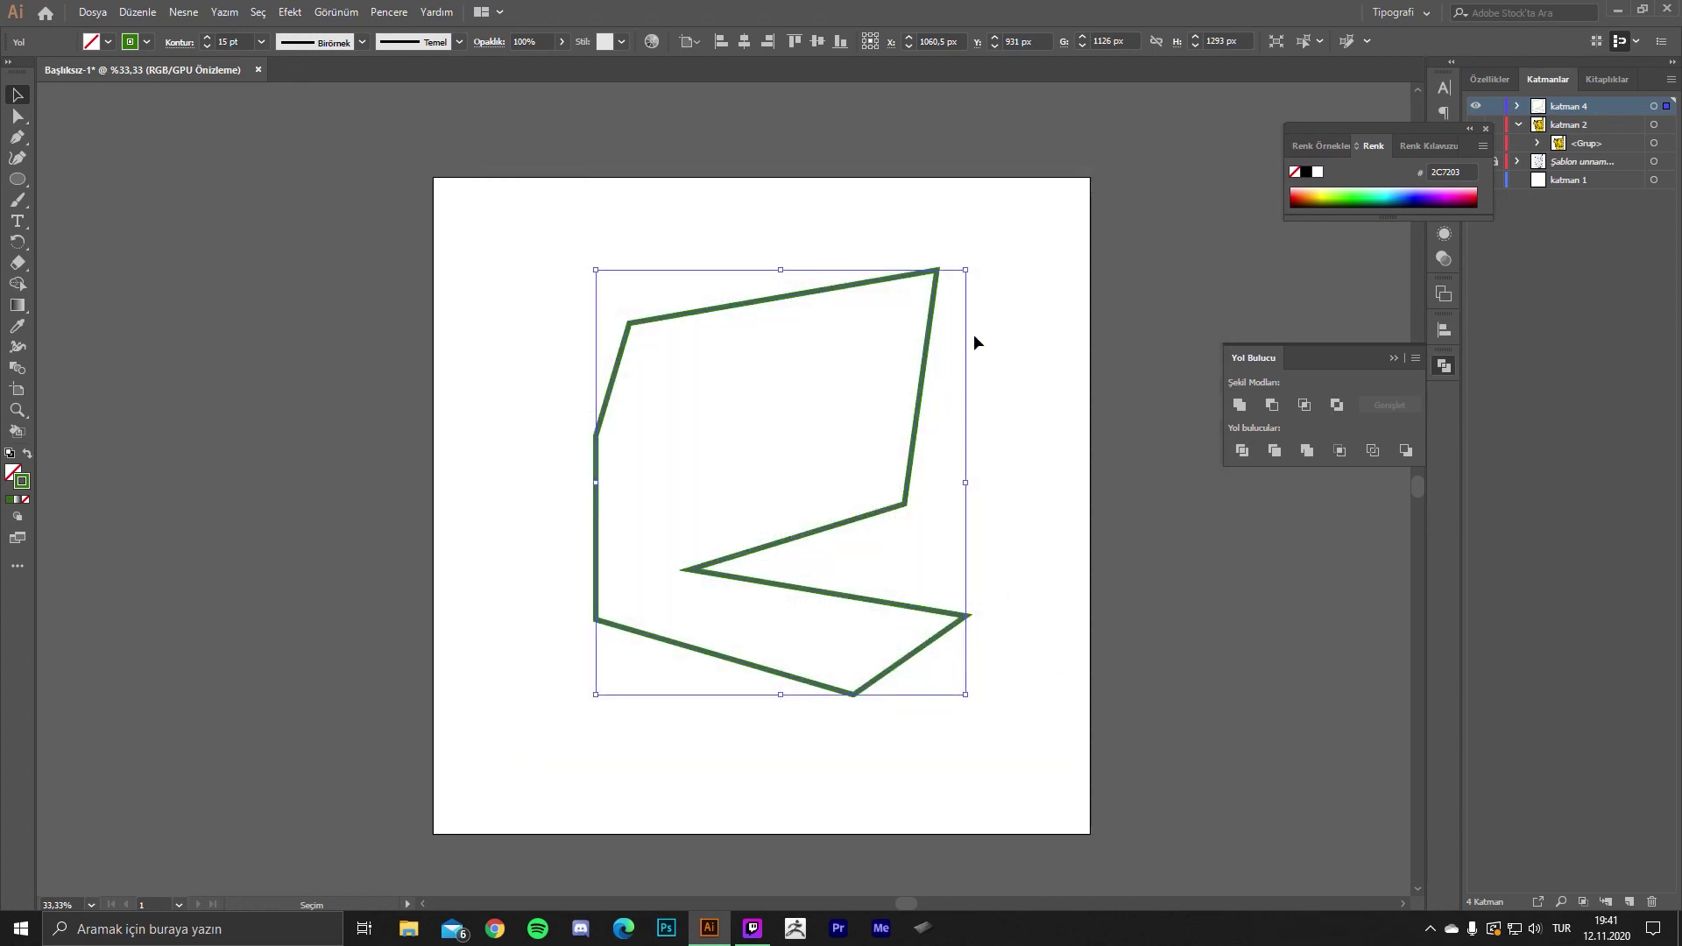
- Shrink the green path to test stroke scaling, then undo it
{"action": "left_click_drag", "start_coordinate": [967, 270], "coordinate": [674, 663]}
{"action": "left_click", "coordinate": [673, 661]}
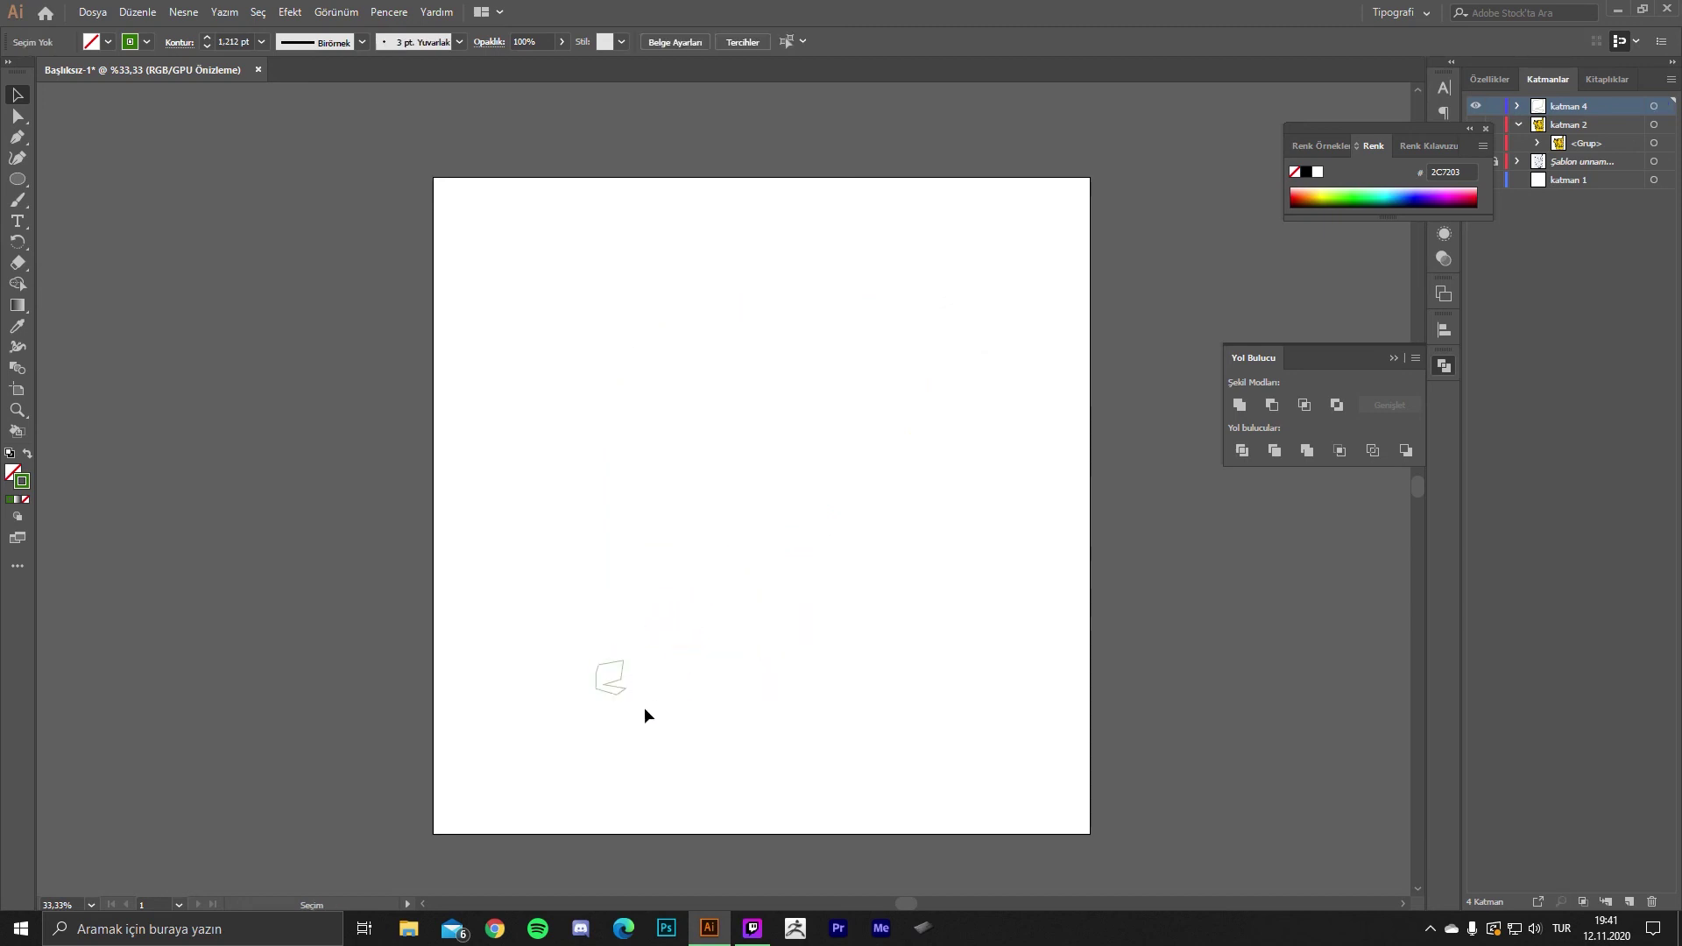
{"action": "scroll", "coordinate": [644, 707], "scroll_direction": "up", "scroll_amount": 5}
{"action": "key", "text": "ctrl+z"}
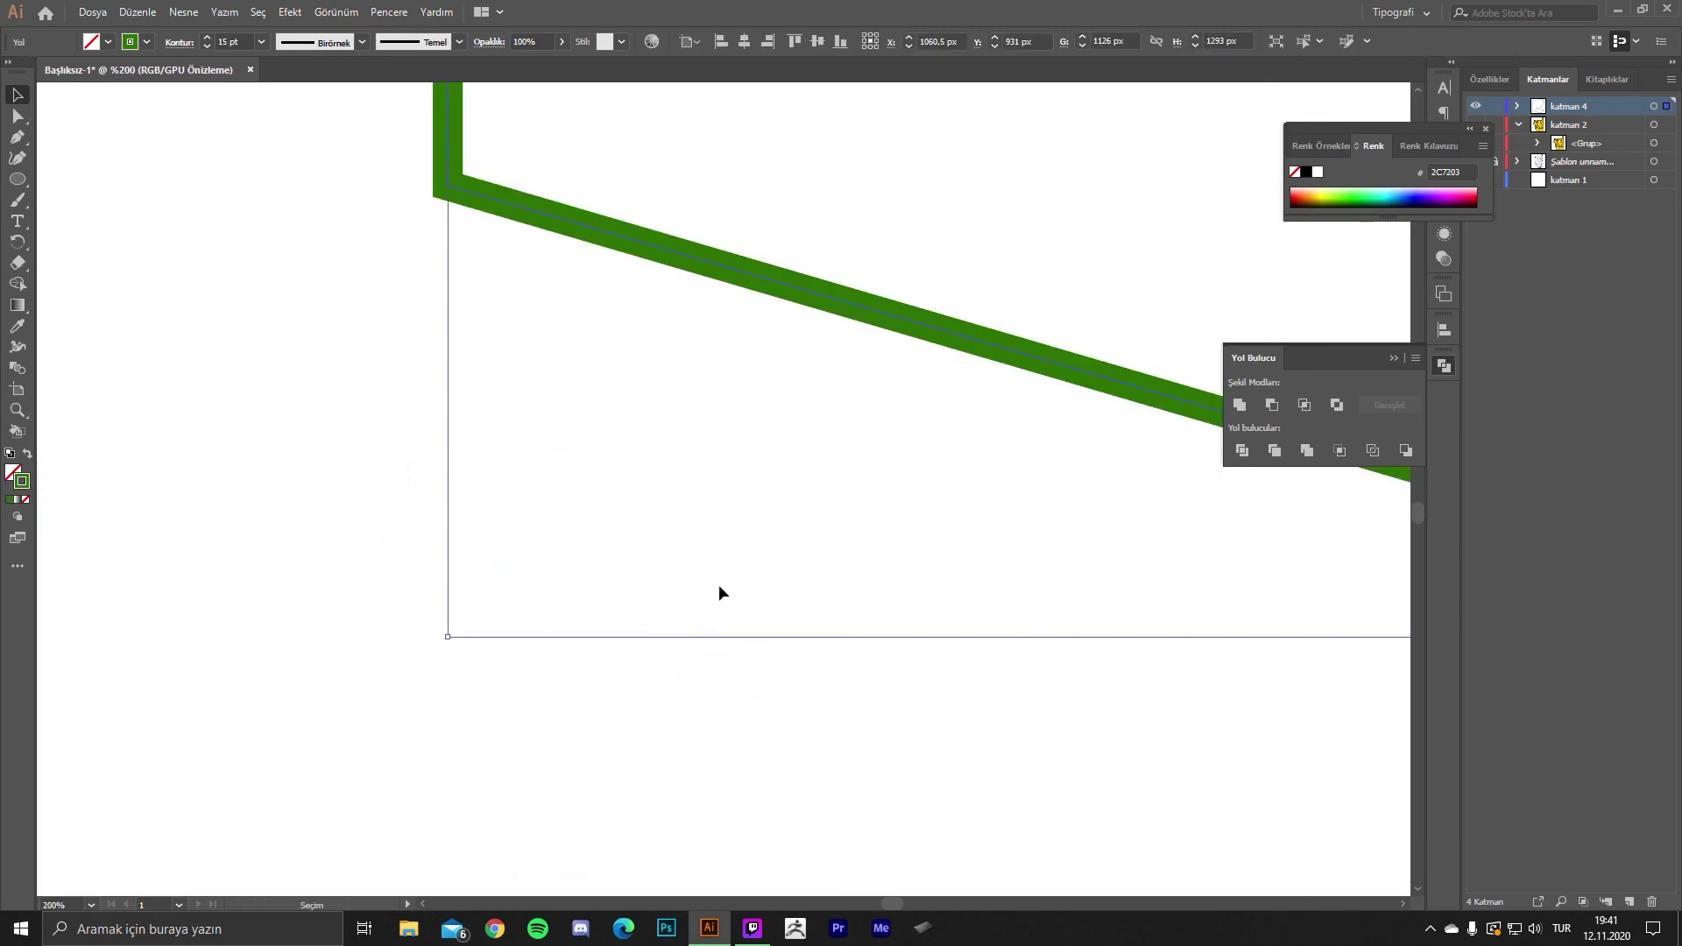
{"action": "scroll", "coordinate": [706, 372], "scroll_direction": "down", "scroll_amount": 1}
{"action": "scroll", "coordinate": [614, 438], "scroll_direction": "down", "scroll_amount": 1}
{"action": "scroll", "coordinate": [229, 109], "scroll_direction": "up", "scroll_amount": 2}
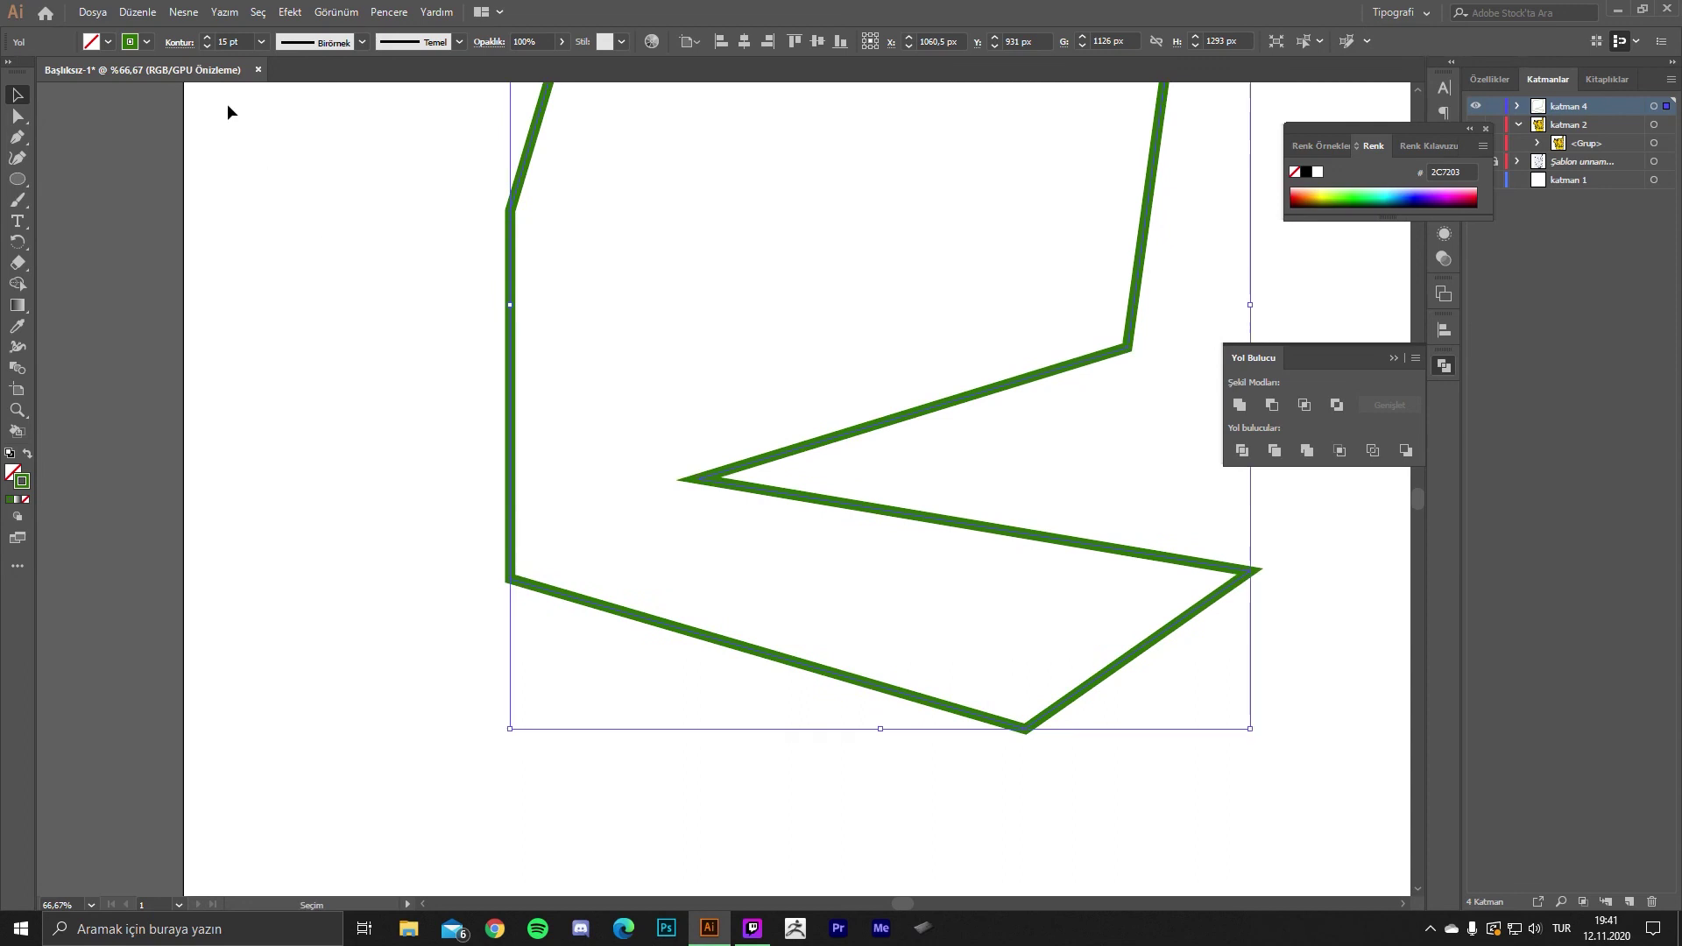
{"action": "scroll", "coordinate": [957, 233], "scroll_direction": "down", "scroll_amount": 1}
{"action": "scroll", "coordinate": [1112, 224], "scroll_direction": "down", "scroll_amount": 2}
{"action": "scroll", "coordinate": [1135, 201], "scroll_direction": "up", "scroll_amount": 2}
- Shrink the path again, undo to keep the 15 pt stroke, and close the Color panel
{"action": "left_click_drag", "start_coordinate": [1136, 182], "coordinate": [943, 400]}
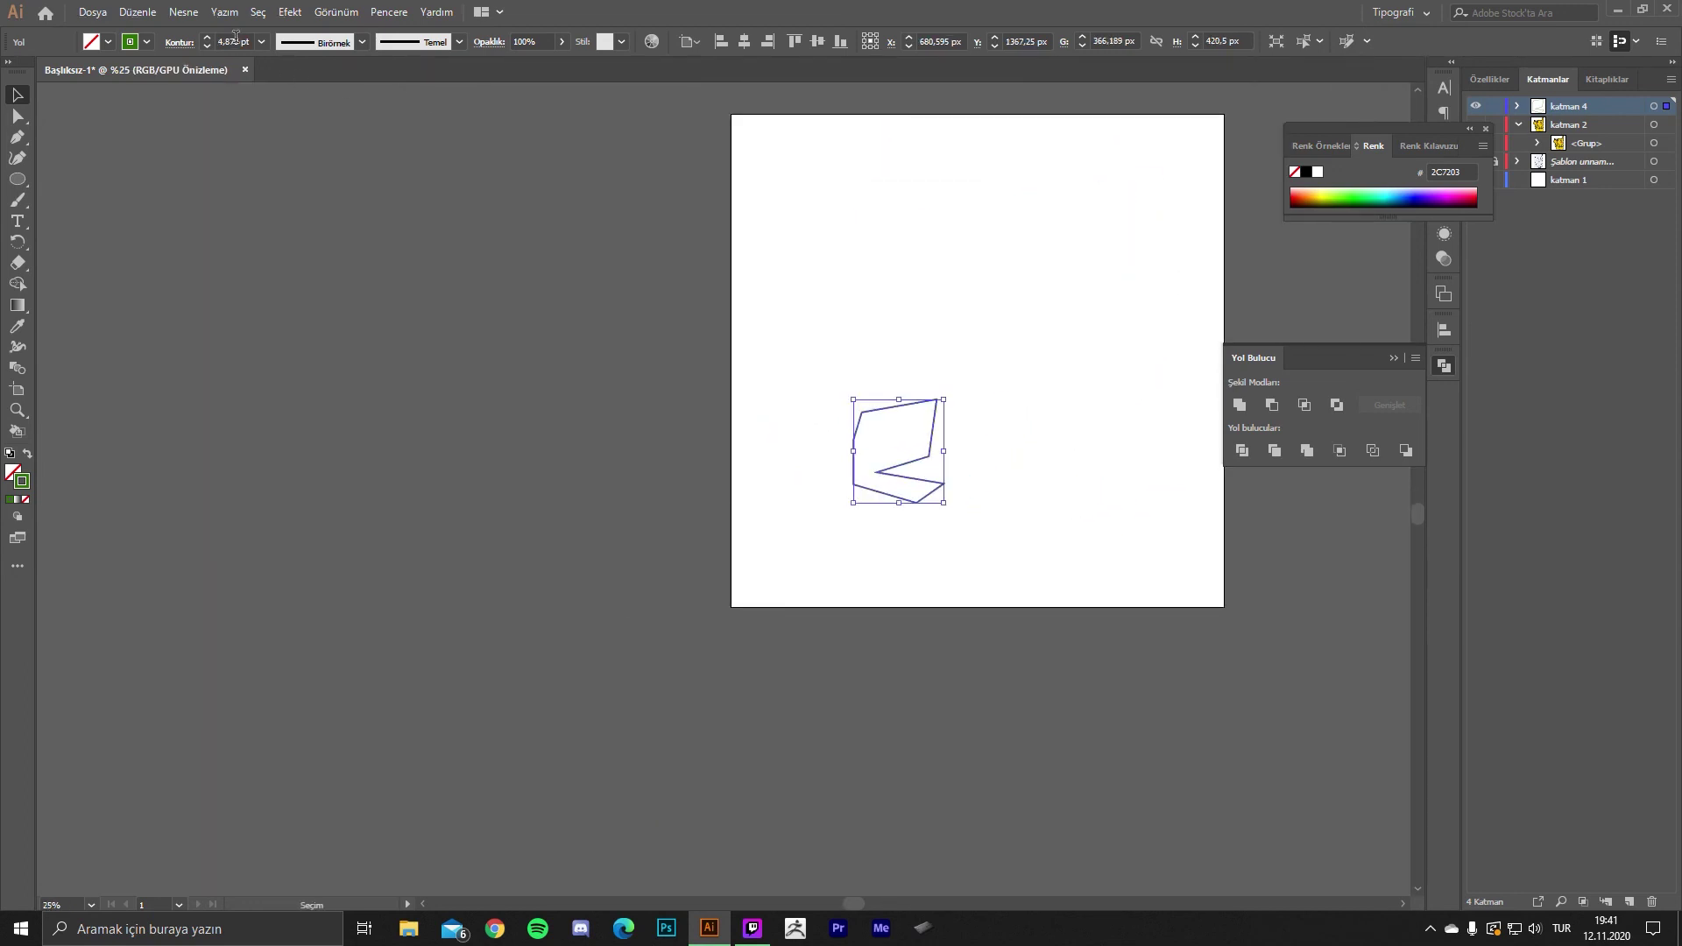
{"action": "scroll", "coordinate": [983, 459], "scroll_direction": "up", "scroll_amount": 1}
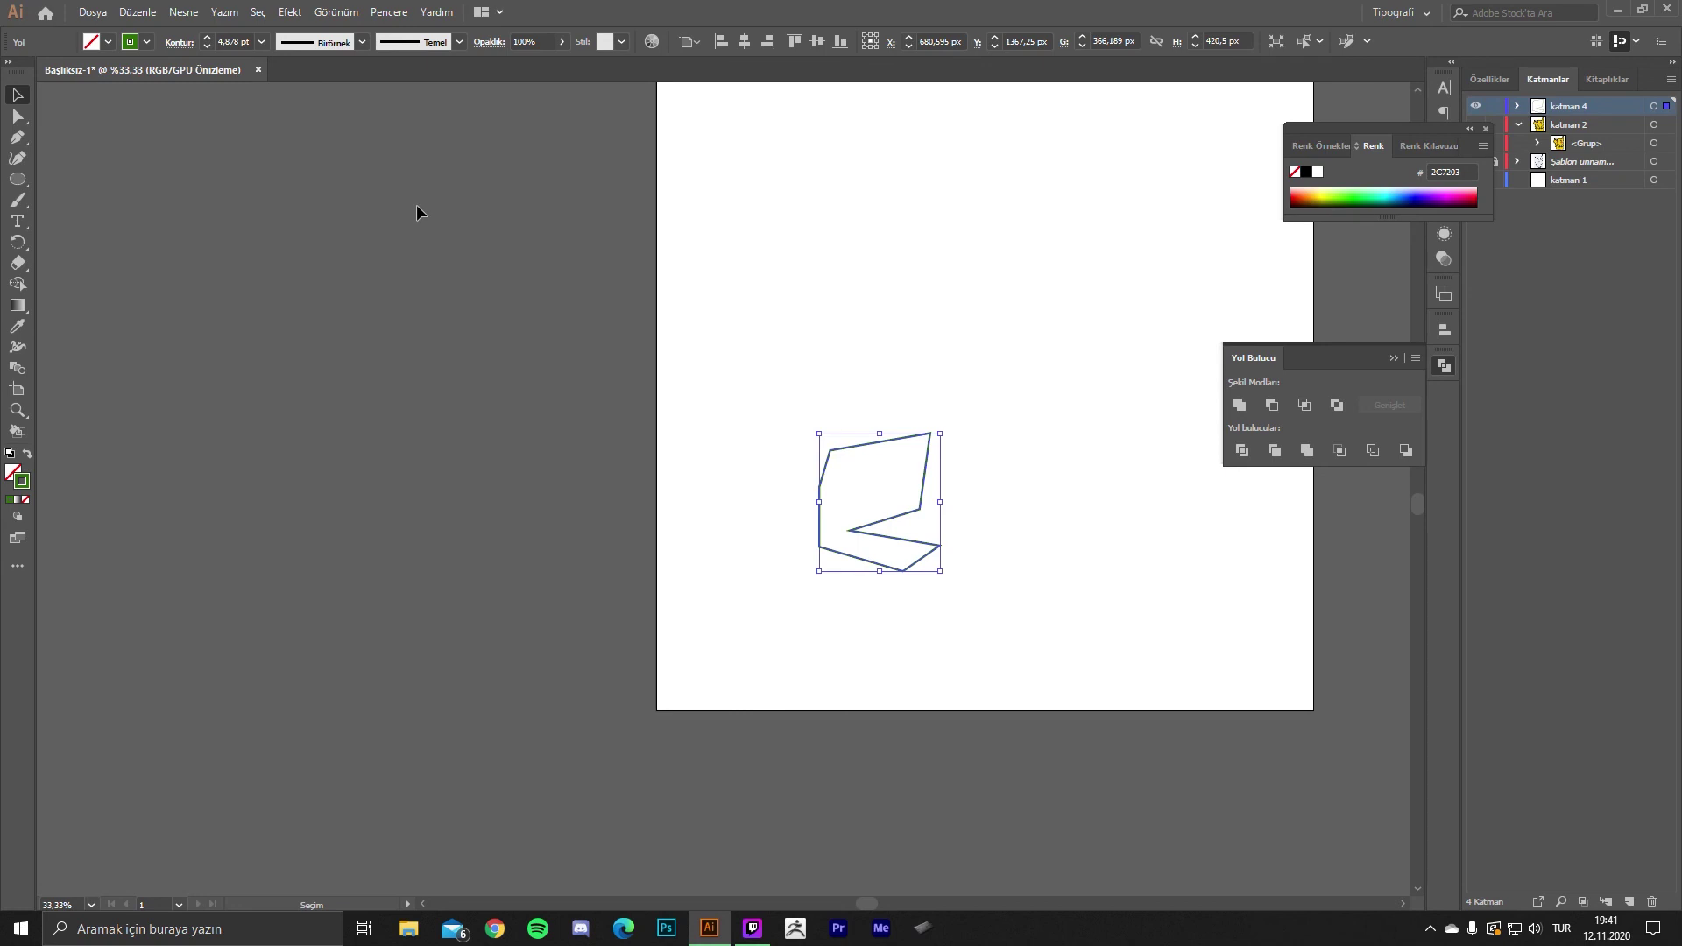
{"action": "left_click_drag", "start_coordinate": [841, 234], "coordinate": [759, 440]}
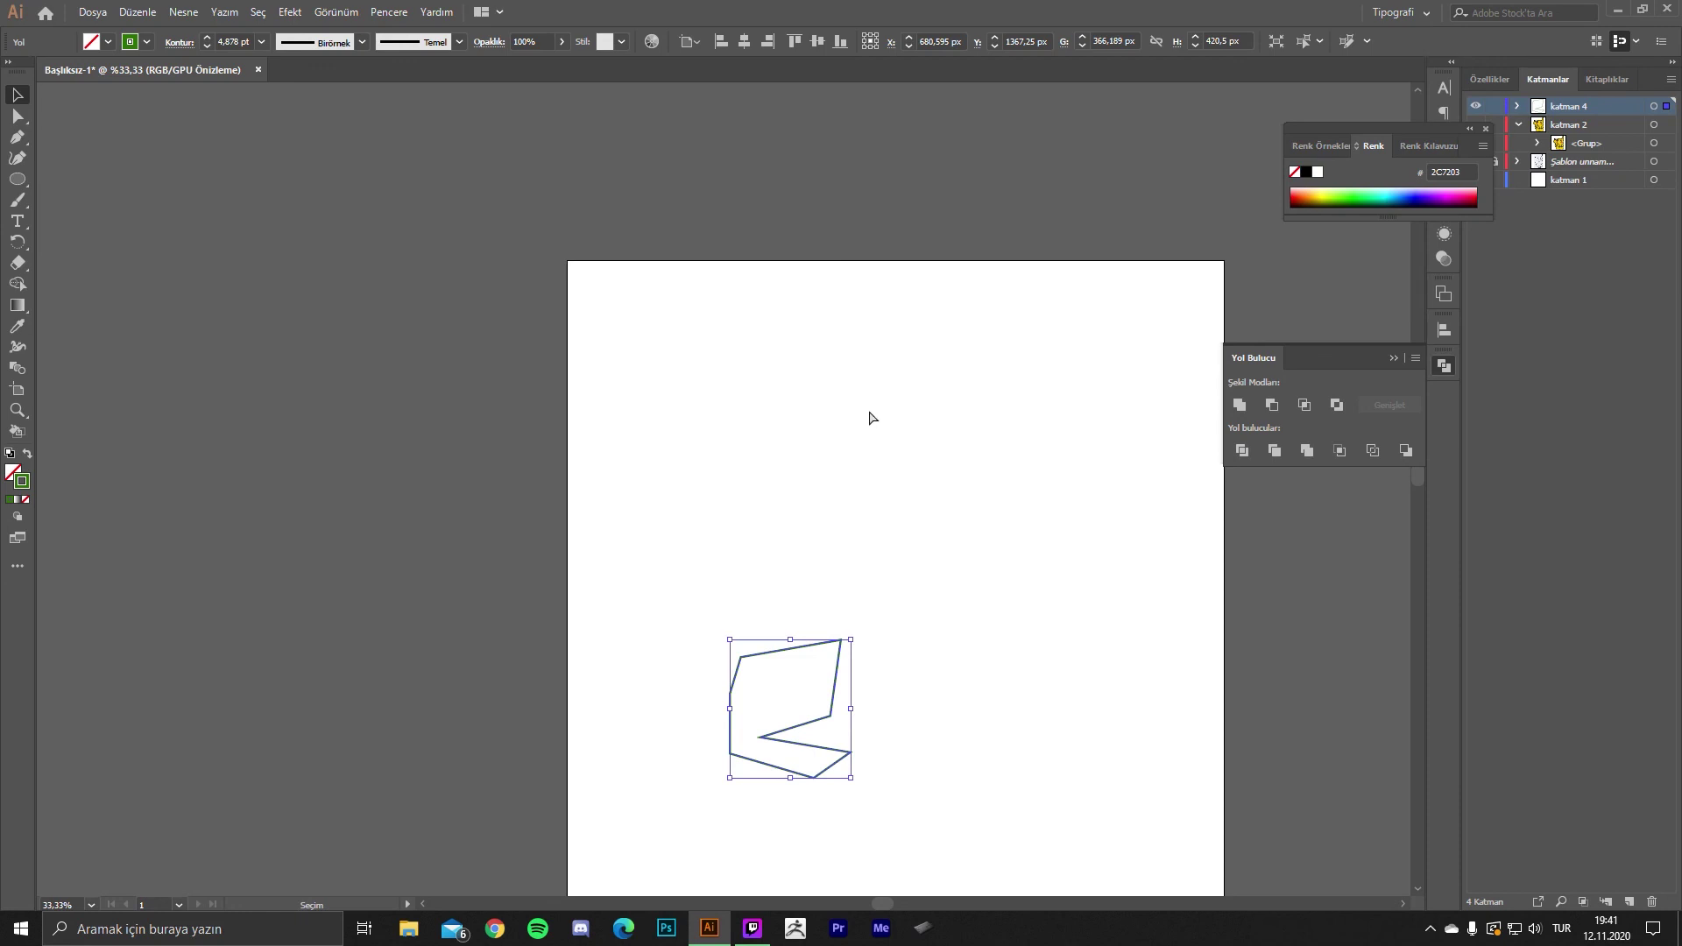
{"action": "key", "text": "ctrl+z"}
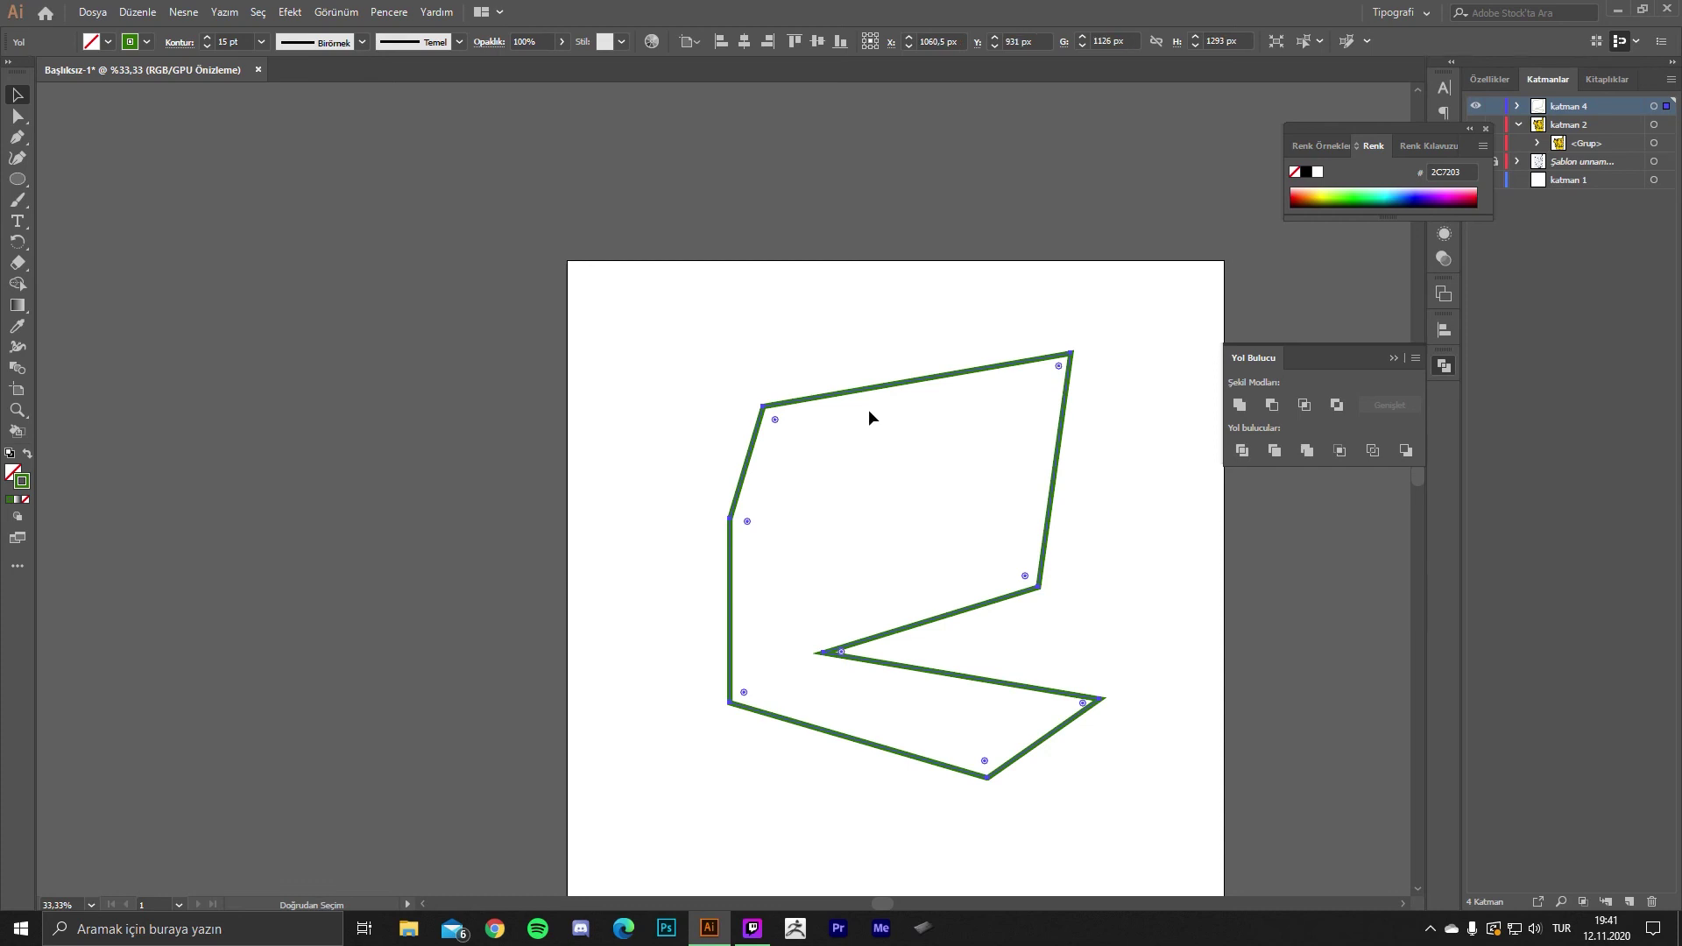
{"action": "left_click_drag", "start_coordinate": [751, 346], "coordinate": [643, 279]}
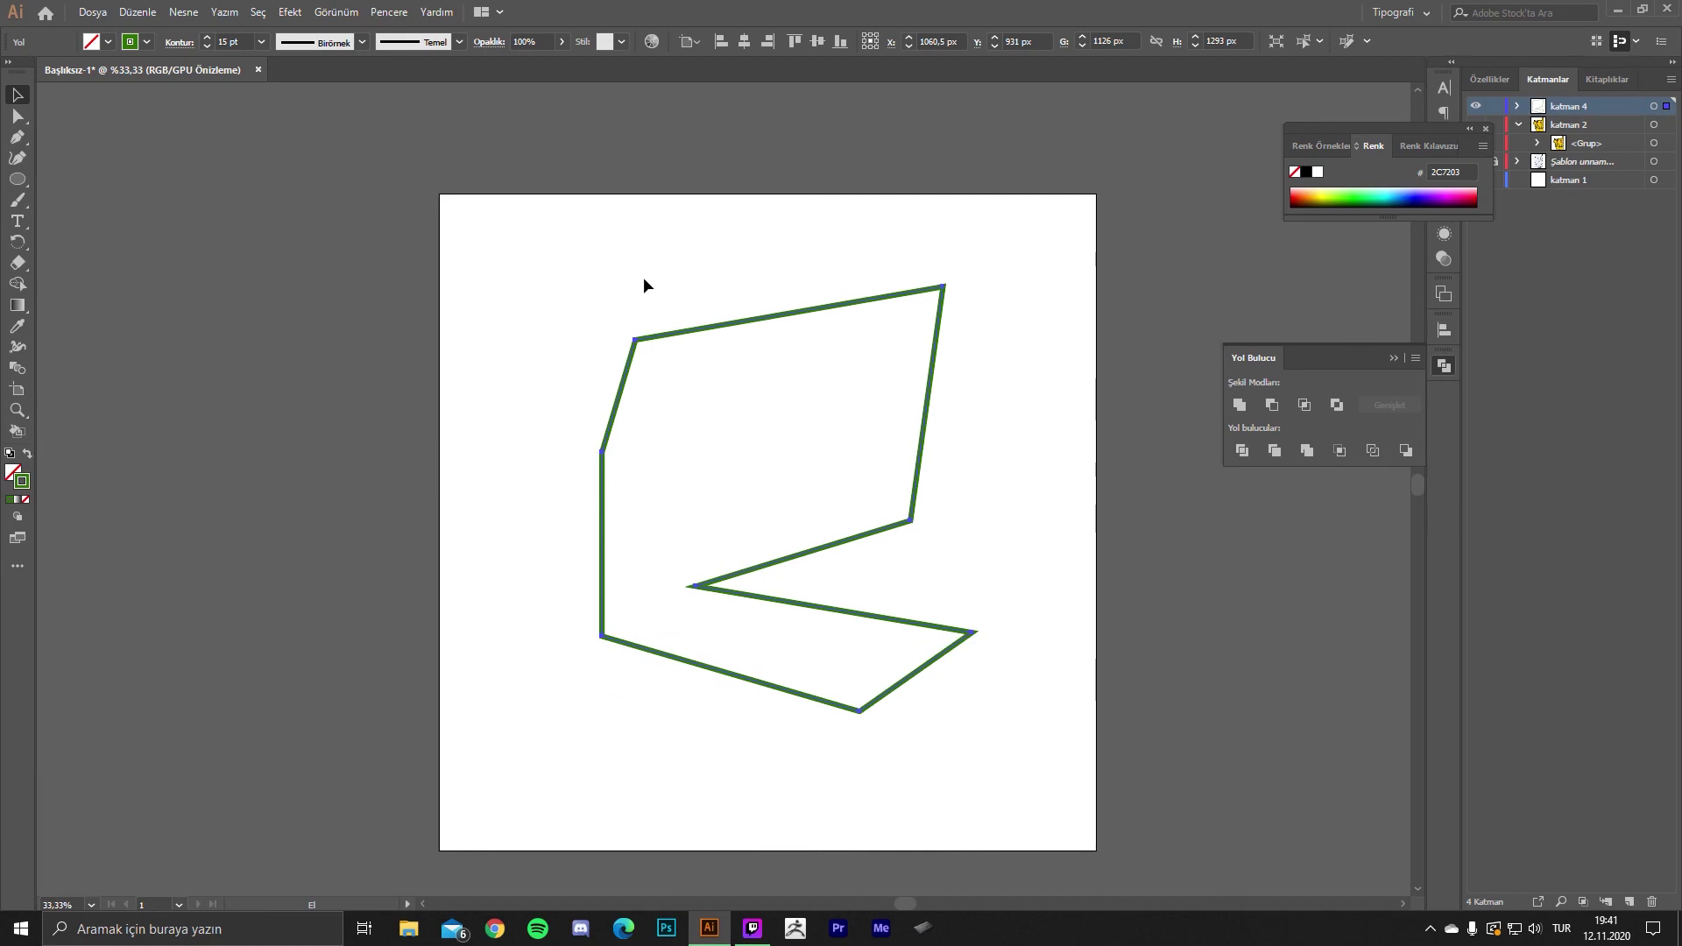
{"action": "left_click", "coordinate": [1486, 129]}
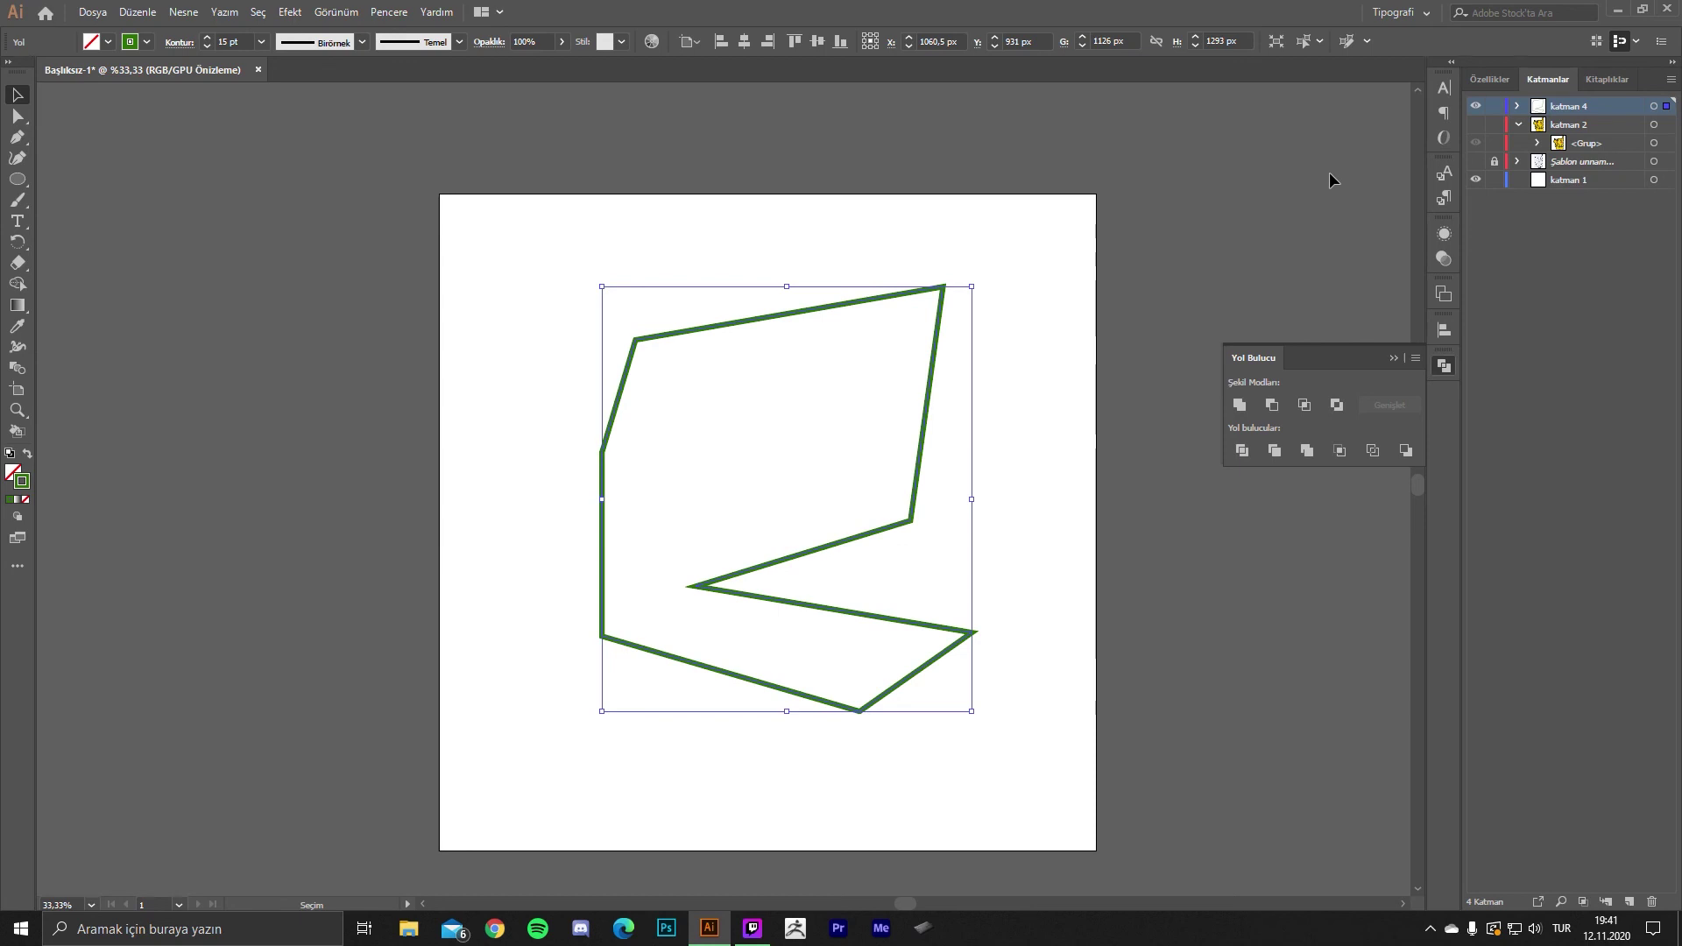
- Delete the green polygon and place 'Lorem ipsum' placeholder text on the artboard
{"action": "key", "text": "Delete"}
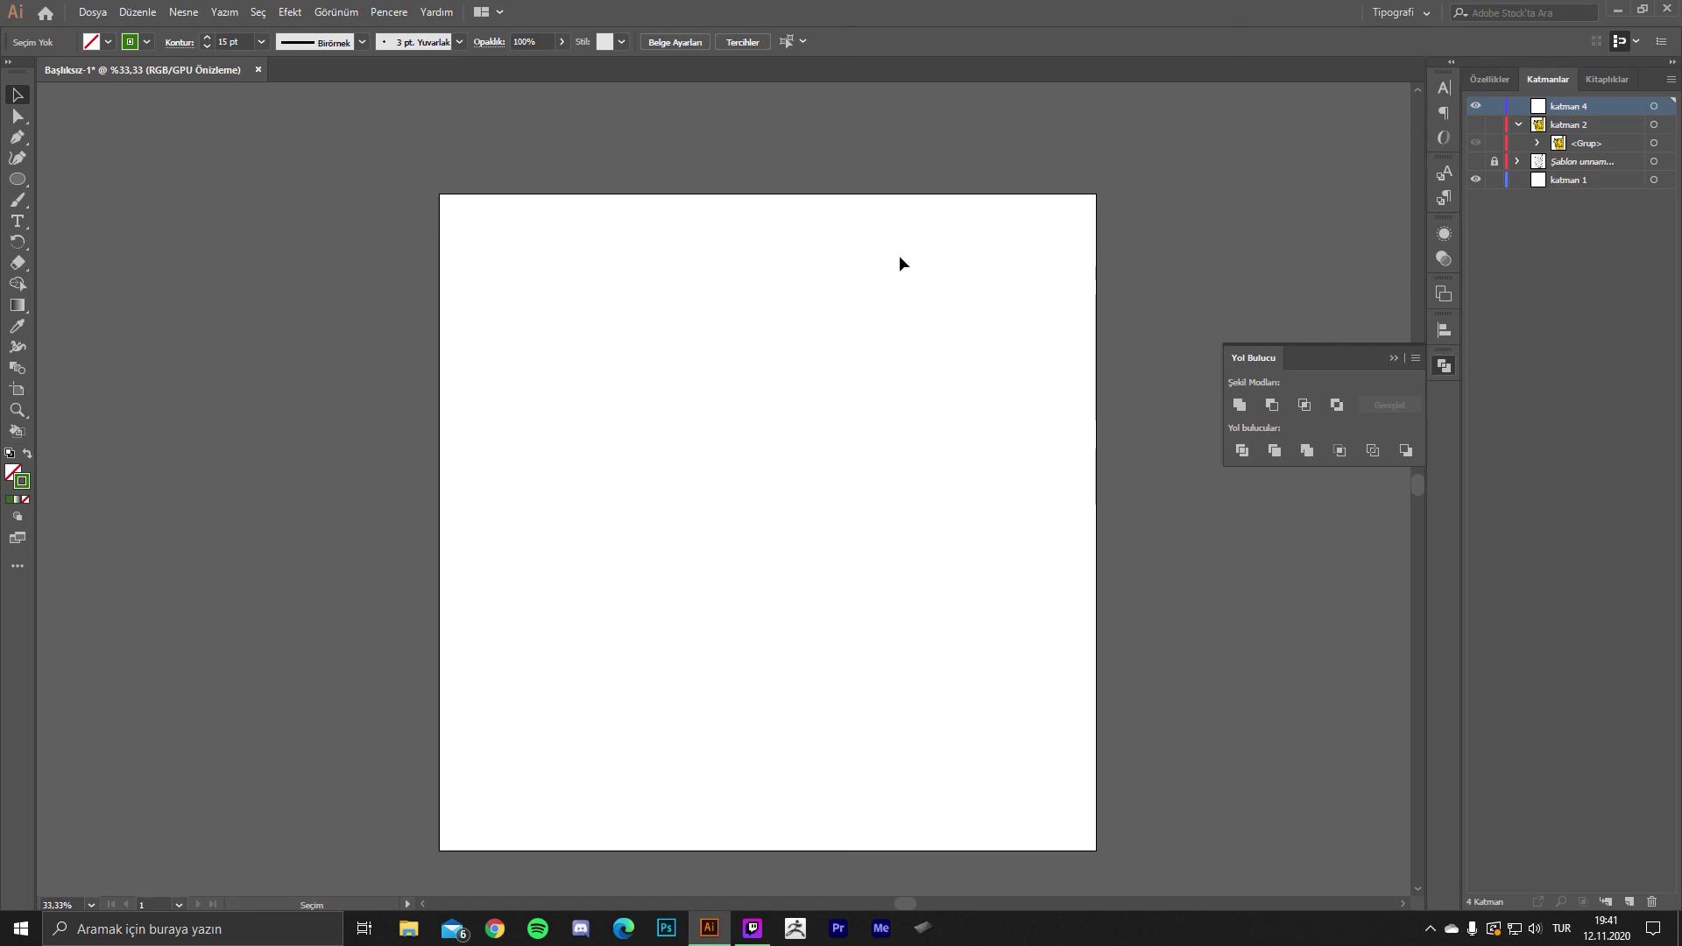
{"action": "left_click", "coordinate": [18, 221]}
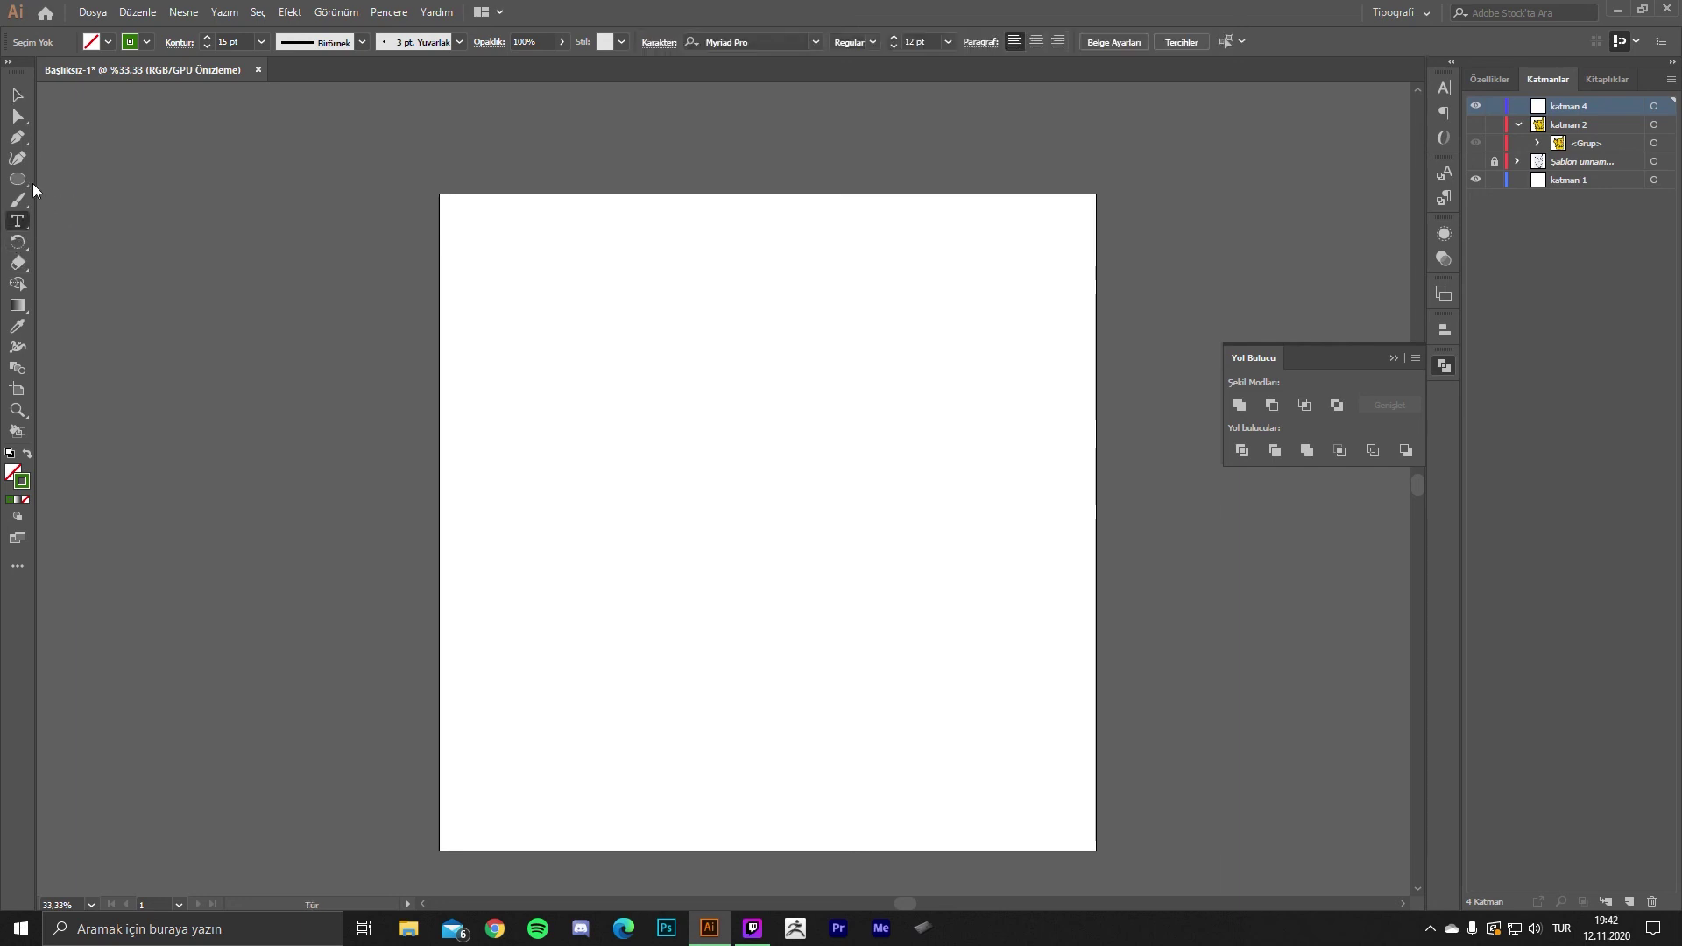
{"action": "left_click", "coordinate": [24, 102]}
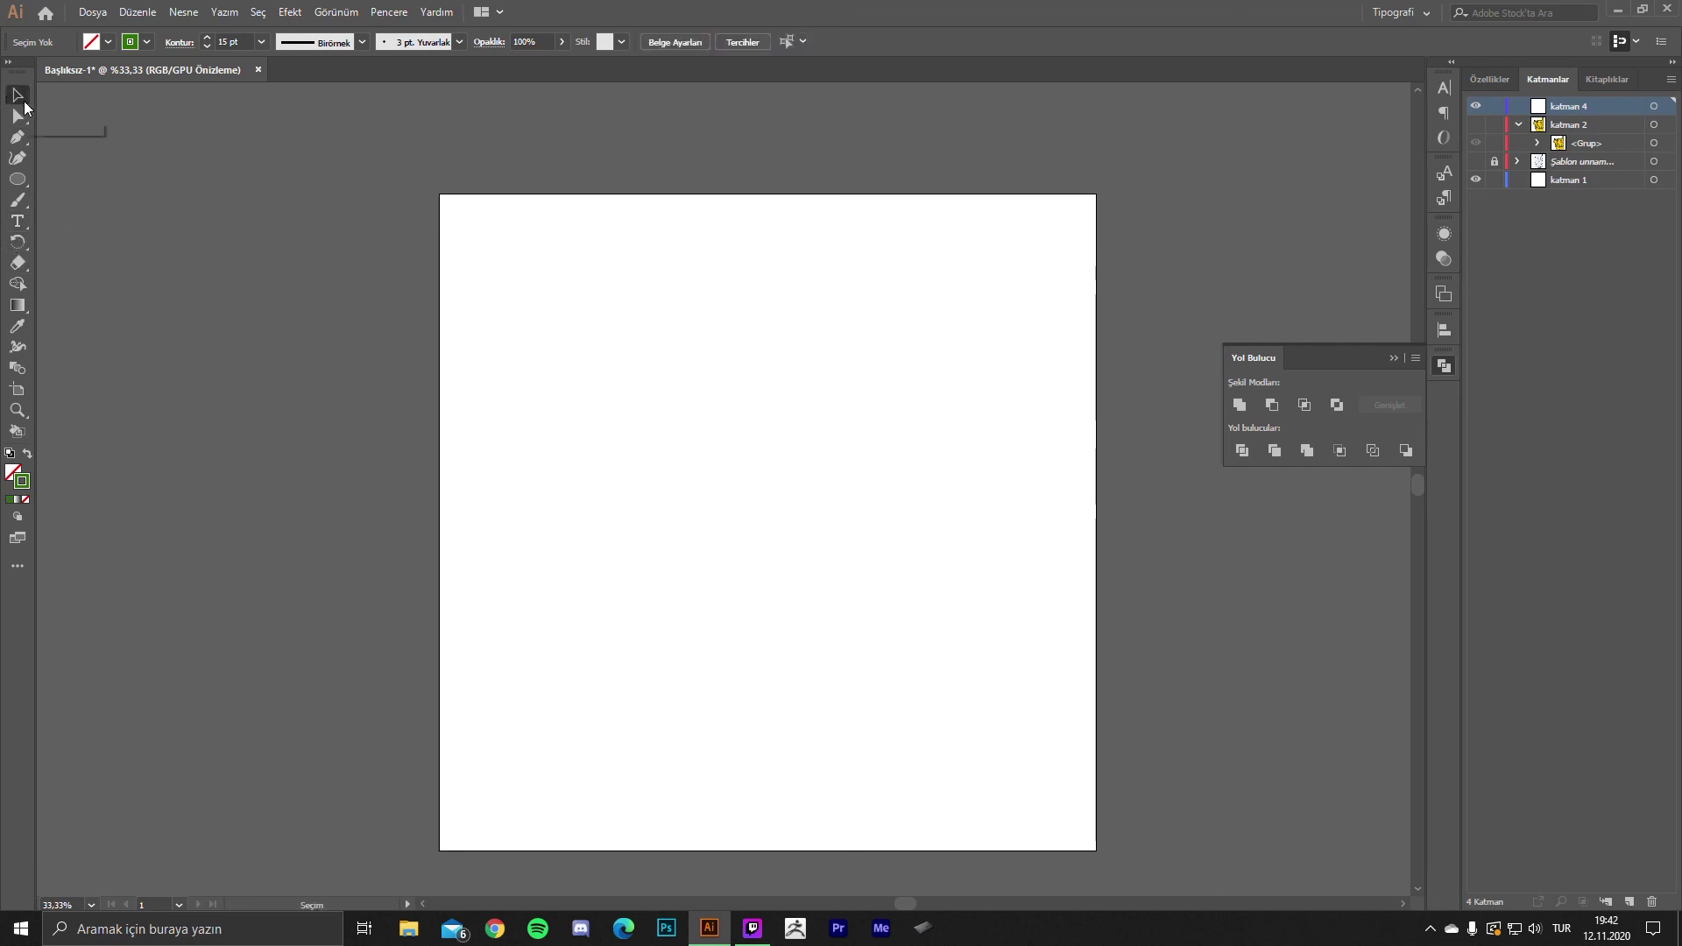
{"action": "left_click", "coordinate": [18, 221]}
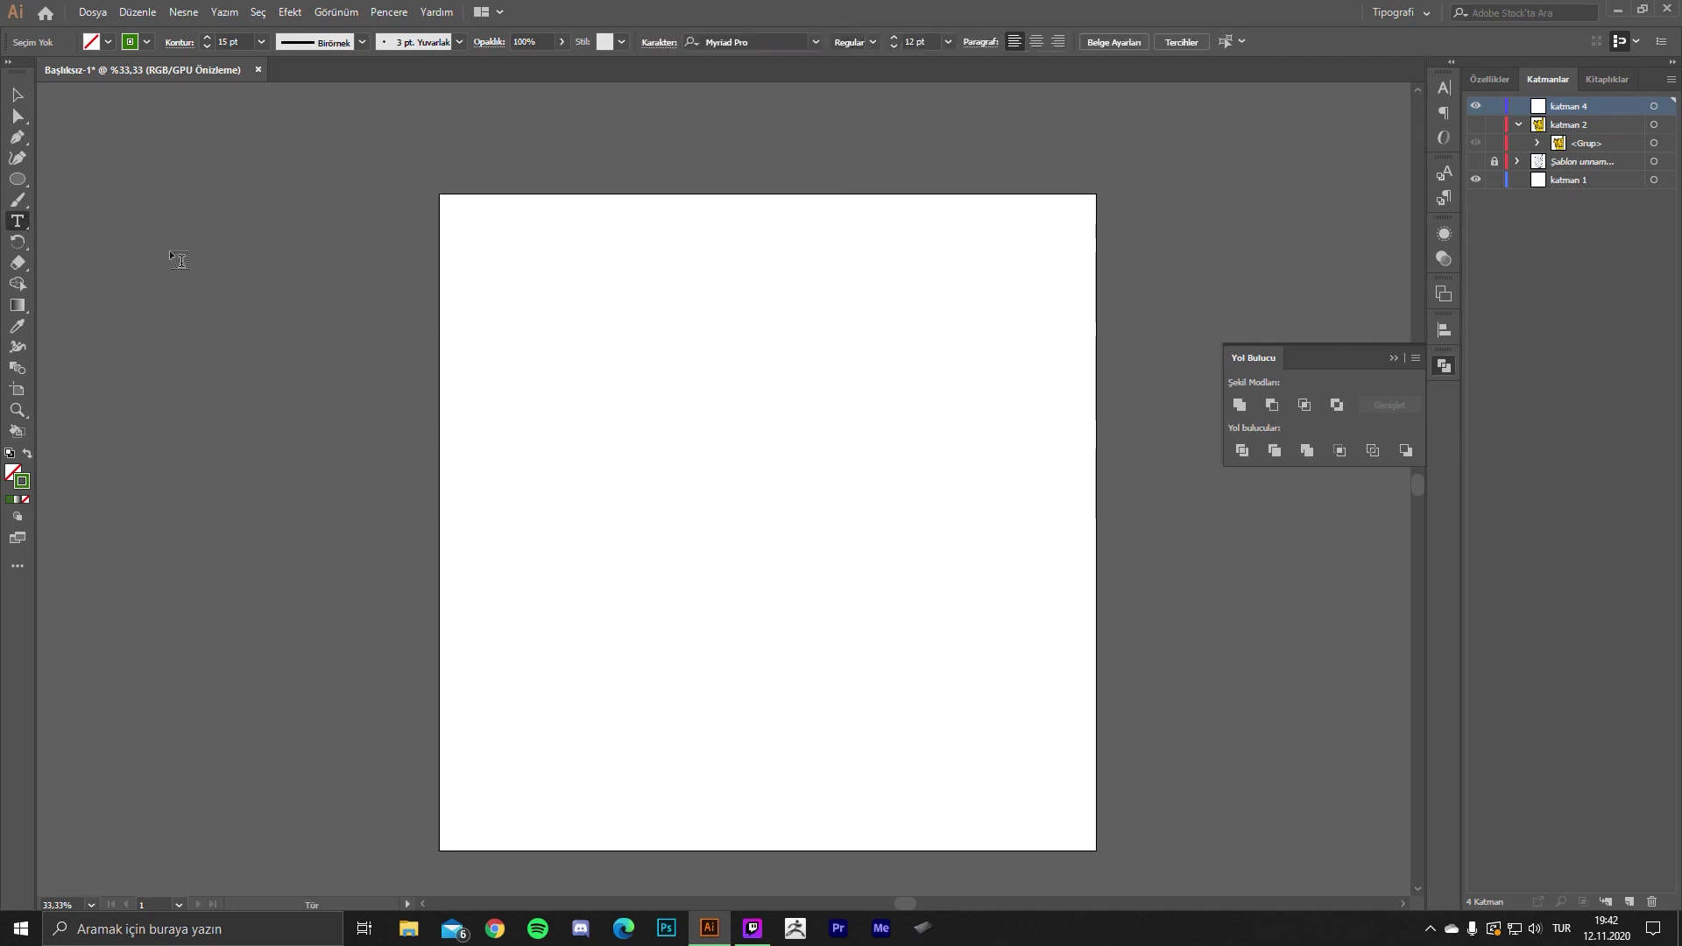
{"action": "left_click", "coordinate": [543, 386]}
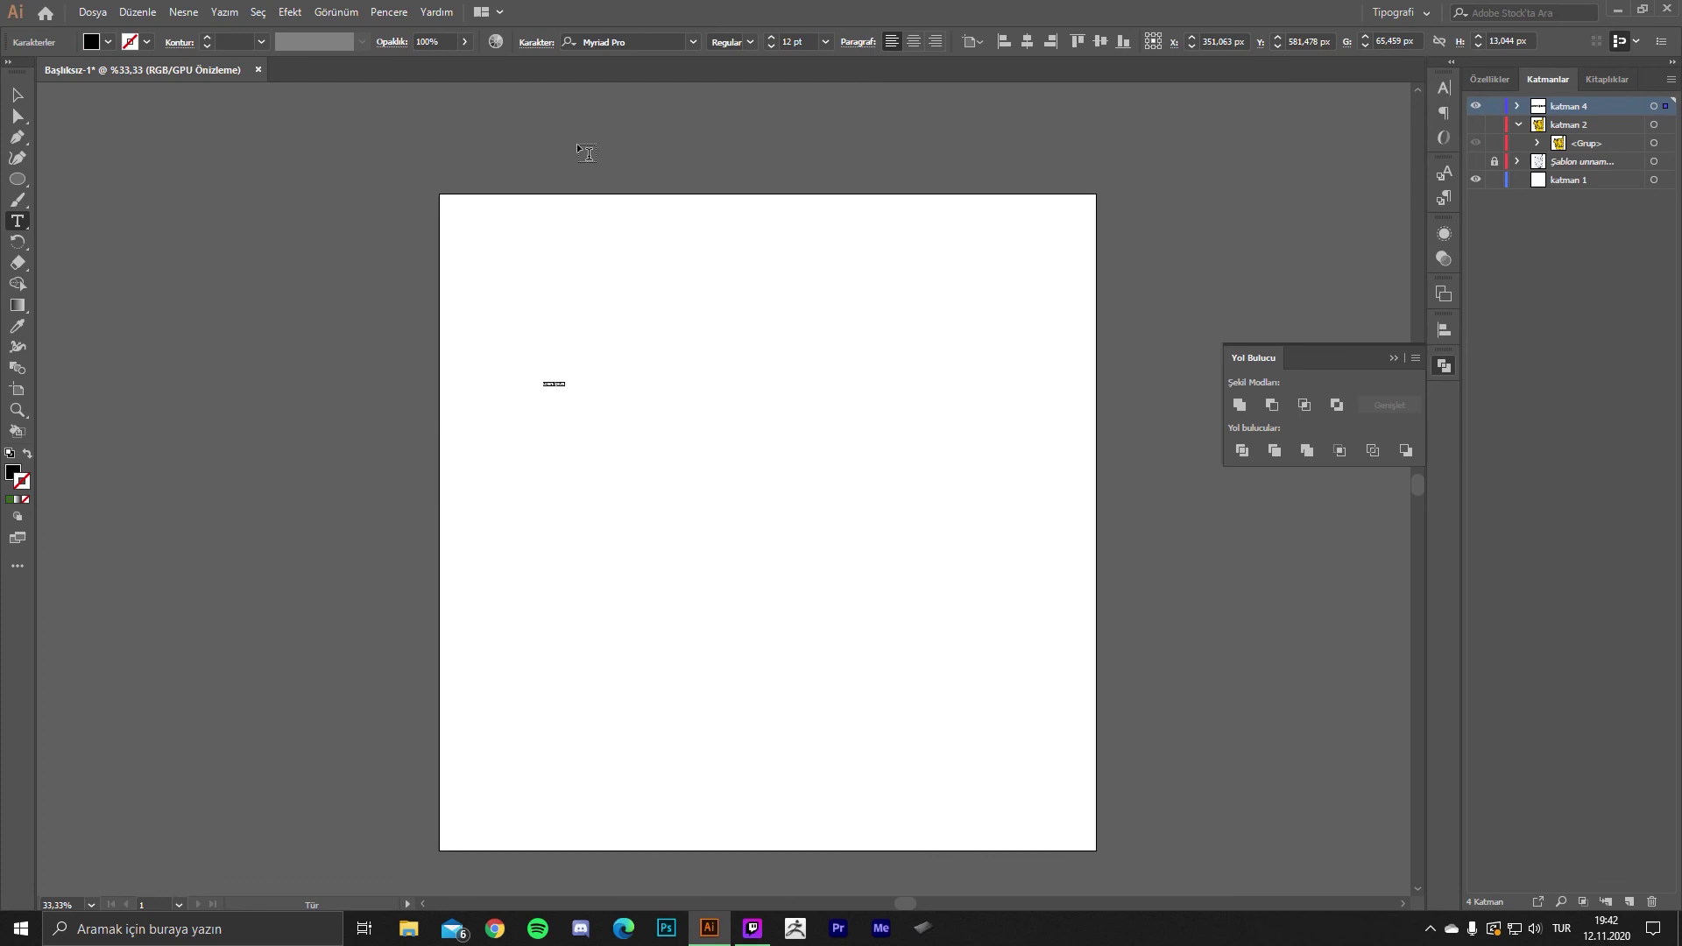
- Set the text to 100 pt, then scale it up to about 236 pt
{"action": "left_click", "coordinate": [793, 42]}
{"action": "type", "text": "85"}
{"action": "key", "text": "Return"}
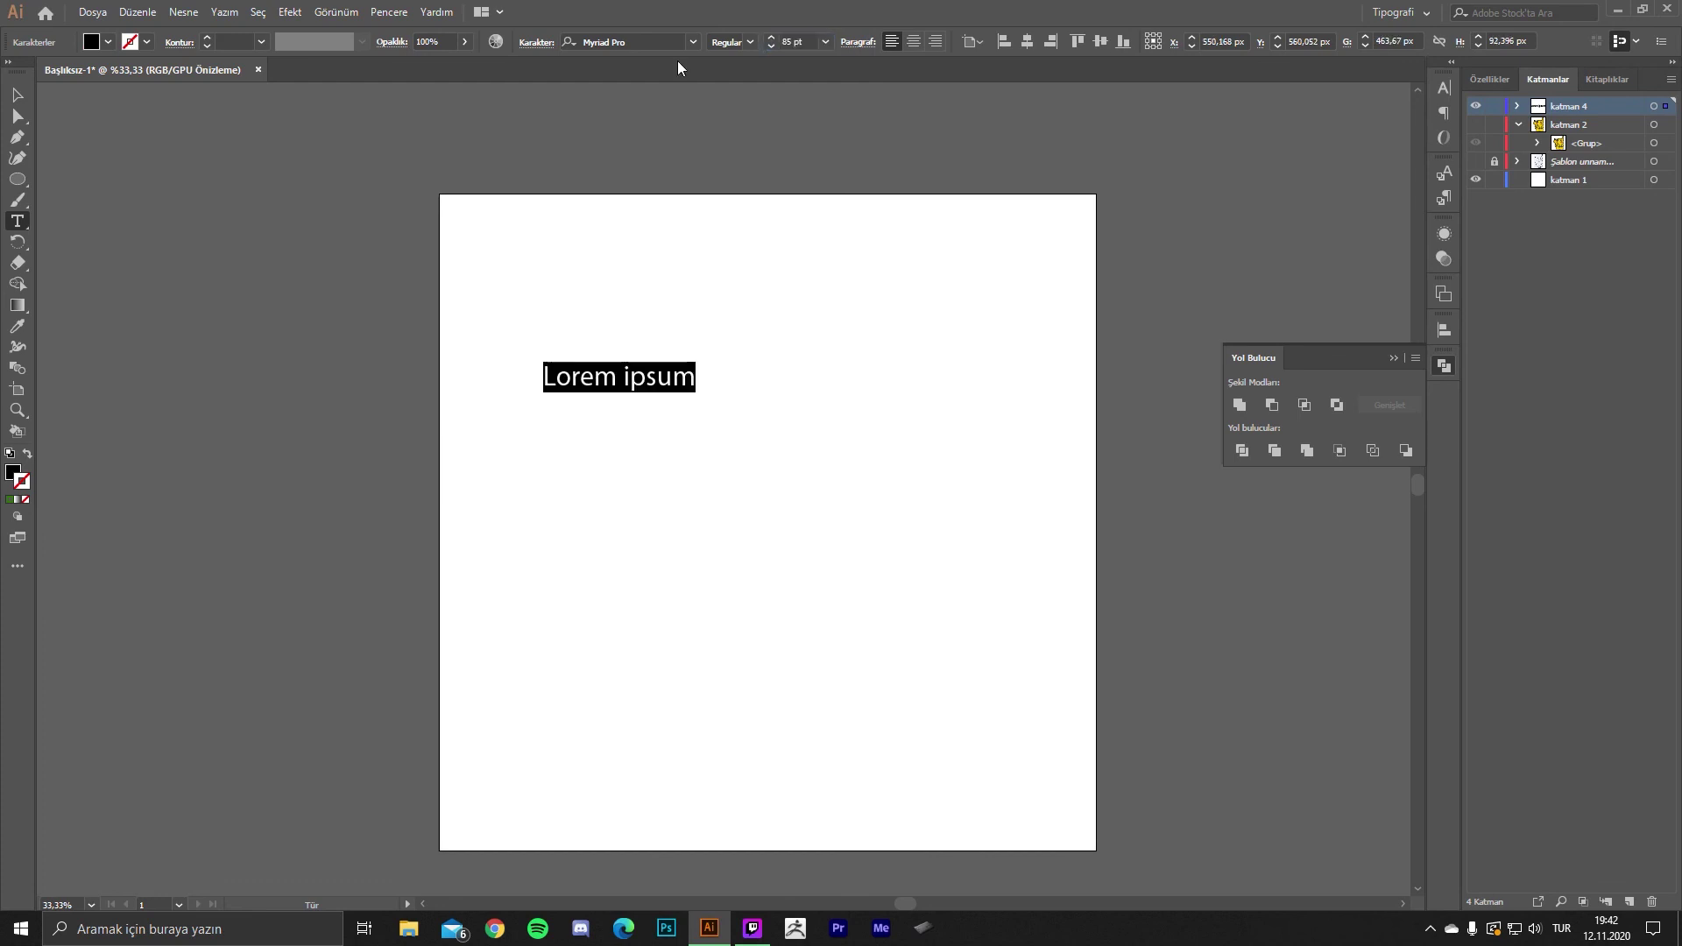
{"action": "left_click", "coordinate": [771, 41]}
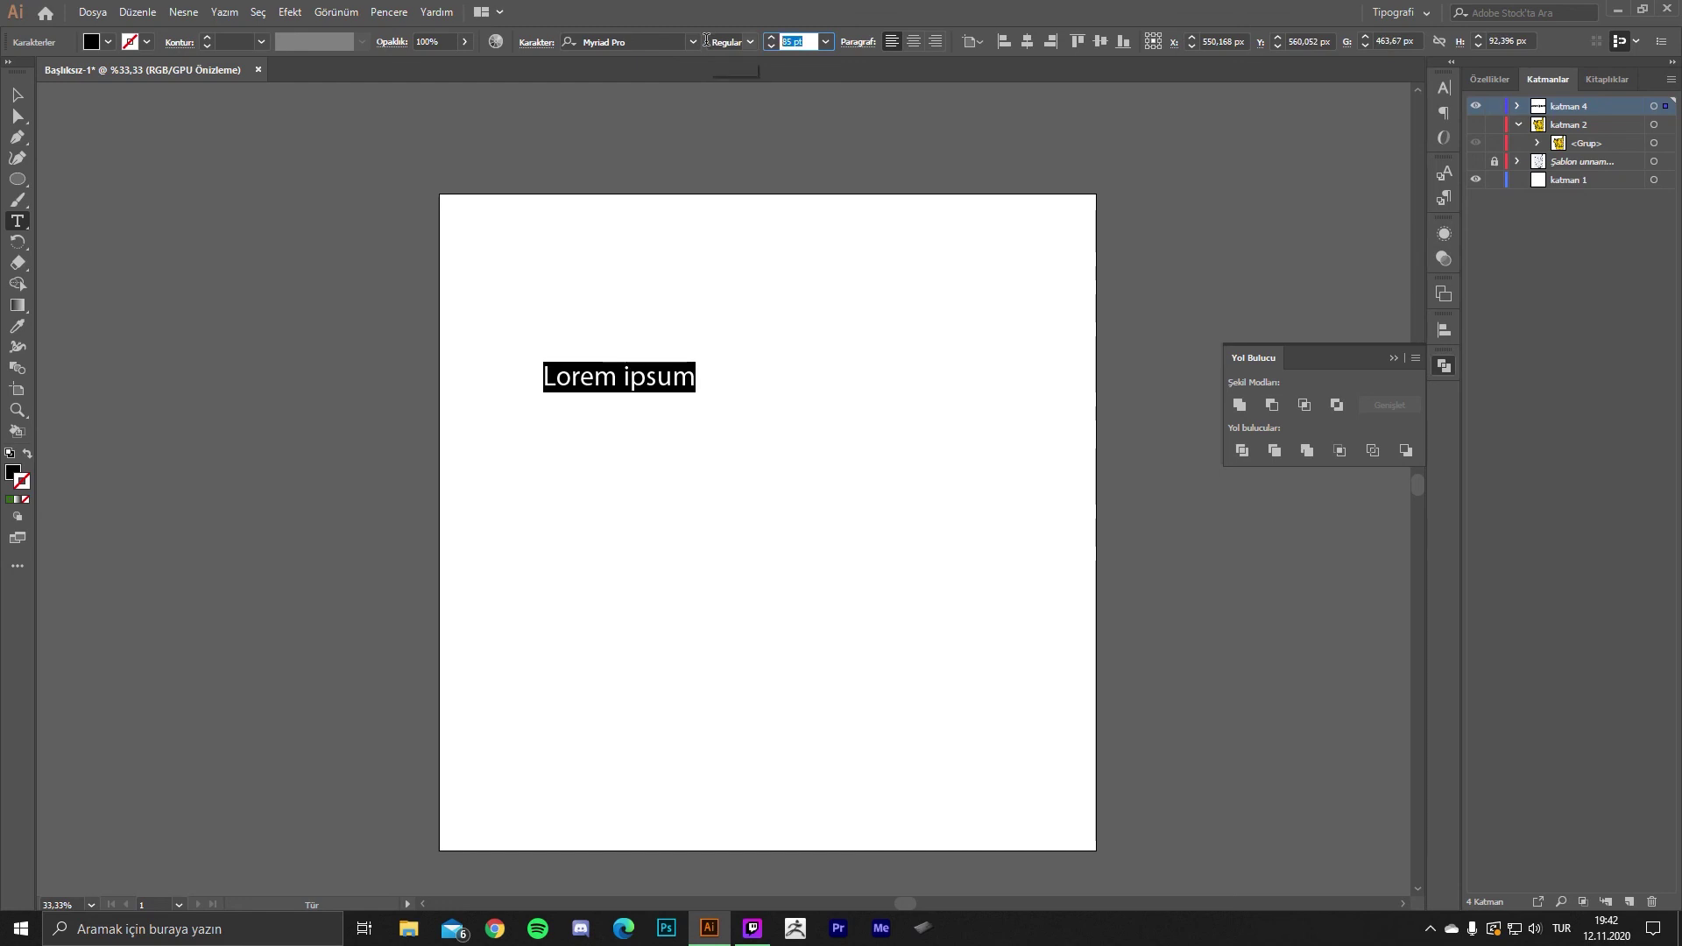
{"action": "type", "text": "100"}
{"action": "key", "text": "Return"}
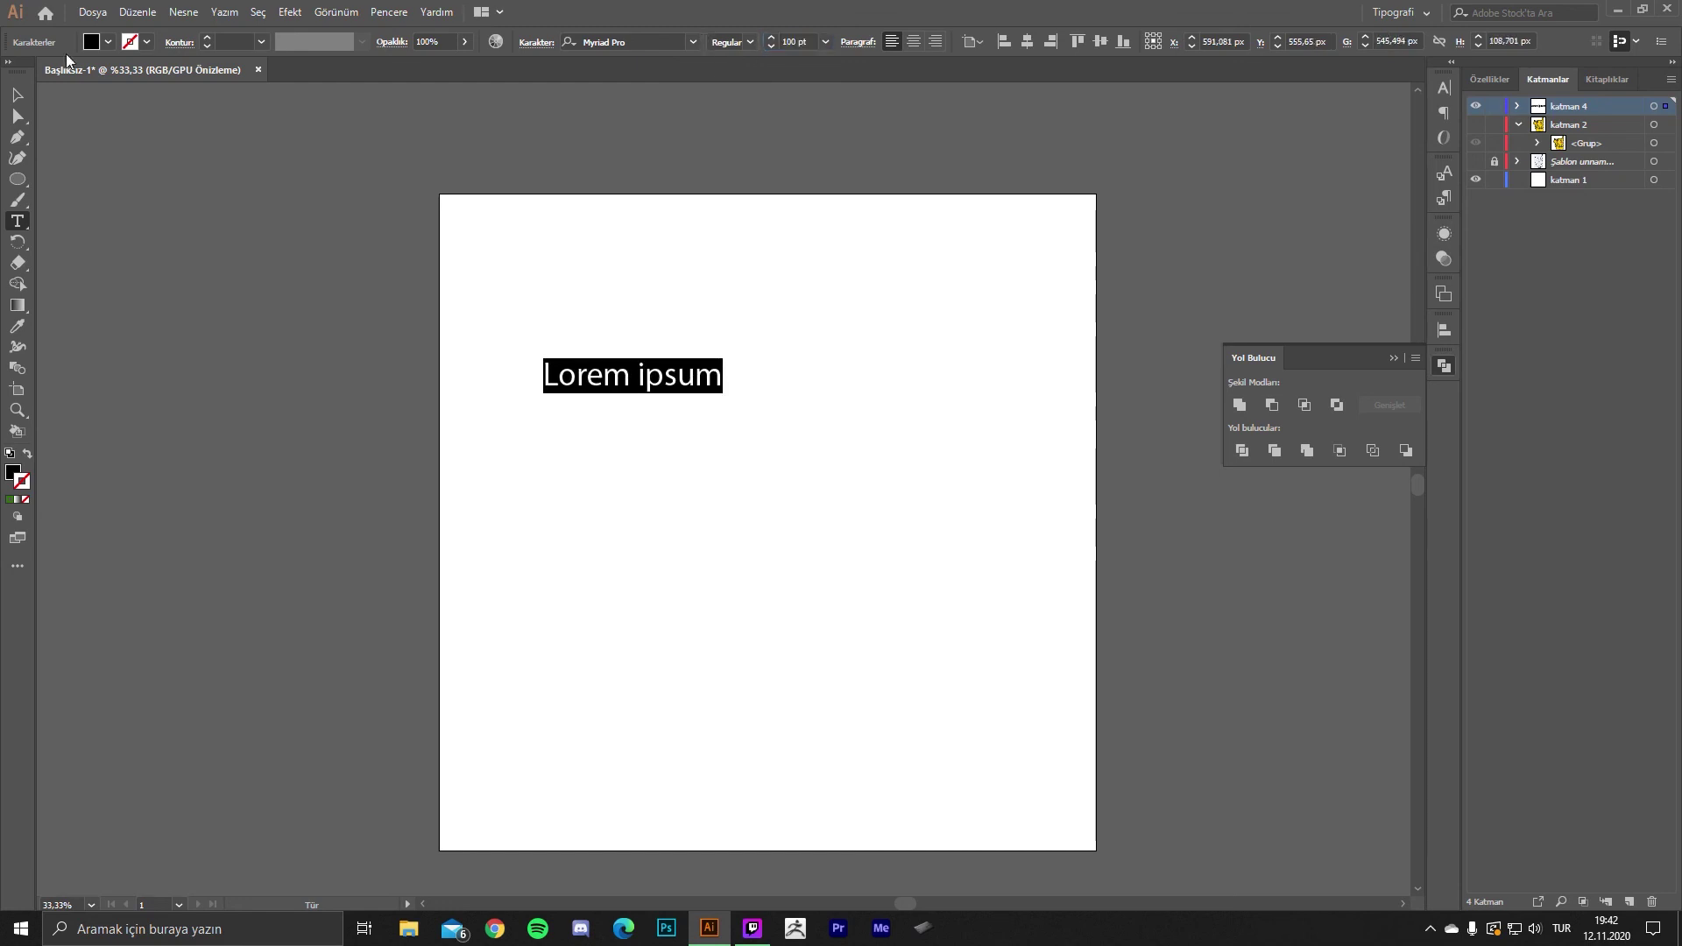
{"action": "left_click", "coordinate": [27, 95]}
{"action": "mouse_move", "coordinate": [724, 392]}
{"action": "left_mouse_down"}
{"action": "mouse_move", "coordinate": [926, 463]}
{"action": "mouse_move", "coordinate": [965, 511]}
{"action": "left_mouse_up"}
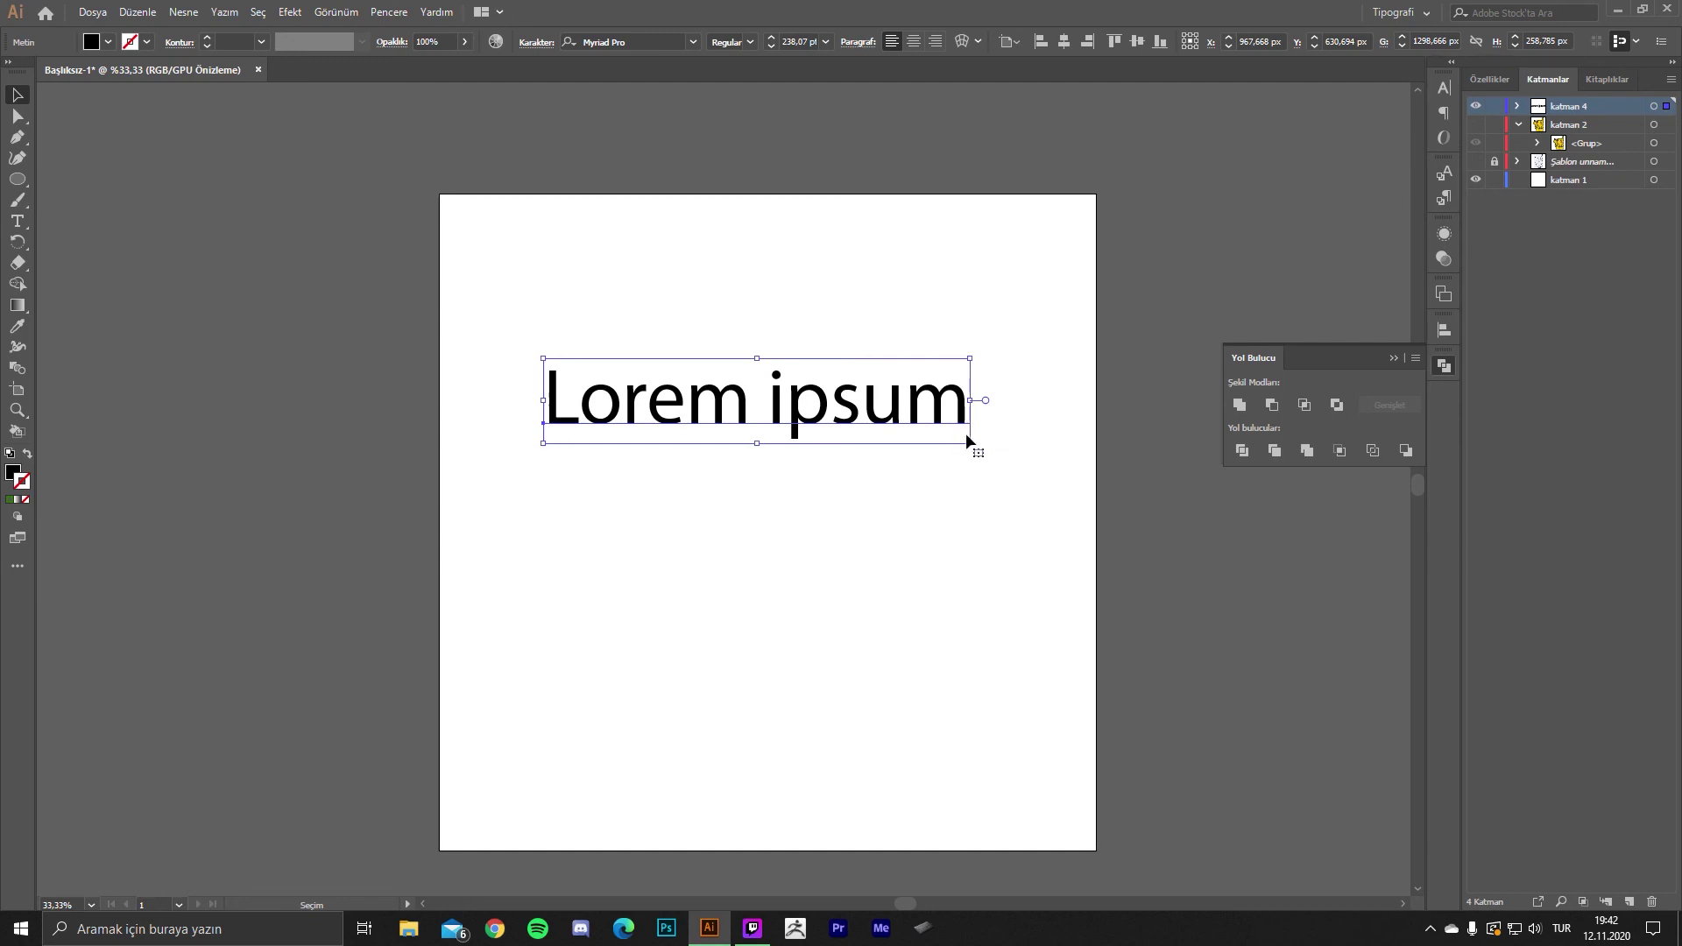
- Enlarge the text to about 261 pt, undoing a trial horizontal squeeze
{"action": "mouse_move", "coordinate": [971, 443]}
{"action": "left_mouse_down"}
{"action": "mouse_move", "coordinate": [1076, 574]}
{"action": "mouse_move", "coordinate": [1028, 473]}
{"action": "left_mouse_up"}
{"action": "left_click_drag", "start_coordinate": [1007, 410], "coordinate": [846, 423]}
{"action": "key", "text": "ctrl+z"}
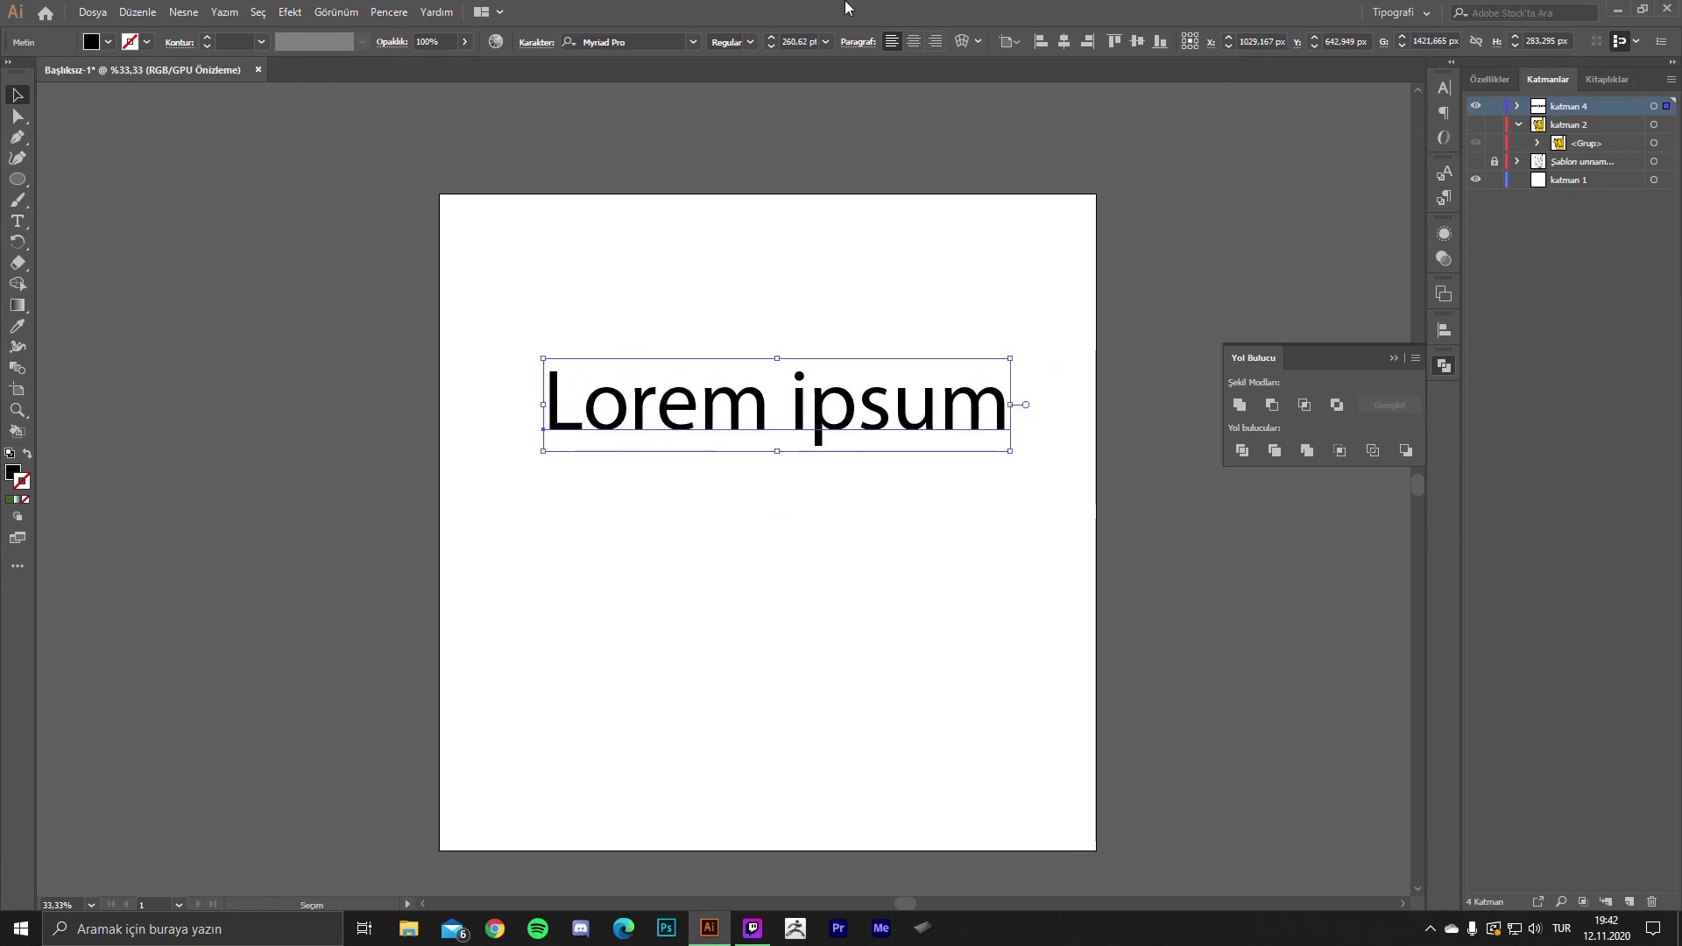
- Set the 'Lorem ipsum' text in Franklin Gothic Medium
{"action": "left_click", "coordinate": [692, 41]}
{"action": "scroll", "coordinate": [877, 324], "scroll_direction": "down", "scroll_amount": 3}
{"action": "scroll", "coordinate": [775, 505], "scroll_direction": "down", "scroll_amount": 1}
{"action": "scroll", "coordinate": [780, 506], "scroll_direction": "down", "scroll_amount": 2}
{"action": "scroll", "coordinate": [805, 510], "scroll_direction": "down", "scroll_amount": 5}
{"action": "scroll", "coordinate": [841, 515], "scroll_direction": "down", "scroll_amount": 5}
{"action": "scroll", "coordinate": [852, 438], "scroll_direction": "up", "scroll_amount": 5}
{"action": "scroll", "coordinate": [849, 351], "scroll_direction": "up", "scroll_amount": 5}
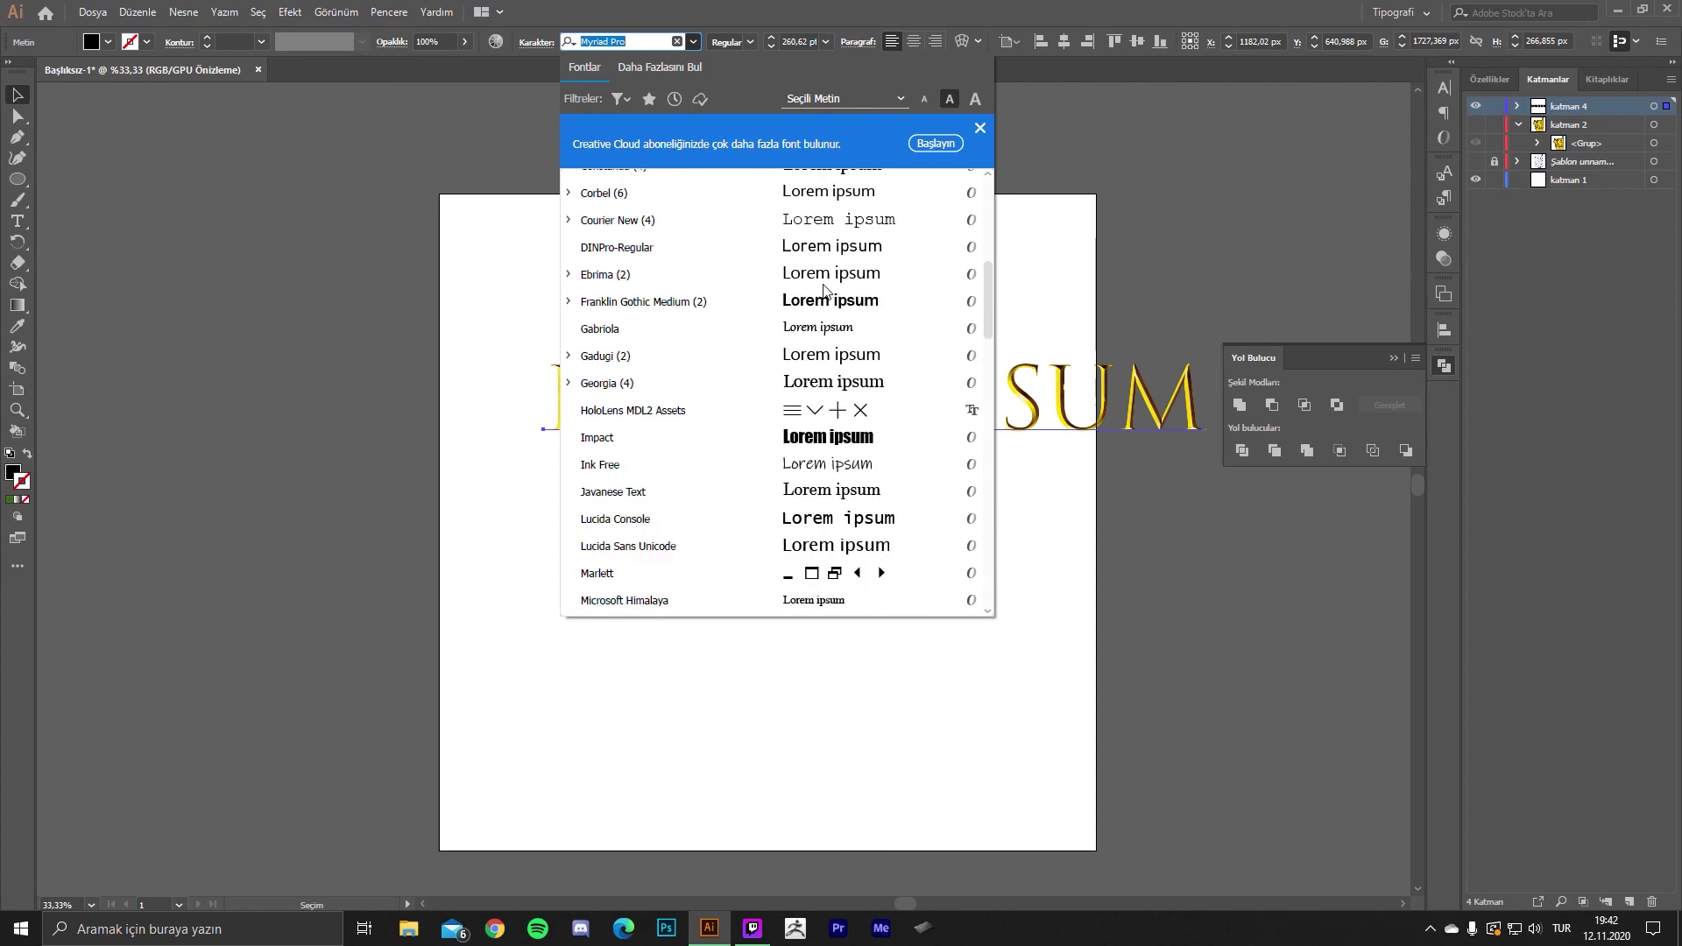
{"action": "scroll", "coordinate": [842, 263], "scroll_direction": "up", "scroll_amount": 5}
{"action": "scroll", "coordinate": [815, 307], "scroll_direction": "down", "scroll_amount": 2}
{"action": "scroll", "coordinate": [819, 395], "scroll_direction": "down", "scroll_amount": 3}
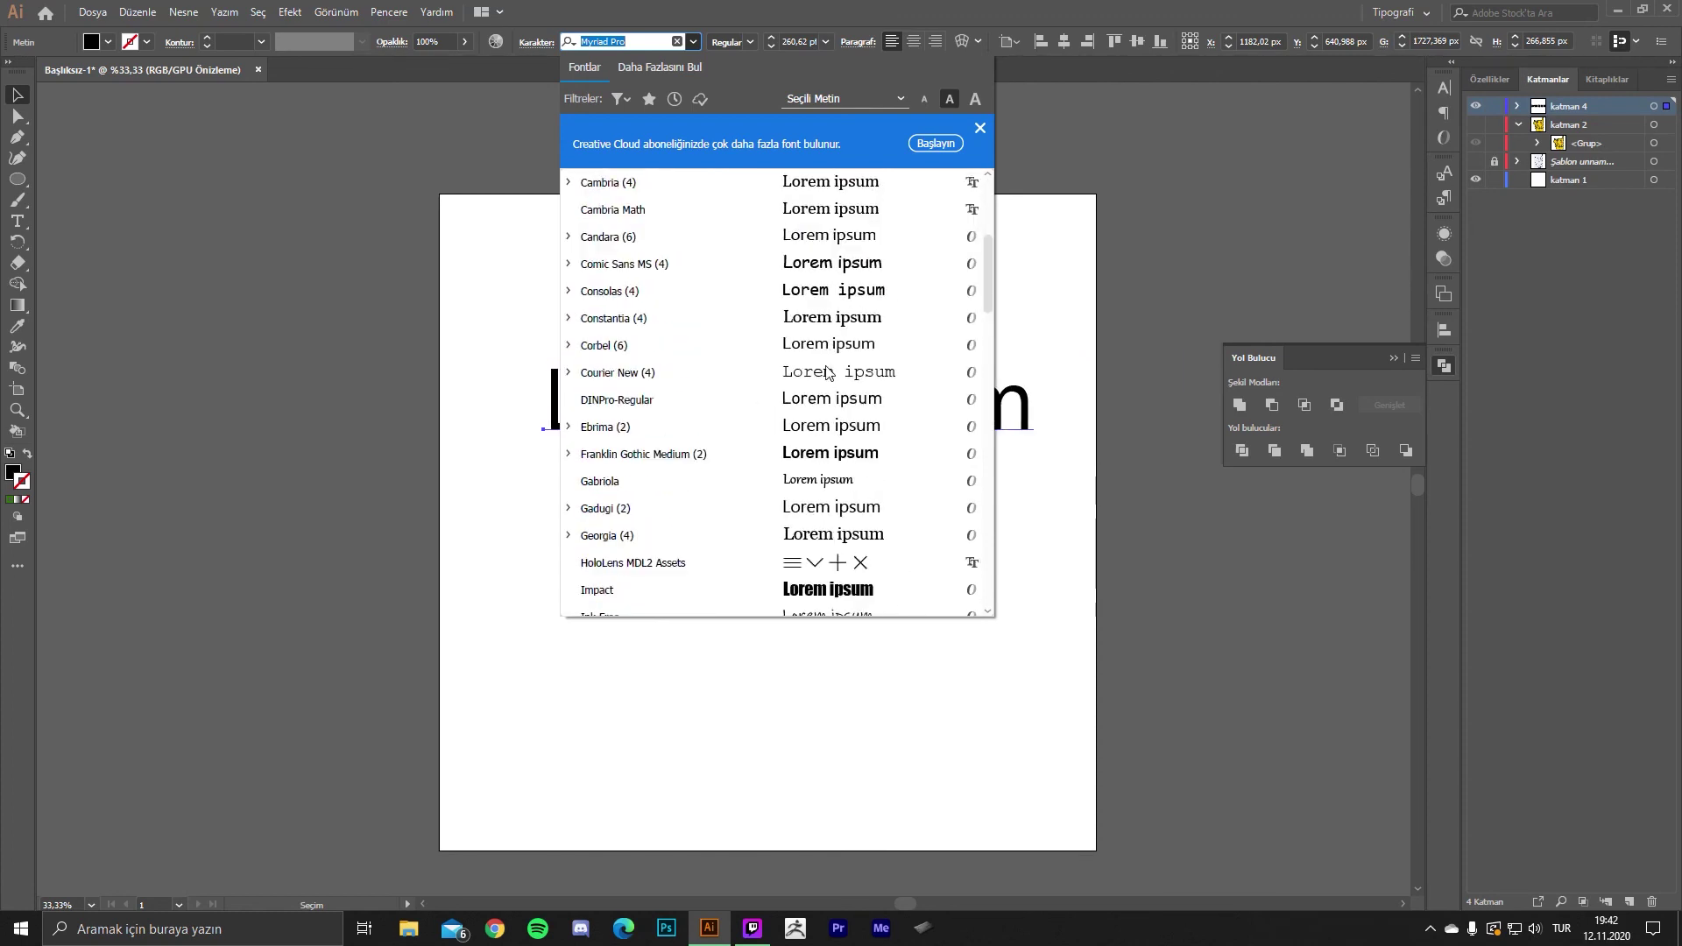
{"action": "left_click", "coordinate": [823, 448]}
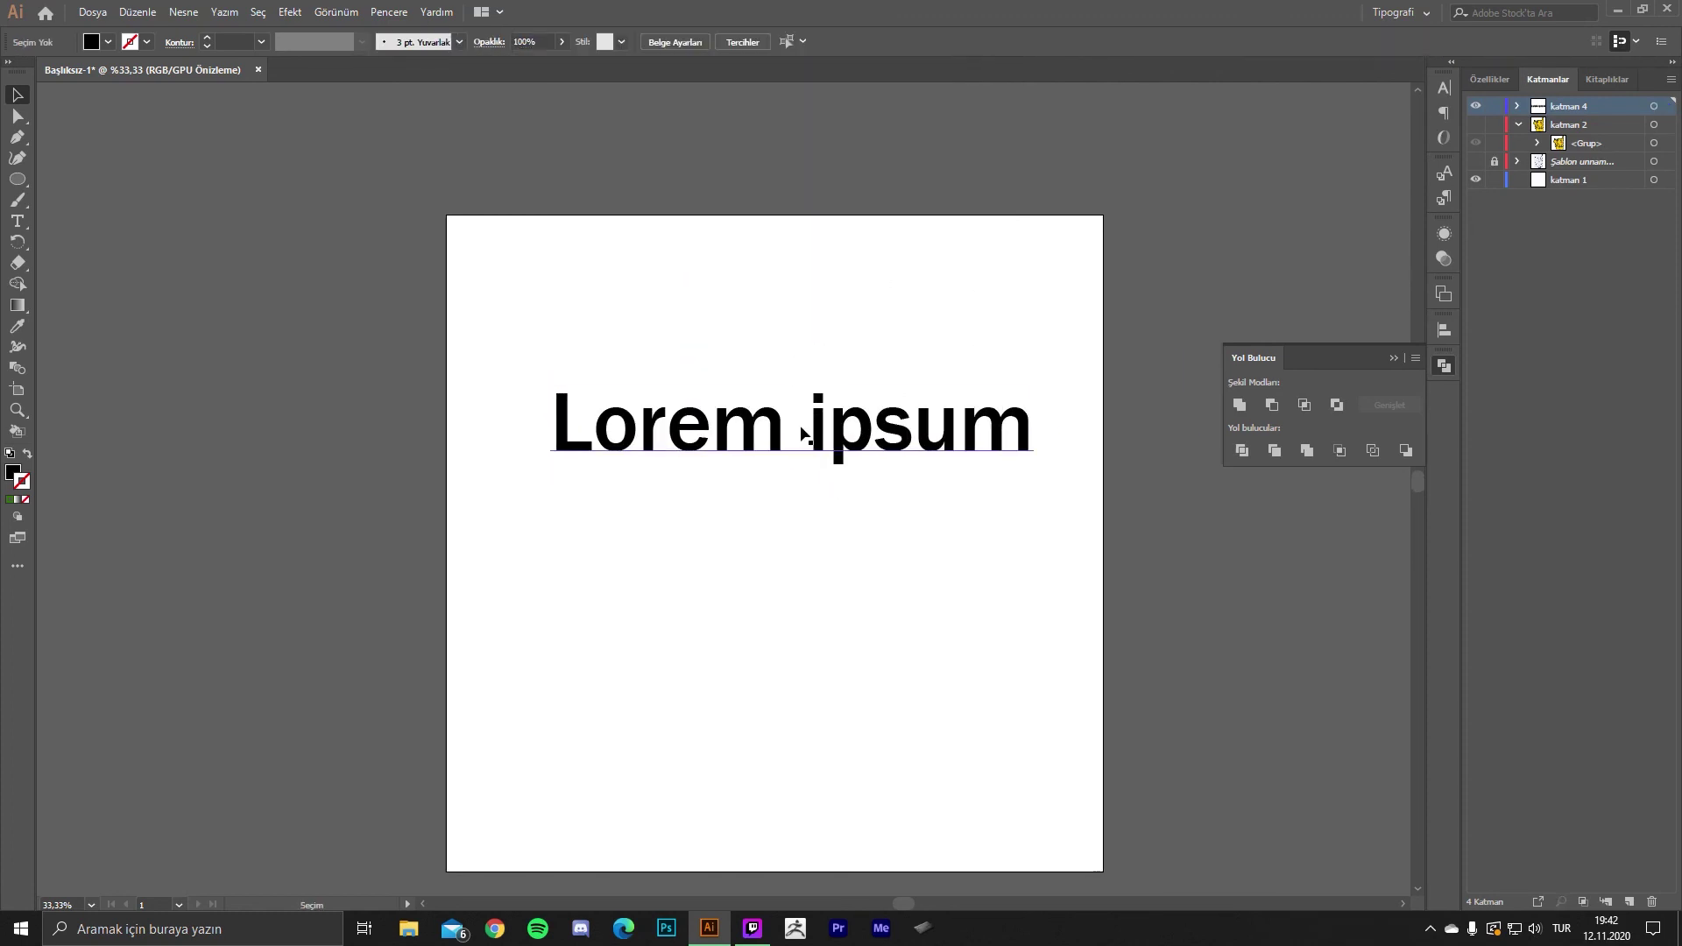
- Nudge the text slightly down into position and deselect it
{"action": "scroll", "coordinate": [800, 432], "scroll_direction": "up", "scroll_amount": 1}
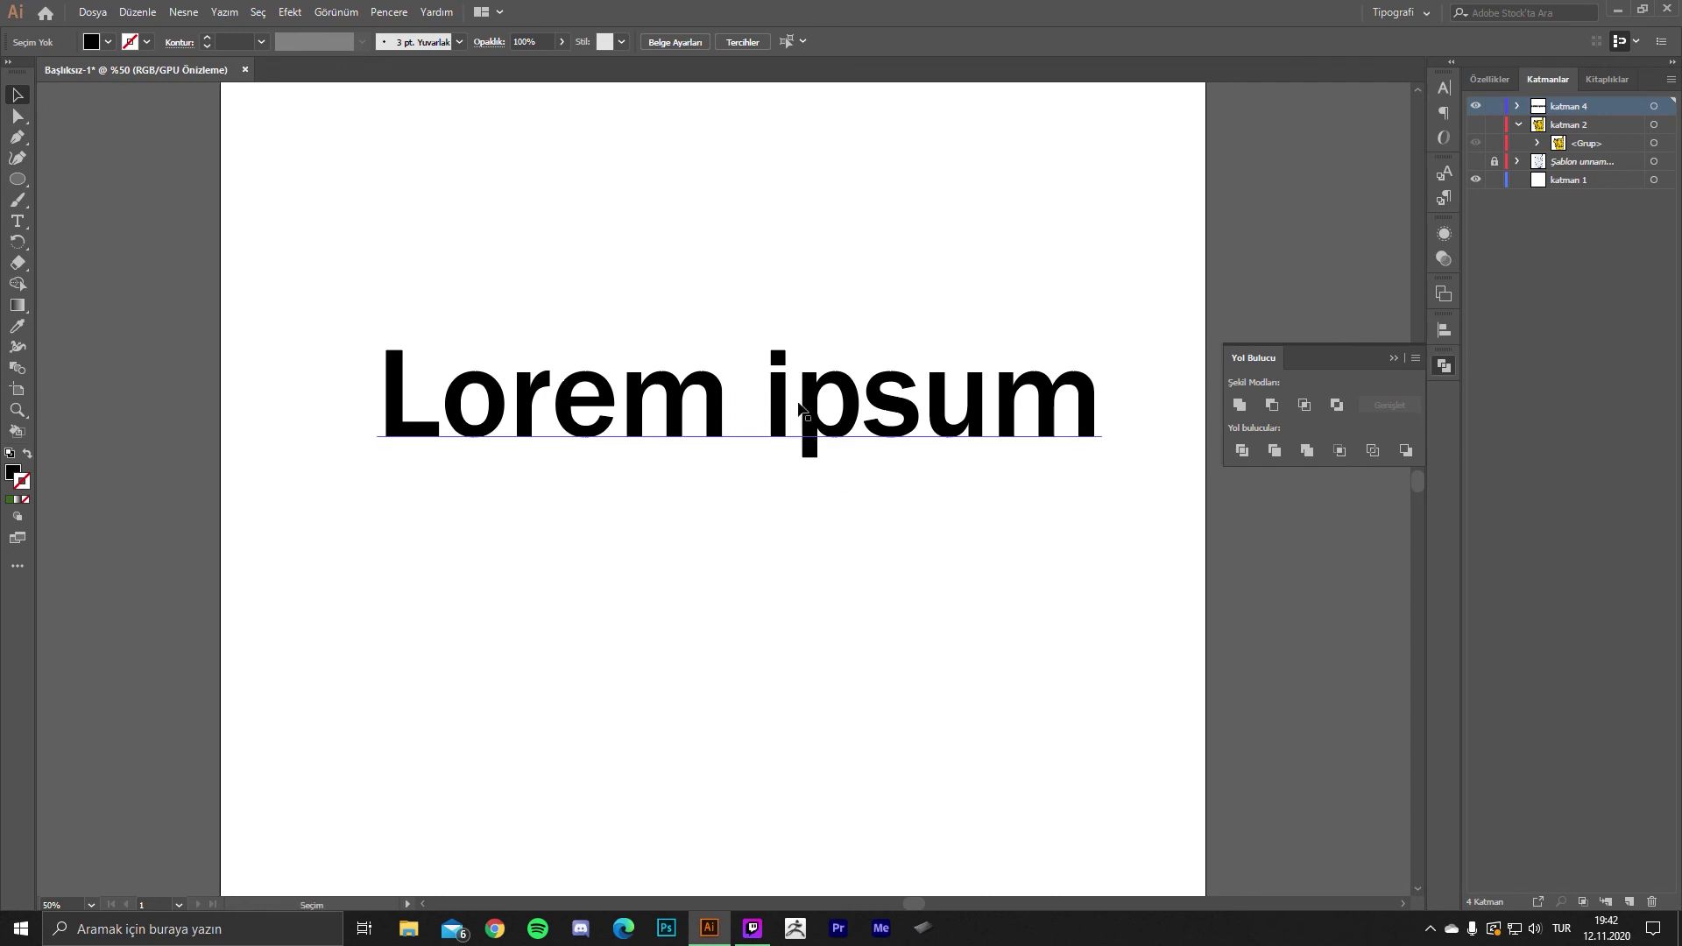
{"action": "left_click_drag", "start_coordinate": [802, 412], "coordinate": [831, 571]}
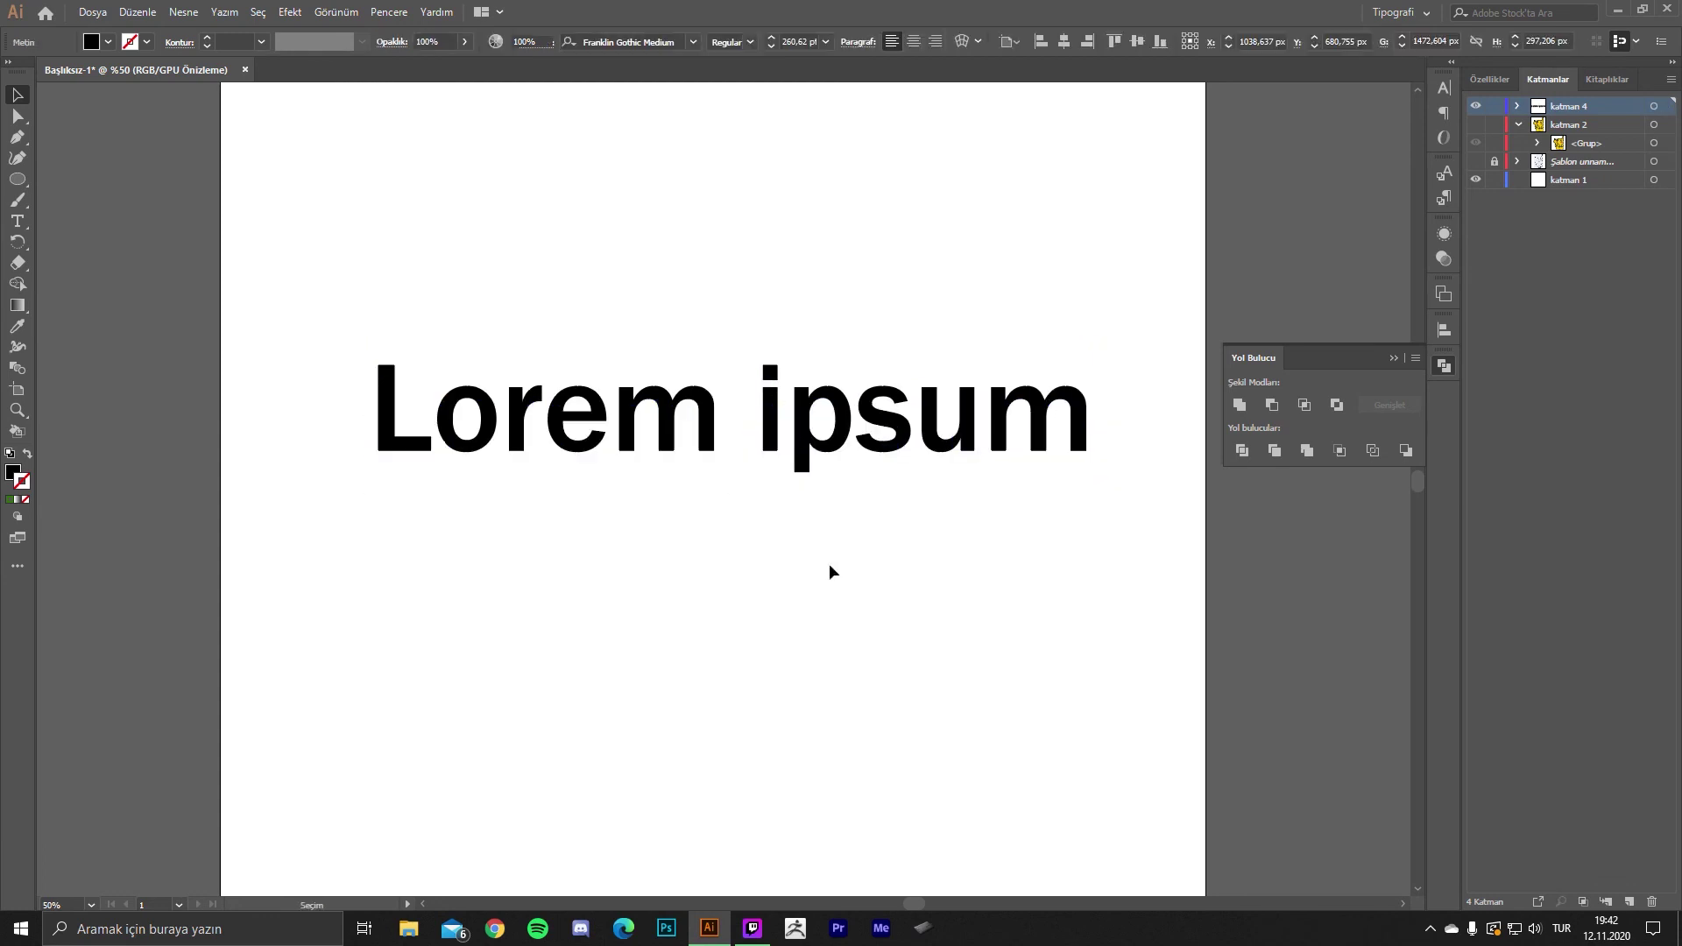
{"action": "left_click", "coordinate": [830, 565]}
{"action": "scroll", "coordinate": [912, 462], "scroll_direction": "up", "scroll_amount": 1}
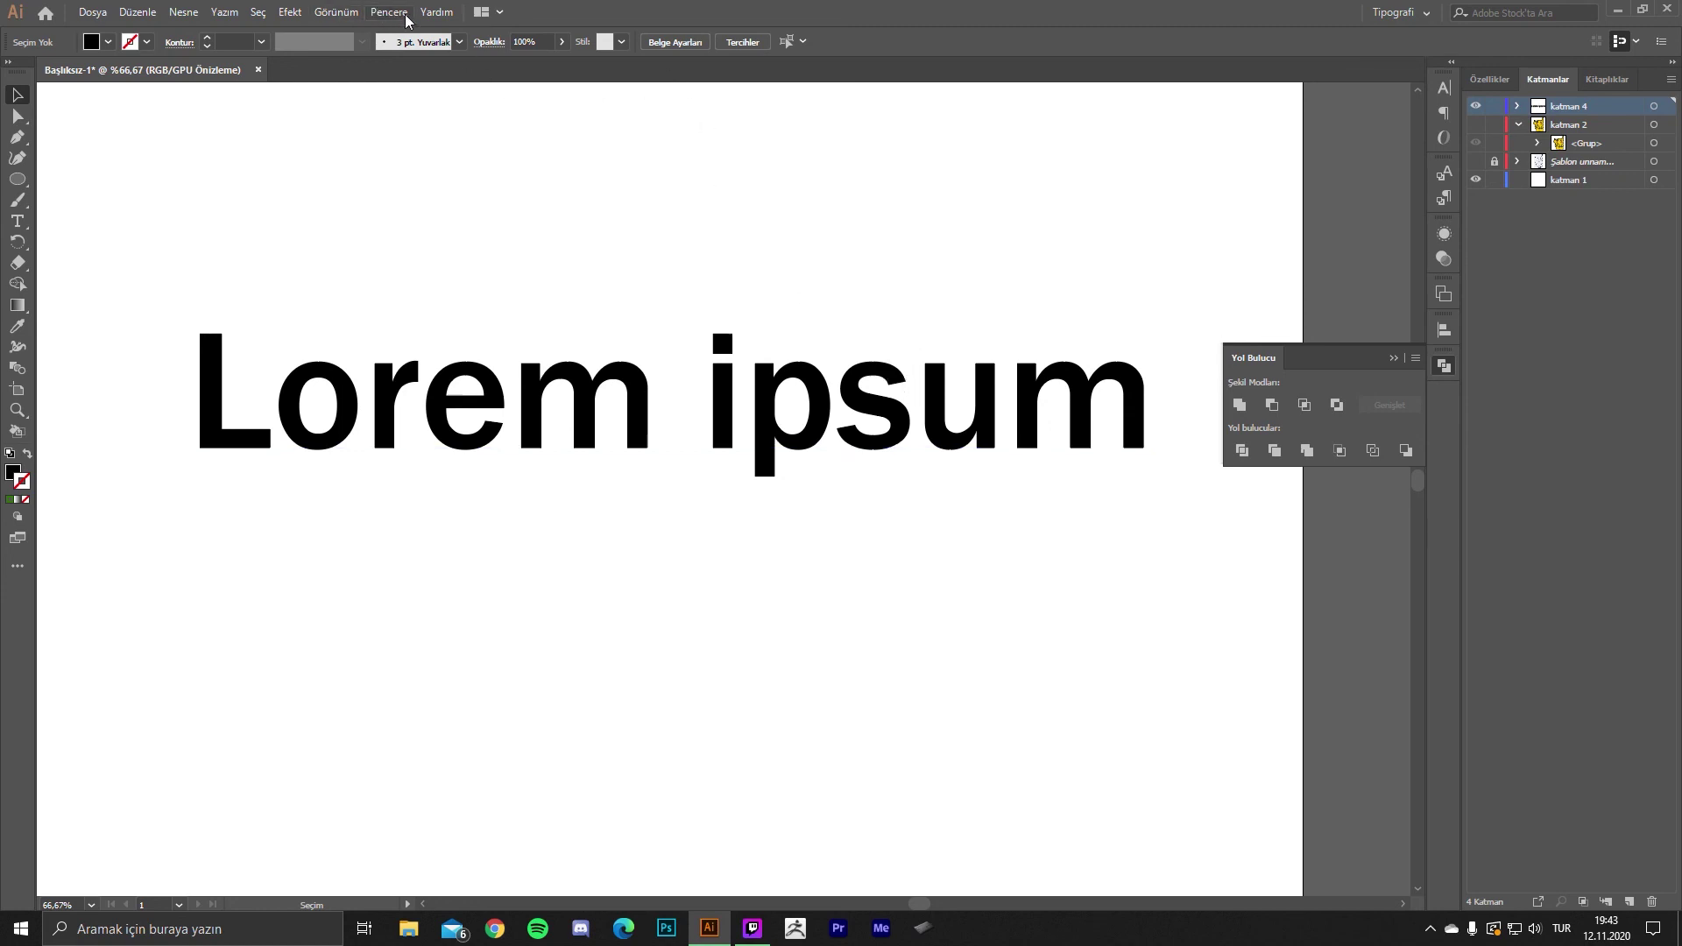
{"action": "left_click", "coordinate": [613, 386]}
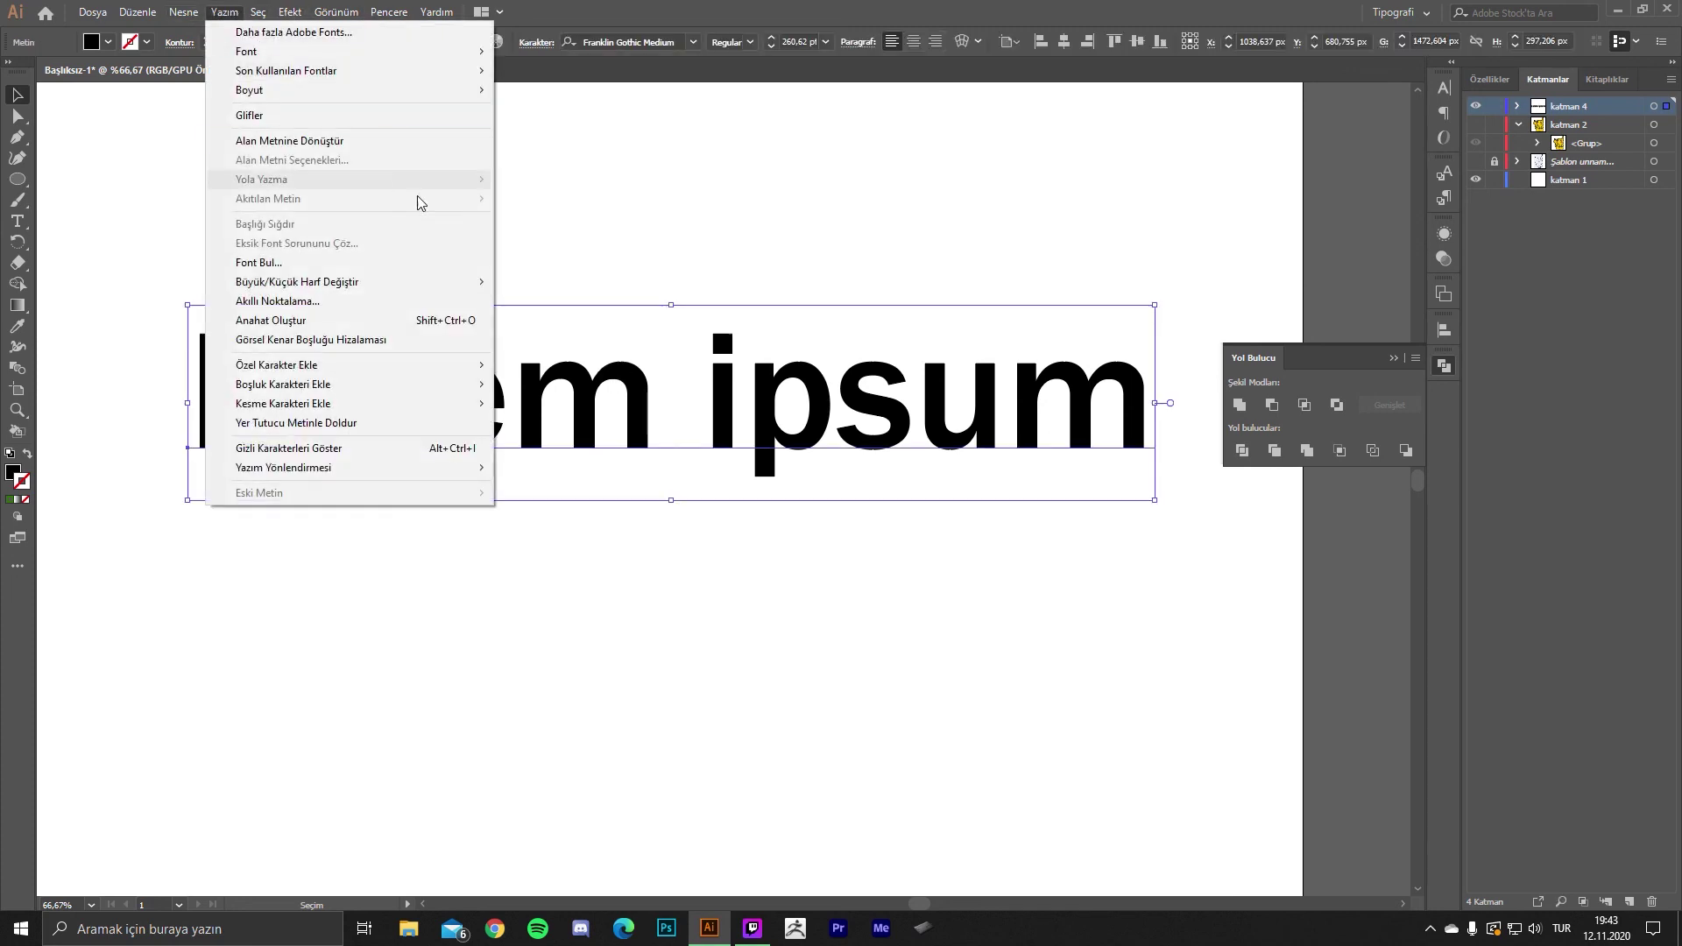
{"action": "left_click", "coordinate": [347, 322]}
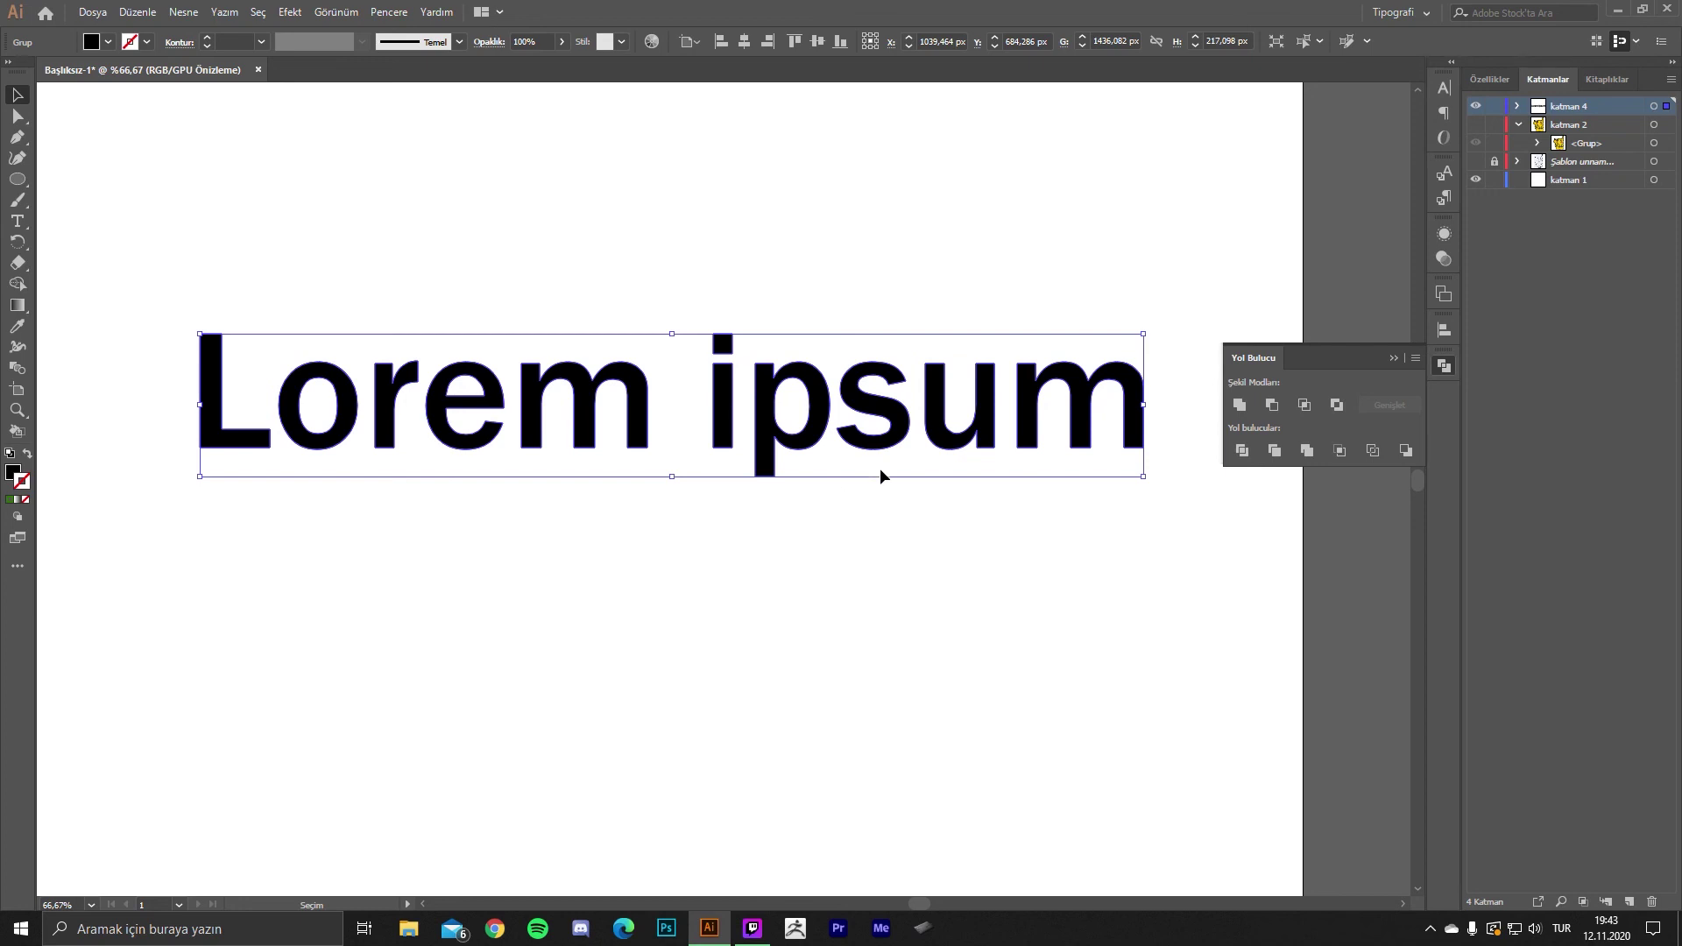
{"action": "left_click", "coordinate": [972, 500]}
{"action": "left_click", "coordinate": [1517, 106]}
{"action": "left_click", "coordinate": [1536, 125]}
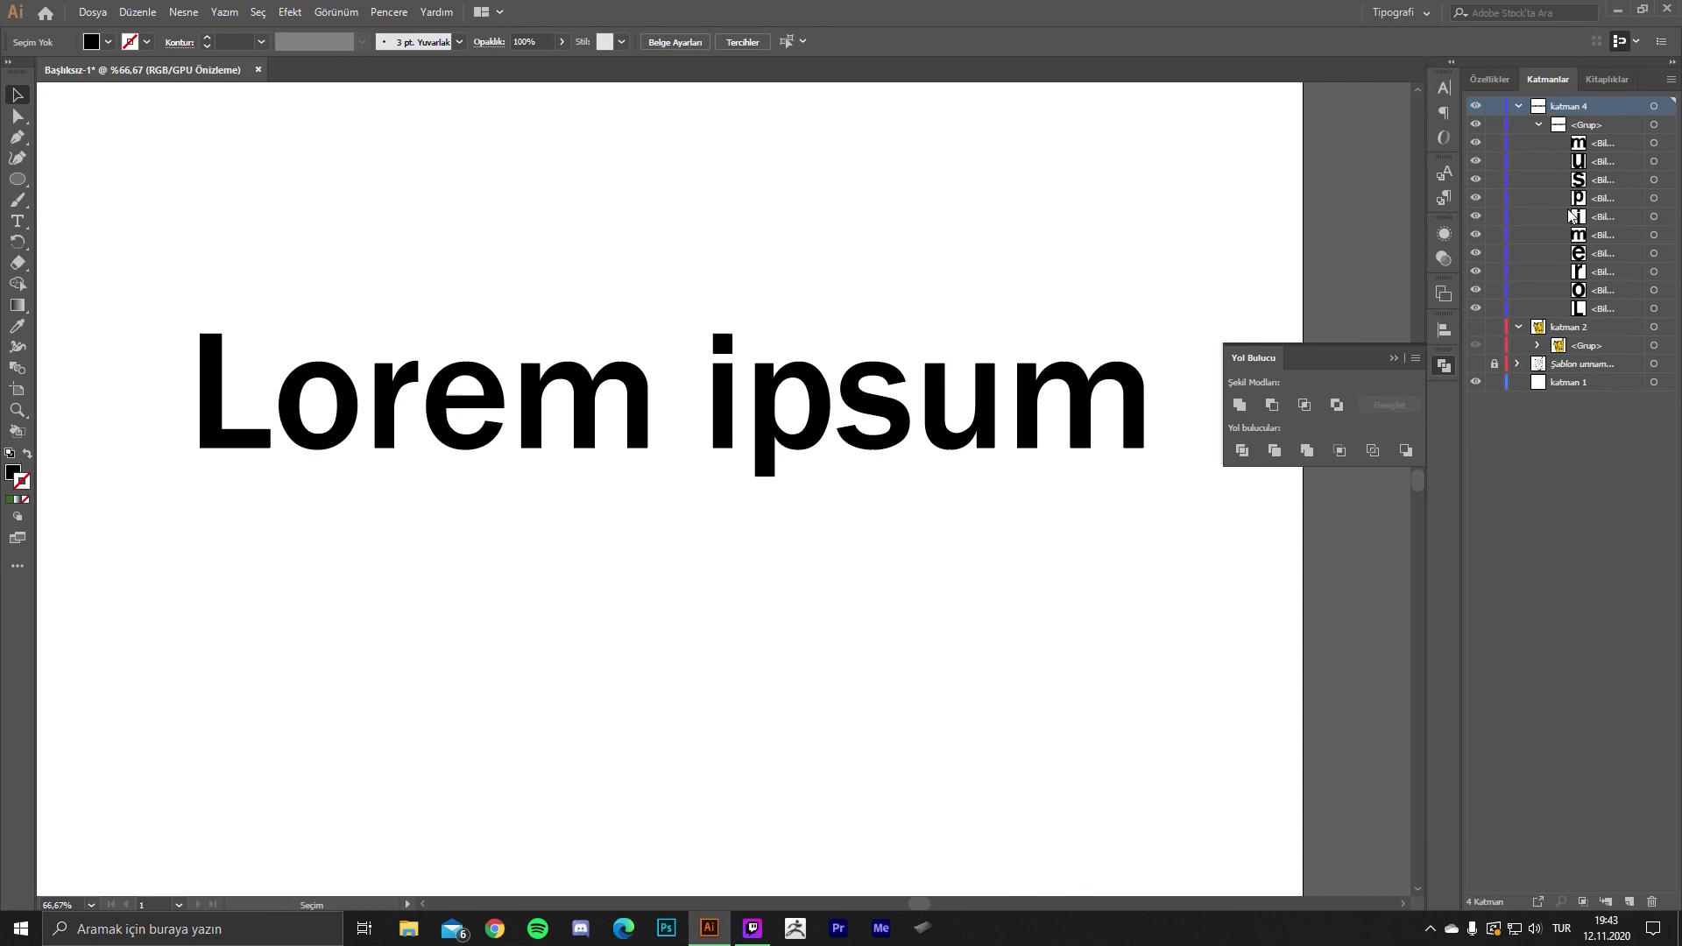
{"action": "left_click", "coordinate": [1653, 308]}
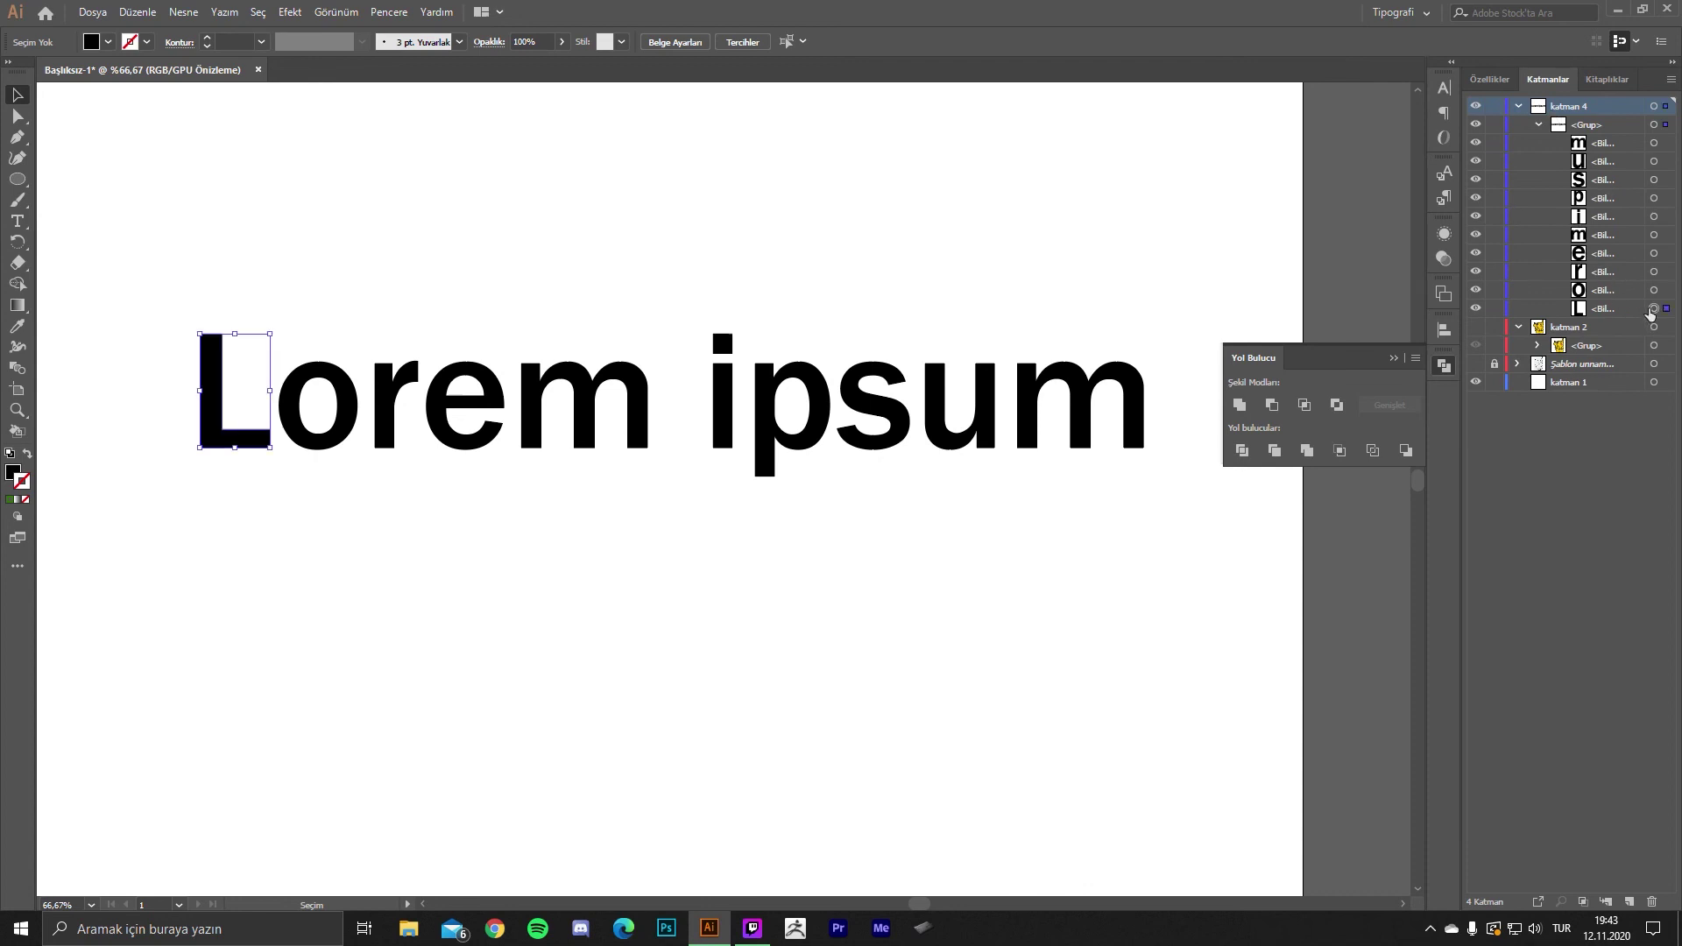
{"action": "left_click", "coordinate": [1653, 290]}
{"action": "left_click", "coordinate": [172, 357]}
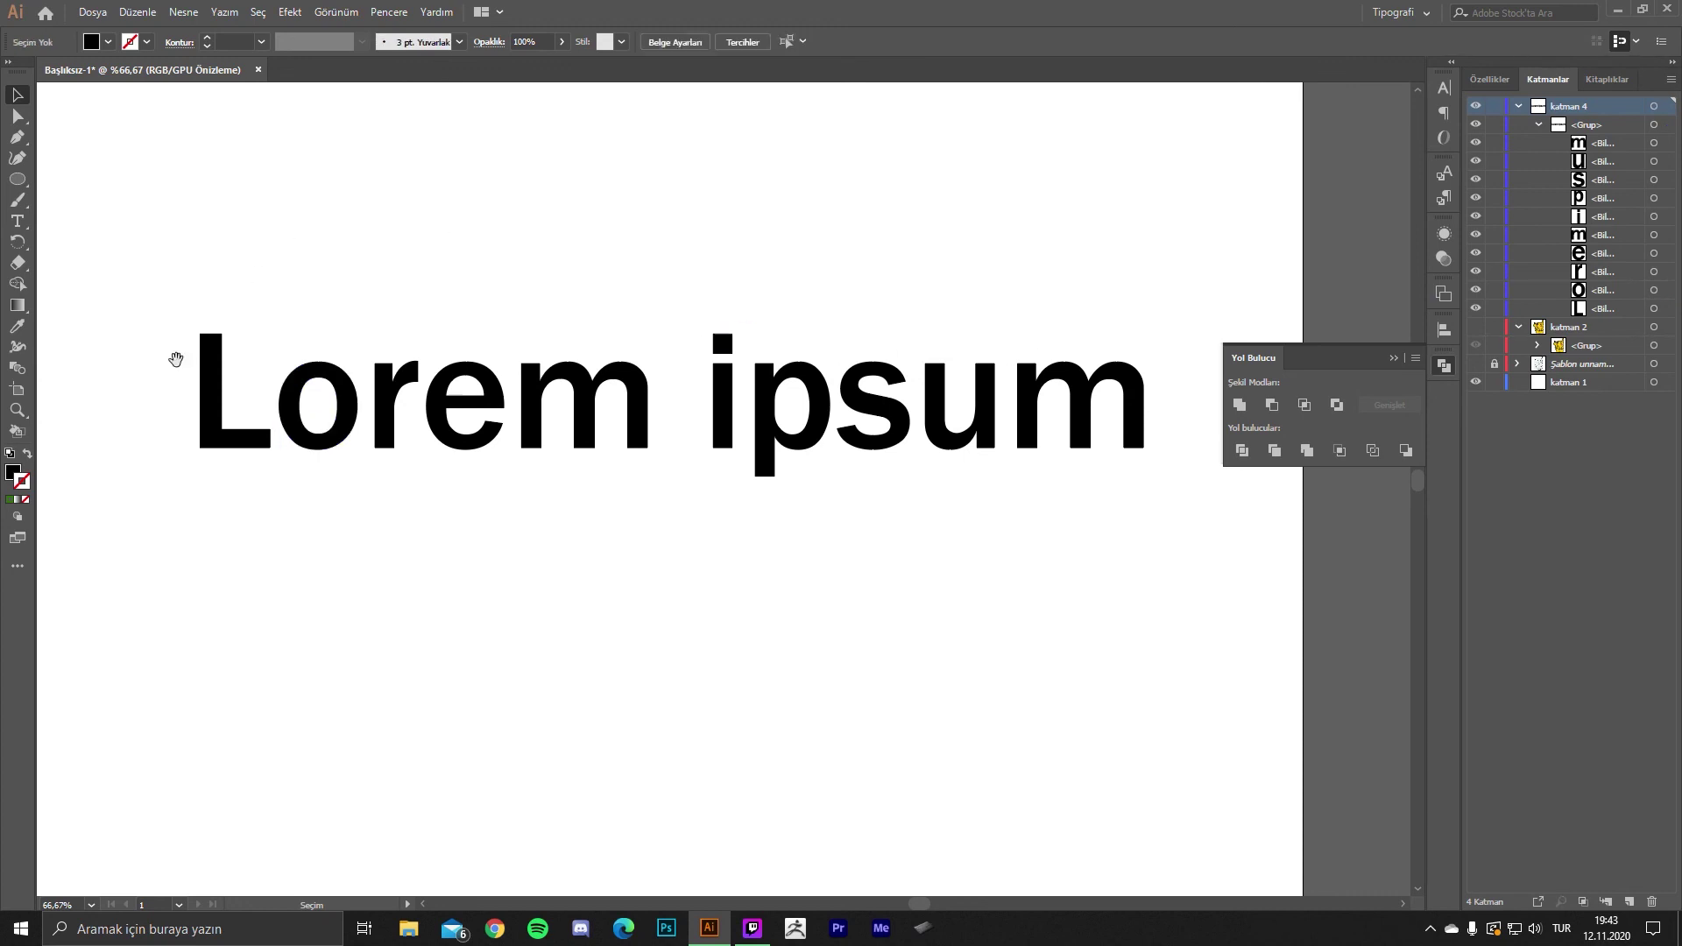
{"action": "scroll", "coordinate": [357, 365], "scroll_direction": "up", "scroll_amount": 2}
- Isolate the letter group and trial-round all the L's corners, then undo
{"action": "scroll", "coordinate": [421, 375], "scroll_direction": "up", "scroll_amount": 1}
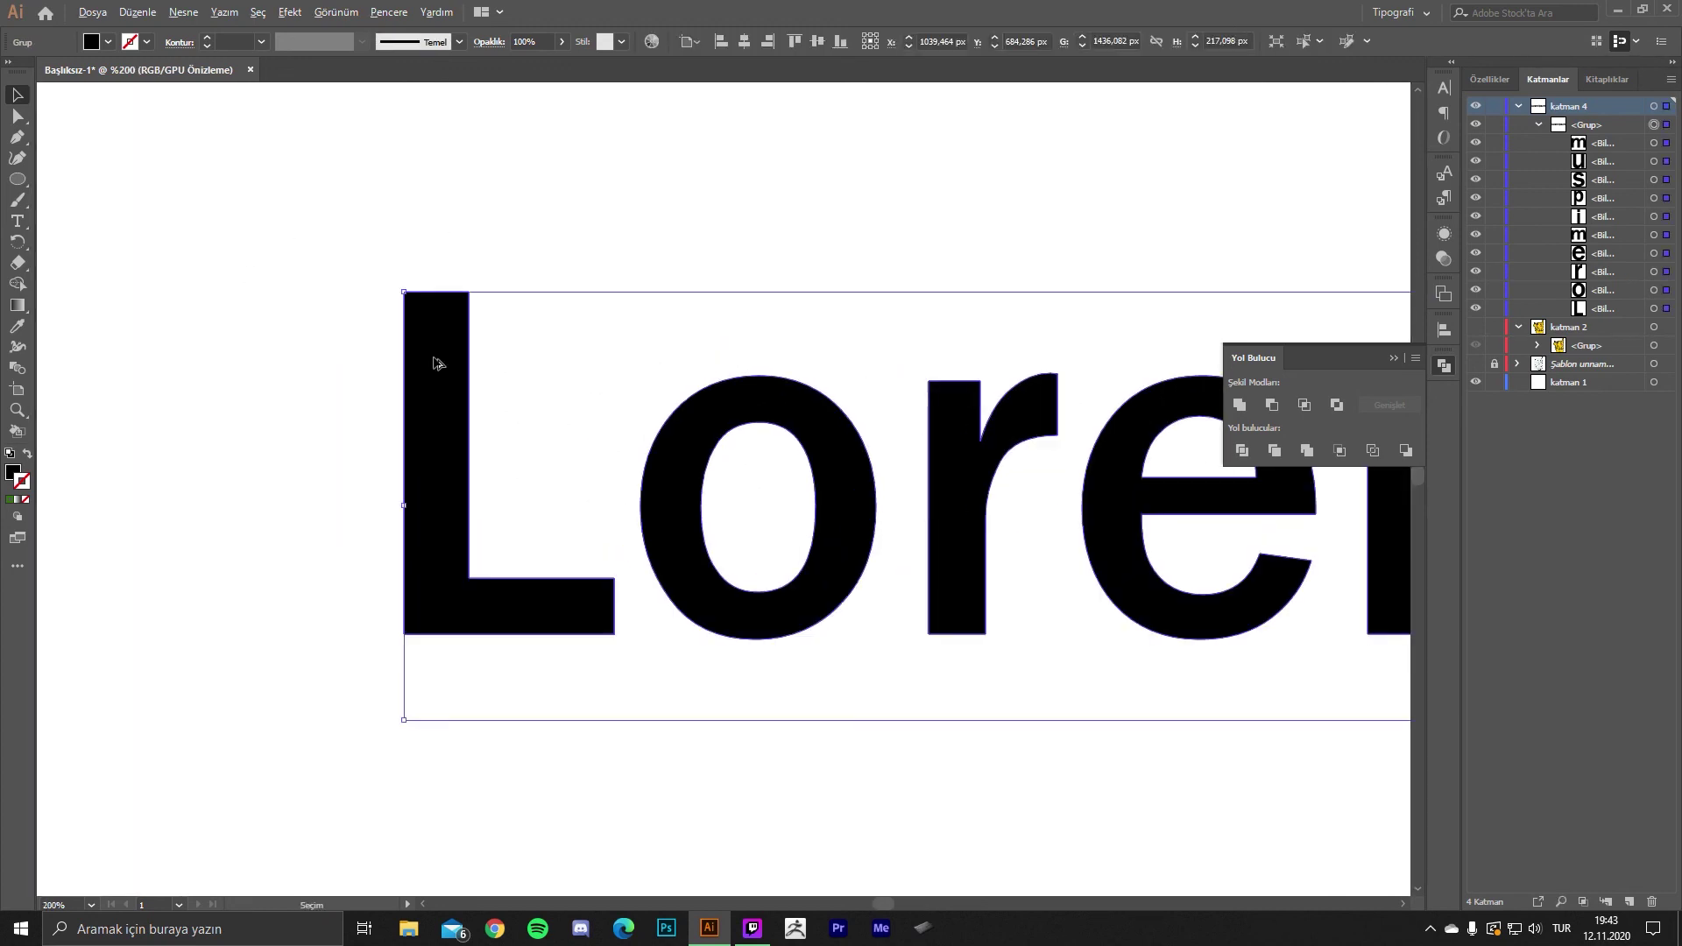
{"action": "double_click", "coordinate": [440, 365]}
{"action": "left_click", "coordinate": [446, 359]}
{"action": "scroll", "coordinate": [420, 308], "scroll_direction": "up", "scroll_amount": 1}
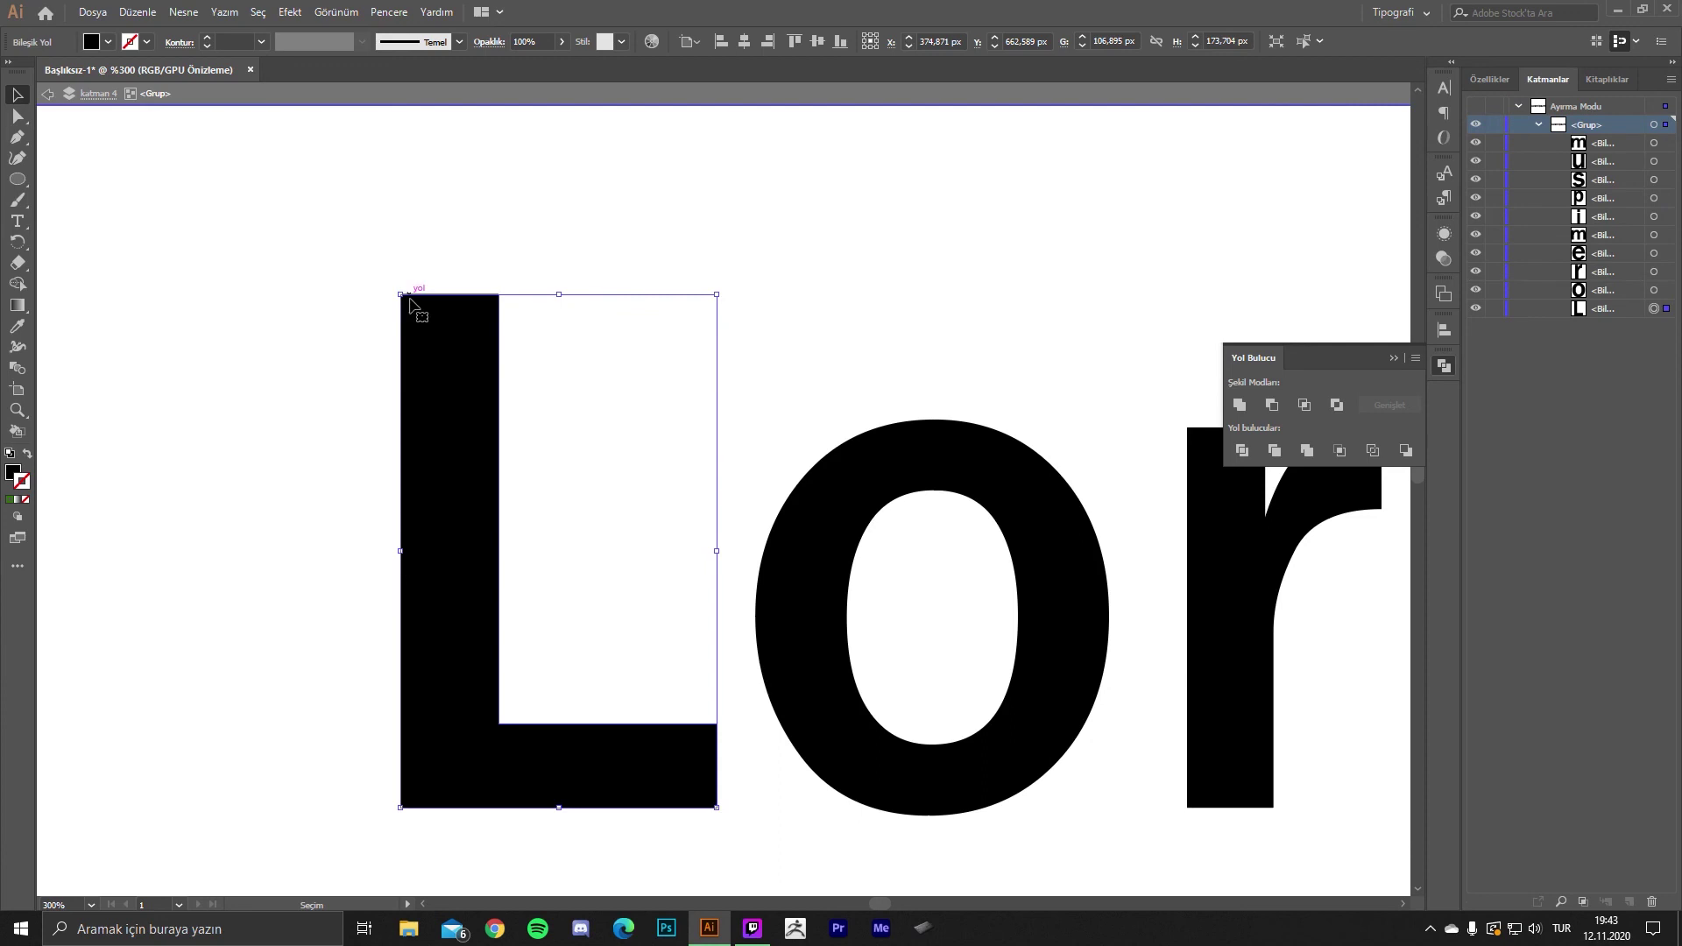
{"action": "scroll", "coordinate": [263, 263], "scroll_direction": "up", "scroll_amount": 1}
{"action": "left_click", "coordinate": [17, 115]}
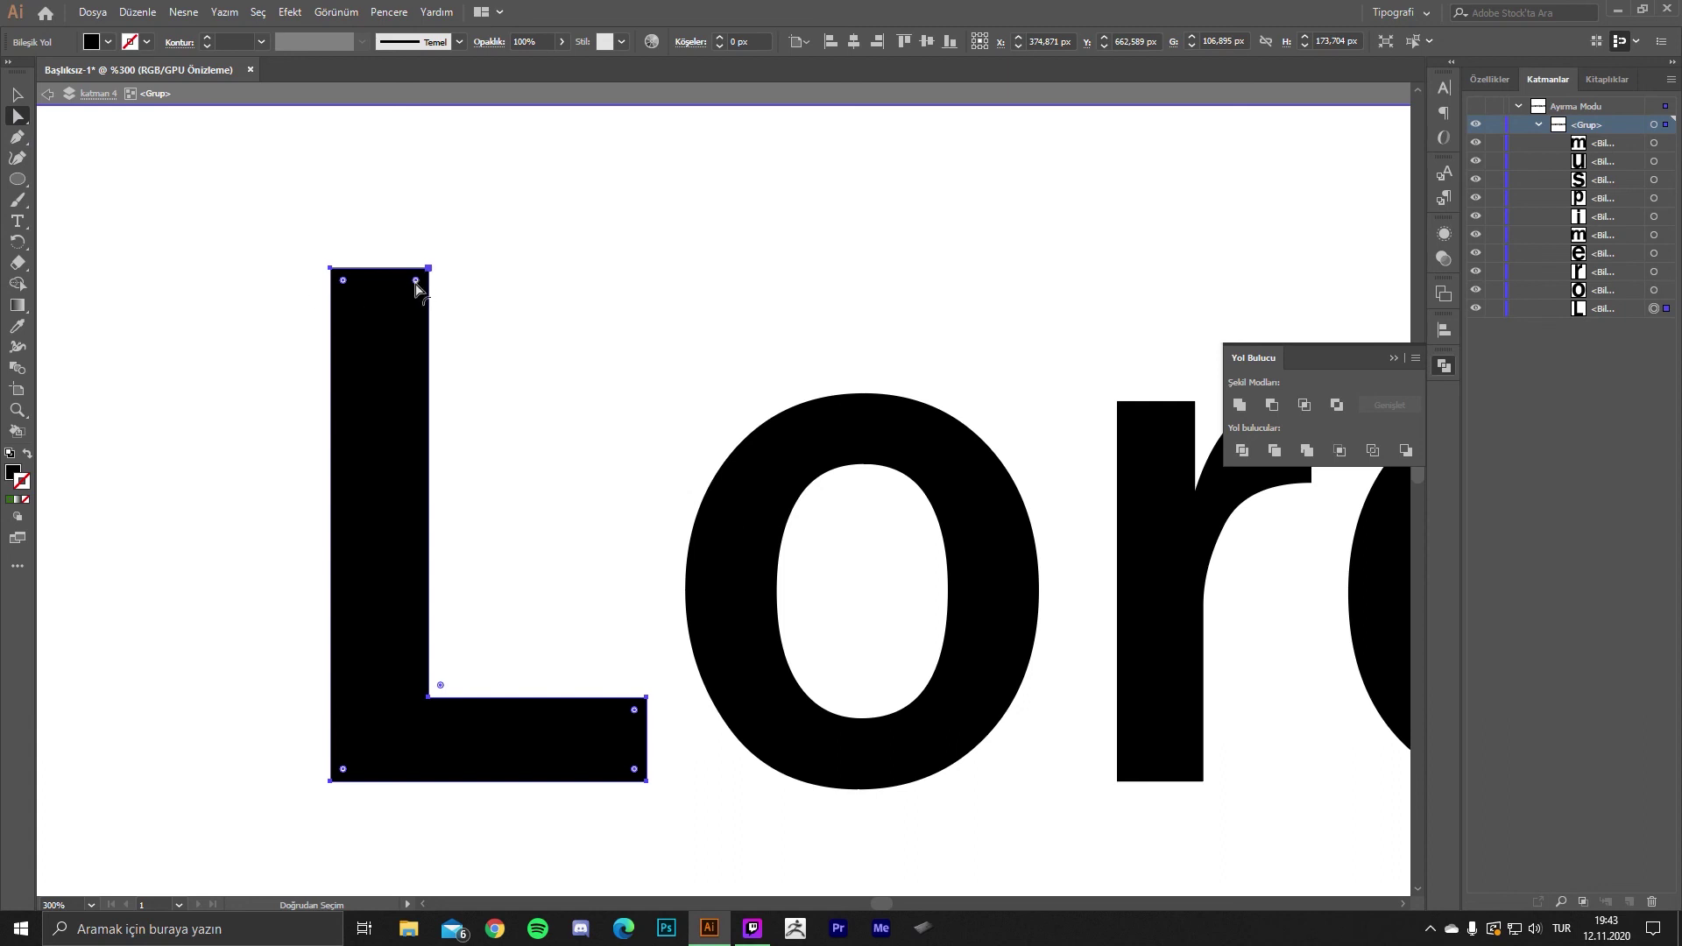
{"action": "left_click_drag", "start_coordinate": [415, 282], "coordinate": [381, 333]}
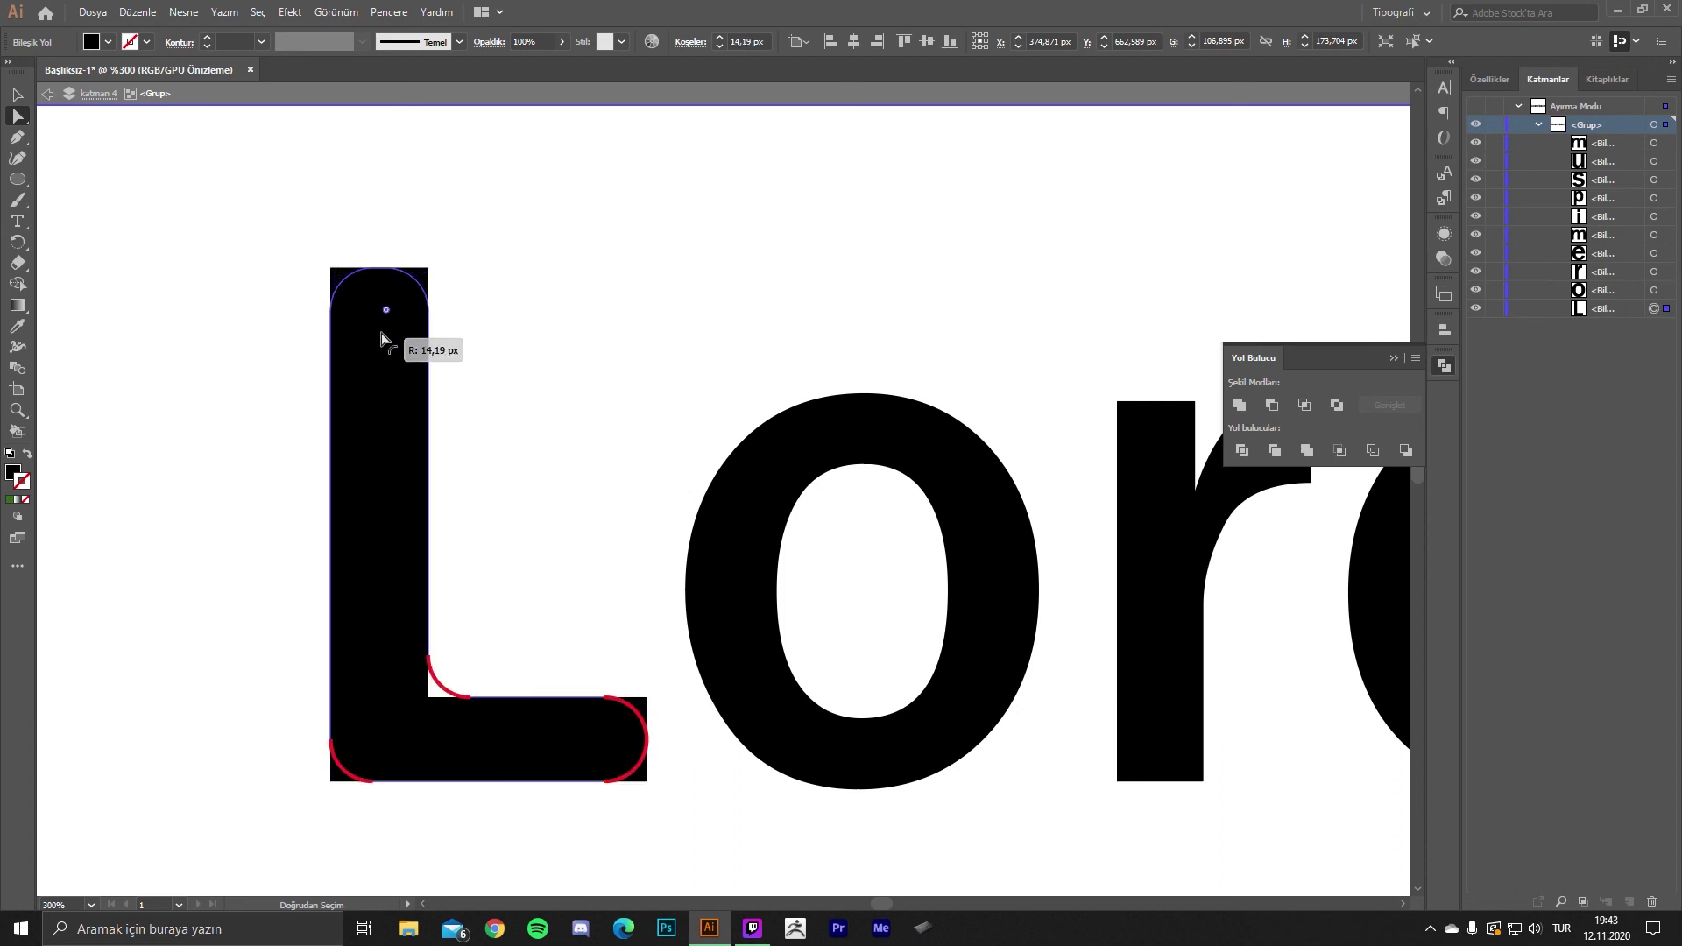
{"action": "left_click", "coordinate": [622, 366]}
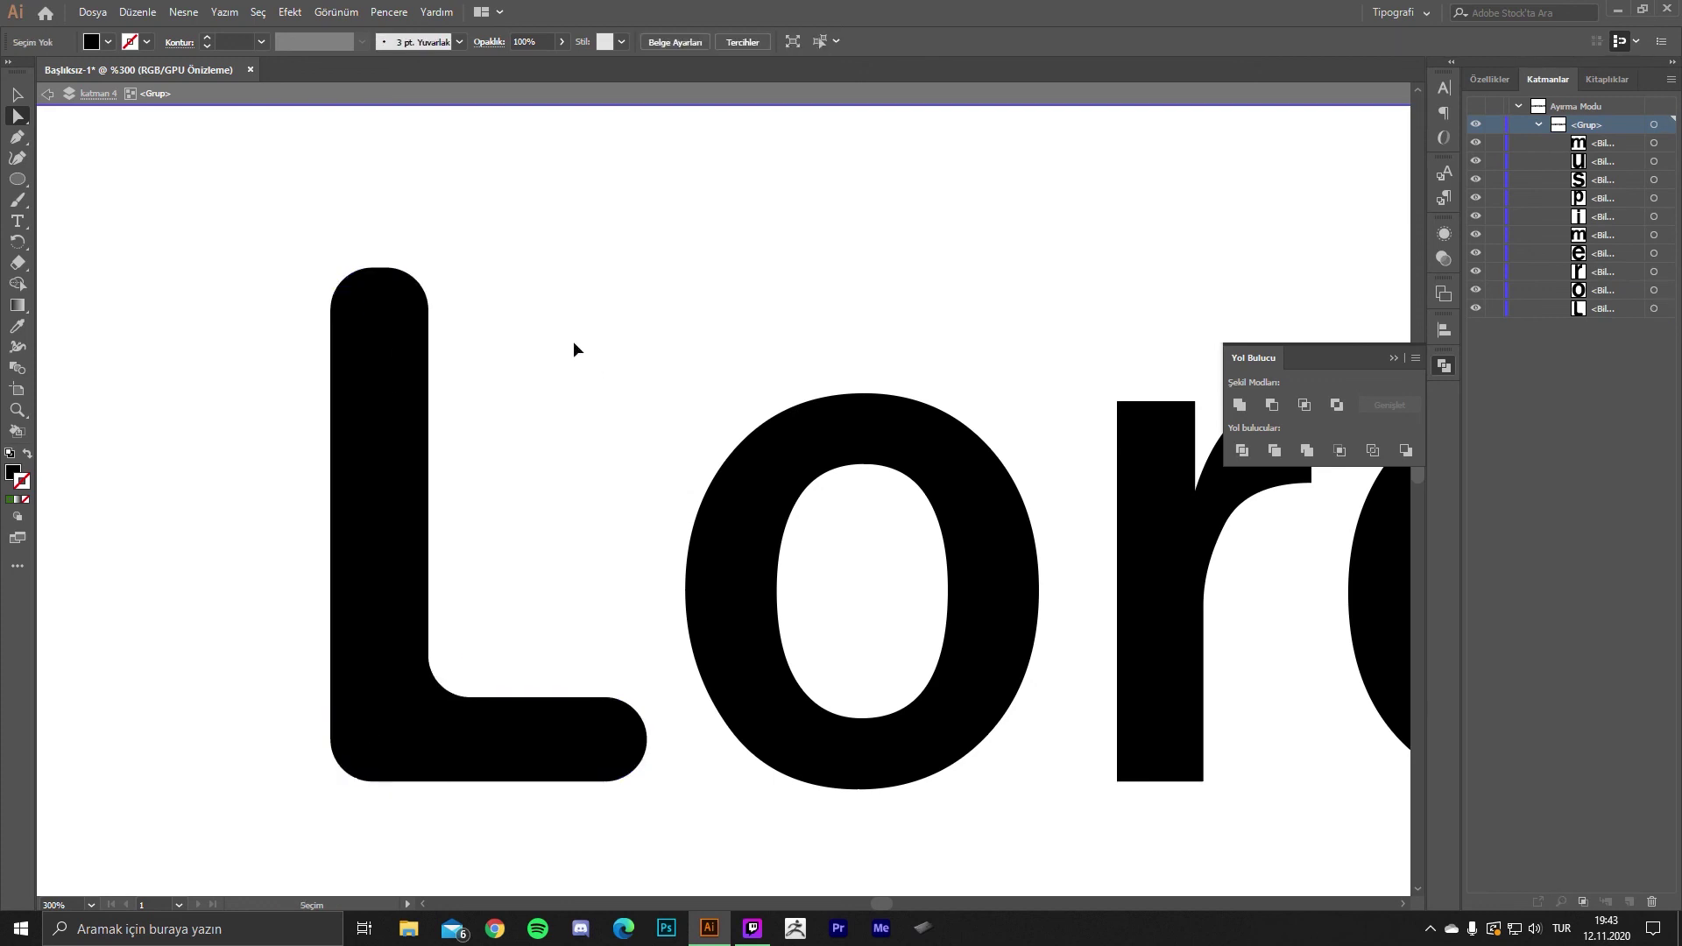
{"action": "key", "text": "ctrl+z"}
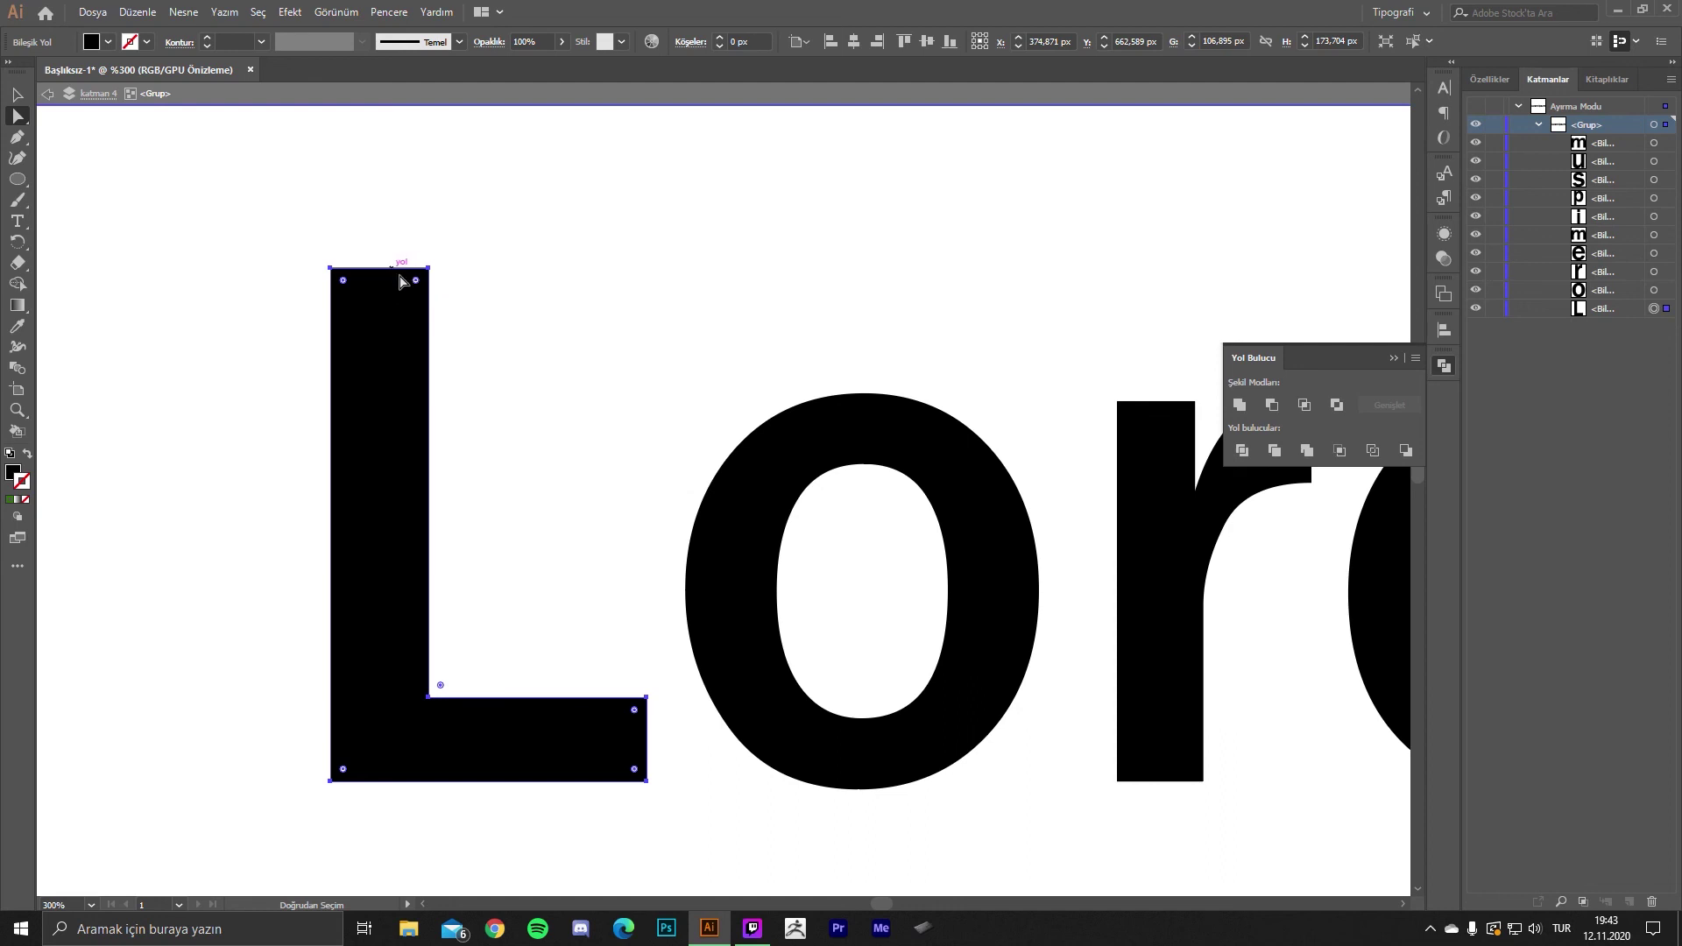
- Drag the L's top-right corner widget into one large rounded curve
{"action": "double_click", "coordinate": [417, 281]}
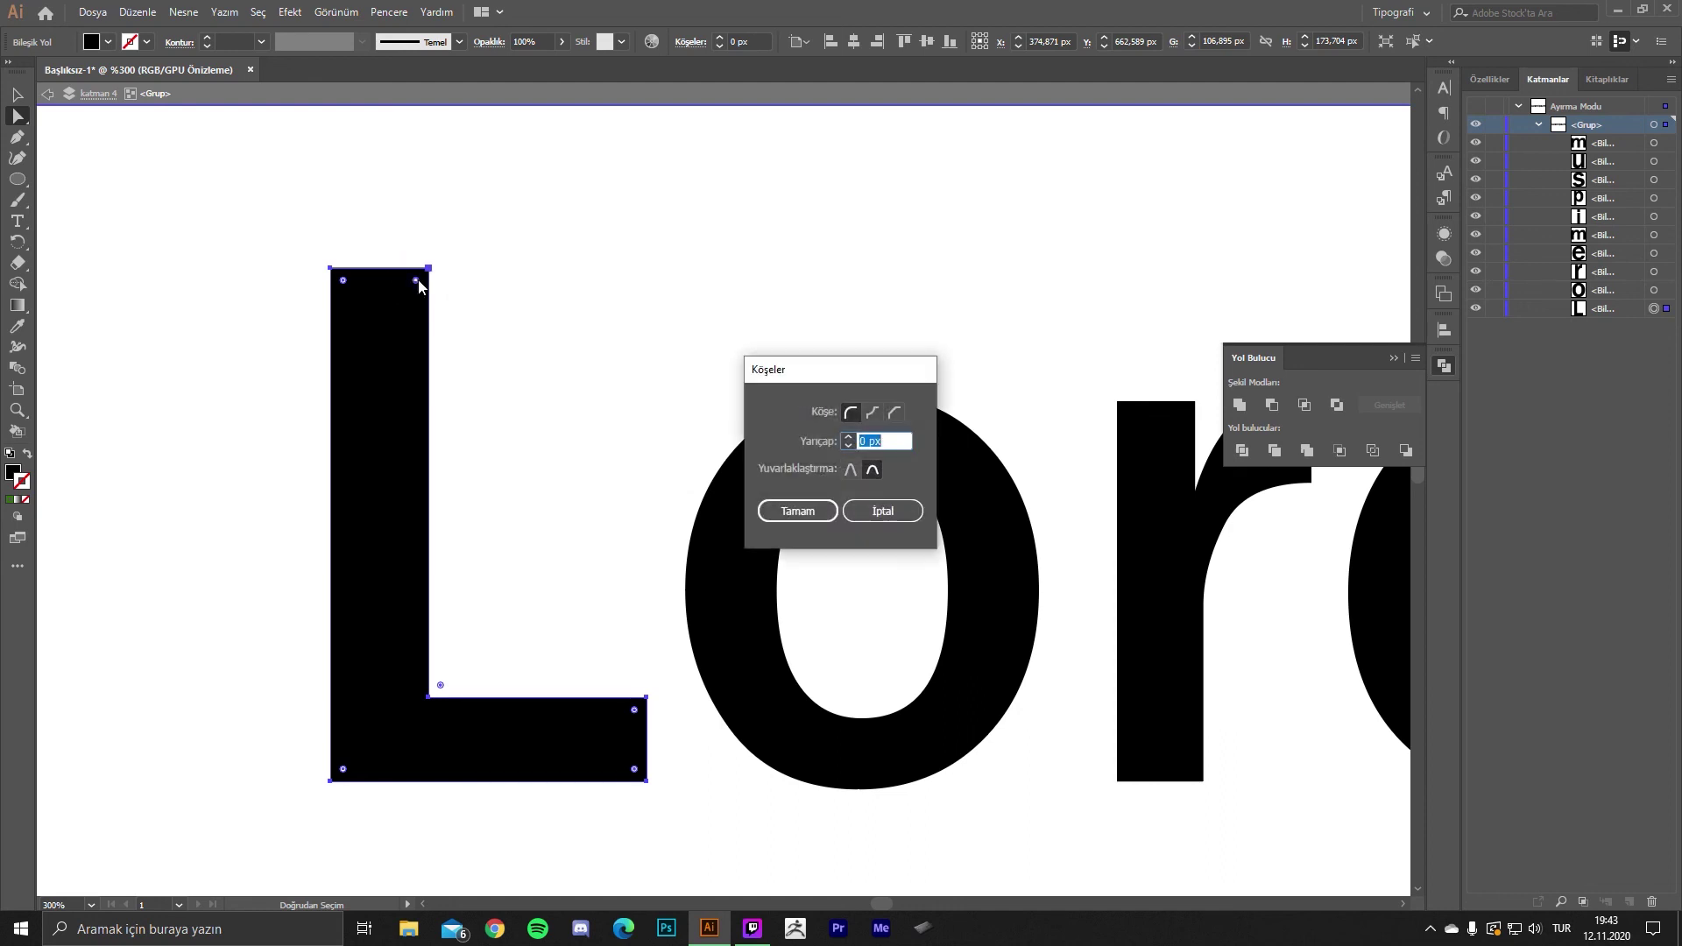
{"action": "left_click", "coordinate": [864, 505]}
{"action": "left_click_drag", "start_coordinate": [417, 281], "coordinate": [334, 375]}
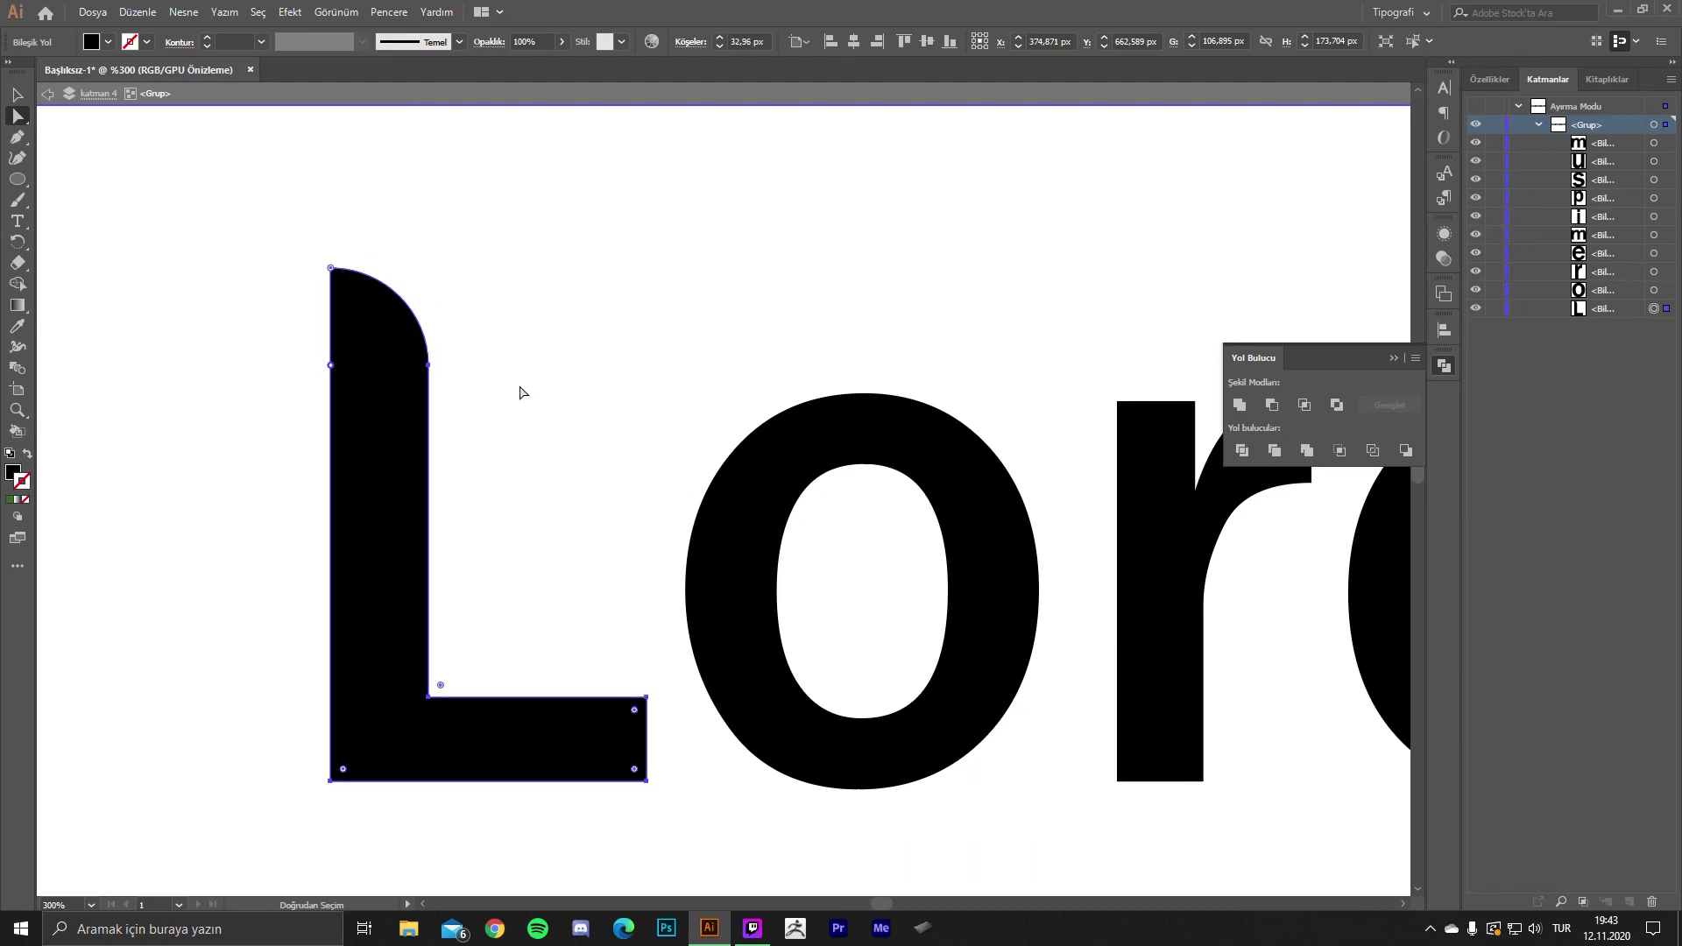
{"action": "left_click", "coordinate": [512, 388]}
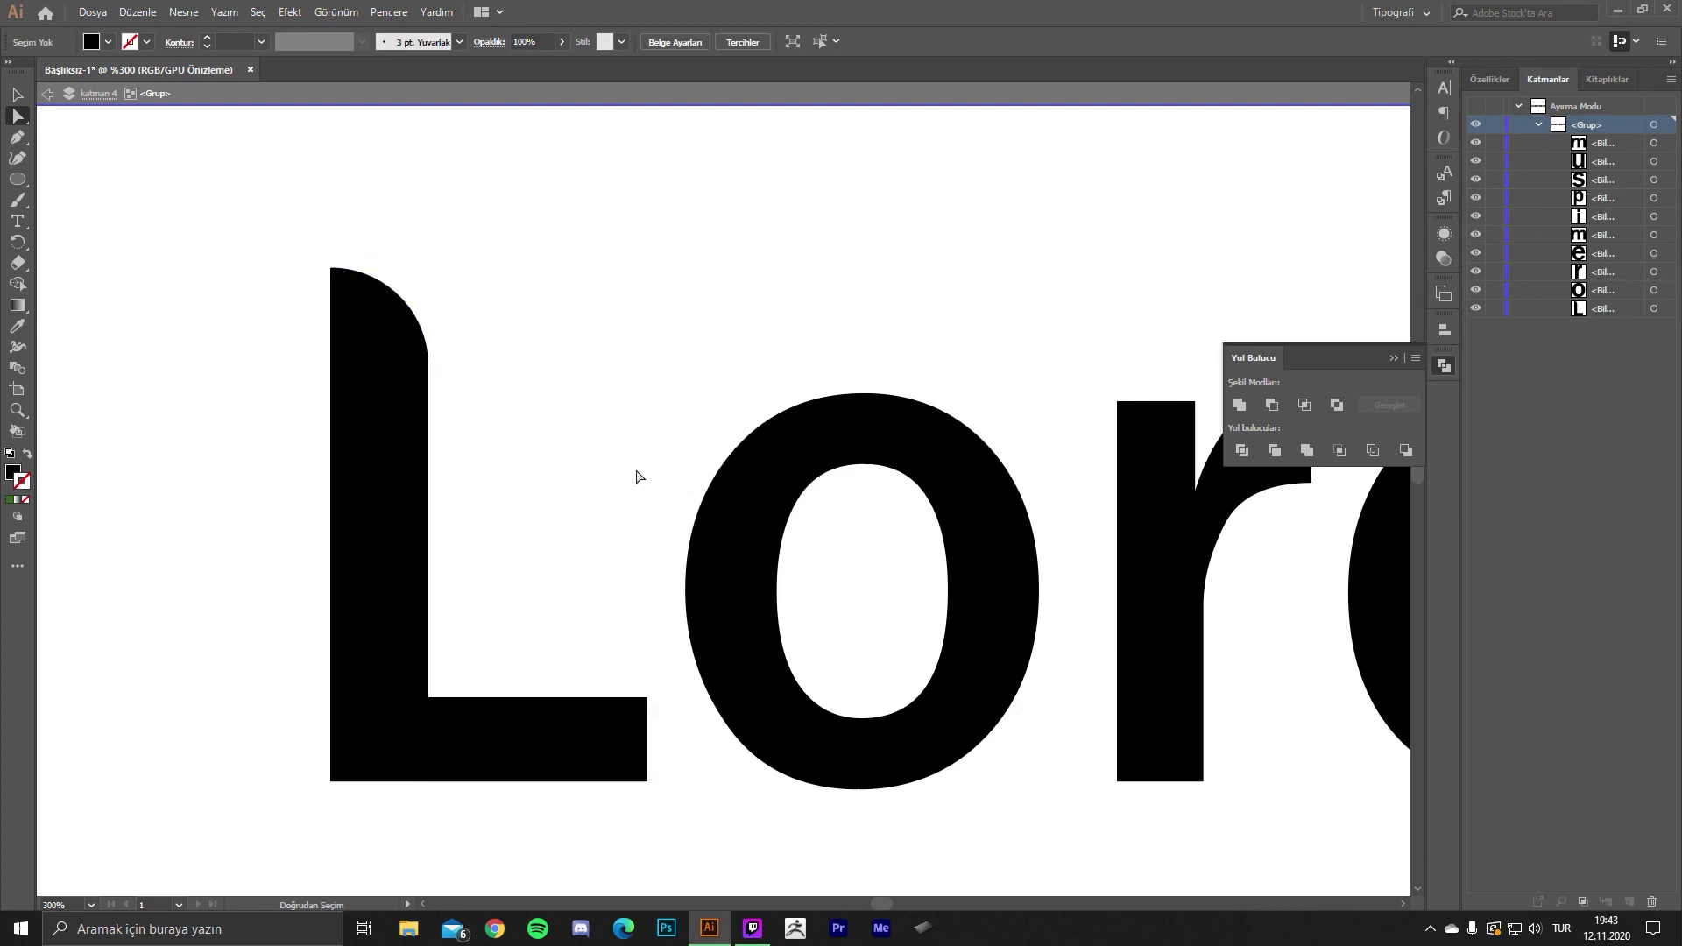
{"action": "scroll", "coordinate": [637, 476], "scroll_direction": "down", "scroll_amount": 3}
{"action": "scroll", "coordinate": [637, 475], "scroll_direction": "right", "scroll_amount": 4}
- Drag the O's anchors to make a lumpy counter and a bulging bottom-right
{"action": "left_click", "coordinate": [624, 370]}
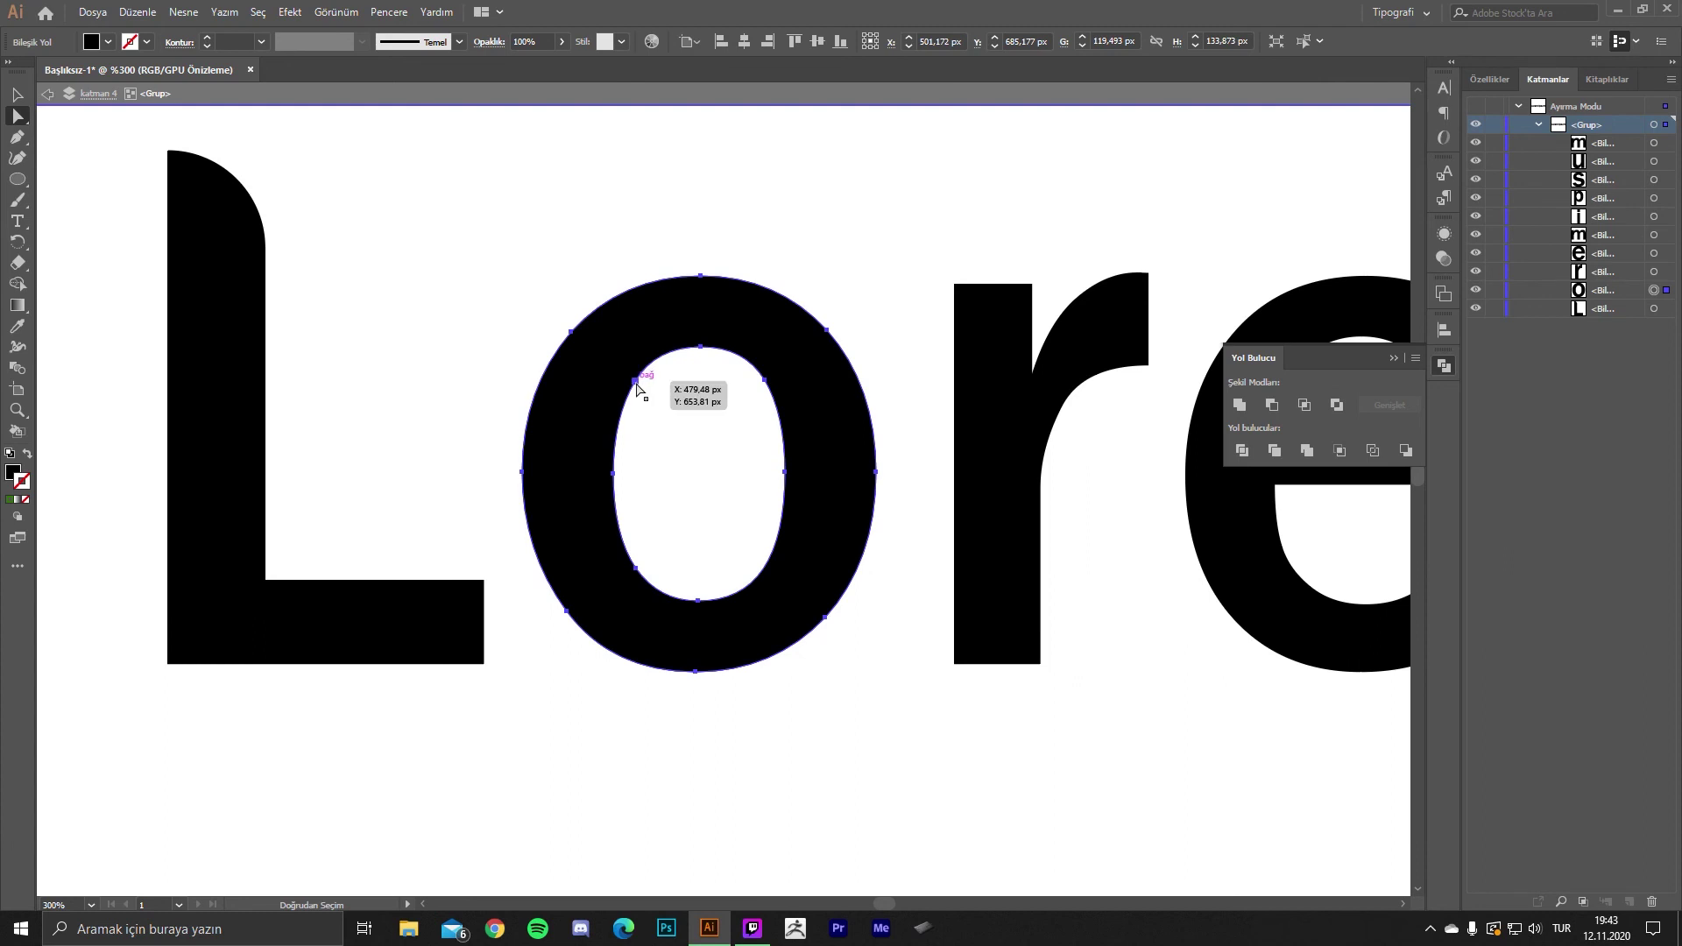
{"action": "left_click_drag", "start_coordinate": [637, 386], "coordinate": [665, 418]}
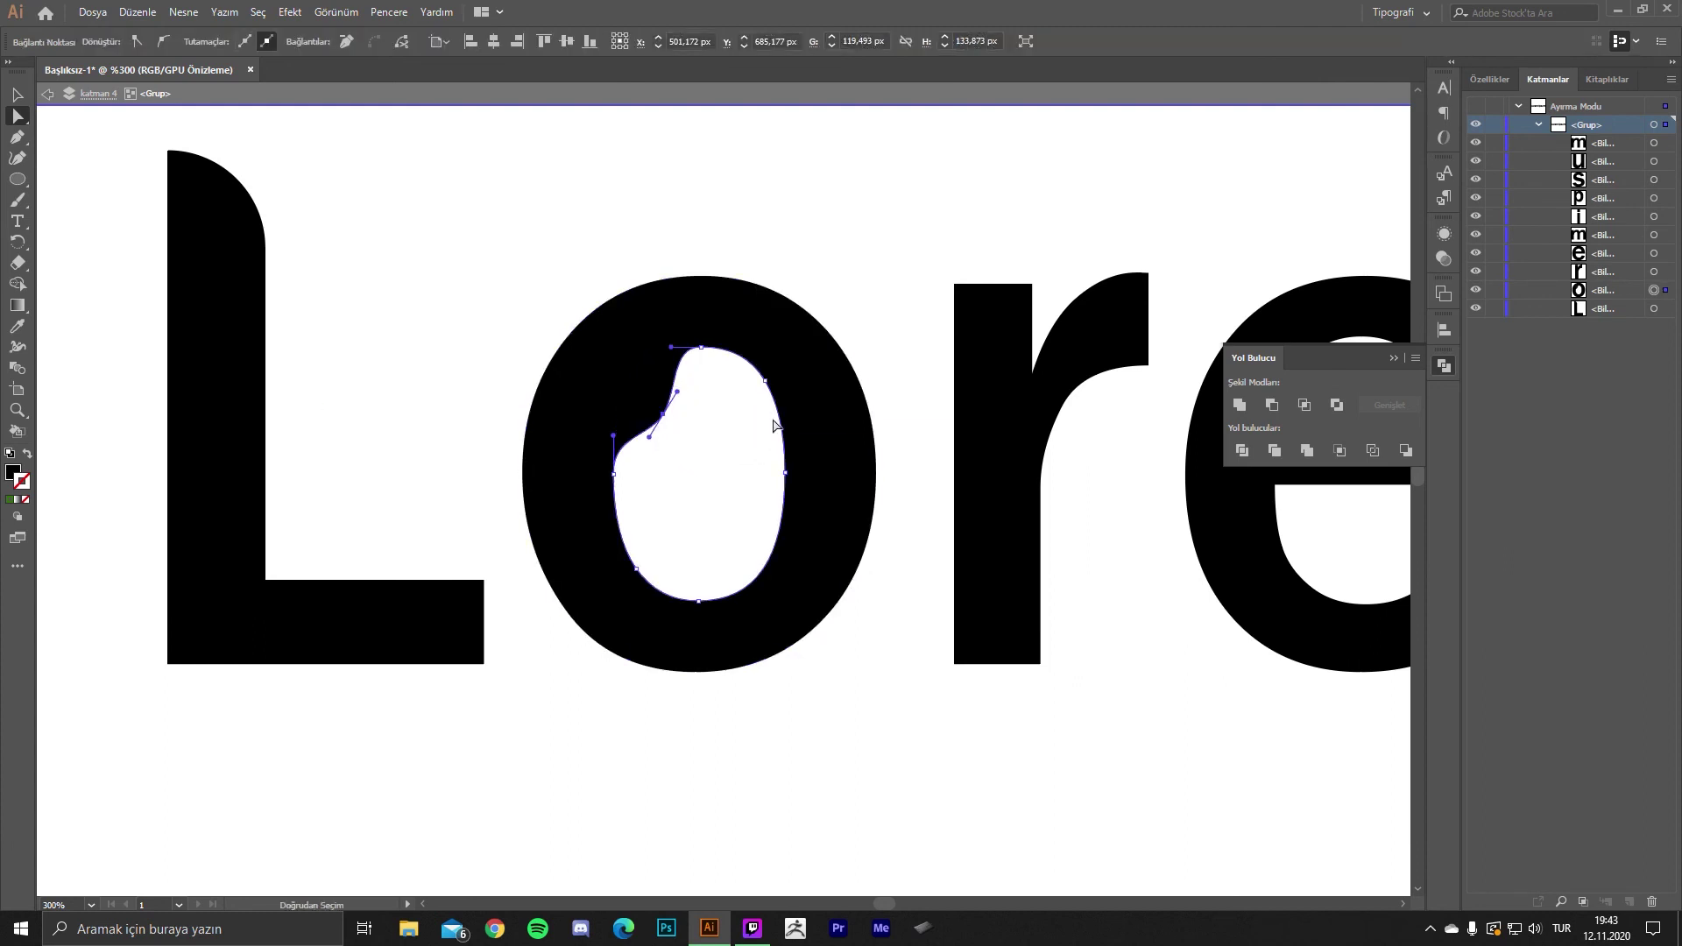
{"action": "left_click_drag", "start_coordinate": [785, 473], "coordinate": [741, 464]}
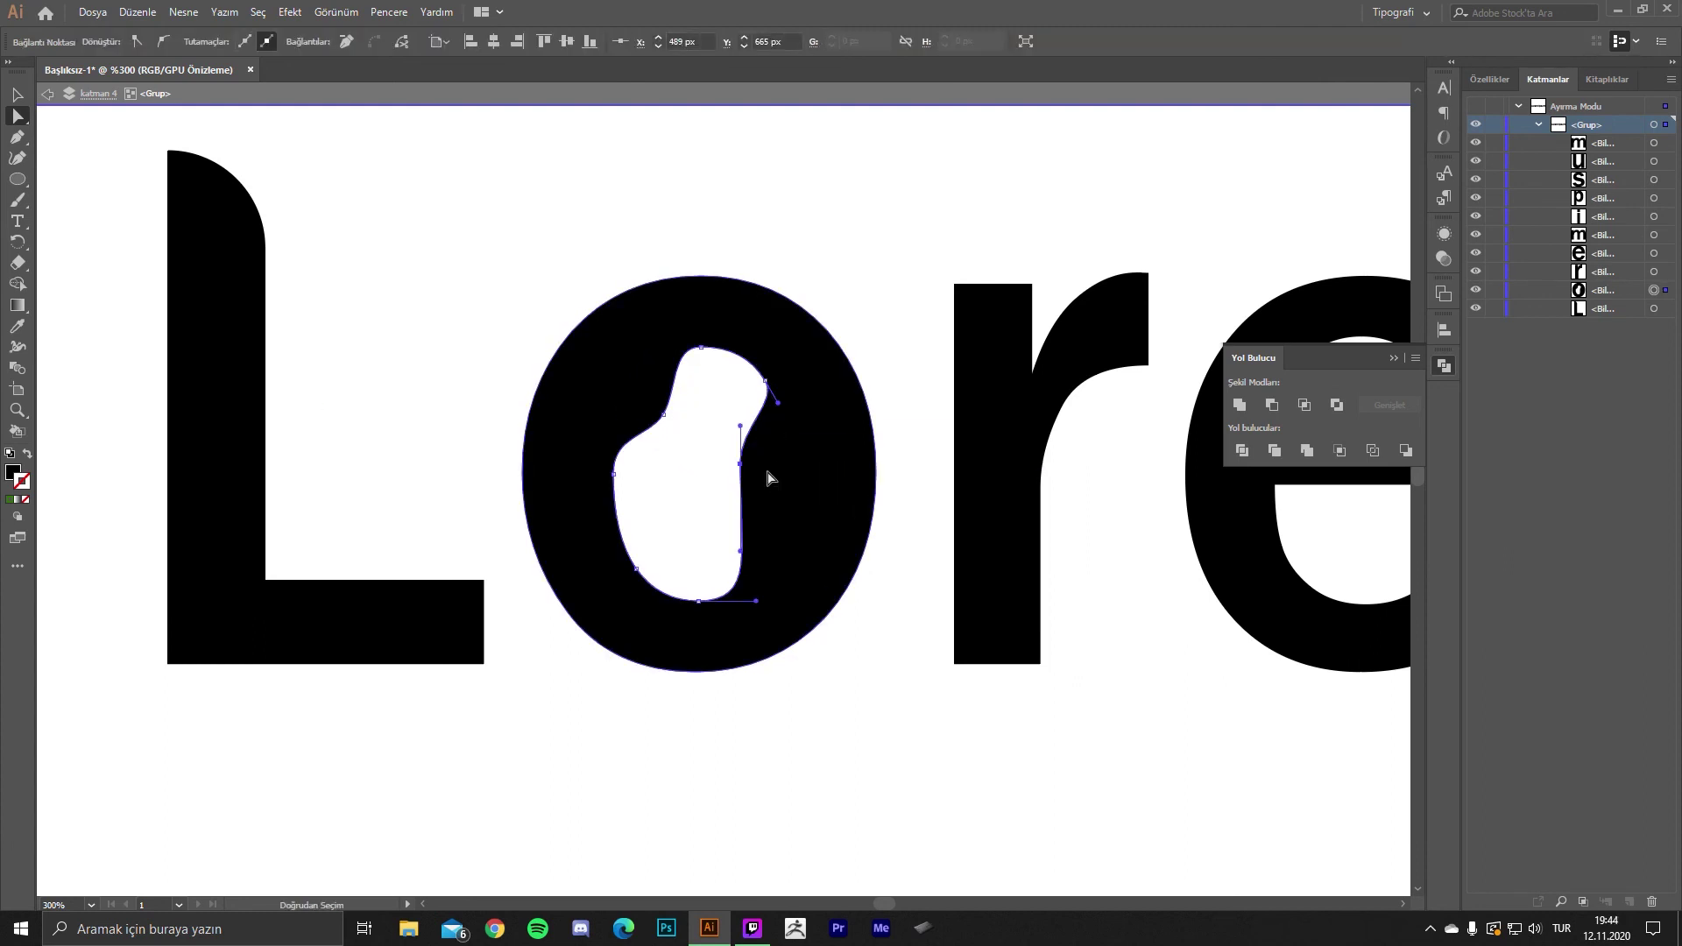
{"action": "key", "text": "ctrl+minus"}
{"action": "key", "text": "ctrl+minus"}
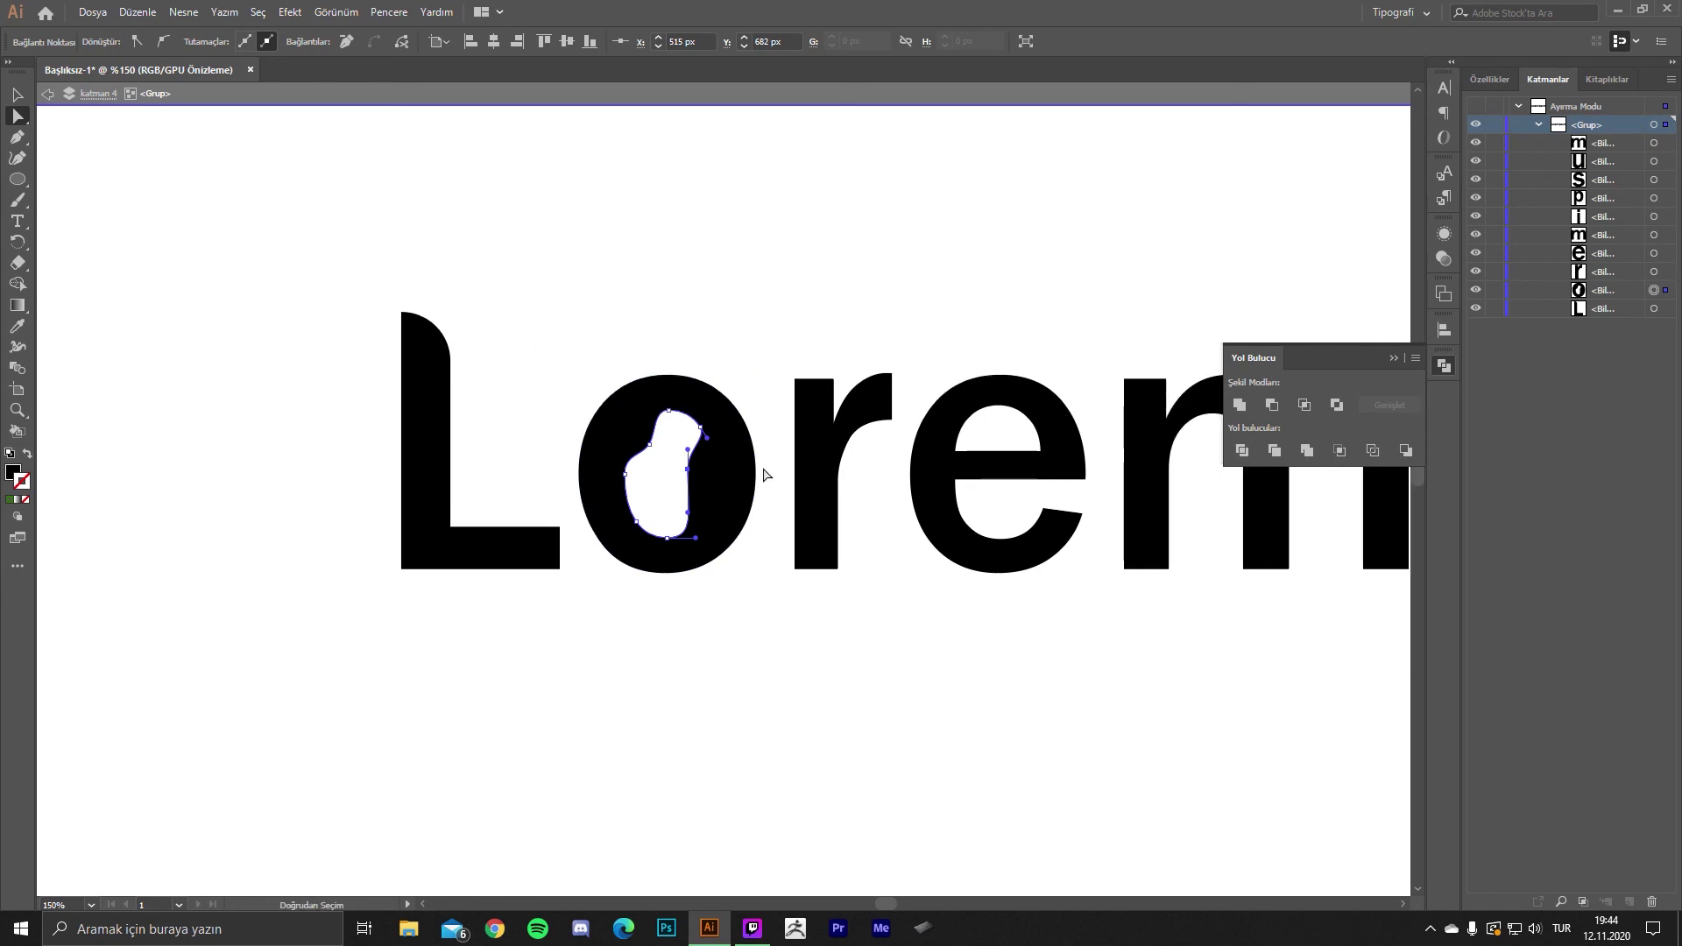
{"action": "left_click", "coordinate": [747, 490]}
{"action": "left_click_drag", "start_coordinate": [731, 547], "coordinate": [732, 583]}
{"action": "key", "text": "ctrl+minus"}
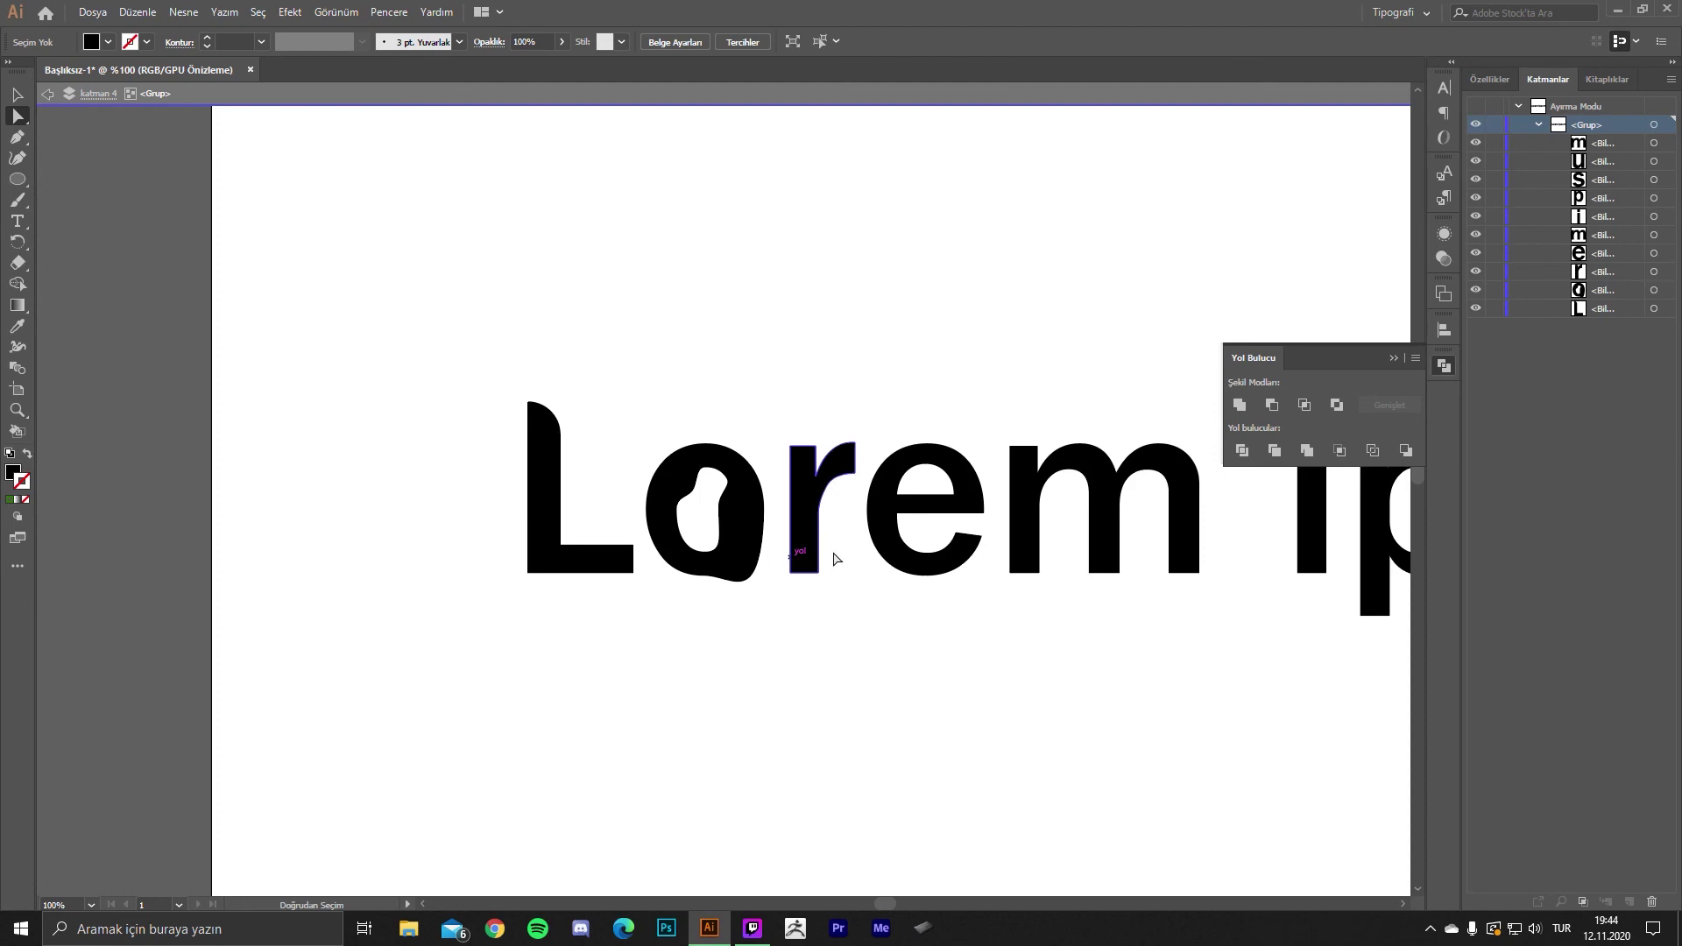
- Erase a band across the bottom of the r's stem with the Eraser tool
{"action": "key", "text": "ctrl+plus"}
{"action": "key", "text": "ctrl+plus"}
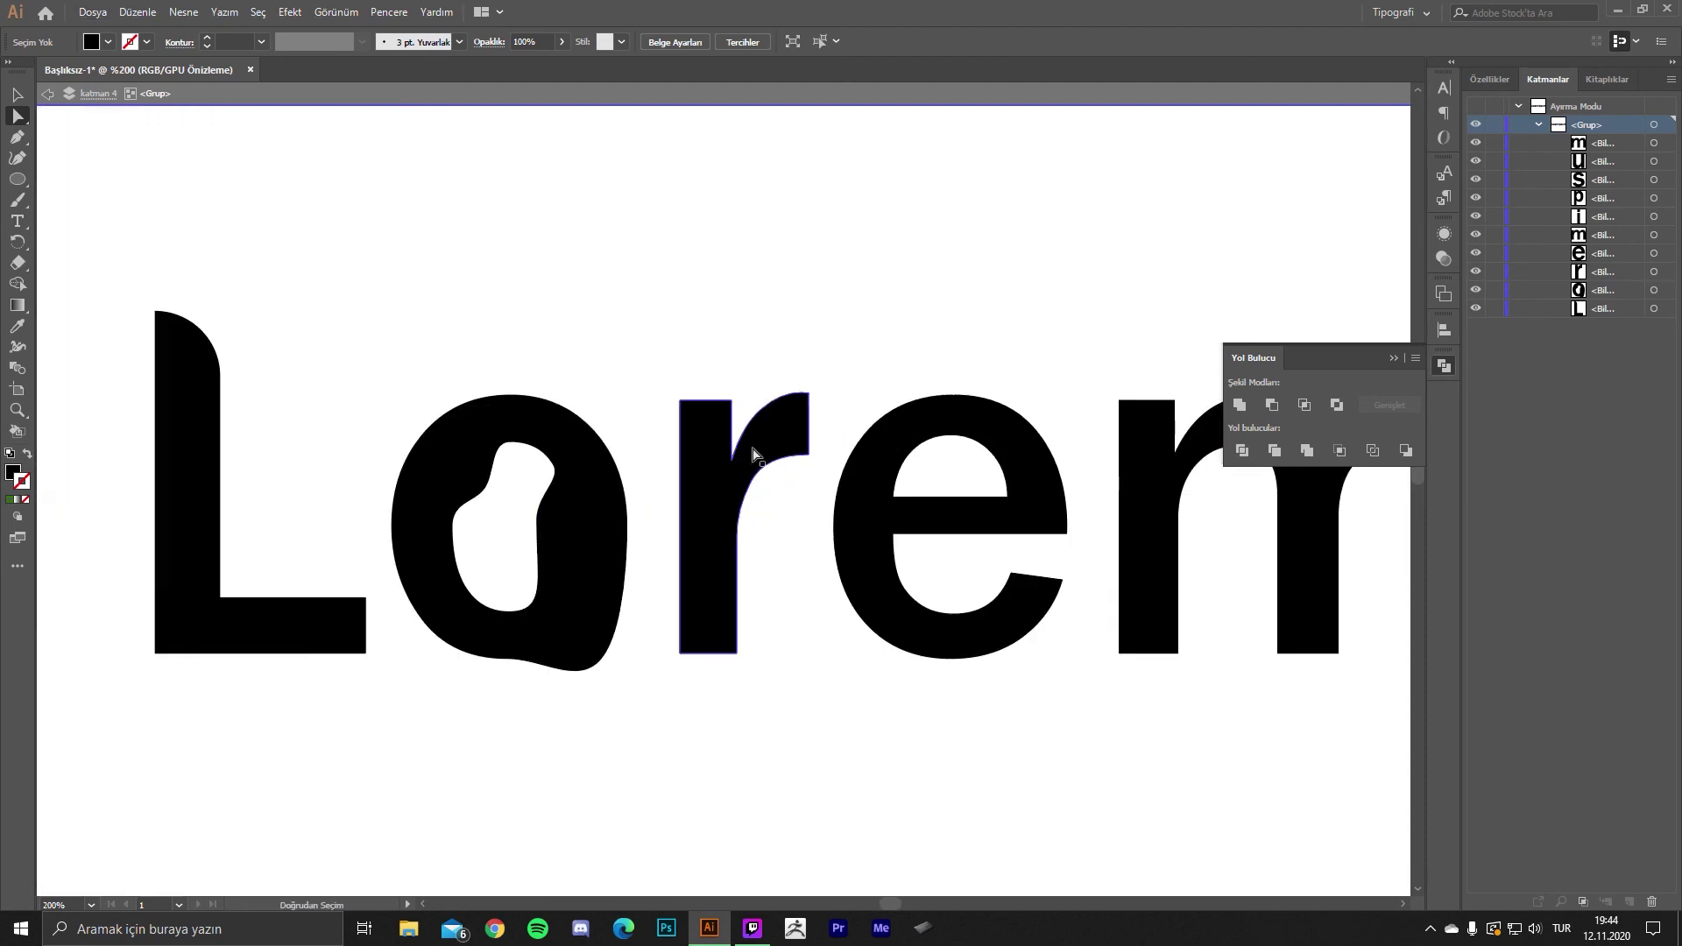
{"action": "scroll", "coordinate": [540, 337], "scroll_direction": "down", "scroll_amount": 1}
{"action": "scroll", "coordinate": [540, 336], "scroll_direction": "right", "scroll_amount": 2}
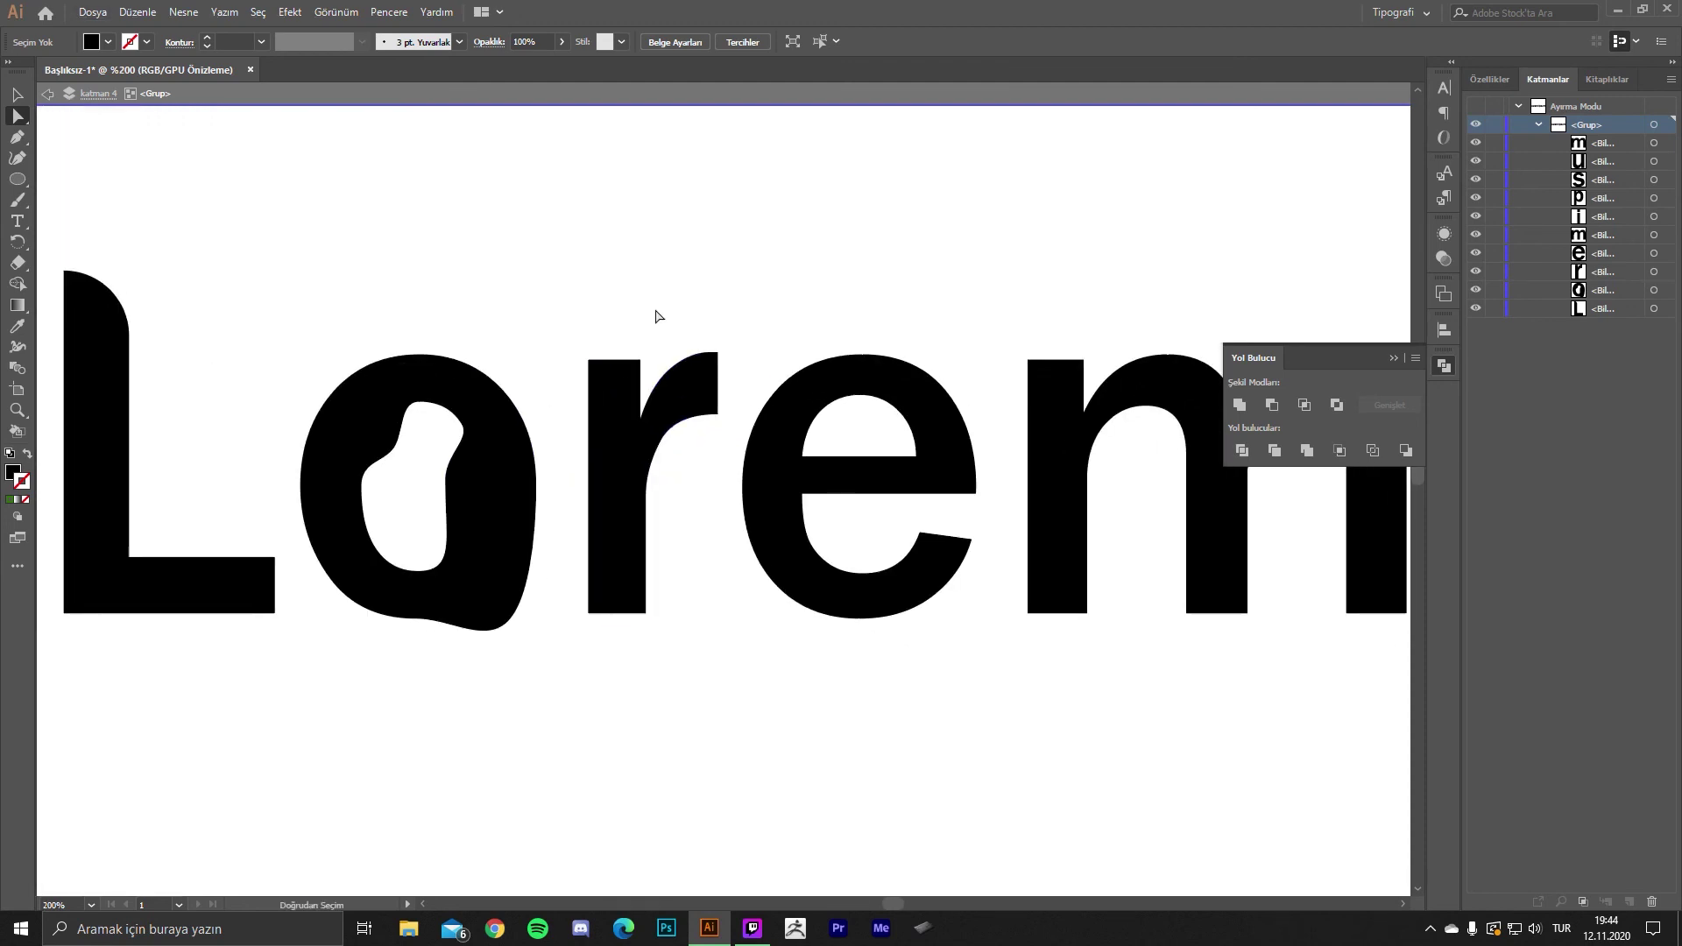
{"action": "left_click", "coordinate": [17, 263]}
{"action": "key", "text": "ctrl+plus"}
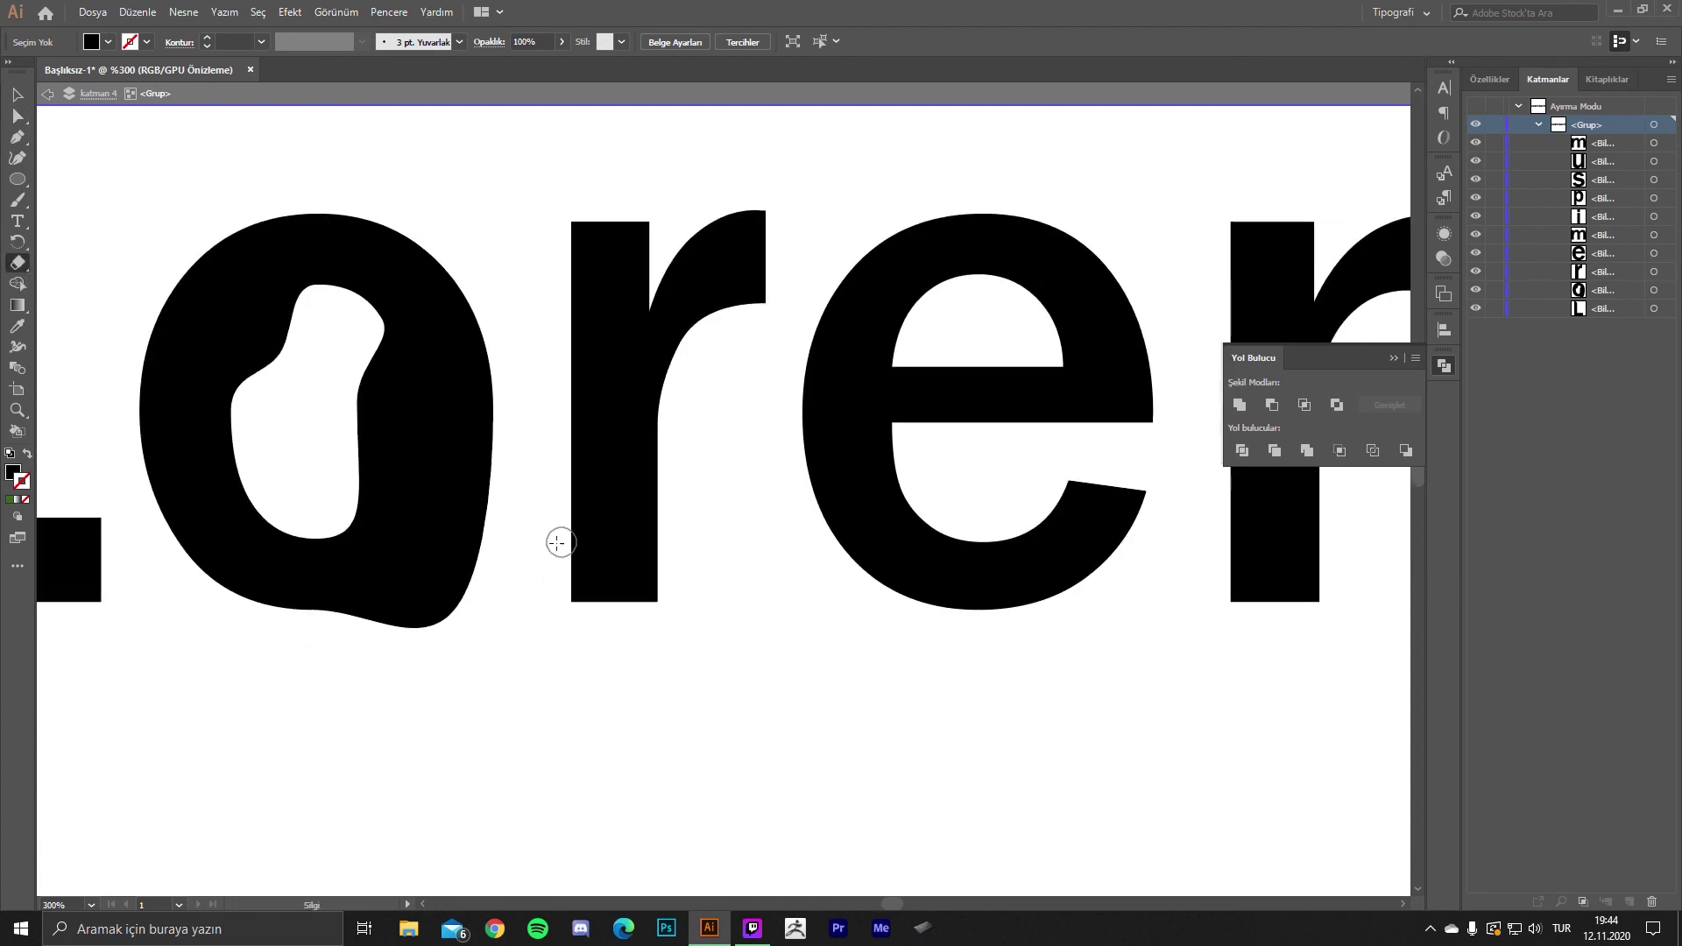
{"action": "mouse_move", "coordinate": [548, 536]}
{"action": "left_mouse_down"}
{"action": "mouse_move", "coordinate": [675, 557]}
{"action": "mouse_move", "coordinate": [661, 594]}
{"action": "left_mouse_up"}
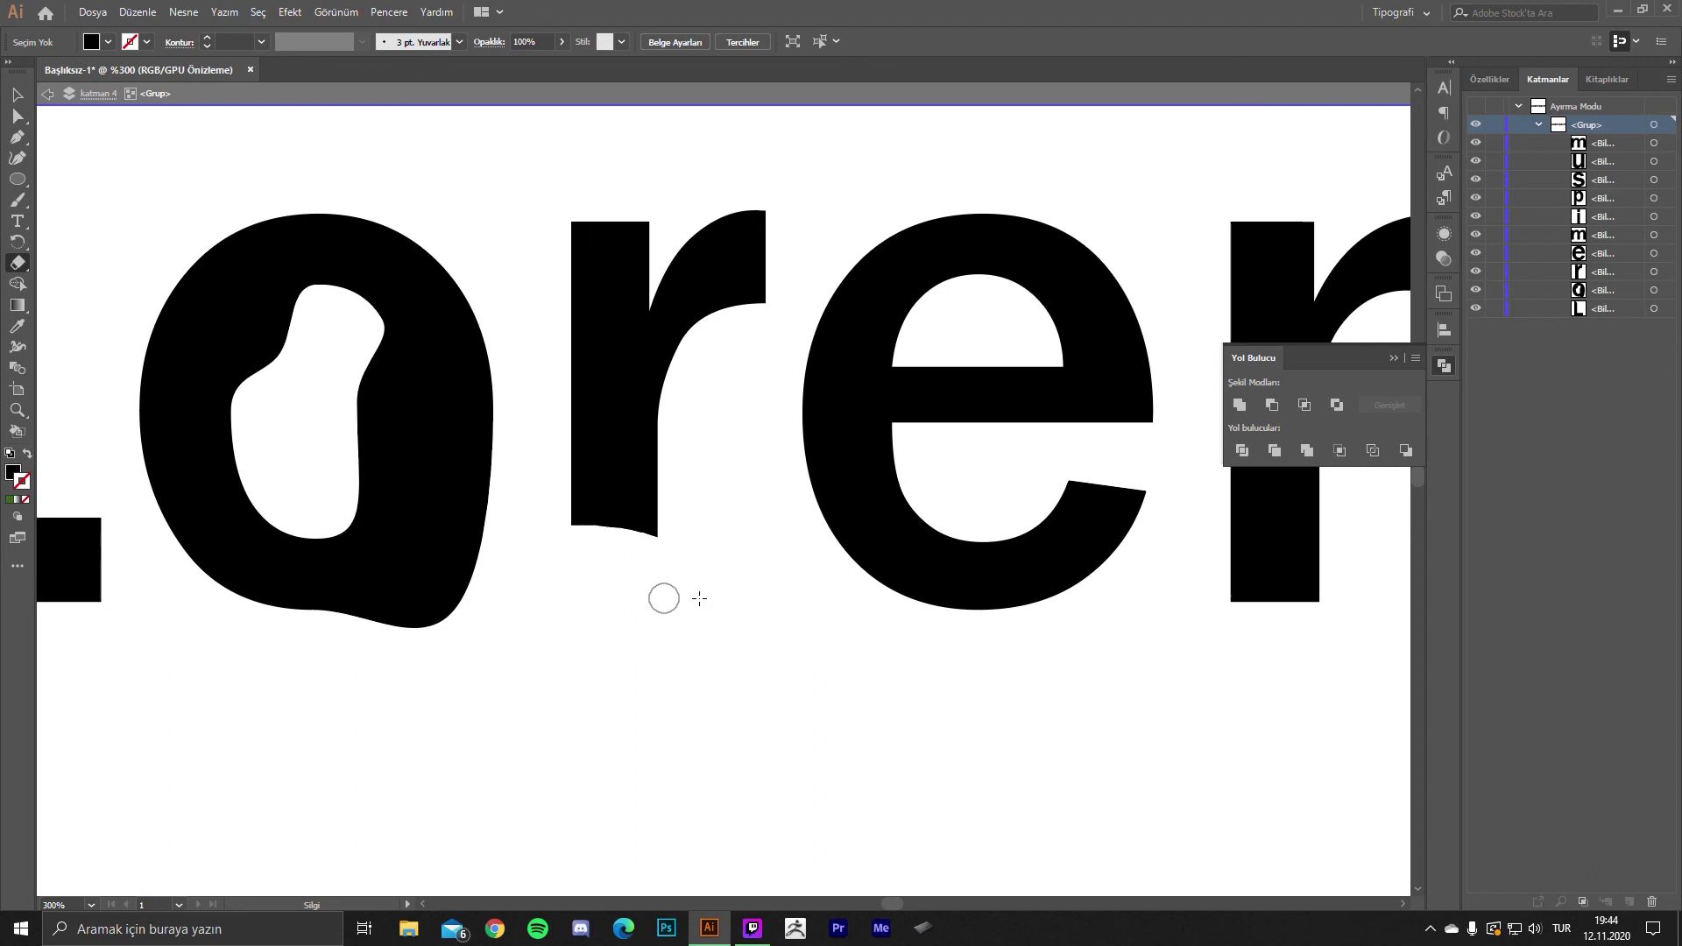
{"action": "key", "text": "v"}
{"action": "key", "text": "ctrl+plus"}
- Move the r's bottom-right anchor up and left, then close the document
{"action": "left_click", "coordinate": [572, 445]}
{"action": "left_click", "coordinate": [21, 116]}
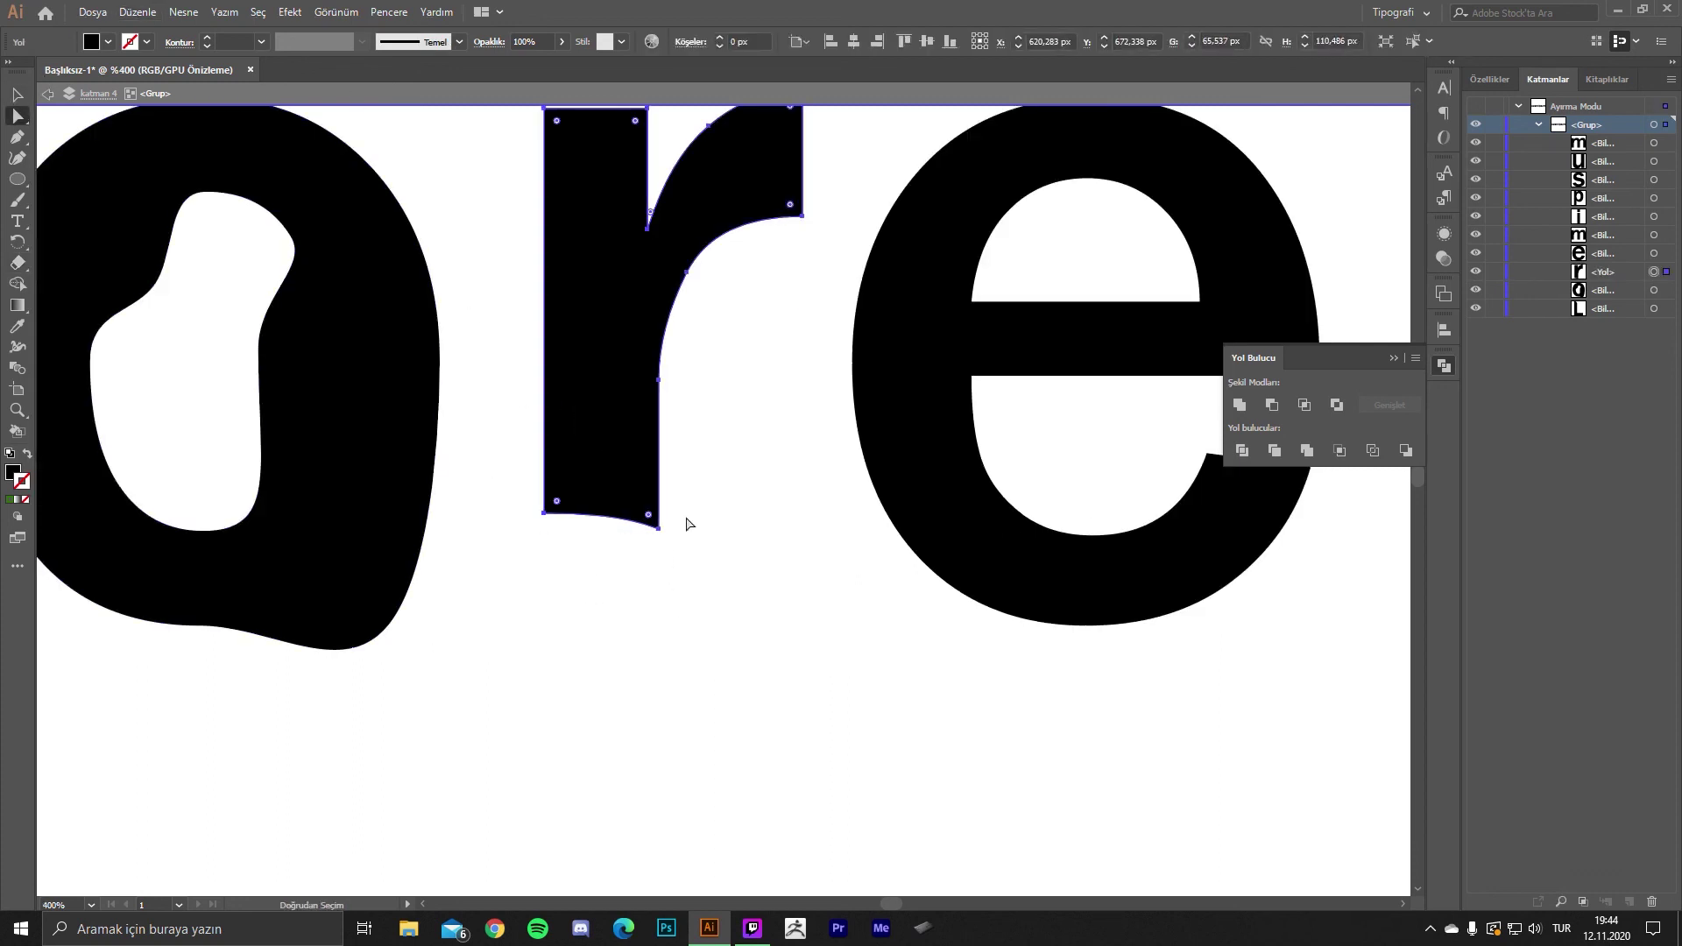
{"action": "left_click_drag", "start_coordinate": [657, 528], "coordinate": [653, 517]}
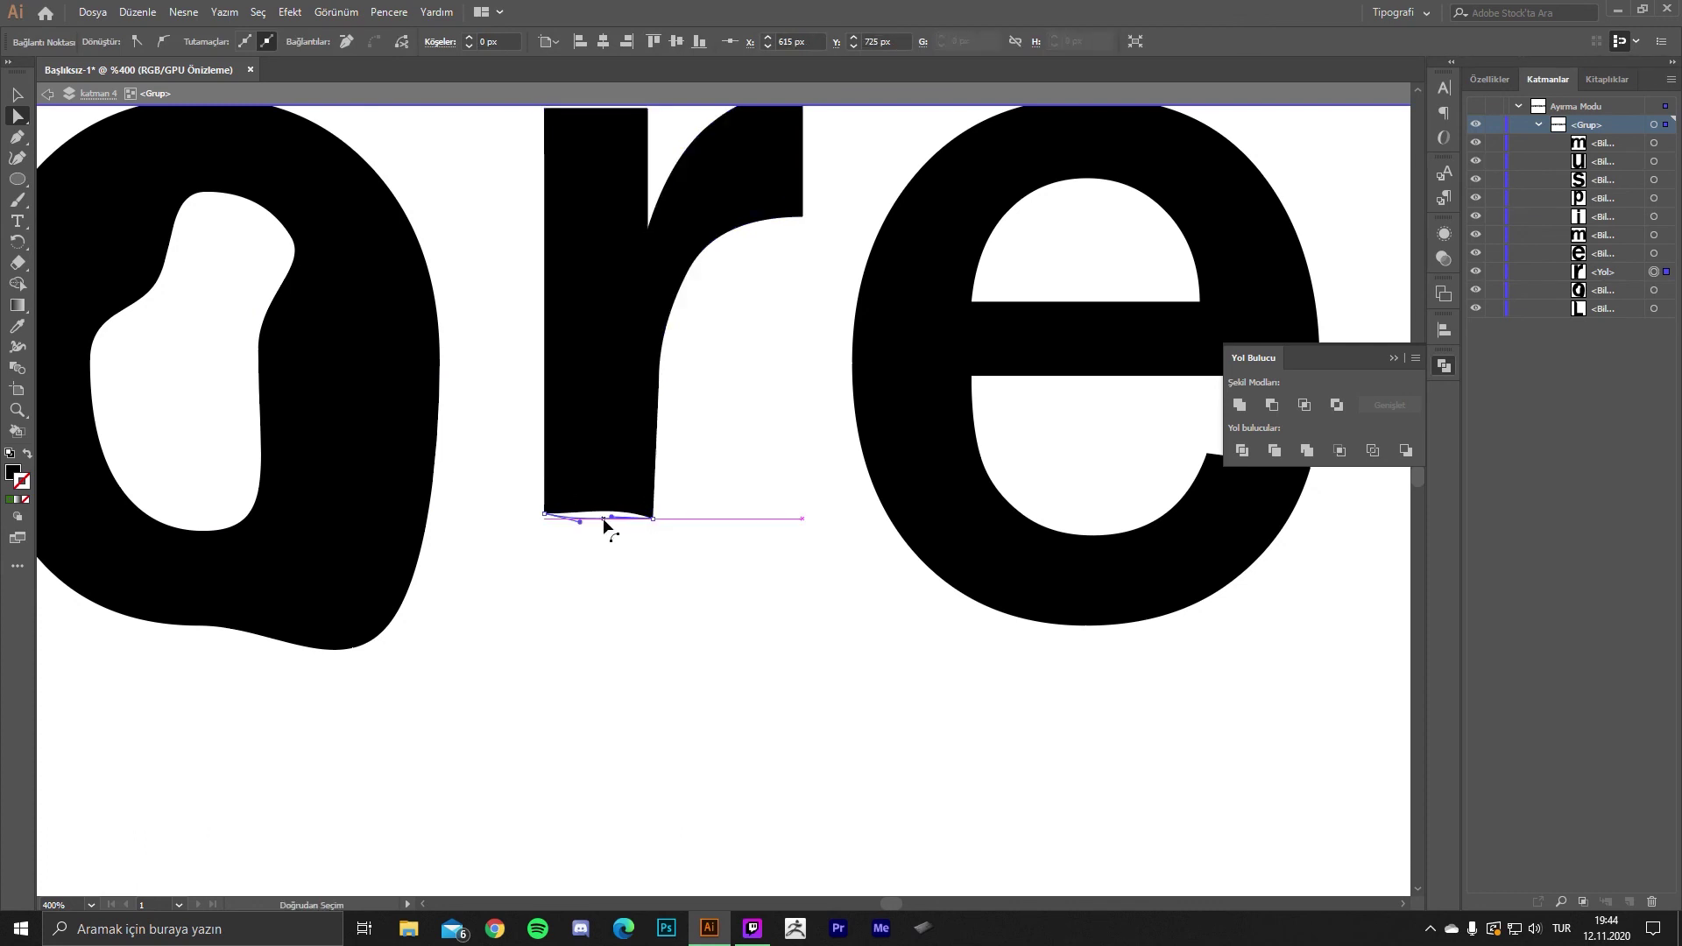
{"action": "left_click", "coordinate": [701, 537]}
{"action": "scroll", "coordinate": [706, 526], "scroll_direction": "down", "scroll_amount": 2}
{"action": "scroll", "coordinate": [706, 517], "scroll_direction": "down", "scroll_amount": 1}
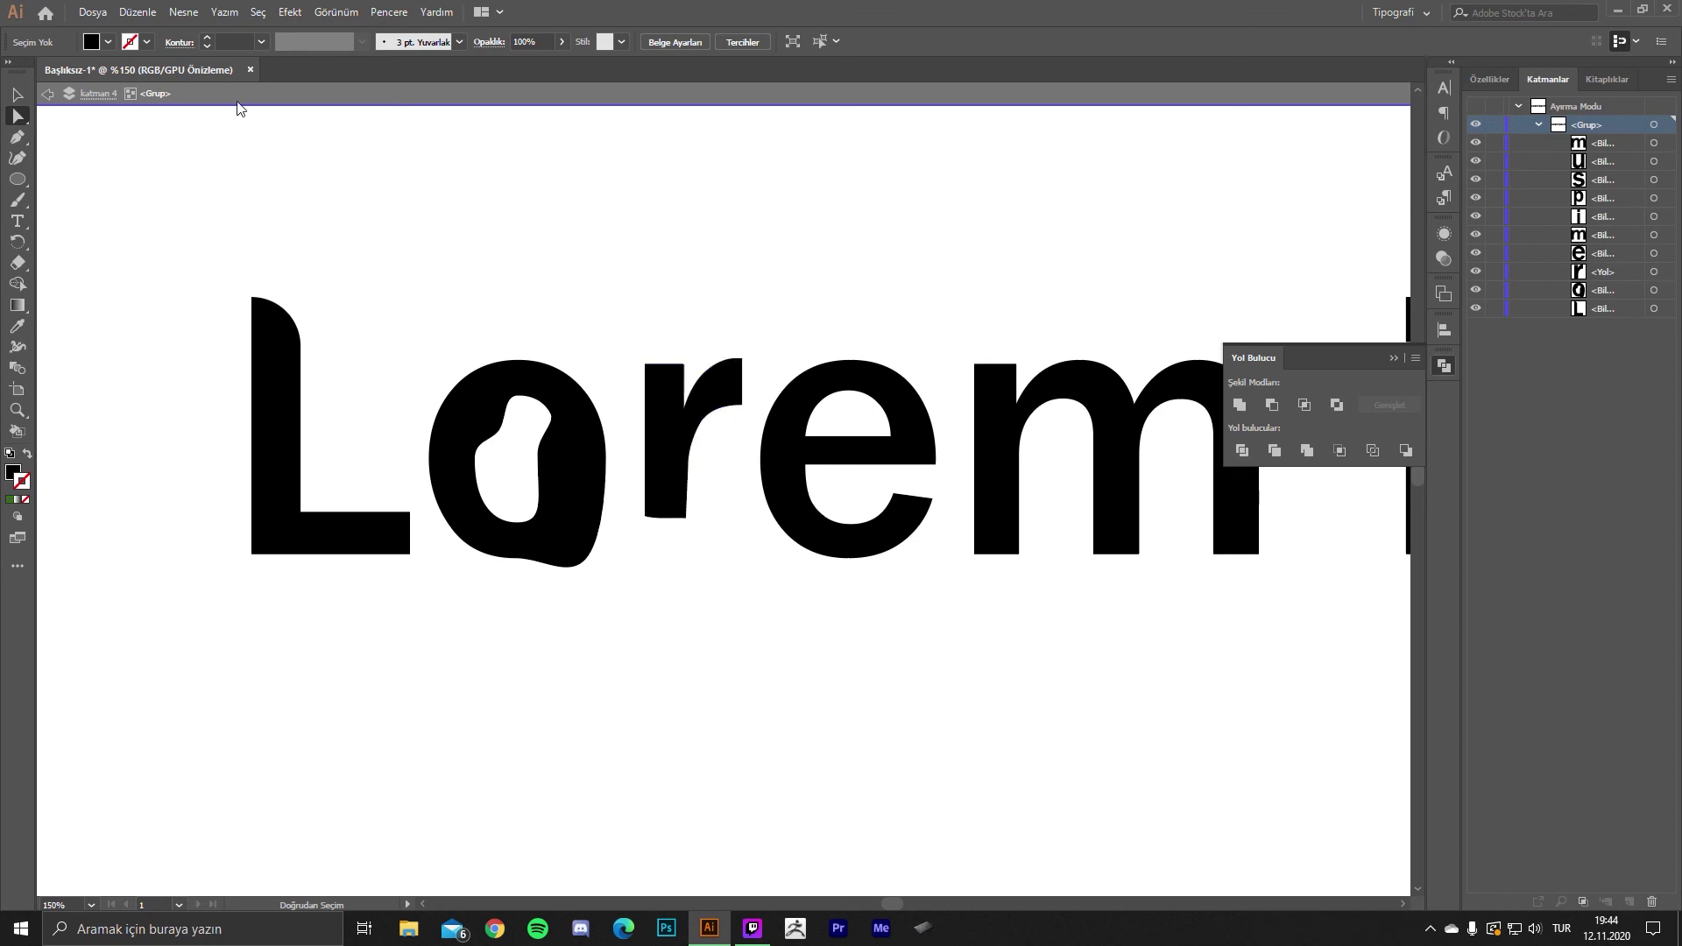
{"action": "left_click", "coordinate": [249, 70]}
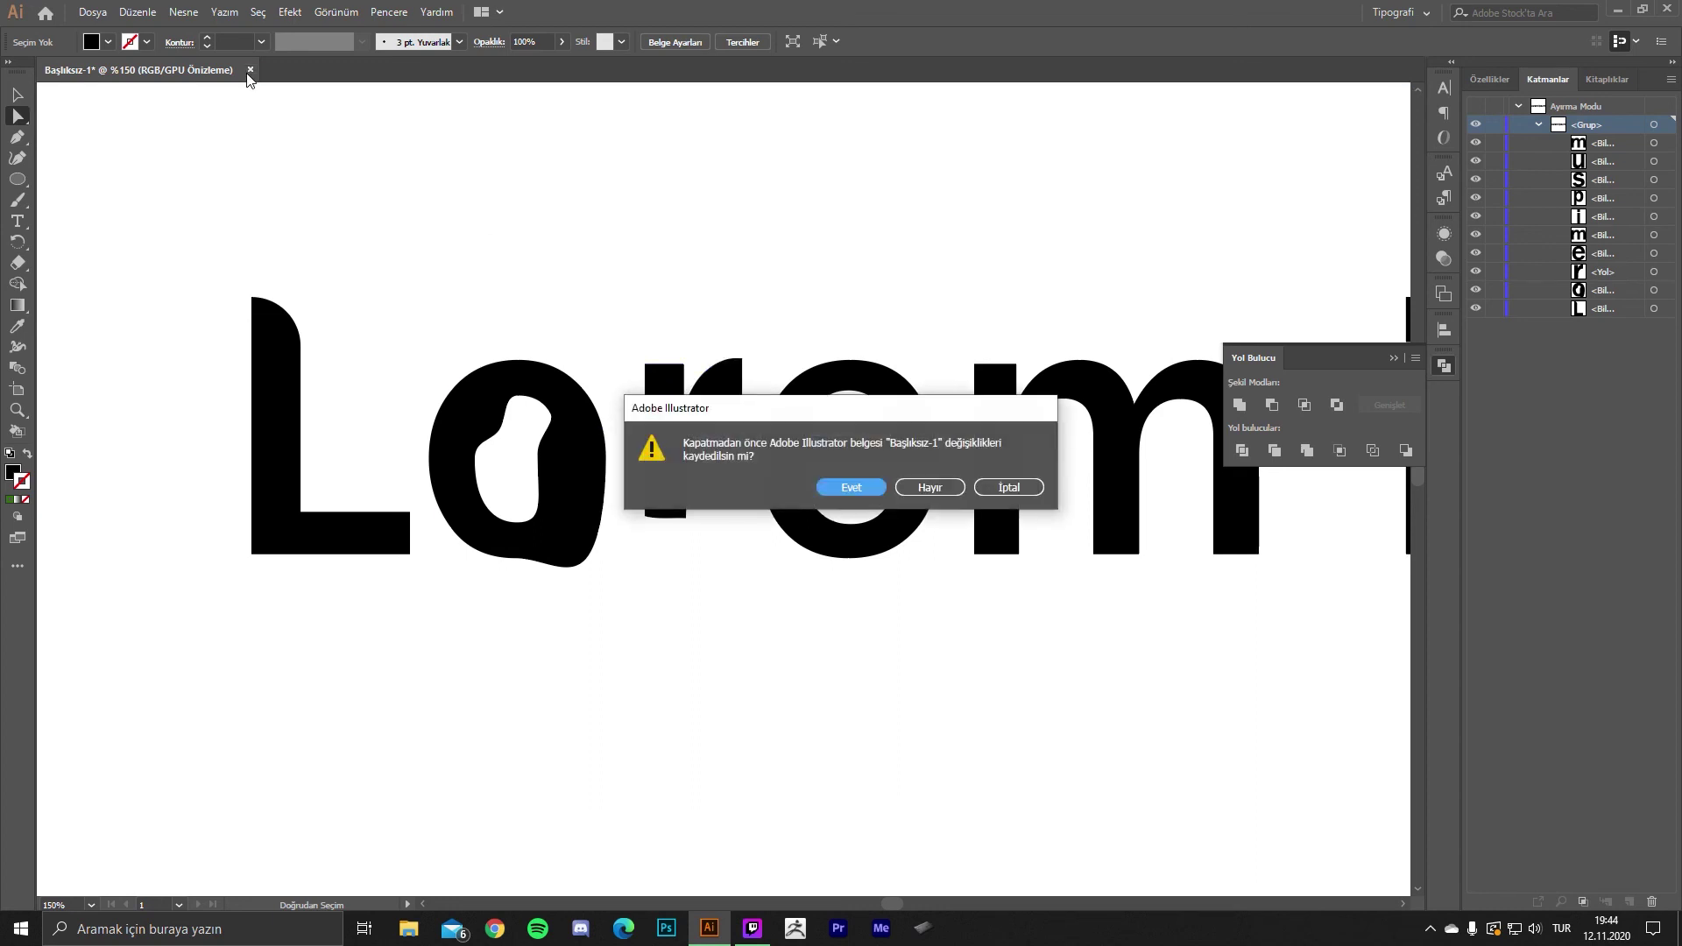